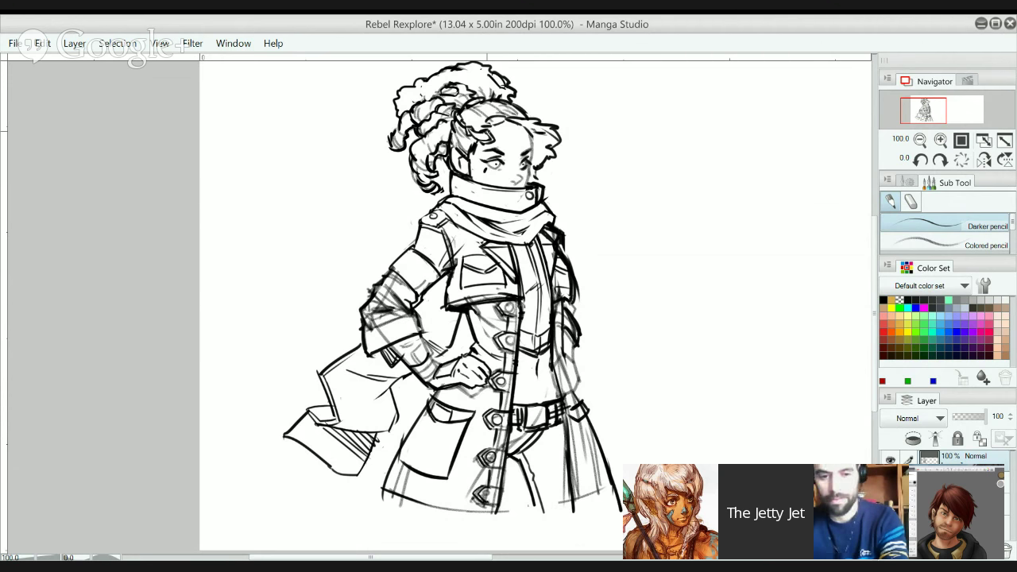
# - Inspect the character line art up close, from the hair and face to the jacket and coat
pyautogui.moveTo(487, 131); pyautogui.dragTo(560, 143)
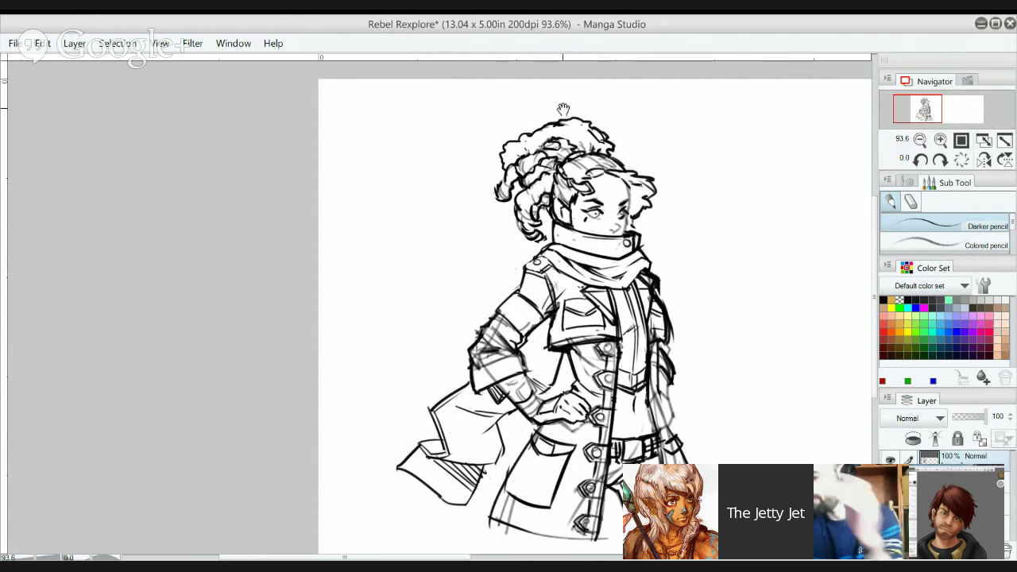
pyautogui.scroll(2, 564, 111)
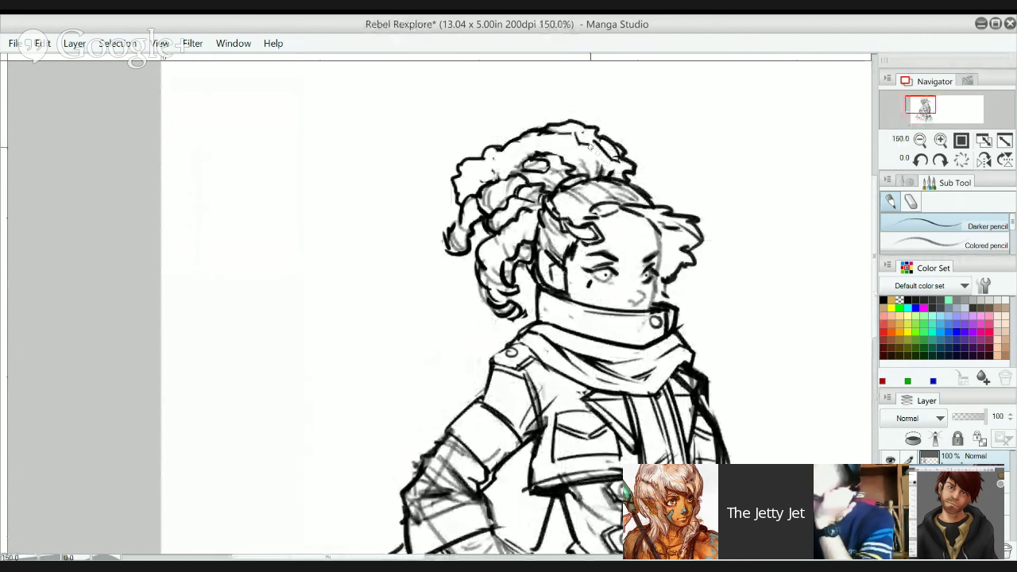
pyautogui.moveTo(588, 143); pyautogui.dragTo(598, 164)
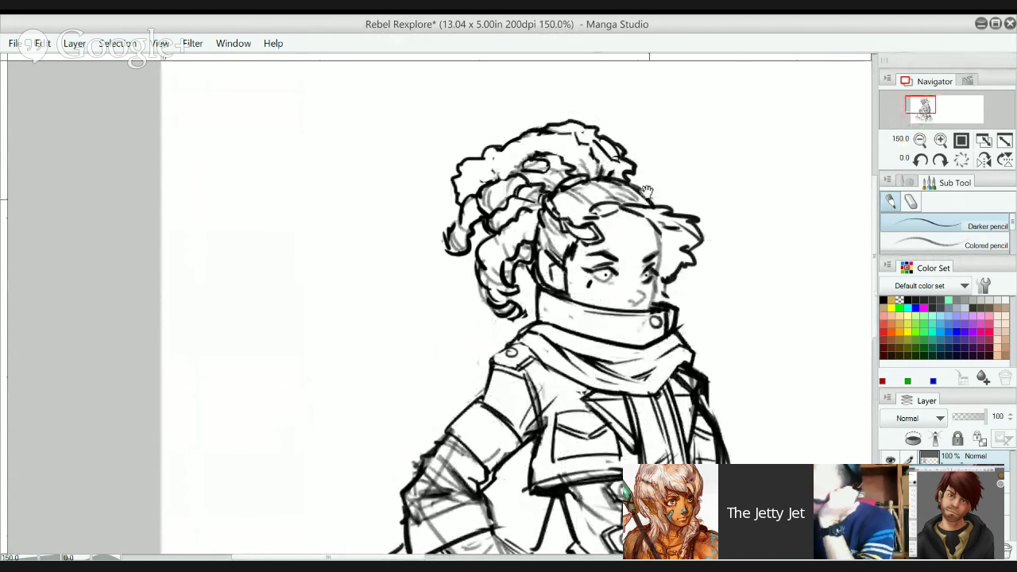
pyautogui.moveTo(696, 246); pyautogui.dragTo(615, 158)
pyautogui.scroll(1, 556, 183)
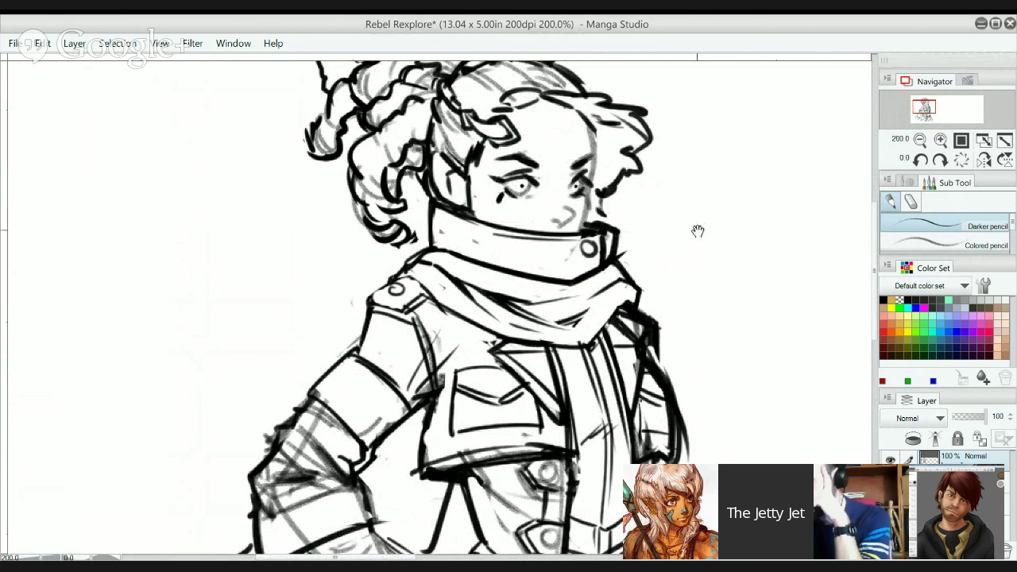
pyautogui.scroll(-2, 670, 258)
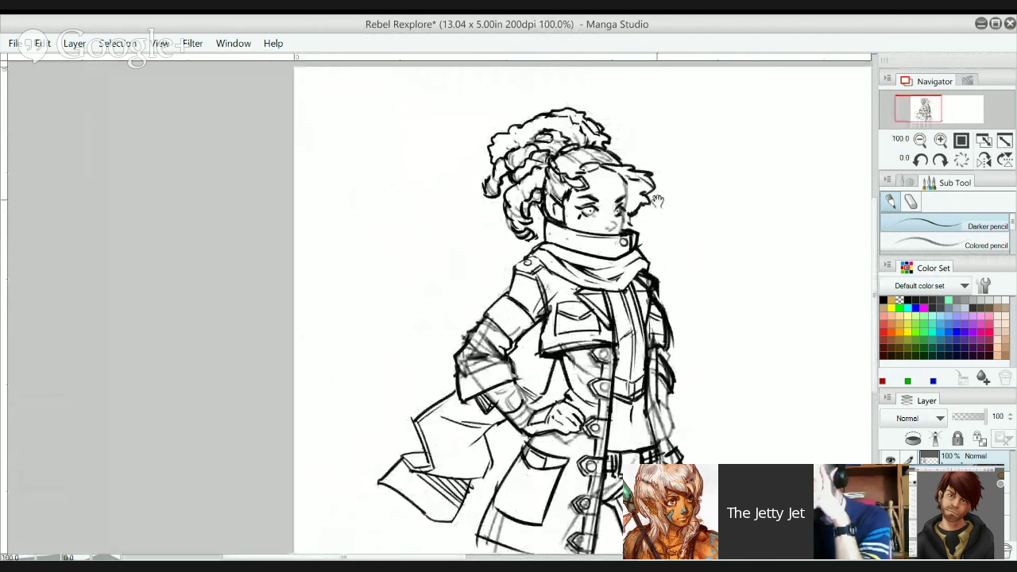
pyautogui.moveTo(659, 250); pyautogui.dragTo(690, 202)
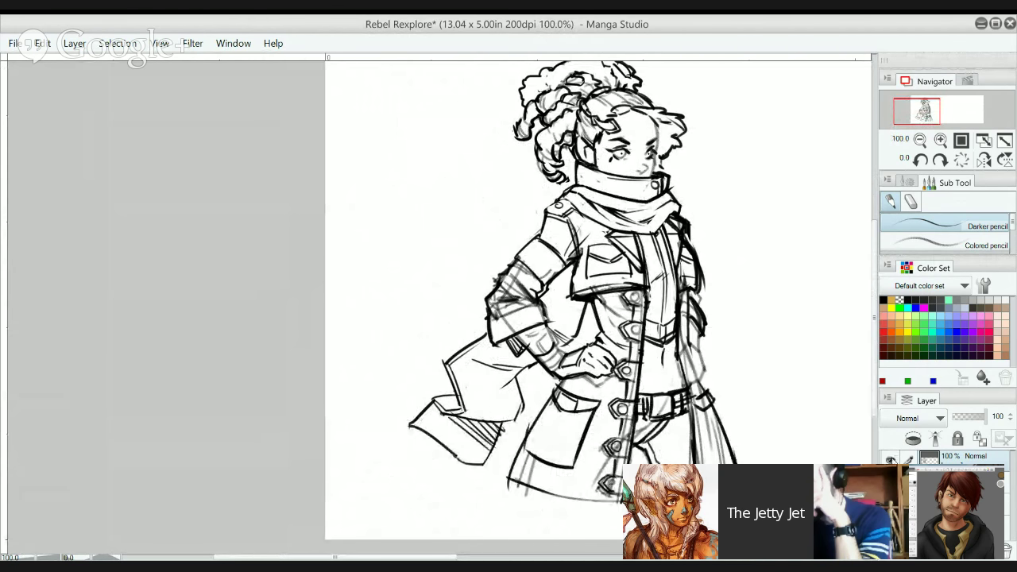
# - Hide the line art layer and show the faded concept sketches so all three numbered designs can be reviewed
pyautogui.click(889, 459)
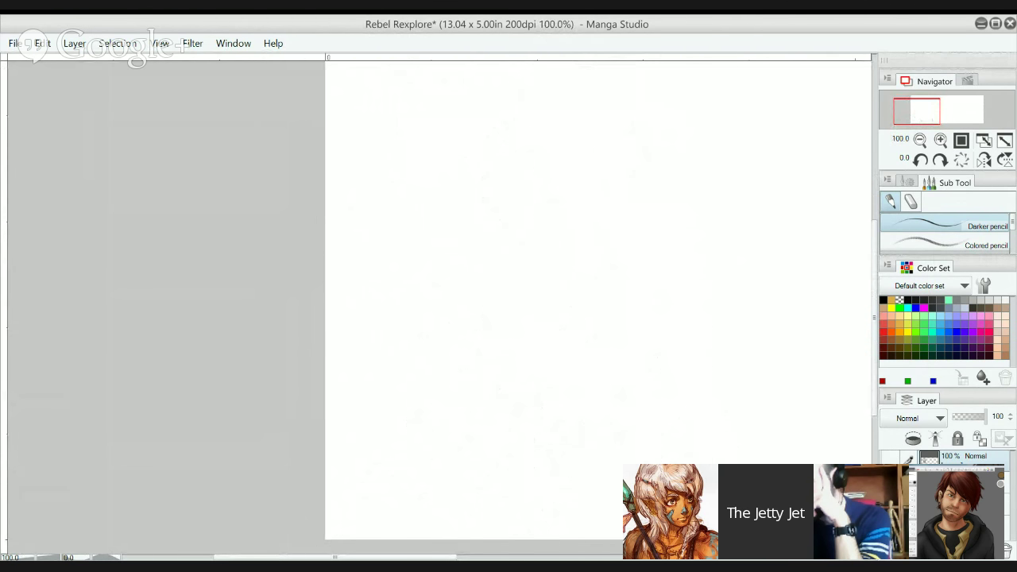
pyautogui.click(889, 459)
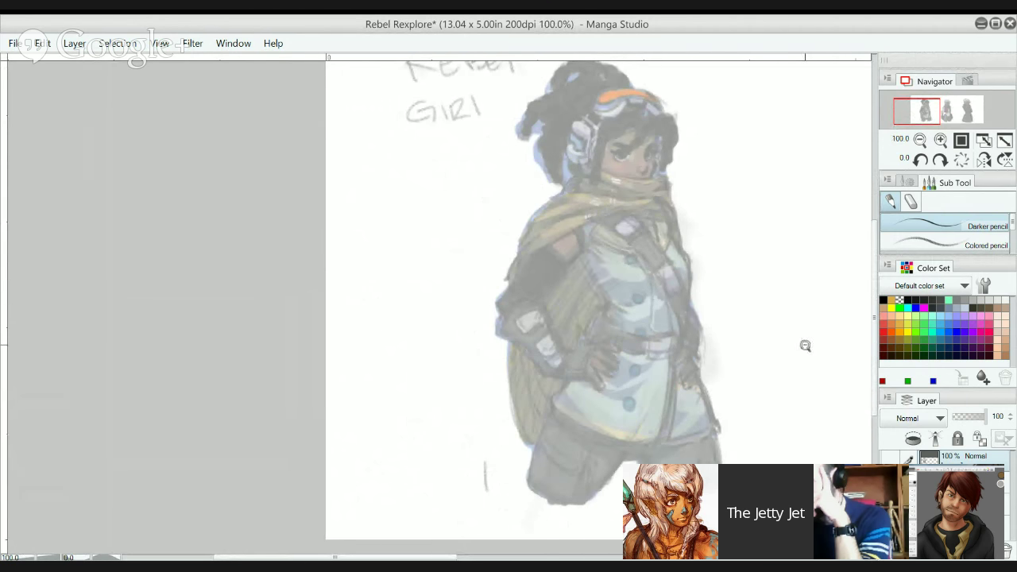
pyautogui.scroll(-2, 695, 274)
pyautogui.moveTo(695, 274)
pyautogui.mouseDown()
pyautogui.moveTo(547, 279)
pyautogui.moveTo(420, 256)
pyautogui.mouseUp()
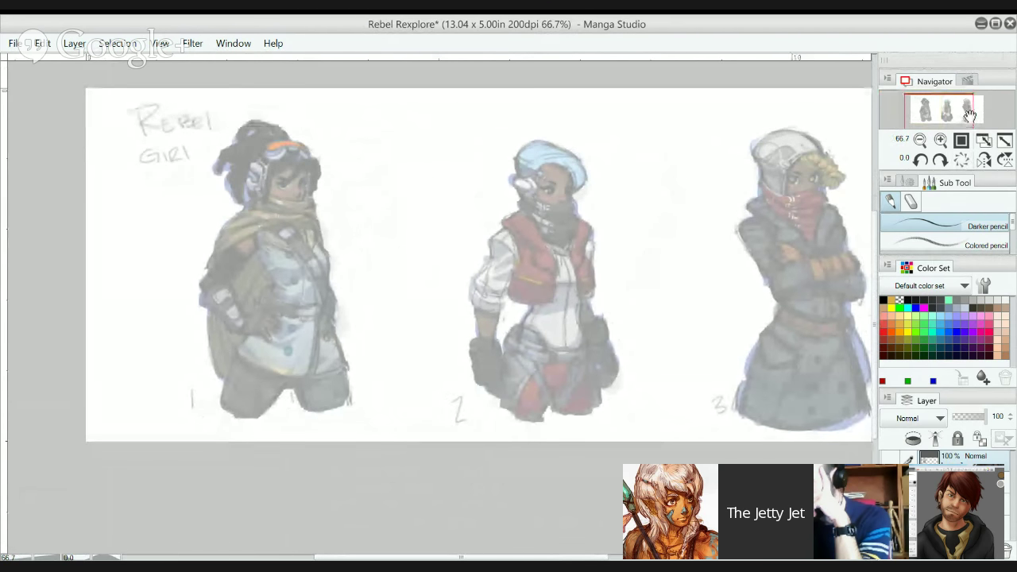
pyautogui.moveTo(974, 126); pyautogui.dragTo(981, 123)
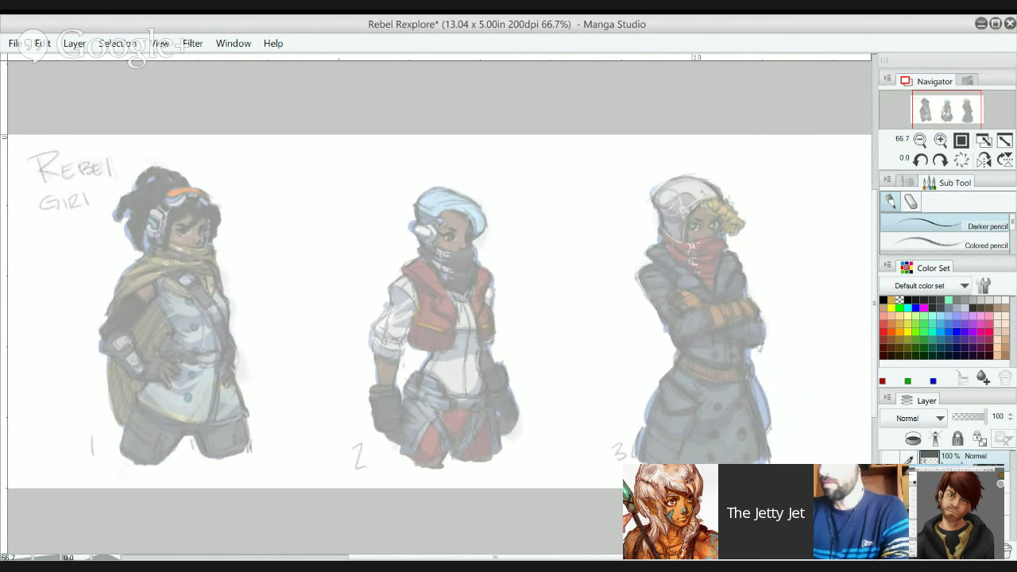
# - Raise the concept sketch layer's opacity to 100 and review the three rebel girl designs
pyautogui.click(965, 480)
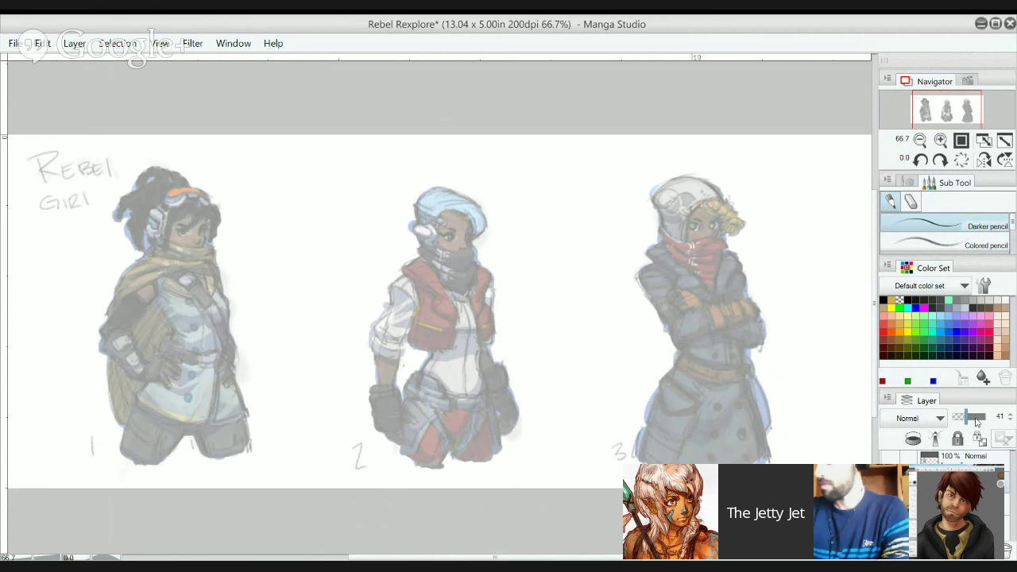
pyautogui.moveTo(967, 419); pyautogui.dragTo(988, 418)
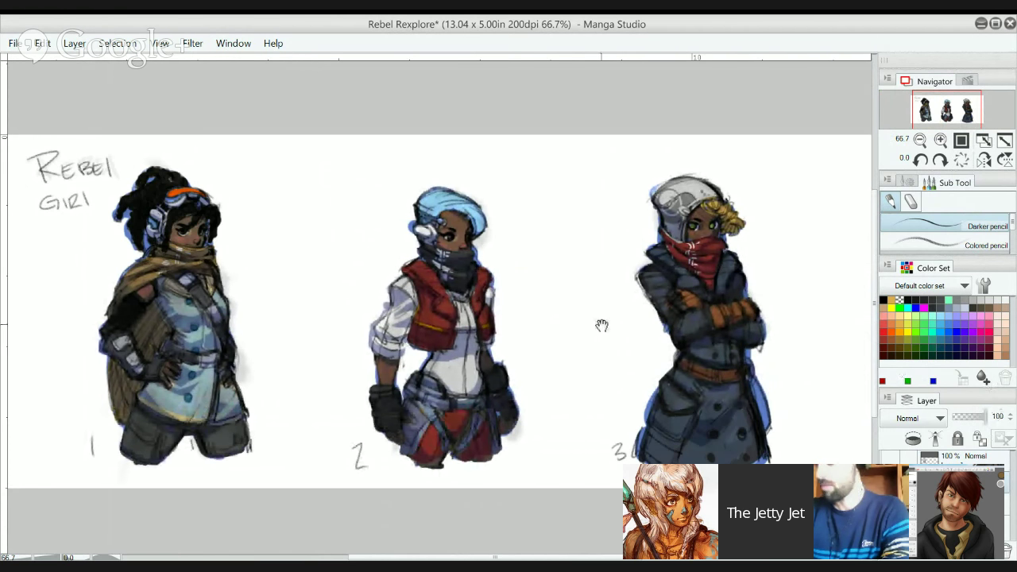
pyautogui.moveTo(601, 324); pyautogui.dragTo(683, 245)
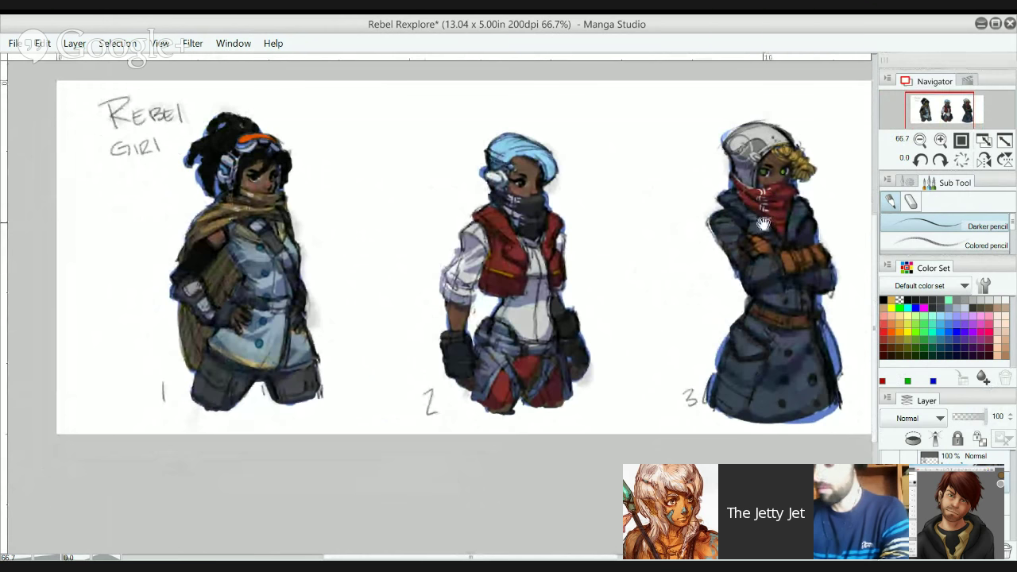
pyautogui.moveTo(793, 210); pyautogui.dragTo(694, 267)
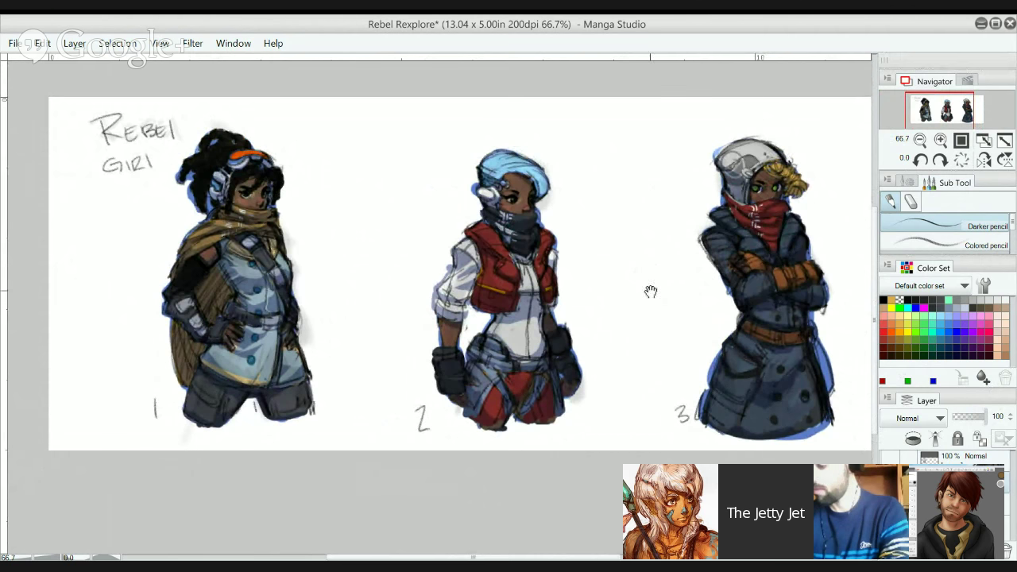
pyautogui.moveTo(403, 243); pyautogui.dragTo(381, 274)
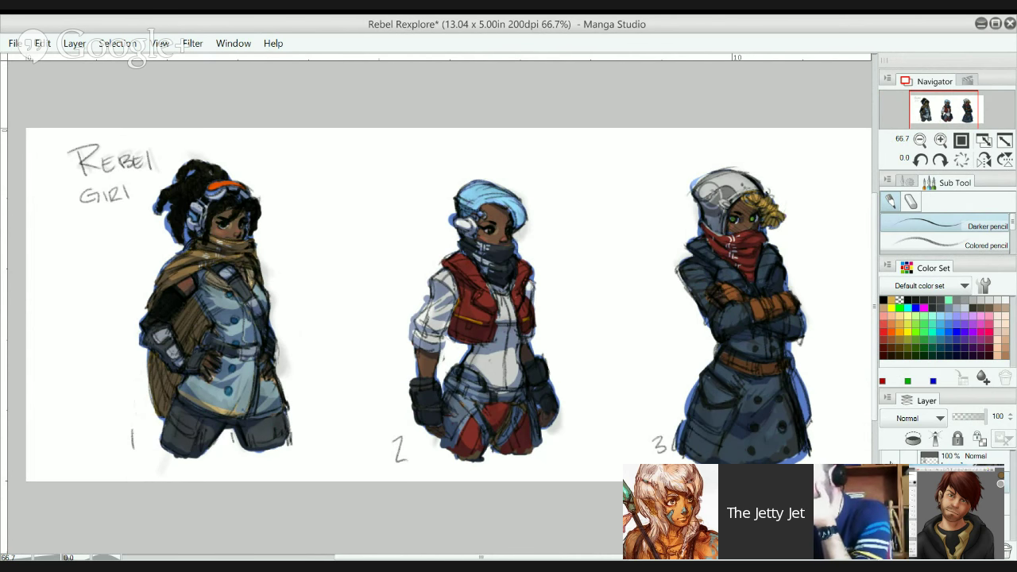
# - Show the line art again, hide the coloured concepts and make the line art layer active
pyautogui.click(891, 460)
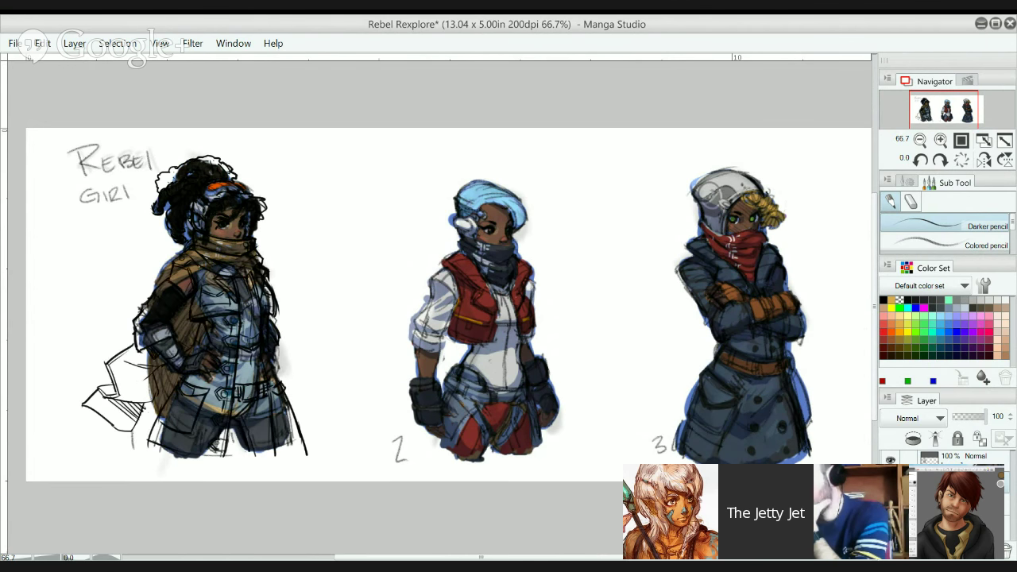
pyautogui.moveTo(617, 377); pyautogui.dragTo(694, 285)
pyautogui.moveTo(467, 295); pyautogui.dragTo(467, 296)
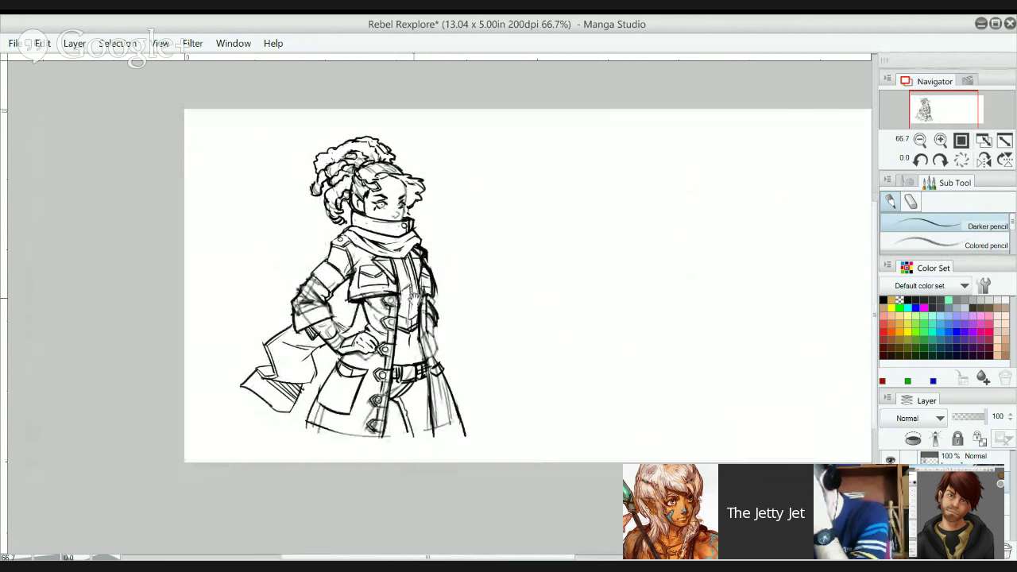
pyautogui.scroll(1, 423, 298)
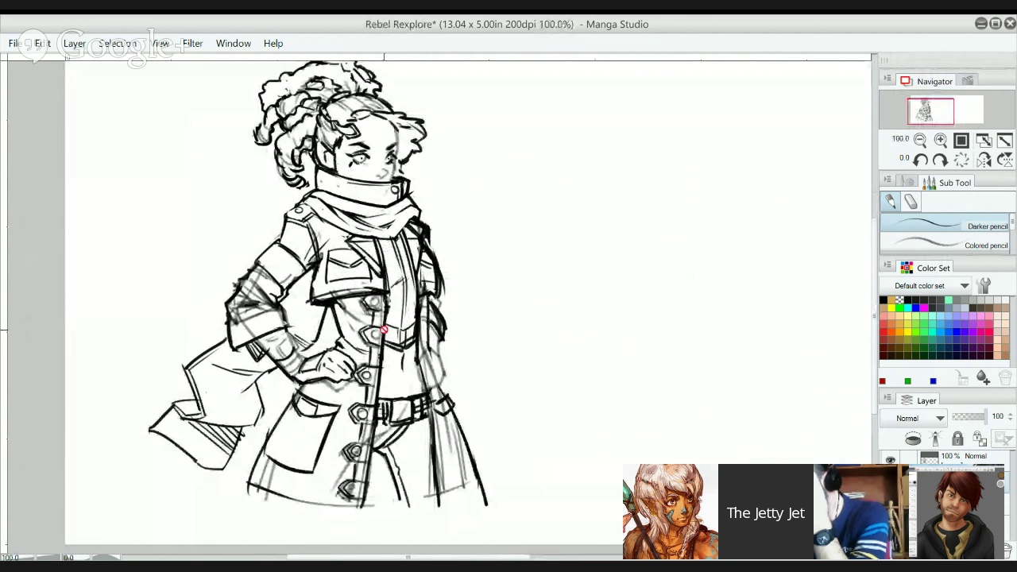
pyautogui.click(948, 458)
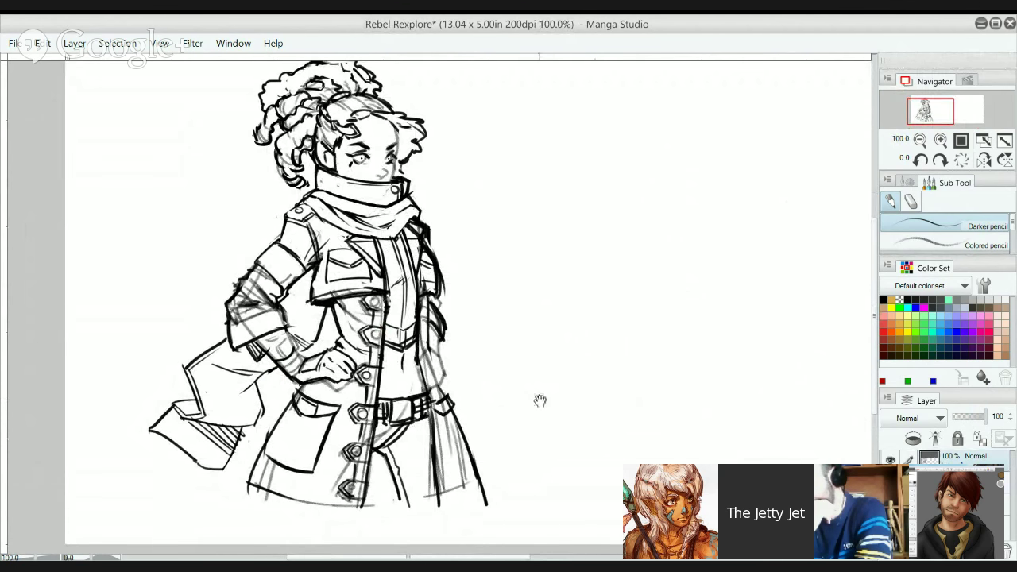
pyautogui.moveTo(540, 402); pyautogui.dragTo(611, 348)
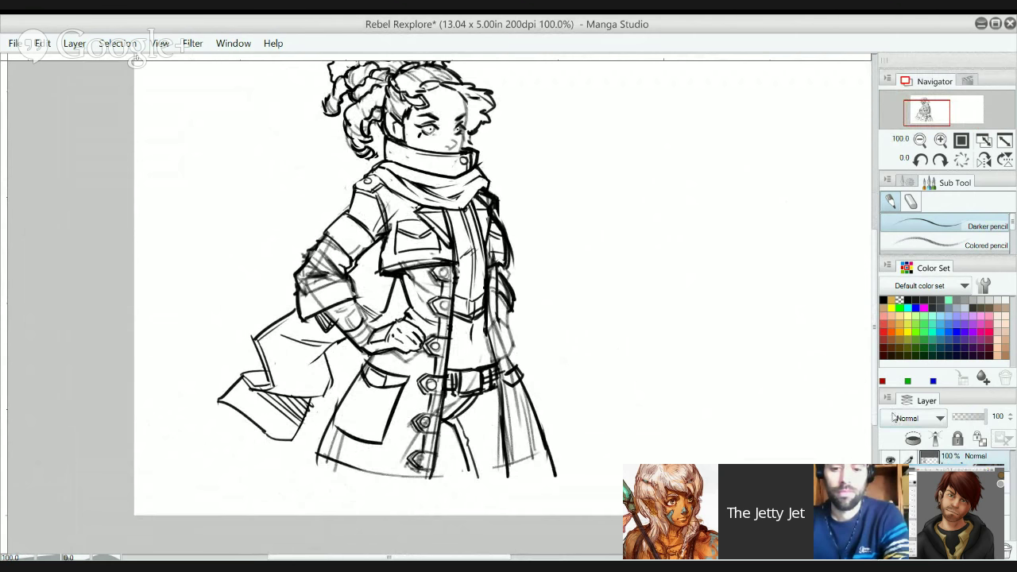
# - Compare the first coloured concept with the line art by alternating the visibility of the two layers
pyautogui.click(891, 479)
pyautogui.click(890, 460)
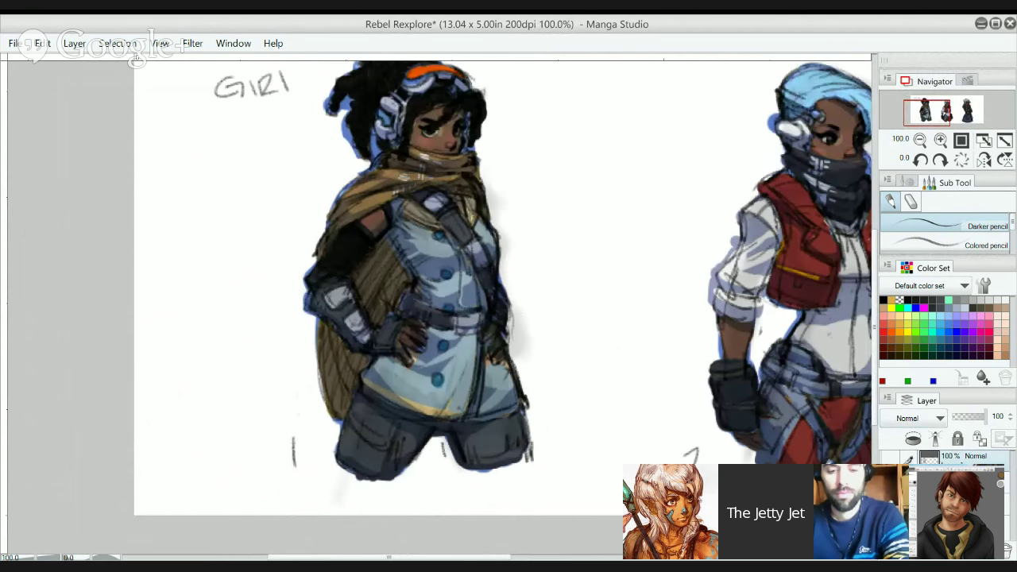
pyautogui.click(891, 479)
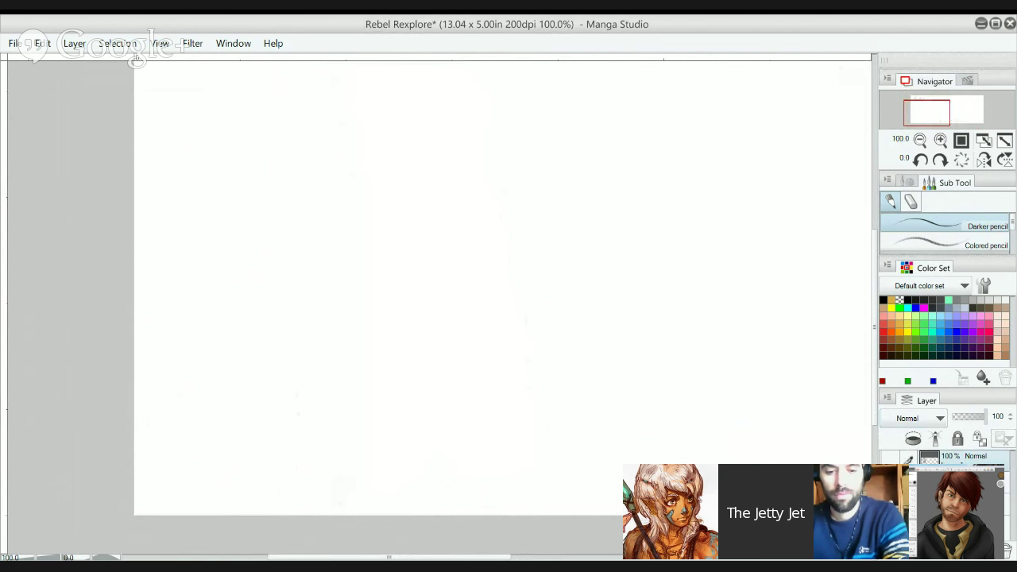
pyautogui.click(890, 480)
pyautogui.click(890, 460)
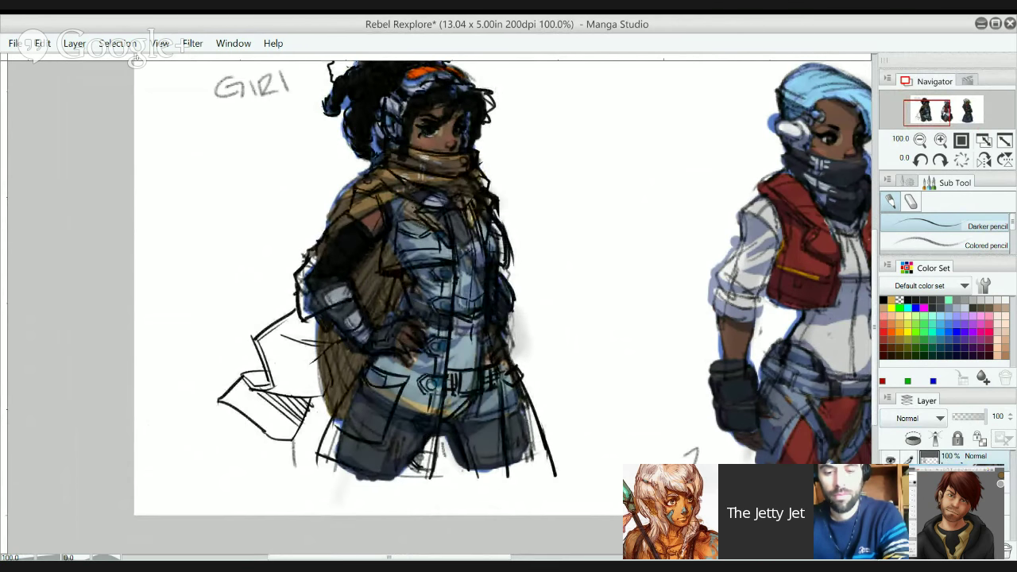
pyautogui.click(891, 479)
pyautogui.click(890, 460)
pyautogui.click(890, 480)
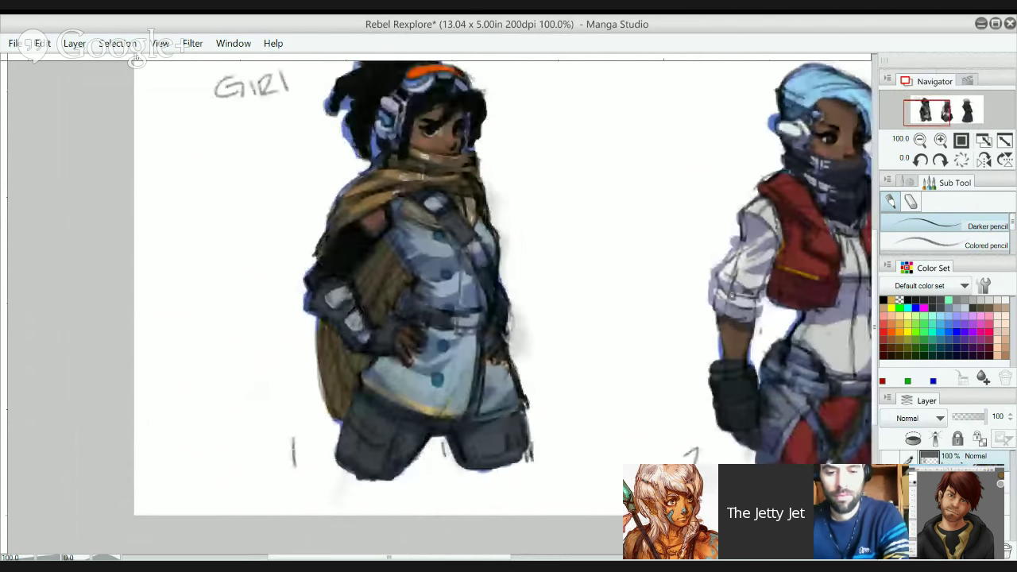
pyautogui.click(890, 460)
pyautogui.click(890, 480)
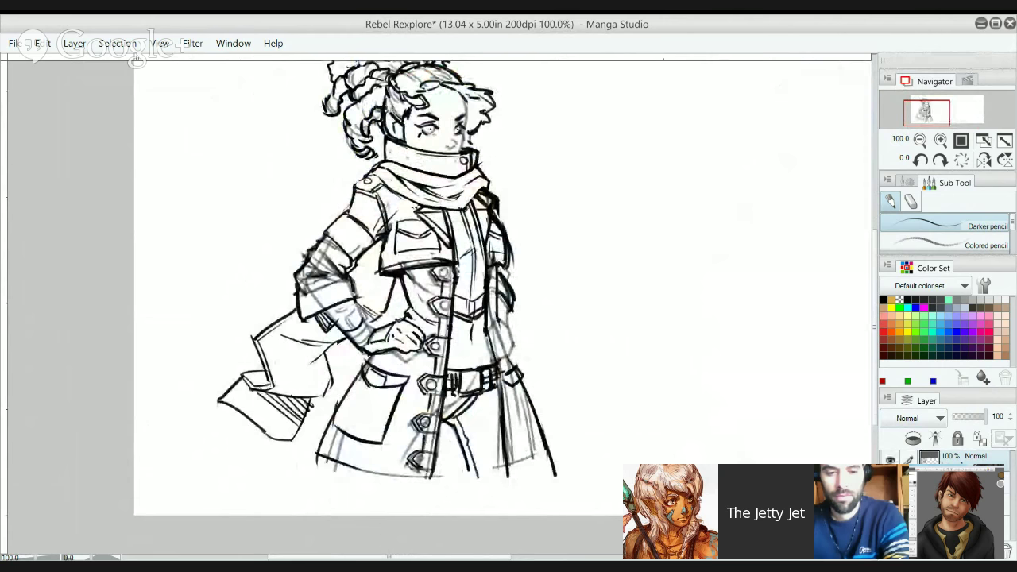
pyautogui.click(890, 480)
pyautogui.click(890, 460)
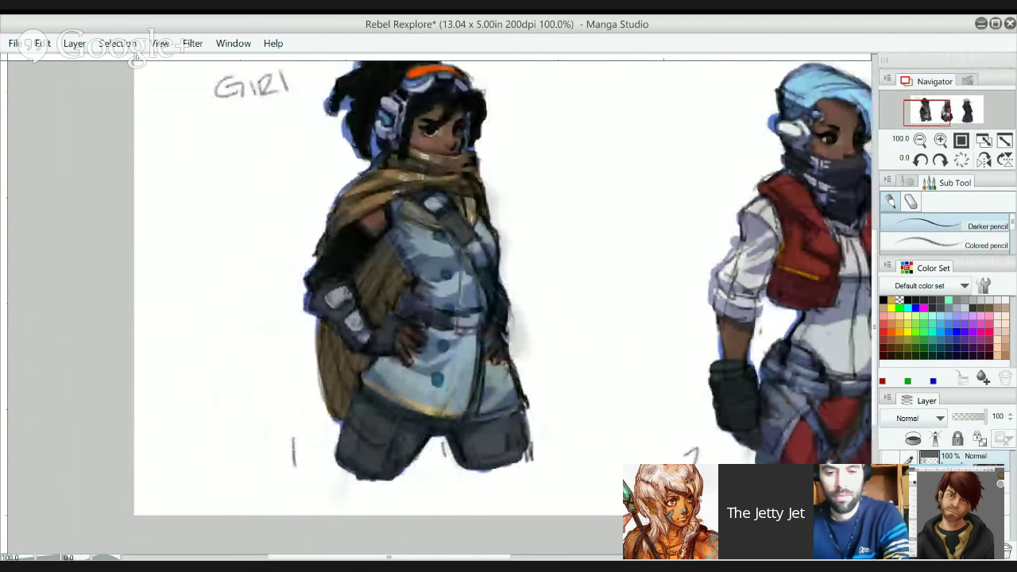
pyautogui.click(890, 479)
pyautogui.click(890, 460)
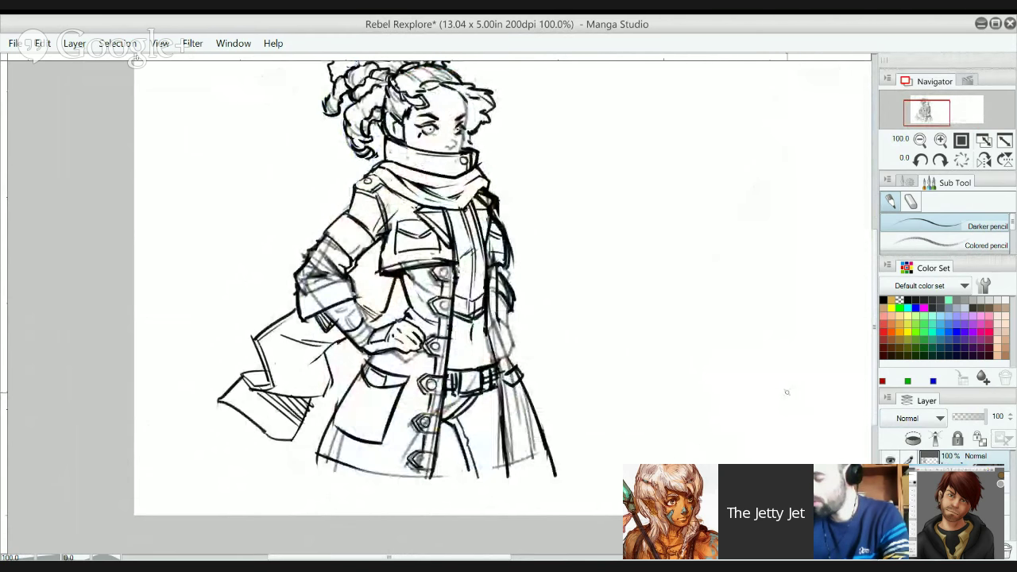
# - Choose a muted greyish-blue swatch and set up the G-pen with a smaller brush size
pyautogui.moveTo(402, 405); pyautogui.dragTo(459, 440)
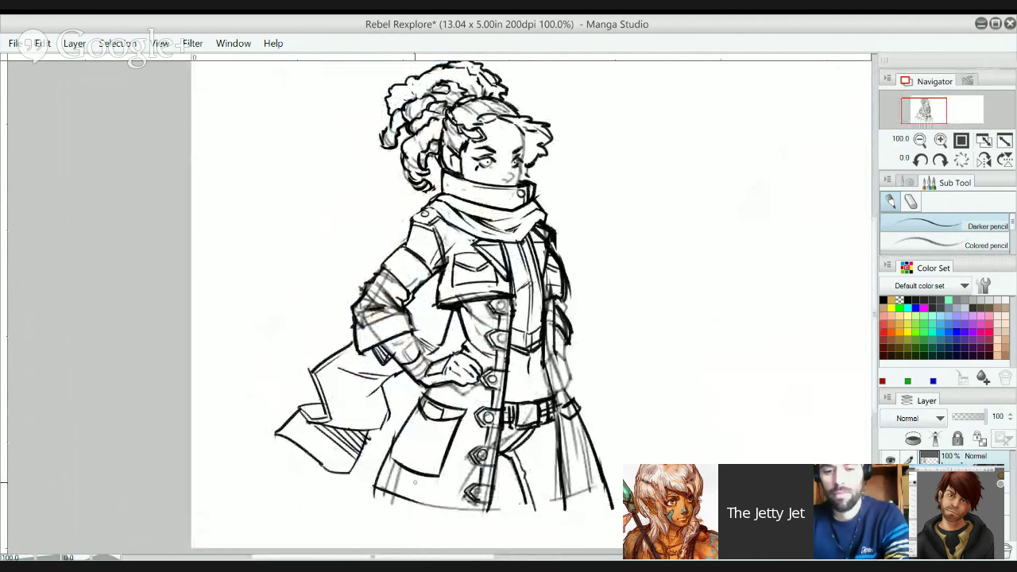
pyautogui.press('e')
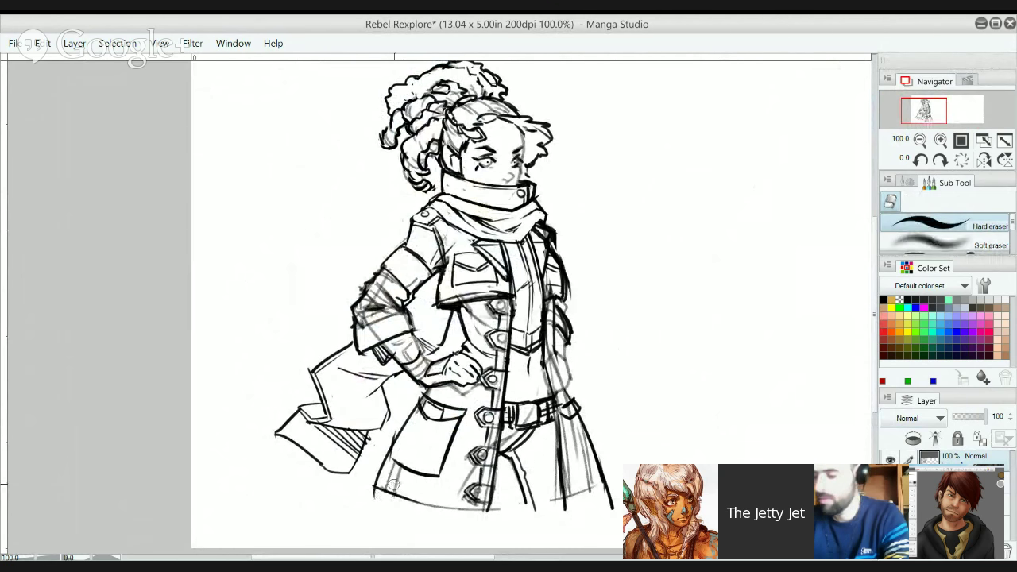
pyautogui.press('p')
pyautogui.moveTo(653, 284)
pyautogui.mouseDown()
pyautogui.moveTo(647, 320)
pyautogui.moveTo(667, 278)
pyautogui.mouseUp()
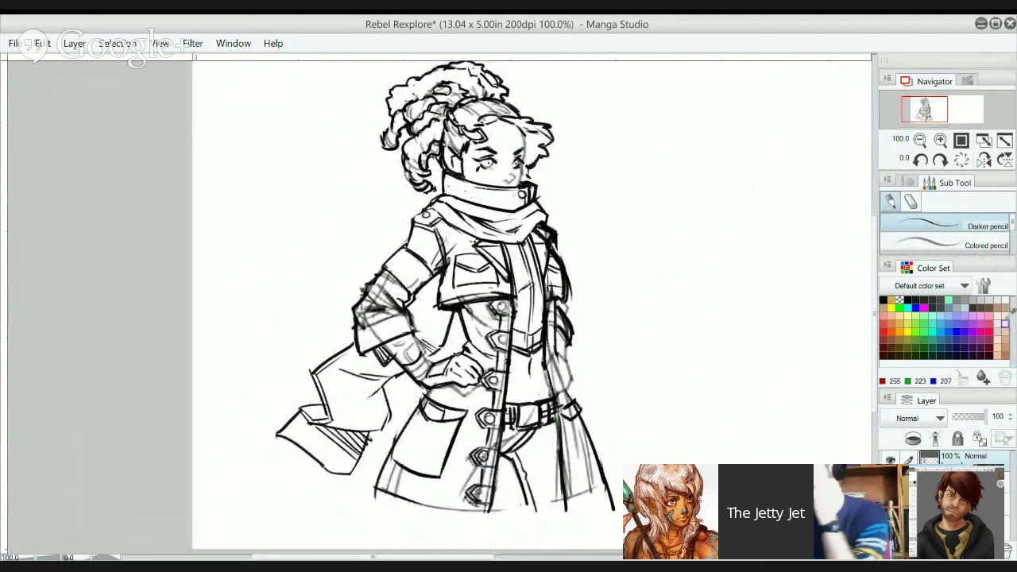
pyautogui.click(957, 308)
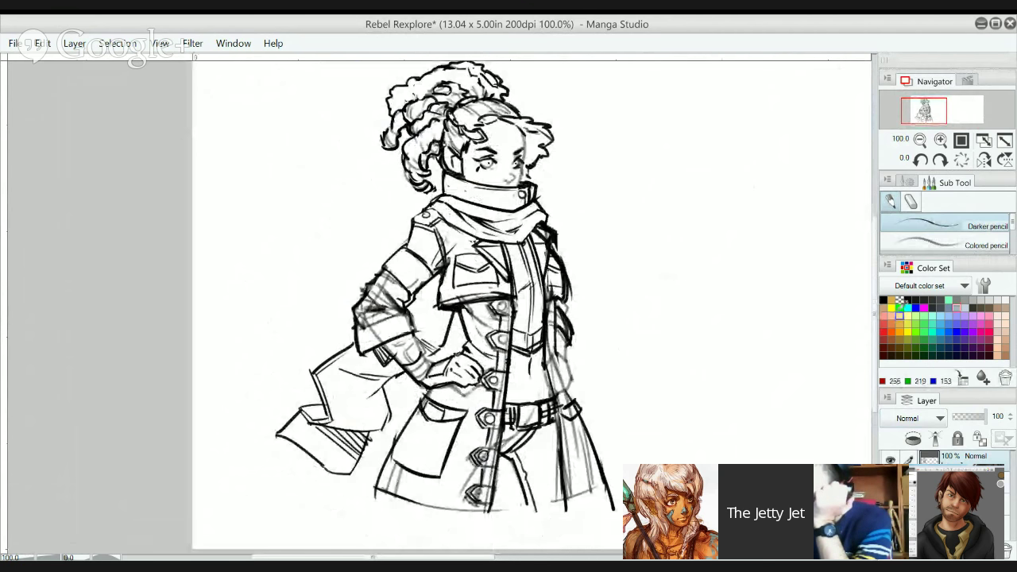
pyautogui.press('p')
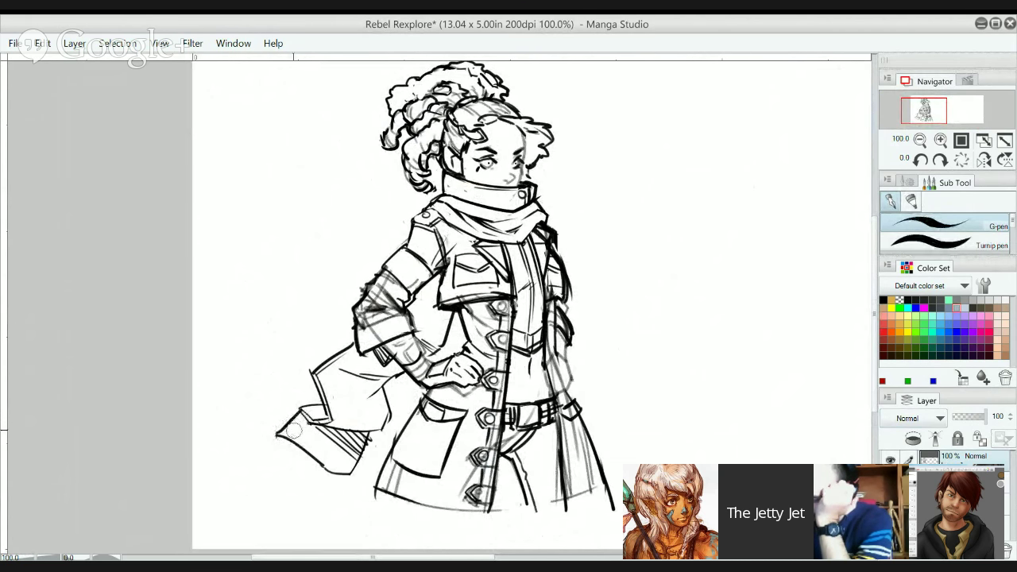
pyautogui.press('[')
pyautogui.press('[')
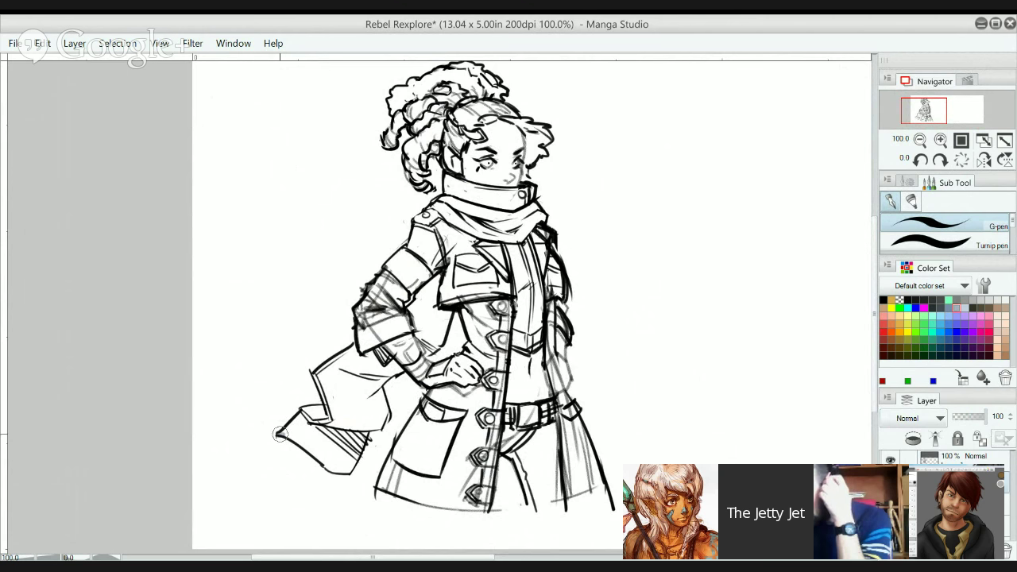
# - Paint a flat greyish-blue base beneath the line art, covering the whole character from hair to coat hem, scarf included
pyautogui.moveTo(284, 435)
pyautogui.mouseDown()
pyautogui.moveTo(327, 470)
pyautogui.moveTo(346, 465)
pyautogui.moveTo(366, 435)
pyautogui.mouseUp()
pyautogui.hotkey('ctrl', 'z')
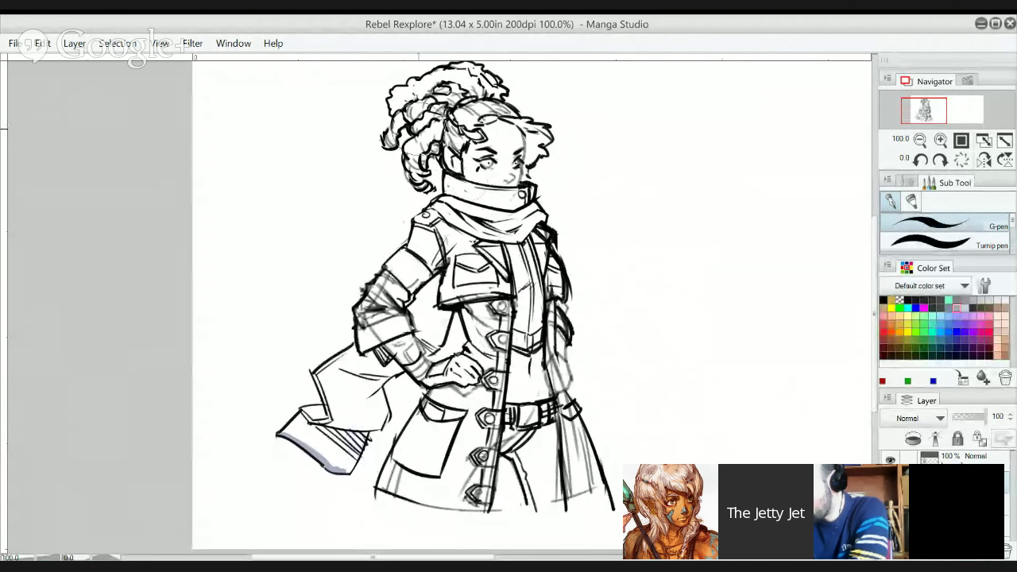
pyautogui.moveTo(425, 119)
pyautogui.mouseDown()
pyautogui.moveTo(417, 162)
pyautogui.moveTo(398, 126)
pyautogui.moveTo(404, 101)
pyautogui.moveTo(434, 95)
pyautogui.moveTo(438, 119)
pyautogui.moveTo(485, 89)
pyautogui.moveTo(505, 119)
pyautogui.moveTo(530, 131)
pyautogui.moveTo(451, 155)
pyautogui.moveTo(463, 163)
pyautogui.moveTo(461, 191)
pyautogui.moveTo(518, 186)
pyautogui.moveTo(548, 263)
pyautogui.moveTo(553, 361)
pyautogui.moveTo(591, 491)
pyautogui.moveTo(496, 502)
pyautogui.moveTo(398, 490)
pyautogui.moveTo(457, 369)
pyautogui.moveTo(441, 381)
pyautogui.moveTo(481, 350)
pyautogui.moveTo(469, 349)
pyautogui.moveTo(469, 298)
pyautogui.moveTo(449, 254)
pyautogui.moveTo(441, 263)
pyautogui.moveTo(470, 270)
pyautogui.moveTo(488, 354)
pyautogui.mouseUp()
pyautogui.moveTo(464, 520)
pyautogui.mouseDown()
pyautogui.moveTo(459, 479)
pyautogui.moveTo(440, 472)
pyautogui.moveTo(469, 429)
pyautogui.moveTo(516, 476)
pyautogui.moveTo(524, 398)
pyautogui.mouseUp()
pyautogui.hotkey('ctrl', 'z')
pyautogui.hotkey('ctrl', 'y')
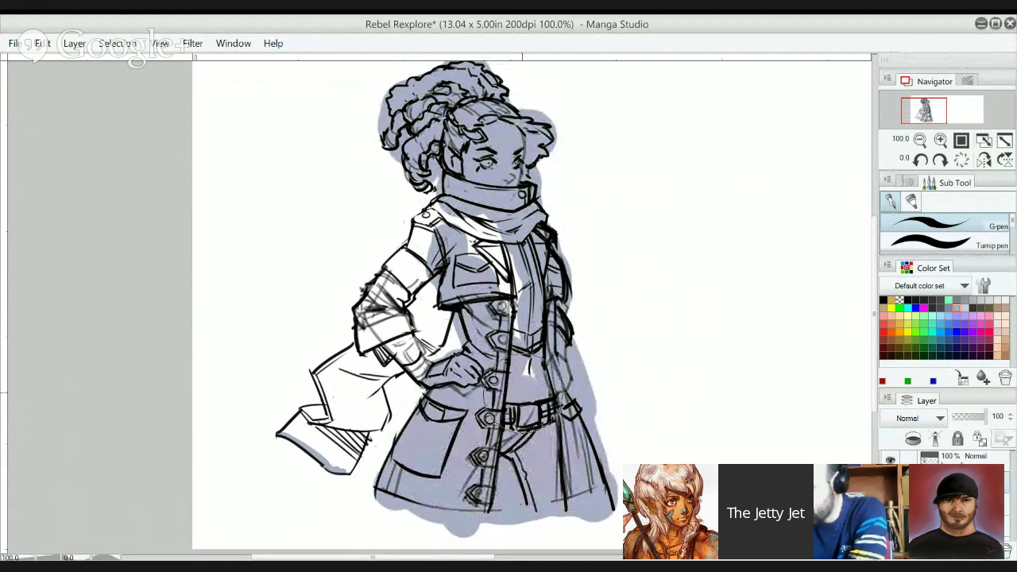
pyautogui.moveTo(481, 219)
pyautogui.mouseDown()
pyautogui.moveTo(444, 219)
pyautogui.moveTo(418, 254)
pyautogui.moveTo(441, 234)
pyautogui.moveTo(412, 246)
pyautogui.moveTo(430, 250)
pyautogui.moveTo(382, 290)
pyautogui.moveTo(426, 262)
pyautogui.moveTo(398, 298)
pyautogui.moveTo(441, 163)
pyautogui.moveTo(417, 270)
pyautogui.moveTo(365, 320)
pyautogui.moveTo(367, 341)
pyautogui.moveTo(372, 331)
pyautogui.moveTo(384, 345)
pyautogui.moveTo(394, 313)
pyautogui.moveTo(406, 326)
pyautogui.moveTo(429, 310)
pyautogui.moveTo(418, 320)
pyautogui.moveTo(437, 289)
pyautogui.moveTo(422, 337)
pyautogui.moveTo(434, 302)
pyautogui.moveTo(406, 342)
pyautogui.moveTo(425, 379)
pyautogui.moveTo(419, 346)
pyautogui.moveTo(389, 353)
pyautogui.moveTo(374, 417)
pyautogui.moveTo(338, 462)
pyautogui.moveTo(297, 425)
pyautogui.moveTo(290, 431)
pyautogui.moveTo(302, 416)
pyautogui.moveTo(334, 414)
pyautogui.moveTo(338, 433)
pyautogui.moveTo(317, 363)
pyautogui.moveTo(350, 353)
pyautogui.moveTo(357, 385)
pyautogui.mouseUp()
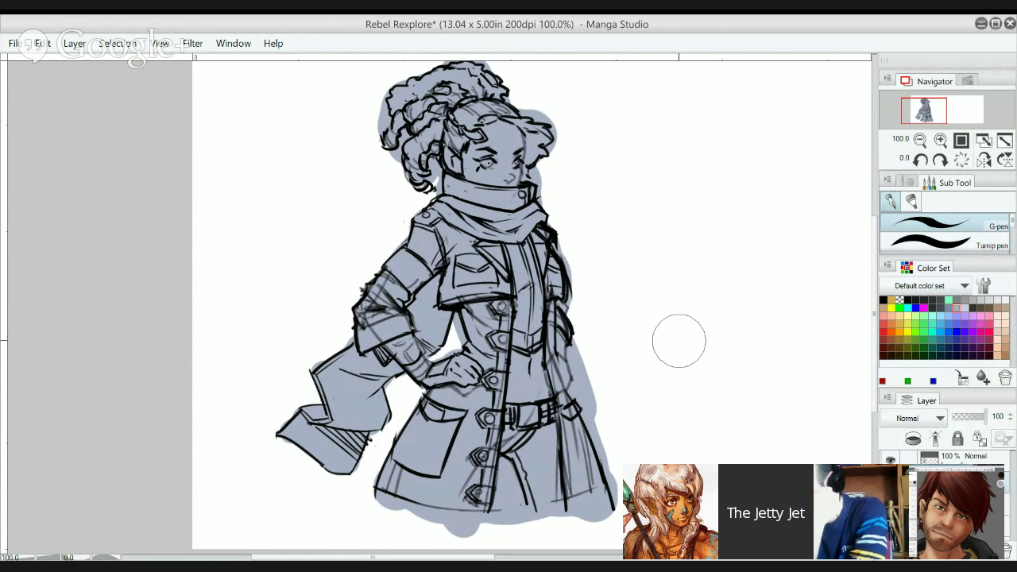
# - Erase the base colour spilling outside the coat's outer edge and around the hair with the Hard eraser
pyautogui.press('.')
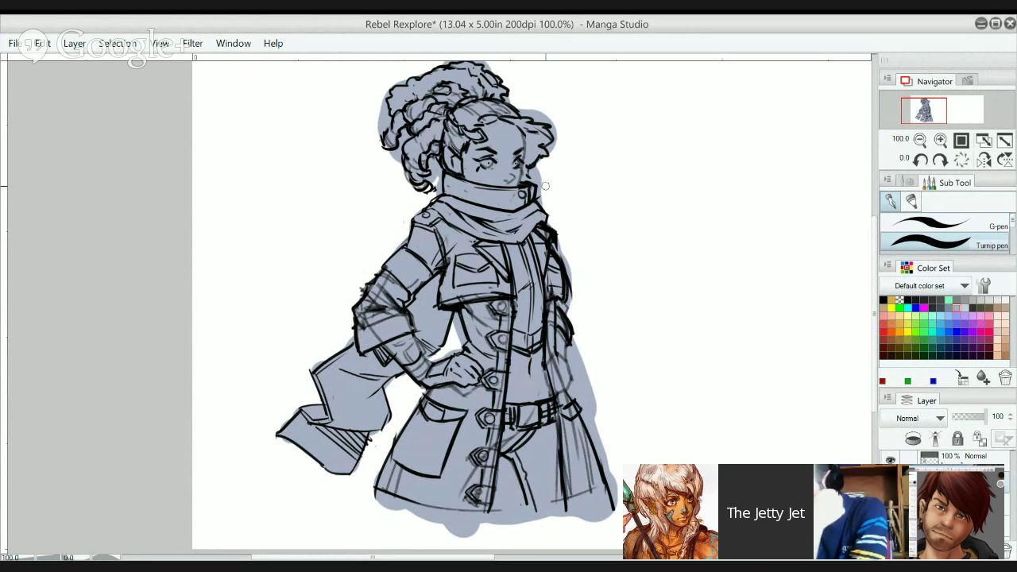
pyautogui.press('e')
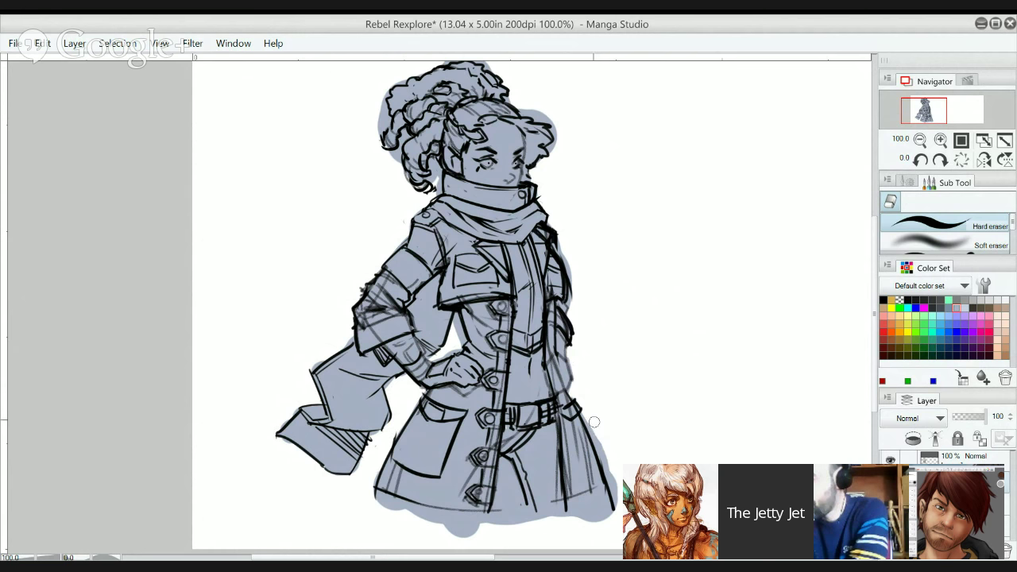
pyautogui.moveTo(595, 422); pyautogui.dragTo(615, 478)
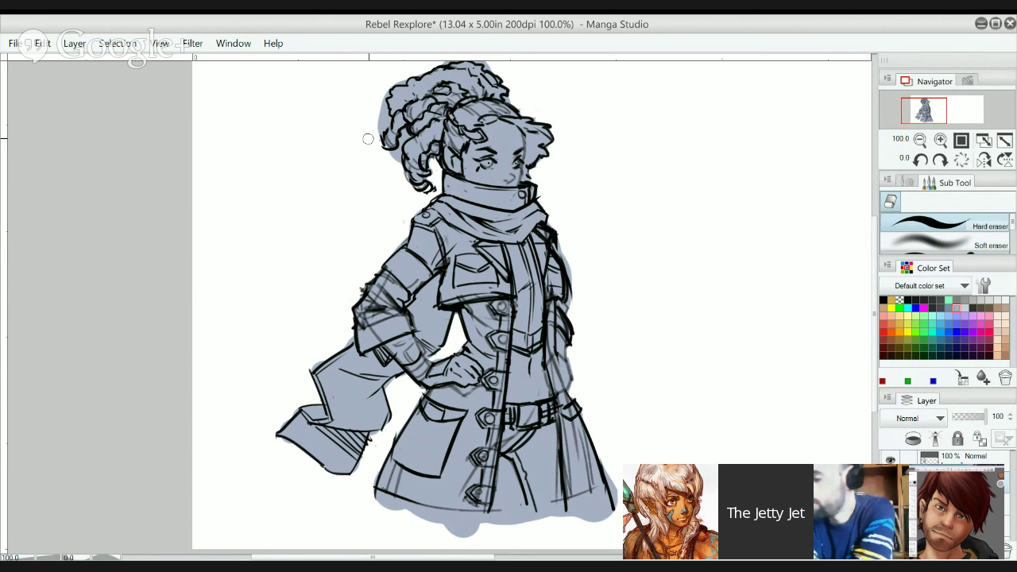
pyautogui.moveTo(368, 136); pyautogui.dragTo(379, 107)
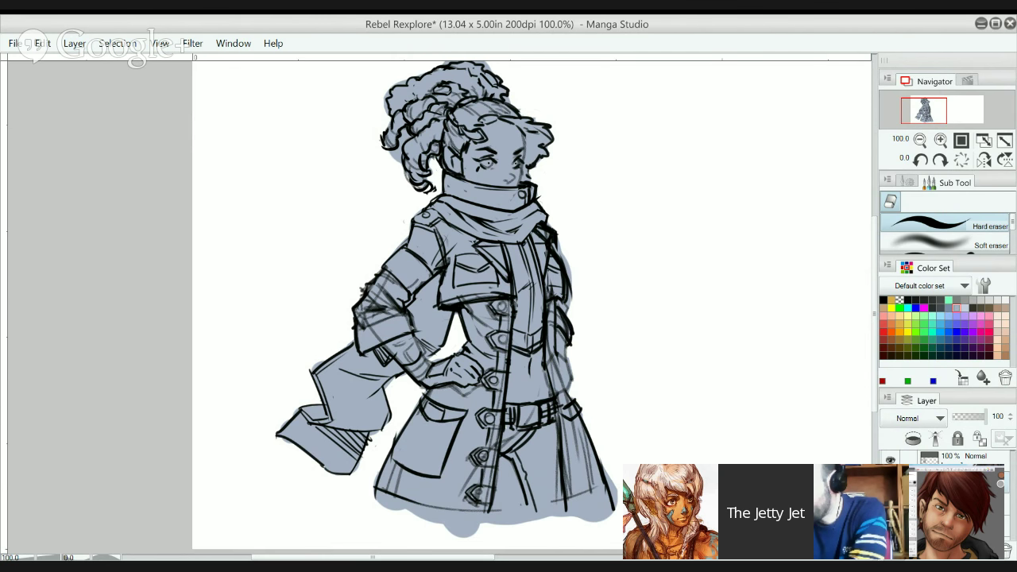
# - Sketch a small black circle with the Darker pencil in the blank canvas beside the character's head
pyautogui.moveTo(959, 479); pyautogui.dragTo(959, 434)
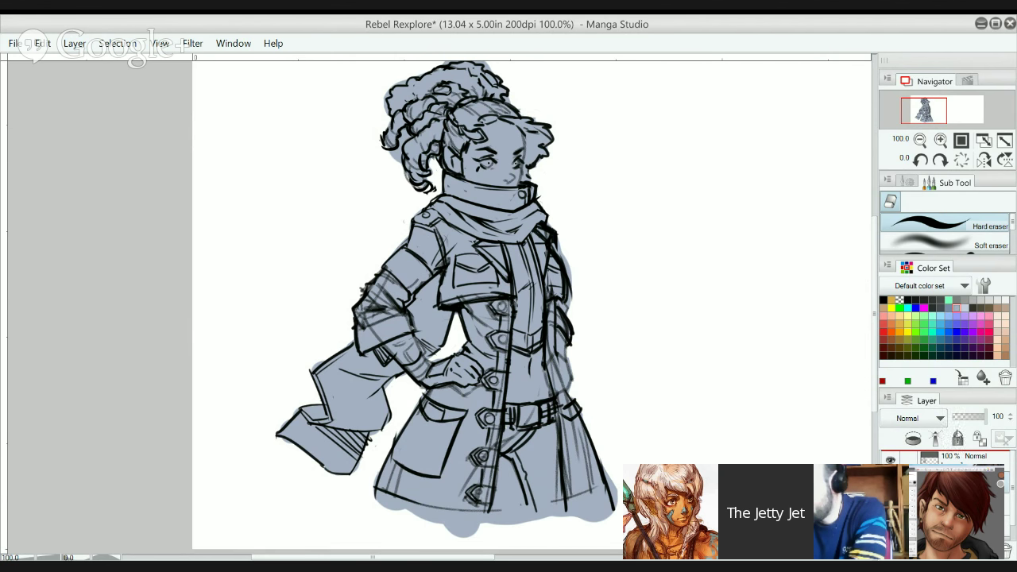
pyautogui.moveTo(668, 217); pyautogui.dragTo(595, 246)
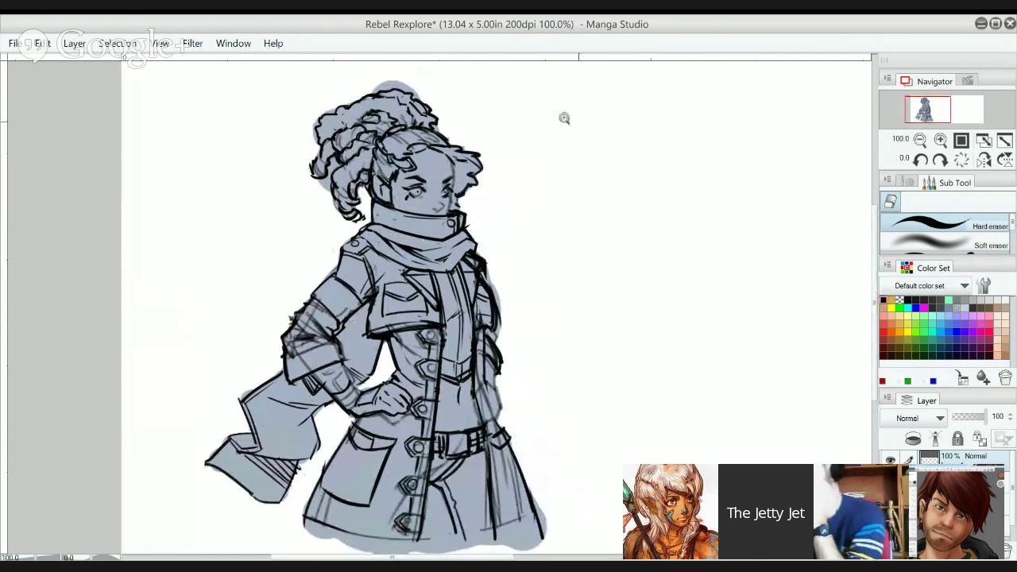
pyautogui.scroll(1, 542, 139)
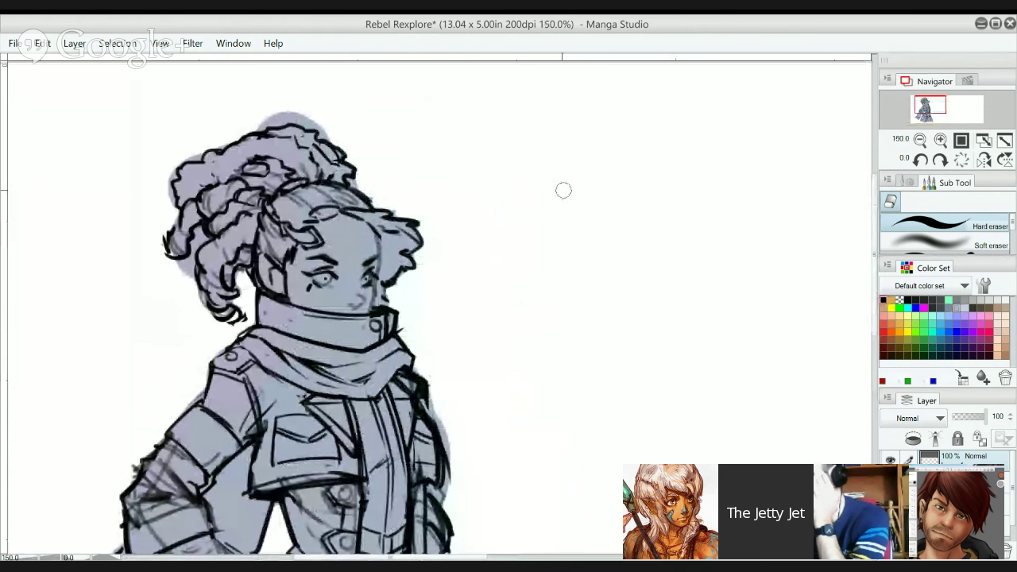
pyautogui.press('p')
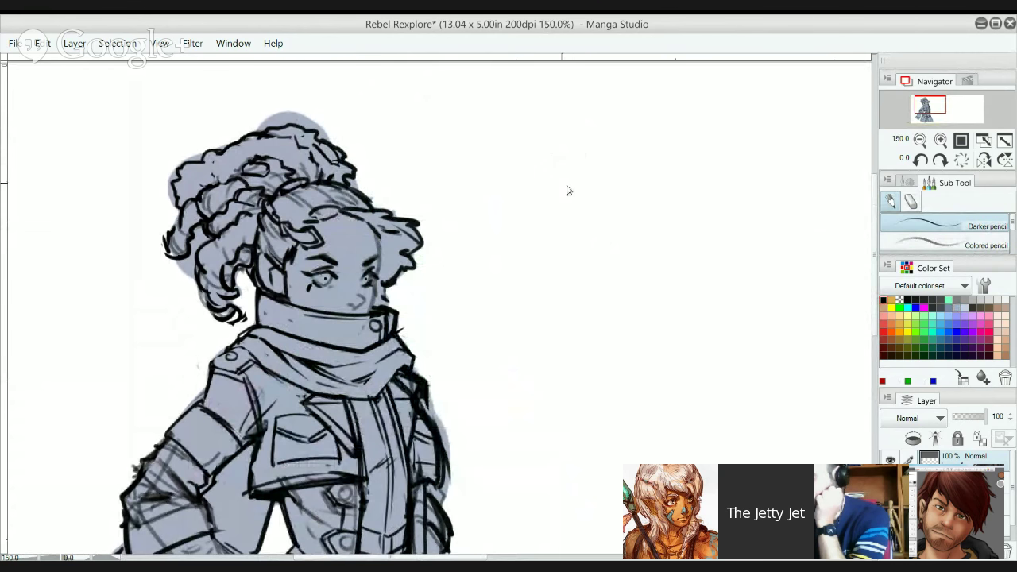
pyautogui.moveTo(546, 134); pyautogui.dragTo(556, 132)
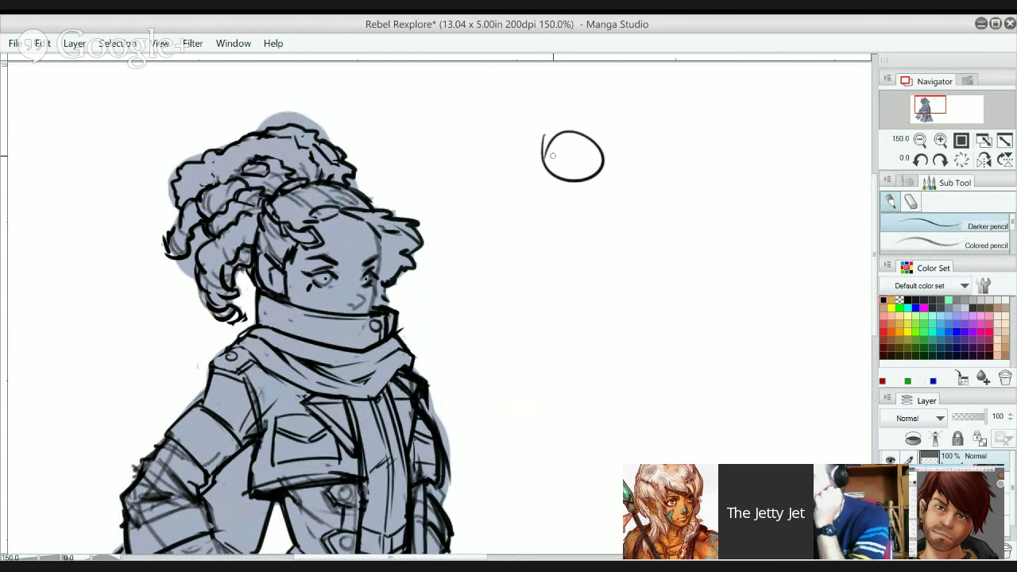
pyautogui.hotkey('ctrl', 'z')
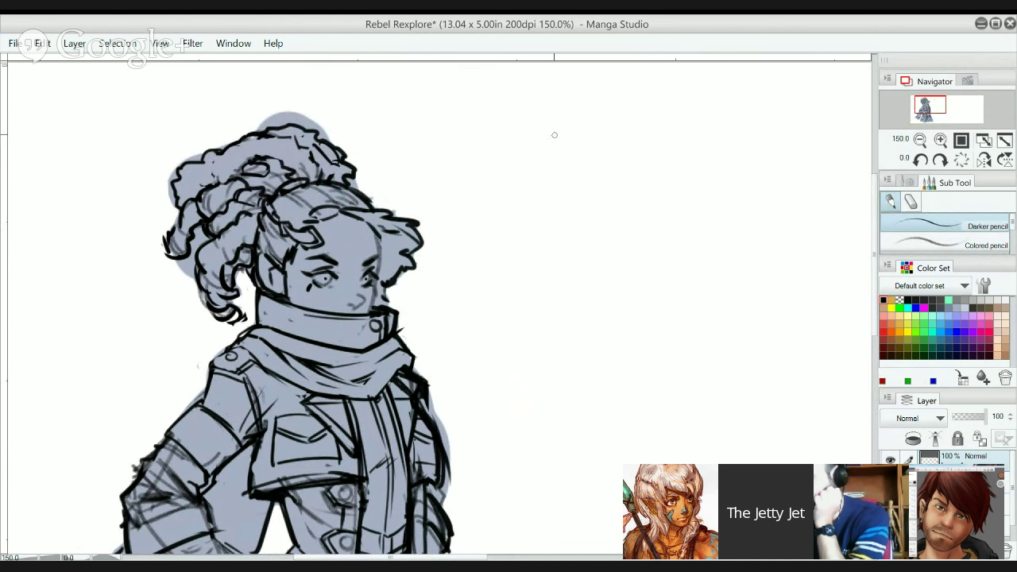
pyautogui.moveTo(554, 135); pyautogui.dragTo(547, 145)
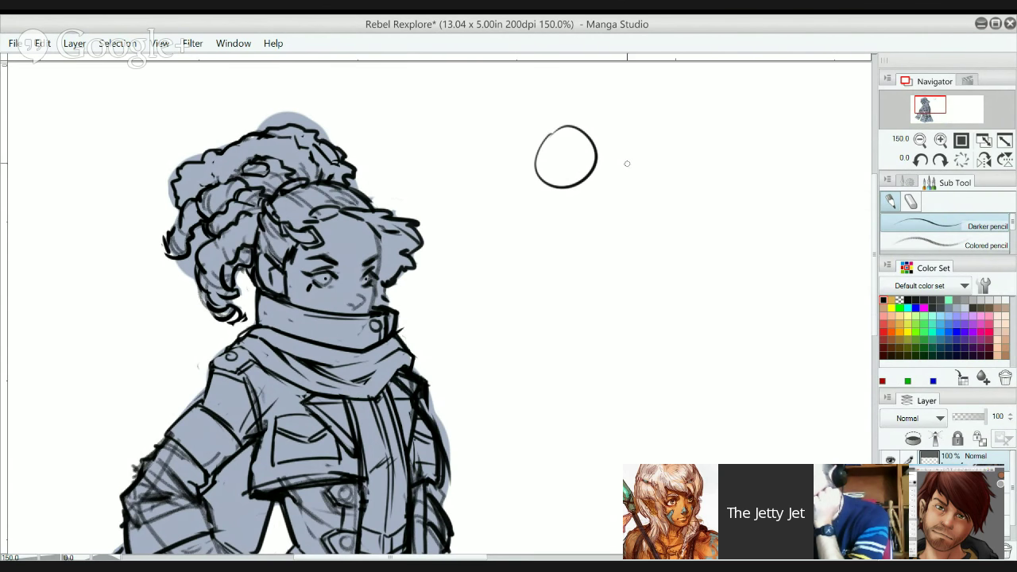
# - Shade the circle as a sphere with black hatching on the lower side, a blue bottom rim and grey on the lit area
pyautogui.moveTo(549, 134)
pyautogui.mouseDown()
pyautogui.moveTo(596, 155)
pyautogui.moveTo(540, 163)
pyautogui.moveTo(560, 161)
pyautogui.moveTo(558, 179)
pyautogui.moveTo(592, 171)
pyautogui.mouseUp()
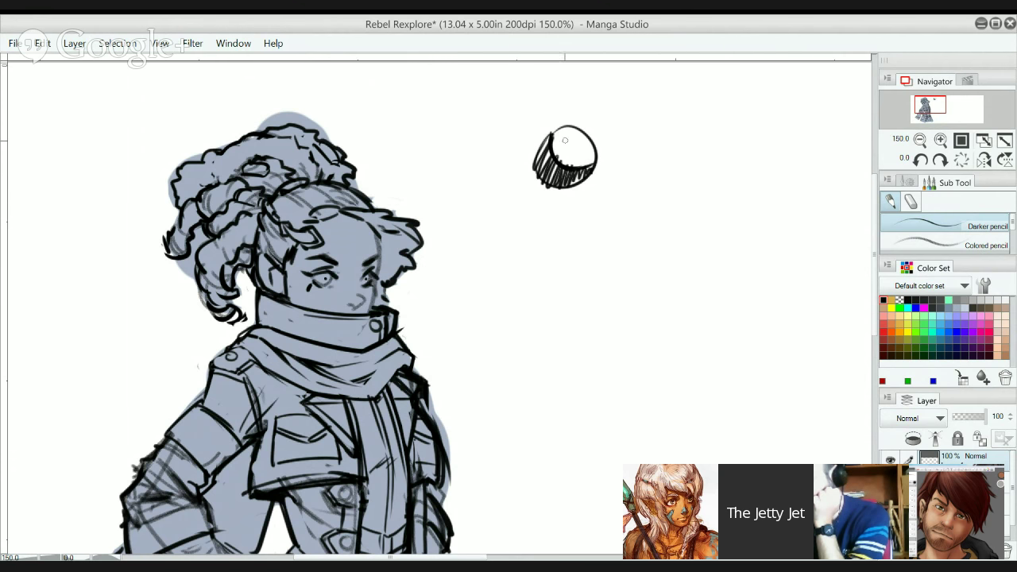
pyautogui.moveTo(554, 142); pyautogui.dragTo(555, 144)
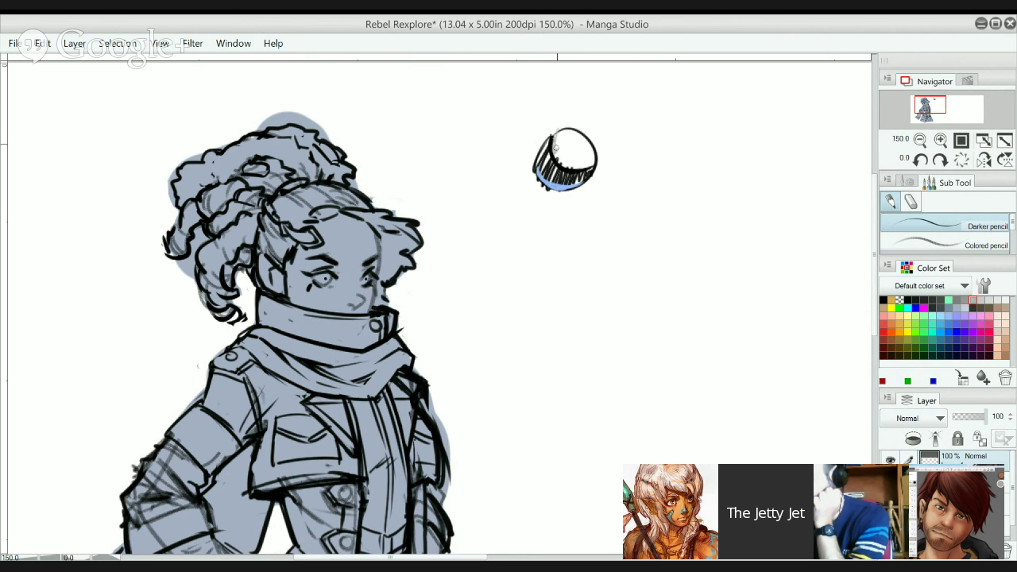
pyautogui.moveTo(560, 161)
pyautogui.mouseDown()
pyautogui.moveTo(569, 129)
pyautogui.moveTo(569, 165)
pyautogui.moveTo(587, 145)
pyautogui.mouseUp()
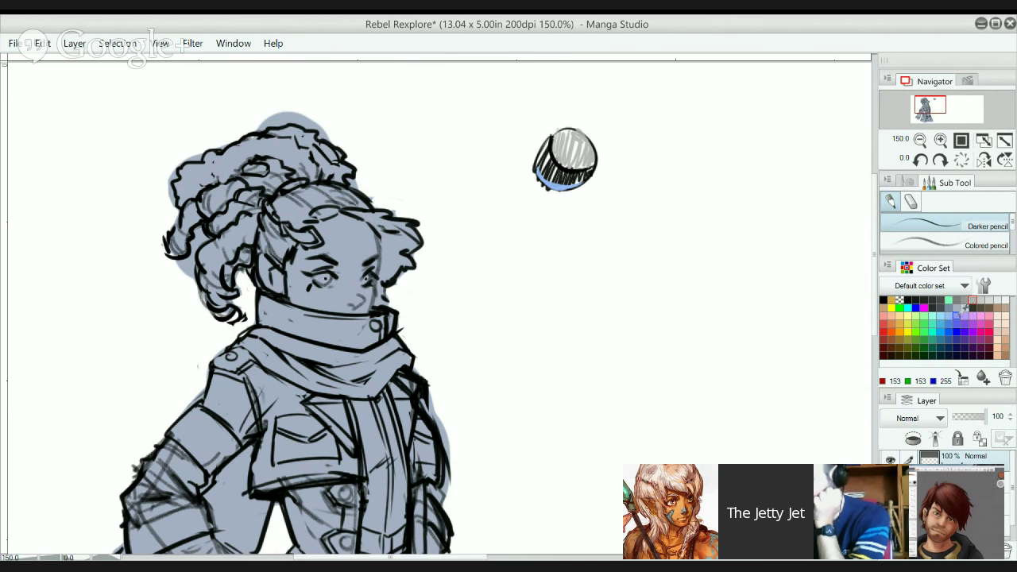
# - Add a small pale yellow highlight to the sphere's lit area and soften the grey shading with the Blend tool
pyautogui.click(898, 316)
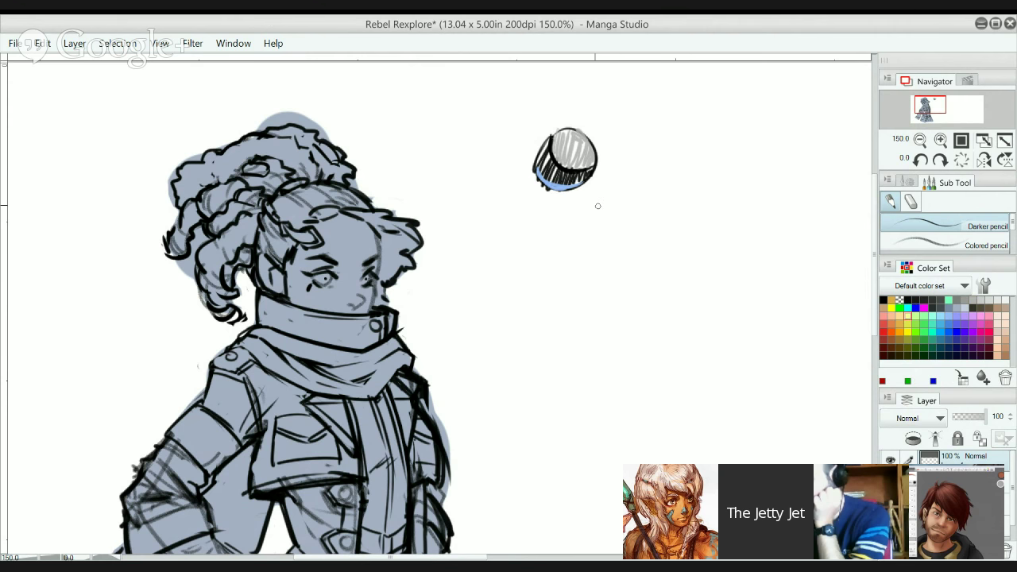
pyautogui.click(572, 142)
pyautogui.press('j')
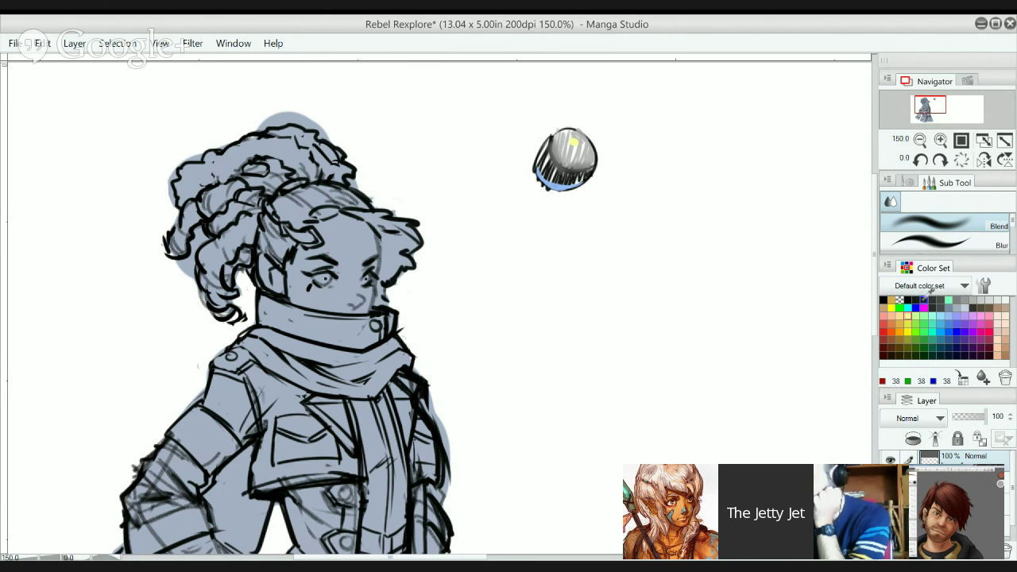
# - Choose a near-black swatch and the Turnip pen for the sphere's cast shadow
pyautogui.click(907, 300)
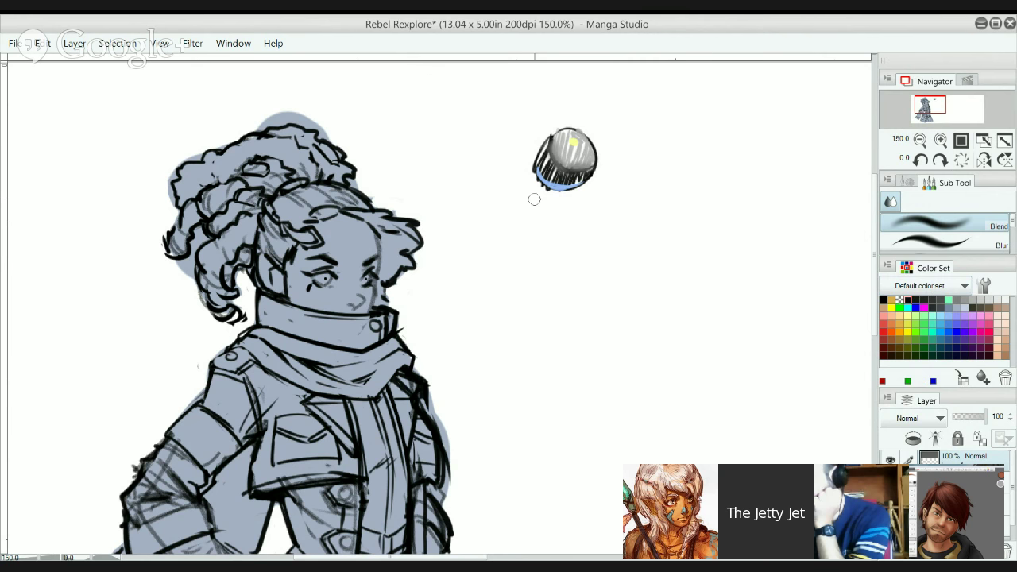
pyautogui.moveTo(559, 191); pyautogui.dragTo(532, 195)
pyautogui.hotkey('ctrl', 'z')
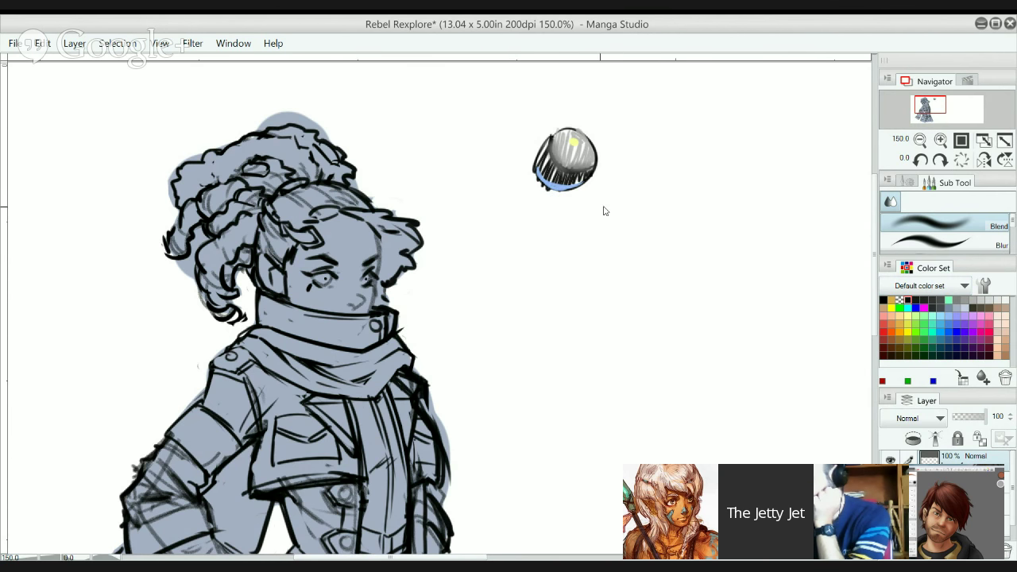
pyautogui.press('p')
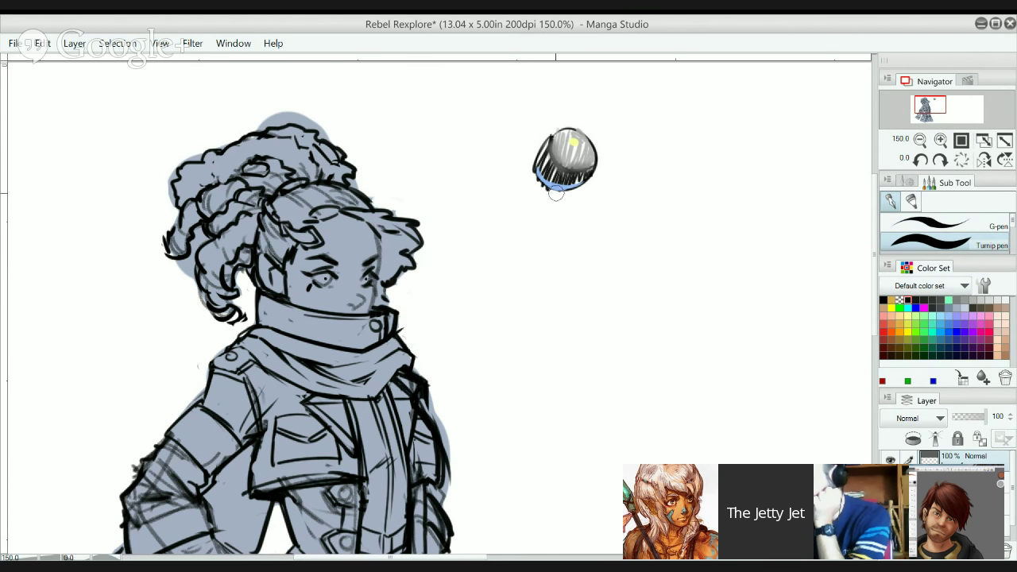
pyautogui.moveTo(556, 189); pyautogui.dragTo(486, 208)
pyautogui.hotkey('ctrl', 'z')
pyautogui.moveTo(556, 190); pyautogui.dragTo(491, 204)
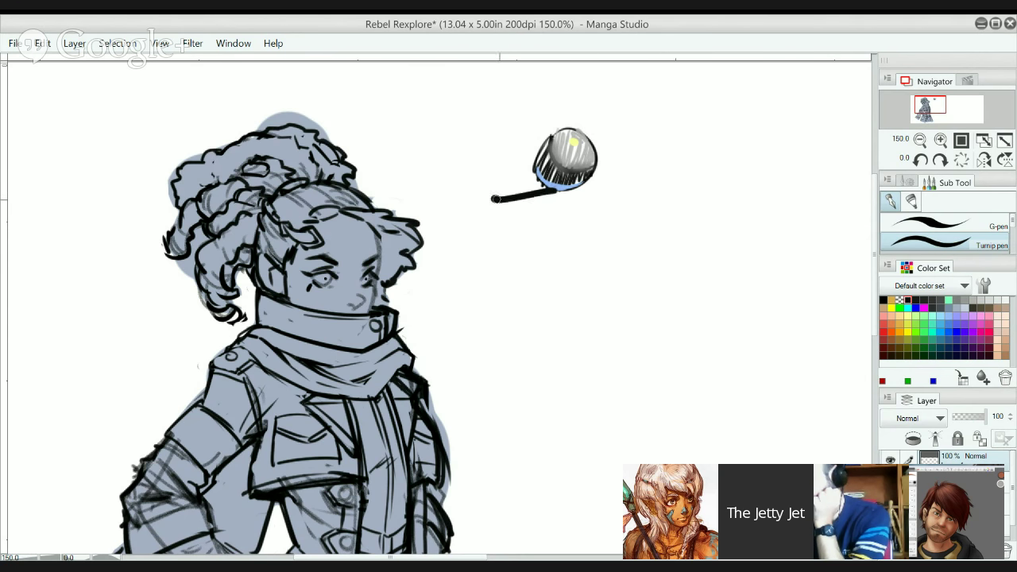
pyautogui.hotkey('ctrl', 'z')
pyautogui.moveTo(558, 190); pyautogui.dragTo(487, 205)
pyautogui.hotkey('ctrl', 'z')
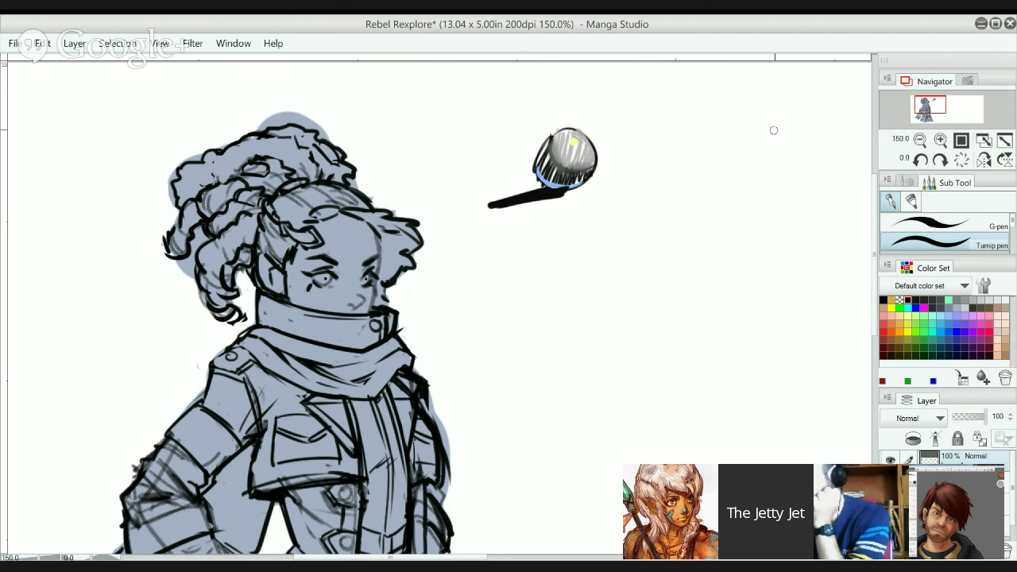
pyautogui.hotkey('ctrl', 'z')
# - Paint a flat, tapering black cast shadow on the ground, running from the sphere's base towards the character
pyautogui.moveTo(495, 186); pyautogui.dragTo(556, 191)
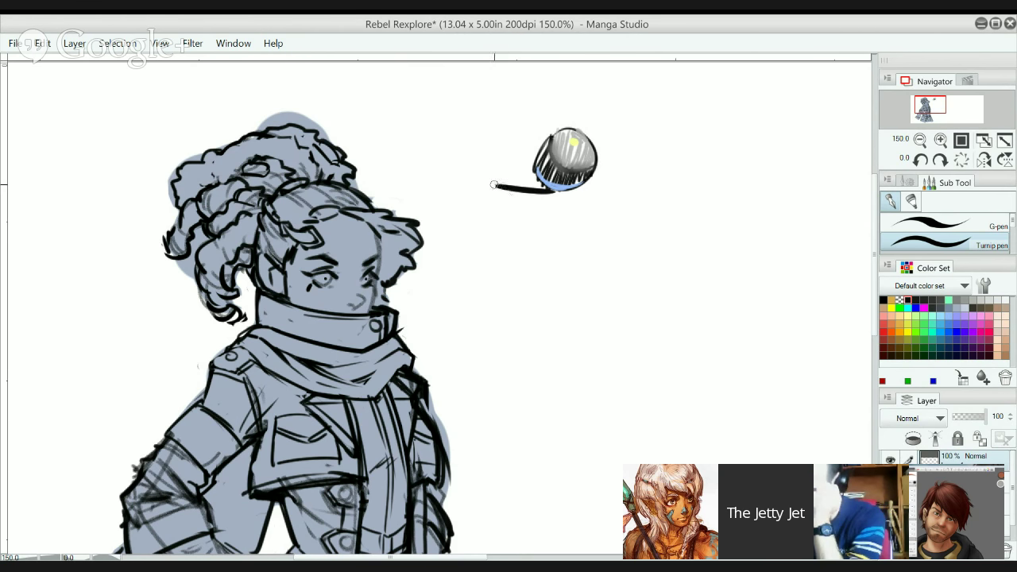
pyautogui.moveTo(492, 186); pyautogui.dragTo(575, 187)
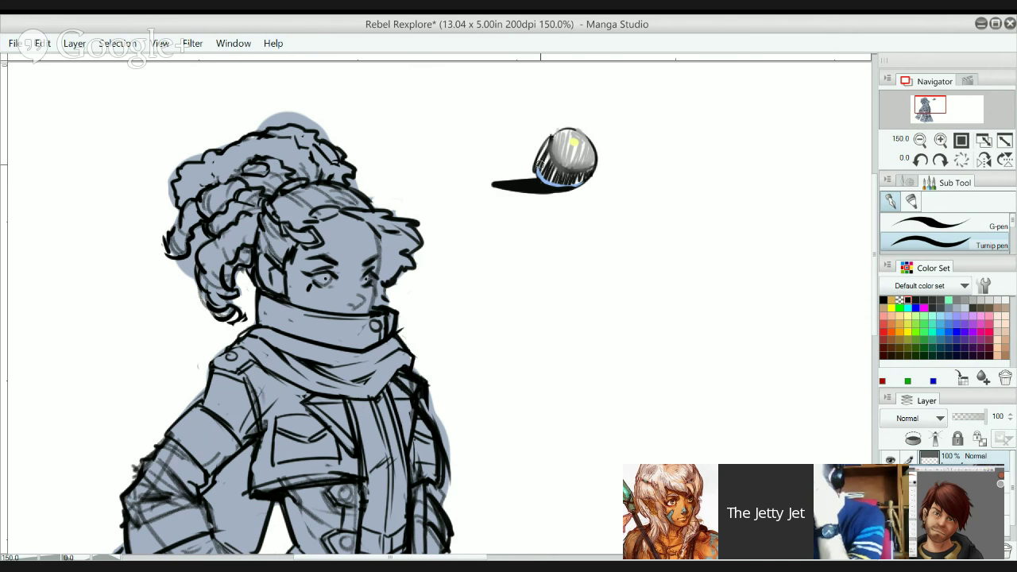
# - Rework the sphere's blue reflected light along the bottom rim and fill the core shadow above it with solid black
pyautogui.moveTo(537, 166)
pyautogui.mouseDown()
pyautogui.moveTo(570, 187)
pyautogui.moveTo(580, 181)
pyautogui.mouseUp()
pyautogui.hotkey('ctrl', 'z')
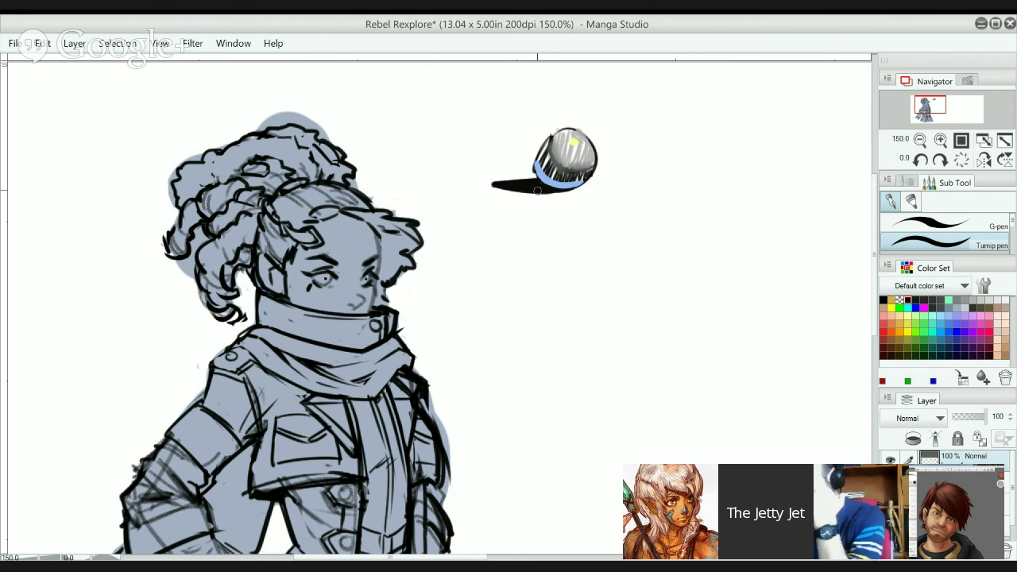
pyautogui.moveTo(545, 151)
pyautogui.mouseDown()
pyautogui.moveTo(543, 165)
pyautogui.moveTo(578, 174)
pyautogui.moveTo(548, 150)
pyautogui.moveTo(559, 148)
pyautogui.mouseUp()
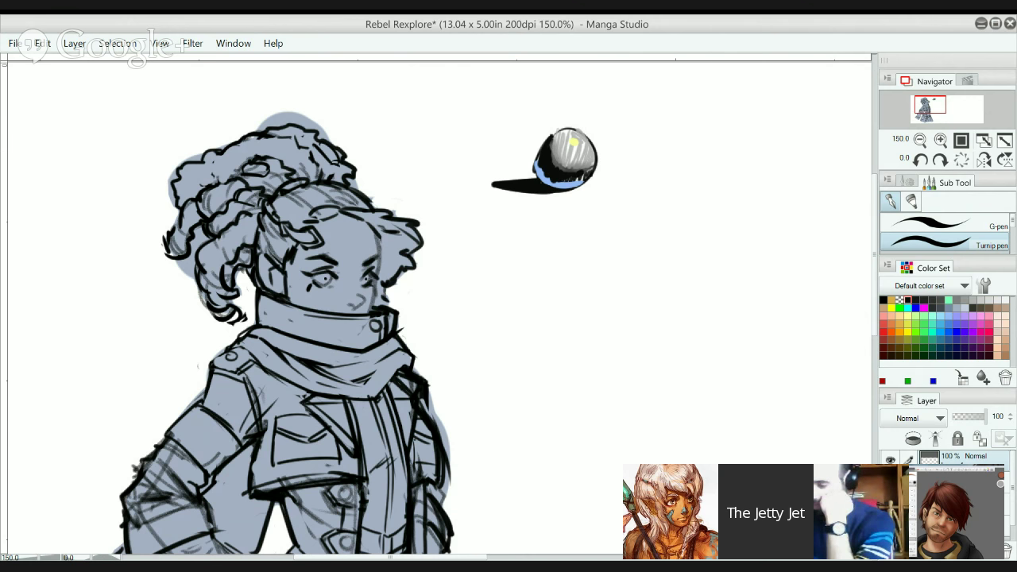
# - Blend the sphere's core shadow into the grey and extend the blue reflected light up its shadow side
pyautogui.press('j')
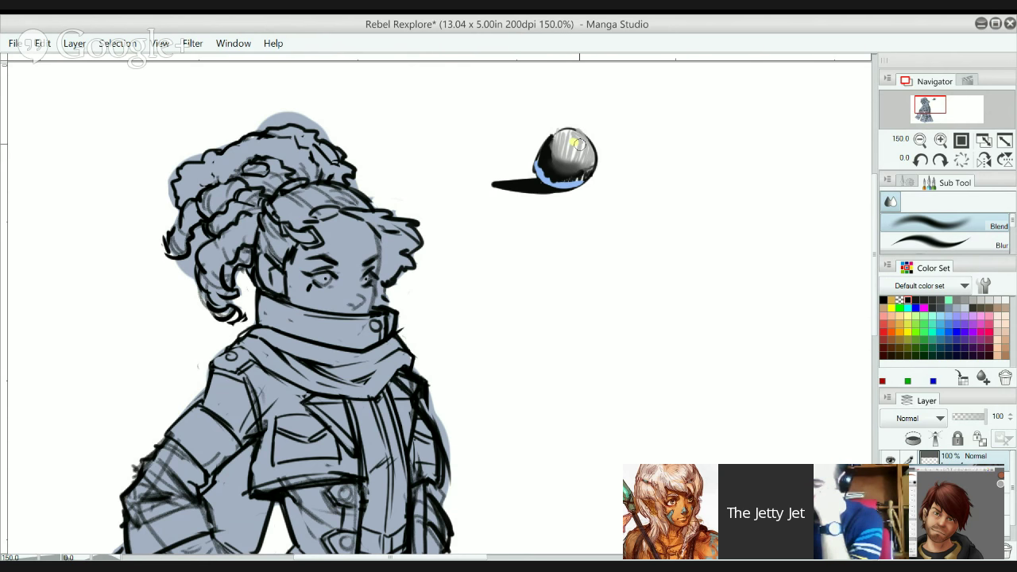
pyautogui.press('p')
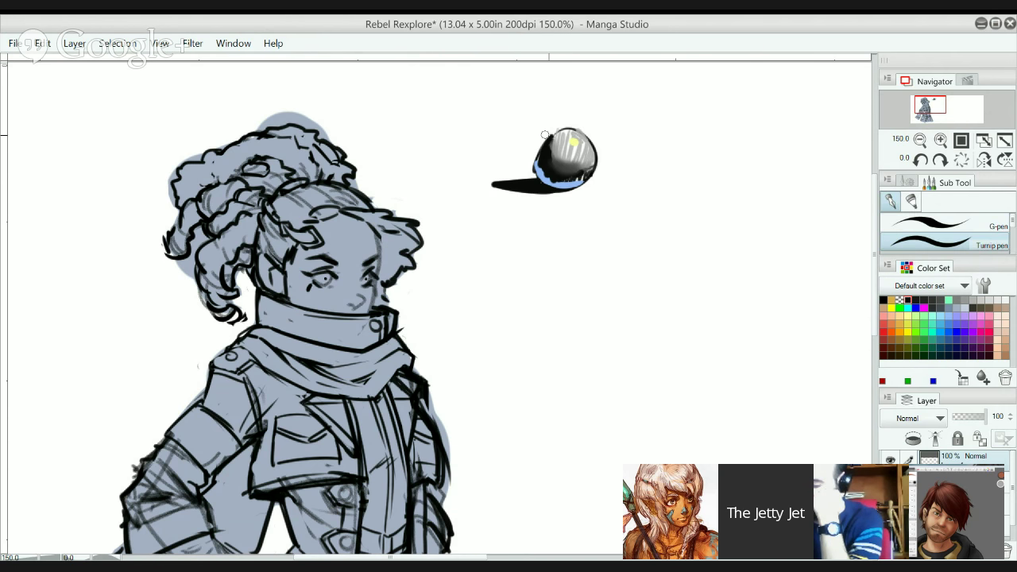
pyautogui.moveTo(542, 166); pyautogui.dragTo(551, 156)
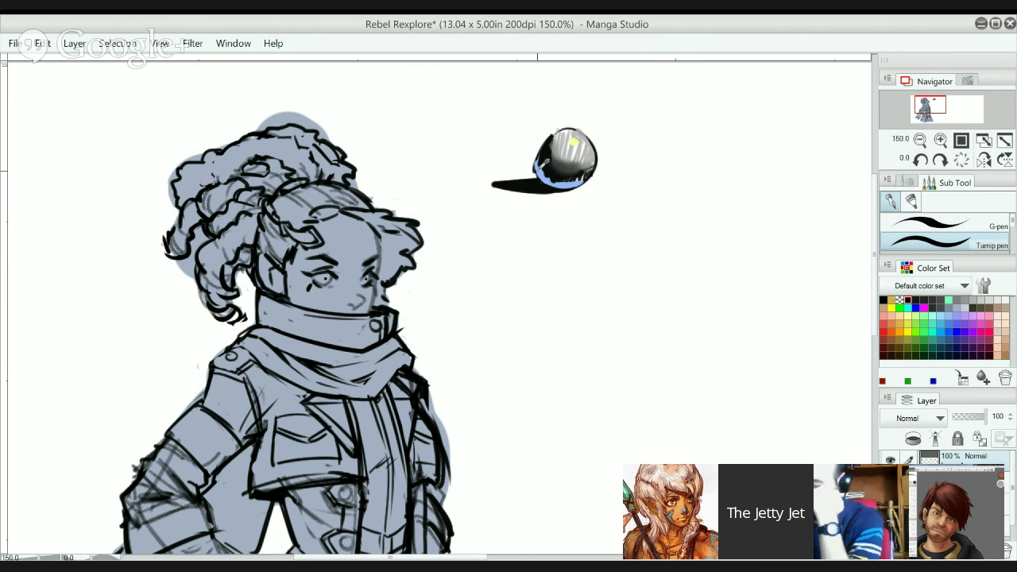
pyautogui.hotkey('ctrl', 'z')
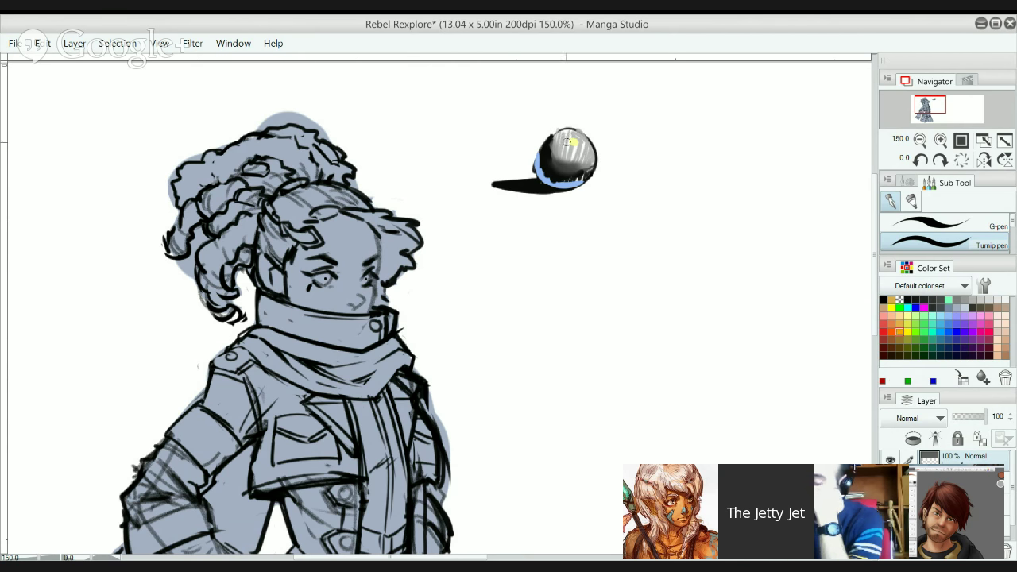
# - Paint orange across the sphere's lit area below the highlight and blend it into the dark core shadow
pyautogui.moveTo(557, 143)
pyautogui.mouseDown()
pyautogui.moveTo(566, 158)
pyautogui.moveTo(591, 156)
pyautogui.mouseUp()
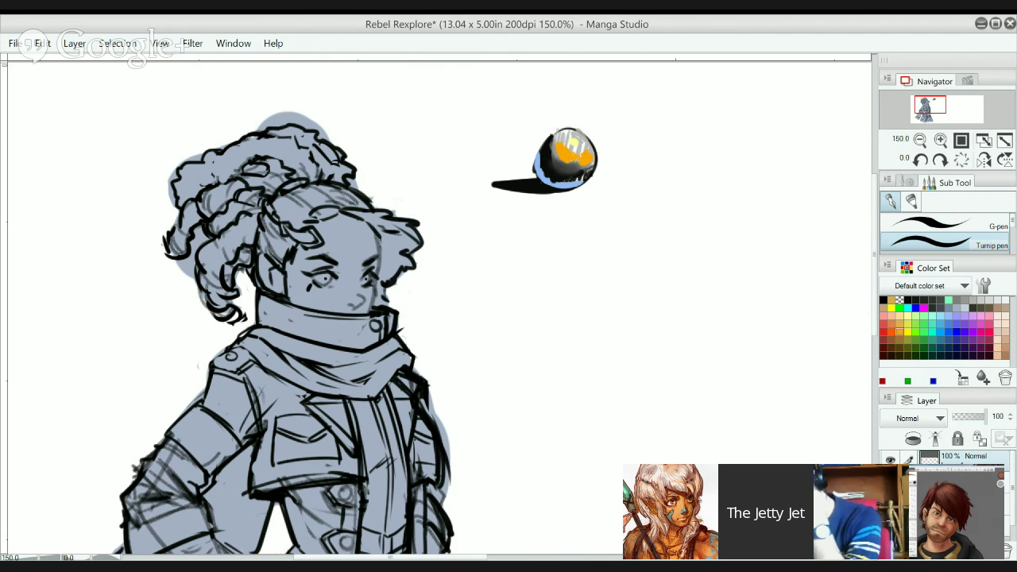
pyautogui.press('j')
pyautogui.moveTo(560, 156)
pyautogui.mouseDown()
pyautogui.moveTo(576, 158)
pyautogui.moveTo(557, 141)
pyautogui.mouseUp()
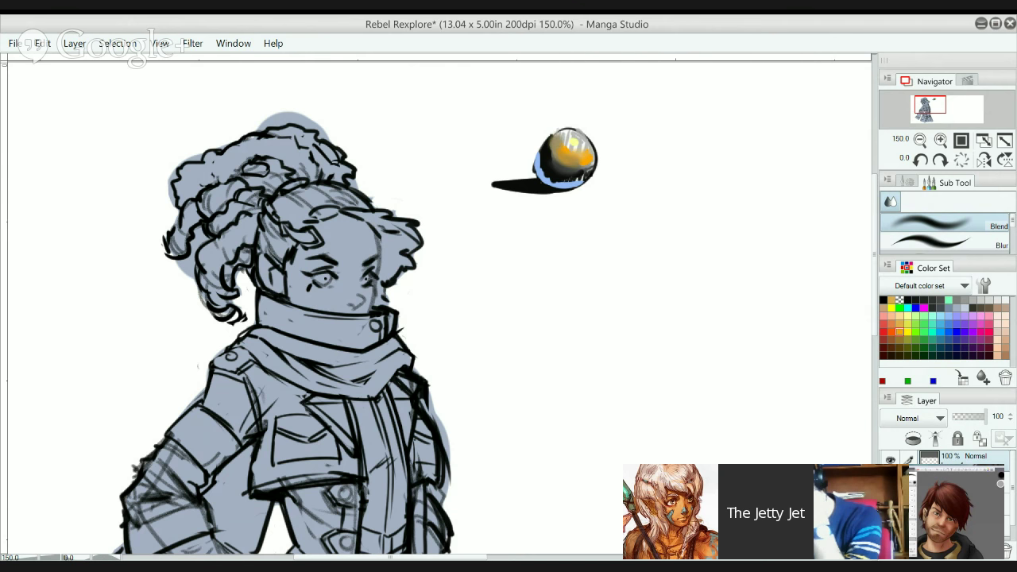
pyautogui.press('p')
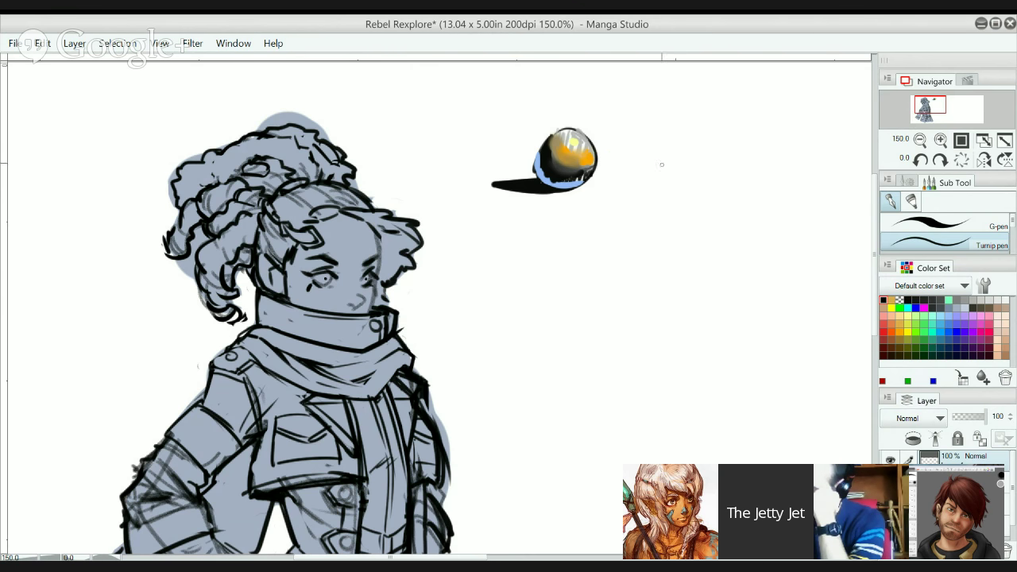
# - Letter the label CAST beside the sphere and connect it to the cast shadow with a short black leader line
pyautogui.moveTo(478, 154); pyautogui.dragTo(503, 174)
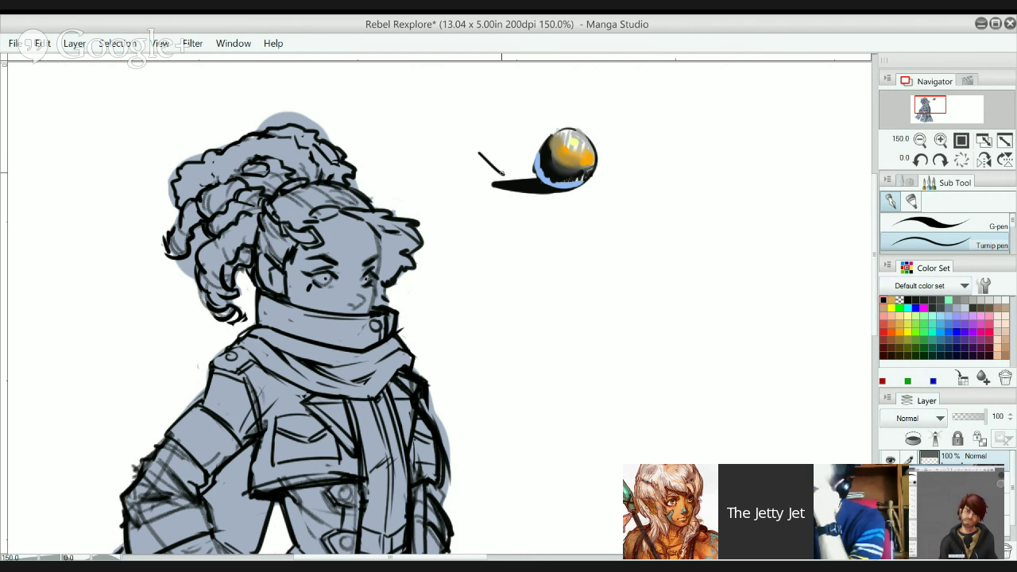
pyautogui.moveTo(462, 139)
pyautogui.mouseDown()
pyautogui.moveTo(467, 151)
pyautogui.moveTo(481, 135)
pyautogui.moveTo(471, 145)
pyautogui.mouseUp()
pyautogui.moveTo(474, 138); pyautogui.dragTo(497, 115)
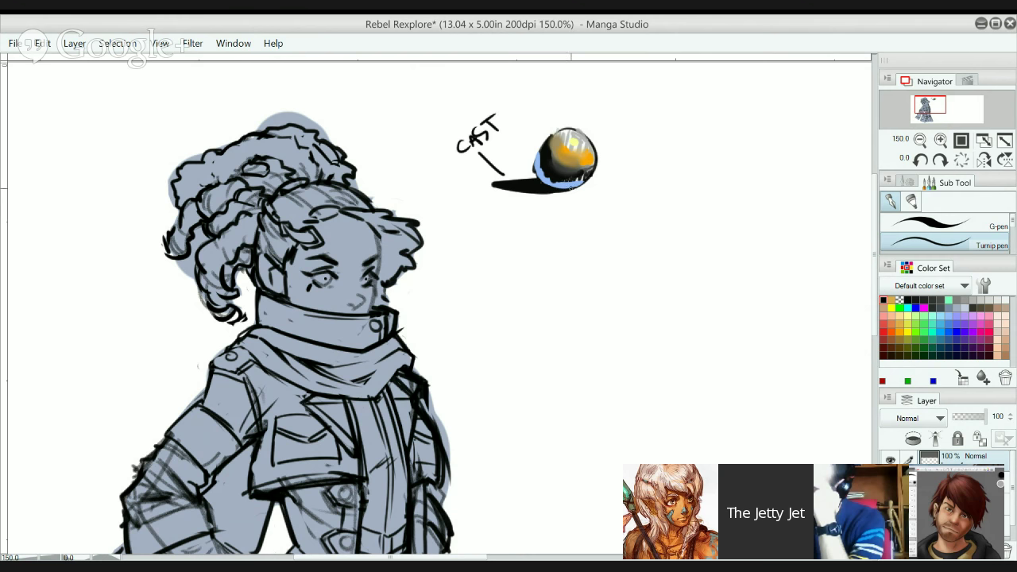
# - Add a leader line from the sphere's blue bottom rim and letter the label REFLECTED beneath it
pyautogui.moveTo(578, 199); pyautogui.dragTo(580, 204)
pyautogui.moveTo(570, 217)
pyautogui.mouseDown()
pyautogui.moveTo(574, 232)
pyautogui.moveTo(577, 212)
pyautogui.moveTo(593, 228)
pyautogui.mouseUp()
pyautogui.moveTo(584, 218); pyautogui.dragTo(584, 220)
pyautogui.moveTo(588, 203)
pyautogui.mouseDown()
pyautogui.moveTo(600, 216)
pyautogui.moveTo(636, 189)
pyautogui.moveTo(645, 200)
pyautogui.mouseUp()
# - Draw a leader line up from the sphere's dark core shadow and letter CORE above it, redoing the faulty letters
pyautogui.moveTo(531, 116); pyautogui.dragTo(545, 141)
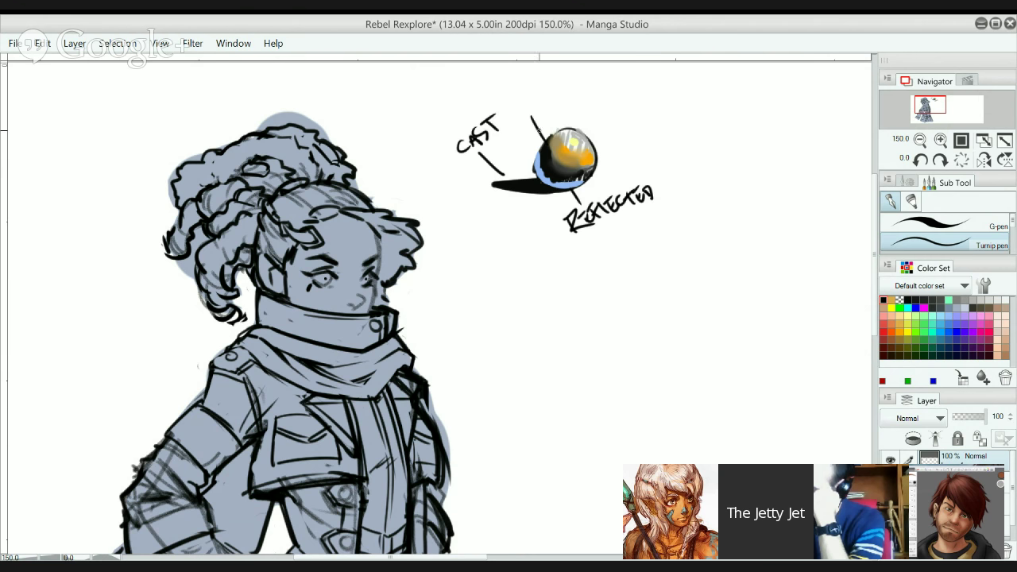
pyautogui.moveTo(526, 104)
pyautogui.mouseDown()
pyautogui.moveTo(526, 113)
pyautogui.moveTo(543, 103)
pyautogui.mouseUp()
pyautogui.moveTo(540, 92)
pyautogui.mouseDown()
pyautogui.moveTo(549, 101)
pyautogui.moveTo(532, 105)
pyautogui.moveTo(550, 96)
pyautogui.mouseUp()
pyautogui.hotkey('ctrl', 'z')
pyautogui.hotkey('ctrl', 'z')
pyautogui.hotkey('ctrl', 'z')
pyautogui.hotkey('ctrl', 'z')
pyautogui.moveTo(550, 81); pyautogui.dragTo(559, 81)
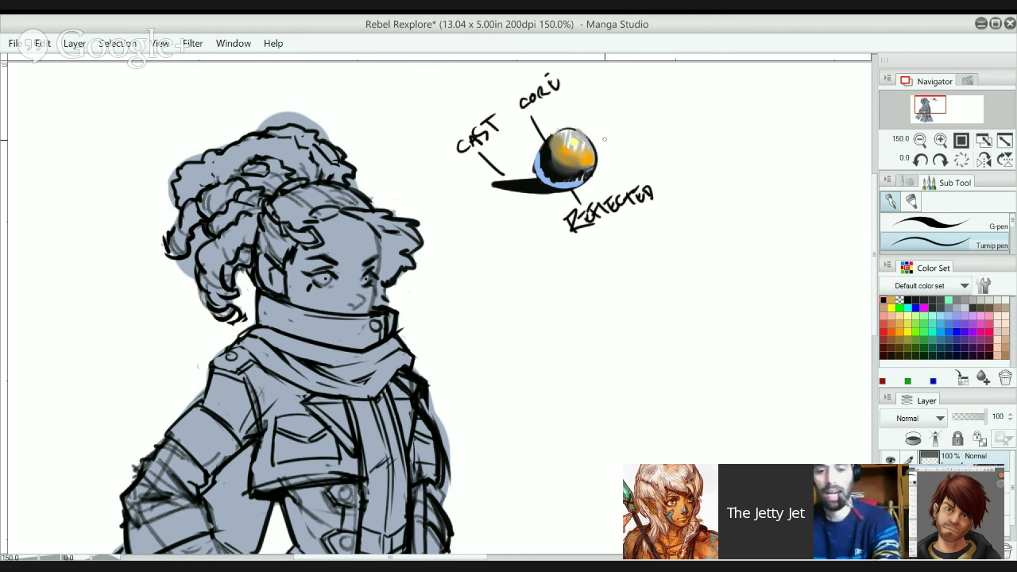
# - Label the sphere's shaded turn FORM with a leader line and blend the orange smoothly into the dark shadow
pyautogui.moveTo(590, 159)
pyautogui.mouseDown()
pyautogui.moveTo(628, 167)
pyautogui.moveTo(638, 144)
pyautogui.moveTo(653, 160)
pyautogui.moveTo(676, 147)
pyautogui.mouseUp()
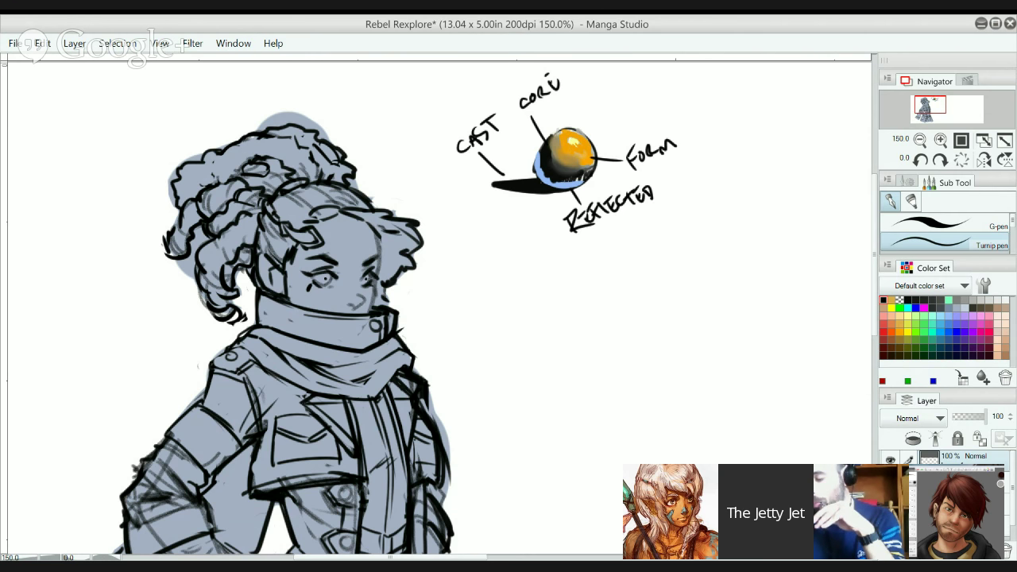
pyautogui.press('j')
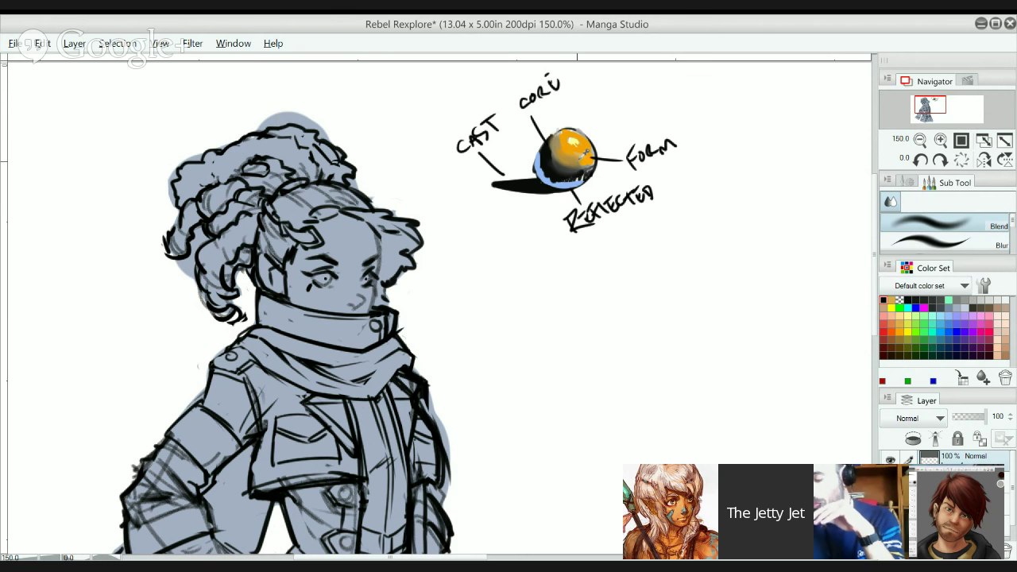
pyautogui.moveTo(579, 161)
pyautogui.mouseDown()
pyautogui.moveTo(589, 162)
pyautogui.moveTo(558, 159)
pyautogui.moveTo(548, 140)
pyautogui.moveTo(558, 165)
pyautogui.moveTo(585, 171)
pyautogui.moveTo(558, 154)
pyautogui.moveTo(567, 151)
pyautogui.moveTo(557, 159)
pyautogui.moveTo(566, 155)
pyautogui.mouseUp()
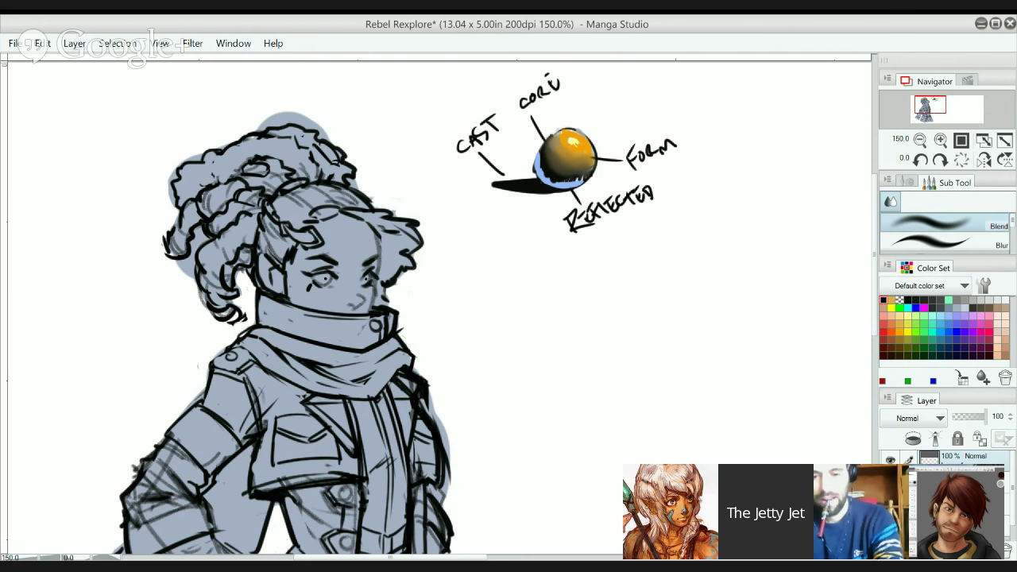
# - Label the sphere's bright spot SPEC HIGH with a leader line and touch up the blue reflected light along its shadow rim
pyautogui.press('p')
pyautogui.moveTo(582, 92); pyautogui.dragTo(573, 126)
pyautogui.hotkey('ctrl', 'z')
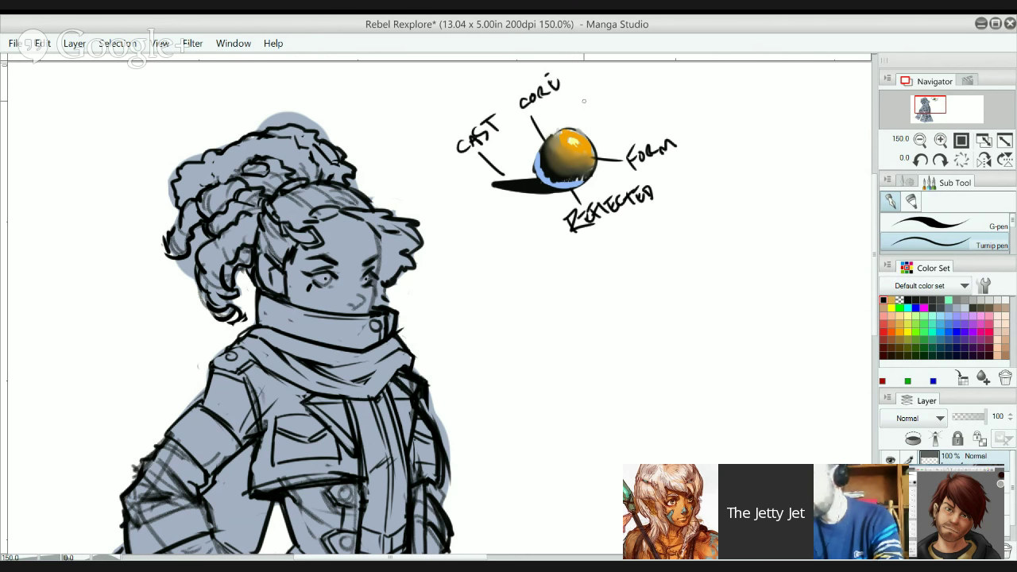
pyautogui.moveTo(582, 98); pyautogui.dragTo(577, 139)
pyautogui.moveTo(589, 84)
pyautogui.mouseDown()
pyautogui.moveTo(582, 97)
pyautogui.moveTo(636, 95)
pyautogui.mouseUp()
pyautogui.moveTo(644, 79); pyautogui.dragTo(645, 88)
pyautogui.moveTo(652, 81)
pyautogui.mouseDown()
pyautogui.moveTo(652, 93)
pyautogui.moveTo(674, 88)
pyautogui.mouseUp()
pyautogui.moveTo(682, 73); pyautogui.dragTo(683, 80)
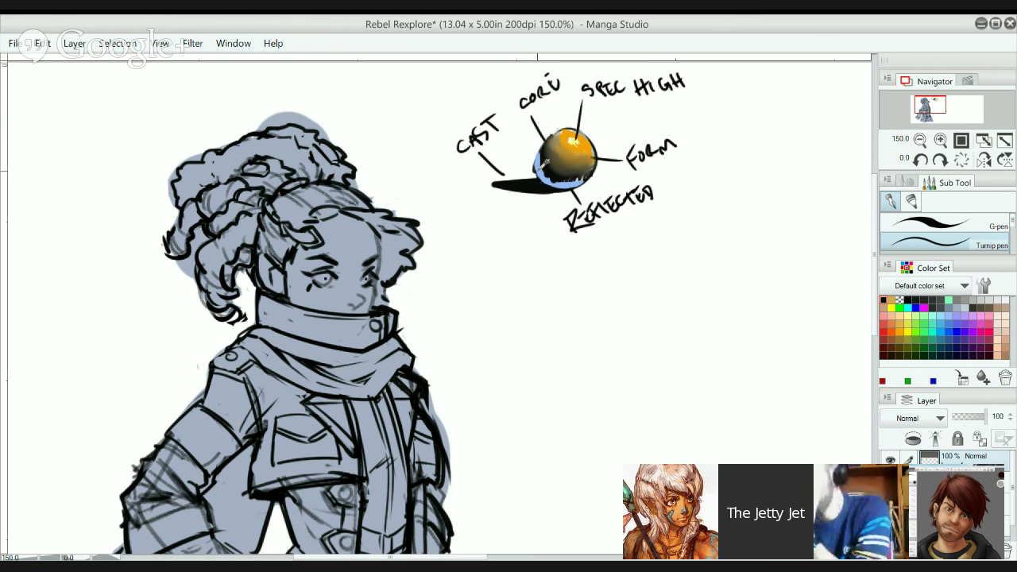
pyautogui.moveTo(540, 167); pyautogui.dragTo(558, 184)
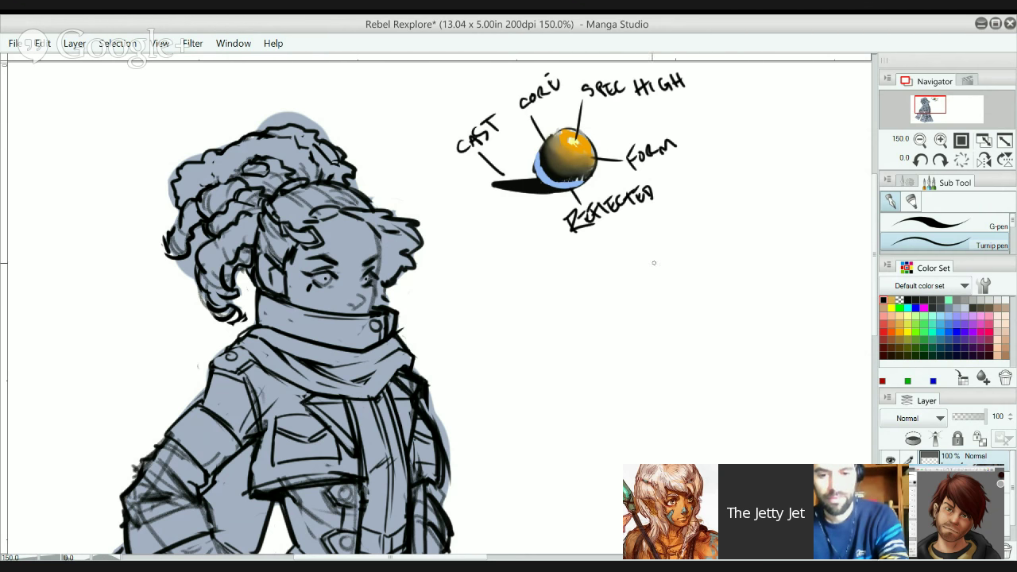
# - Move the labelled sphere diagram to the empty area on the other side of the character, beside her hair
pyautogui.doubleClick(523, 220)
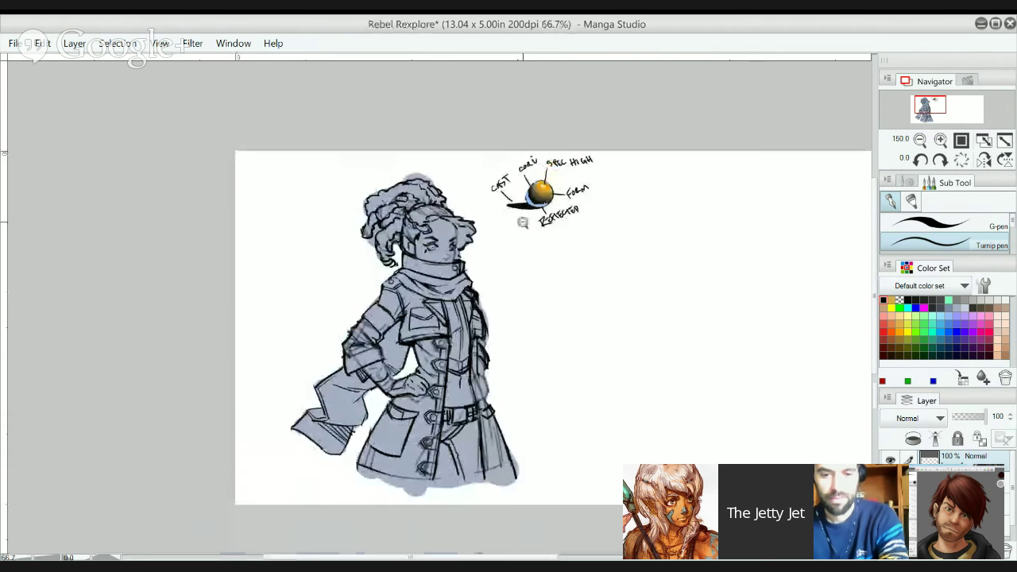
pyautogui.moveTo(525, 269); pyautogui.dragTo(556, 197)
pyautogui.click(565, 176)
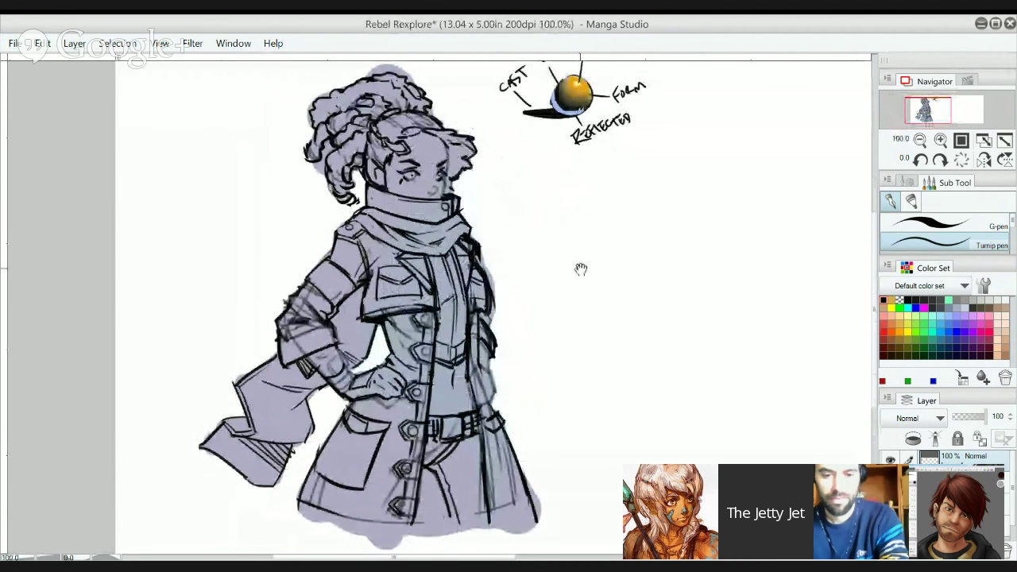
pyautogui.press('k')
pyautogui.moveTo(576, 103)
pyautogui.mouseDown()
pyautogui.moveTo(470, 143)
pyautogui.moveTo(218, 133)
pyautogui.mouseUp()
pyautogui.moveTo(476, 197)
pyautogui.mouseDown()
pyautogui.moveTo(467, 188)
pyautogui.moveTo(485, 236)
pyautogui.moveTo(456, 210)
pyautogui.mouseUp()
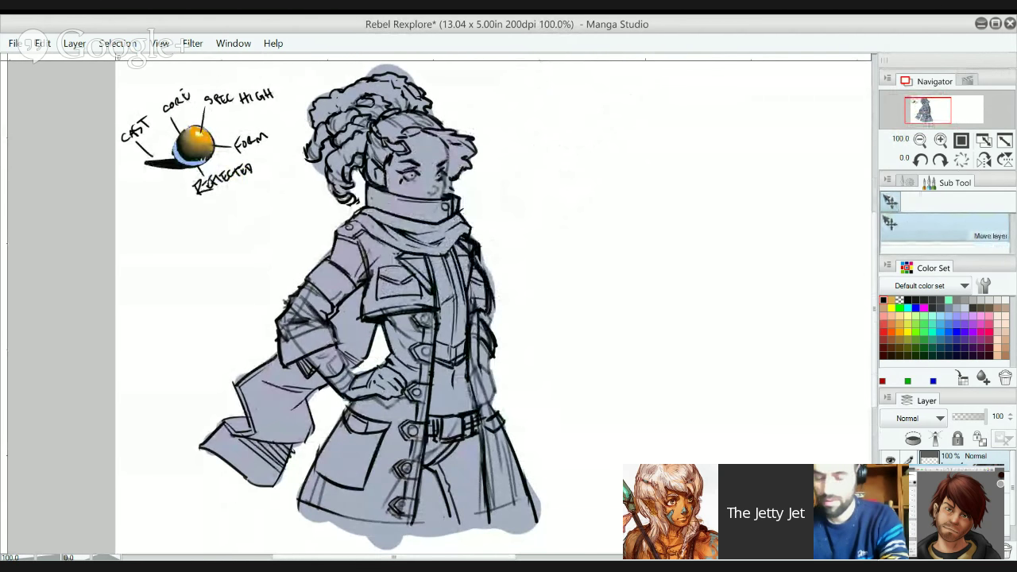
# - Add a leader line from the sphere's lit orange area and letter LOCAL COLOR between SPEC HIGH and FORM
pyautogui.press('p')
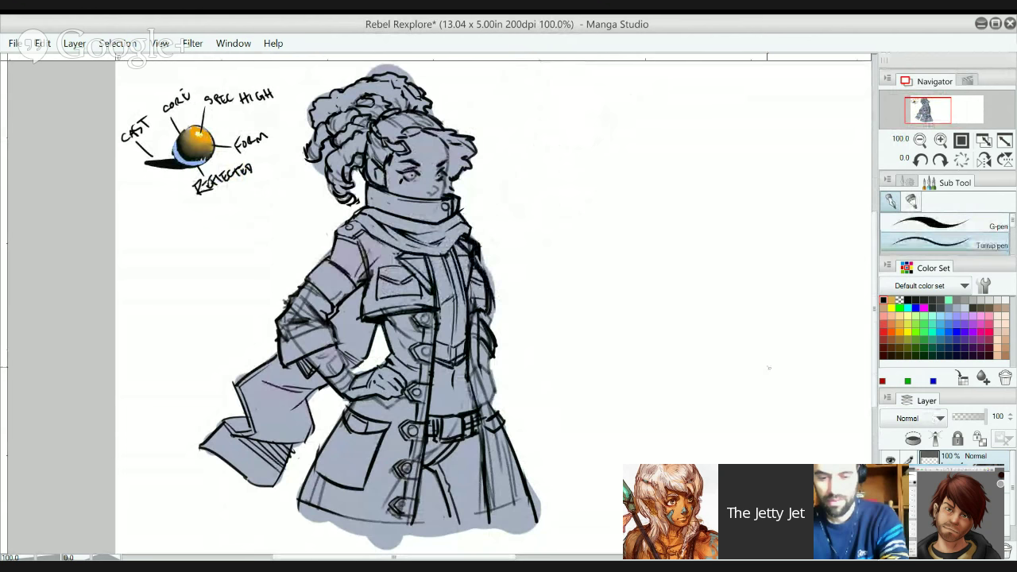
pyautogui.click(961, 482)
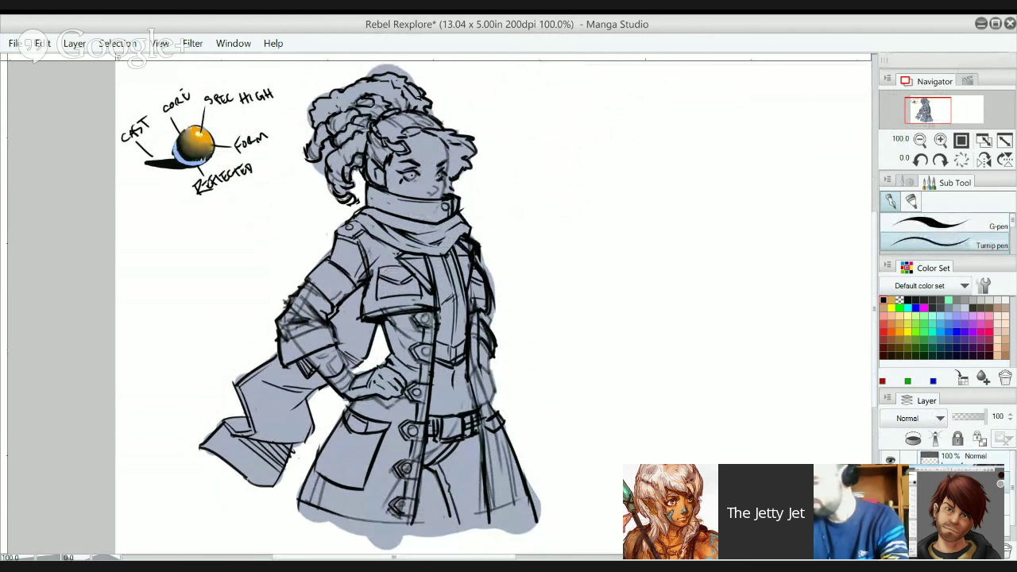
pyautogui.click(890, 482)
pyautogui.hotkey('ctrl', 'z')
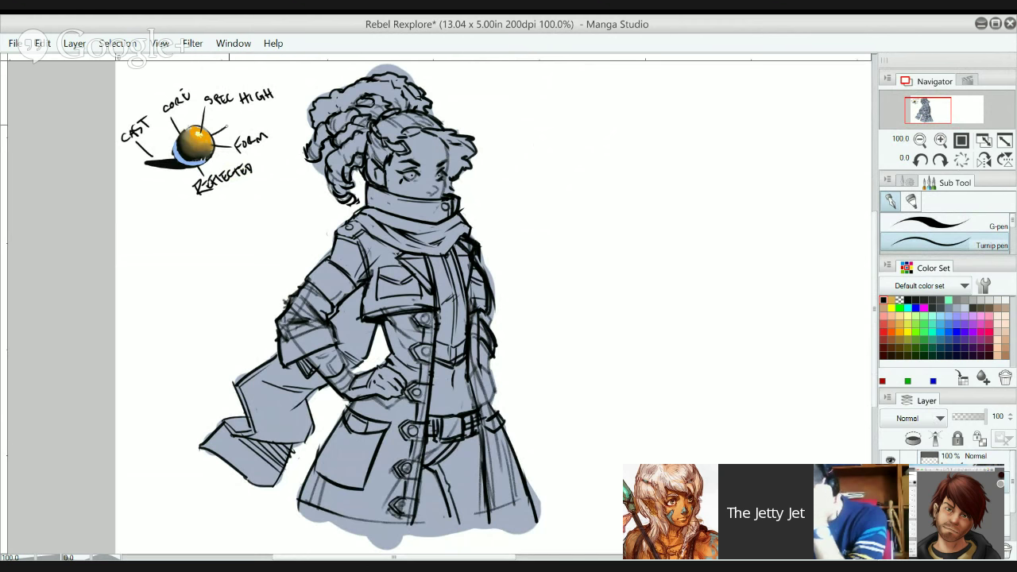
pyautogui.moveTo(235, 118)
pyautogui.mouseDown()
pyautogui.moveTo(233, 126)
pyautogui.moveTo(255, 123)
pyautogui.moveTo(298, 98)
pyautogui.mouseUp()
pyautogui.moveTo(302, 96); pyautogui.dragTo(307, 104)
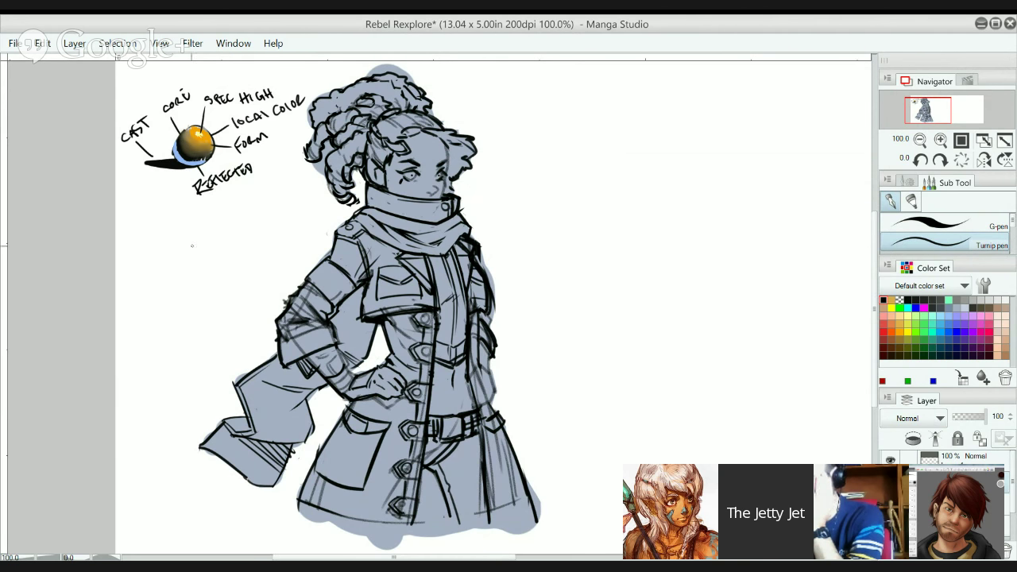
# - Write the numbered note "1. FLATS" in black below the sphere diagram, redoing its first strokes
pyautogui.moveTo(140, 217); pyautogui.dragTo(138, 228)
pyautogui.moveTo(135, 213); pyautogui.dragTo(145, 210)
pyautogui.hotkey('ctrl', 'z')
pyautogui.hotkey('ctrl', 'z')
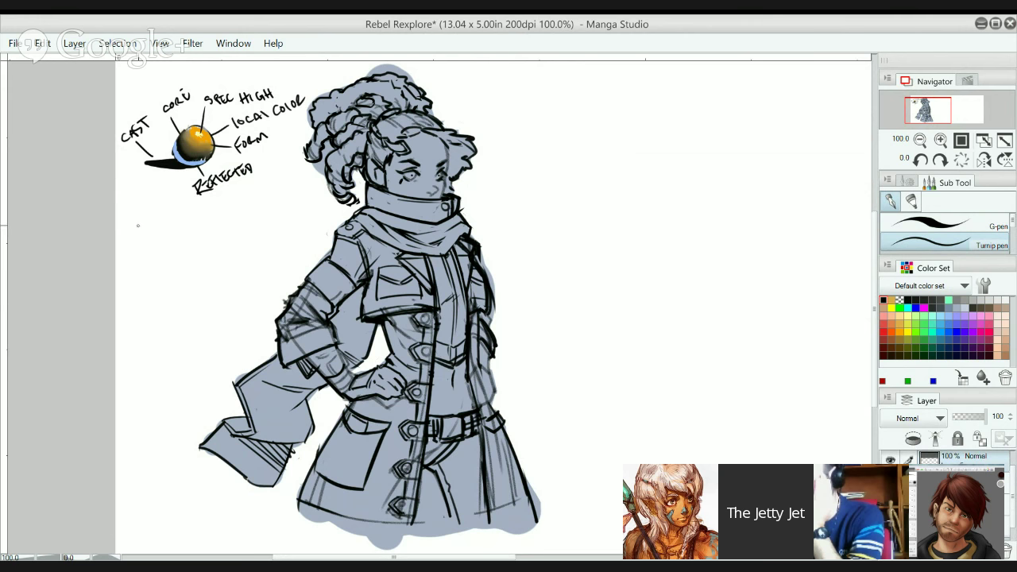
pyautogui.moveTo(140, 229); pyautogui.dragTo(142, 246)
pyautogui.moveTo(140, 229); pyautogui.dragTo(155, 227)
pyautogui.moveTo(143, 237); pyautogui.dragTo(161, 244)
pyautogui.moveTo(162, 244)
pyautogui.mouseDown()
pyautogui.moveTo(167, 227)
pyautogui.moveTo(172, 243)
pyautogui.mouseUp()
pyautogui.moveTo(163, 235)
pyautogui.mouseDown()
pyautogui.moveTo(176, 244)
pyautogui.moveTo(181, 224)
pyautogui.moveTo(184, 235)
pyautogui.moveTo(127, 245)
pyautogui.mouseUp()
pyautogui.click(132, 242)
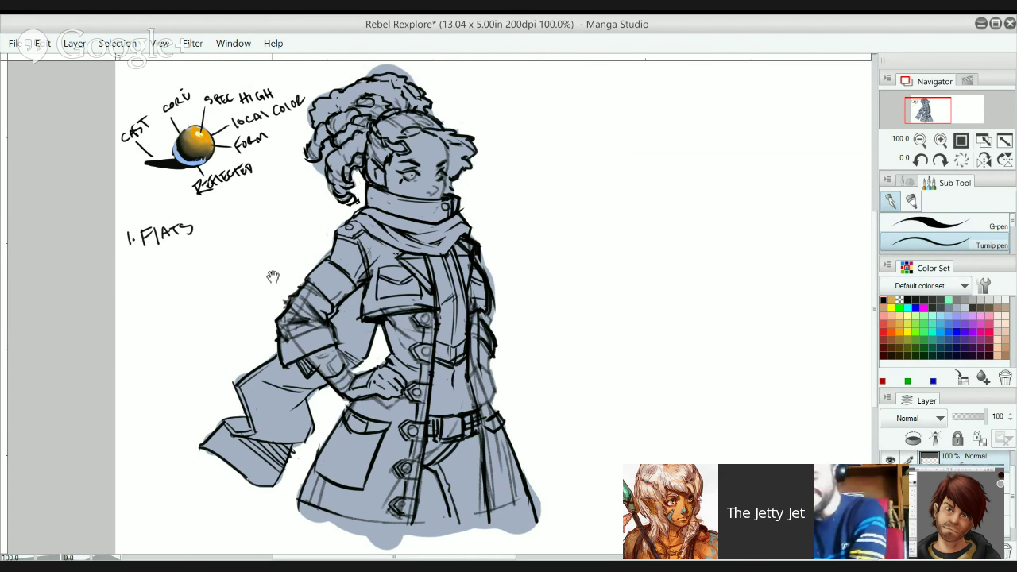
# - Paint the character's face and ear in flat dark brown beneath the line art, using a smaller brush for the ear
pyautogui.moveTo(273, 277)
pyautogui.mouseDown()
pyautogui.moveTo(431, 227)
pyautogui.moveTo(323, 220)
pyautogui.mouseUp()
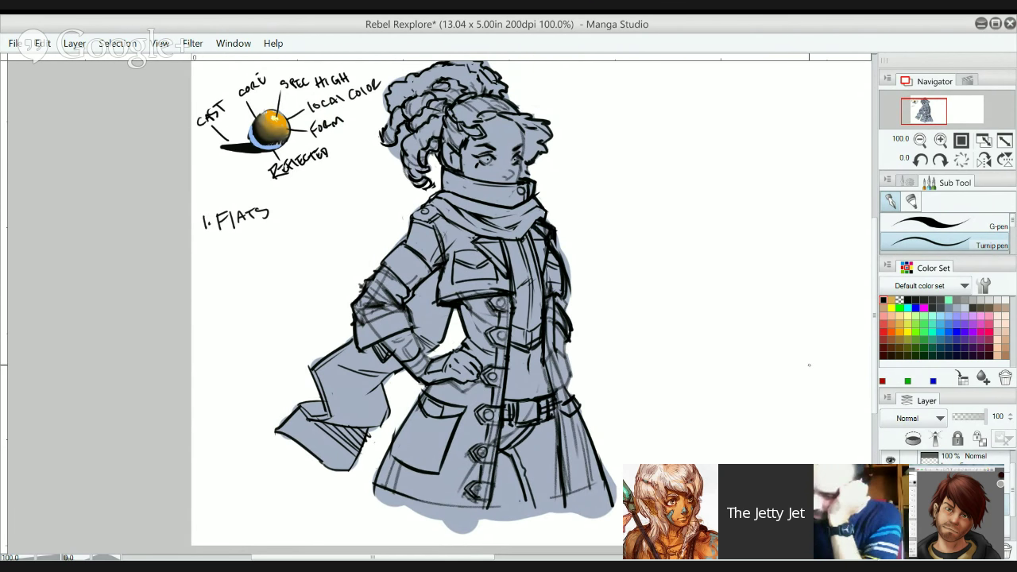
pyautogui.click(989, 307)
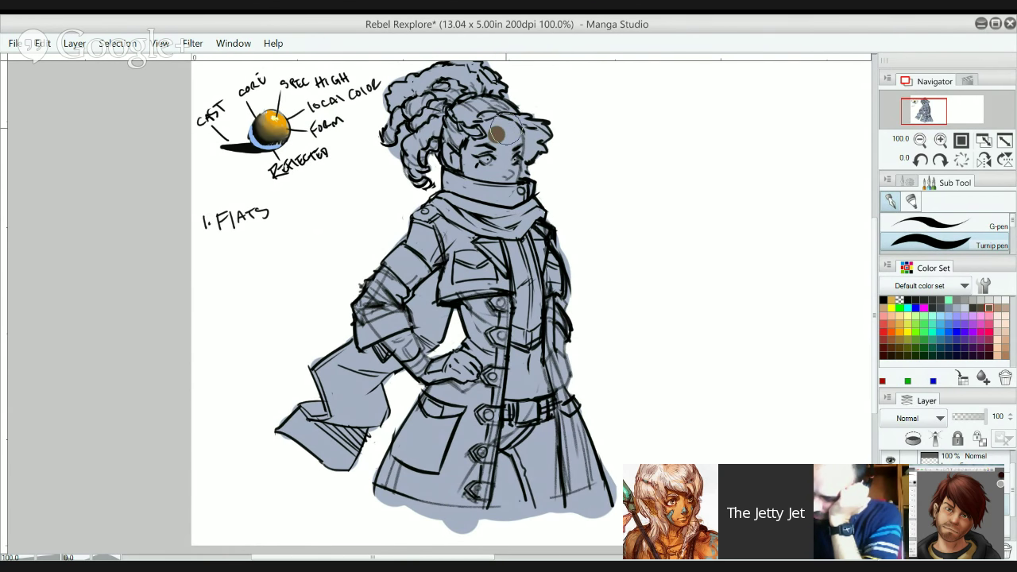
pyautogui.moveTo(491, 128); pyautogui.dragTo(491, 130)
pyautogui.hotkey('ctrl', 'z')
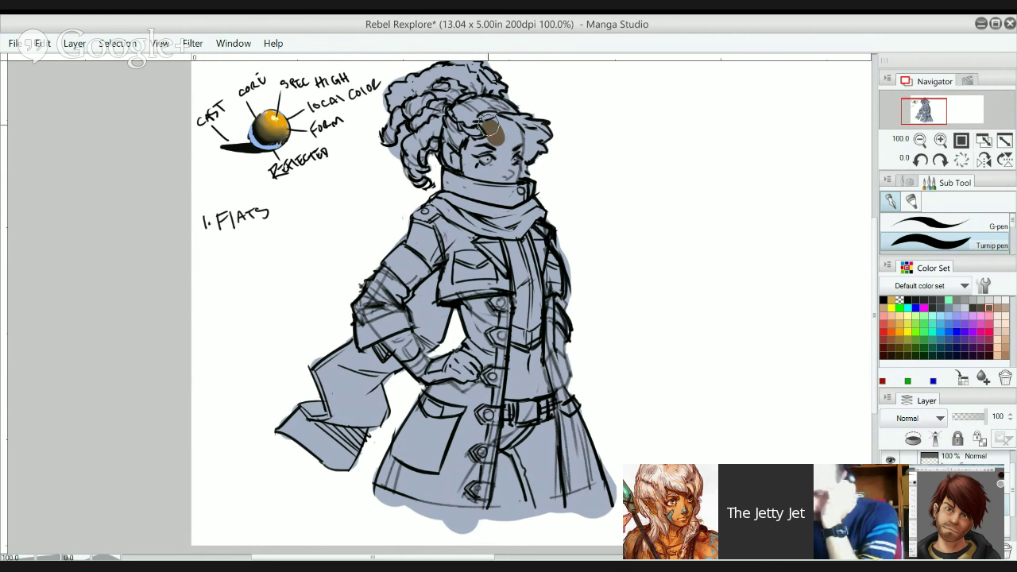
pyautogui.moveTo(494, 125)
pyautogui.mouseDown()
pyautogui.moveTo(515, 145)
pyautogui.moveTo(504, 178)
pyautogui.moveTo(471, 172)
pyautogui.moveTo(470, 147)
pyautogui.moveTo(494, 161)
pyautogui.moveTo(523, 141)
pyautogui.mouseUp()
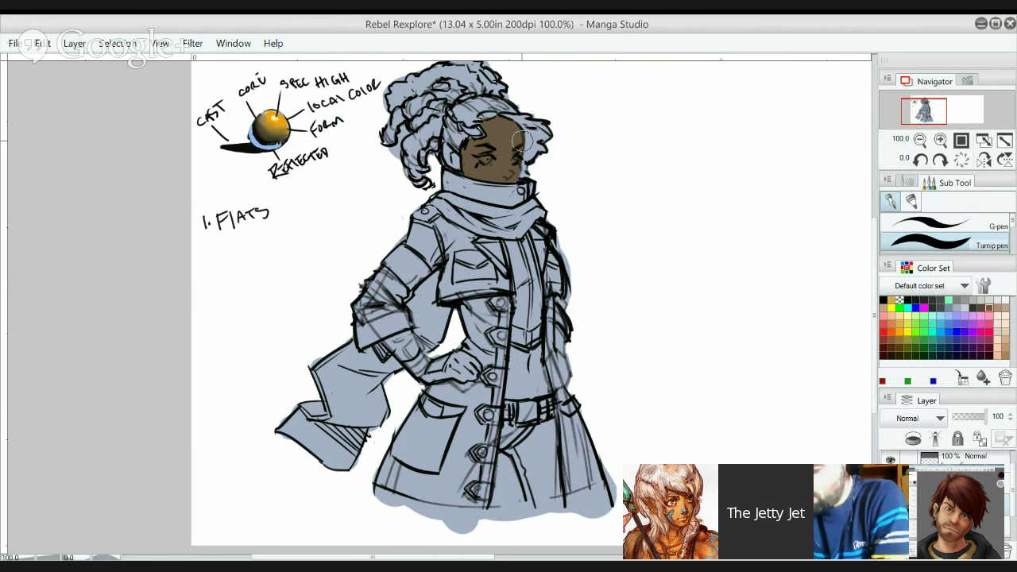
pyautogui.press('[')
pyautogui.moveTo(443, 155)
pyautogui.mouseDown()
pyautogui.moveTo(453, 164)
pyautogui.moveTo(446, 145)
pyautogui.moveTo(457, 164)
pyautogui.mouseUp()
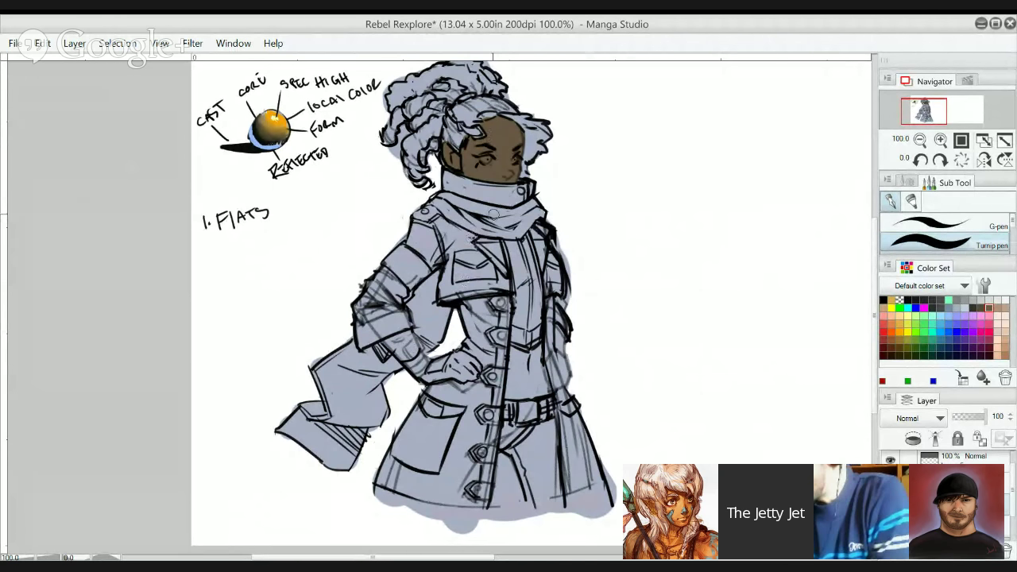
# - Try several swatches of the default color set and pick a pale skin tone as the drawing color
pyautogui.click(925, 350)
pyautogui.click(998, 327)
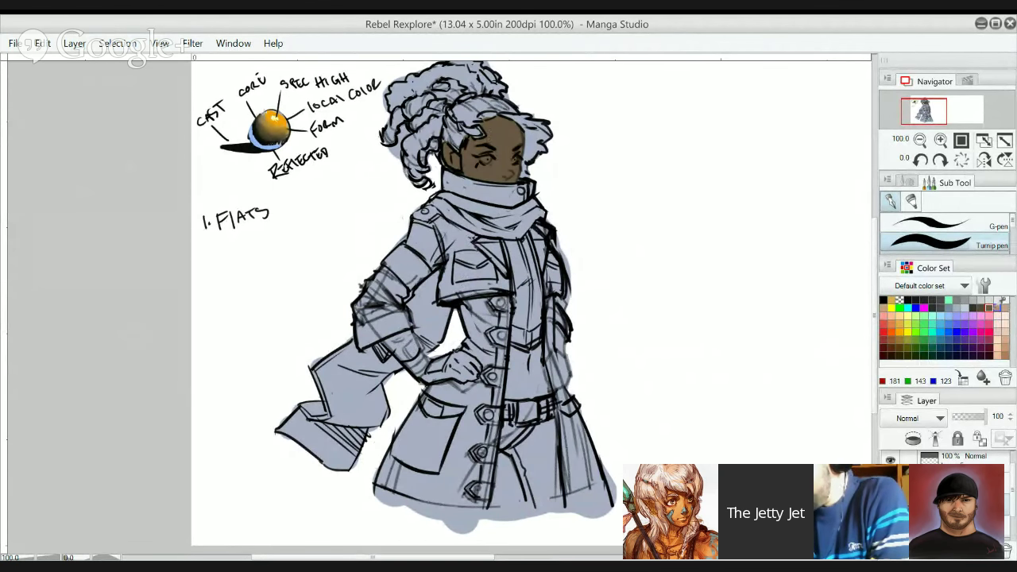
pyautogui.click(991, 315)
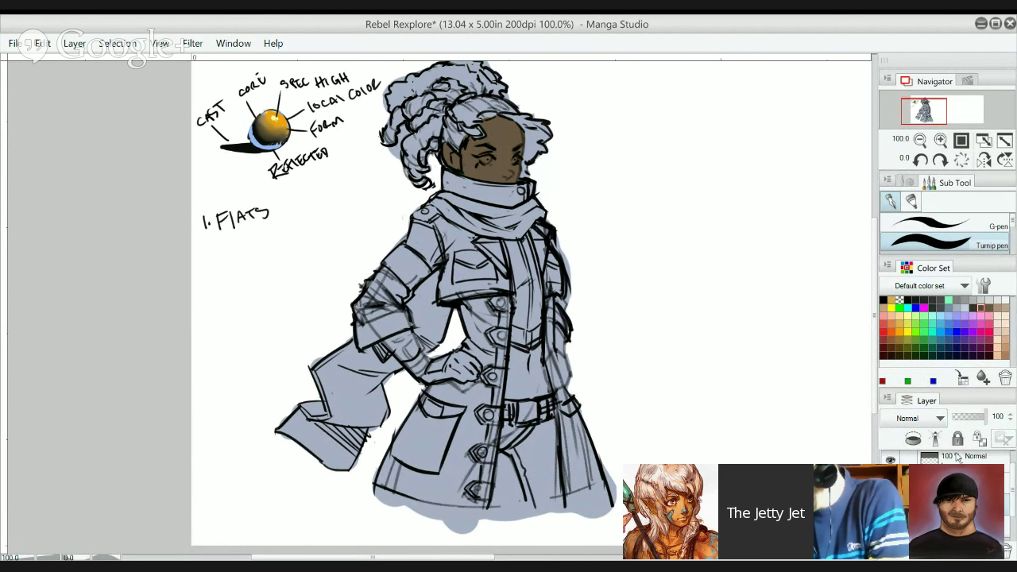
pyautogui.click(996, 315)
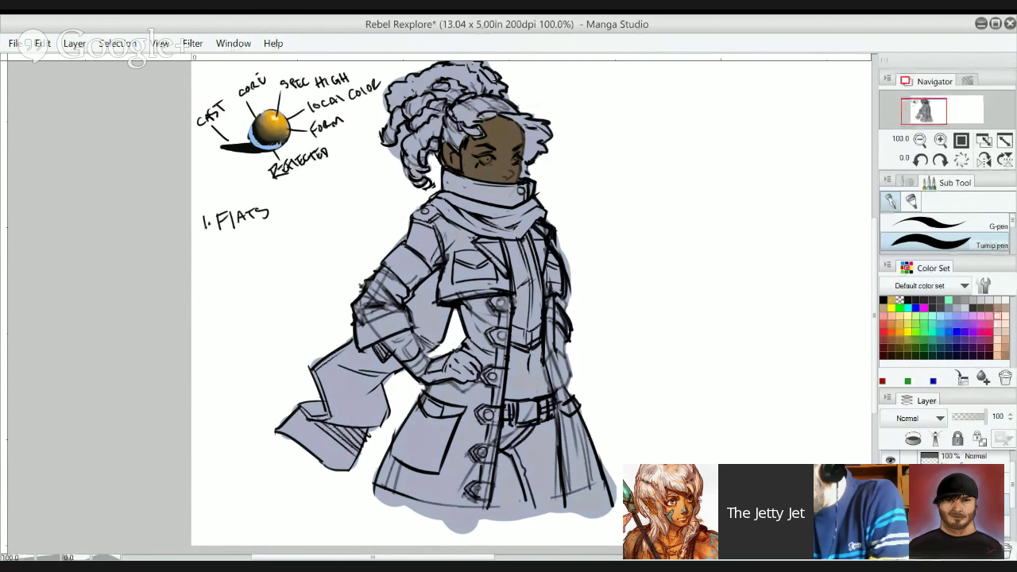
# - Look through the layer stack and toggle the brown skin layer's visibility to identify which layer holds it
pyautogui.scroll(-1, 1009, 505)
pyautogui.moveTo(1010, 508); pyautogui.dragTo(1012, 482)
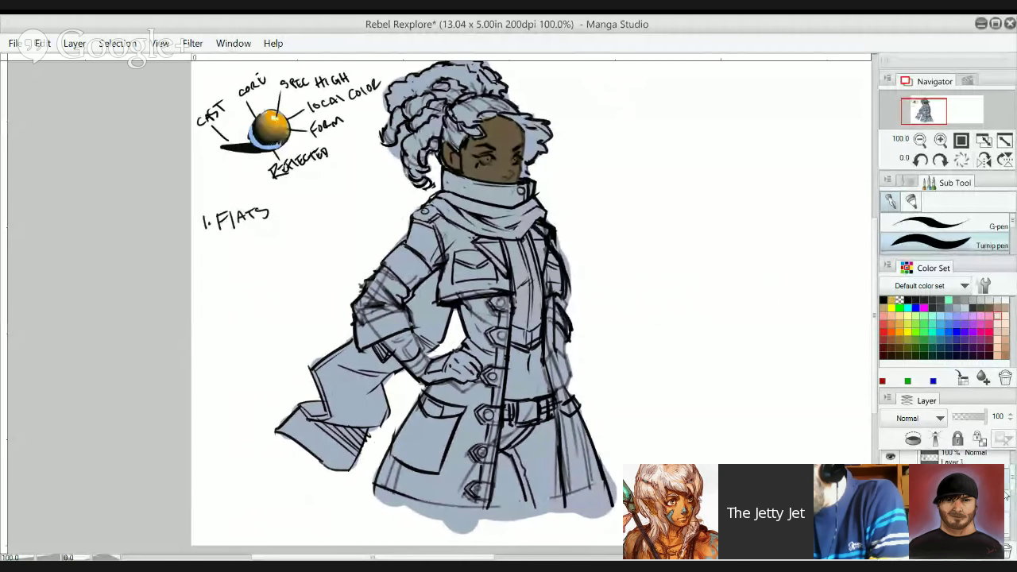
pyautogui.scroll(1, 1006, 501)
pyautogui.moveTo(1006, 507)
pyautogui.mouseDown()
pyautogui.moveTo(1007, 522)
pyautogui.moveTo(1012, 505)
pyautogui.mouseUp()
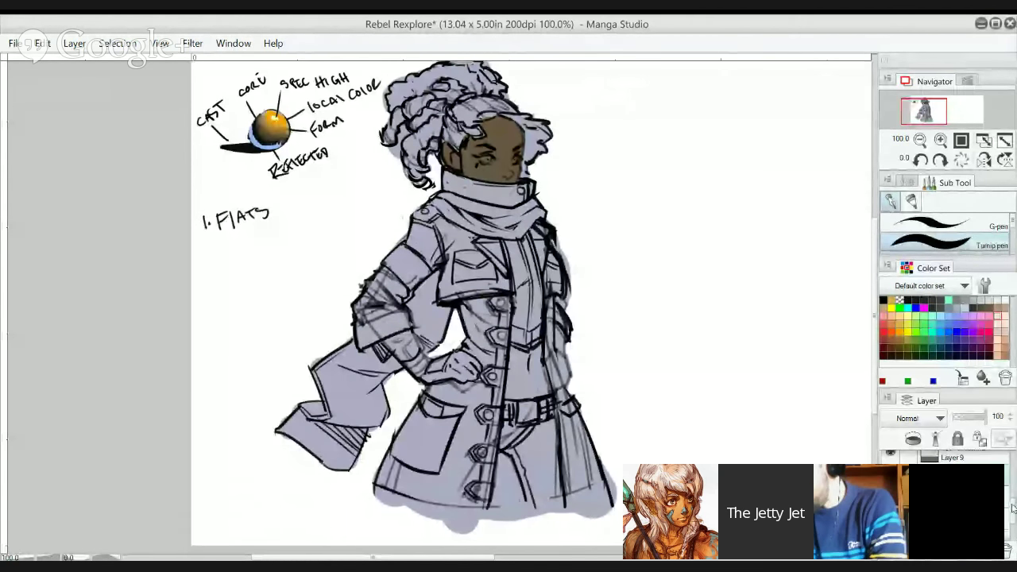
pyautogui.scroll(-2, 1011, 508)
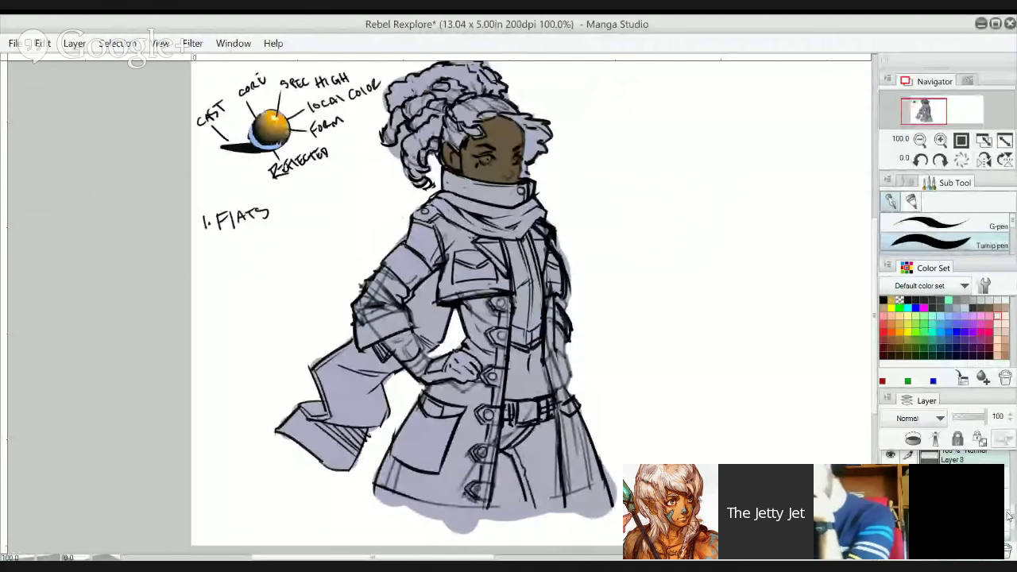
pyautogui.moveTo(1008, 516); pyautogui.dragTo(1010, 527)
pyautogui.click(890, 475)
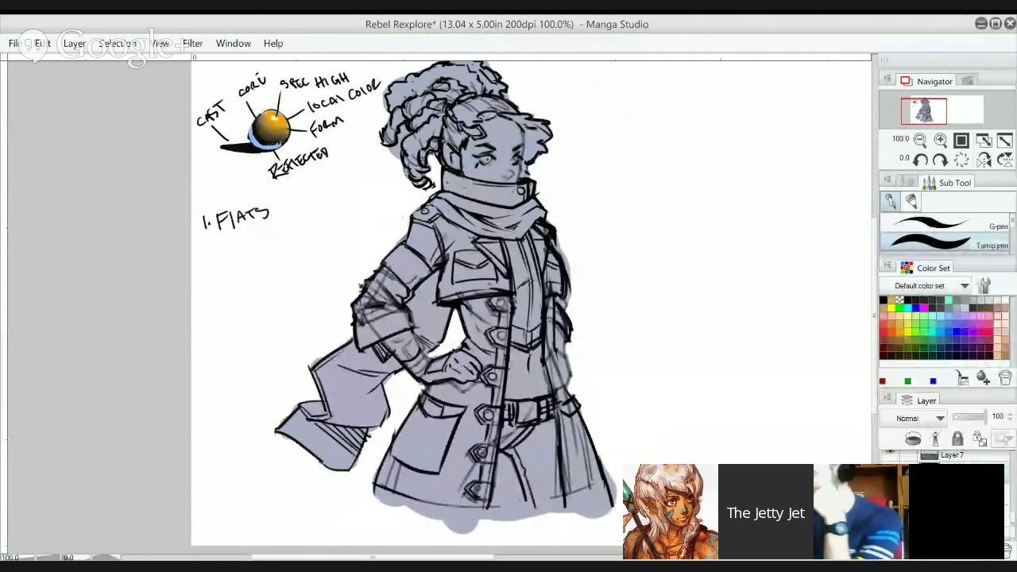
pyautogui.click(890, 475)
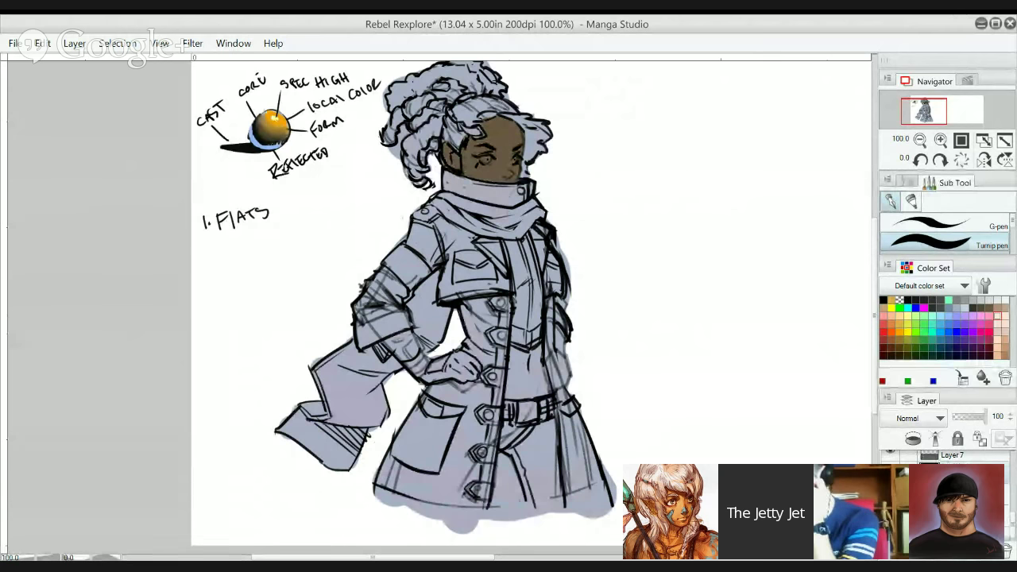
pyautogui.scroll(1, 1013, 520)
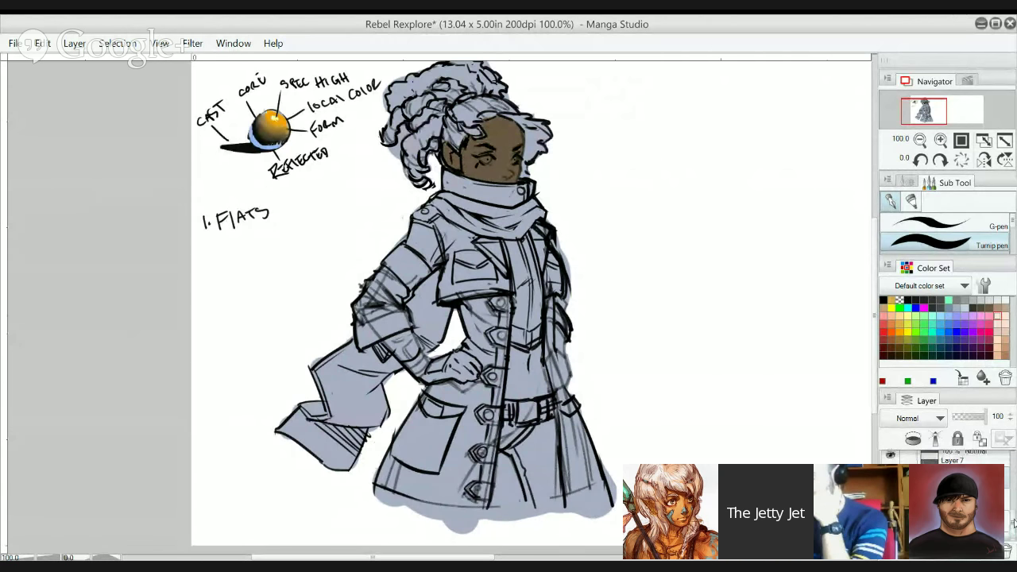
pyautogui.scroll(2, 1012, 522)
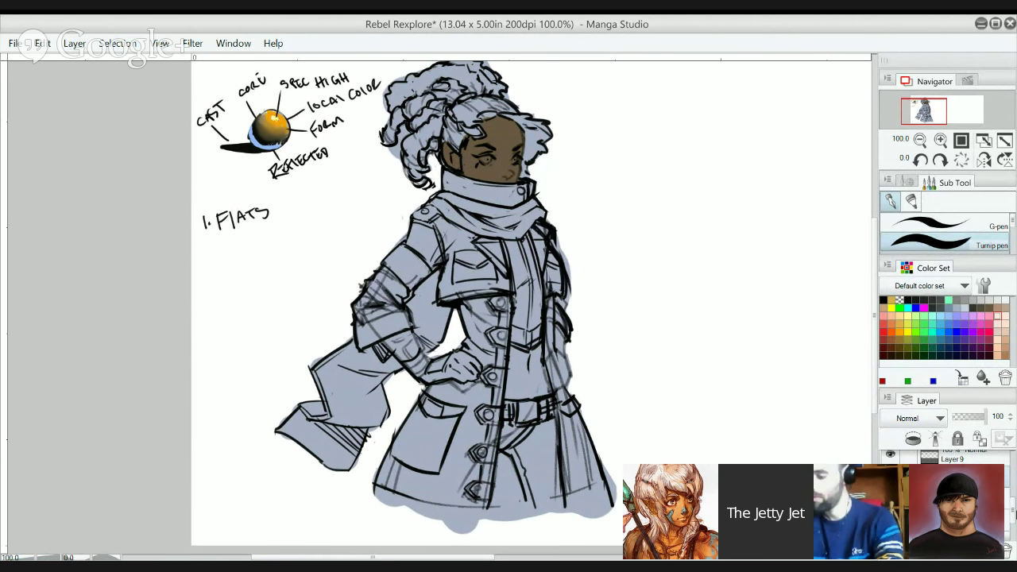
pyautogui.moveTo(1014, 515); pyautogui.dragTo(1015, 501)
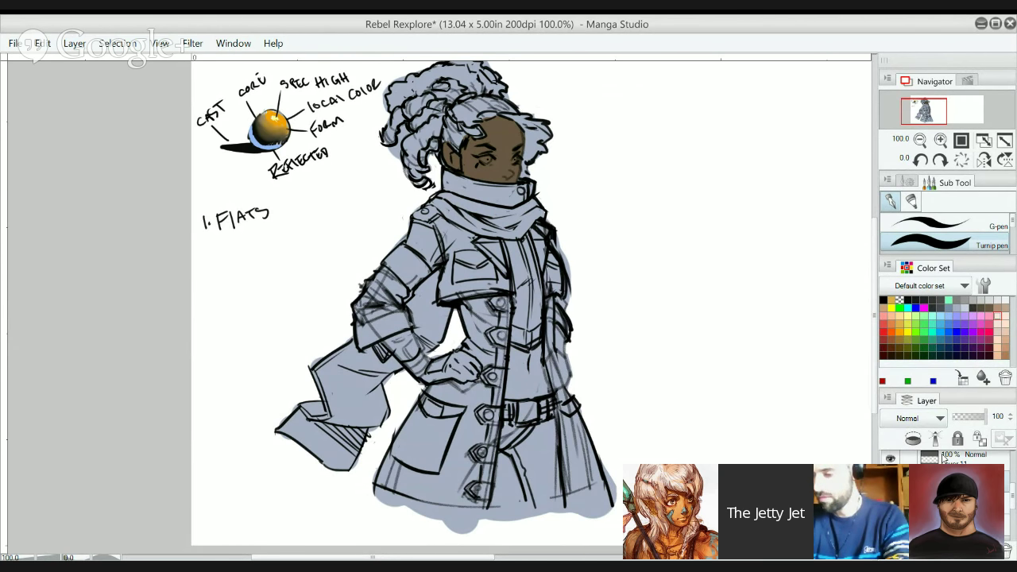
# - Examine the numbered and named layers in the layer stack to find where the skin flats belong
pyautogui.click(944, 462)
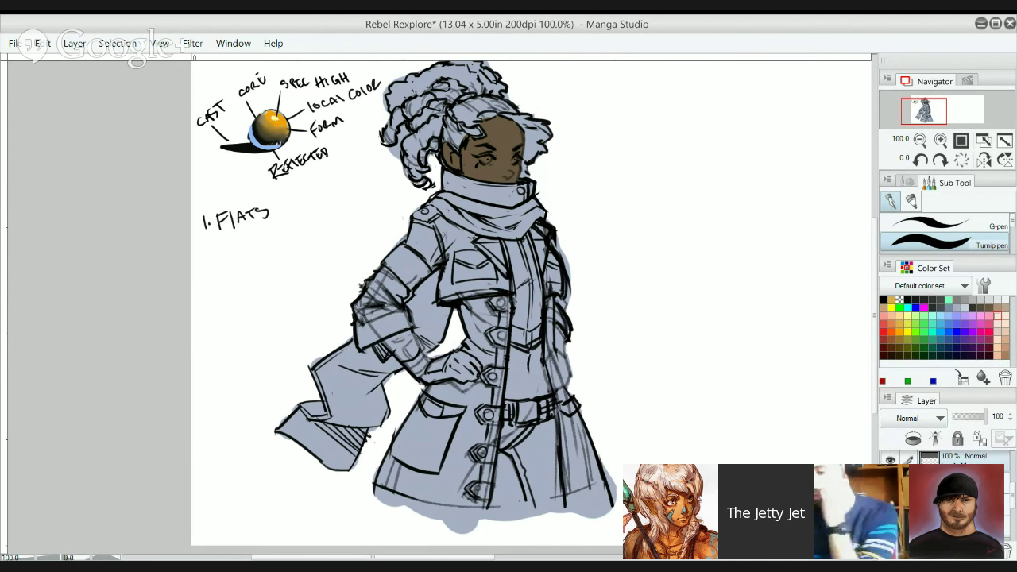
pyautogui.click(935, 439)
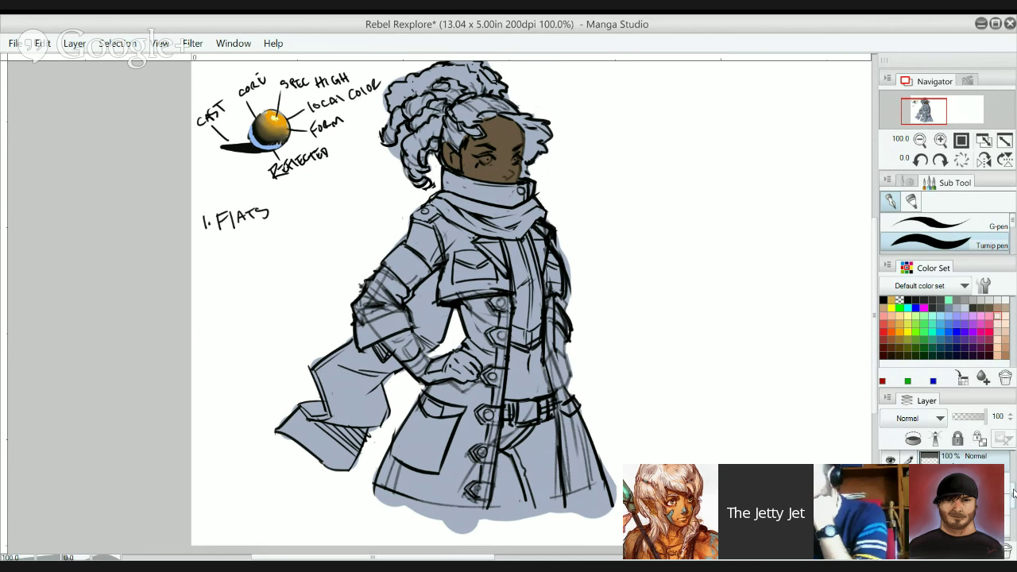
pyautogui.moveTo(1012, 493); pyautogui.dragTo(1012, 478)
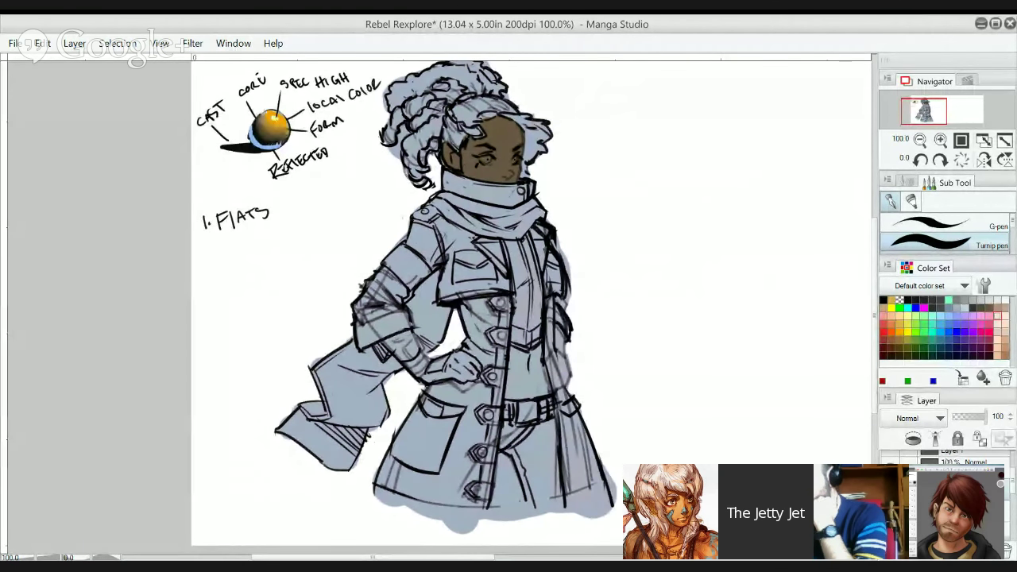
pyautogui.moveTo(1009, 486); pyautogui.dragTo(1008, 523)
pyautogui.scroll(5, 1006, 523)
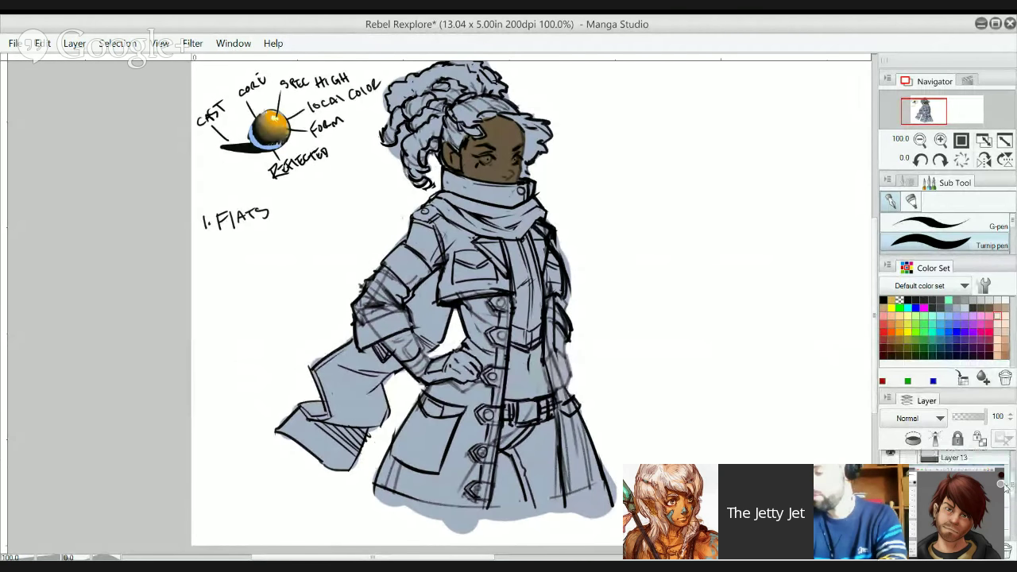
pyautogui.scroll(1, 945, 457)
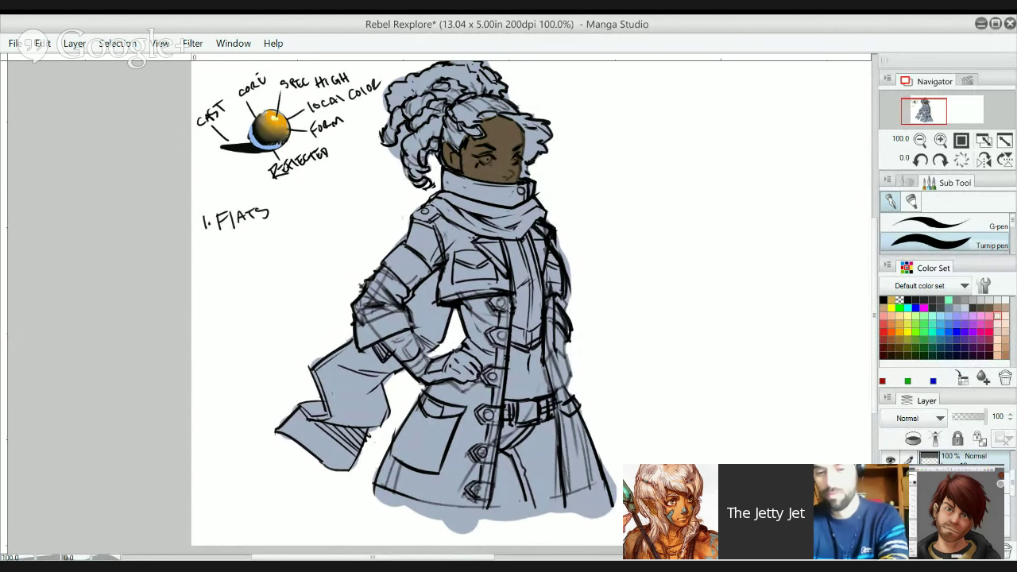
pyautogui.scroll(-2, 1011, 494)
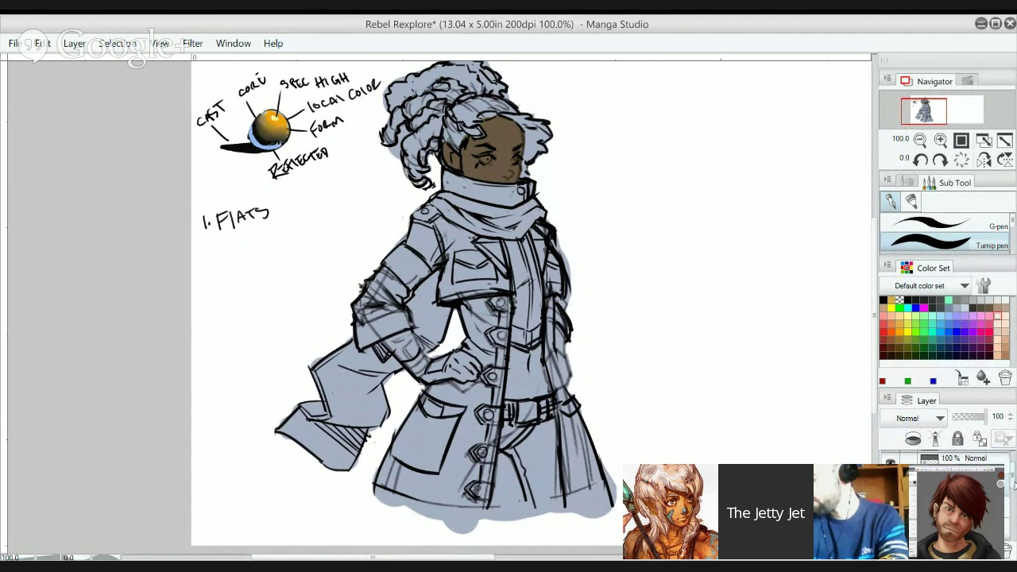
pyautogui.moveTo(1010, 494); pyautogui.dragTo(1008, 521)
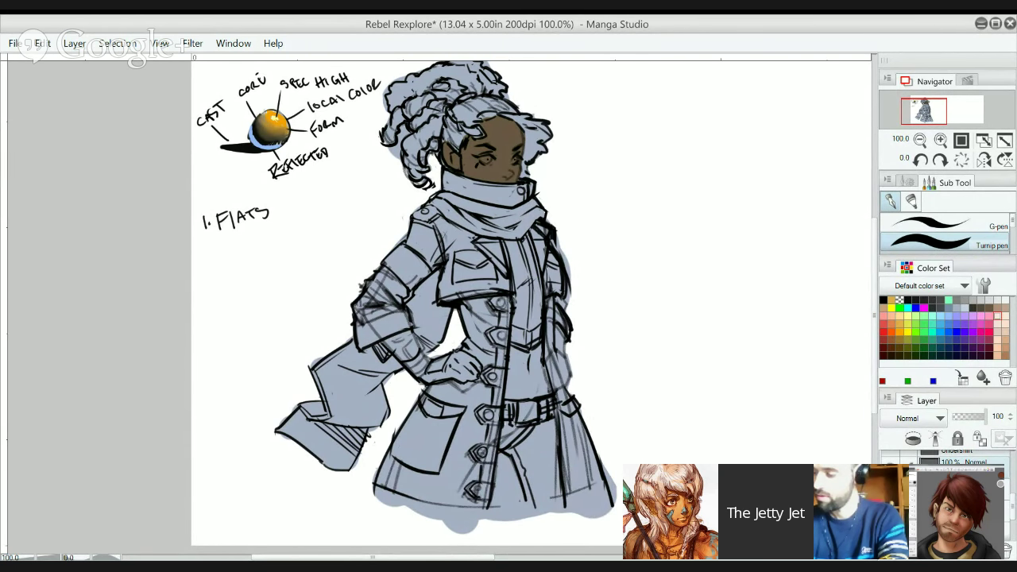
pyautogui.moveTo(1012, 506); pyautogui.dragTo(1014, 468)
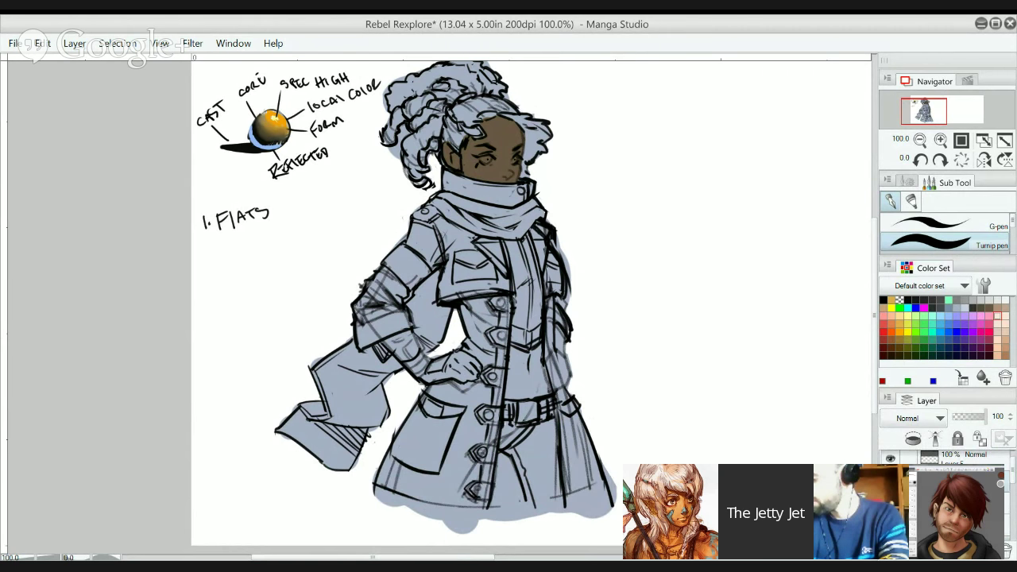
# - Toggle a layer's visibility as a check, and select the layer for the remaining skin flats
pyautogui.click(891, 458)
pyautogui.click(890, 458)
pyautogui.click(963, 483)
pyautogui.click(962, 502)
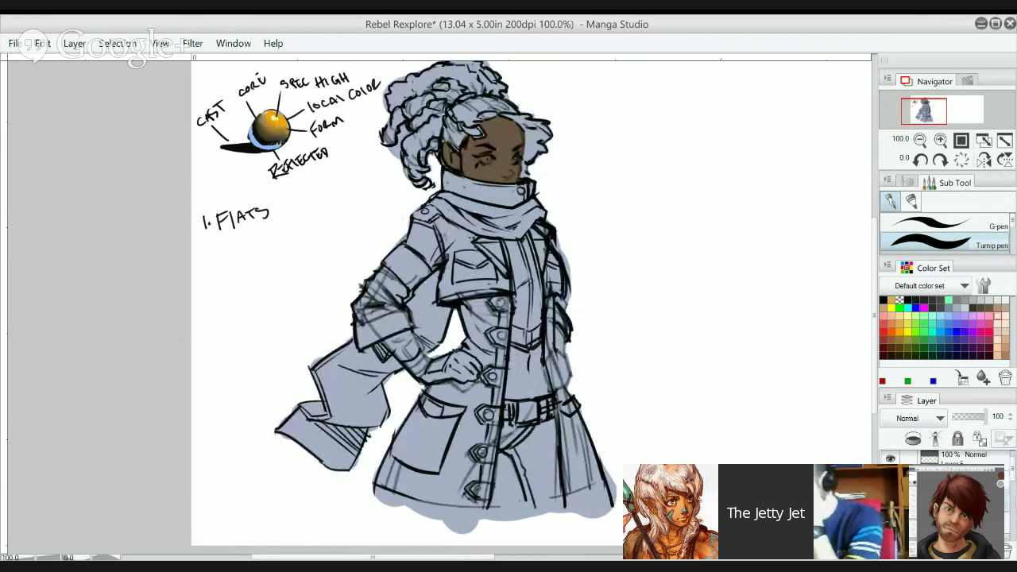
pyautogui.moveTo(1012, 477); pyautogui.dragTo(1012, 470)
pyautogui.moveTo(1010, 510); pyautogui.dragTo(1010, 475)
pyautogui.click(963, 524)
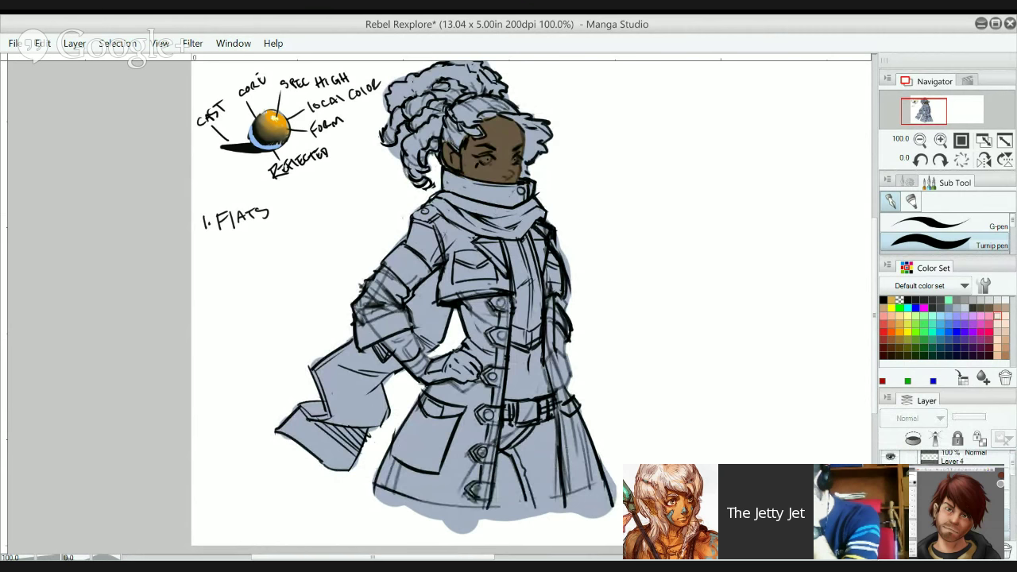
pyautogui.click(963, 500)
pyautogui.moveTo(1013, 473); pyautogui.dragTo(1010, 530)
pyautogui.click(962, 500)
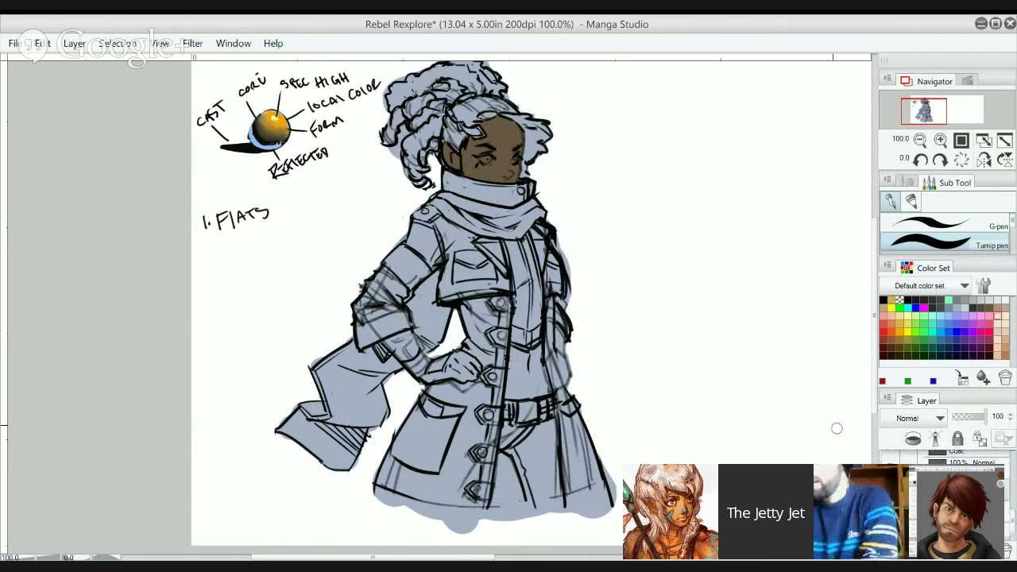
# - Paint the exposed midriff in flat dark brown with the Mapping pen
pyautogui.moveTo(510, 136); pyautogui.dragTo(499, 146)
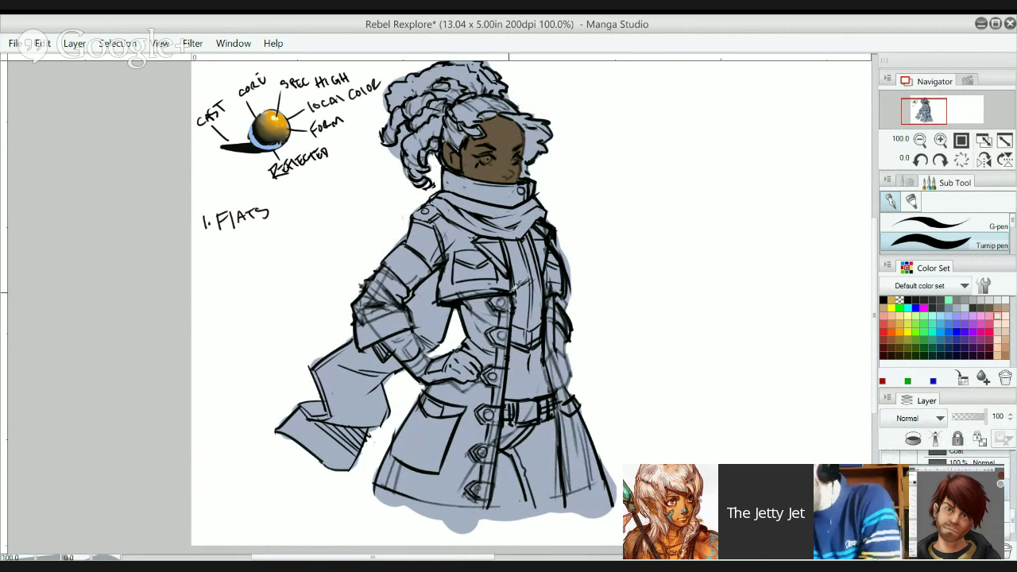
pyautogui.press('.')
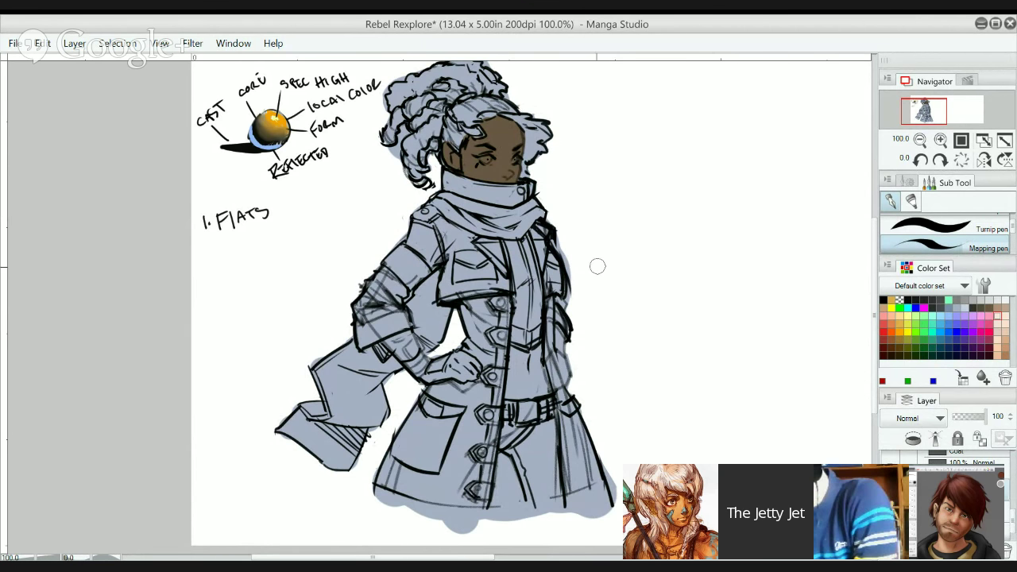
pyautogui.moveTo(510, 387)
pyautogui.mouseDown()
pyautogui.moveTo(513, 348)
pyautogui.moveTo(508, 387)
pyautogui.moveTo(511, 349)
pyautogui.moveTo(536, 349)
pyautogui.moveTo(547, 389)
pyautogui.moveTo(510, 389)
pyautogui.moveTo(518, 361)
pyautogui.moveTo(524, 397)
pyautogui.moveTo(530, 365)
pyautogui.moveTo(537, 388)
pyautogui.mouseUp()
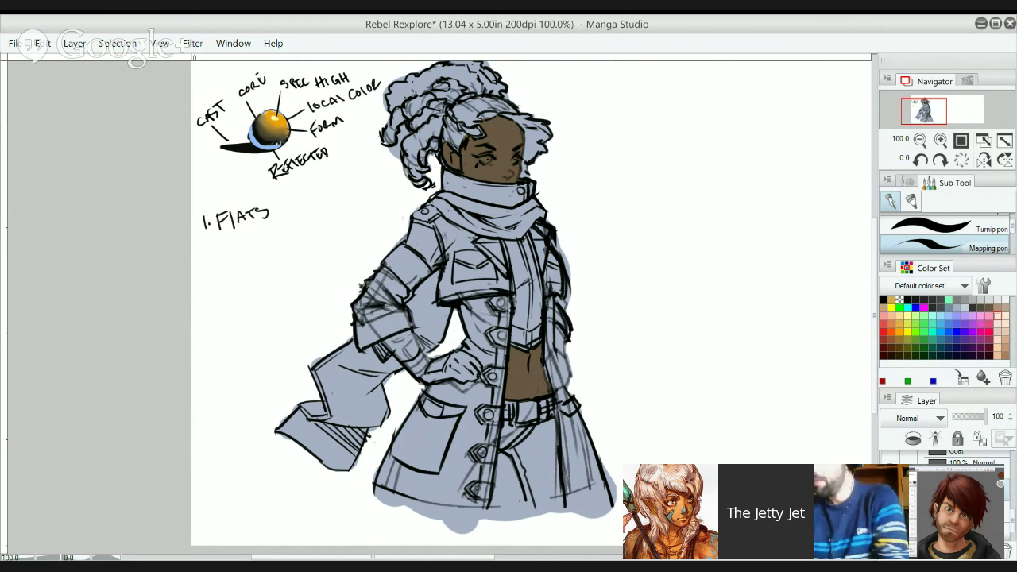
# - Try pale skin tone strokes on the scarf fold at the shoulder, and undo them
pyautogui.click(969, 469)
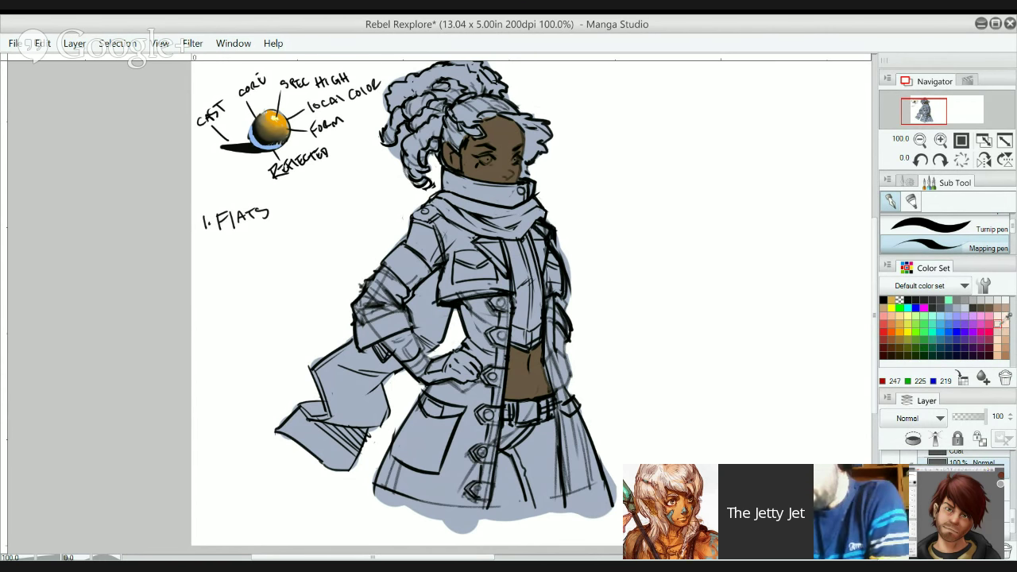
pyautogui.click(1004, 323)
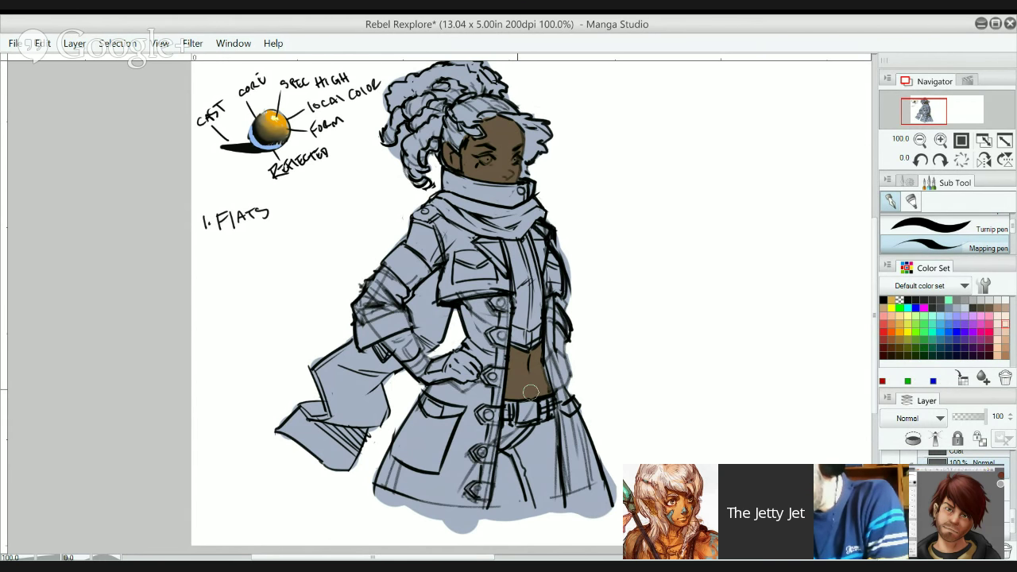
pyautogui.moveTo(447, 204)
pyautogui.mouseDown()
pyautogui.moveTo(471, 215)
pyautogui.moveTo(440, 199)
pyautogui.mouseUp()
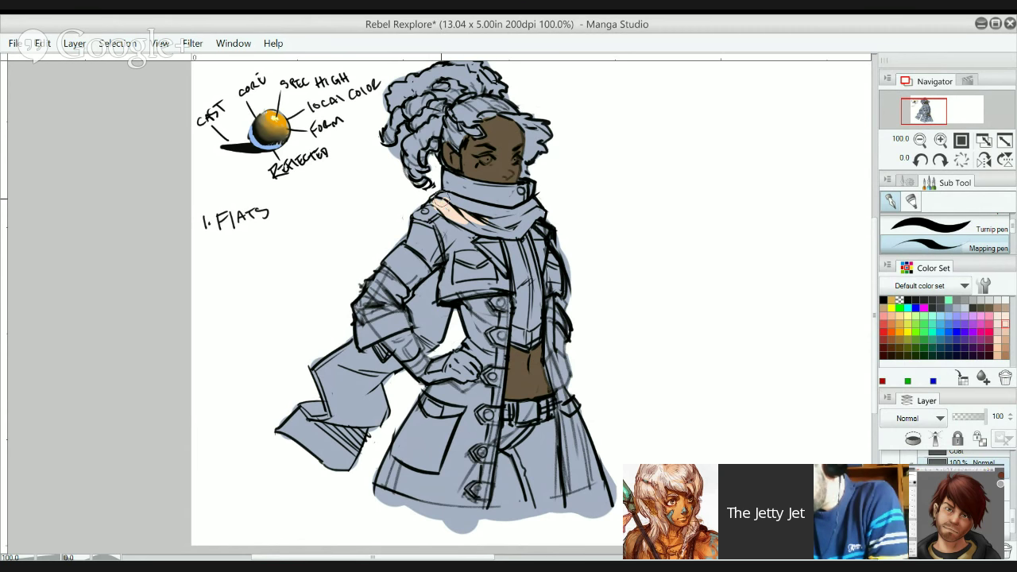
pyautogui.hotkey('ctrl', 'z')
pyautogui.hotkey('ctrl', 'z')
pyautogui.hotkey('ctrl', 'z')
pyautogui.hotkey('ctrl', 'z')
pyautogui.hotkey('ctrl', 'z')
pyautogui.hotkey('ctrl', 'z')
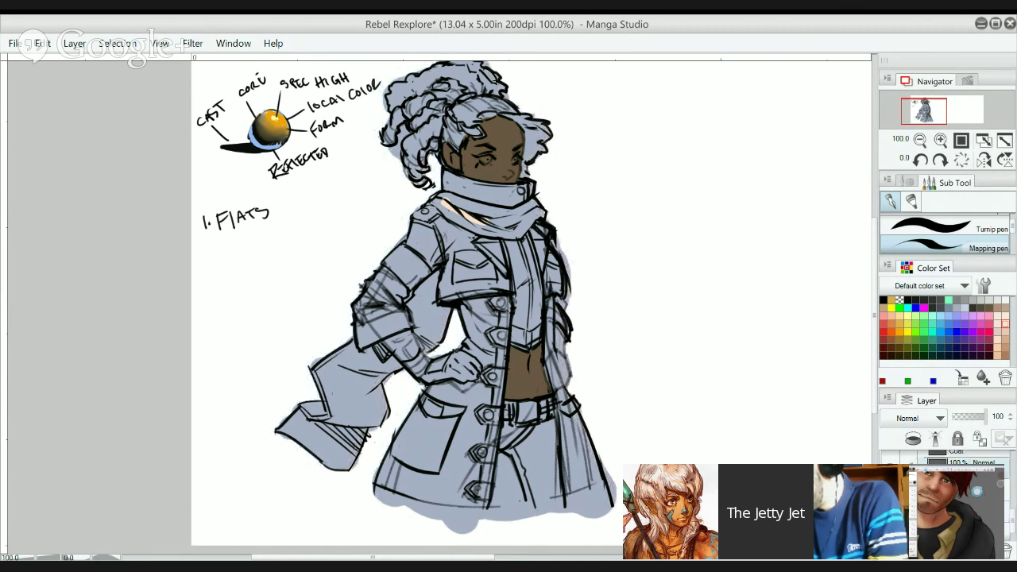
# - Try brown on the lower hair curls, and switch the drawing color to bright green
pyautogui.click(915, 315)
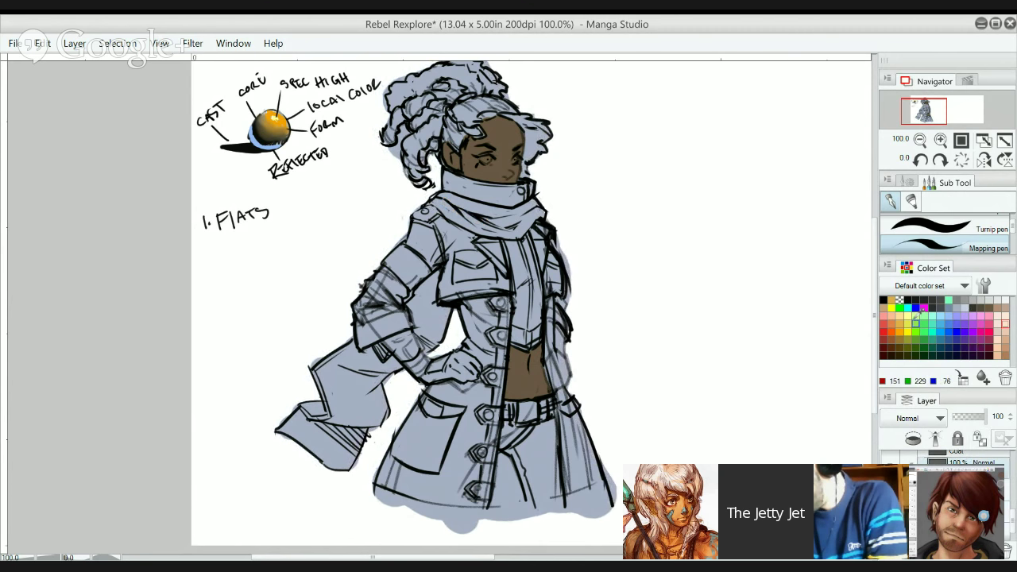
pyautogui.click(891, 339)
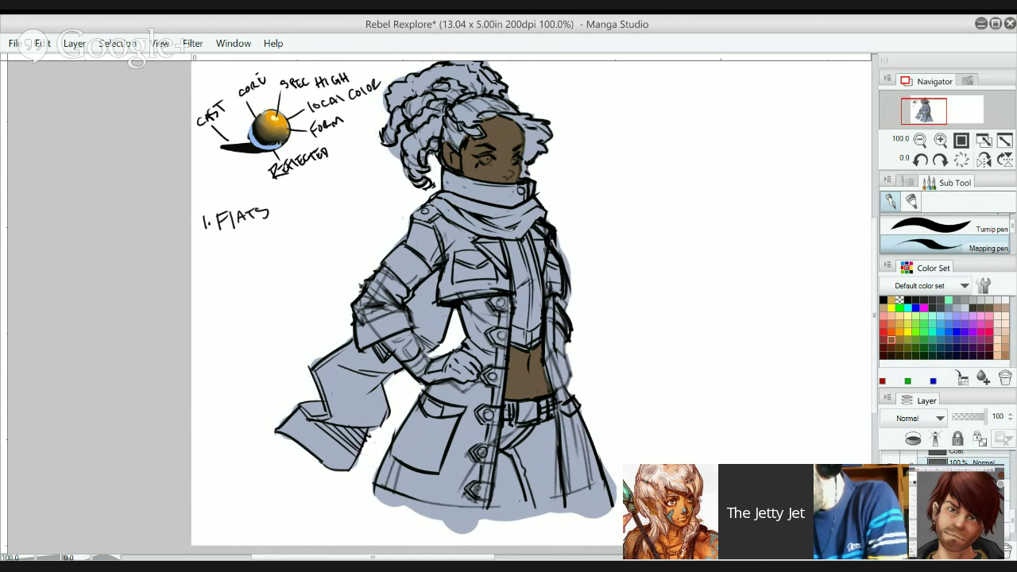
pyautogui.moveTo(1012, 520); pyautogui.dragTo(1012, 509)
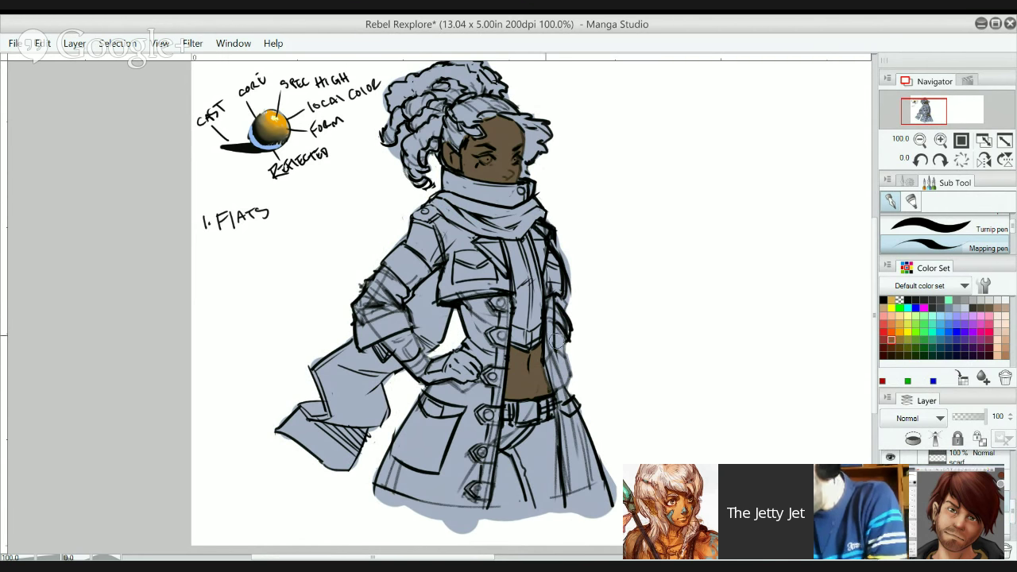
pyautogui.click(989, 308)
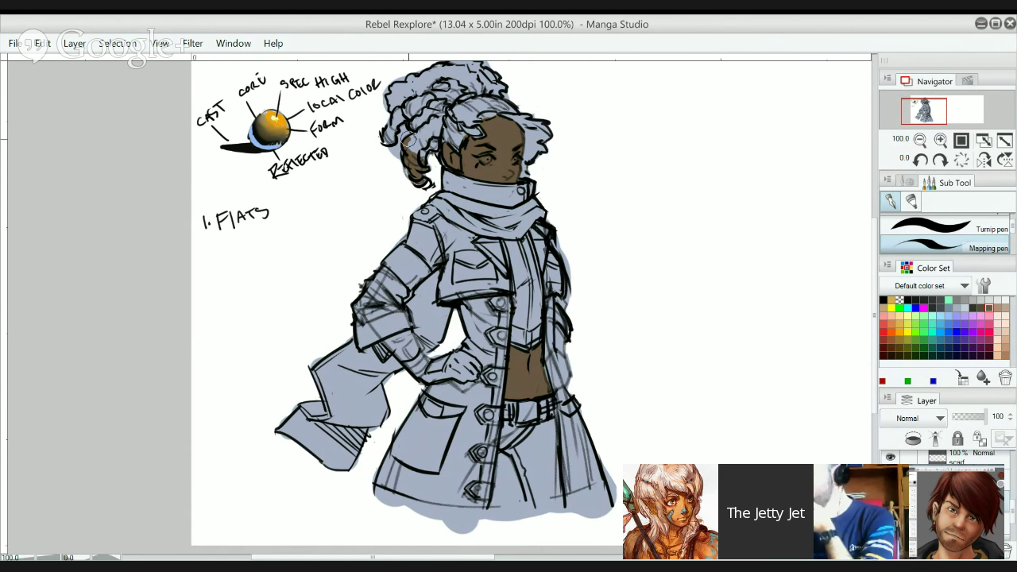
pyautogui.click(924, 323)
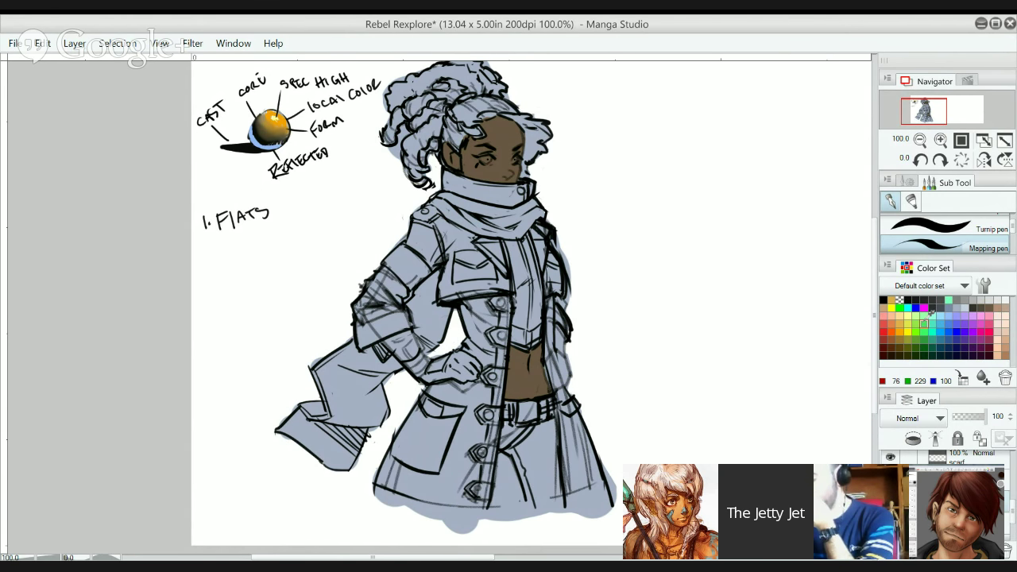
# - Try broad strokes across the coat with clipping to the layer below enabled, and undo them
pyautogui.keyDown('ctrl'); pyautogui.click(414, 159); pyautogui.keyUp('ctrl')
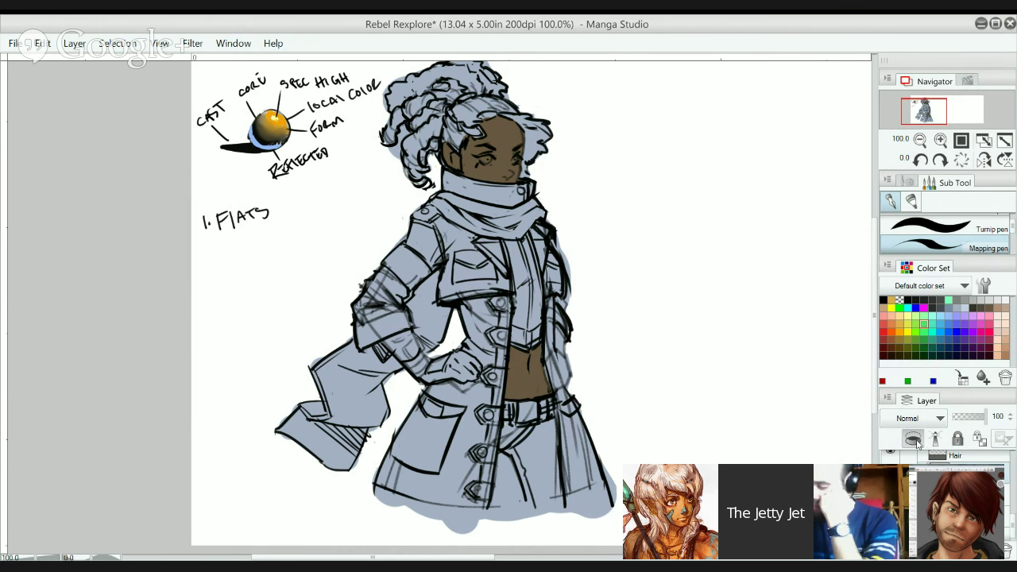
pyautogui.moveTo(1013, 527); pyautogui.dragTo(1011, 519)
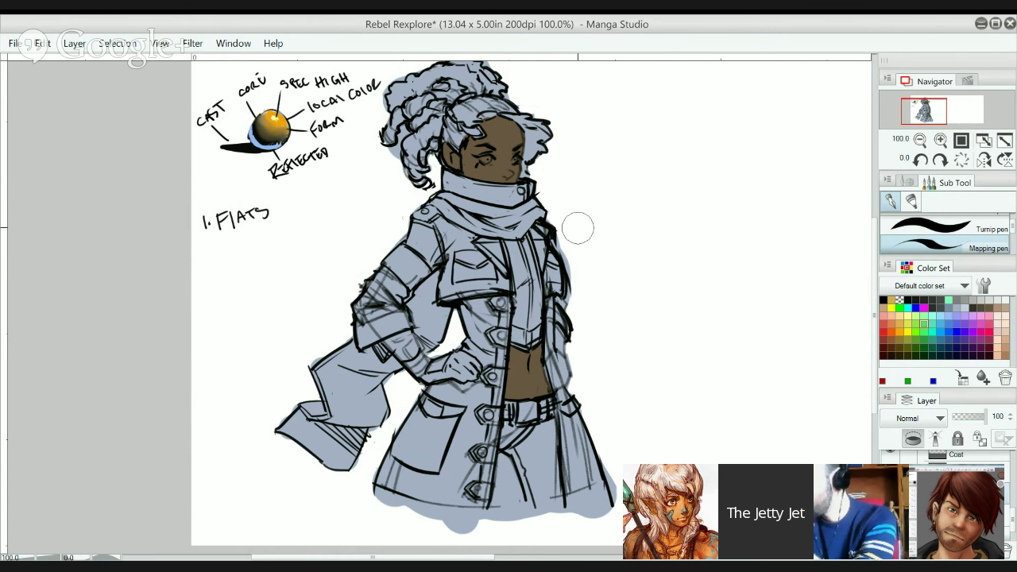
pyautogui.moveTo(556, 240)
pyautogui.mouseDown()
pyautogui.moveTo(473, 323)
pyautogui.moveTo(571, 248)
pyautogui.moveTo(385, 392)
pyautogui.moveTo(416, 341)
pyautogui.moveTo(291, 434)
pyautogui.moveTo(348, 413)
pyautogui.moveTo(453, 416)
pyautogui.moveTo(445, 482)
pyautogui.moveTo(594, 389)
pyautogui.moveTo(591, 440)
pyautogui.moveTo(573, 466)
pyautogui.moveTo(504, 381)
pyautogui.mouseUp()
pyautogui.moveTo(503, 279)
pyautogui.mouseDown()
pyautogui.moveTo(450, 292)
pyautogui.moveTo(374, 260)
pyautogui.mouseUp()
pyautogui.hotkey('ctrl', 'z')
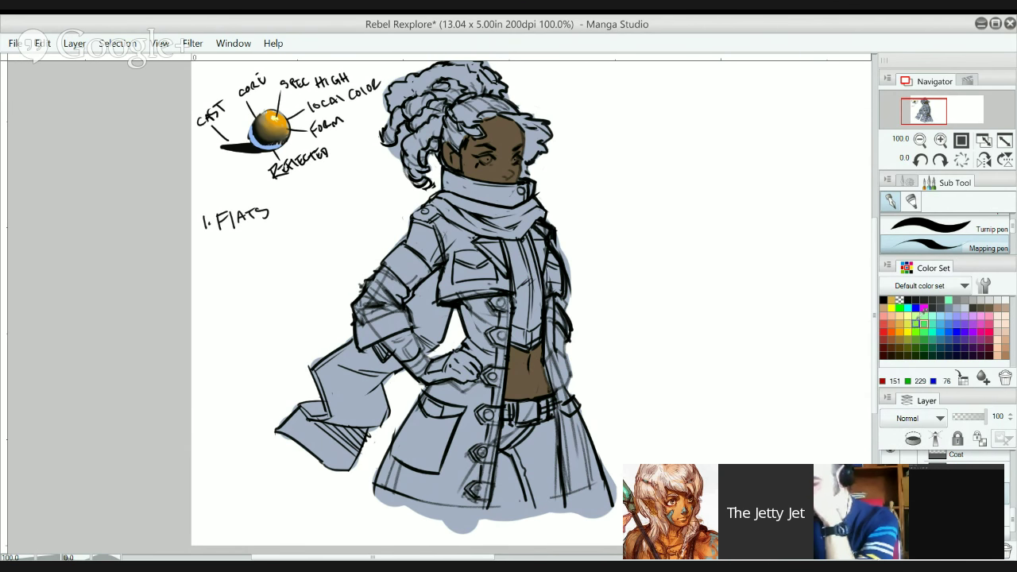
# - Test clipping to the layer below with a bright green stroke over the coat's chest area, and undo the stroke
pyautogui.click(923, 332)
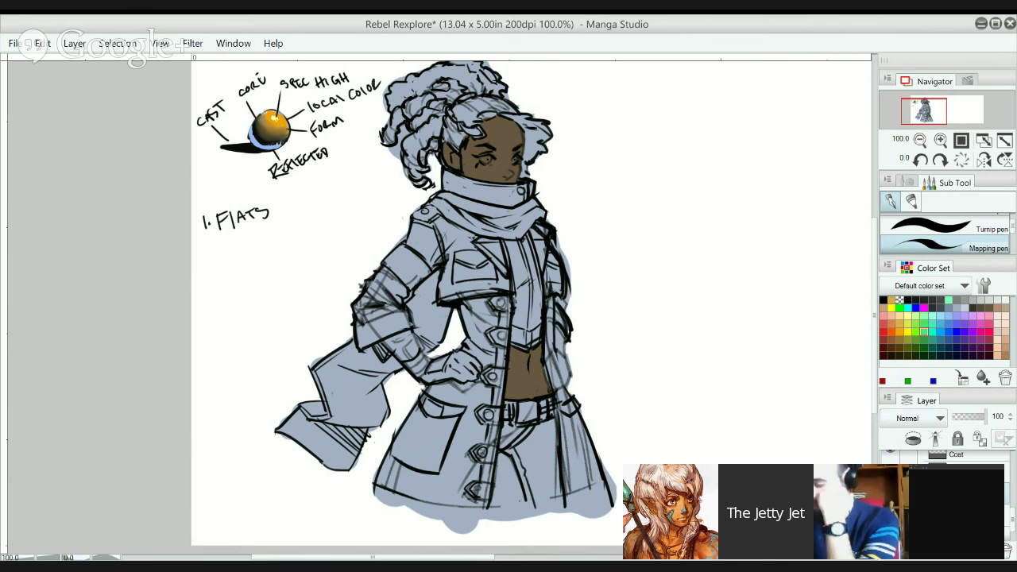
pyautogui.moveTo(581, 256)
pyautogui.mouseDown()
pyautogui.moveTo(530, 313)
pyautogui.moveTo(522, 340)
pyautogui.mouseUp()
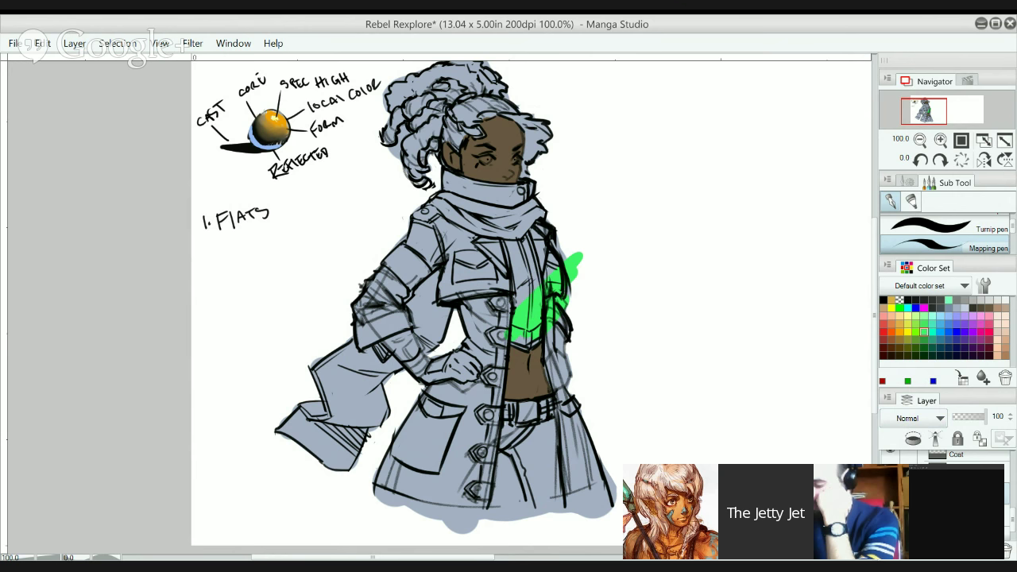
pyautogui.click(912, 438)
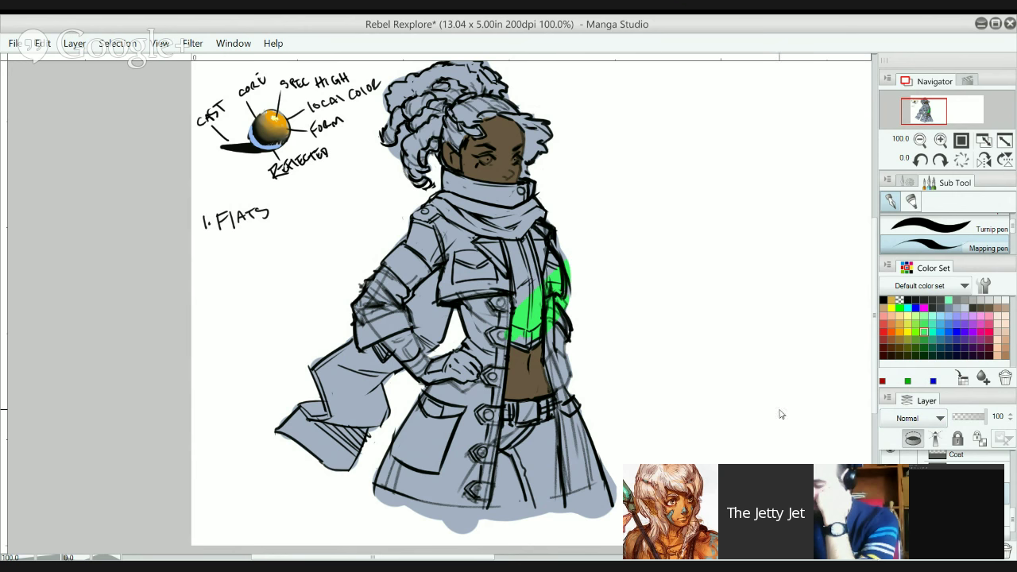
pyautogui.click(912, 439)
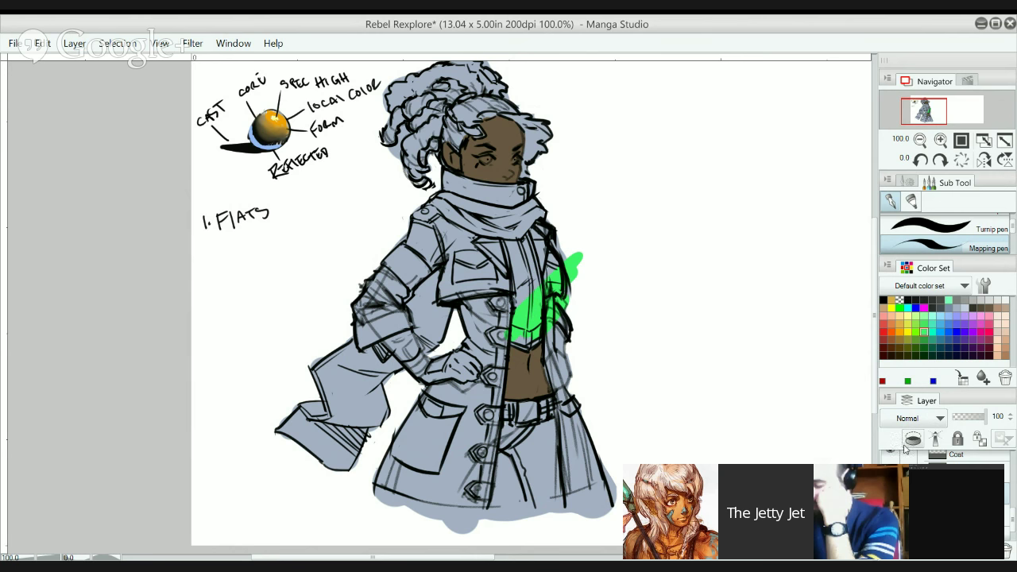
pyautogui.hotkey('ctrl', 'z')
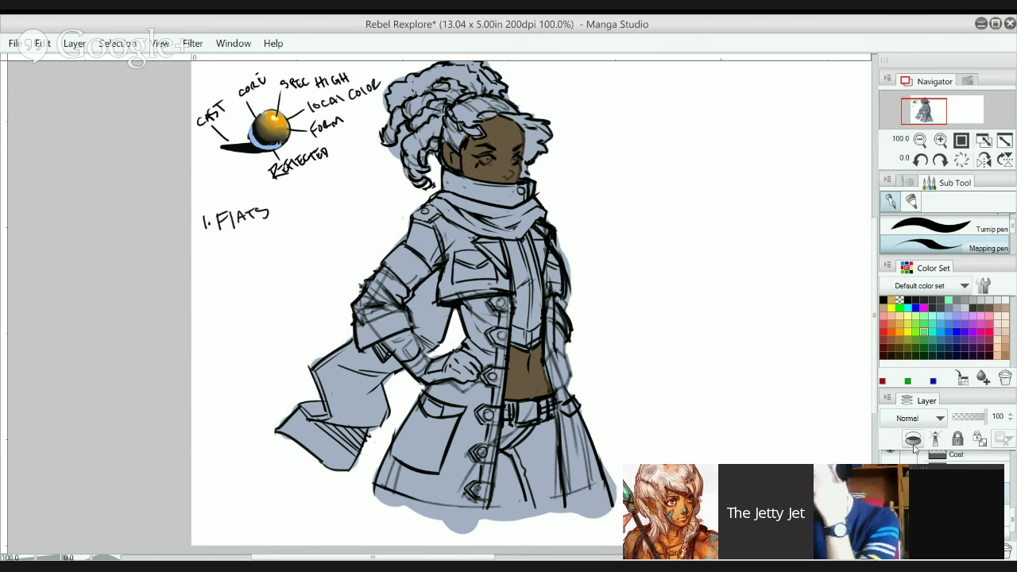
# - Try a bright green stroke down the shirt and midriff with clipping enabled, and undo it
pyautogui.click(913, 439)
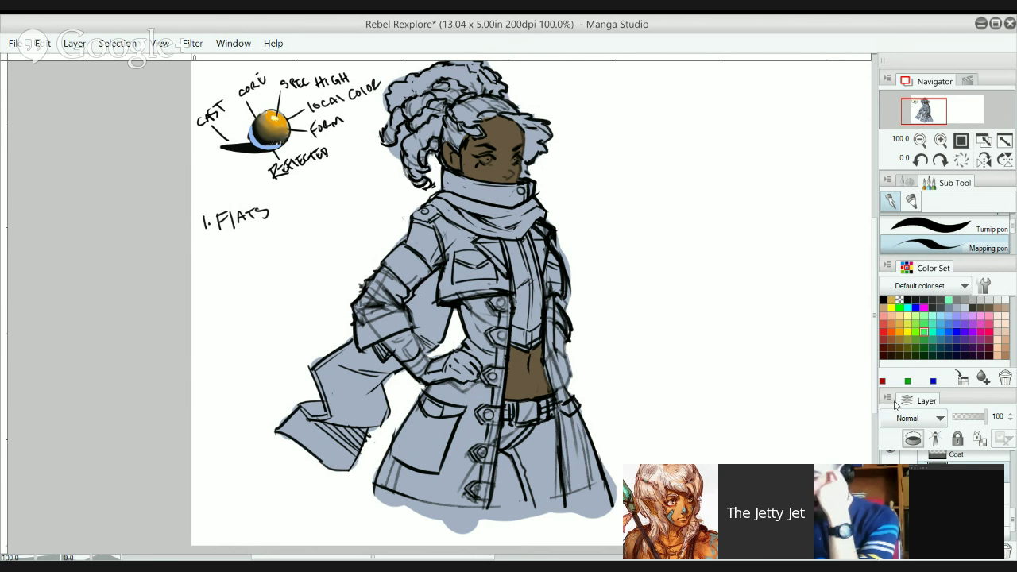
pyautogui.click(913, 438)
pyautogui.moveTo(534, 298); pyautogui.dragTo(540, 373)
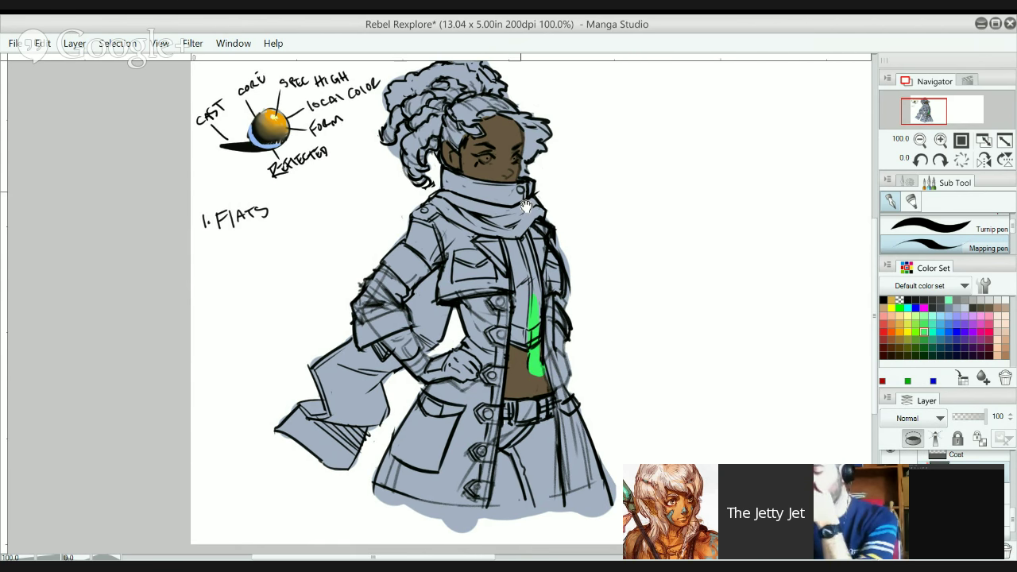
pyautogui.moveTo(519, 161); pyautogui.dragTo(542, 222)
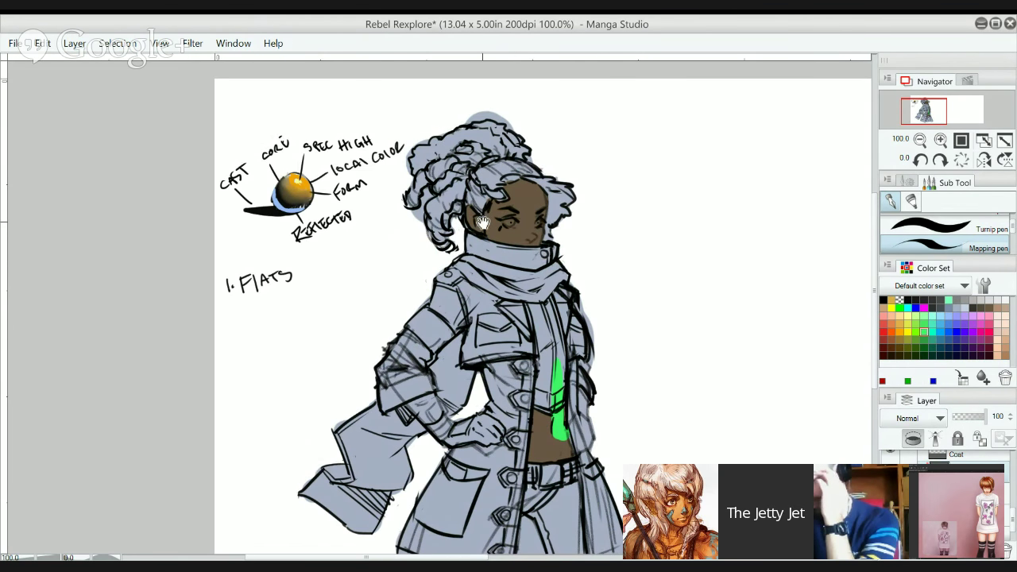
pyautogui.hotkey('ctrl', 'z')
pyautogui.hotkey('ctrl', 'z')
# - Paint all of the character's hair bright green up to the hairline, and enable clipping to the layer below
pyautogui.moveTo(449, 210)
pyautogui.mouseDown()
pyautogui.moveTo(438, 234)
pyautogui.moveTo(433, 219)
pyautogui.mouseUp()
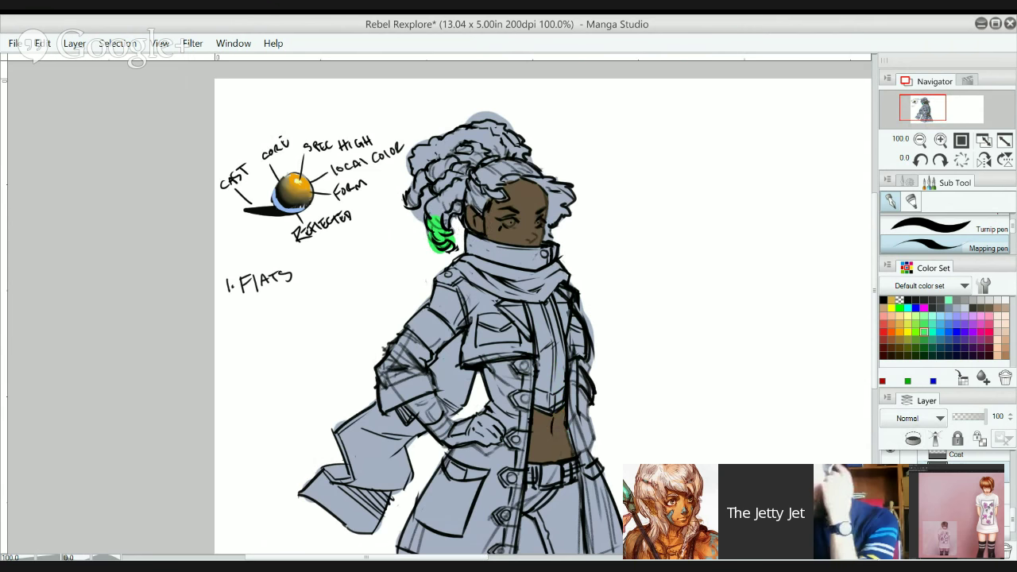
pyautogui.click(912, 438)
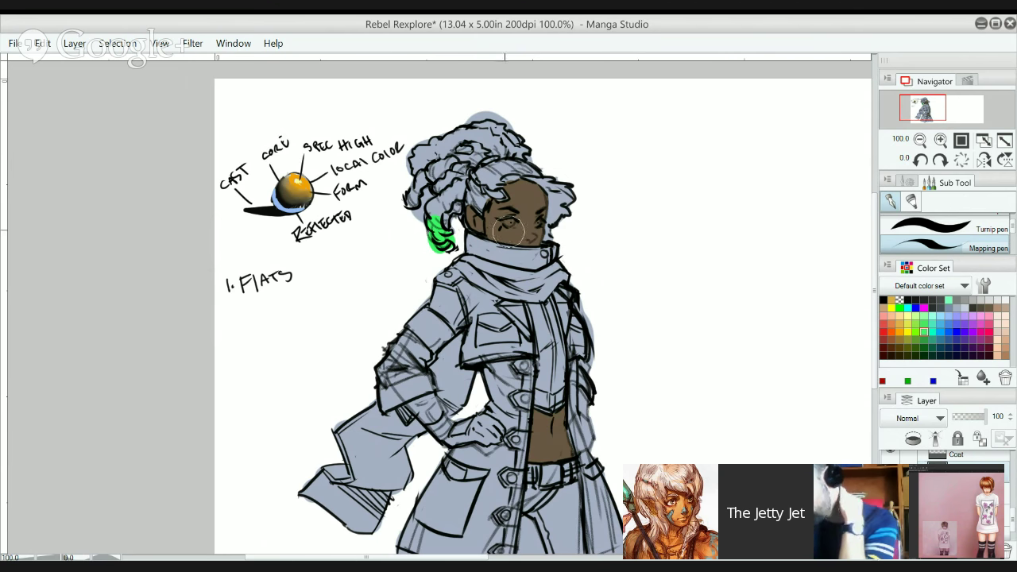
pyautogui.moveTo(435, 207)
pyautogui.mouseDown()
pyautogui.moveTo(441, 215)
pyautogui.moveTo(465, 179)
pyautogui.moveTo(454, 163)
pyautogui.moveTo(472, 189)
pyautogui.moveTo(481, 176)
pyautogui.moveTo(485, 215)
pyautogui.moveTo(494, 184)
pyautogui.moveTo(483, 198)
pyautogui.moveTo(479, 166)
pyautogui.moveTo(496, 184)
pyautogui.moveTo(510, 163)
pyautogui.moveTo(496, 181)
pyautogui.moveTo(520, 161)
pyautogui.moveTo(536, 171)
pyautogui.moveTo(542, 159)
pyautogui.moveTo(525, 180)
pyautogui.moveTo(545, 180)
pyautogui.moveTo(555, 197)
pyautogui.moveTo(552, 189)
pyautogui.moveTo(550, 231)
pyautogui.moveTo(572, 191)
pyautogui.mouseUp()
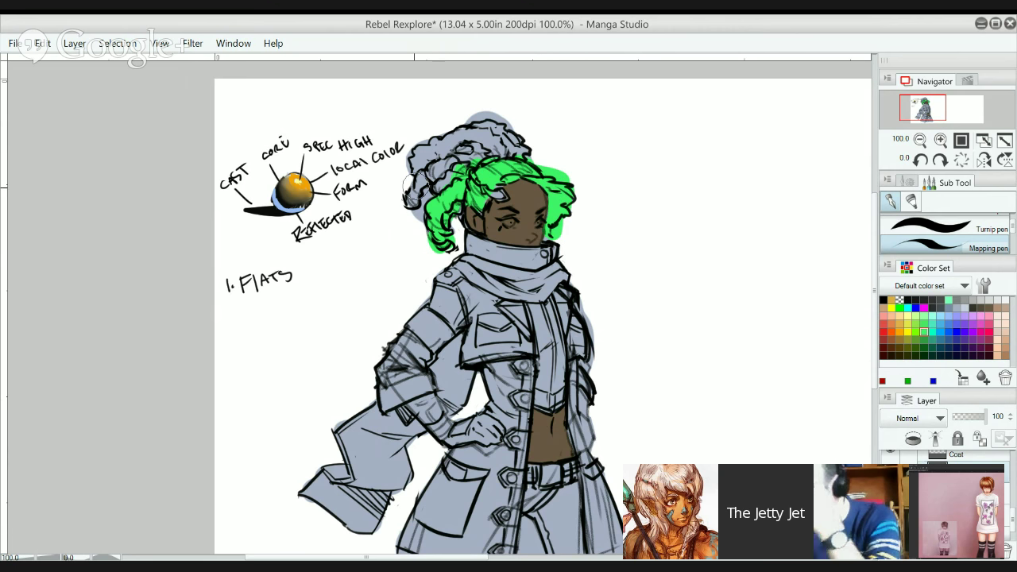
pyautogui.moveTo(413, 193)
pyautogui.mouseDown()
pyautogui.moveTo(410, 202)
pyautogui.moveTo(417, 171)
pyautogui.moveTo(443, 189)
pyautogui.moveTo(444, 161)
pyautogui.moveTo(426, 171)
pyautogui.moveTo(416, 157)
pyautogui.moveTo(431, 152)
pyautogui.moveTo(416, 148)
pyautogui.moveTo(450, 137)
pyautogui.moveTo(475, 163)
pyautogui.moveTo(526, 152)
pyautogui.moveTo(516, 135)
pyautogui.moveTo(471, 122)
pyautogui.moveTo(505, 134)
pyautogui.moveTo(483, 128)
pyautogui.mouseUp()
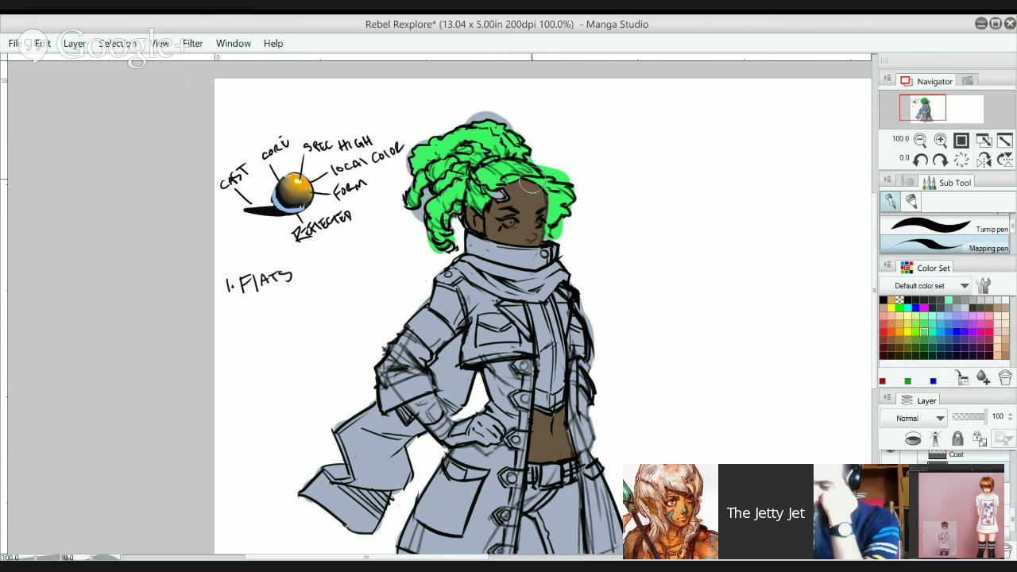
pyautogui.moveTo(529, 186); pyautogui.dragTo(515, 177)
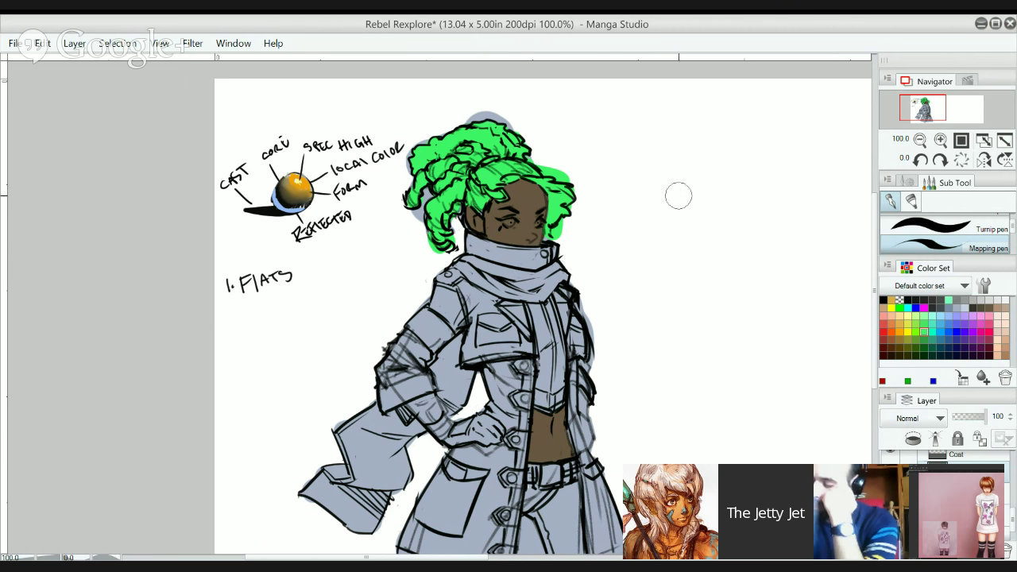
pyautogui.click(912, 439)
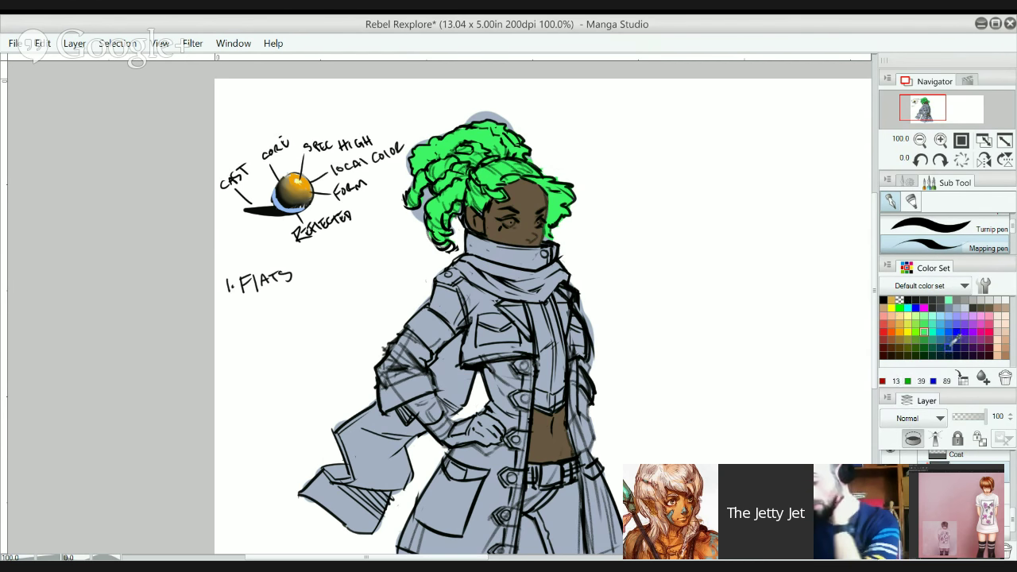
# - Paint the character's coat a flat medium blue on the Coat layer
pyautogui.click(948, 324)
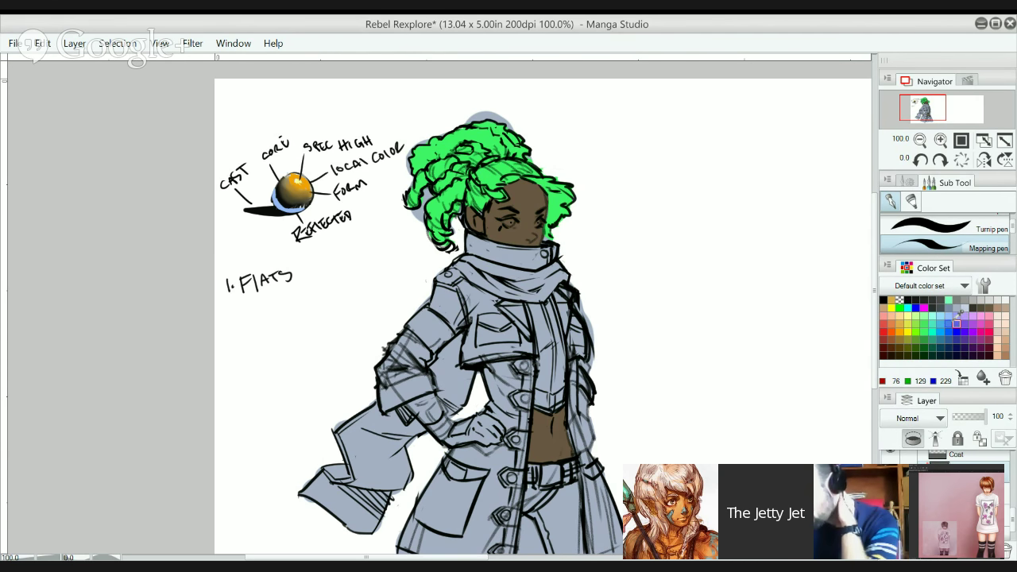
pyautogui.click(983, 457)
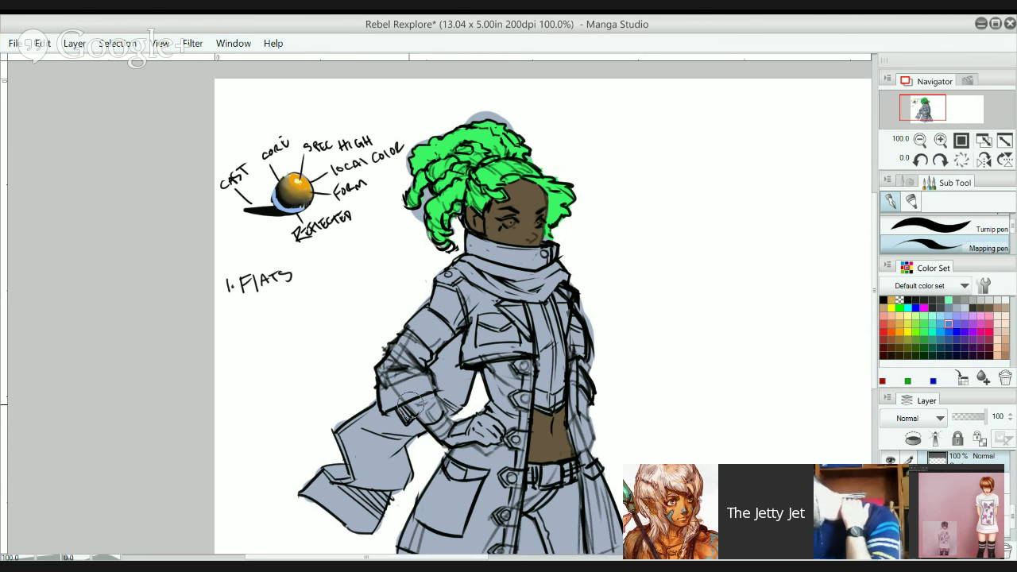
pyautogui.moveTo(381, 387); pyautogui.dragTo(386, 407)
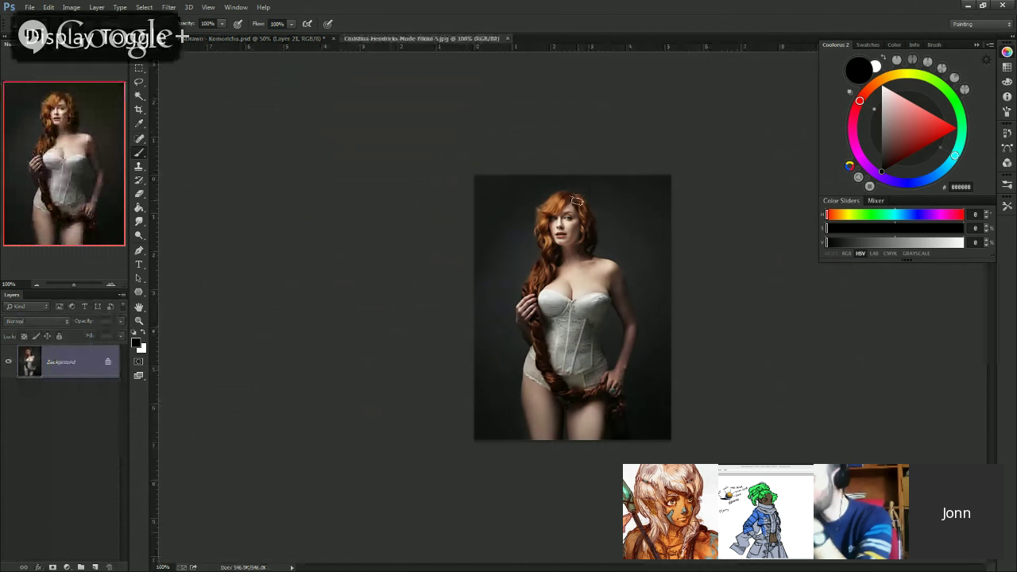
# - Switch to Photoshop and sample the dark and reddish-brown tones around the hair parting in the portrait photo
pyautogui.moveTo(550, 207); pyautogui.dragTo(522, 315)
pyautogui.scroll(1, 524, 306)
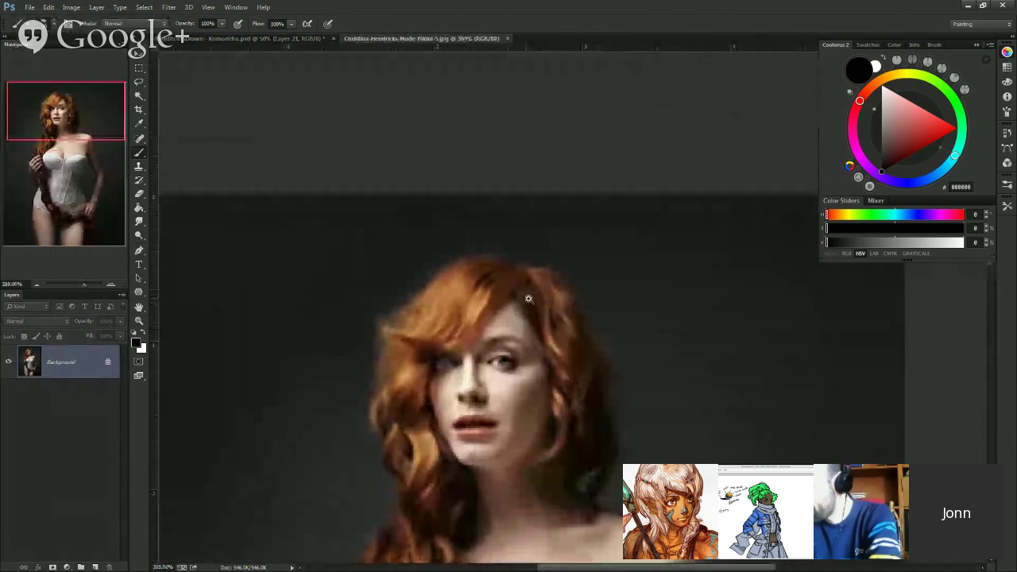
pyautogui.keyDown('alt'); pyautogui.click(512, 290); pyautogui.keyUp('alt')
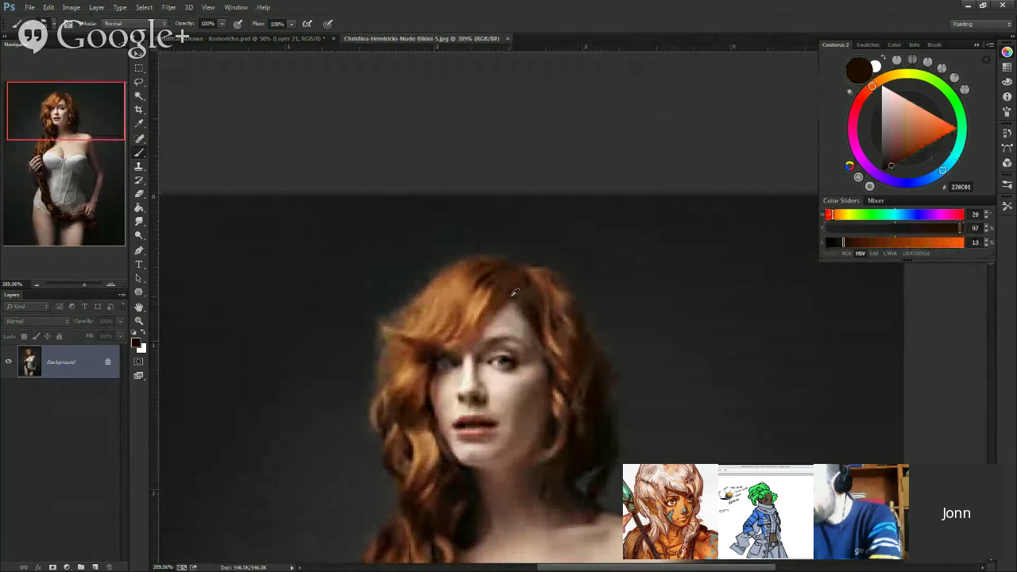
pyautogui.keyDown('alt'); pyautogui.click(490, 296); pyautogui.keyUp('alt')
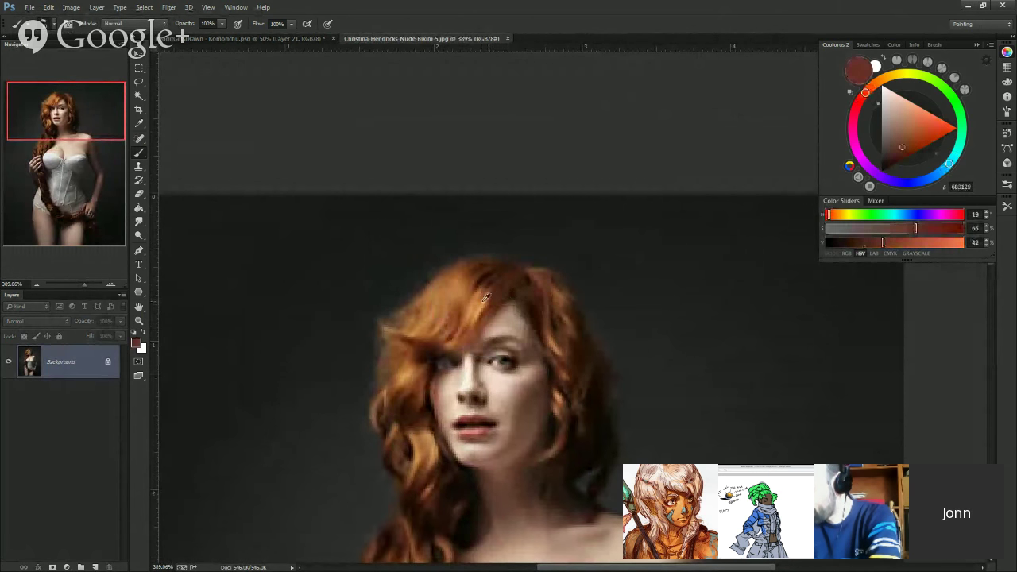
pyautogui.keyDown('alt'); pyautogui.click(486, 297); pyautogui.keyUp('alt')
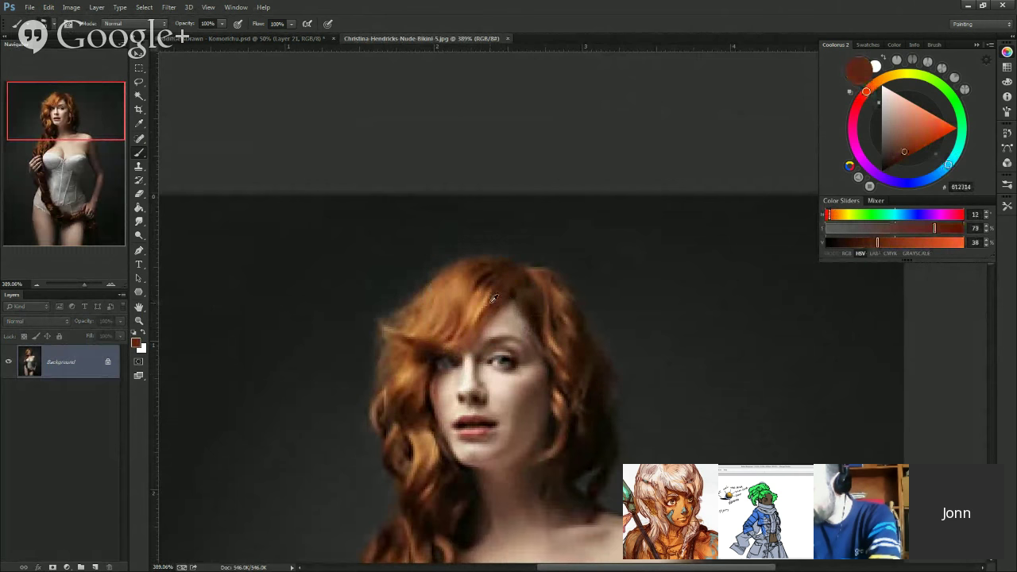
pyautogui.keyDown('alt'); pyautogui.click(487, 300); pyautogui.keyUp('alt')
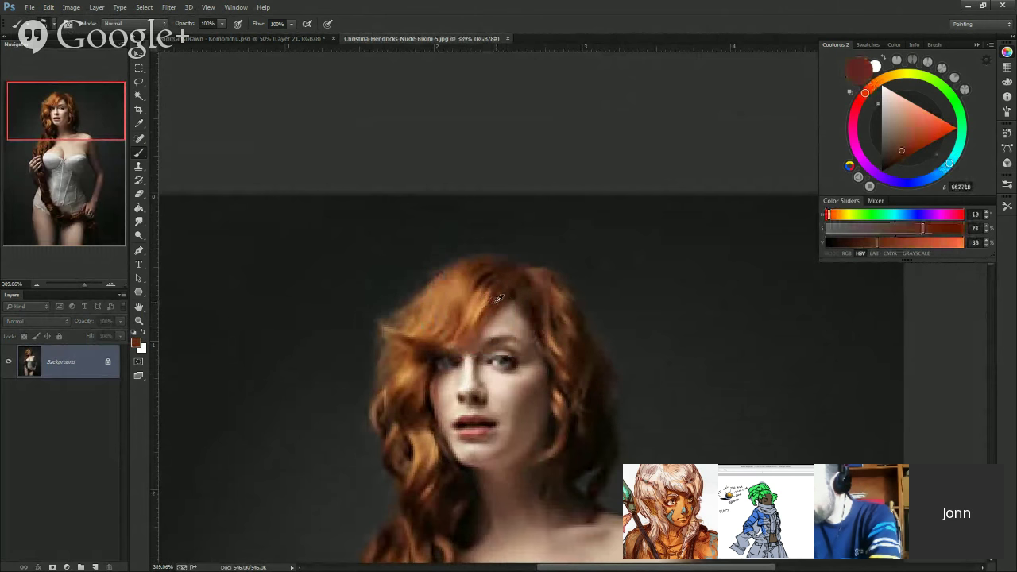
pyautogui.keyDown('alt'); pyautogui.click(500, 299); pyautogui.keyUp('alt')
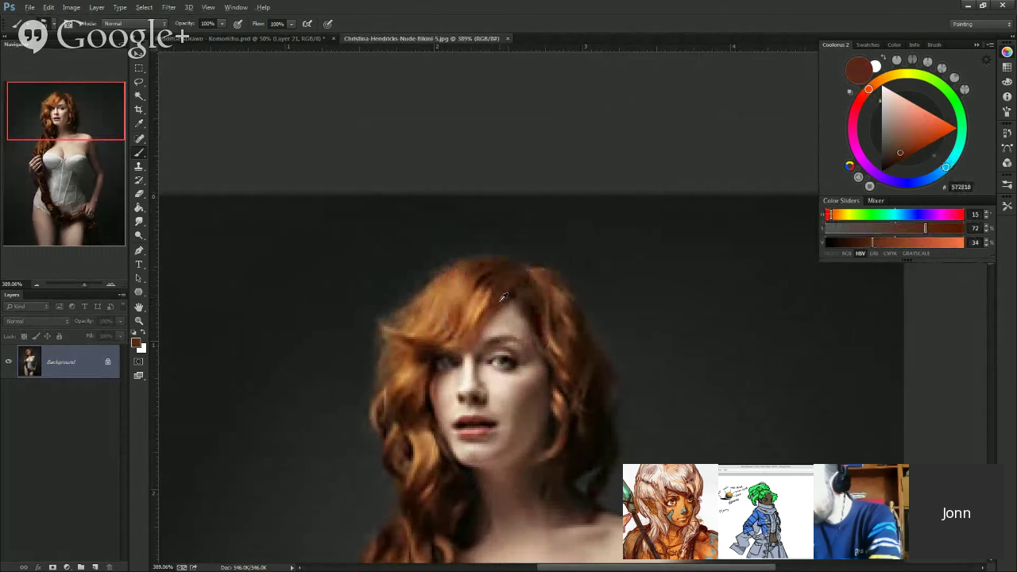
pyautogui.keyDown('alt'); pyautogui.click(499, 297); pyautogui.keyUp('alt')
pyautogui.keyDown('alt'); pyautogui.click(497, 298); pyautogui.keyUp('alt')
pyautogui.keyDown('alt'); pyautogui.click(494, 298); pyautogui.keyUp('alt')
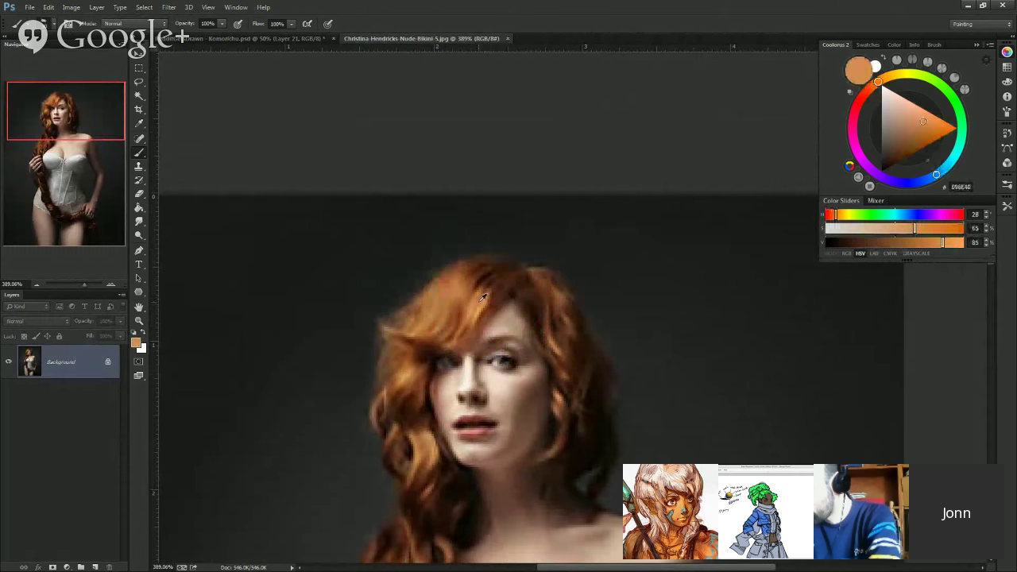
# - Compare the hair's orange highlight with the neighbouring dark brown strands by sampling across the fringe
pyautogui.keyDown('alt'); pyautogui.click(487, 299); pyautogui.keyUp('alt')
pyautogui.keyDown('alt'); pyautogui.click(492, 298); pyautogui.keyUp('alt')
pyautogui.keyDown('alt'); pyautogui.click(499, 298); pyautogui.keyUp('alt')
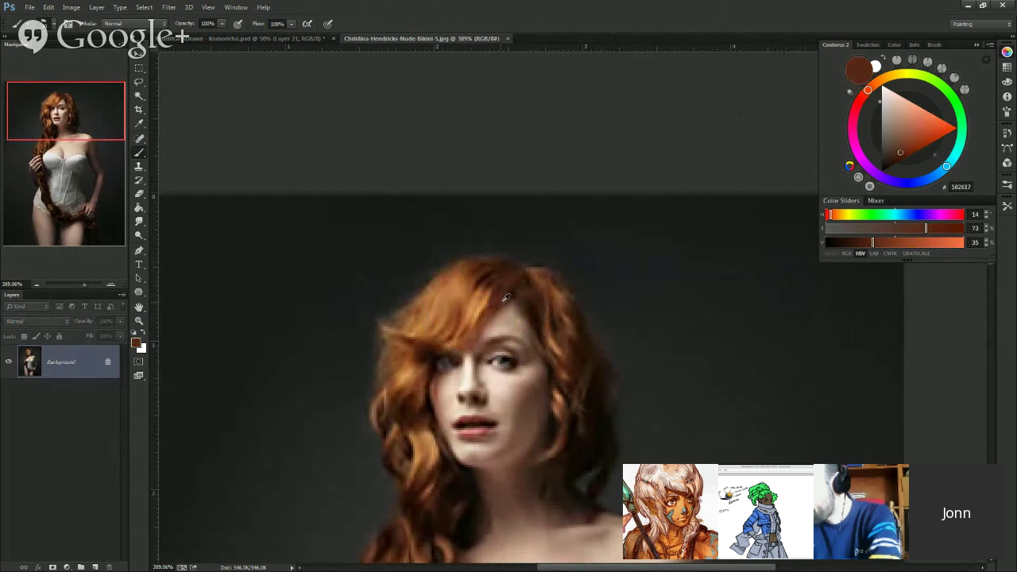
pyautogui.keyDown('alt'); pyautogui.click(502, 298); pyautogui.keyUp('alt')
pyautogui.keyDown('alt'); pyautogui.click(490, 299); pyautogui.keyUp('alt')
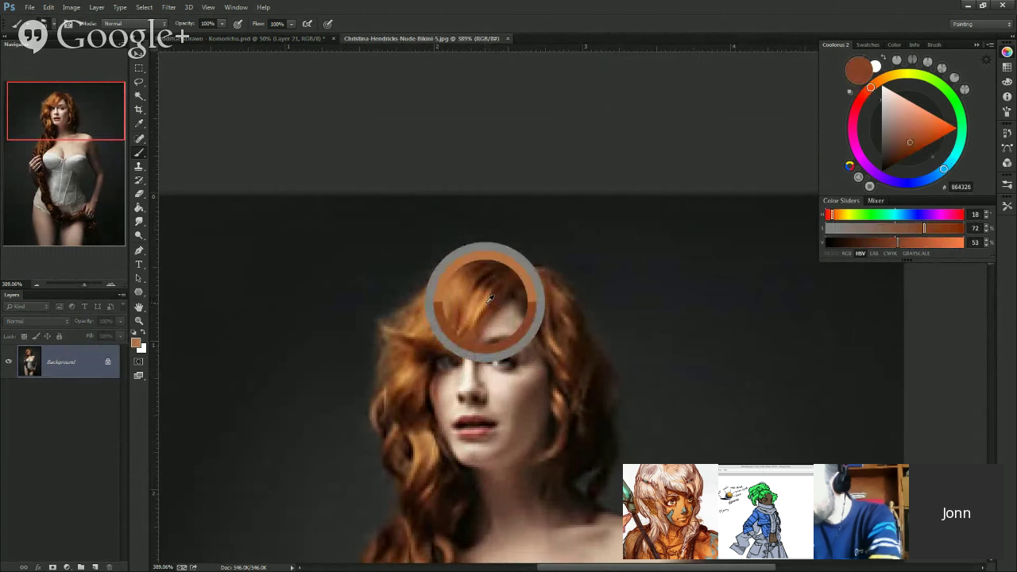
pyautogui.keyDown('alt'); pyautogui.click(492, 299); pyautogui.keyUp('alt')
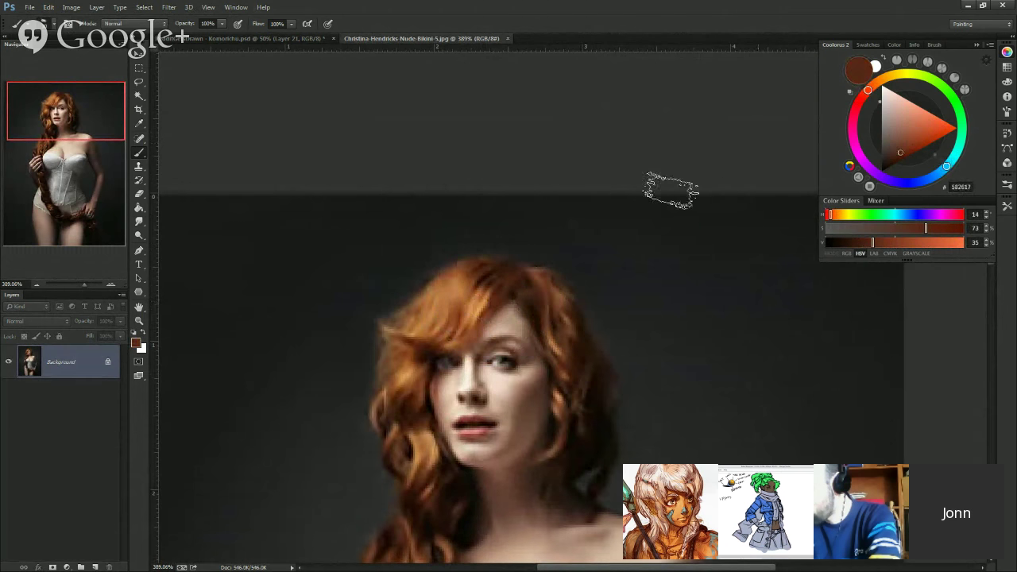
# - Lighten the sampled brown, shift its hue towards yellow-orange, and bring the hue back towards red
pyautogui.moveTo(894, 138)
pyautogui.mouseDown()
pyautogui.moveTo(912, 124)
pyautogui.moveTo(906, 146)
pyautogui.moveTo(909, 121)
pyautogui.moveTo(897, 134)
pyautogui.moveTo(913, 133)
pyautogui.moveTo(909, 148)
pyautogui.mouseUp()
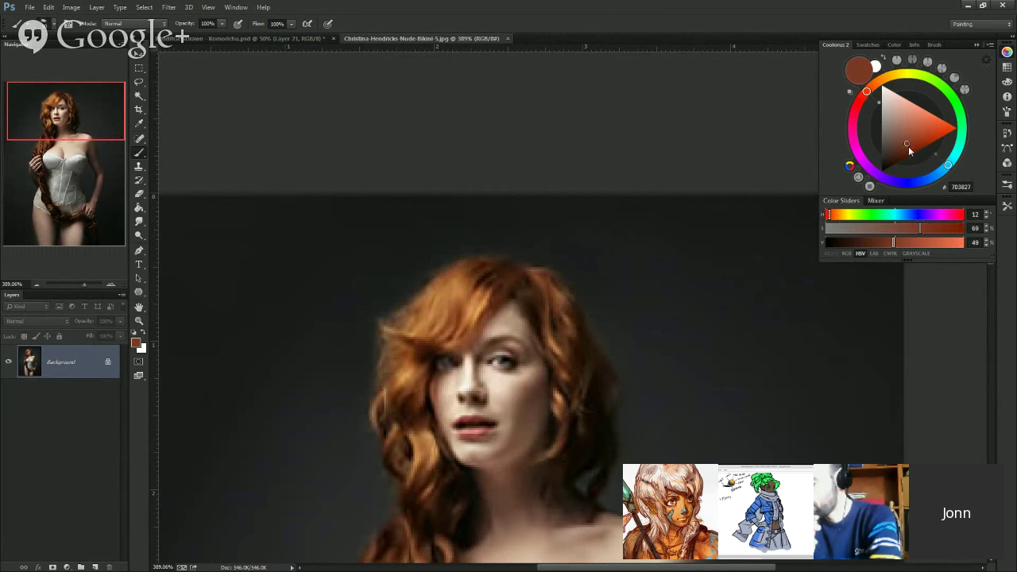
pyautogui.moveTo(867, 94); pyautogui.dragTo(891, 89)
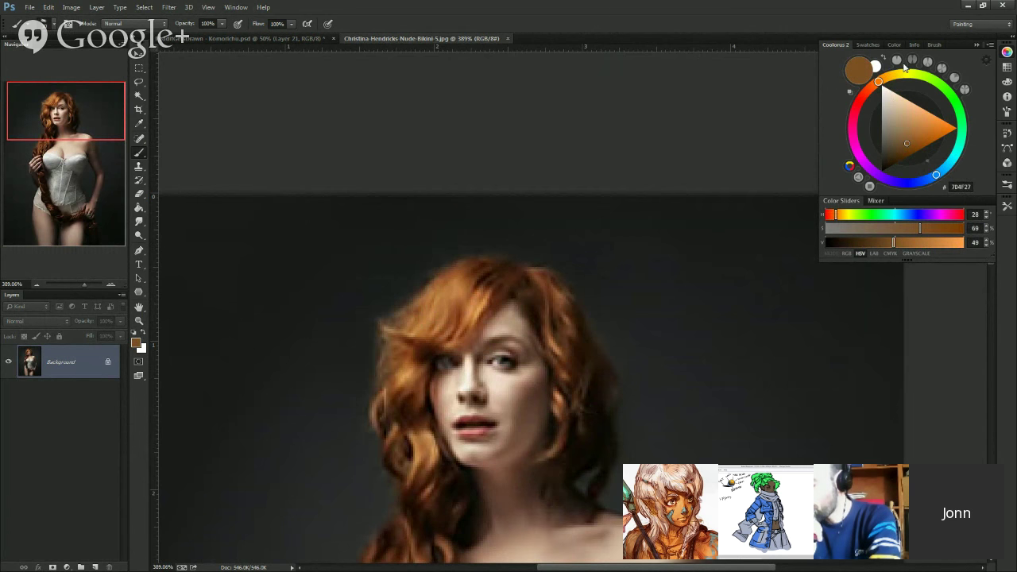
pyautogui.moveTo(906, 145); pyautogui.dragTo(907, 145)
pyautogui.moveTo(884, 80); pyautogui.dragTo(868, 91)
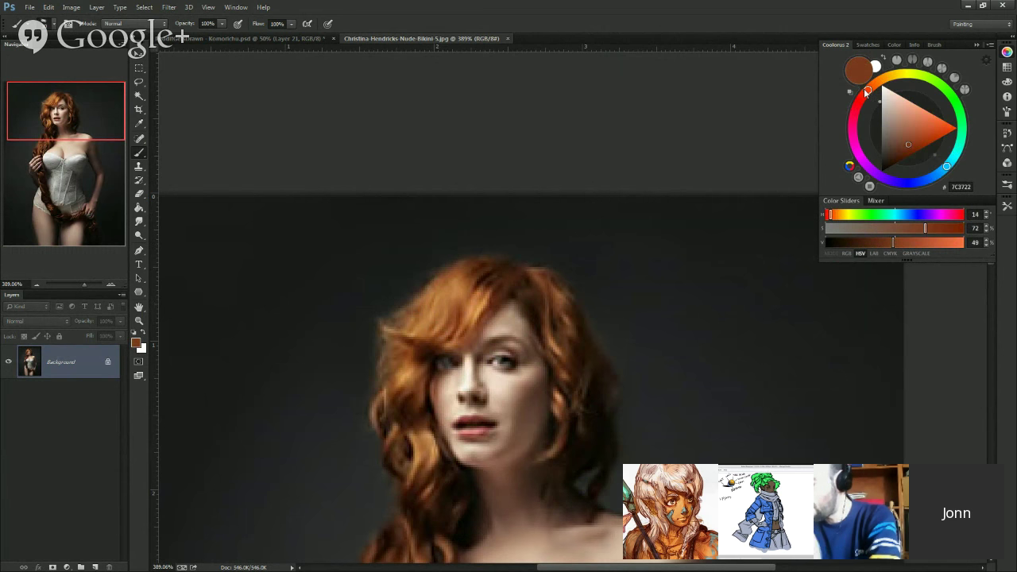
# - Resample the orange and dark red-brown strands along the edge of the fringe to compare their hues
pyautogui.keyDown('alt'); pyautogui.click(501, 295); pyautogui.keyUp('alt')
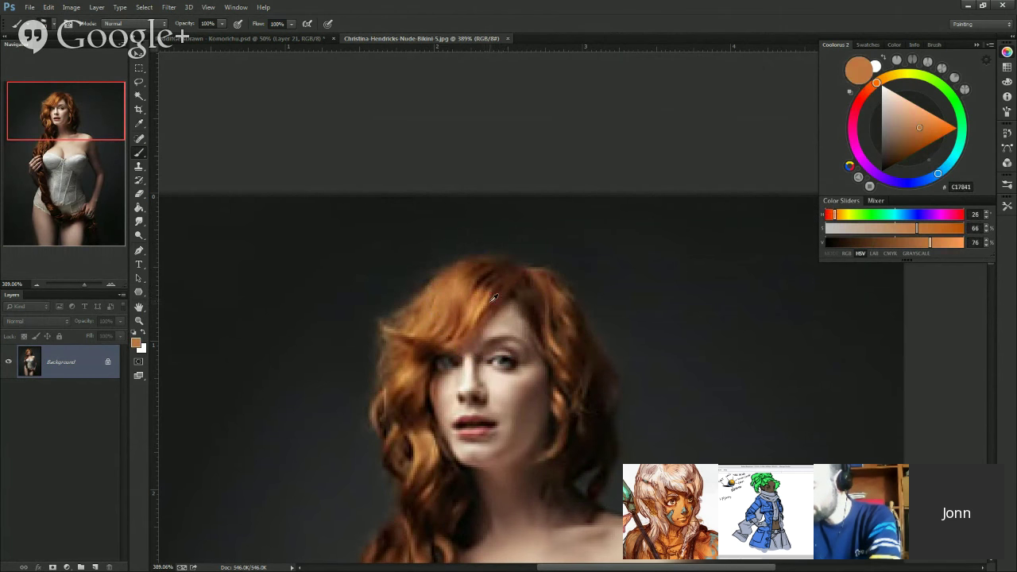
pyautogui.keyDown('alt'); pyautogui.click(502, 296); pyautogui.keyUp('alt')
pyautogui.keyDown('alt'); pyautogui.click(497, 300); pyautogui.keyUp('alt')
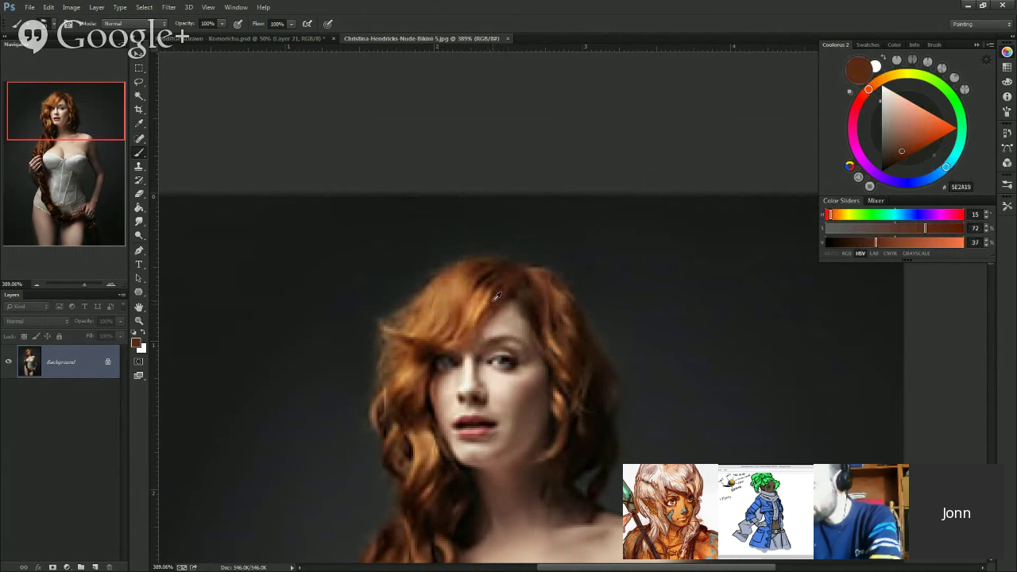
pyautogui.keyDown('alt'); pyautogui.click(490, 299); pyautogui.keyUp('alt')
pyautogui.keyDown('alt'); pyautogui.click(501, 304); pyautogui.keyUp('alt')
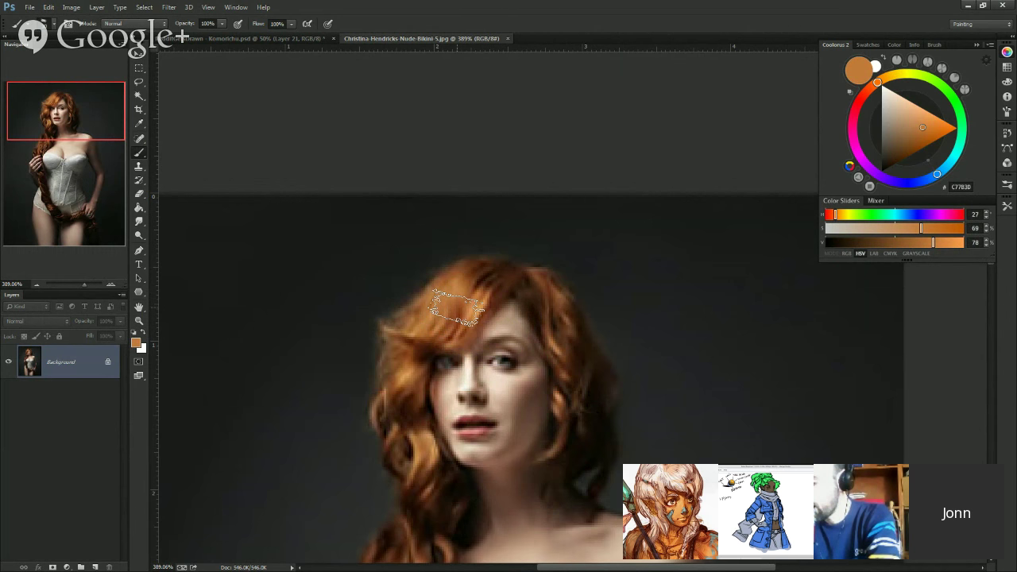
pyautogui.keyDown('alt'); pyautogui.click(491, 297); pyautogui.keyUp('alt')
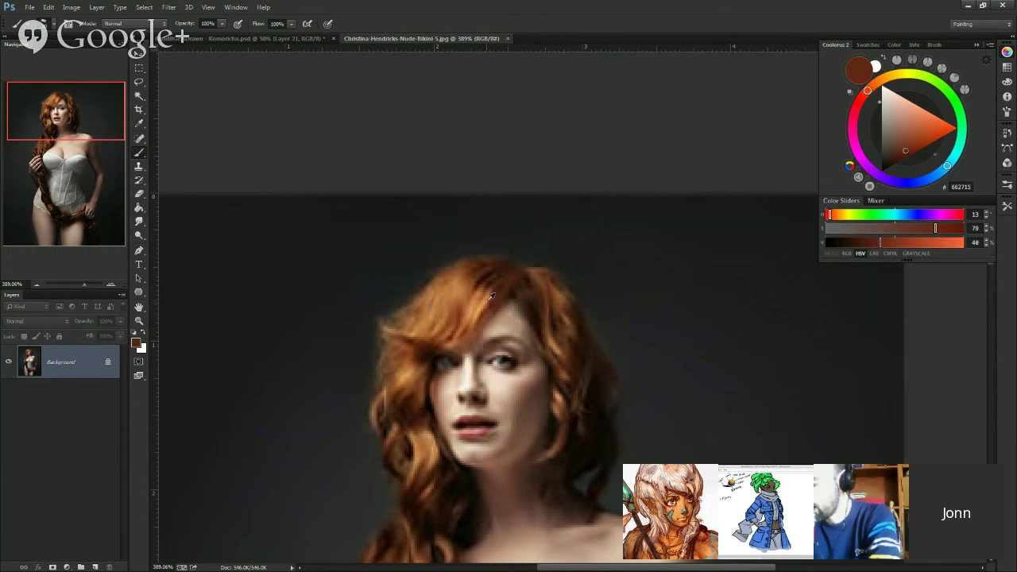
pyautogui.keyDown('alt'); pyautogui.click(492, 298); pyautogui.keyUp('alt')
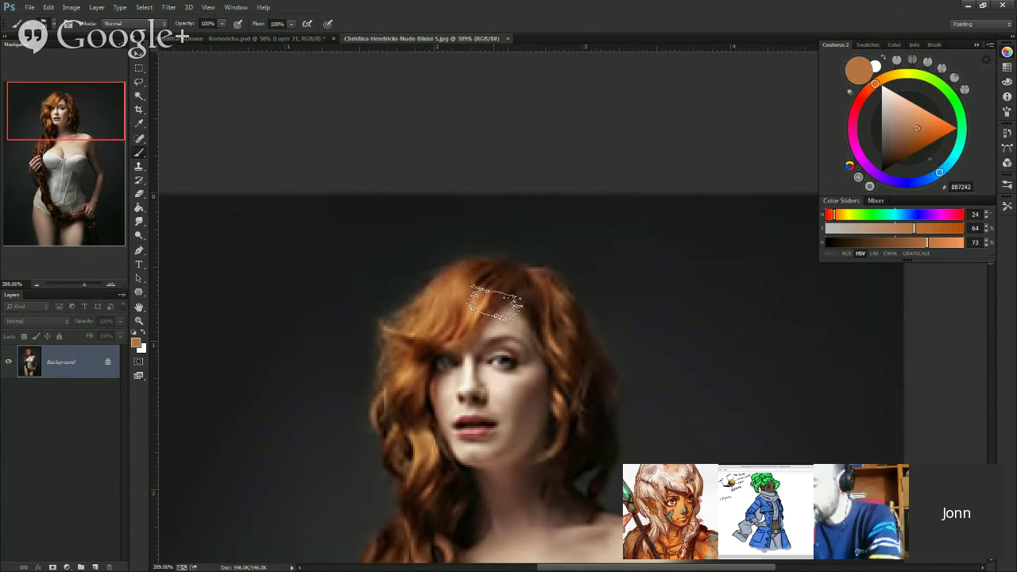
# - Sample the darker roots near the crown and the adjacent orange highlight in the photo's hair
pyautogui.keyDown('alt'); pyautogui.click(498, 293); pyautogui.keyUp('alt')
pyautogui.keyDown('alt'); pyautogui.click(496, 294); pyautogui.keyUp('alt')
pyautogui.keyDown('alt'); pyautogui.click(497, 293); pyautogui.keyUp('alt')
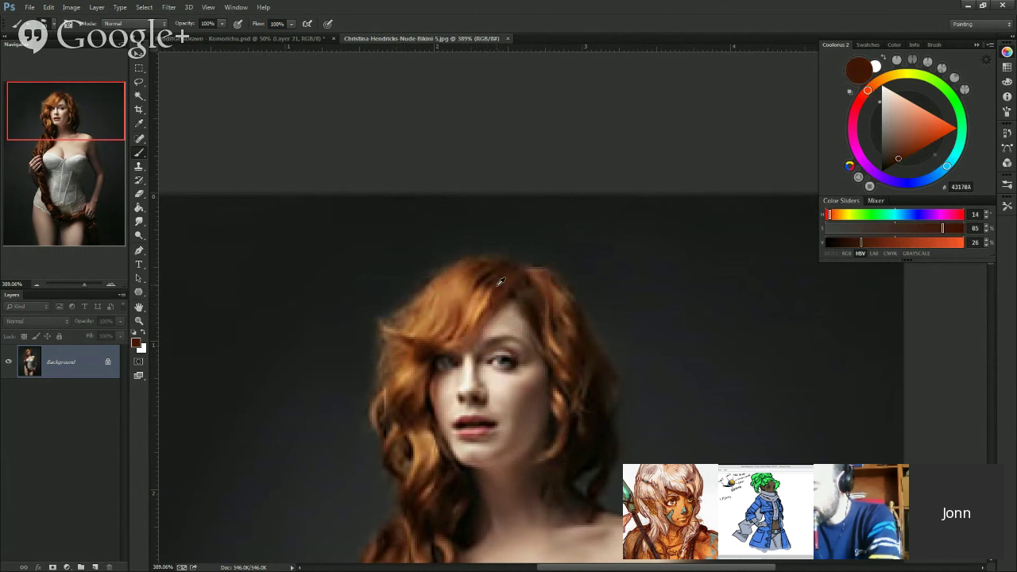
pyautogui.keyDown('alt'); pyautogui.click(500, 282); pyautogui.keyUp('alt')
pyautogui.keyDown('alt'); pyautogui.click(484, 286); pyautogui.keyUp('alt')
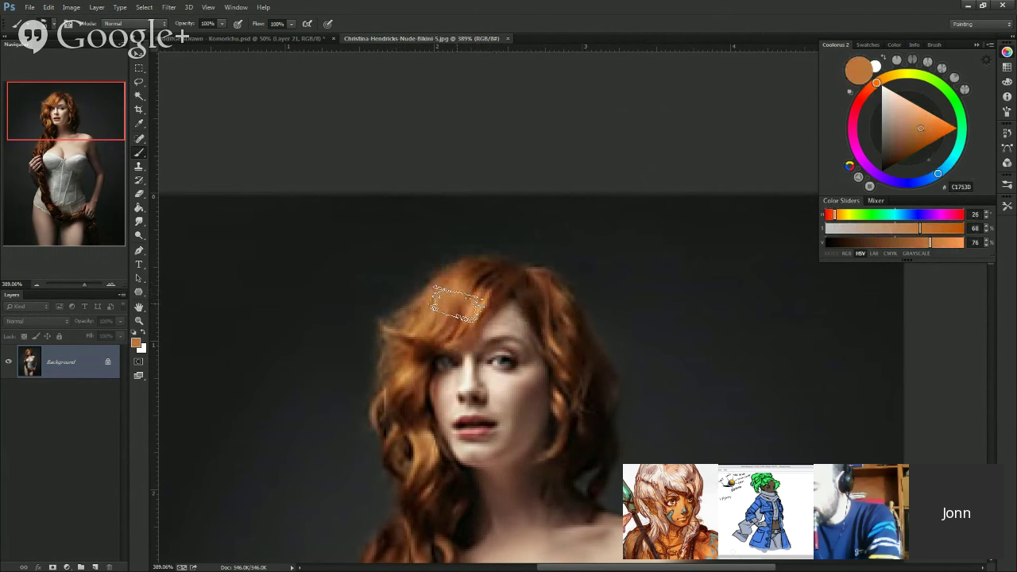
pyautogui.keyDown('alt'); pyautogui.click(529, 399); pyautogui.keyUp('alt')
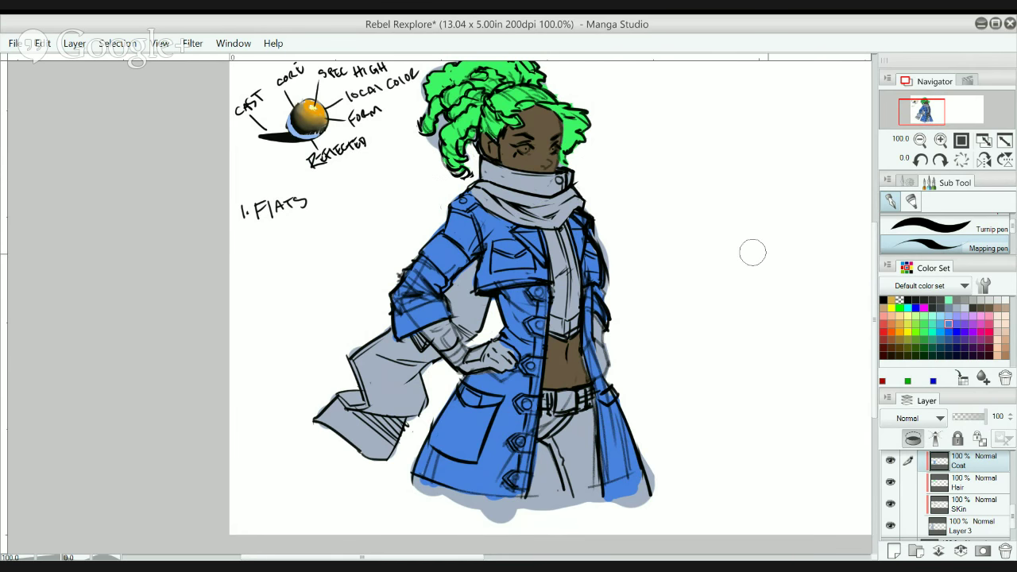
# - Switch to Manga Studio, choose a light periwinkle blue, try a stroke on the scarf, and undo it
pyautogui.click(902, 323)
pyautogui.click(906, 315)
pyautogui.click(957, 314)
pyautogui.moveTo(492, 194)
pyautogui.mouseDown()
pyautogui.moveTo(475, 187)
pyautogui.moveTo(500, 205)
pyautogui.mouseUp()
pyautogui.hotkey('ctrl', 'z')
# - Activate the Fill tool set to refer to all layers, and select the line art Layer 1 inside Folder 1
pyautogui.press('g')
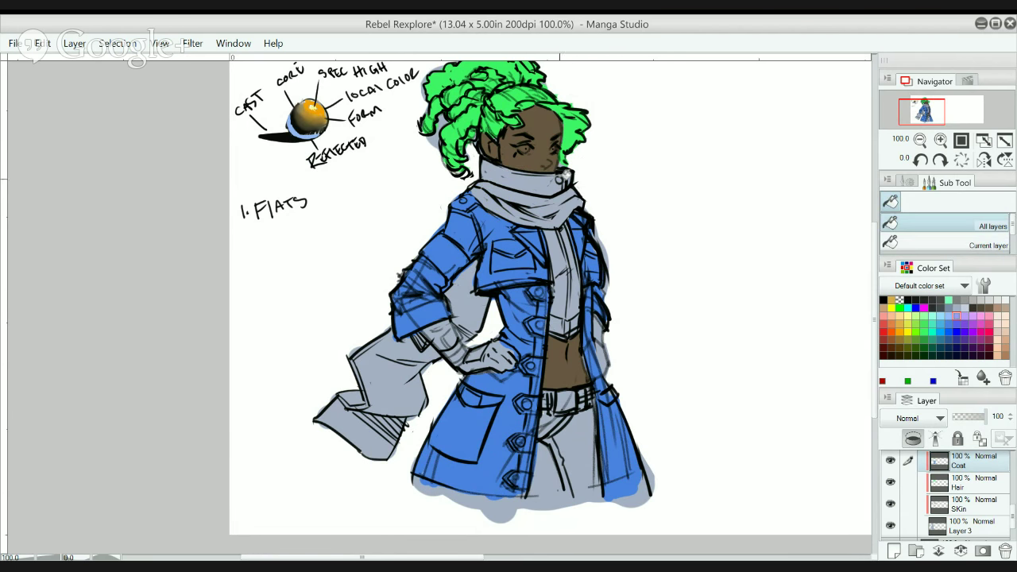
pyautogui.keyDown('ctrl'); pyautogui.click(516, 194); pyautogui.keyUp('ctrl')
pyautogui.moveTo(515, 194); pyautogui.dragTo(533, 255)
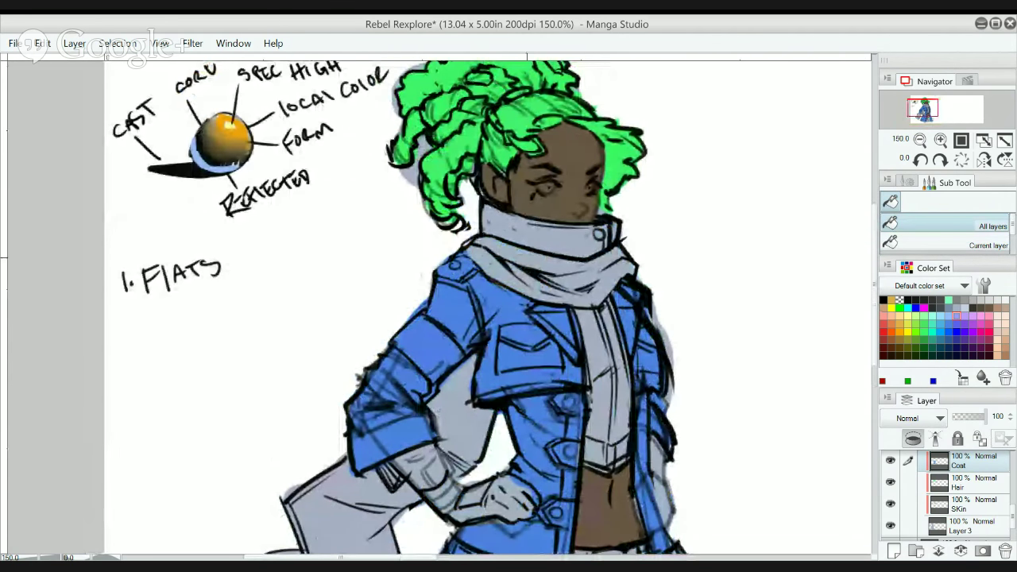
pyautogui.moveTo(1013, 514); pyautogui.dragTo(1014, 490)
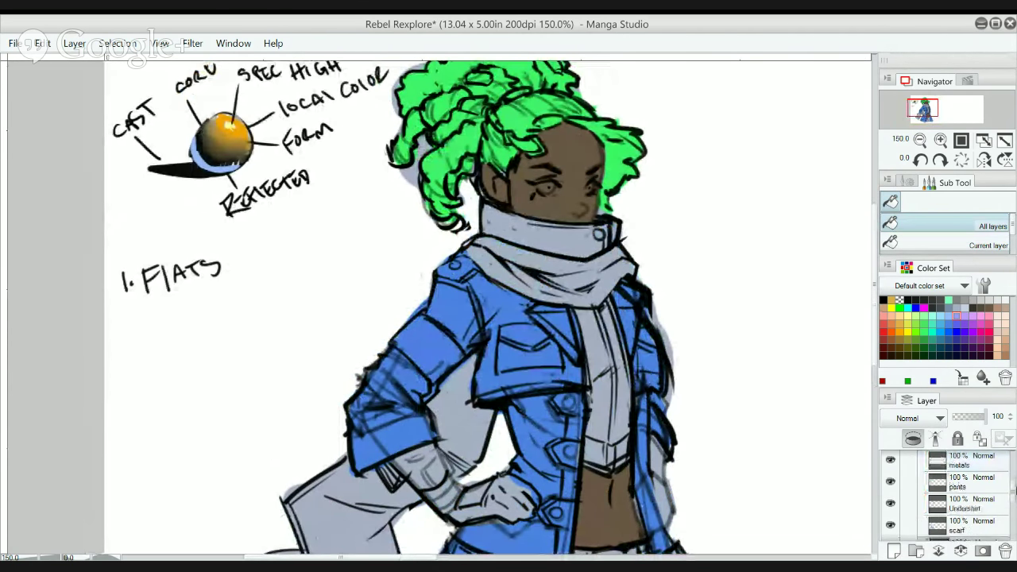
pyautogui.scroll(4, 1013, 490)
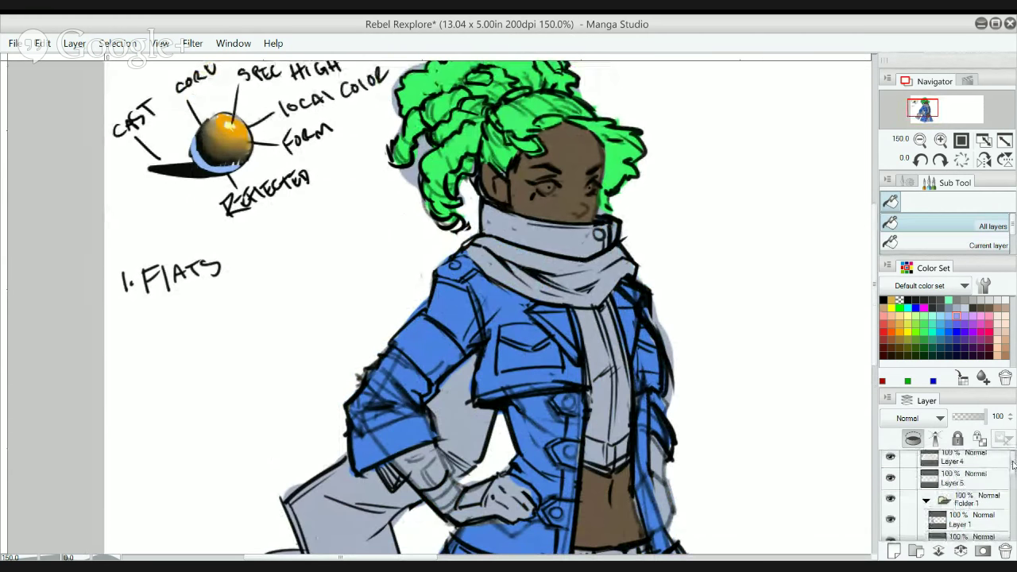
pyautogui.scroll(-1, 1013, 465)
pyautogui.click(943, 492)
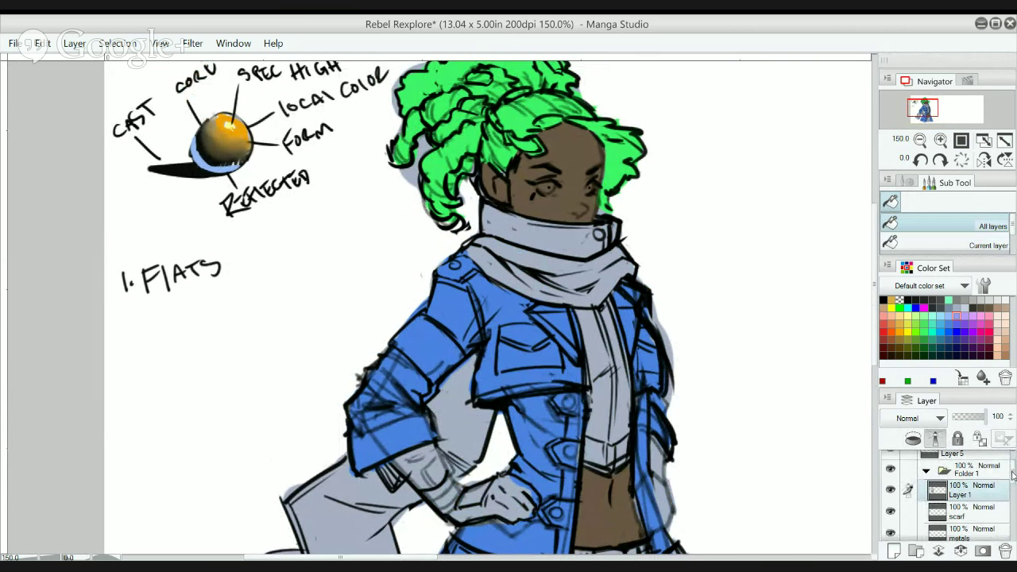
# - Select the scarf layer above Coat and clip it to the layer below
pyautogui.scroll(-5, 1013, 474)
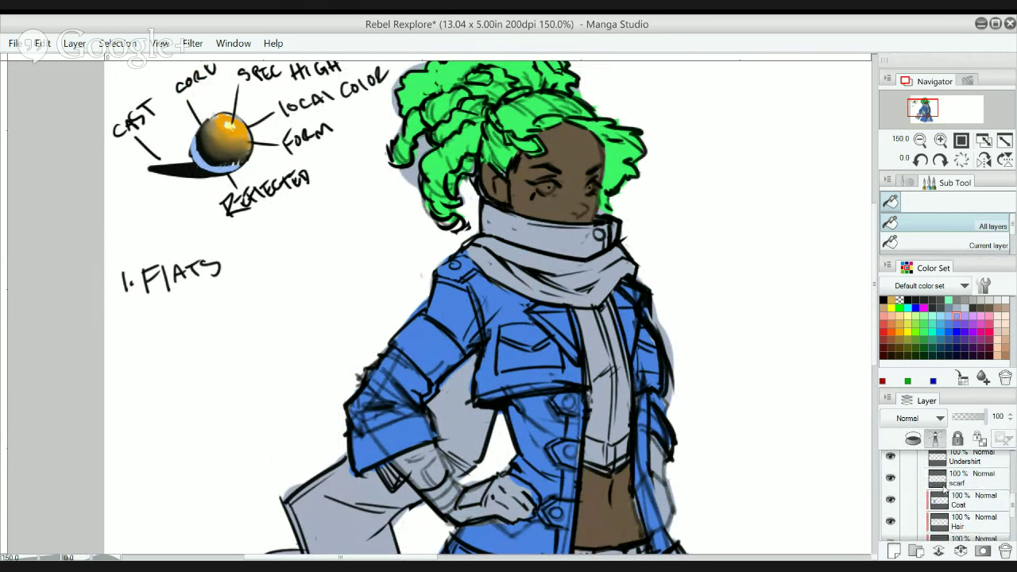
pyautogui.click(943, 484)
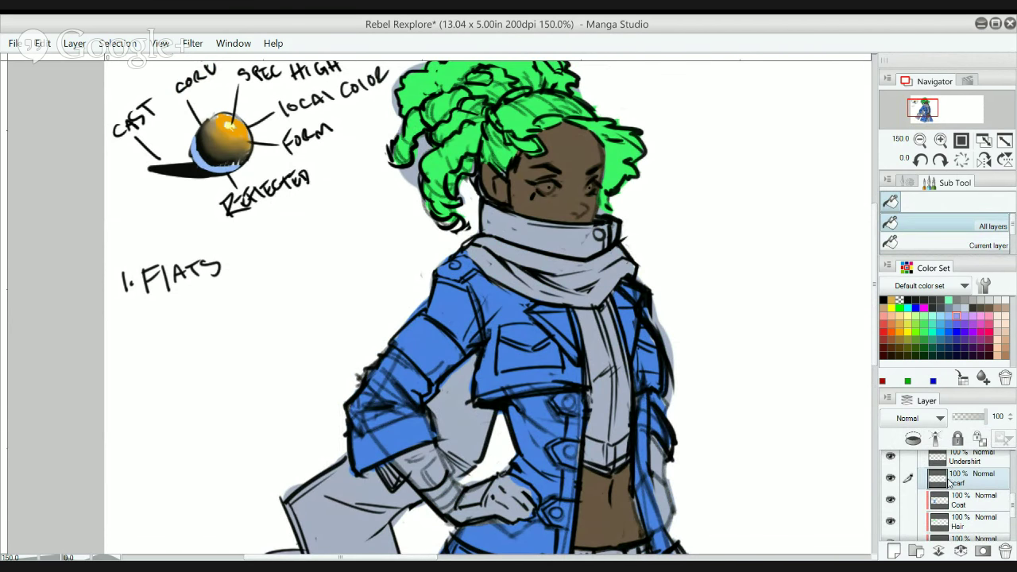
pyautogui.click(915, 441)
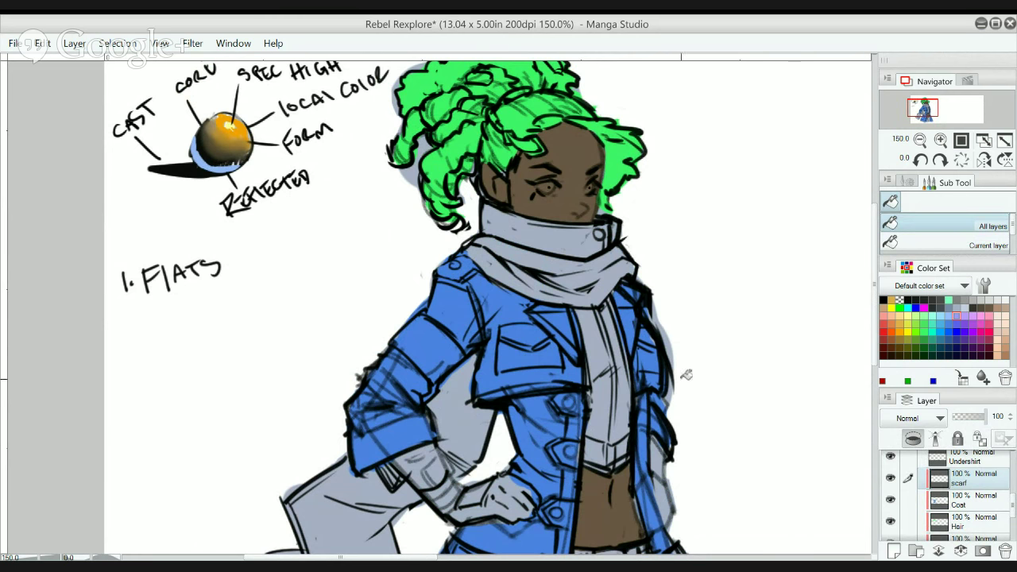
# - Fill the neck wrap and hanging tail of the scarf with light periwinkle
pyautogui.moveTo(561, 280)
pyautogui.mouseDown()
pyautogui.moveTo(576, 278)
pyautogui.moveTo(508, 274)
pyautogui.moveTo(611, 279)
pyautogui.moveTo(674, 89)
pyautogui.mouseUp()
pyautogui.click(465, 406)
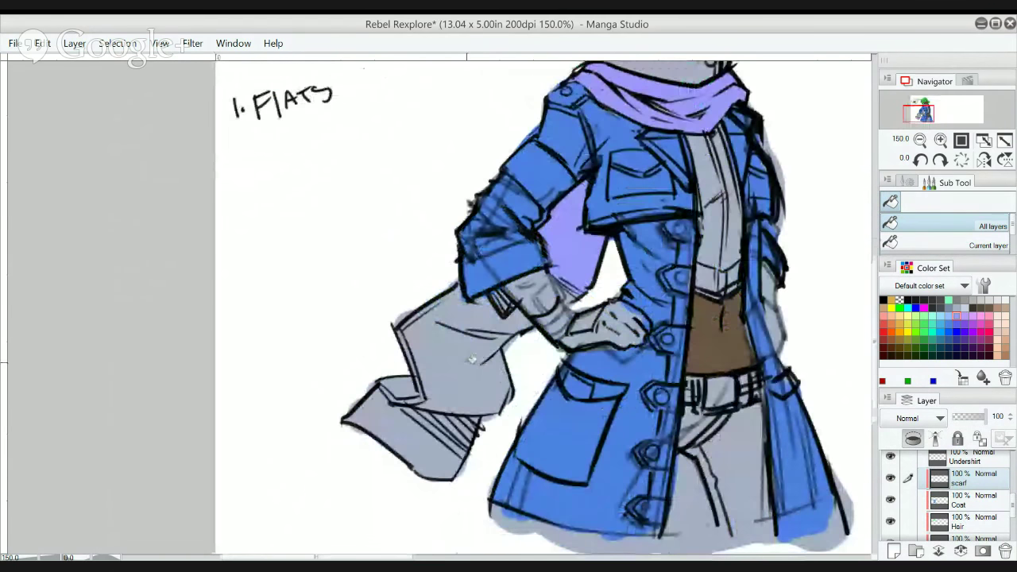
pyautogui.click(466, 360)
pyautogui.click(413, 397)
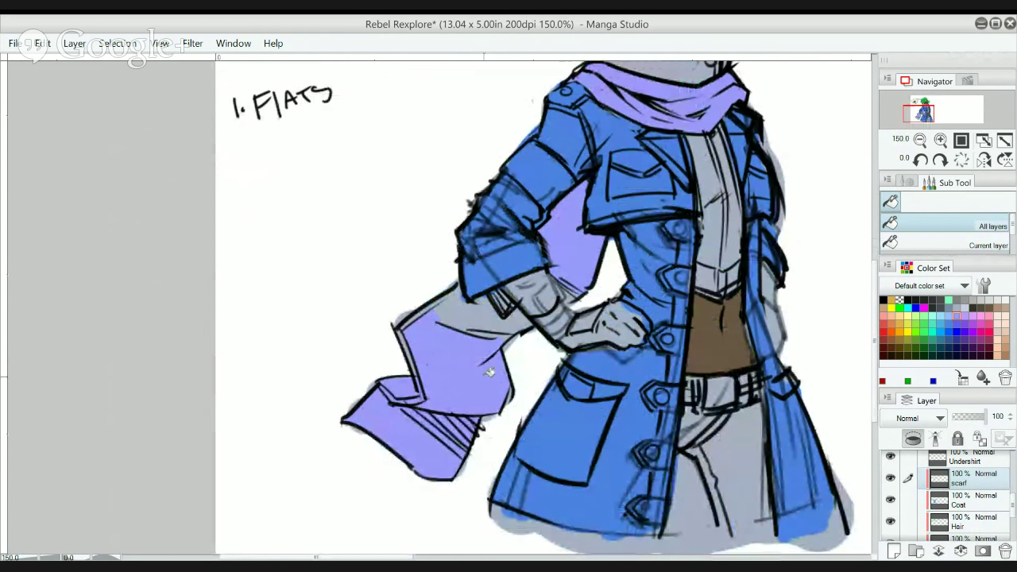
pyautogui.click(470, 324)
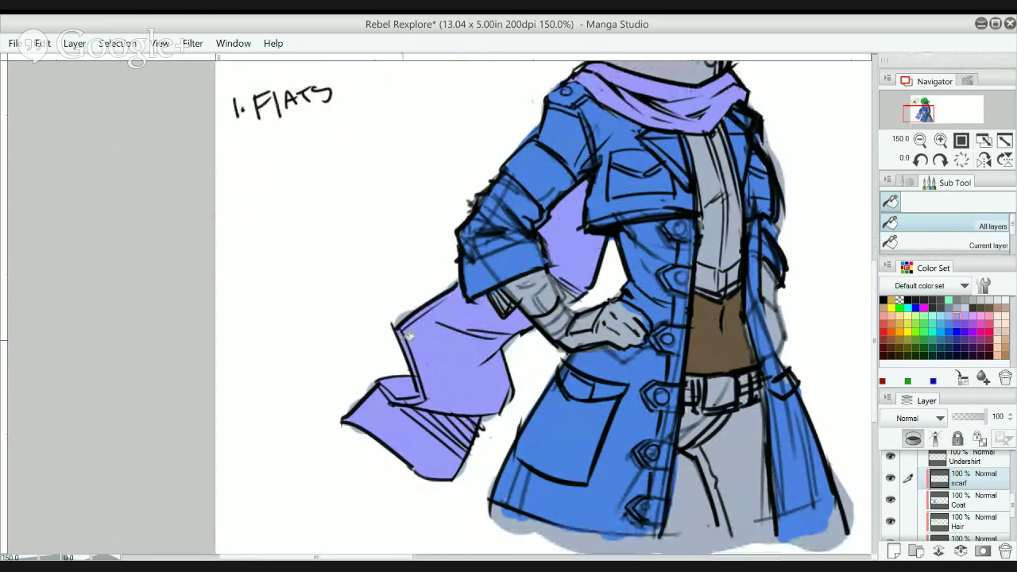
# - Hide the line art Layer 1 to inspect the flat colours alone, and show it again
pyautogui.keyDown('alt'); pyautogui.click(586, 304); pyautogui.keyUp('alt')
pyautogui.moveTo(639, 207); pyautogui.dragTo(621, 245)
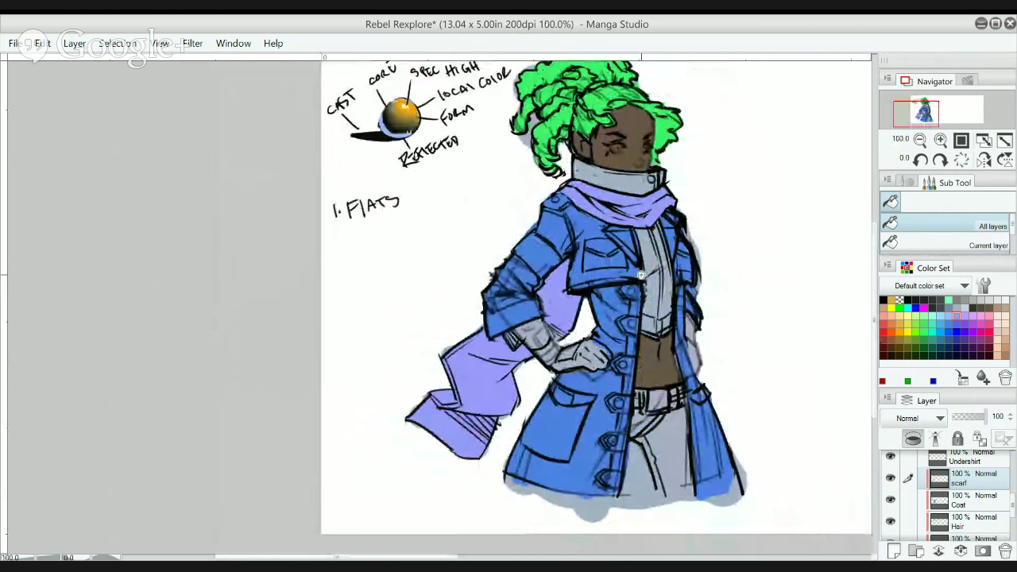
pyautogui.keyDown('ctrl'); pyautogui.click(622, 245); pyautogui.keyUp('ctrl')
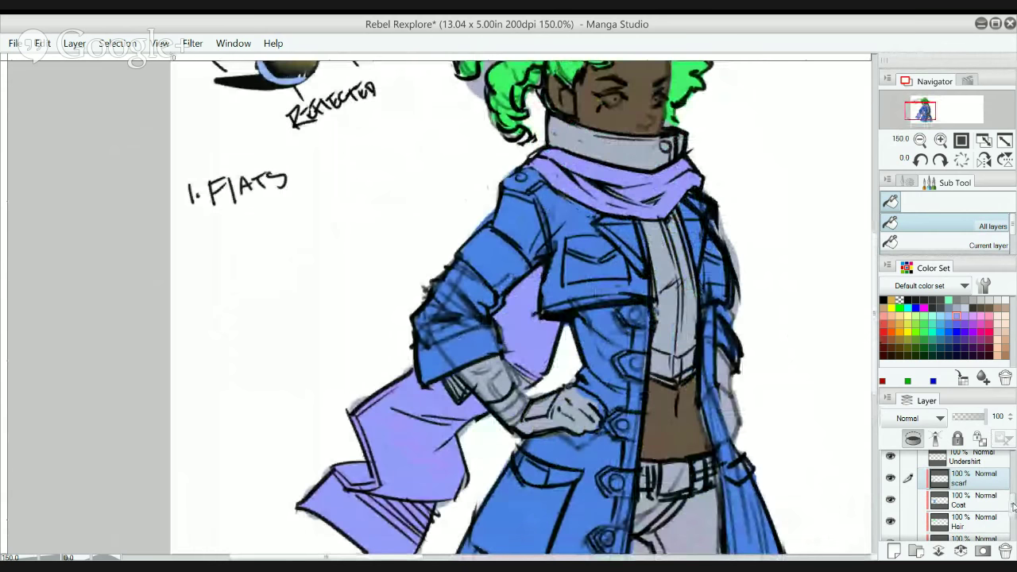
pyautogui.moveTo(1012, 507); pyautogui.dragTo(1011, 467)
pyautogui.click(891, 505)
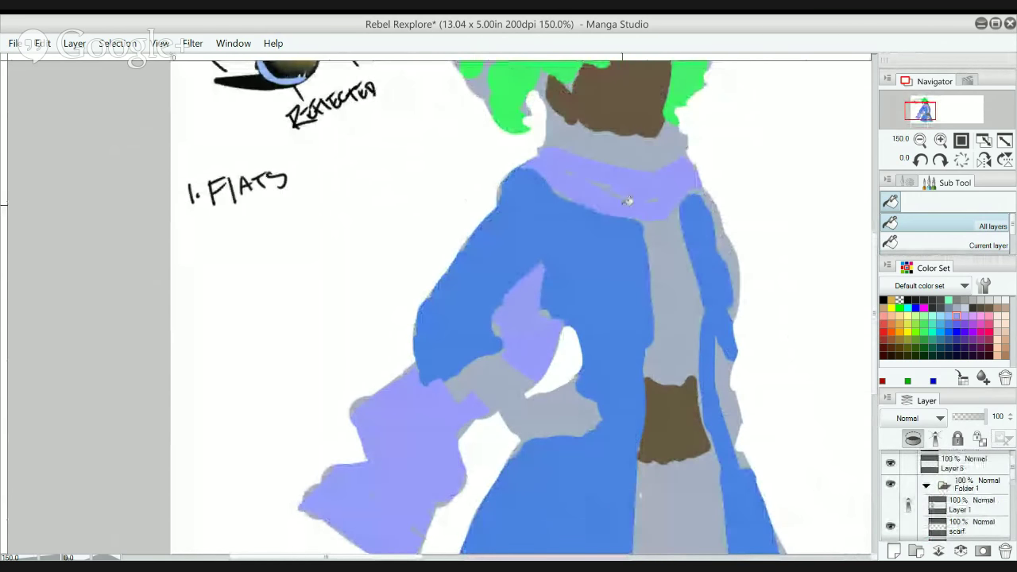
pyautogui.click(890, 505)
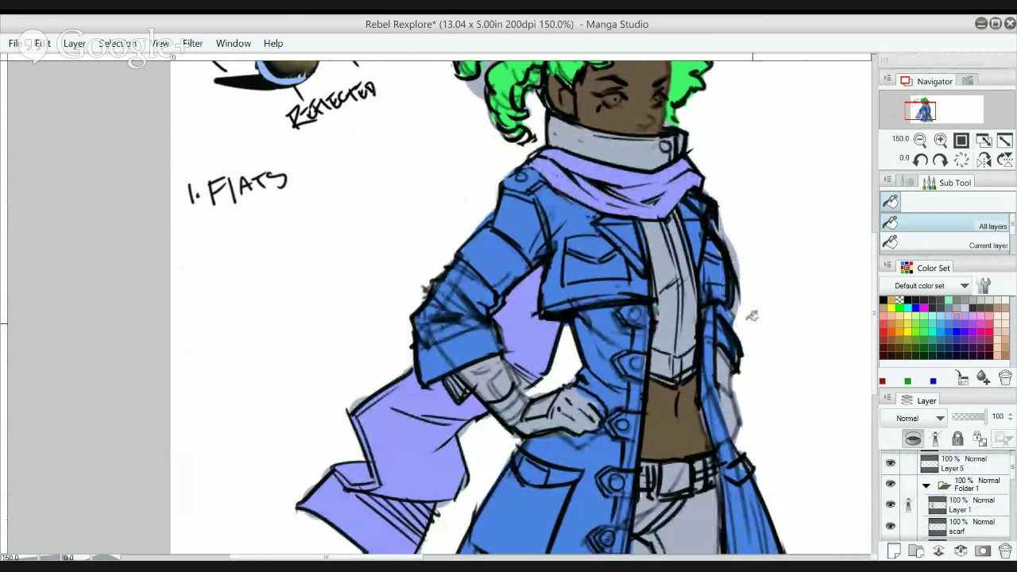
# - Select the Coat layer and paint the missed inner edge of the bent arm's sleeve cuff blue with the G-pen
pyautogui.press('p')
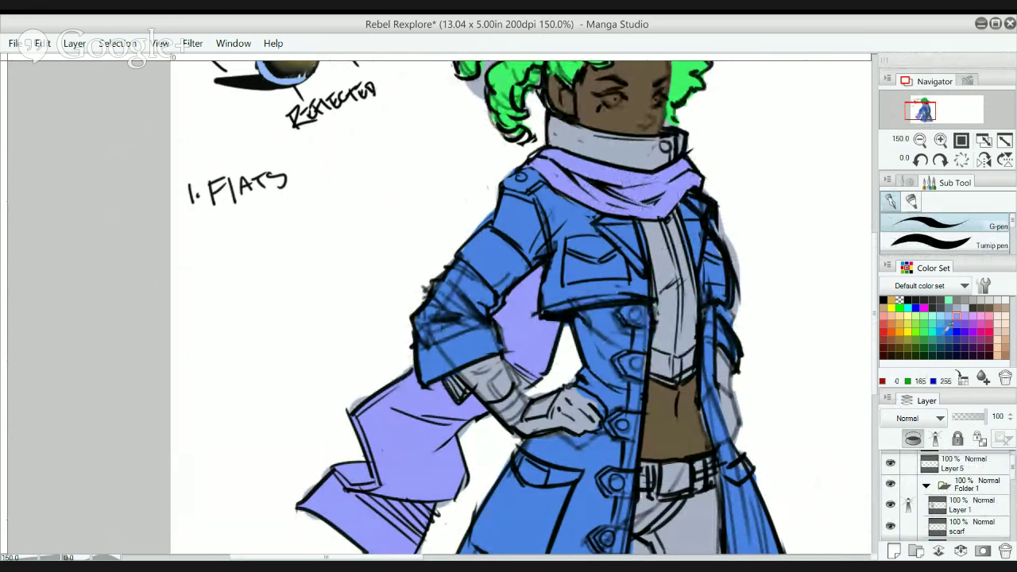
pyautogui.moveTo(777, 383); pyautogui.dragTo(721, 322)
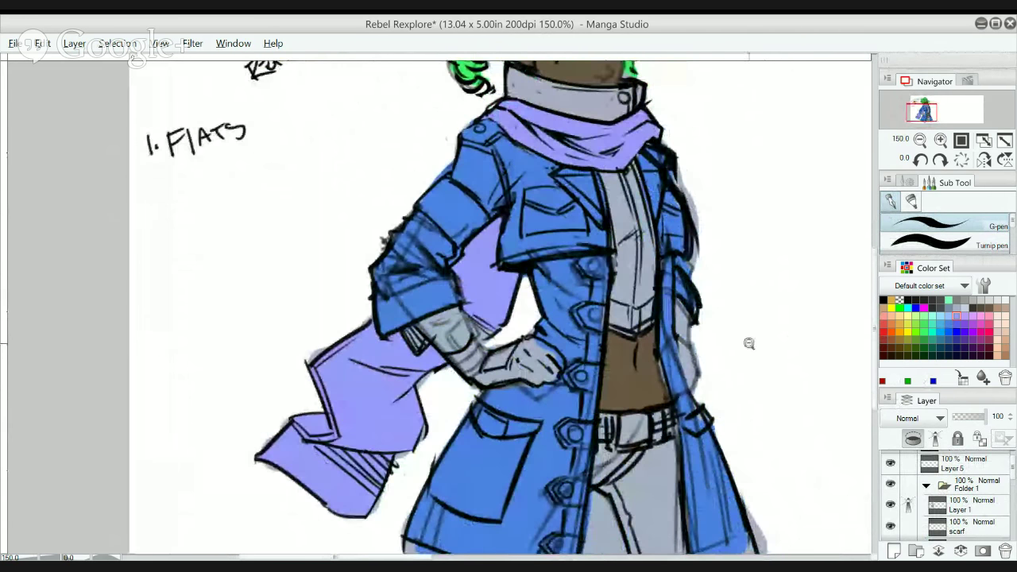
pyautogui.scroll(-1, 719, 304)
pyautogui.moveTo(1012, 479); pyautogui.dragTo(1013, 521)
pyautogui.click(969, 477)
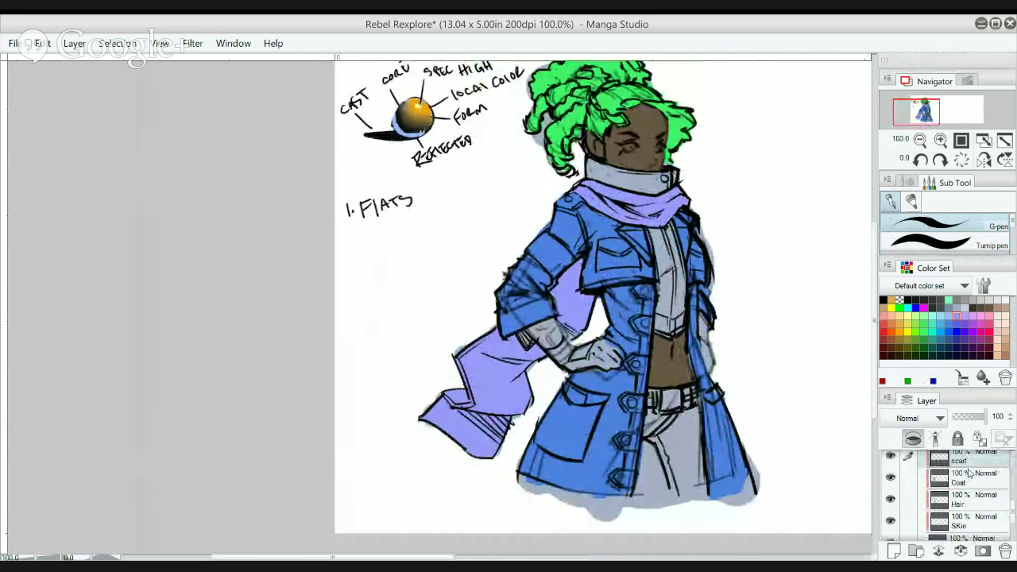
pyautogui.scroll(1, 583, 321)
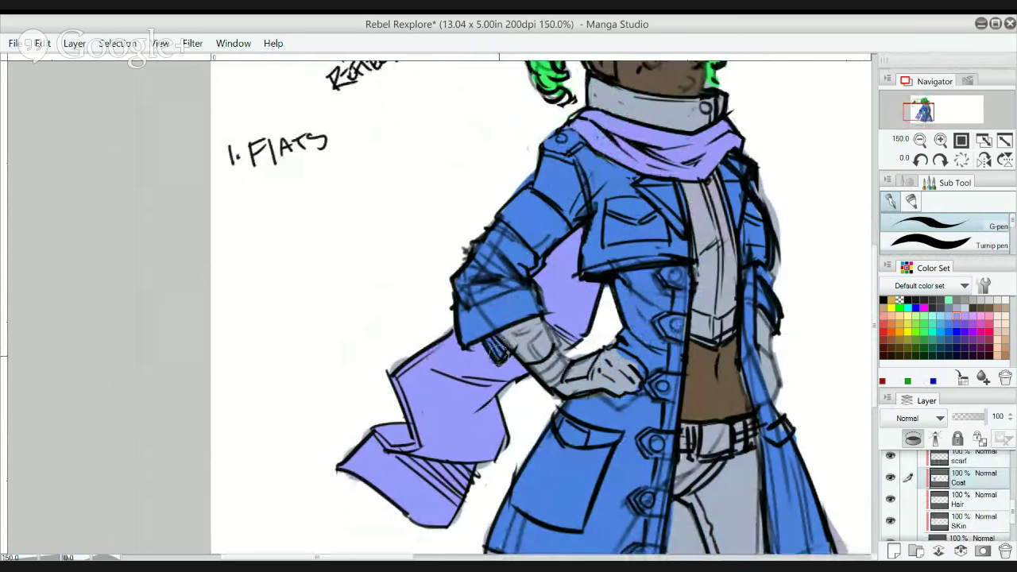
pyautogui.scroll(-2, 502, 353)
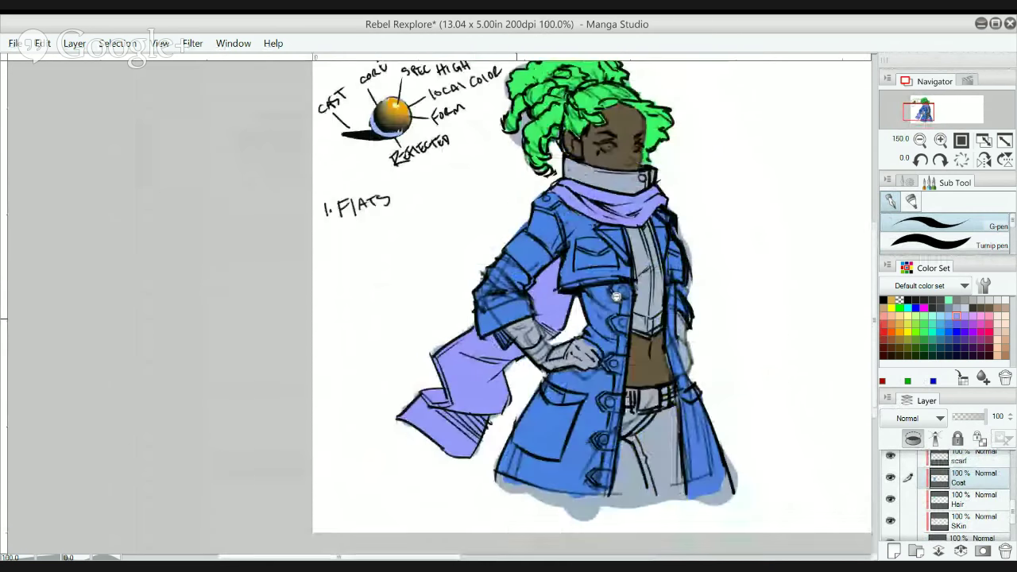
# - Choose a pale aqua, select the Undershirt layer, and clip it to the layer below
pyautogui.click(611, 290)
pyautogui.moveTo(618, 299); pyautogui.dragTo(611, 307)
pyautogui.scroll(1, 607, 274)
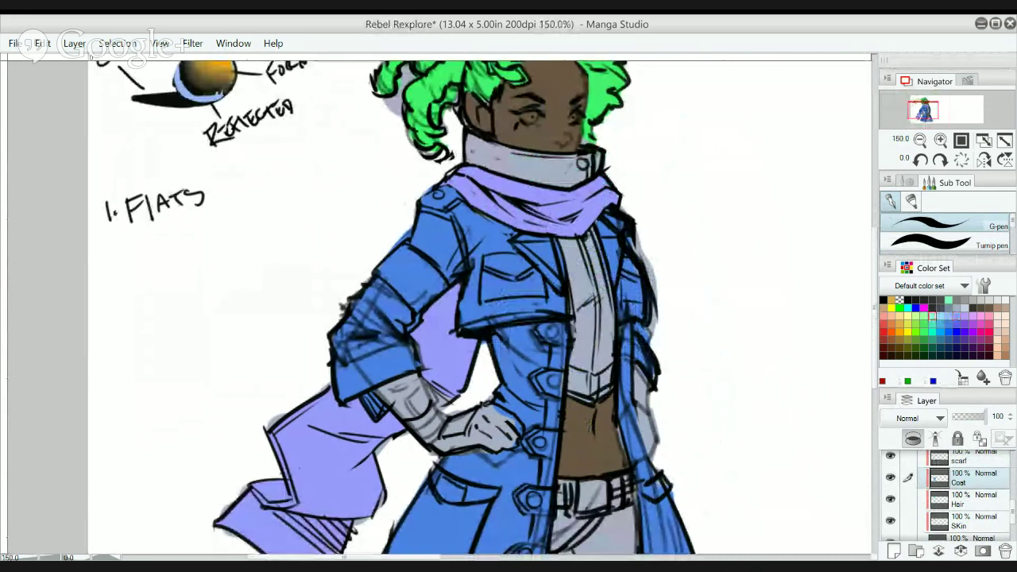
pyautogui.scroll(2, 1013, 507)
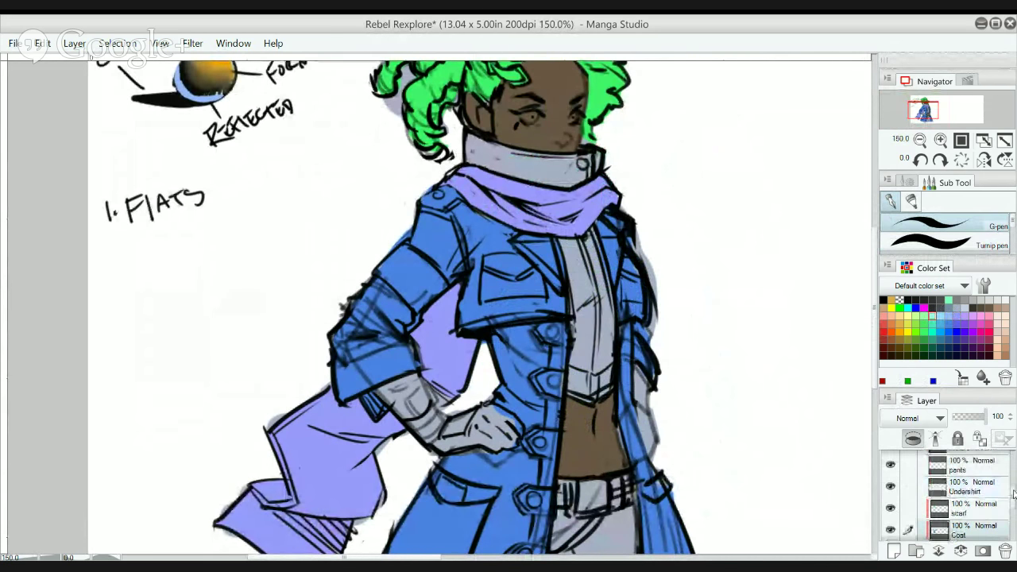
pyautogui.click(909, 483)
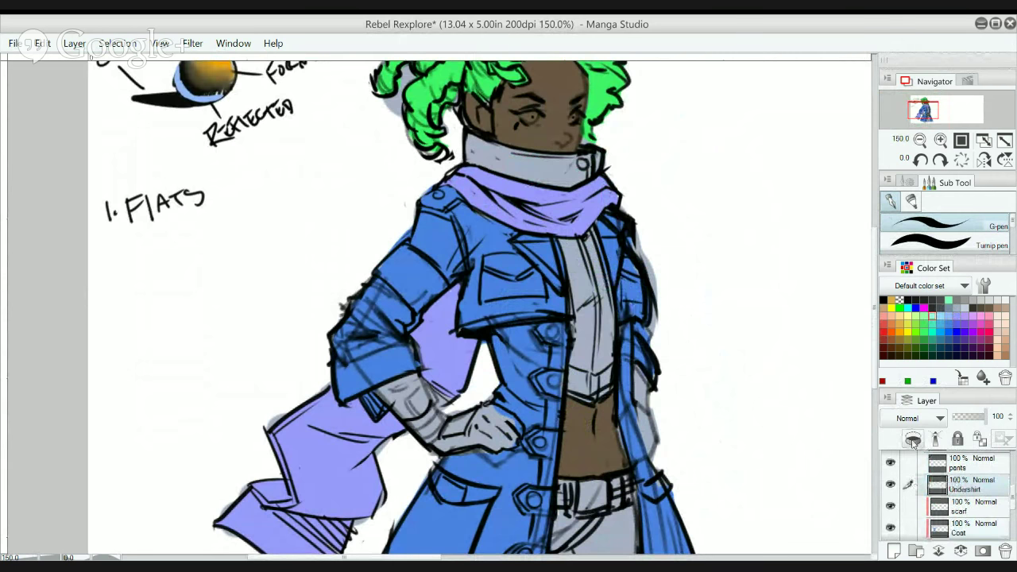
pyautogui.click(912, 442)
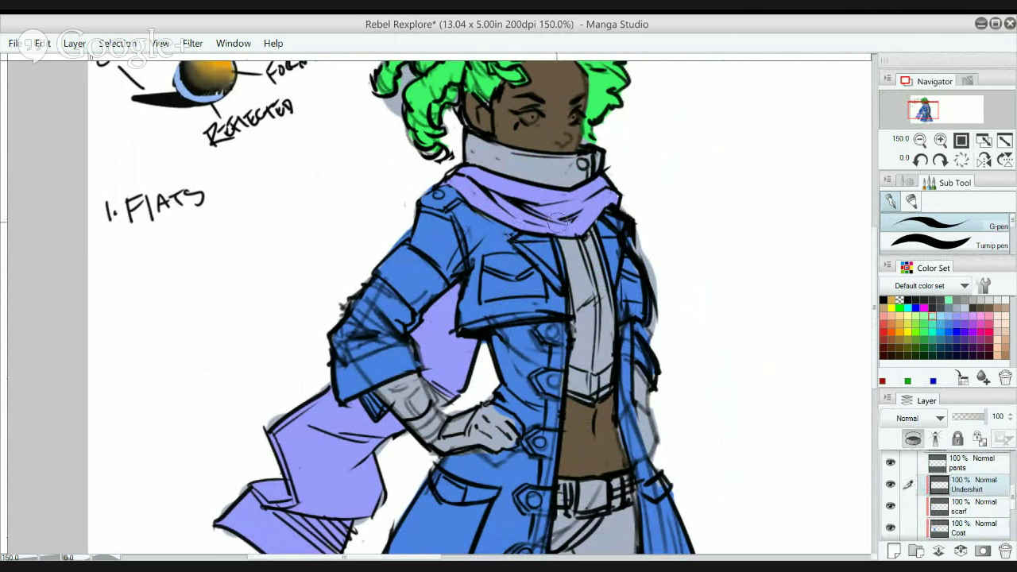
# - Fill the undershirt's front panel and high collar with pale aqua
pyautogui.press('g')
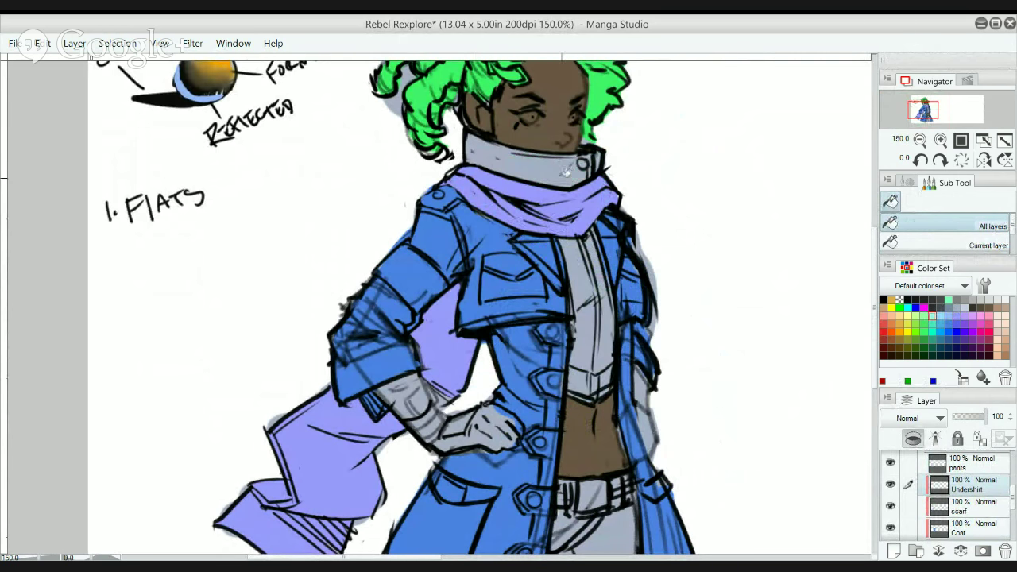
pyautogui.click(566, 170)
pyautogui.click(589, 332)
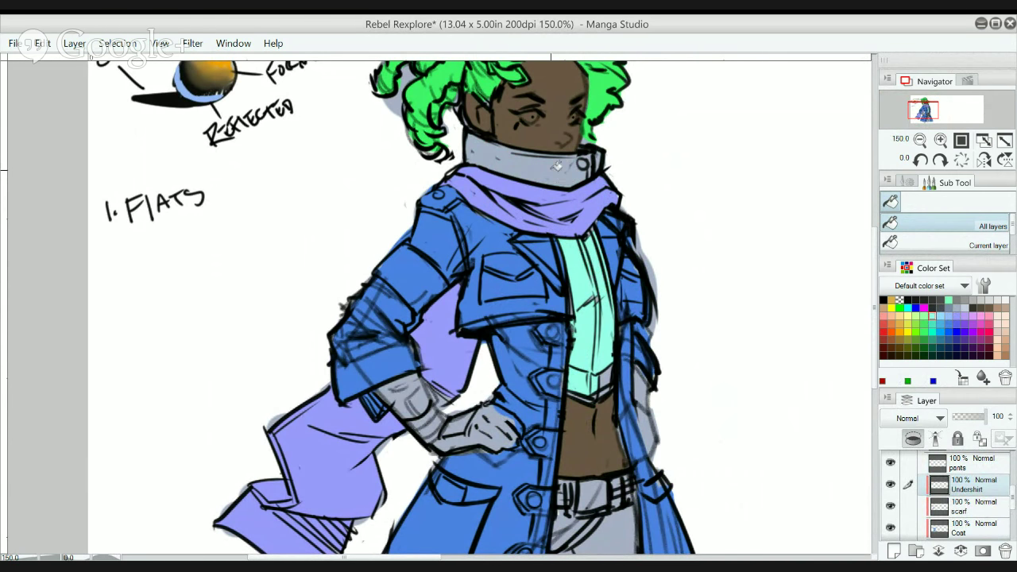
pyautogui.click(557, 165)
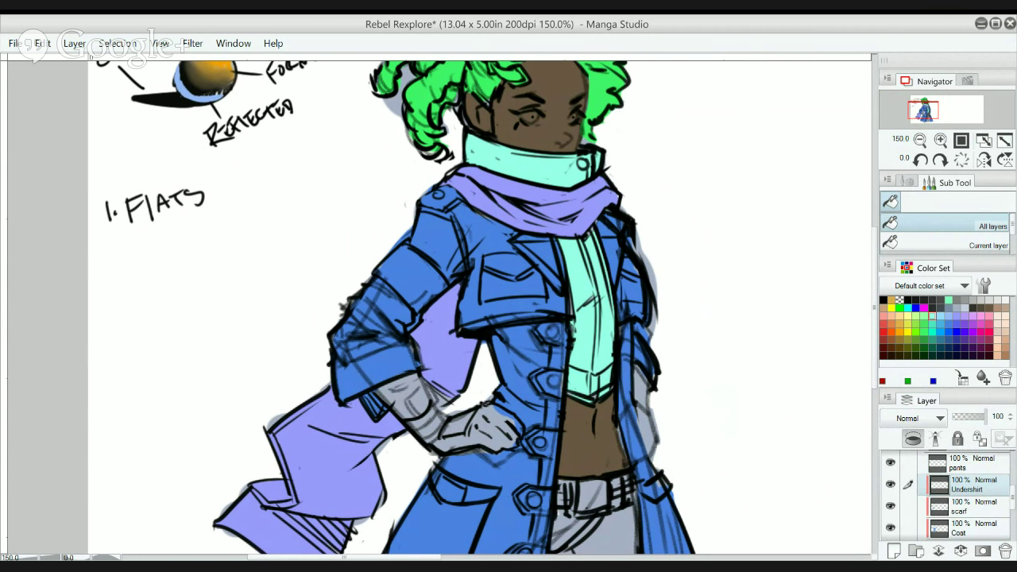
pyautogui.moveTo(1012, 498); pyautogui.dragTo(1009, 469)
pyautogui.click(920, 473)
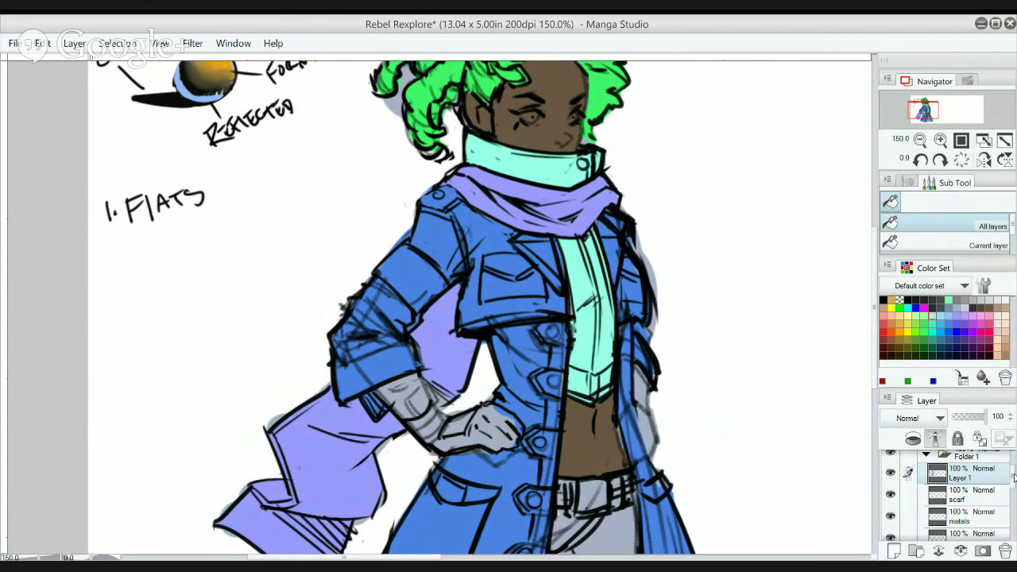
pyautogui.scroll(-4, 1013, 475)
pyautogui.click(958, 475)
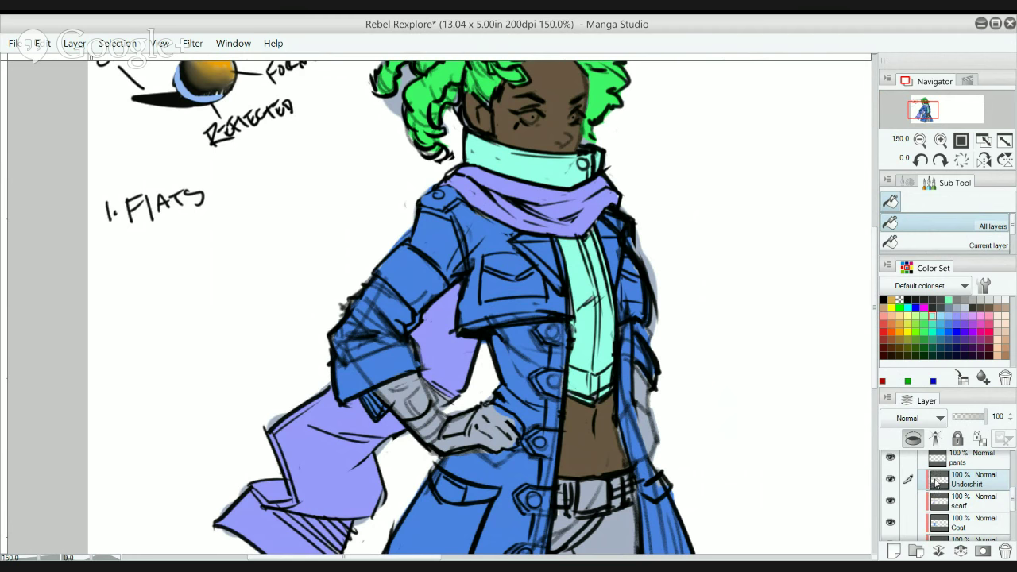
pyautogui.press('p')
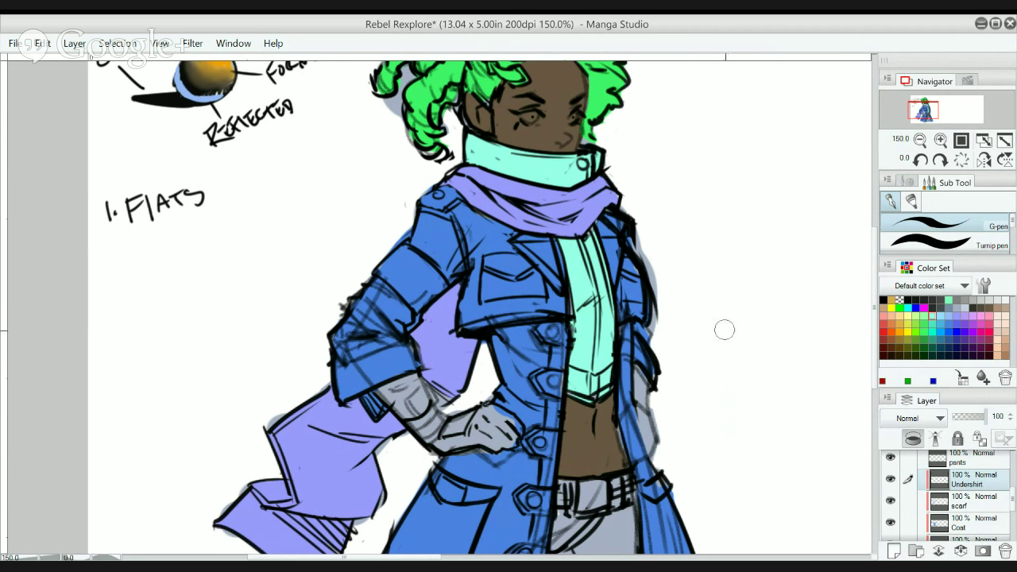
pyautogui.keyDown('alt'); pyautogui.click(670, 302); pyautogui.keyUp('alt')
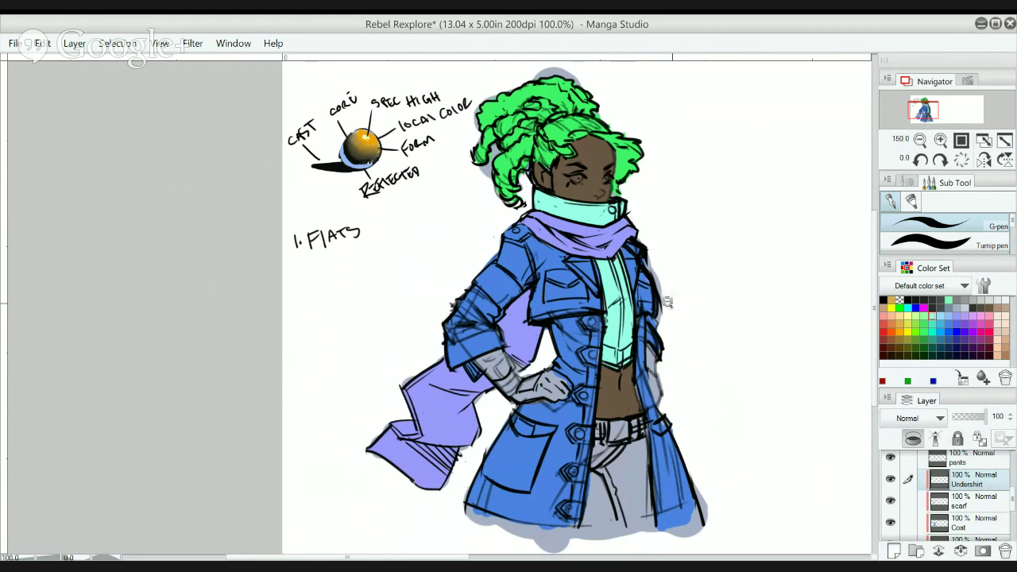
pyautogui.keyDown('alt'); pyautogui.click(669, 302); pyautogui.keyUp('alt')
pyautogui.keyDown('ctrl'); pyautogui.click(651, 312); pyautogui.keyUp('ctrl')
pyautogui.keyDown('ctrl'); pyautogui.click(651, 312); pyautogui.keyUp('ctrl')
pyautogui.moveTo(649, 295); pyautogui.dragTo(722, 352)
# - Select the pants layer above Undershirt in Folder 1
pyautogui.scroll(5, 1010, 492)
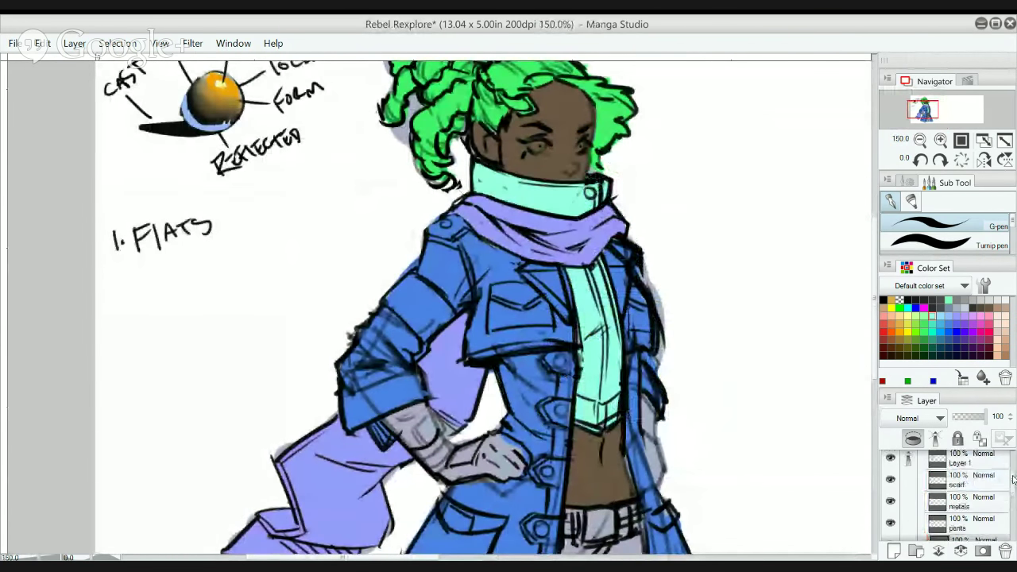
pyautogui.scroll(2, 1010, 476)
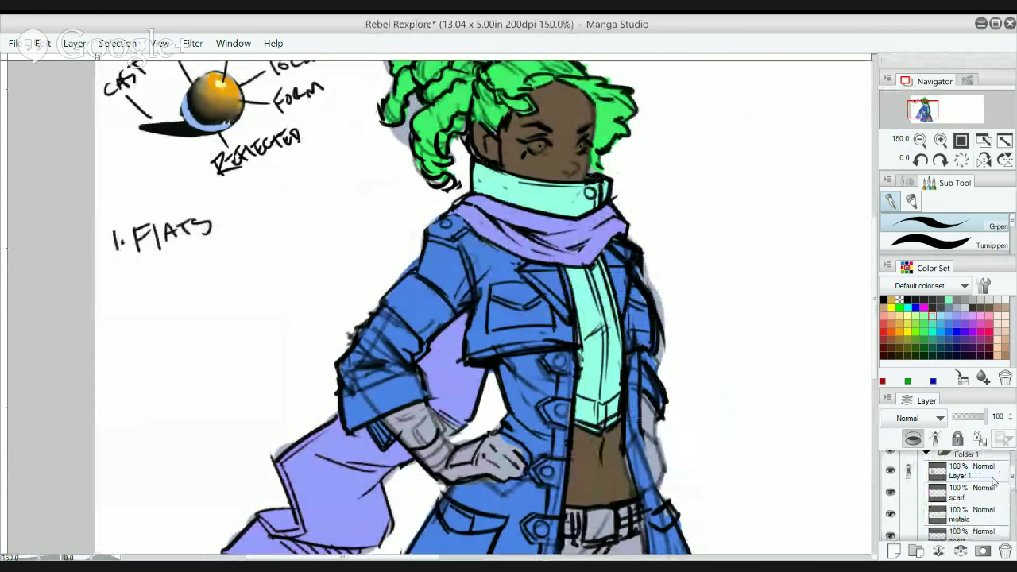
pyautogui.scroll(-2, 1011, 483)
pyautogui.scroll(2, 1012, 480)
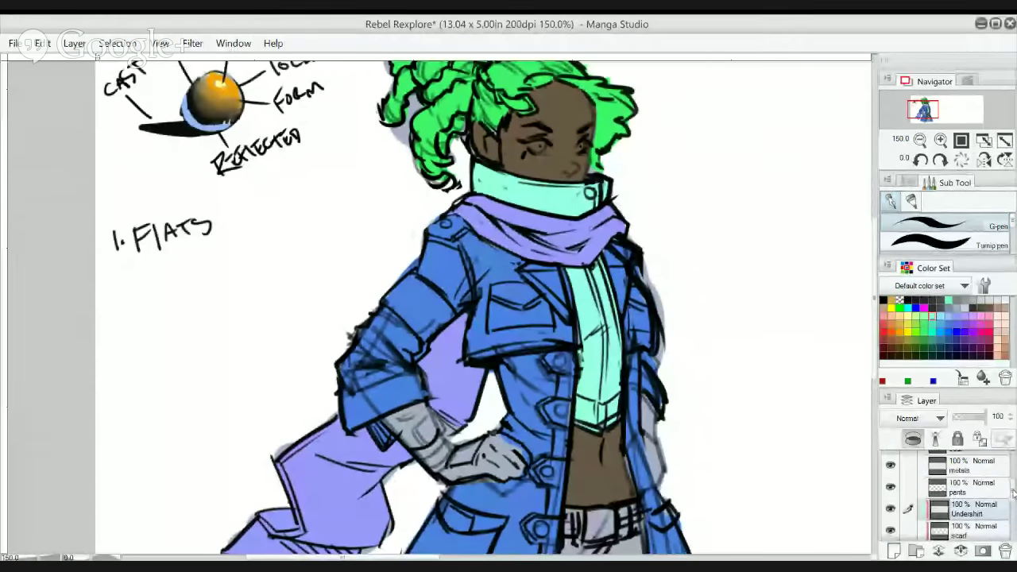
pyautogui.scroll(-3, 1010, 477)
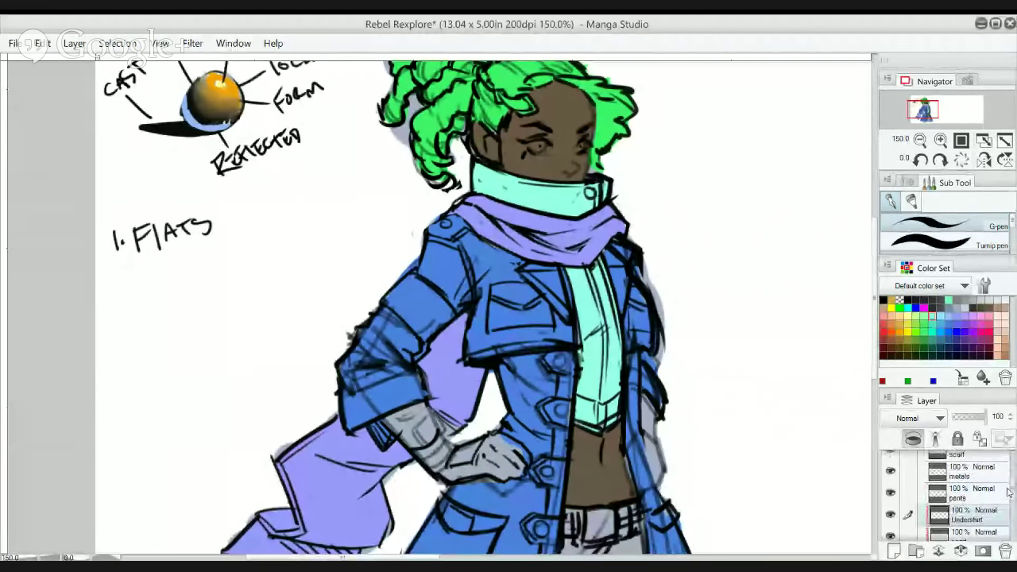
pyautogui.click(988, 502)
pyautogui.click(1012, 486)
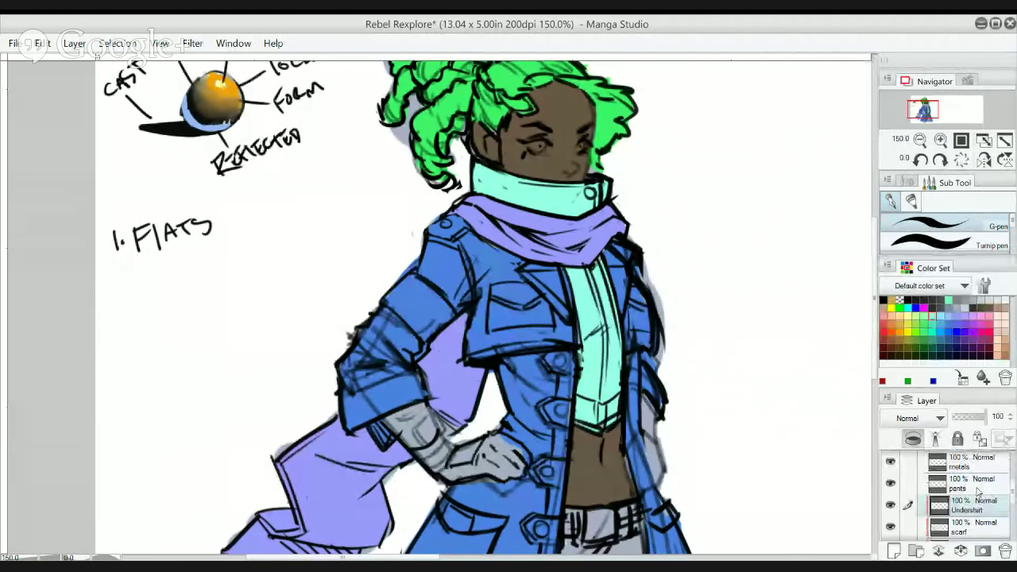
pyautogui.scroll(-1, 1012, 486)
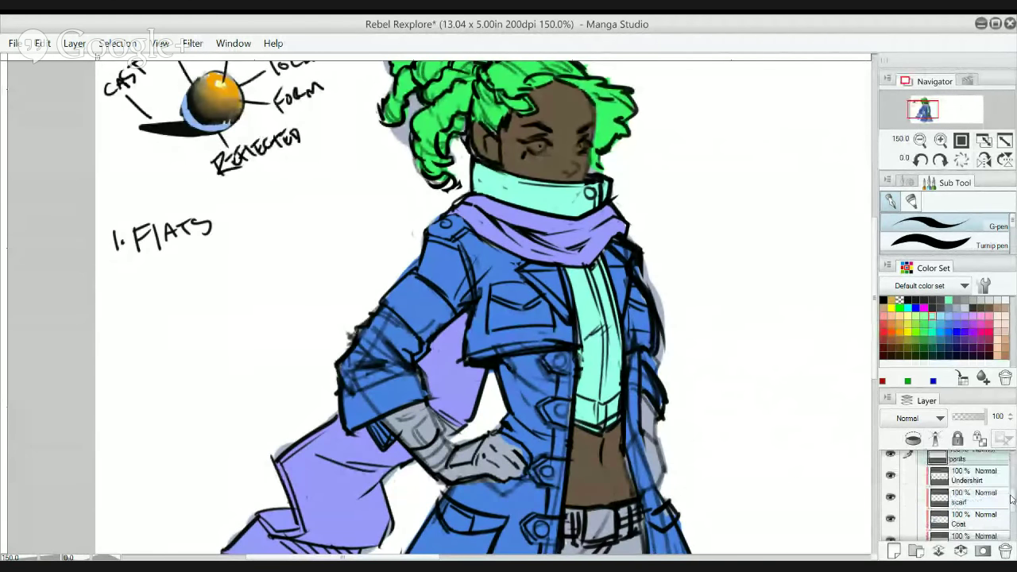
# - Choose a medium light blue, activate the Fill tool, and clip the pants layer to the layer below
pyautogui.moveTo(676, 395)
pyautogui.mouseDown()
pyautogui.moveTo(678, 284)
pyautogui.moveTo(661, 157)
pyautogui.mouseUp()
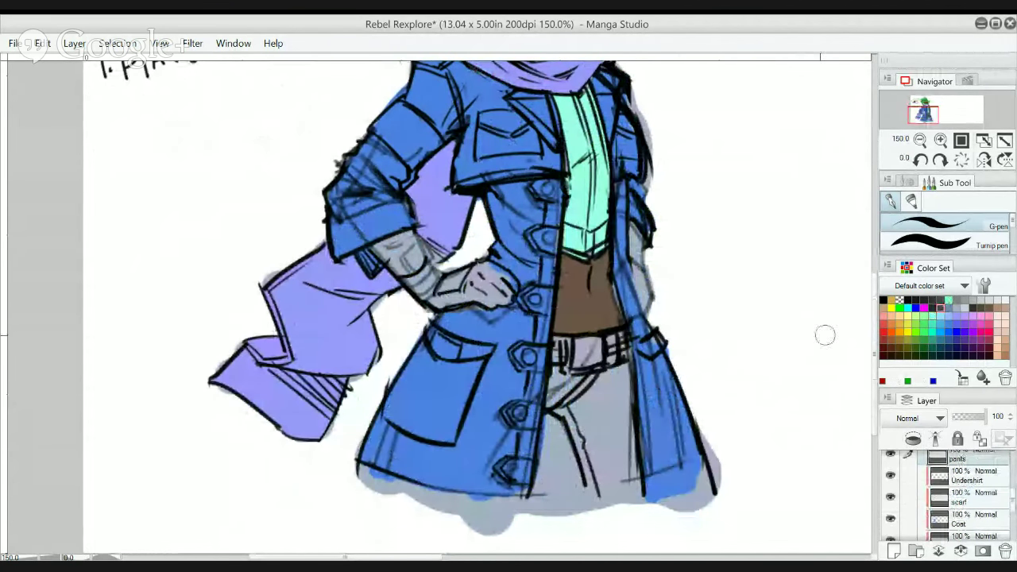
pyautogui.click(947, 325)
pyautogui.press('g')
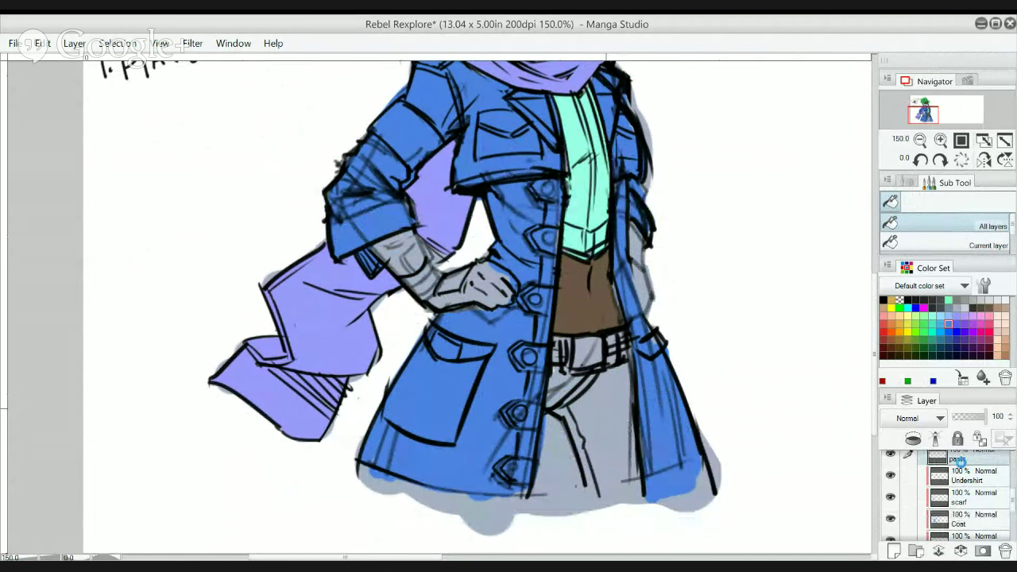
pyautogui.hotkey('ctrl', 'z')
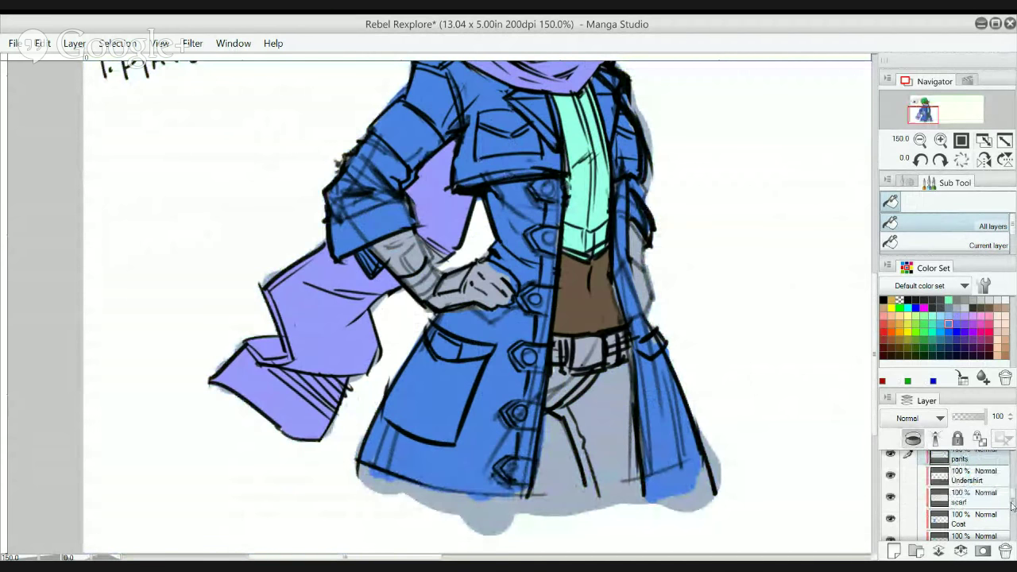
pyautogui.scroll(3, 1007, 494)
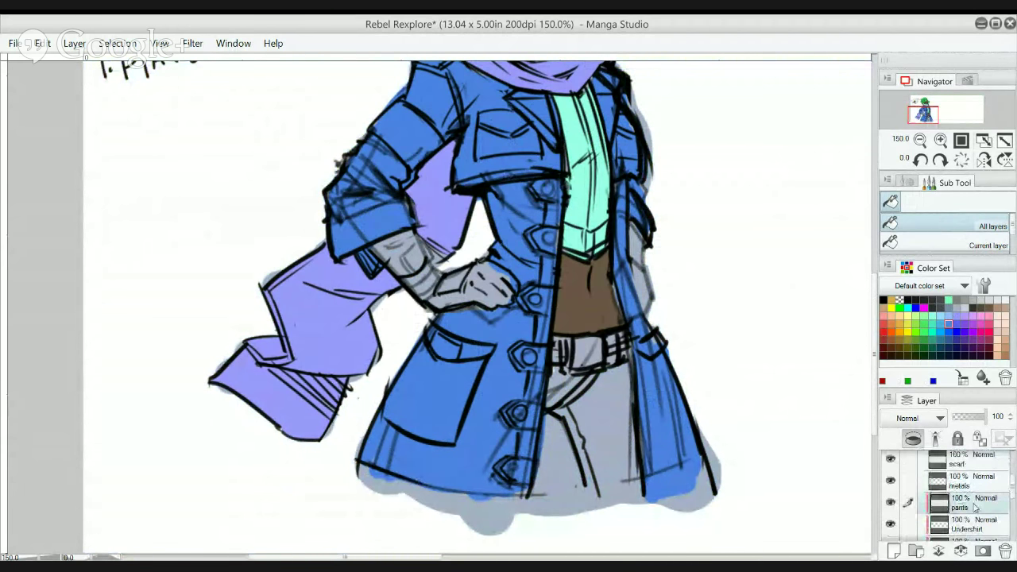
pyautogui.moveTo(598, 387); pyautogui.dragTo(582, 349)
pyautogui.scroll(2, 581, 349)
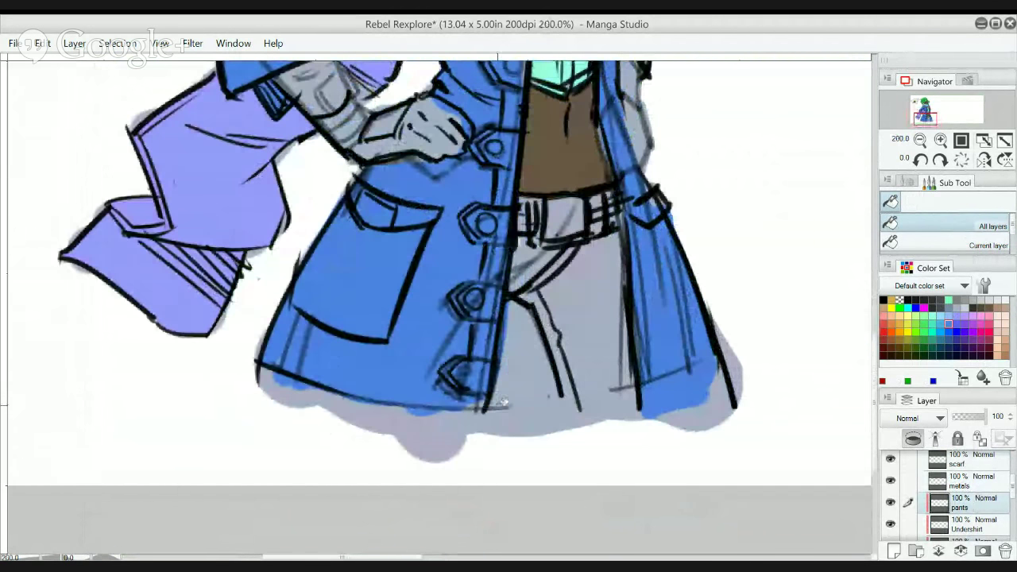
pyautogui.press('p')
pyautogui.moveTo(564, 399); pyautogui.dragTo(623, 387)
pyautogui.hotkey('ctrl', 'z')
pyautogui.moveTo(562, 397); pyautogui.dragTo(623, 388)
pyautogui.hotkey('ctrl', 'z')
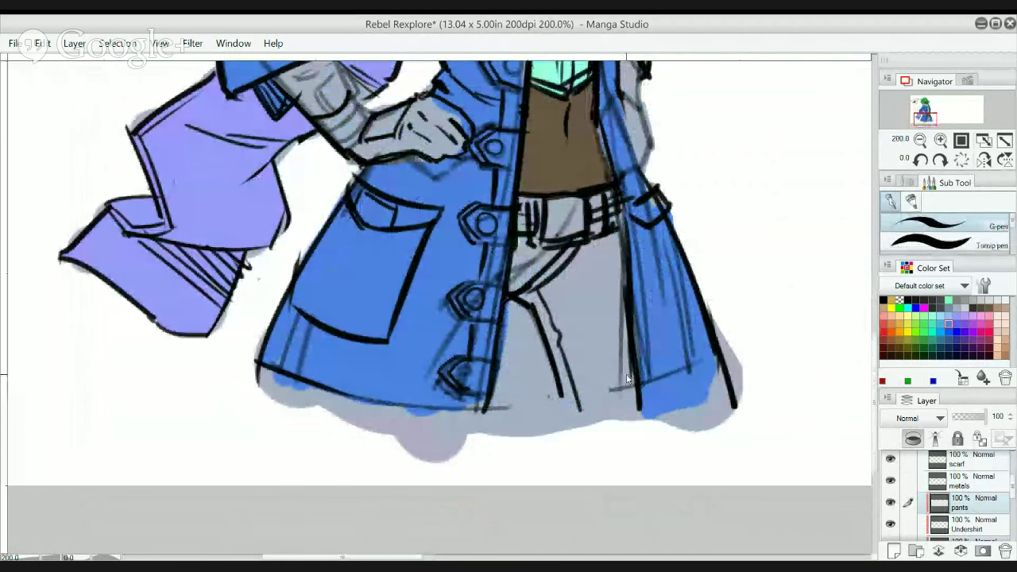
# - Choose a dark purple and draw a G-pen boundary stroke across the bottom of the front pant leg
pyautogui.click(956, 324)
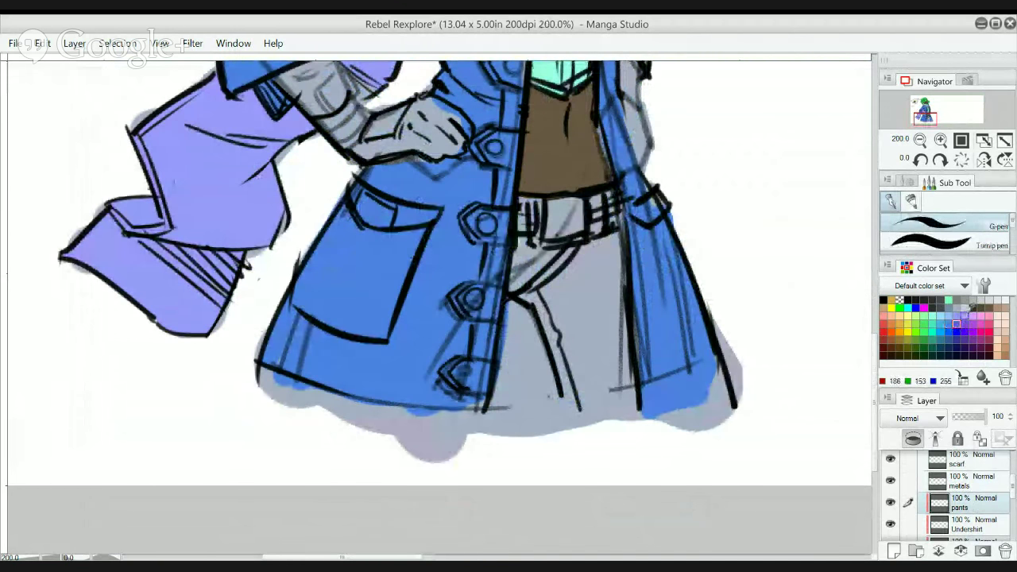
pyautogui.click(964, 340)
pyautogui.moveTo(568, 397); pyautogui.dragTo(621, 381)
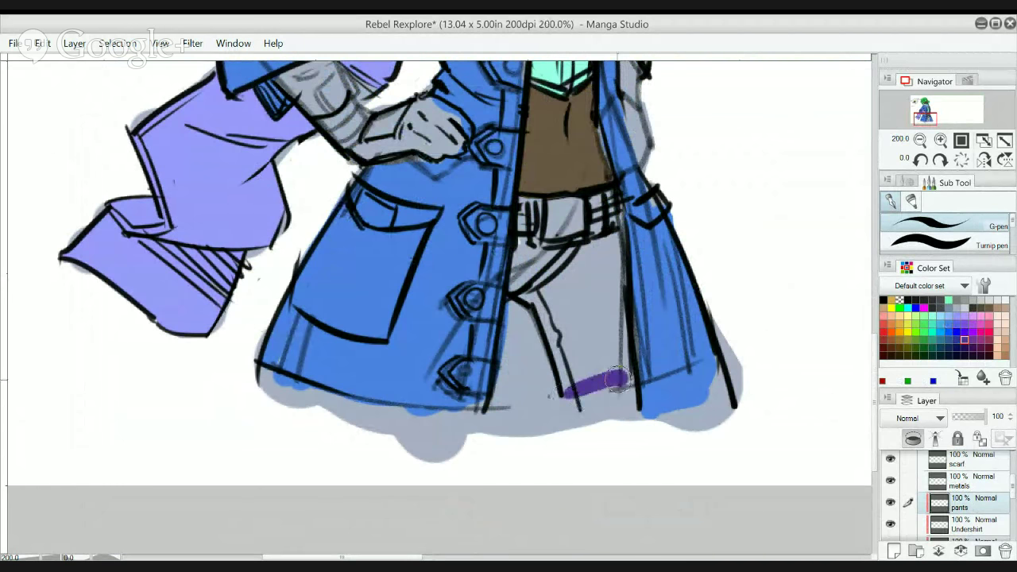
pyautogui.hotkey('ctrl', 'z')
pyautogui.moveTo(564, 395); pyautogui.dragTo(634, 383)
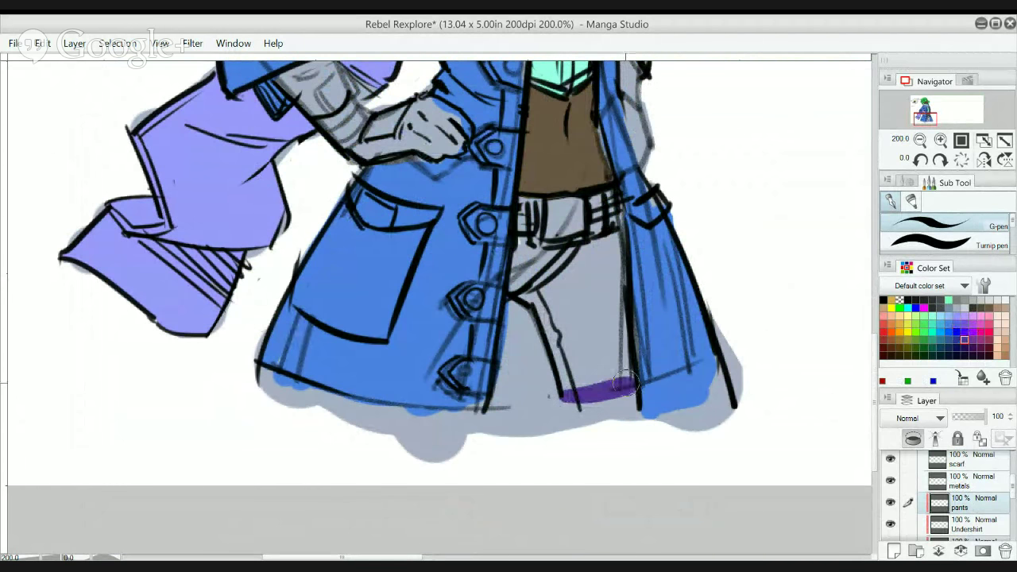
# - Try to outline the pants along the coat's inner edge and around the crotch in dark purple
pyautogui.moveTo(492, 400)
pyautogui.mouseDown()
pyautogui.moveTo(503, 304)
pyautogui.moveTo(511, 310)
pyautogui.moveTo(492, 407)
pyautogui.mouseUp()
pyautogui.hotkey('ctrl', 'z')
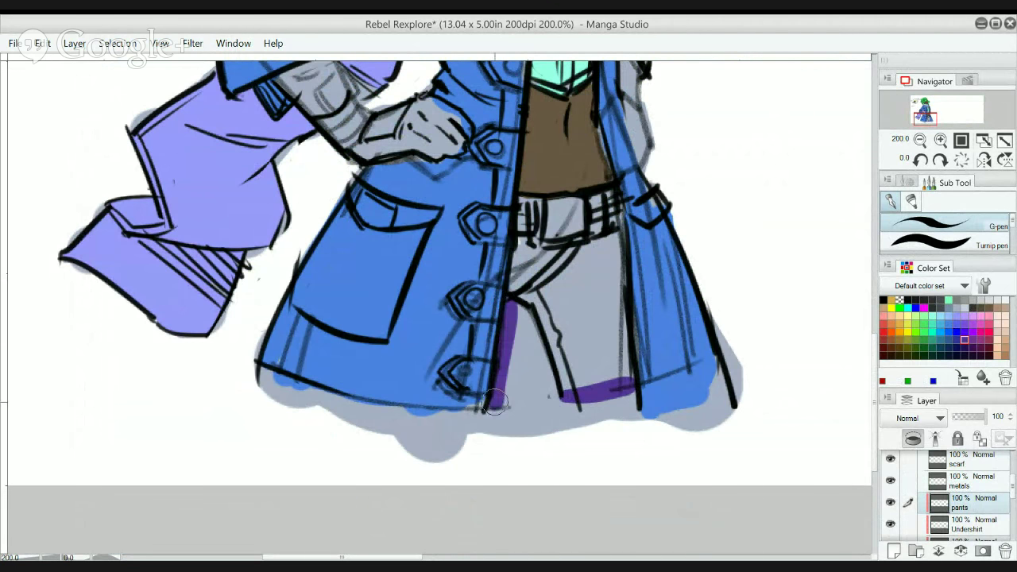
pyautogui.moveTo(513, 297); pyautogui.dragTo(538, 271)
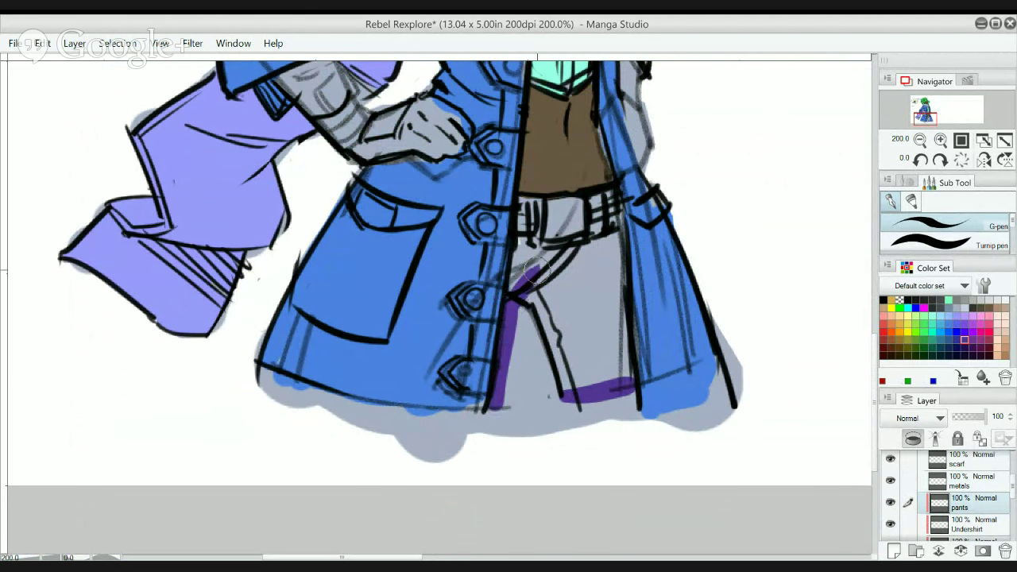
pyautogui.moveTo(516, 312); pyautogui.dragTo(510, 301)
pyautogui.keyDown('alt'); pyautogui.click(555, 235); pyautogui.keyUp('alt')
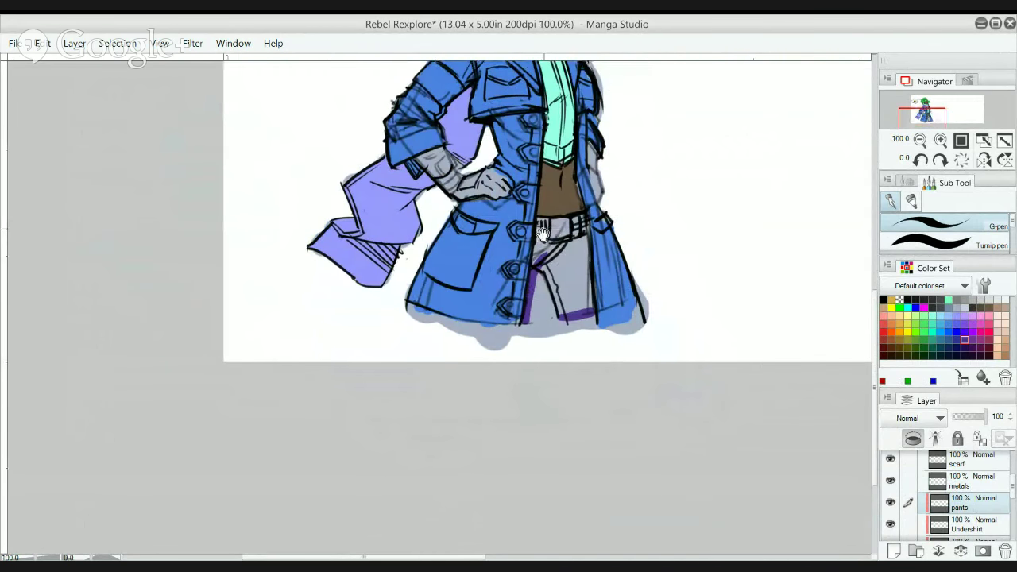
pyautogui.moveTo(540, 270); pyautogui.dragTo(520, 334)
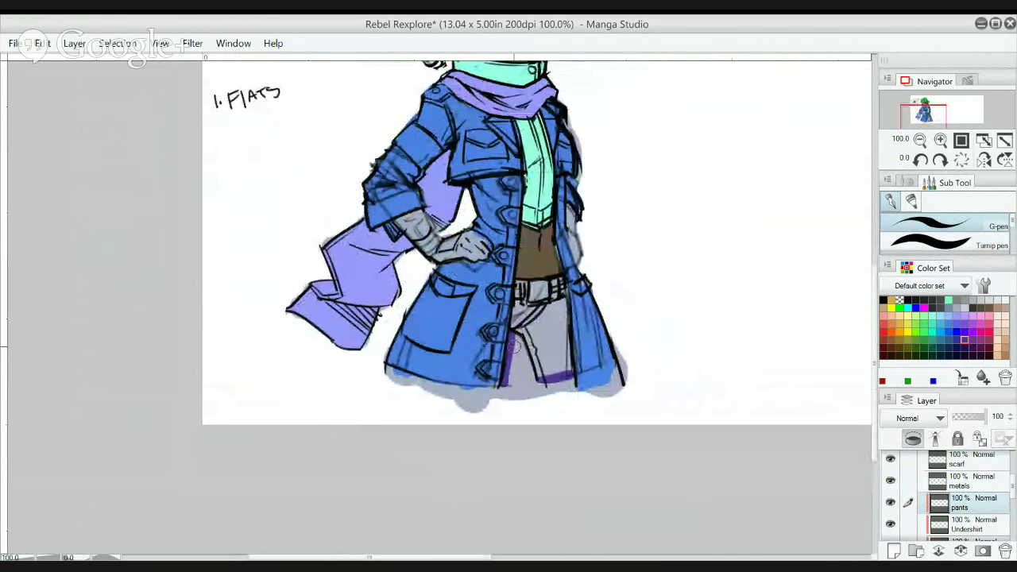
pyautogui.hotkey('ctrl', 'z')
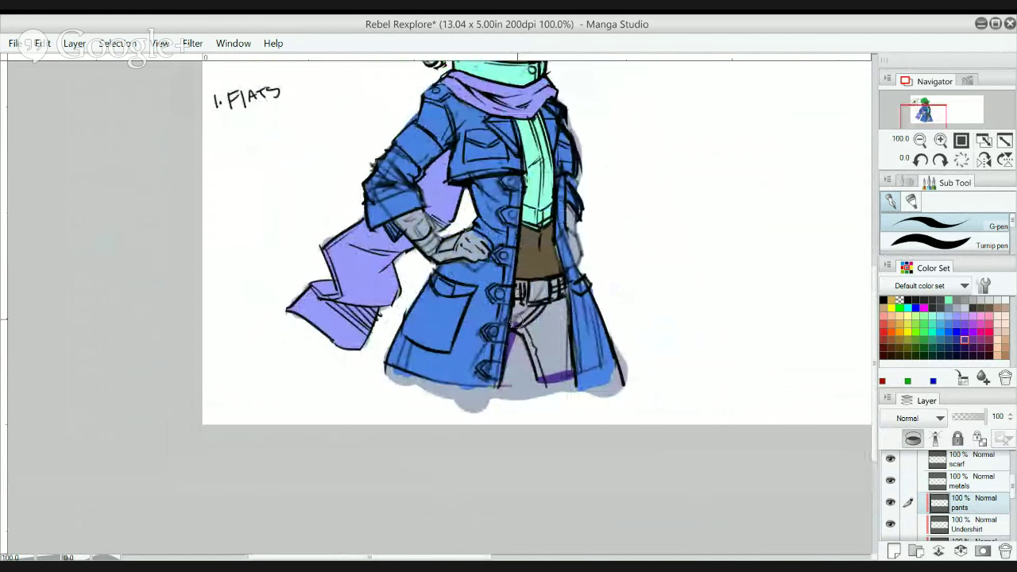
pyautogui.moveTo(510, 329); pyautogui.dragTo(510, 325)
pyautogui.scroll(2, 524, 325)
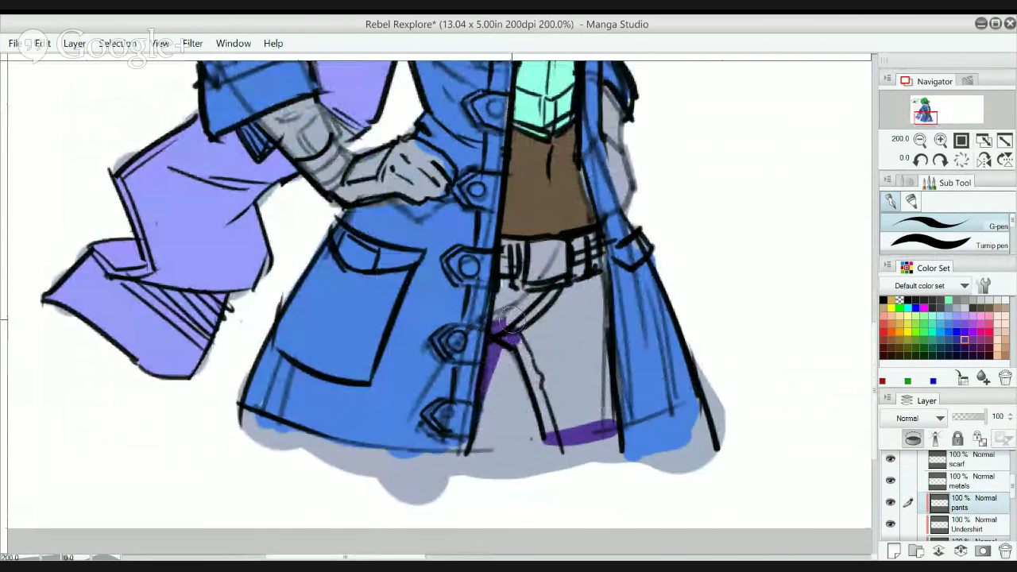
pyautogui.click(506, 337)
# - Undo the purple pants strokes and try the Darker pencil across the bottom of the pant leg
pyautogui.press('p')
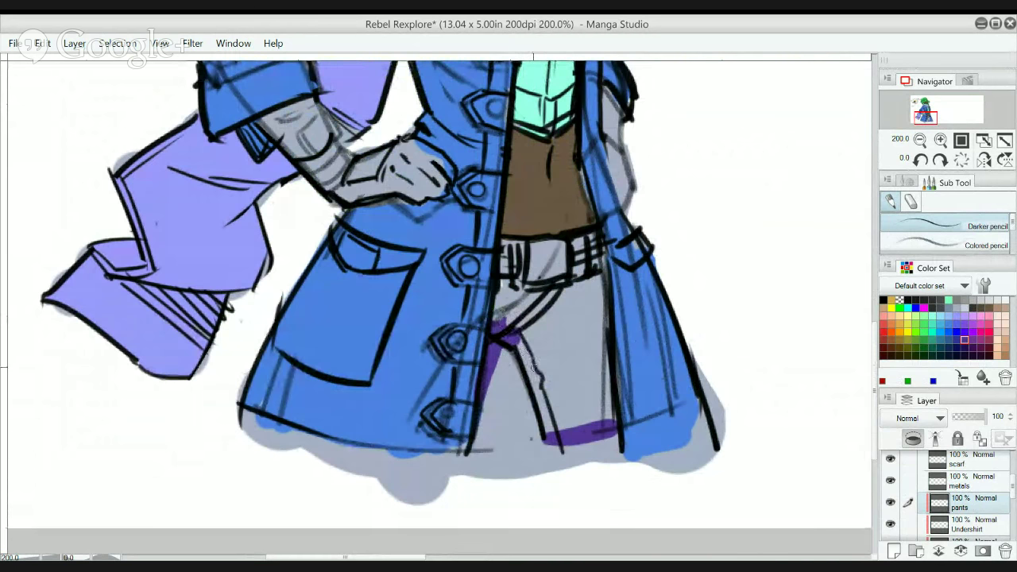
pyautogui.scroll(1, 585, 428)
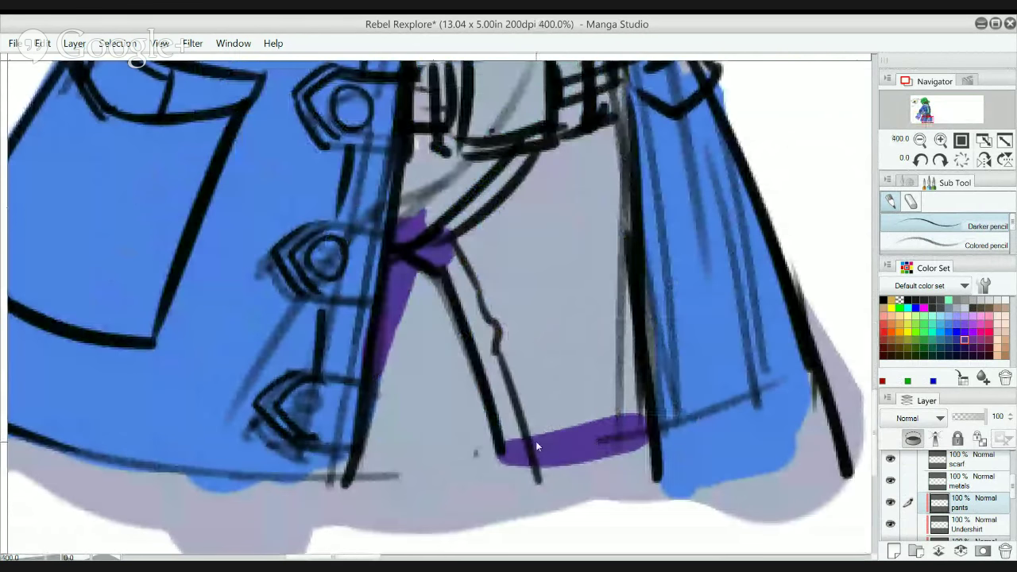
pyautogui.hotkey('ctrl', 'z')
pyautogui.hotkey('ctrl', 'z')
pyautogui.moveTo(521, 451)
pyautogui.mouseDown()
pyautogui.moveTo(508, 449)
pyautogui.moveTo(651, 429)
pyautogui.mouseUp()
pyautogui.hotkey('ctrl', 'z')
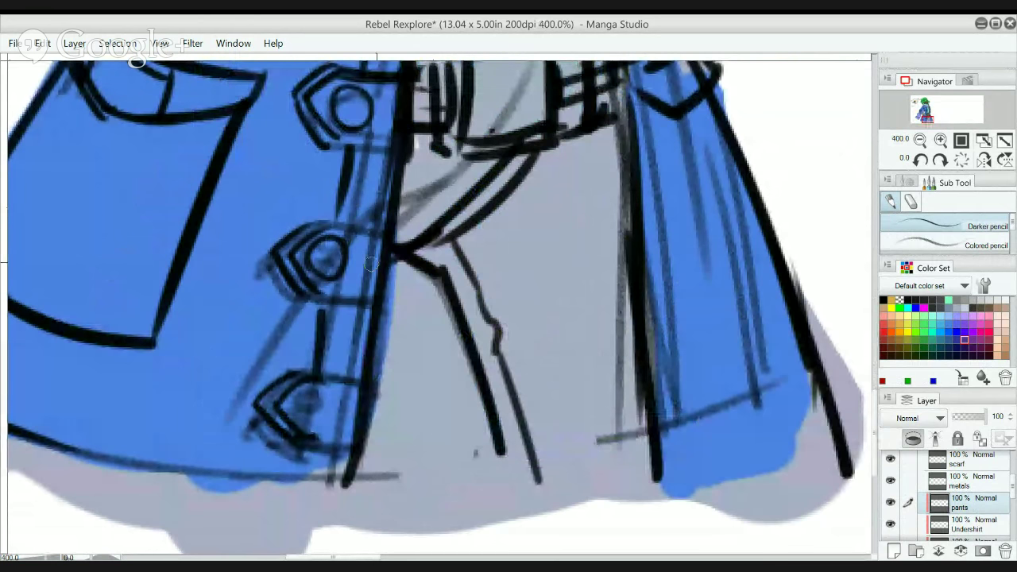
# - Try closing the bottom of the pant leg with an enlarged Colored pencil in dark purple
pyautogui.click(953, 242)
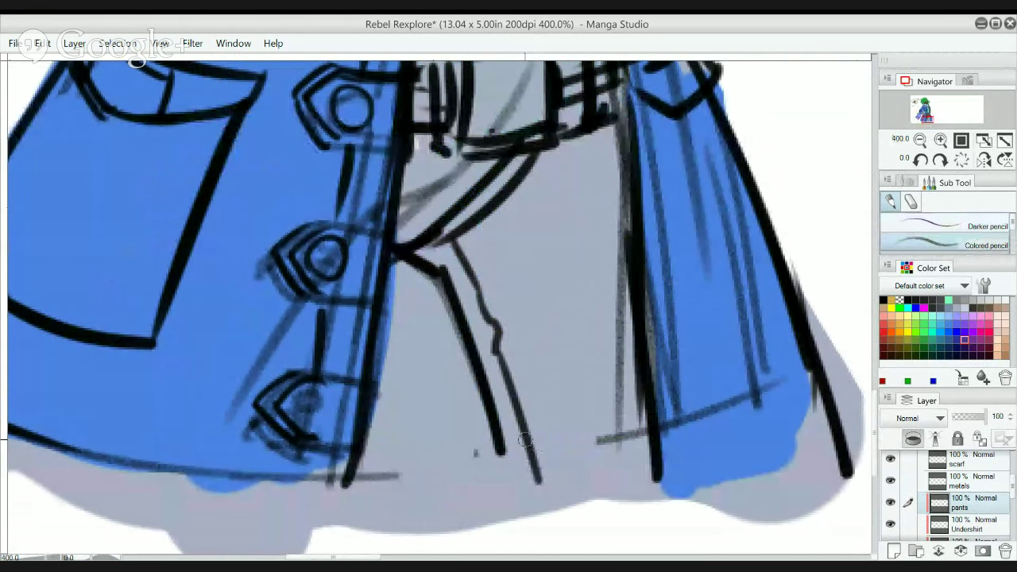
pyautogui.press(']')
pyautogui.press(']')
pyautogui.press(']')
pyautogui.moveTo(509, 450)
pyautogui.mouseDown()
pyautogui.moveTo(627, 421)
pyautogui.moveTo(484, 451)
pyautogui.moveTo(645, 415)
pyautogui.mouseUp()
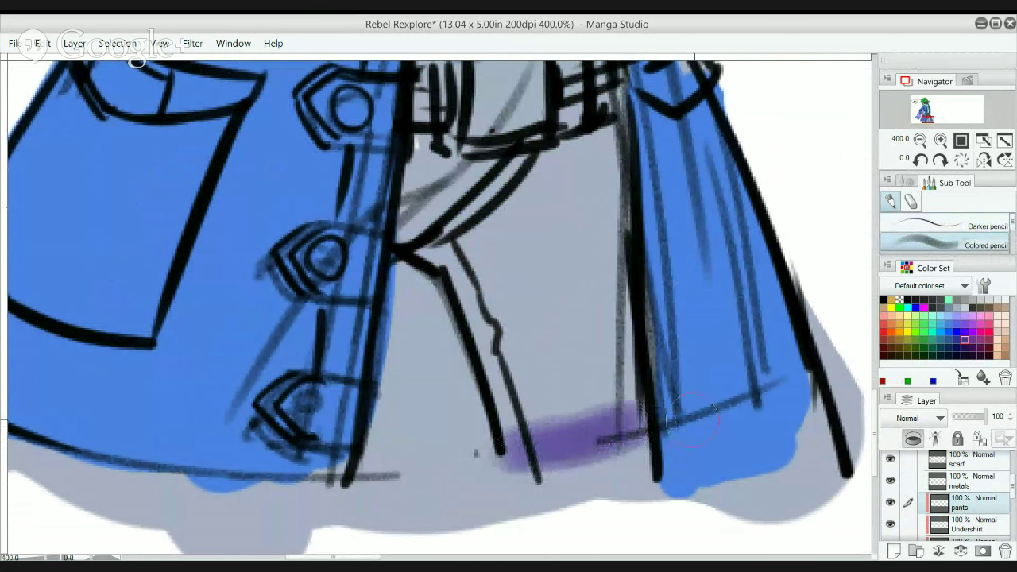
# - Try to fill the pants' thigh with dark purple, and undo the fills and the Colored pencil stroke
pyautogui.press('g')
pyautogui.click(585, 317)
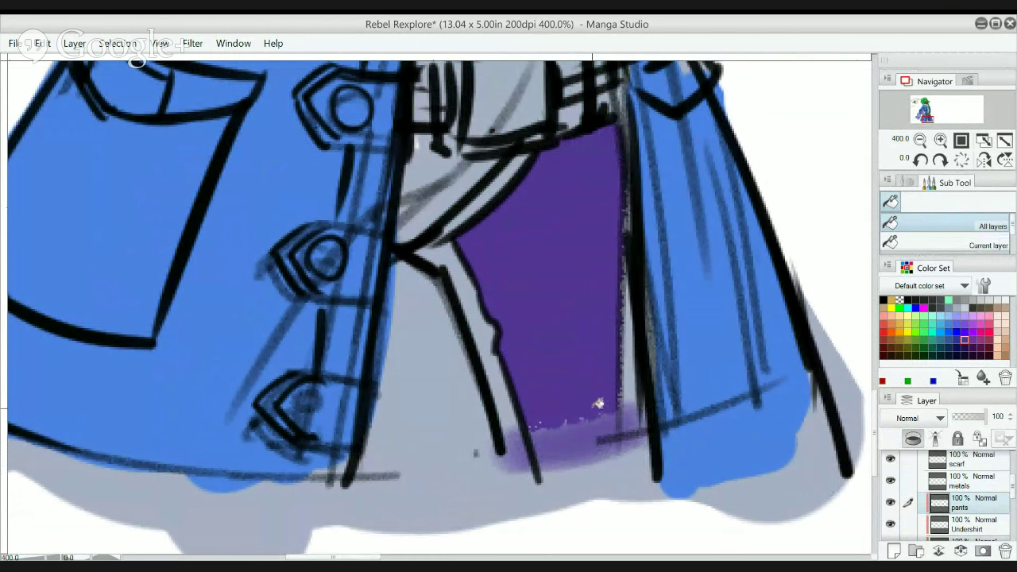
pyautogui.hotkey('ctrl', 'z')
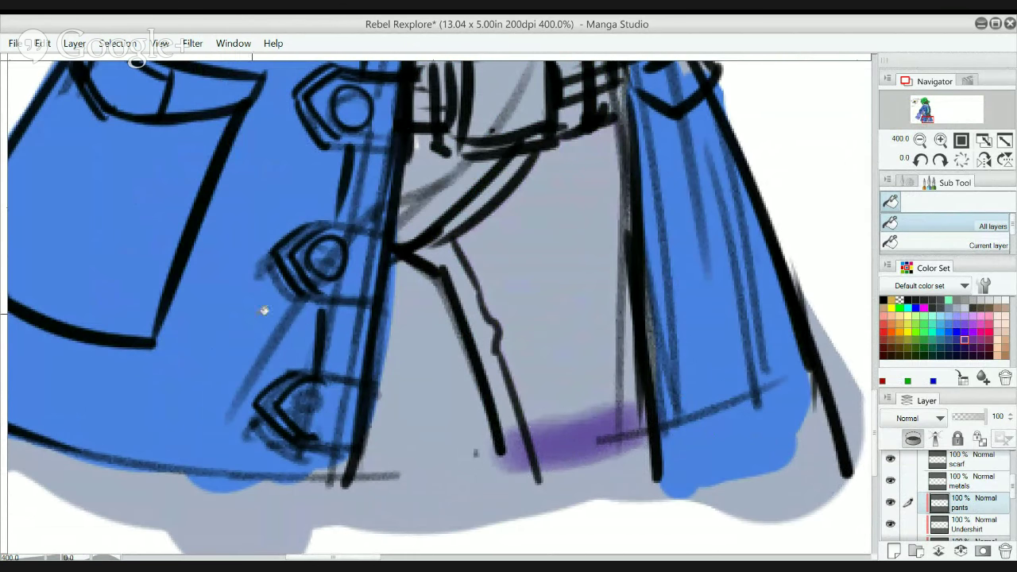
pyautogui.click(544, 310)
pyautogui.hotkey('ctrl', 'z')
pyautogui.hotkey('ctrl', 'z')
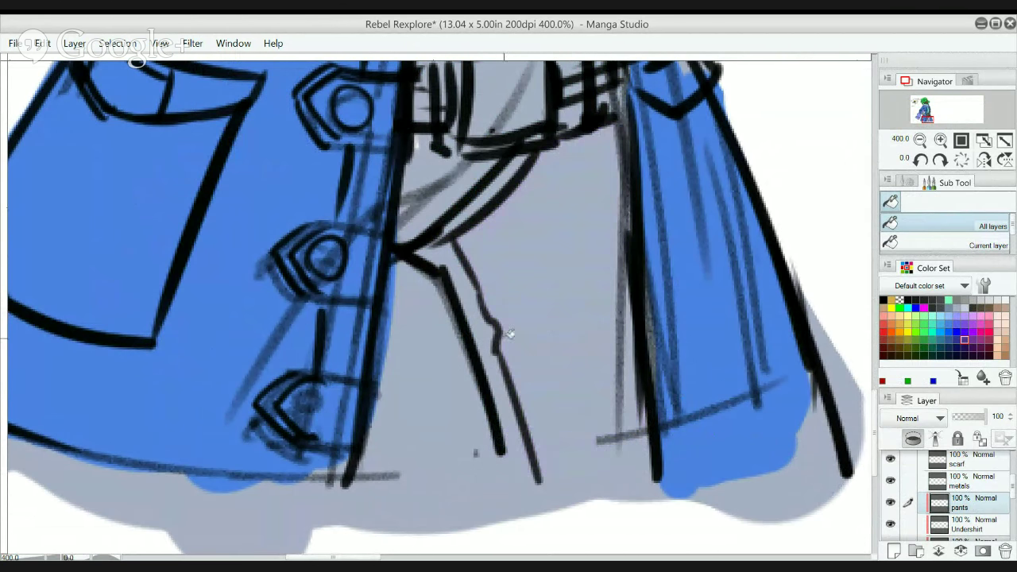
# - Close the bottom of the front pant leg with a dark purple G-pen stroke reaching the coat's edge
pyautogui.press('p')
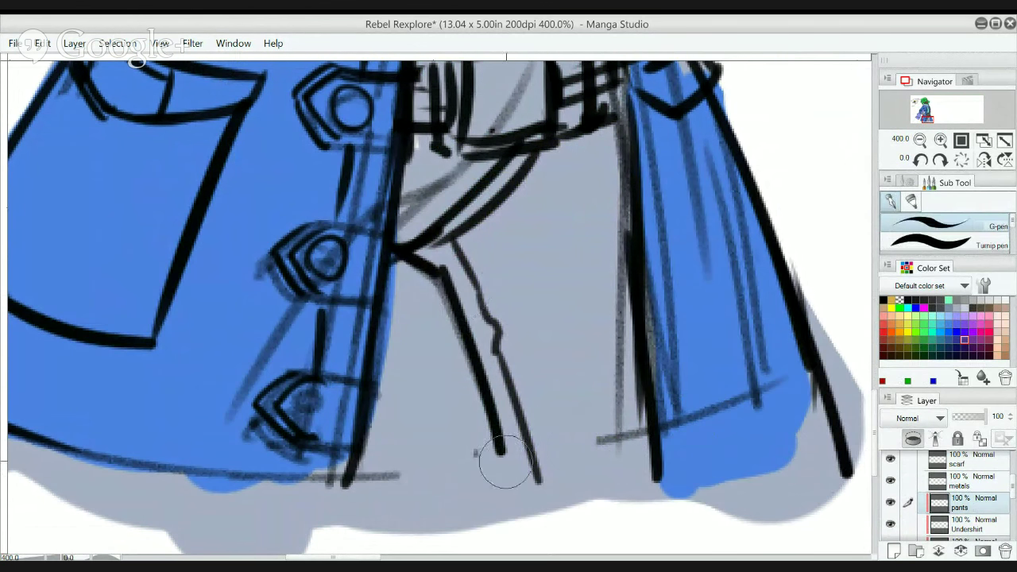
pyautogui.moveTo(504, 450); pyautogui.dragTo(664, 432)
pyautogui.hotkey('ctrl', 'z')
pyautogui.moveTo(504, 451); pyautogui.dragTo(641, 441)
pyautogui.moveTo(509, 446); pyautogui.dragTo(502, 452)
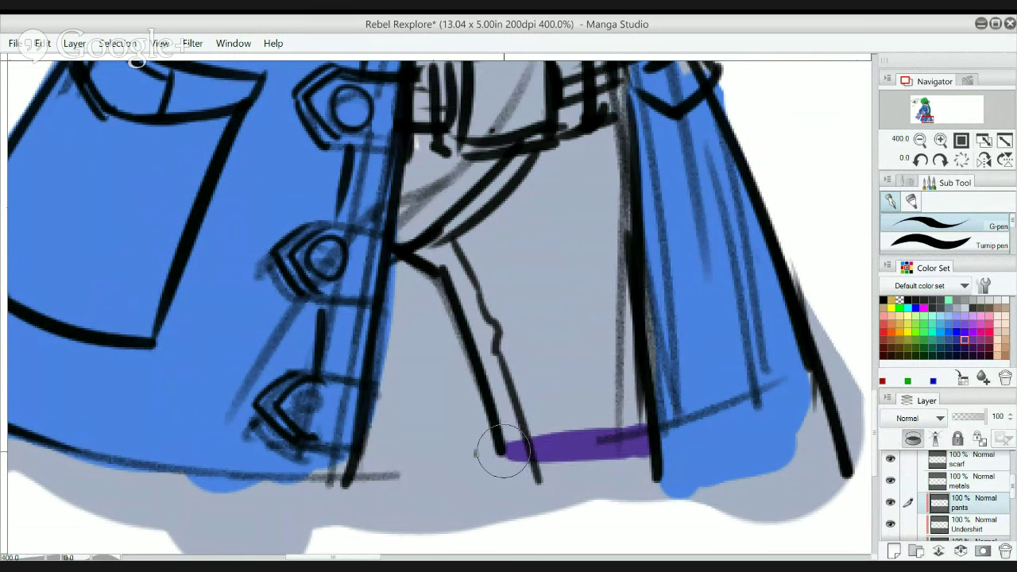
# - Paint a narrow dark purple strip for the rear leg along the coat's front edge, up to the crotch
pyautogui.moveTo(368, 404)
pyautogui.mouseDown()
pyautogui.moveTo(401, 267)
pyautogui.moveTo(380, 378)
pyautogui.moveTo(381, 352)
pyautogui.mouseUp()
pyautogui.hotkey('ctrl', 'z')
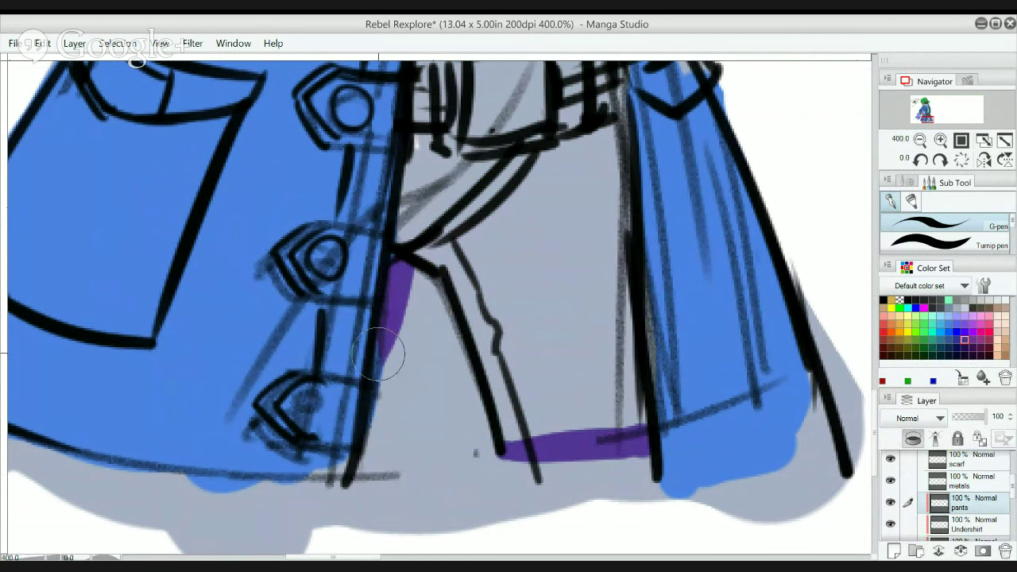
pyautogui.hotkey('ctrl', 'z')
pyautogui.moveTo(401, 266); pyautogui.dragTo(371, 365)
pyautogui.moveTo(367, 401); pyautogui.dragTo(398, 296)
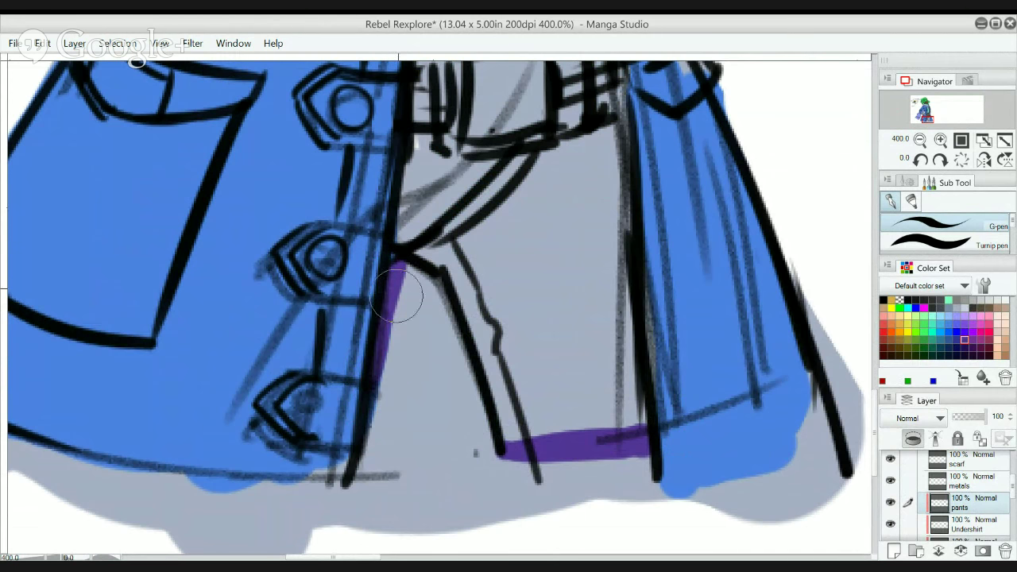
pyautogui.moveTo(391, 258); pyautogui.dragTo(421, 265)
# - Try to fill the thigh, the gap beside the coat and the area below the belt with dark purple
pyautogui.press('g')
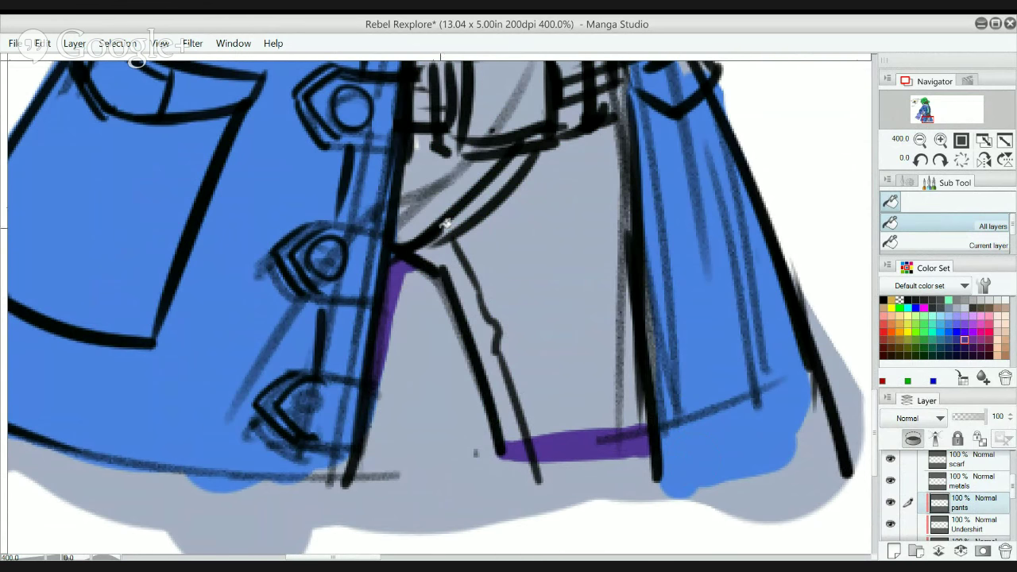
pyautogui.click(579, 284)
pyautogui.click(499, 347)
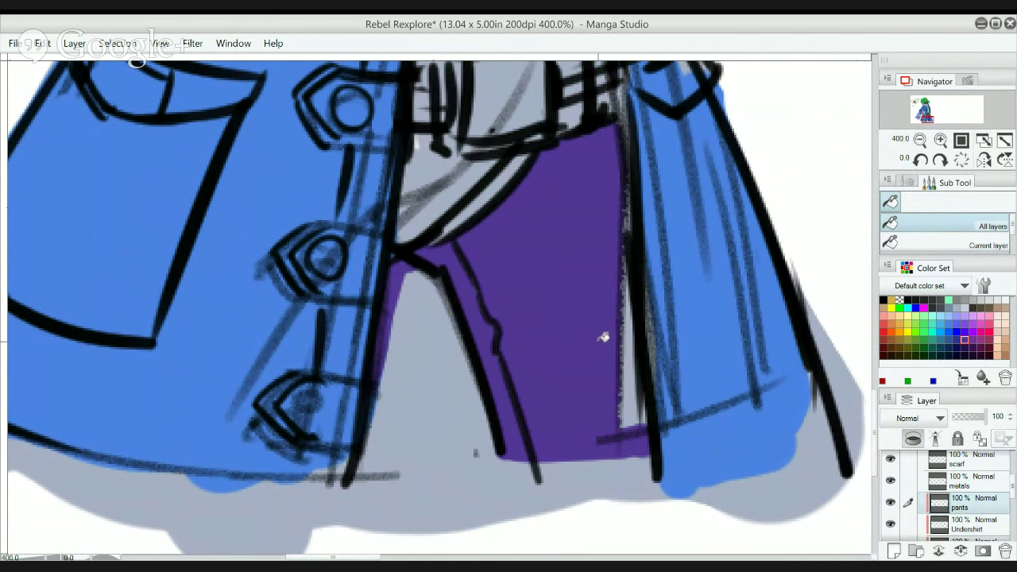
pyautogui.click(633, 389)
pyautogui.moveTo(527, 287); pyautogui.dragTo(551, 390)
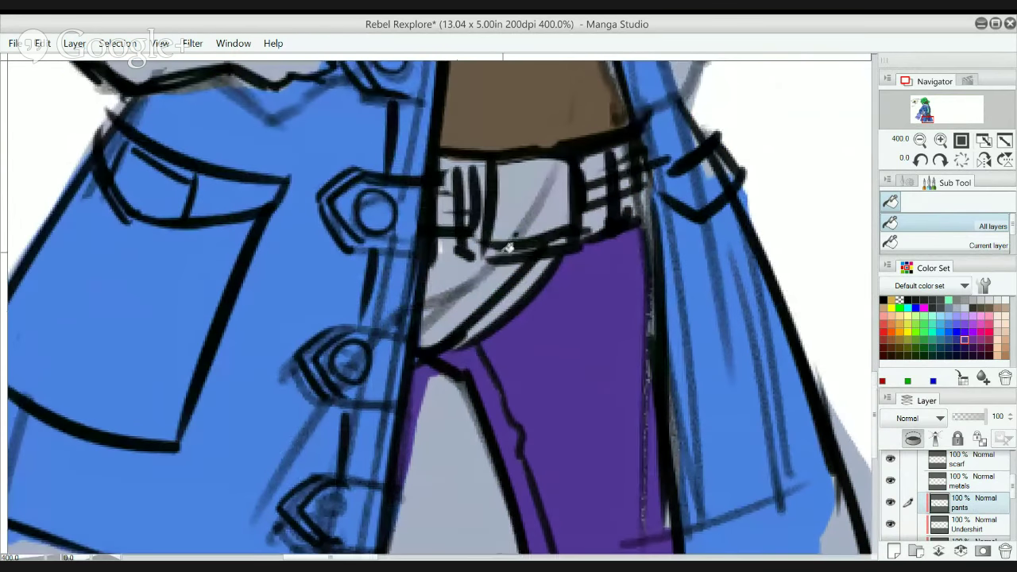
pyautogui.click(485, 293)
pyautogui.click(482, 273)
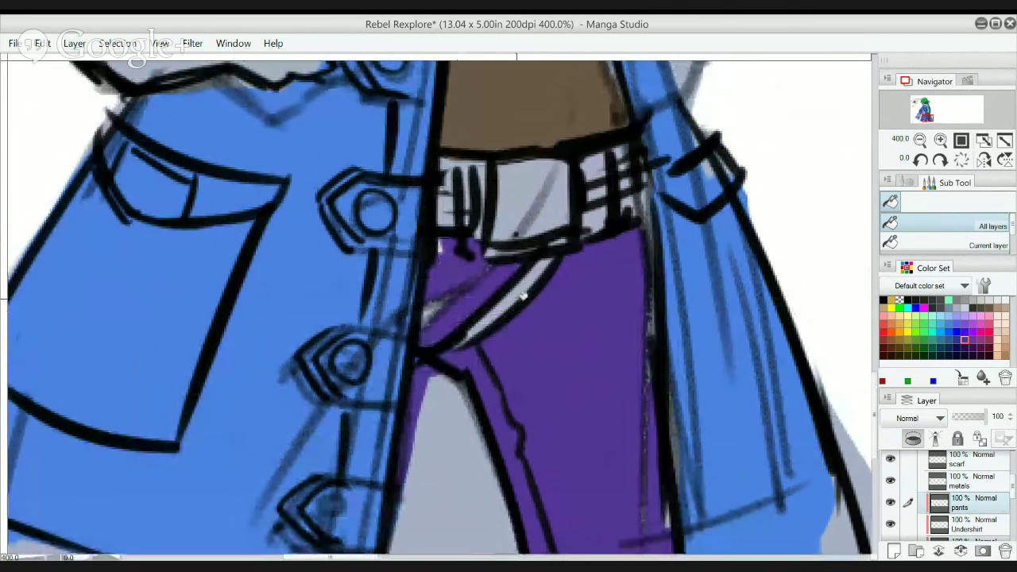
# - Undo the dark purple fills on the pants, keeping the G-pen boundary strokes
pyautogui.hotkey('ctrl', 'z')
pyautogui.hotkey('ctrl', 'z')
pyautogui.hotkey('ctrl', 'z')
pyautogui.hotkey('ctrl', 'z')
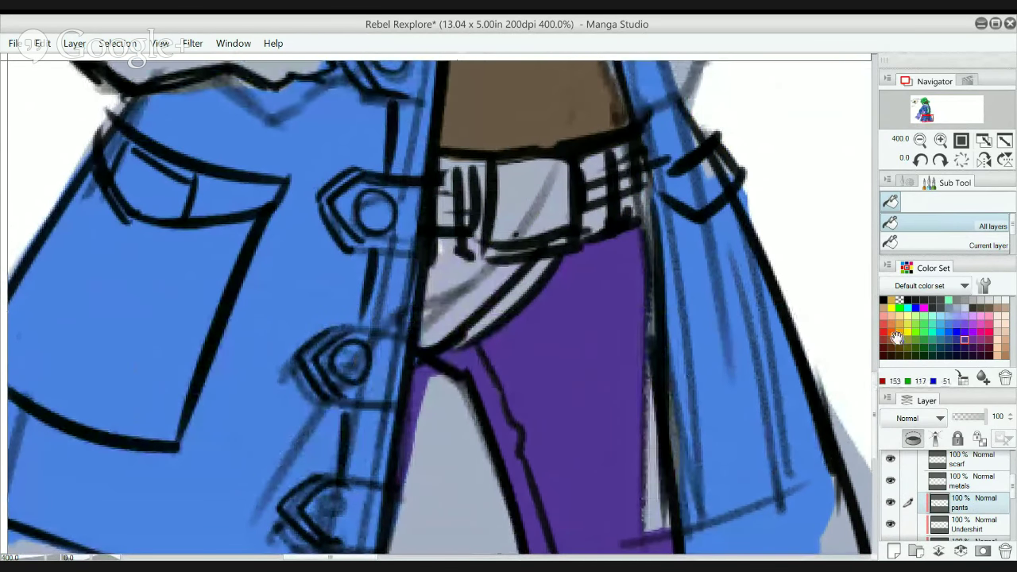
pyautogui.hotkey('ctrl', 'z')
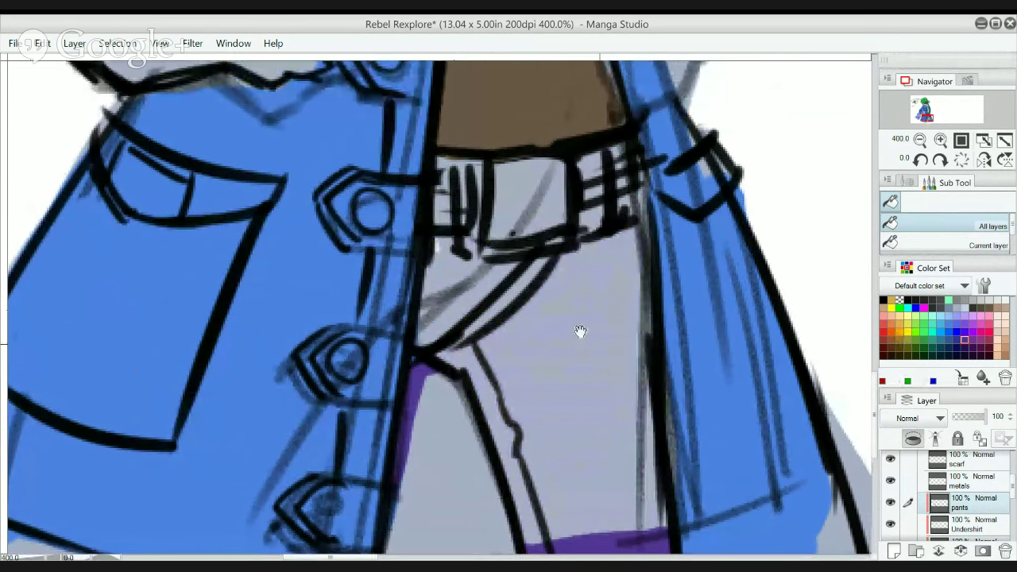
# - Show the Fill tool's properties, lower area scaling to -13, and test it on the thigh, undoing the fill
pyautogui.moveTo(579, 331); pyautogui.dragTo(552, 281)
pyautogui.click(904, 183)
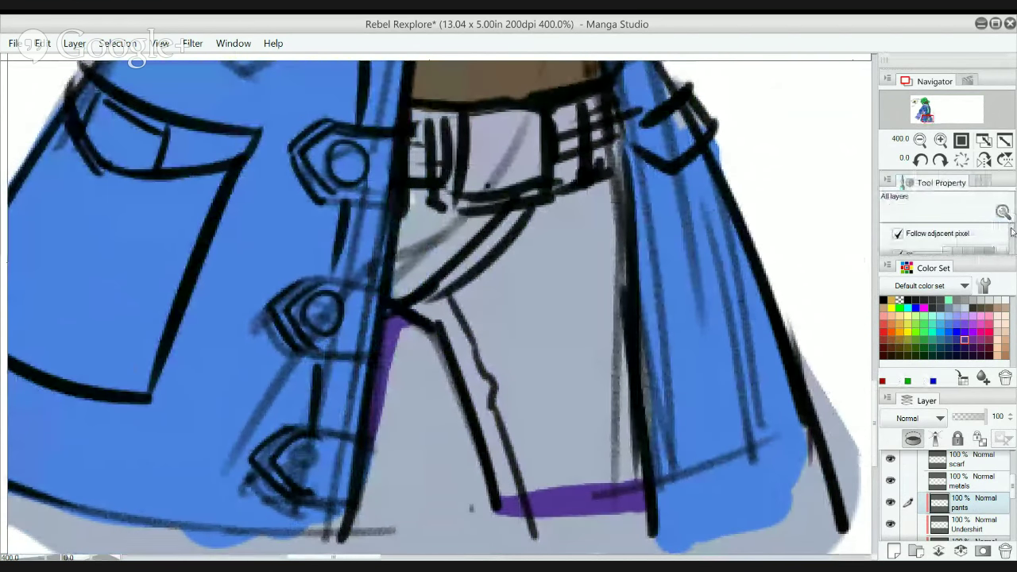
pyautogui.scroll(-2, 1011, 234)
pyautogui.scroll(-3, 925, 236)
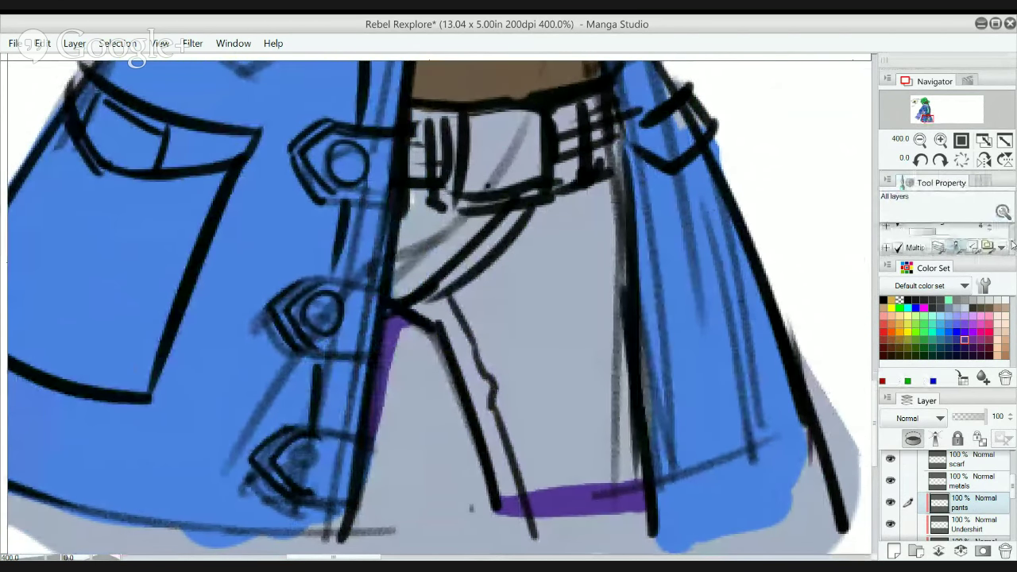
pyautogui.moveTo(924, 232); pyautogui.dragTo(913, 232)
pyautogui.click(601, 329)
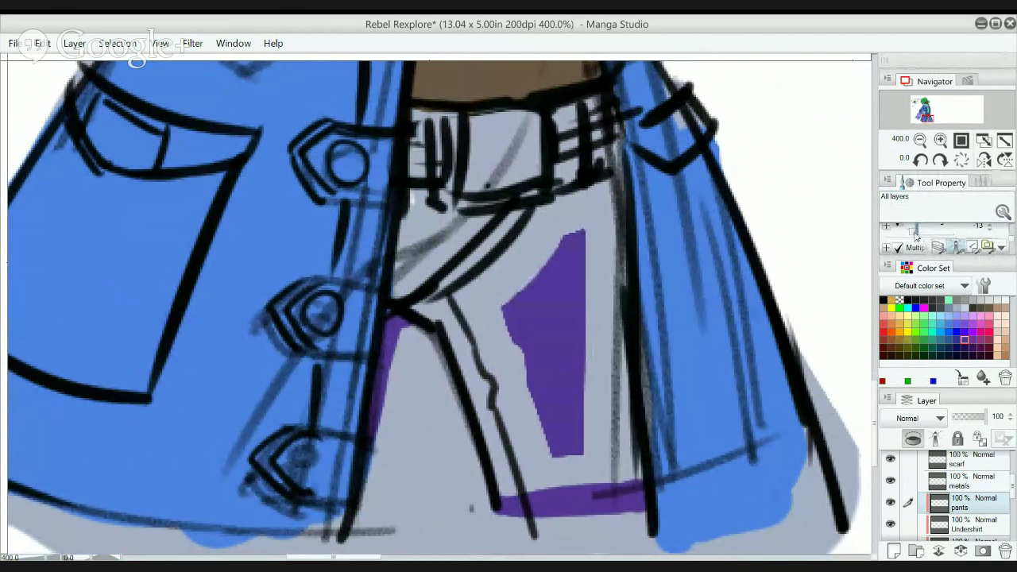
pyautogui.hotkey('ctrl', 'z')
# - Test-fill the thigh at area scaling -5, undo the fill, and raise area scaling to 2
pyautogui.click(570, 321)
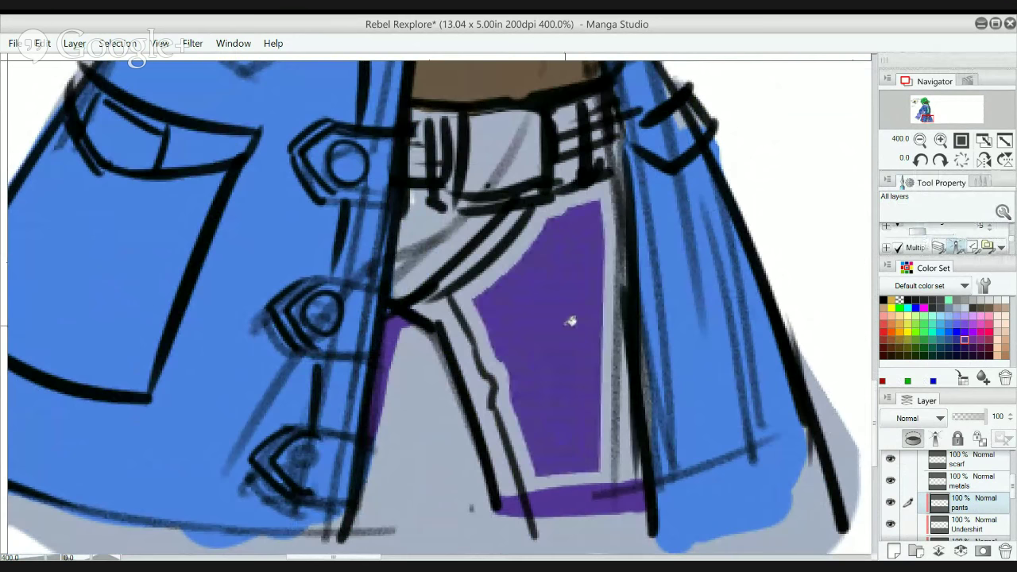
pyautogui.hotkey('ctrl', 'z')
pyautogui.moveTo(919, 236); pyautogui.dragTo(935, 236)
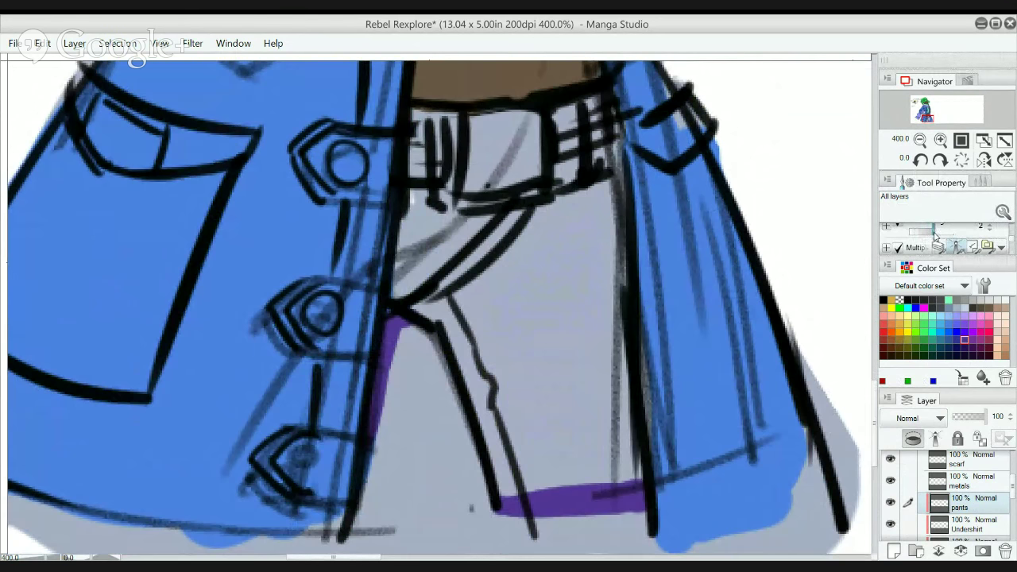
# - Test-fill the thigh, raise the Fill tool's area scaling to 5 and test again, undoing each test fill
pyautogui.click(582, 324)
pyautogui.hotkey('ctrl', 'z')
pyautogui.moveTo(936, 237); pyautogui.dragTo(938, 236)
pyautogui.click(567, 336)
pyautogui.hotkey('ctrl', 'z')
# - Fill the thigh, inner leg, fly and hip areas of the pants with dark purple
pyautogui.click(620, 330)
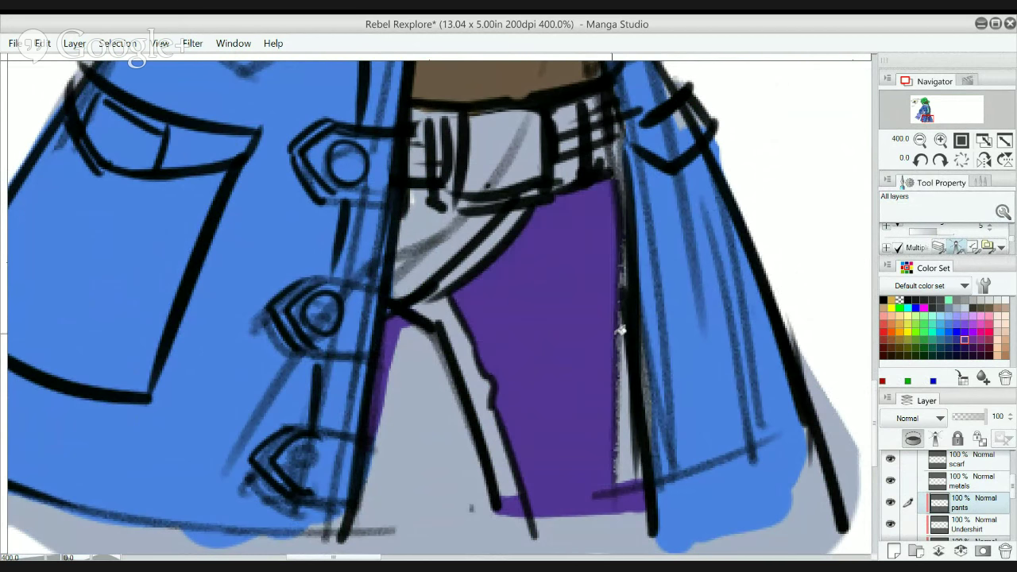
pyautogui.click(484, 375)
pyautogui.click(451, 235)
pyautogui.click(486, 251)
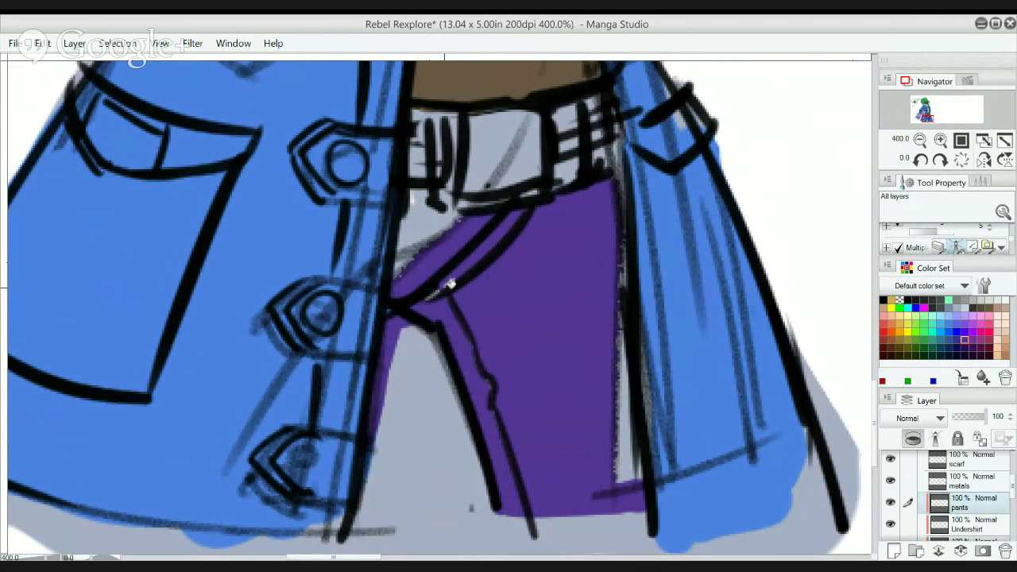
pyautogui.click(430, 231)
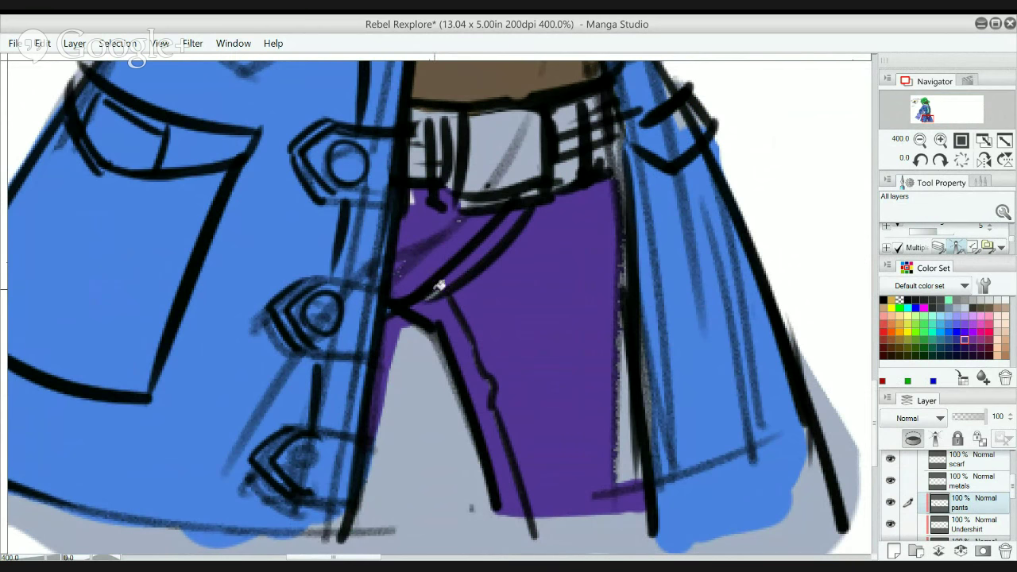
# - Paint the remaining gaps in the pants and the belt on both sides of the buckle dark purple with the G-pen
pyautogui.press('p')
pyautogui.moveTo(436, 278)
pyautogui.mouseDown()
pyautogui.moveTo(414, 243)
pyautogui.moveTo(409, 271)
pyautogui.moveTo(413, 205)
pyautogui.moveTo(429, 203)
pyautogui.moveTo(448, 225)
pyautogui.moveTo(431, 216)
pyautogui.moveTo(413, 162)
pyautogui.moveTo(423, 118)
pyautogui.moveTo(399, 227)
pyautogui.moveTo(437, 134)
pyautogui.moveTo(433, 229)
pyautogui.moveTo(433, 137)
pyautogui.mouseUp()
pyautogui.moveTo(576, 155)
pyautogui.mouseDown()
pyautogui.moveTo(571, 111)
pyautogui.moveTo(568, 135)
pyautogui.moveTo(591, 143)
pyautogui.moveTo(593, 191)
pyautogui.moveTo(553, 121)
pyautogui.mouseUp()
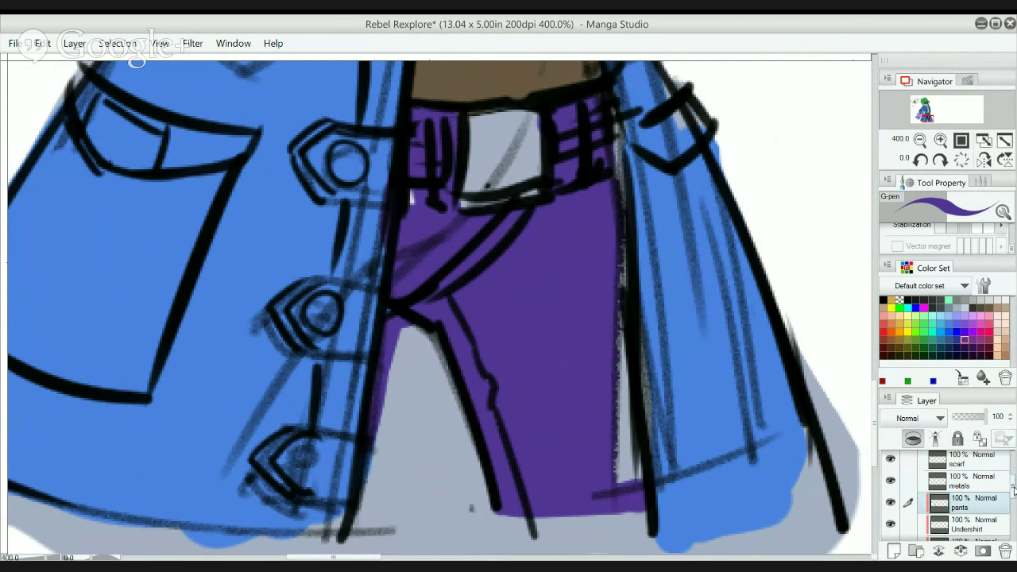
# - On Layer 3, try a light blue G-pen stroke beside the coat edge, undo it and sample the grey base colour
pyautogui.moveTo(1014, 490); pyautogui.dragTo(1013, 546)
pyautogui.click(947, 480)
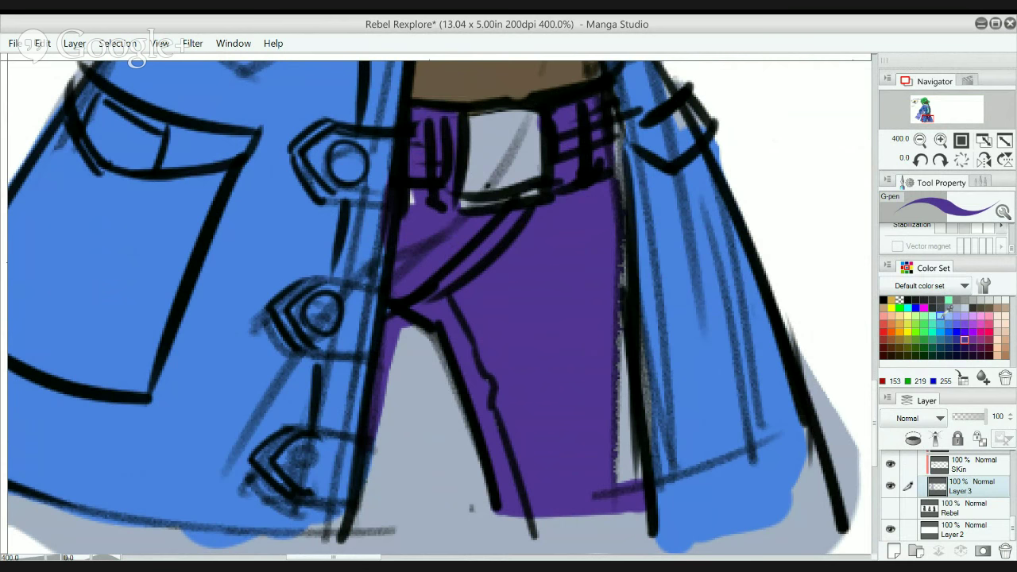
pyautogui.click(940, 314)
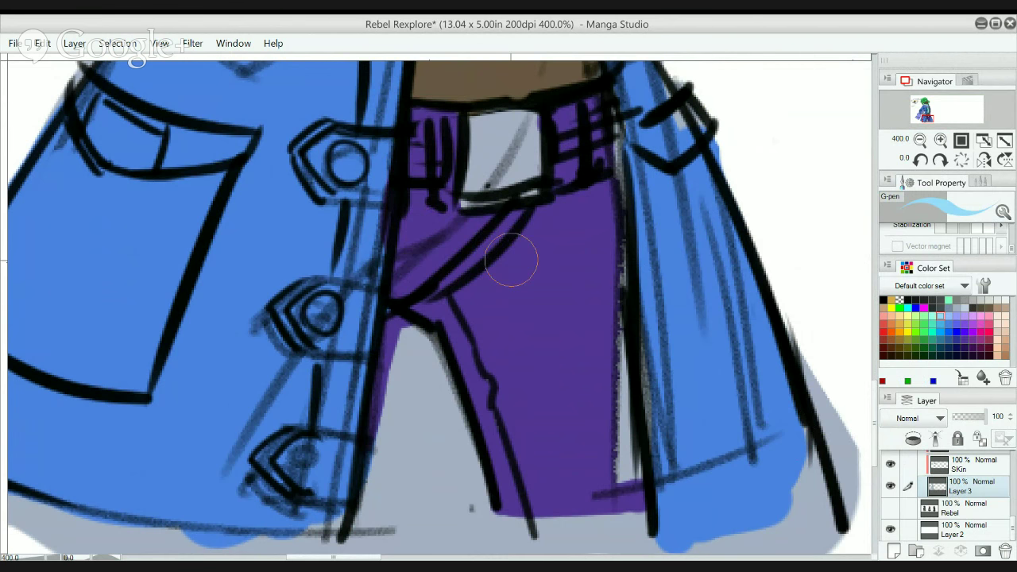
pyautogui.moveTo(638, 487); pyautogui.dragTo(615, 340)
pyautogui.hotkey('ctrl', 'z')
pyautogui.keyDown('alt'); pyautogui.click(436, 450); pyautogui.keyUp('alt')
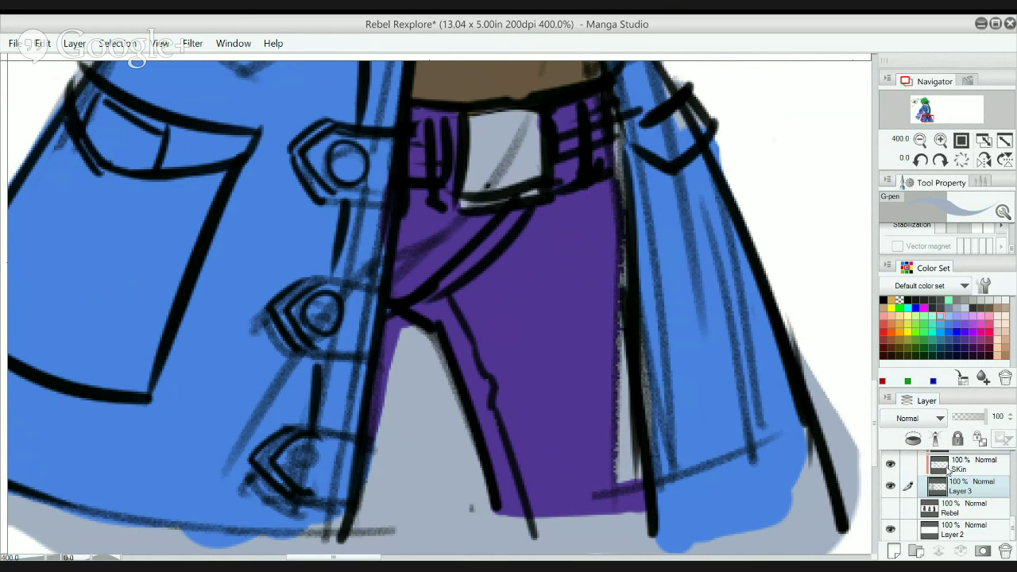
# - Choose bright blue, inspect the eyedropper's Pick up color from layer sub tool and its properties, and return to the G-pen
pyautogui.click(956, 331)
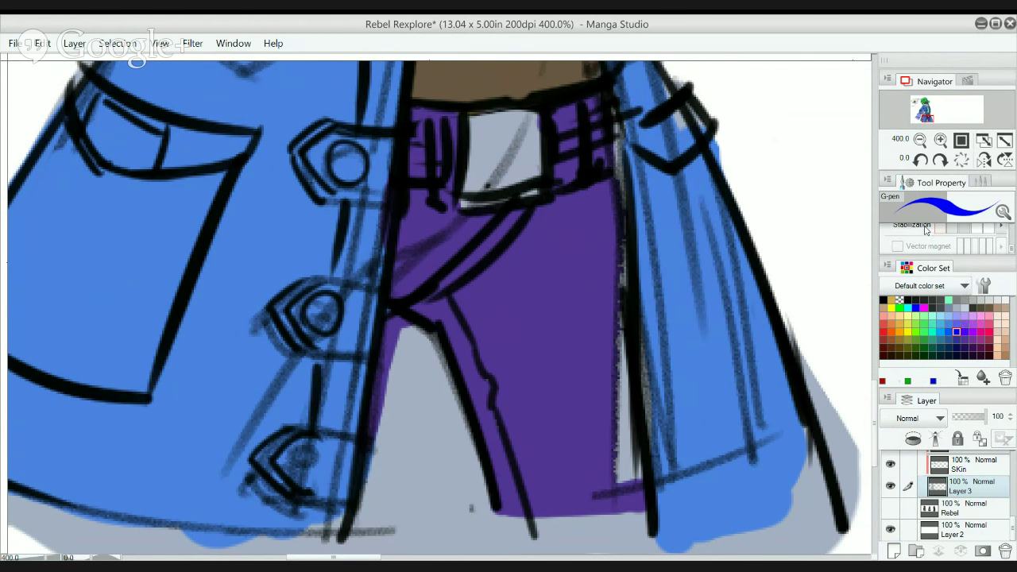
pyautogui.press('alt')
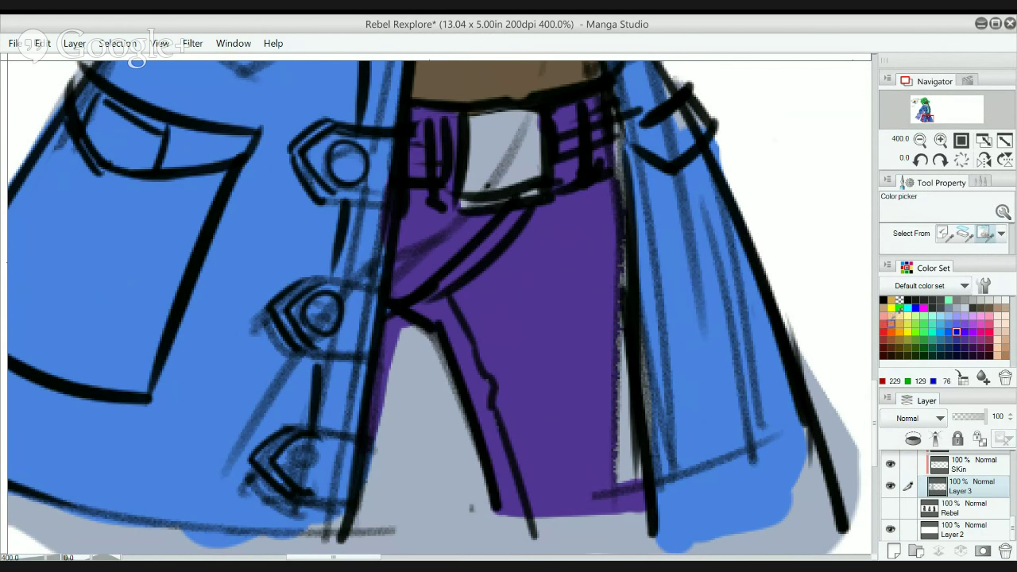
pyautogui.click(981, 182)
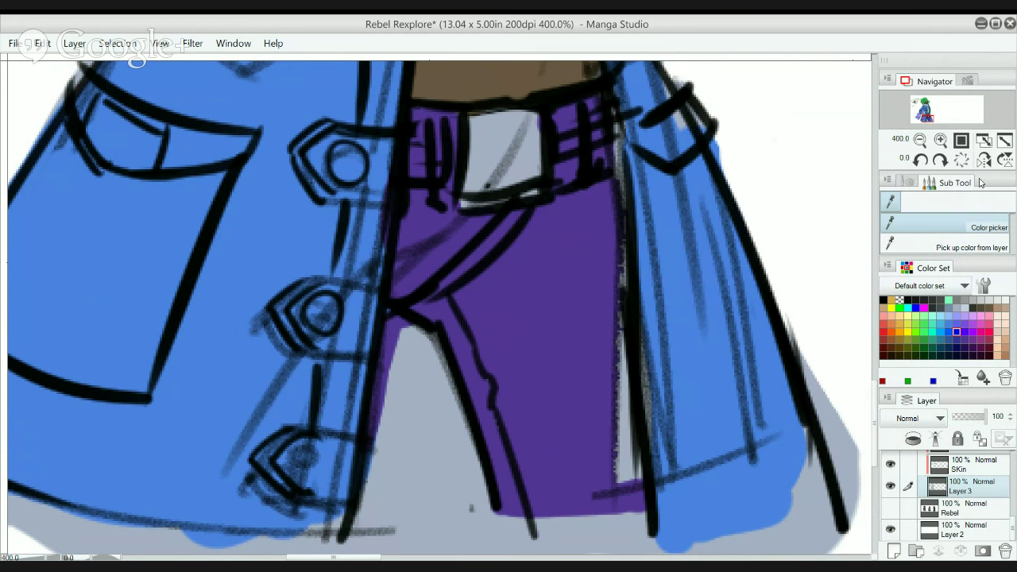
pyautogui.click(973, 245)
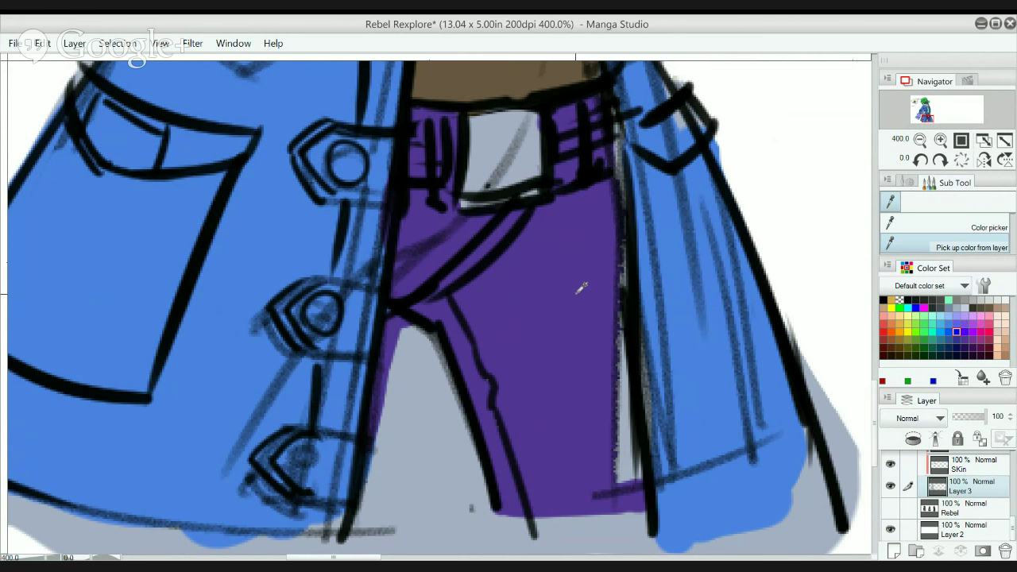
pyautogui.click(907, 184)
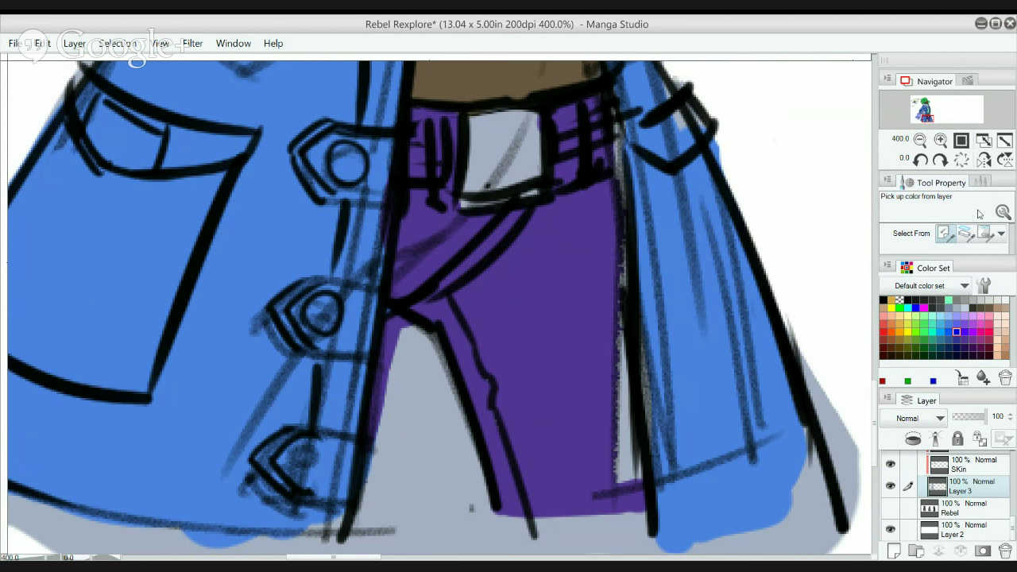
pyautogui.press('p')
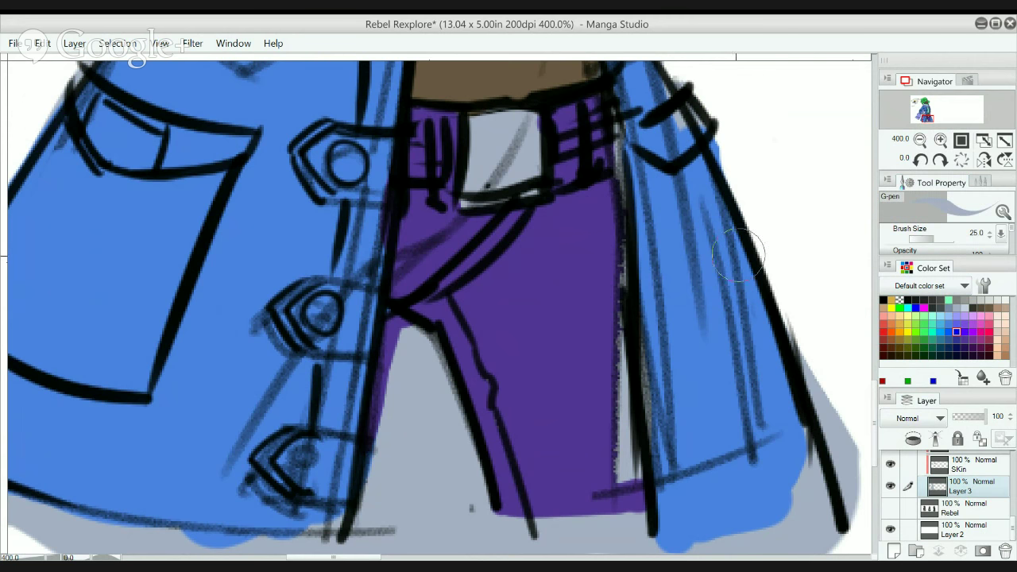
# - Choose violet-blue and switch the eyedropper between the Color picker and Pick up color from layer sub tools to compare them
pyautogui.click(964, 330)
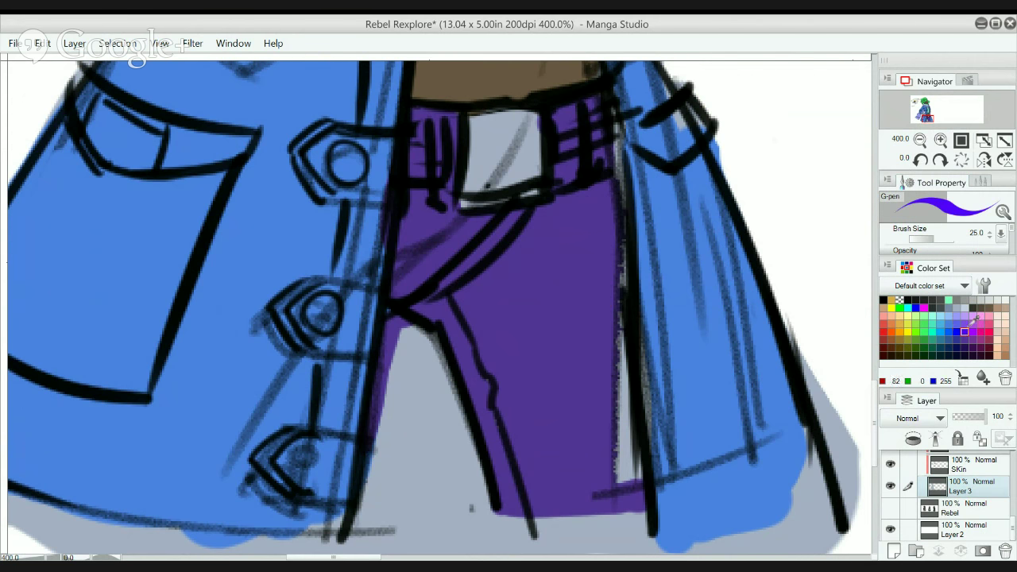
pyautogui.press('i')
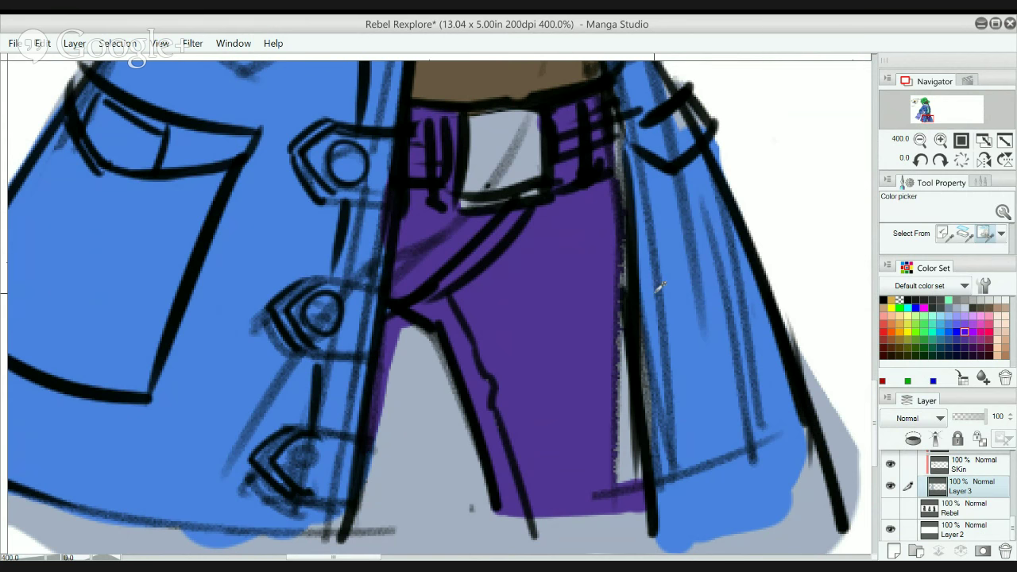
pyautogui.click(980, 182)
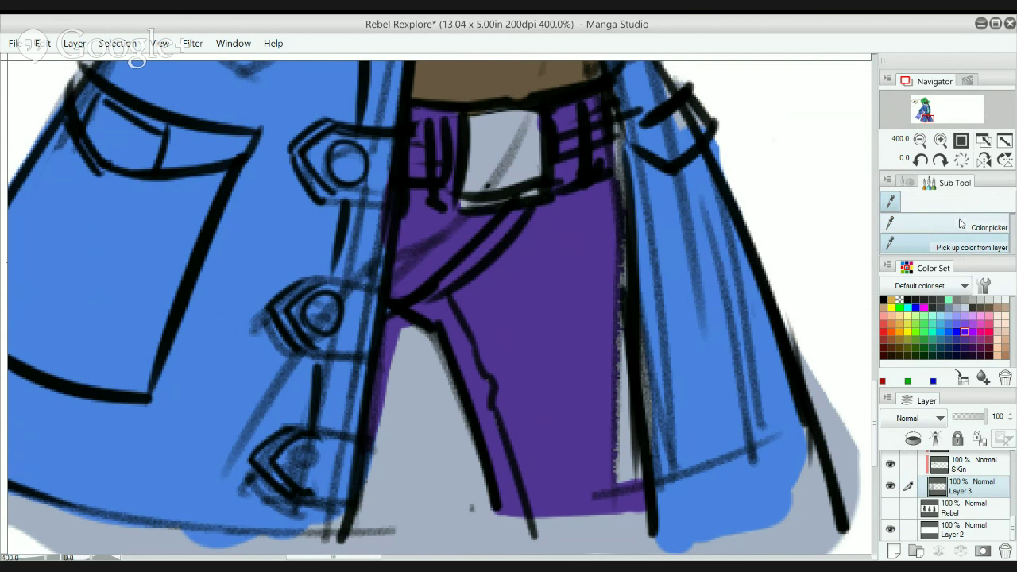
pyautogui.click(960, 225)
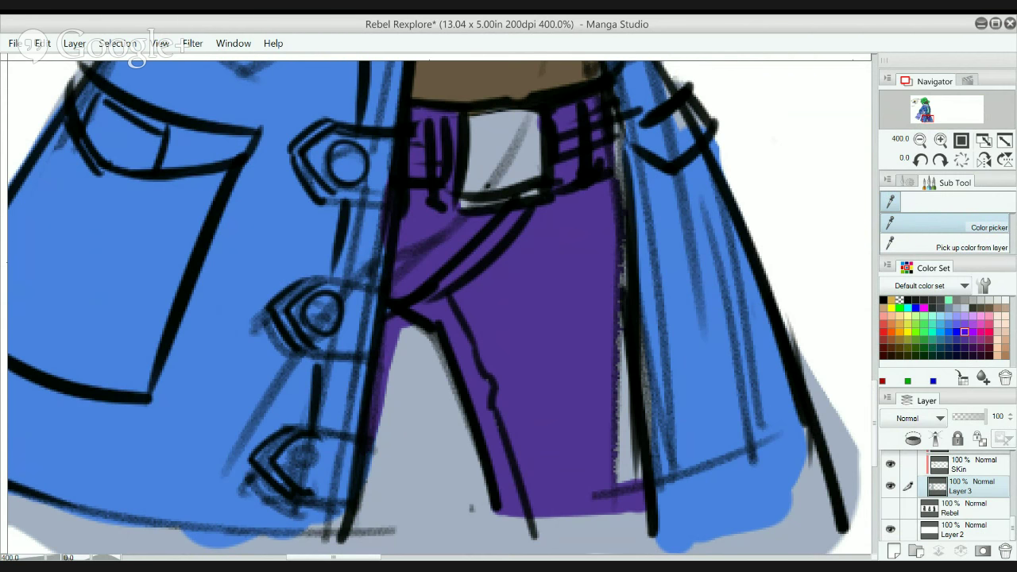
pyautogui.click(935, 244)
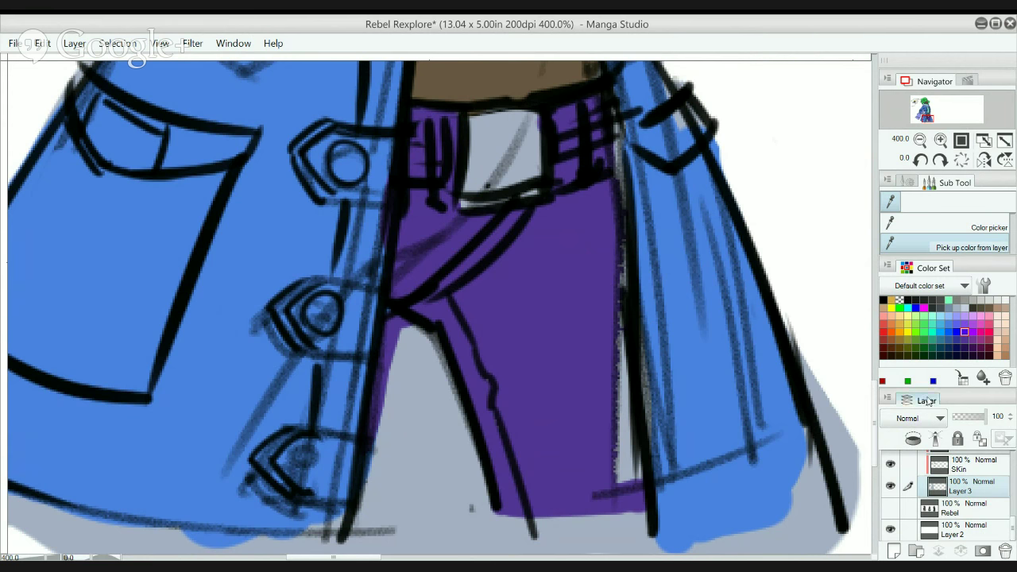
# - Paint the belt buckle bright yellow with the G-pen on the metals layer
pyautogui.click(977, 461)
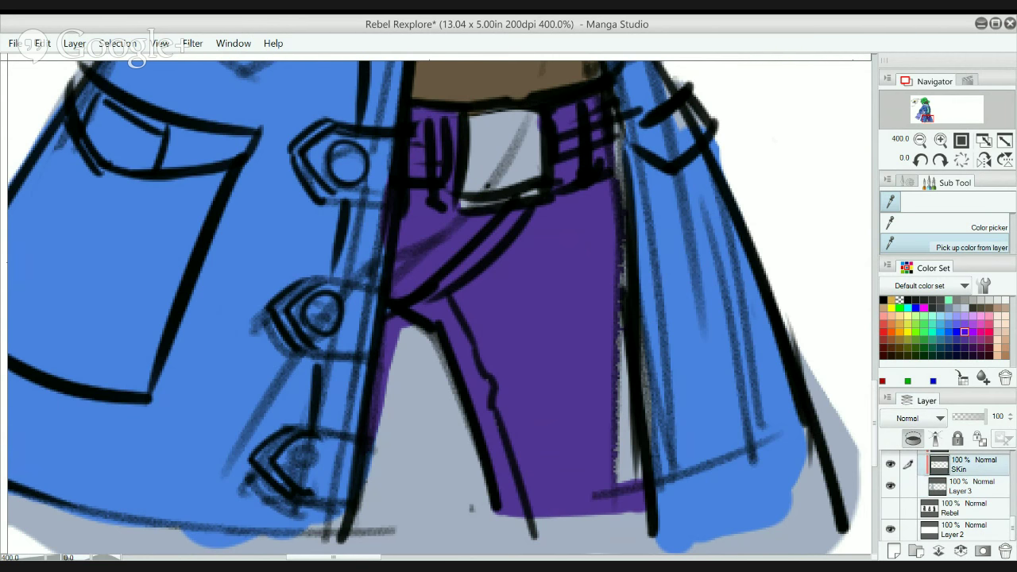
pyautogui.moveTo(1013, 526); pyautogui.dragTo(1008, 481)
pyautogui.click(969, 515)
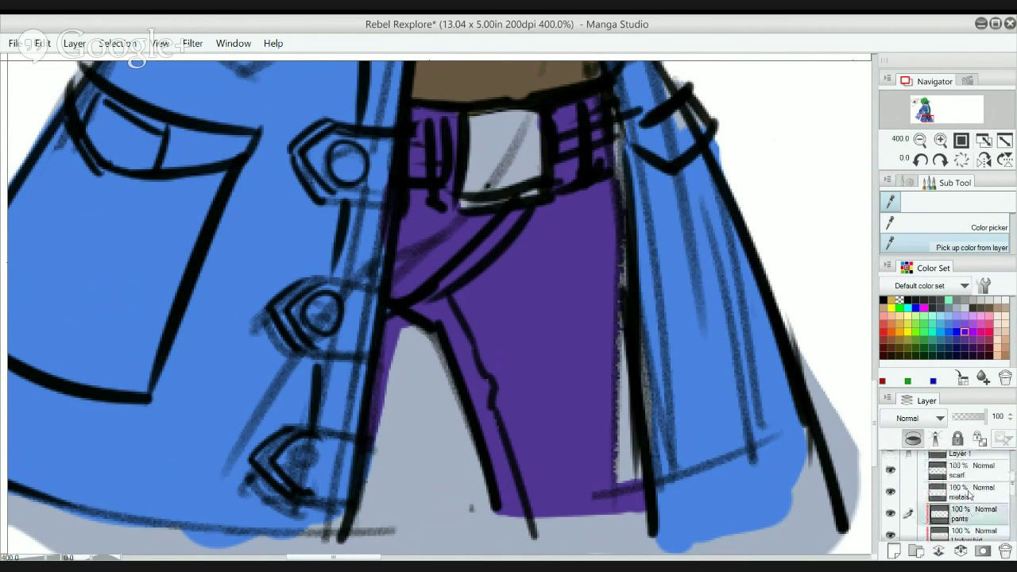
pyautogui.click(968, 492)
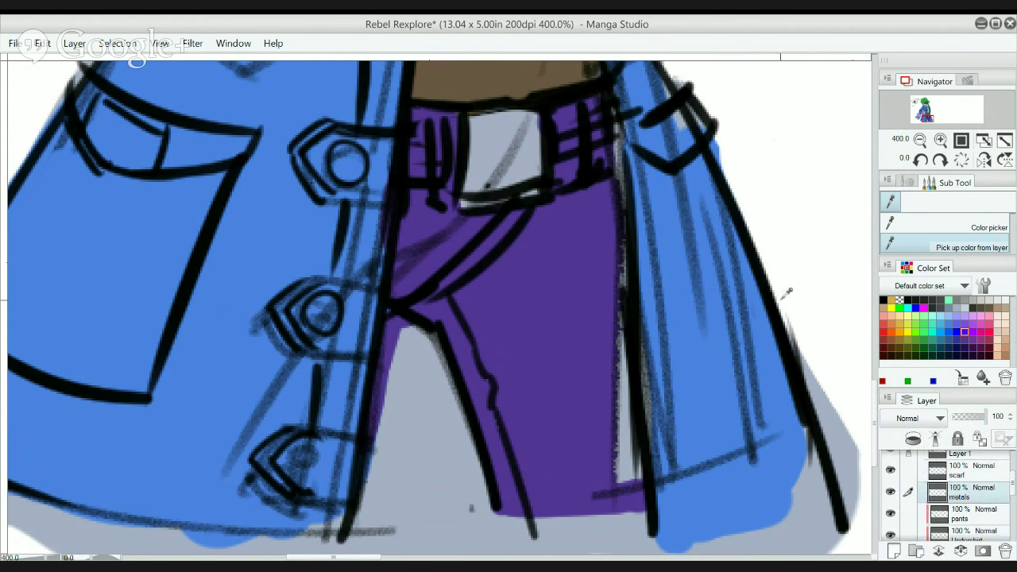
pyautogui.click(909, 315)
pyautogui.press('p')
pyautogui.moveTo(477, 168)
pyautogui.mouseDown()
pyautogui.moveTo(469, 196)
pyautogui.moveTo(478, 130)
pyautogui.moveTo(519, 121)
pyautogui.moveTo(483, 185)
pyautogui.moveTo(524, 176)
pyautogui.moveTo(532, 124)
pyautogui.moveTo(526, 181)
pyautogui.mouseUp()
# - Paint the round centres of the six coat buttons bright yellow
pyautogui.hotkey('ctrl', '-')
pyautogui.hotkey('ctrl', '-')
pyautogui.moveTo(412, 104); pyautogui.dragTo(512, 211)
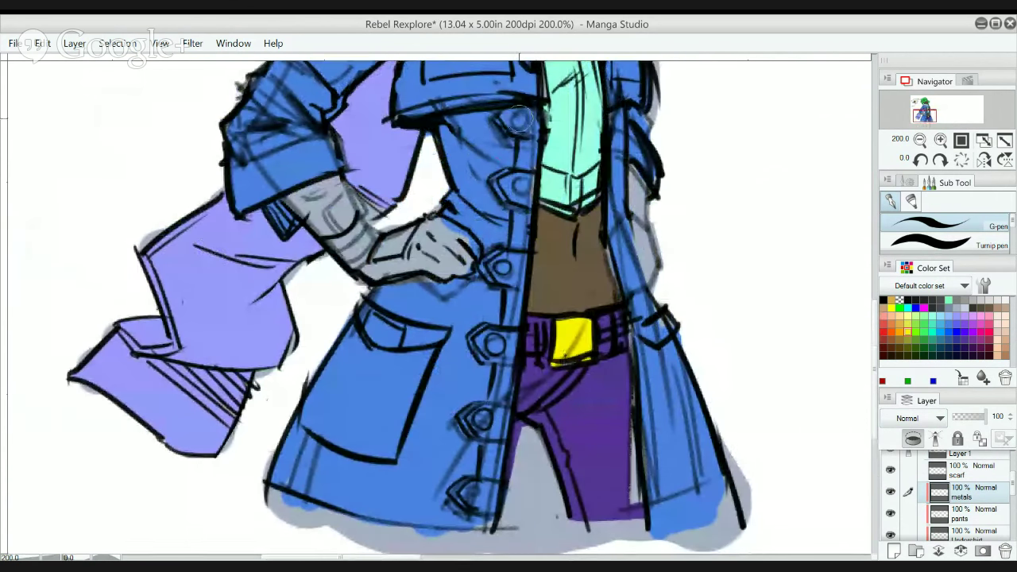
pyautogui.moveTo(518, 118); pyautogui.dragTo(519, 119)
pyautogui.moveTo(520, 183); pyautogui.dragTo(521, 185)
pyautogui.moveTo(501, 252); pyautogui.dragTo(502, 267)
pyautogui.moveTo(493, 343); pyautogui.dragTo(494, 347)
pyautogui.moveTo(484, 415); pyautogui.dragTo(480, 419)
pyautogui.moveTo(477, 494); pyautogui.dragTo(477, 494)
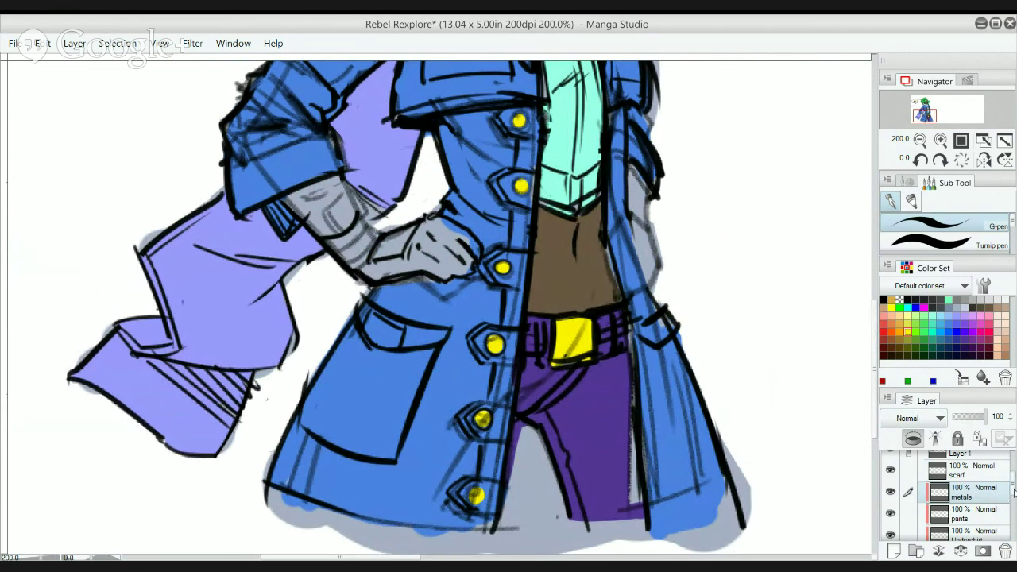
pyautogui.moveTo(1013, 493); pyautogui.dragTo(1014, 497)
pyautogui.scroll(1, 986, 503)
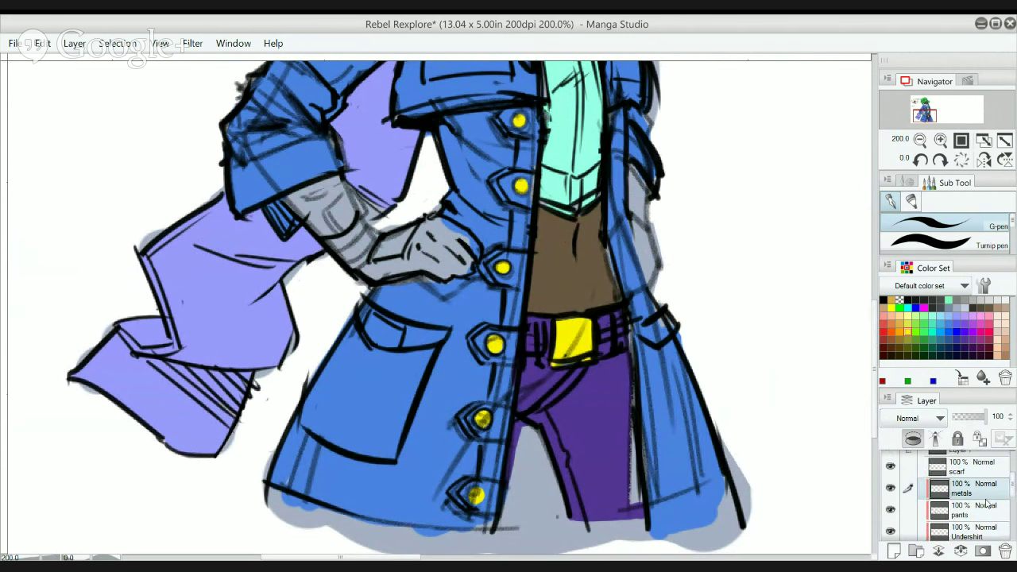
pyautogui.click(990, 513)
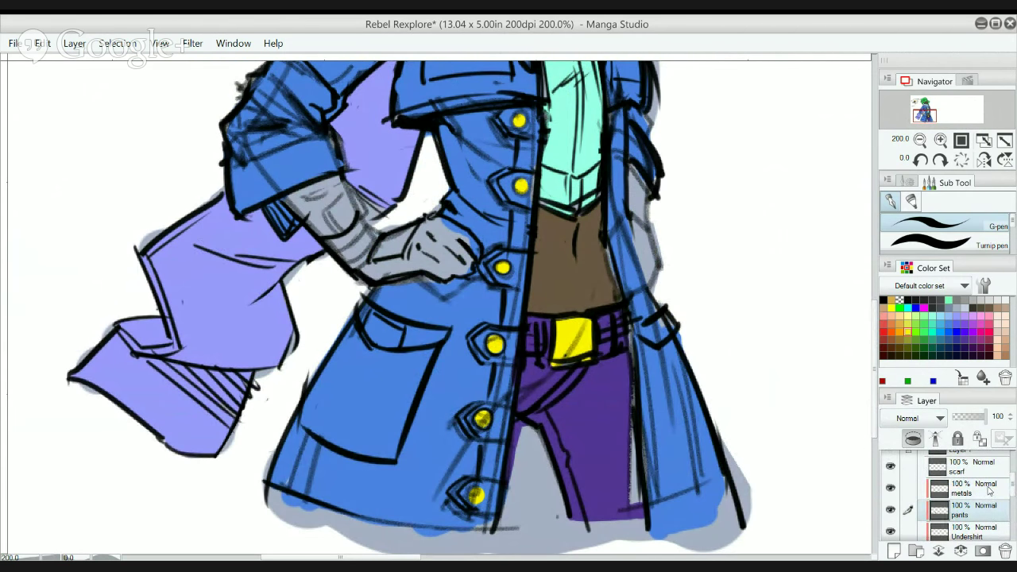
pyautogui.click(987, 492)
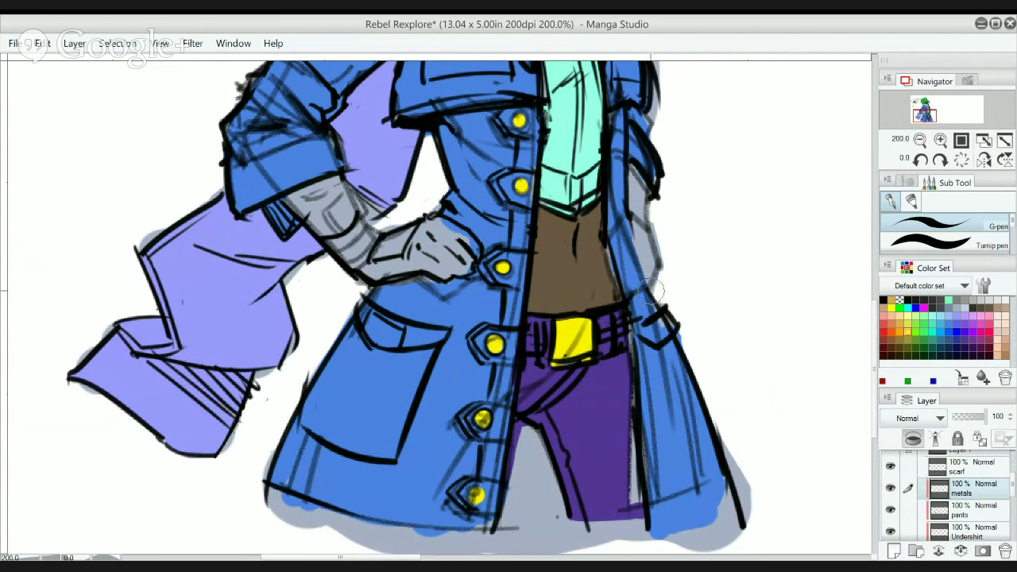
pyautogui.moveTo(561, 213); pyautogui.dragTo(541, 275)
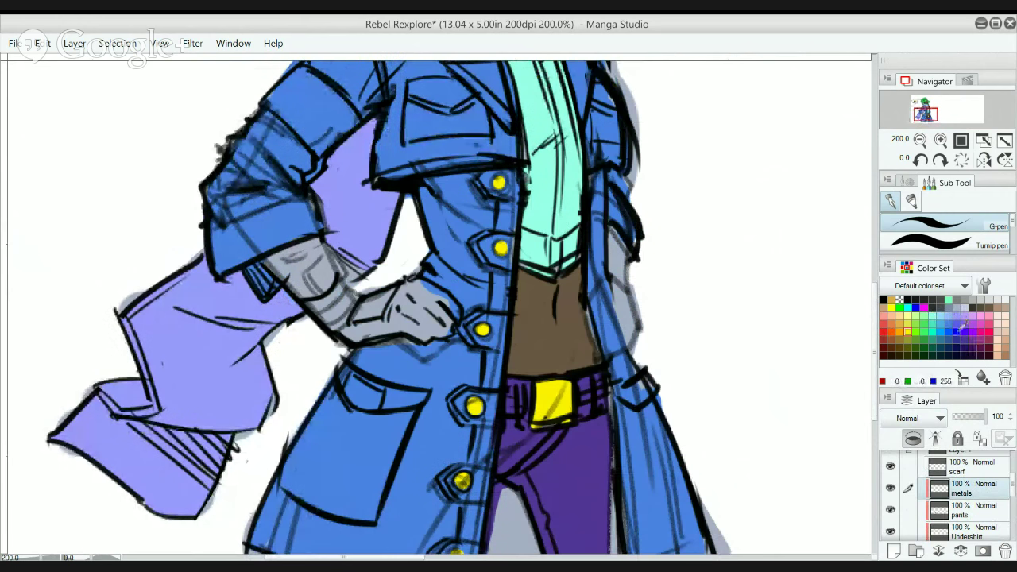
# - Toggle the visibility of both scarf layers to find the unused one, and rename that layer Gloves
pyautogui.click(979, 469)
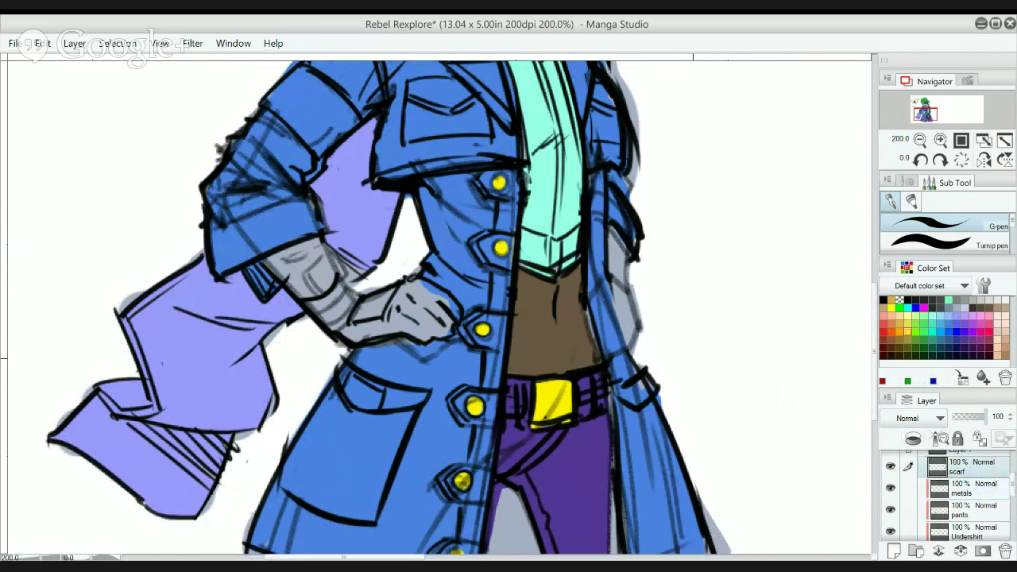
pyautogui.scroll(-1, 710, 368)
pyautogui.click(891, 469)
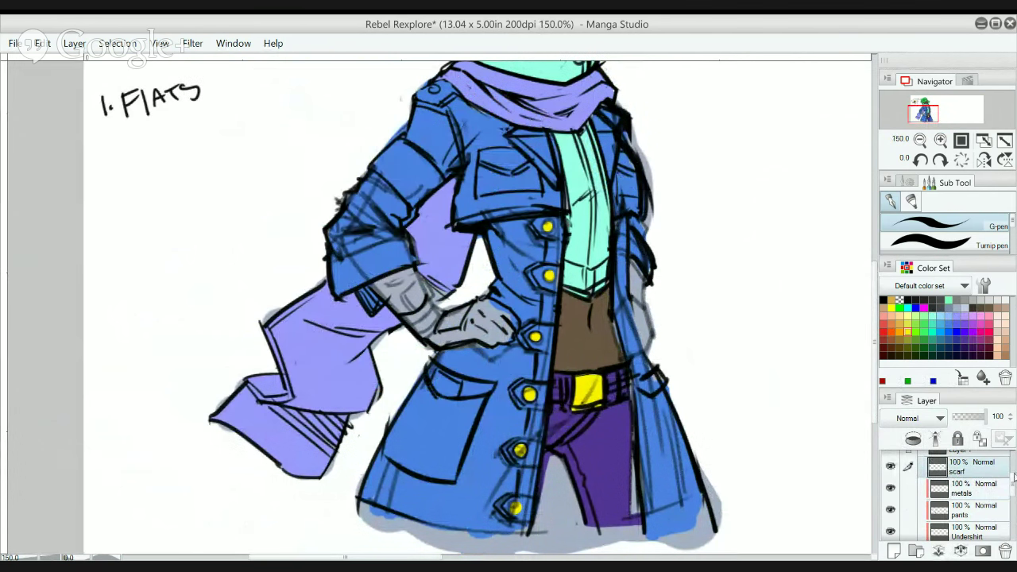
pyautogui.moveTo(1013, 481); pyautogui.dragTo(1013, 508)
pyautogui.click(890, 466)
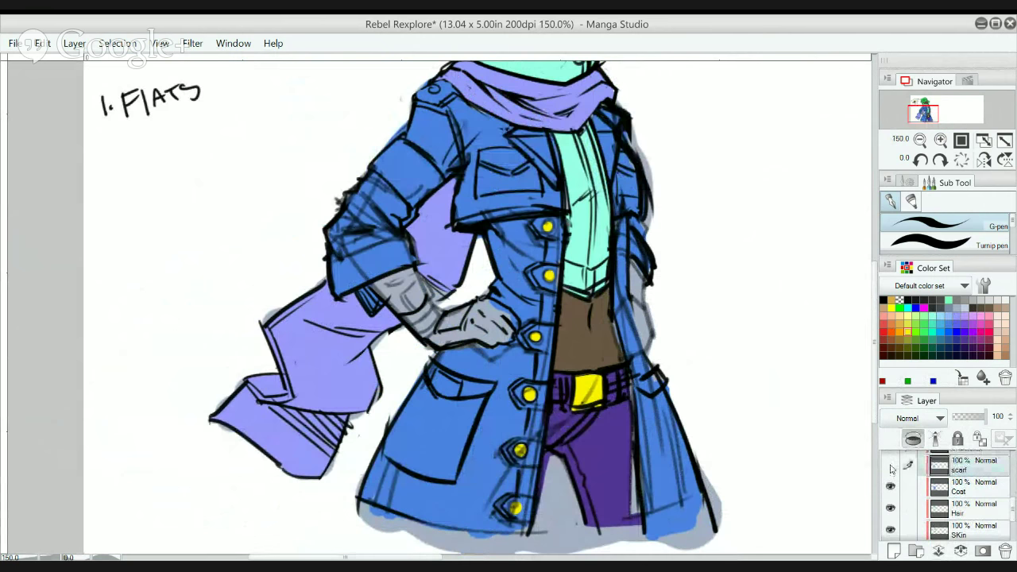
pyautogui.click(891, 466)
pyautogui.click(891, 466)
pyautogui.moveTo(1014, 508); pyautogui.dragTo(1011, 474)
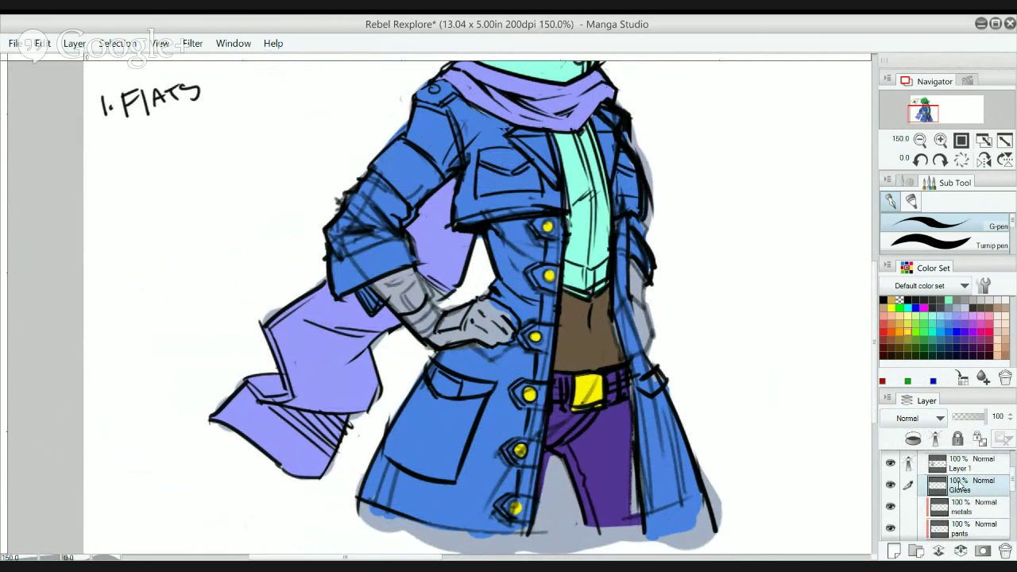
# - Try filling the hand on the hip with light purple on the Gloves layer, and undo the fill
pyautogui.click(931, 316)
pyautogui.click(956, 317)
pyautogui.press('g')
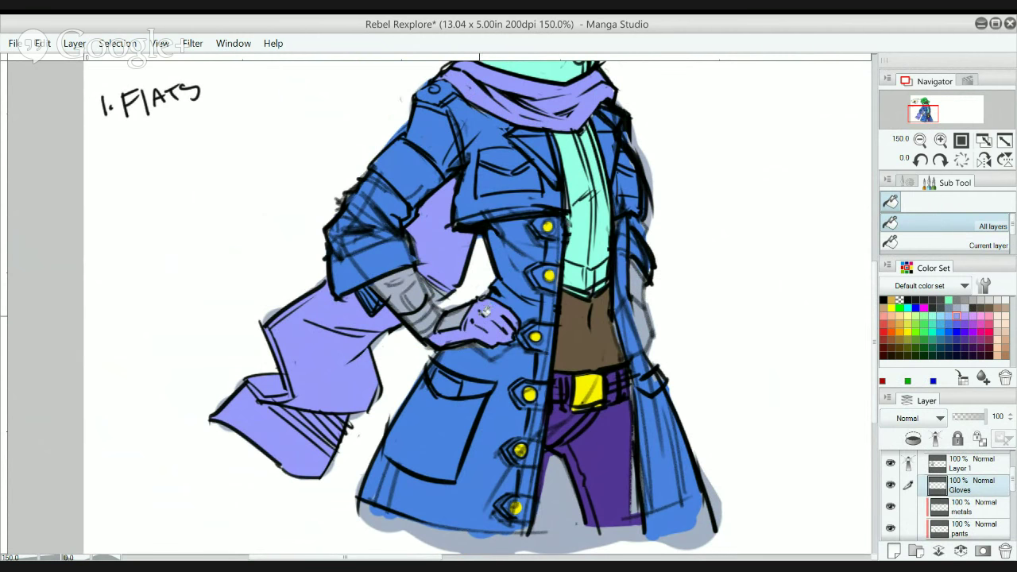
pyautogui.click(489, 314)
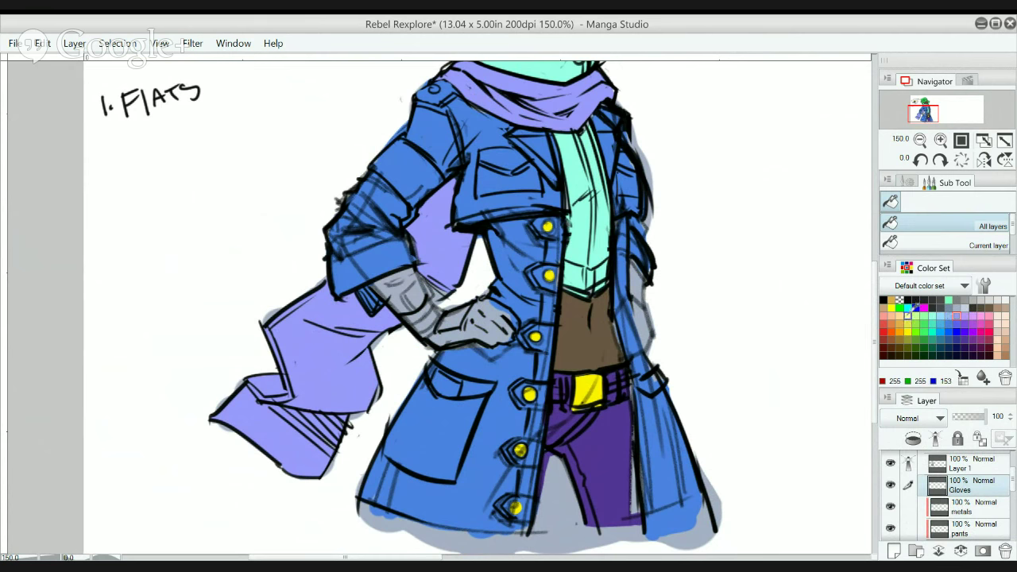
# - Fill the glove's cuff, hand and fingers on the hip with tan orange
pyautogui.click(899, 323)
pyautogui.click(429, 318)
pyautogui.click(421, 313)
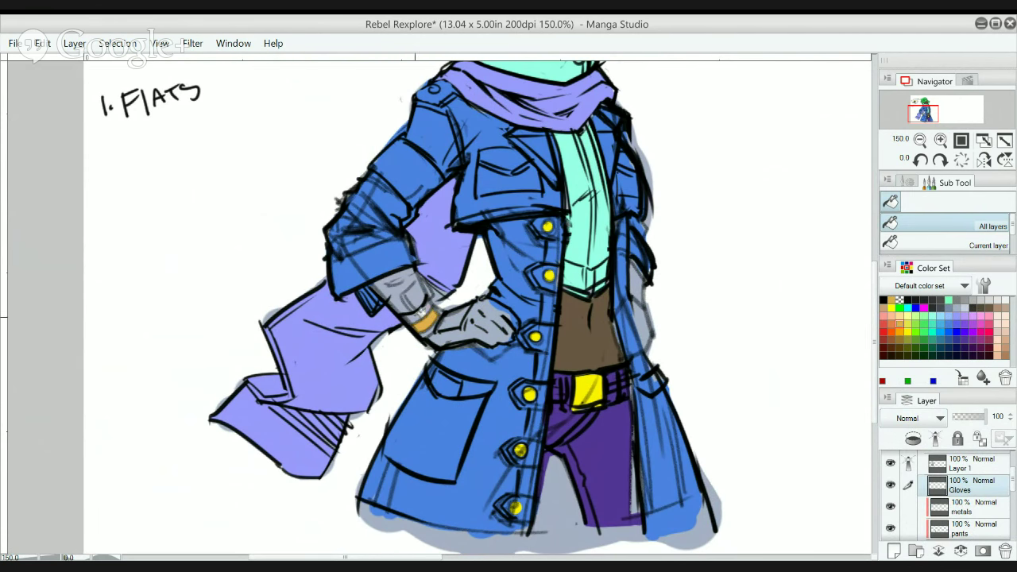
pyautogui.click(453, 337)
pyautogui.click(468, 325)
pyautogui.click(456, 320)
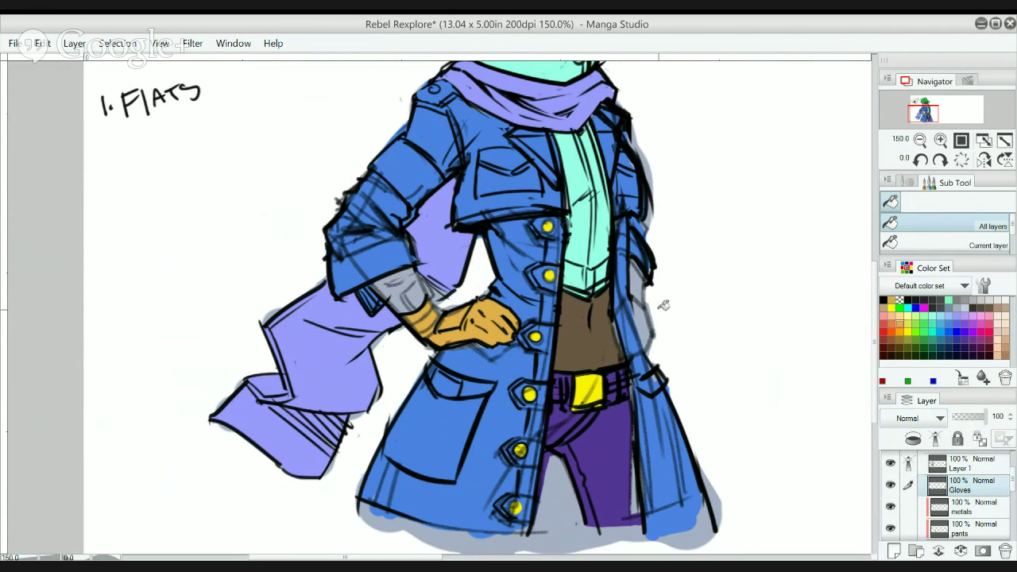
# - Fill the glove on the far hand, beside the bare midriff, with the same tan orange
pyautogui.click(631, 320)
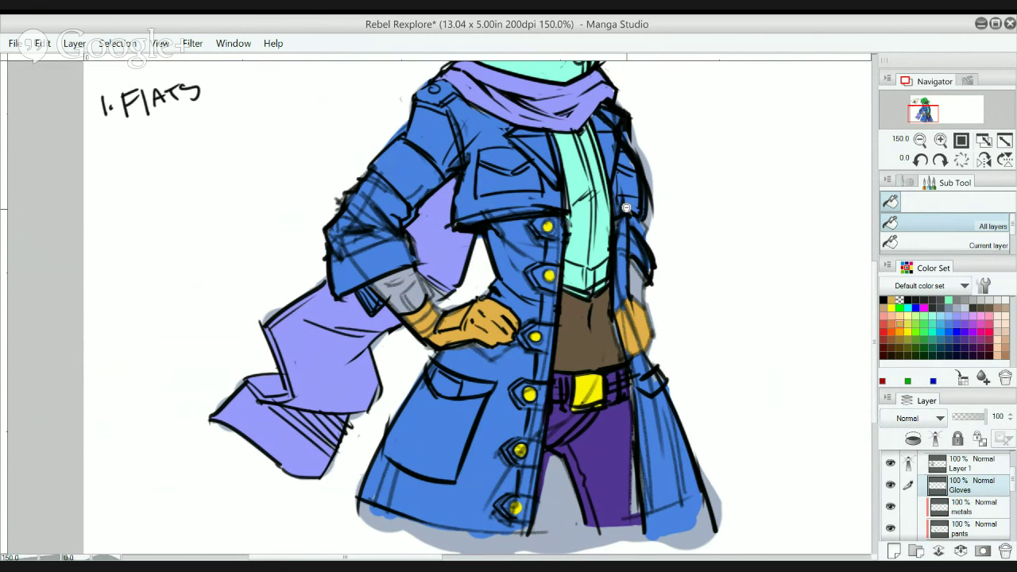
pyautogui.scroll(-1, 627, 208)
pyautogui.moveTo(621, 170); pyautogui.dragTo(639, 256)
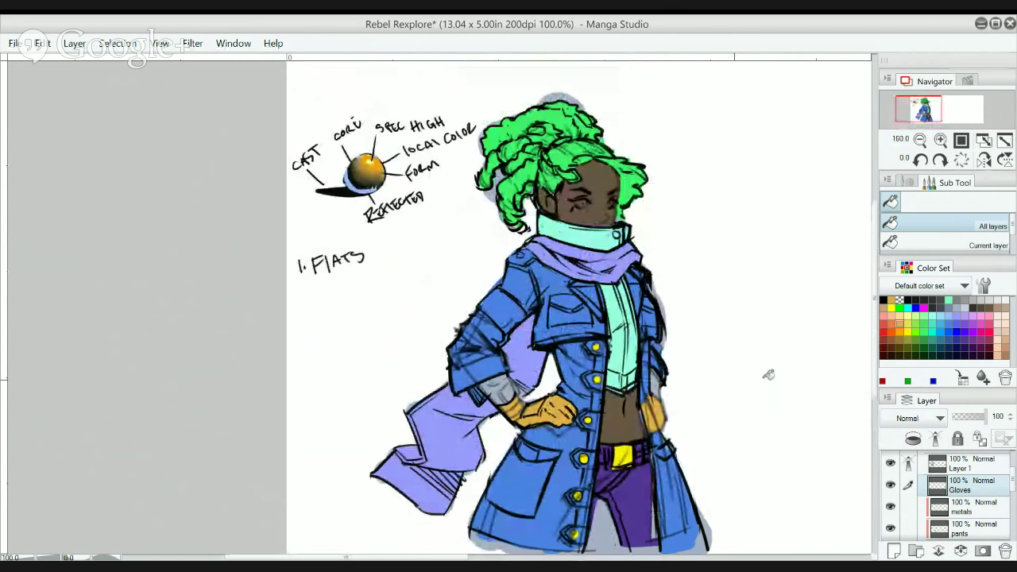
# - Paint both bare forearms between sleeve and glove on the Skin layer, using the dark brown sampled from the midriff
pyautogui.moveTo(1012, 480); pyautogui.dragTo(1014, 527)
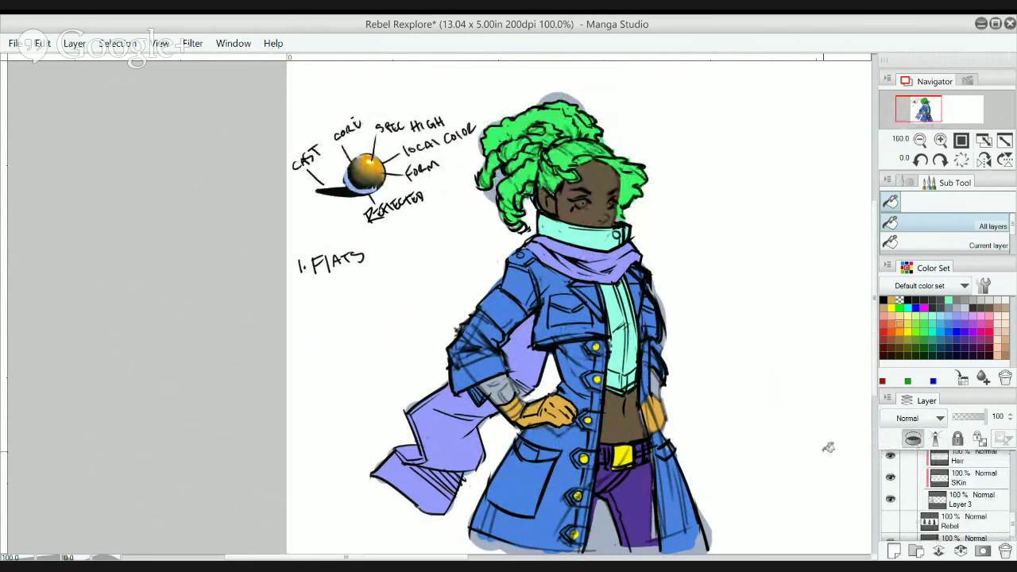
pyautogui.click(970, 476)
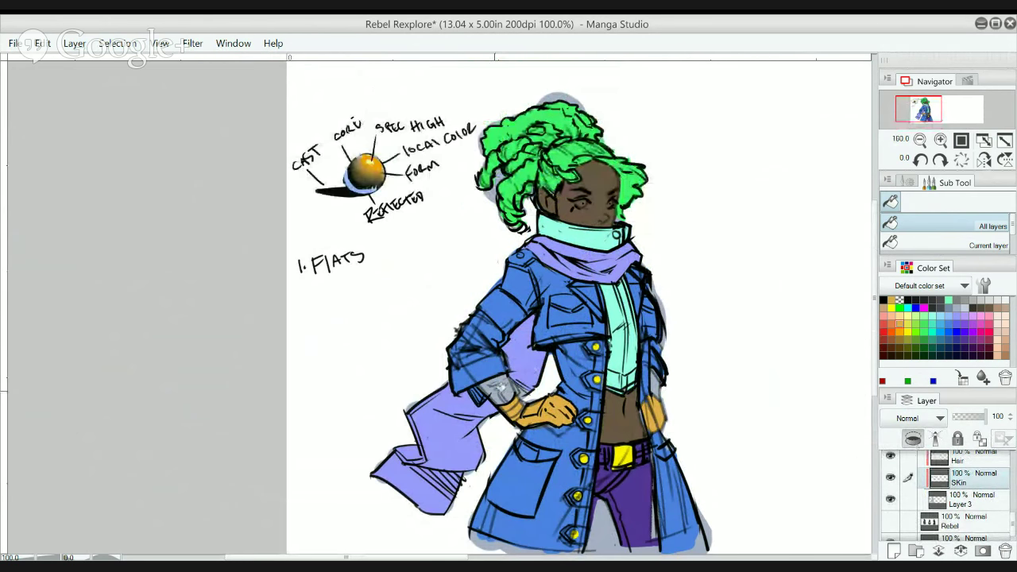
pyautogui.press('p')
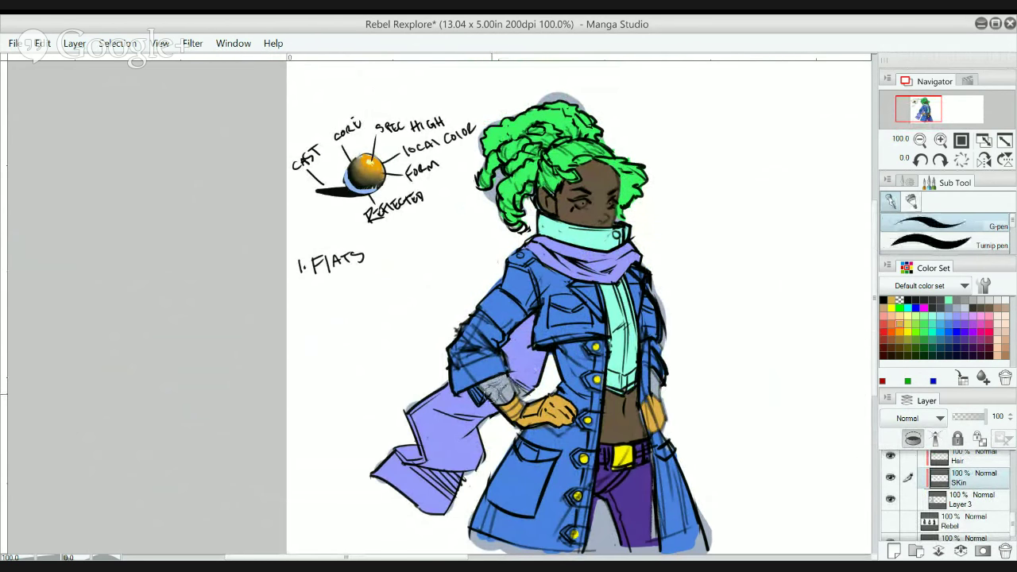
pyautogui.moveTo(497, 393); pyautogui.dragTo(497, 393)
pyautogui.keyDown('alt'); pyautogui.click(610, 426); pyautogui.keyUp('alt')
pyautogui.moveTo(483, 385); pyautogui.dragTo(504, 398)
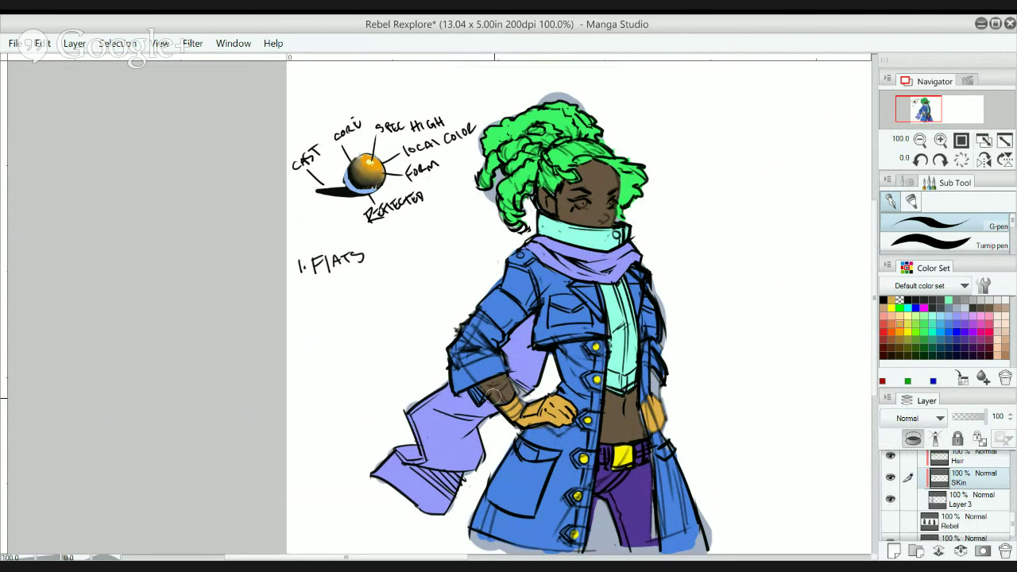
pyautogui.moveTo(652, 397); pyautogui.dragTo(653, 373)
pyautogui.scroll(-3, 665, 329)
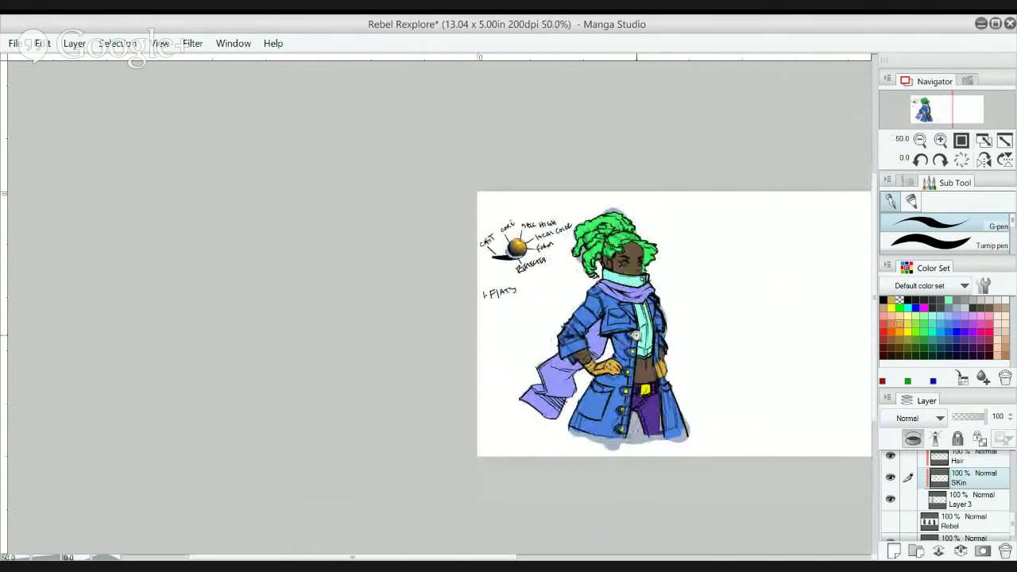
pyautogui.scroll(3, 643, 332)
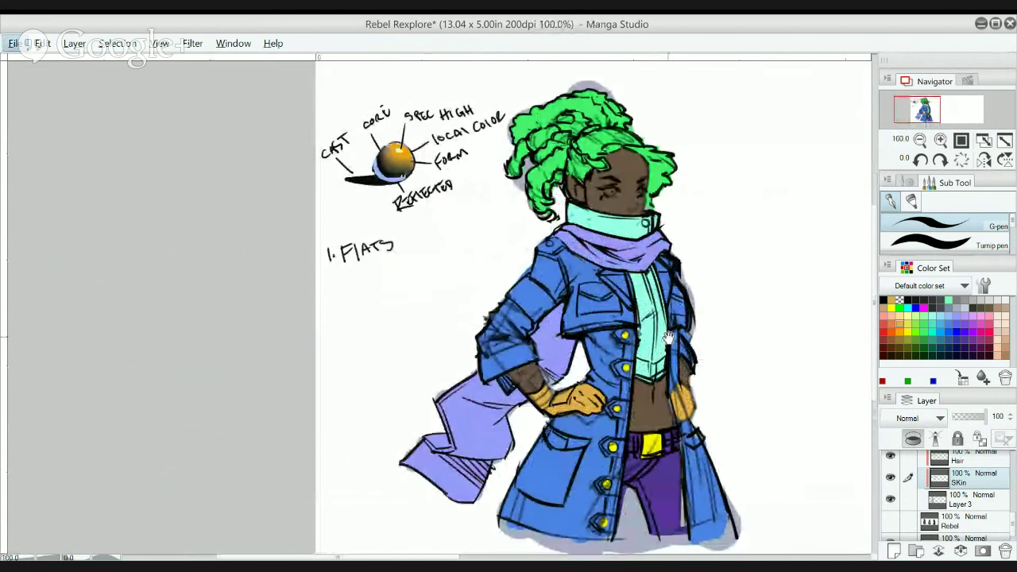
pyautogui.moveTo(732, 293); pyautogui.dragTo(765, 319)
pyautogui.click(751, 317)
pyautogui.click(735, 378)
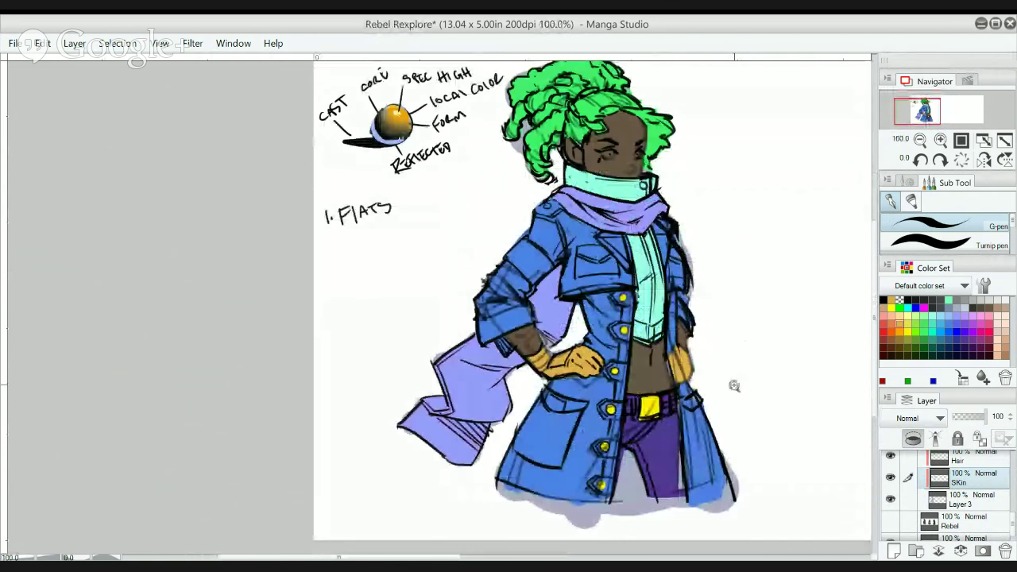
pyautogui.moveTo(740, 417); pyautogui.dragTo(743, 382)
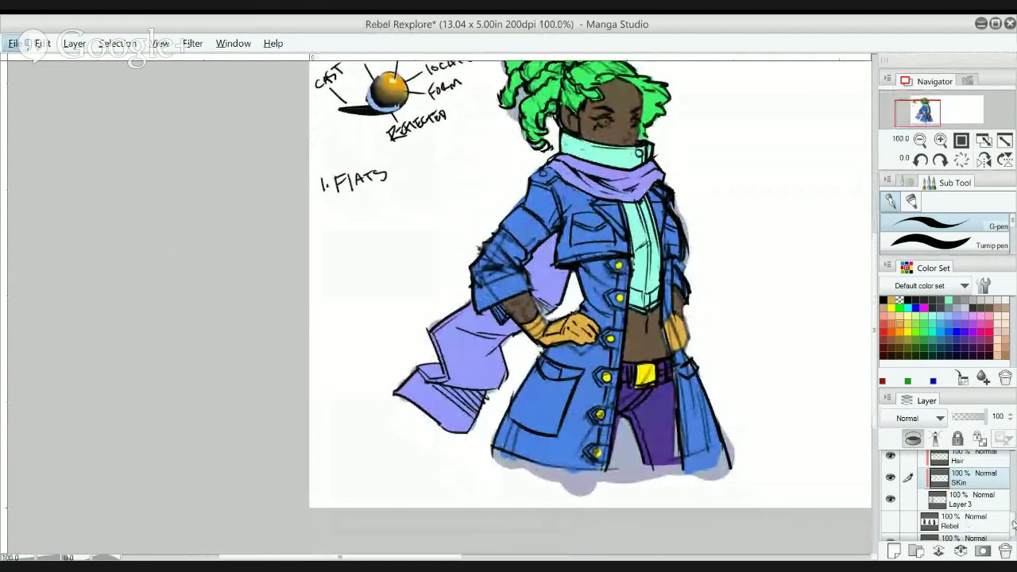
# - Paint the gap between the coat's front edge and the pants legs with the coat's blue on the Coat layer, using the Turnip pen
pyautogui.moveTo(1012, 523); pyautogui.dragTo(1013, 491)
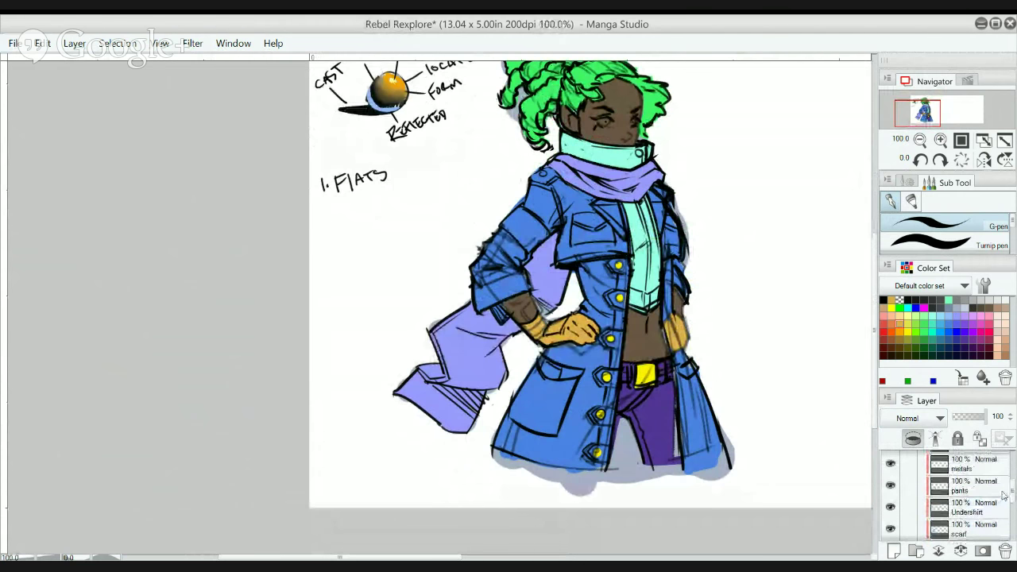
pyautogui.click(993, 486)
pyautogui.moveTo(675, 403)
pyautogui.mouseDown()
pyautogui.moveTo(676, 461)
pyautogui.moveTo(670, 375)
pyautogui.moveTo(671, 387)
pyautogui.mouseUp()
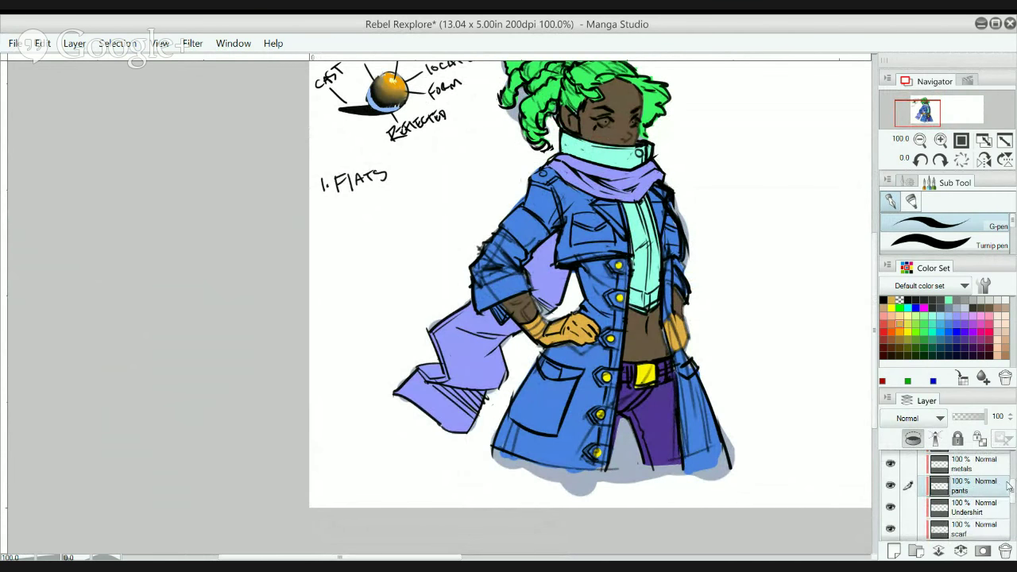
pyautogui.scroll(-3, 1008, 486)
pyautogui.click(969, 476)
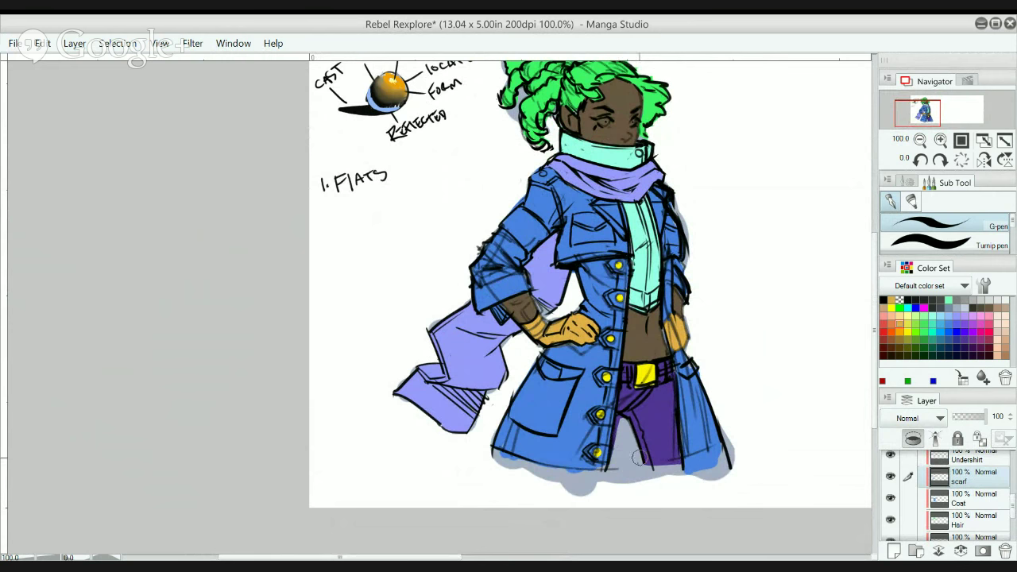
pyautogui.click(967, 501)
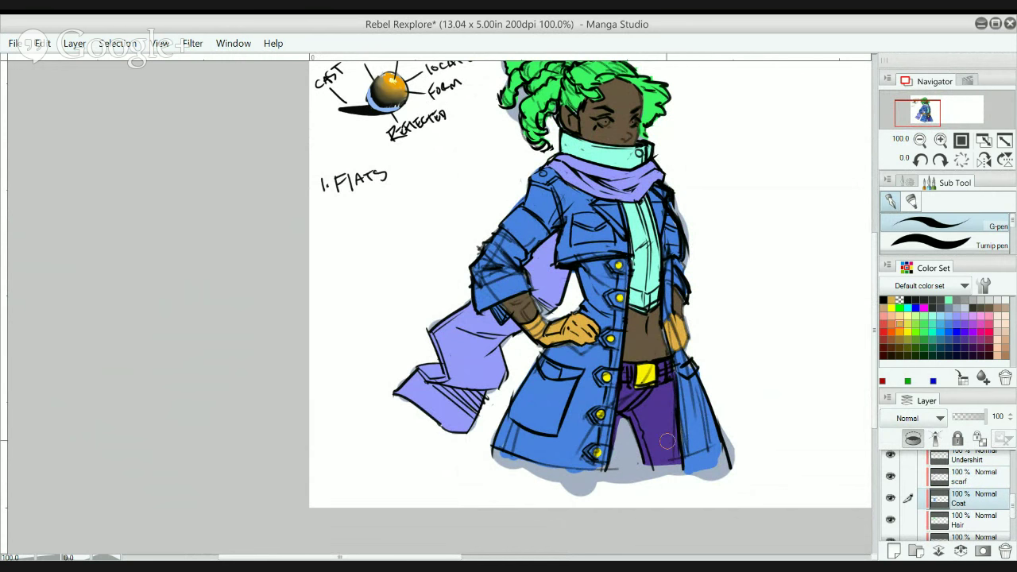
pyautogui.press('.')
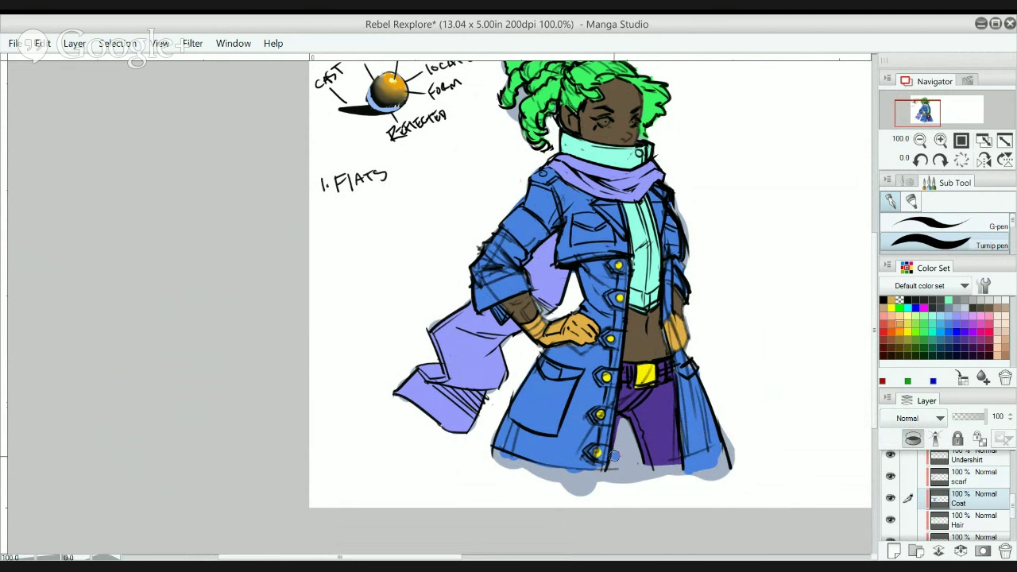
pyautogui.moveTo(614, 457)
pyautogui.mouseDown()
pyautogui.moveTo(620, 424)
pyautogui.moveTo(628, 450)
pyautogui.moveTo(621, 418)
pyautogui.mouseUp()
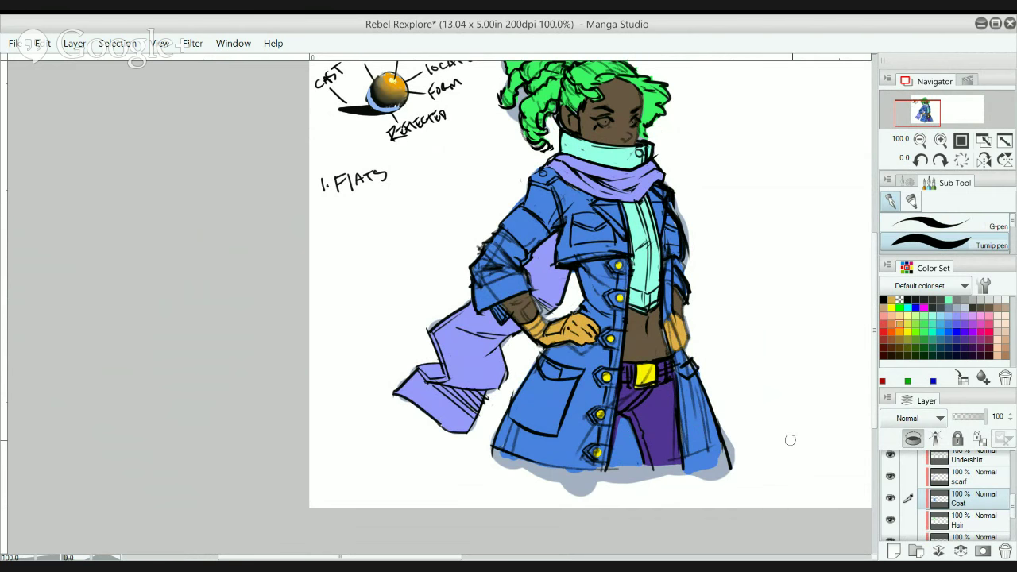
# - Recolour the scarf layer to pale cream with a hue and saturation adjustment
pyautogui.moveTo(1012, 500)
pyautogui.mouseDown()
pyautogui.moveTo(1013, 522)
pyautogui.moveTo(1013, 506)
pyautogui.mouseUp()
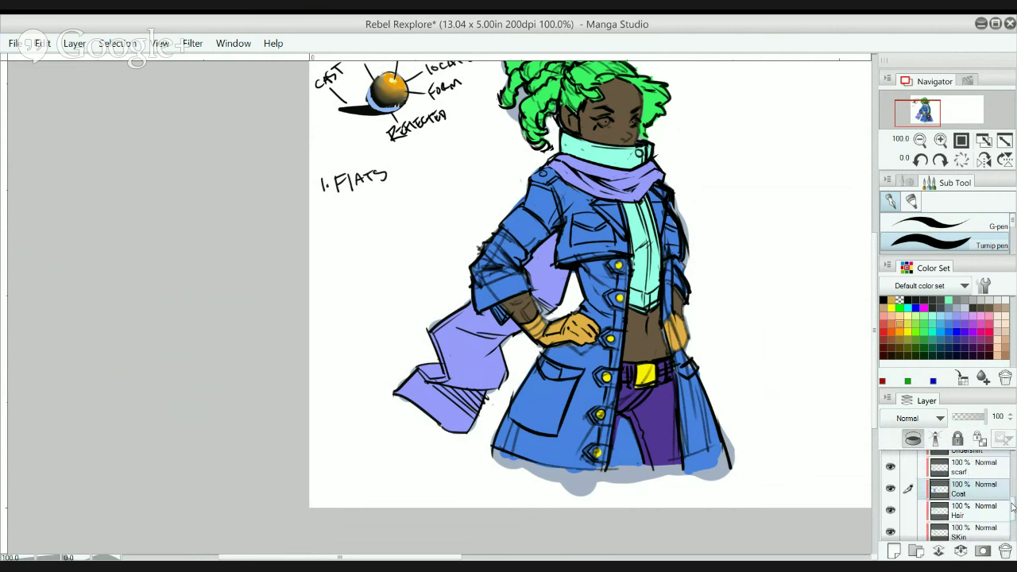
pyautogui.click(984, 464)
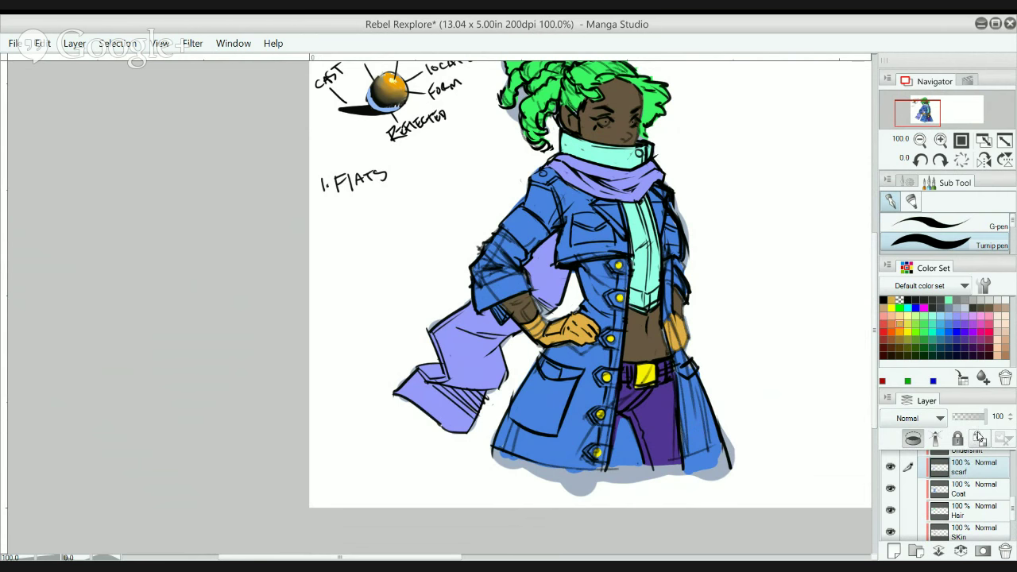
pyautogui.hotkey('ctrl', 'u')
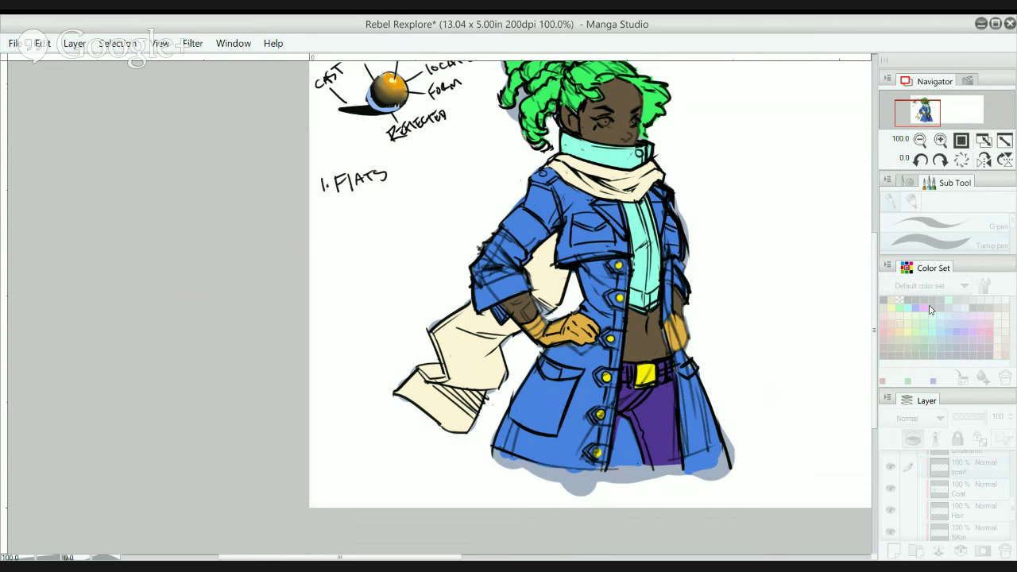
# - Recolour the Coat layer to a sandy khaki with a hue and saturation adjustment
pyautogui.click(960, 484)
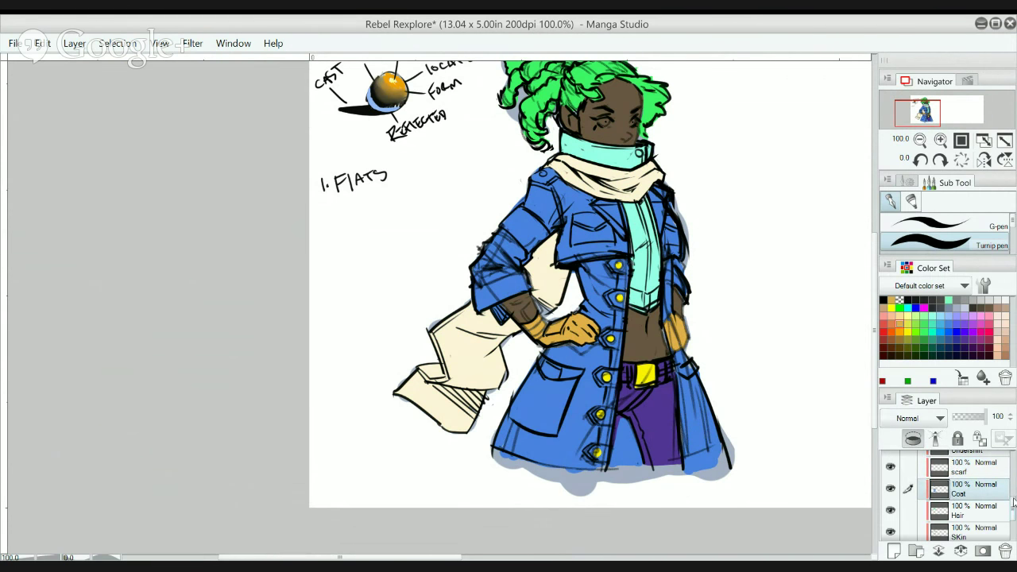
pyautogui.moveTo(1012, 502); pyautogui.dragTo(1011, 500)
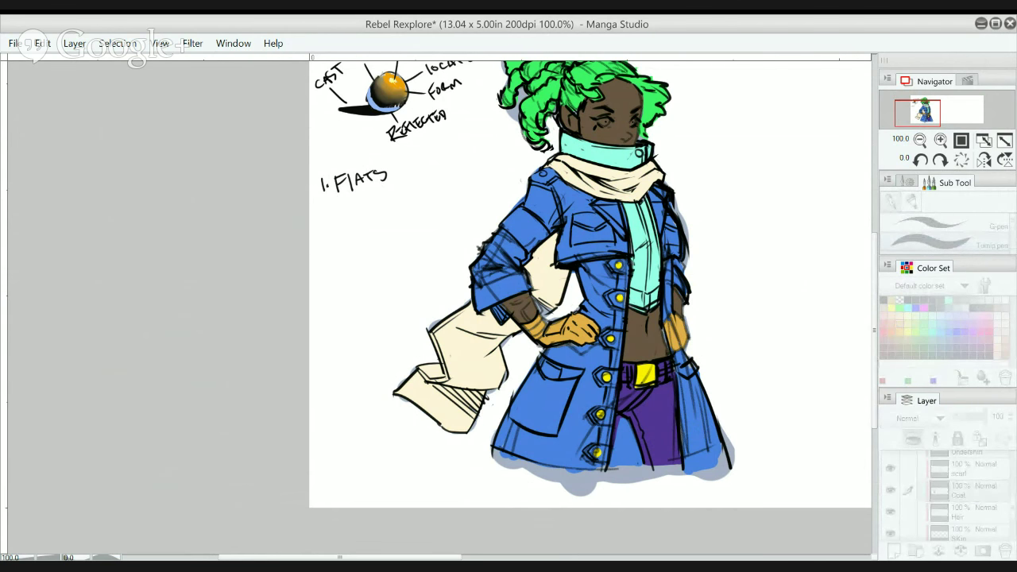
pyautogui.hotkey('alt', 'Delete')
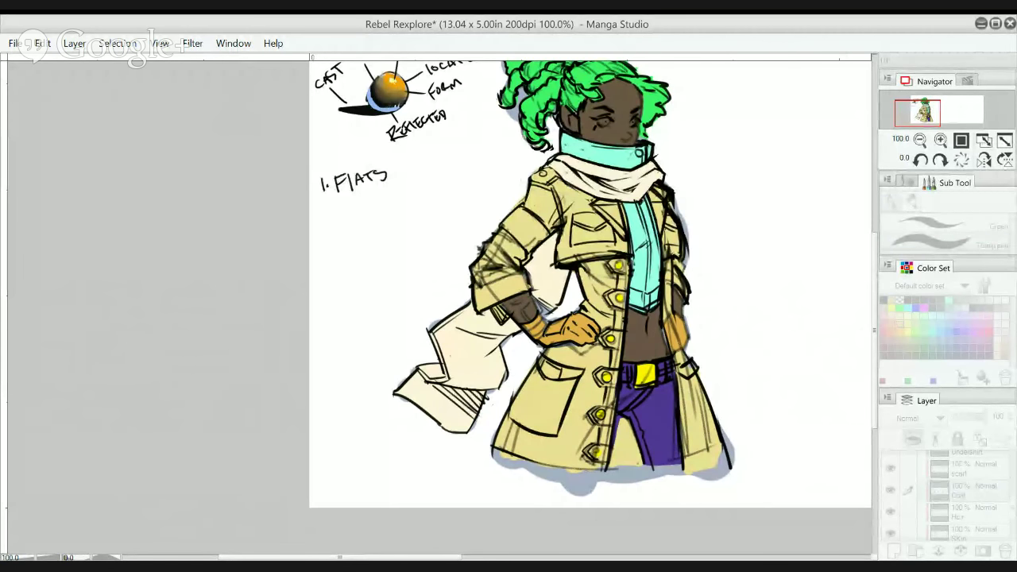
pyautogui.click(969, 163)
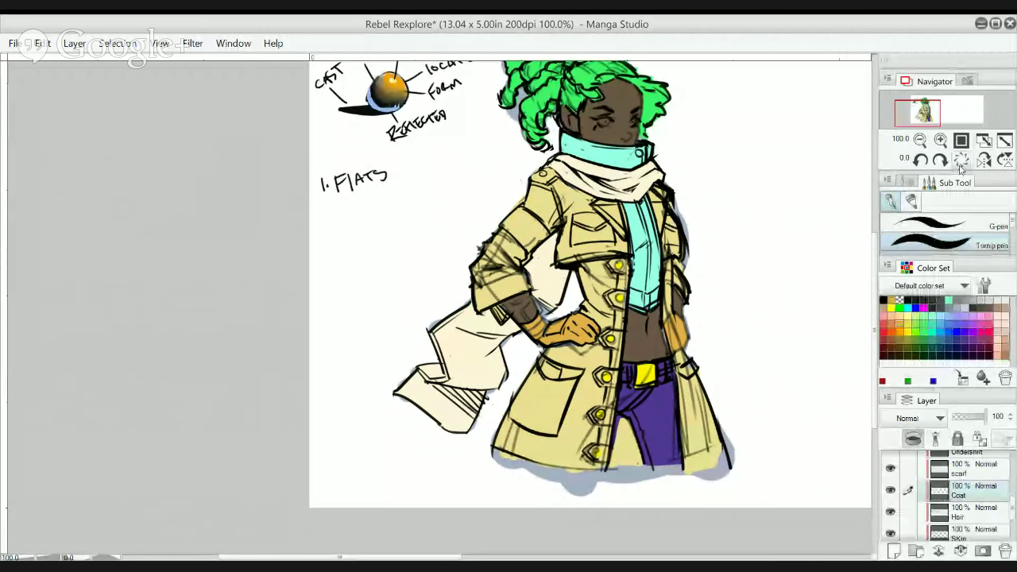
# - Shift the Hair layer's colour to a bright cyan blue with a hue and saturation adjustment
pyautogui.click(970, 512)
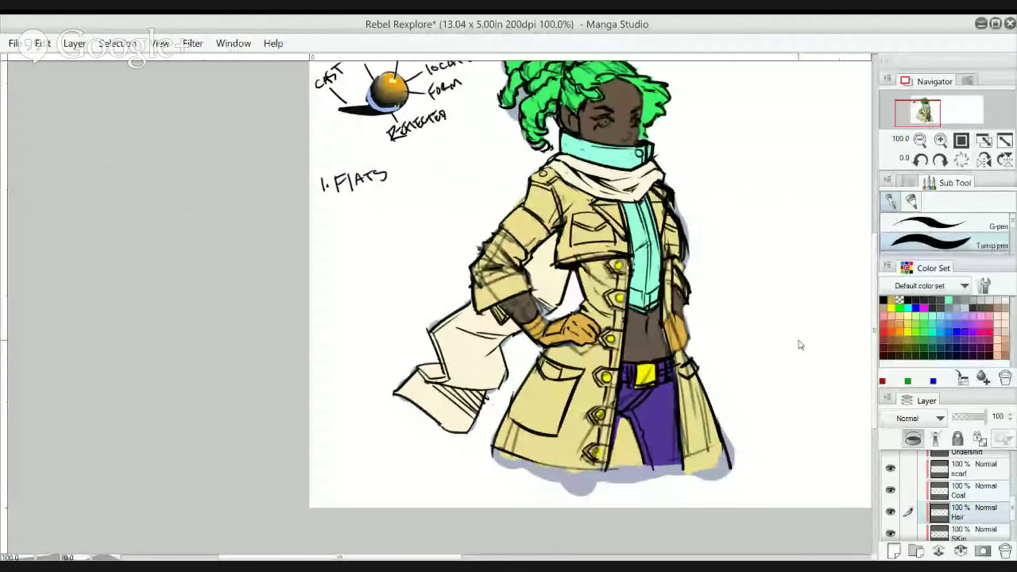
pyautogui.hotkey('ctrl', 'u')
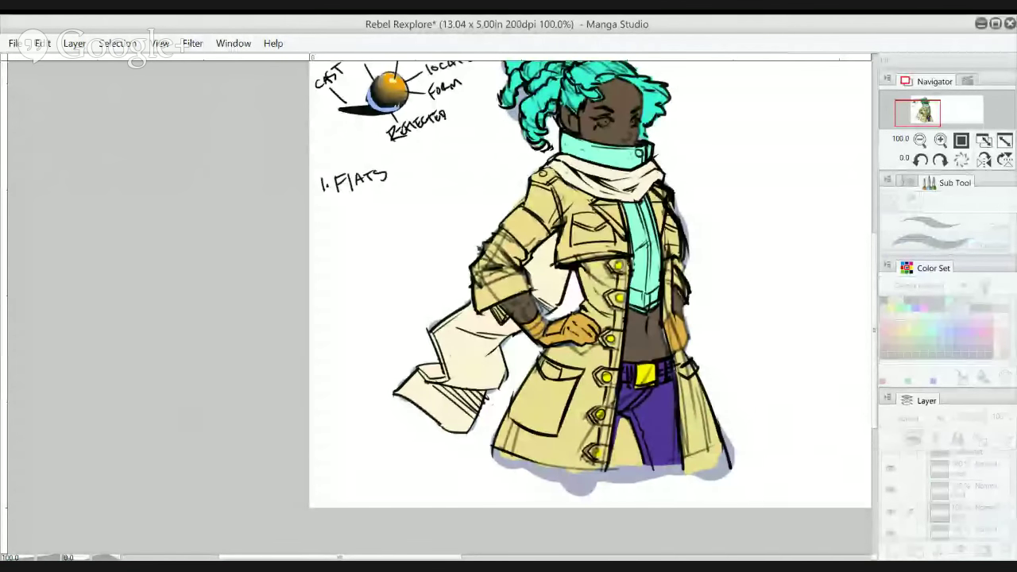
pyautogui.click(969, 184)
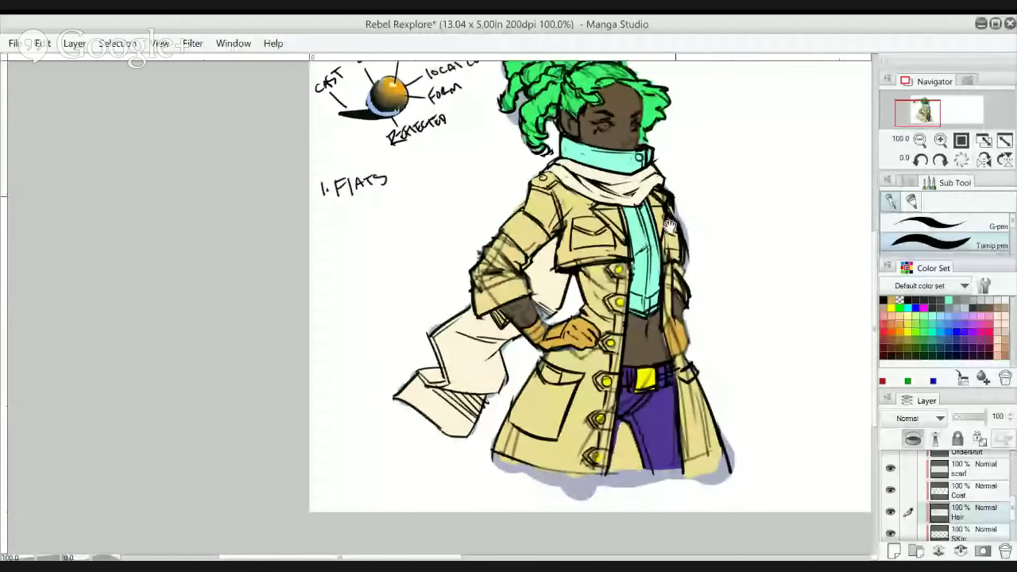
pyautogui.moveTo(699, 168); pyautogui.dragTo(672, 305)
pyautogui.hotkey('ctrl', 'u')
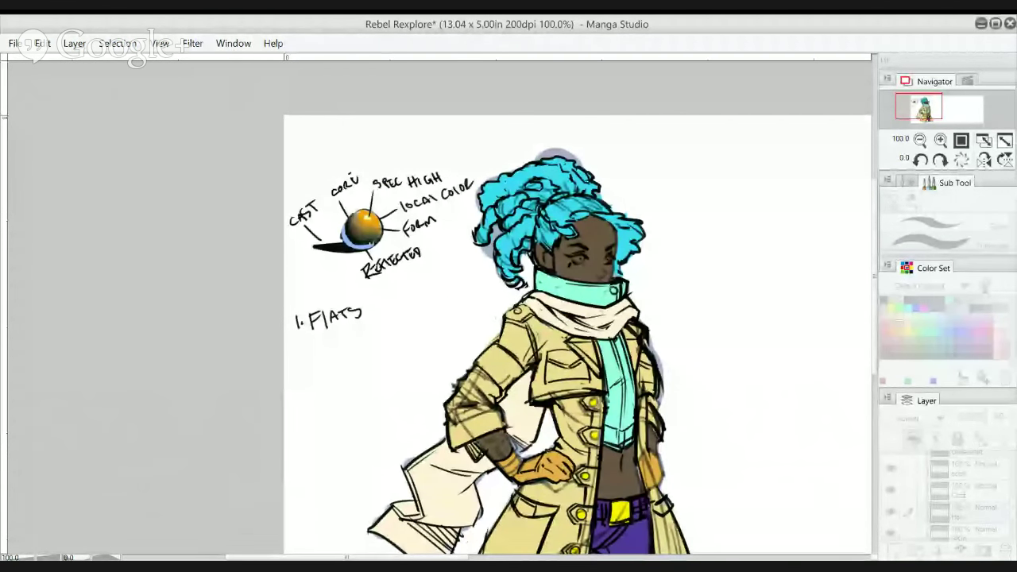
# - Shift the Hair layer's hue and saturation from bright tones to a muted brownish red and accept the adjustment
pyautogui.press('Return')
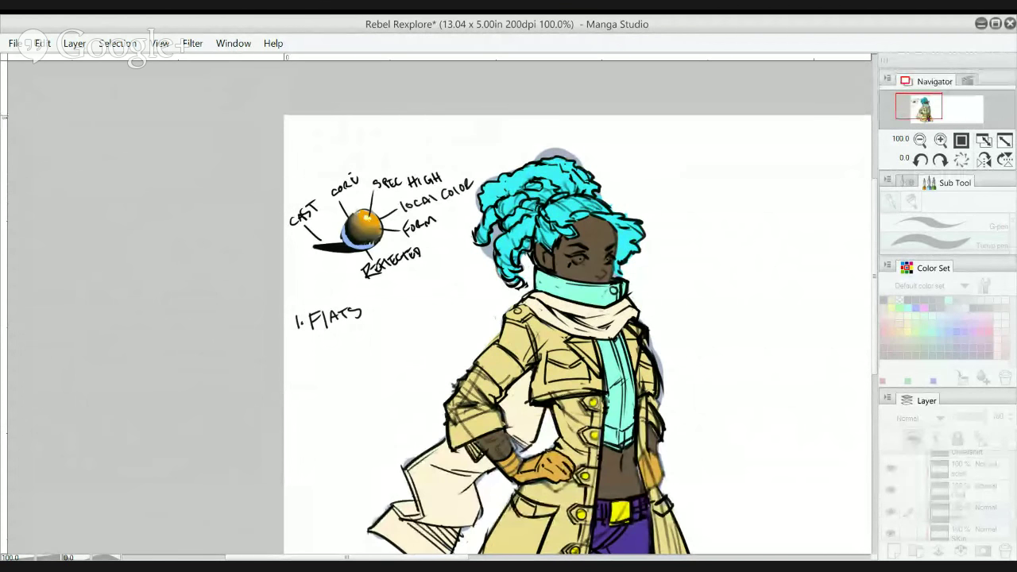
pyautogui.hotkey('ctrl', 'z')
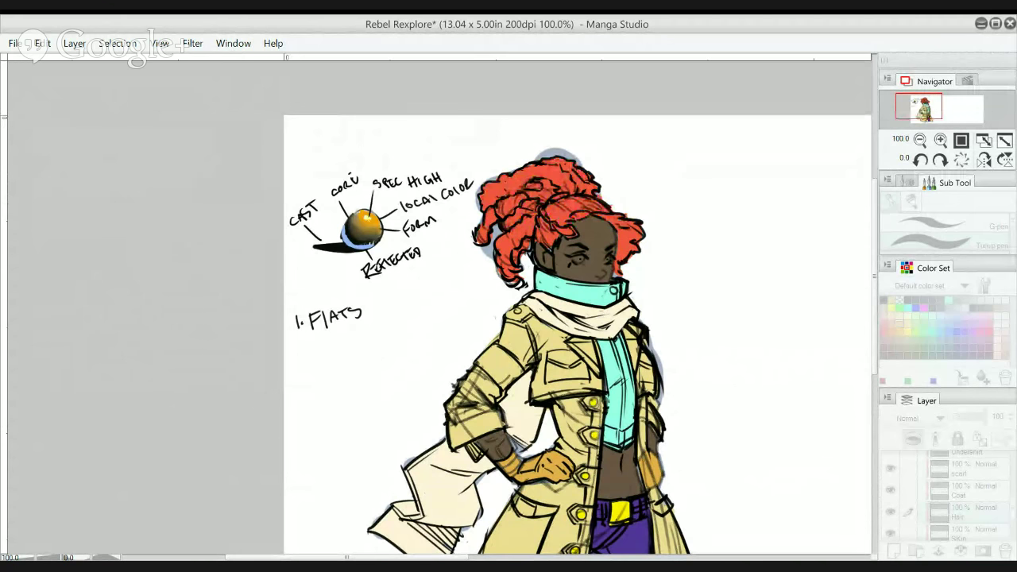
pyautogui.hotkey('ctrl', 'z')
pyautogui.hotkey('ctrl', 'z')
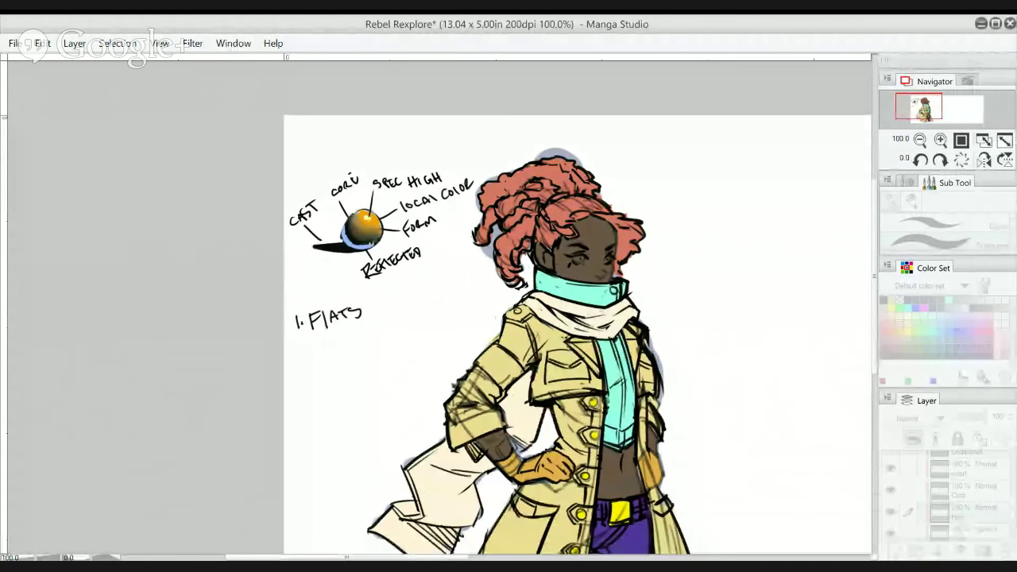
pyautogui.hotkey('ctrl', 'y')
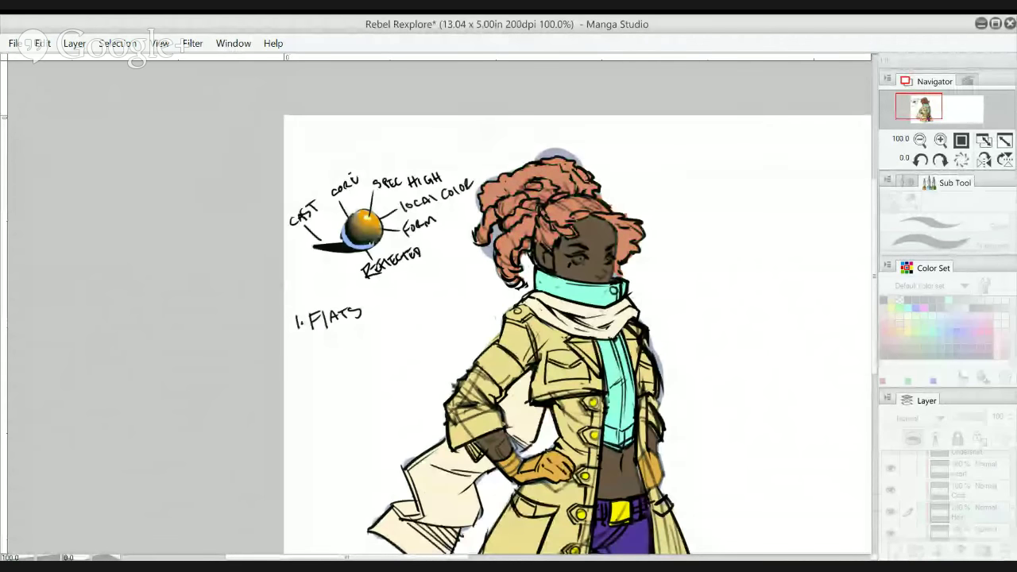
pyautogui.hotkey('ctrl', 'y')
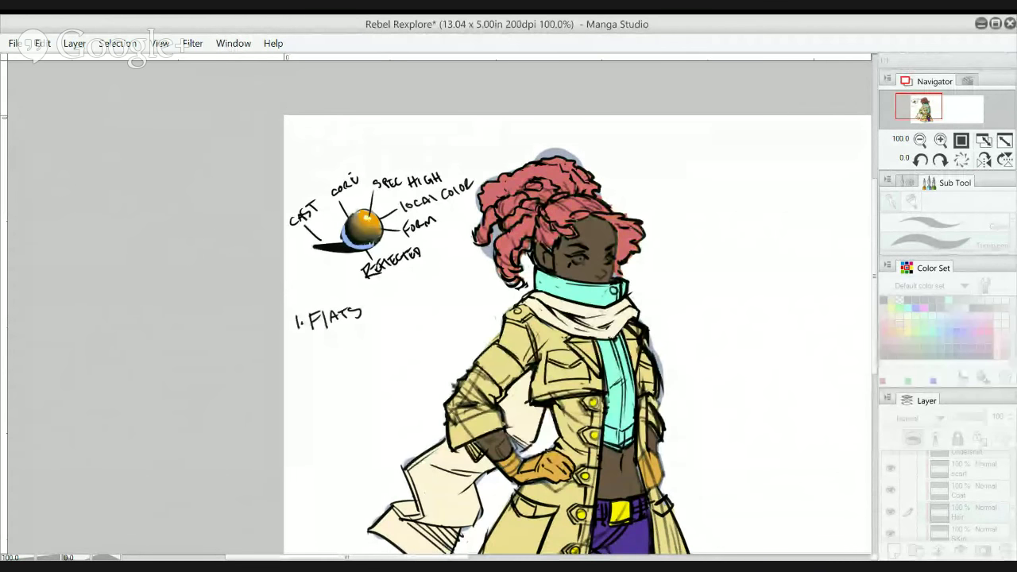
pyautogui.hotkey('ctrl', 'z')
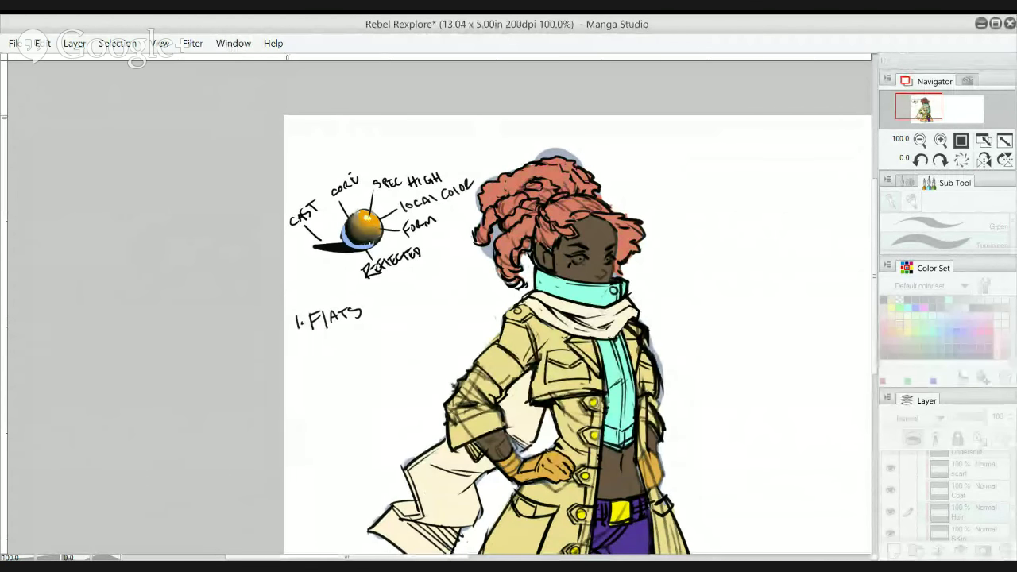
pyautogui.click(962, 176)
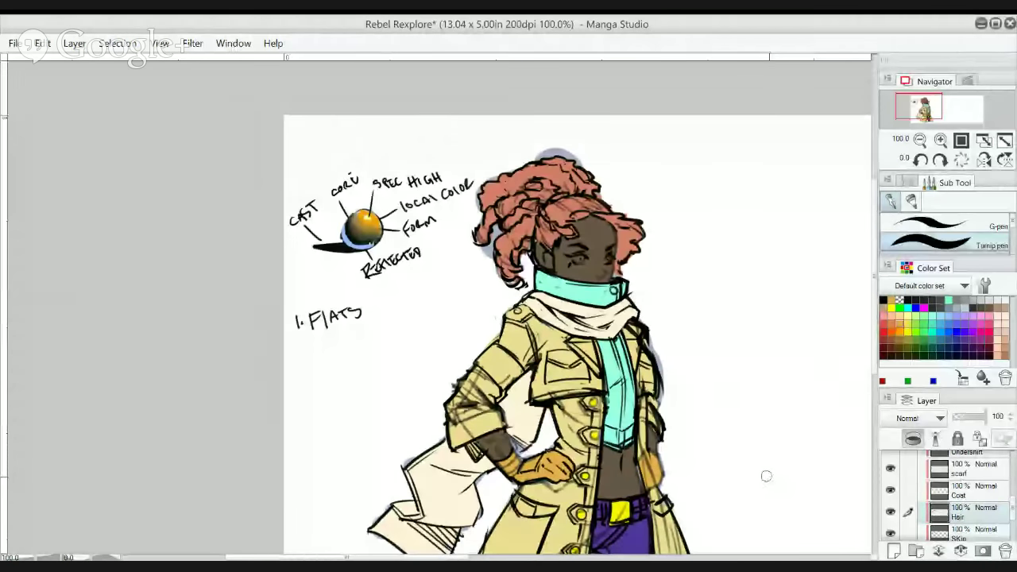
# - Select the Undershirt layer and lock its transparent pixels
pyautogui.click(979, 492)
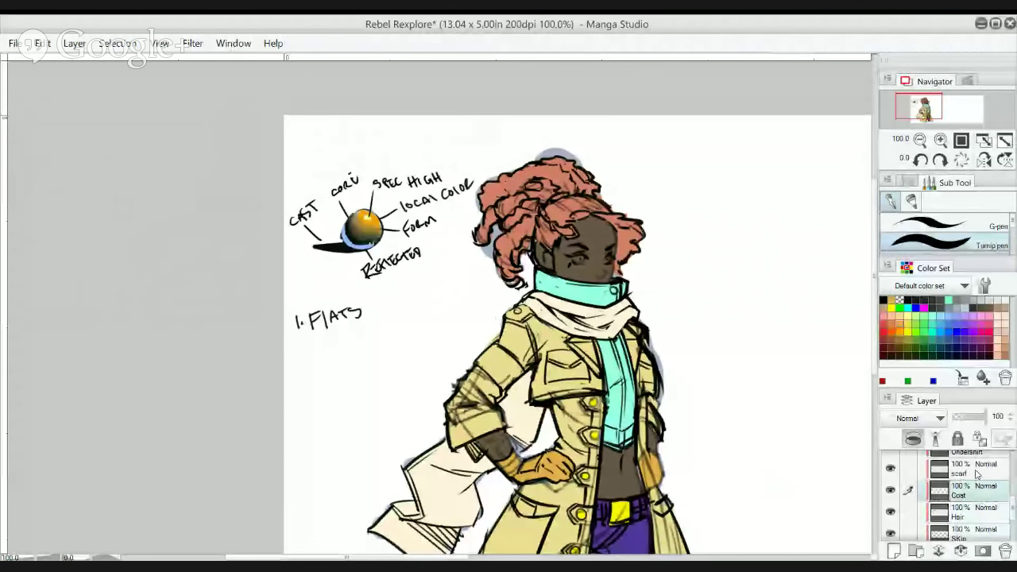
pyautogui.click(977, 474)
pyautogui.scroll(1, 1012, 502)
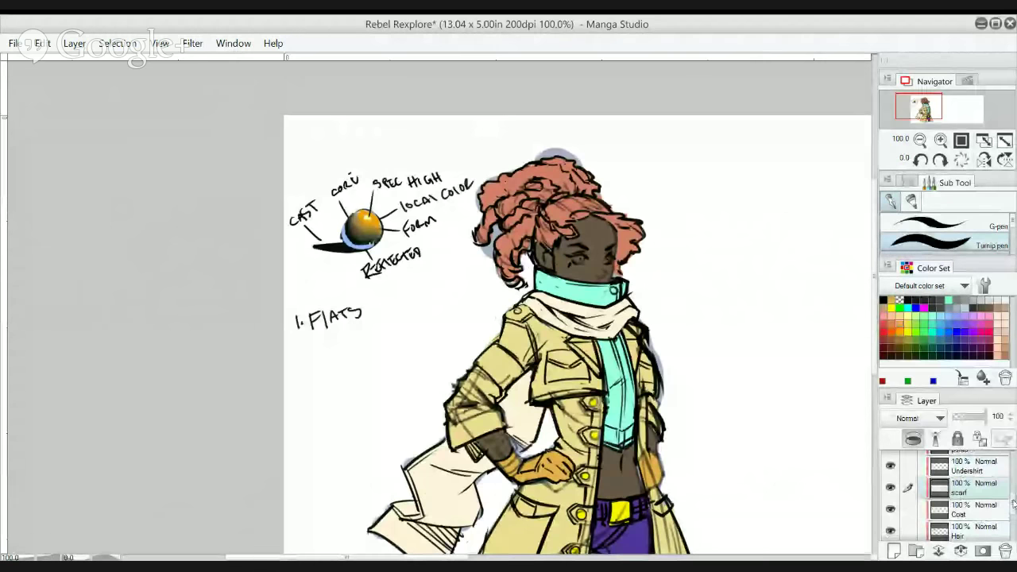
pyautogui.moveTo(1014, 503); pyautogui.dragTo(1013, 497)
pyautogui.click(987, 491)
pyautogui.moveTo(667, 457); pyautogui.dragTo(656, 362)
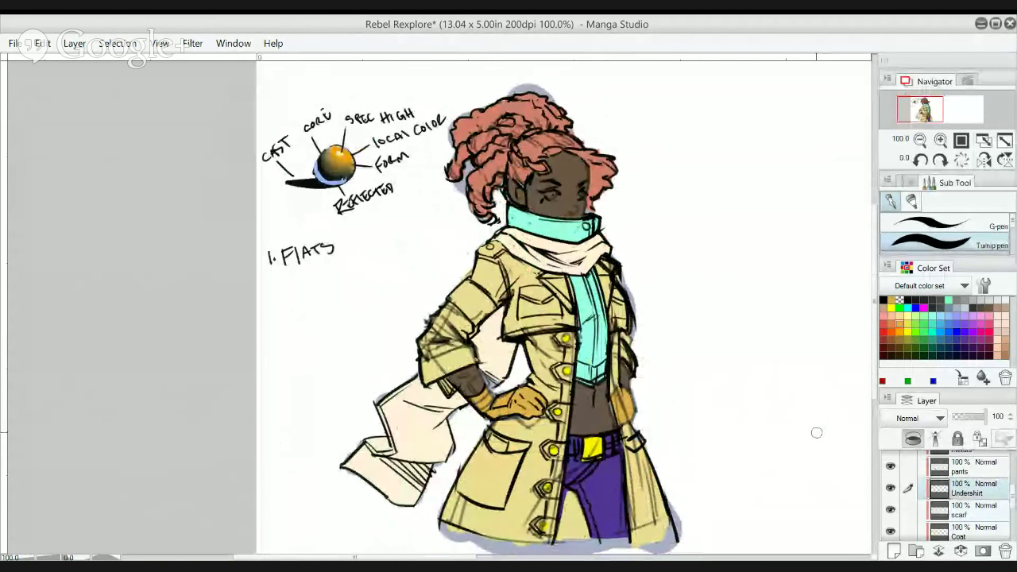
pyautogui.press('space')
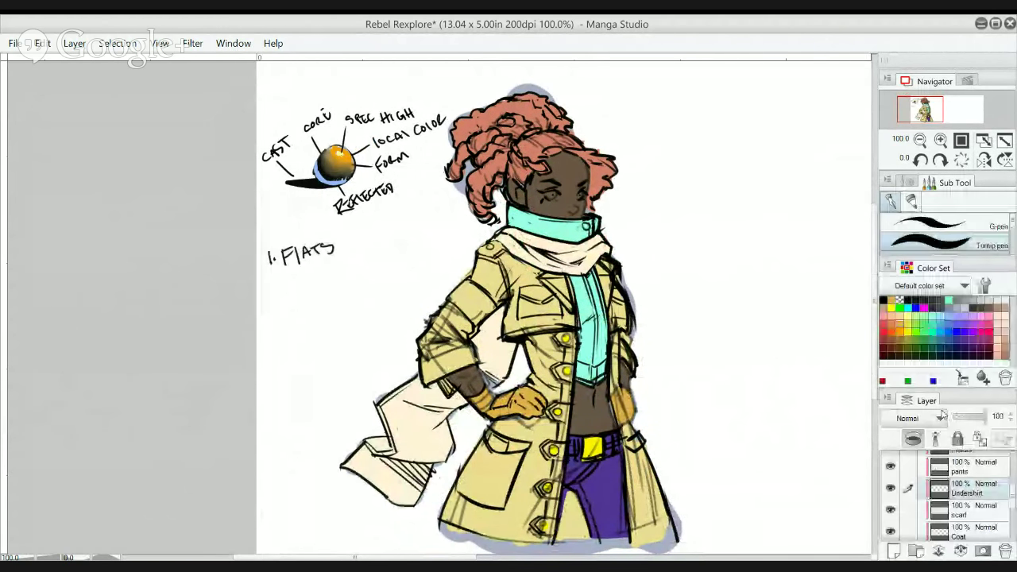
pyautogui.click(980, 439)
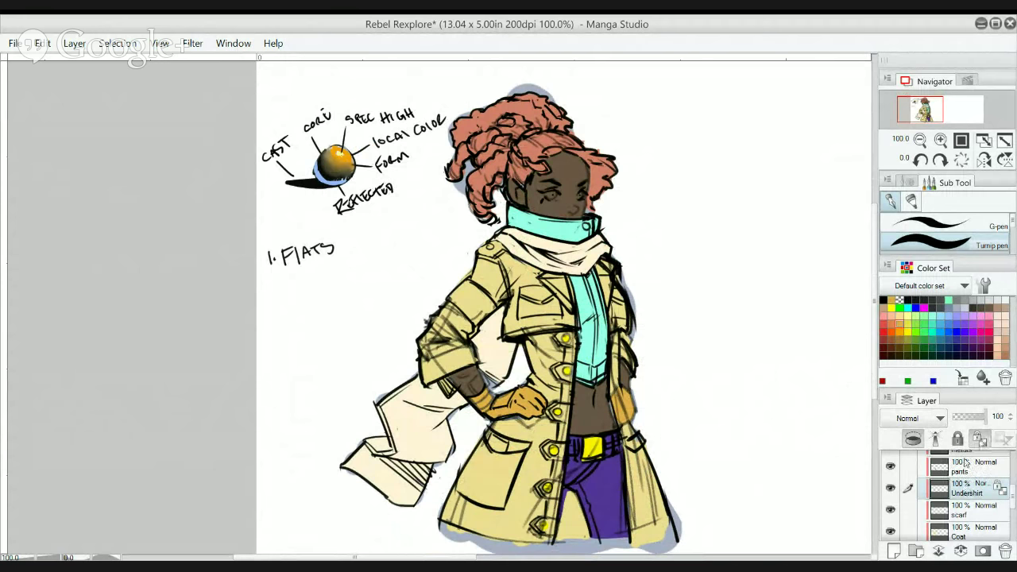
# - Paint the collar and undershirt flat orange-tan with the Turnip pen on the Undershirt layer
pyautogui.click(900, 315)
pyautogui.click(891, 299)
pyautogui.moveTo(604, 286)
pyautogui.mouseDown()
pyautogui.moveTo(614, 273)
pyautogui.moveTo(612, 321)
pyautogui.moveTo(584, 353)
pyautogui.moveTo(627, 275)
pyautogui.moveTo(583, 298)
pyautogui.moveTo(569, 238)
pyautogui.moveTo(496, 236)
pyautogui.moveTo(510, 194)
pyautogui.moveTo(592, 380)
pyautogui.moveTo(584, 222)
pyautogui.moveTo(571, 237)
pyautogui.mouseUp()
pyautogui.hotkey('ctrl', 'z')
pyautogui.moveTo(587, 387)
pyautogui.mouseDown()
pyautogui.moveTo(616, 337)
pyautogui.moveTo(572, 350)
pyautogui.moveTo(585, 254)
pyautogui.moveTo(541, 226)
pyautogui.moveTo(547, 218)
pyautogui.moveTo(528, 212)
pyautogui.moveTo(512, 187)
pyautogui.mouseUp()
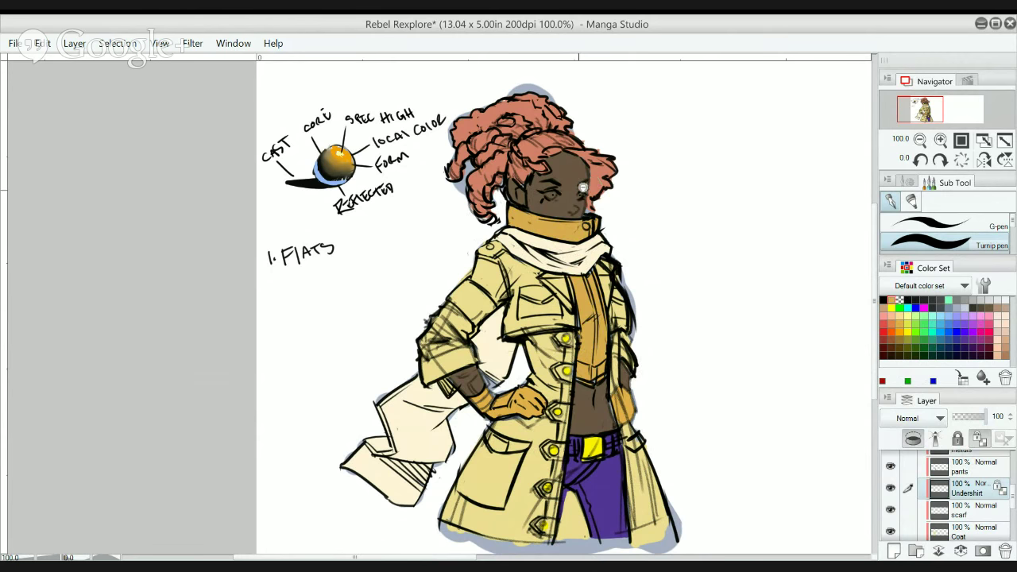
# - Adjust the undershirt's hue, trying yellow-green, purple and blue before settling on magenta
pyautogui.scroll(-1, 582, 190)
pyautogui.scroll(-1, 578, 218)
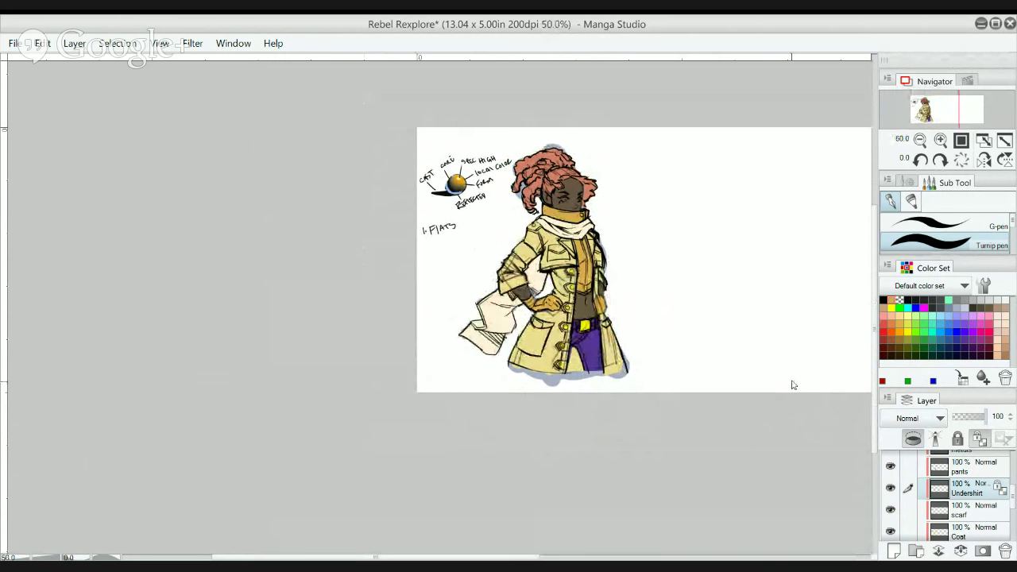
pyautogui.hotkey('ctrl', 'u')
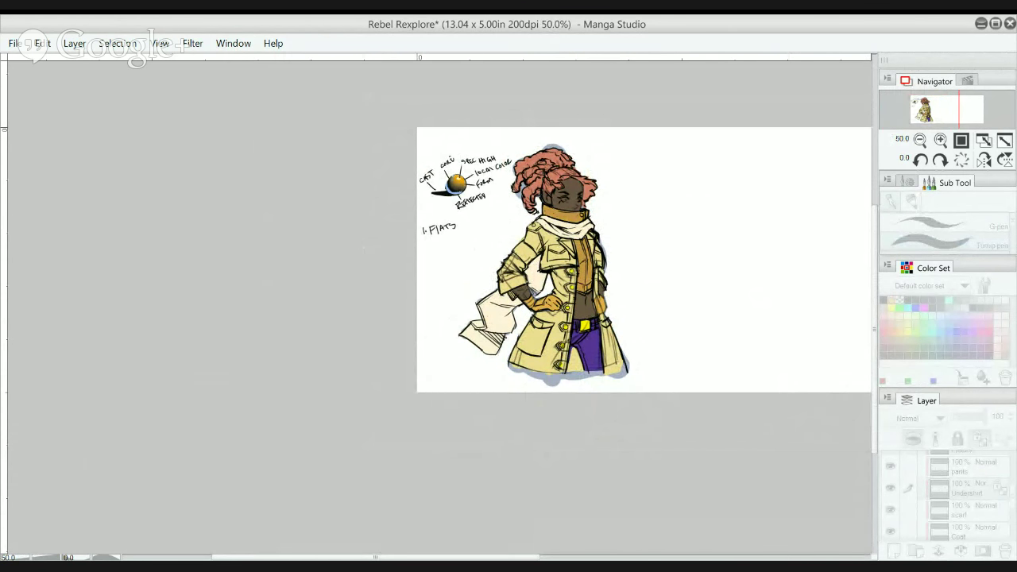
pyautogui.hotkey('ctrl', 'z')
pyautogui.hotkey('ctrl', 'z')
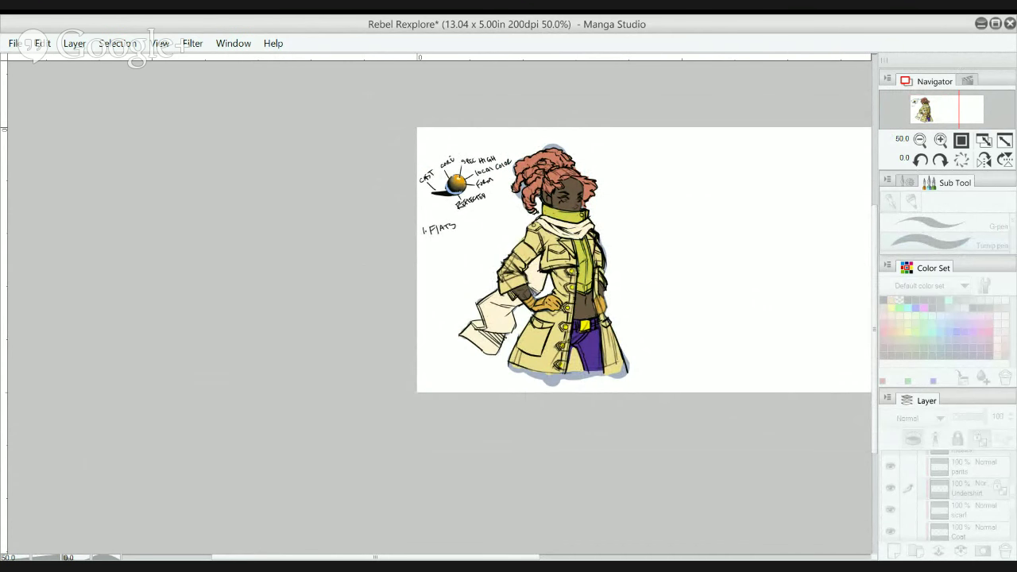
pyautogui.hotkey('ctrl', 'z')
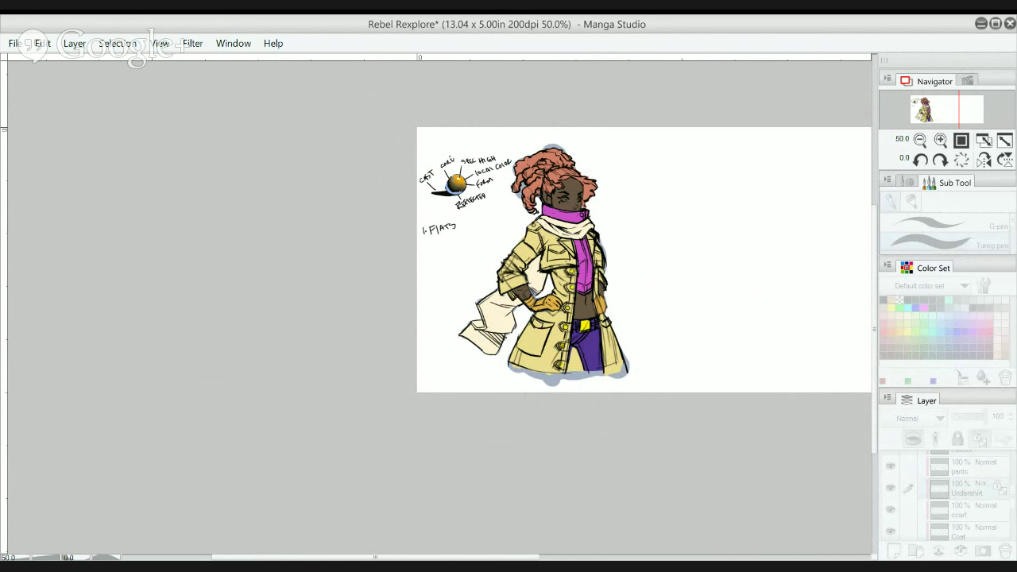
pyautogui.hotkey('ctrl', 'z')
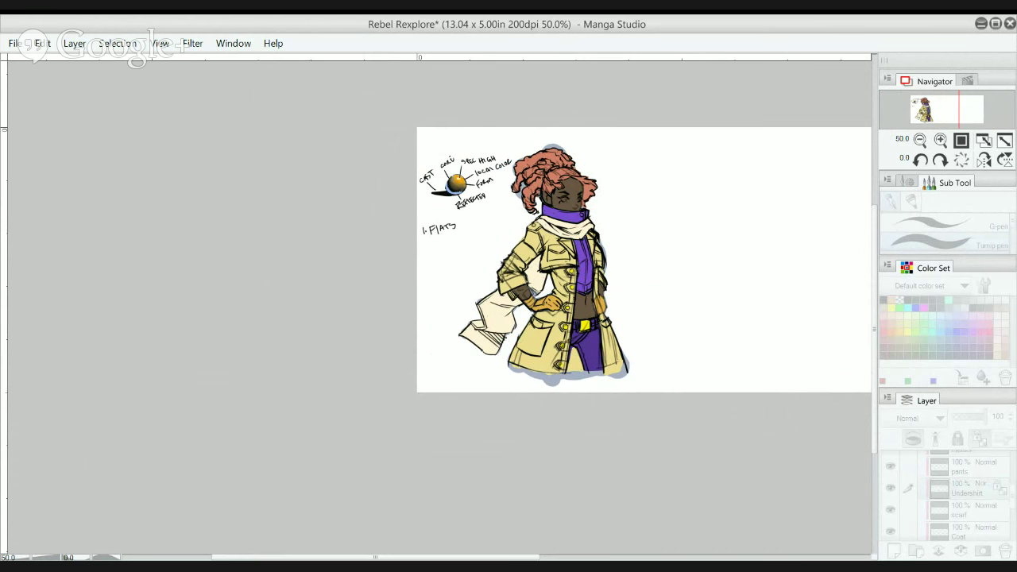
pyautogui.hotkey('ctrl', 'z')
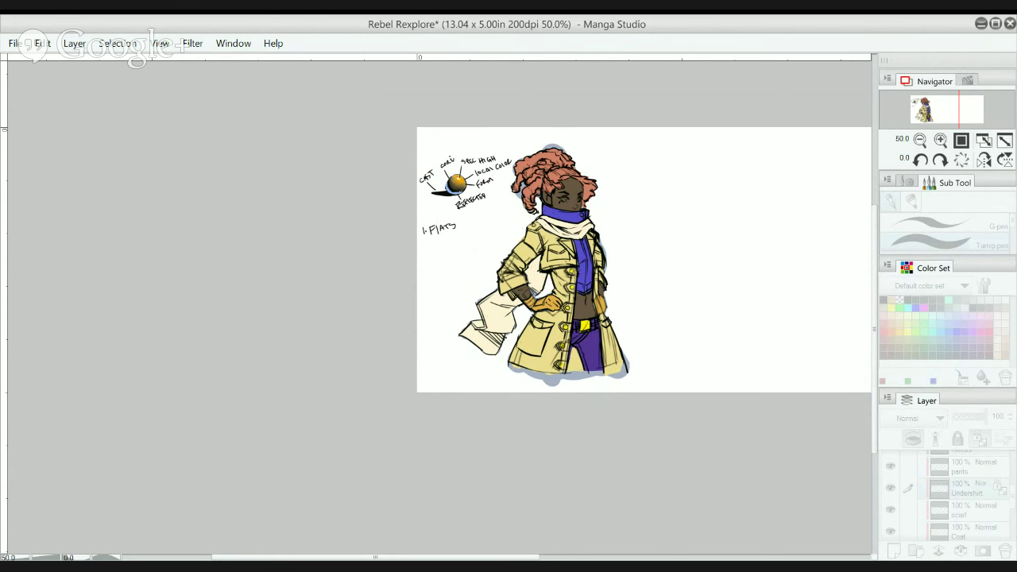
pyautogui.hotkey('ctrl', 'y')
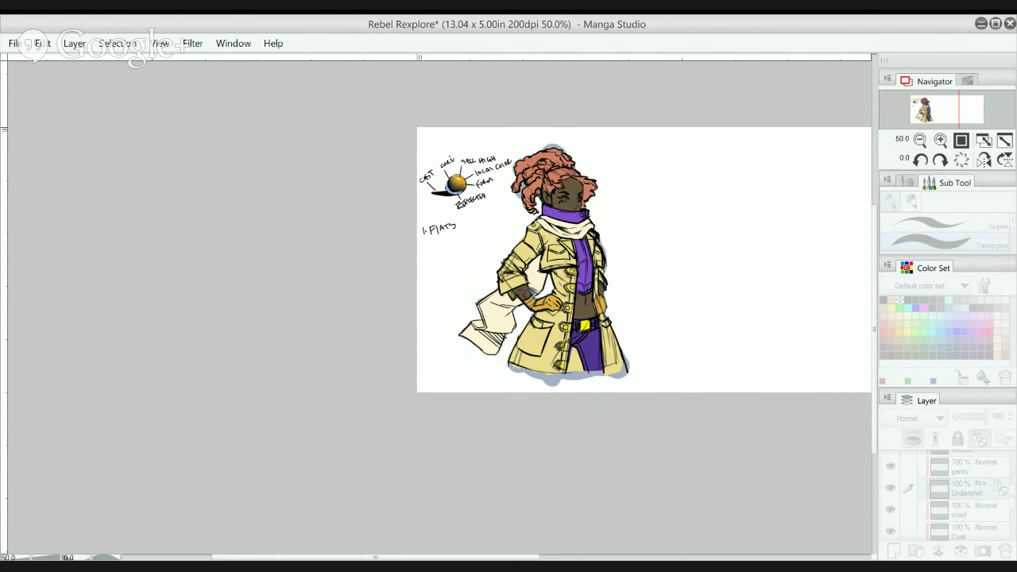
pyautogui.hotkey('ctrl', 'y')
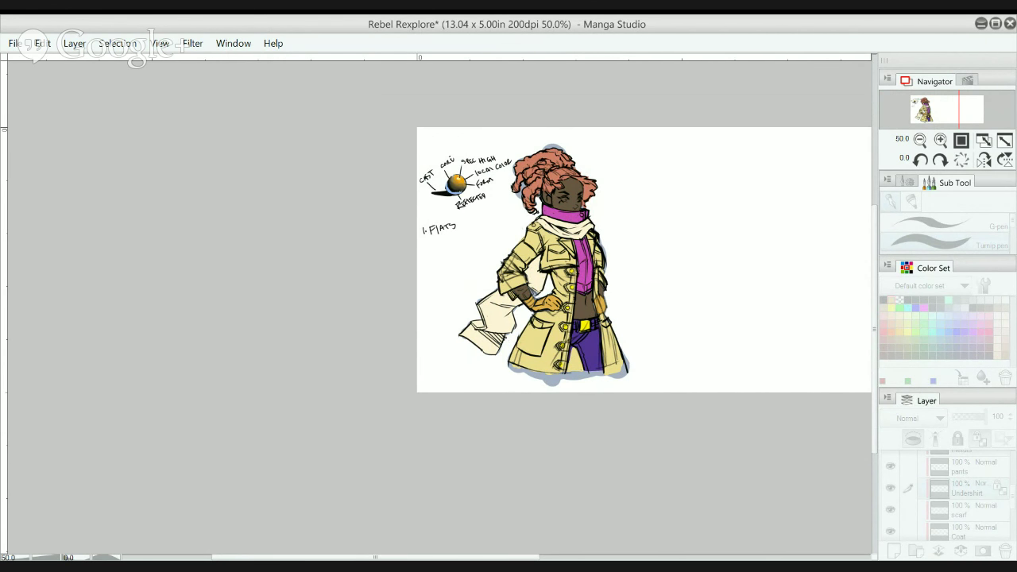
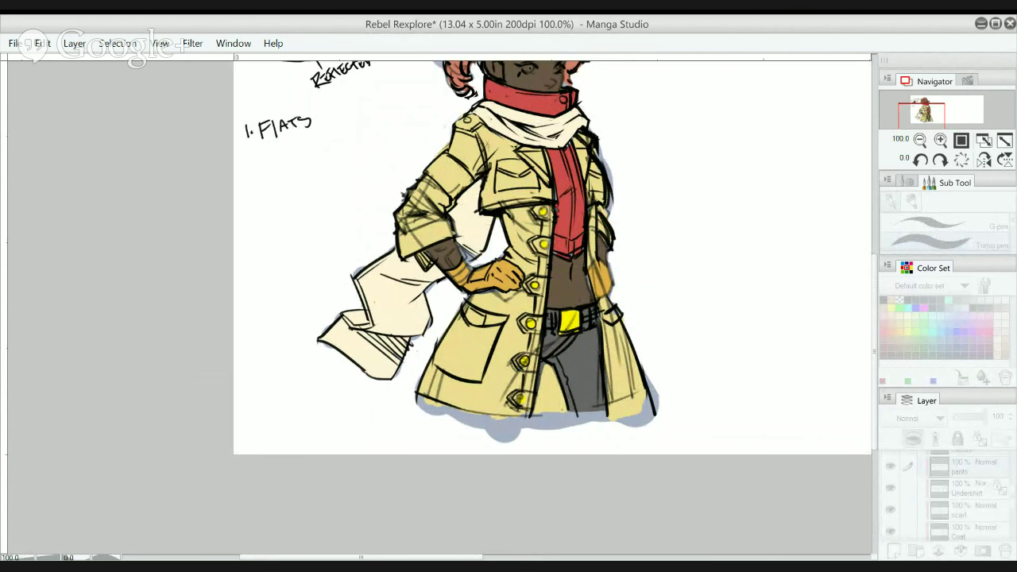
# - Fine-tune the pants layer's colour adjustment to a neutral dark grey and accept it
pyautogui.hotkey('ctrl', 'z')
pyautogui.hotkey('ctrl', 'y')
pyautogui.hotkey('ctrl', 'z')
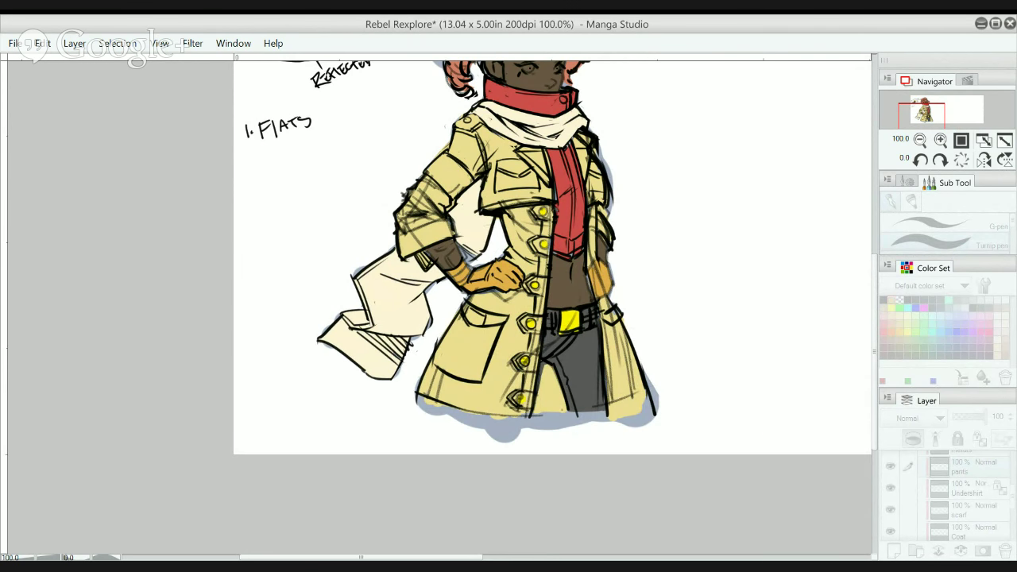
pyautogui.click(893, 196)
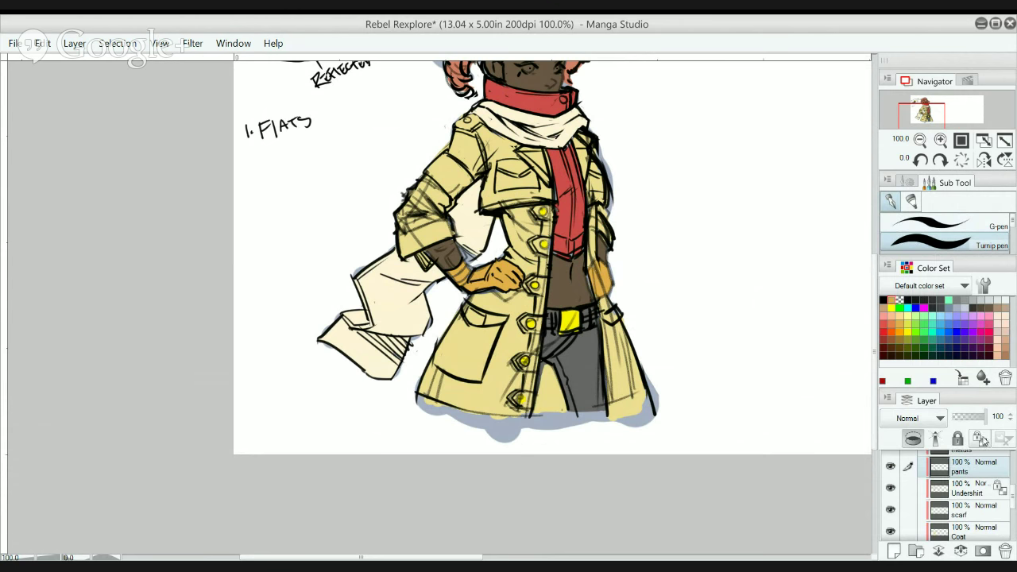
# - Lock the pants layer's transparent pixels and paint the pants and belt bright orange-red with the Turnip pen
pyautogui.click(979, 438)
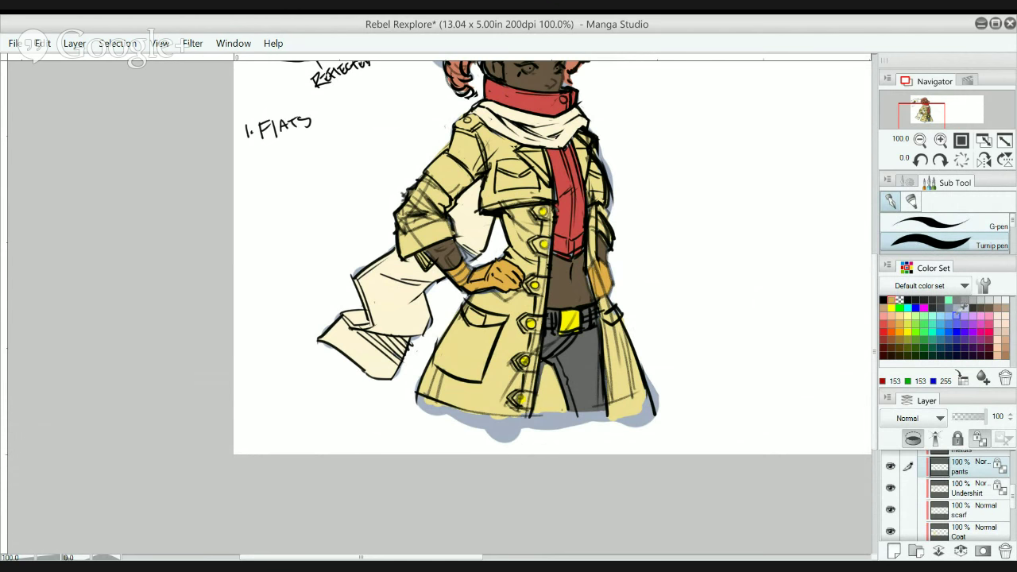
pyautogui.click(980, 316)
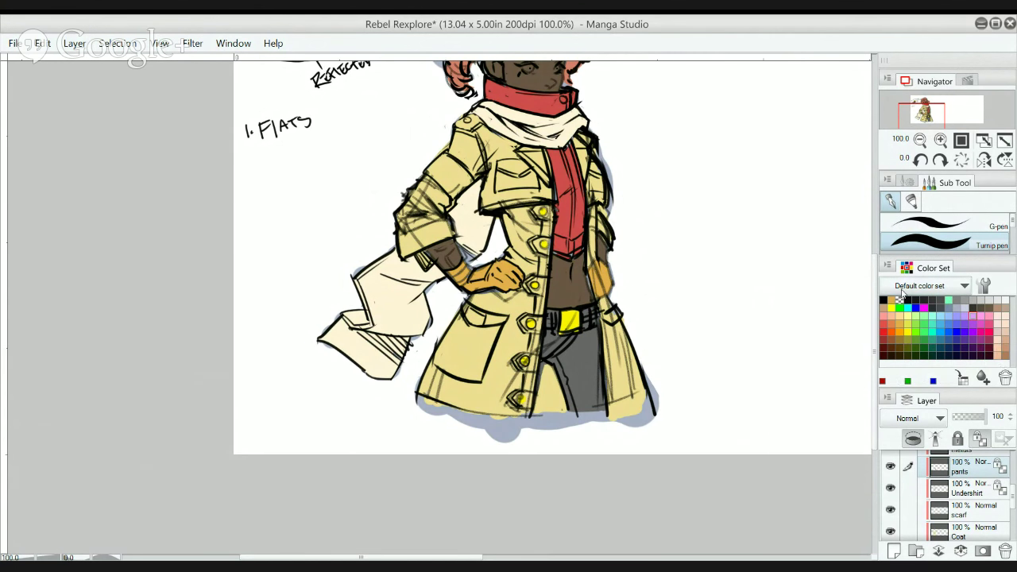
pyautogui.moveTo(600, 404)
pyautogui.mouseDown()
pyautogui.moveTo(627, 381)
pyautogui.moveTo(624, 390)
pyautogui.moveTo(615, 374)
pyautogui.moveTo(635, 377)
pyautogui.moveTo(627, 390)
pyautogui.moveTo(588, 394)
pyautogui.moveTo(612, 377)
pyautogui.mouseUp()
pyautogui.click(894, 330)
pyautogui.moveTo(581, 385); pyautogui.dragTo(578, 409)
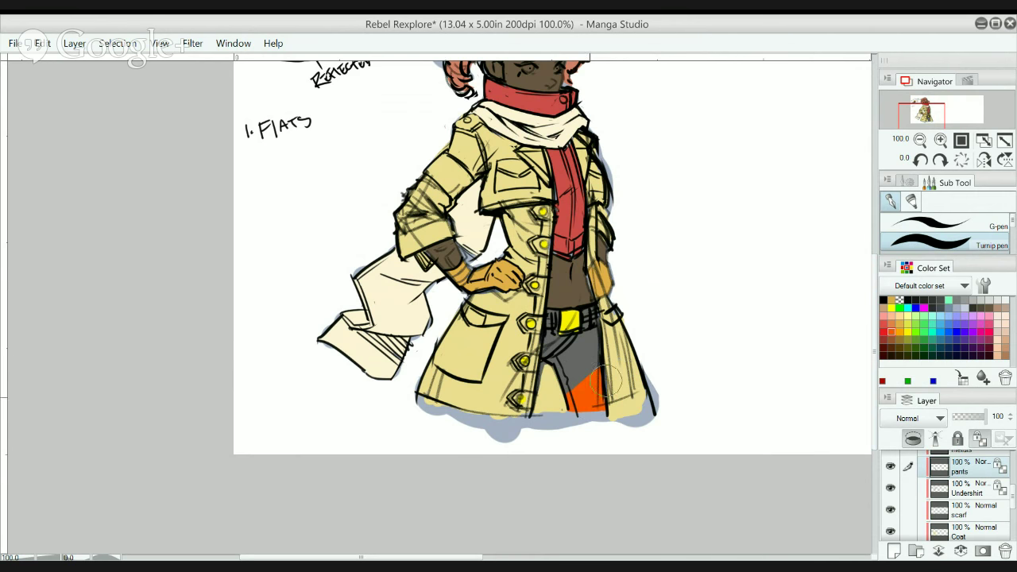
pyautogui.moveTo(612, 379)
pyautogui.mouseDown()
pyautogui.moveTo(611, 345)
pyautogui.moveTo(591, 322)
pyautogui.moveTo(555, 341)
pyautogui.mouseUp()
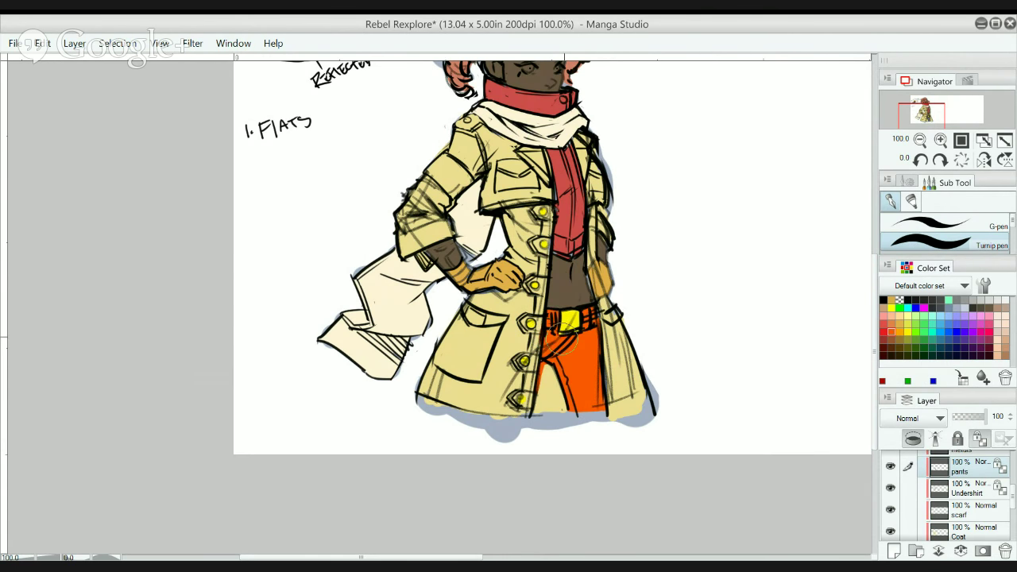
# - Shift the pants' hue and saturation through pink, blue and purple to a muted dark green
pyautogui.keyDown('alt'); pyautogui.click(597, 270); pyautogui.keyUp('alt')
pyautogui.scroll(2, 602, 260)
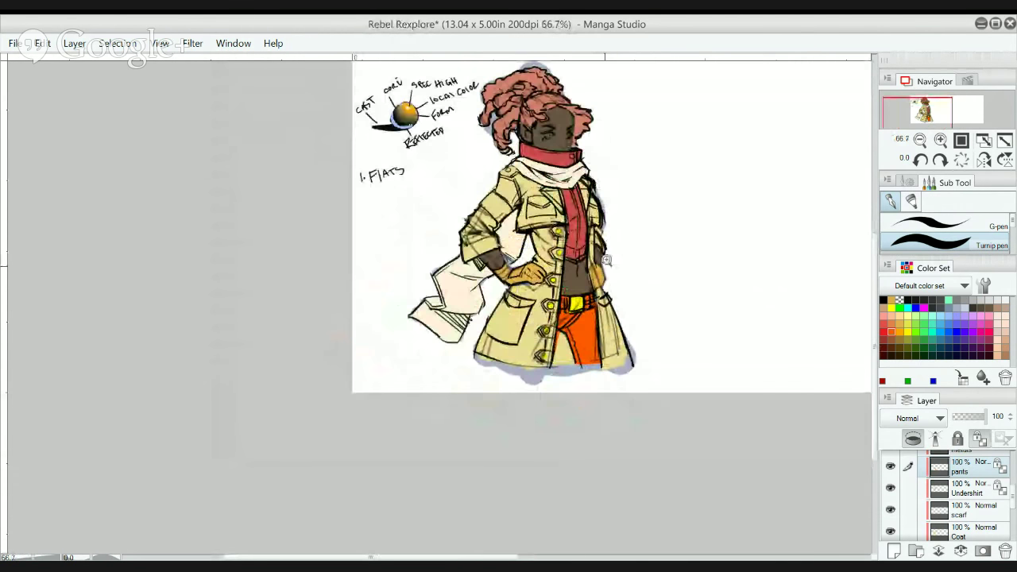
pyautogui.hotkey('ctrl', 'u')
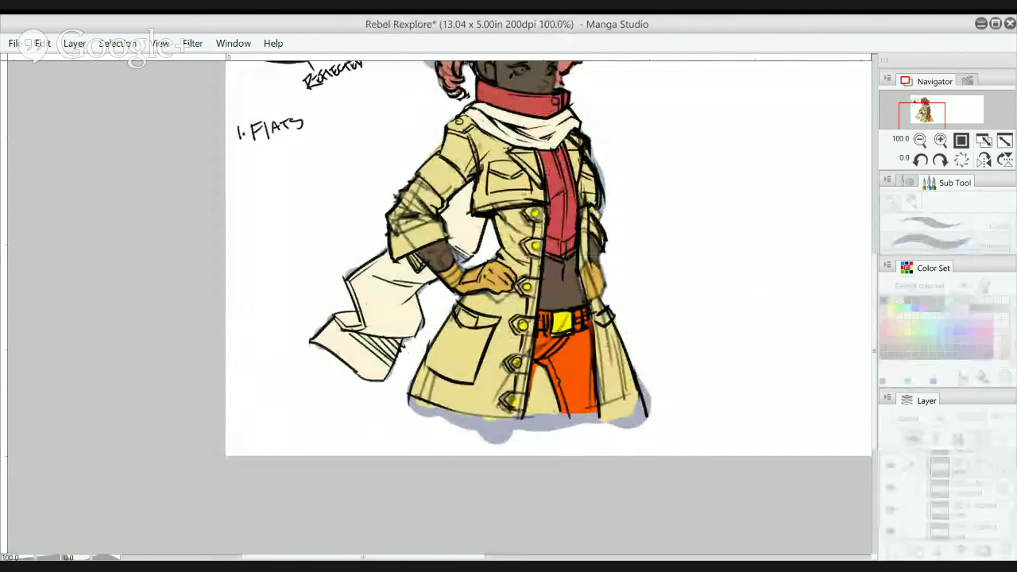
pyautogui.hotkey('alt', 'Delete')
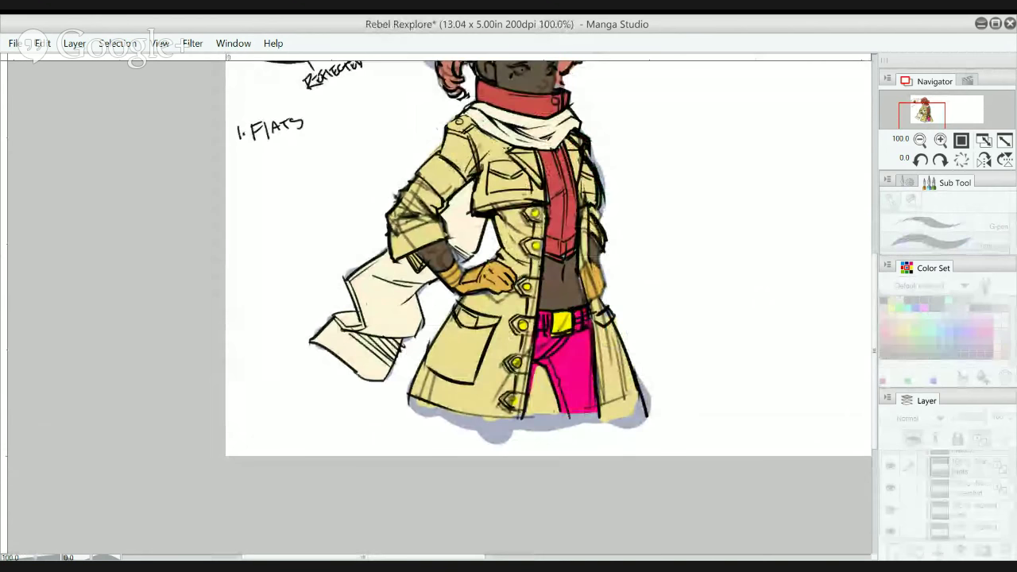
pyautogui.hotkey('alt', 'Delete')
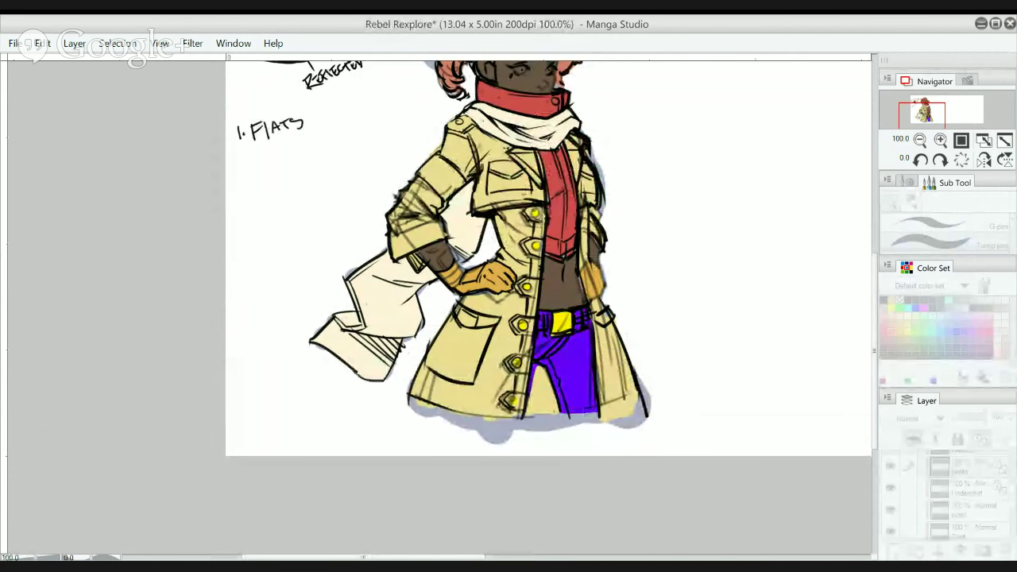
pyautogui.hotkey('alt', 'Delete')
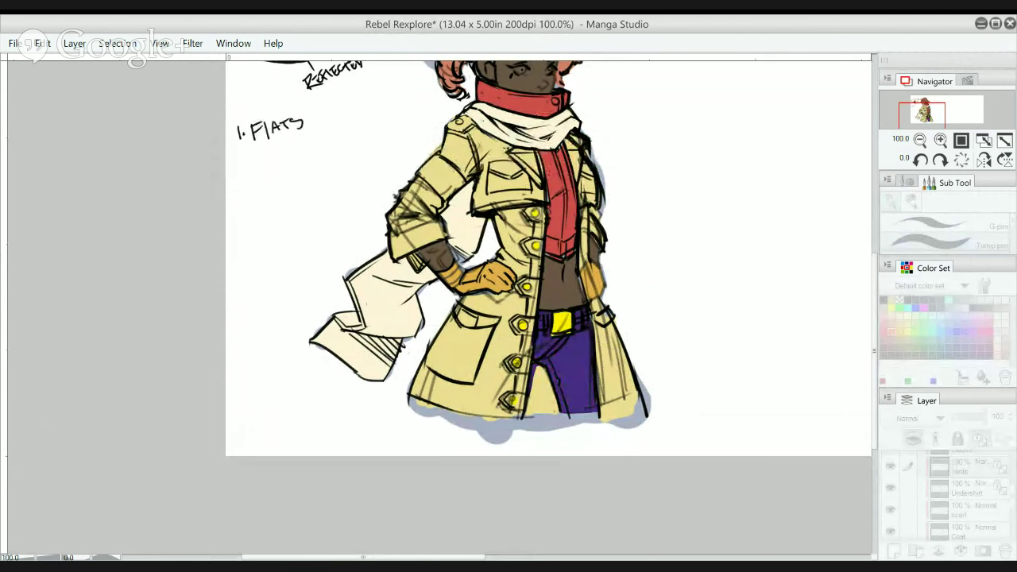
pyautogui.hotkey('alt', 'Delete')
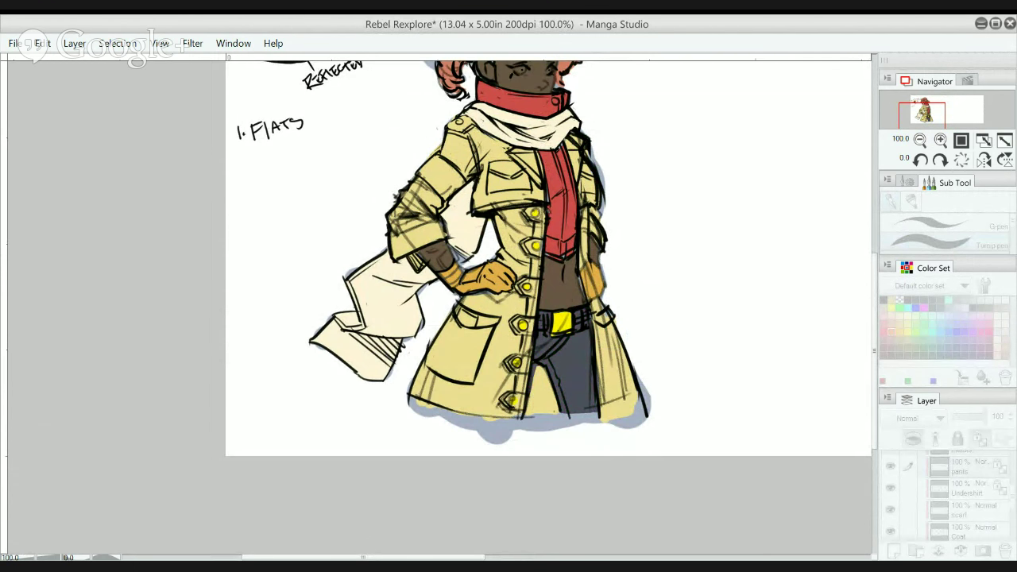
pyautogui.hotkey('alt', 'Delete')
pyautogui.scroll(-1, 659, 250)
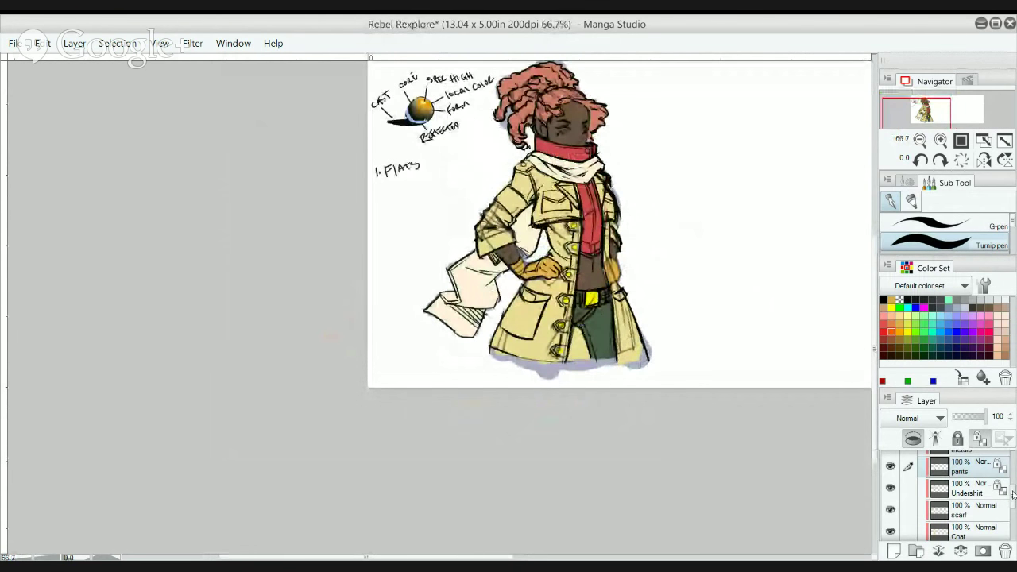
# - Select the Gloves layer and shift its hue through purple to bright red
pyautogui.scroll(1, 1013, 487)
pyautogui.scroll(1, 1012, 486)
pyautogui.click(973, 474)
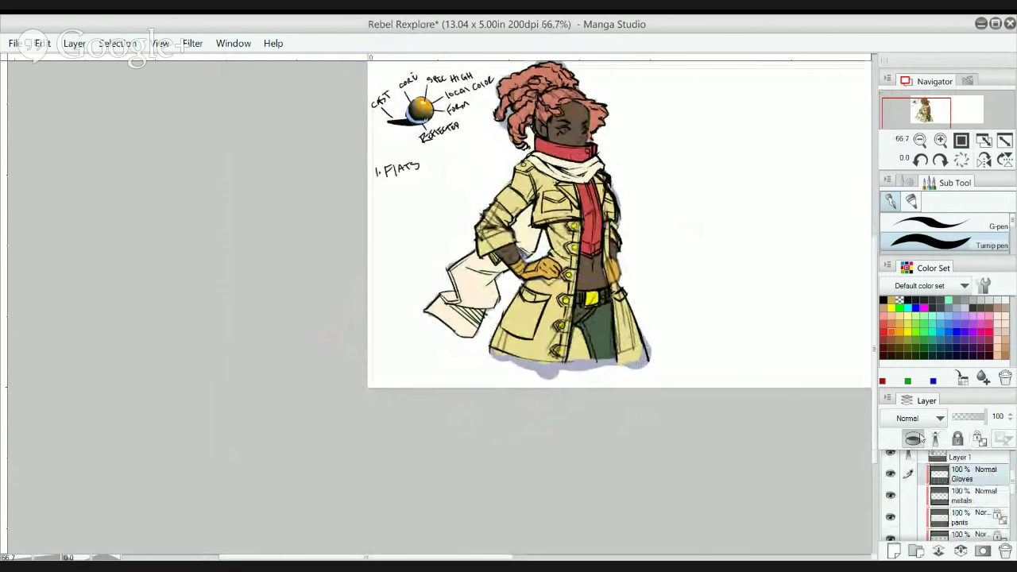
pyautogui.hotkey('ctrl', 'u')
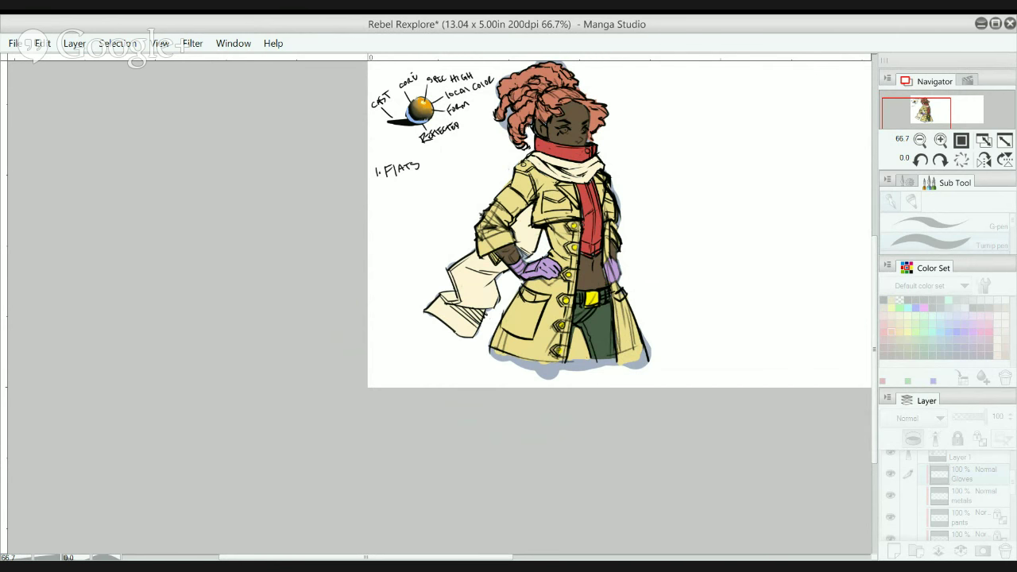
pyautogui.click(676, 287)
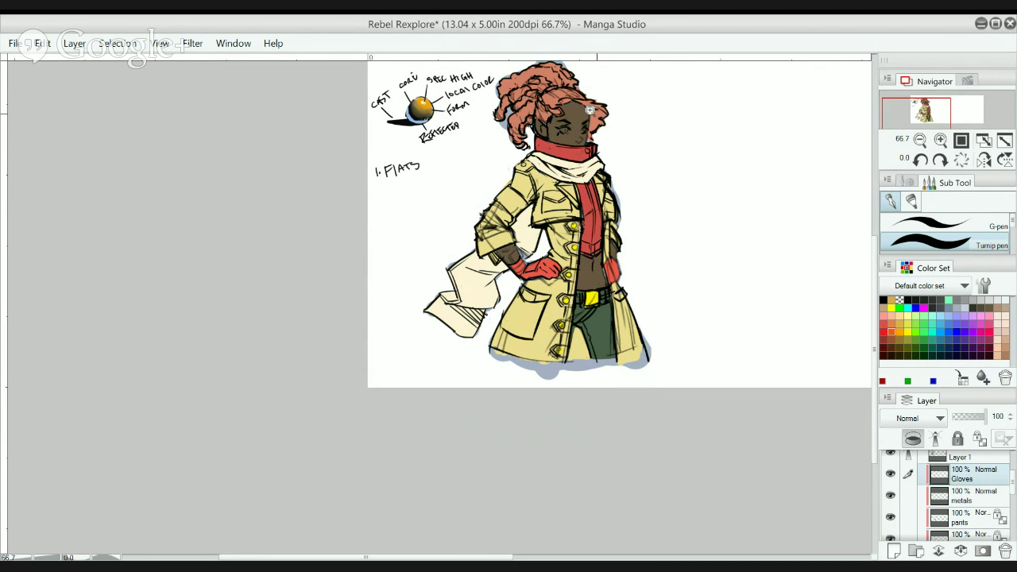
# - Add a new layer above Gloves and choose a bright green as the drawing colour
pyautogui.moveTo(567, 106)
pyautogui.mouseDown()
pyautogui.moveTo(556, 110)
pyautogui.moveTo(567, 106)
pyautogui.mouseUp()
pyautogui.moveTo(705, 208); pyautogui.dragTo(842, 278)
pyautogui.click(910, 550)
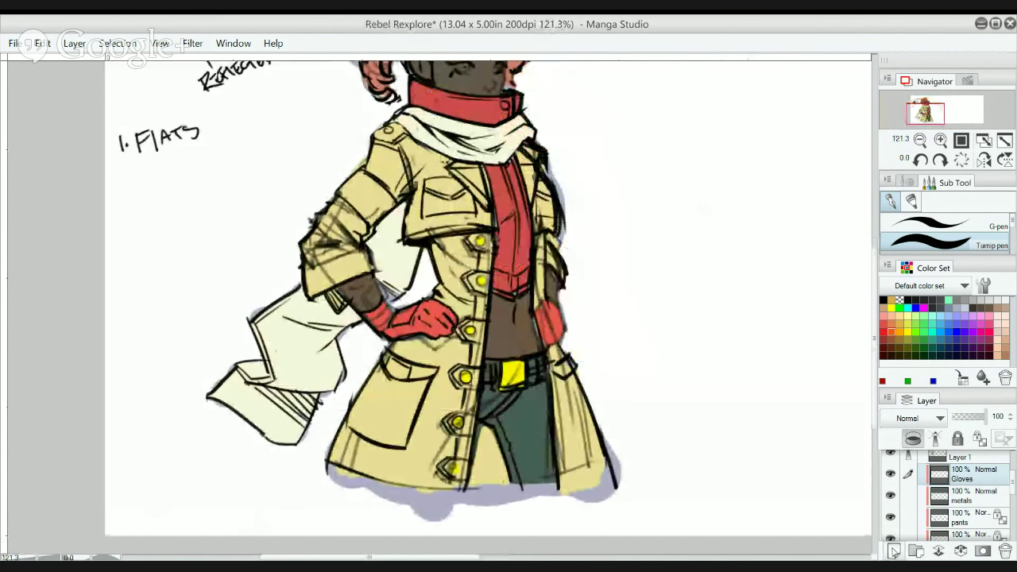
pyautogui.click(914, 438)
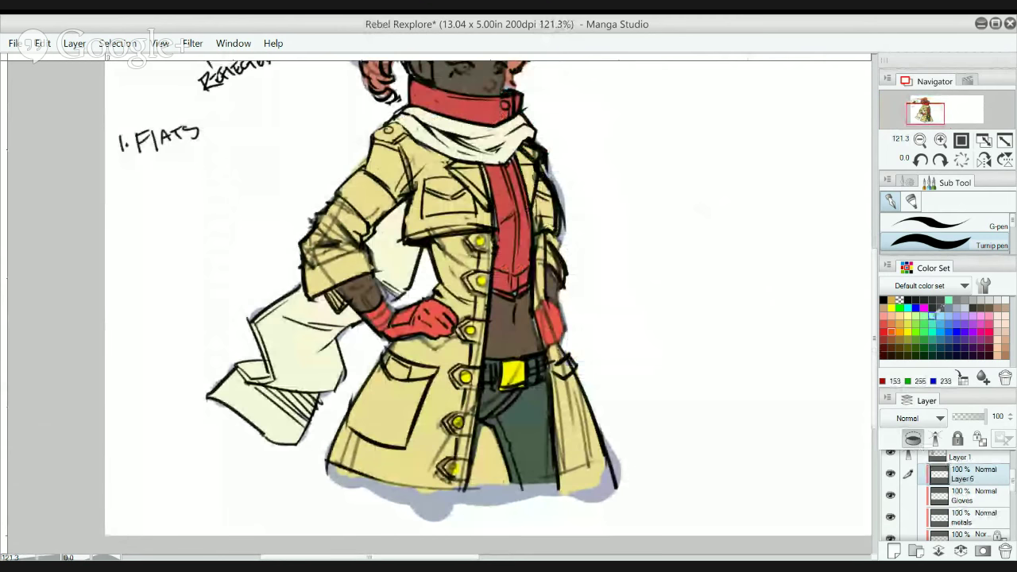
pyautogui.click(924, 330)
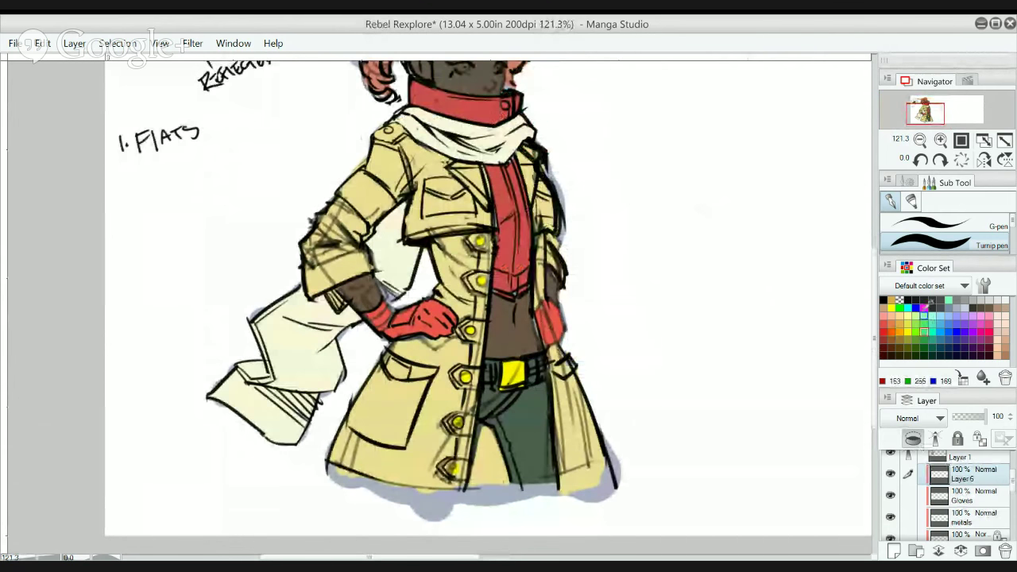
# - Paint both of the character's eyes bright green and soften the colour to a muted teal
pyautogui.keyDown('ctrl'); pyautogui.click(448, 110); pyautogui.keyUp('ctrl')
pyautogui.moveTo(427, 235); pyautogui.dragTo(381, 474)
pyautogui.keyDown('ctrl'); pyautogui.click(421, 299); pyautogui.keyUp('ctrl')
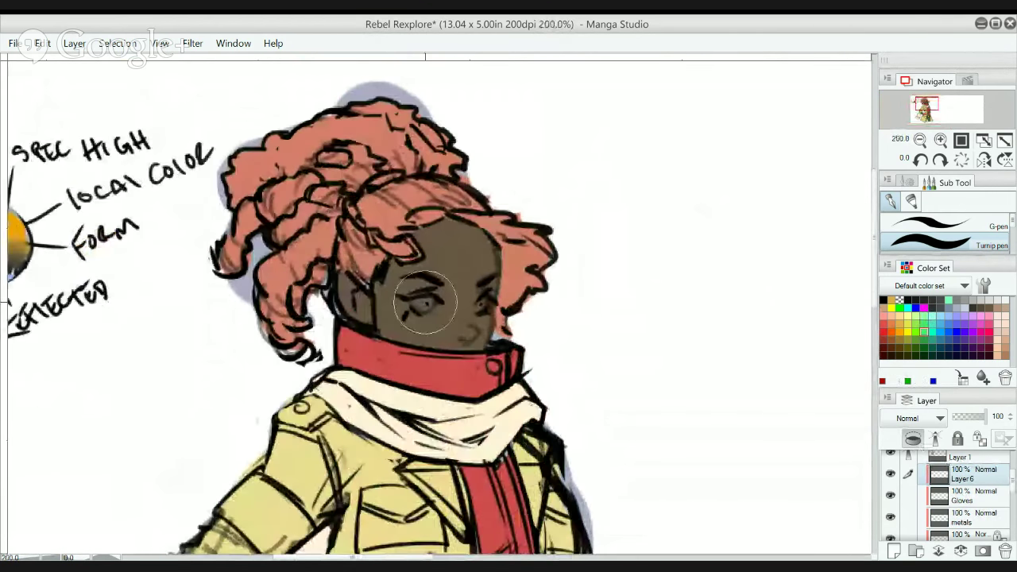
pyautogui.click(421, 305)
pyautogui.hotkey('ctrl', 'z')
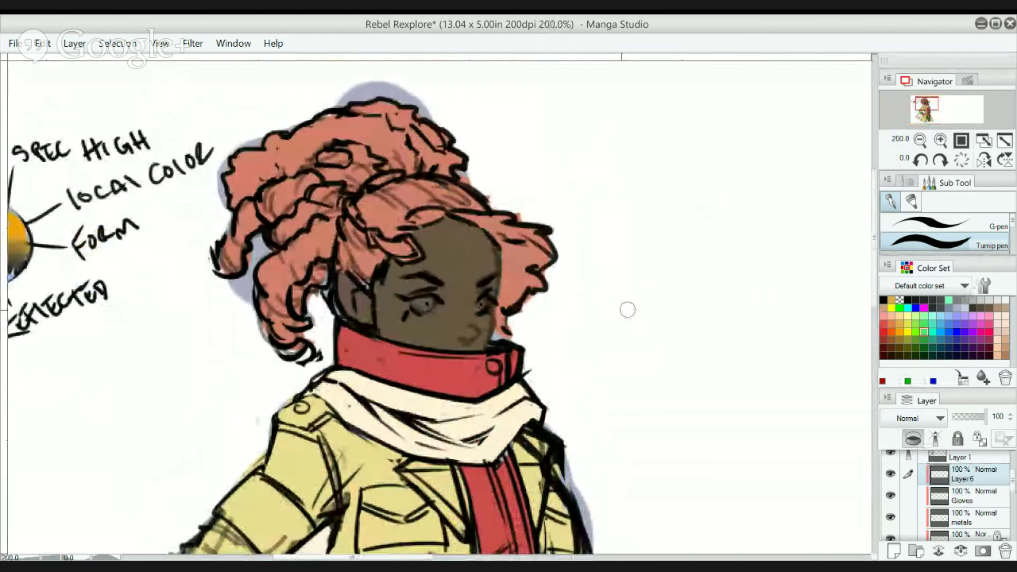
pyautogui.click(425, 303)
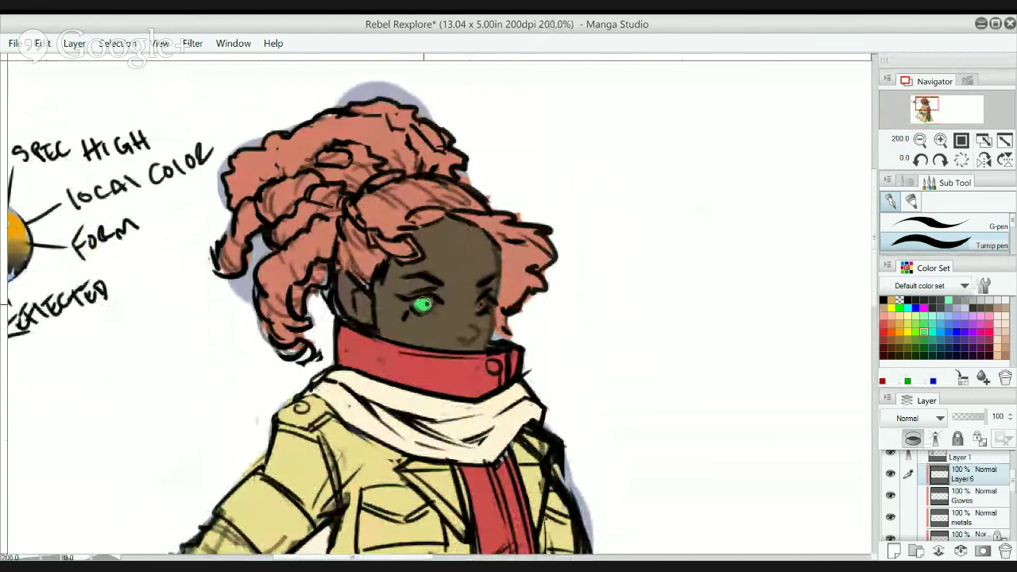
pyautogui.click(479, 307)
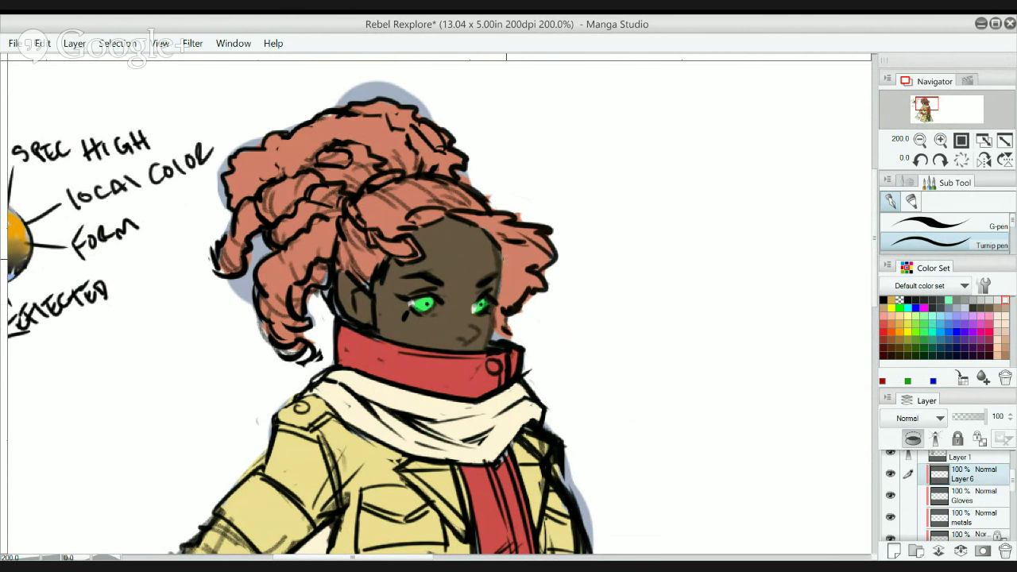
pyautogui.hotkey('ctrl', 's')
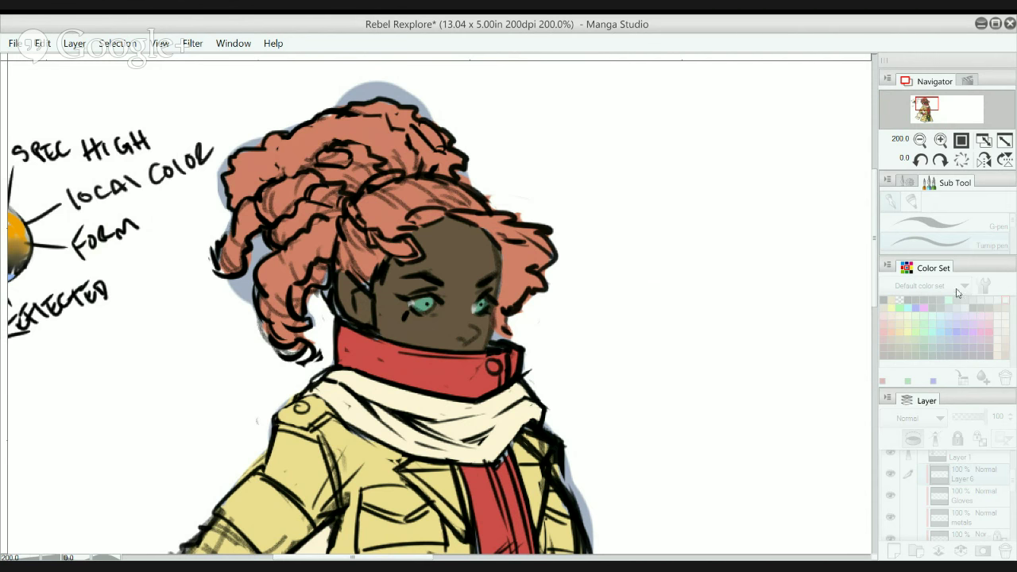
# - Add another new layer above the eye colour and switch to the Mapping pen with a smaller brush size
pyautogui.click(966, 469)
pyautogui.click(895, 550)
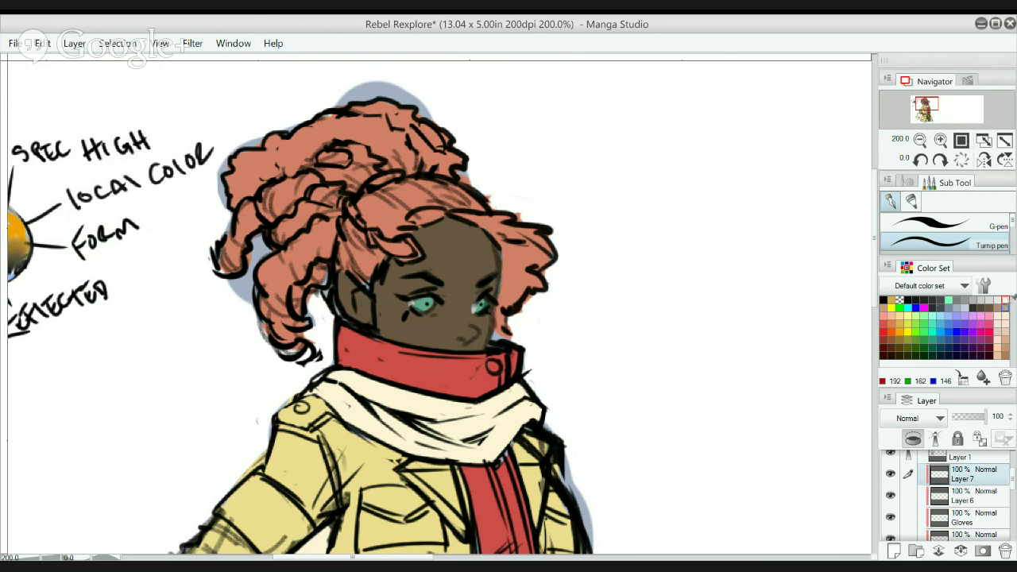
pyautogui.press('.')
pyautogui.press('[')
pyautogui.press('[')
pyautogui.press('[')
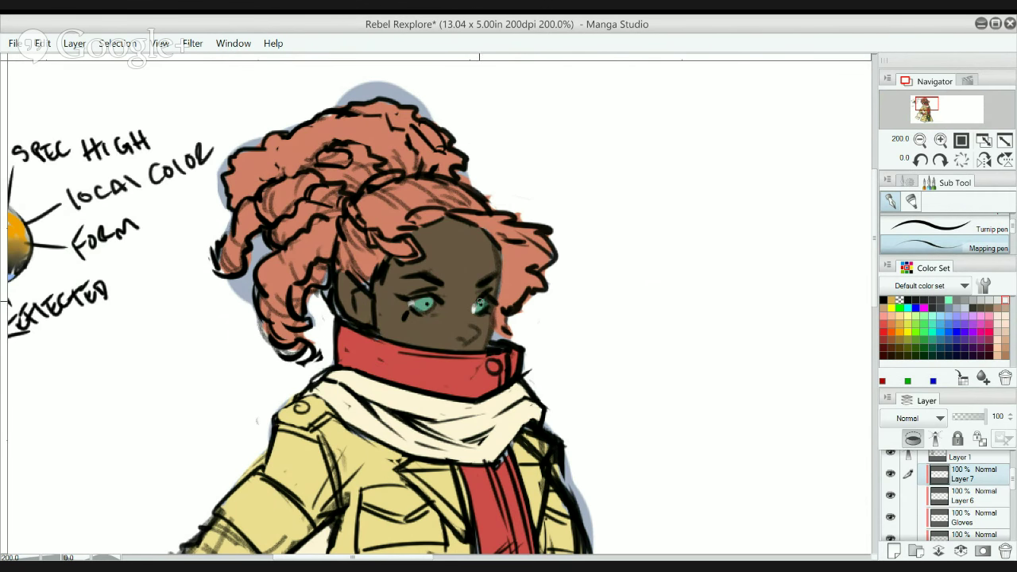
# - Rename the eye colour layer to Eyes and shift its colour to a brighter green
pyautogui.keyDown('alt'); pyautogui.click(489, 258); pyautogui.keyUp('alt')
pyautogui.keyDown('alt'); pyautogui.click(490, 258); pyautogui.keyUp('alt')
pyautogui.keyDown('alt'); pyautogui.click(489, 258); pyautogui.keyUp('alt')
pyautogui.keyDown('alt'); pyautogui.click(489, 258); pyautogui.keyUp('alt')
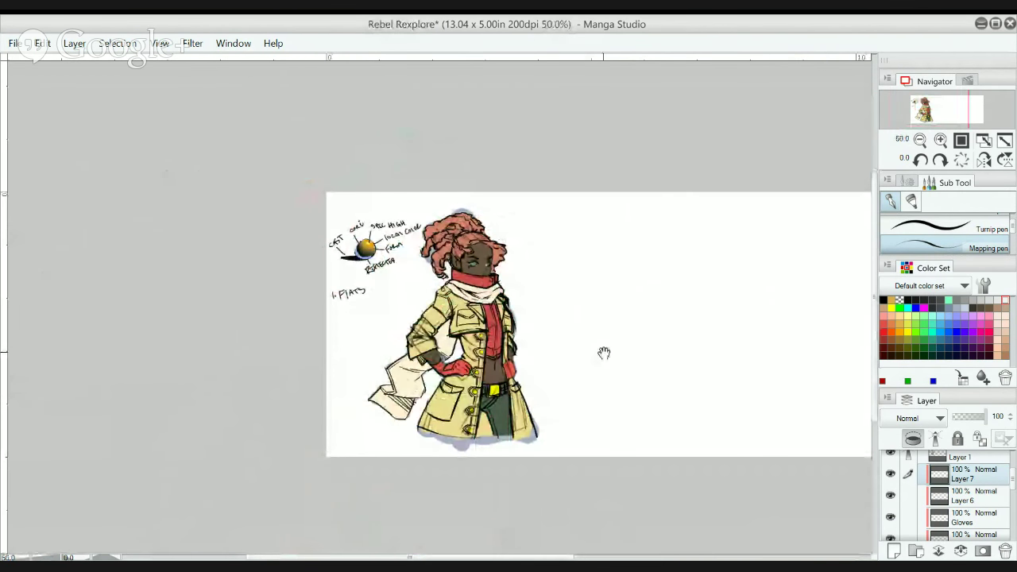
pyautogui.scroll(2, 500, 275)
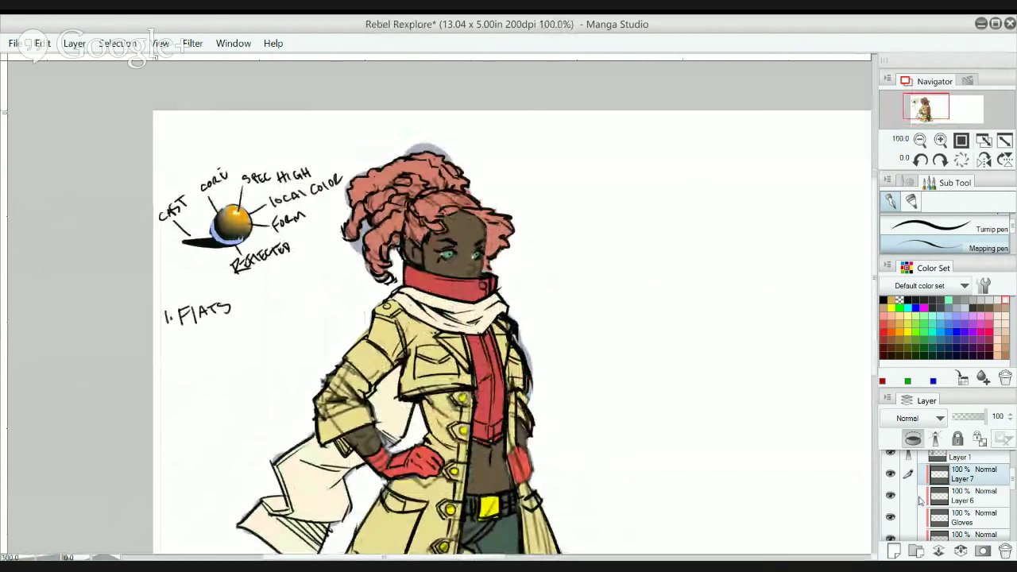
pyautogui.click(957, 499)
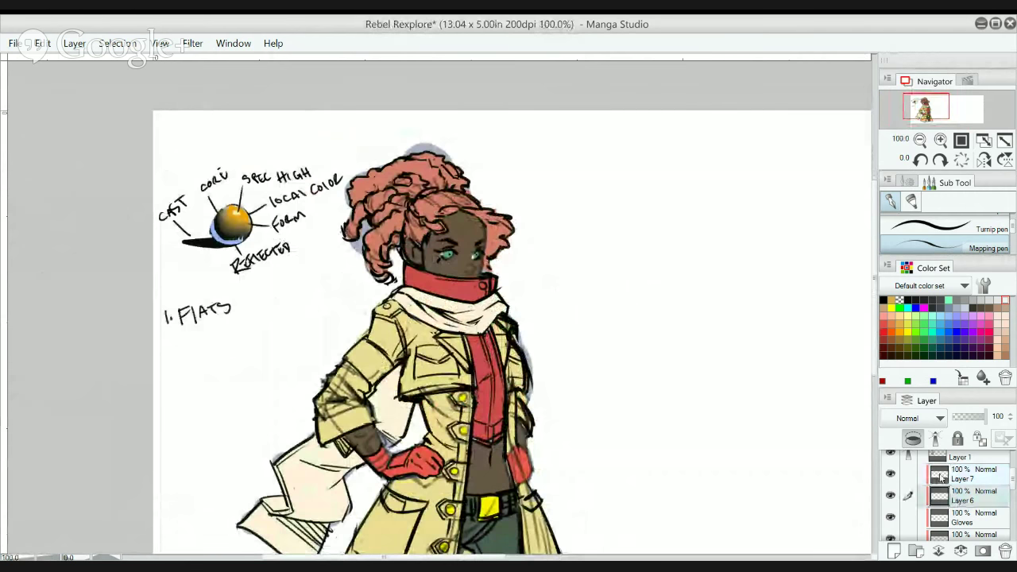
pyautogui.write('Eyes')
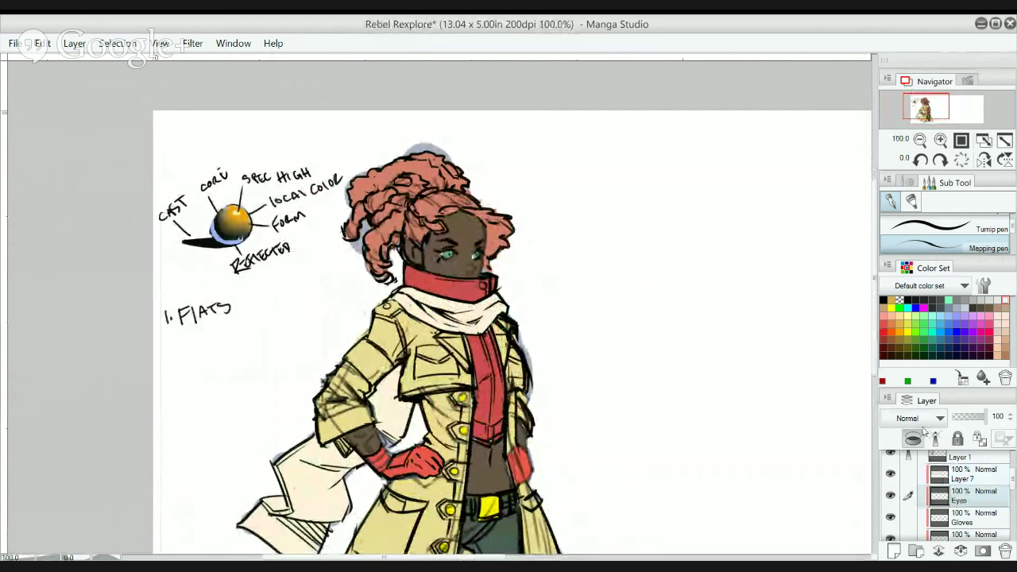
pyautogui.hotkey('ctrl', 's')
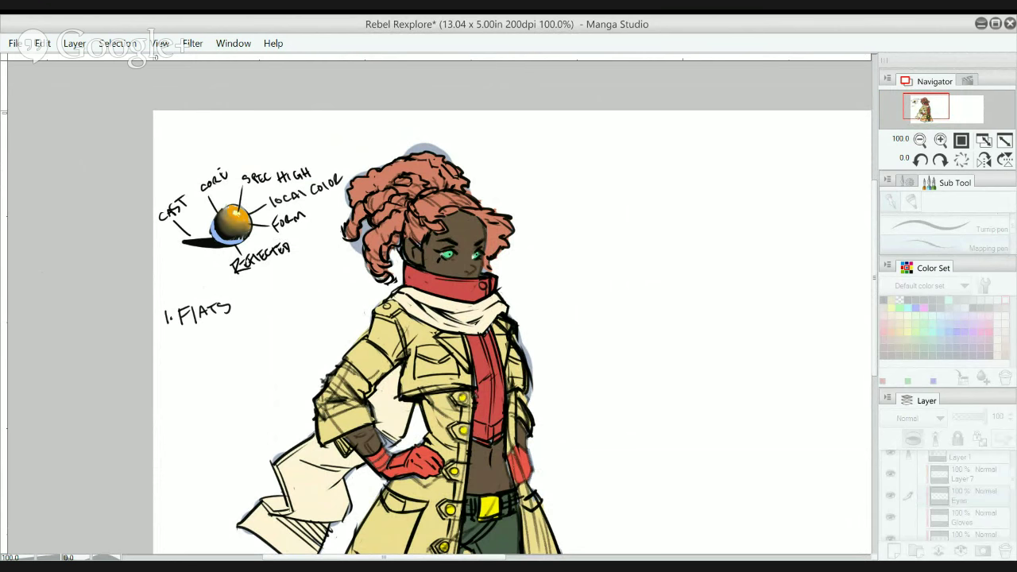
# - Add a new raster layer directly above Folder 1, outside the flat colour layers
pyautogui.keyDown('alt'); pyautogui.click(517, 227); pyautogui.keyUp('alt')
pyautogui.click(531, 238)
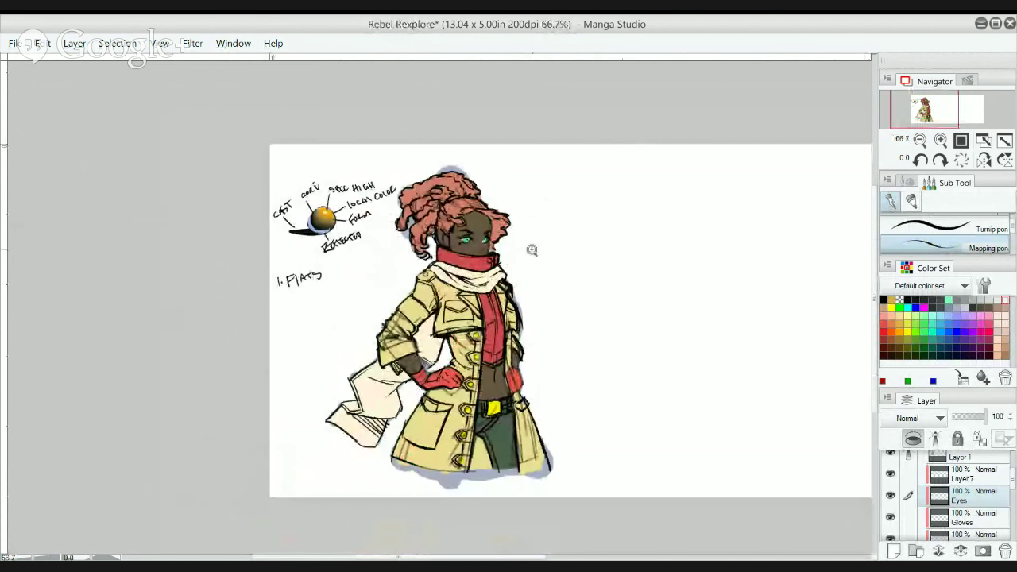
pyautogui.click(541, 249)
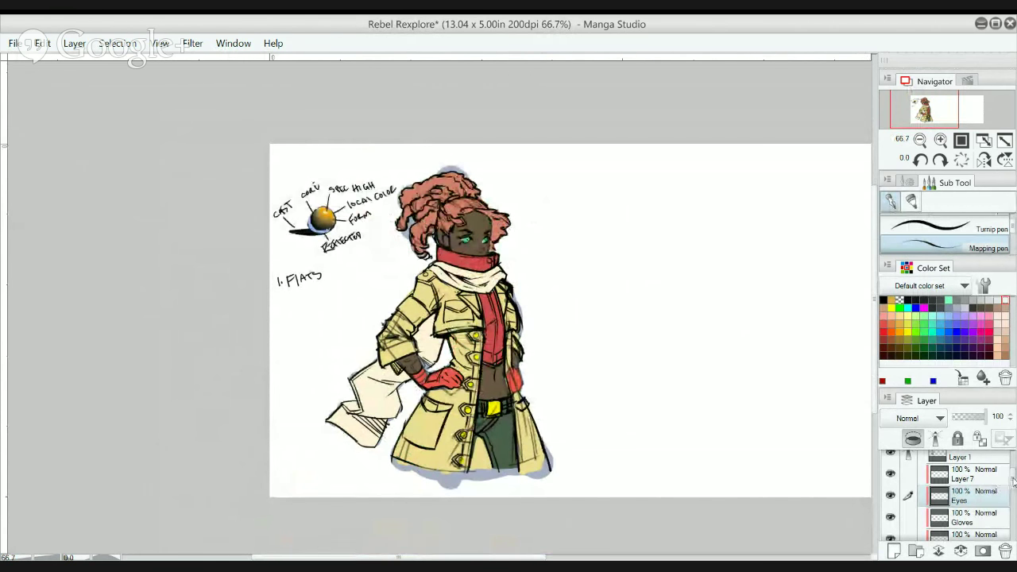
pyautogui.moveTo(1012, 482); pyautogui.dragTo(1013, 473)
pyautogui.click(476, 348)
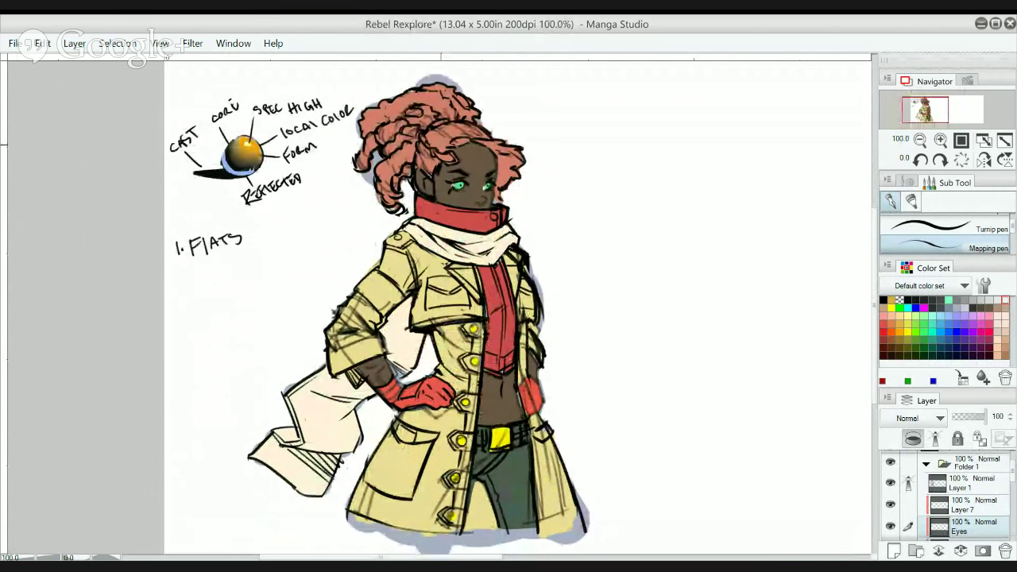
pyautogui.click(973, 463)
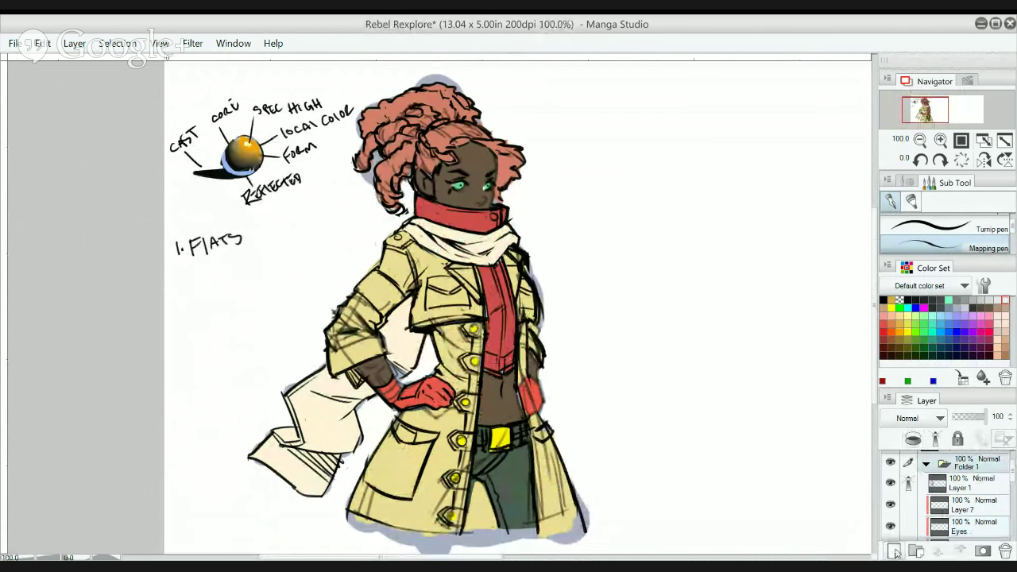
pyautogui.click(893, 550)
pyautogui.moveTo(962, 483)
pyautogui.mouseDown()
pyautogui.moveTo(959, 468)
pyautogui.moveTo(957, 484)
pyautogui.mouseUp()
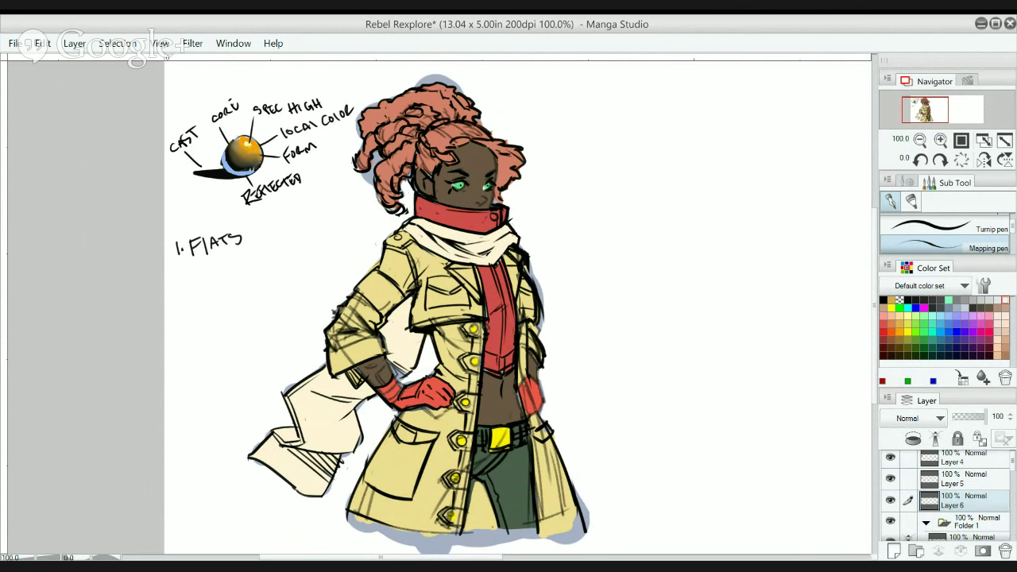
# - Add a Hue/Saturation correction layer above the folder, desaturate the artwork to greyscale and check the figure's values
pyautogui.click(748, 223)
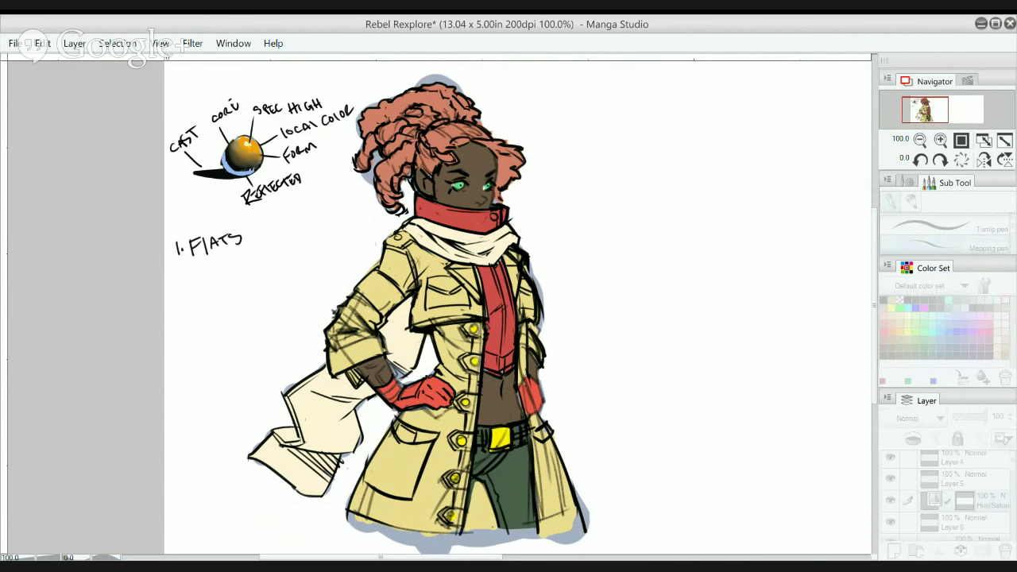
pyautogui.click(907, 184)
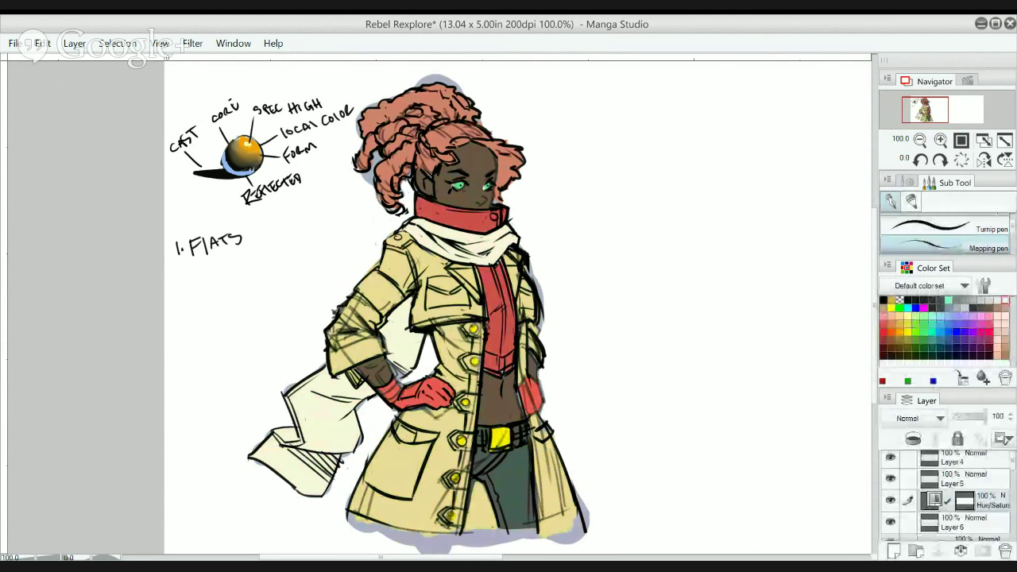
pyautogui.click(414, 199)
pyautogui.moveTo(465, 129); pyautogui.dragTo(463, 192)
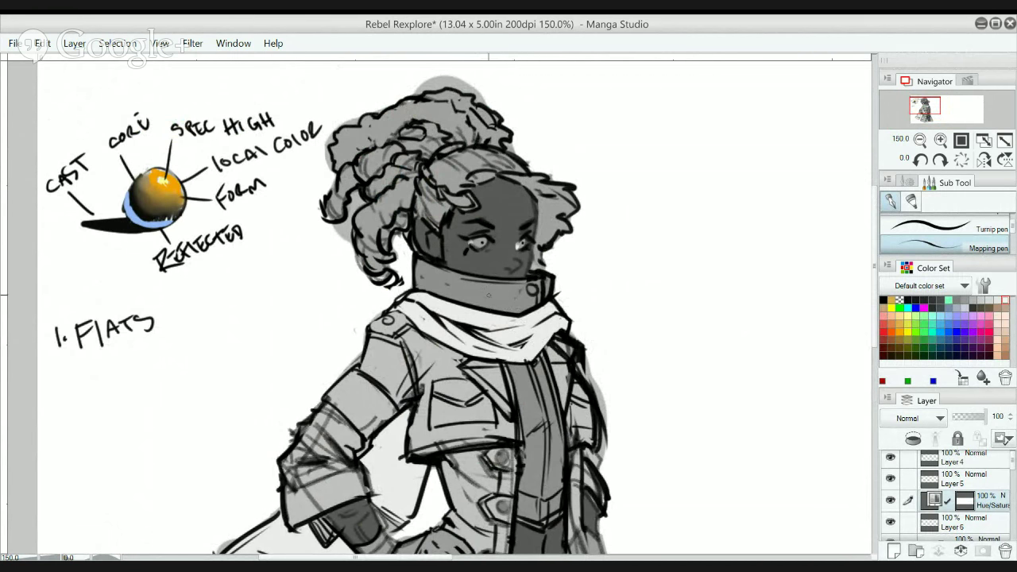
pyautogui.moveTo(530, 318); pyautogui.dragTo(540, 206)
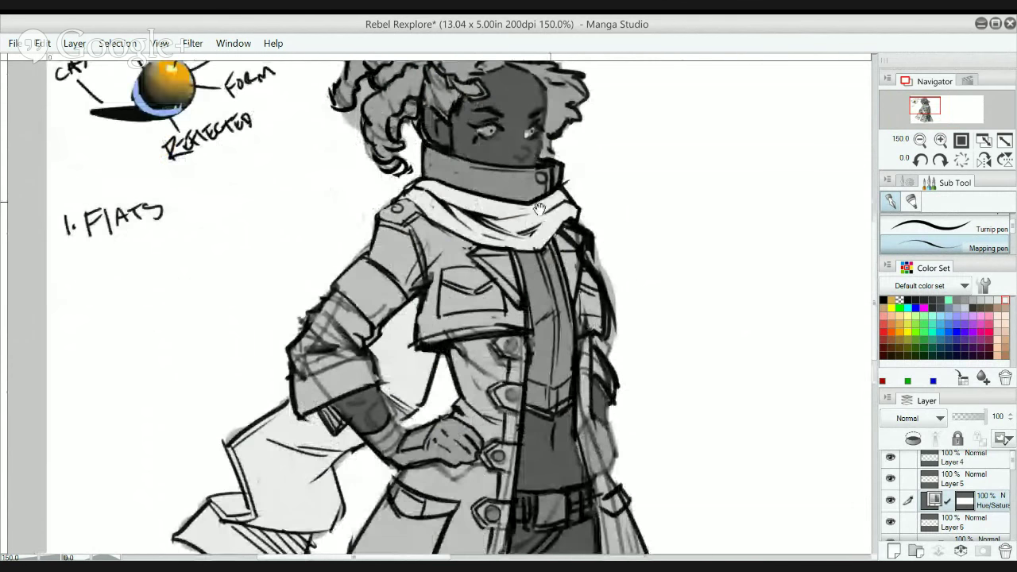
pyautogui.moveTo(551, 341); pyautogui.dragTo(562, 201)
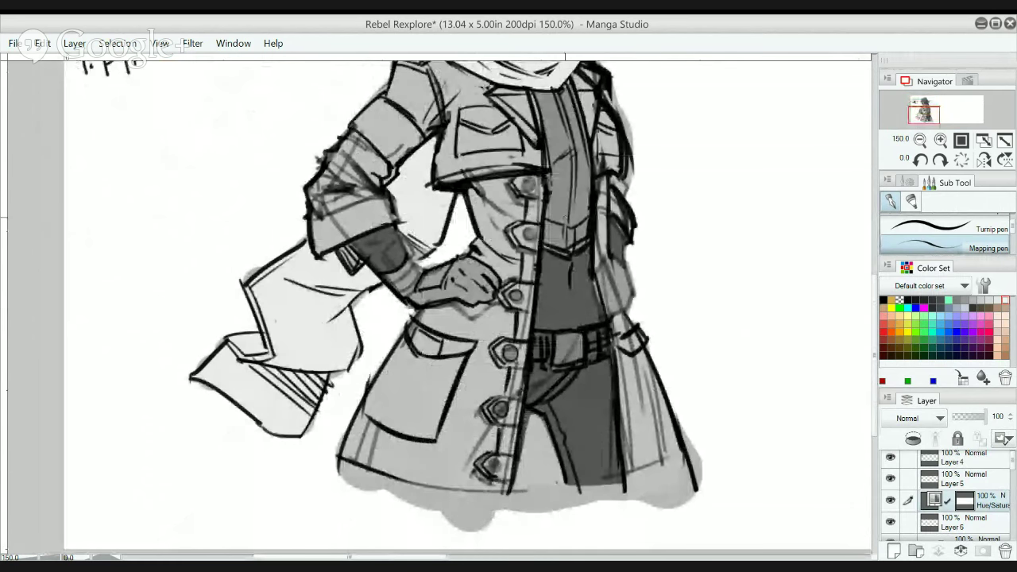
pyautogui.moveTo(562, 327); pyautogui.dragTo(580, 229)
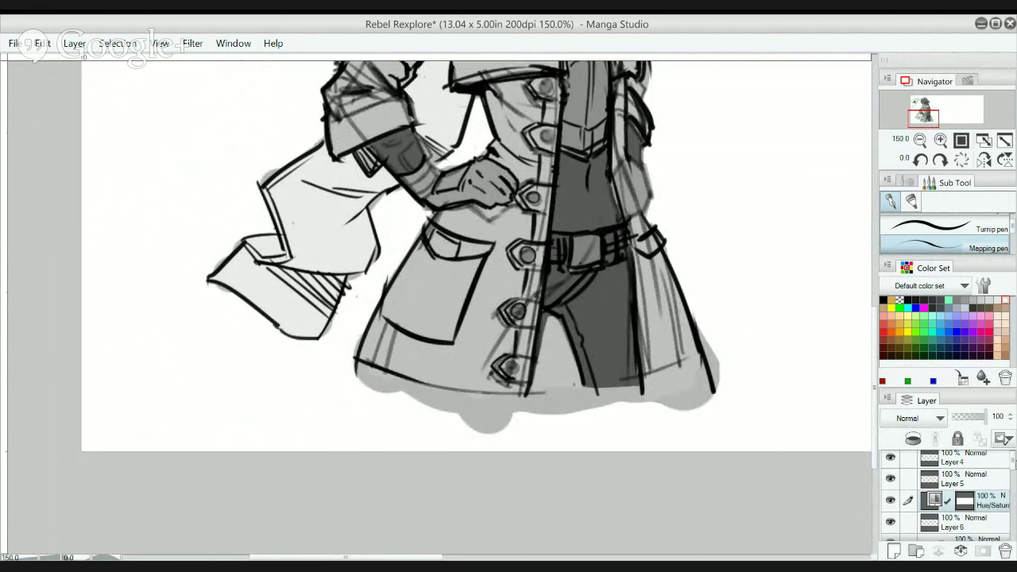
# - Select the pants layer and darken its colour to a deeper grey value beneath the greyscale correction
pyautogui.moveTo(1012, 461); pyautogui.dragTo(1009, 532)
pyautogui.click(991, 479)
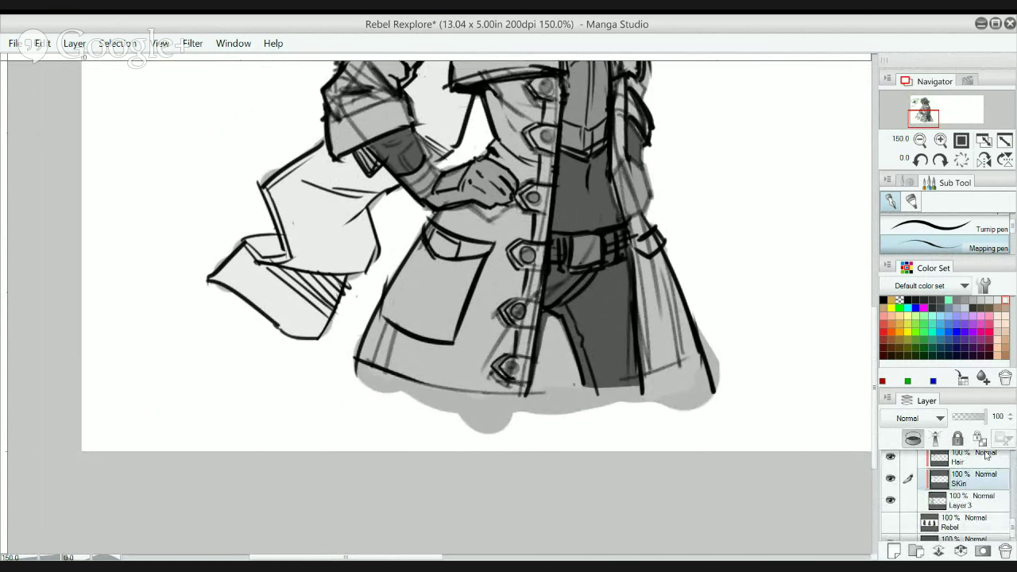
pyautogui.scroll(5, 1013, 509)
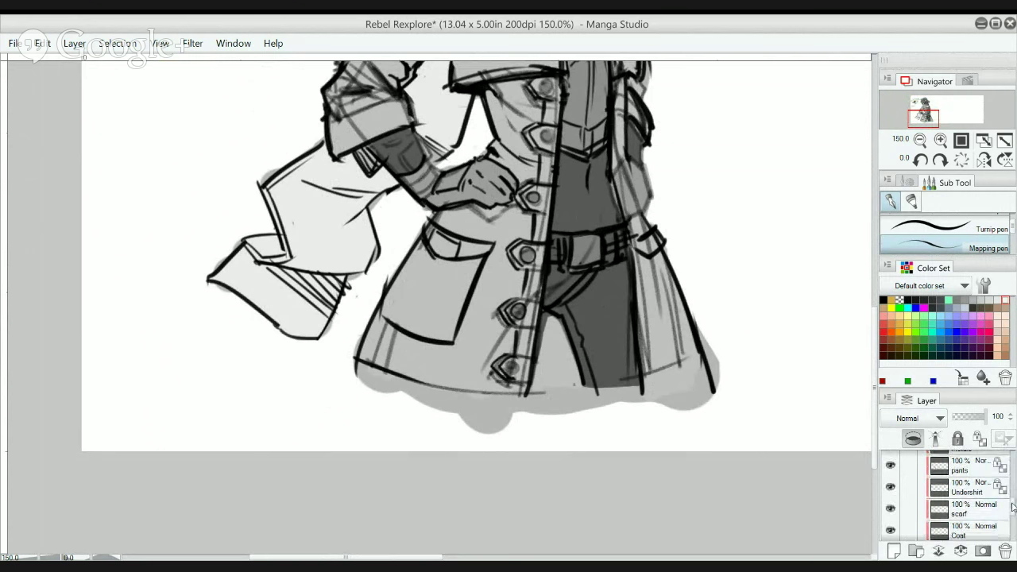
pyautogui.scroll(1, 1013, 509)
pyautogui.click(991, 480)
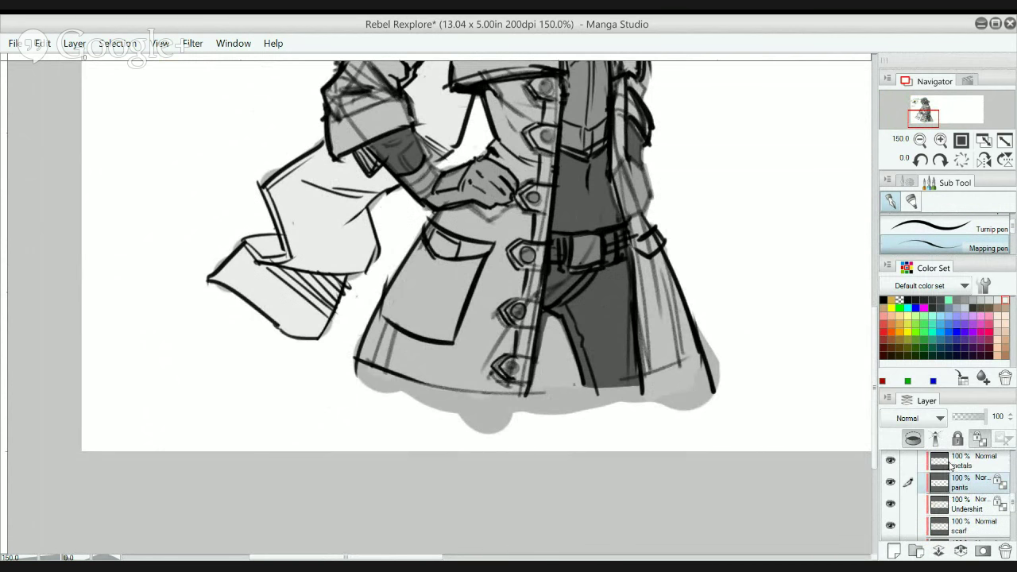
pyautogui.hotkey('ctrl', 'u')
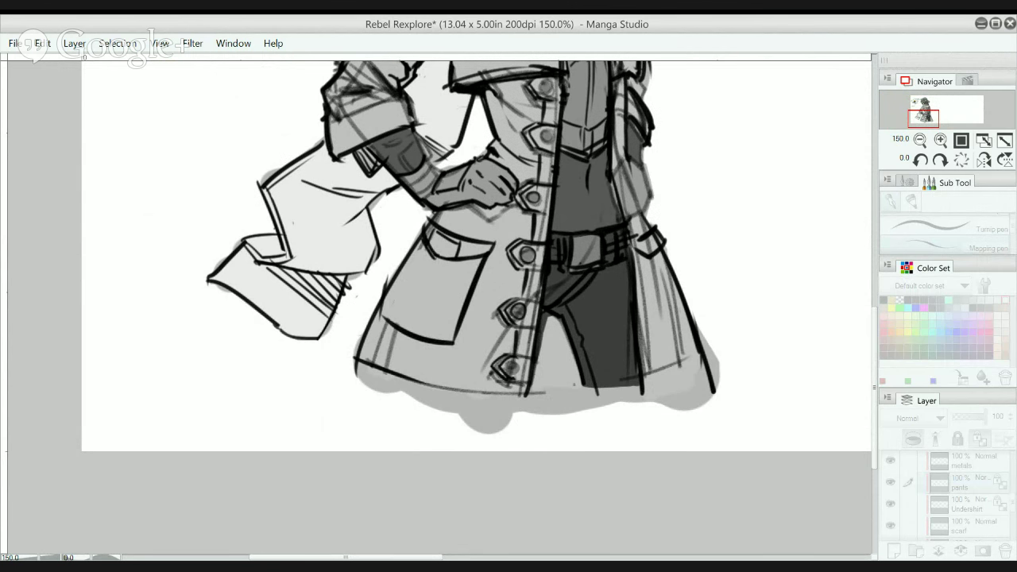
pyautogui.click(568, 207)
pyautogui.scroll(-1, 568, 208)
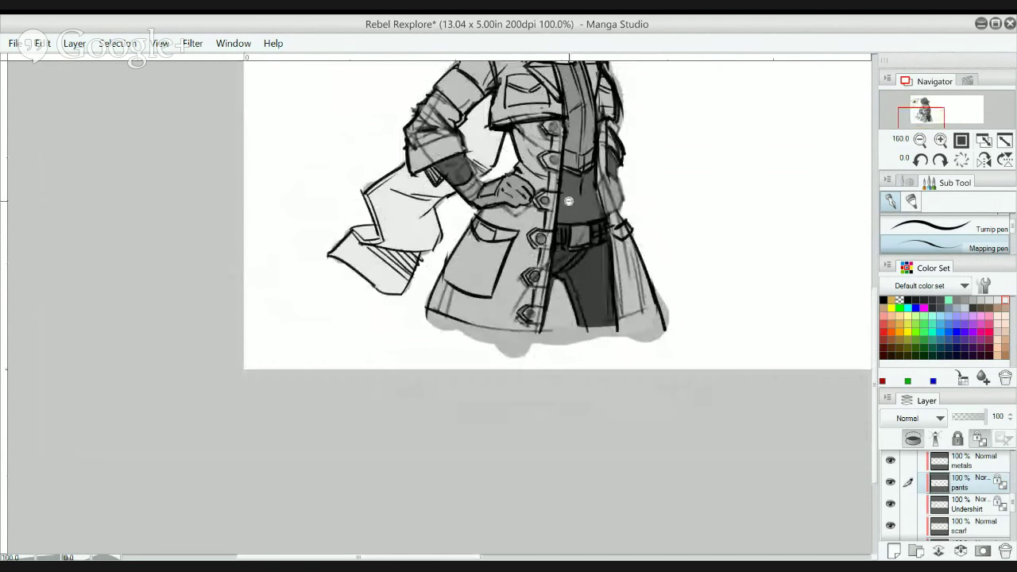
pyautogui.moveTo(591, 155); pyautogui.dragTo(555, 301)
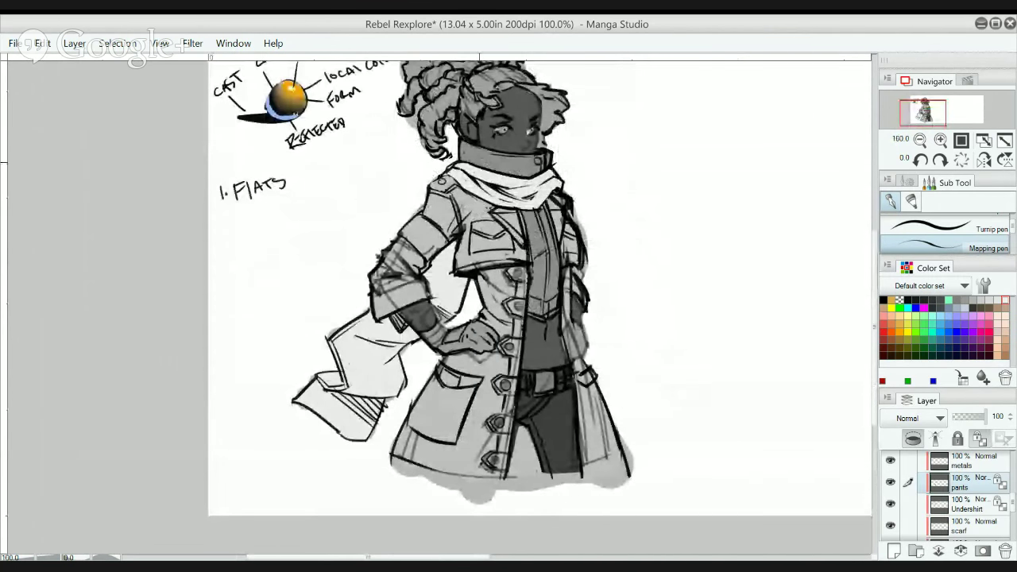
# - Collapse Folder 1, hide the Hue/Saturation correction layer above it and review the whole figure in colour
pyautogui.moveTo(479, 121); pyautogui.dragTo(478, 141)
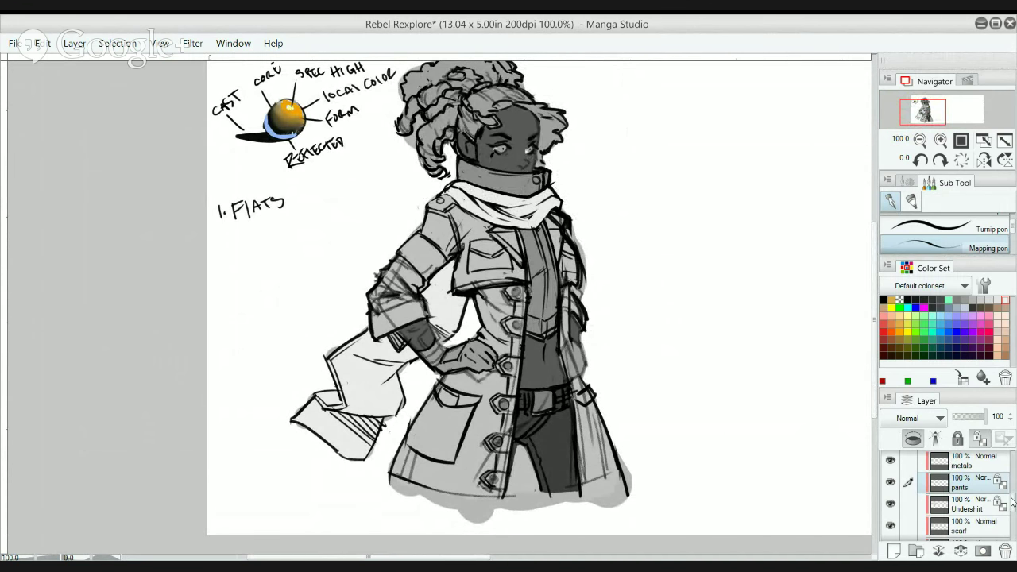
pyautogui.moveTo(1012, 500)
pyautogui.mouseDown()
pyautogui.moveTo(1013, 466)
pyautogui.moveTo(1011, 487)
pyautogui.mouseUp()
pyautogui.click(927, 478)
pyautogui.click(892, 471)
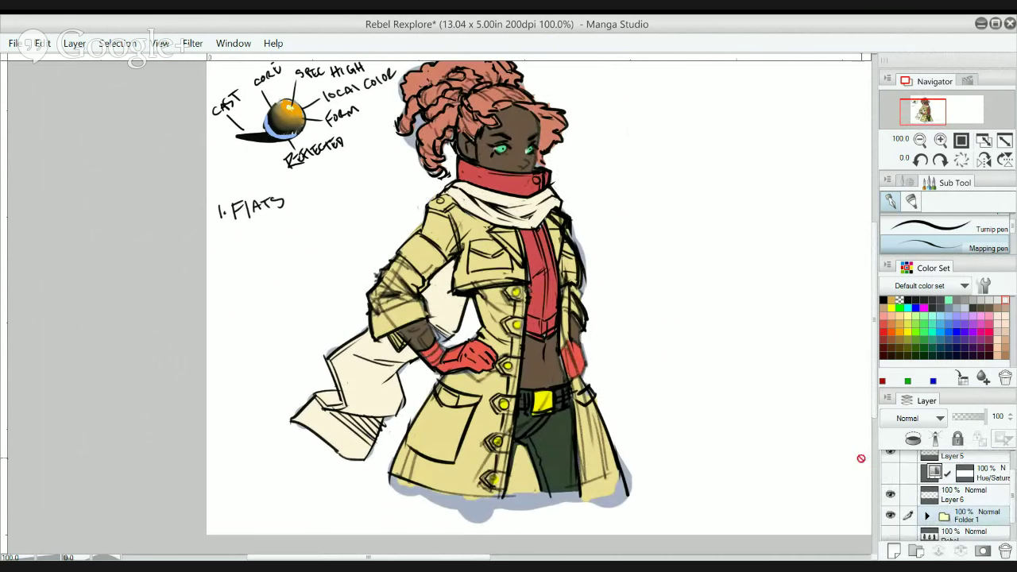
pyautogui.keyDown('alt'); pyautogui.click(593, 299); pyautogui.keyUp('alt')
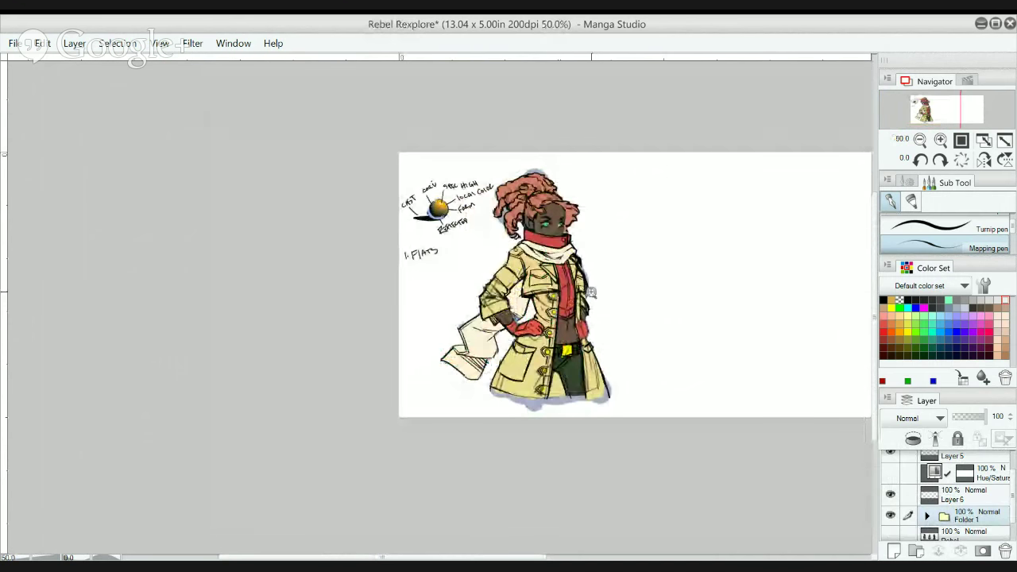
pyautogui.click(592, 292)
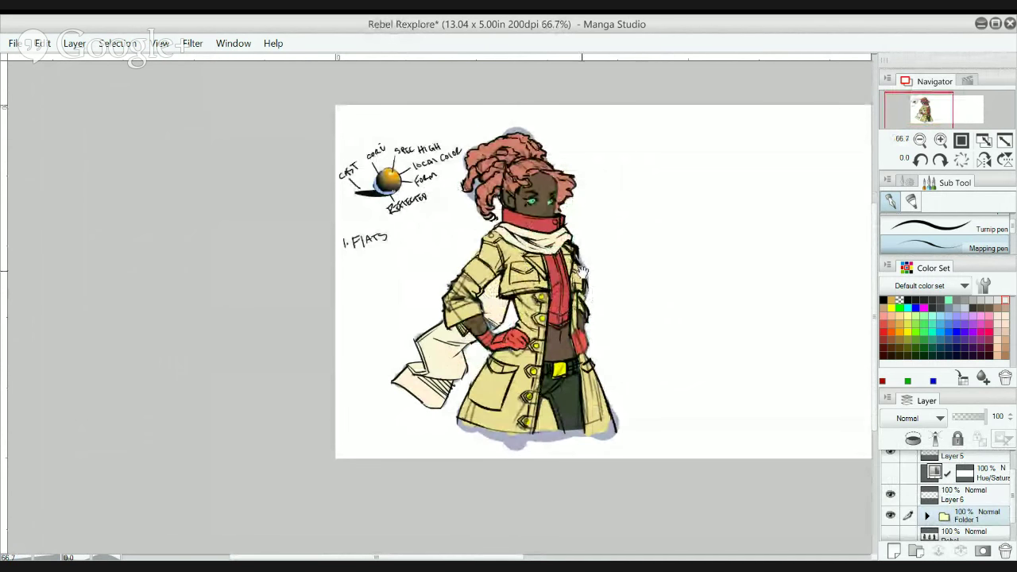
pyautogui.moveTo(624, 338); pyautogui.dragTo(719, 302)
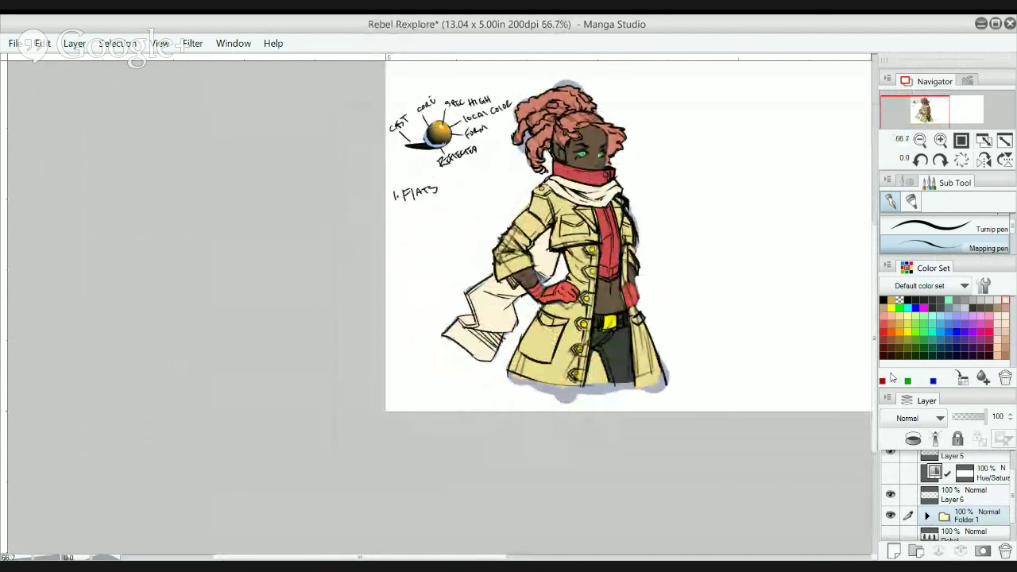
# - Expand Folder 1, select the Undershirt layer and desaturate its bright red to a muted dusty red
pyautogui.scroll(1, 1013, 489)
pyautogui.moveTo(1013, 489); pyautogui.dragTo(1012, 502)
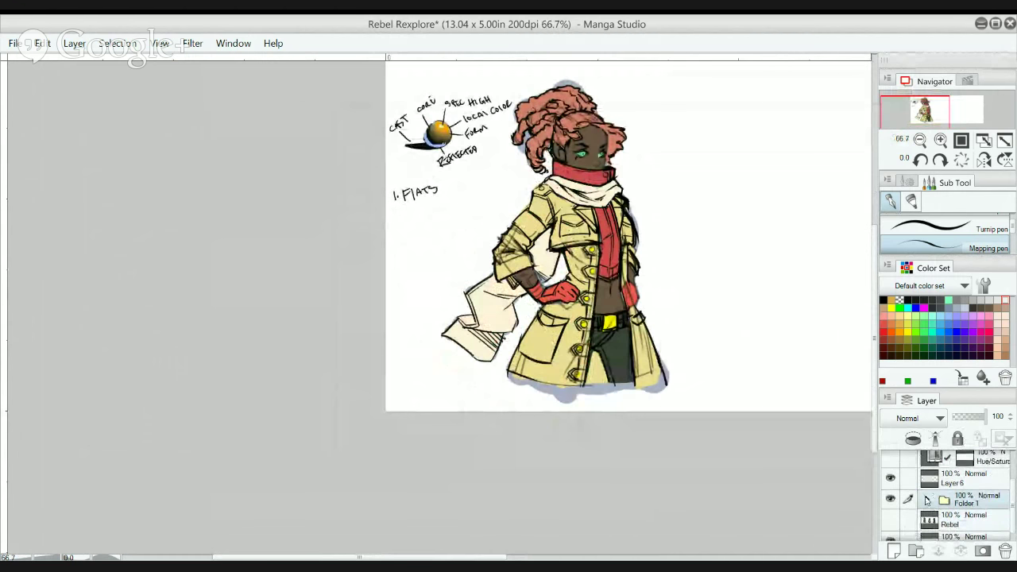
pyautogui.click(925, 500)
pyautogui.scroll(-10, 1011, 489)
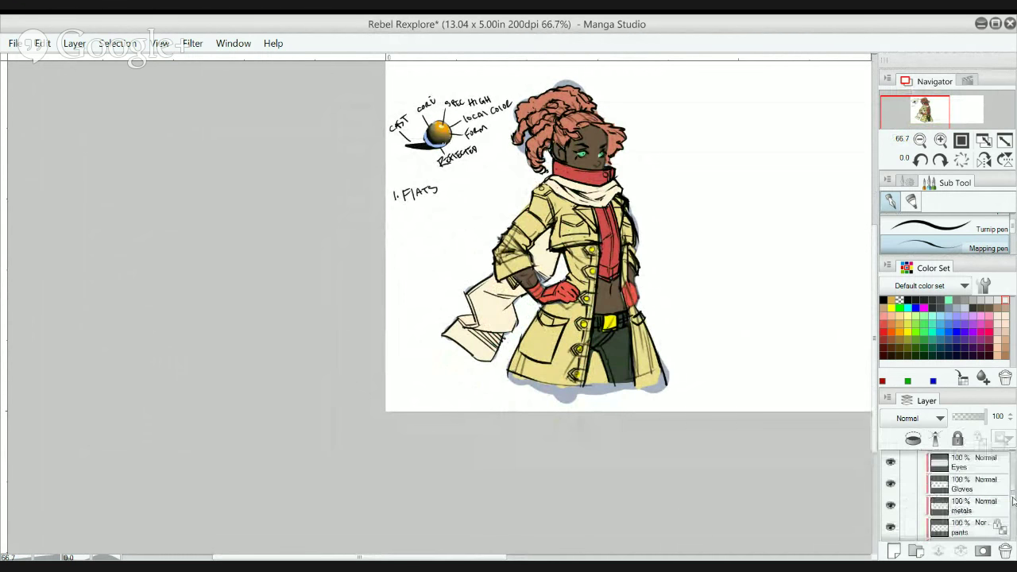
pyautogui.scroll(-2, 1011, 513)
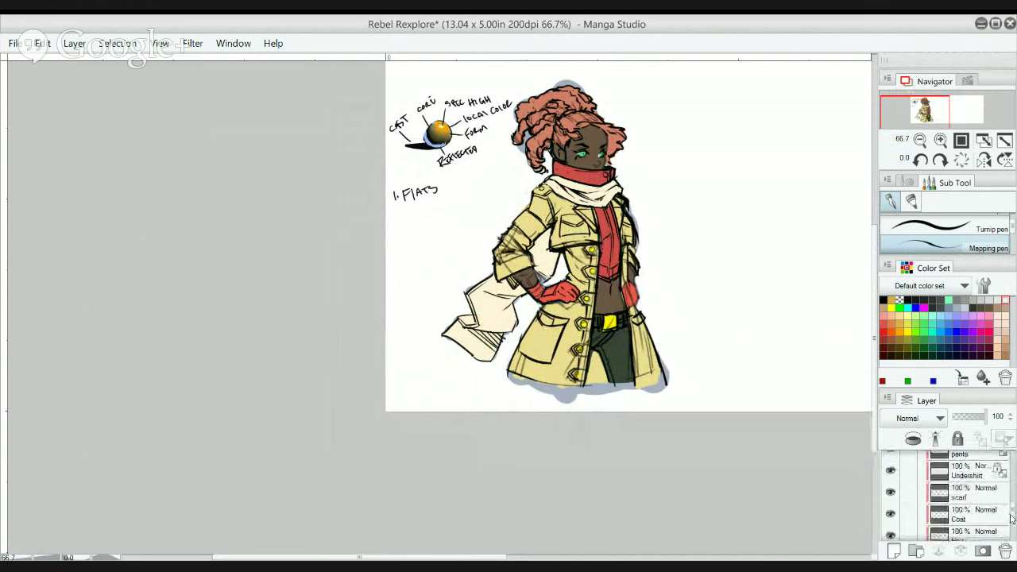
pyautogui.scroll(-3, 1011, 512)
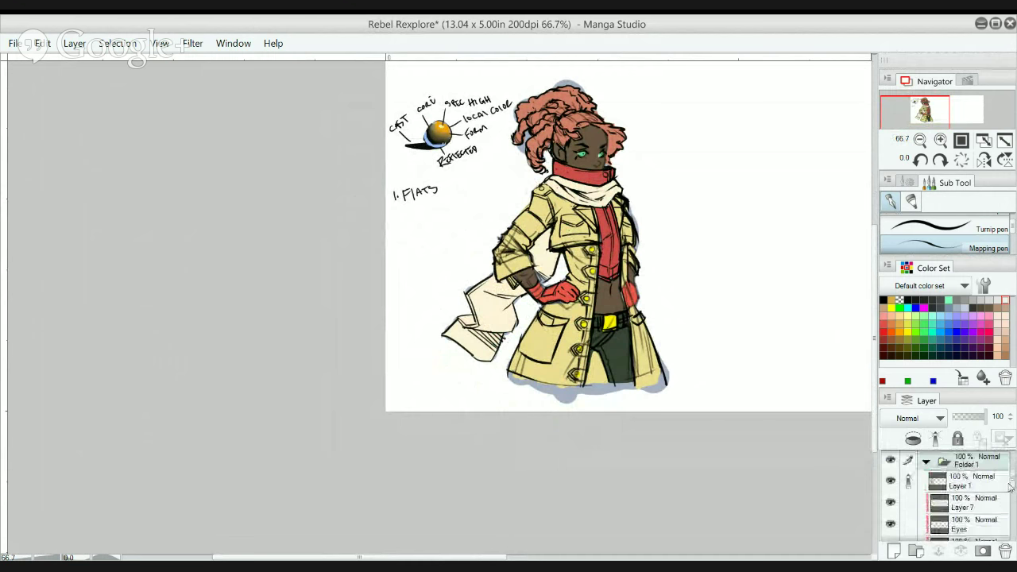
pyautogui.moveTo(1007, 521); pyautogui.dragTo(1005, 508)
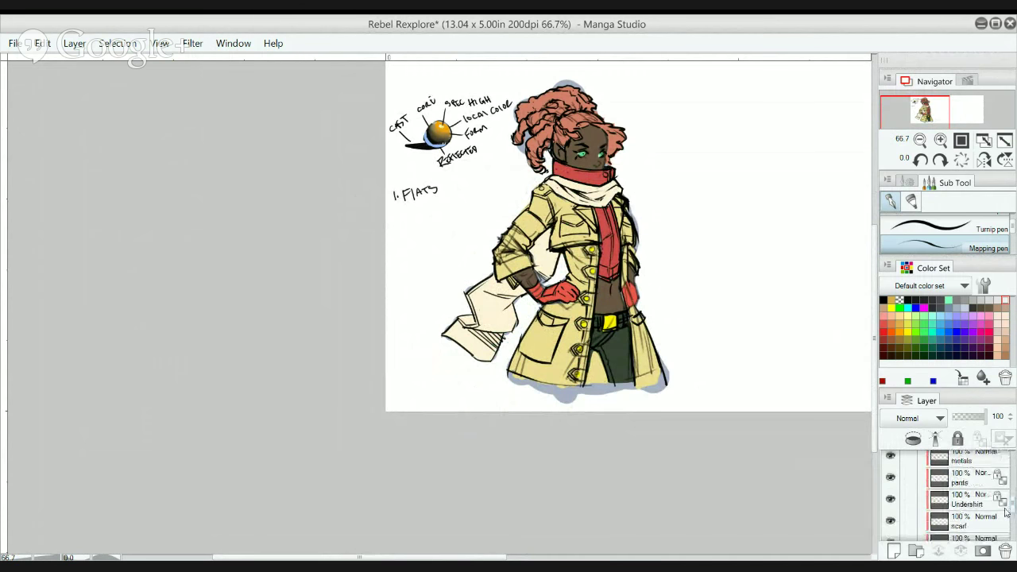
pyautogui.click(981, 502)
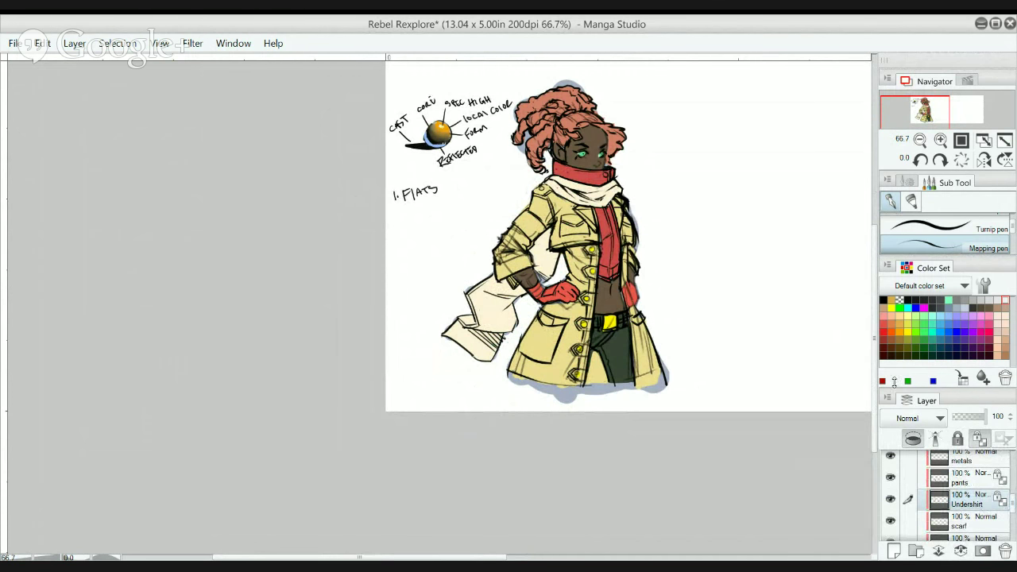
pyautogui.moveTo(893, 383); pyautogui.dragTo(893, 383)
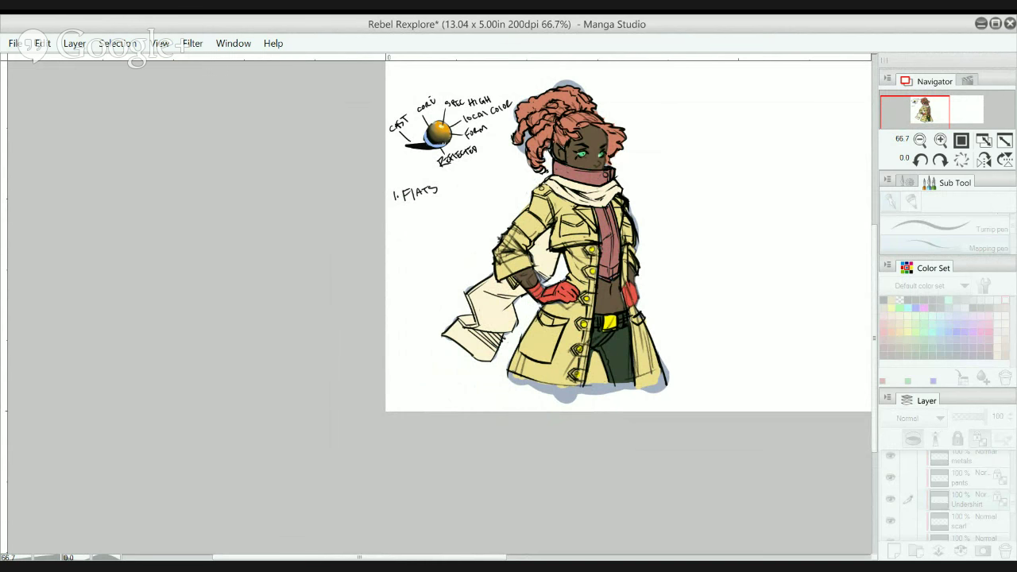
pyautogui.click(956, 200)
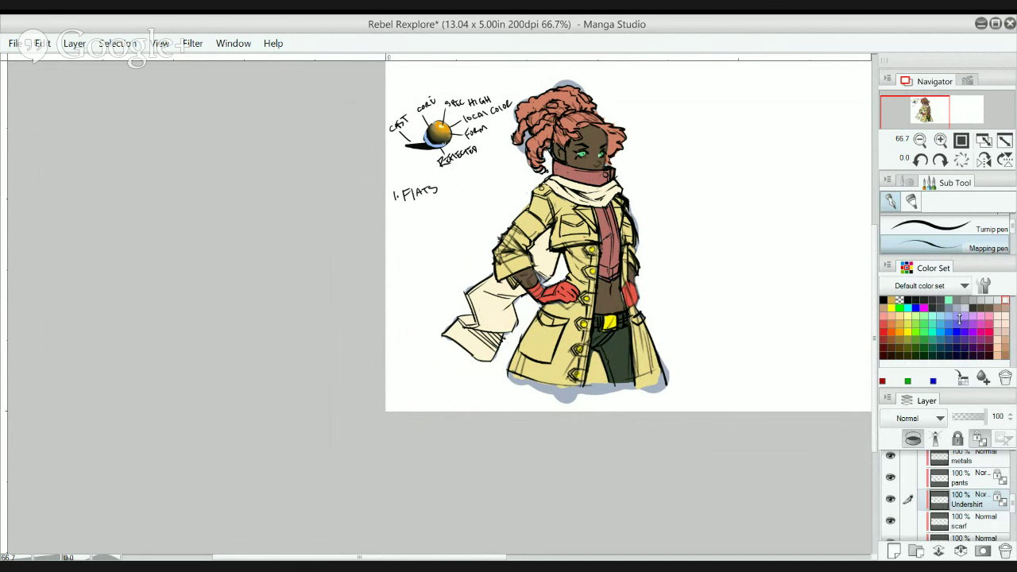
# - Select the Gloves layer and shift its red to a tan leather colour
pyautogui.moveTo(1014, 504); pyautogui.dragTo(1015, 502)
pyautogui.scroll(1, 1014, 501)
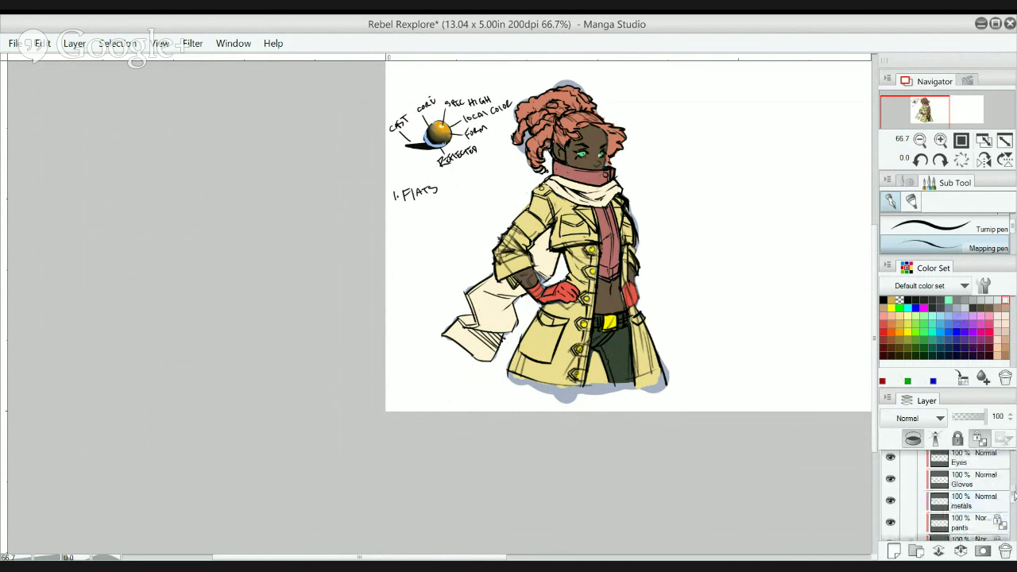
pyautogui.click(989, 473)
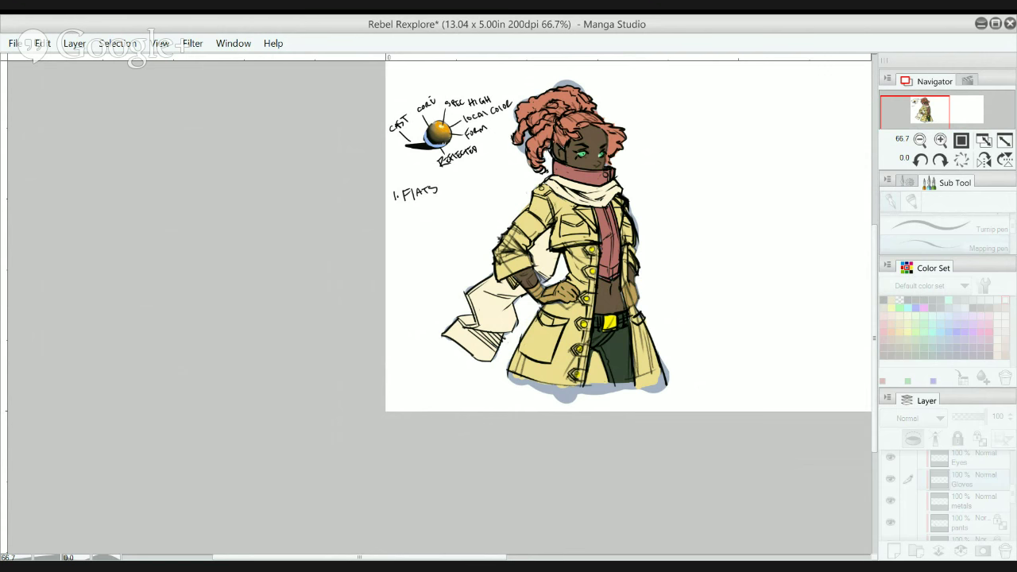
pyautogui.click(926, 120)
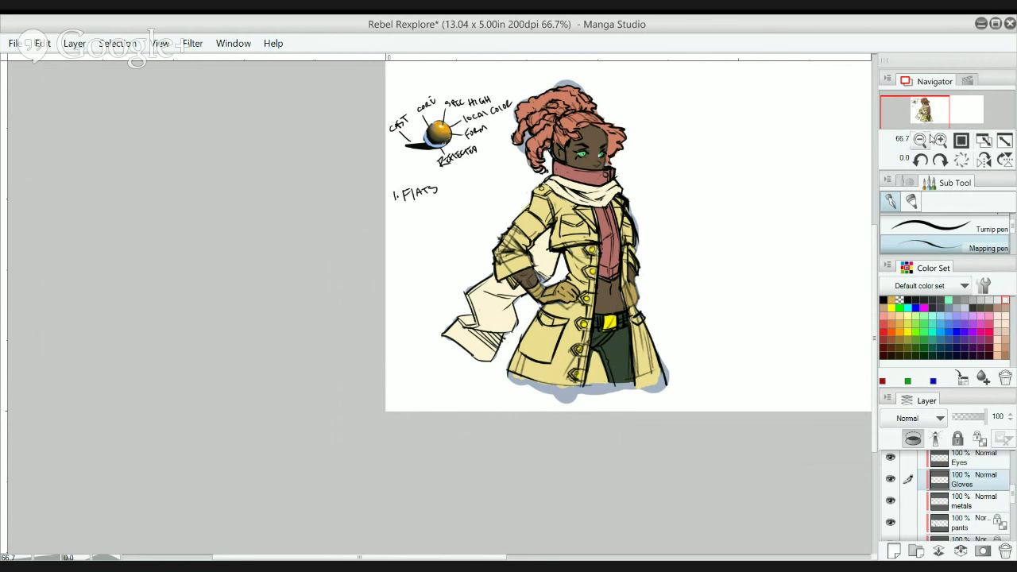
# - Select the Coat layer and mute its yellow to a pale greyish beige
pyautogui.moveTo(1013, 498); pyautogui.dragTo(1013, 523)
pyautogui.click(1002, 508)
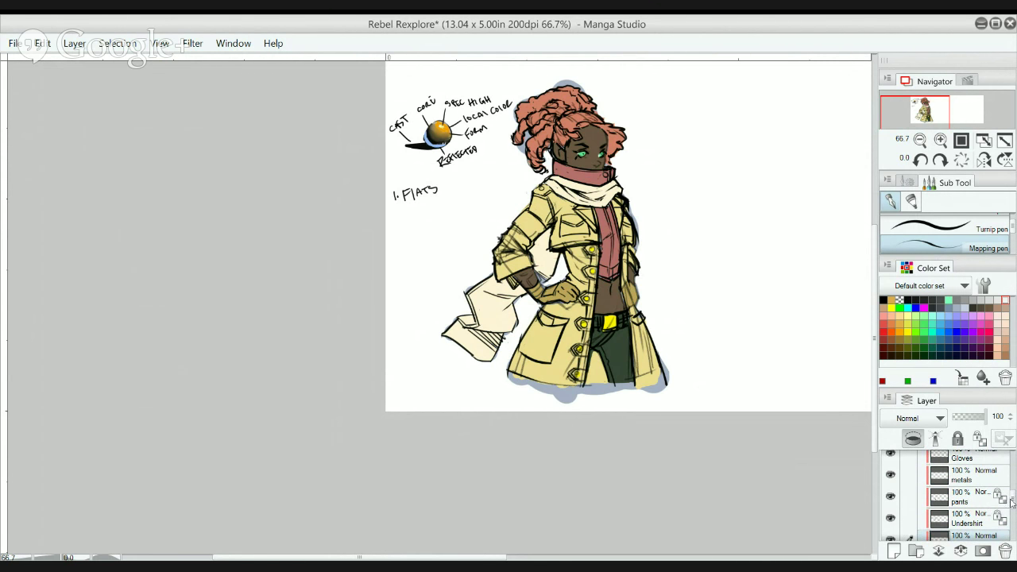
pyautogui.scroll(1, 1012, 499)
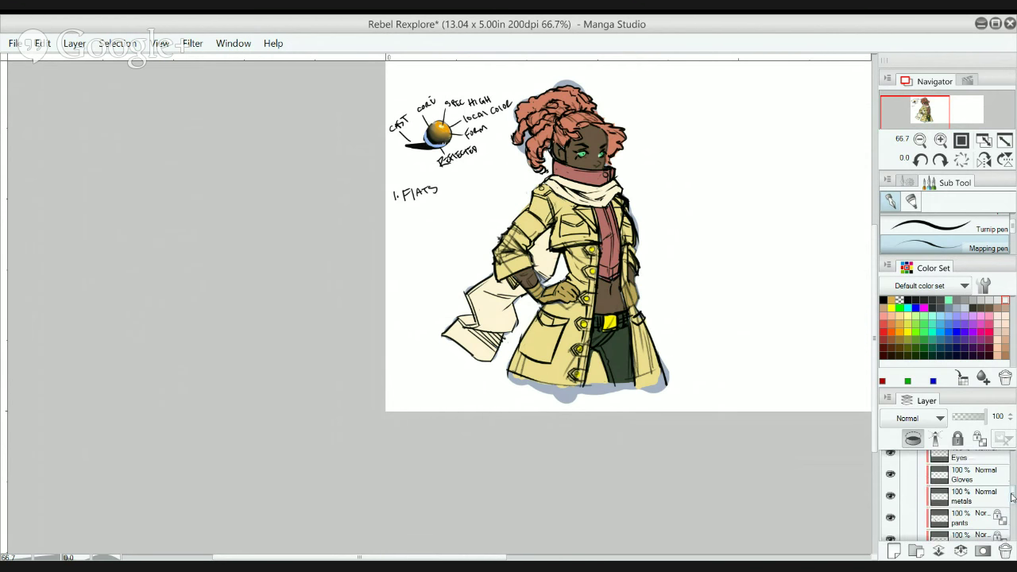
pyautogui.scroll(1, 1011, 492)
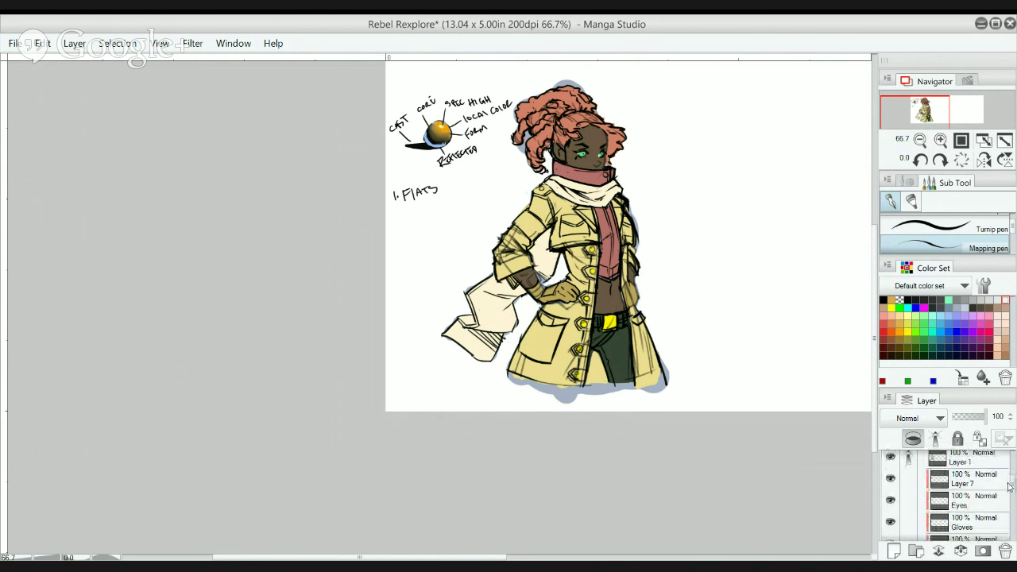
pyautogui.scroll(2, 1002, 520)
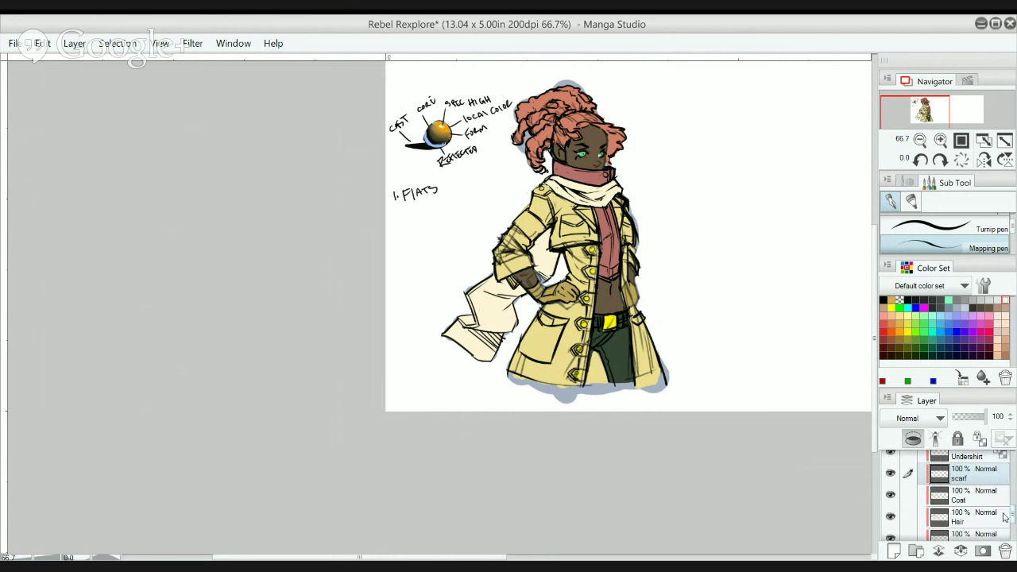
pyautogui.scroll(3, 1002, 516)
pyautogui.scroll(3, 1003, 512)
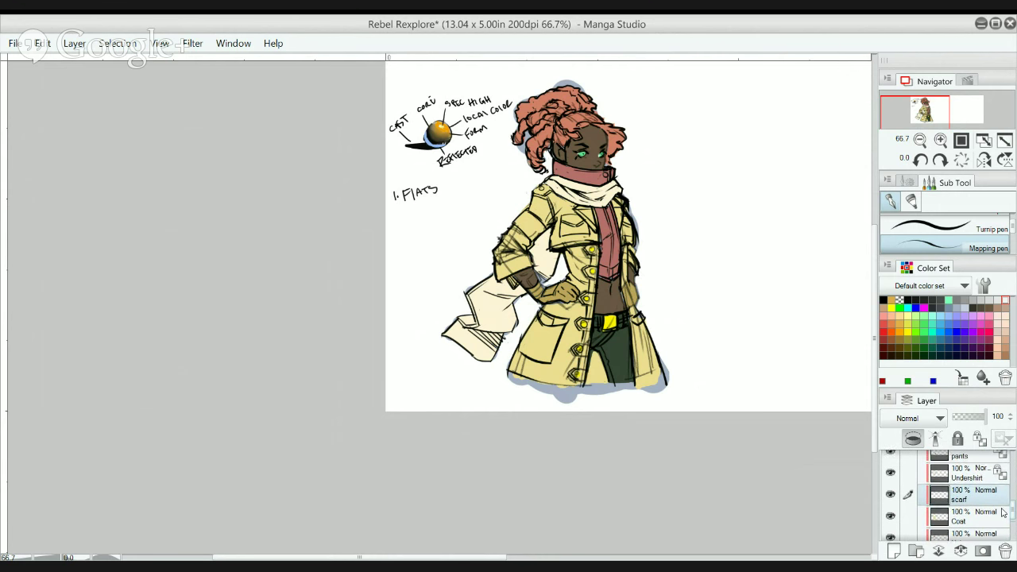
pyautogui.scroll(2, 1002, 505)
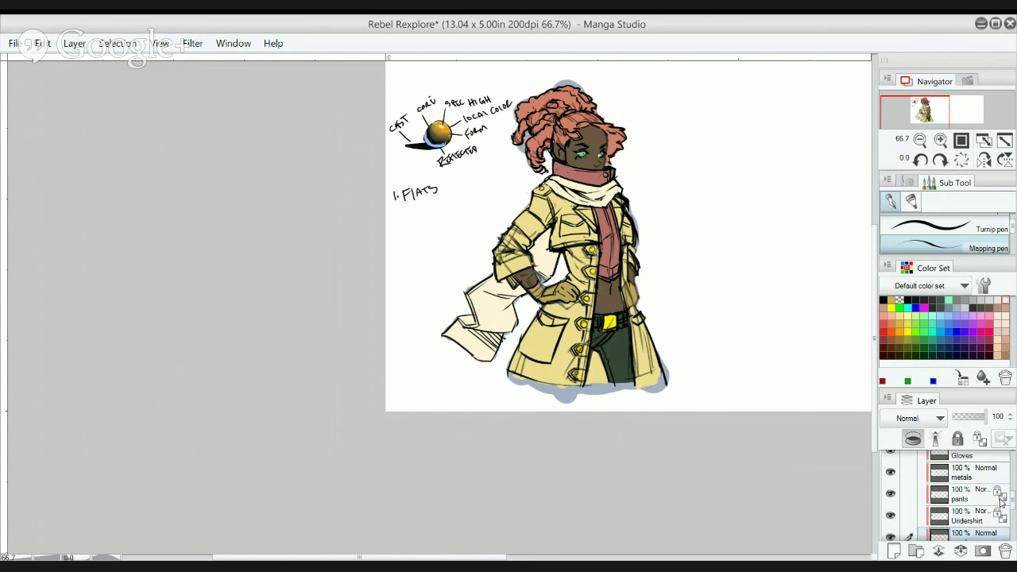
pyautogui.scroll(-3, 1001, 505)
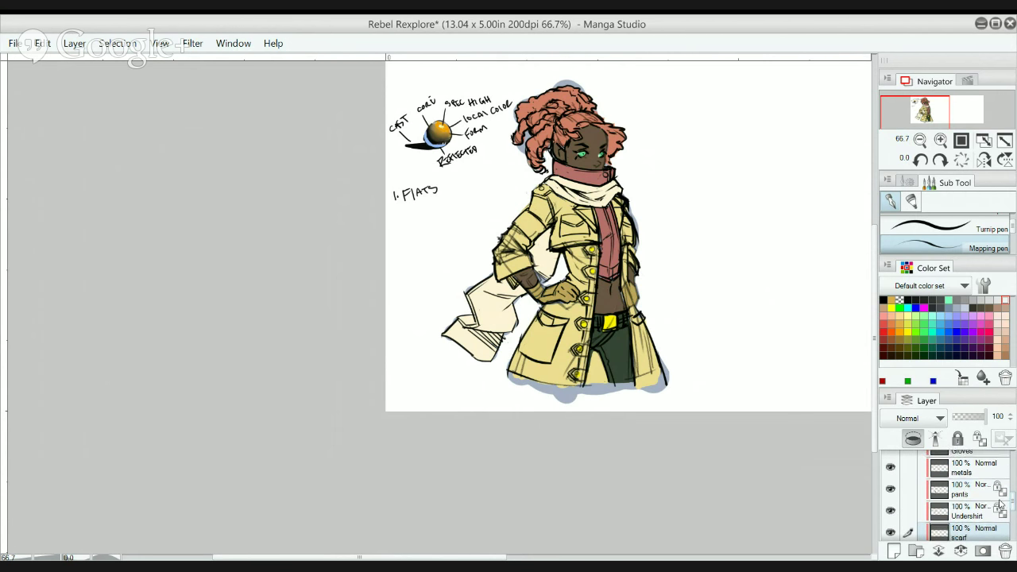
pyautogui.scroll(-1, 999, 512)
pyautogui.click(997, 512)
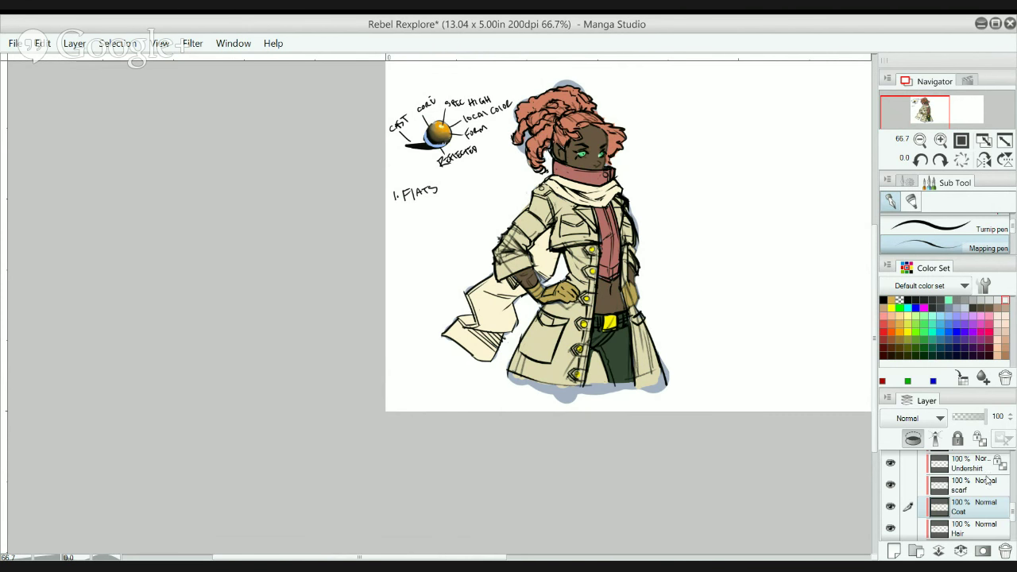
# - Select Layer 3 beneath the skin layer, check what it covers and change its blue-grey underlay to a dark brownish grey
pyautogui.scroll(-5, 997, 516)
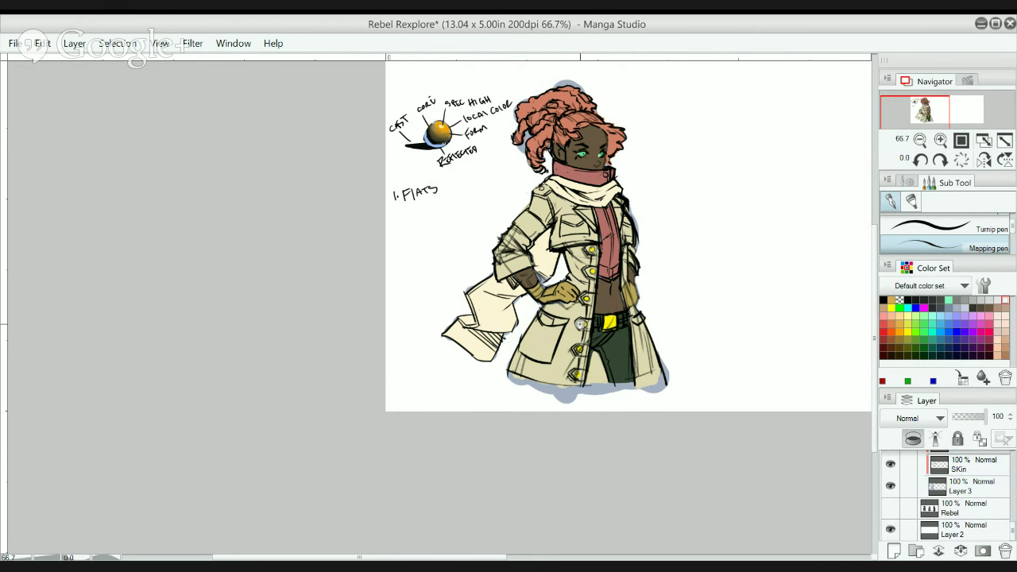
pyautogui.hotkey('ctrl', '+')
pyautogui.hotkey('ctrl', '+')
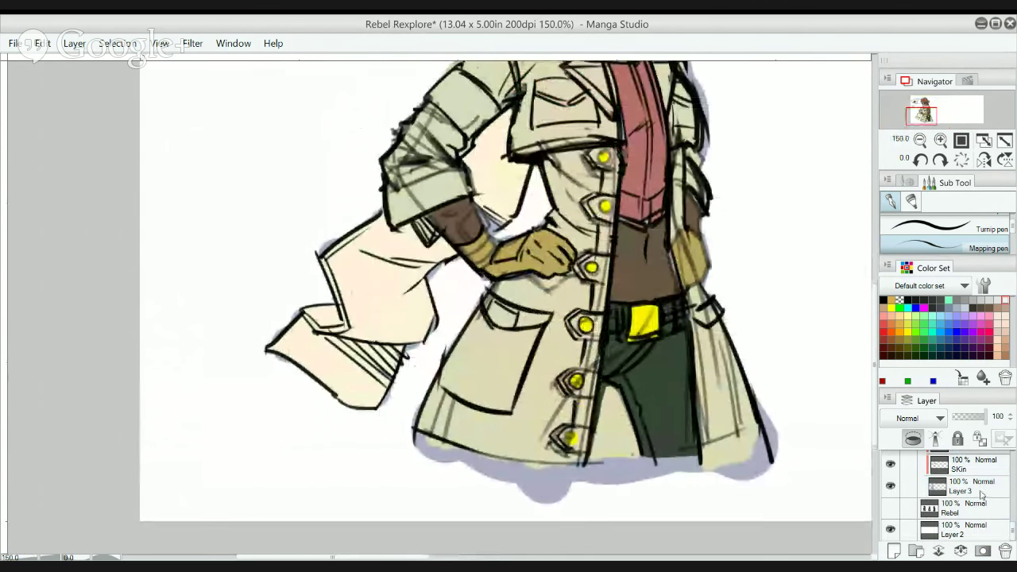
pyautogui.click(983, 493)
pyautogui.click(891, 486)
pyautogui.click(890, 486)
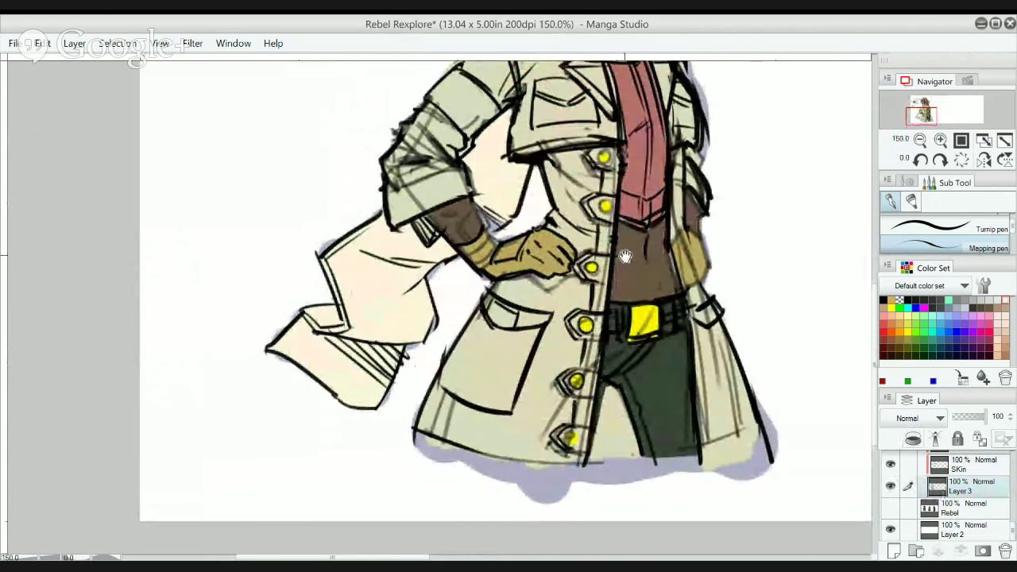
pyautogui.moveTo(626, 256); pyautogui.dragTo(627, 339)
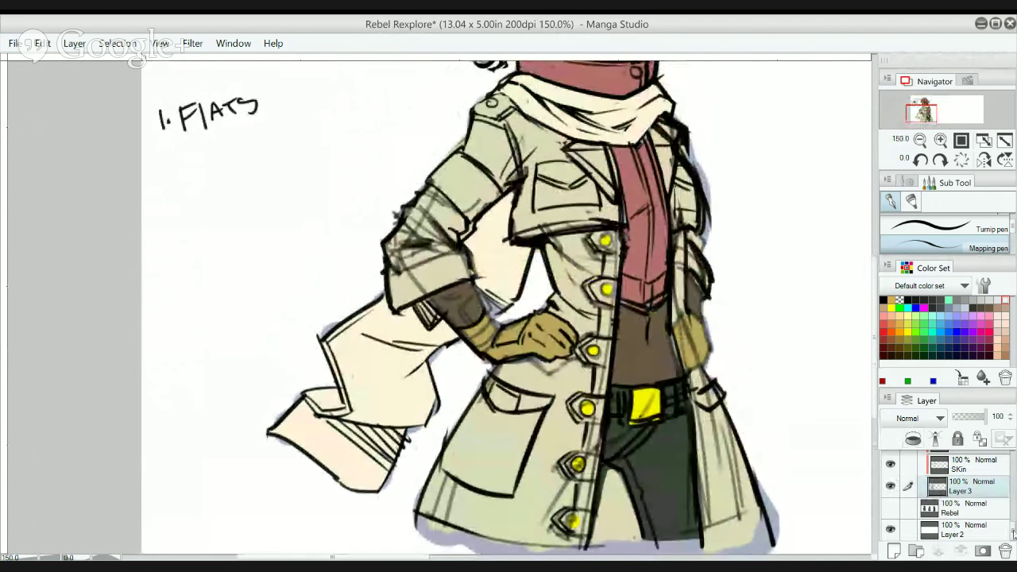
pyautogui.scroll(1, 1005, 526)
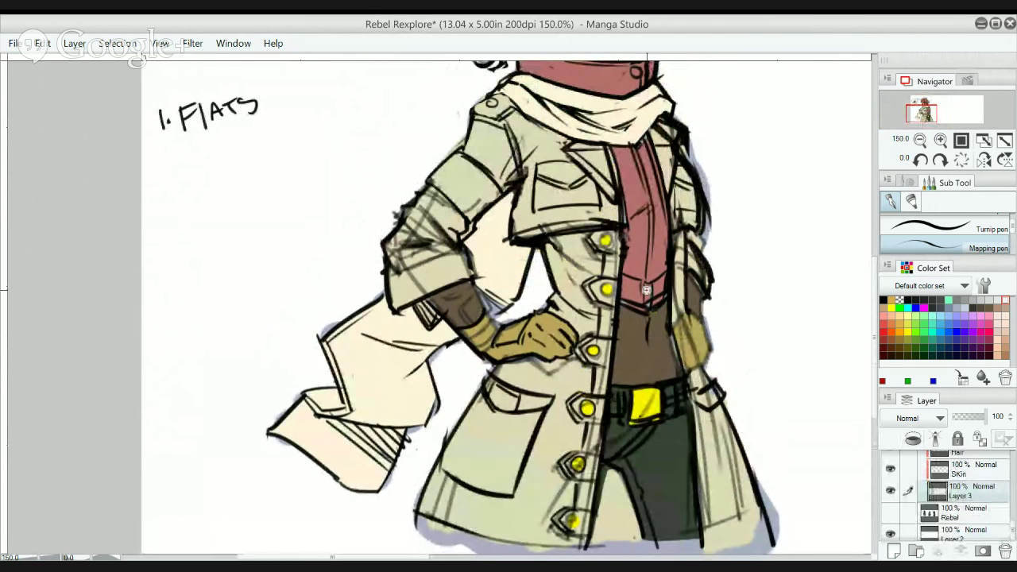
pyautogui.scroll(3, 699, 313)
pyautogui.scroll(2, 661, 334)
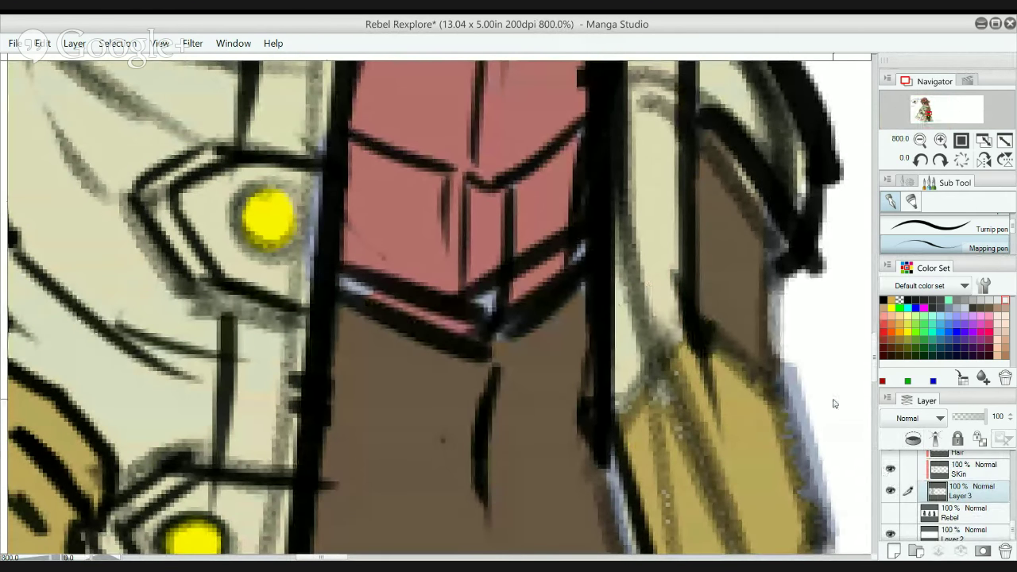
pyautogui.hotkey('ctrl', 's')
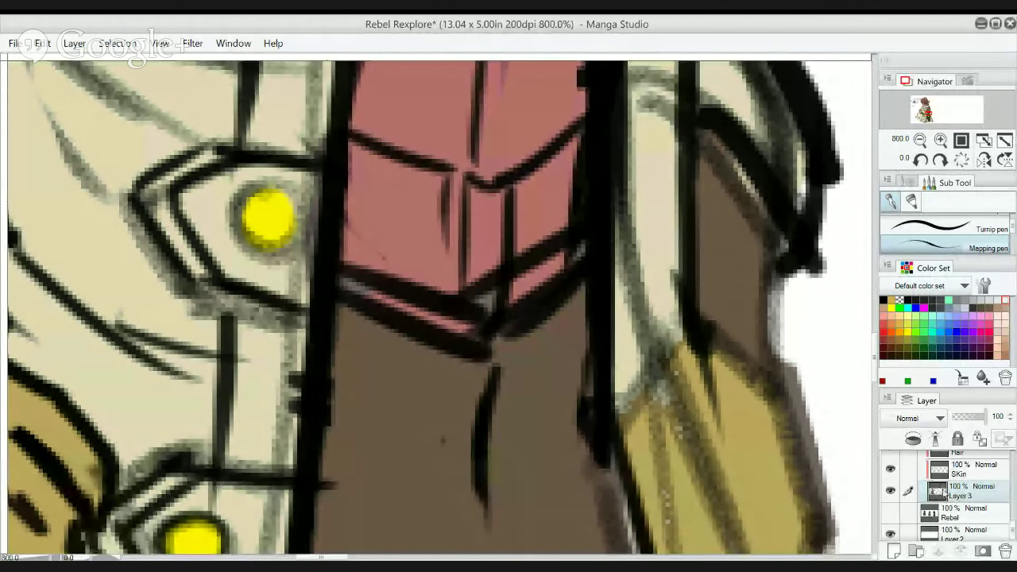
# - Load Layer 3's painted area as a selection to check its extent, clear the selection and review the full figure
pyautogui.keyDown('ctrl'); pyautogui.click(939, 491); pyautogui.keyUp('ctrl')
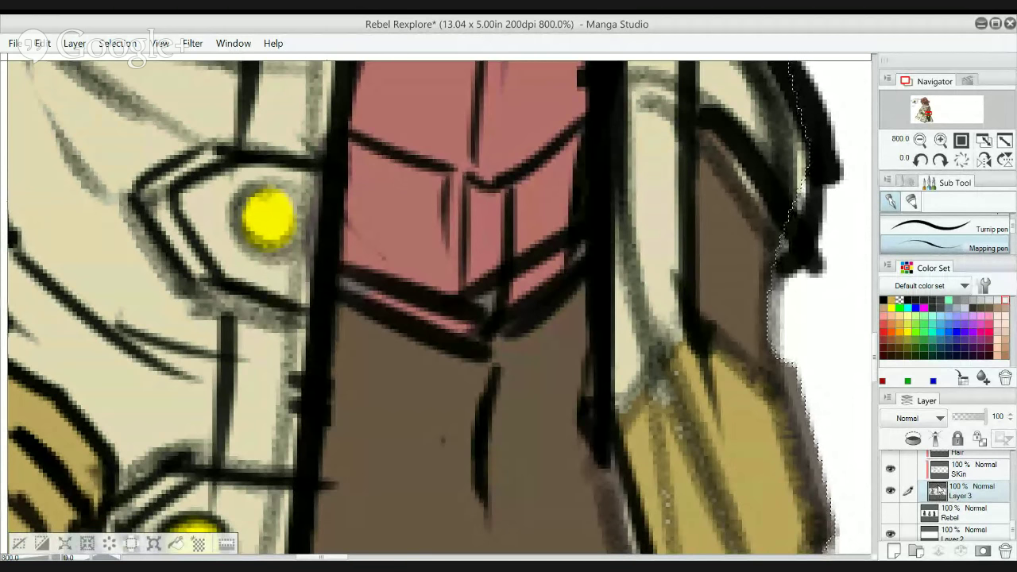
pyautogui.hotkey('ctrl', 'd')
pyautogui.keyDown('alt'); pyautogui.click(775, 324); pyautogui.keyUp('alt')
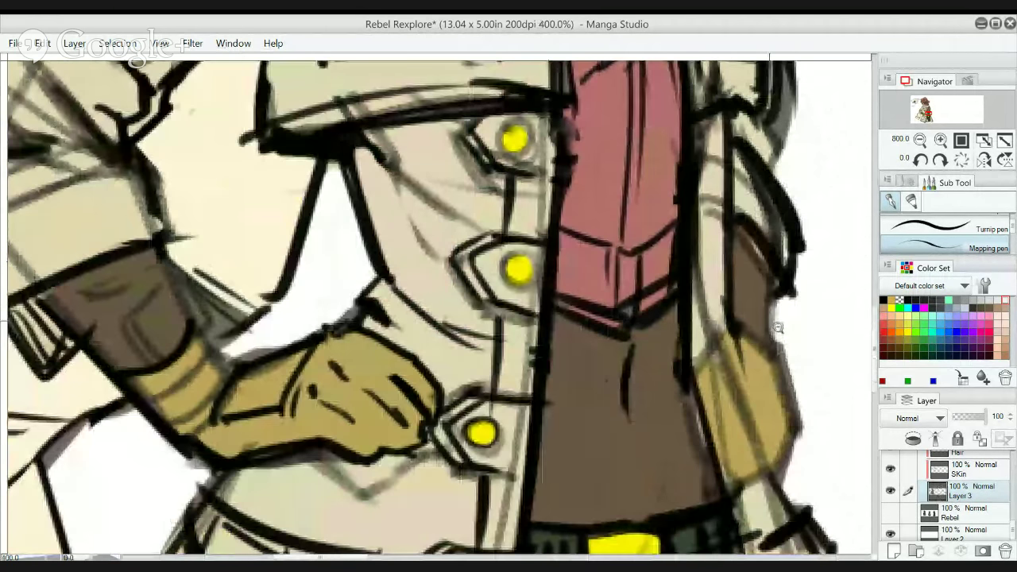
pyautogui.keyDown('ctrl'); pyautogui.keyDown('alt'); pyautogui.click(779, 327); pyautogui.keyUp('alt'); pyautogui.keyUp('ctrl')
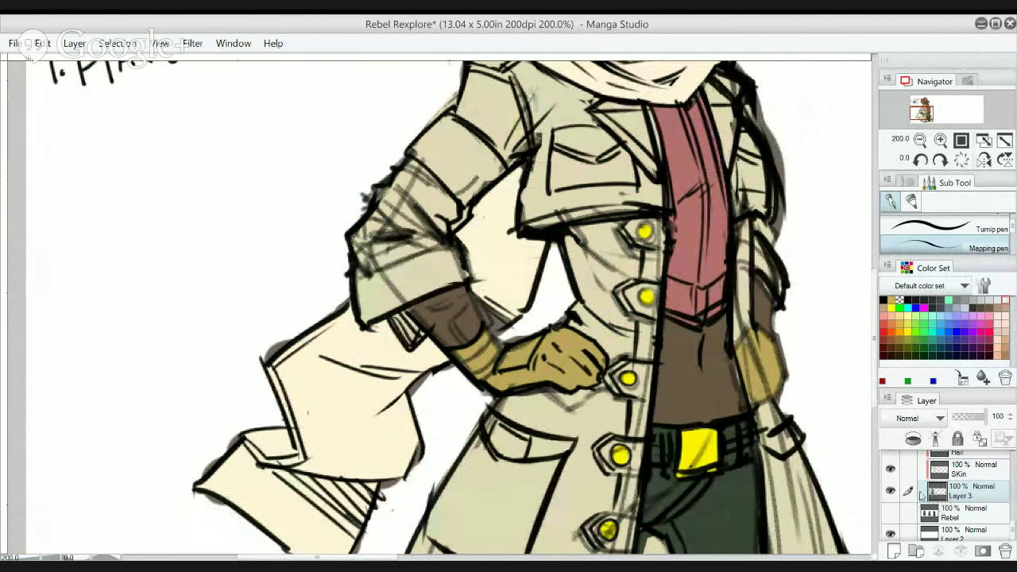
pyautogui.scroll(-1, 714, 328)
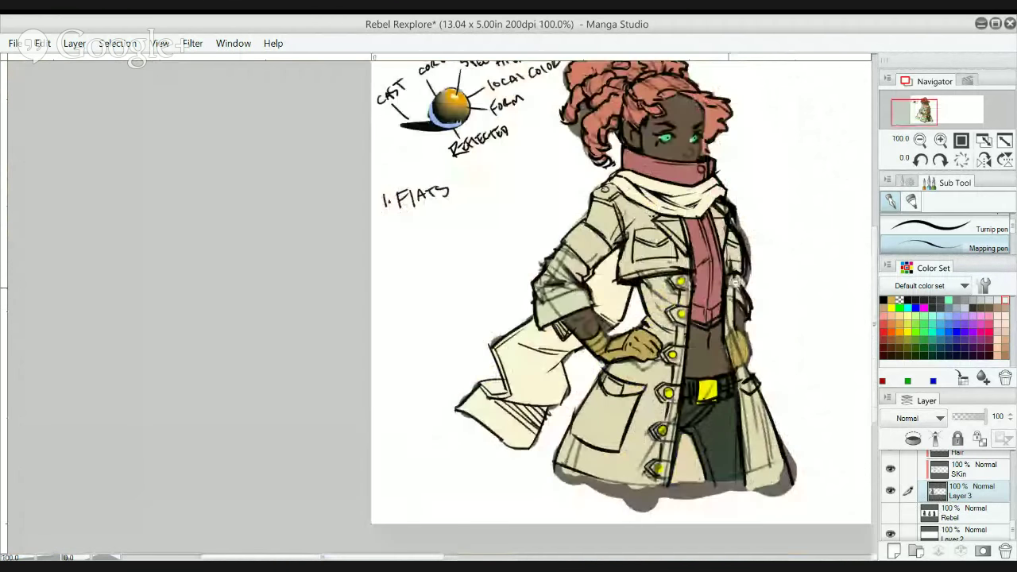
# - Erase the dark underlay that spills out below the coat's hem on Layer 3 using the G-pen
pyautogui.scroll(-1, 735, 294)
pyautogui.keyDown('ctrl'); pyautogui.click(745, 301); pyautogui.keyUp('ctrl')
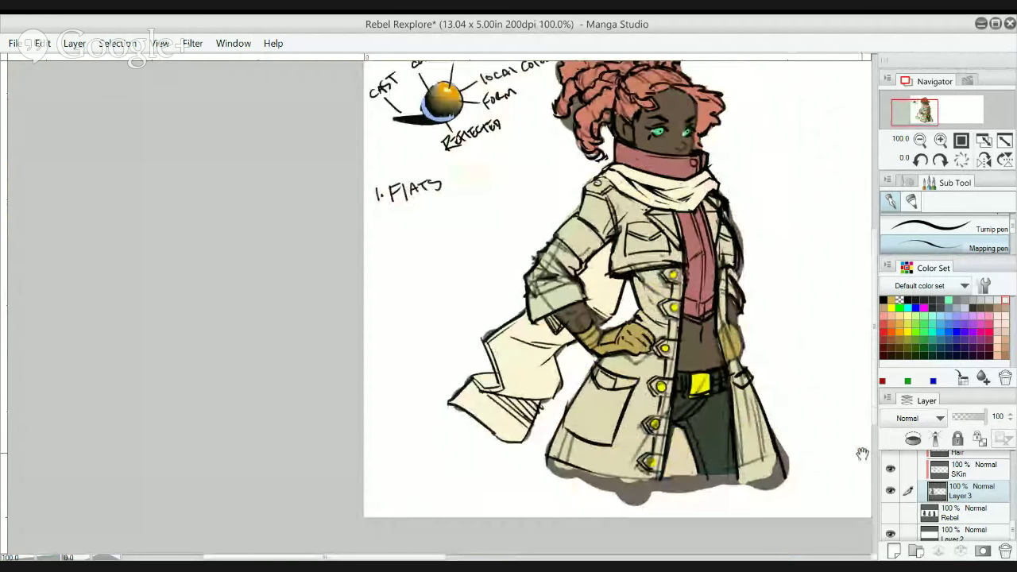
pyautogui.moveTo(797, 385); pyautogui.dragTo(795, 449)
pyautogui.press(',')
pyautogui.press(',')
pyautogui.moveTo(745, 359); pyautogui.dragTo(753, 334)
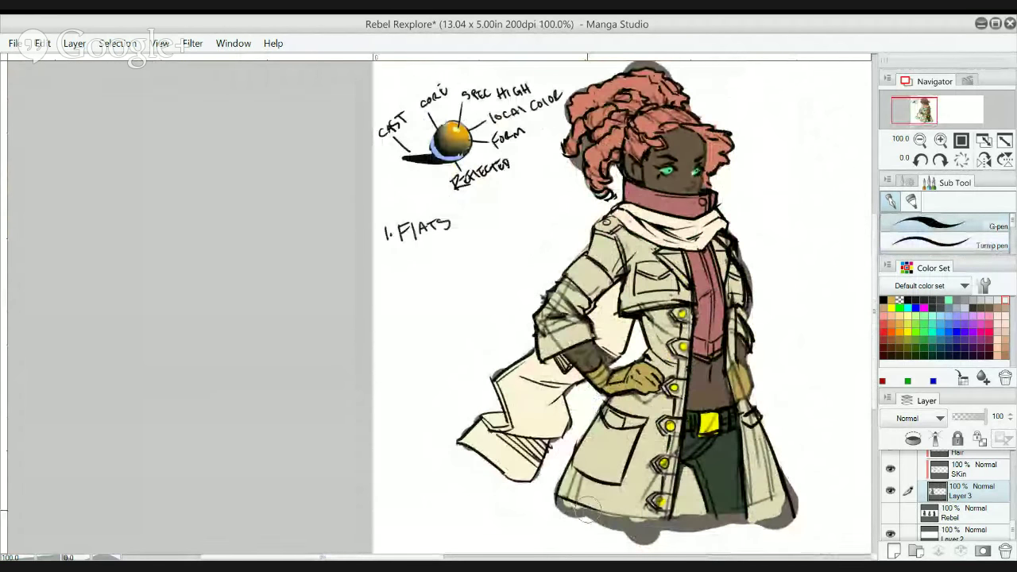
pyautogui.moveTo(549, 497); pyautogui.dragTo(613, 525)
pyautogui.hotkey('ctrl', 'z')
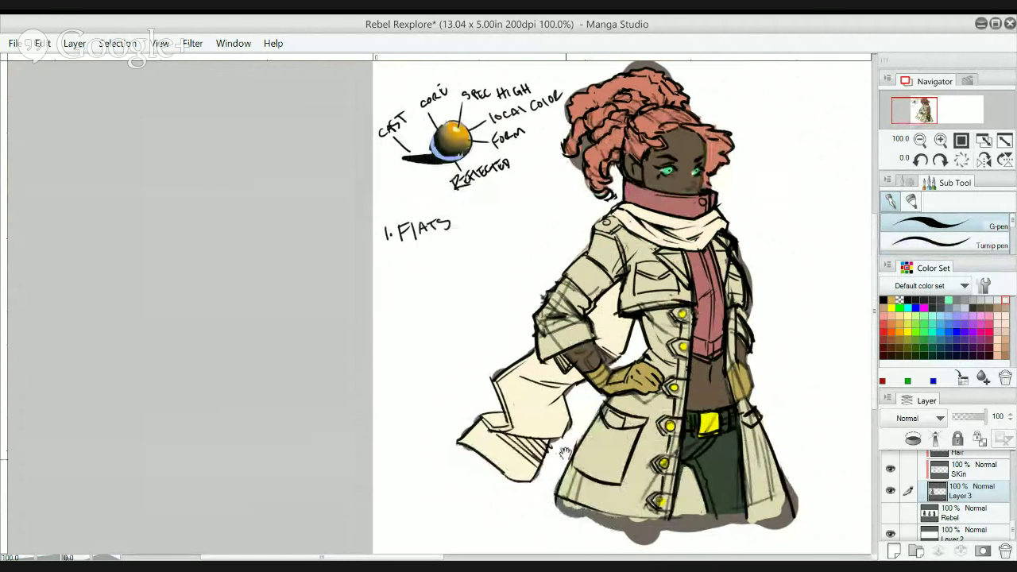
pyautogui.moveTo(566, 453); pyautogui.dragTo(548, 347)
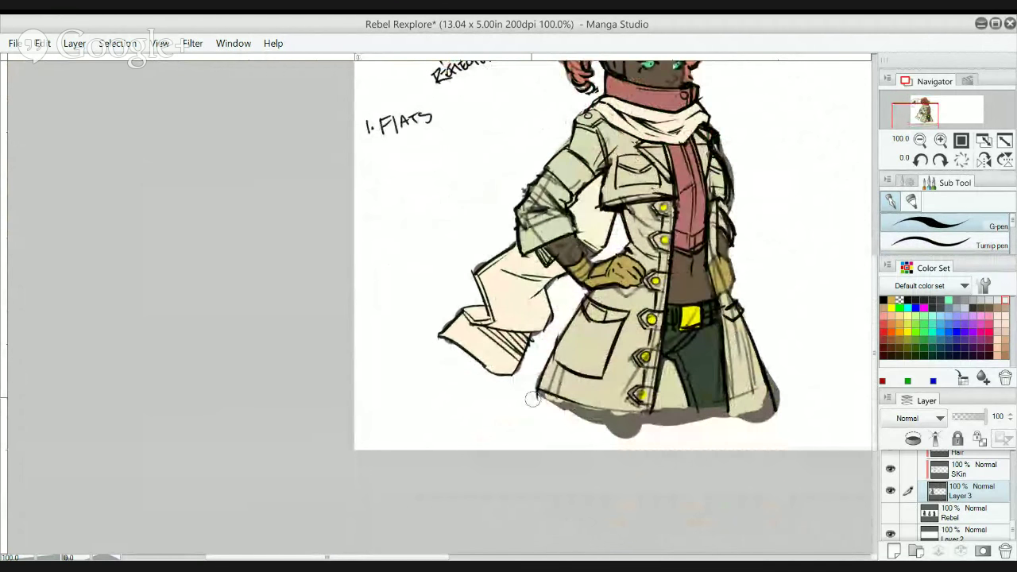
pyautogui.moveTo(572, 410)
pyautogui.mouseDown()
pyautogui.moveTo(629, 417)
pyautogui.moveTo(681, 442)
pyautogui.moveTo(636, 452)
pyautogui.moveTo(661, 431)
pyautogui.moveTo(617, 423)
pyautogui.moveTo(662, 419)
pyautogui.moveTo(628, 414)
pyautogui.moveTo(729, 421)
pyautogui.moveTo(729, 411)
pyautogui.moveTo(763, 409)
pyautogui.moveTo(695, 413)
pyautogui.moveTo(758, 398)
pyautogui.moveTo(756, 426)
pyautogui.mouseUp()
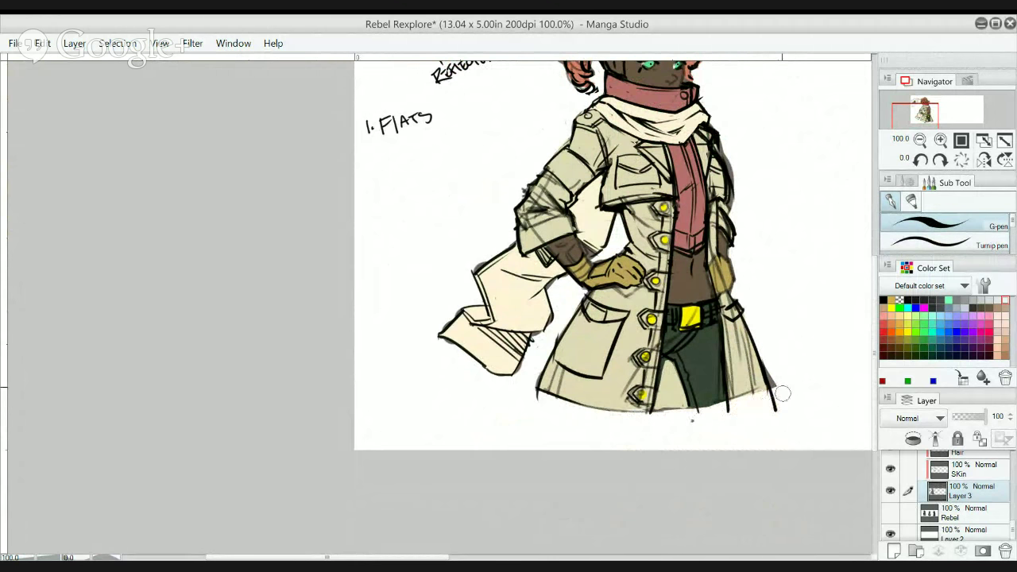
# - Erase the stray Layer 3 underlay around the outside of the shoulder and hair
pyautogui.scroll(3, 664, 188)
pyautogui.moveTo(557, 123)
pyautogui.mouseDown()
pyautogui.moveTo(550, 119)
pyautogui.moveTo(562, 101)
pyautogui.moveTo(536, 133)
pyautogui.moveTo(538, 118)
pyautogui.mouseUp()
pyautogui.scroll(3, 564, 99)
pyautogui.moveTo(615, 83)
pyautogui.mouseDown()
pyautogui.moveTo(601, 87)
pyautogui.moveTo(627, 81)
pyautogui.mouseUp()
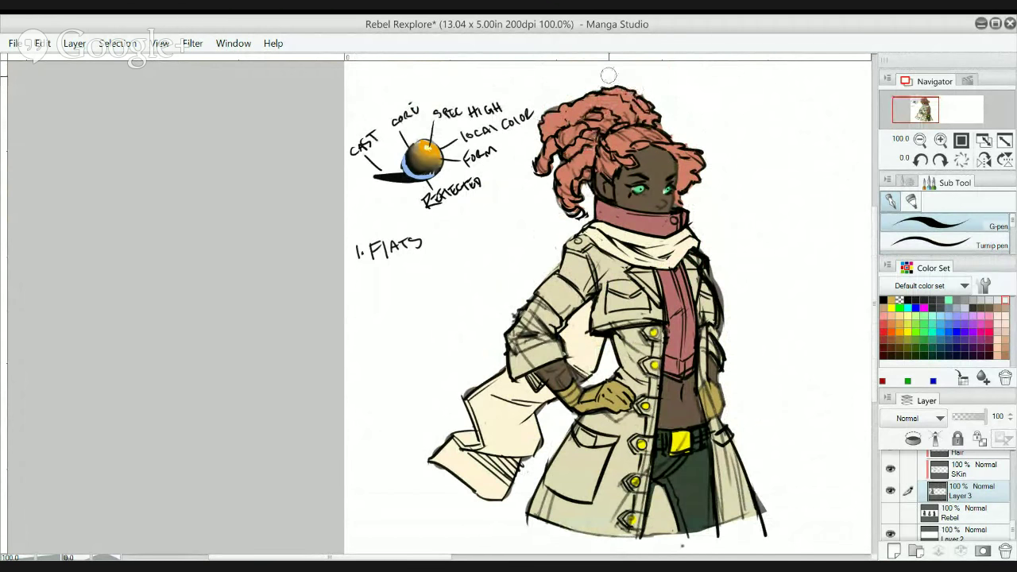
# - Select the scarf layer and desaturate its cream to a paler off-white
pyautogui.scroll(3, 1013, 512)
pyautogui.scroll(2, 1014, 513)
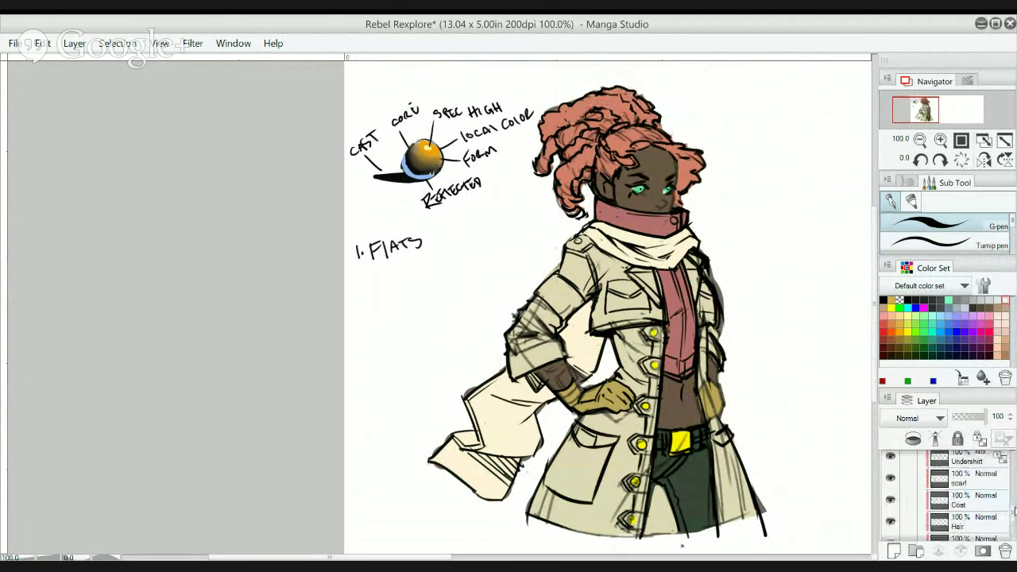
pyautogui.click(966, 471)
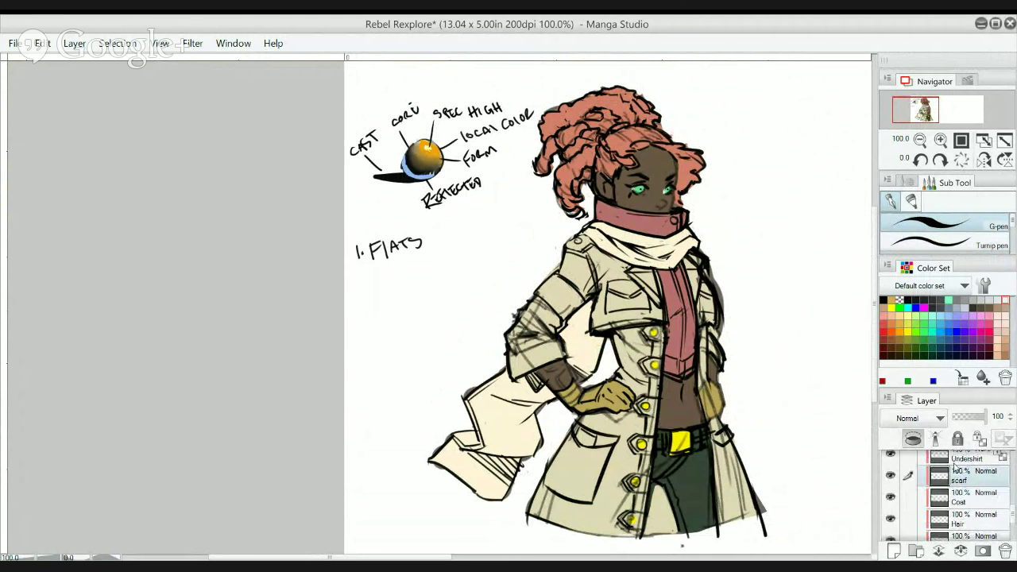
pyautogui.hotkey('ctrl', 'u')
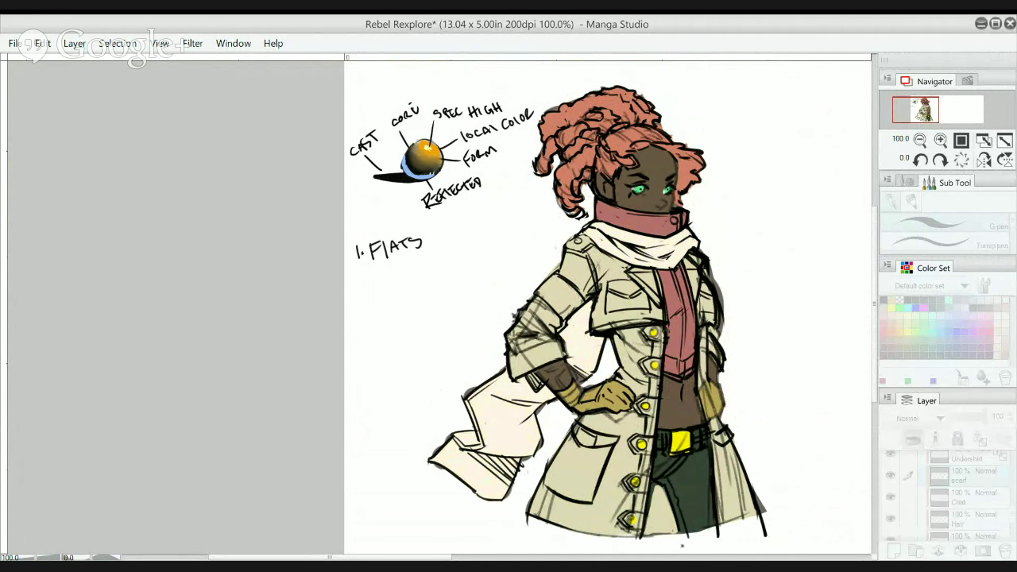
pyautogui.click(945, 93)
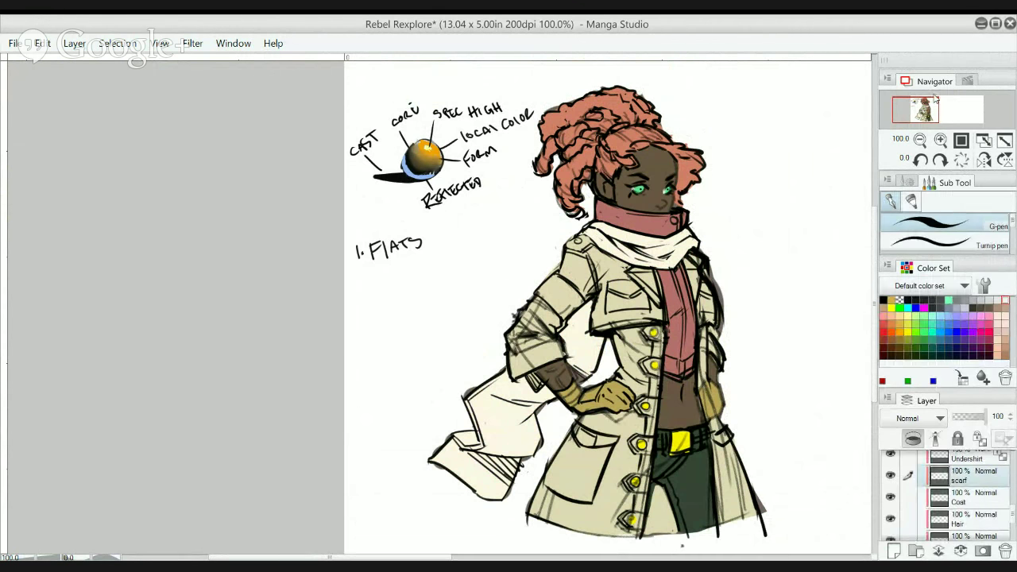
# - Select the Coat layer and make its greyish beige a warmer, more saturated pale yellow, checking the figure from a distance
pyautogui.click(985, 497)
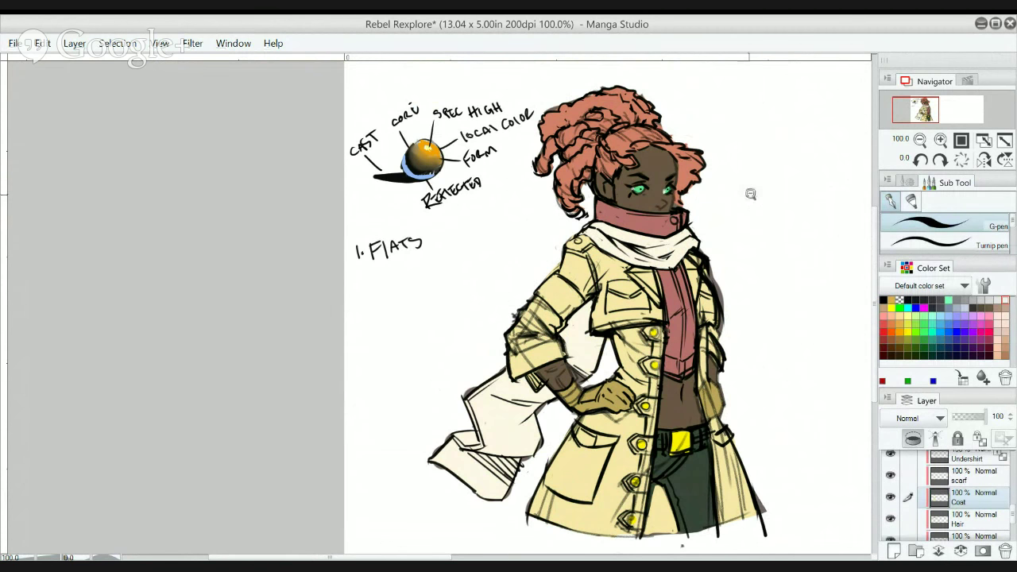
pyautogui.scroll(-2, 749, 193)
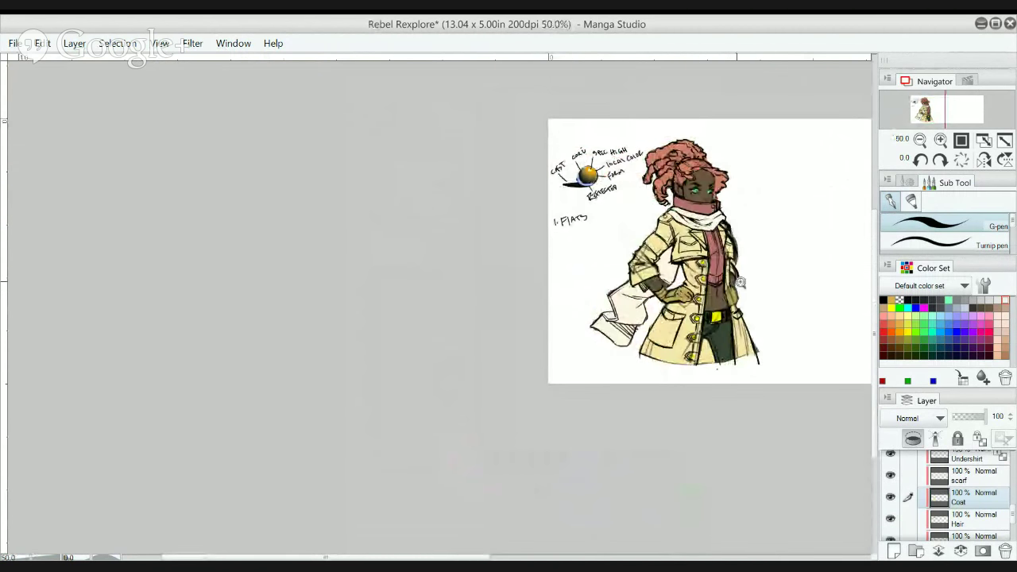
pyautogui.scroll(2, 735, 281)
# - Select the Undershirt layer and intensify its dull red to a bright, saturated red
pyautogui.scroll(5, 1014, 508)
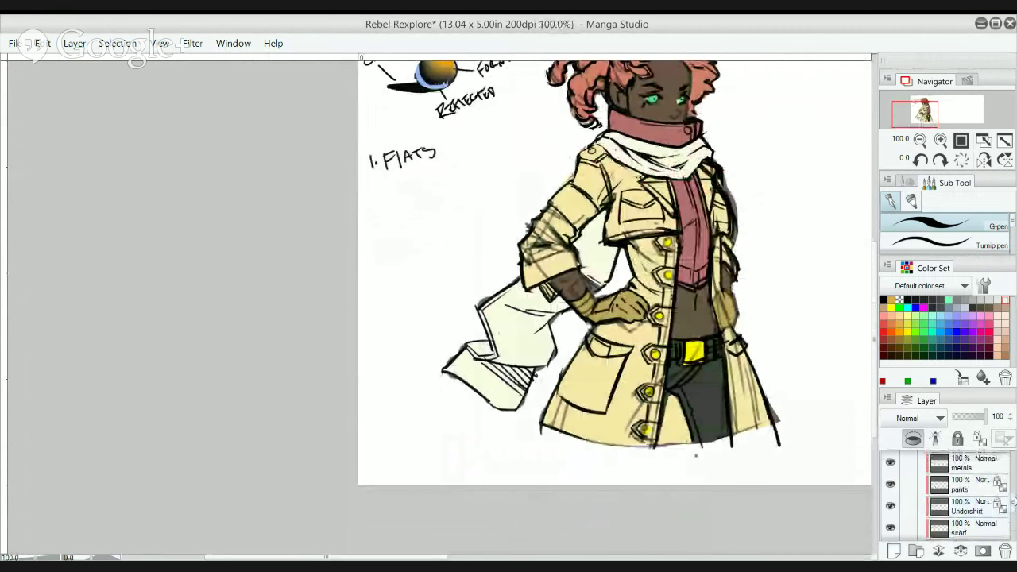
pyautogui.scroll(3, 1013, 490)
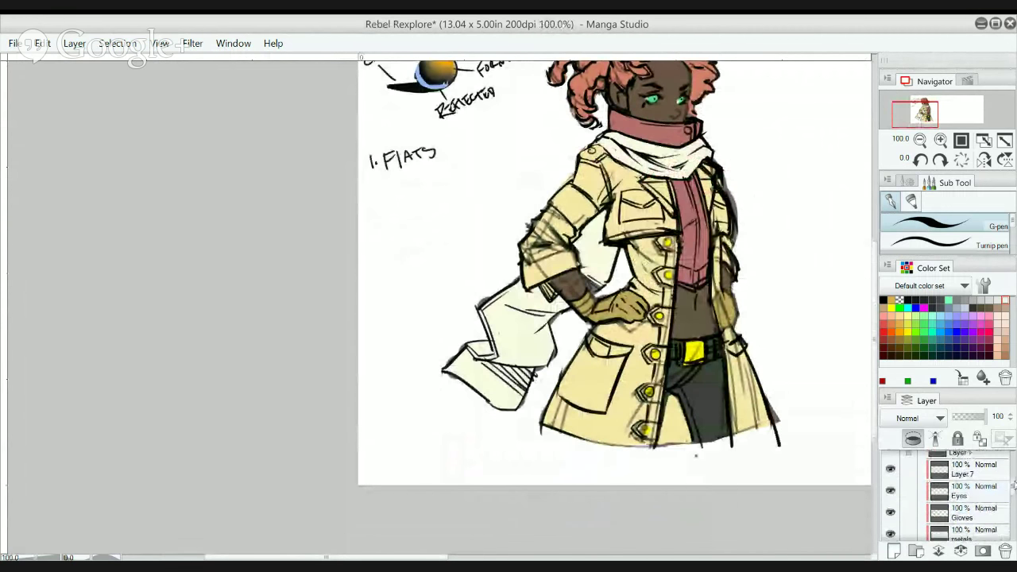
pyautogui.scroll(-6, 1013, 475)
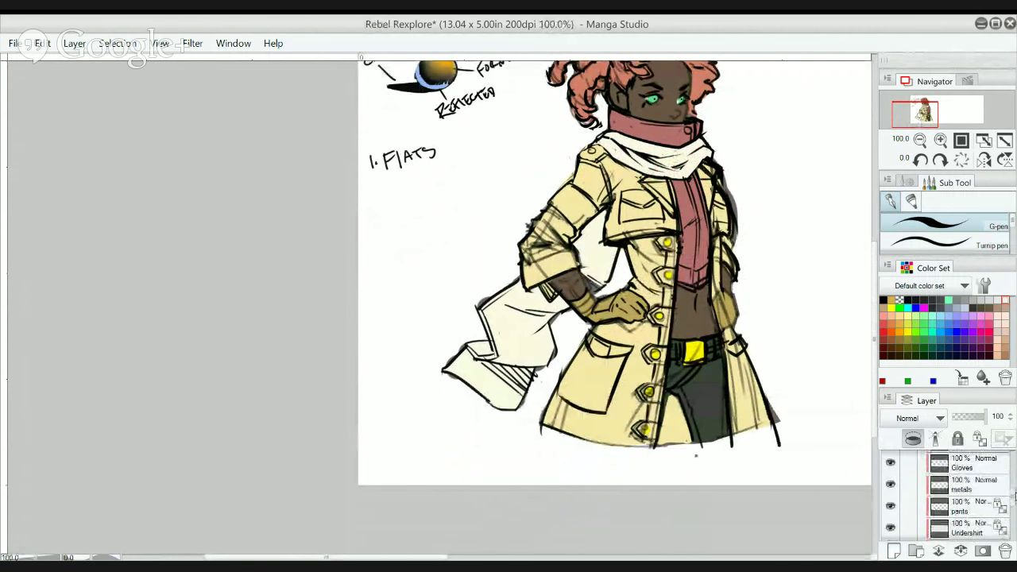
pyautogui.click(990, 500)
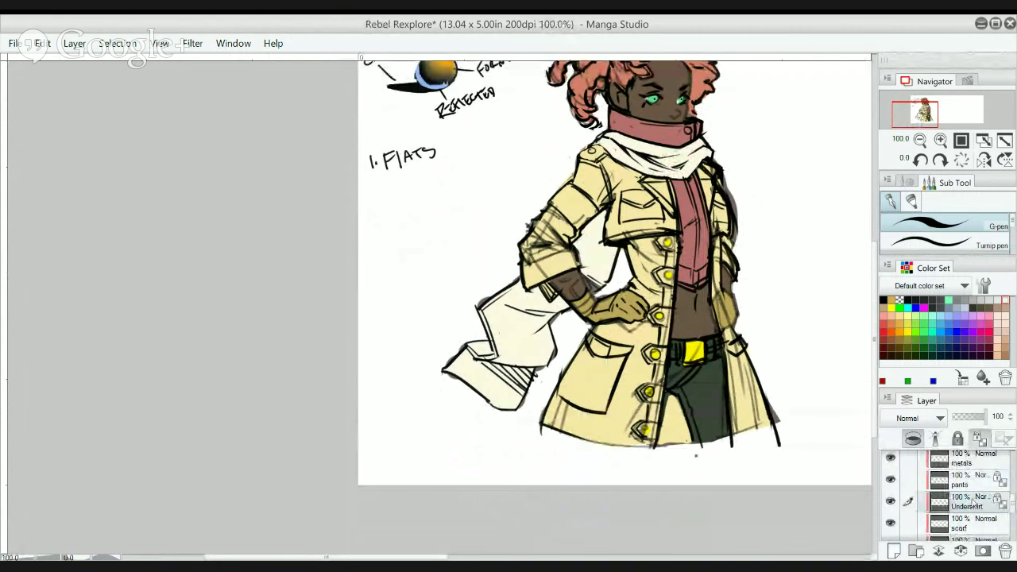
pyautogui.hotkey('ctrl', 'u')
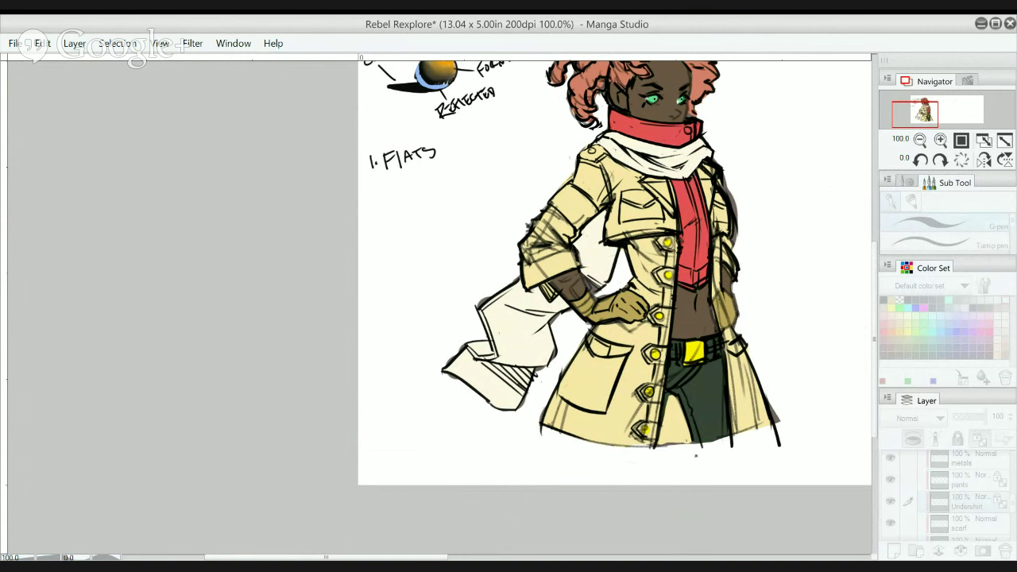
pyautogui.moveTo(689, 222); pyautogui.dragTo(699, 304)
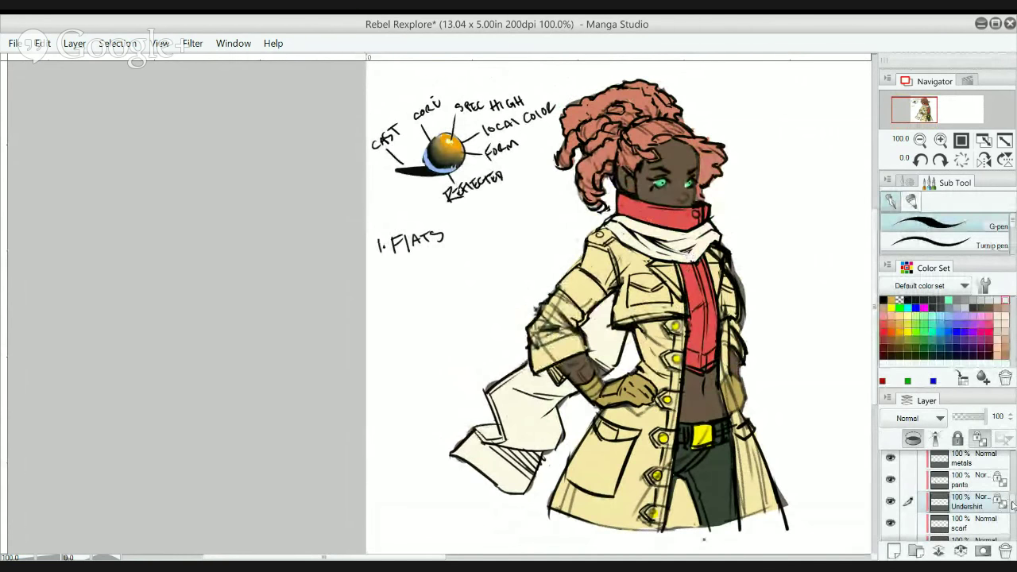
# - Select the Gloves layer, try pink, purple and green hues, and settle on a warm brown leather colour
pyautogui.moveTo(1012, 505); pyautogui.dragTo(1012, 493)
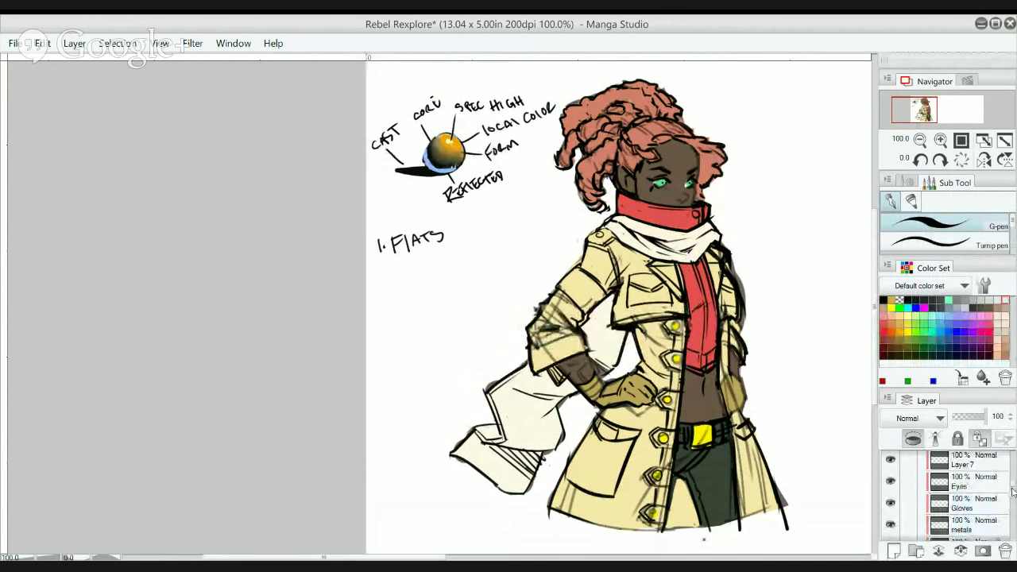
pyautogui.scroll(2, 1011, 492)
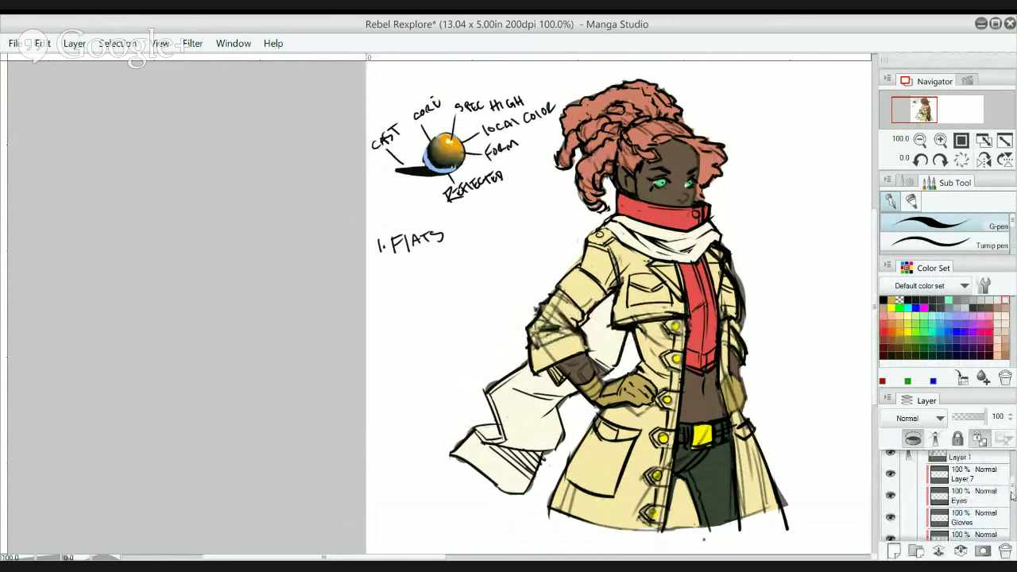
pyautogui.scroll(-1, 1012, 494)
pyautogui.moveTo(1014, 492); pyautogui.dragTo(1013, 488)
pyautogui.scroll(-1, 1008, 485)
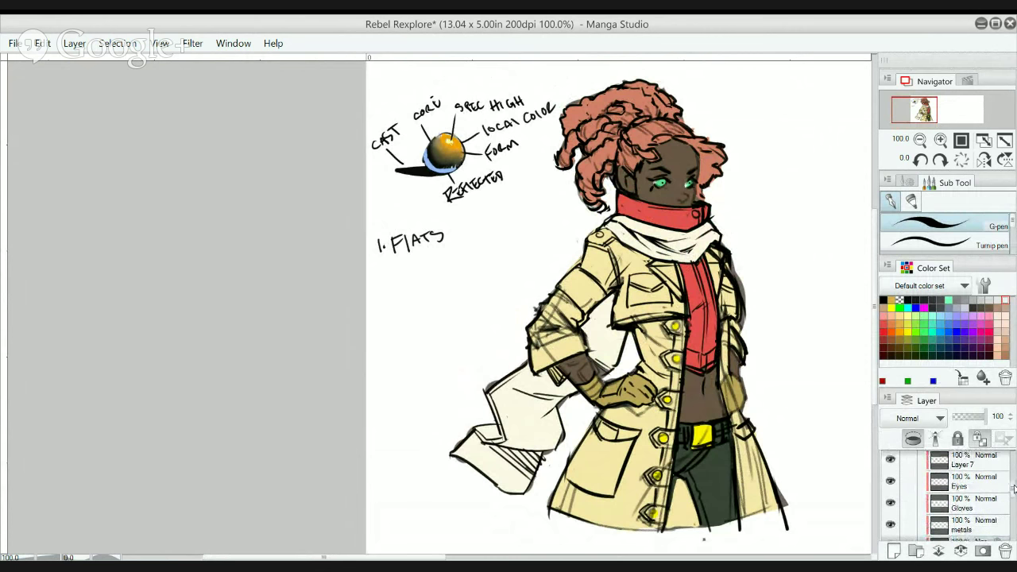
pyautogui.click(1006, 482)
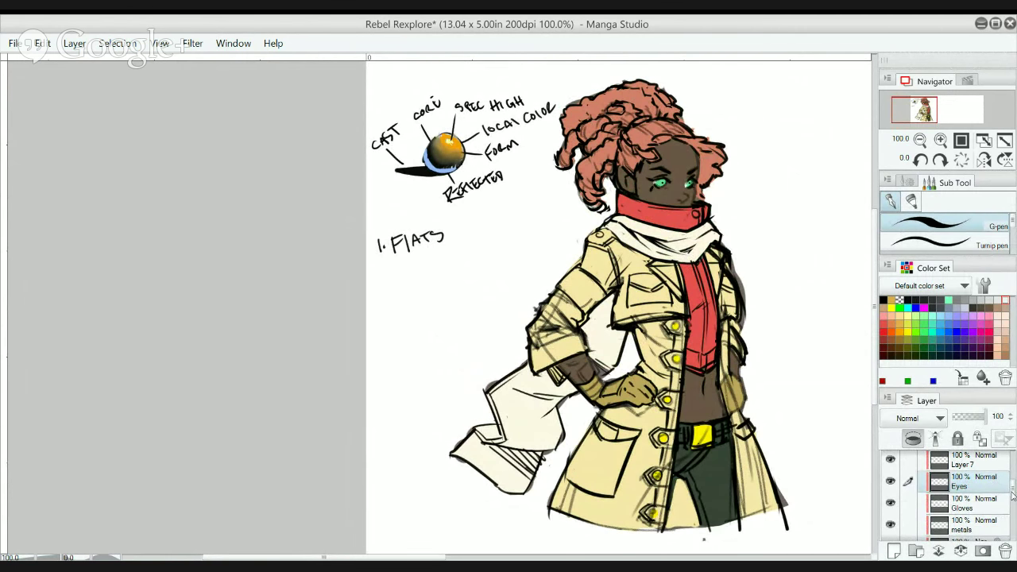
pyautogui.click(997, 505)
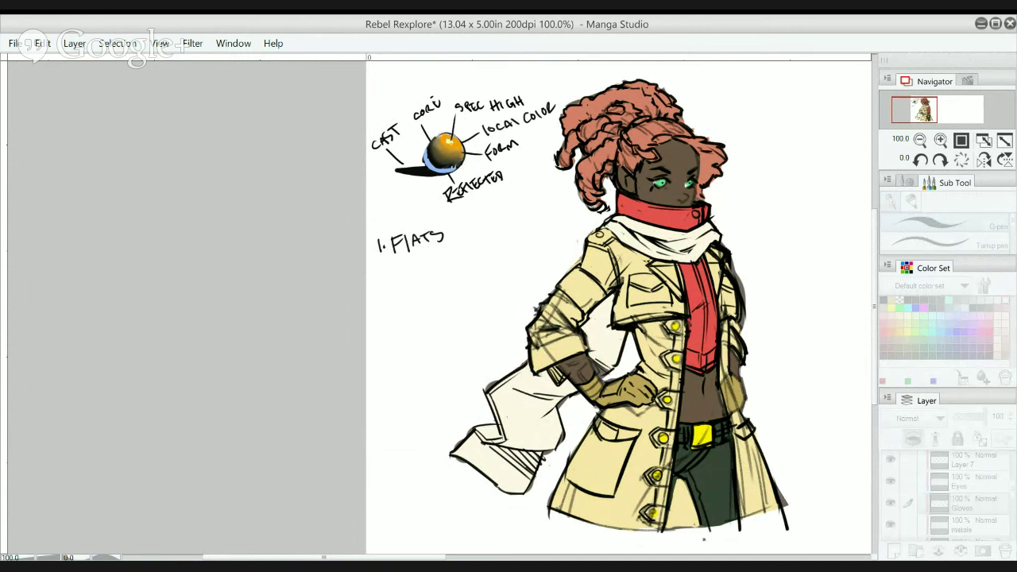
pyautogui.hotkey('alt', 'BackSpace')
pyautogui.hotkey('alt', 'BackSpace')
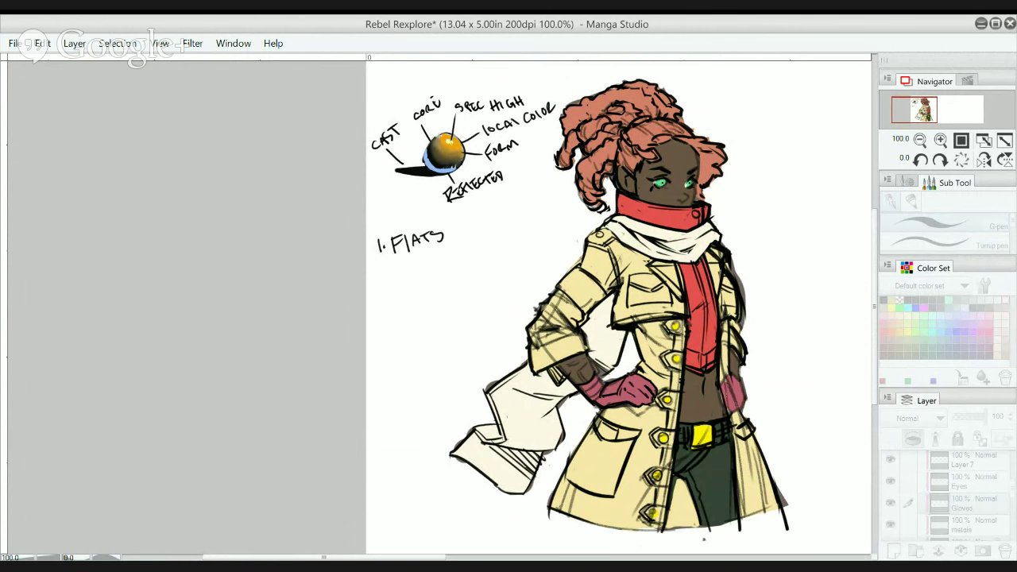
pyautogui.hotkey('alt', 'BackSpace')
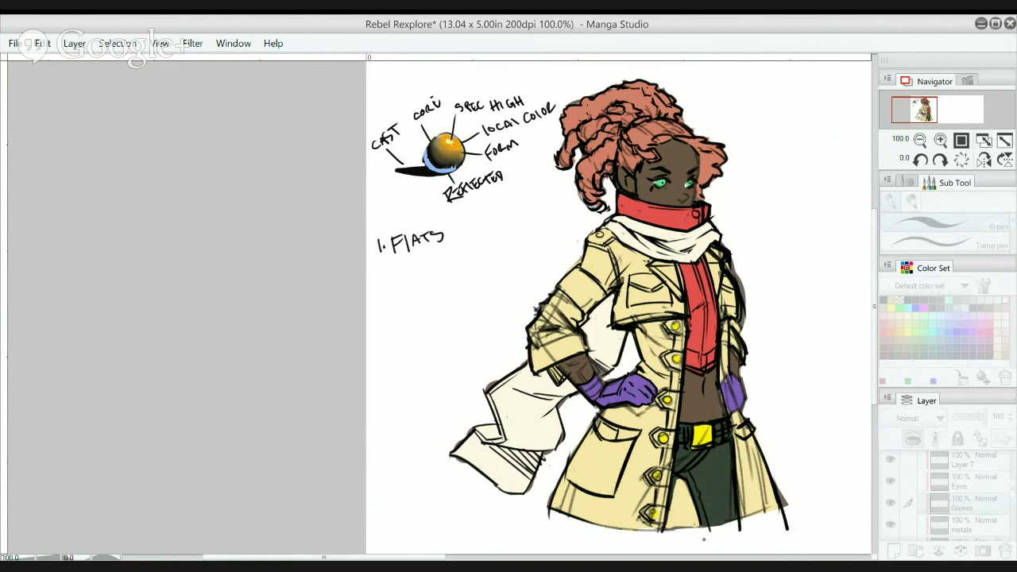
pyautogui.hotkey('alt', 'BackSpace')
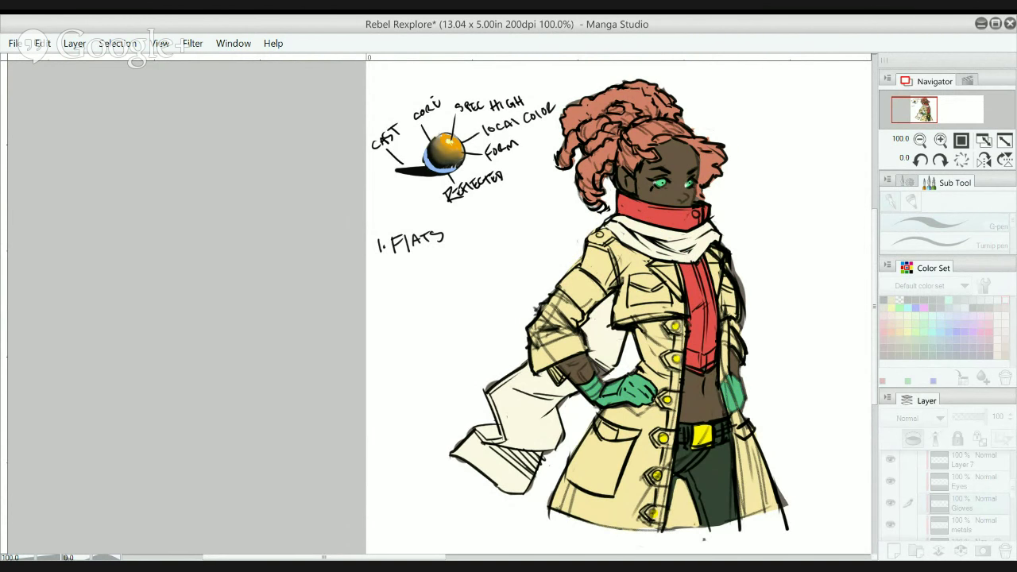
pyautogui.hotkey('alt', 'BackSpace')
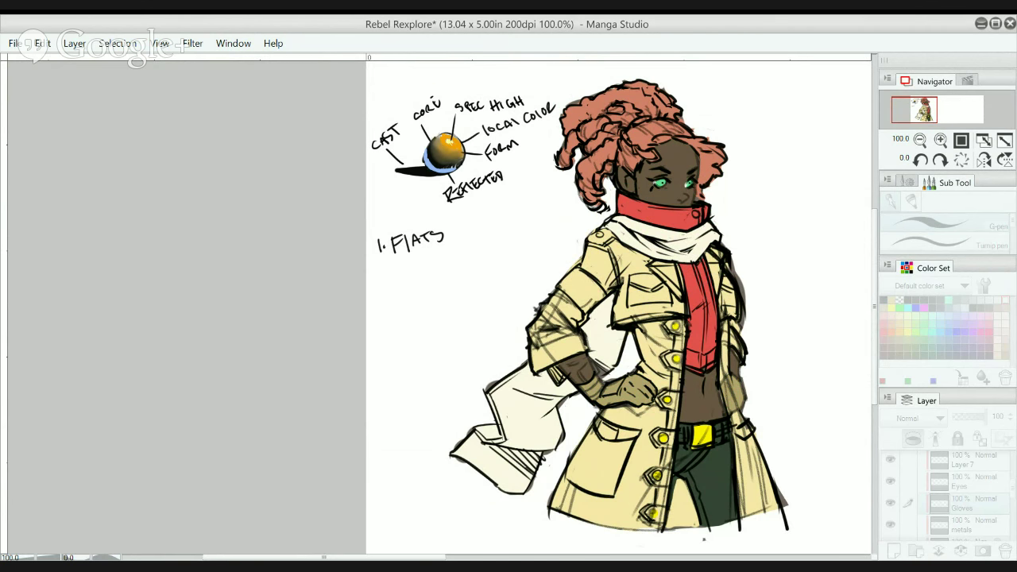
pyautogui.hotkey('alt', 'BackSpace')
pyautogui.hotkey('alt', 'BackSpace')
pyautogui.hotkey('alt', 'BackSpace')
pyautogui.hotkey('alt', 'BackSpace')
pyautogui.hotkey('alt', 'BackSpace')
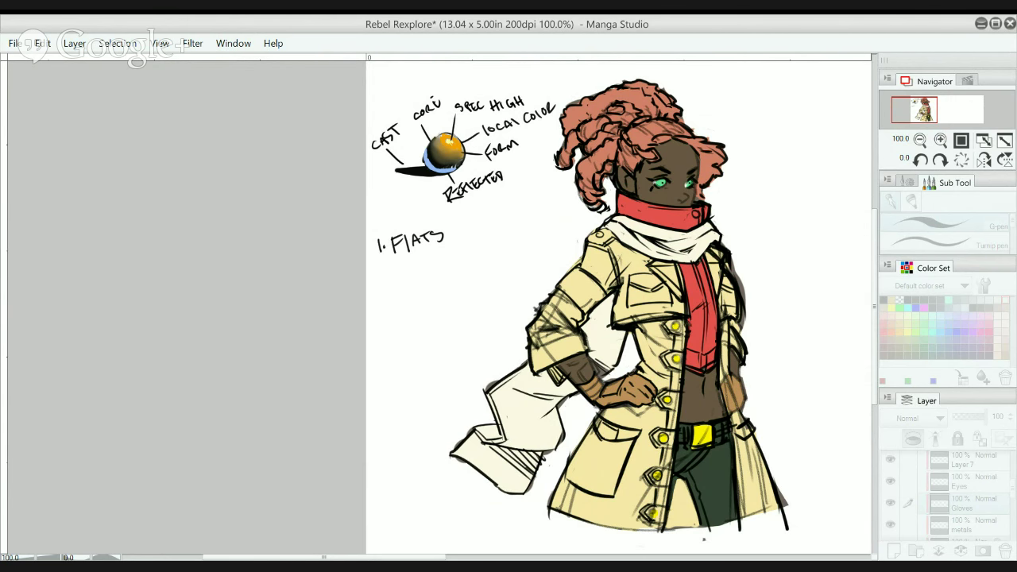
pyautogui.click(510, 228)
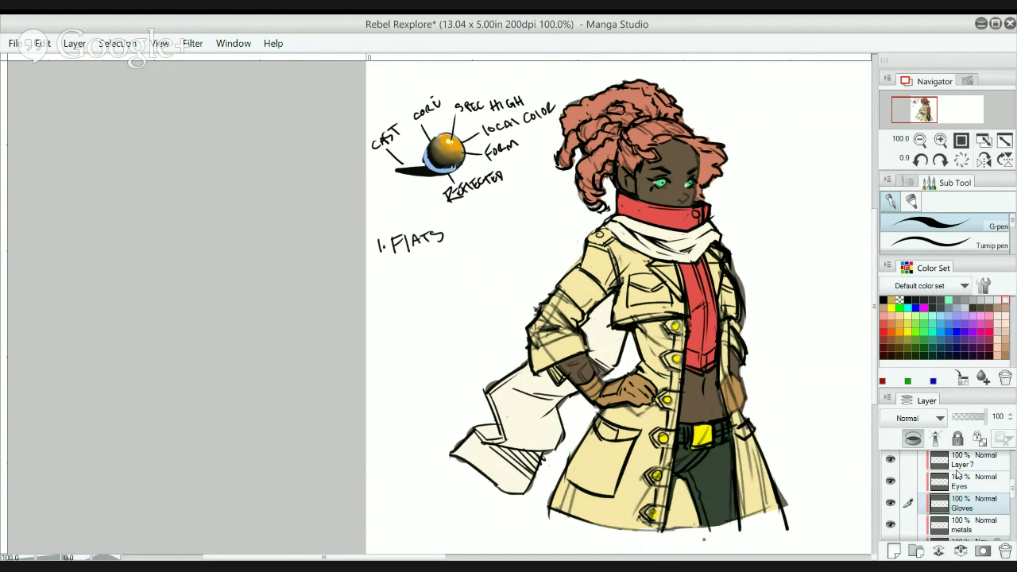
# - Select the Hair layer, try a blond hue and settle on a slightly rosier red
pyautogui.scroll(-1, 1012, 489)
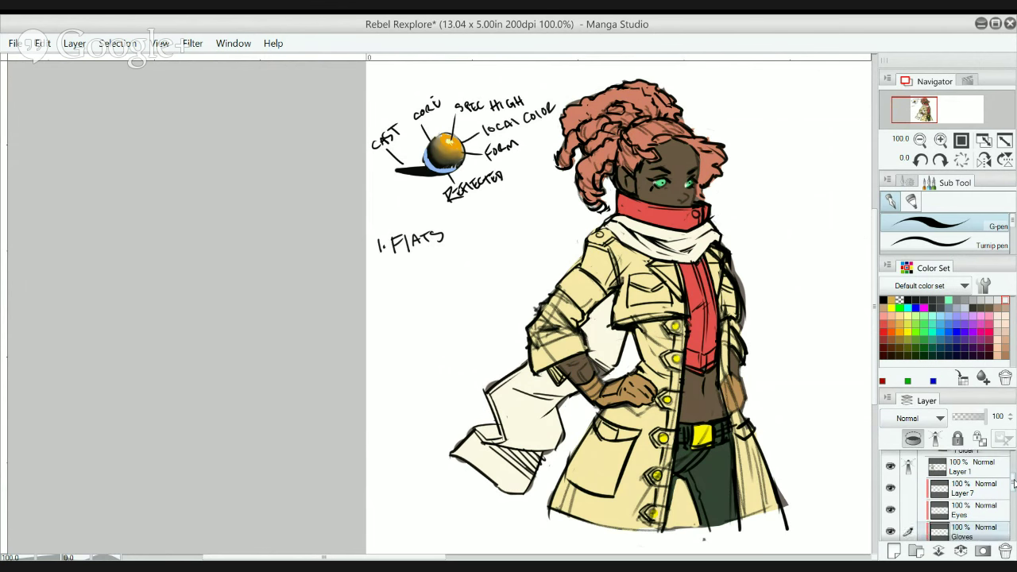
pyautogui.moveTo(1012, 490); pyautogui.dragTo(1012, 521)
pyautogui.click(985, 499)
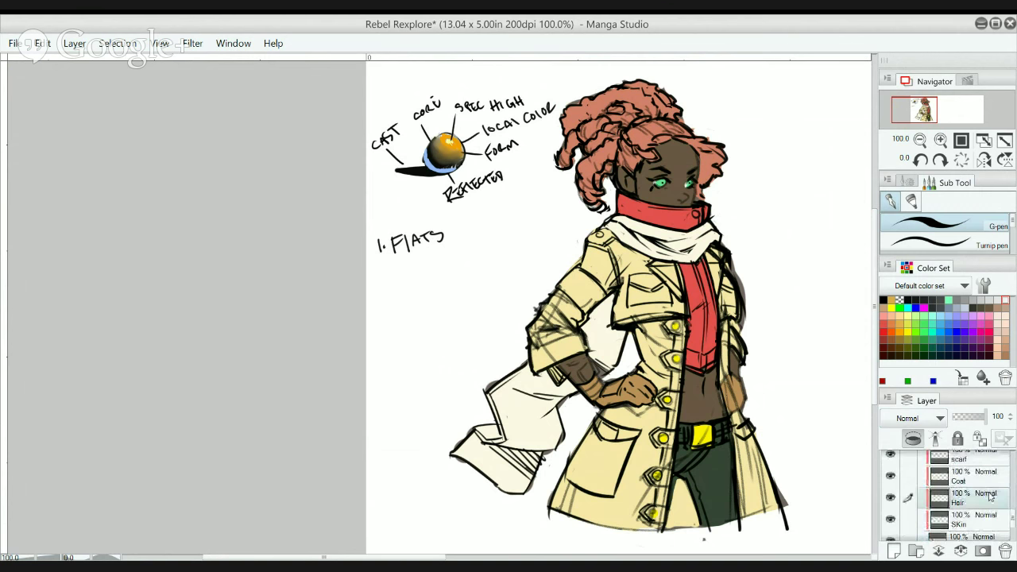
pyautogui.hotkey('ctrl', 'u')
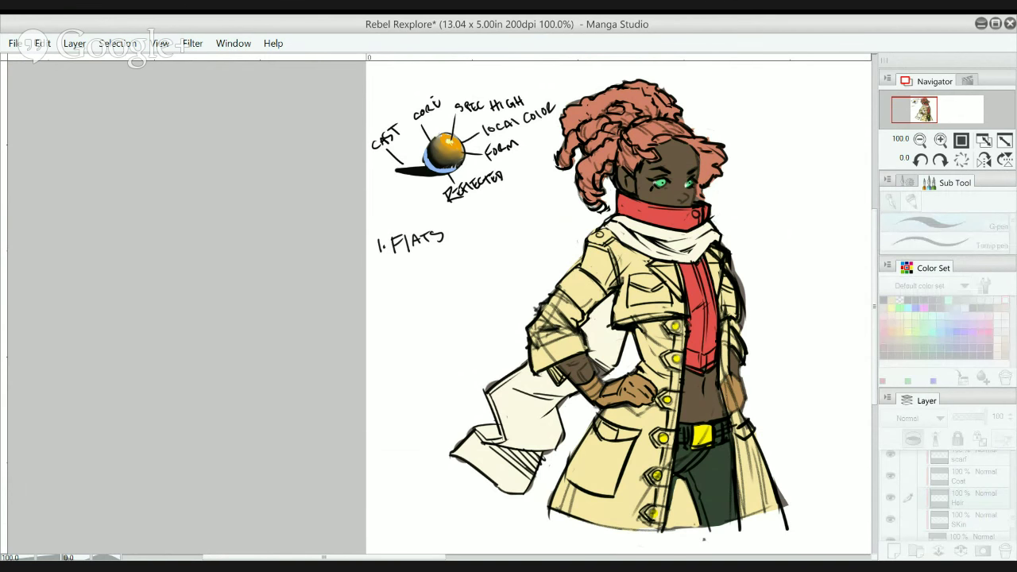
pyautogui.hotkey('alt', 'Delete')
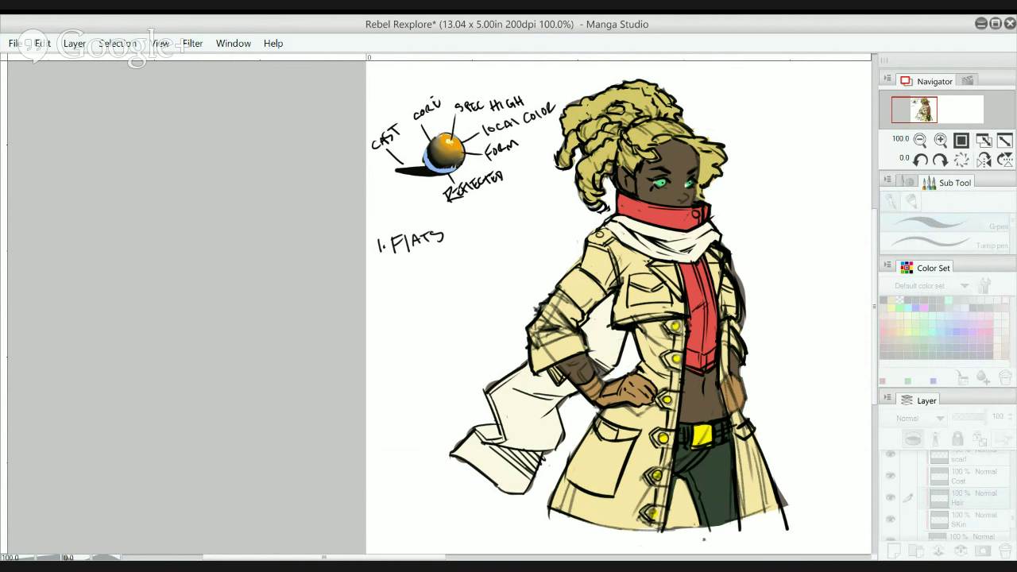
pyautogui.hotkey('alt', 'Delete')
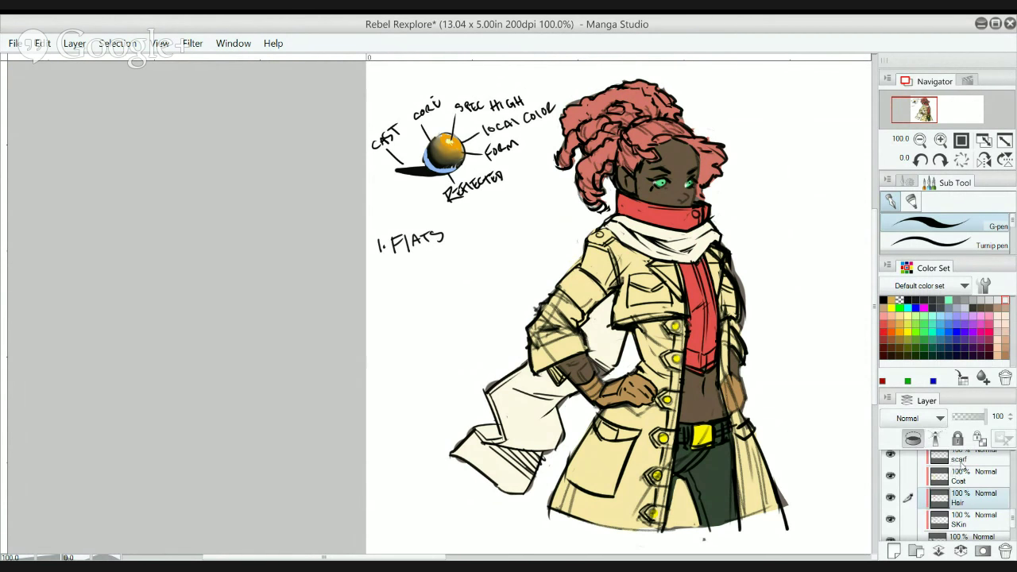
pyautogui.moveTo(1014, 516); pyautogui.dragTo(1013, 493)
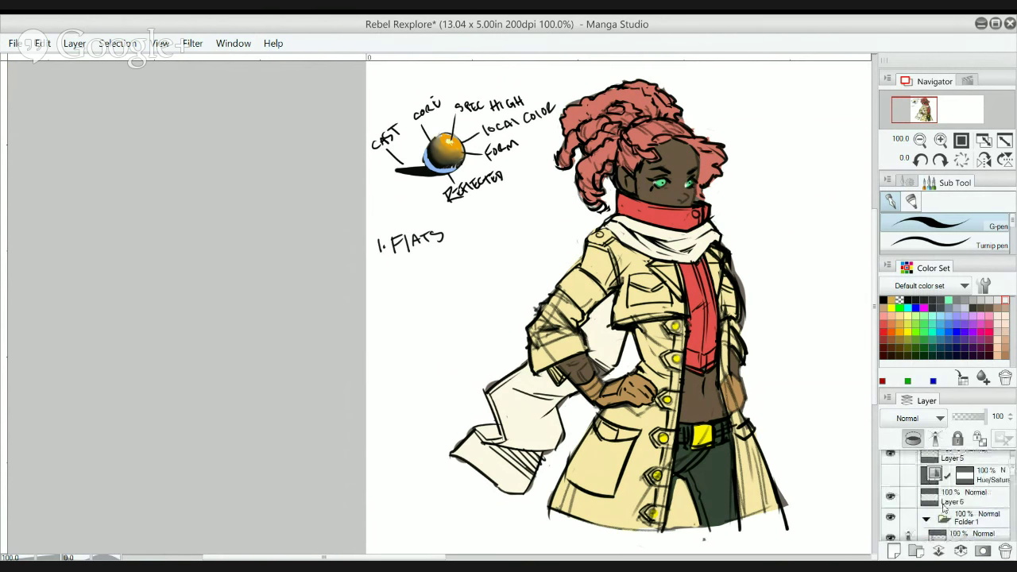
# - Collapse and hide Folder 1 to view the painted reference figure beneath, and show and expand the folder again
pyautogui.click(927, 518)
pyautogui.click(890, 517)
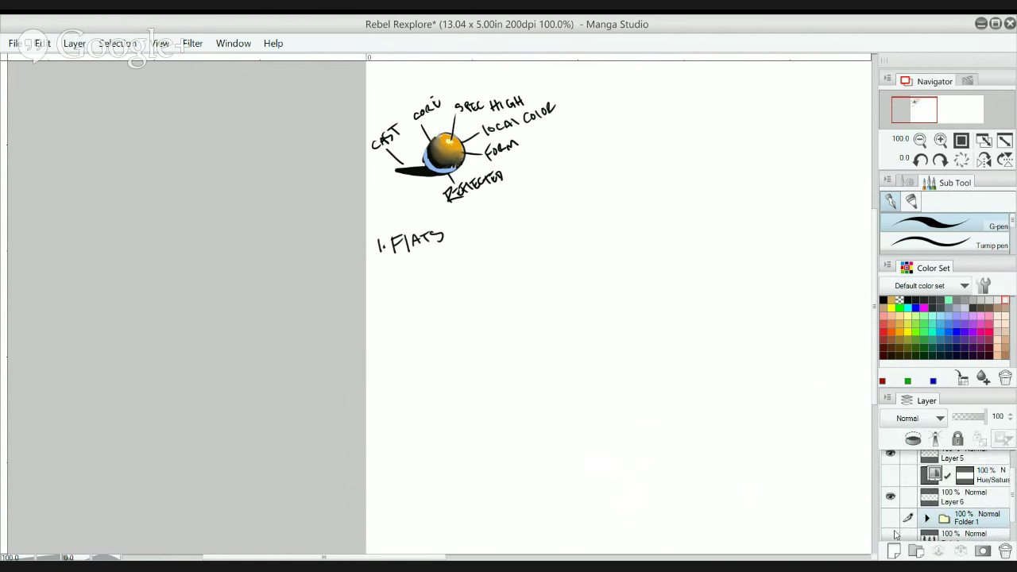
pyautogui.moveTo(653, 335); pyautogui.dragTo(587, 294)
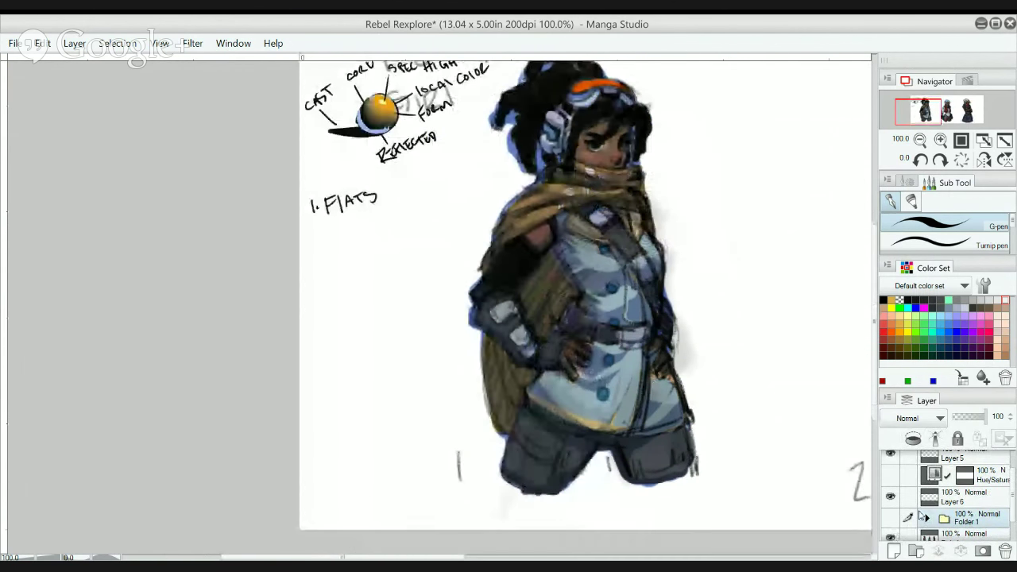
pyautogui.click(891, 518)
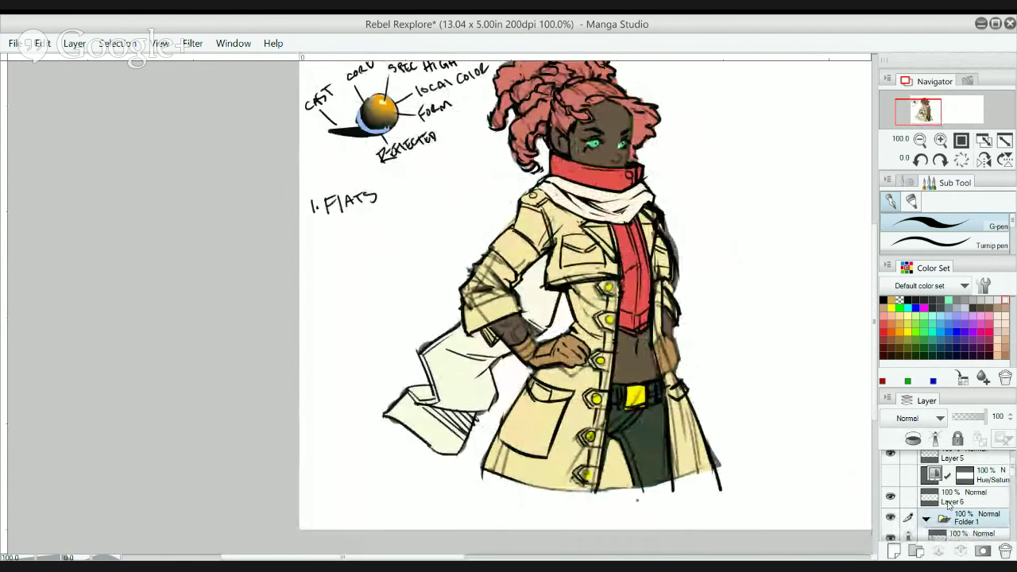
pyautogui.click(926, 519)
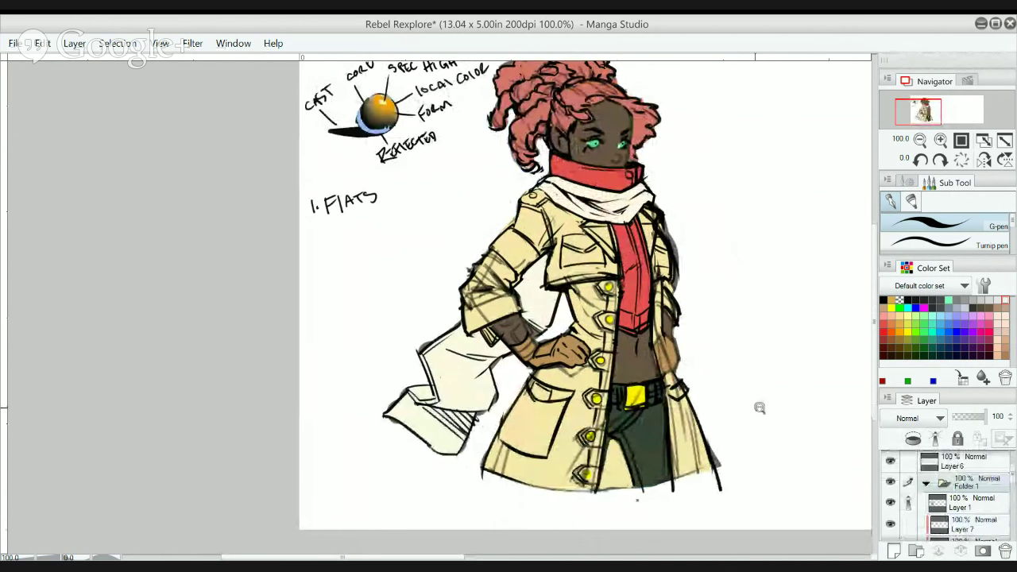
# - Select the Skin layer and shift its dark greyish brown to a warmer, more saturated brown, judging the figure from a distance
pyautogui.keyDown('alt'); pyautogui.click(753, 409); pyautogui.keyUp('alt')
pyautogui.moveTo(809, 395); pyautogui.dragTo(692, 315)
pyautogui.keyDown('ctrl'); pyautogui.click(692, 315); pyautogui.keyUp('ctrl')
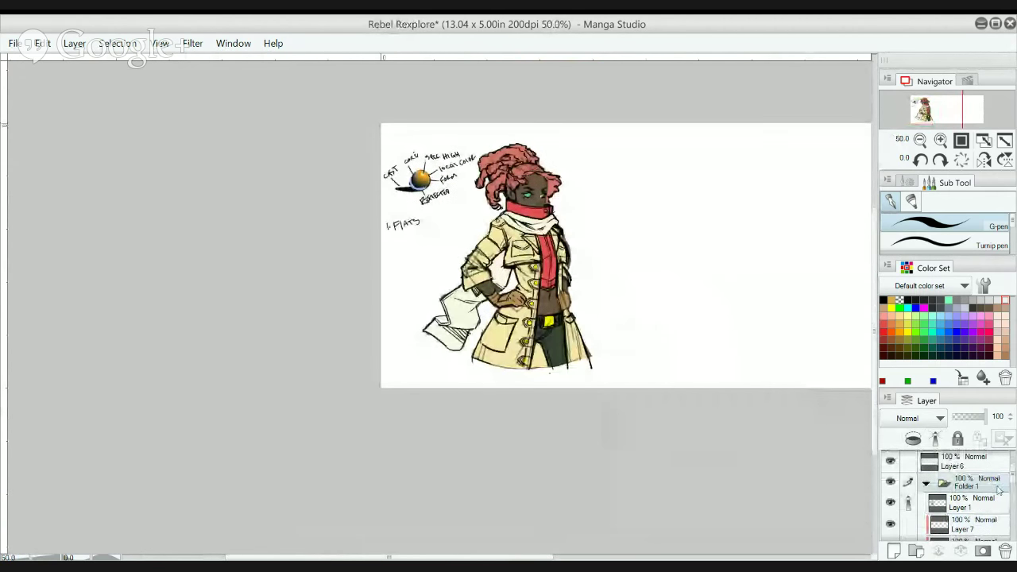
pyautogui.moveTo(1012, 480); pyautogui.dragTo(1012, 526)
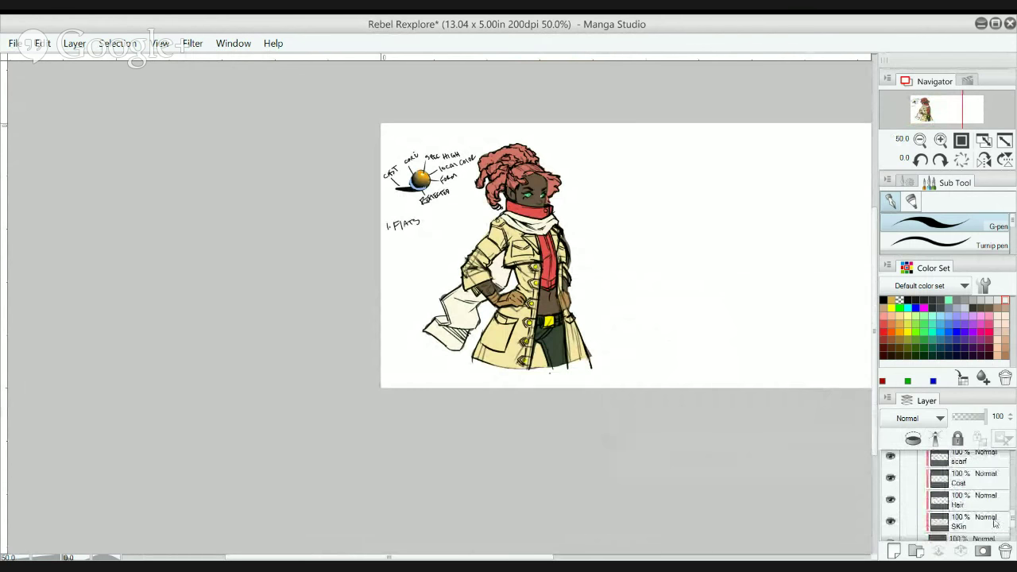
pyautogui.click(992, 524)
pyautogui.press('space')
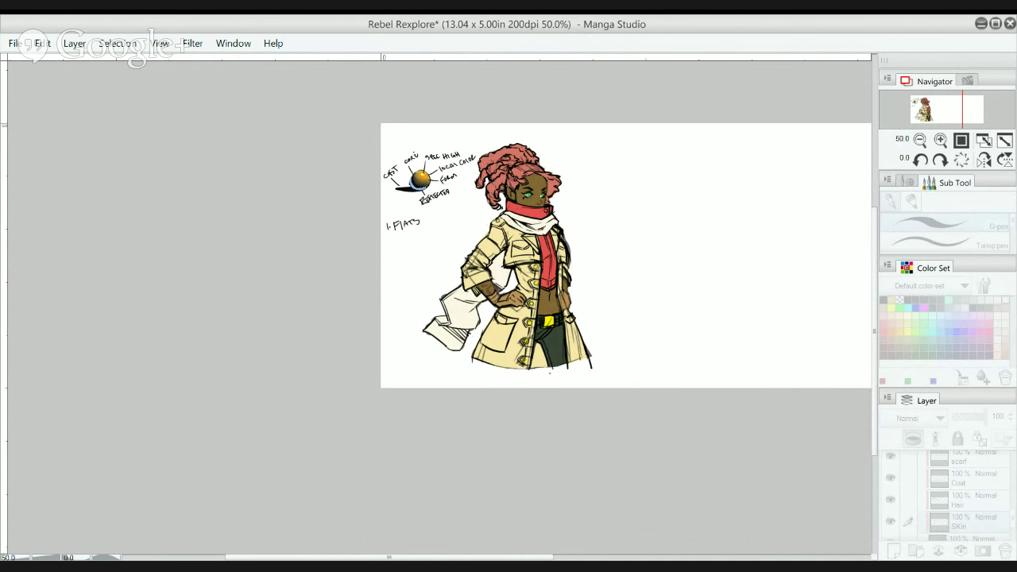
pyautogui.hotkey('ctrl', 'z')
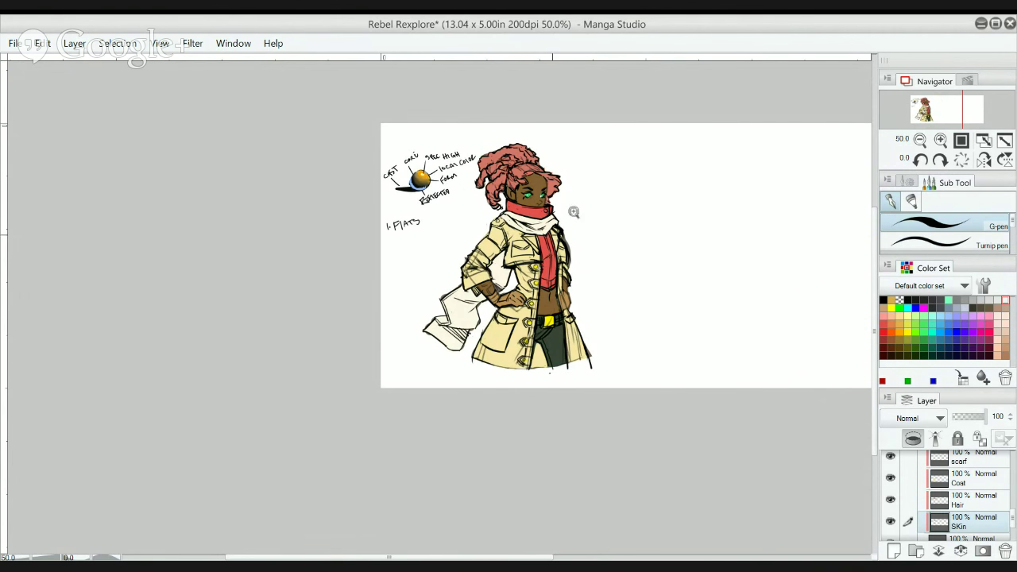
pyautogui.scroll(3, 574, 209)
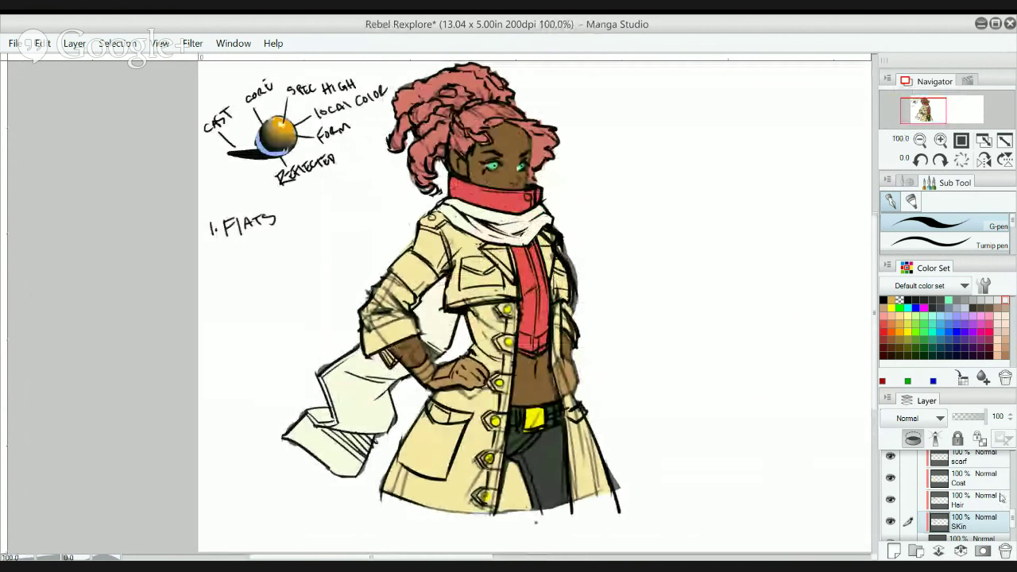
# - Select the Undershirt layer and adjust its hue and saturation to a slightly deeper, richer red
pyautogui.scroll(-5, 1006, 508)
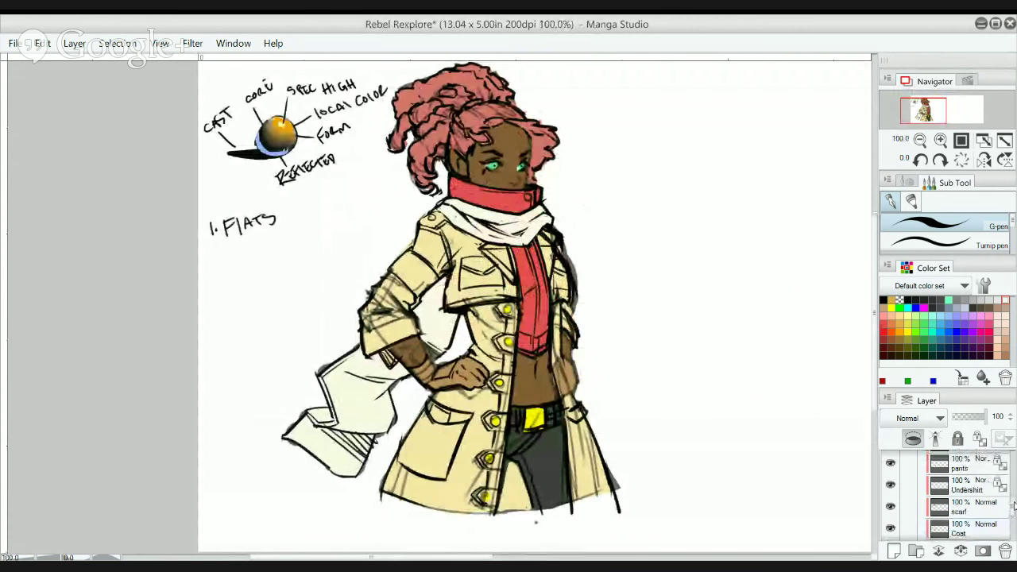
pyautogui.scroll(-5, 1012, 508)
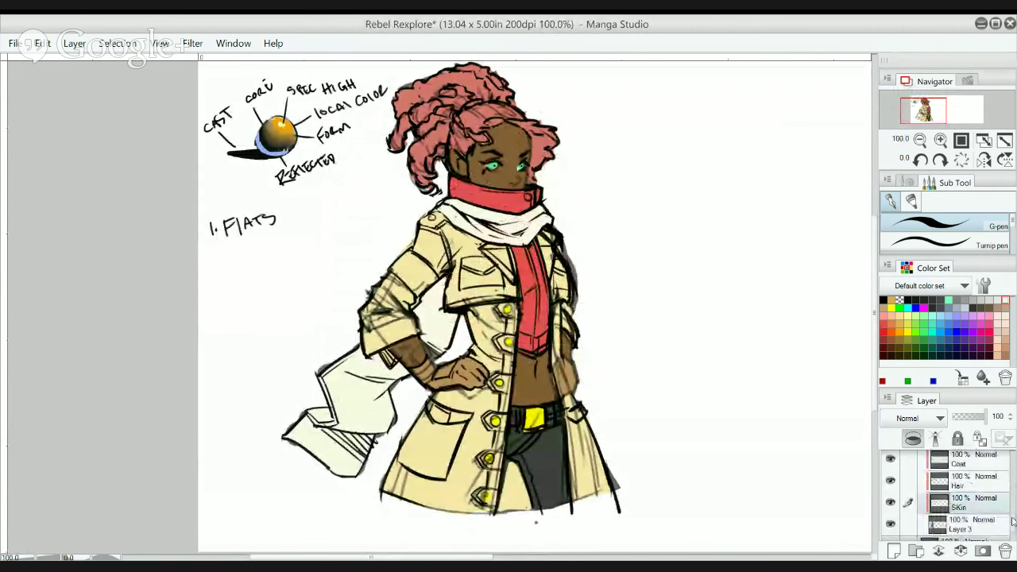
pyautogui.scroll(6, 985, 496)
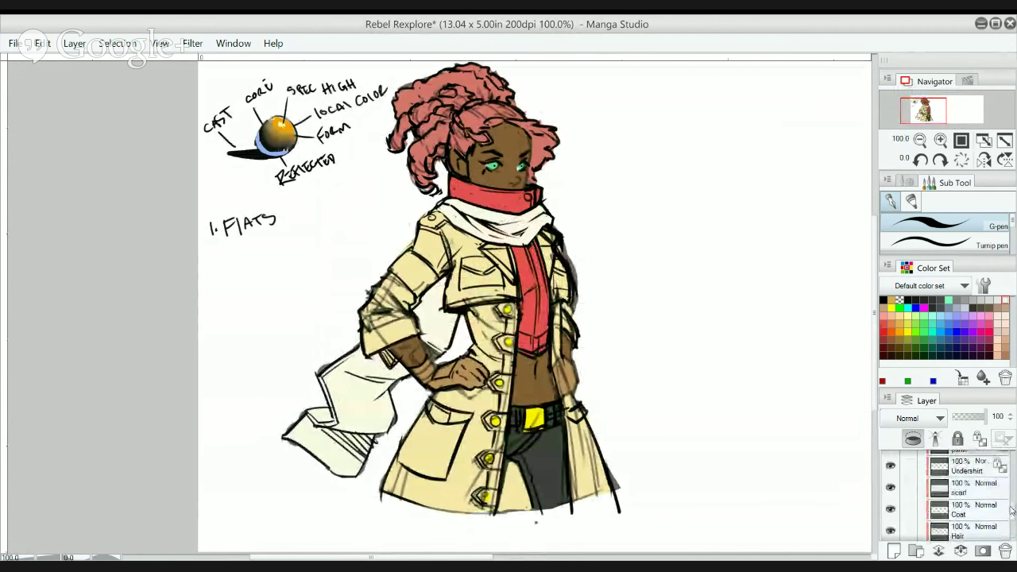
pyautogui.click(979, 493)
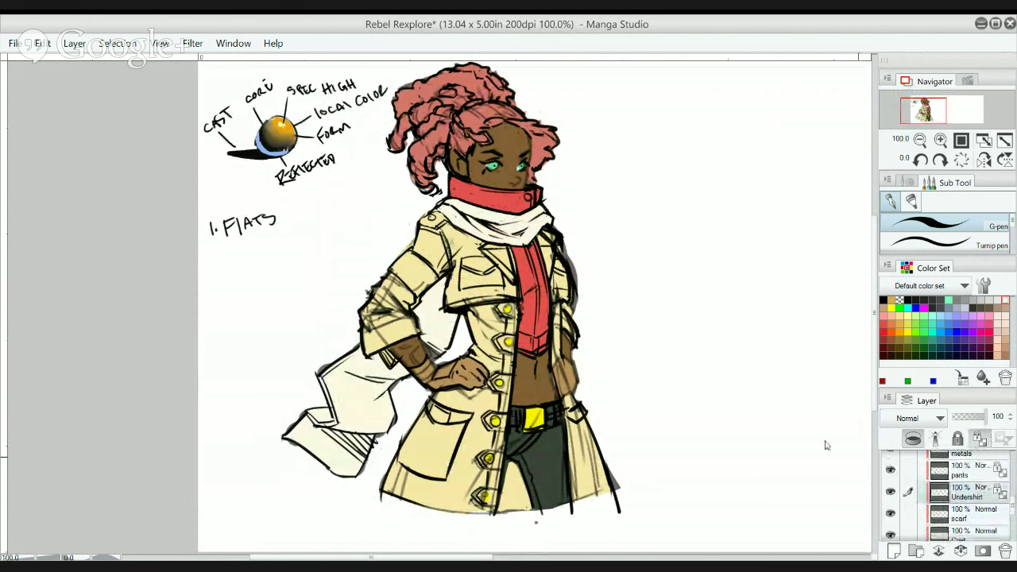
pyautogui.hotkey('ctrl', 'u')
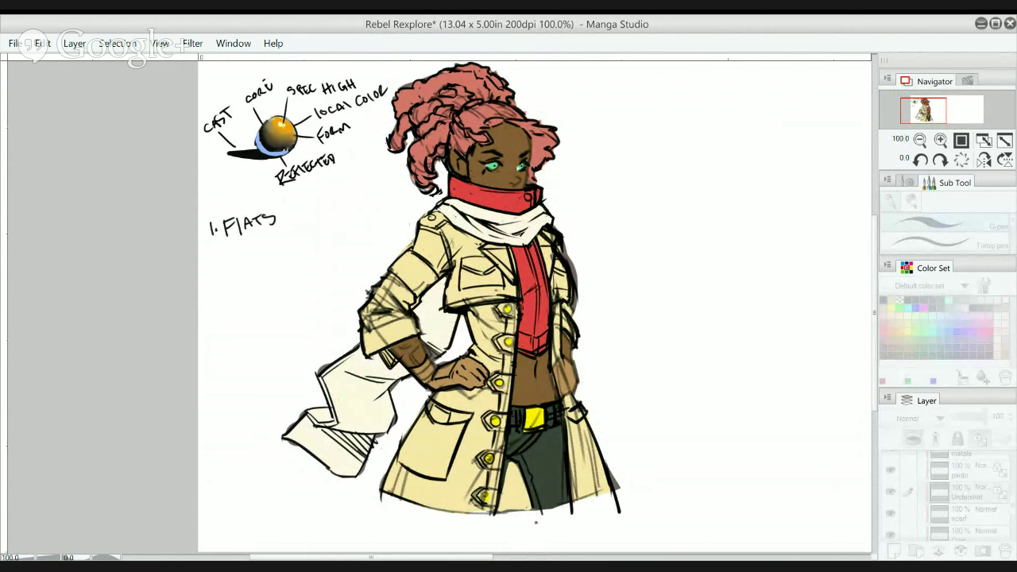
pyautogui.scroll(-1, 628, 249)
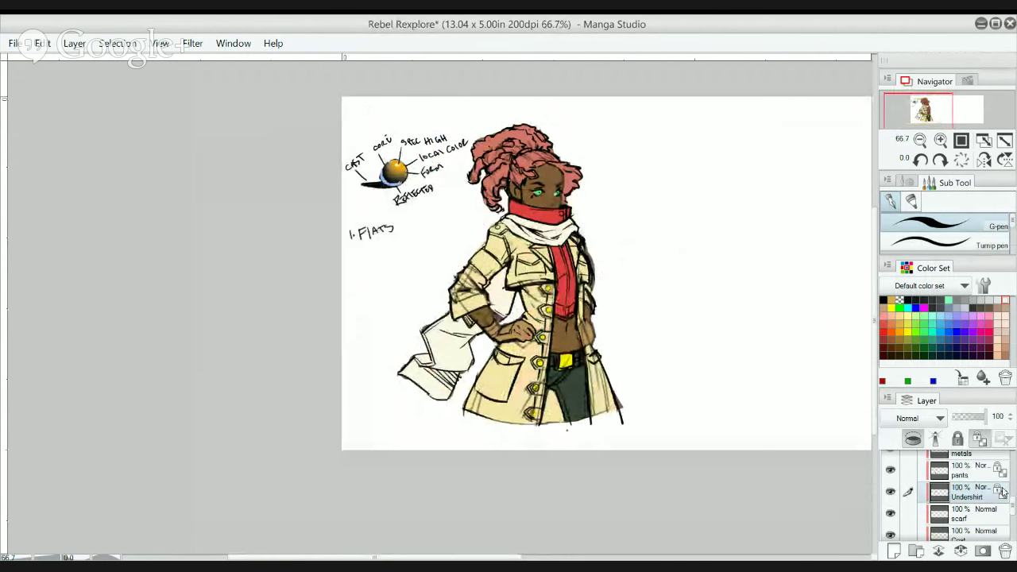
# - Select the metals layer and mute the bright yellow of the buttons and belt buckle to a dull, brassy olive gold
pyautogui.scroll(3, 1008, 491)
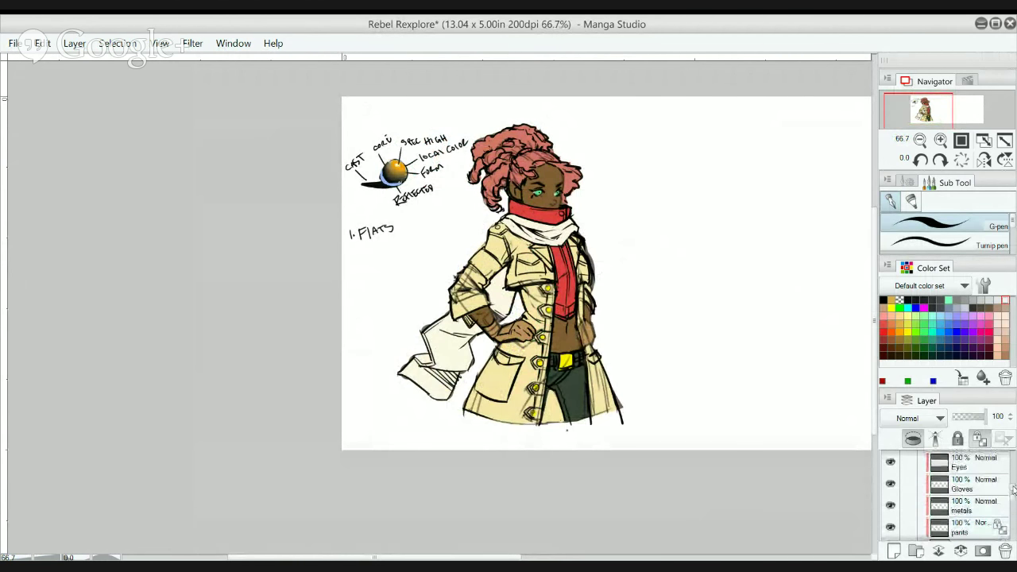
pyautogui.scroll(1, 1012, 490)
pyautogui.click(952, 513)
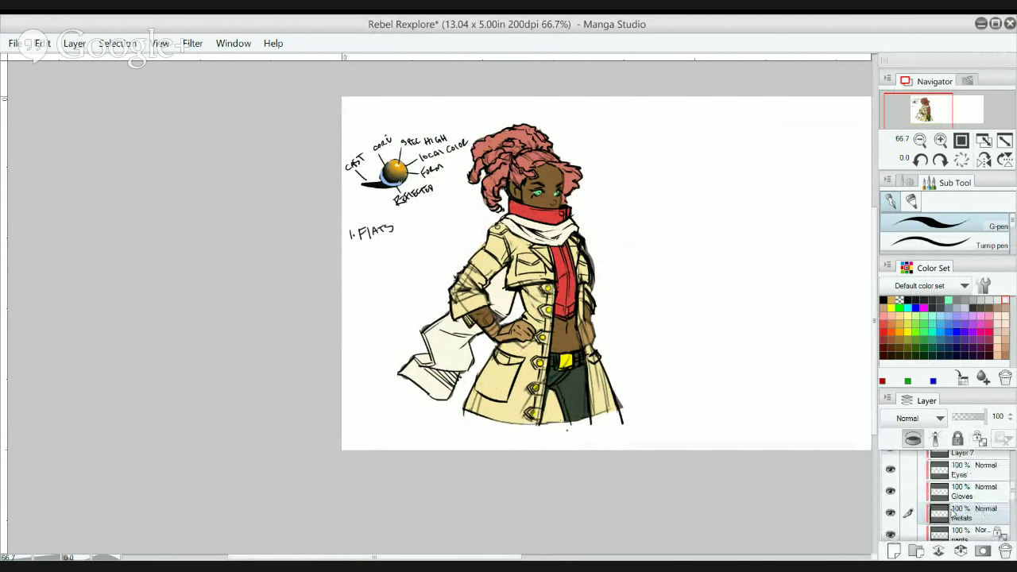
pyautogui.hotkey('ctrl', 'u')
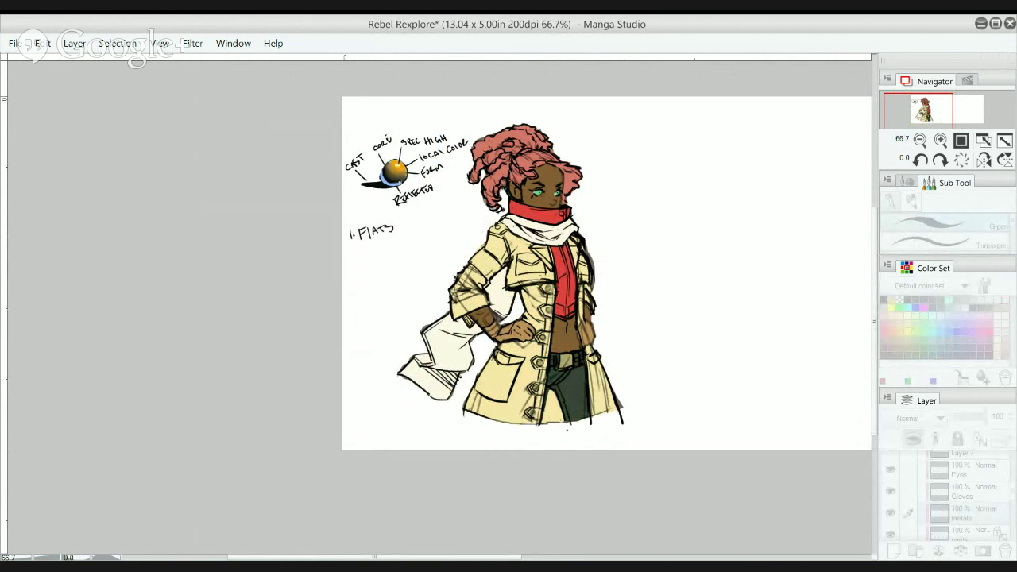
pyautogui.click(566, 361)
pyautogui.click(565, 361)
pyautogui.click(566, 362)
pyautogui.click(565, 361)
pyautogui.click(566, 361)
pyautogui.click(566, 361)
pyautogui.click(565, 361)
pyautogui.click(566, 361)
pyautogui.click(565, 361)
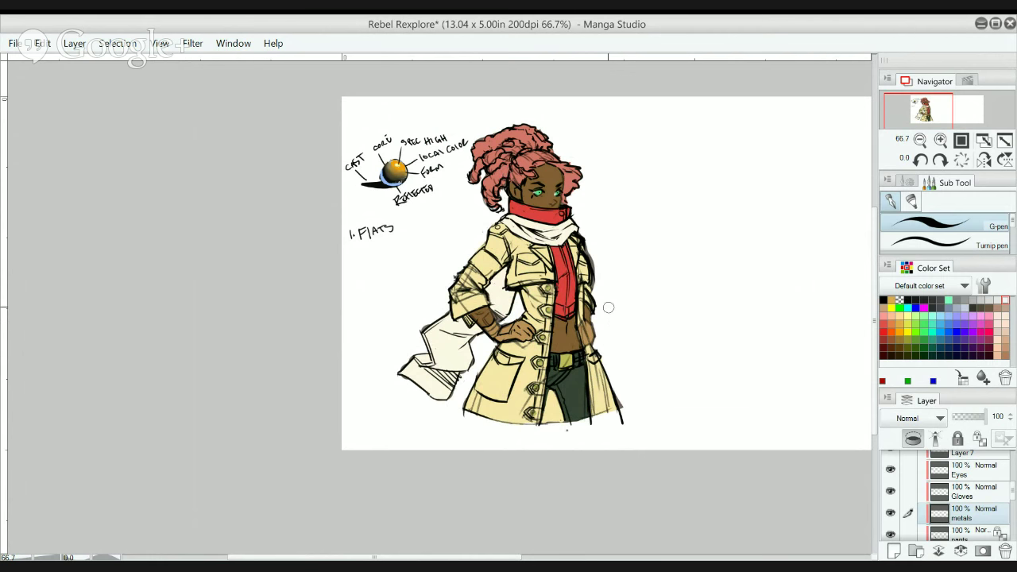
pyautogui.moveTo(612, 322)
pyautogui.mouseDown()
pyautogui.moveTo(620, 279)
pyautogui.moveTo(640, 260)
pyautogui.mouseUp()
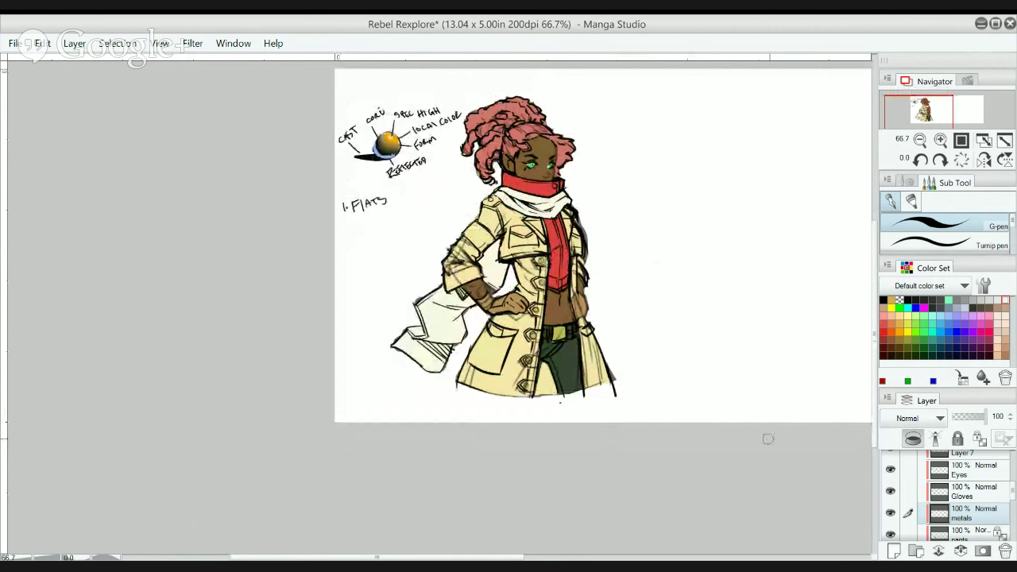
# - Select Folder 1 with the character's flats and collapse it
pyautogui.moveTo(1012, 494); pyautogui.dragTo(1013, 473)
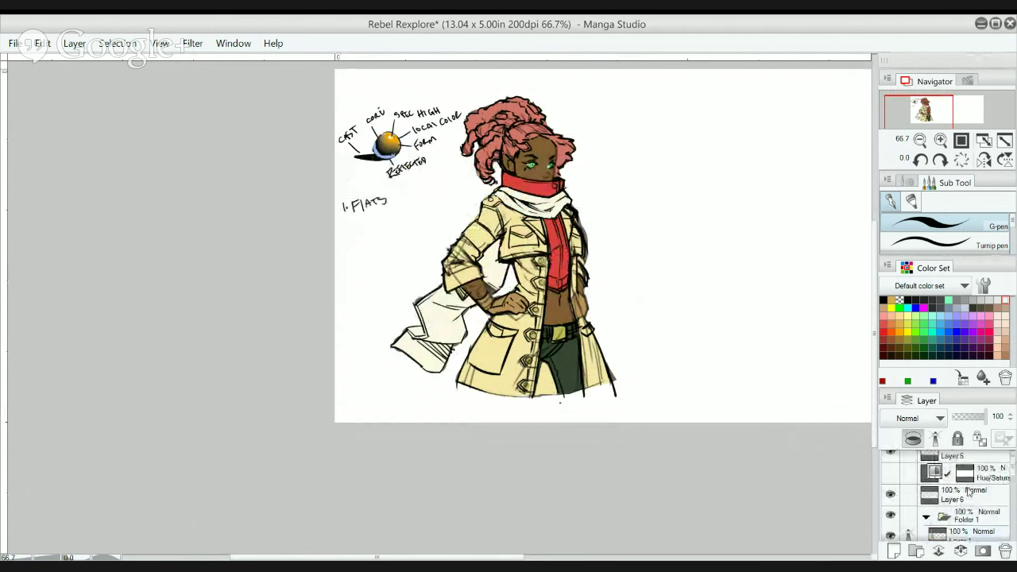
pyautogui.click(944, 515)
pyautogui.click(926, 516)
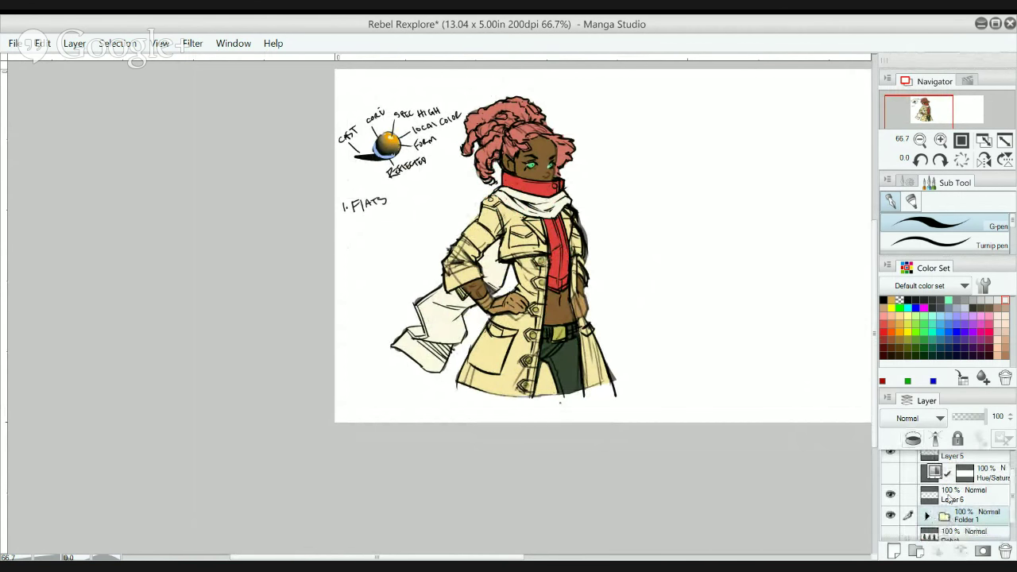
# - Handwrite "2. FORM SHADOWS" in black with a smaller G-pen on Layer 6, beneath the "1. FLATS" note
pyautogui.click(907, 299)
pyautogui.click(949, 494)
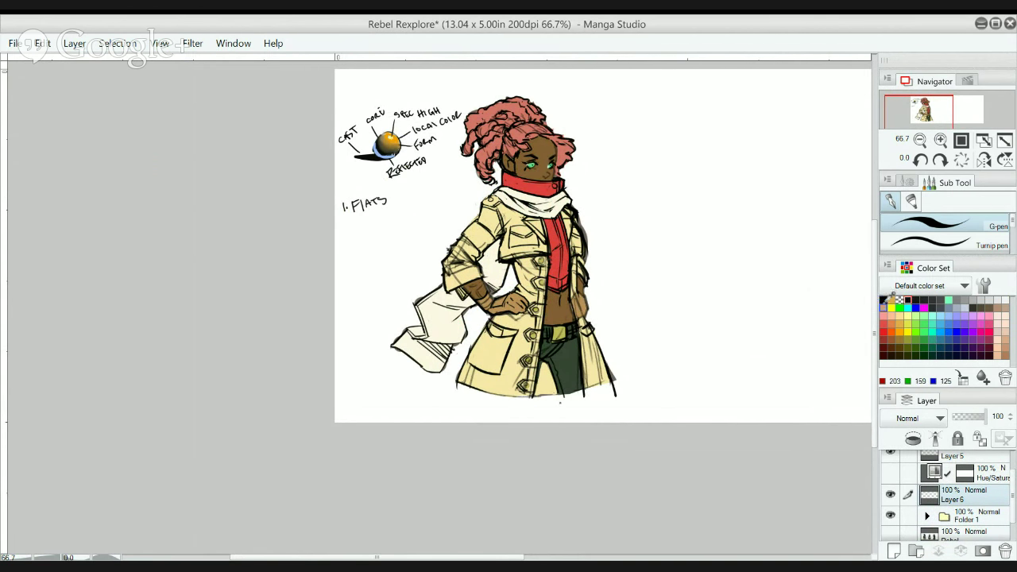
pyautogui.click(884, 300)
pyautogui.press('[')
pyautogui.press('[')
pyautogui.press('[')
pyautogui.press('[')
pyautogui.press('[')
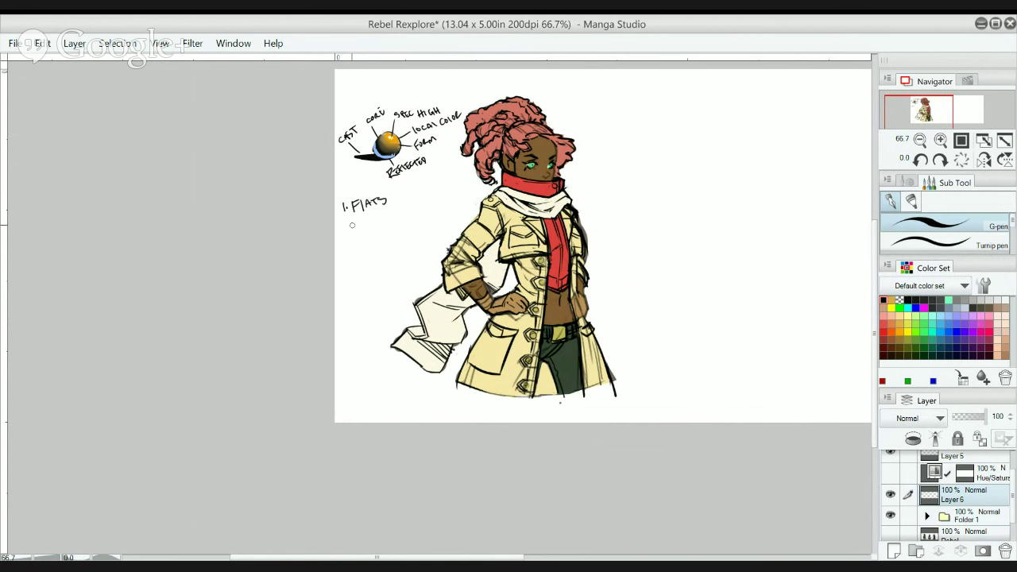
pyautogui.scroll(1, 353, 219)
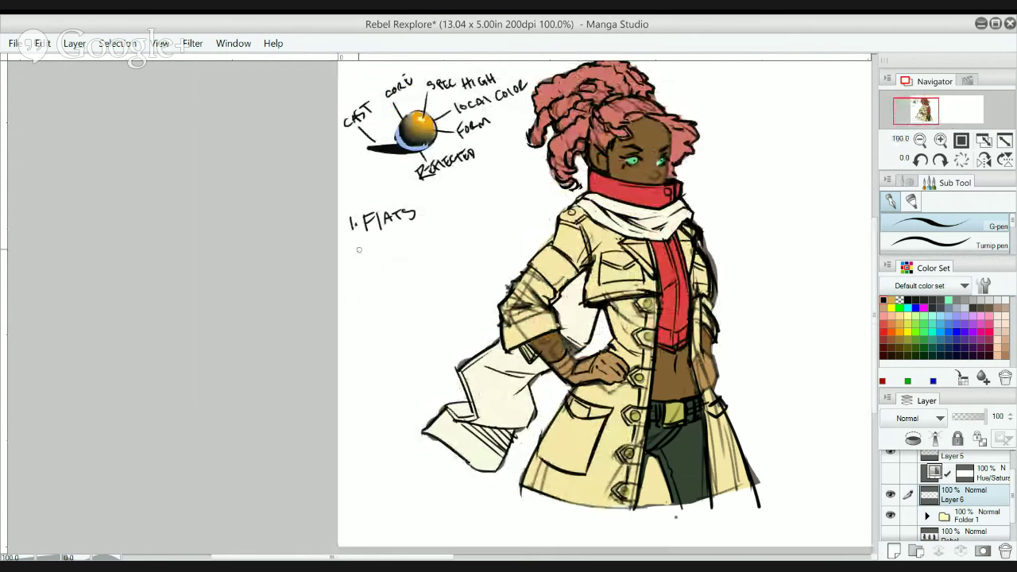
pyautogui.moveTo(349, 243); pyautogui.dragTo(372, 255)
pyautogui.click(363, 250)
pyautogui.hotkey('ctrl', 'z')
pyautogui.hotkey('ctrl', 'z')
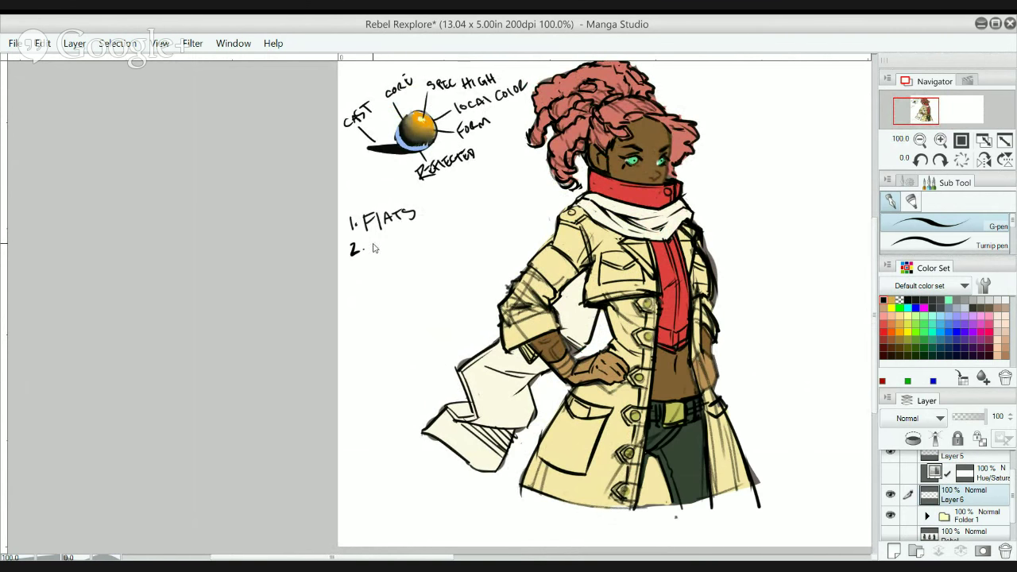
pyautogui.moveTo(386, 243); pyautogui.dragTo(389, 244)
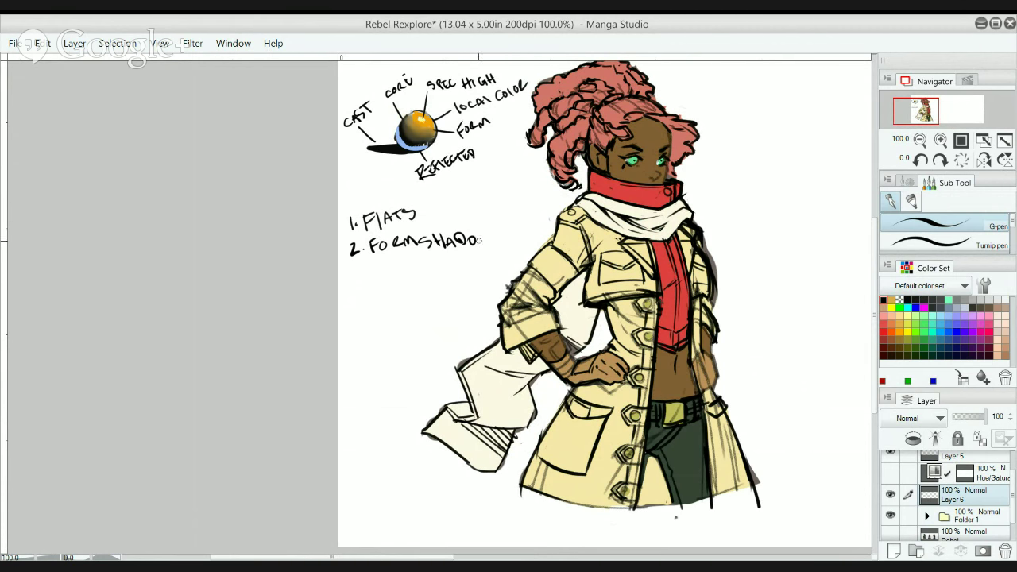
pyautogui.keyDown('alt'); pyautogui.click(543, 257); pyautogui.keyUp('alt')
pyautogui.keyDown('alt'); pyautogui.click(542, 257); pyautogui.keyUp('alt')
pyautogui.keyDown('ctrl'); pyautogui.click(542, 291); pyautogui.keyUp('ctrl')
pyautogui.keyDown('ctrl'); pyautogui.click(541, 291); pyautogui.keyUp('ctrl')
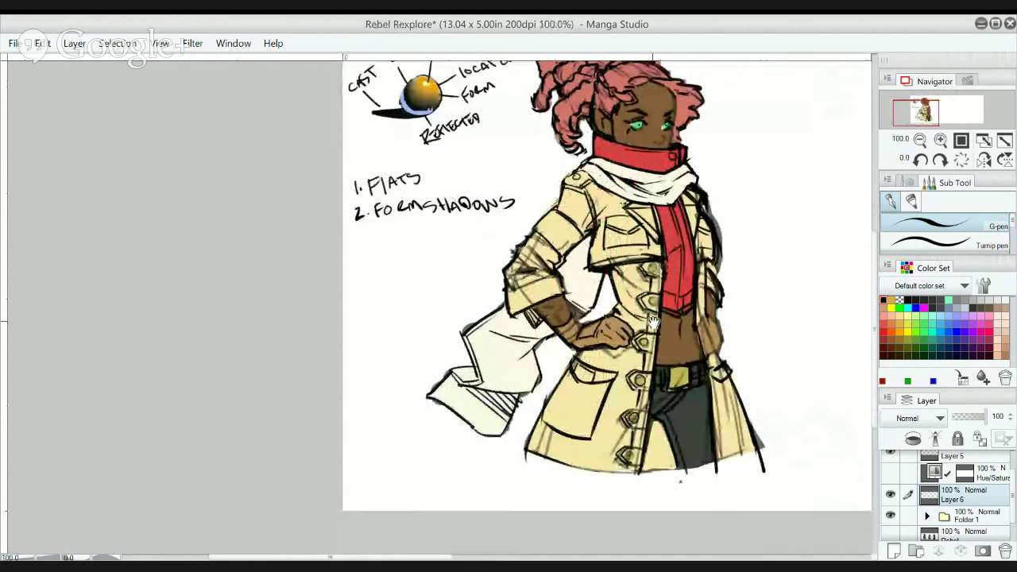
pyautogui.moveTo(652, 322); pyautogui.dragTo(561, 375)
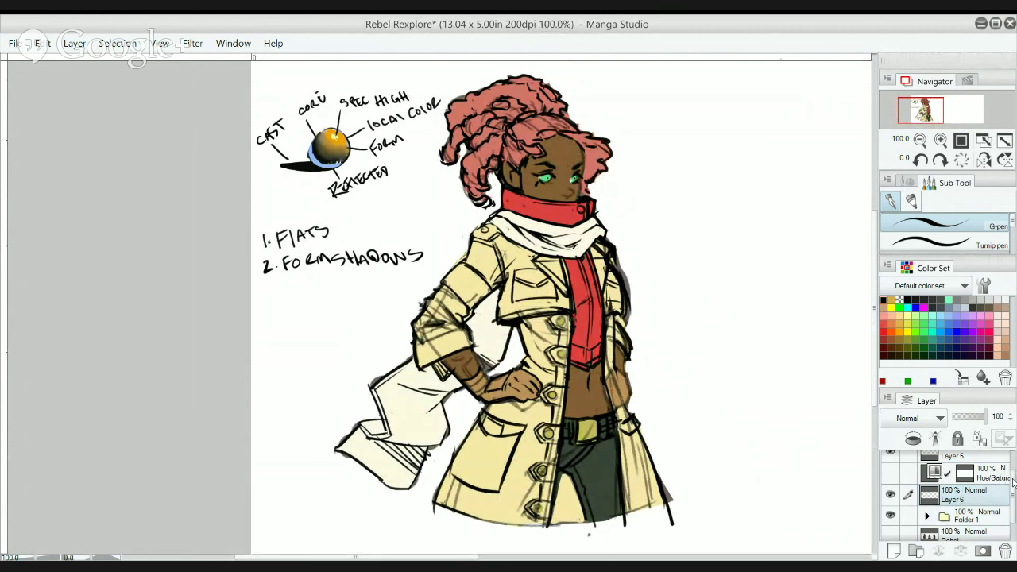
# - Add a new layer above Folder 1 and airbrush soft black form shadows on the forehead and sides of the face
pyautogui.click(976, 520)
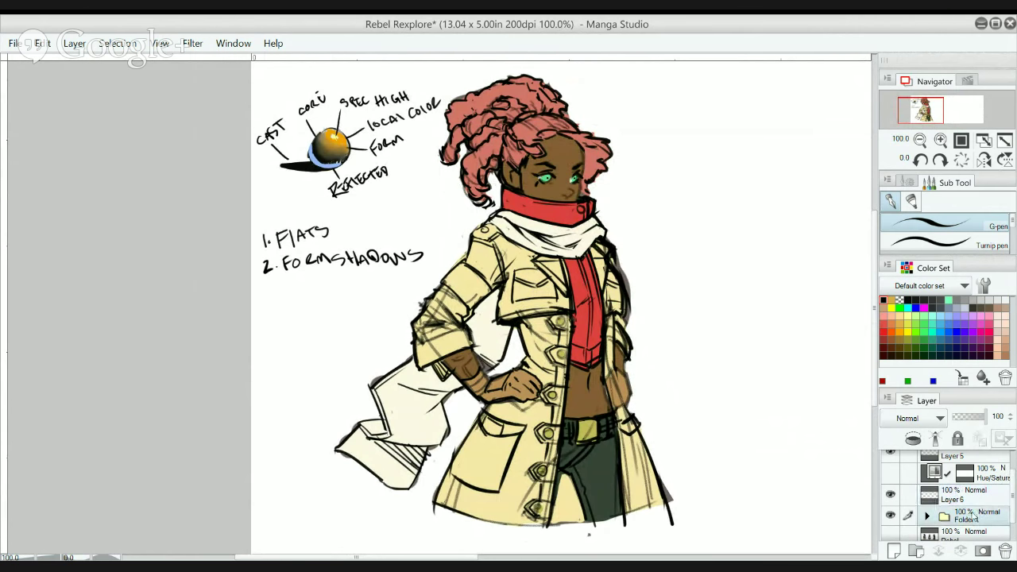
pyautogui.click(895, 550)
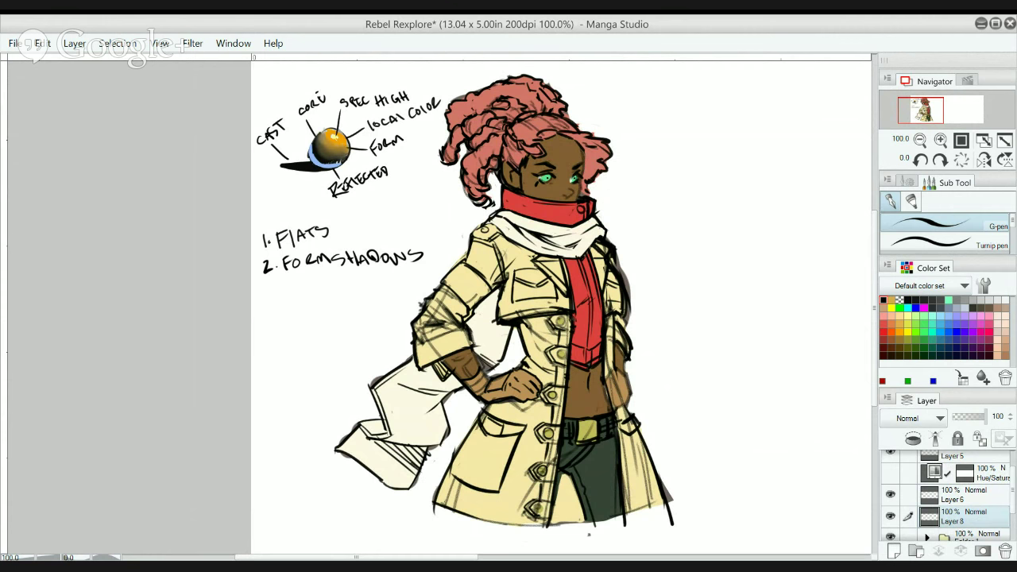
pyautogui.press('b')
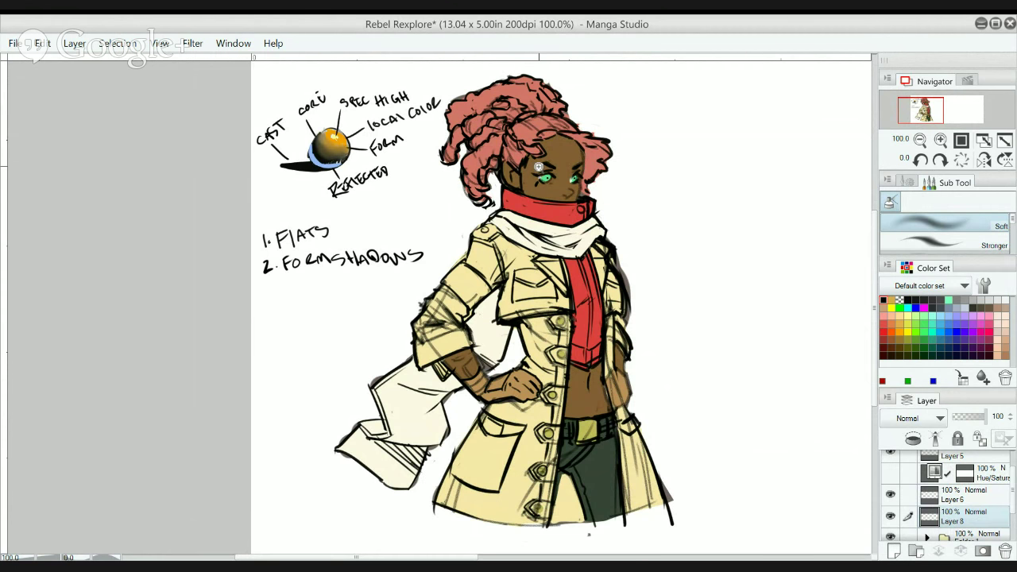
pyautogui.scroll(2, 538, 167)
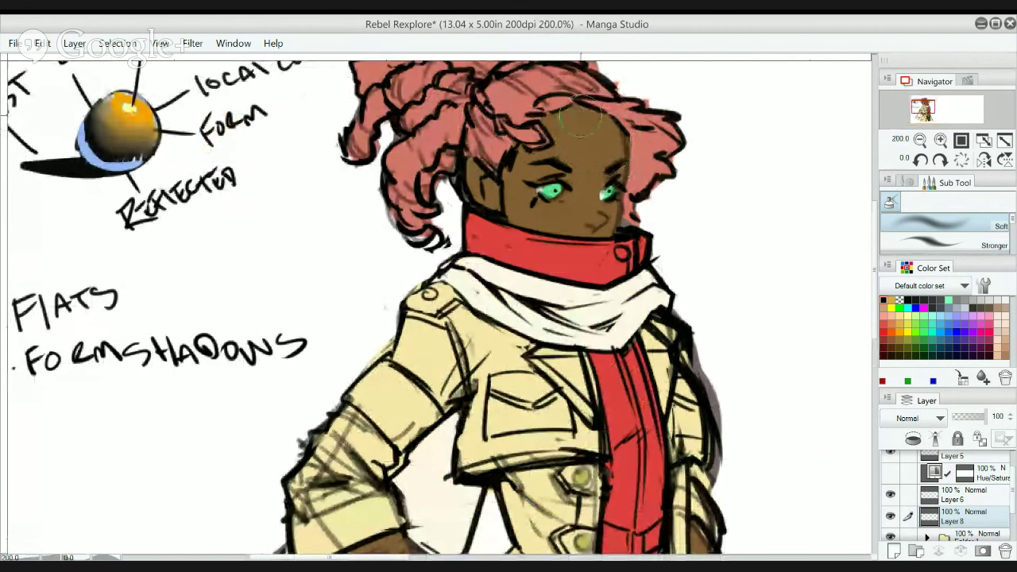
pyautogui.moveTo(580, 115)
pyautogui.mouseDown()
pyautogui.moveTo(616, 142)
pyautogui.moveTo(603, 230)
pyautogui.mouseUp()
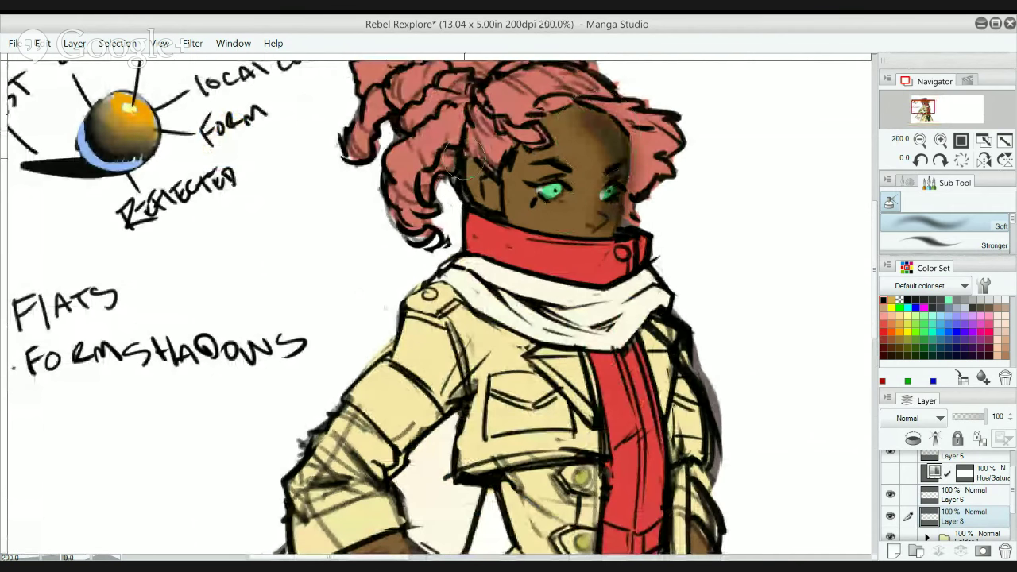
pyautogui.moveTo(466, 158)
pyautogui.mouseDown()
pyautogui.moveTo(491, 211)
pyautogui.moveTo(510, 218)
pyautogui.moveTo(524, 216)
pyautogui.moveTo(512, 183)
pyautogui.mouseUp()
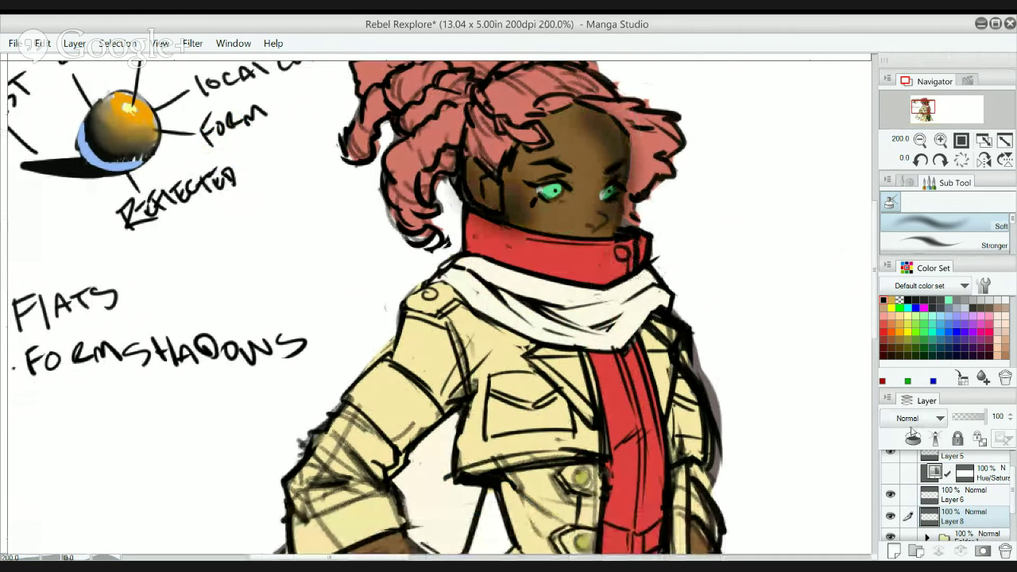
# - Undo the black airbrushed form shadows on the face
pyautogui.hotkey('ctrl', 'z')
pyautogui.hotkey('ctrl', 'z')
pyautogui.hotkey('ctrl', 'z')
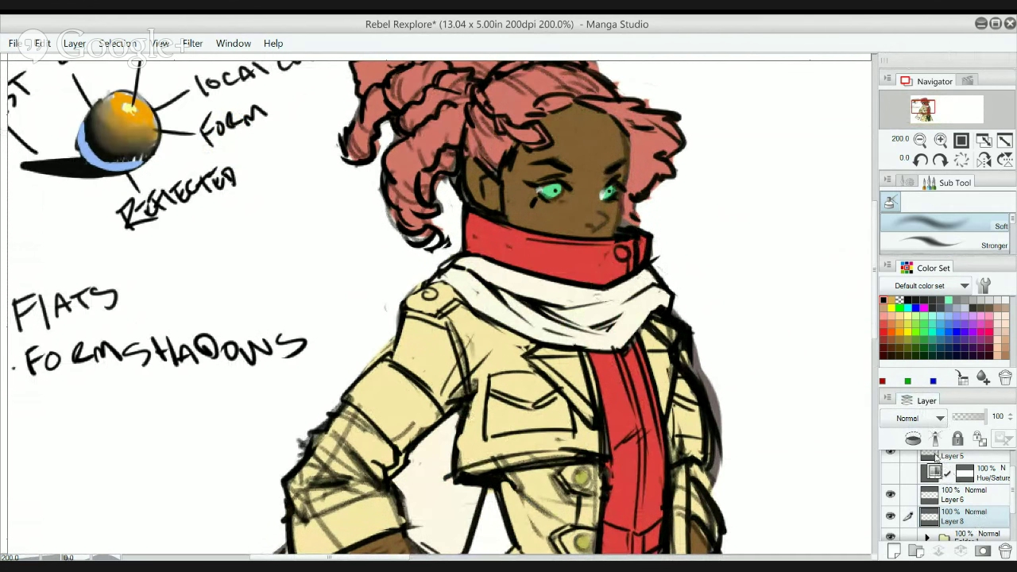
# - Expand Folder 1 and move Layer 8 into it, directly above Layer 1
pyautogui.scroll(-2, 904, 493)
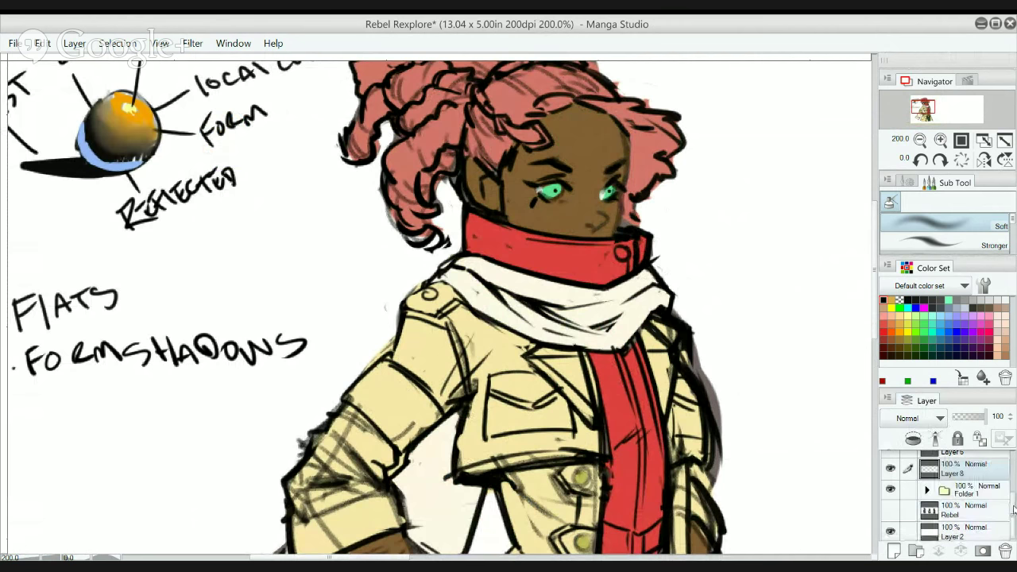
pyautogui.click(891, 487)
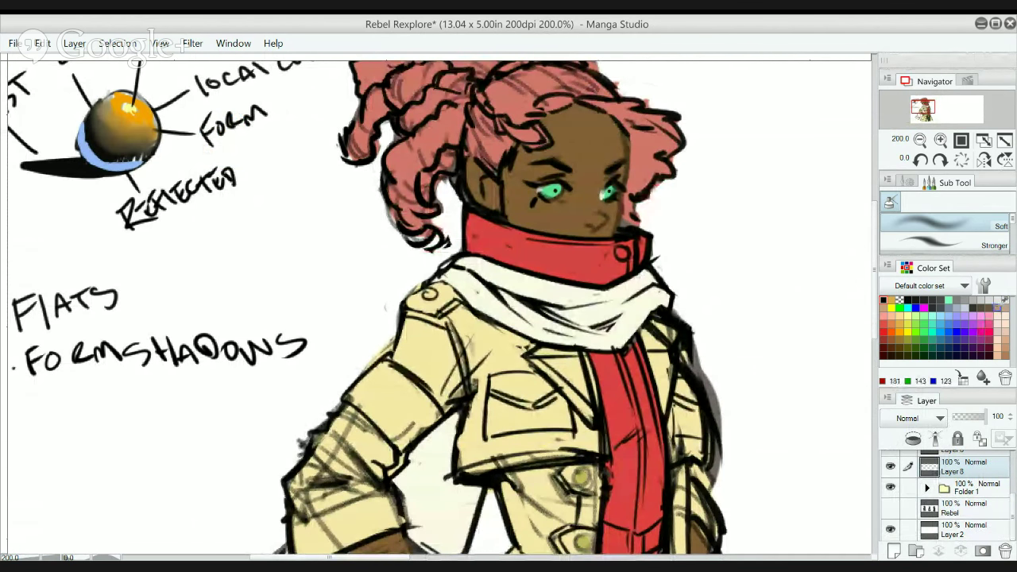
pyautogui.click(996, 309)
pyautogui.click(926, 489)
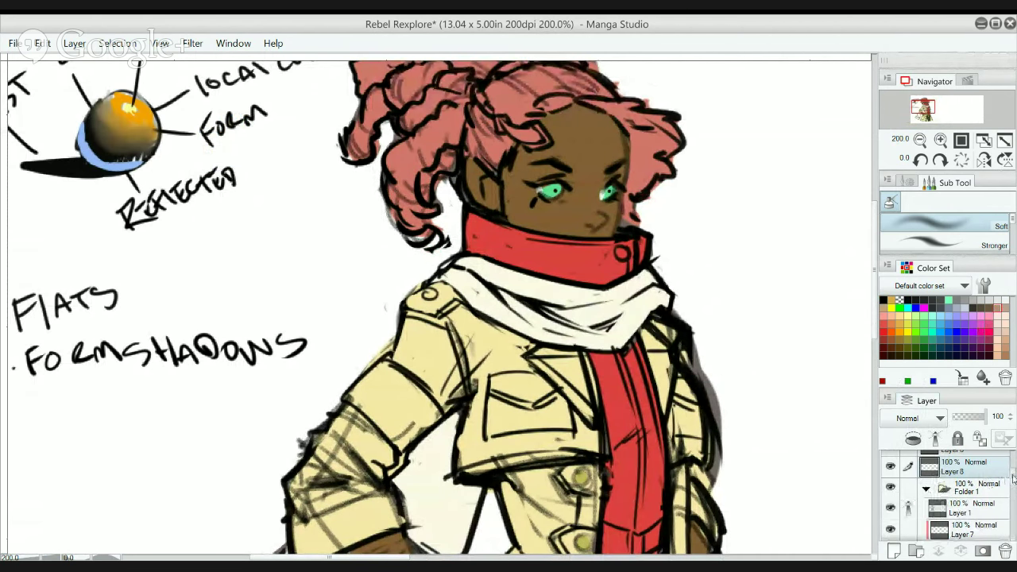
pyautogui.scroll(-1, 1009, 476)
pyautogui.moveTo(978, 463); pyautogui.dragTo(956, 487)
# - Rename Layer 1 as Lines and Layer 8 as Shadows, and clip Shadows to the layer below
pyautogui.click(962, 498)
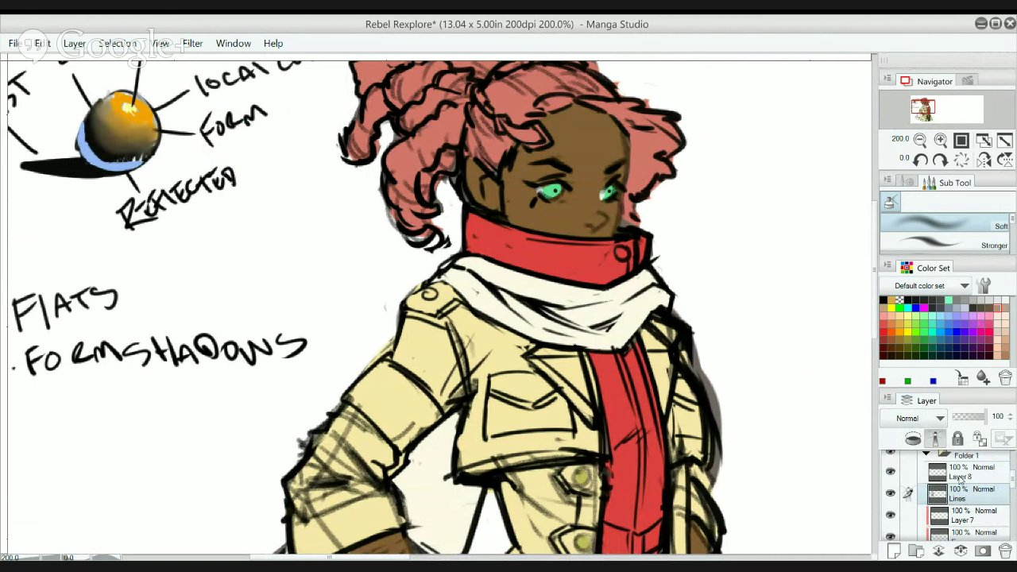
pyautogui.click(961, 475)
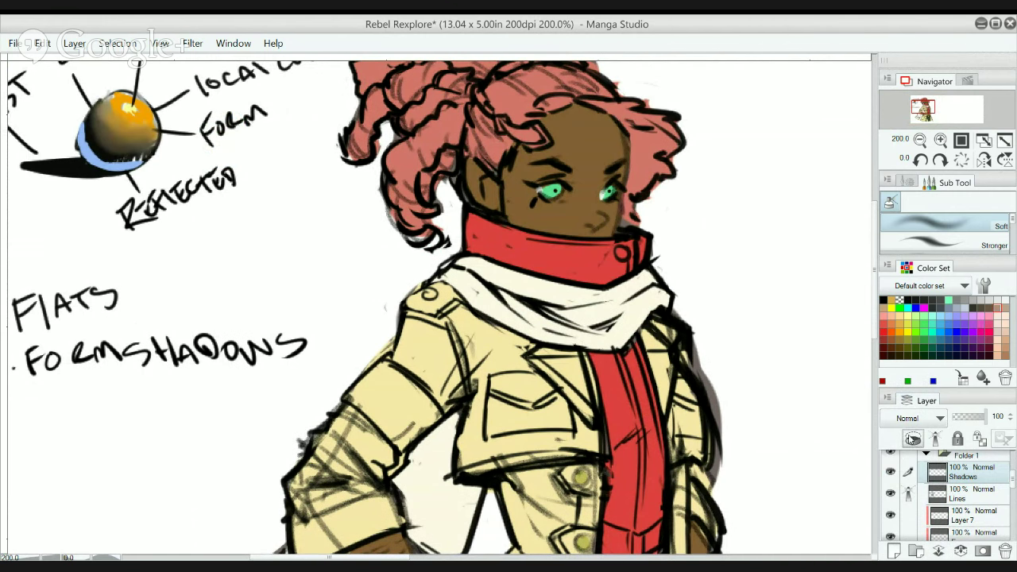
pyautogui.click(912, 437)
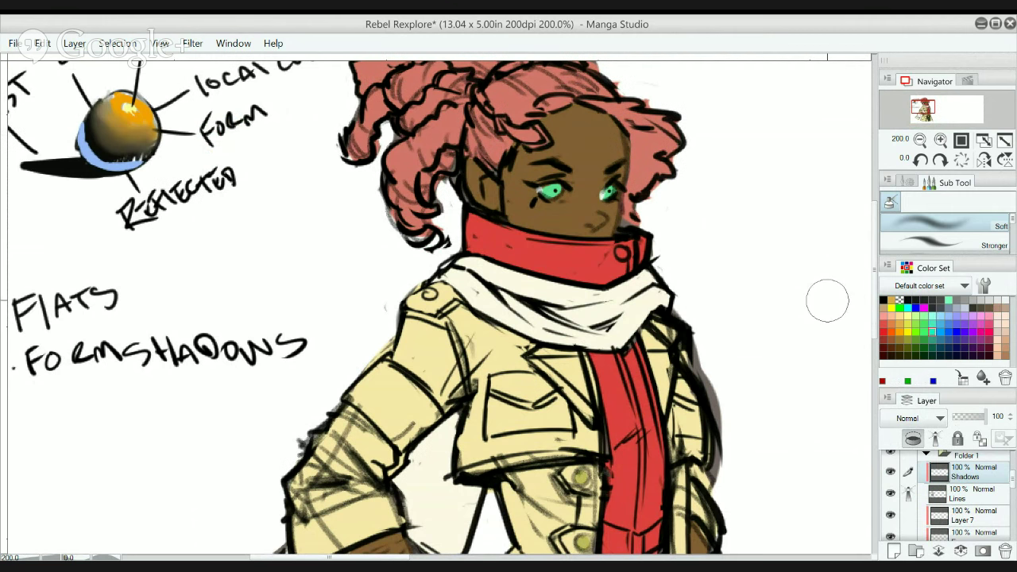
# - Airbrush green test strokes across the clipped line art of the head, hair and scarf, and clear them
pyautogui.moveTo(616, 170)
pyautogui.mouseDown()
pyautogui.moveTo(601, 216)
pyautogui.moveTo(635, 186)
pyautogui.moveTo(505, 120)
pyautogui.moveTo(479, 197)
pyautogui.moveTo(484, 270)
pyautogui.moveTo(457, 337)
pyautogui.moveTo(556, 318)
pyautogui.moveTo(604, 325)
pyautogui.moveTo(461, 211)
pyautogui.moveTo(387, 168)
pyautogui.mouseUp()
pyautogui.moveTo(401, 218)
pyautogui.mouseDown()
pyautogui.moveTo(367, 120)
pyautogui.moveTo(413, 135)
pyautogui.mouseUp()
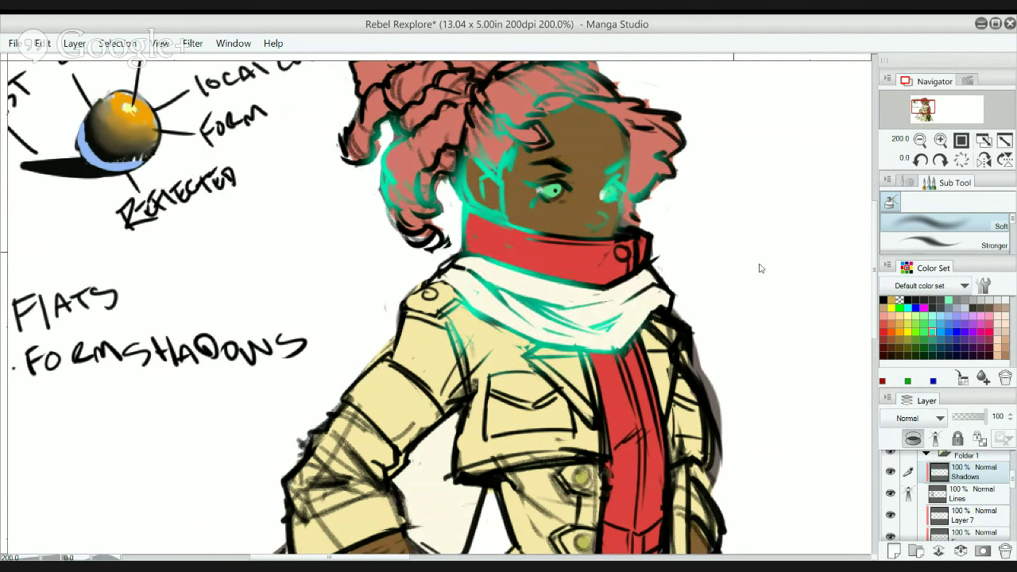
pyautogui.press('Delete')
# - Select the Lines layer and lock its transparent pixels
pyautogui.click(948, 487)
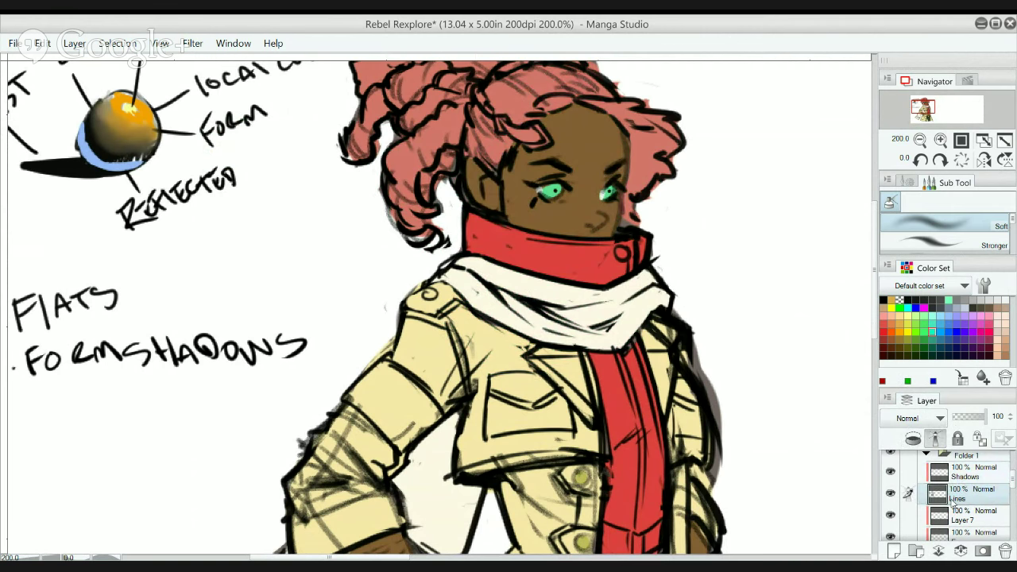
pyautogui.keyDown('alt'); pyautogui.click(782, 431); pyautogui.keyUp('alt')
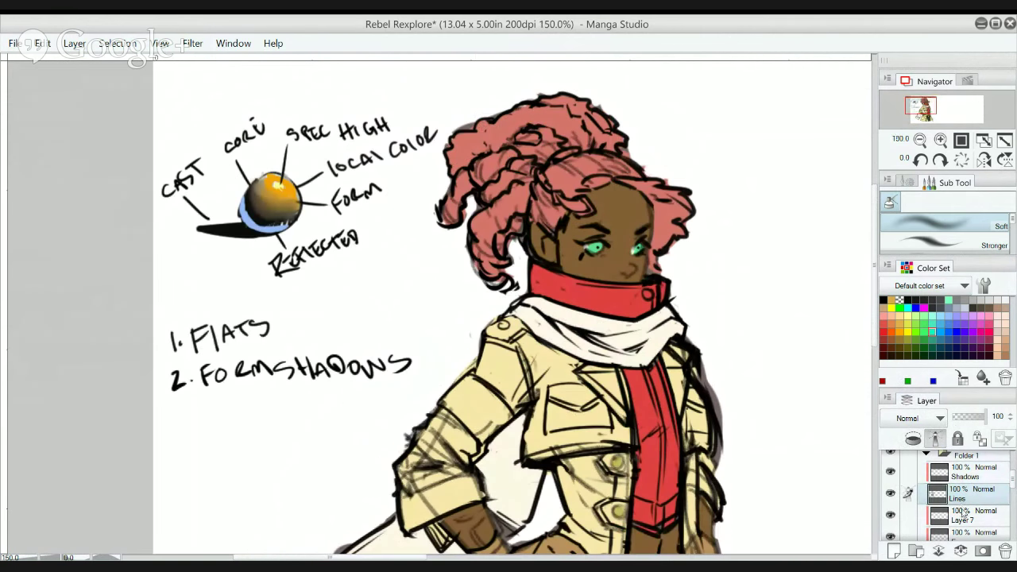
pyautogui.click(979, 439)
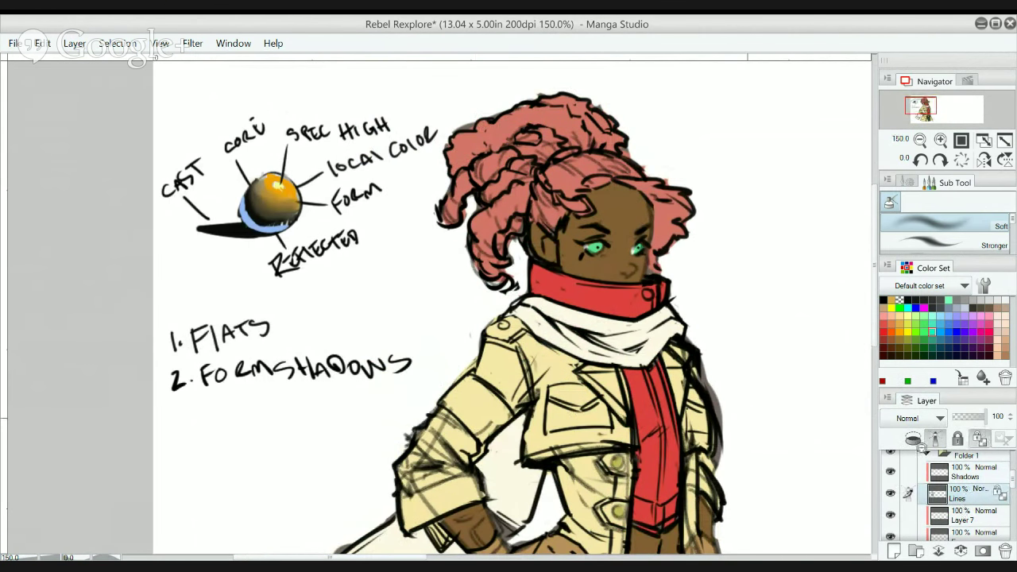
pyautogui.moveTo(747, 418); pyautogui.dragTo(757, 419)
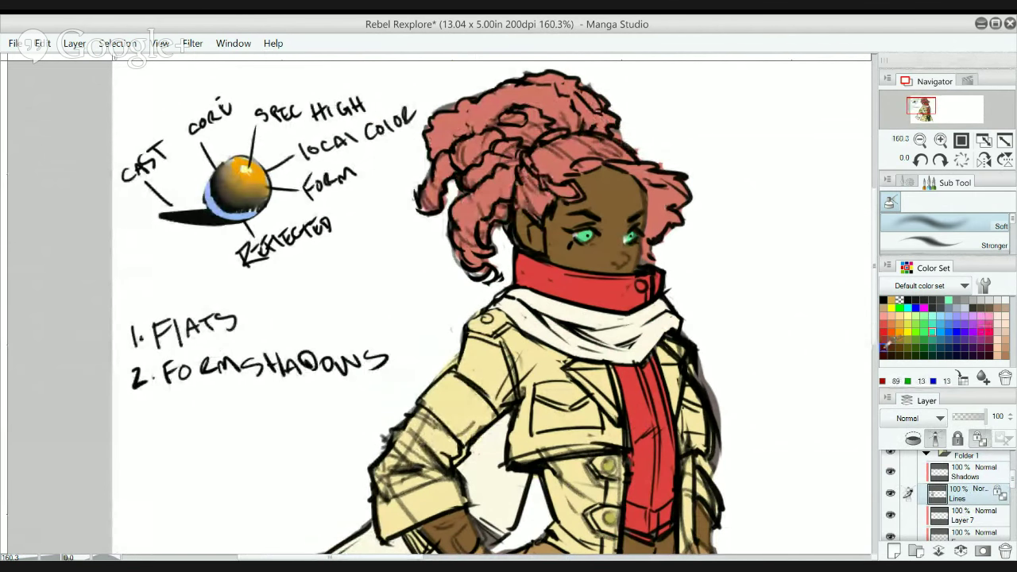
# - Recolour the character's black line art dark red with a large soft airbrush on the Lines layer
pyautogui.click(883, 346)
pyautogui.keyDown('alt'); pyautogui.click(670, 326); pyautogui.keyUp('alt')
pyautogui.moveTo(670, 326); pyautogui.dragTo(652, 222)
pyautogui.press(']')
pyautogui.press(']')
pyautogui.press(']')
pyautogui.press(']')
pyautogui.press(']')
pyautogui.press(']')
pyautogui.press(']')
pyautogui.press(']')
pyautogui.press(']')
pyautogui.press(']')
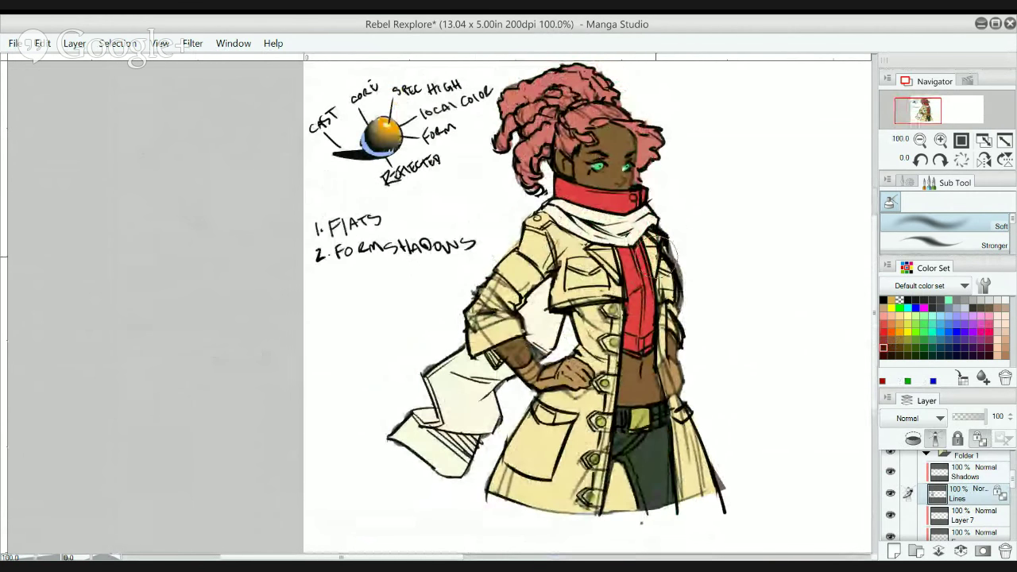
pyautogui.press('[')
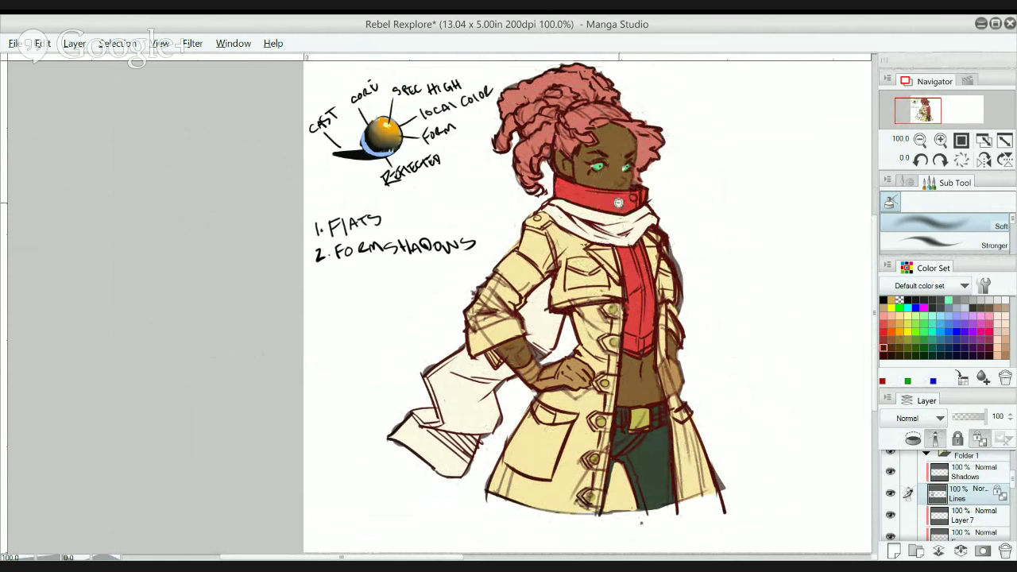
pyautogui.scroll(4, 625, 245)
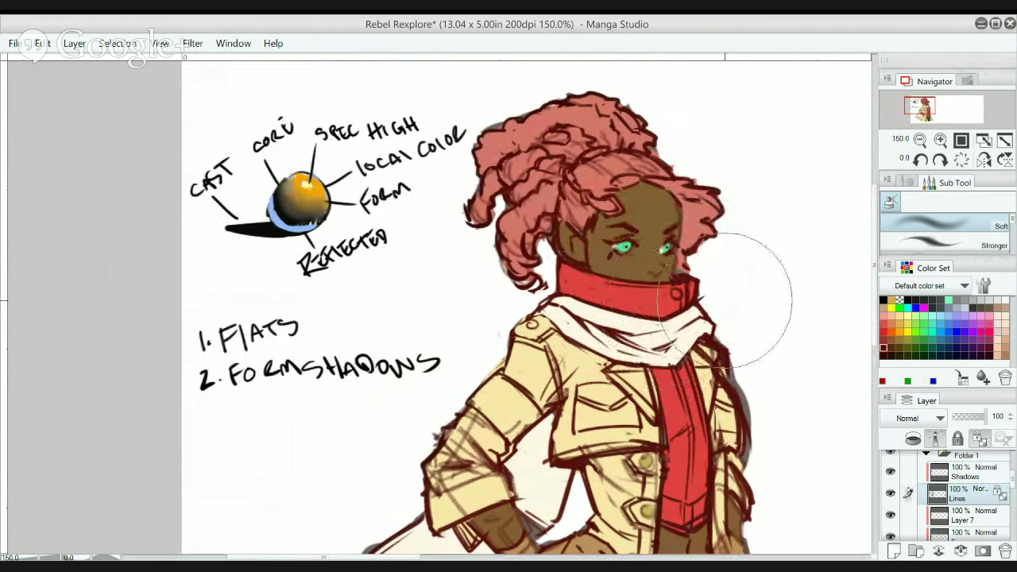
pyautogui.scroll(-3, 707, 314)
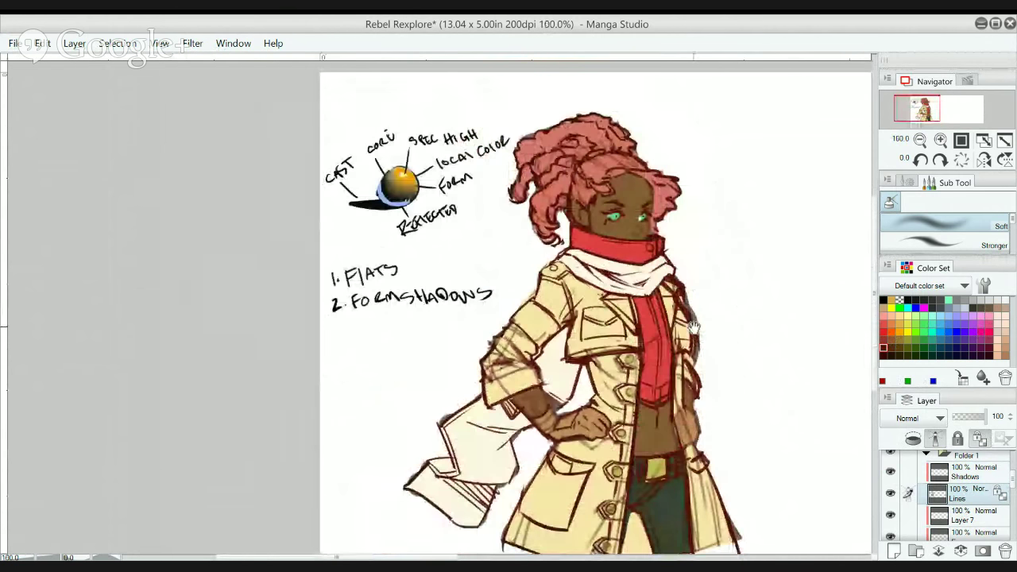
pyautogui.moveTo(693, 328); pyautogui.dragTo(687, 264)
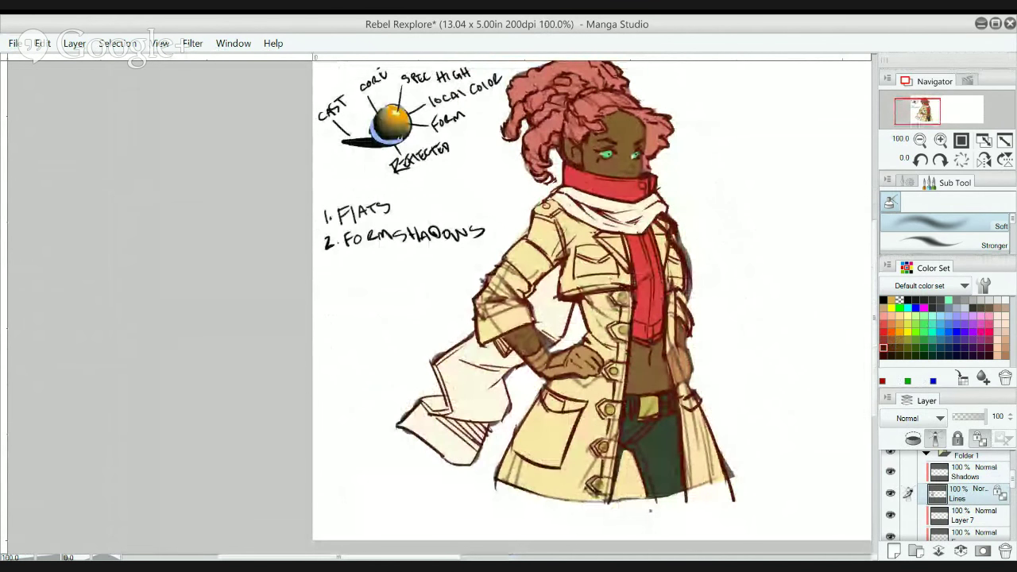
# - Move the Shadows layer out of Folder 1 to just above it, and collapse the folder
pyautogui.moveTo(1013, 481)
pyautogui.mouseDown()
pyautogui.moveTo(1008, 466)
pyautogui.moveTo(1013, 473)
pyautogui.moveTo(981, 486)
pyautogui.moveTo(1012, 475)
pyautogui.mouseUp()
pyautogui.click(964, 502)
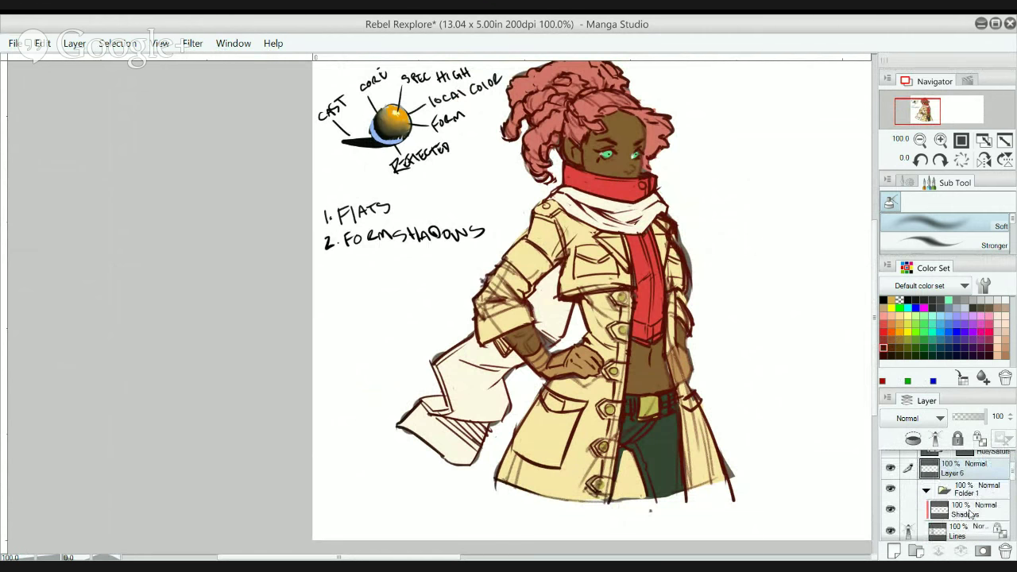
pyautogui.moveTo(970, 514); pyautogui.dragTo(963, 485)
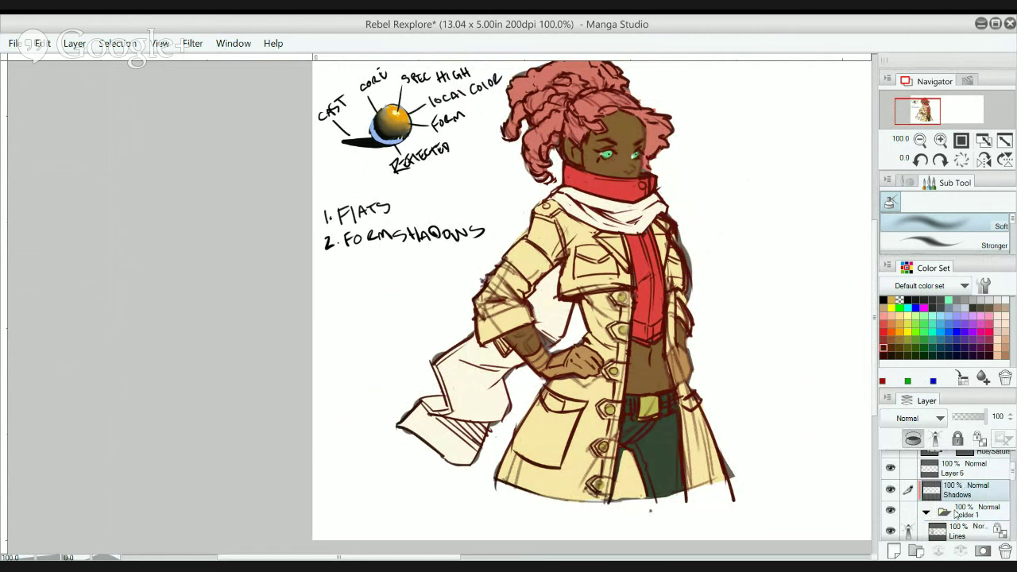
pyautogui.click(926, 512)
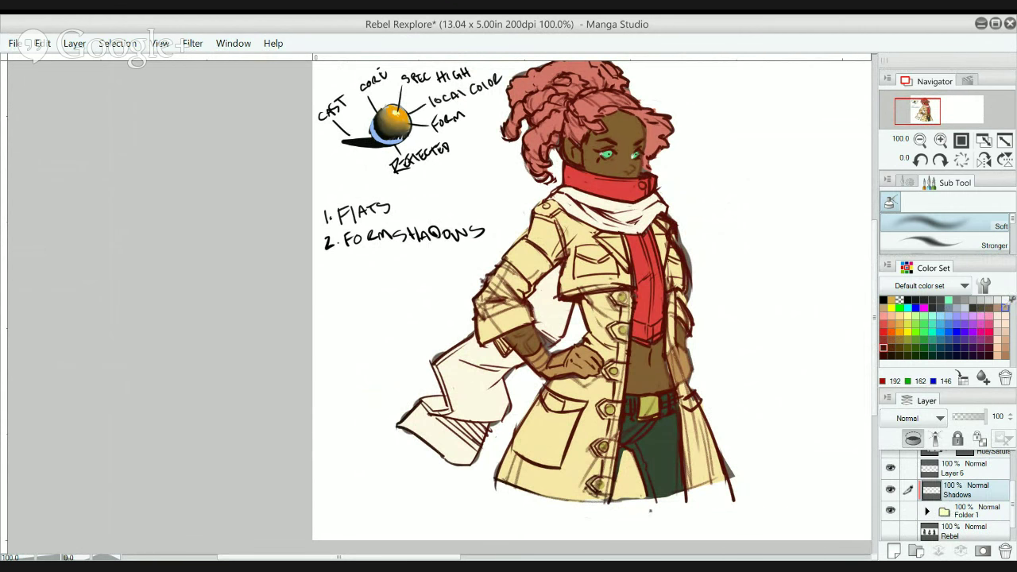
# - Set the clipped Shadows layer to Multiply, try airbrushing soft shadows over the hair and face, and undo the strokes
pyautogui.click(965, 299)
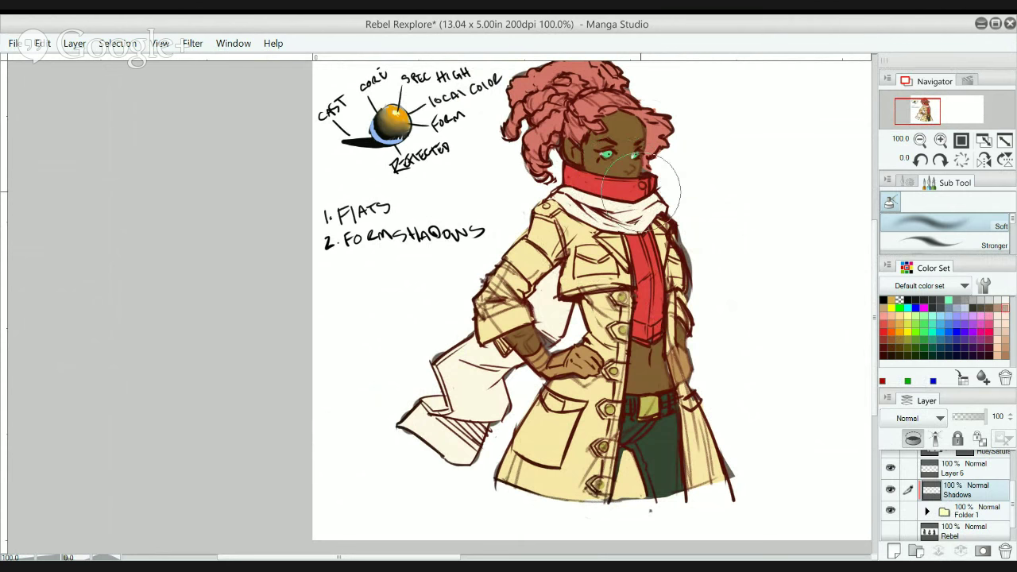
pyautogui.moveTo(641, 181); pyautogui.dragTo(635, 159)
pyautogui.hotkey('ctrl', 'z')
pyautogui.click(913, 438)
pyautogui.moveTo(583, 160)
pyautogui.mouseDown()
pyautogui.moveTo(639, 137)
pyautogui.moveTo(635, 170)
pyautogui.moveTo(636, 125)
pyautogui.moveTo(620, 114)
pyautogui.moveTo(644, 103)
pyautogui.moveTo(661, 143)
pyautogui.moveTo(631, 115)
pyautogui.moveTo(586, 103)
pyautogui.moveTo(571, 119)
pyautogui.moveTo(590, 121)
pyautogui.moveTo(574, 117)
pyautogui.moveTo(573, 96)
pyautogui.moveTo(540, 189)
pyautogui.moveTo(509, 123)
pyautogui.moveTo(520, 78)
pyautogui.mouseUp()
pyautogui.moveTo(571, 176); pyautogui.dragTo(579, 223)
pyautogui.moveTo(524, 131)
pyautogui.mouseDown()
pyautogui.moveTo(583, 92)
pyautogui.moveTo(633, 109)
pyautogui.mouseUp()
pyautogui.moveTo(663, 259)
pyautogui.mouseDown()
pyautogui.moveTo(649, 281)
pyautogui.moveTo(558, 251)
pyautogui.moveTo(643, 264)
pyautogui.moveTo(641, 250)
pyautogui.moveTo(595, 259)
pyautogui.mouseUp()
pyautogui.hotkey('ctrl', 'z')
pyautogui.hotkey('ctrl', 'z')
pyautogui.hotkey('ctrl', 'z')
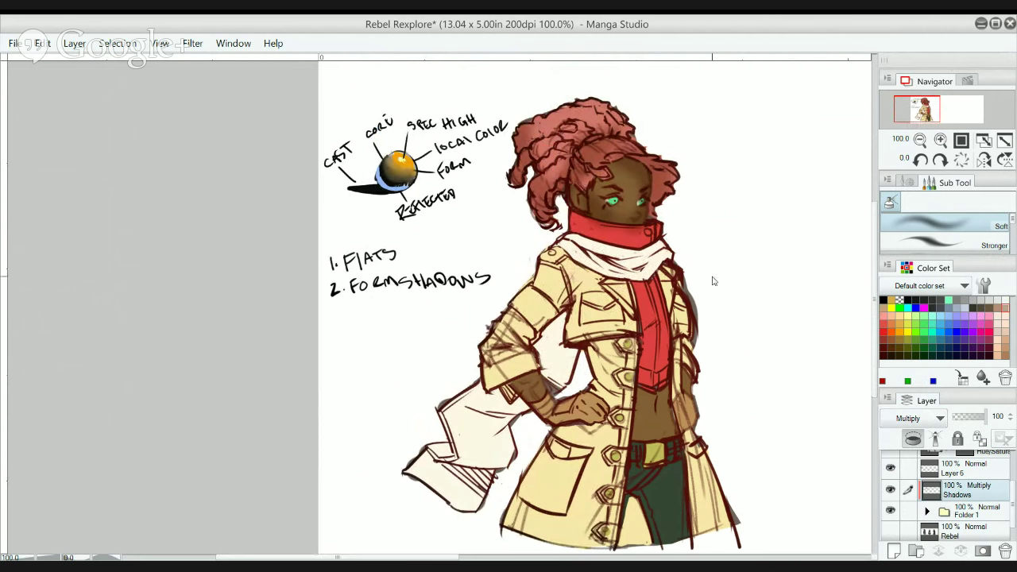
# - Cover the entire character with a flat, warm tan shadow on the Multiply Shadows layer using the G-pen
pyautogui.keyDown('alt'); pyautogui.click(784, 385); pyautogui.keyUp('alt')
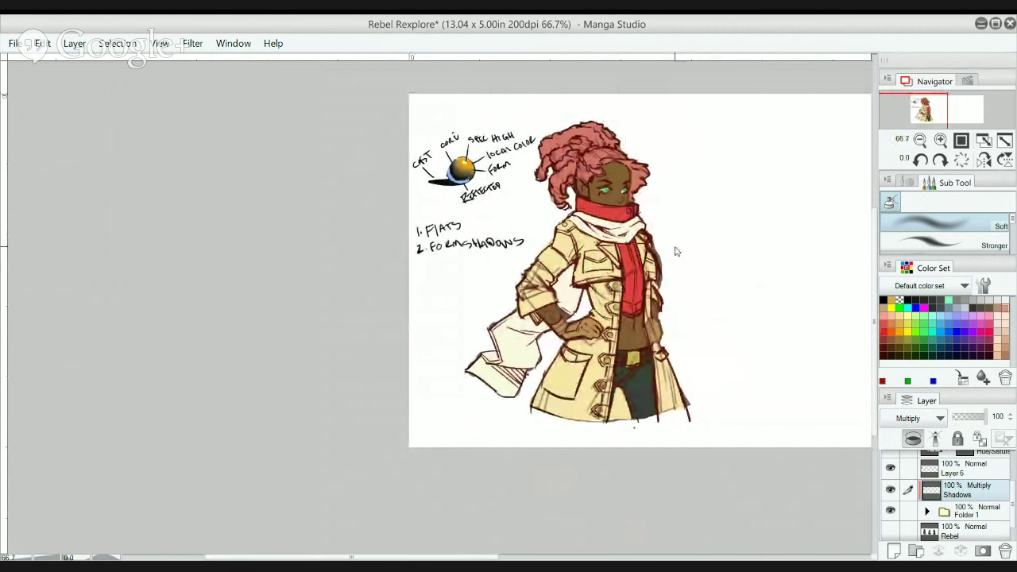
pyautogui.press('p')
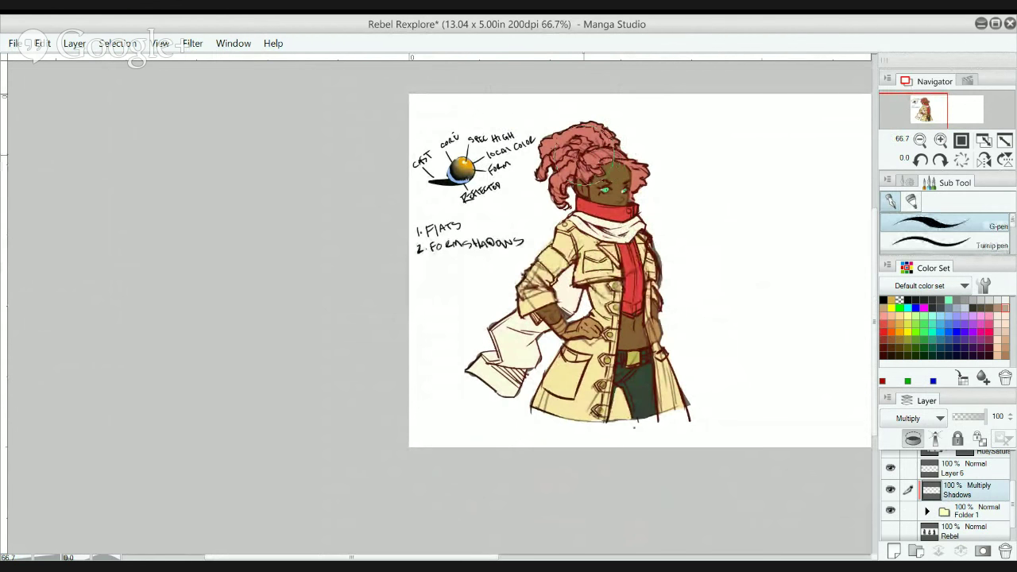
pyautogui.moveTo(553, 175)
pyautogui.mouseDown()
pyautogui.moveTo(556, 136)
pyautogui.moveTo(579, 114)
pyautogui.moveTo(593, 151)
pyautogui.moveTo(618, 118)
pyautogui.moveTo(642, 163)
pyautogui.mouseUp()
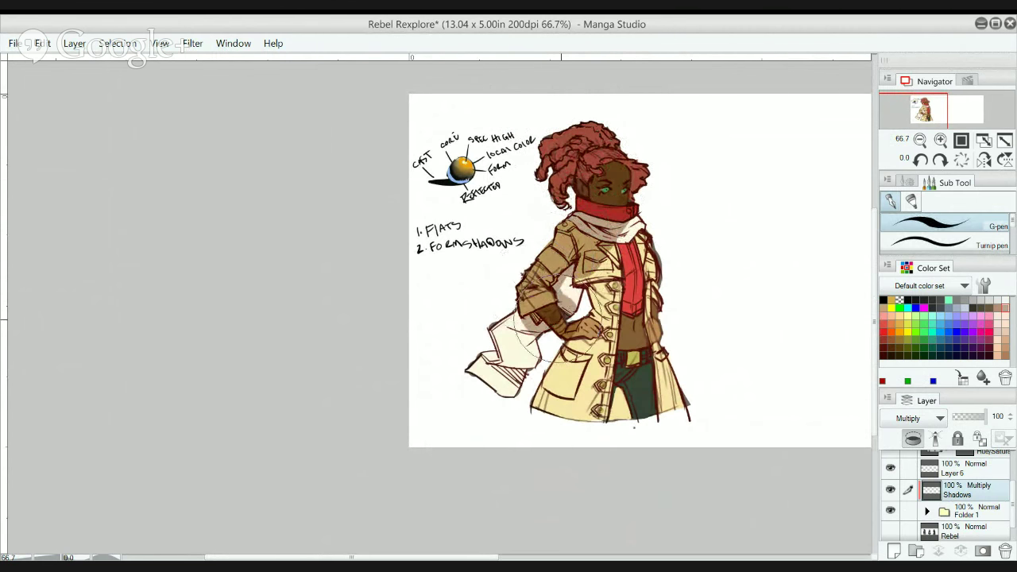
pyautogui.moveTo(619, 238)
pyautogui.mouseDown()
pyautogui.moveTo(658, 395)
pyautogui.moveTo(627, 384)
pyautogui.moveTo(570, 419)
pyautogui.moveTo(562, 409)
pyautogui.moveTo(586, 331)
pyautogui.moveTo(566, 372)
pyautogui.moveTo(574, 297)
pyautogui.moveTo(544, 295)
pyautogui.moveTo(512, 326)
pyautogui.moveTo(520, 339)
pyautogui.moveTo(498, 372)
pyautogui.moveTo(505, 390)
pyautogui.moveTo(509, 340)
pyautogui.mouseUp()
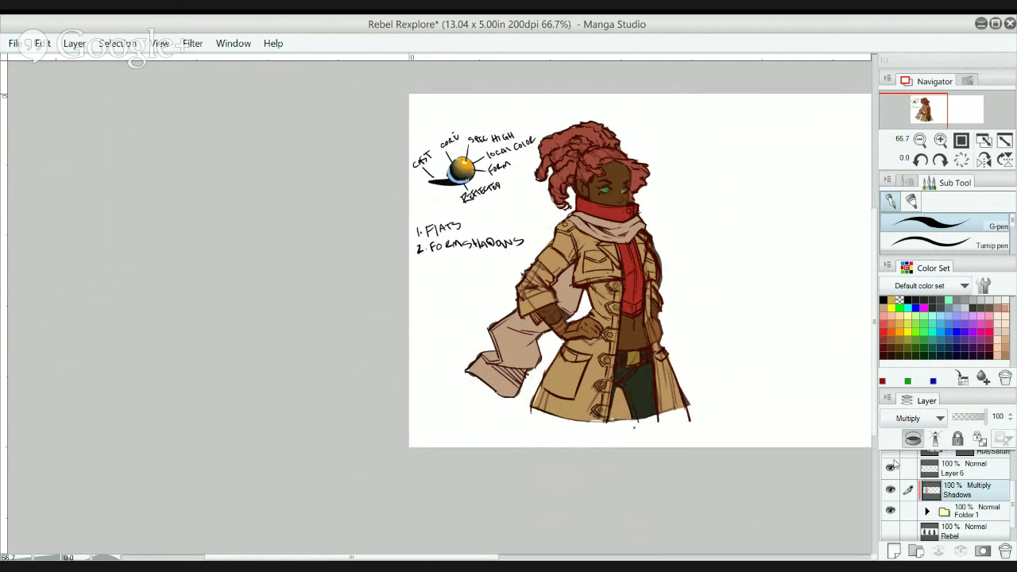
# - Add a layer mask to the Shadows layer and mask out lit areas on the forehead and hair with the Opacity watercolor brush
pyautogui.click(984, 553)
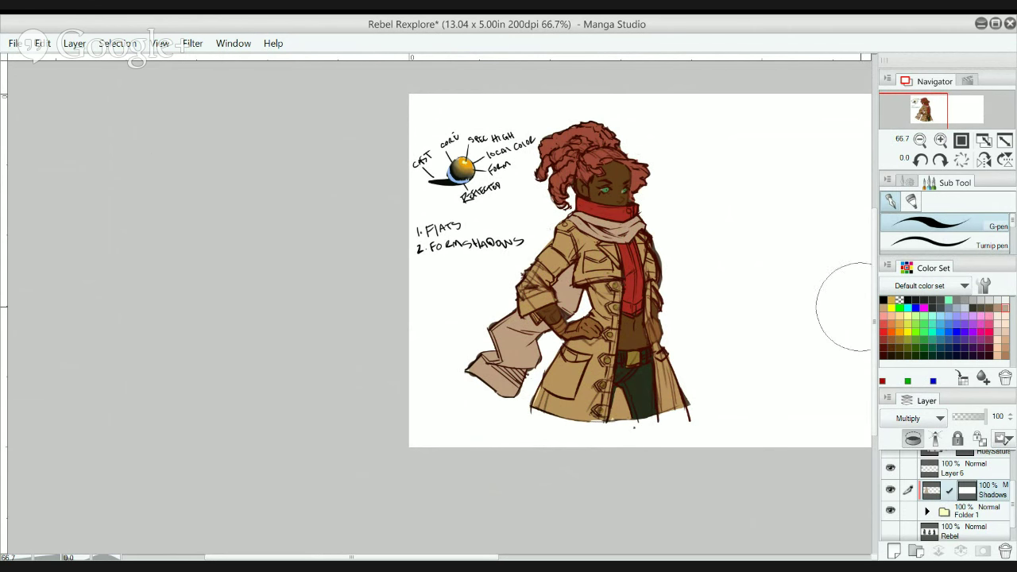
pyautogui.click(884, 300)
pyautogui.moveTo(594, 162)
pyautogui.mouseDown()
pyautogui.moveTo(602, 156)
pyautogui.moveTo(598, 171)
pyautogui.moveTo(606, 169)
pyautogui.mouseUp()
pyautogui.press('b')
pyautogui.scroll(2, 613, 183)
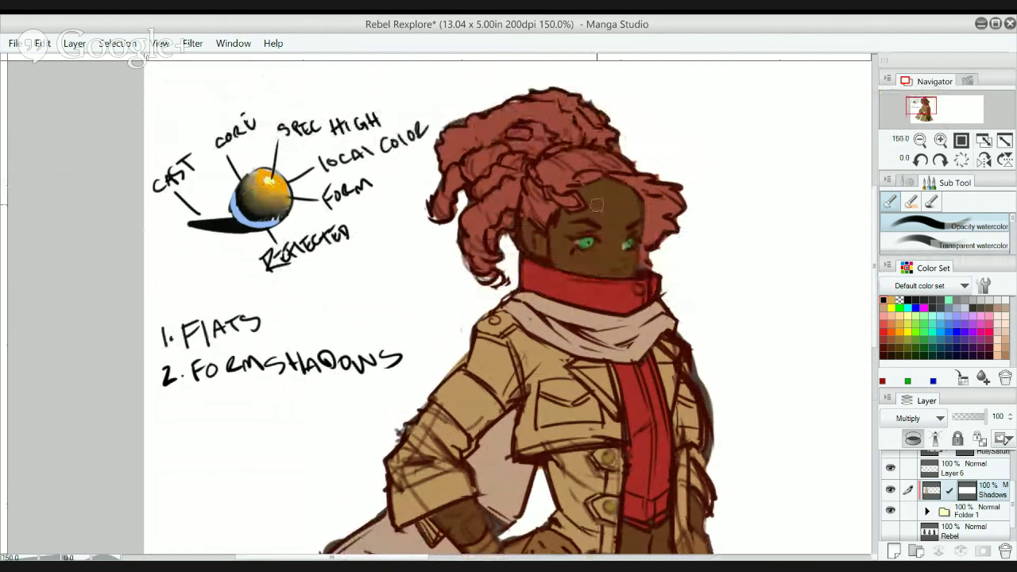
pyautogui.press(']')
pyautogui.press(']')
pyautogui.press(']')
pyautogui.press(']')
pyautogui.press(']')
pyautogui.moveTo(602, 198); pyautogui.dragTo(592, 212)
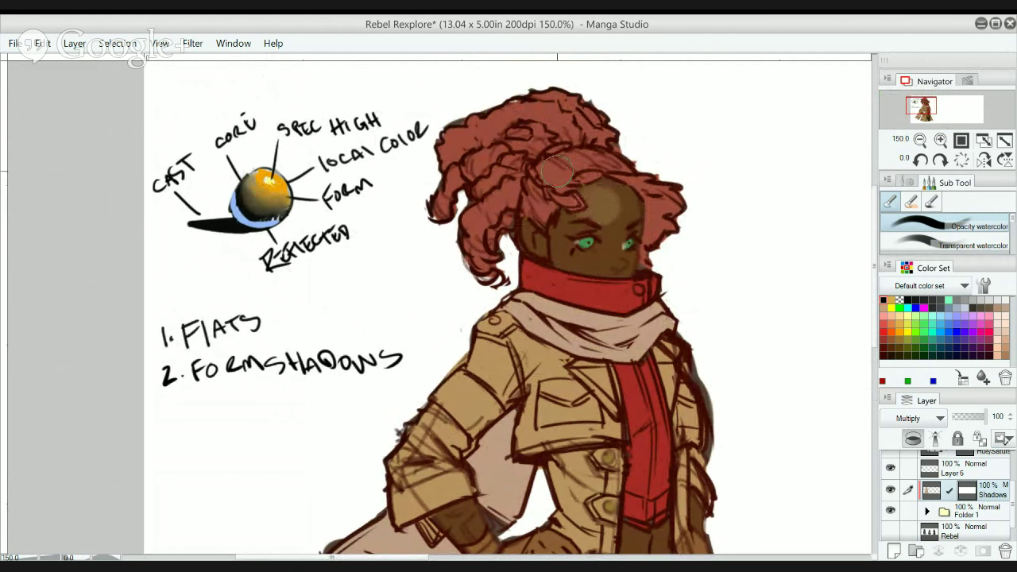
pyautogui.moveTo(549, 171)
pyautogui.mouseDown()
pyautogui.moveTo(513, 137)
pyautogui.moveTo(517, 122)
pyautogui.moveTo(495, 128)
pyautogui.moveTo(531, 118)
pyautogui.moveTo(490, 171)
pyautogui.moveTo(472, 169)
pyautogui.moveTo(496, 155)
pyautogui.moveTo(493, 183)
pyautogui.moveTo(507, 173)
pyautogui.moveTo(495, 207)
pyautogui.moveTo(528, 178)
pyautogui.moveTo(485, 213)
pyautogui.moveTo(510, 191)
pyautogui.moveTo(490, 208)
pyautogui.moveTo(498, 180)
pyautogui.moveTo(467, 169)
pyautogui.moveTo(492, 156)
pyautogui.moveTo(480, 164)
pyautogui.moveTo(459, 143)
pyautogui.moveTo(540, 113)
pyautogui.moveTo(567, 133)
pyautogui.moveTo(575, 108)
pyautogui.mouseUp()
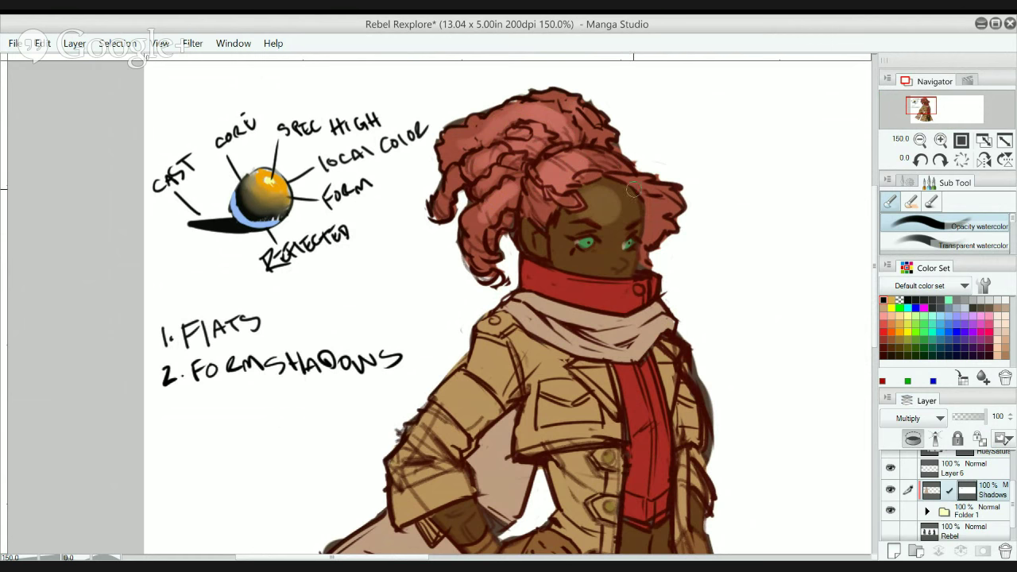
# - Paint a small orange ball with a white highlight above the sphere diagram on Layer 6
pyautogui.scroll(-1, 702, 264)
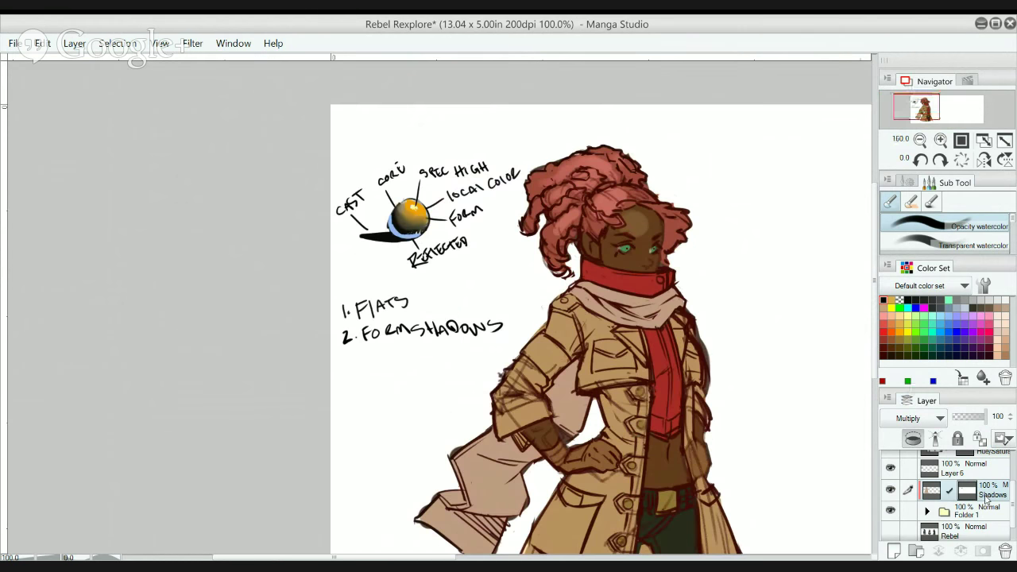
pyautogui.click(976, 470)
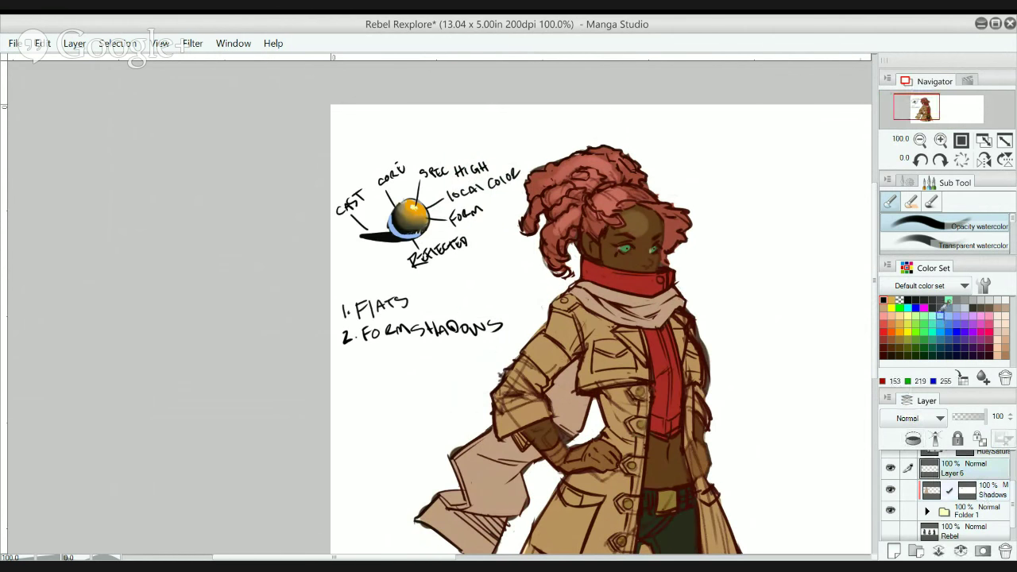
pyautogui.click(924, 323)
pyautogui.press('p')
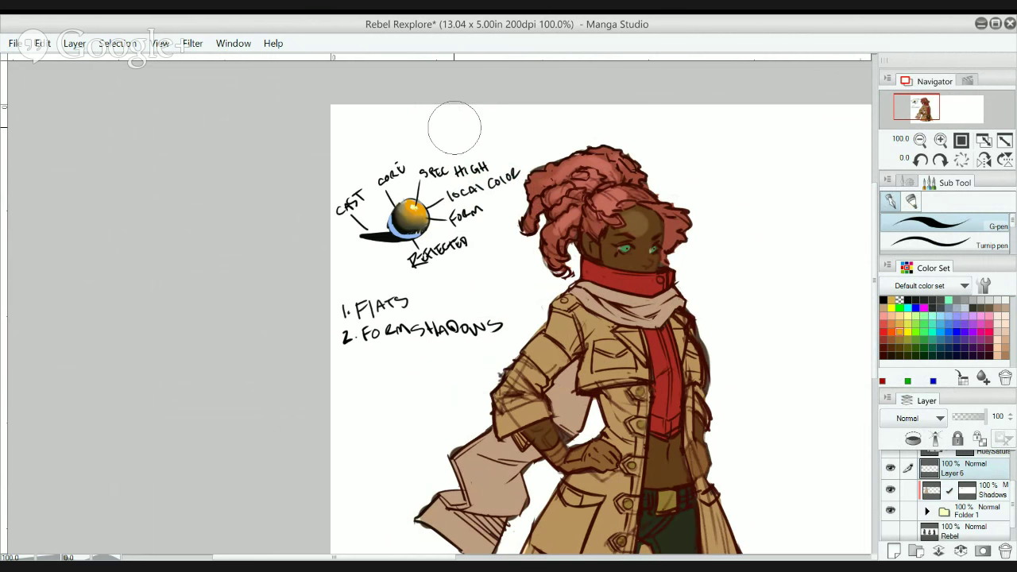
pyautogui.click(465, 124)
pyautogui.moveTo(464, 124); pyautogui.dragTo(469, 123)
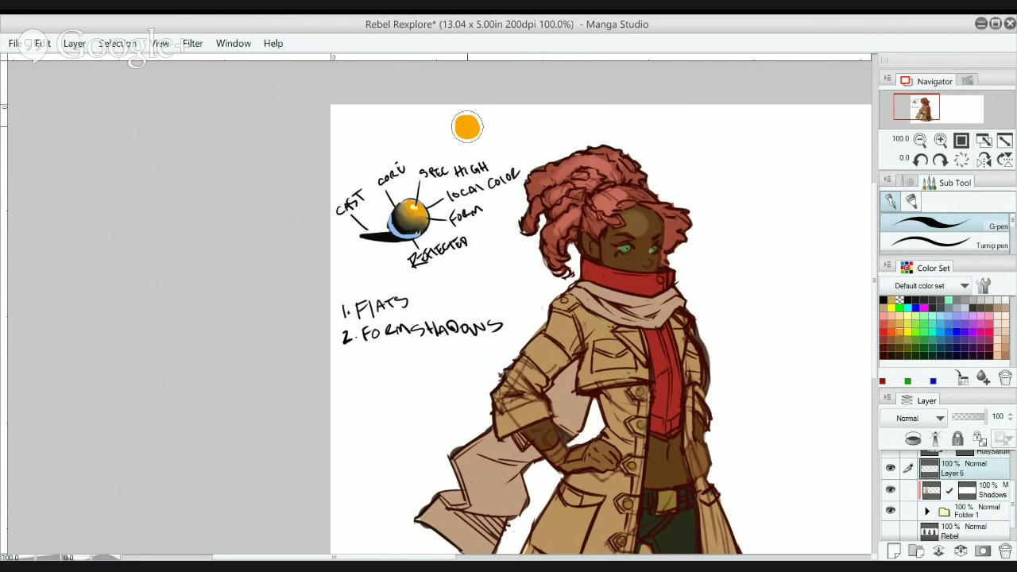
pyautogui.press('.')
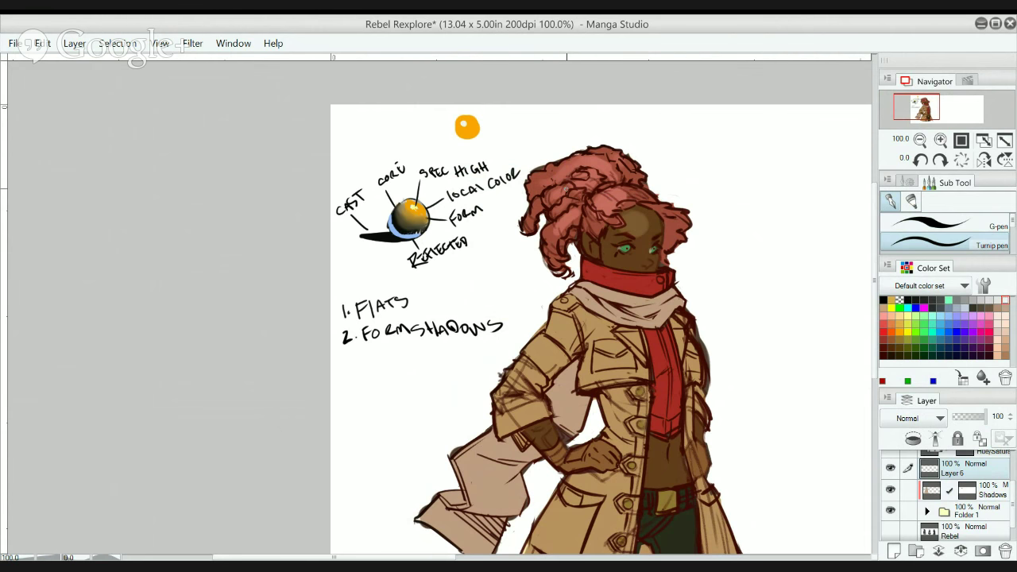
# - Mask out lit areas on the coat's sleeve, chest and waist on the Shadows layer with the Opacity watercolor brush
pyautogui.scroll(-2, 603, 320)
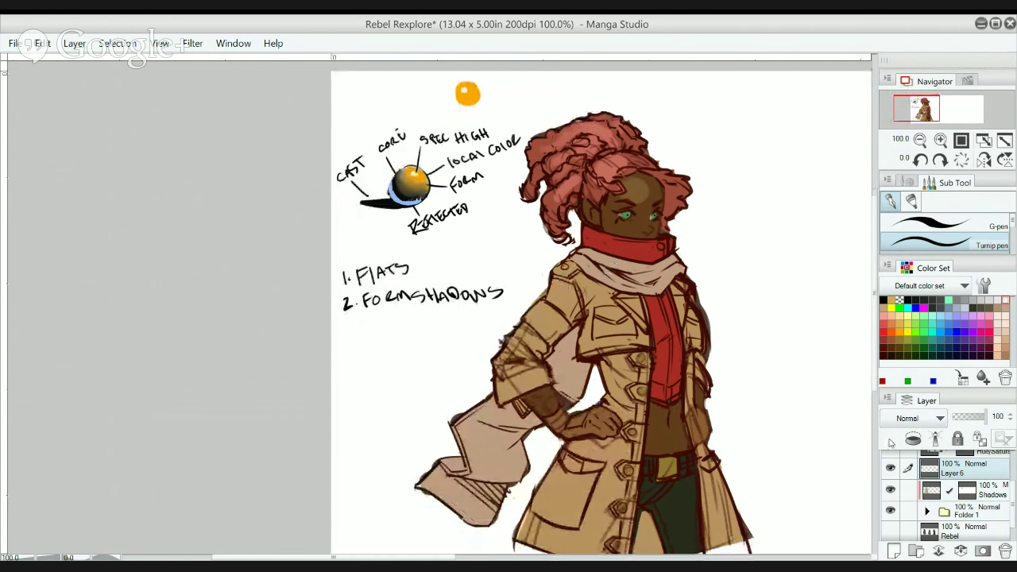
pyautogui.click(937, 496)
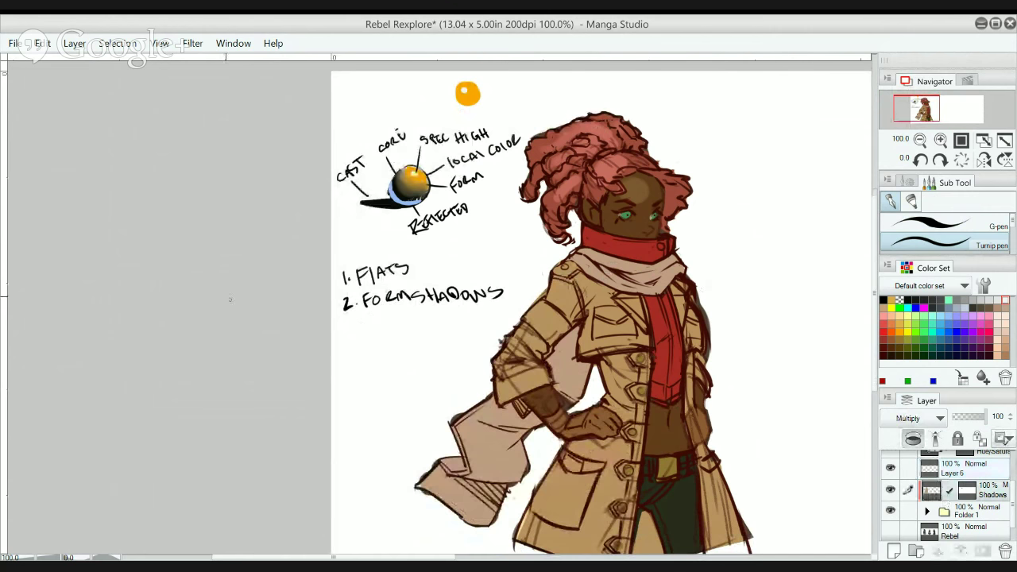
pyautogui.press('b')
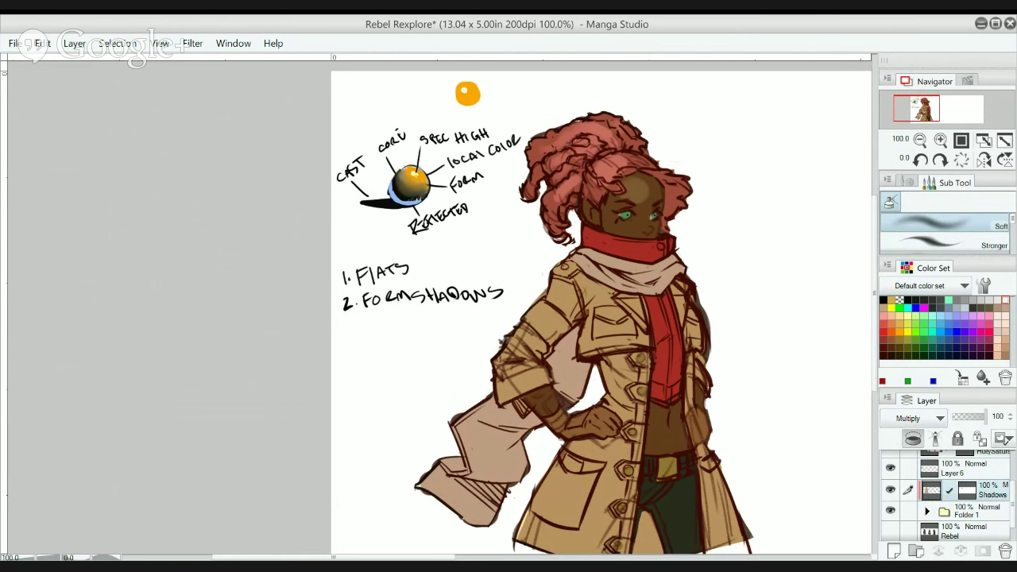
pyautogui.press('b')
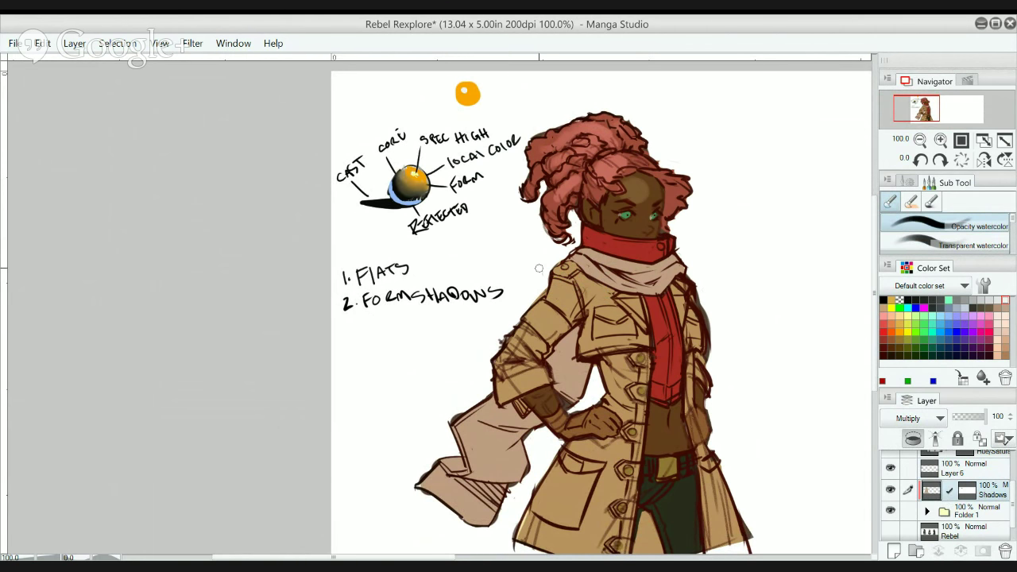
pyautogui.moveTo(564, 293)
pyautogui.mouseDown()
pyautogui.moveTo(570, 279)
pyautogui.moveTo(520, 362)
pyautogui.moveTo(521, 382)
pyautogui.moveTo(531, 379)
pyautogui.mouseUp()
pyautogui.moveTo(602, 286)
pyautogui.mouseDown()
pyautogui.moveTo(601, 309)
pyautogui.moveTo(616, 312)
pyautogui.moveTo(603, 330)
pyautogui.moveTo(631, 318)
pyautogui.moveTo(643, 329)
pyautogui.mouseUp()
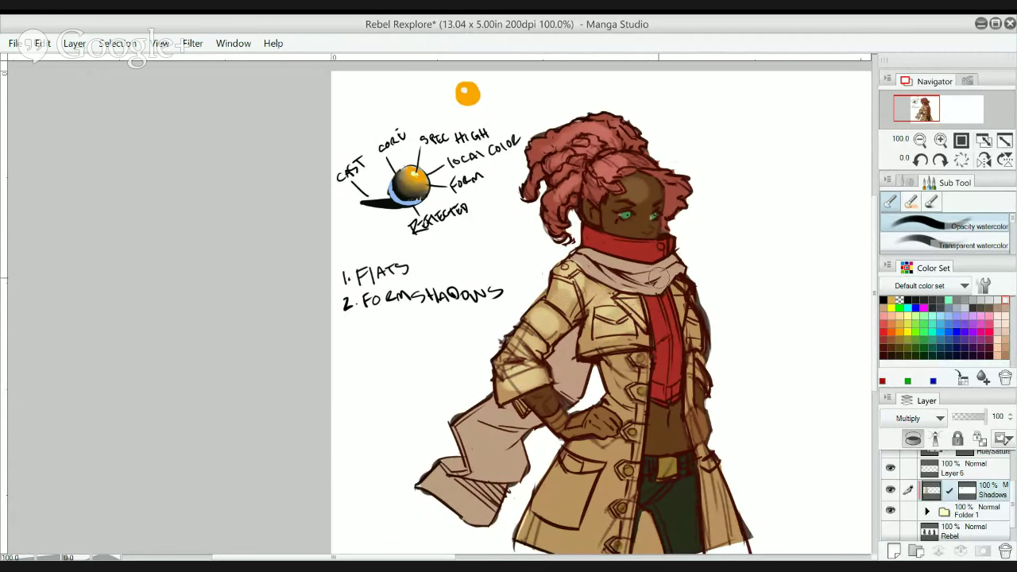
pyautogui.moveTo(607, 370)
pyautogui.mouseDown()
pyautogui.moveTo(630, 387)
pyautogui.moveTo(607, 377)
pyautogui.moveTo(637, 380)
pyautogui.mouseUp()
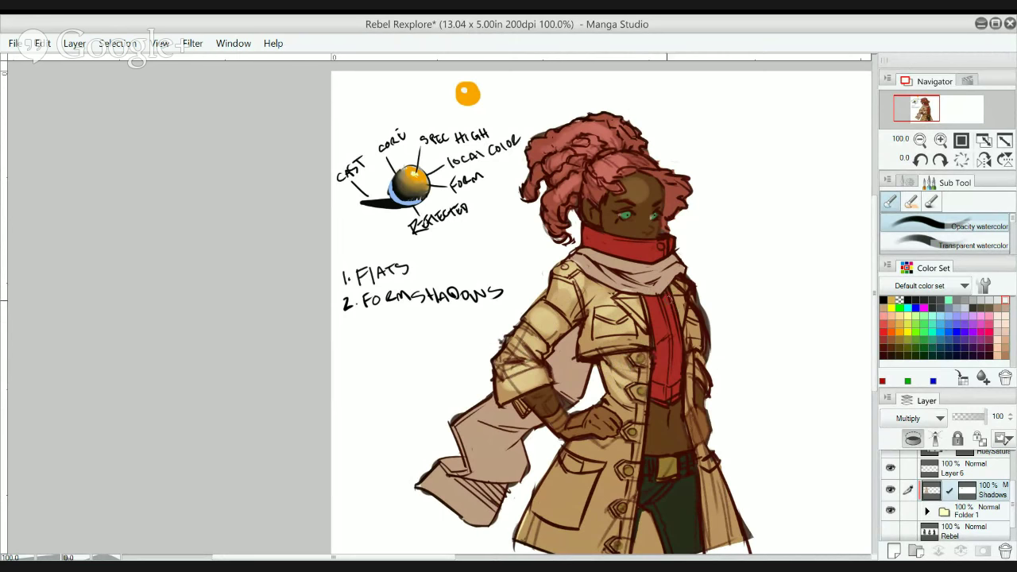
# - Mask out the lit areas on the red shirt, collar and scarf, and enlarge the brush around the face
pyautogui.moveTo(661, 331)
pyautogui.mouseDown()
pyautogui.moveTo(660, 305)
pyautogui.moveTo(667, 312)
pyautogui.mouseUp()
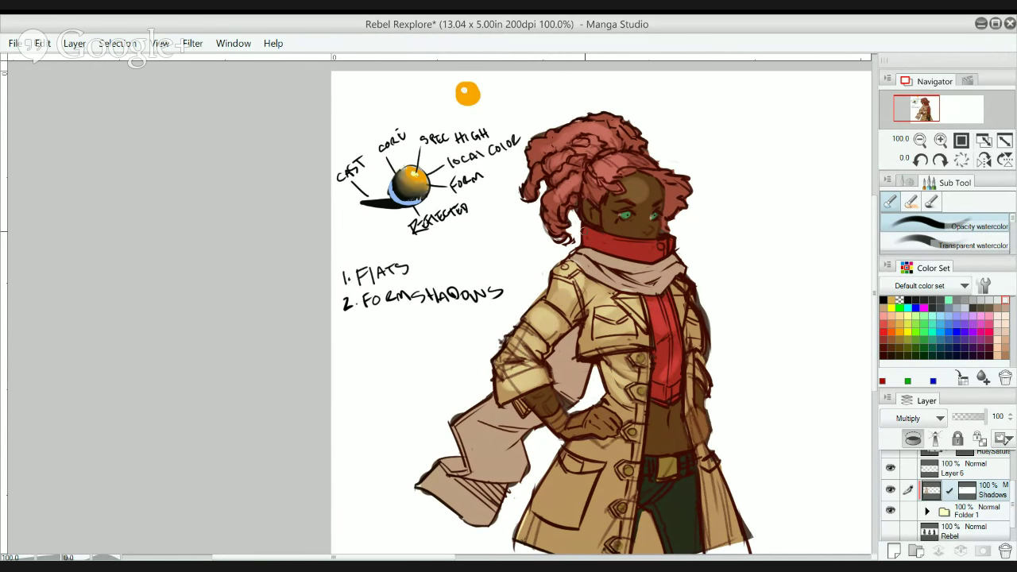
pyautogui.moveTo(586, 232)
pyautogui.mouseDown()
pyautogui.moveTo(639, 240)
pyautogui.moveTo(635, 251)
pyautogui.mouseUp()
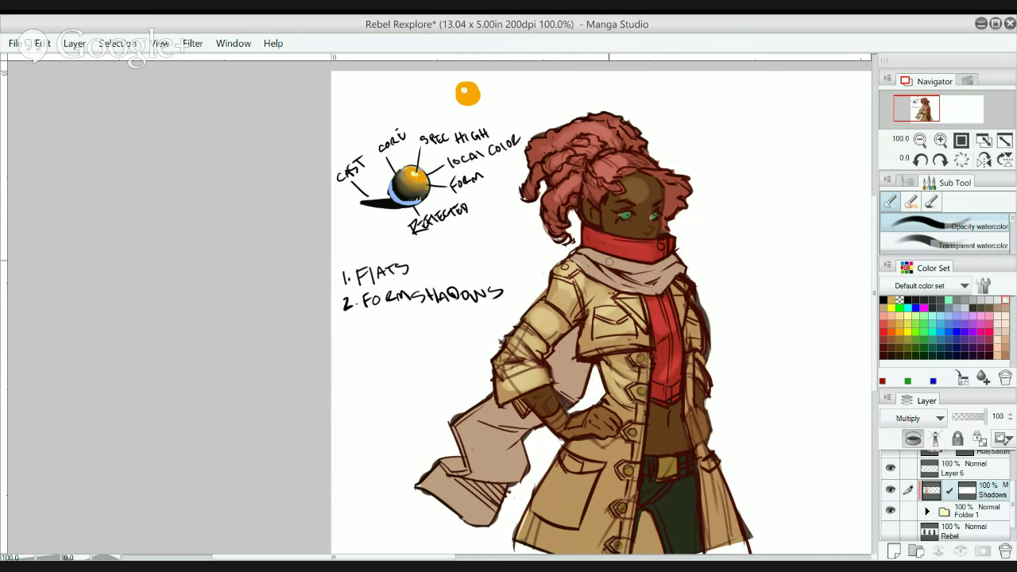
pyautogui.moveTo(589, 255)
pyautogui.mouseDown()
pyautogui.moveTo(647, 259)
pyautogui.moveTo(647, 274)
pyautogui.moveTo(578, 267)
pyautogui.moveTo(631, 279)
pyautogui.moveTo(596, 278)
pyautogui.moveTo(633, 289)
pyautogui.moveTo(678, 264)
pyautogui.mouseUp()
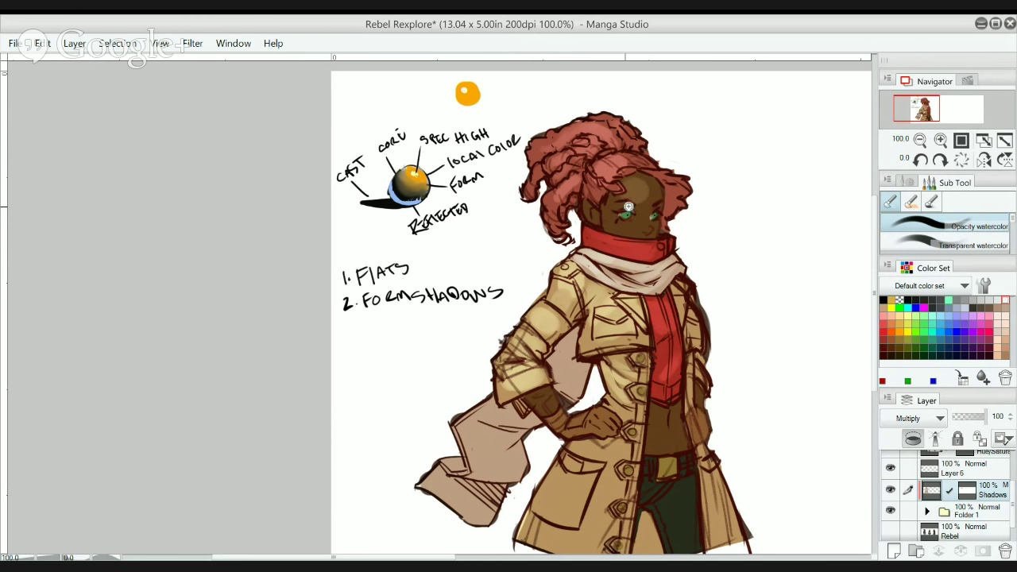
pyautogui.scroll(3, 624, 207)
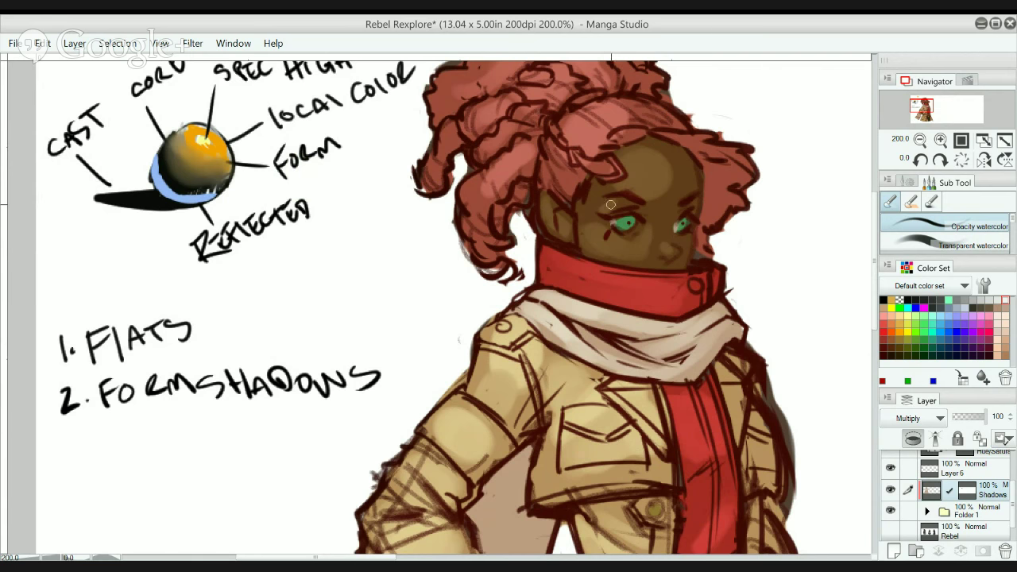
pyautogui.press(']')
pyautogui.press(']')
pyautogui.press(']')
pyautogui.press(']')
pyautogui.press(']')
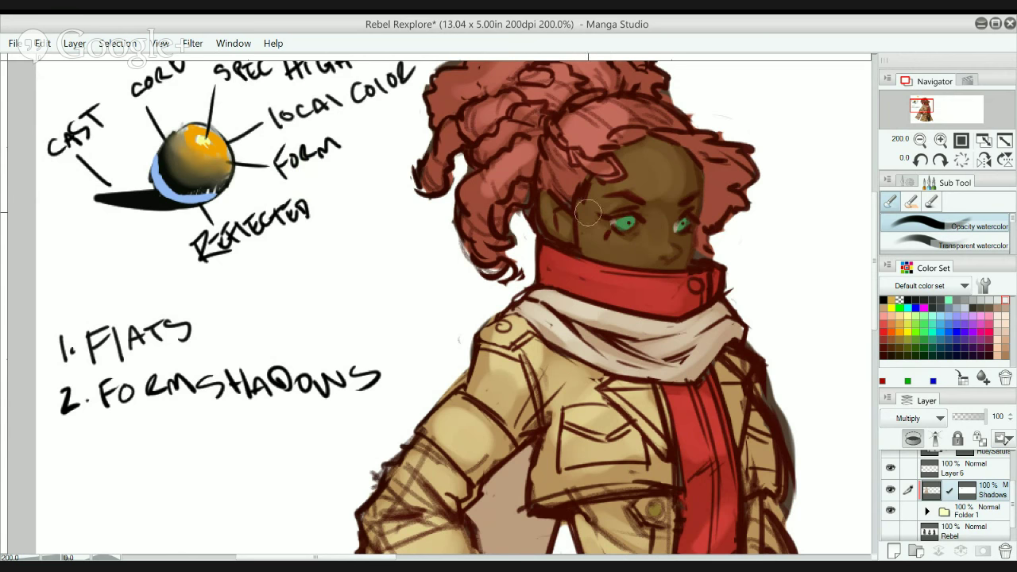
pyautogui.scroll(-2, 620, 194)
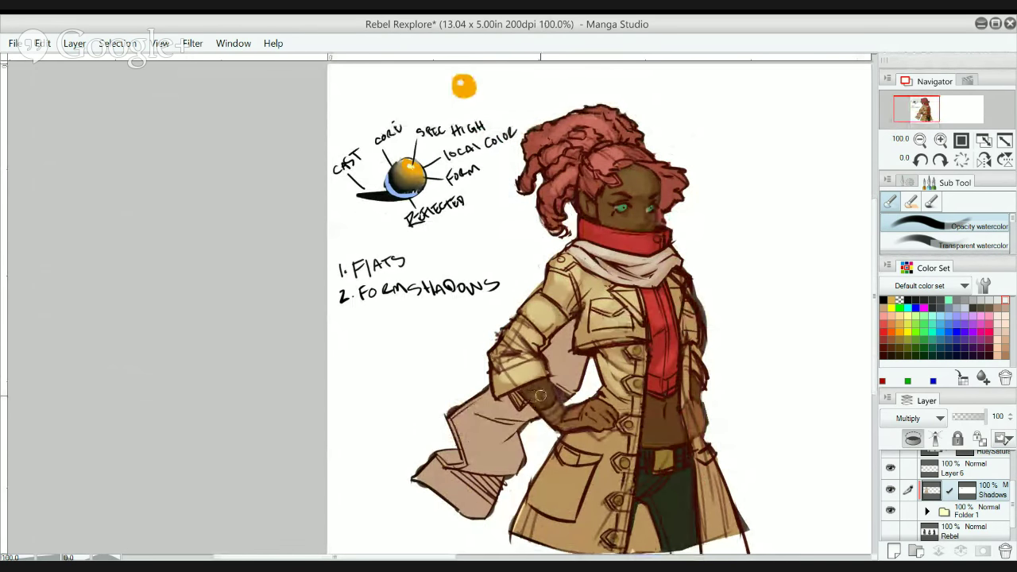
# - Expand Folder 1 and look through its Lines, Layer 7, Eyes and Gloves layers
pyautogui.click(927, 512)
pyautogui.click(957, 532)
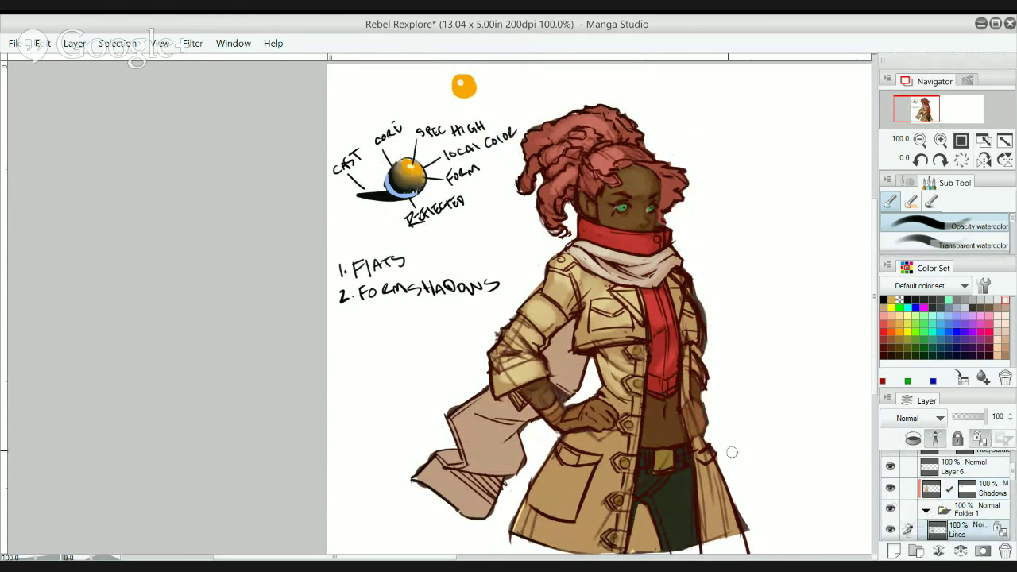
pyautogui.press('e')
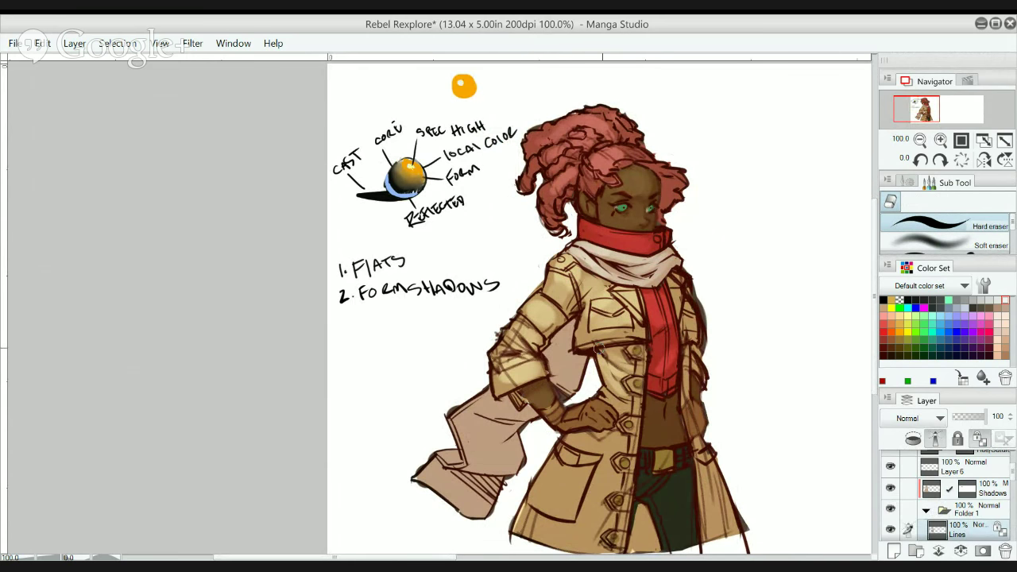
pyautogui.scroll(-1, 724, 337)
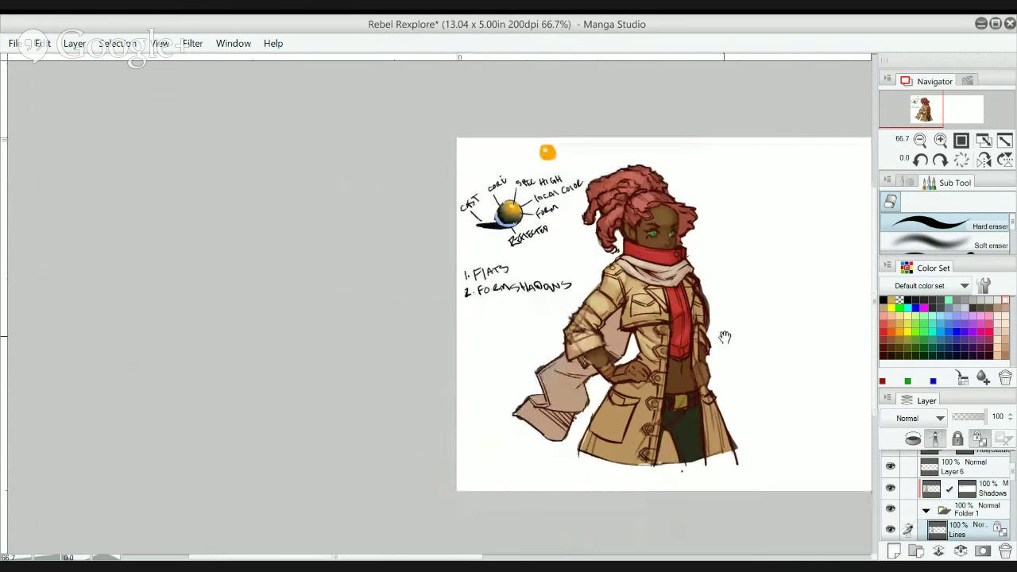
pyautogui.scroll(-3, 995, 490)
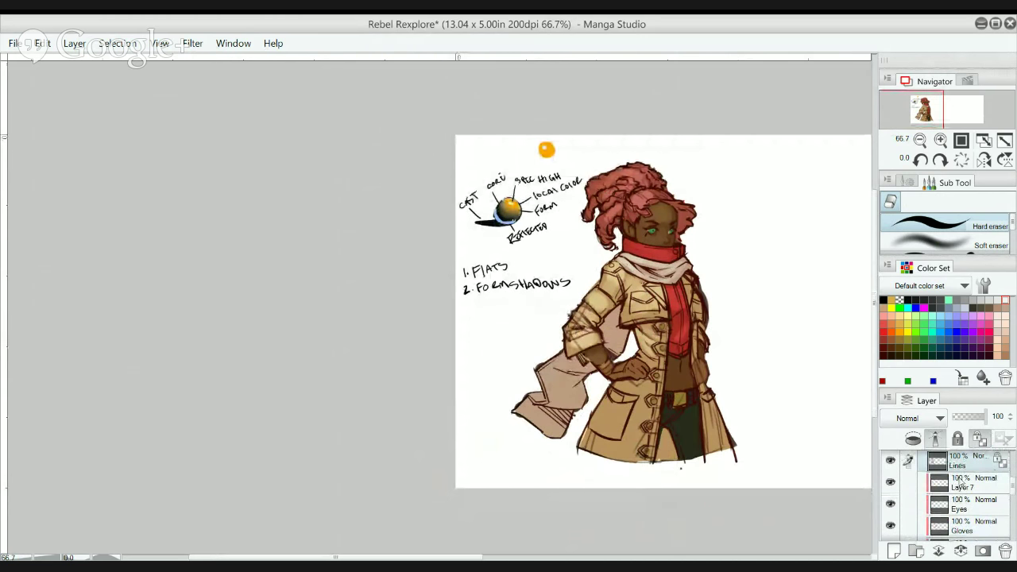
pyautogui.scroll(3, 960, 481)
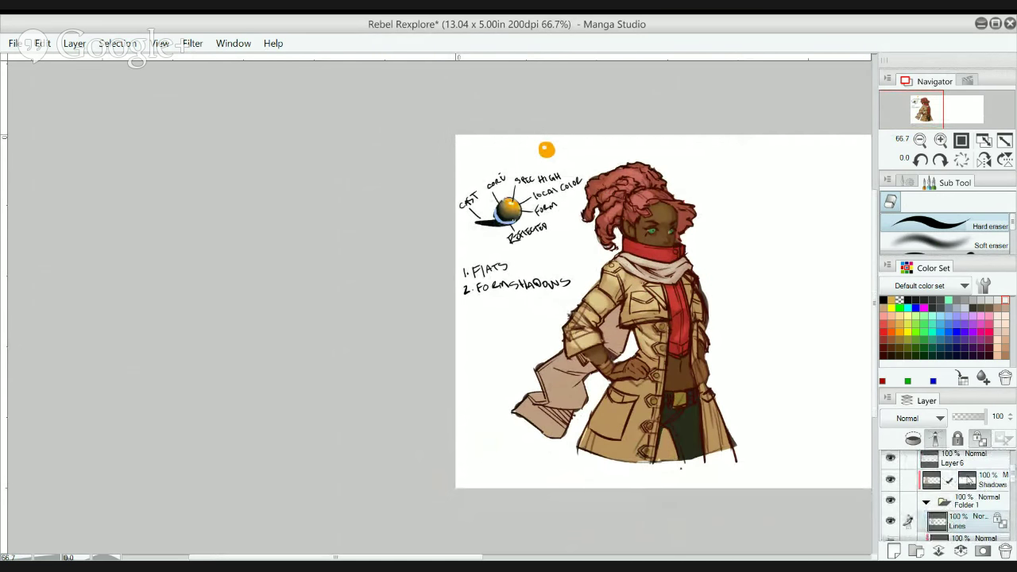
# - Return to the Shadows mask and softly lighten the coat's lower front with the Soft airbrush, undoing trial strokes and adjusting the brush size
pyautogui.click(967, 481)
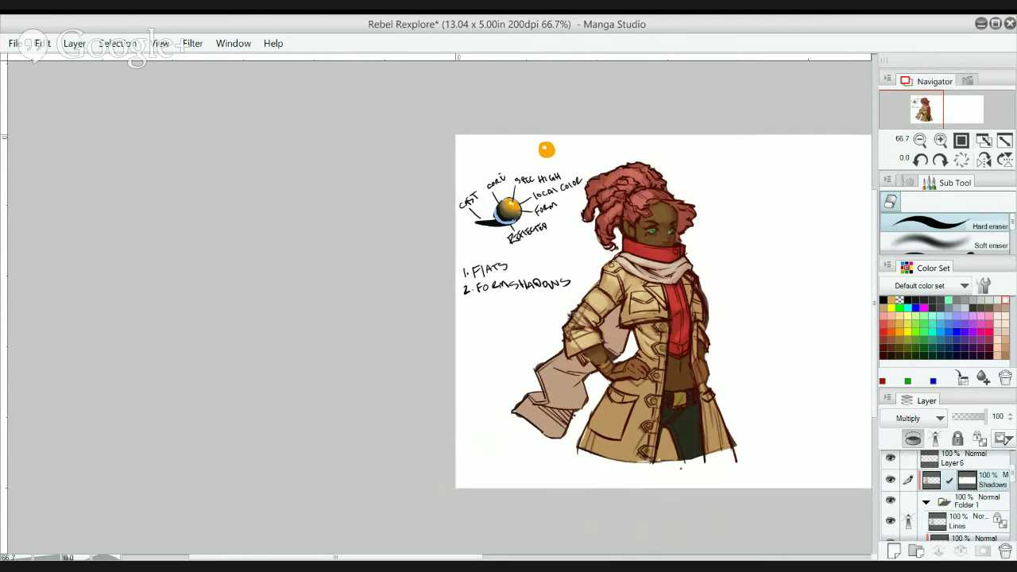
pyautogui.press('b')
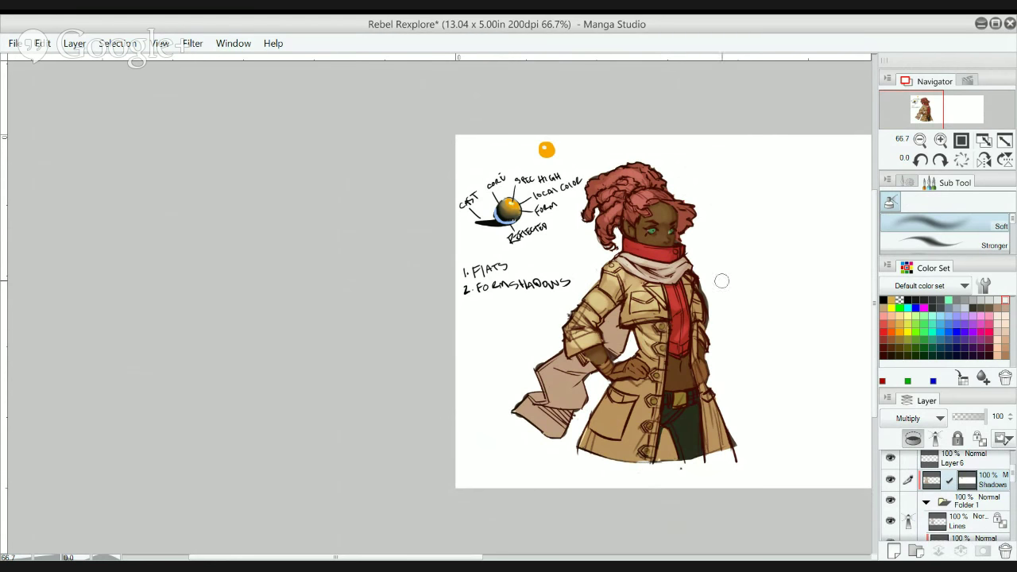
pyautogui.scroll(1, 639, 364)
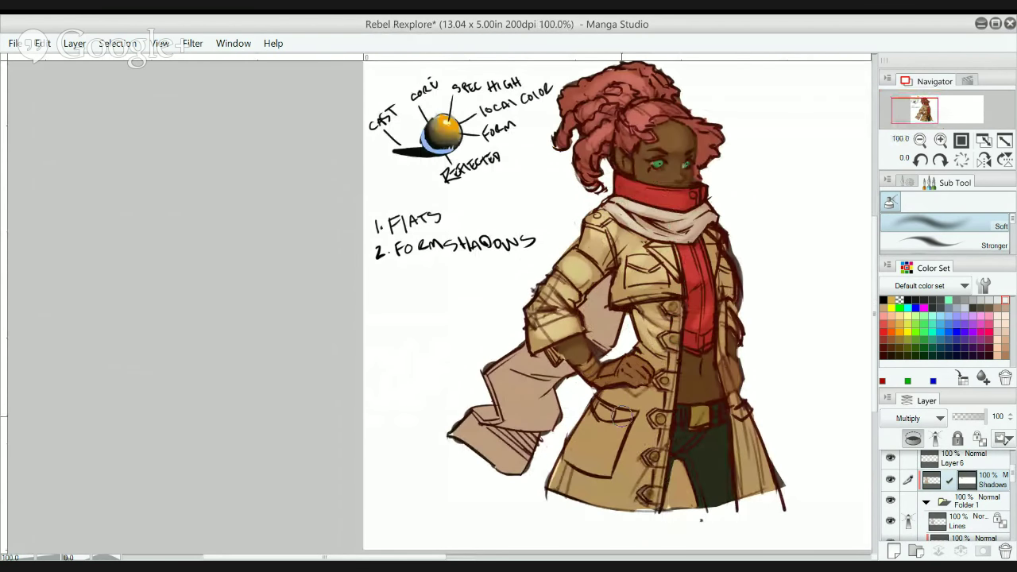
pyautogui.press(']')
pyautogui.press(']')
pyautogui.moveTo(618, 416)
pyautogui.mouseDown()
pyautogui.moveTo(597, 480)
pyautogui.moveTo(626, 396)
pyautogui.moveTo(578, 478)
pyautogui.mouseUp()
pyautogui.hotkey('ctrl', 'z')
pyautogui.press('[')
pyautogui.press('[')
pyautogui.moveTo(629, 399)
pyautogui.mouseDown()
pyautogui.moveTo(605, 480)
pyautogui.moveTo(637, 388)
pyautogui.moveTo(593, 468)
pyautogui.moveTo(601, 405)
pyautogui.moveTo(583, 365)
pyautogui.moveTo(621, 420)
pyautogui.moveTo(629, 388)
pyautogui.moveTo(581, 513)
pyautogui.mouseUp()
pyautogui.hotkey('ctrl', 'z')
pyautogui.press(']')
pyautogui.press(']')
pyautogui.press('[')
pyautogui.press('[')
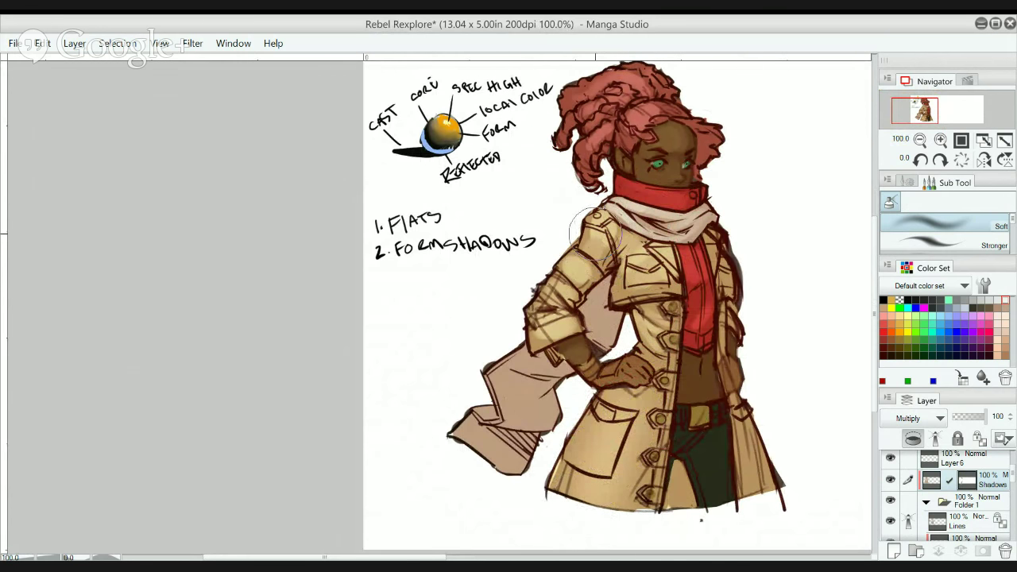
# - Airbrush soft light into the Shadows mask over the coat's shoulder, chest and pocket area, the red shirt, collar, face and hair
pyautogui.moveTo(601, 227)
pyautogui.mouseDown()
pyautogui.moveTo(595, 243)
pyautogui.moveTo(624, 239)
pyautogui.moveTo(564, 294)
pyautogui.moveTo(636, 242)
pyautogui.moveTo(665, 303)
pyautogui.moveTo(658, 330)
pyautogui.mouseUp()
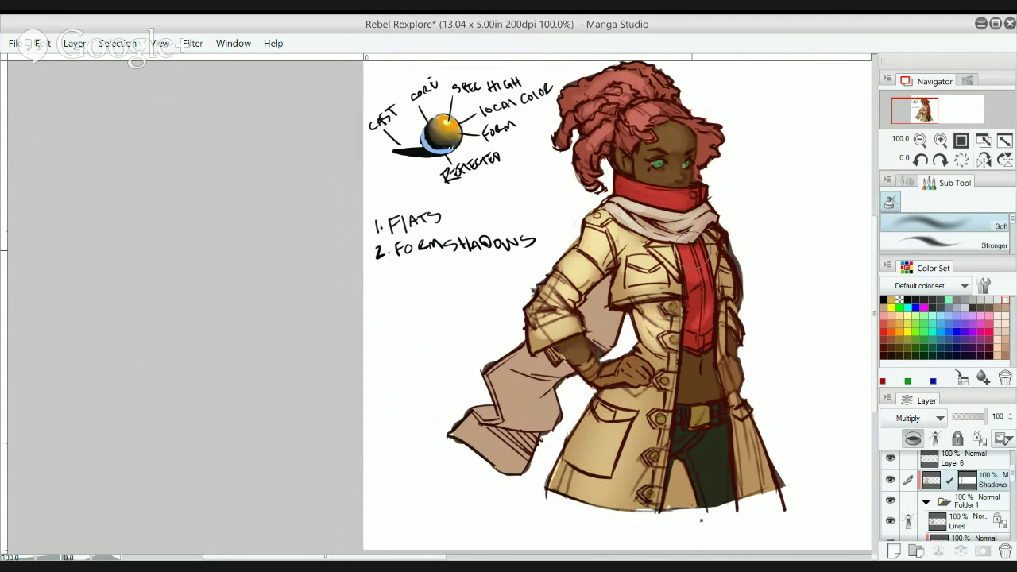
pyautogui.moveTo(683, 258)
pyautogui.mouseDown()
pyautogui.moveTo(706, 251)
pyautogui.moveTo(635, 214)
pyautogui.moveTo(630, 196)
pyautogui.mouseUp()
pyautogui.moveTo(662, 146)
pyautogui.mouseDown()
pyautogui.moveTo(672, 140)
pyautogui.moveTo(650, 162)
pyautogui.moveTo(669, 158)
pyautogui.moveTo(677, 133)
pyautogui.moveTo(658, 105)
pyautogui.mouseUp()
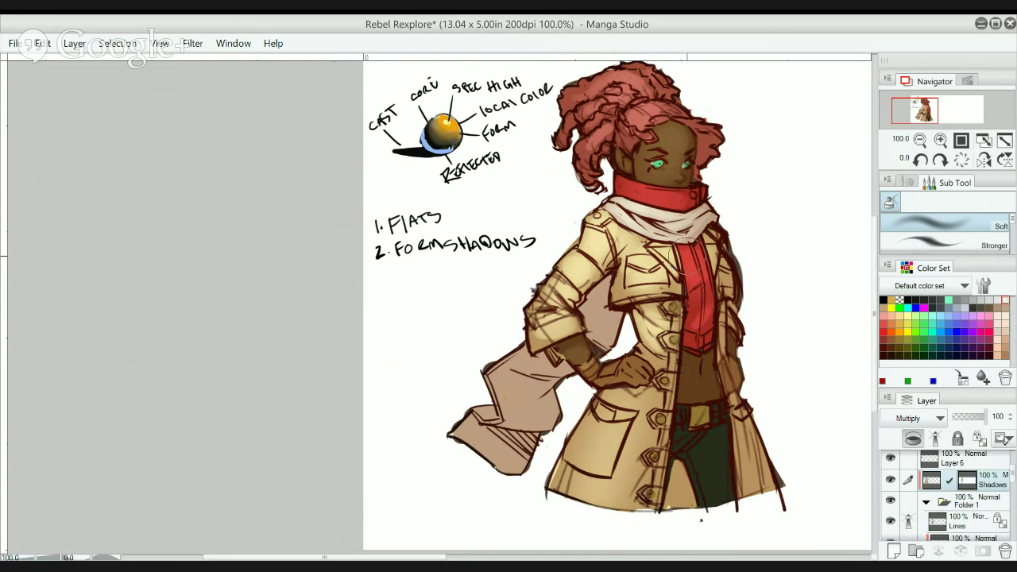
pyautogui.moveTo(643, 412)
pyautogui.mouseDown()
pyautogui.moveTo(633, 442)
pyautogui.moveTo(612, 406)
pyautogui.moveTo(627, 396)
pyautogui.moveTo(609, 407)
pyautogui.moveTo(633, 399)
pyautogui.moveTo(634, 438)
pyautogui.moveTo(661, 390)
pyautogui.moveTo(630, 431)
pyautogui.moveTo(614, 406)
pyautogui.moveTo(585, 442)
pyautogui.moveTo(645, 430)
pyautogui.mouseUp()
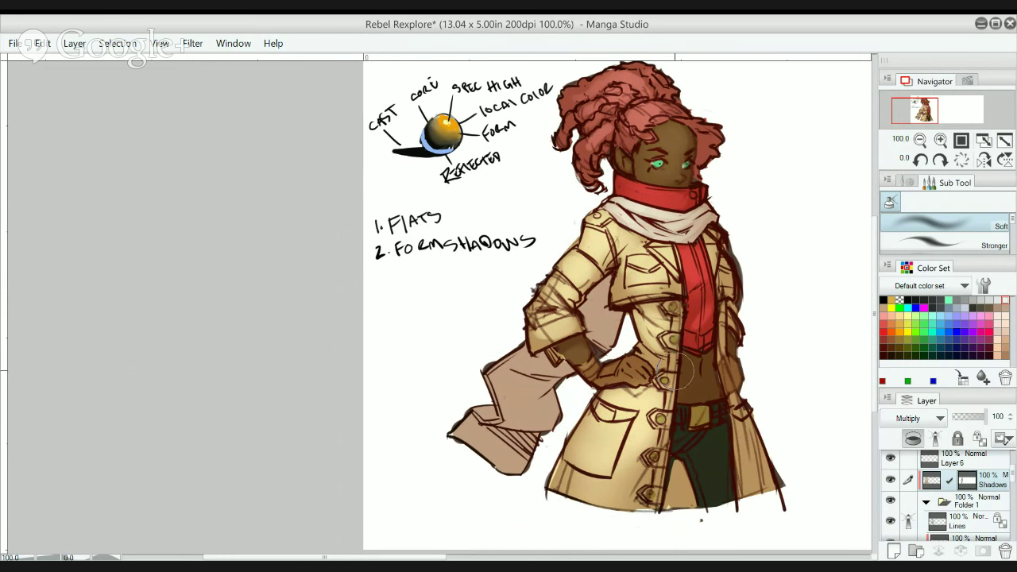
# - Softly lighten the bare midriff and the scarf on the Shadows mask
pyautogui.scroll(1, 690, 309)
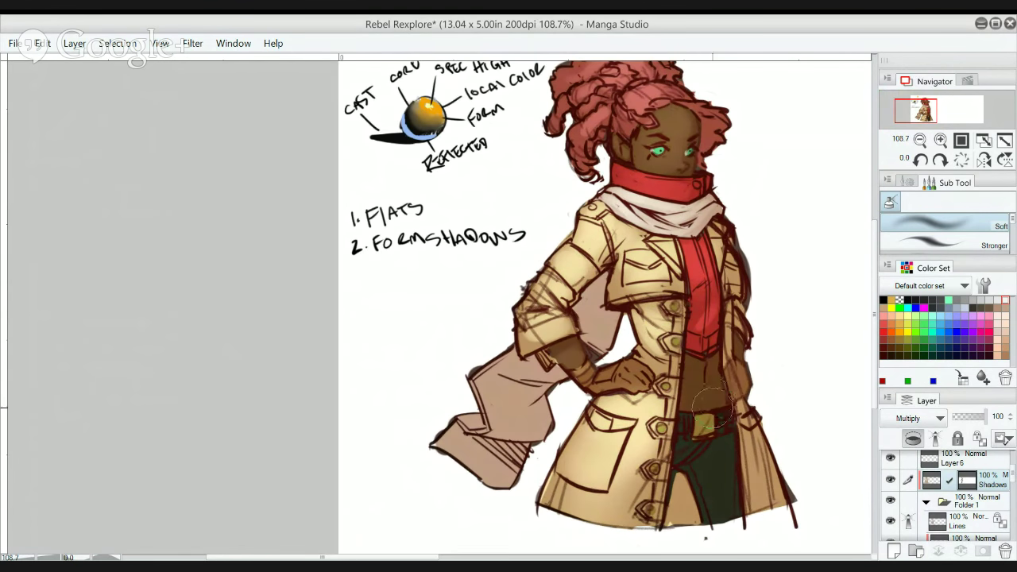
pyautogui.moveTo(699, 381)
pyautogui.mouseDown()
pyautogui.moveTo(705, 357)
pyautogui.moveTo(703, 388)
pyautogui.moveTo(680, 385)
pyautogui.moveTo(692, 405)
pyautogui.mouseUp()
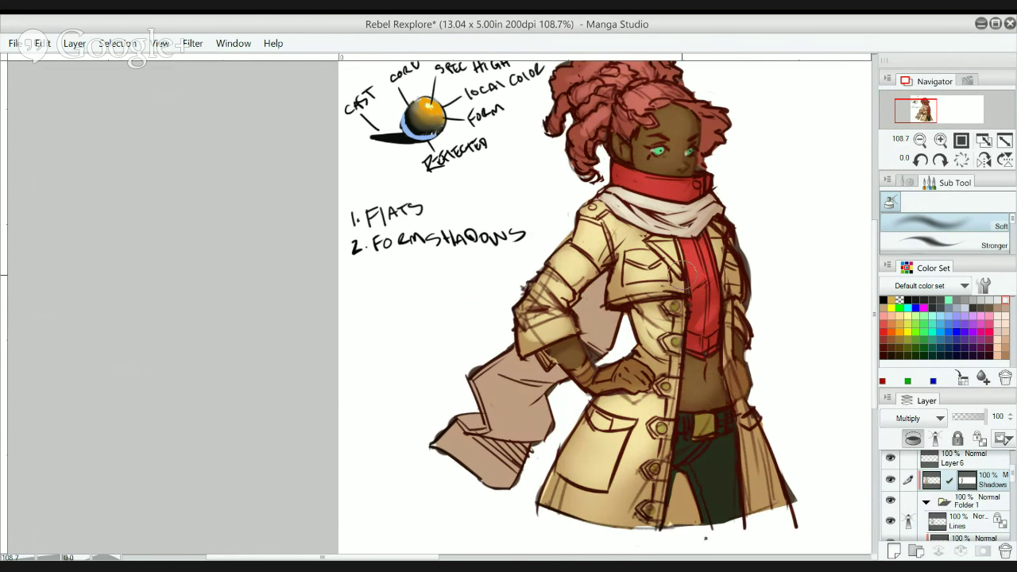
pyautogui.moveTo(679, 221); pyautogui.dragTo(654, 207)
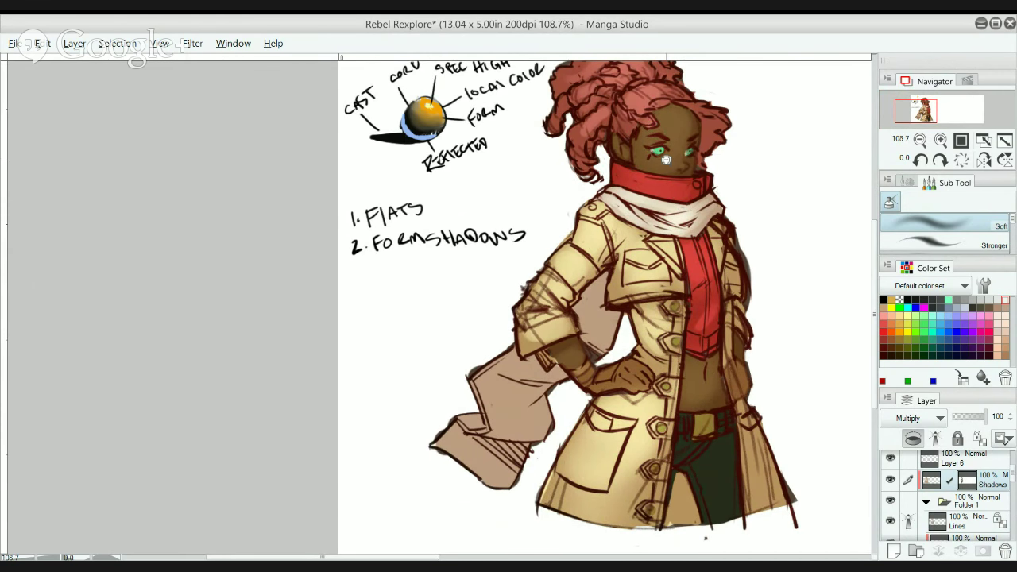
# - Softly lighten the coat's chest flap and waist and the gloved forearm on the Shadows mask
pyautogui.scroll(-1, 613, 335)
pyautogui.moveTo(635, 295); pyautogui.dragTo(616, 307)
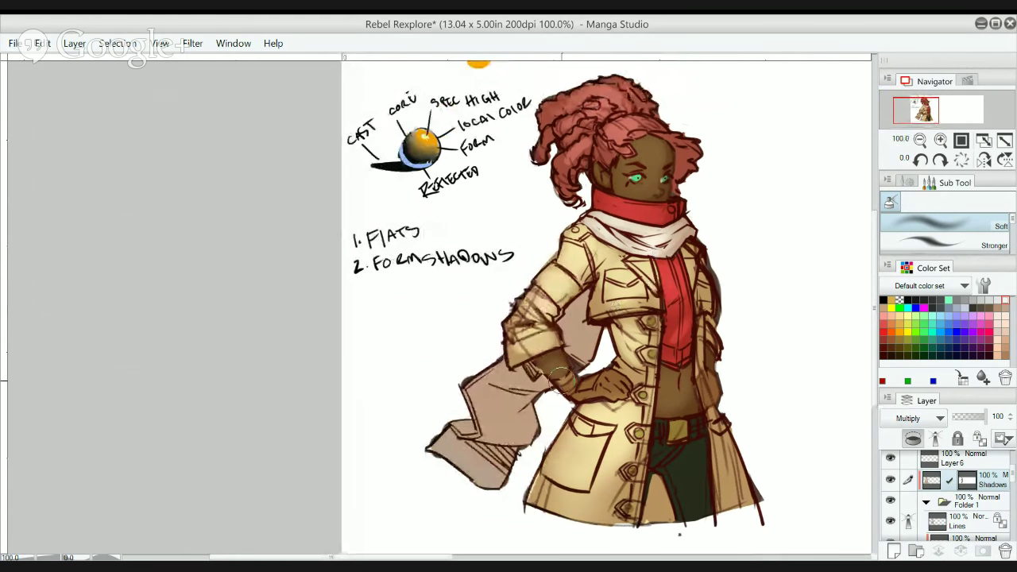
pyautogui.moveTo(556, 370)
pyautogui.mouseDown()
pyautogui.moveTo(554, 389)
pyautogui.moveTo(560, 367)
pyautogui.moveTo(556, 377)
pyautogui.mouseUp()
pyautogui.moveTo(626, 371)
pyautogui.mouseDown()
pyautogui.moveTo(616, 352)
pyautogui.moveTo(631, 357)
pyautogui.moveTo(637, 346)
pyautogui.mouseUp()
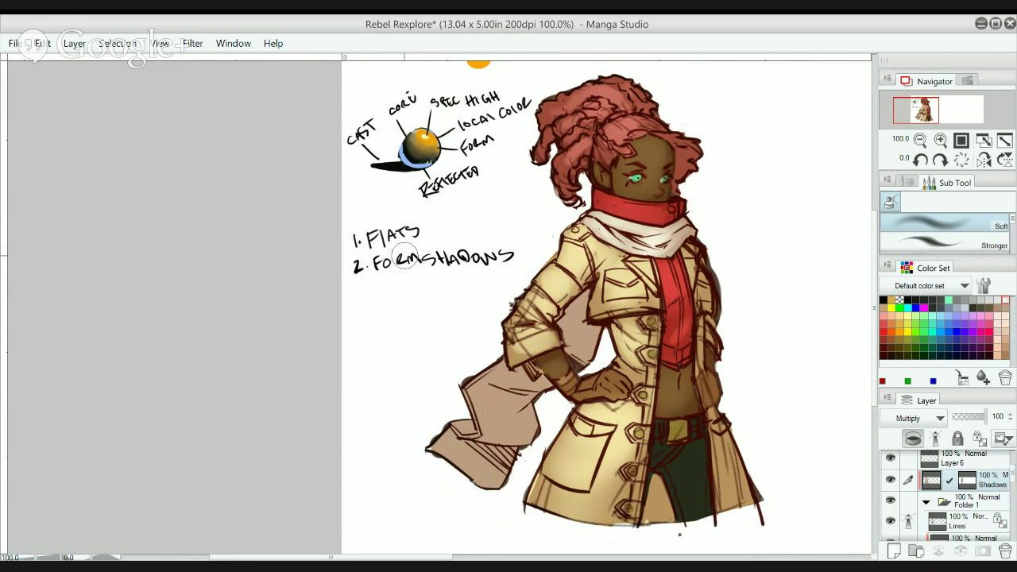
# - Add a new layer above the Shadows layer and clip it to the layer below
pyautogui.click(895, 550)
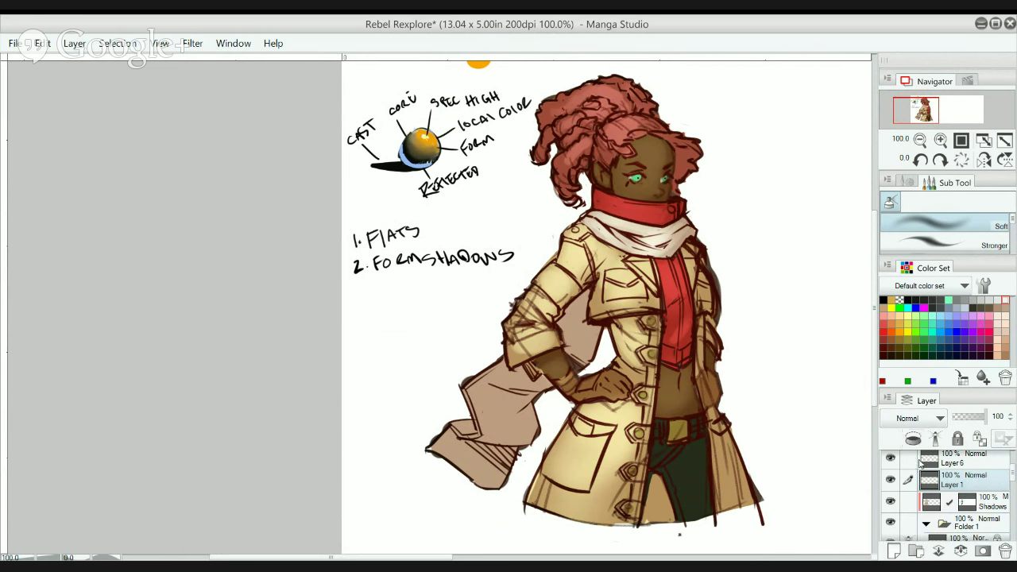
pyautogui.click(912, 442)
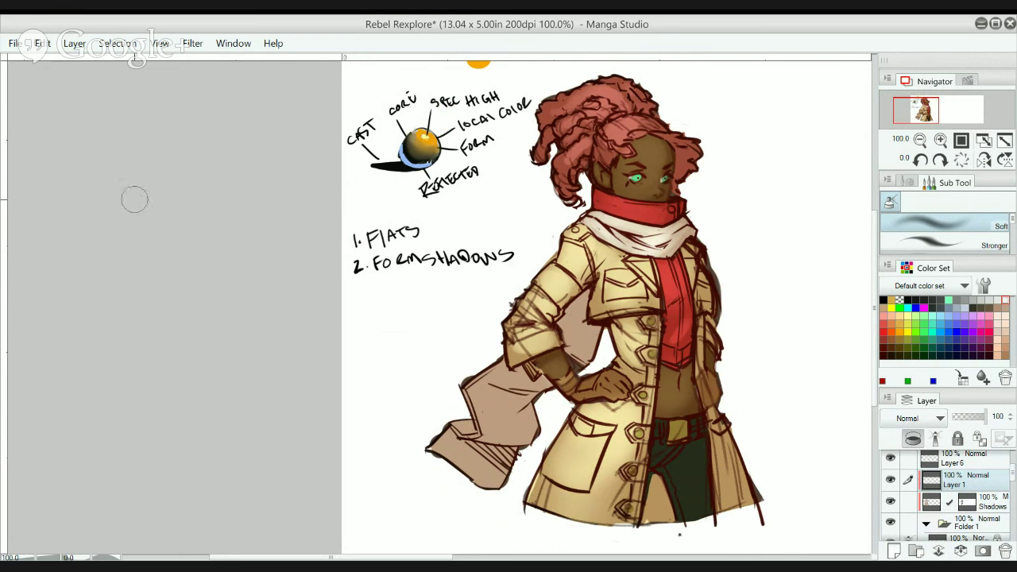
# - Write "3. Cast Shadows" in black with the Turnip pen on Layer 6, beneath the list of colouring stages
pyautogui.press('p')
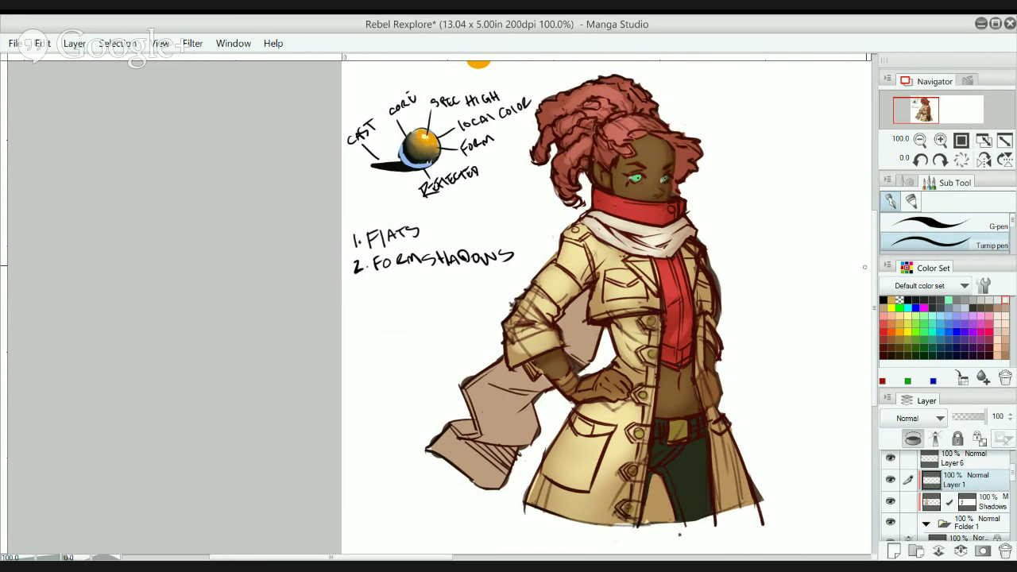
pyautogui.click(883, 300)
pyautogui.click(933, 460)
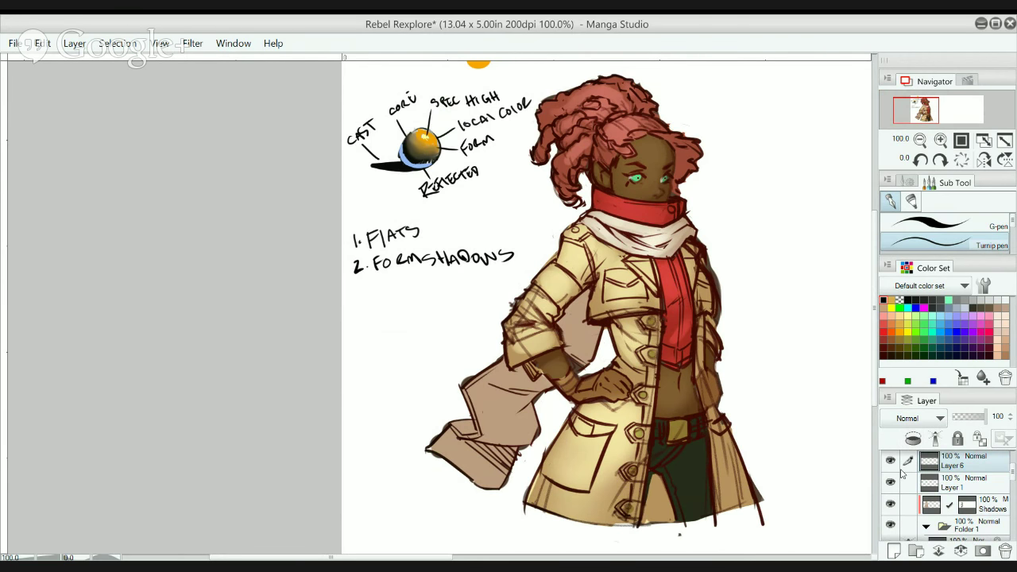
pyautogui.click(891, 465)
pyautogui.click(891, 466)
pyautogui.moveTo(355, 285)
pyautogui.mouseDown()
pyautogui.moveTo(358, 301)
pyautogui.moveTo(392, 297)
pyautogui.mouseUp()
pyautogui.moveTo(406, 291); pyautogui.dragTo(396, 301)
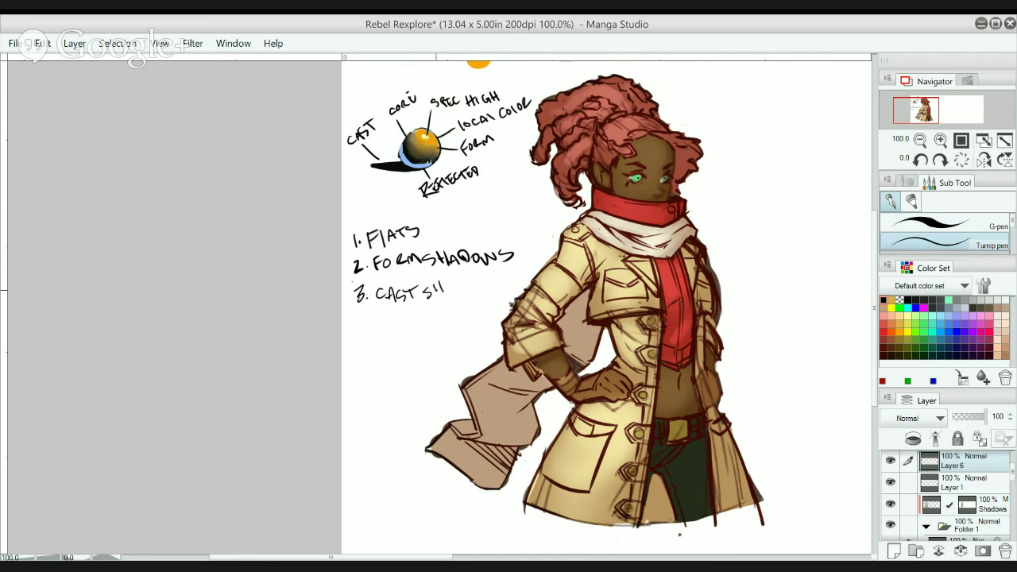
pyautogui.moveTo(453, 288); pyautogui.dragTo(454, 299)
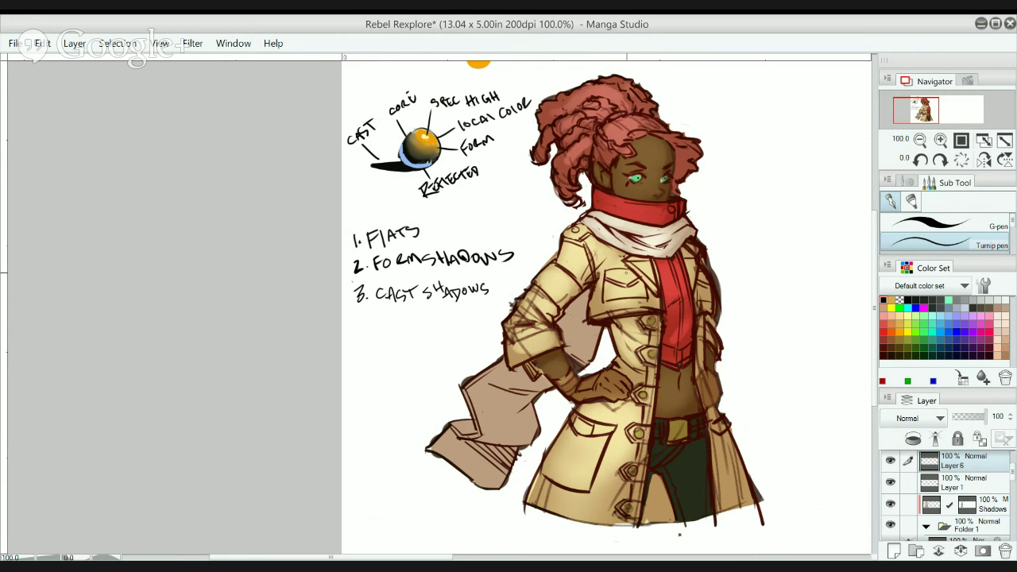
# - Clip Layer 1 to the layer below and rename it "cast"
pyautogui.click(947, 489)
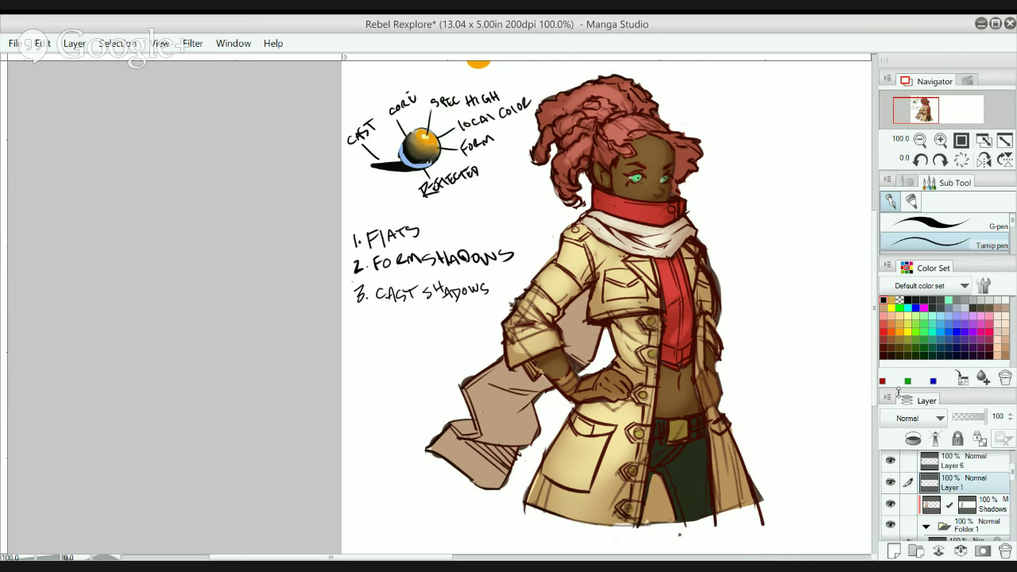
pyautogui.click(912, 439)
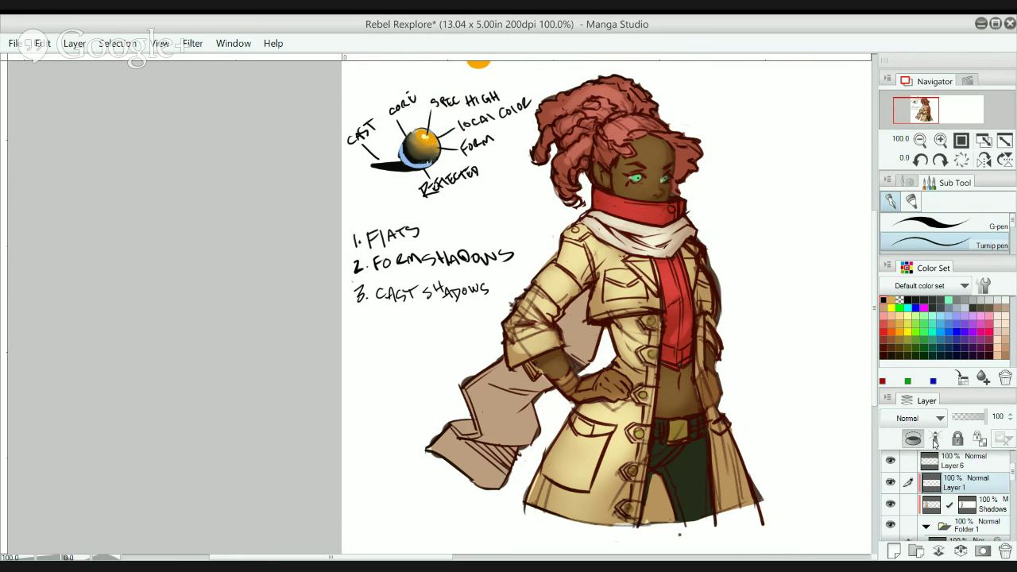
pyautogui.write('cast')
pyautogui.press('Return')
# - Set the cast layer's blending mode to Multiply, choose a tan colour and enlarge the Turnip pen
pyautogui.keyDown('ctrl'); pyautogui.click(651, 123); pyautogui.keyUp('ctrl')
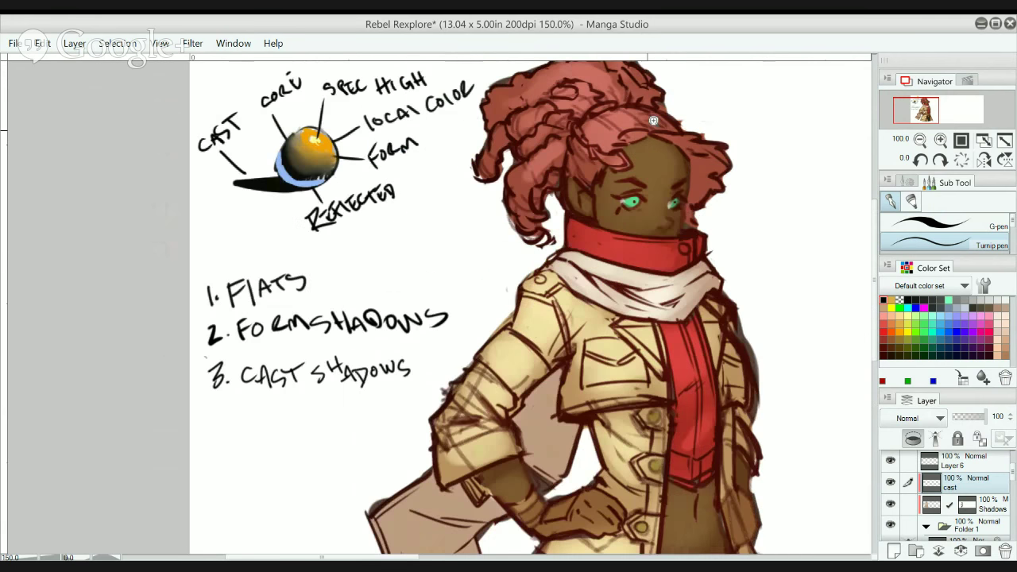
pyautogui.keyDown('ctrl'); pyautogui.click(650, 129); pyautogui.keyUp('ctrl')
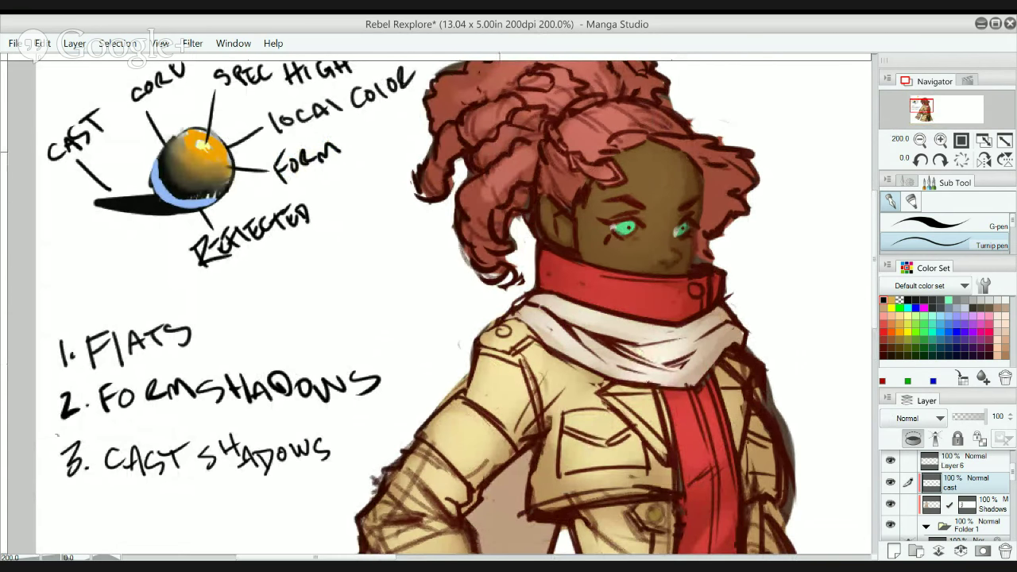
pyautogui.click(1004, 322)
pyautogui.click(907, 184)
pyautogui.press(']')
pyautogui.press(']')
pyautogui.press(']')
# - Paint cast shadows across the forehead beneath the hairline and on the hair at the far side of the face
pyautogui.moveTo(644, 146); pyautogui.dragTo(700, 180)
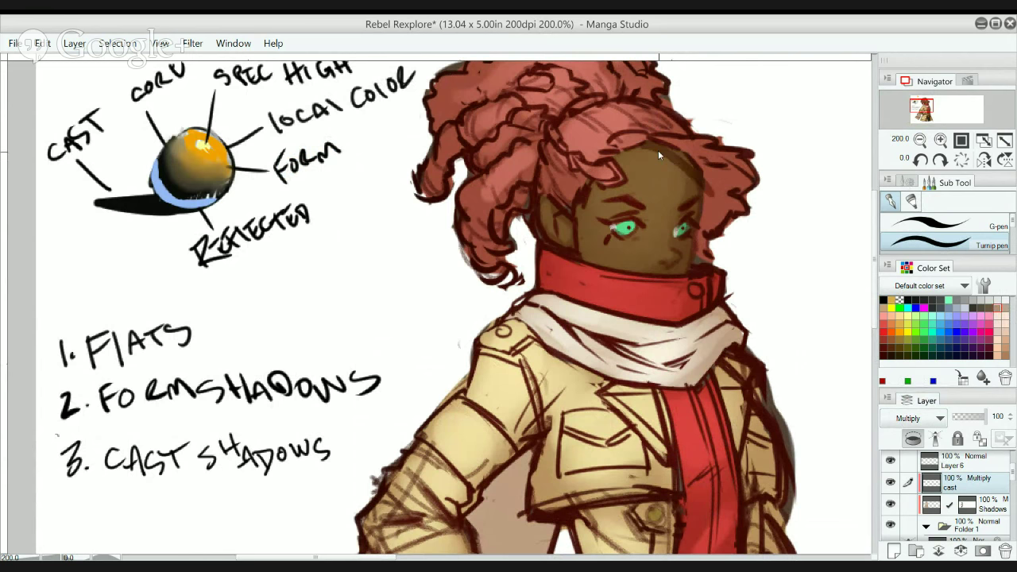
pyautogui.moveTo(640, 145); pyautogui.dragTo(695, 195)
pyautogui.moveTo(641, 146)
pyautogui.mouseDown()
pyautogui.moveTo(698, 172)
pyautogui.moveTo(646, 145)
pyautogui.moveTo(698, 173)
pyautogui.moveTo(691, 164)
pyautogui.moveTo(681, 239)
pyautogui.moveTo(726, 207)
pyautogui.moveTo(731, 165)
pyautogui.moveTo(677, 149)
pyautogui.moveTo(718, 166)
pyautogui.moveTo(674, 151)
pyautogui.moveTo(661, 165)
pyautogui.moveTo(649, 113)
pyautogui.moveTo(711, 177)
pyautogui.moveTo(702, 165)
pyautogui.moveTo(711, 203)
pyautogui.moveTo(705, 180)
pyautogui.moveTo(703, 249)
pyautogui.moveTo(719, 167)
pyautogui.moveTo(726, 220)
pyautogui.moveTo(743, 187)
pyautogui.mouseUp()
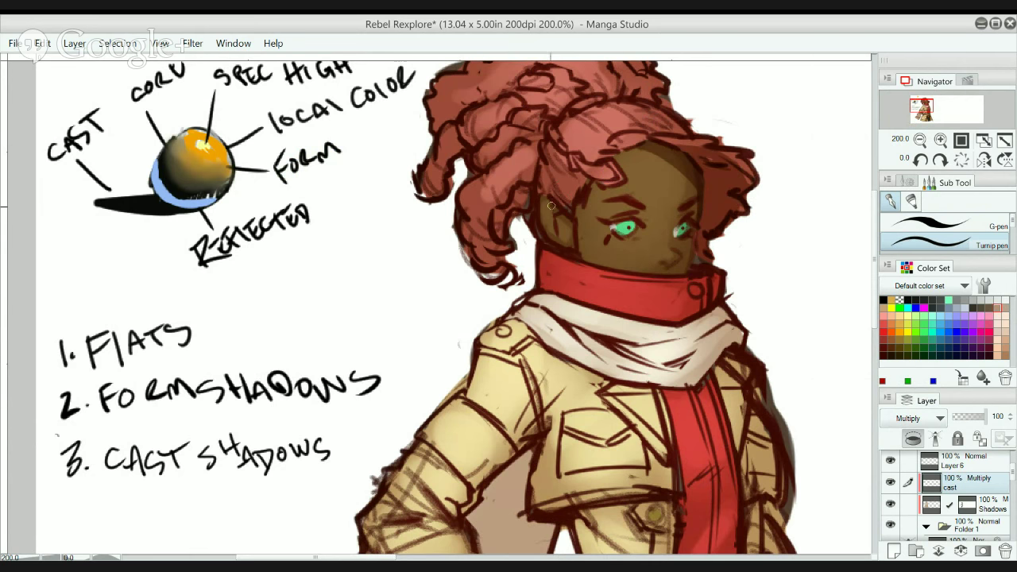
# - Paint cast shadows on the ear and nearby hair, around the eyes, under the nose and along the face's far edge
pyautogui.moveTo(551, 205)
pyautogui.mouseDown()
pyautogui.moveTo(550, 226)
pyautogui.moveTo(552, 208)
pyautogui.moveTo(568, 224)
pyautogui.mouseUp()
pyautogui.moveTo(579, 172); pyautogui.dragTo(598, 181)
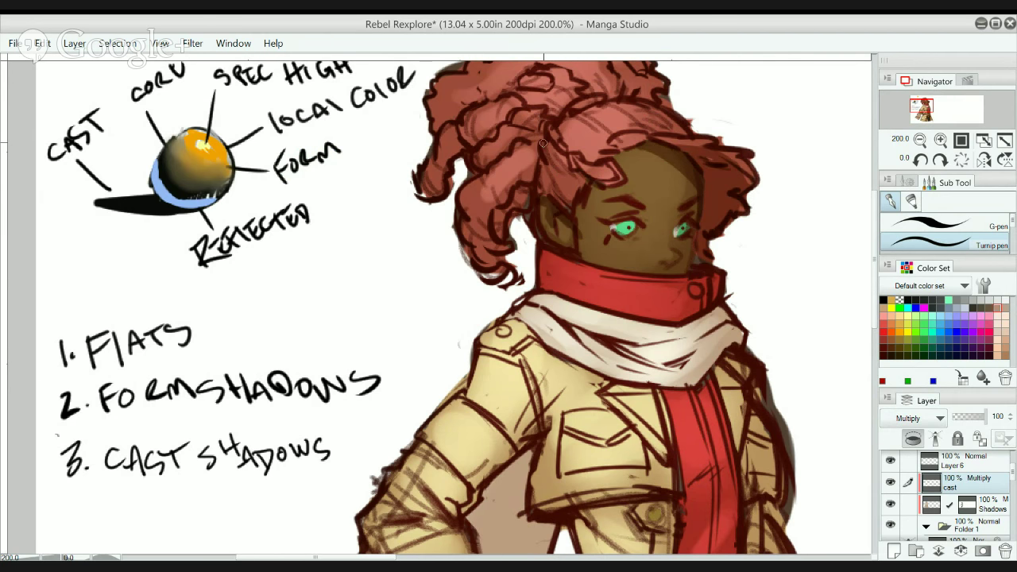
pyautogui.moveTo(543, 143); pyautogui.dragTo(540, 183)
pyautogui.moveTo(626, 205); pyautogui.dragTo(679, 214)
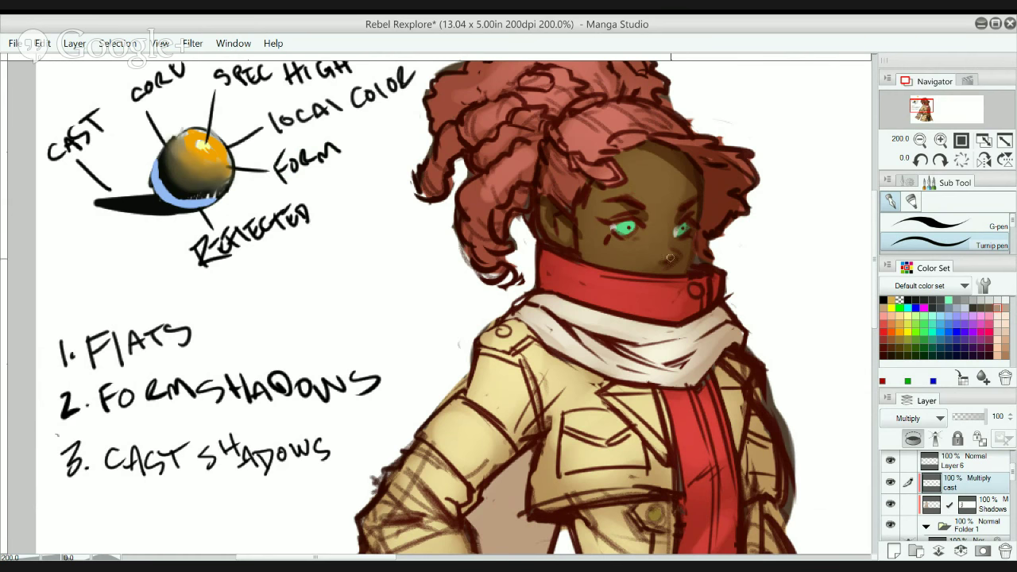
pyautogui.moveTo(666, 264); pyautogui.dragTo(699, 242)
pyautogui.moveTo(696, 195); pyautogui.dragTo(704, 233)
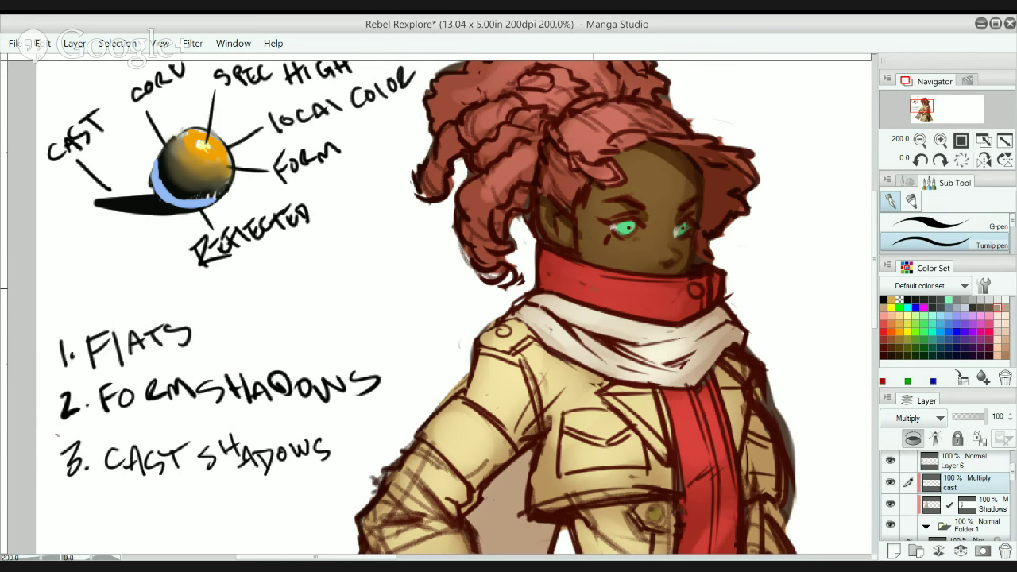
# - Paint a cast shadow on the far end of the red collar, around its button
pyautogui.moveTo(538, 286)
pyautogui.mouseDown()
pyautogui.moveTo(630, 317)
pyautogui.moveTo(617, 311)
pyautogui.moveTo(672, 309)
pyautogui.moveTo(658, 319)
pyautogui.moveTo(727, 292)
pyautogui.moveTo(665, 320)
pyautogui.moveTo(717, 294)
pyautogui.mouseUp()
pyautogui.hotkey('ctrl', 'z')
pyautogui.moveTo(676, 327); pyautogui.dragTo(719, 287)
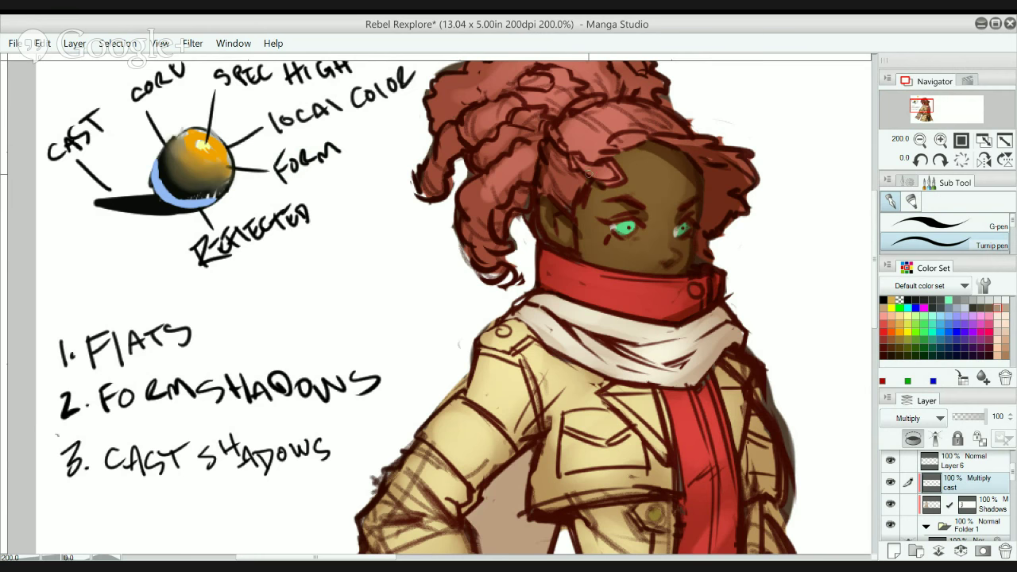
# - Add cast shadows between the hair locks above the forehead and behind the ear
pyautogui.moveTo(595, 157); pyautogui.dragTo(650, 135)
pyautogui.moveTo(508, 123); pyautogui.dragTo(517, 121)
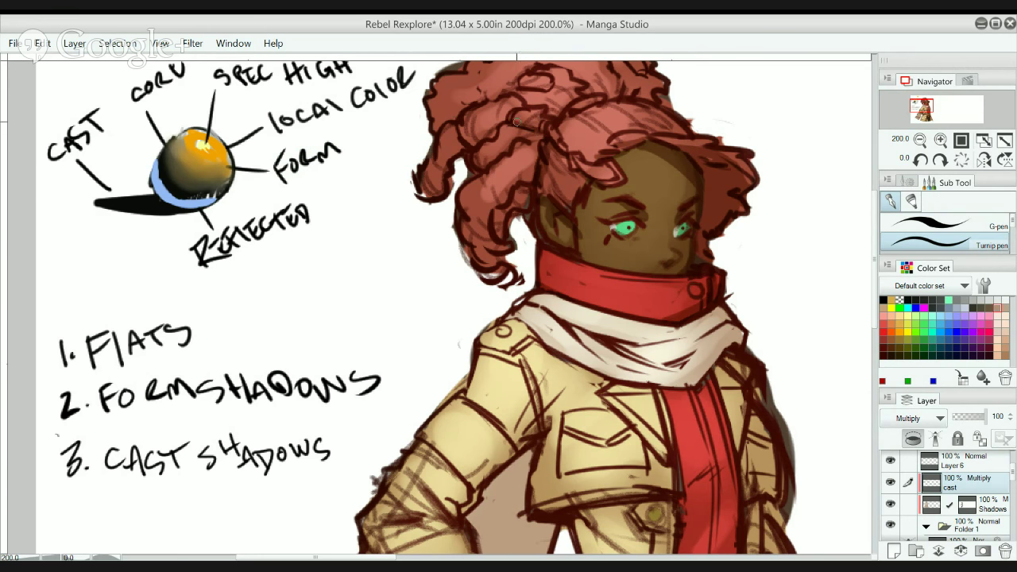
pyautogui.moveTo(495, 165); pyautogui.dragTo(518, 145)
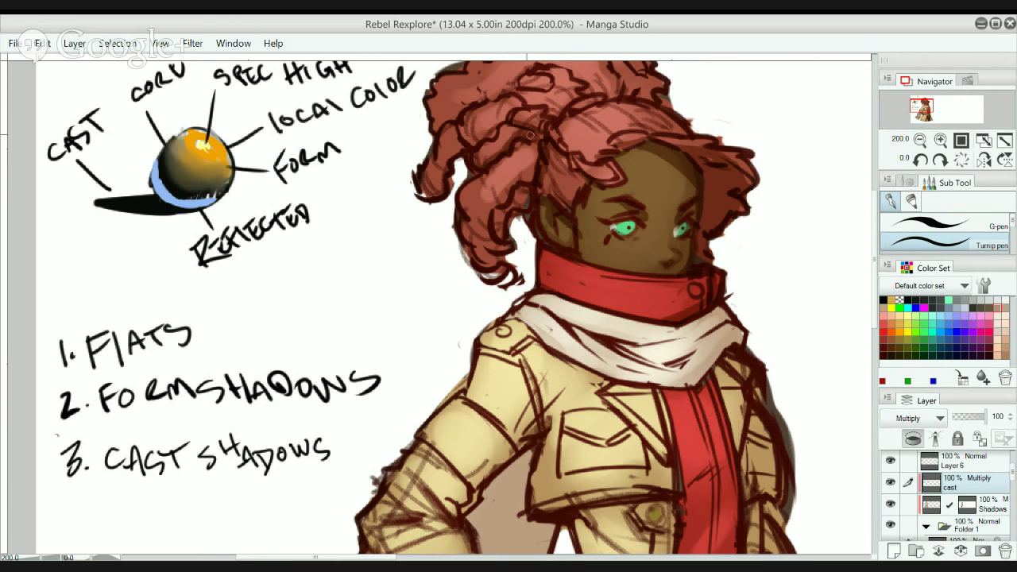
pyautogui.keyDown('alt'); pyautogui.click(592, 130); pyautogui.keyUp('alt')
pyautogui.keyDown('alt'); pyautogui.click(591, 132); pyautogui.keyUp('alt')
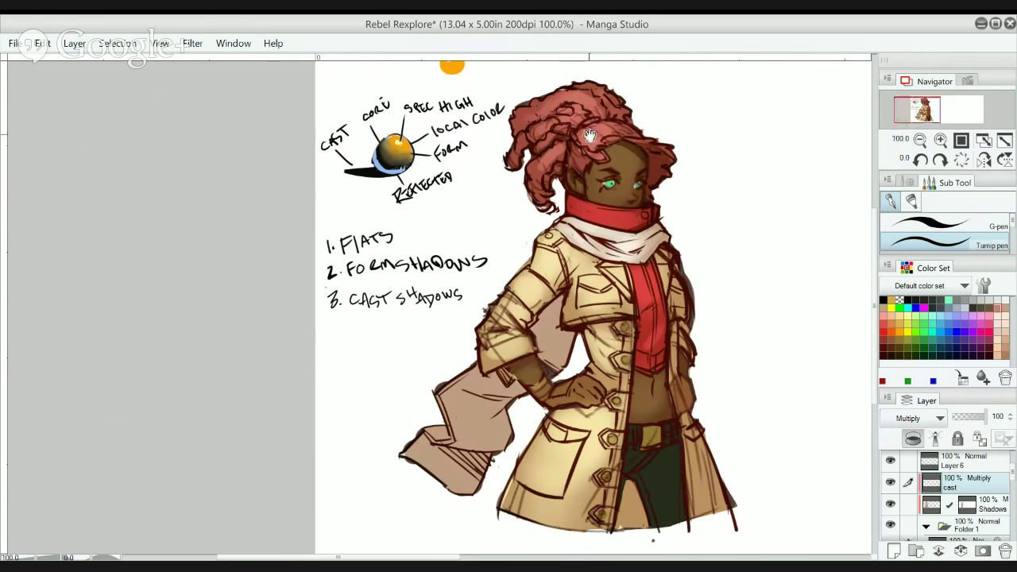
# - Paint a cast shadow on the coat's far lapel beneath the scarf
pyautogui.keyDown('ctrl'); pyautogui.click(586, 133); pyautogui.keyUp('ctrl')
pyautogui.keyDown('ctrl'); pyautogui.click(670, 198); pyautogui.keyUp('ctrl')
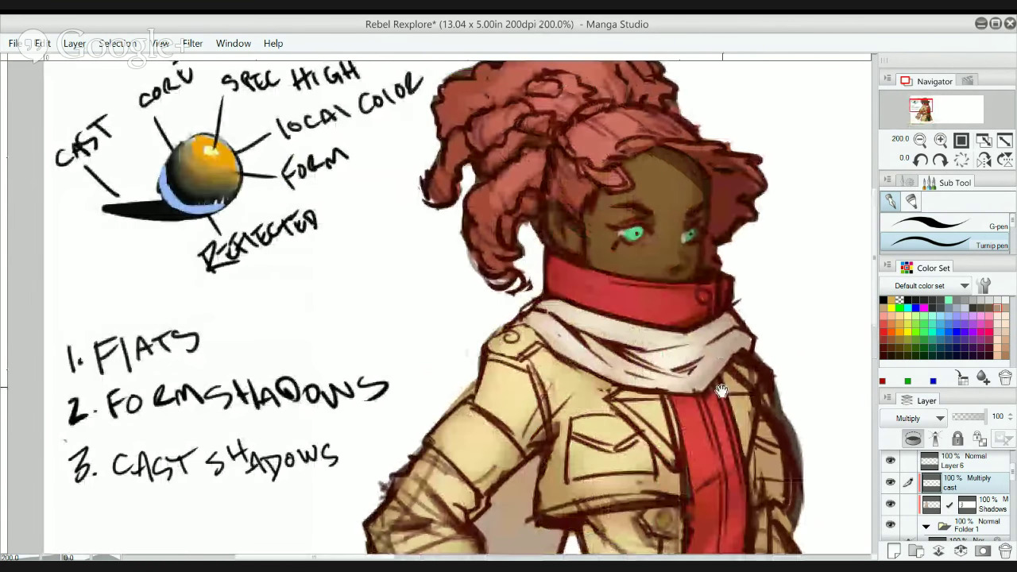
pyautogui.moveTo(721, 392)
pyautogui.mouseDown()
pyautogui.moveTo(655, 332)
pyautogui.moveTo(682, 317)
pyautogui.moveTo(684, 335)
pyautogui.moveTo(690, 321)
pyautogui.moveTo(701, 351)
pyautogui.moveTo(679, 323)
pyautogui.moveTo(706, 379)
pyautogui.moveTo(683, 323)
pyautogui.moveTo(713, 291)
pyautogui.moveTo(702, 302)
pyautogui.moveTo(732, 310)
pyautogui.mouseUp()
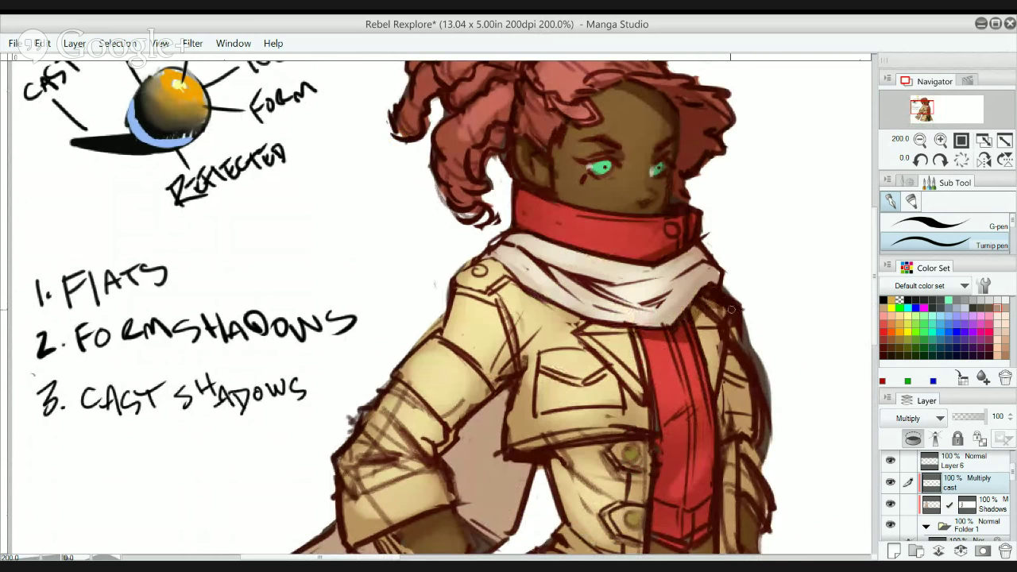
pyautogui.moveTo(715, 400); pyautogui.dragTo(726, 337)
pyautogui.moveTo(726, 337); pyautogui.dragTo(712, 402)
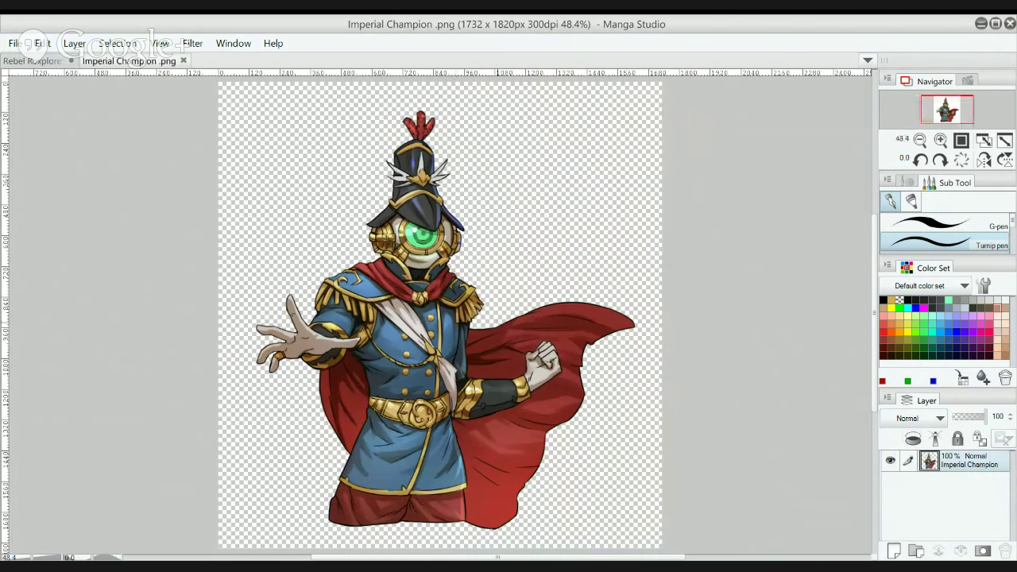
# - Examine the cast shadows on the uniform, sash, belt and outstretched arm in the Imperial Champion .png reference
pyautogui.scroll(1, 464, 329)
pyautogui.scroll(2, 405, 319)
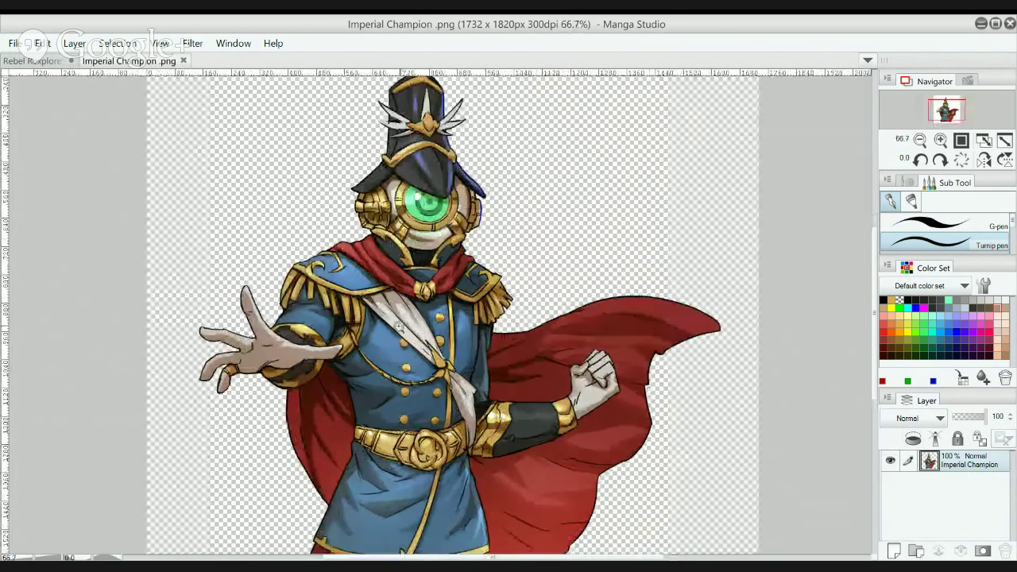
pyautogui.moveTo(399, 326); pyautogui.dragTo(547, 327)
pyautogui.scroll(1, 572, 266)
pyautogui.scroll(-1, 619, 399)
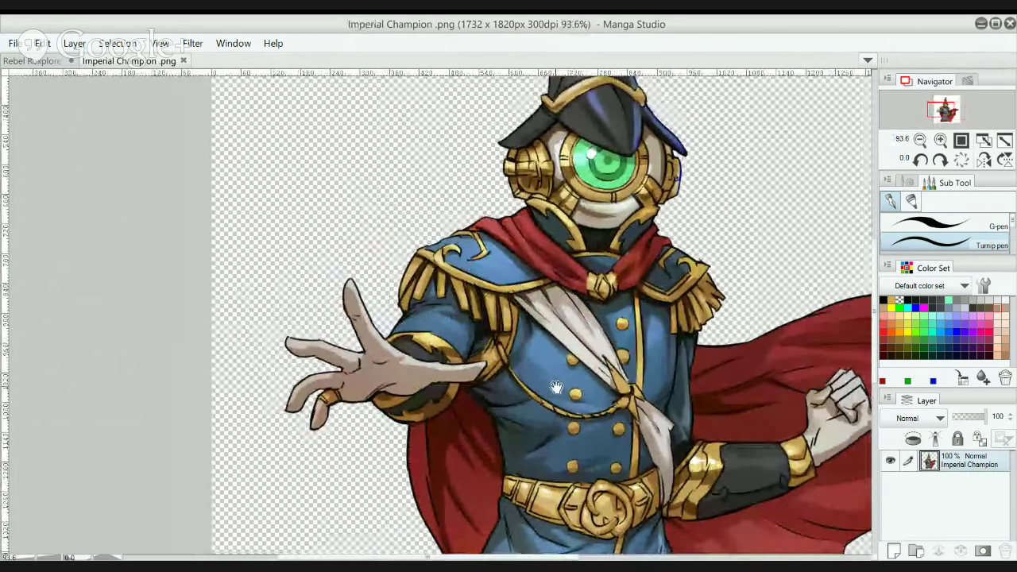
pyautogui.scroll(1, 522, 349)
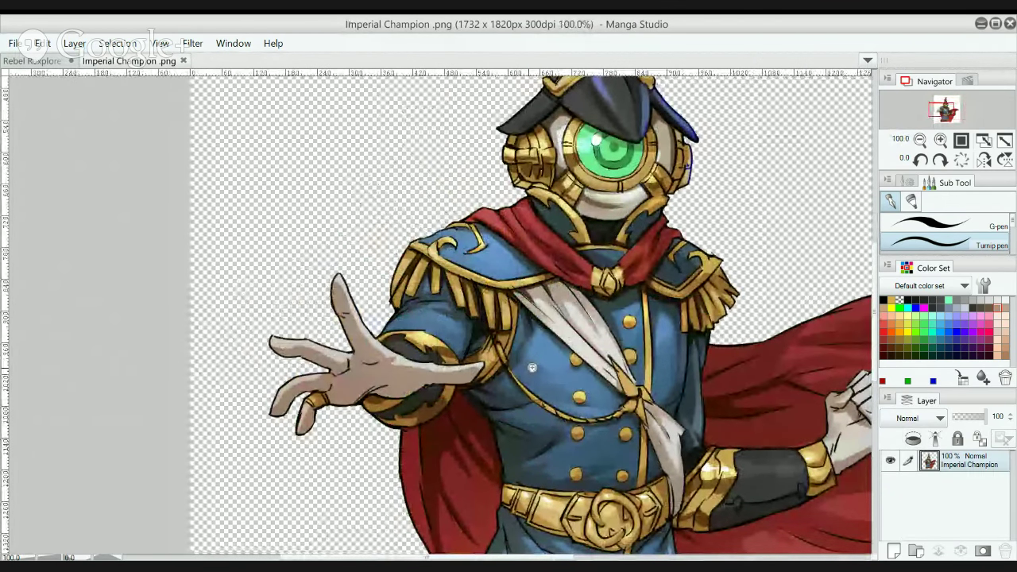
pyautogui.scroll(2, 531, 367)
pyautogui.scroll(2, 524, 317)
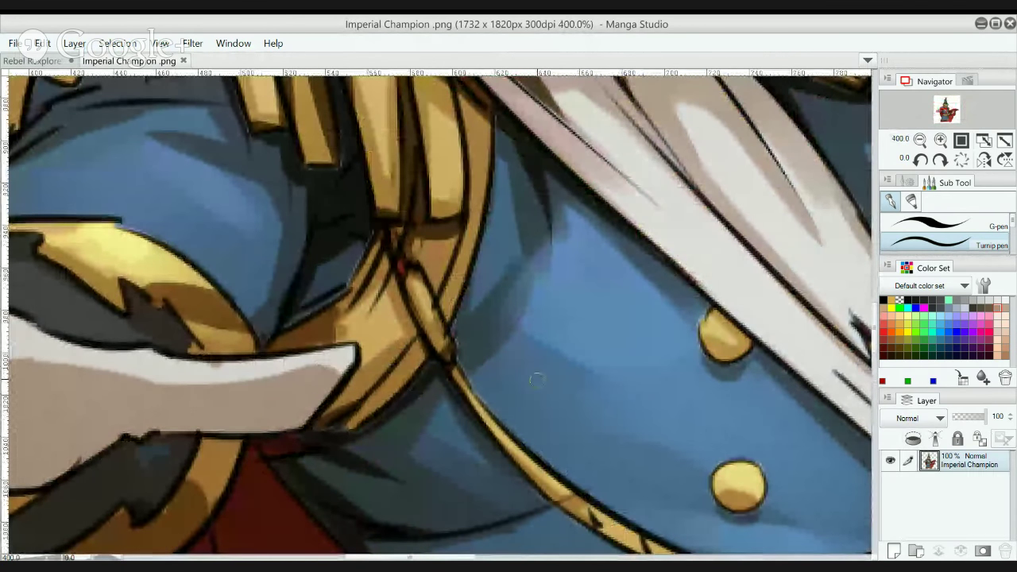
pyautogui.scroll(-2, 588, 346)
pyautogui.scroll(-2, 600, 347)
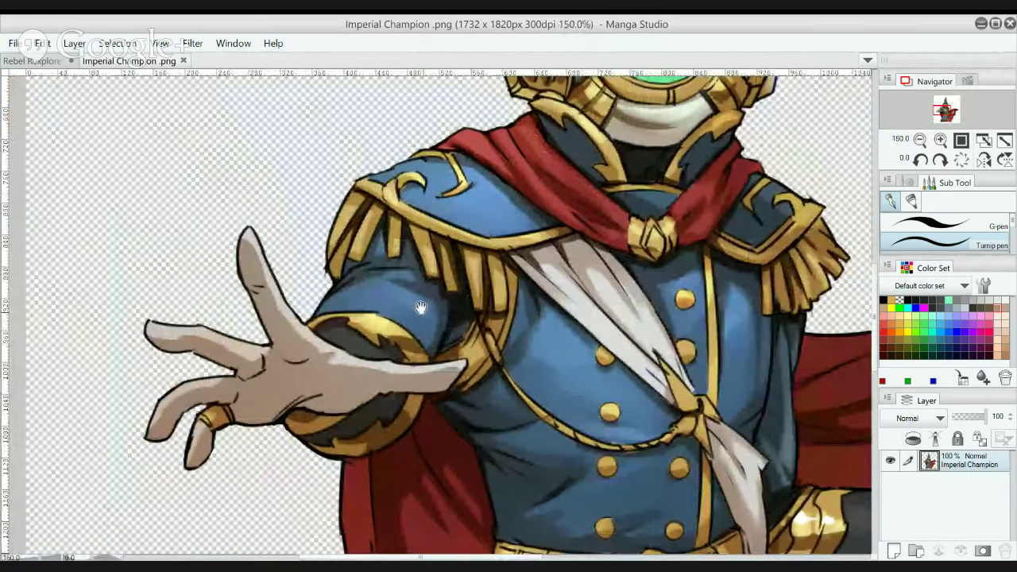
pyautogui.scroll(1, 462, 252)
pyautogui.moveTo(462, 252); pyautogui.dragTo(455, 231)
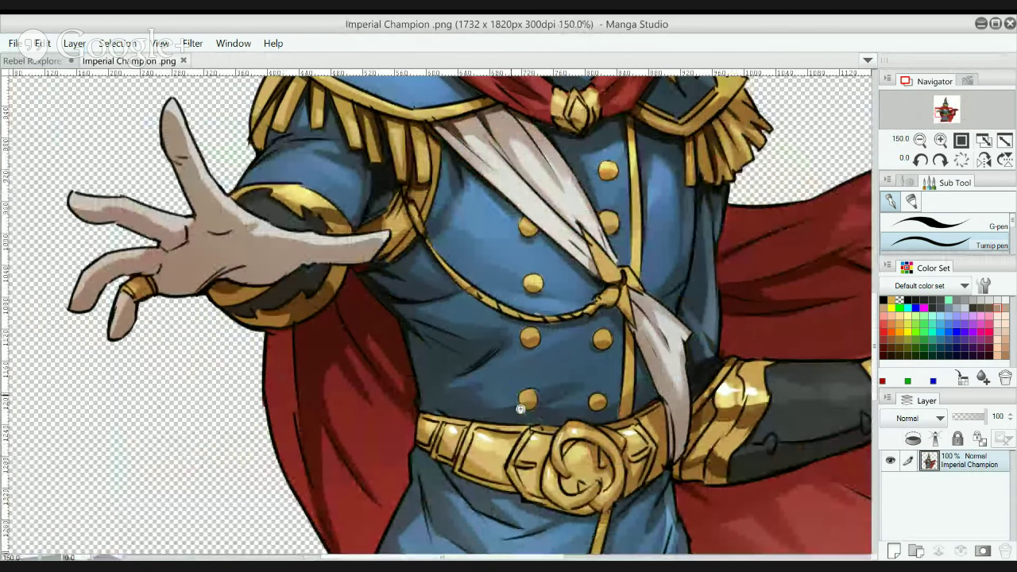
pyautogui.scroll(4, 509, 405)
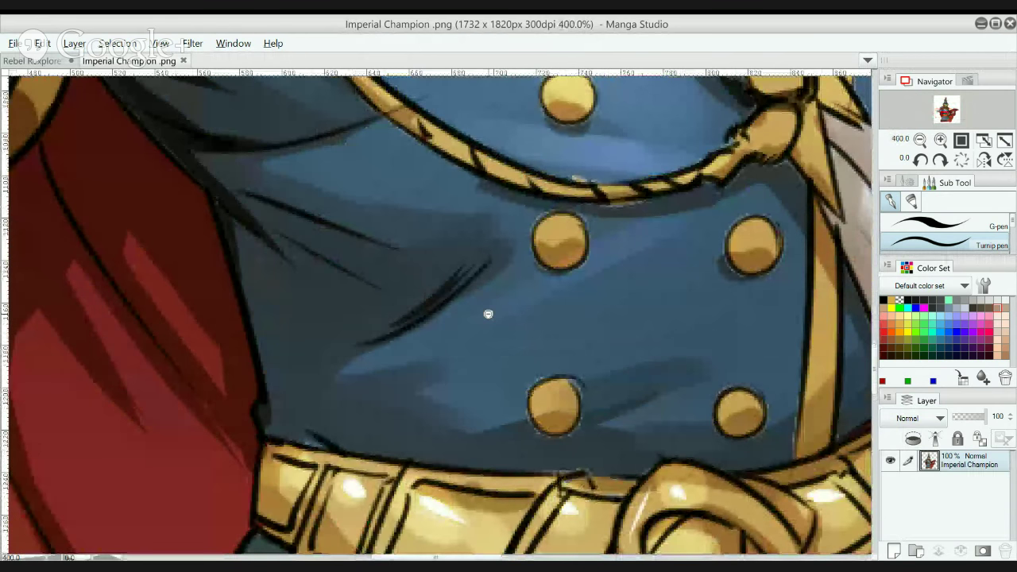
pyautogui.scroll(-6, 490, 308)
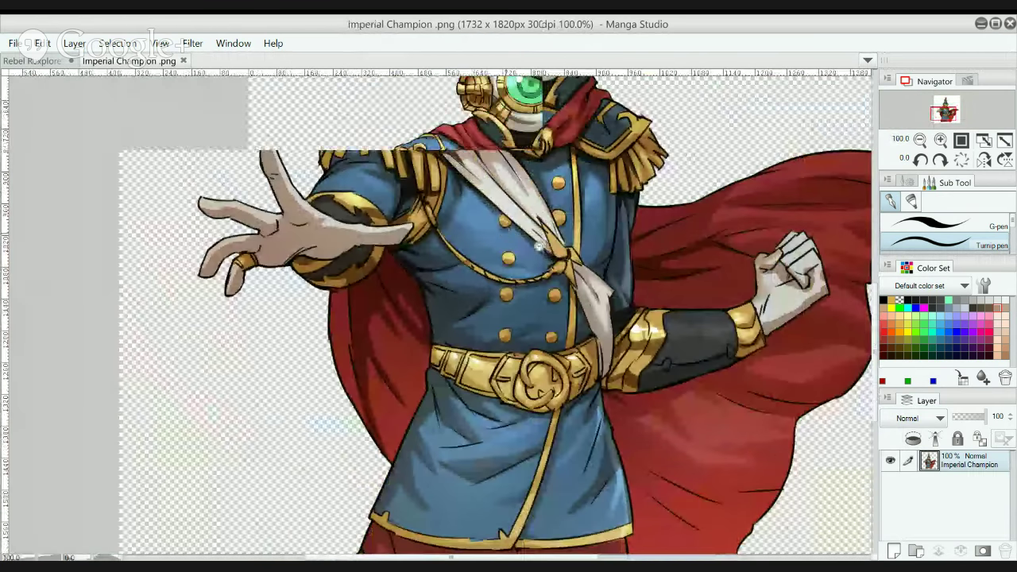
pyautogui.scroll(2, 569, 230)
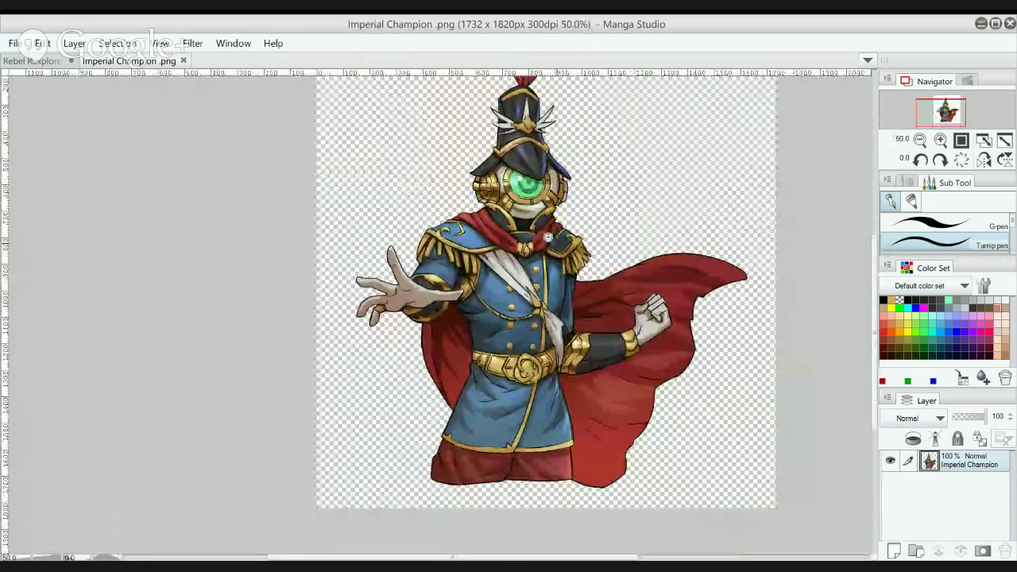
pyautogui.scroll(1, 507, 254)
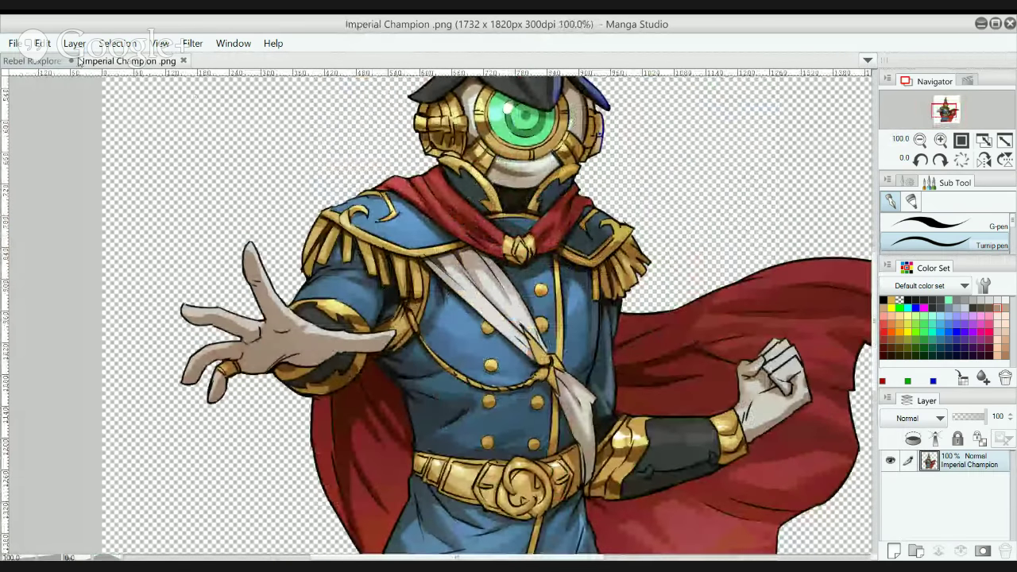
# - Switch back to the Rebel Rexplore drawing and frame the character's torso
pyautogui.click(56, 61)
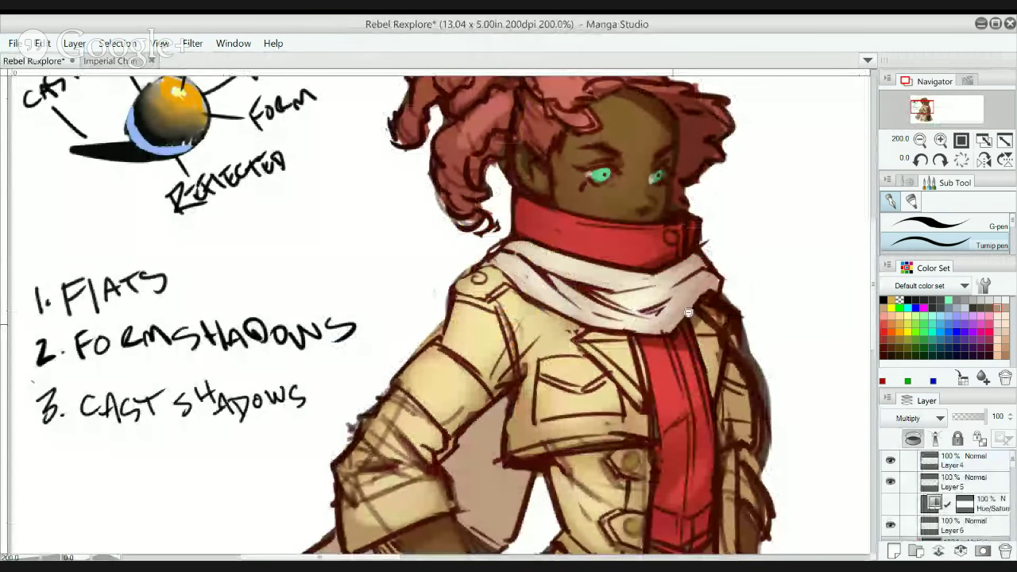
pyautogui.scroll(-4, 688, 312)
pyautogui.scroll(1, 631, 286)
pyautogui.scroll(2, 631, 286)
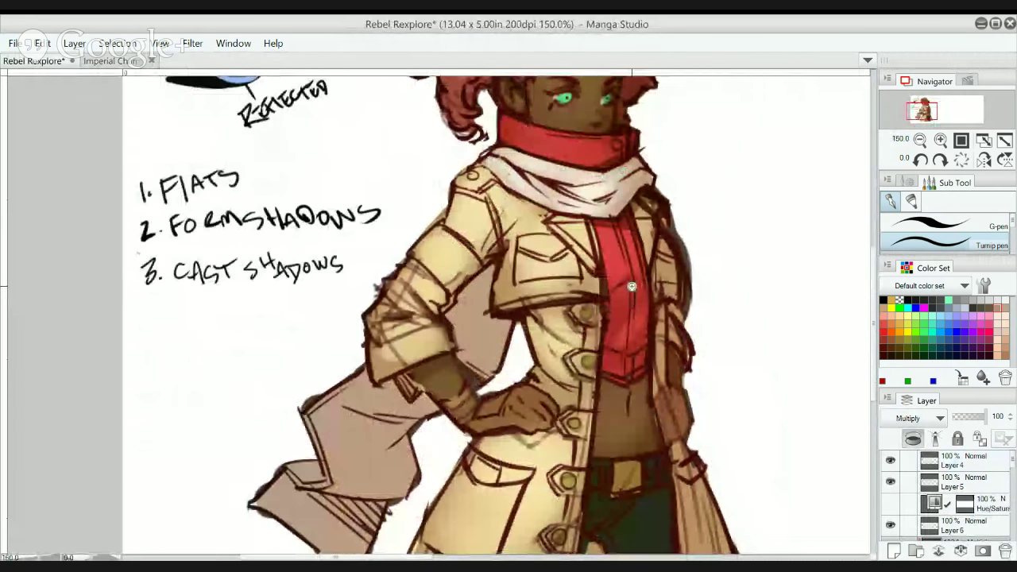
pyautogui.scroll(1, 599, 280)
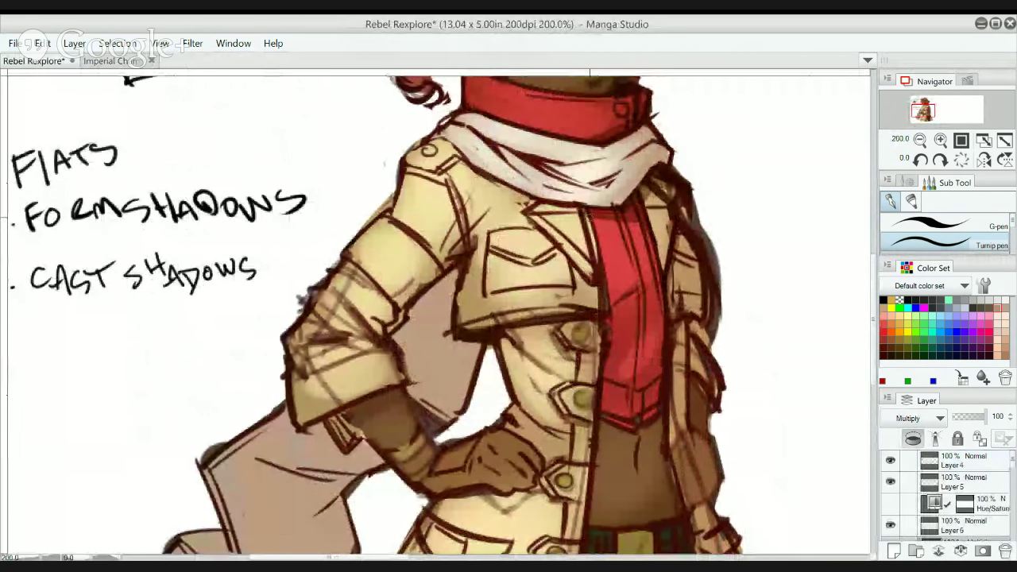
pyautogui.moveTo(590, 213)
pyautogui.mouseDown()
pyautogui.moveTo(610, 346)
pyautogui.moveTo(604, 408)
pyautogui.mouseUp()
pyautogui.moveTo(608, 290); pyautogui.dragTo(598, 423)
pyautogui.hotkey('ctrl', 'z')
pyautogui.hotkey('ctrl', 'z')
# - Paint a cast shadow from the coat's edge across the lower part of the red top to its hem
pyautogui.moveTo(609, 341)
pyautogui.mouseDown()
pyautogui.moveTo(614, 436)
pyautogui.moveTo(603, 422)
pyautogui.moveTo(662, 417)
pyautogui.mouseUp()
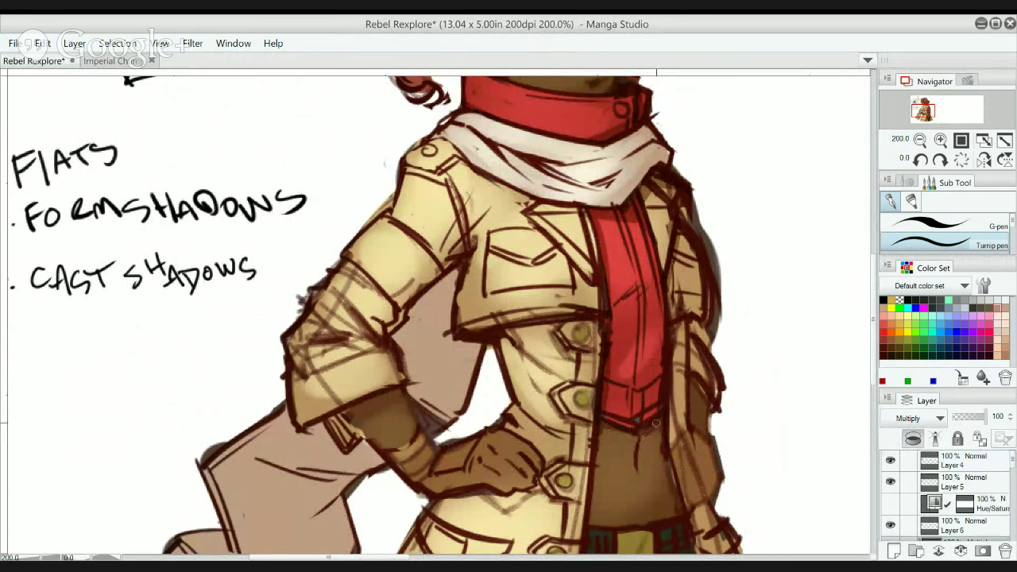
pyautogui.scroll(-3, 661, 435)
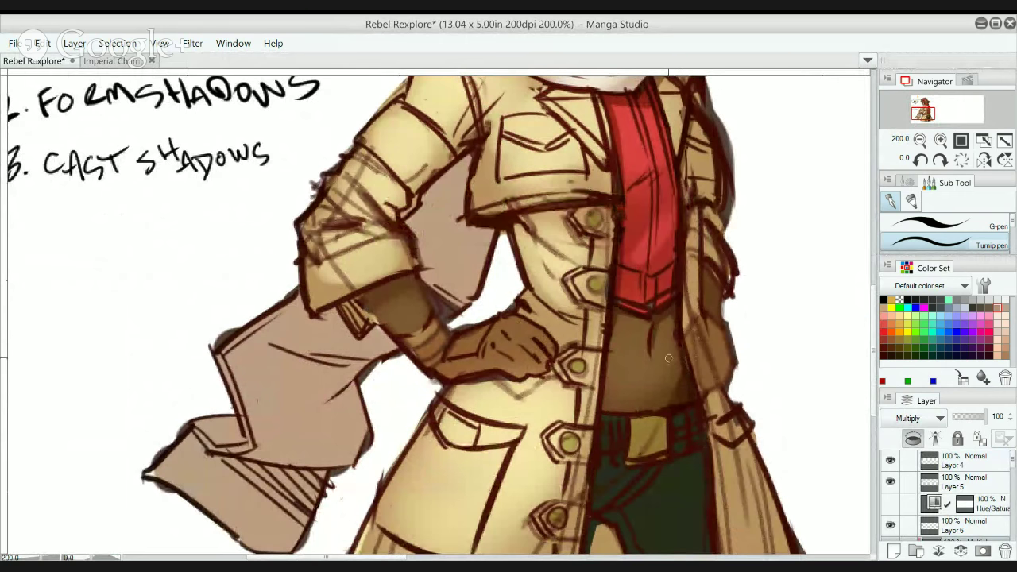
pyautogui.scroll(-2, 684, 312)
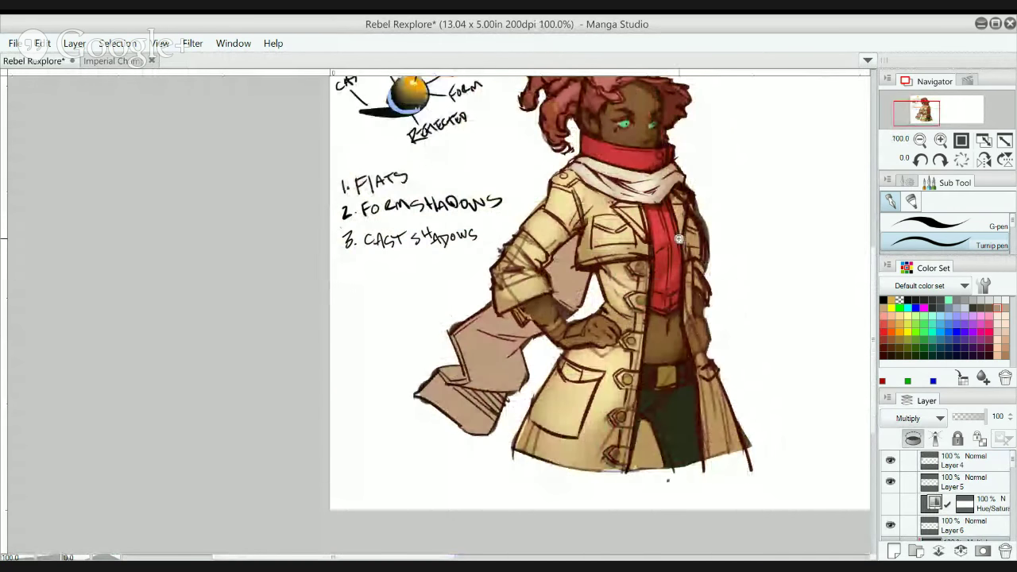
pyautogui.scroll(2, 657, 285)
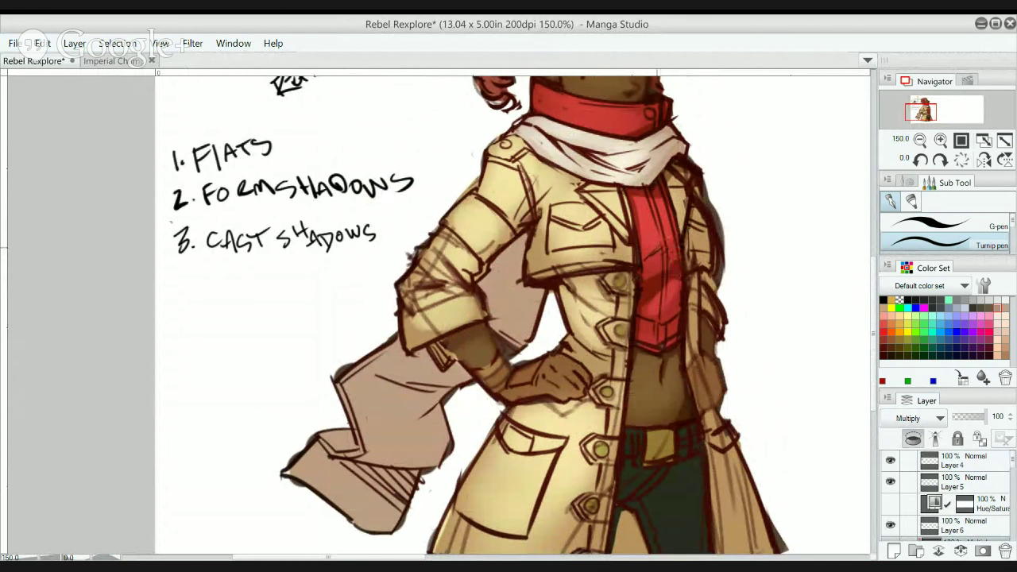
pyautogui.scroll(-2, 645, 242)
pyautogui.scroll(1, 647, 243)
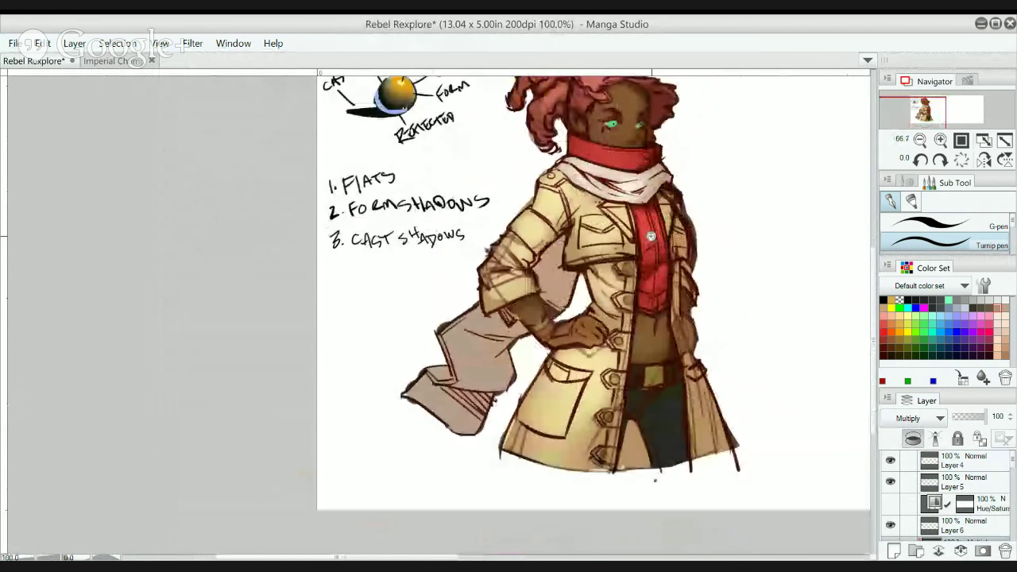
pyautogui.scroll(1, 654, 246)
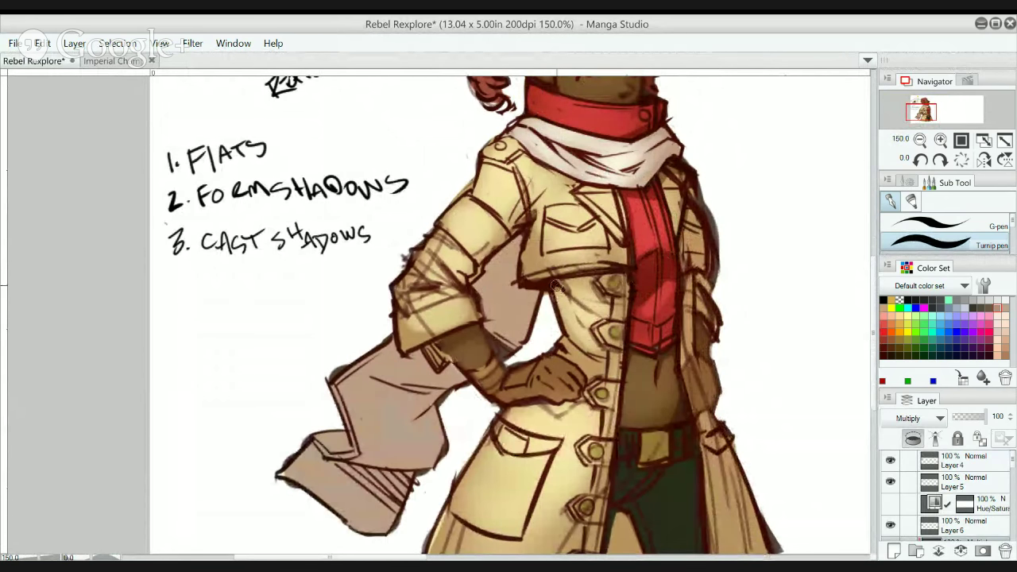
# - Undo the last two shadow strokes on the red top
pyautogui.hotkey('ctrl', 'z')
pyautogui.hotkey('ctrl', 'z')
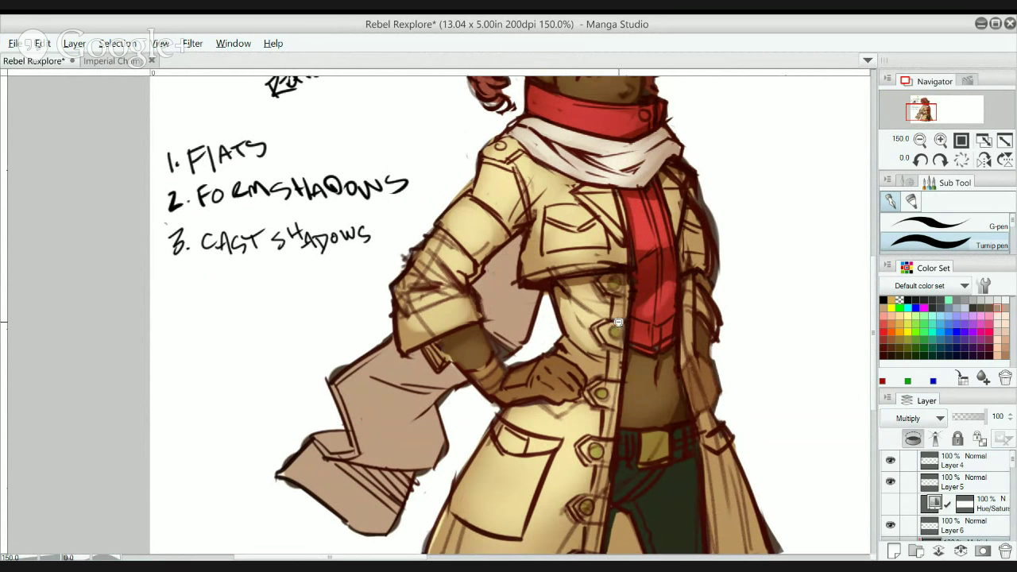
# - Paint cast shadows beneath the rolled coat cuff and under the hand resting on the hip
pyautogui.scroll(-4, 620, 318)
pyautogui.scroll(1, 554, 296)
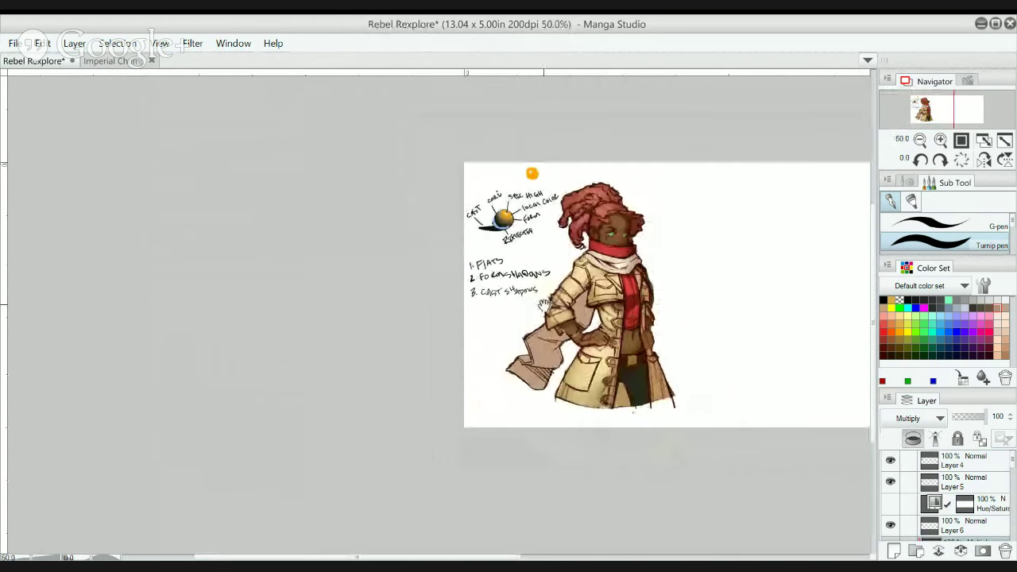
pyautogui.scroll(1, 554, 296)
pyautogui.keyDown('ctrl'); pyautogui.click(554, 296); pyautogui.keyUp('ctrl')
pyautogui.keyDown('ctrl'); pyautogui.click(647, 278); pyautogui.keyUp('ctrl')
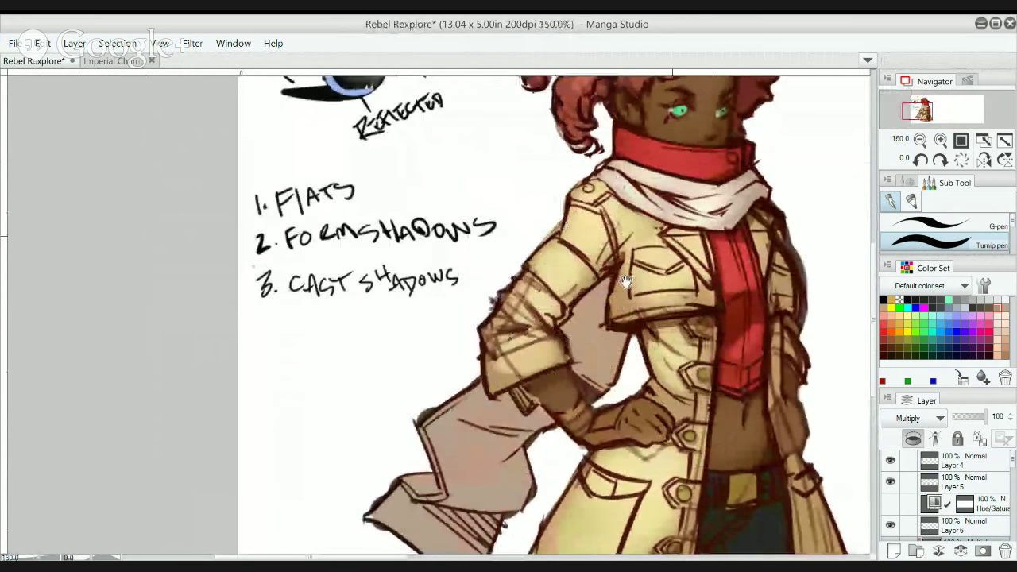
pyautogui.moveTo(688, 151); pyautogui.dragTo(596, 250)
pyautogui.scroll(-2, 596, 250)
pyautogui.scroll(1, 562, 299)
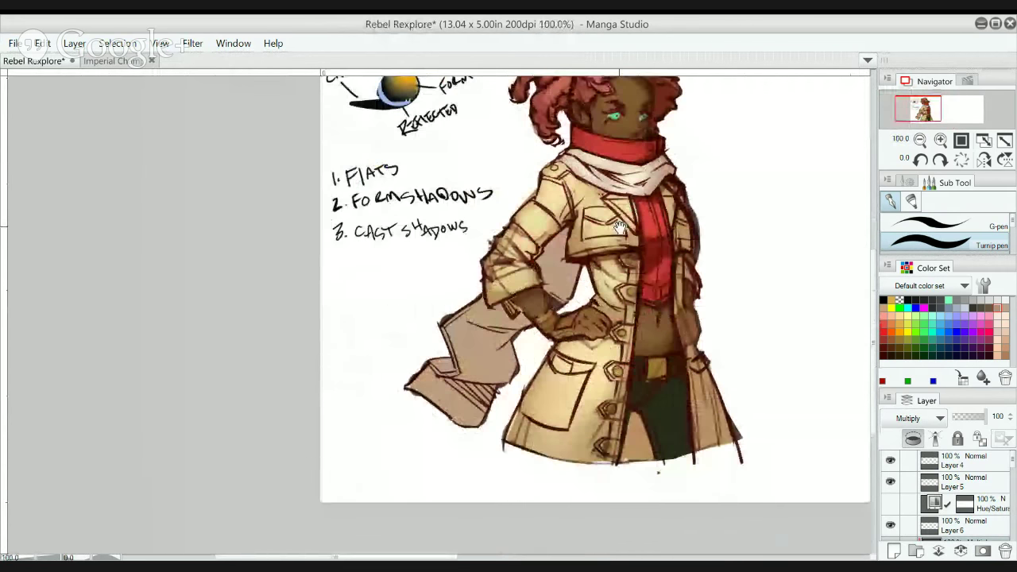
pyautogui.scroll(1, 562, 300)
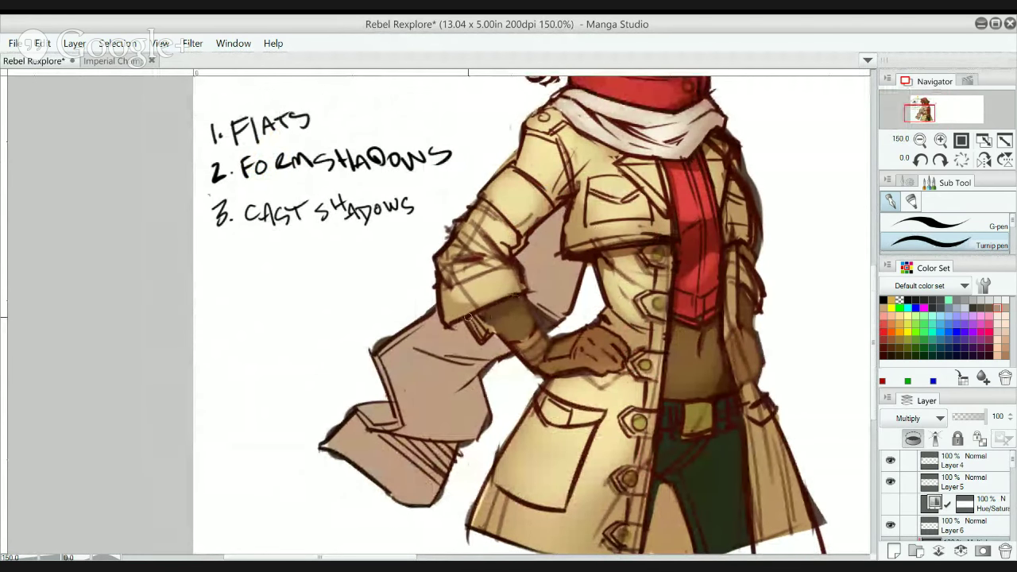
pyautogui.moveTo(468, 317)
pyautogui.mouseDown()
pyautogui.moveTo(486, 339)
pyautogui.moveTo(475, 321)
pyautogui.moveTo(513, 300)
pyautogui.moveTo(500, 311)
pyautogui.mouseUp()
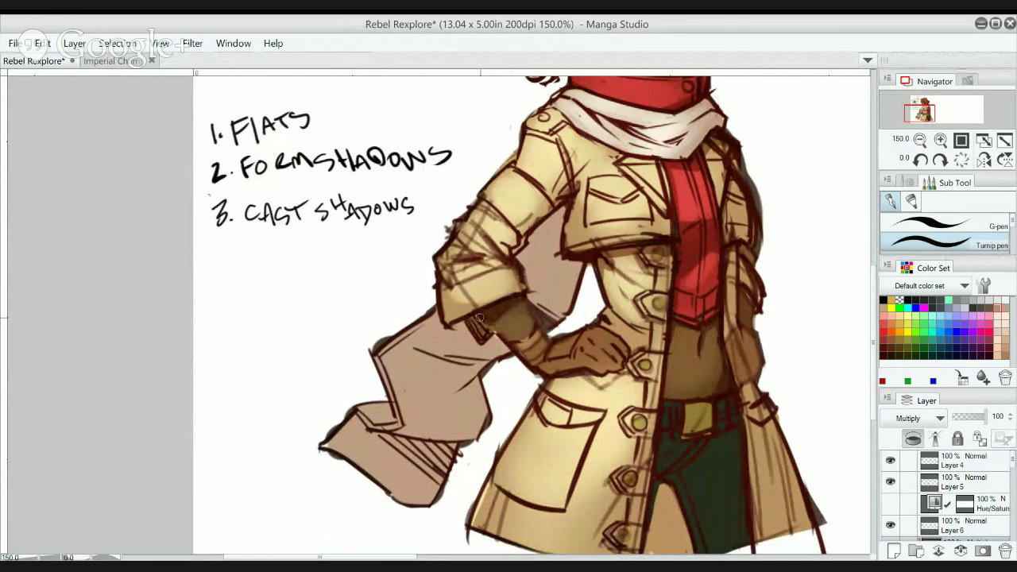
pyautogui.moveTo(550, 384); pyautogui.dragTo(604, 370)
# - Paint cast shadows on the far sleeve, the trousers below the belt and the inside of the open coat
pyautogui.scroll(-3, 612, 336)
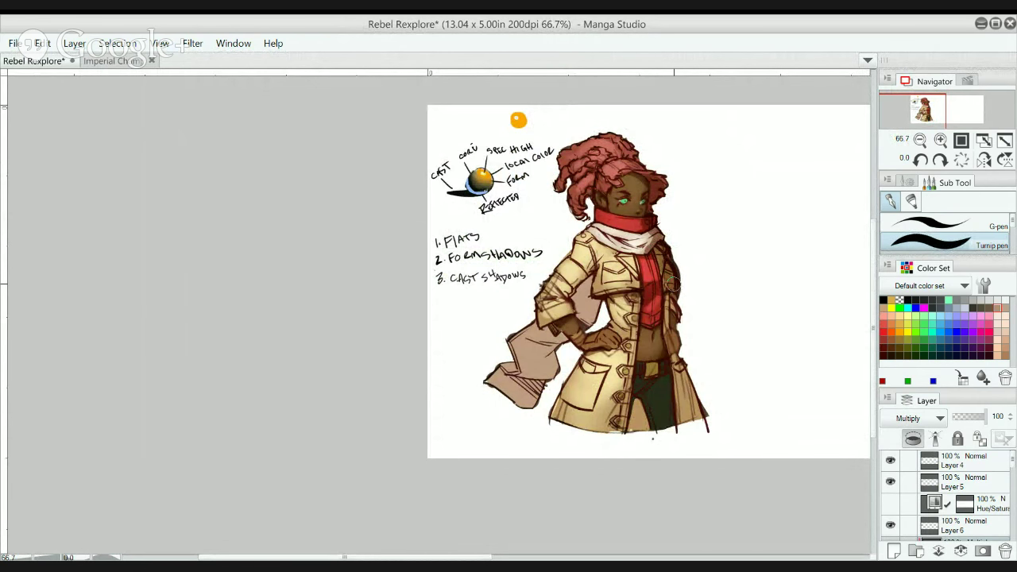
pyautogui.moveTo(680, 311); pyautogui.dragTo(675, 292)
pyautogui.moveTo(633, 419)
pyautogui.mouseDown()
pyautogui.moveTo(636, 381)
pyautogui.moveTo(631, 435)
pyautogui.moveTo(641, 392)
pyautogui.moveTo(645, 429)
pyautogui.mouseUp()
pyautogui.moveTo(648, 385)
pyautogui.mouseDown()
pyautogui.moveTo(653, 429)
pyautogui.moveTo(670, 417)
pyautogui.mouseUp()
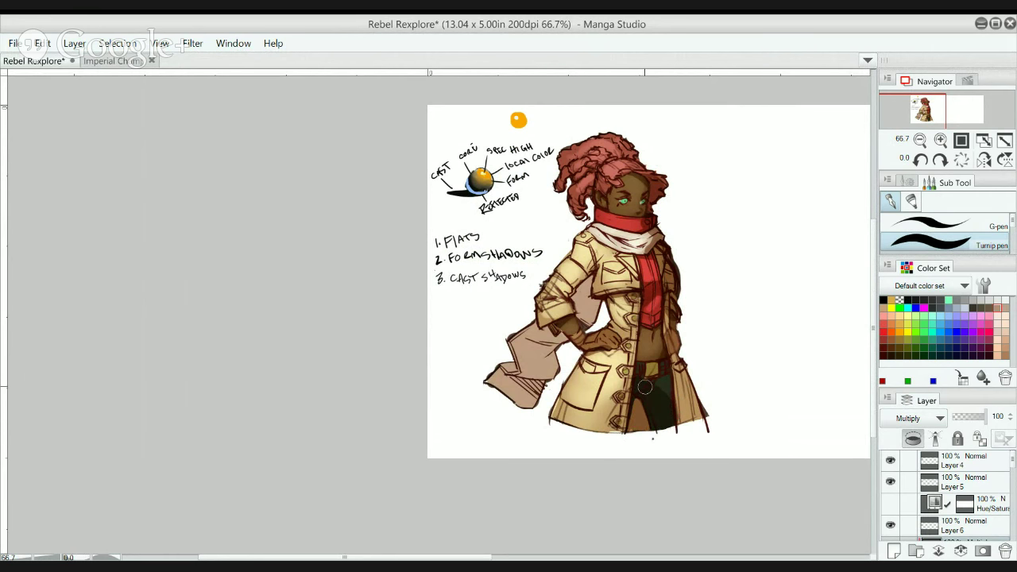
pyautogui.moveTo(682, 418)
pyautogui.mouseDown()
pyautogui.moveTo(684, 358)
pyautogui.moveTo(695, 411)
pyautogui.mouseUp()
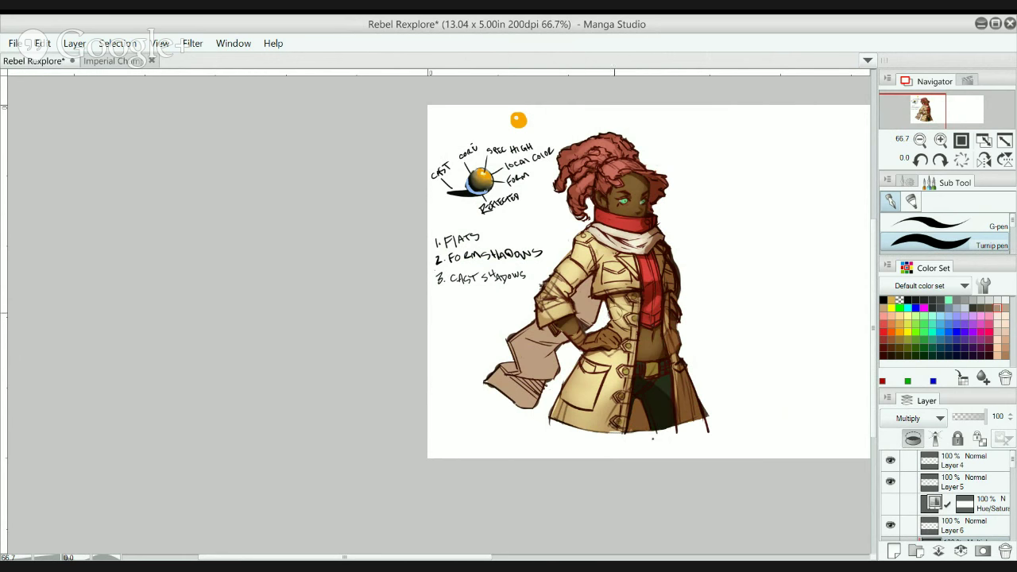
# - Try to paint a broad cast shadow across the coat's lower front and hip pocket
pyautogui.scroll(2, 639, 287)
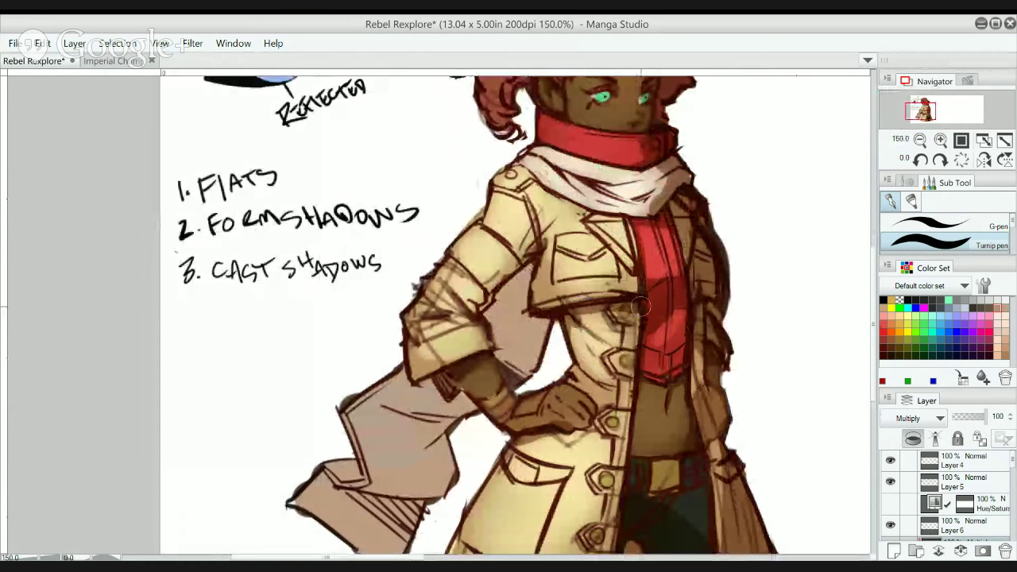
pyautogui.press('alt')
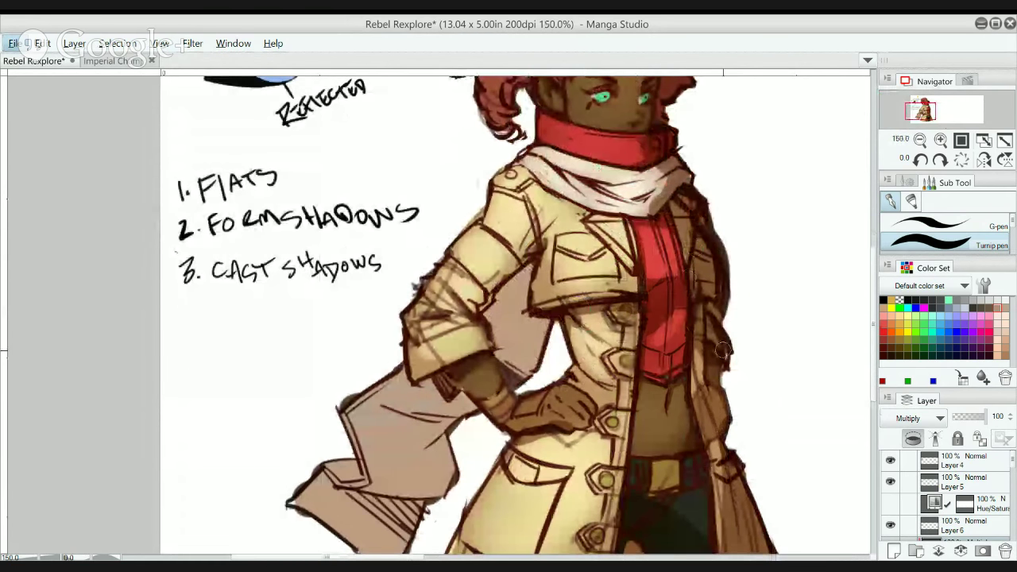
pyautogui.scroll(-2, 721, 359)
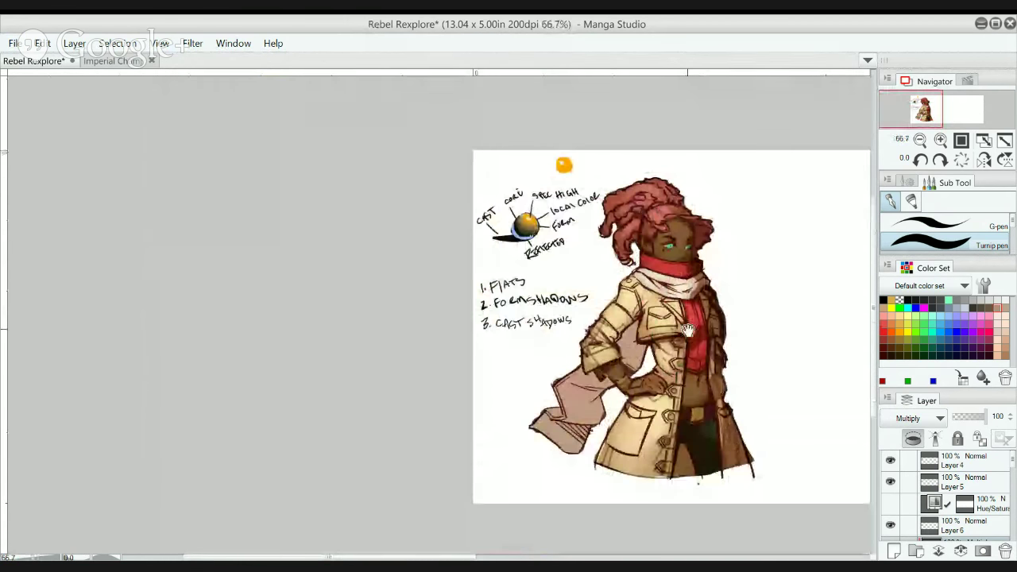
pyautogui.scroll(2, 687, 330)
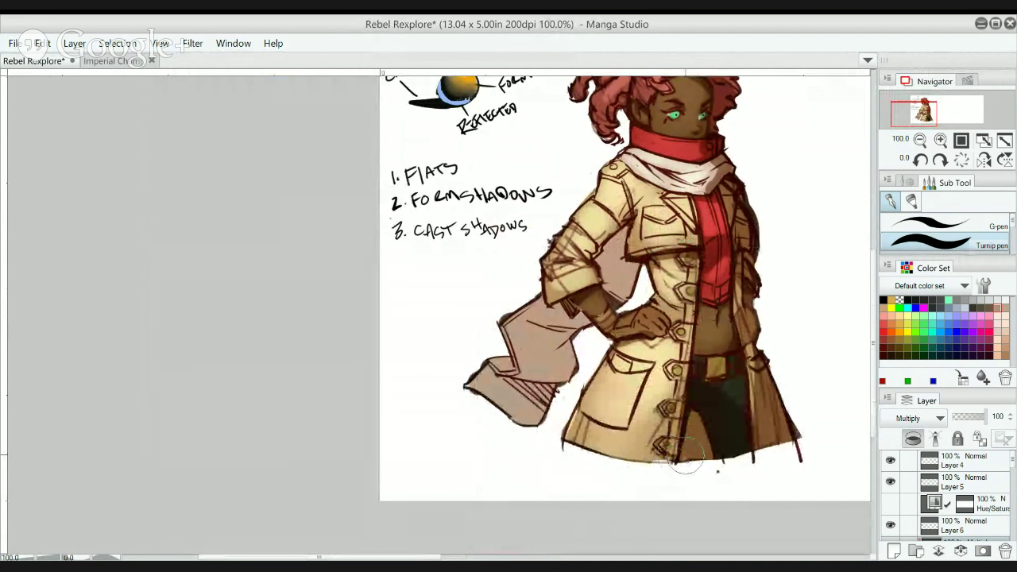
pyautogui.moveTo(685, 459)
pyautogui.mouseDown()
pyautogui.moveTo(643, 463)
pyautogui.moveTo(667, 421)
pyautogui.moveTo(647, 473)
pyautogui.mouseUp()
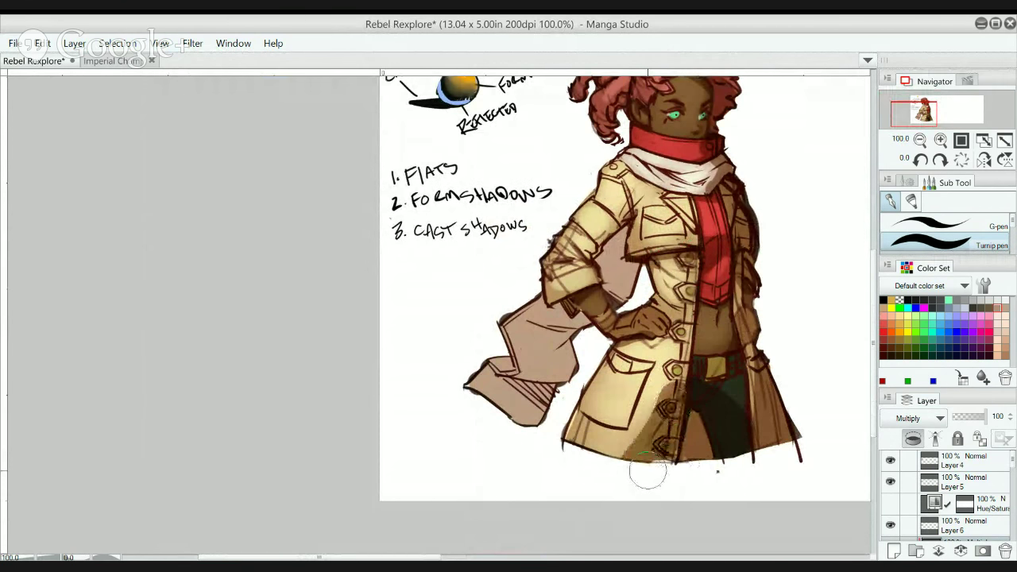
pyautogui.moveTo(579, 374)
pyautogui.mouseDown()
pyautogui.moveTo(608, 398)
pyautogui.moveTo(683, 414)
pyautogui.mouseUp()
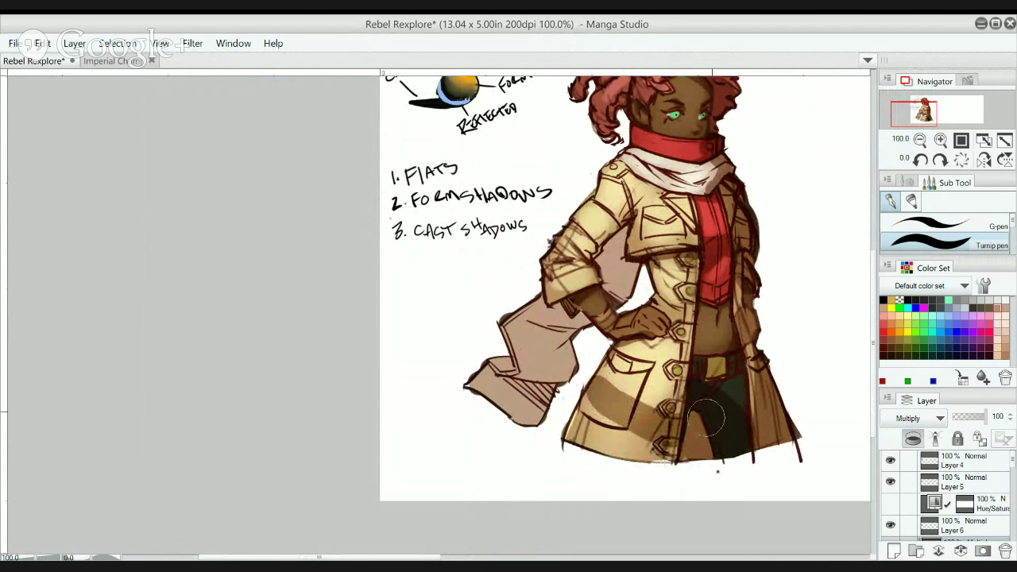
pyautogui.hotkey('ctrl', 'z')
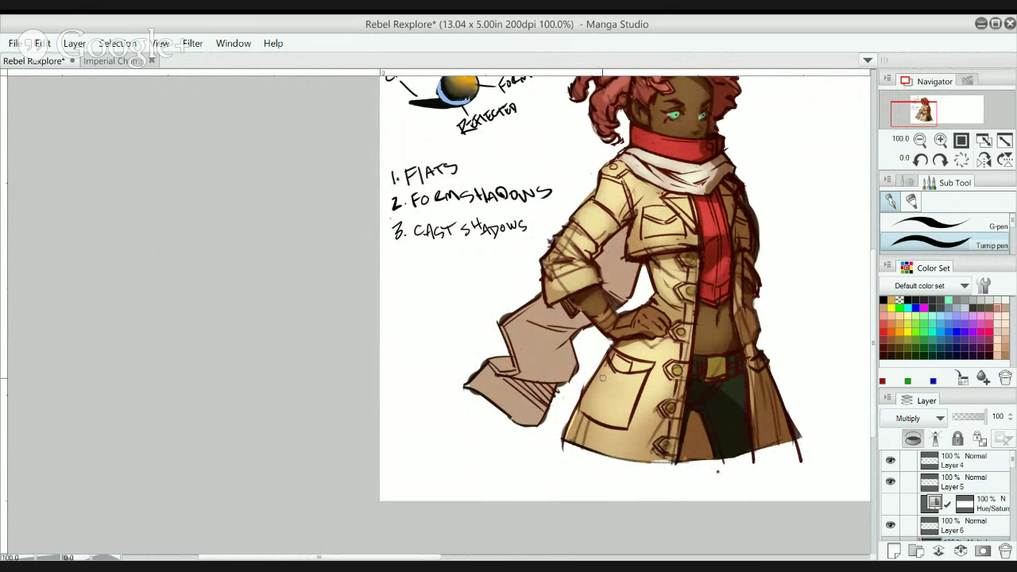
pyautogui.moveTo(602, 378)
pyautogui.mouseDown()
pyautogui.moveTo(661, 430)
pyautogui.moveTo(673, 401)
pyautogui.mouseUp()
pyautogui.hotkey('ctrl', 'z')
# - Examine the cast shadow in the labelled sphere diagram beside the character
pyautogui.moveTo(655, 305)
pyautogui.mouseDown()
pyautogui.moveTo(689, 290)
pyautogui.moveTo(694, 320)
pyautogui.mouseUp()
pyautogui.moveTo(626, 218)
pyautogui.mouseDown()
pyautogui.moveTo(633, 208)
pyautogui.moveTo(624, 233)
pyautogui.mouseUp()
pyautogui.moveTo(509, 173); pyautogui.dragTo(529, 282)
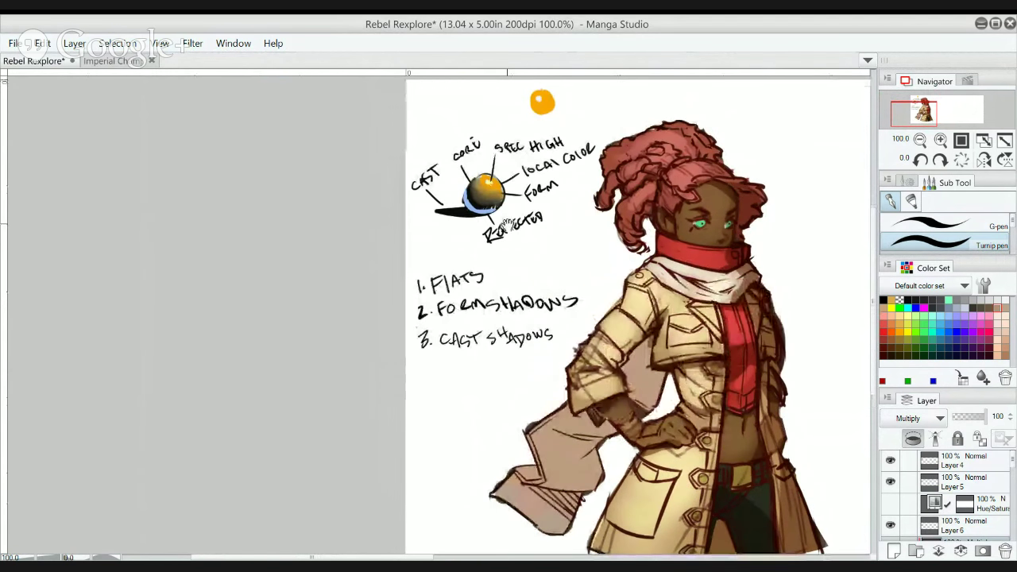
pyautogui.scroll(1, 486, 199)
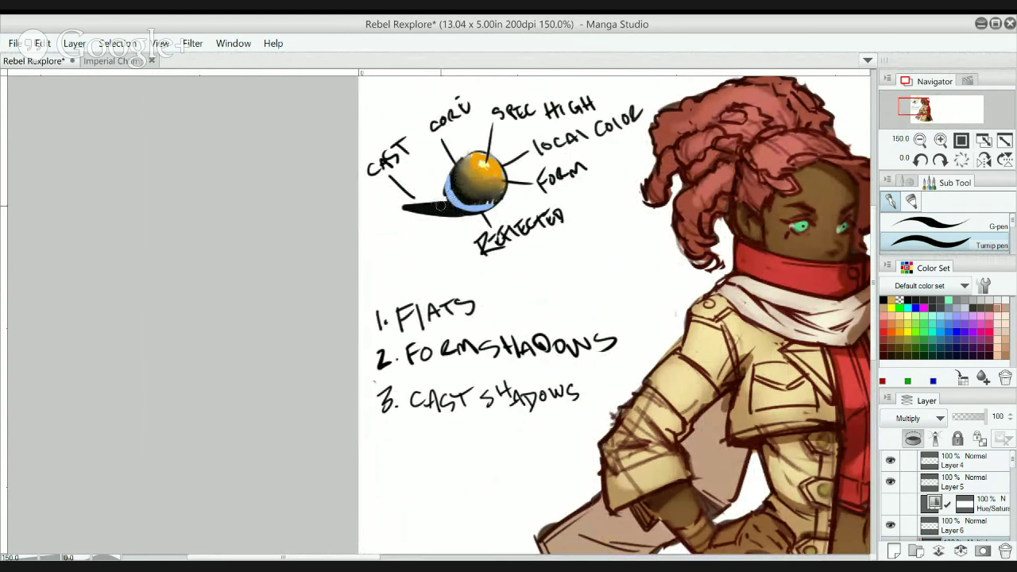
pyautogui.keyDown('alt'); pyautogui.click(521, 206); pyautogui.keyUp('alt')
# - Paint hard-edged cast shadows along the folds of the white scarf beneath the red collar
pyautogui.moveTo(702, 350)
pyautogui.mouseDown()
pyautogui.moveTo(623, 249)
pyautogui.moveTo(610, 274)
pyautogui.mouseUp()
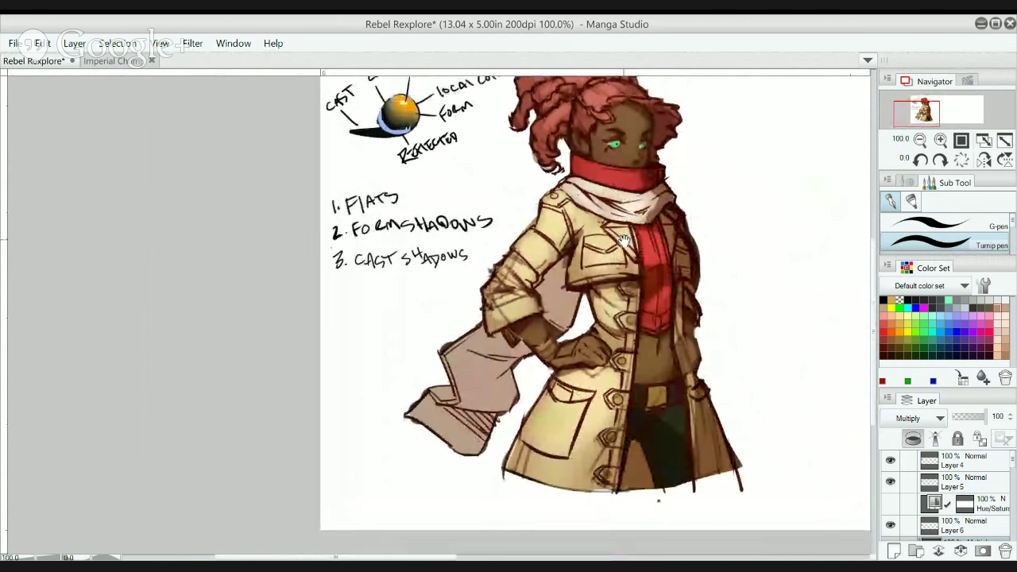
pyautogui.hotkey('ctrl', '+')
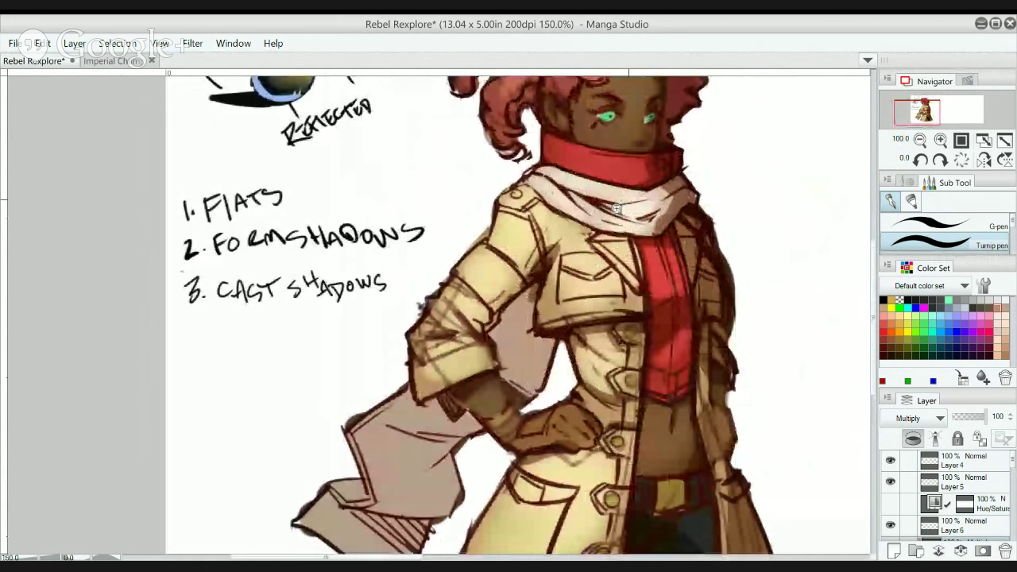
pyautogui.moveTo(605, 208)
pyautogui.mouseDown()
pyautogui.moveTo(672, 197)
pyautogui.moveTo(625, 220)
pyautogui.moveTo(657, 226)
pyautogui.mouseUp()
pyautogui.moveTo(524, 185); pyautogui.dragTo(586, 214)
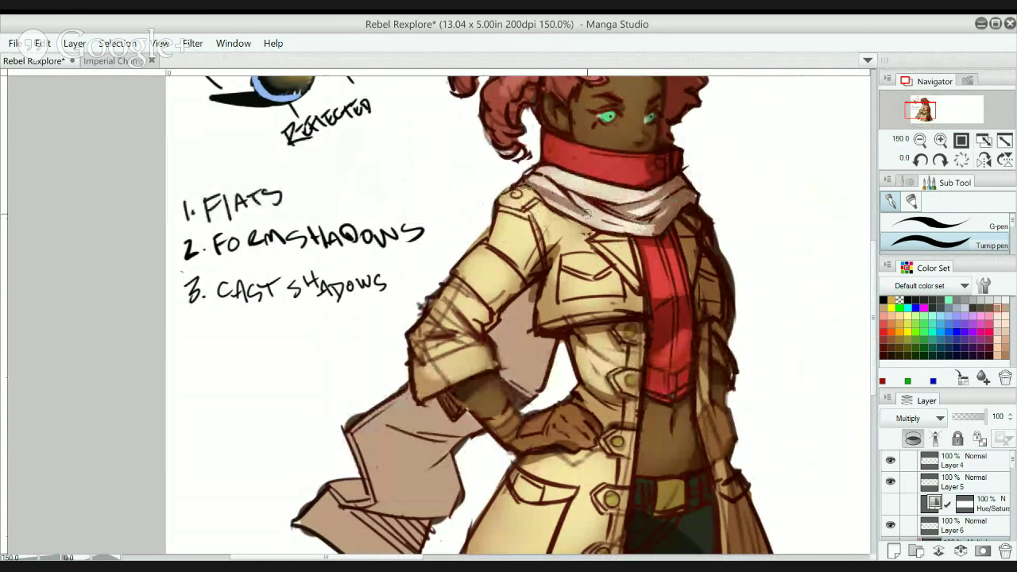
pyautogui.hotkey('ctrl', 'z')
pyautogui.moveTo(516, 190); pyautogui.dragTo(574, 218)
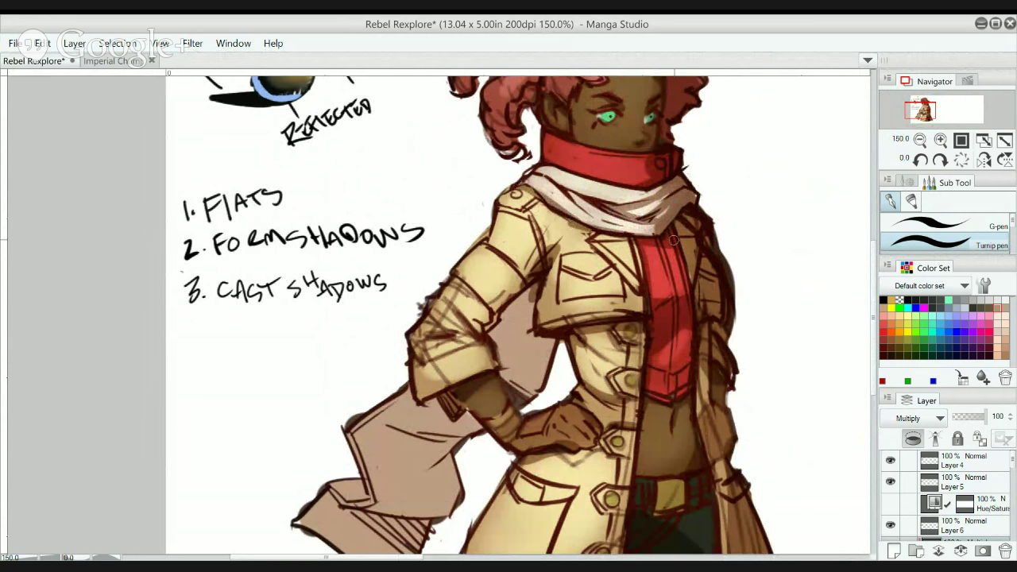
pyautogui.moveTo(569, 219); pyautogui.dragTo(631, 230)
pyautogui.hotkey('ctrl', 'z')
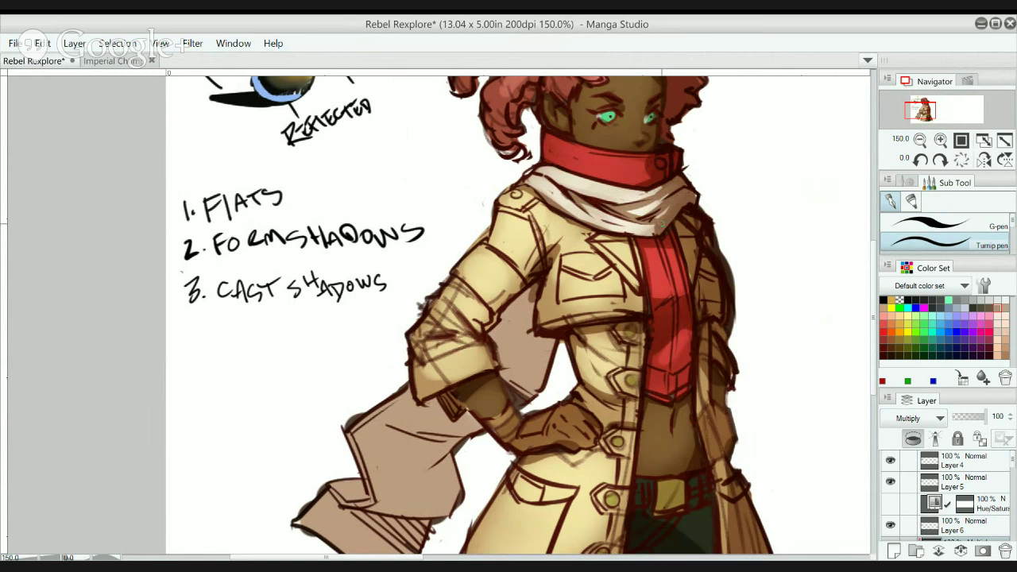
pyautogui.scroll(-1, 664, 216)
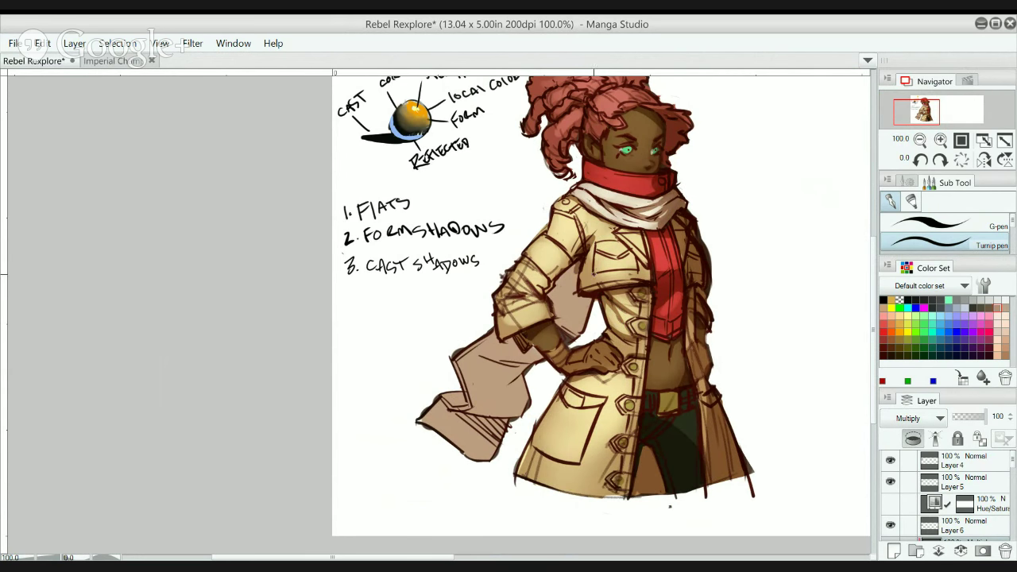
# - Paint a cast shadow stroke beneath the scarf across the coat's lapel and chest flap, undoing and redoing unsatisfactory attempts
pyautogui.moveTo(622, 238); pyautogui.dragTo(651, 268)
pyautogui.hotkey('ctrl', 'z')
pyautogui.moveTo(615, 235); pyautogui.dragTo(651, 273)
pyautogui.hotkey('ctrl', 'z')
pyautogui.keyDown('alt'); pyautogui.click(639, 225); pyautogui.keyUp('alt')
pyautogui.keyDown('ctrl'); pyautogui.click(633, 229); pyautogui.keyUp('ctrl')
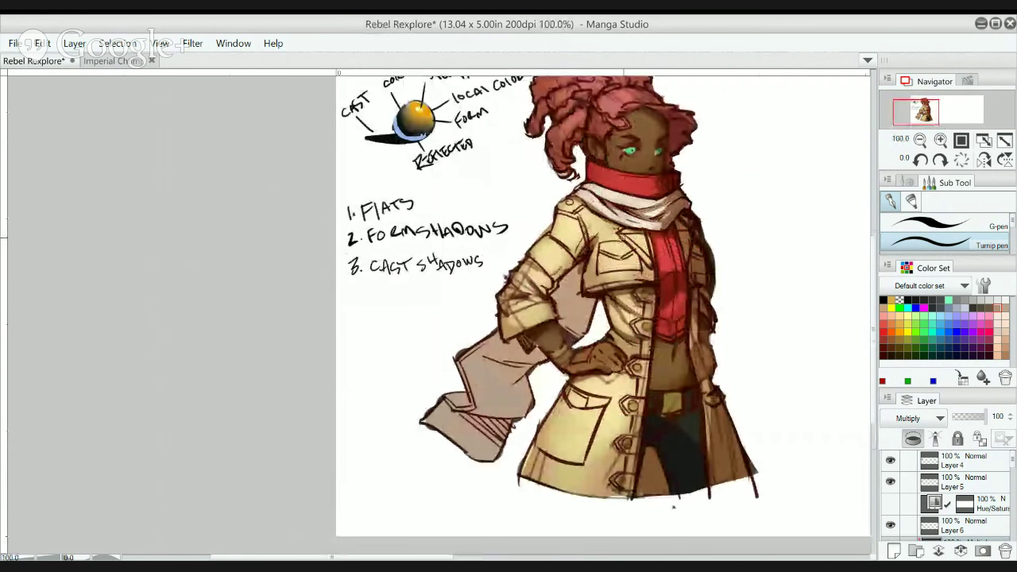
pyautogui.moveTo(622, 235); pyautogui.dragTo(651, 269)
pyautogui.hotkey('ctrl', 'z')
pyautogui.moveTo(621, 236); pyautogui.dragTo(653, 278)
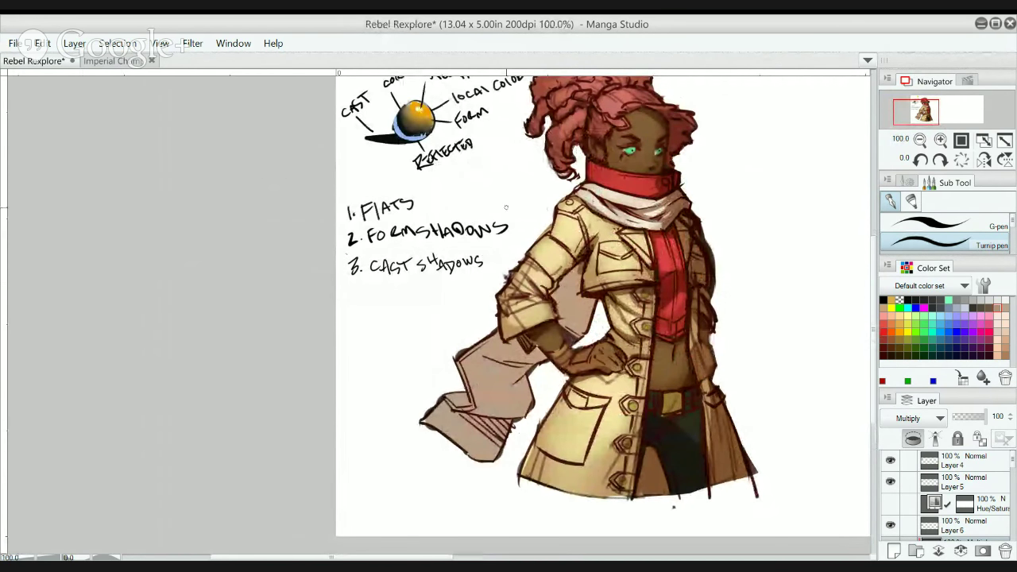
# - Enlarge the Turnip pen and paint the cast shadow over the trailing scarf tail and the section behind the arm
pyautogui.press(']')
pyautogui.press(']')
pyautogui.press(']')
pyautogui.press(']')
pyautogui.moveTo(560, 289)
pyautogui.mouseDown()
pyautogui.moveTo(572, 334)
pyautogui.moveTo(559, 296)
pyautogui.moveTo(578, 332)
pyautogui.moveTo(588, 302)
pyautogui.moveTo(575, 276)
pyautogui.moveTo(565, 294)
pyautogui.mouseUp()
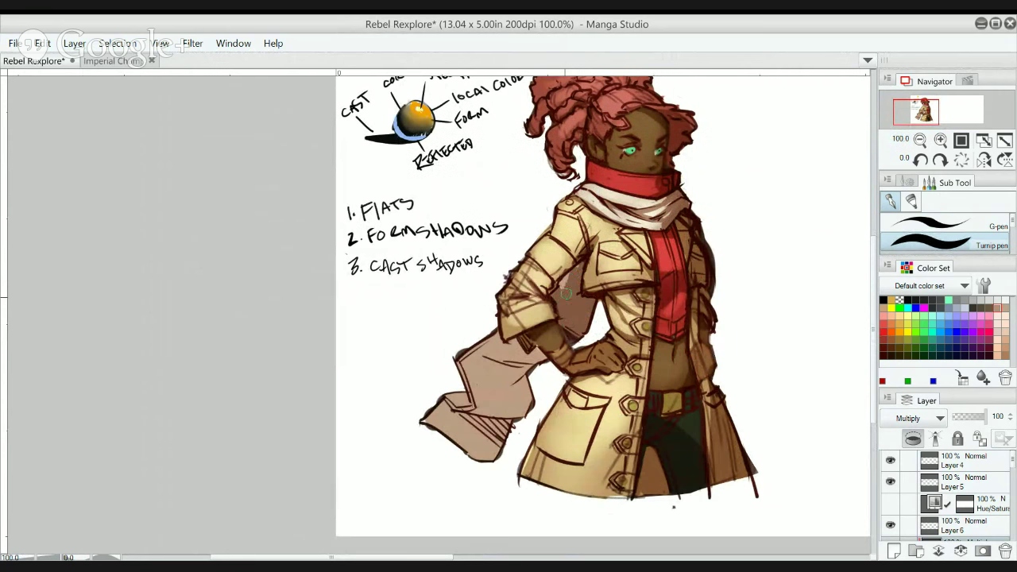
pyautogui.moveTo(474, 366)
pyautogui.mouseDown()
pyautogui.moveTo(486, 403)
pyautogui.moveTo(479, 357)
pyautogui.moveTo(494, 345)
pyautogui.moveTo(491, 404)
pyautogui.moveTo(498, 359)
pyautogui.moveTo(509, 404)
pyautogui.moveTo(518, 400)
pyautogui.moveTo(508, 350)
pyautogui.moveTo(534, 362)
pyautogui.moveTo(510, 351)
pyautogui.moveTo(442, 430)
pyautogui.moveTo(430, 421)
pyautogui.moveTo(442, 409)
pyautogui.moveTo(487, 458)
pyautogui.moveTo(455, 426)
pyautogui.moveTo(507, 425)
pyautogui.mouseUp()
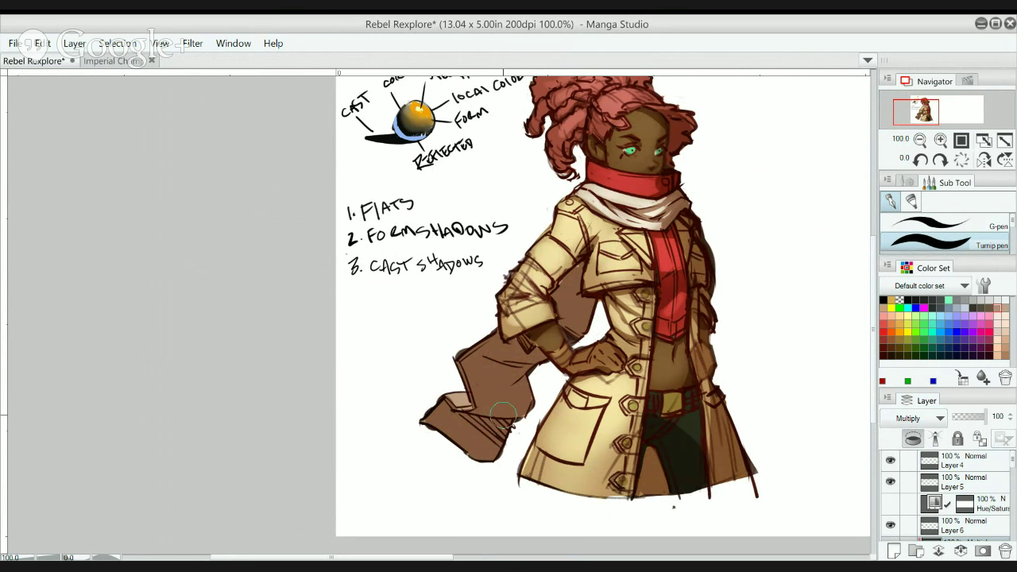
pyautogui.moveTo(552, 323); pyautogui.dragTo(573, 321)
pyautogui.moveTo(566, 286); pyautogui.dragTo(579, 255)
# - Hide and reshow the cast layer to compare the figure with and without its cast shadows
pyautogui.scroll(-1, 578, 254)
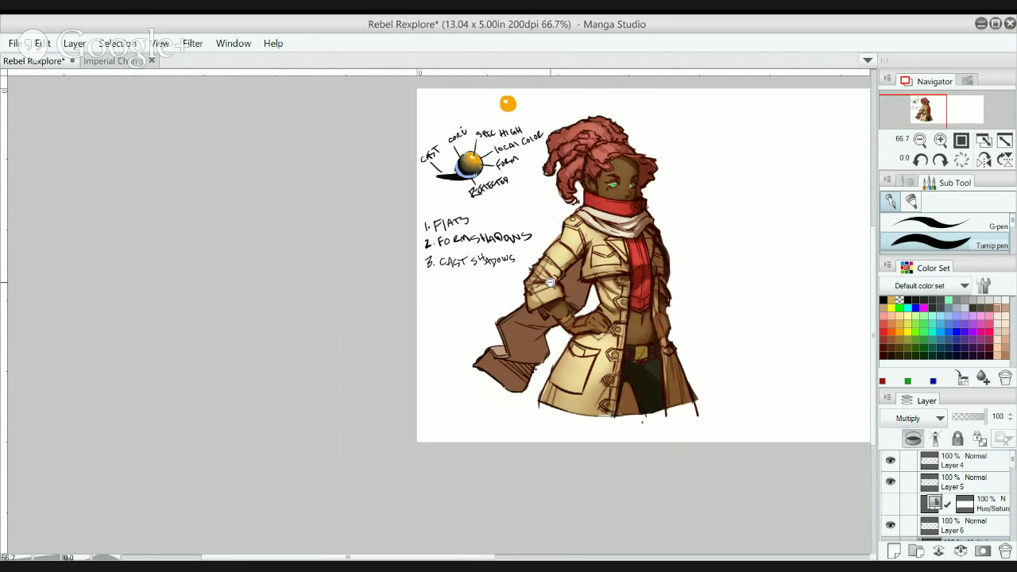
pyautogui.press('alt')
pyautogui.scroll(-5, 1011, 466)
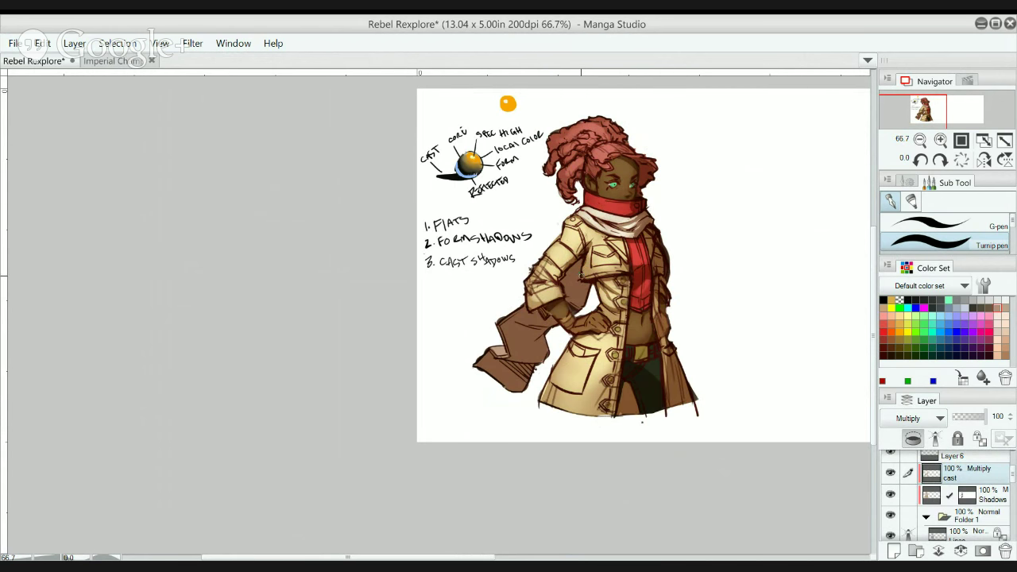
pyautogui.scroll(3, 584, 270)
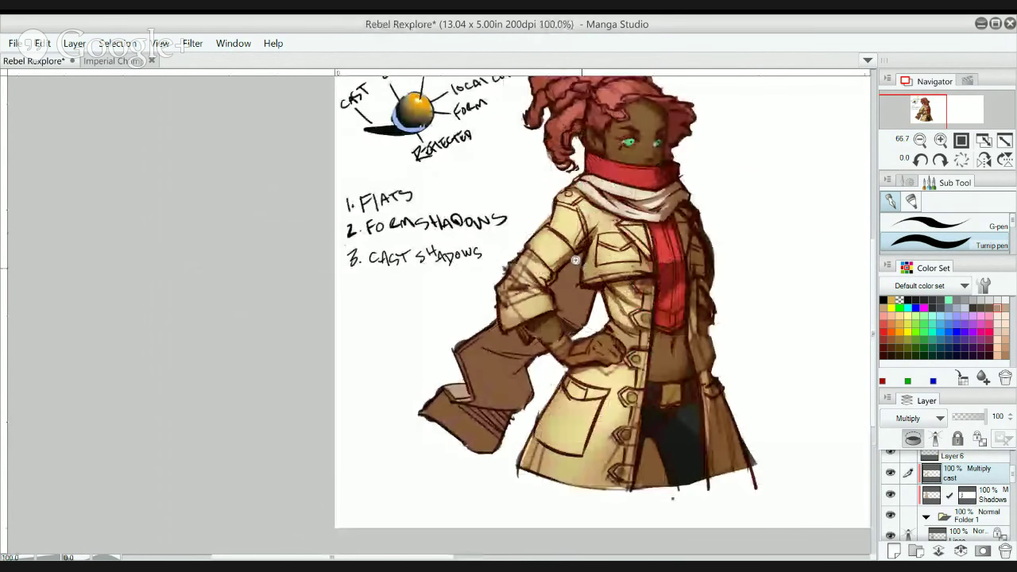
pyautogui.click(890, 471)
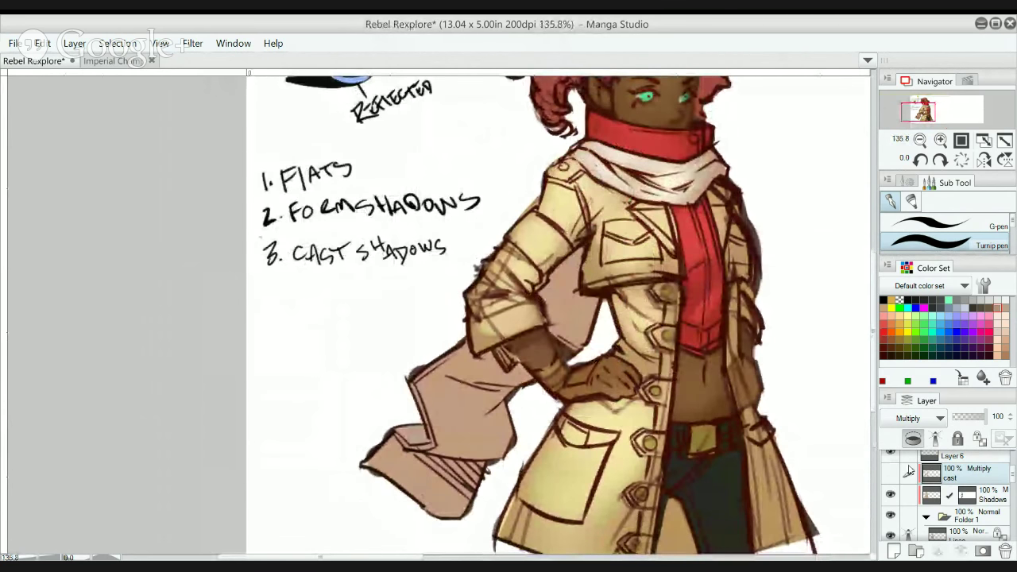
pyautogui.moveTo(654, 265)
pyautogui.mouseDown()
pyautogui.moveTo(628, 321)
pyautogui.moveTo(609, 333)
pyautogui.mouseUp()
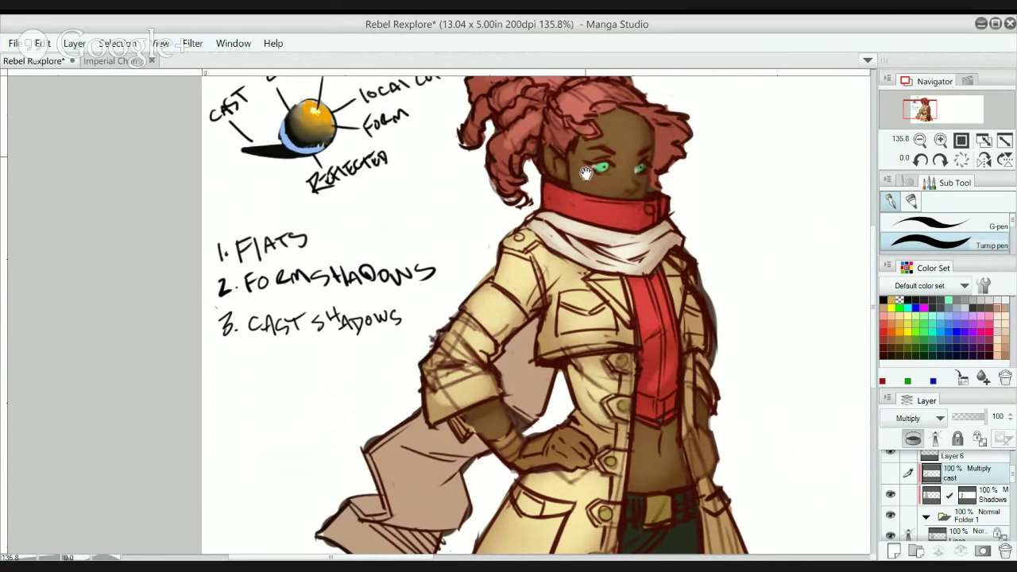
pyautogui.moveTo(612, 151); pyautogui.dragTo(609, 218)
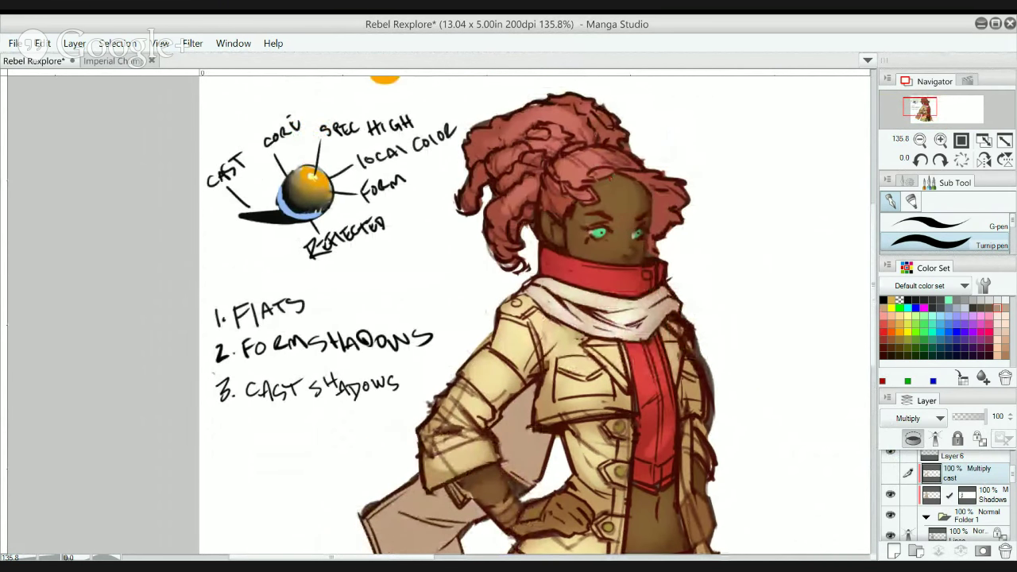
pyautogui.press('b')
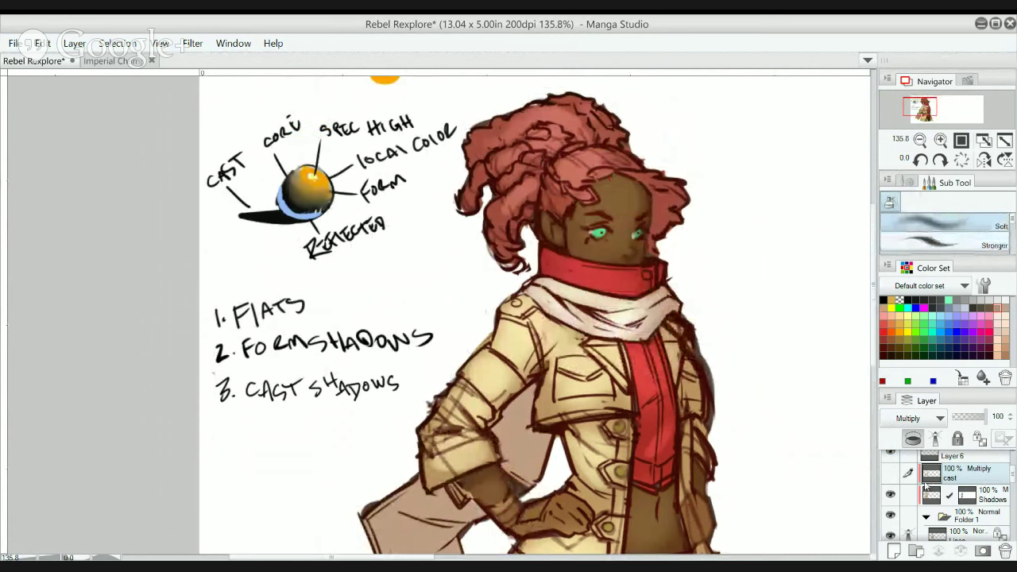
pyautogui.click(891, 473)
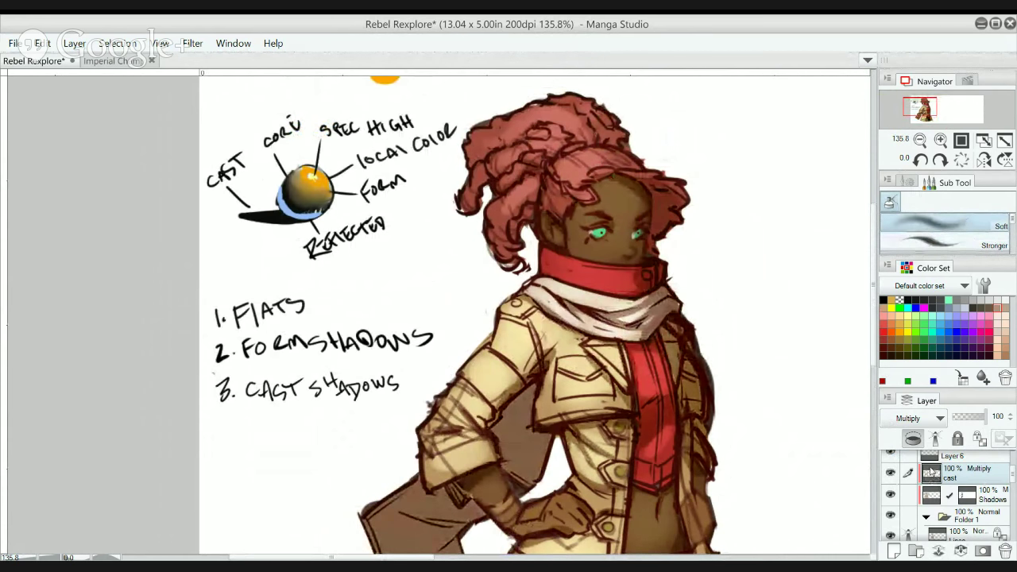
# - Hide the cast and Shadows layers and restore them one at a time to compare flats, form shadows and cast shadows
pyautogui.scroll(-3, 596, 232)
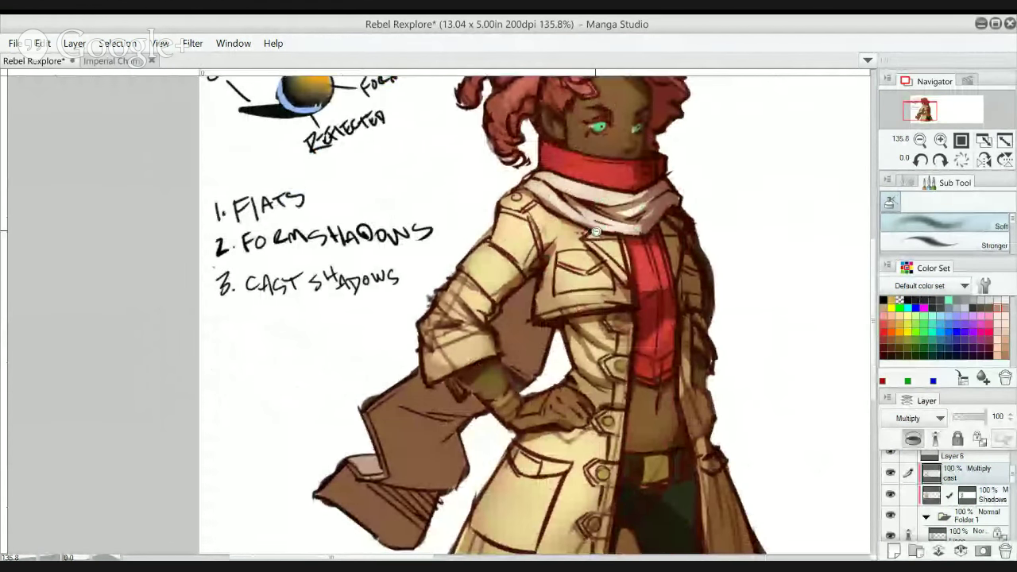
pyautogui.scroll(-2, 595, 232)
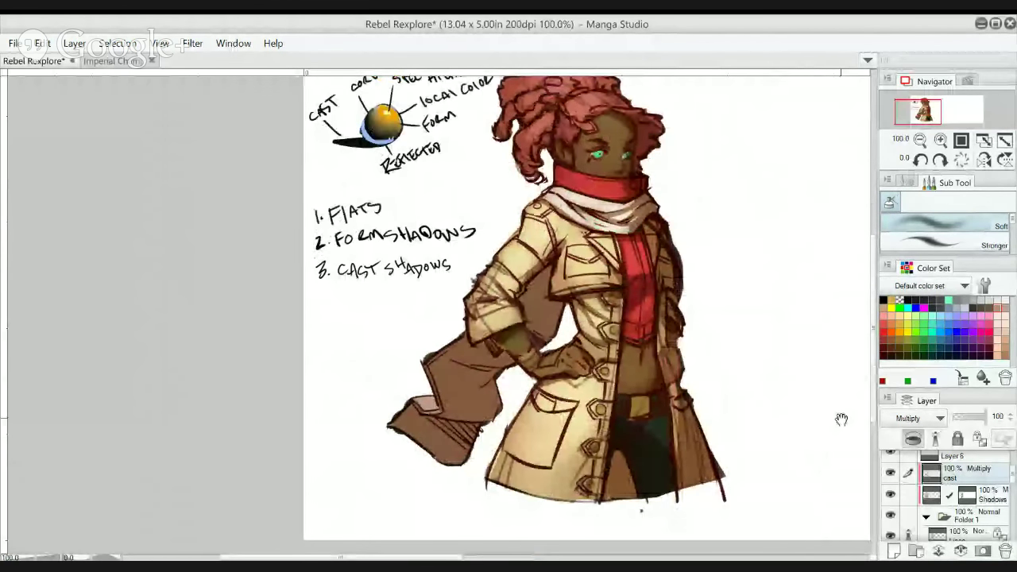
pyautogui.click(890, 475)
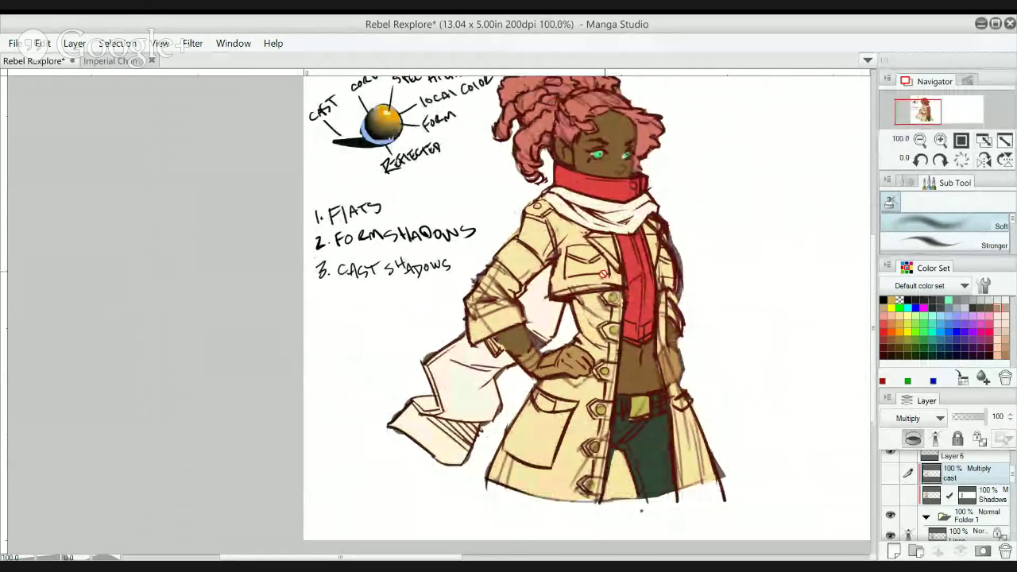
pyautogui.click(890, 495)
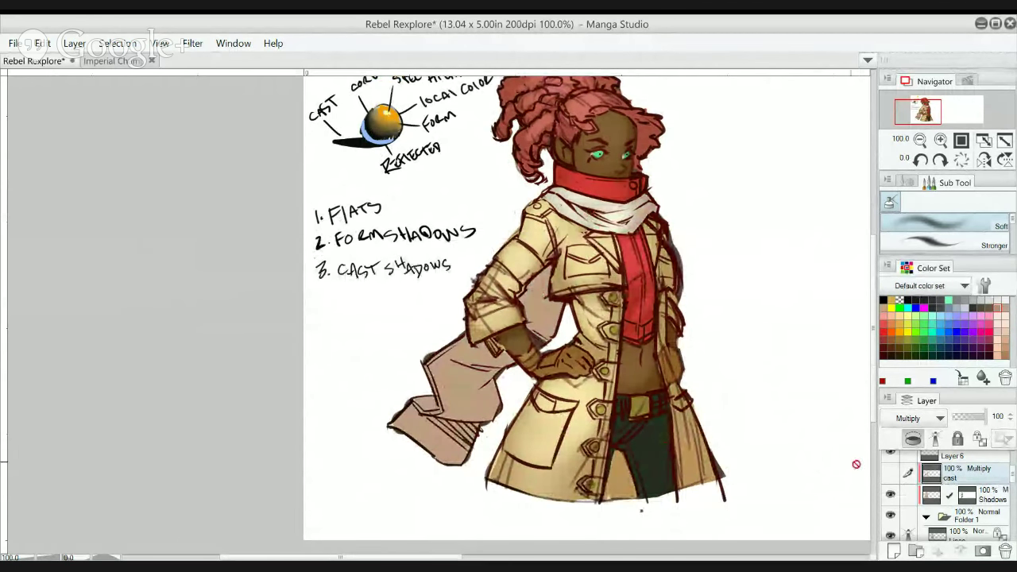
pyautogui.click(891, 471)
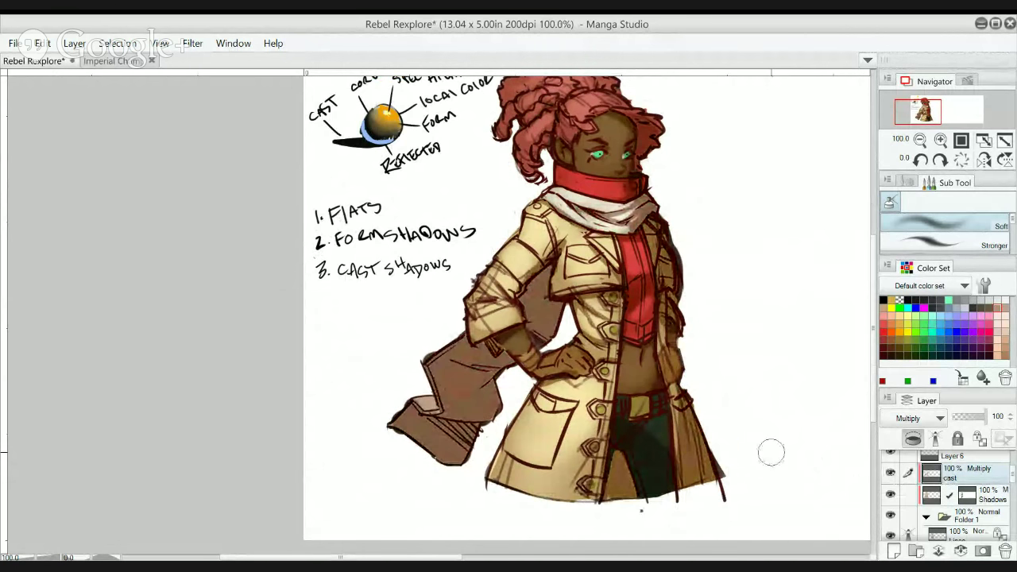
pyautogui.scroll(-1, 552, 287)
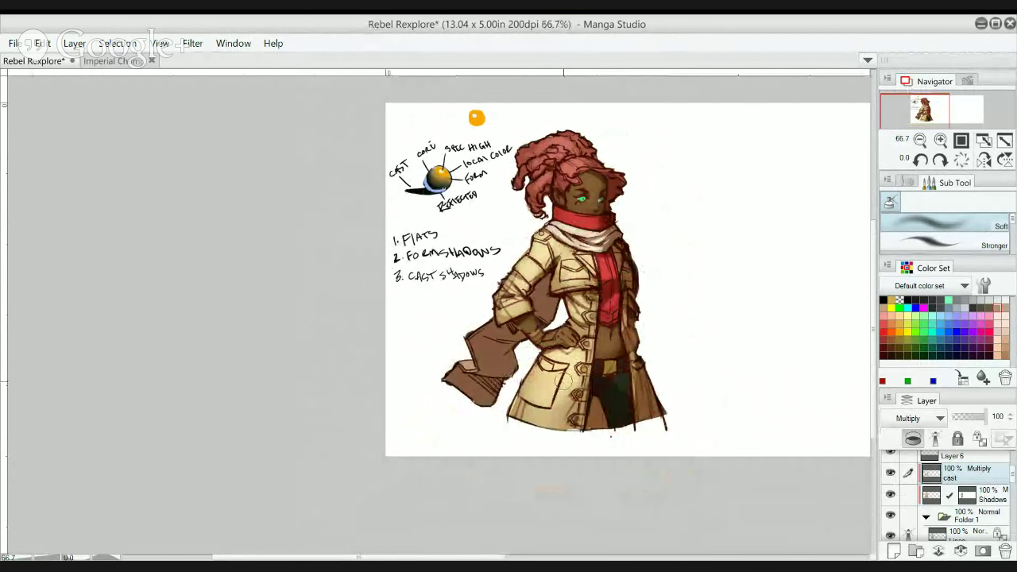
pyautogui.scroll(1, 560, 366)
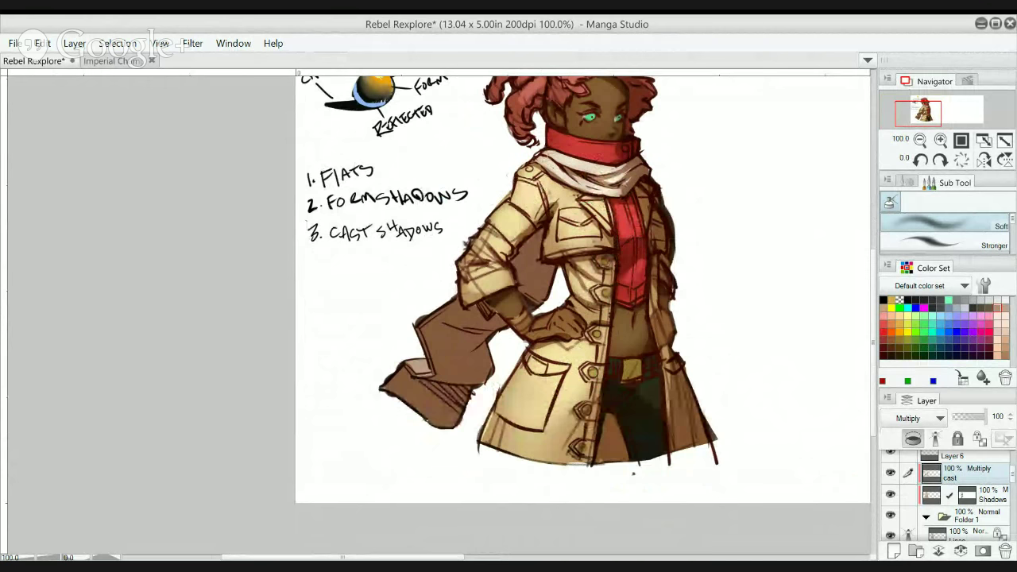
# - Undo the last two strokes and paint a cast shadow on the coat's bent sleeve with the Turnip pen
pyautogui.press('p')
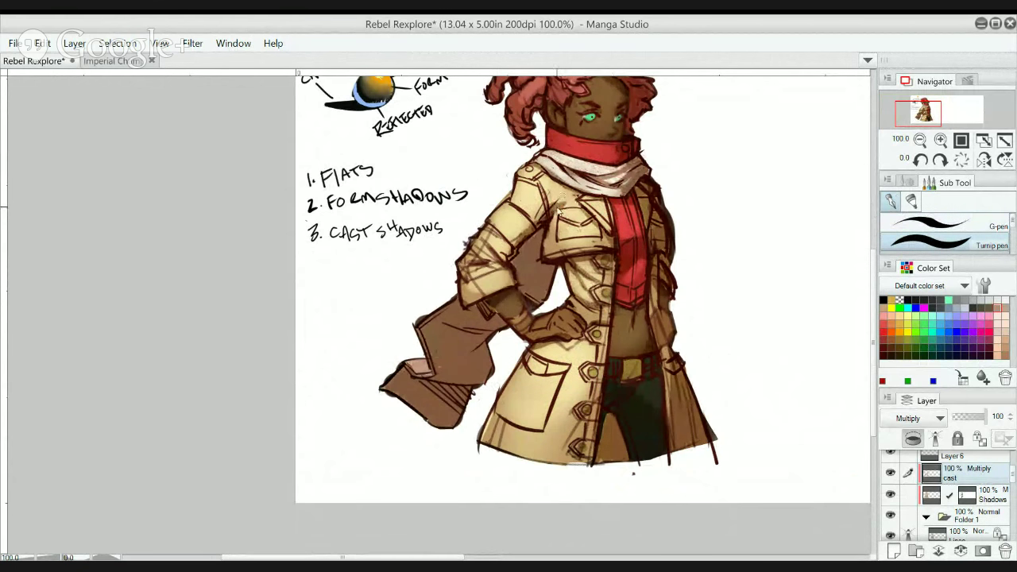
pyautogui.hotkey('ctrl', 'z')
pyautogui.hotkey('ctrl', 'z')
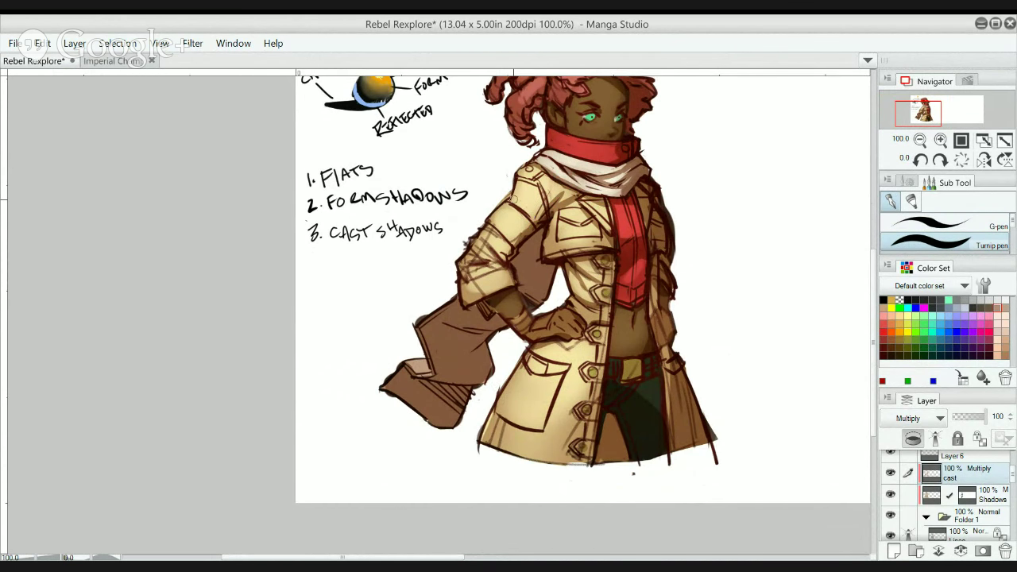
pyautogui.moveTo(492, 226)
pyautogui.mouseDown()
pyautogui.moveTo(513, 238)
pyautogui.moveTo(497, 260)
pyautogui.mouseUp()
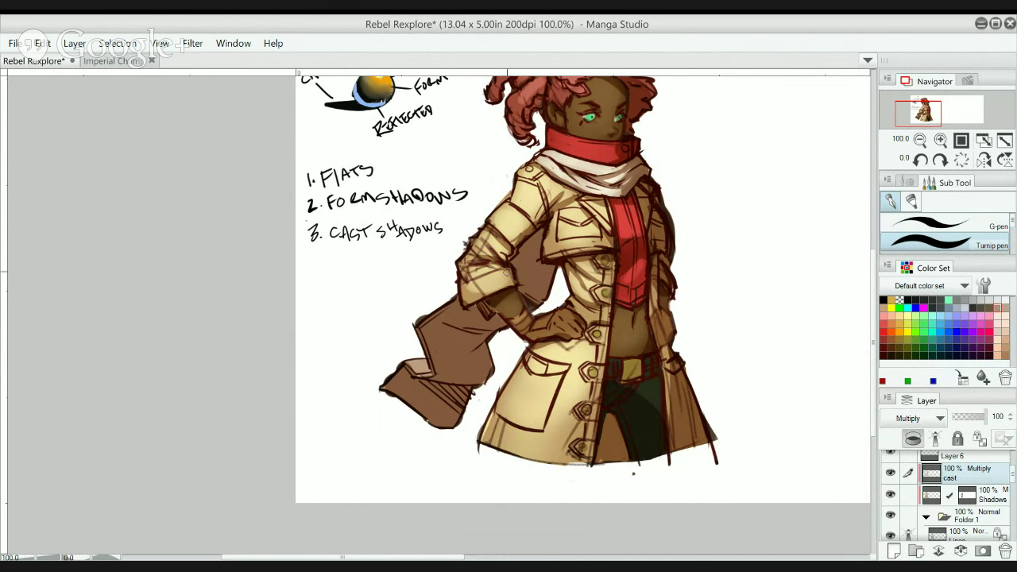
pyautogui.hotkey('ctrl', '-')
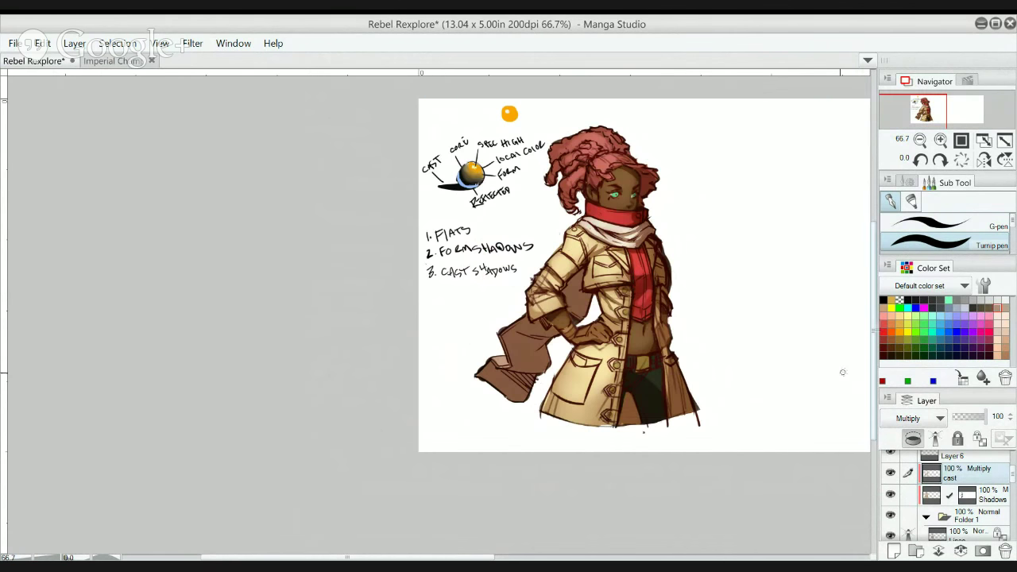
# - Examine the cast shadows over the whole figure, from the hair down to the coat hem
pyautogui.scroll(1, 604, 341)
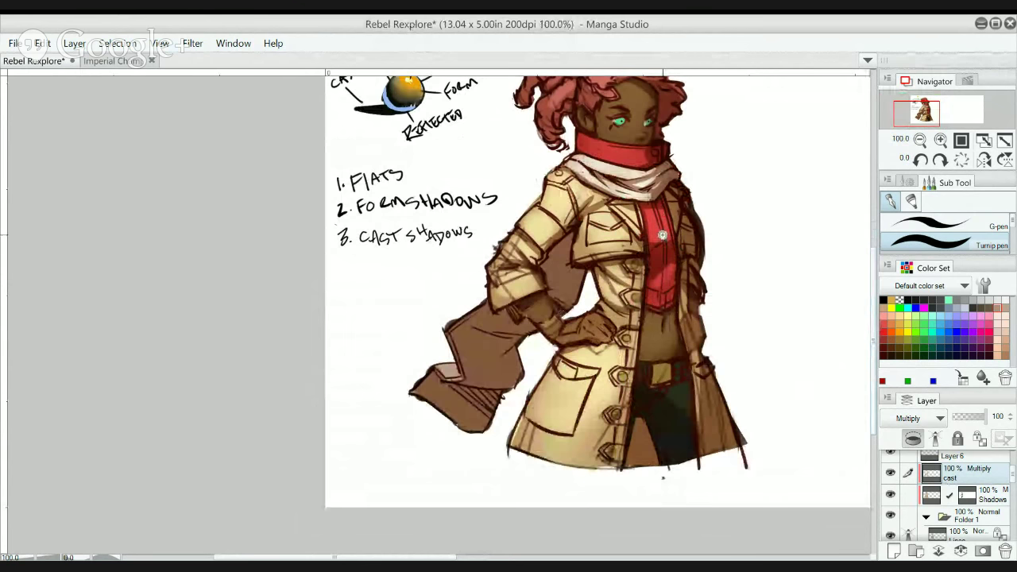
pyautogui.scroll(1, 679, 314)
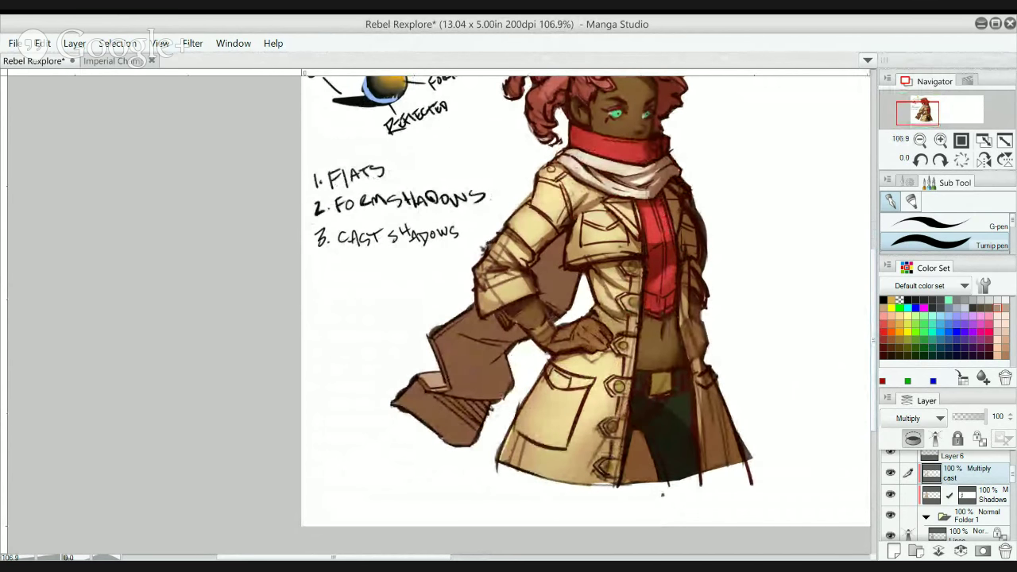
pyautogui.moveTo(584, 245); pyautogui.dragTo(509, 258)
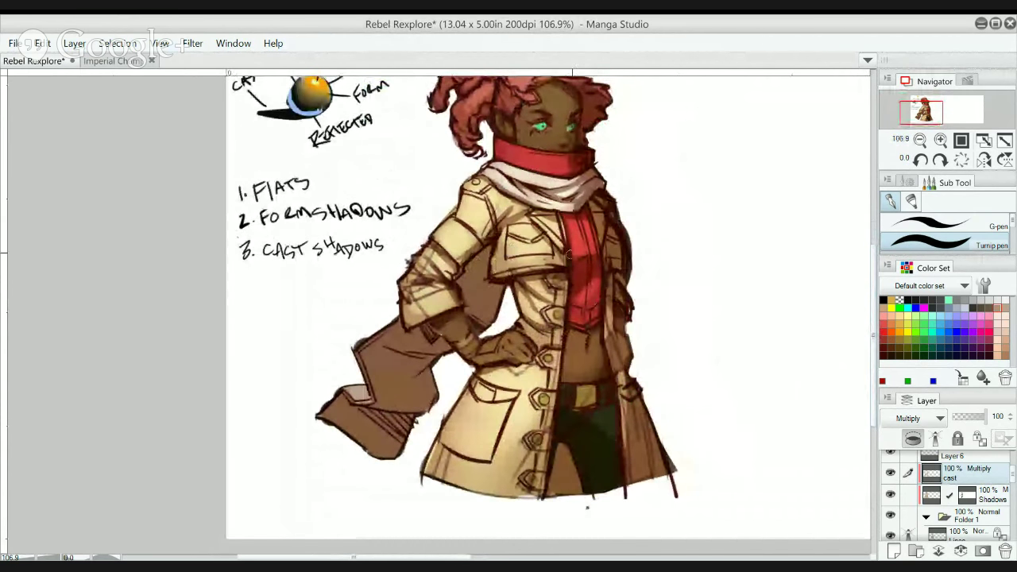
pyautogui.moveTo(586, 230); pyautogui.dragTo(569, 295)
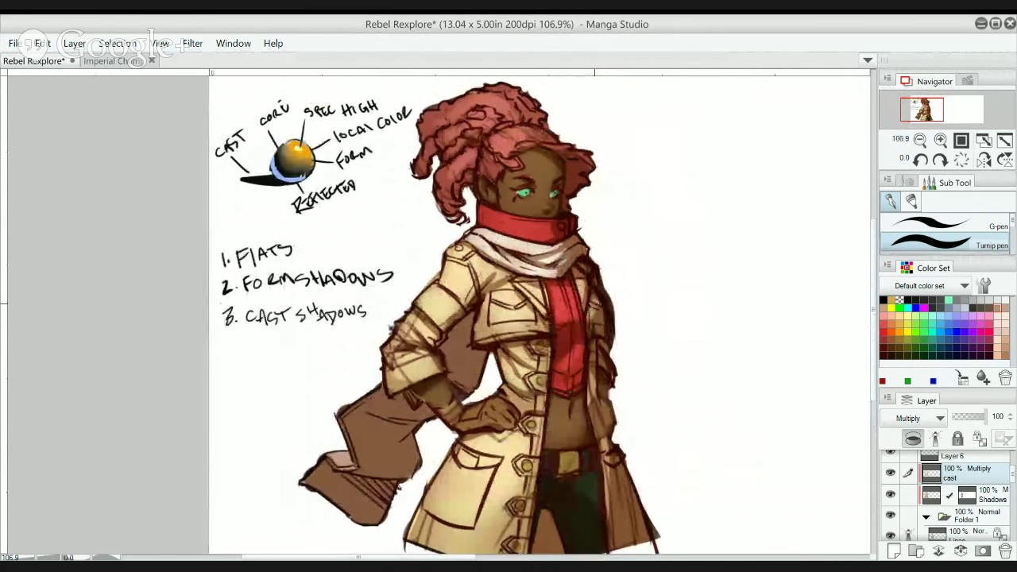
pyautogui.moveTo(593, 316); pyautogui.dragTo(590, 320)
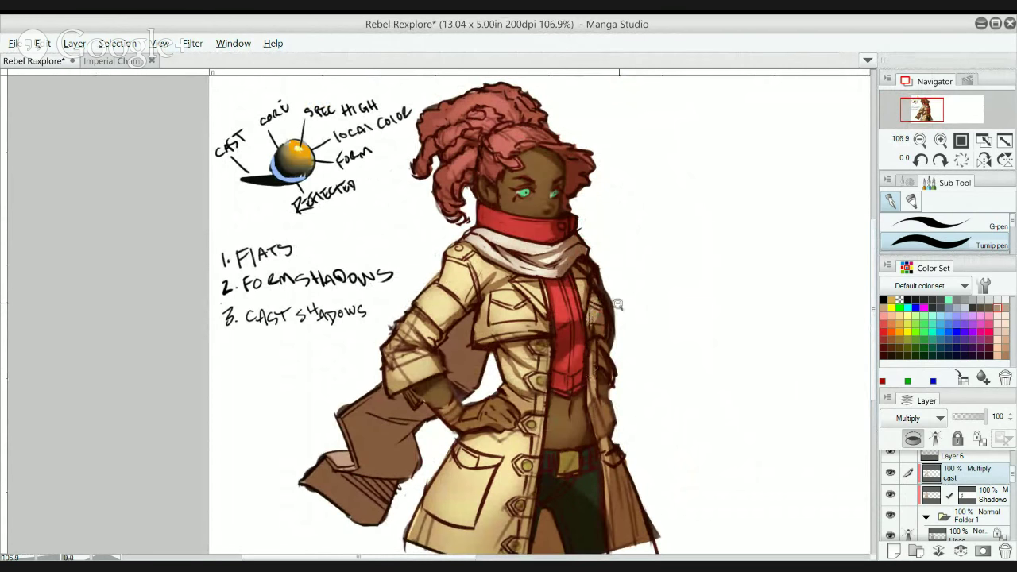
pyautogui.scroll(-1, 617, 320)
pyautogui.moveTo(614, 316); pyautogui.dragTo(619, 270)
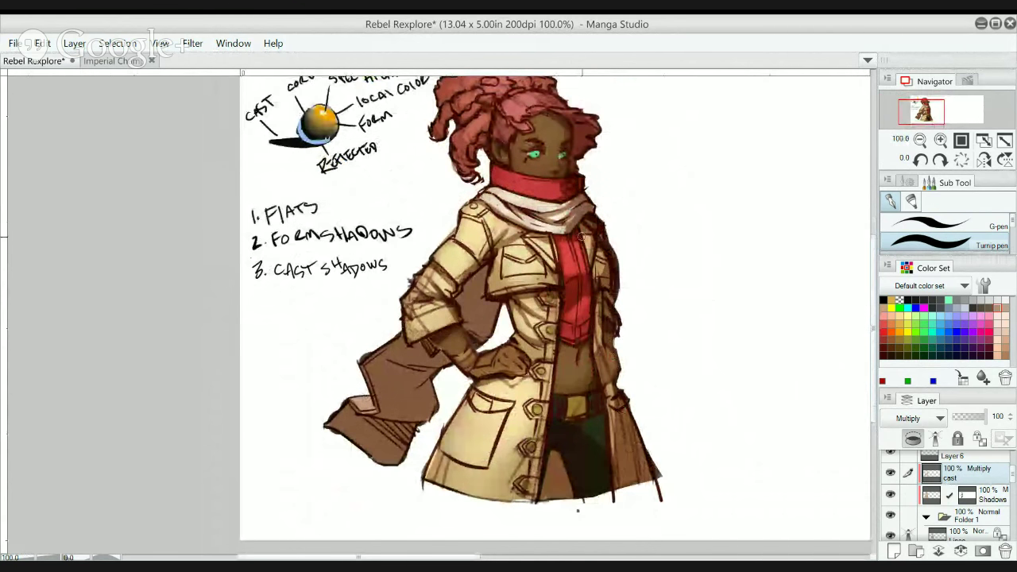
pyautogui.scroll(1, 555, 155)
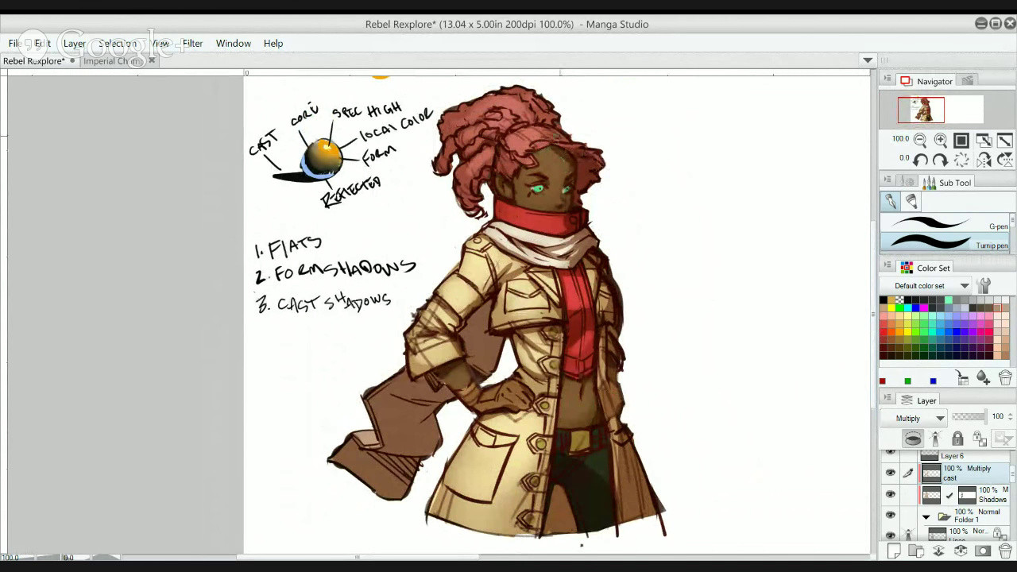
# - Examine the labelled shading sphere diagram and compare it with the shadows on the scarf, coat chest and red shirt
pyautogui.keyDown('ctrl'); pyautogui.click(378, 174); pyautogui.keyUp('ctrl')
pyautogui.keyDown('ctrl'); pyautogui.click(378, 174); pyautogui.keyUp('ctrl')
pyautogui.moveTo(374, 221); pyautogui.dragTo(522, 316)
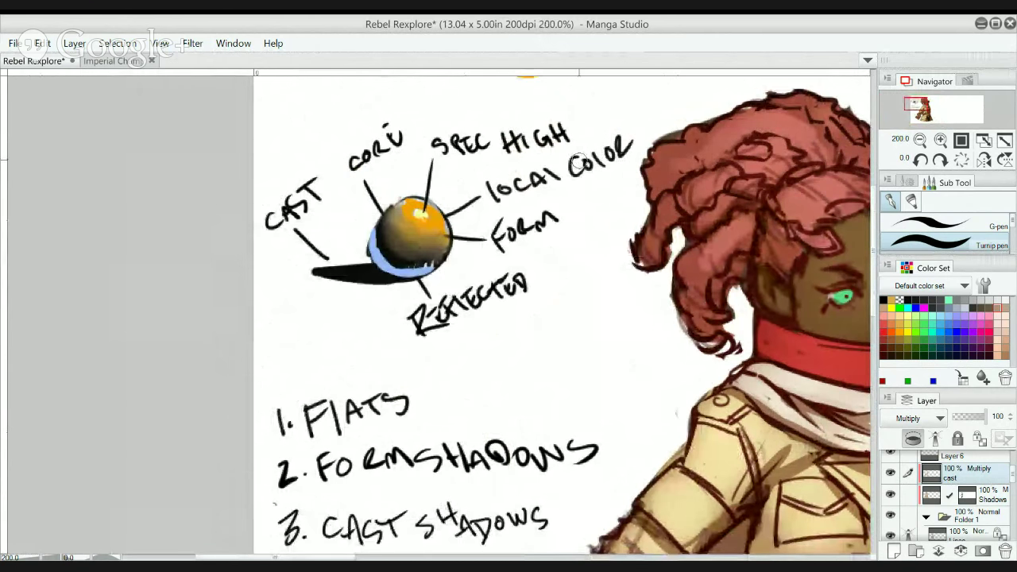
pyautogui.moveTo(579, 160); pyautogui.dragTo(329, 68)
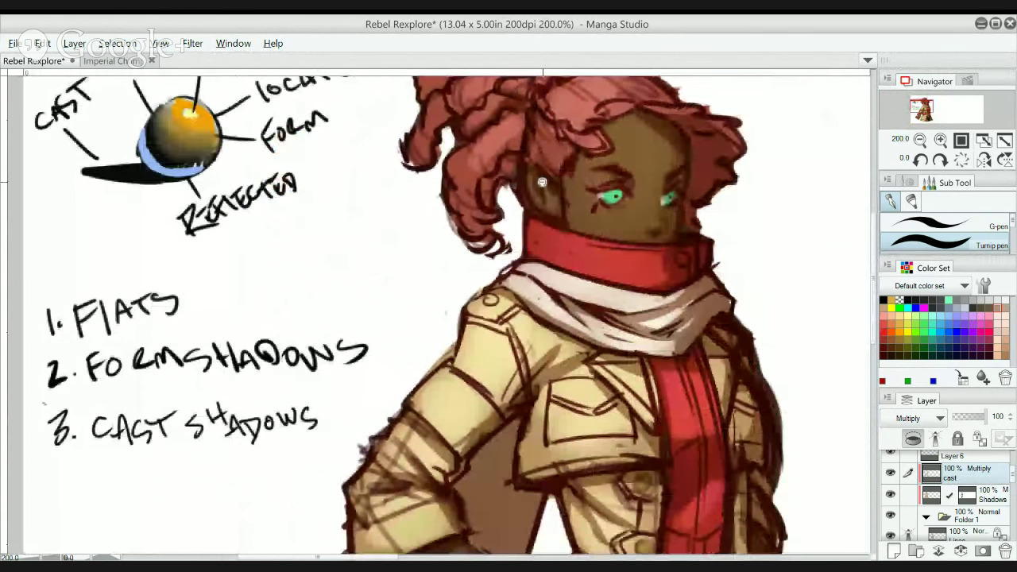
pyautogui.scroll(-1, 543, 182)
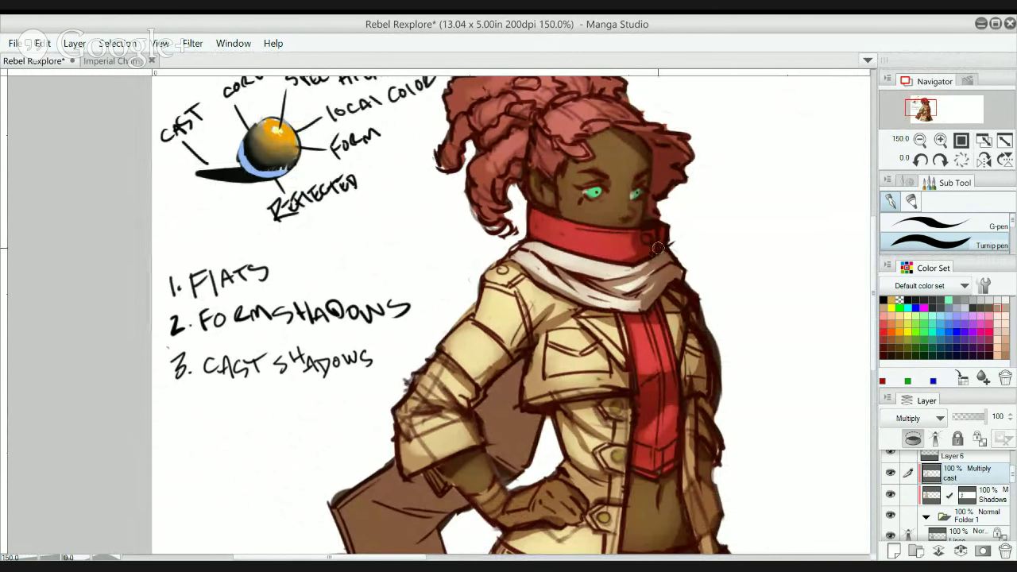
pyautogui.moveTo(611, 329); pyautogui.dragTo(624, 210)
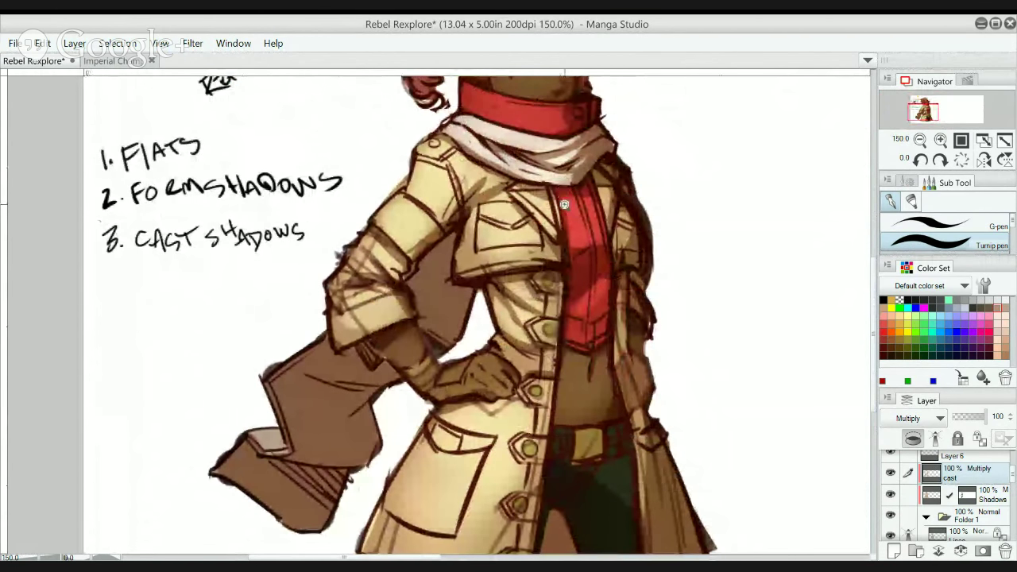
pyautogui.scroll(1, 567, 205)
pyautogui.scroll(2, 662, 191)
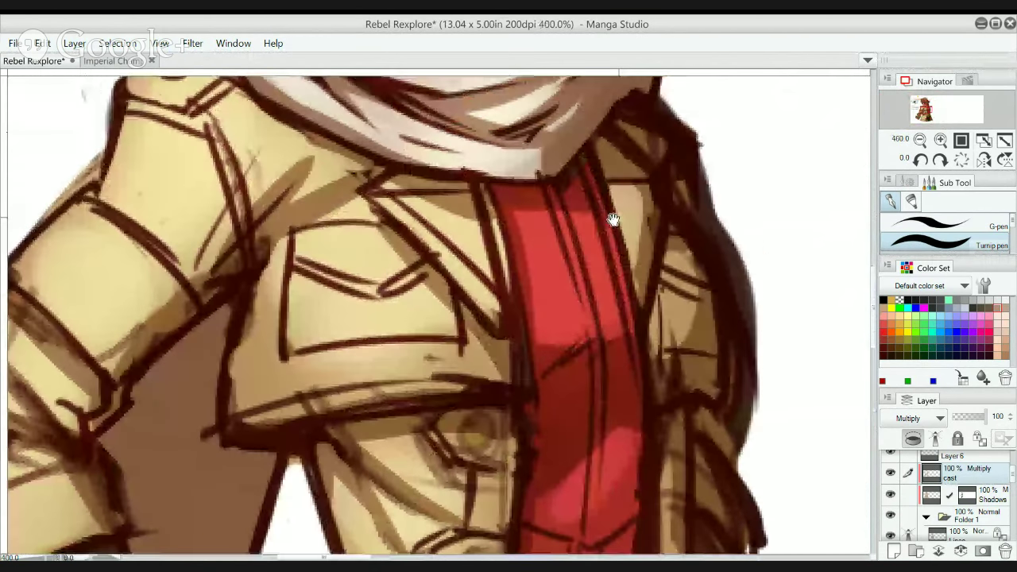
# - Flip the canvas view horizontally and check the whole shaded figure in mirror image
pyautogui.scroll(-4, 615, 209)
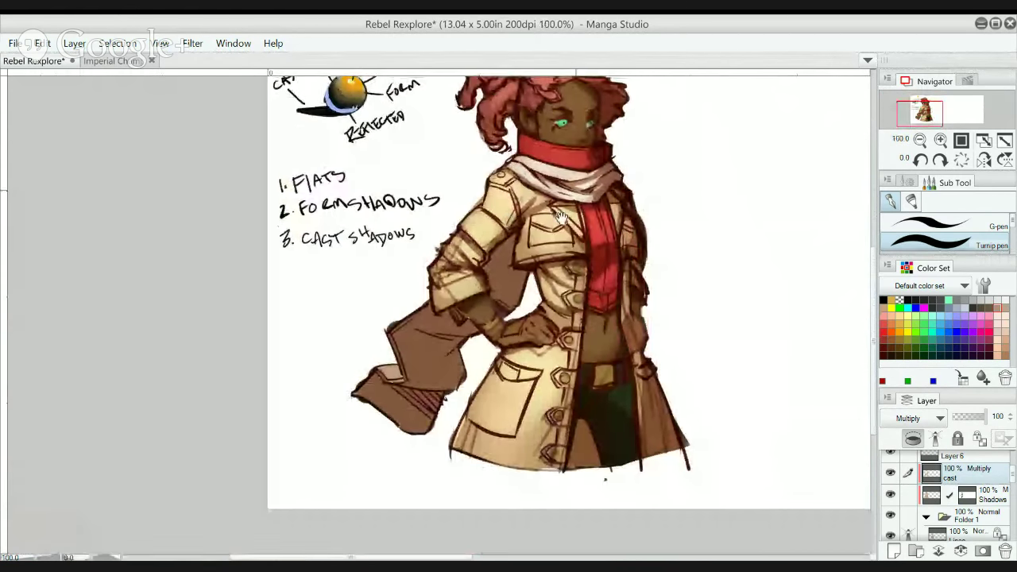
pyautogui.moveTo(664, 244); pyautogui.dragTo(638, 286)
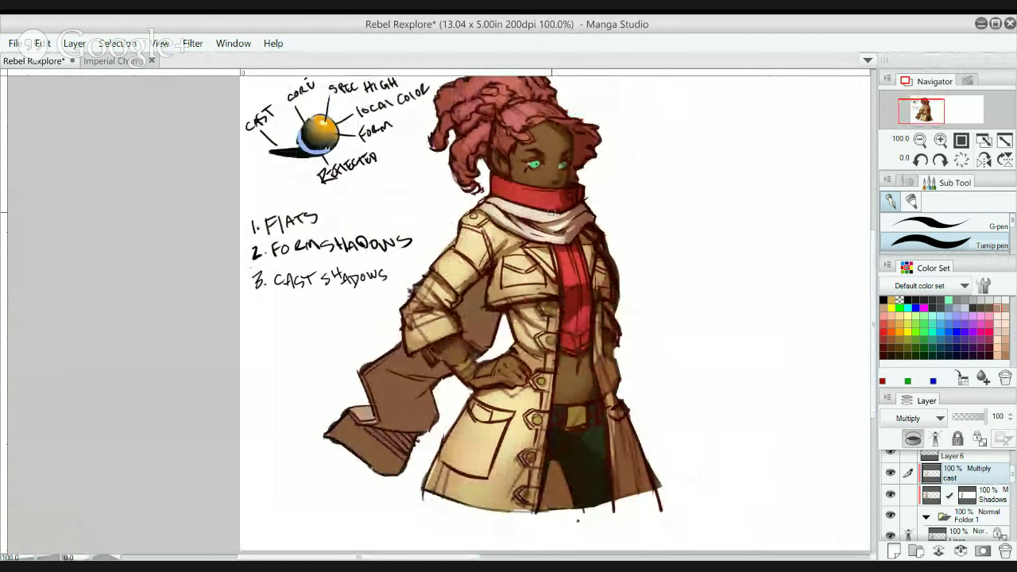
pyautogui.moveTo(560, 146); pyautogui.dragTo(555, 151)
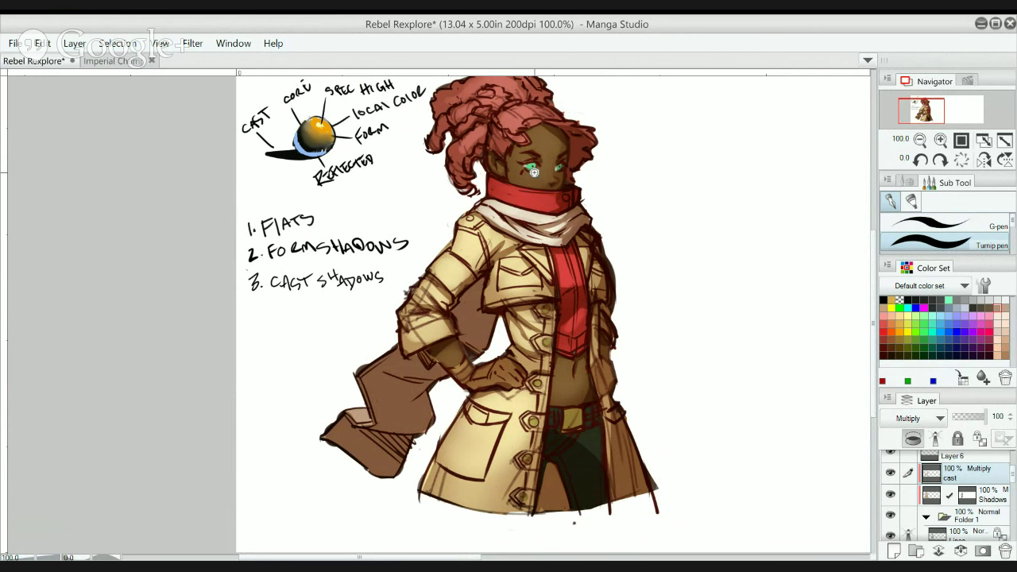
pyautogui.scroll(1, 563, 187)
pyautogui.scroll(-2, 562, 187)
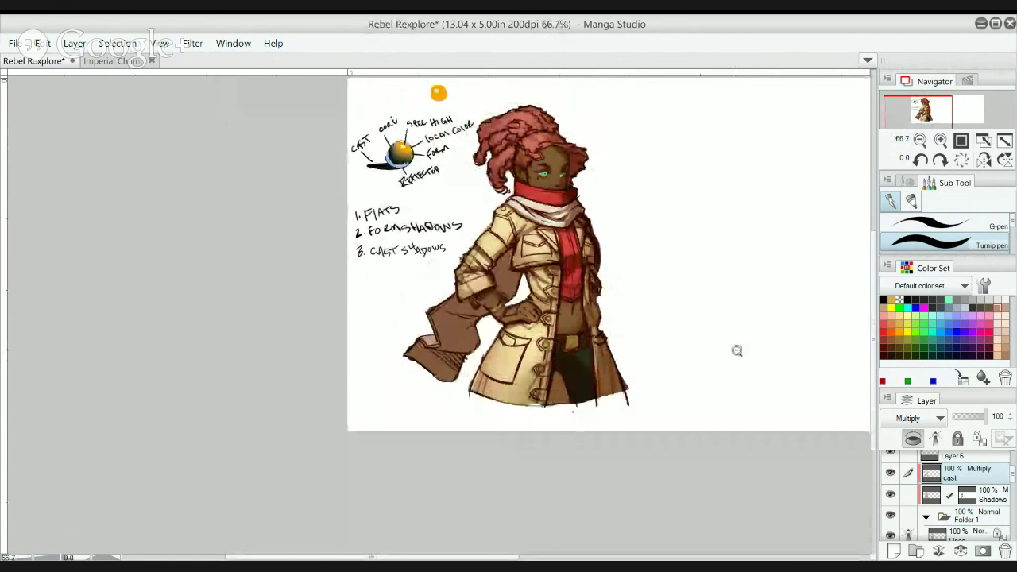
pyautogui.click(983, 160)
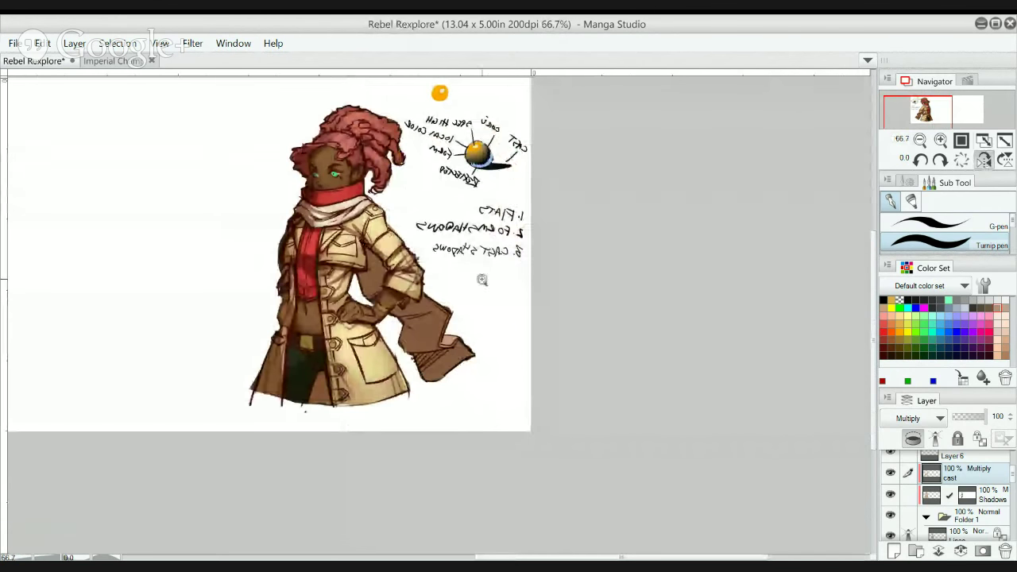
pyautogui.scroll(2, 351, 256)
pyautogui.moveTo(359, 268); pyautogui.dragTo(521, 299)
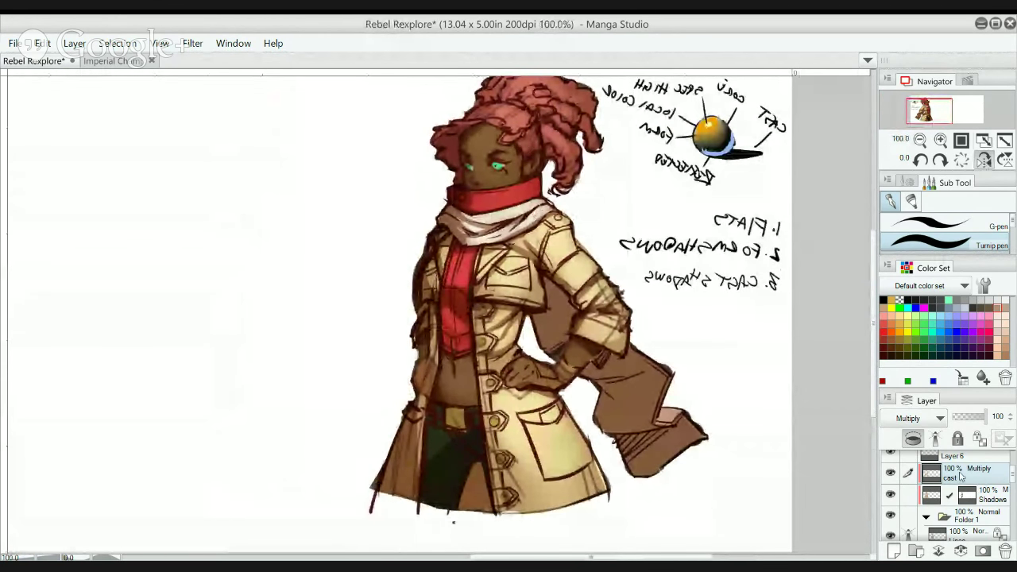
# - Select Layer 3 and switch to the Mapping pen with an enlarged brush size
pyautogui.moveTo(1012, 476); pyautogui.dragTo(982, 548)
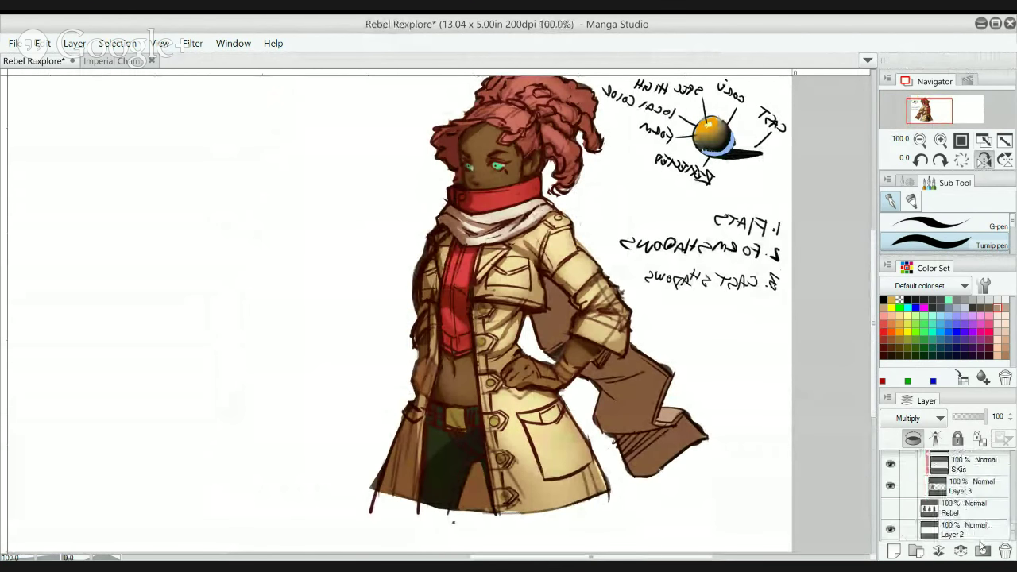
pyautogui.click(966, 494)
pyautogui.press('.')
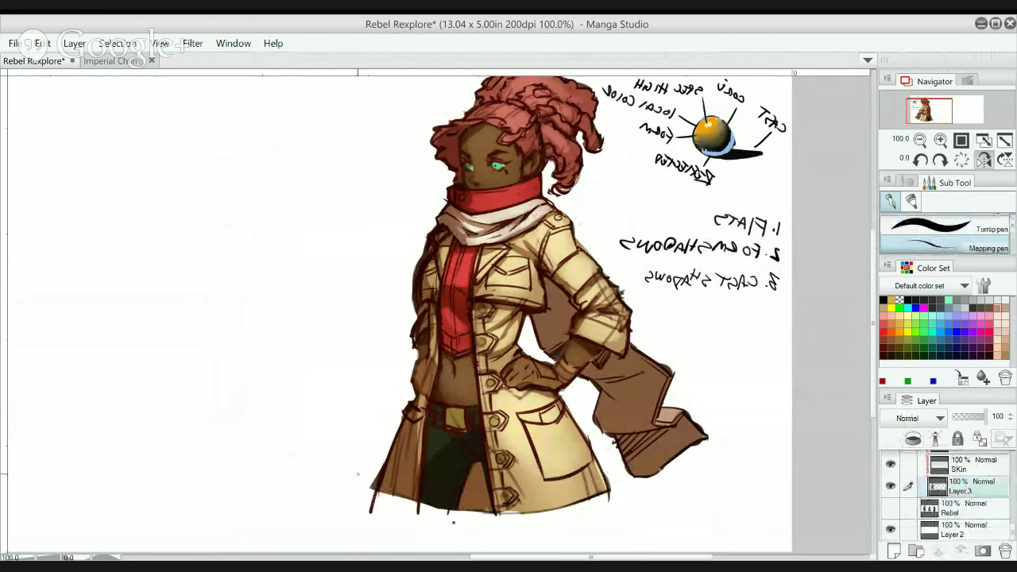
pyautogui.press(']')
pyautogui.press(']')
pyautogui.press(']')
pyautogui.press(']')
pyautogui.press(']')
pyautogui.press(']')
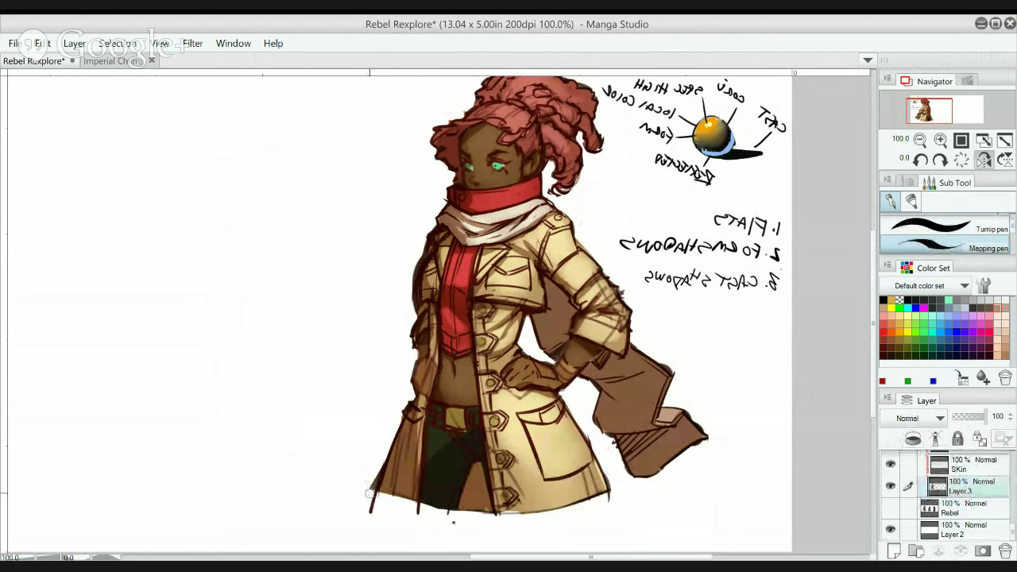
# - Try removing the coat color along the outer edge of the hanging coat panel below the lowered hand, and undo the strokes
pyautogui.moveTo(372, 493); pyautogui.dragTo(395, 417)
pyautogui.moveTo(376, 499)
pyautogui.mouseDown()
pyautogui.moveTo(400, 416)
pyautogui.moveTo(367, 523)
pyautogui.moveTo(402, 417)
pyautogui.mouseUp()
pyautogui.moveTo(403, 417); pyautogui.dragTo(375, 530)
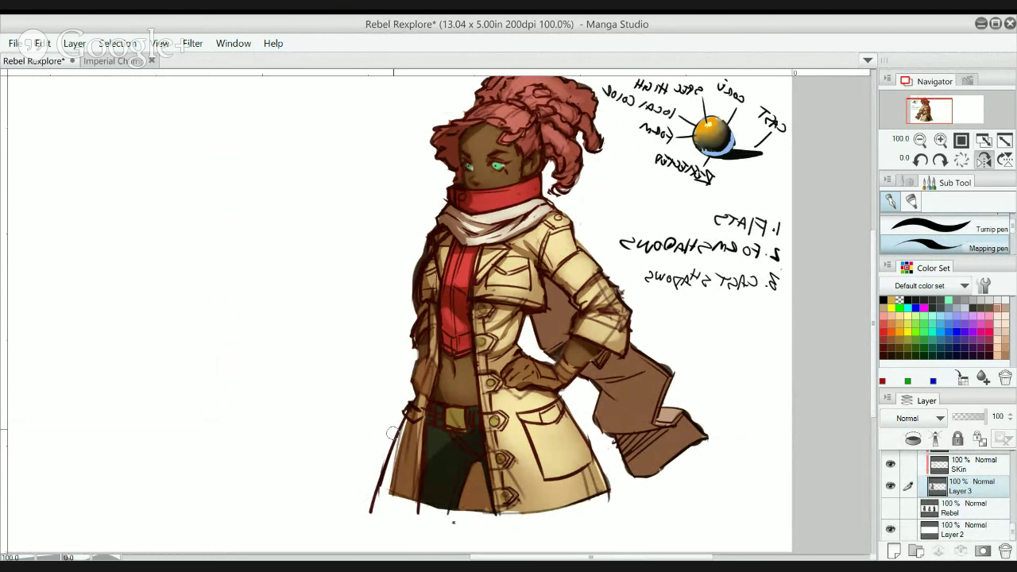
pyautogui.moveTo(402, 417); pyautogui.dragTo(381, 520)
pyautogui.moveTo(404, 418); pyautogui.dragTo(387, 524)
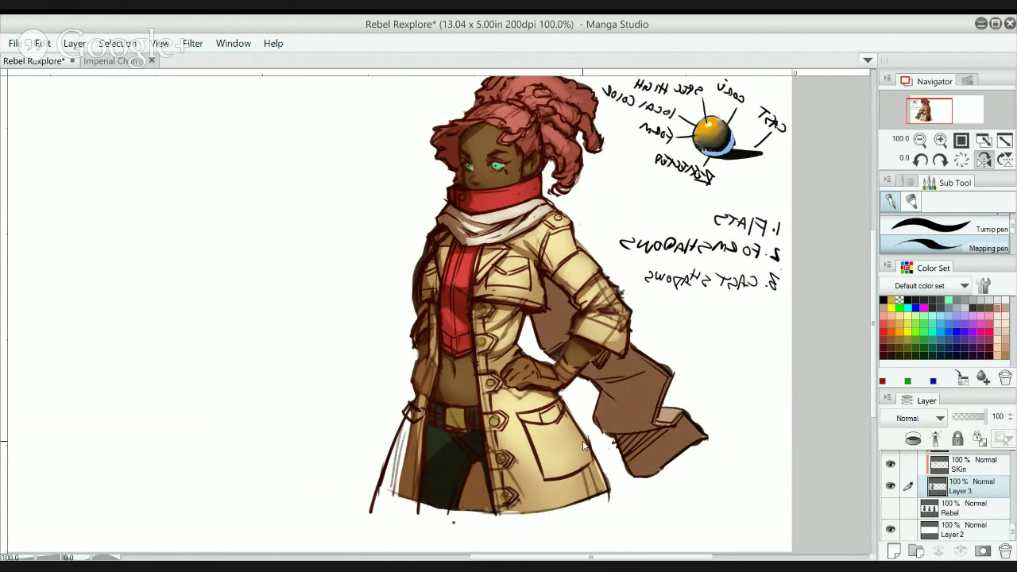
pyautogui.hotkey('ctrl', 'z')
pyautogui.hotkey('ctrl', 'z')
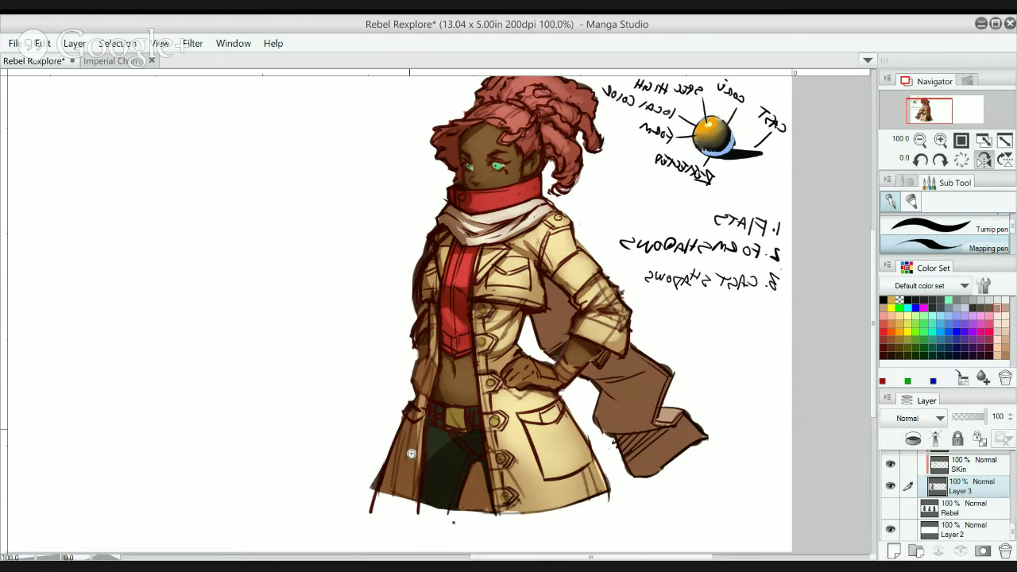
# - Retry trimming the coat panel's color beside its long slanted outline from a closer view, and undo the strokes
pyautogui.scroll(1, 397, 458)
pyautogui.moveTo(397, 457); pyautogui.dragTo(371, 417)
pyautogui.moveTo(359, 473)
pyautogui.mouseDown()
pyautogui.moveTo(390, 362)
pyautogui.moveTo(350, 509)
pyautogui.mouseUp()
pyautogui.hotkey('ctrl', 'z')
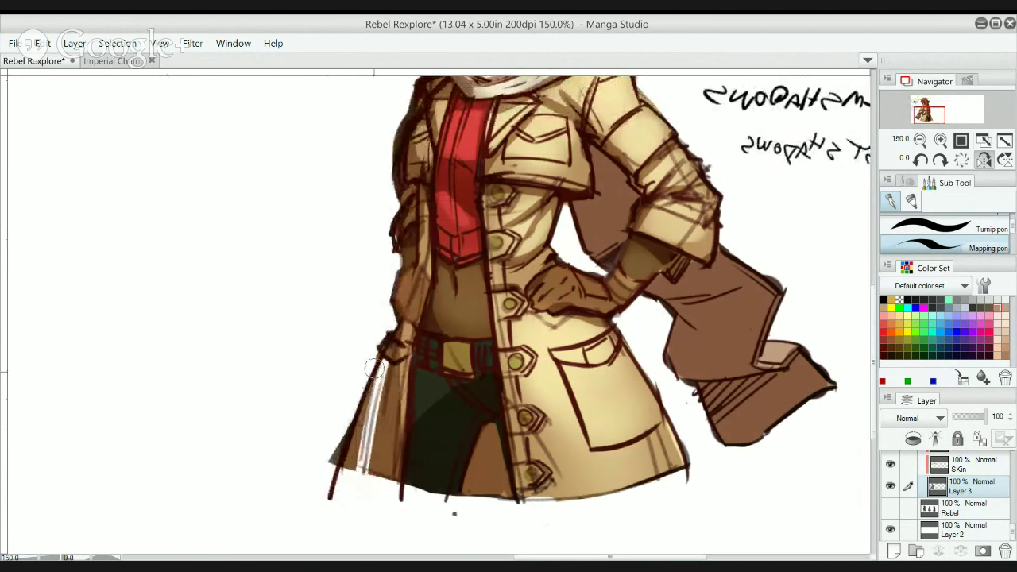
pyautogui.moveTo(372, 368); pyautogui.dragTo(332, 523)
pyautogui.moveTo(347, 421); pyautogui.dragTo(325, 504)
pyautogui.moveTo(363, 376); pyautogui.dragTo(355, 475)
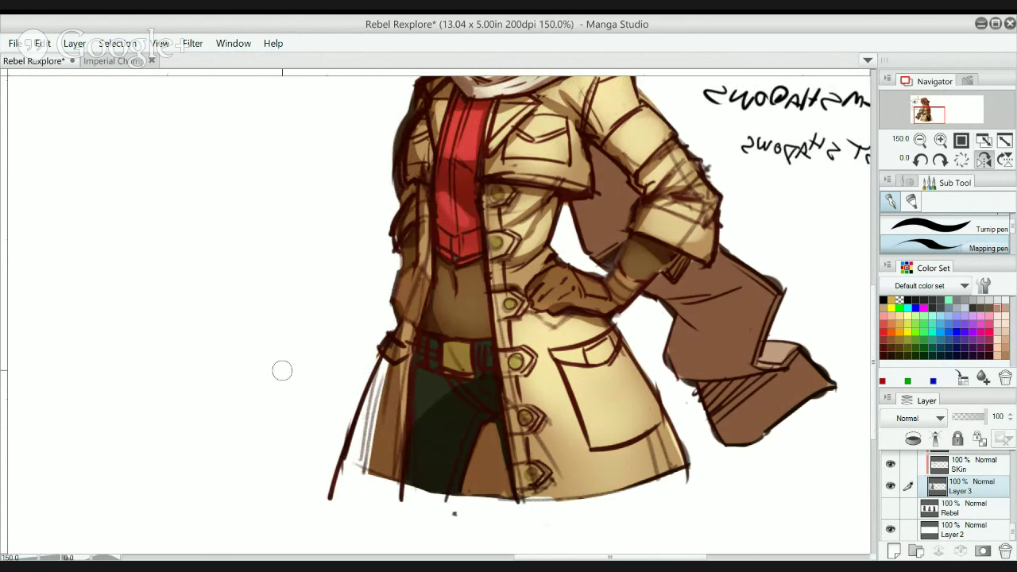
pyautogui.click(373, 397)
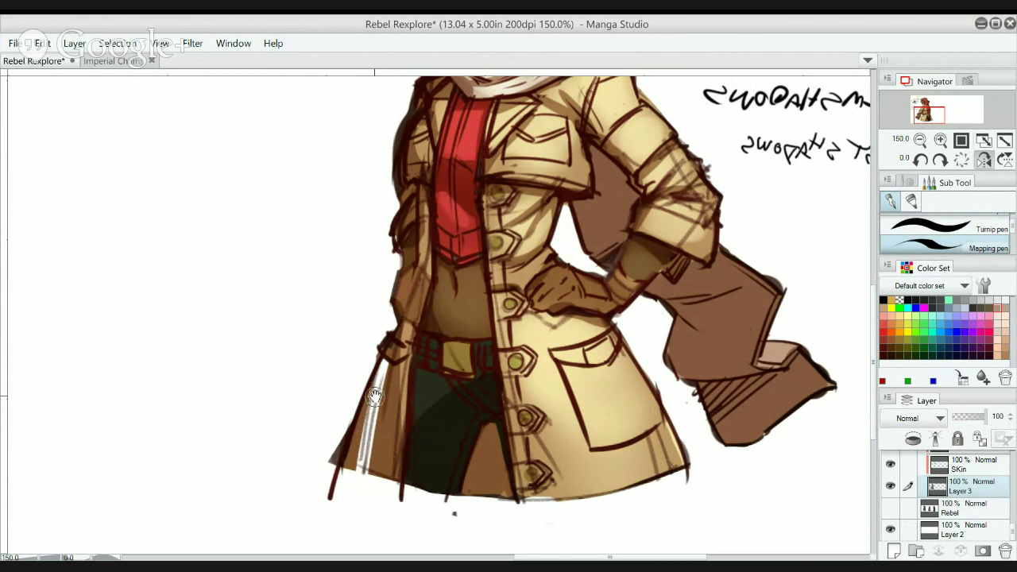
pyautogui.click(372, 401)
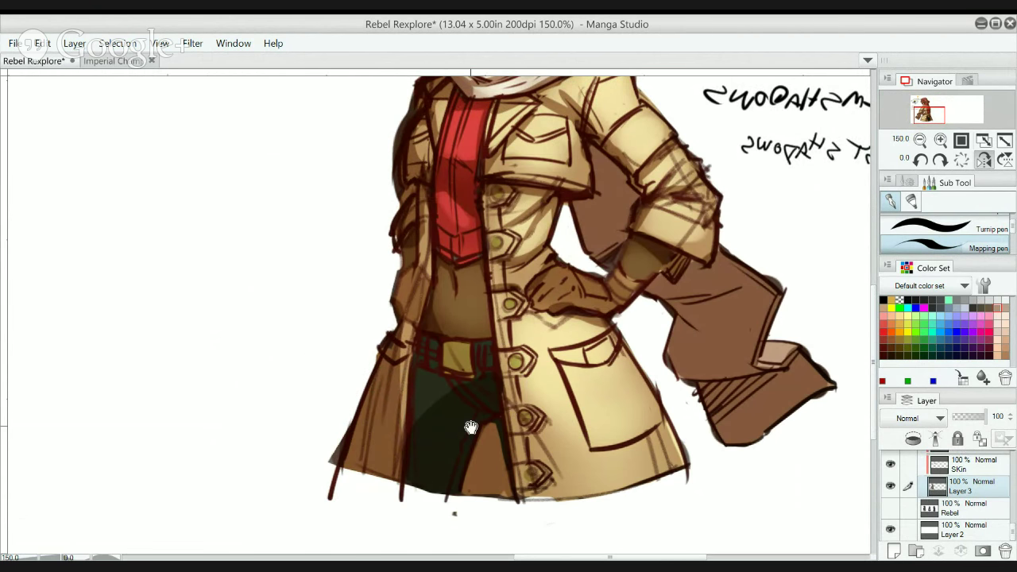
# - Remove the strip of coat color beside the panel's slanted outer outline, from the lowered hand down to the hem
pyautogui.moveTo(471, 427); pyautogui.dragTo(474, 320)
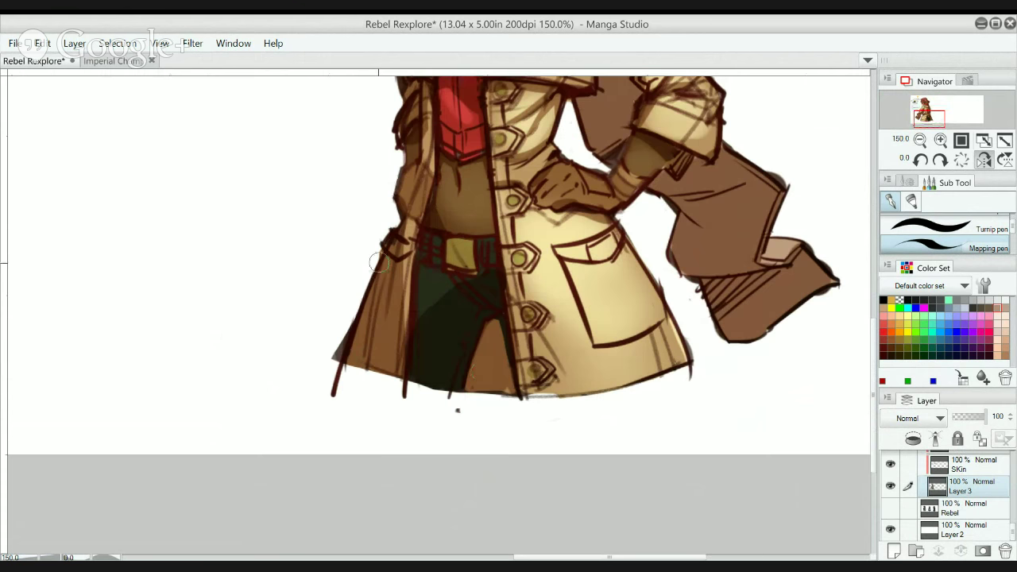
pyautogui.click(373, 316)
pyautogui.moveTo(377, 259)
pyautogui.mouseDown()
pyautogui.moveTo(343, 385)
pyautogui.moveTo(354, 294)
pyautogui.moveTo(351, 378)
pyautogui.mouseUp()
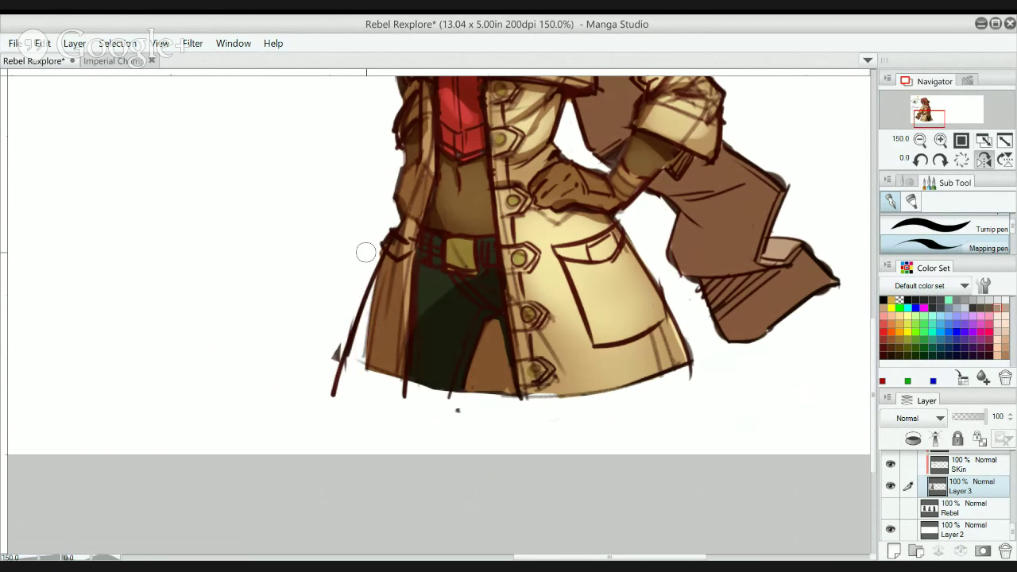
pyautogui.moveTo(353, 293); pyautogui.dragTo(324, 428)
pyautogui.scroll(-2, 359, 282)
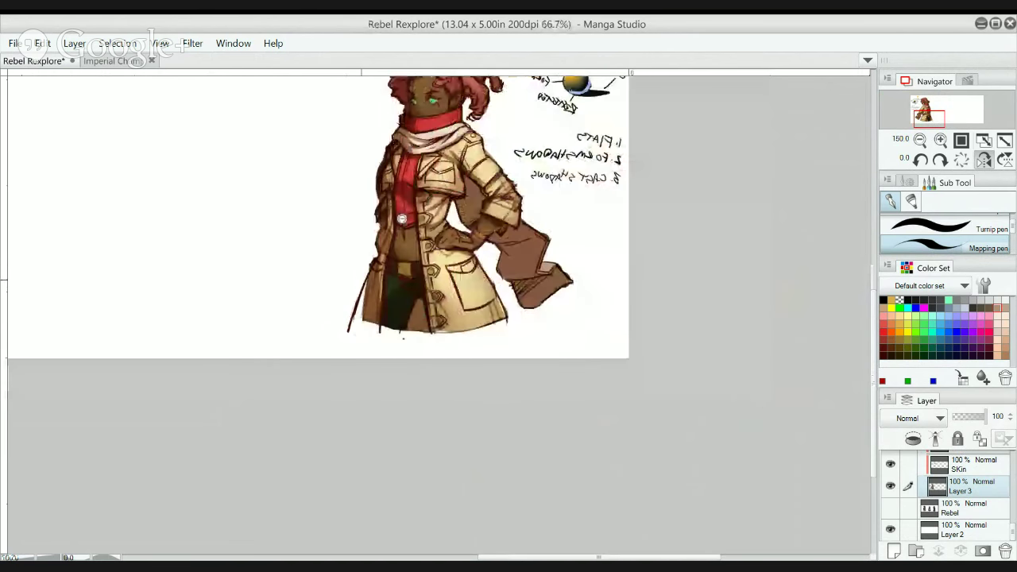
pyautogui.moveTo(421, 171); pyautogui.dragTo(403, 290)
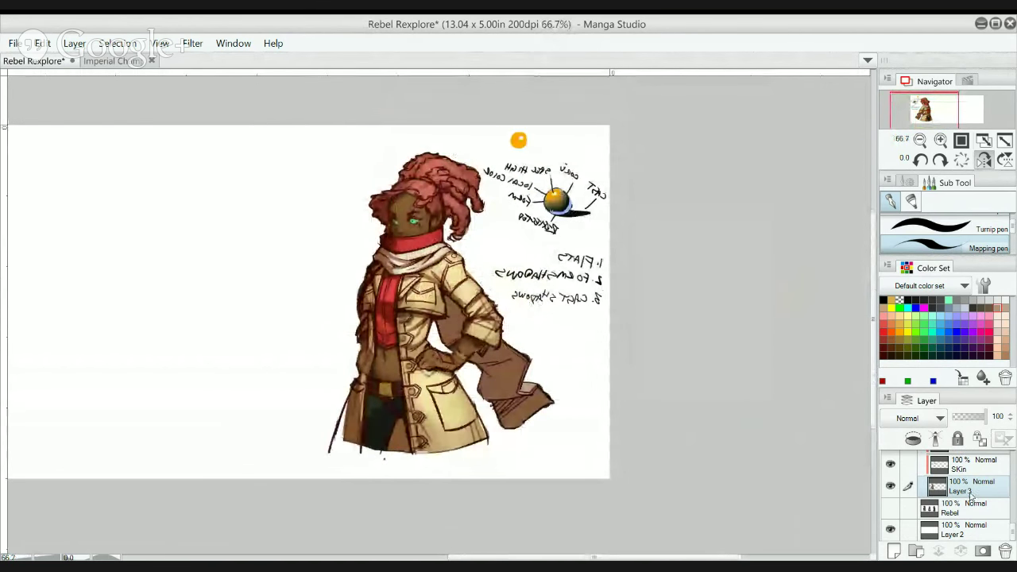
# - Examine the layer stack from the numbered top layers through Shadows and Folder 1 down to the base layers
pyautogui.scroll(5, 1003, 495)
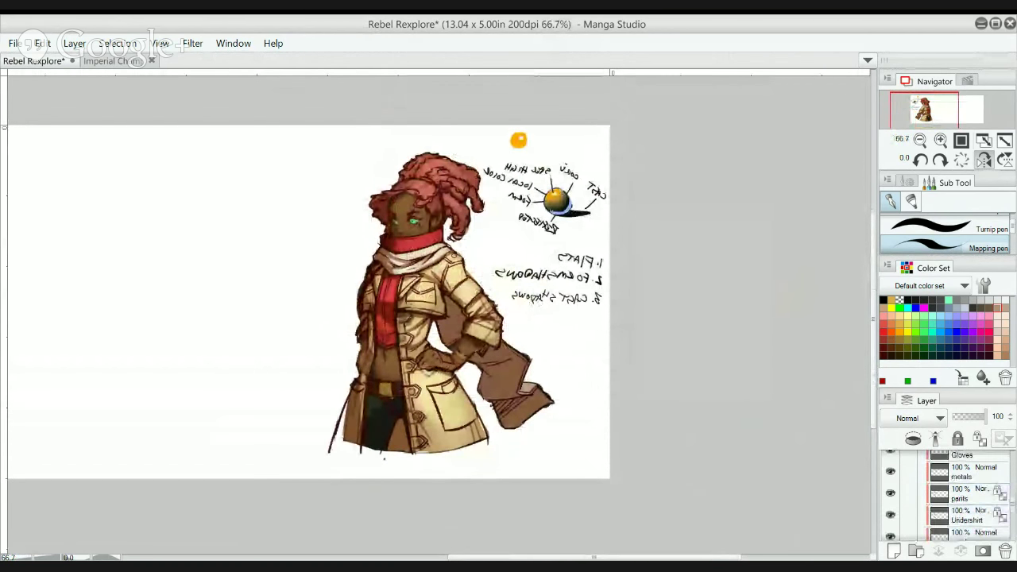
pyautogui.scroll(-8, 946, 497)
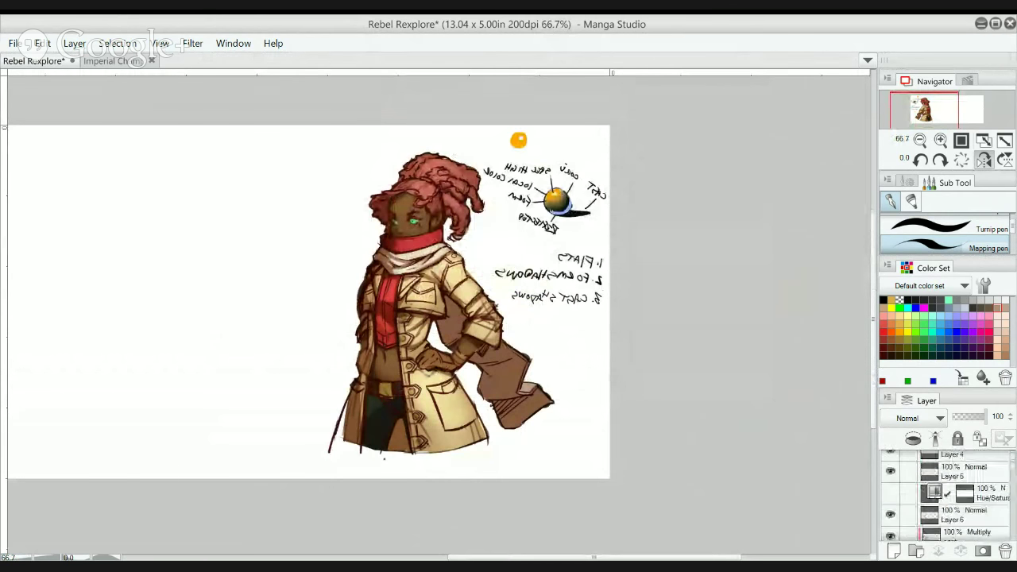
pyautogui.scroll(-2, 945, 496)
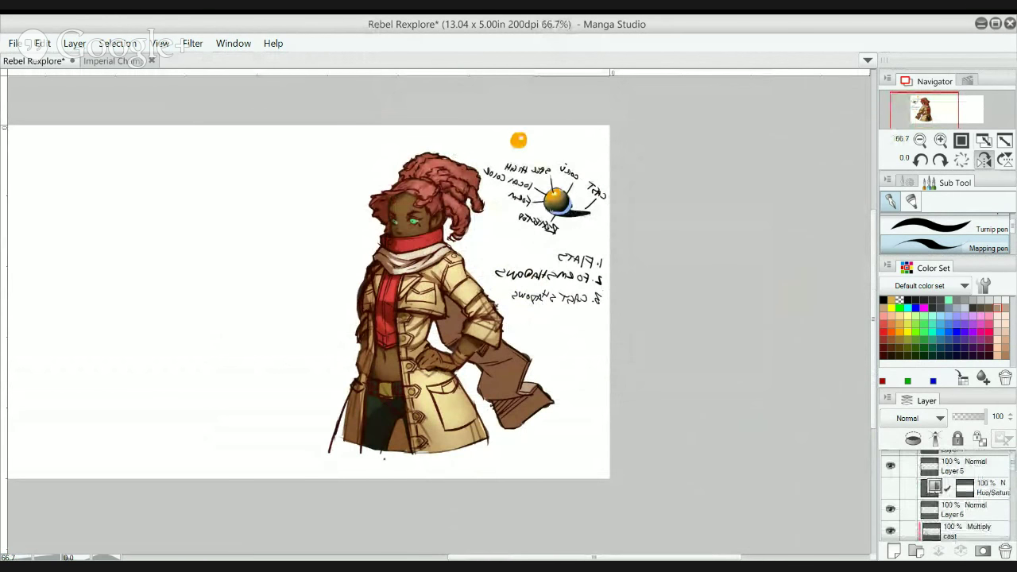
pyautogui.scroll(2, 945, 496)
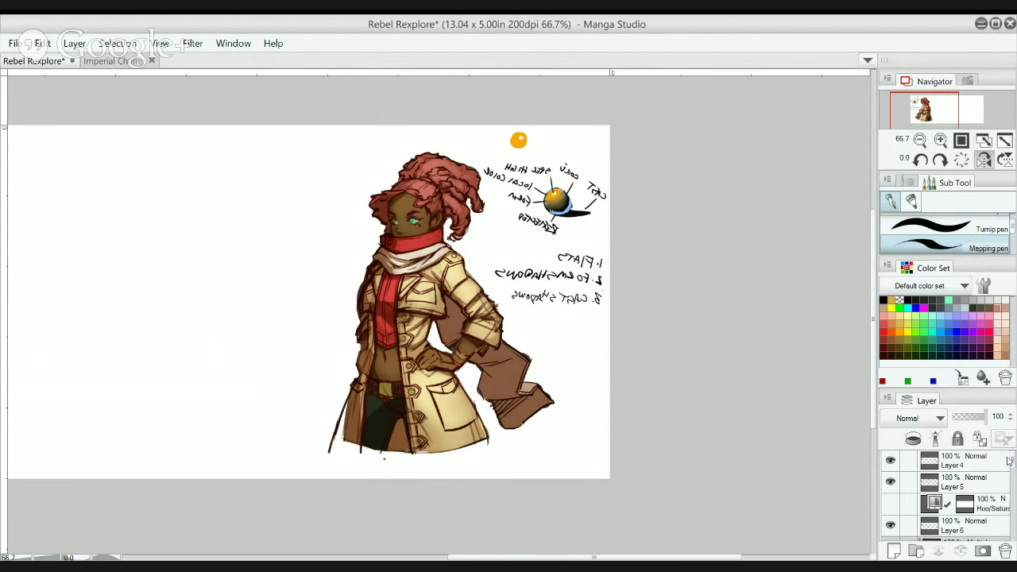
pyautogui.keyDown('ctrl'); pyautogui.click(417, 263); pyautogui.keyUp('ctrl')
pyautogui.keyDown('ctrl'); pyautogui.click(427, 294); pyautogui.keyUp('ctrl')
pyautogui.moveTo(426, 294); pyautogui.dragTo(498, 285)
pyautogui.scroll(-2, 497, 284)
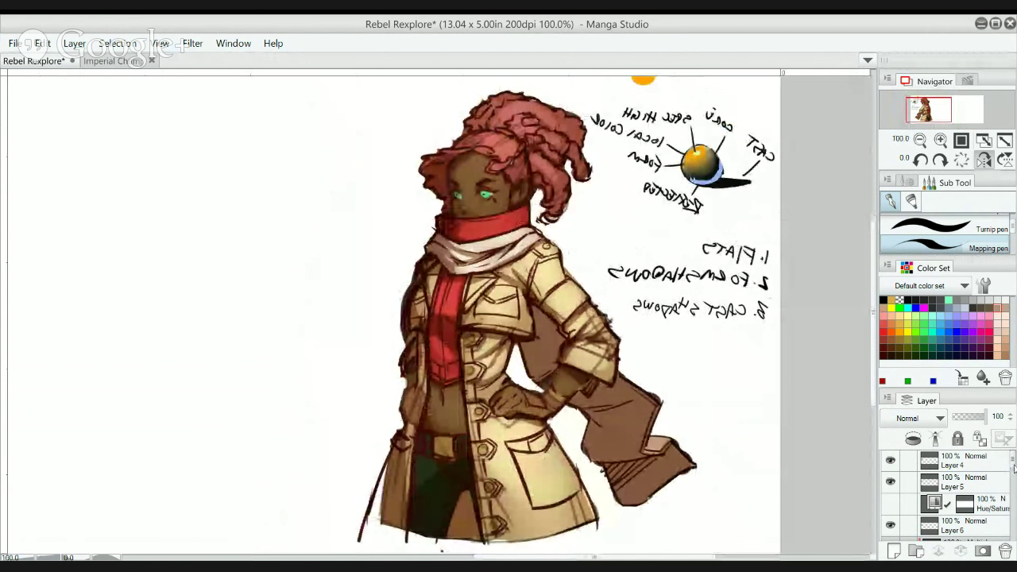
pyautogui.moveTo(1012, 467); pyautogui.dragTo(1010, 483)
pyautogui.scroll(-2, 1010, 481)
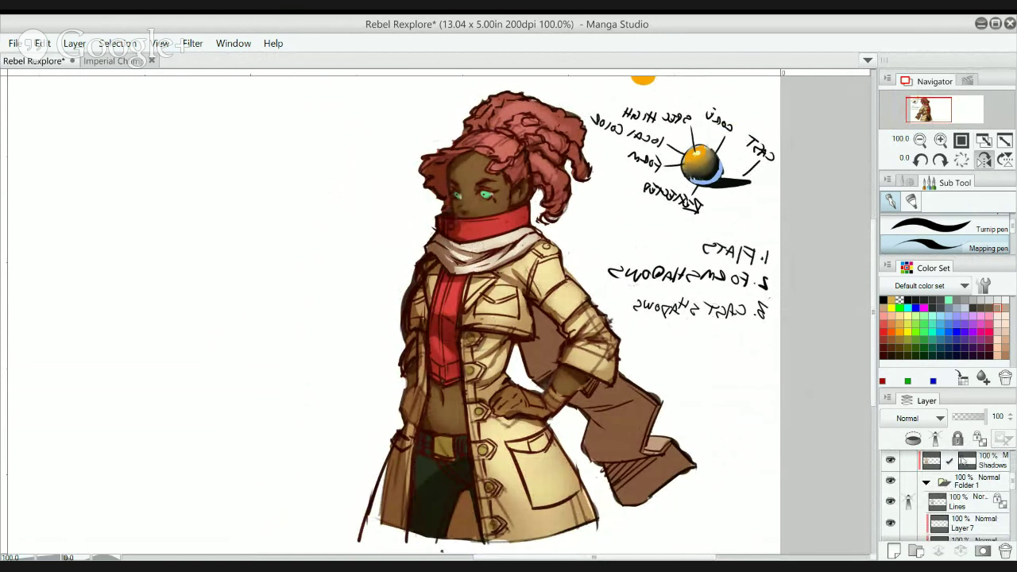
pyautogui.scroll(-5, 1007, 482)
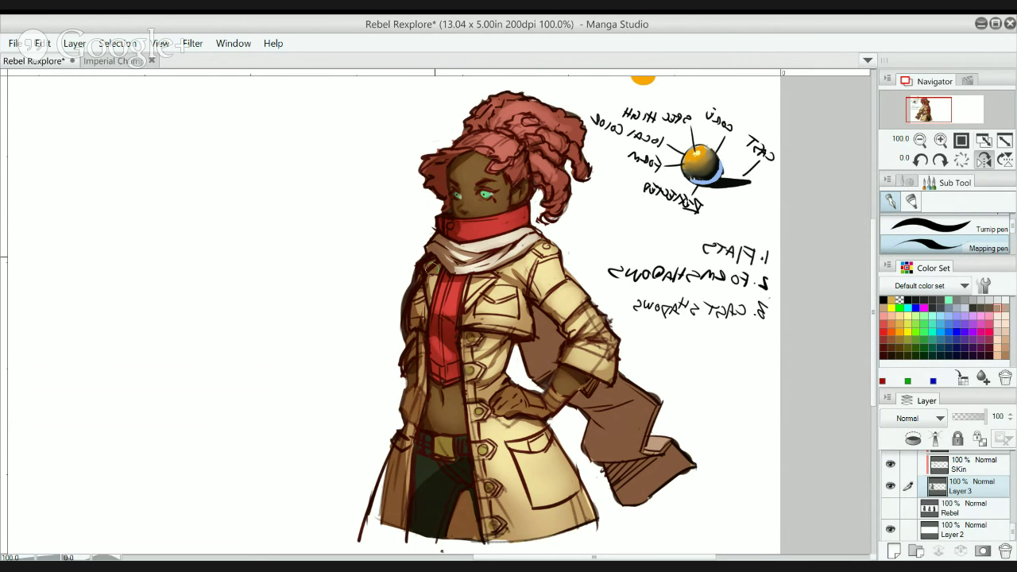
# - On Layer 6, draw black rings around the coat's shoulder, the shadow by the armpit and the bent upper sleeve
pyautogui.moveTo(557, 235); pyautogui.dragTo(193, 189)
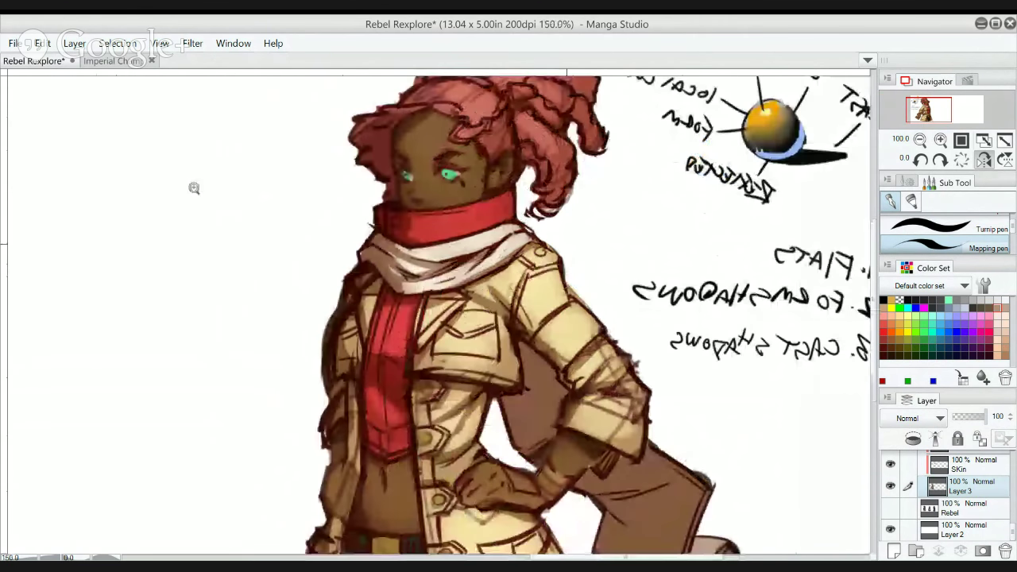
pyautogui.scroll(1, 194, 189)
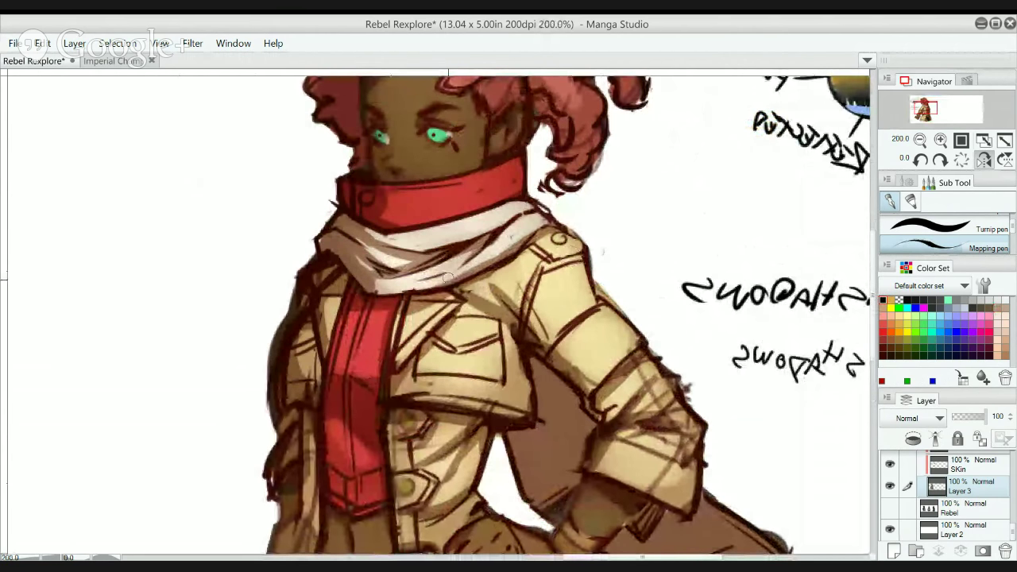
pyautogui.click(1002, 533)
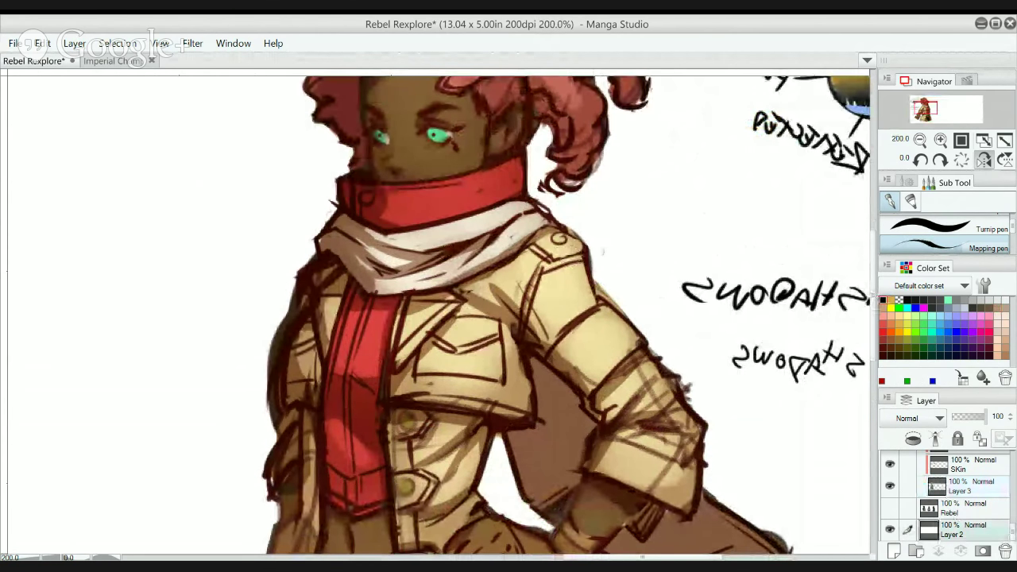
pyautogui.scroll(5, 1012, 519)
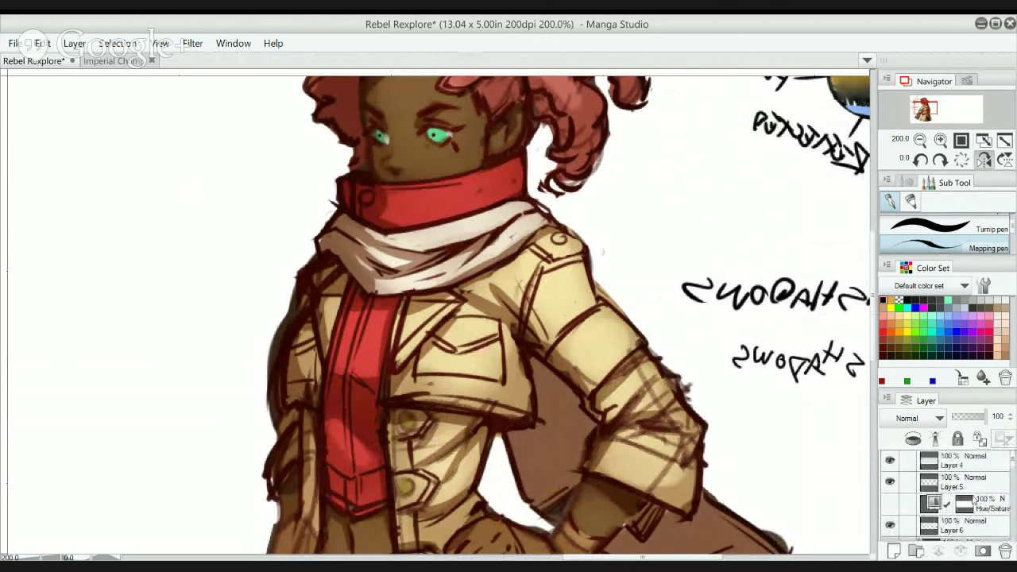
pyautogui.click(951, 521)
pyautogui.moveTo(450, 257)
pyautogui.mouseDown()
pyautogui.moveTo(446, 290)
pyautogui.moveTo(552, 358)
pyautogui.moveTo(486, 226)
pyautogui.mouseUp()
pyautogui.moveTo(492, 288)
pyautogui.mouseDown()
pyautogui.moveTo(536, 344)
pyautogui.moveTo(528, 253)
pyautogui.mouseUp()
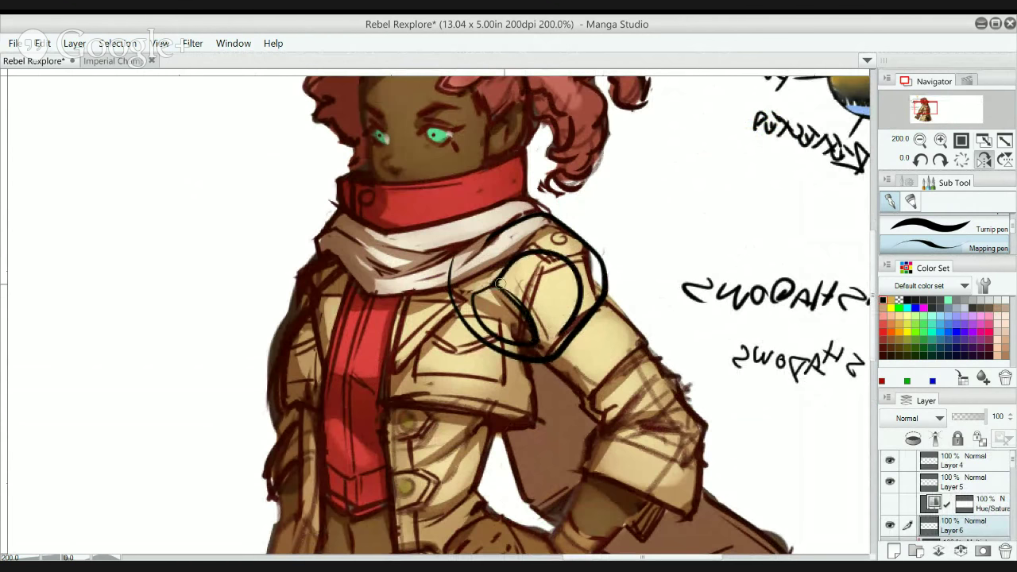
pyautogui.hotkey('ctrl', 'z')
pyautogui.moveTo(555, 338)
pyautogui.mouseDown()
pyautogui.moveTo(678, 412)
pyautogui.moveTo(560, 331)
pyautogui.moveTo(640, 379)
pyautogui.moveTo(635, 362)
pyautogui.moveTo(605, 389)
pyautogui.mouseUp()
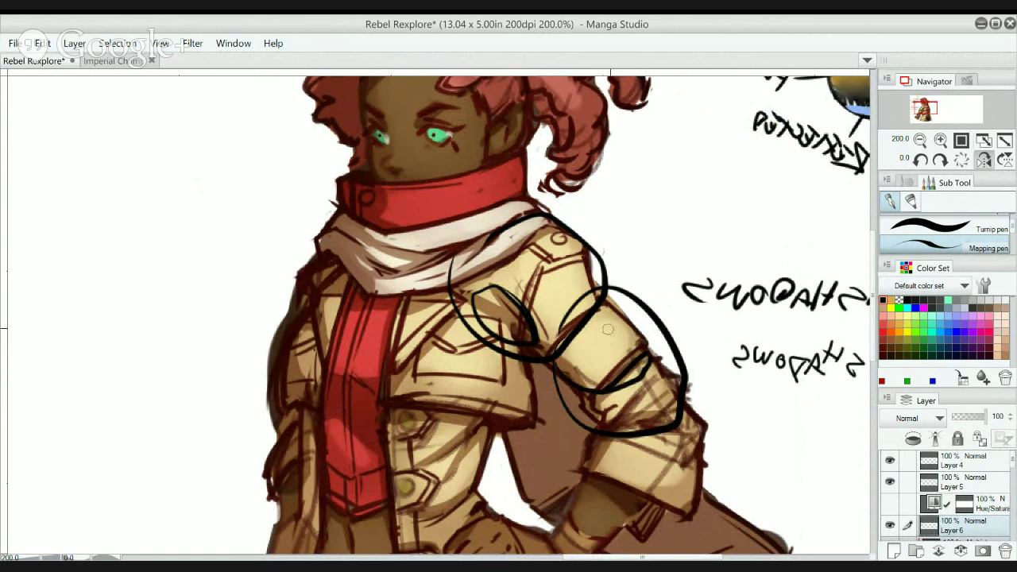
# - Try adding small marks inside the ring on the upper sleeve, and undo them
pyautogui.moveTo(593, 339)
pyautogui.mouseDown()
pyautogui.moveTo(624, 326)
pyautogui.moveTo(610, 340)
pyautogui.mouseUp()
pyautogui.moveTo(587, 354); pyautogui.dragTo(626, 343)
pyautogui.moveTo(610, 395); pyautogui.dragTo(630, 397)
pyautogui.moveTo(646, 395)
pyautogui.mouseDown()
pyautogui.moveTo(642, 409)
pyautogui.moveTo(657, 398)
pyautogui.mouseUp()
pyautogui.hotkey('ctrl', 'z')
pyautogui.hotkey('ctrl', 'z')
pyautogui.hotkey('ctrl', 'z')
pyautogui.hotkey('ctrl', 'z')
# - Try drawing a black ring around the coat's chest pocket, and undo it
pyautogui.moveTo(447, 296)
pyautogui.mouseDown()
pyautogui.moveTo(443, 425)
pyautogui.moveTo(449, 313)
pyautogui.mouseUp()
pyautogui.hotkey('ctrl', 'z')
pyautogui.moveTo(386, 360)
pyautogui.mouseDown()
pyautogui.moveTo(452, 302)
pyautogui.moveTo(482, 393)
pyautogui.moveTo(500, 358)
pyautogui.mouseUp()
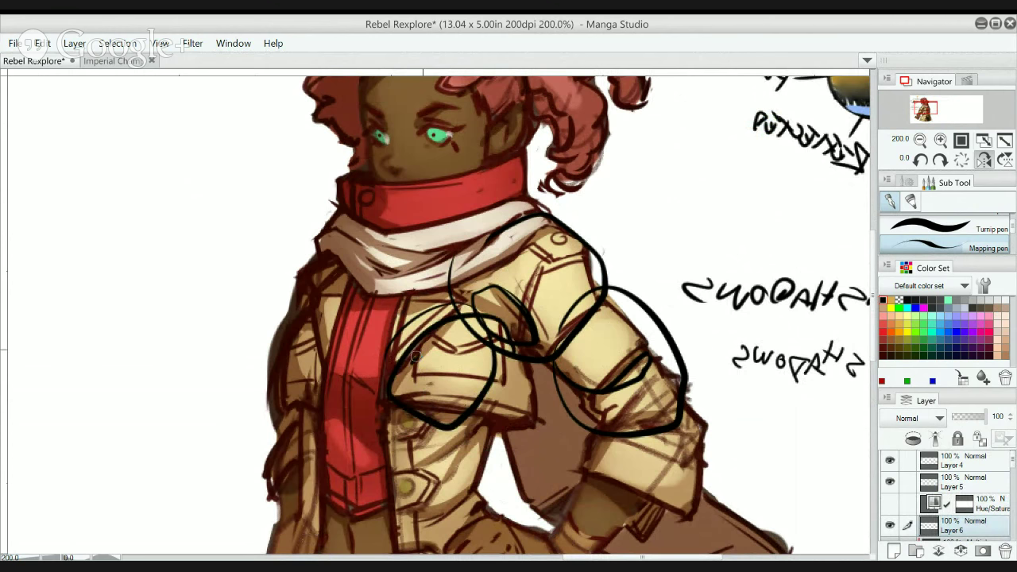
pyautogui.hotkey('ctrl', 'z')
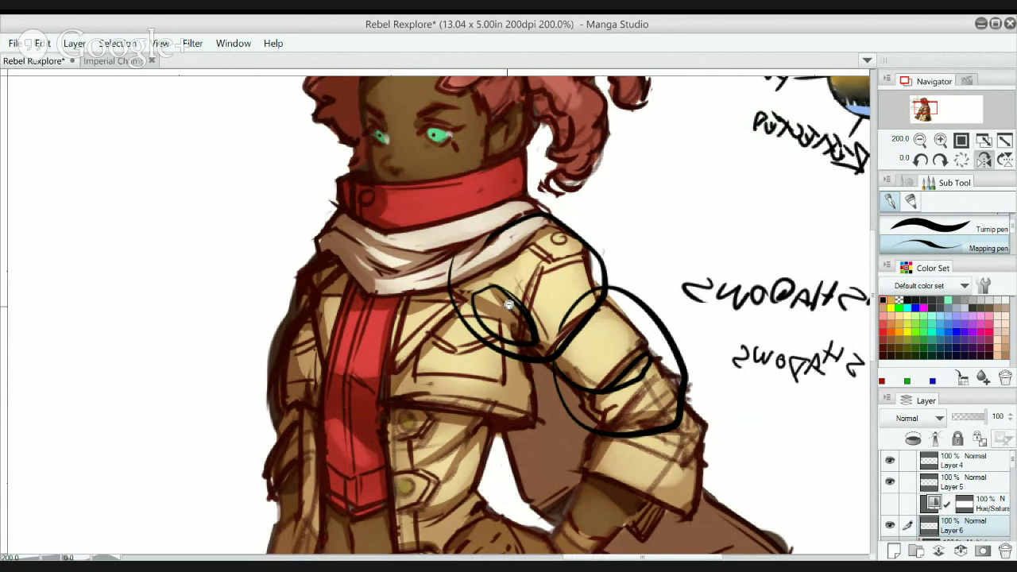
# - Undo the black ring around the shadow by the armpit, keeping the ring around the shoulder
pyautogui.scroll(-2, 508, 304)
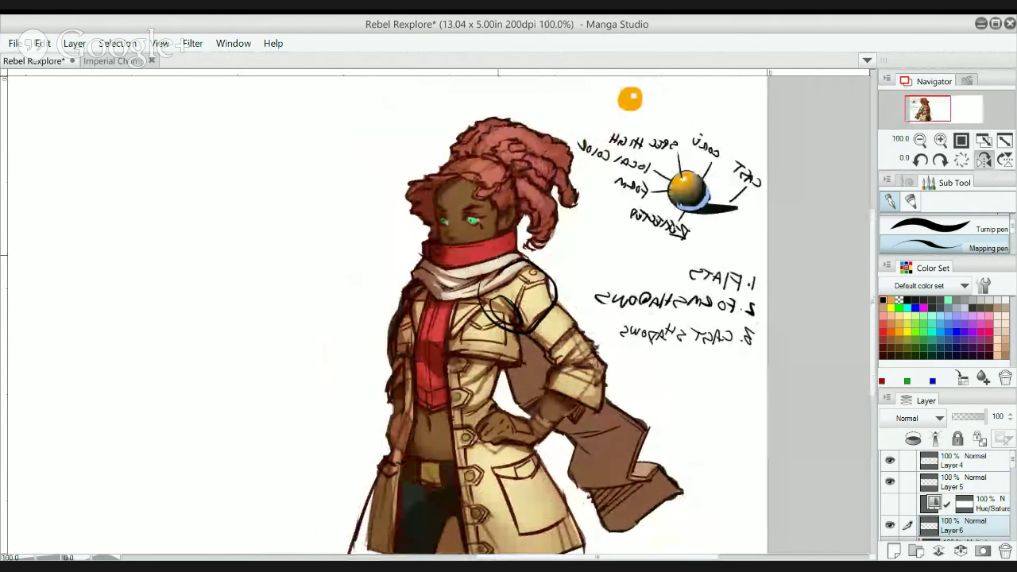
pyautogui.hotkey('ctrl', 'z')
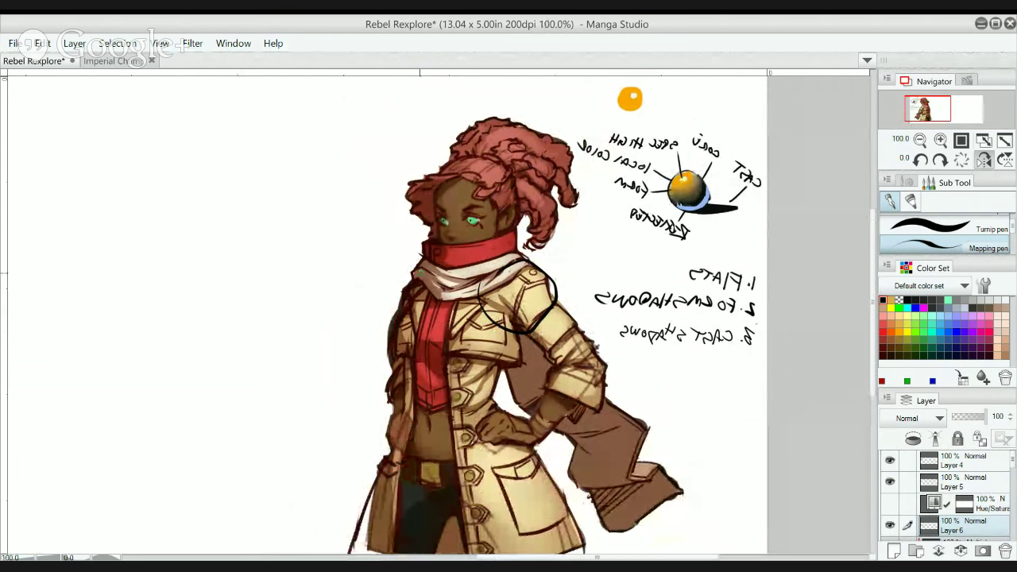
pyautogui.scroll(2, 422, 293)
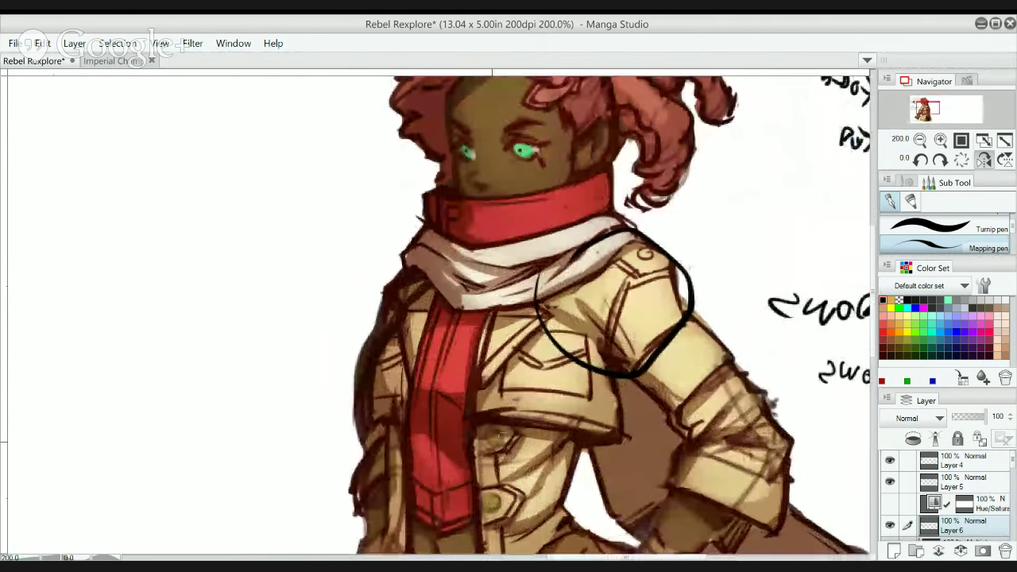
pyautogui.moveTo(503, 283); pyautogui.dragTo(489, 303)
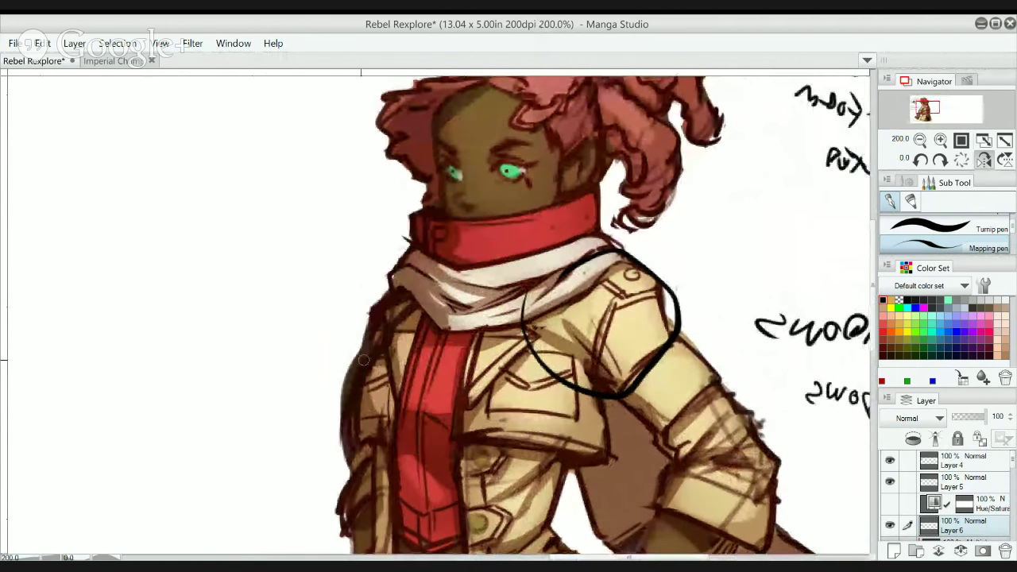
# - Try a black ring around the coat's far lapel, and undo it together with the ring around the shoulder
pyautogui.moveTo(407, 378)
pyautogui.mouseDown()
pyautogui.moveTo(389, 373)
pyautogui.moveTo(409, 329)
pyautogui.mouseUp()
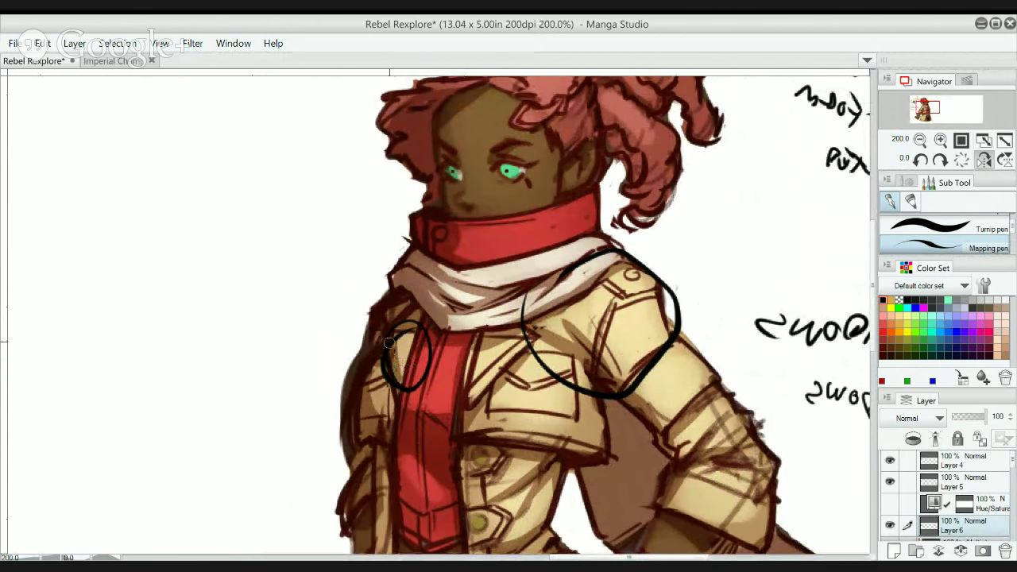
pyautogui.hotkey('ctrl', 'z')
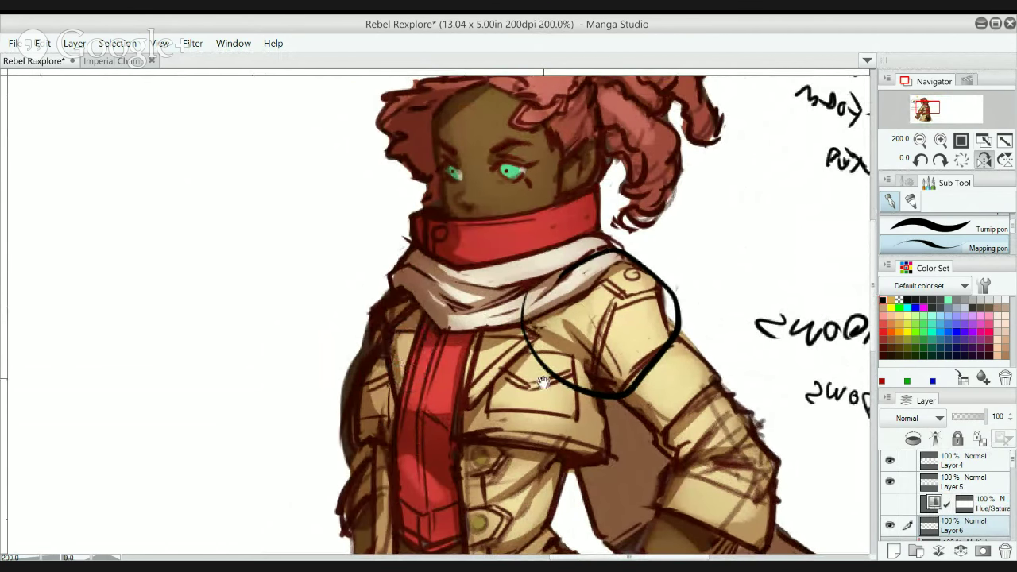
pyautogui.scroll(-4, 591, 326)
pyautogui.hotkey('ctrl', 'z')
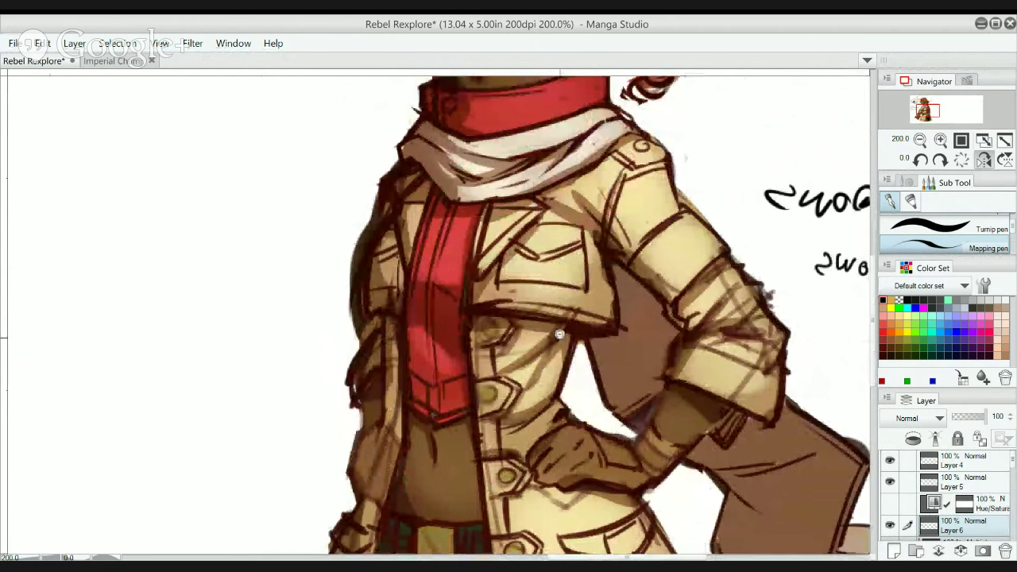
# - Flip the canvas view back to its unmirrored orientation and examine the lower half of the coat
pyautogui.keyDown('alt'); pyautogui.click(567, 393); pyautogui.keyUp('alt')
pyautogui.moveTo(567, 433); pyautogui.dragTo(574, 333)
pyautogui.hotkey('ctrl', '-')
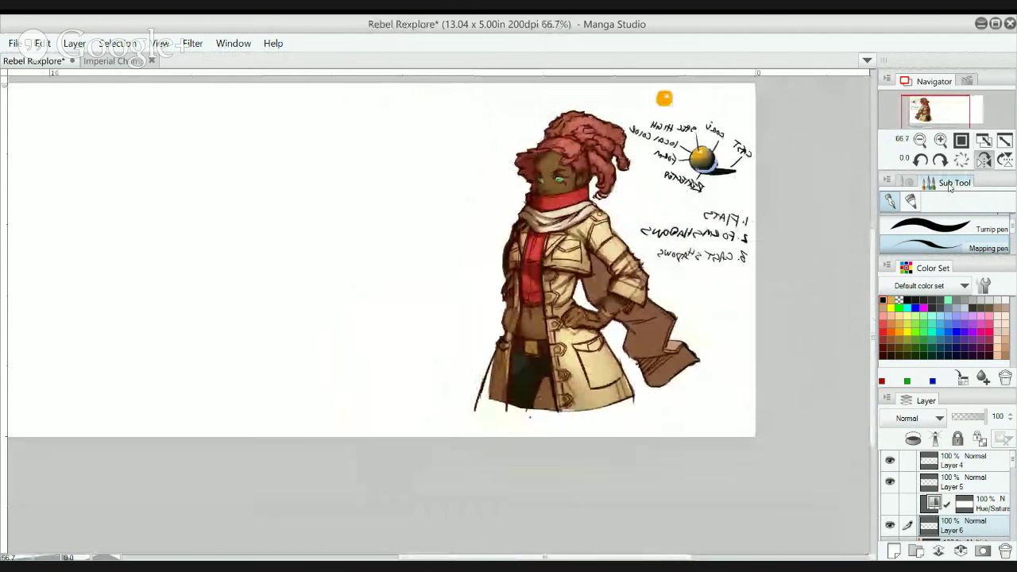
pyautogui.click(983, 162)
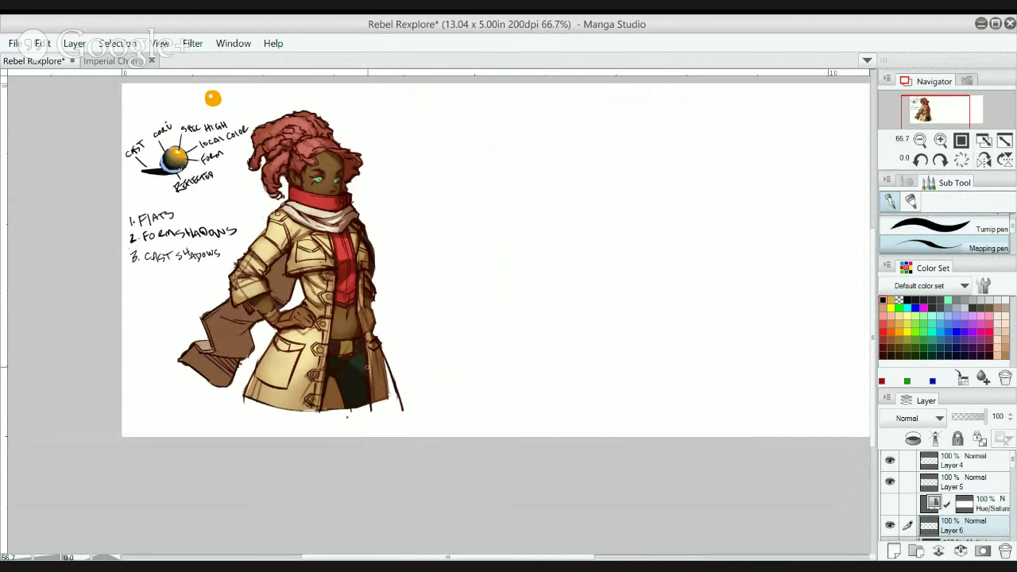
pyautogui.scroll(1, 370, 359)
pyautogui.moveTo(373, 358); pyautogui.dragTo(633, 355)
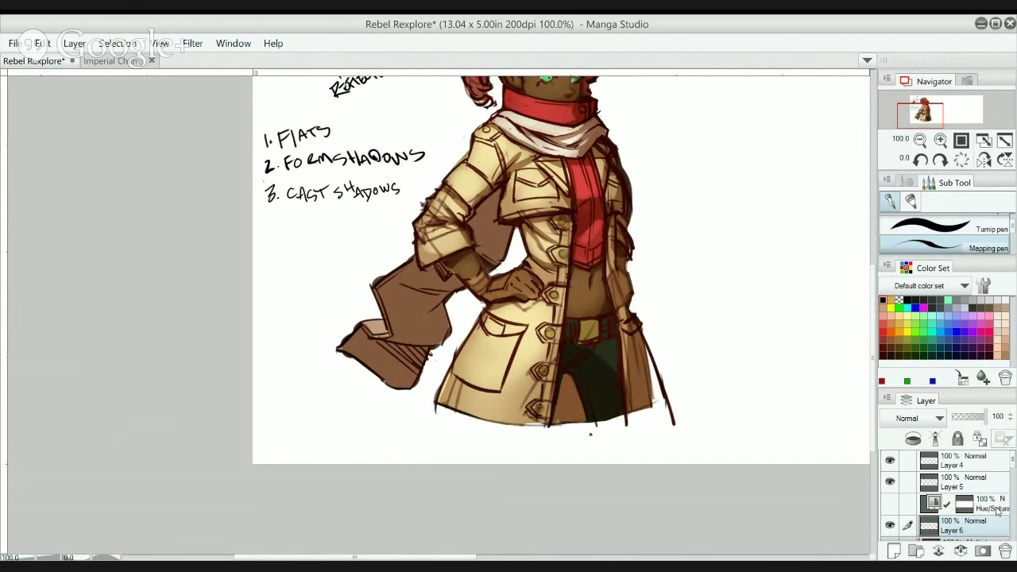
# - On Layer 3, extend the coat's color across the gap to the outer line of the far coat tail
pyautogui.moveTo(1013, 465); pyautogui.dragTo(1003, 542)
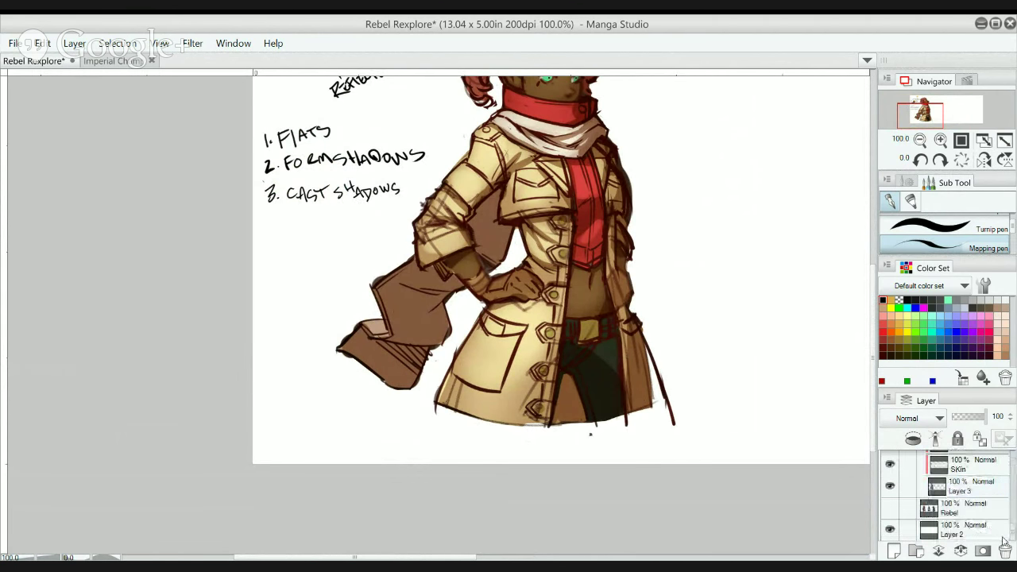
pyautogui.click(963, 486)
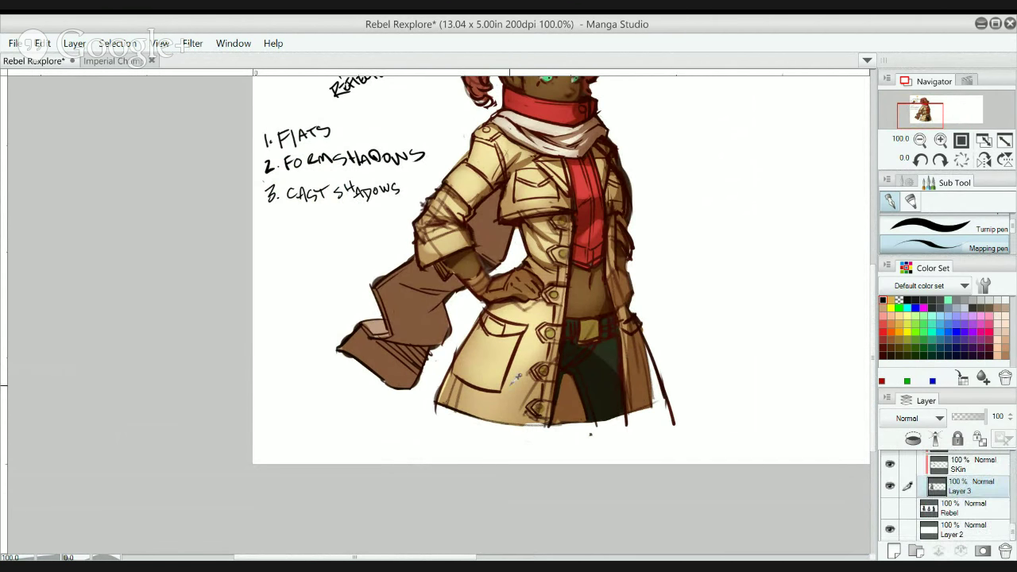
pyautogui.click(940, 316)
pyautogui.moveTo(651, 378); pyautogui.dragTo(661, 407)
pyautogui.moveTo(648, 360); pyautogui.dragTo(661, 405)
pyautogui.moveTo(642, 343)
pyautogui.mouseDown()
pyautogui.moveTo(653, 396)
pyautogui.moveTo(687, 404)
pyautogui.moveTo(687, 482)
pyautogui.mouseUp()
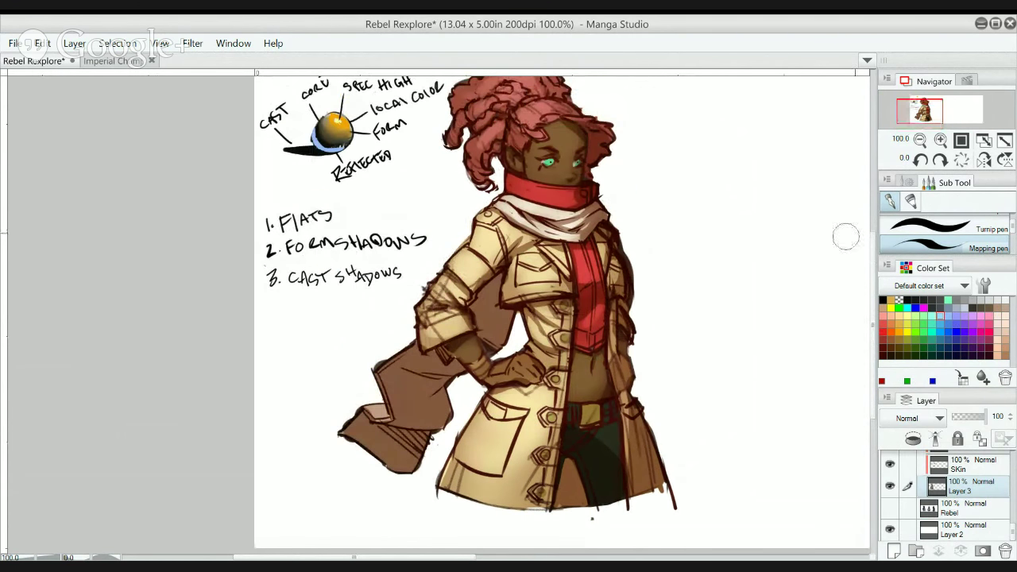
# - Mirror the canvas view and try retouching the color along the far coat tail's outer edge, undoing the stroke
pyautogui.click(982, 161)
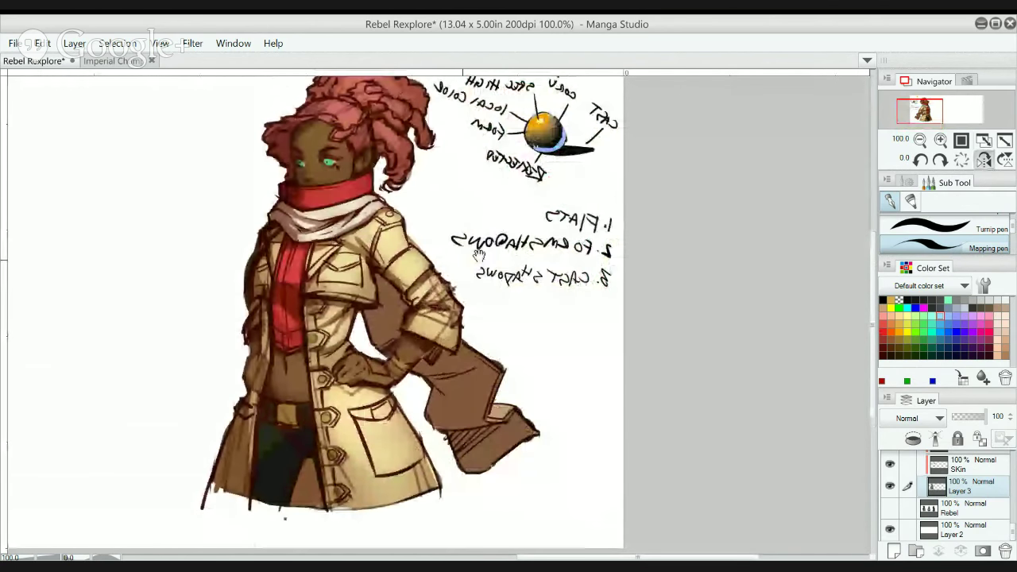
pyautogui.moveTo(520, 249); pyautogui.dragTo(780, 242)
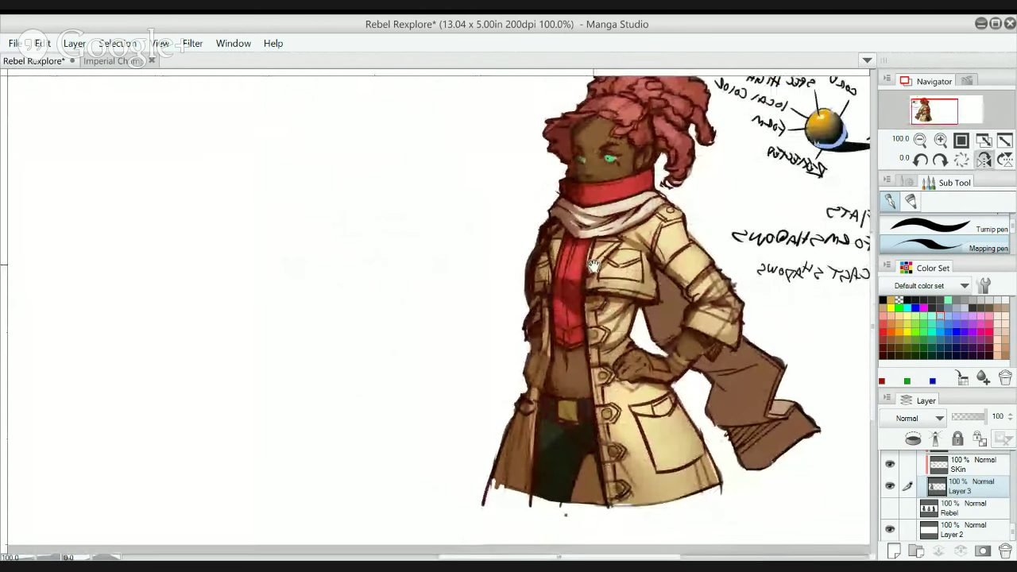
pyautogui.moveTo(593, 268); pyautogui.dragTo(578, 279)
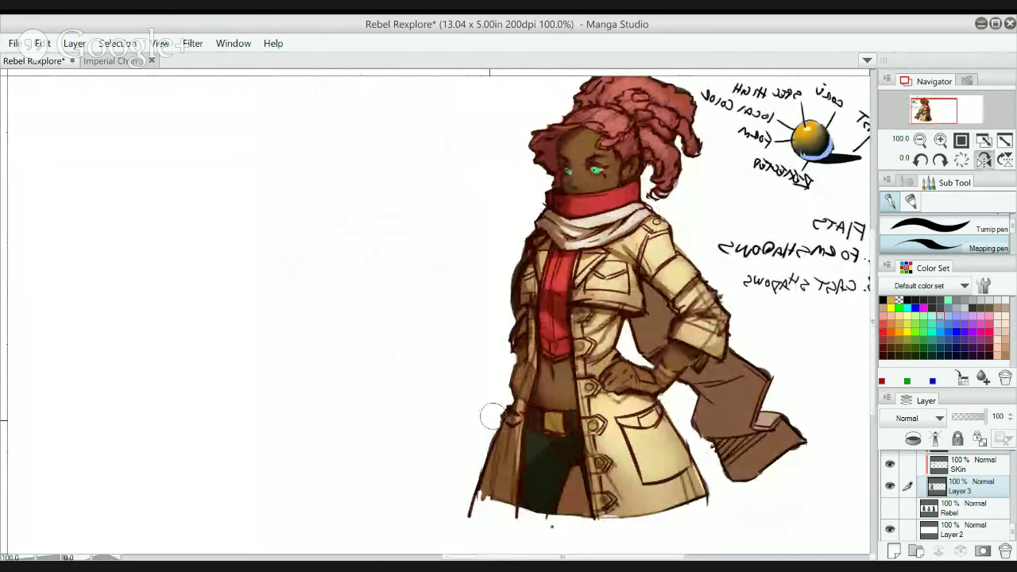
pyautogui.moveTo(491, 488)
pyautogui.mouseDown()
pyautogui.moveTo(524, 508)
pyautogui.moveTo(473, 492)
pyautogui.moveTo(525, 506)
pyautogui.moveTo(502, 494)
pyautogui.moveTo(500, 447)
pyautogui.moveTo(485, 477)
pyautogui.moveTo(522, 393)
pyautogui.moveTo(471, 489)
pyautogui.moveTo(510, 415)
pyautogui.mouseUp()
pyautogui.hotkey('ctrl', 'z')
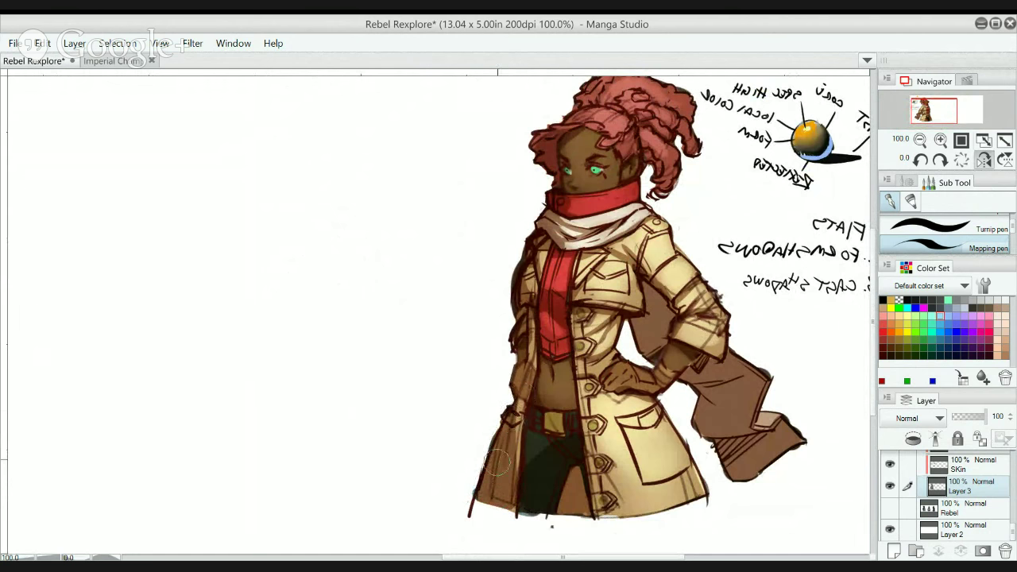
pyautogui.moveTo(564, 337); pyautogui.dragTo(498, 334)
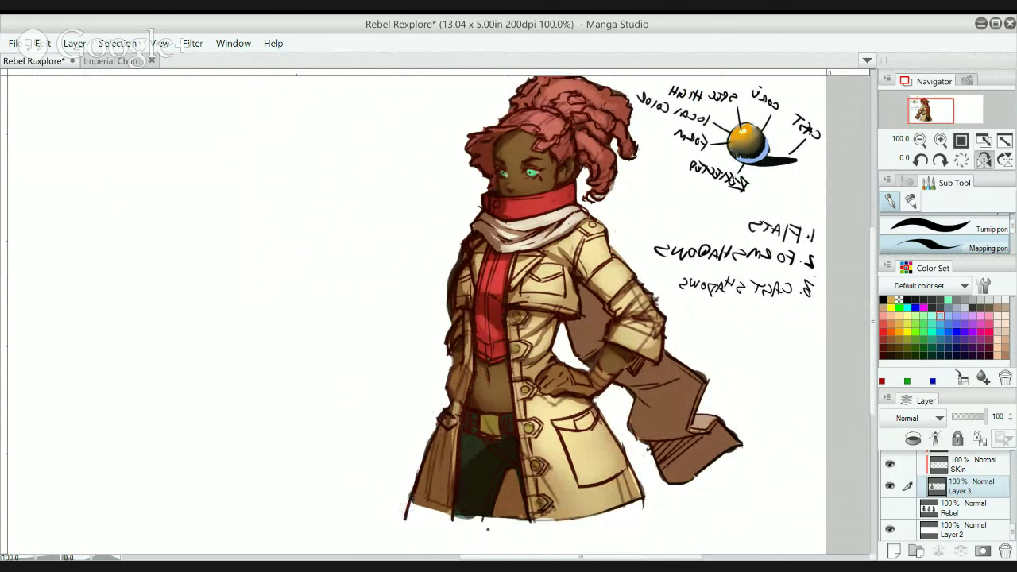
# - Try erasing color from the far coat tail, the pocket side of the skirt and down the figure's center, and undo it
pyautogui.moveTo(411, 504)
pyautogui.mouseDown()
pyautogui.moveTo(427, 430)
pyautogui.moveTo(416, 517)
pyautogui.mouseUp()
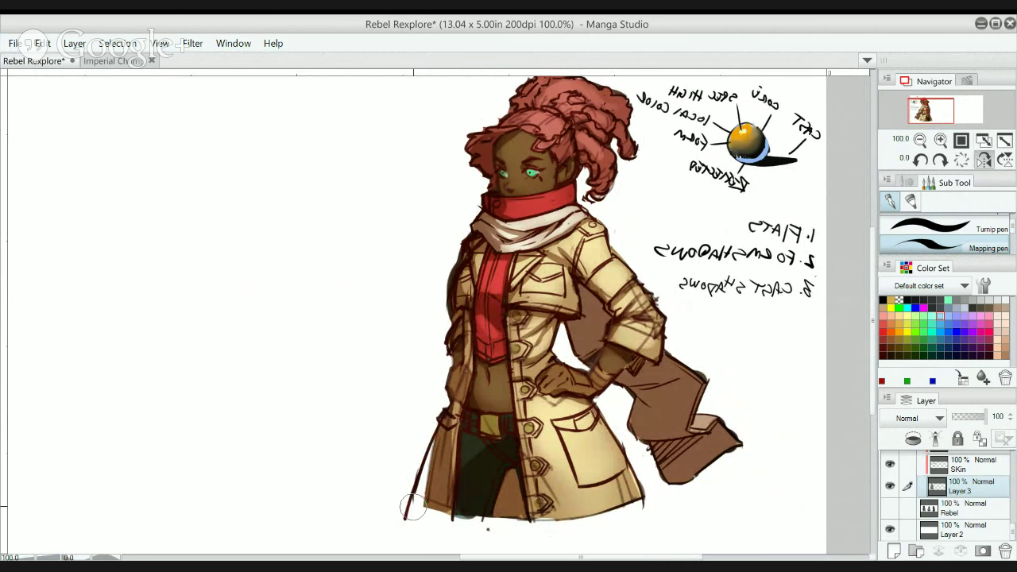
pyautogui.moveTo(422, 433); pyautogui.dragTo(415, 496)
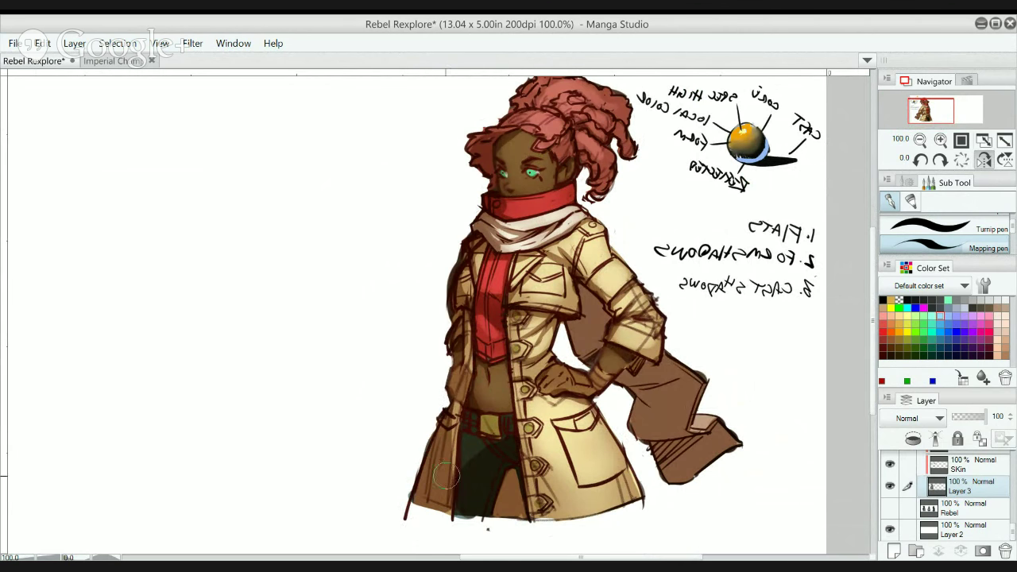
pyautogui.moveTo(433, 437)
pyautogui.mouseDown()
pyautogui.moveTo(497, 445)
pyautogui.moveTo(456, 464)
pyautogui.mouseUp()
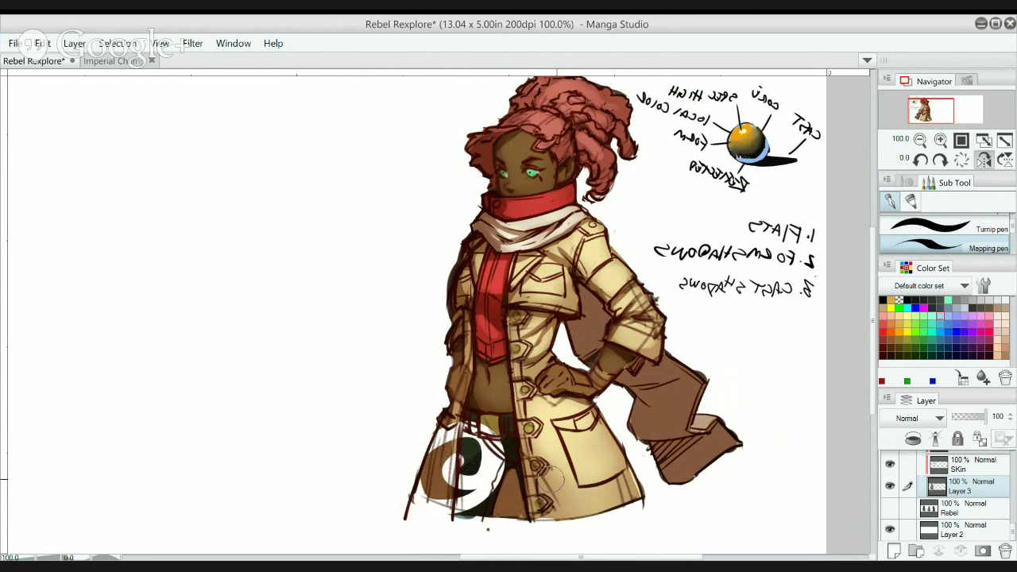
pyautogui.moveTo(586, 498)
pyautogui.mouseDown()
pyautogui.moveTo(610, 440)
pyautogui.moveTo(636, 484)
pyautogui.moveTo(583, 428)
pyautogui.moveTo(618, 496)
pyautogui.moveTo(555, 452)
pyautogui.mouseUp()
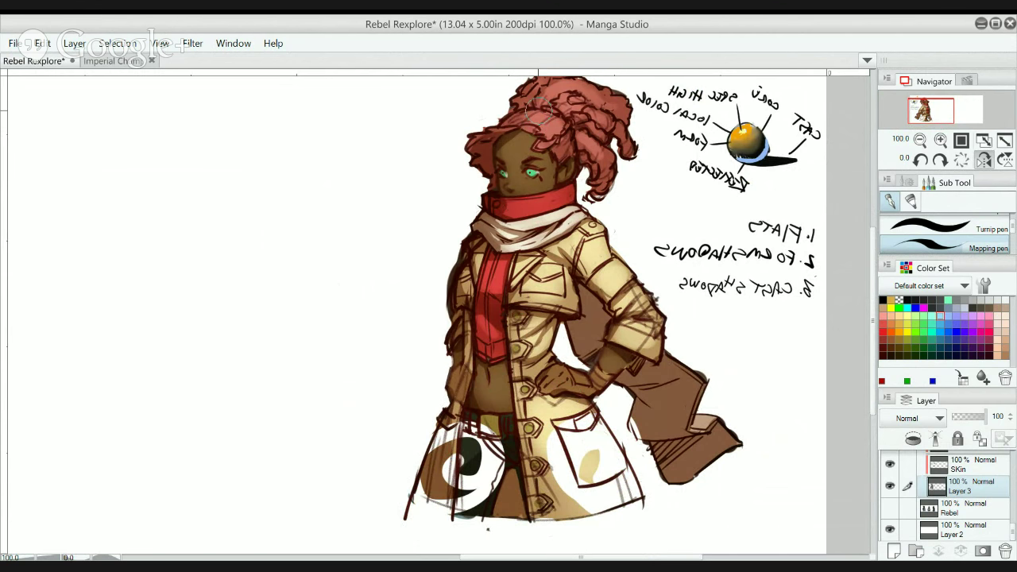
pyautogui.moveTo(538, 113)
pyautogui.mouseDown()
pyautogui.moveTo(514, 159)
pyautogui.moveTo(496, 295)
pyautogui.moveTo(493, 406)
pyautogui.moveTo(505, 518)
pyautogui.mouseUp()
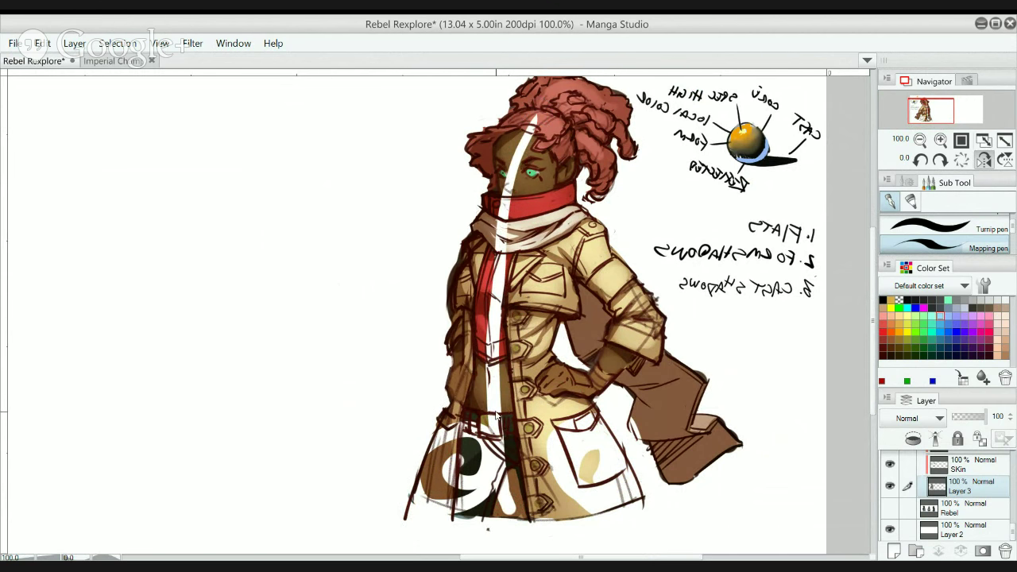
pyautogui.hotkey('ctrl', 'z')
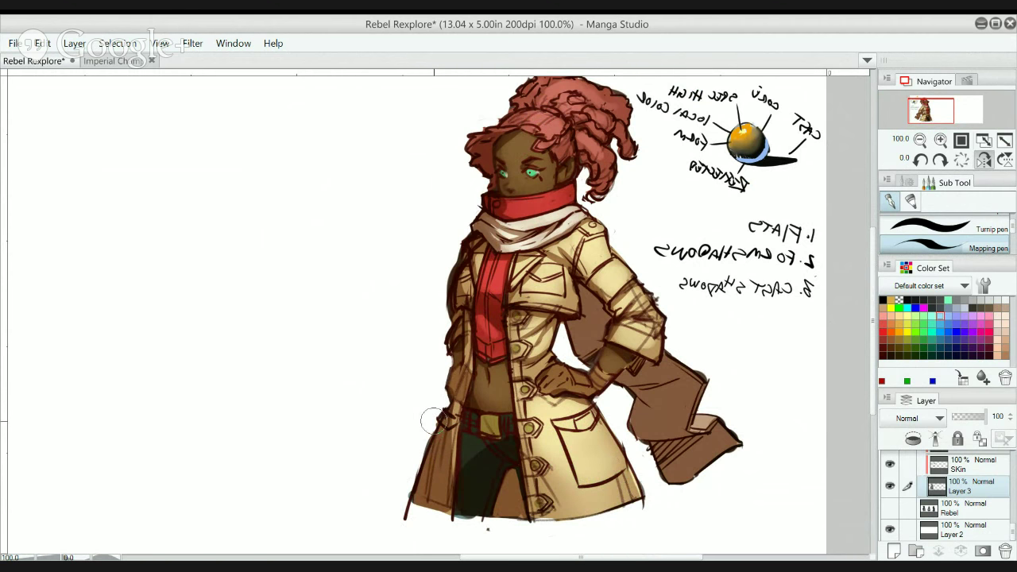
# - Erase the strip of color along the far coat tail's outer edge, and check the silhouette in normal and mirrored view
pyautogui.moveTo(432, 421); pyautogui.dragTo(415, 493)
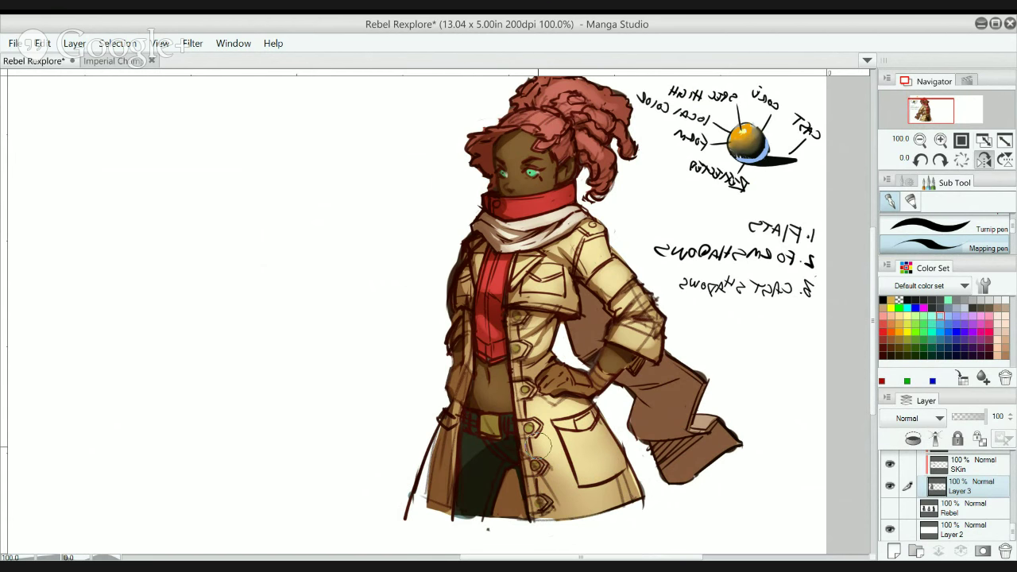
pyautogui.click(984, 160)
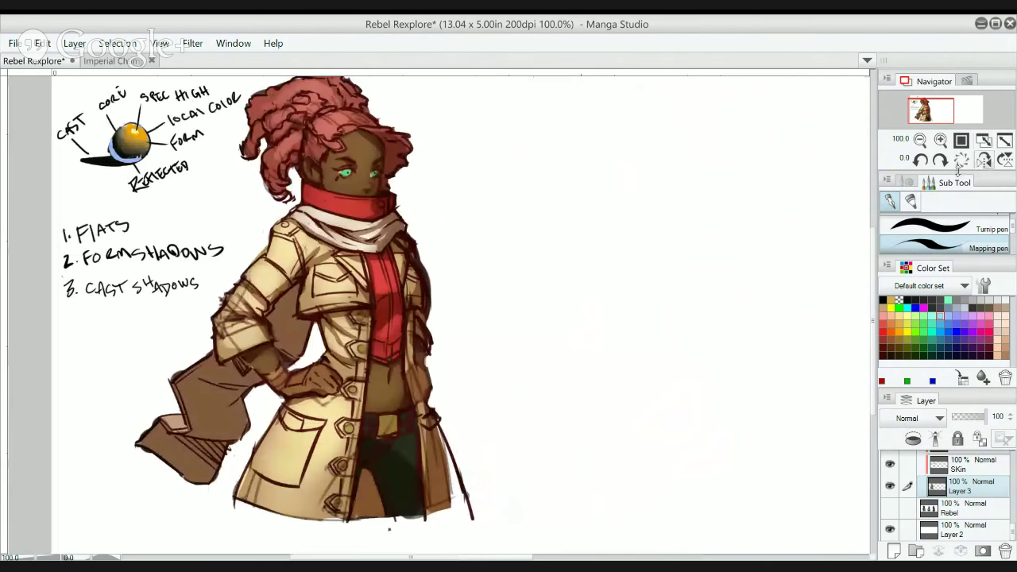
pyautogui.moveTo(453, 373); pyautogui.dragTo(606, 324)
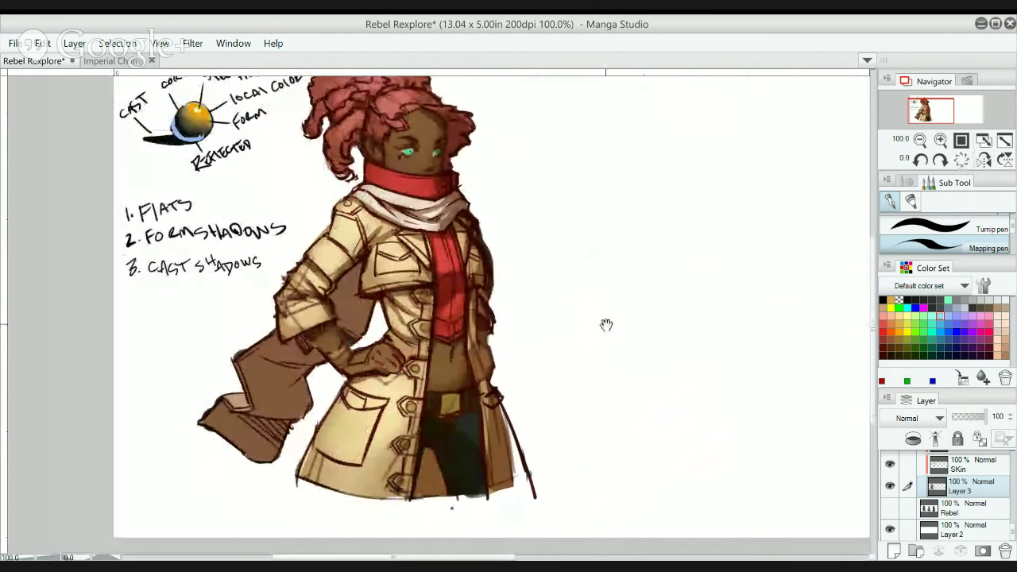
pyautogui.click(983, 160)
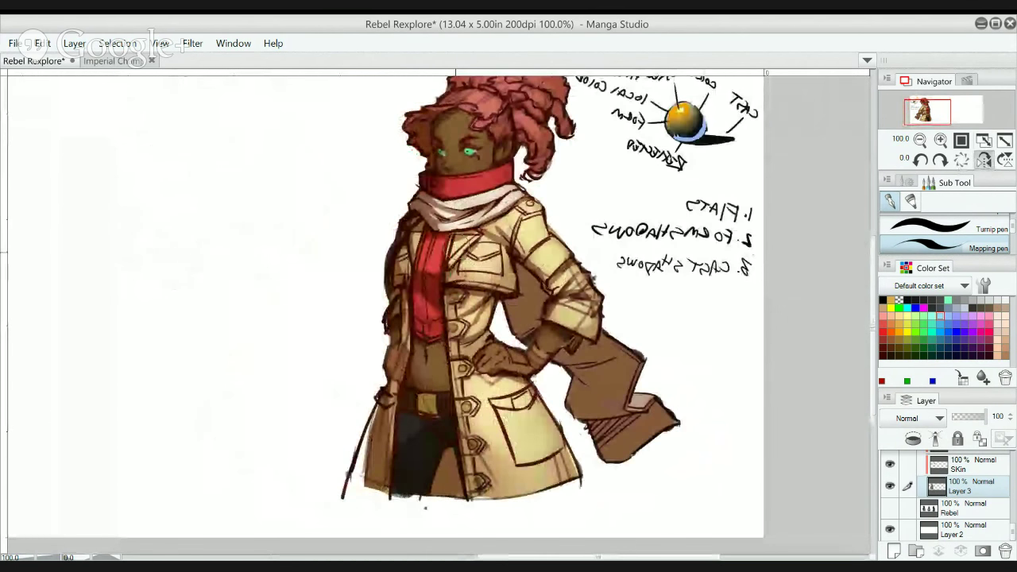
# - Try vertical erased stripes down the figure from head to hem, undo them, and return the view to normal orientation
pyautogui.moveTo(467, 107)
pyautogui.mouseDown()
pyautogui.moveTo(471, 274)
pyautogui.moveTo(454, 544)
pyautogui.mouseUp()
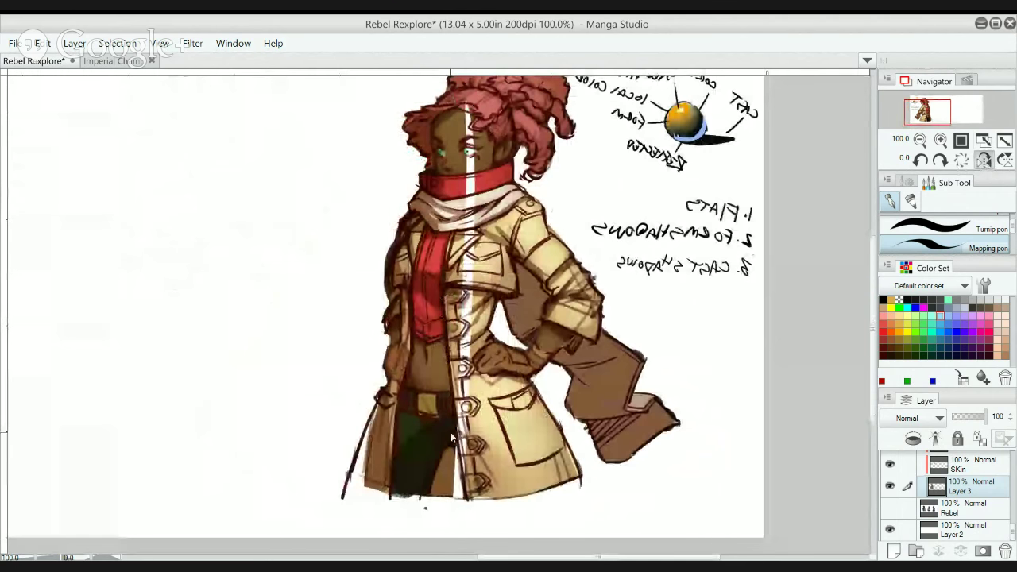
pyautogui.hotkey('ctrl', 'z')
pyautogui.moveTo(458, 116); pyautogui.dragTo(449, 547)
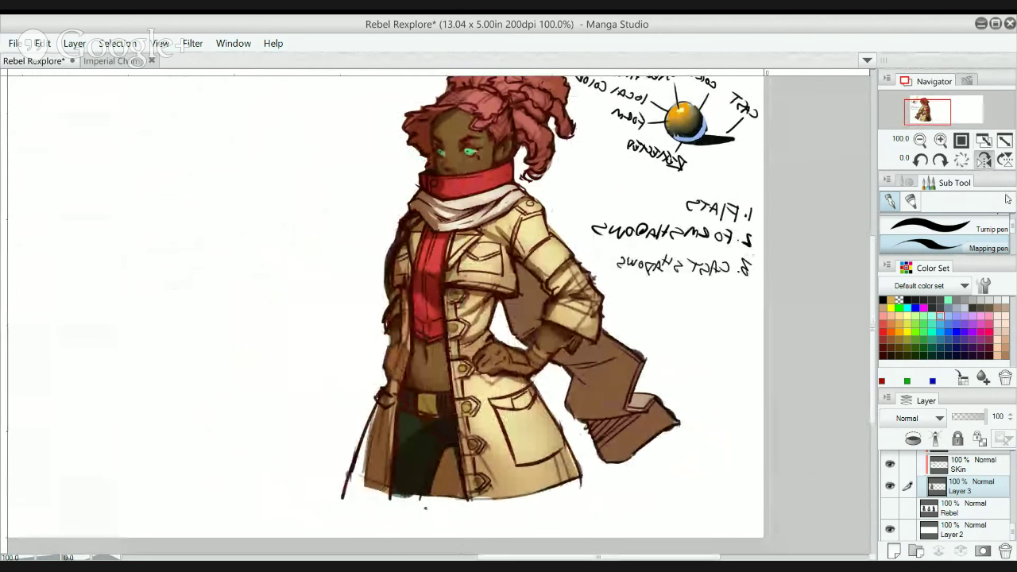
pyautogui.click(983, 159)
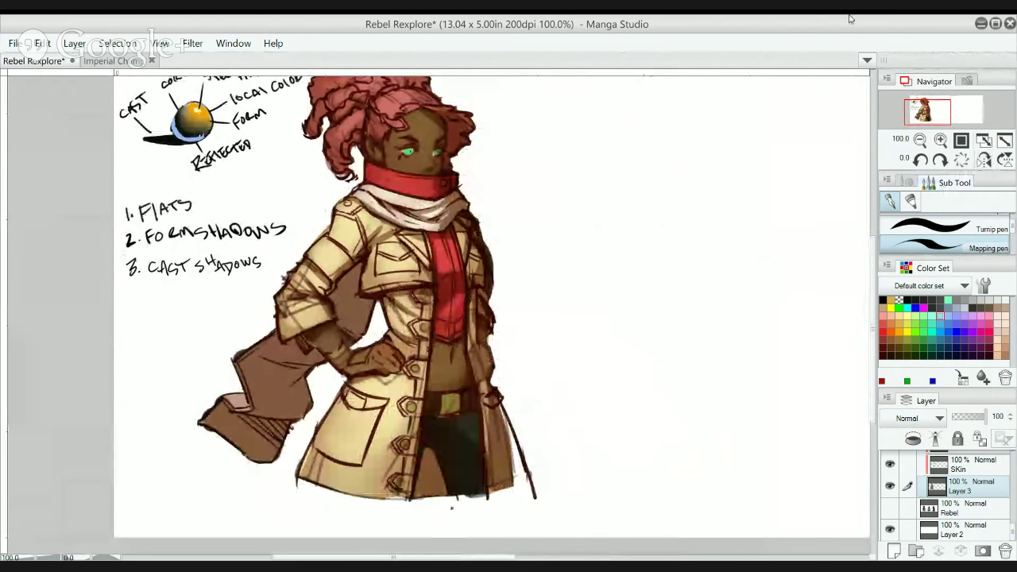
# - On the Lines layer in Folder 1, erase the stray outer line of the far coat tail
pyautogui.scroll(5, 946, 493)
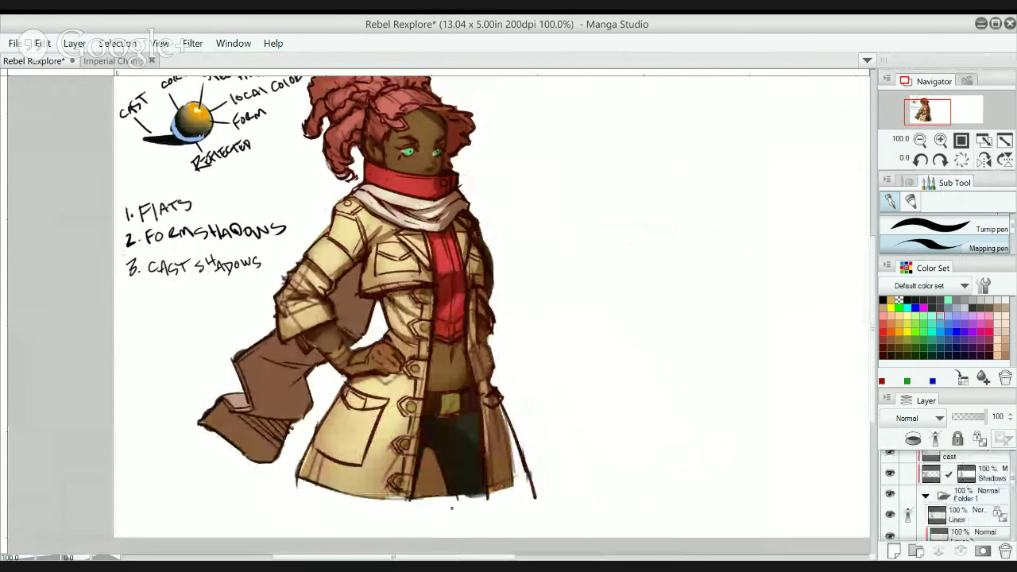
pyautogui.click(953, 481)
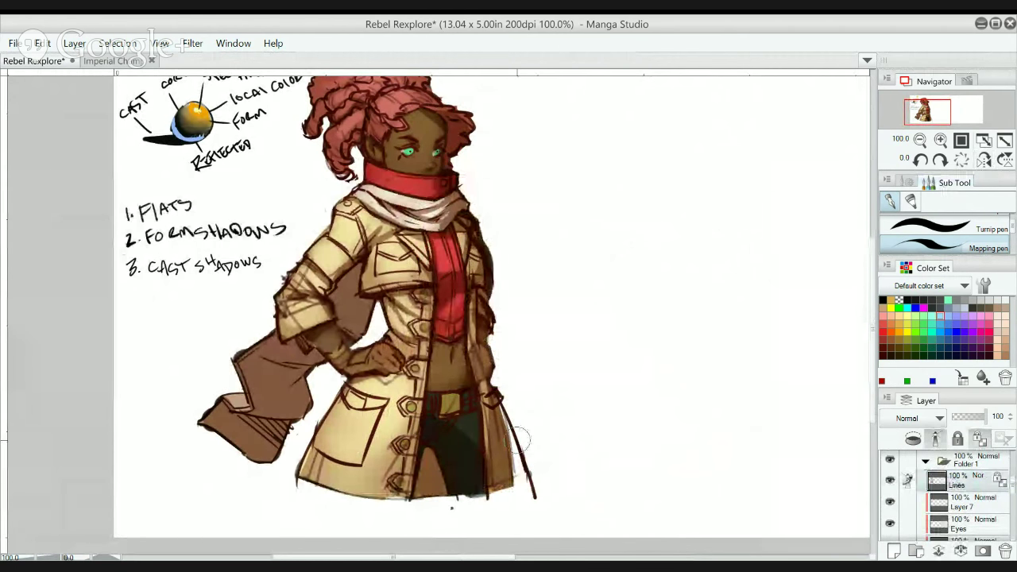
pyautogui.press('p')
pyautogui.moveTo(528, 484)
pyautogui.mouseDown()
pyautogui.moveTo(528, 441)
pyautogui.moveTo(528, 475)
pyautogui.moveTo(514, 401)
pyautogui.mouseUp()
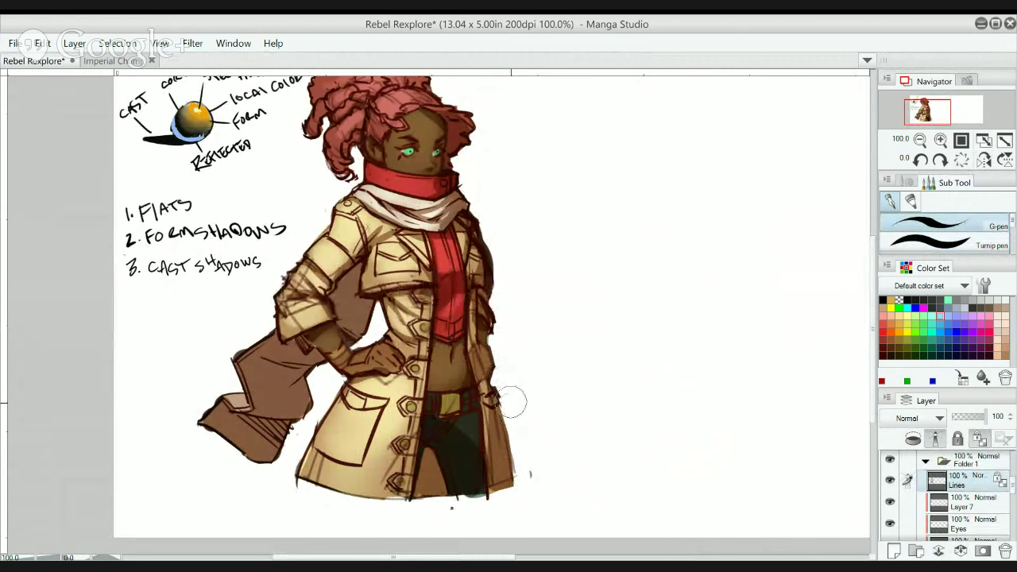
pyautogui.keyDown('alt'); pyautogui.click(537, 402); pyautogui.keyUp('alt')
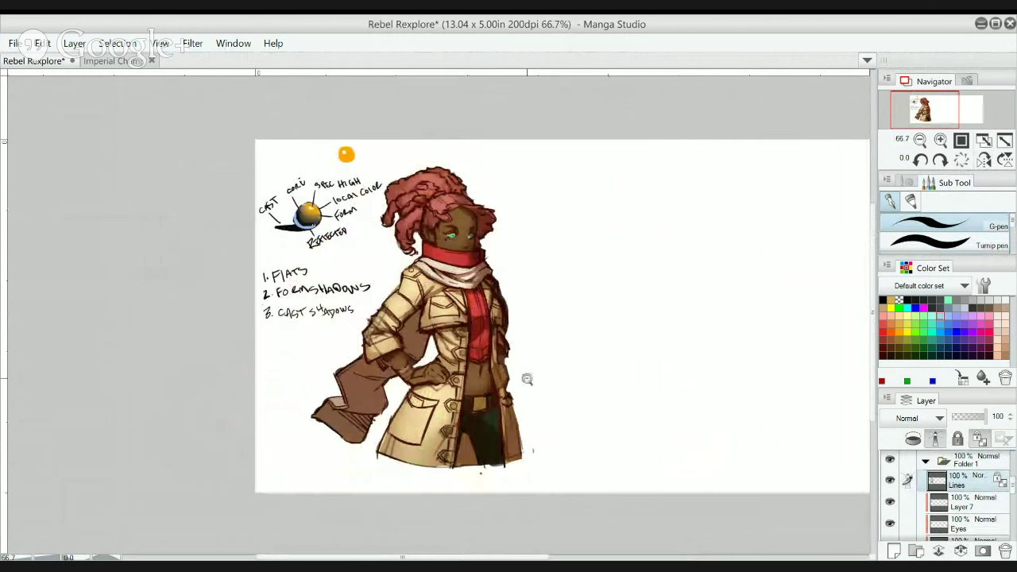
# - Collapse Folder 1, try adding a new layer above it, and undo the addition
pyautogui.click(520, 357)
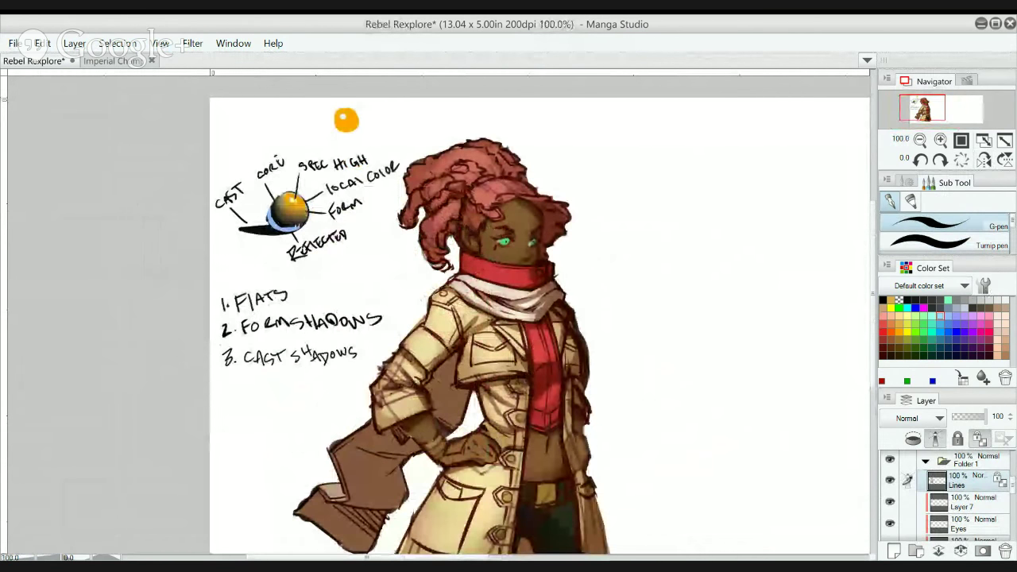
pyautogui.press('p')
pyautogui.click(988, 464)
pyautogui.click(925, 462)
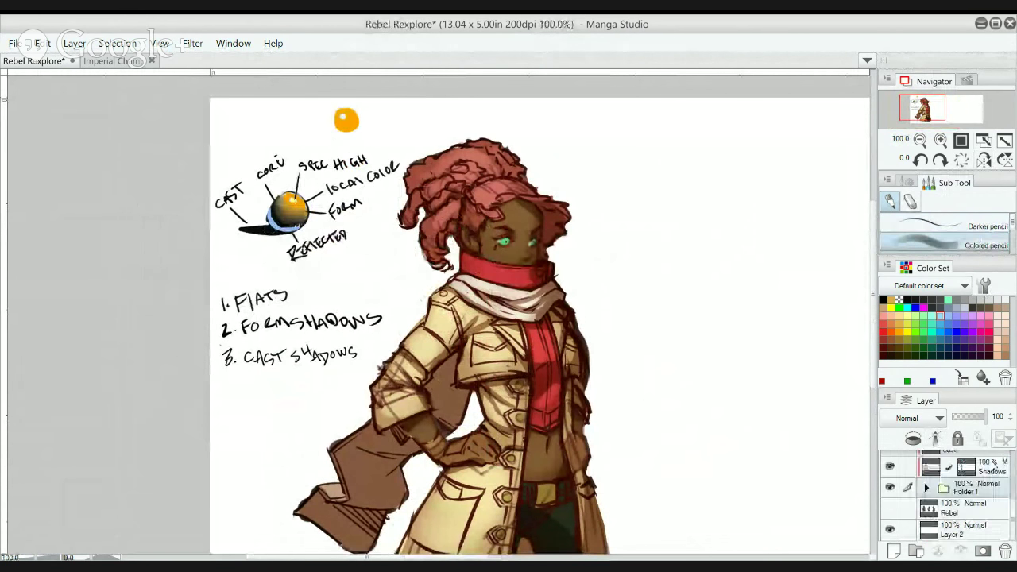
pyautogui.scroll(2, 1012, 505)
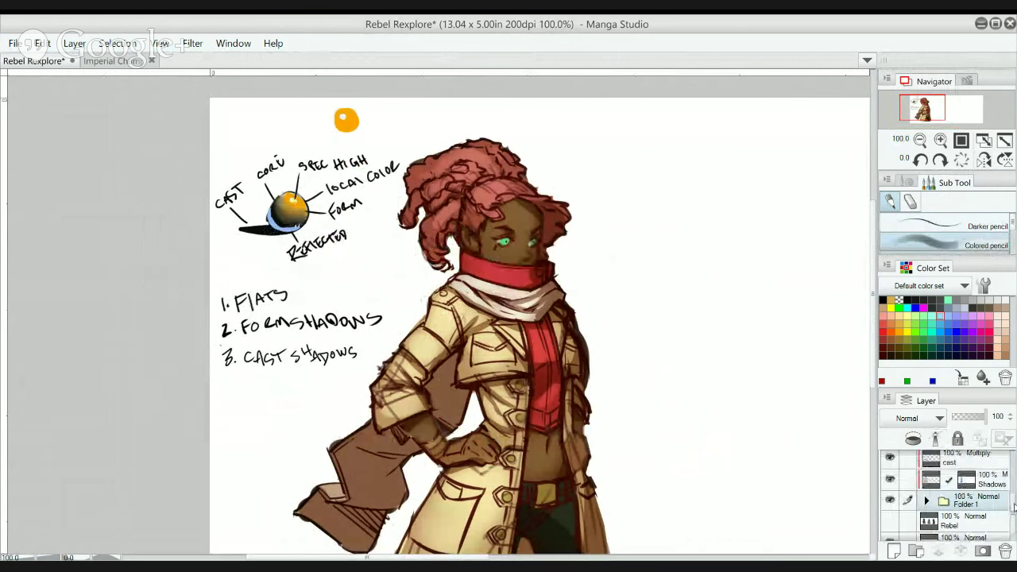
pyautogui.click(894, 552)
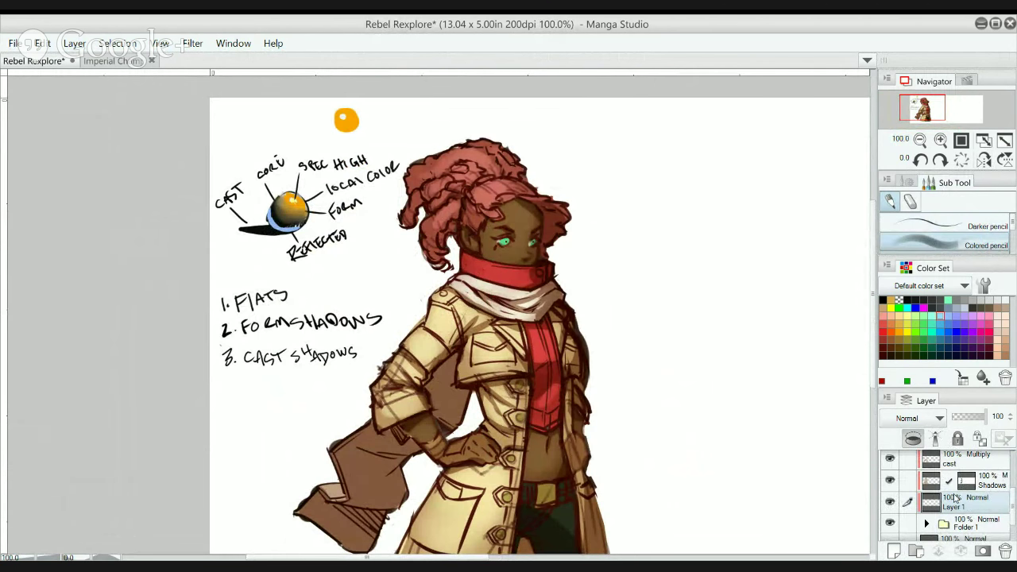
pyautogui.hotkey('ctrl', 'z')
# - On Layer 6, sketch a black triangle in the blank area beside the character's head with the Colored pencil
pyautogui.moveTo(1012, 509); pyautogui.dragTo(1012, 493)
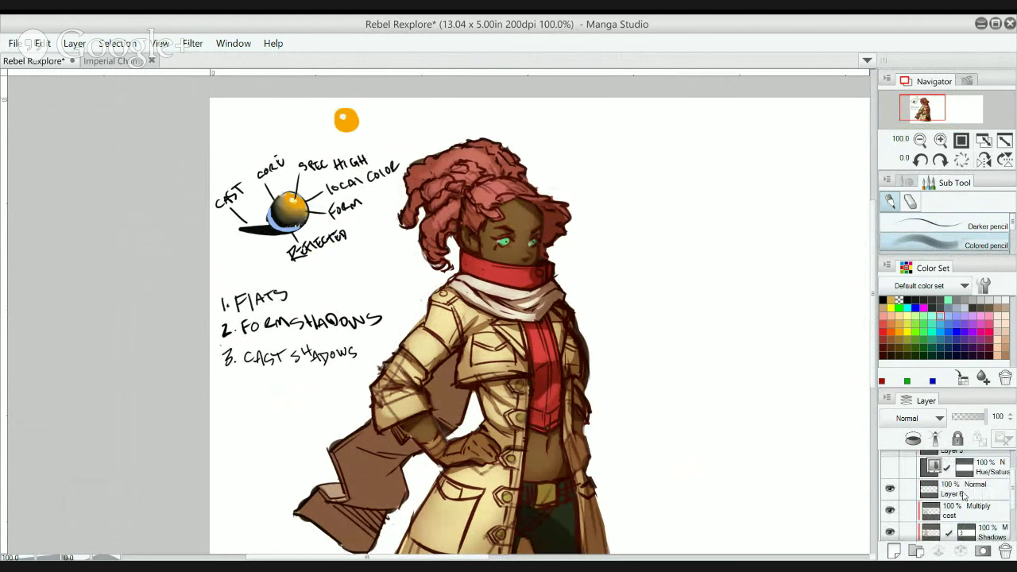
pyautogui.click(965, 486)
pyautogui.click(883, 301)
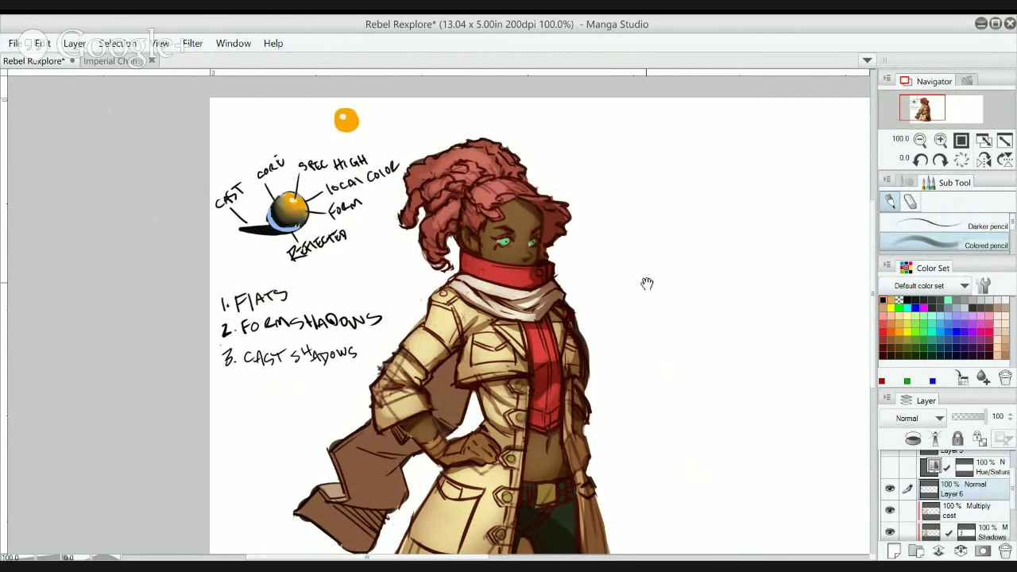
pyautogui.moveTo(646, 284); pyautogui.dragTo(616, 193)
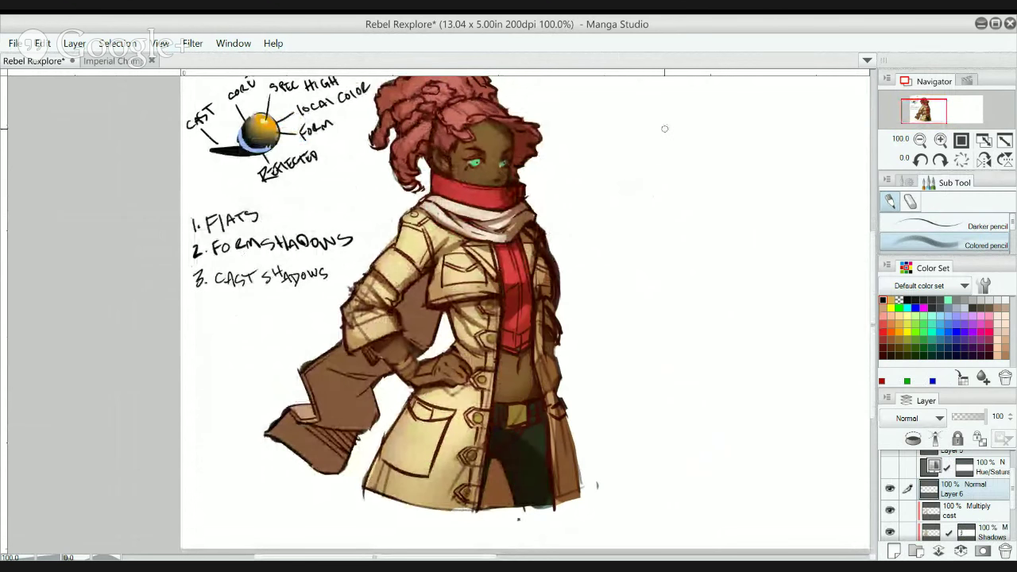
pyautogui.moveTo(665, 130); pyautogui.dragTo(676, 221)
pyautogui.moveTo(662, 130)
pyautogui.mouseDown()
pyautogui.moveTo(611, 218)
pyautogui.moveTo(683, 222)
pyautogui.mouseUp()
pyautogui.hotkey('ctrl', 'z')
pyautogui.moveTo(610, 221); pyautogui.dragTo(683, 216)
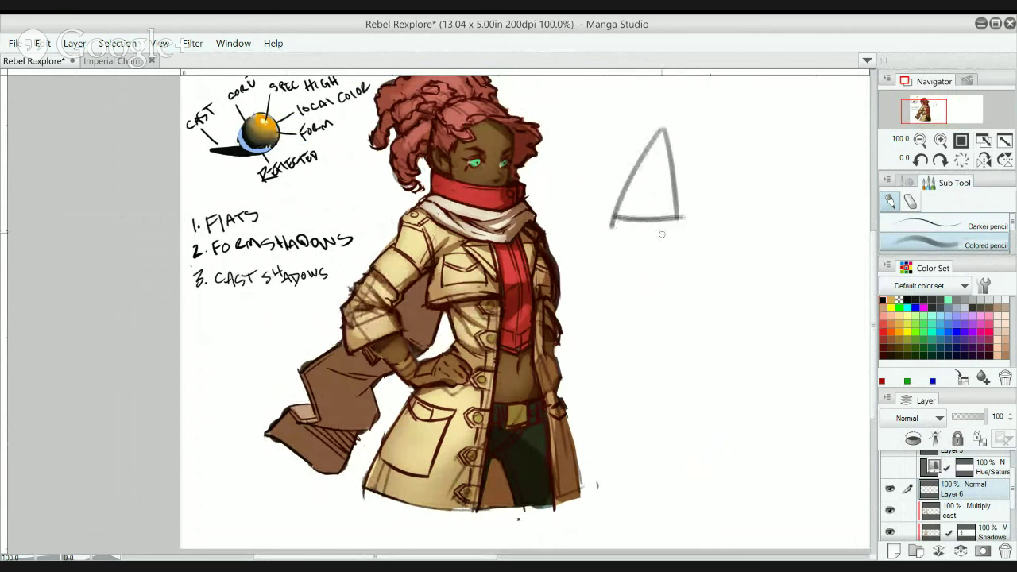
# - Try inner lines from the triangle's apex, then undo them along with the whole triangle sketch
pyautogui.moveTo(659, 131); pyautogui.dragTo(660, 216)
pyautogui.hotkey('ctrl', 'z')
pyautogui.moveTo(660, 129); pyautogui.dragTo(656, 216)
pyautogui.moveTo(662, 133); pyautogui.dragTo(675, 171)
pyautogui.moveTo(664, 133)
pyautogui.mouseDown()
pyautogui.moveTo(699, 213)
pyautogui.moveTo(668, 182)
pyautogui.mouseUp()
pyautogui.hotkey('ctrl', 'z')
pyautogui.hotkey('ctrl', 'z')
pyautogui.hotkey('ctrl', 'z')
pyautogui.hotkey('ctrl', 'z')
pyautogui.hotkey('ctrl', 'z')
pyautogui.hotkey('ctrl', 'z')
pyautogui.hotkey('ctrl', 'z')
pyautogui.hotkey('ctrl', 'z')
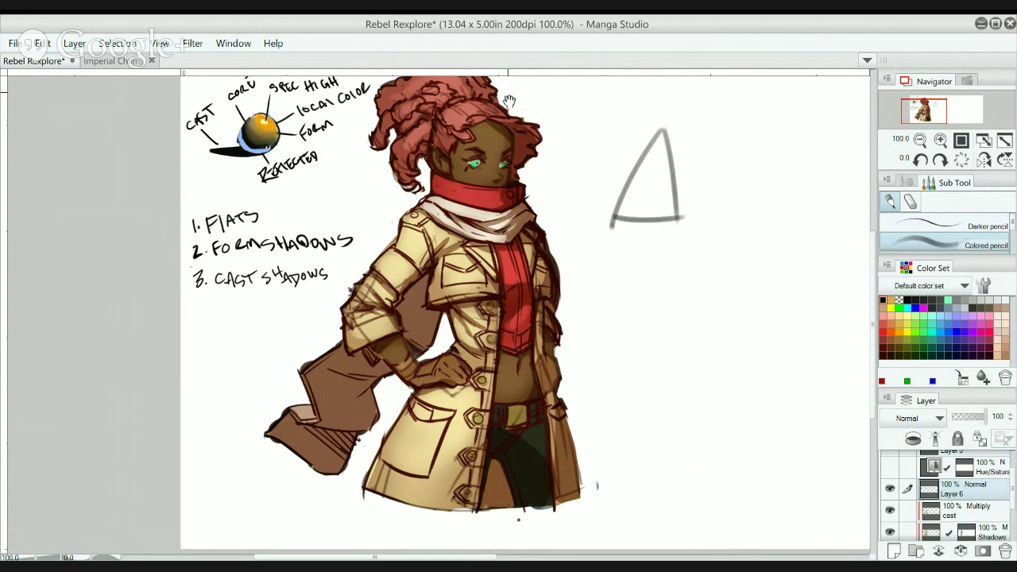
pyautogui.scroll(1, 539, 193)
pyautogui.scroll(1, 418, 146)
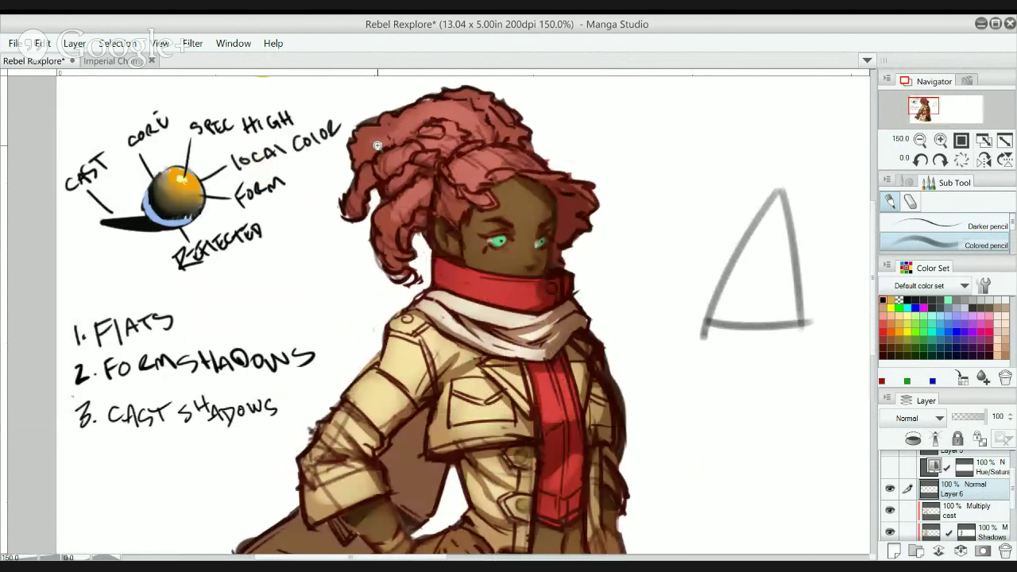
pyautogui.hotkey('ctrl', 'z')
pyautogui.hotkey('ctrl', 'z')
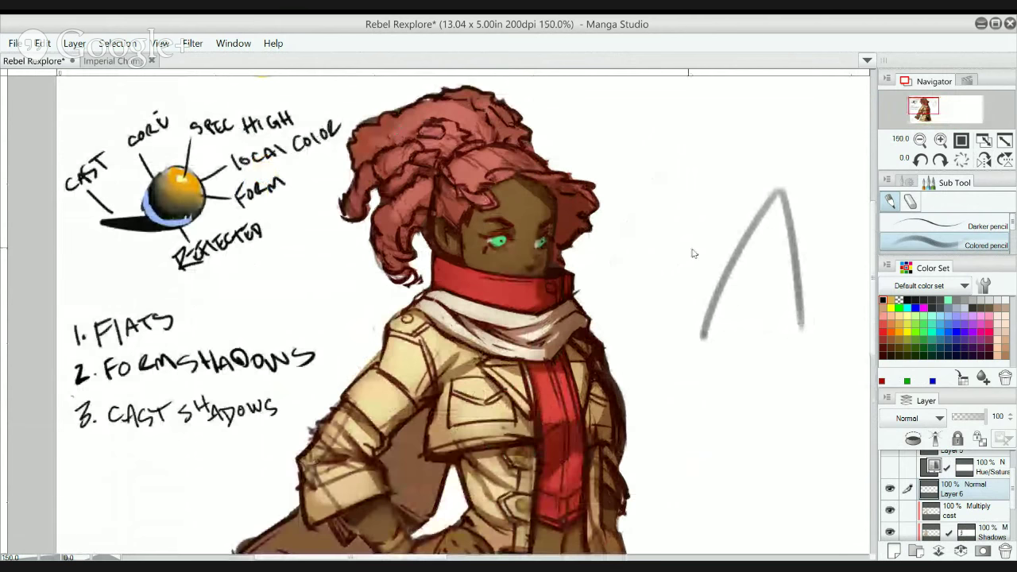
pyautogui.hotkey('ctrl', 'z')
pyautogui.moveTo(693, 418); pyautogui.dragTo(685, 338)
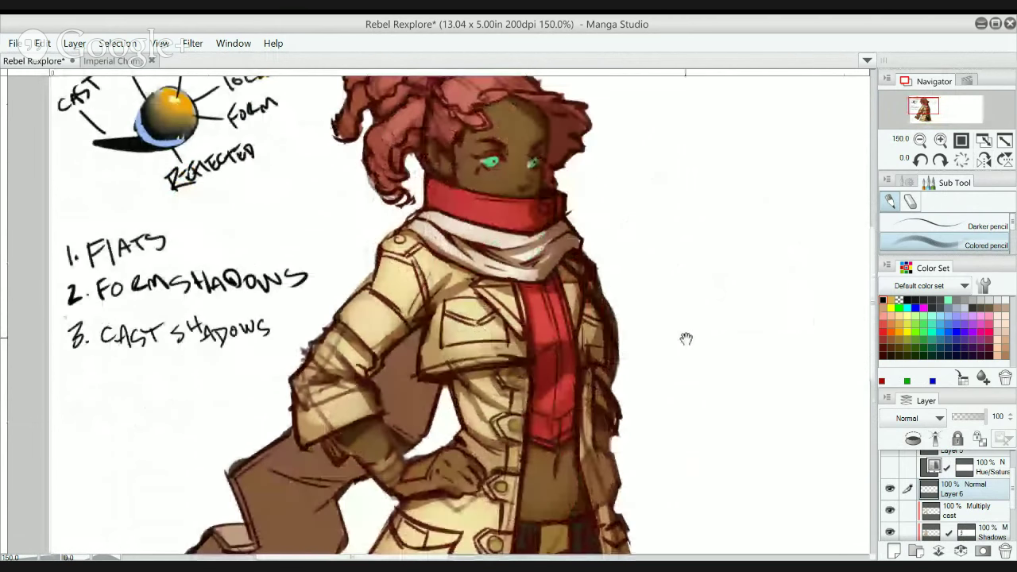
pyautogui.press('alt')
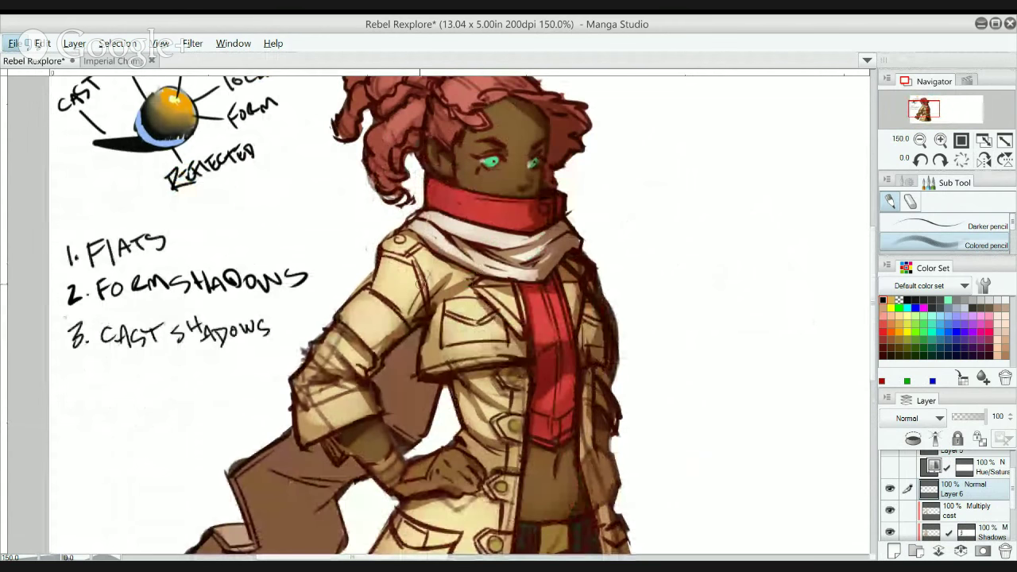
pyautogui.scroll(-4, 524, 258)
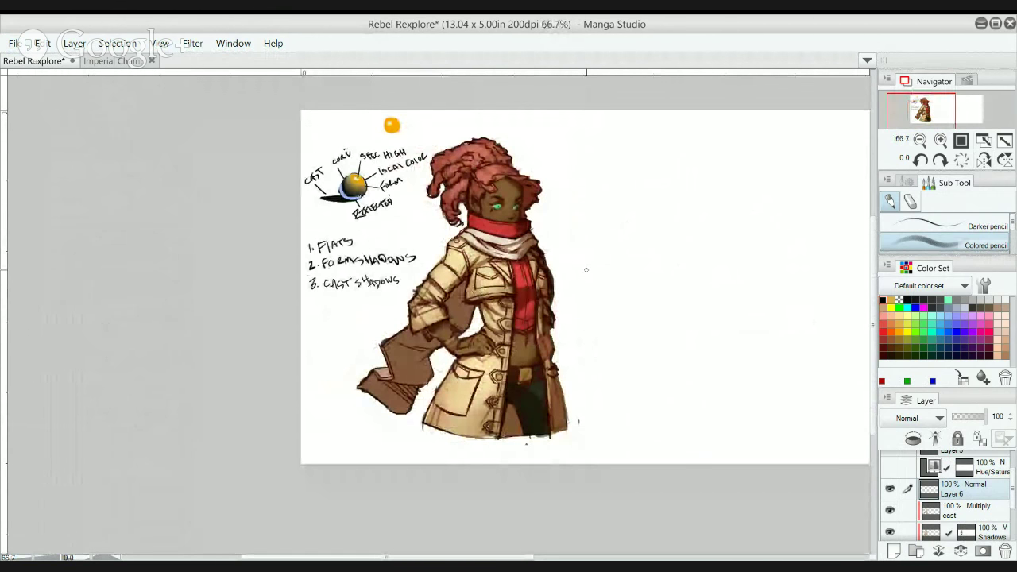
pyautogui.scroll(1, 459, 251)
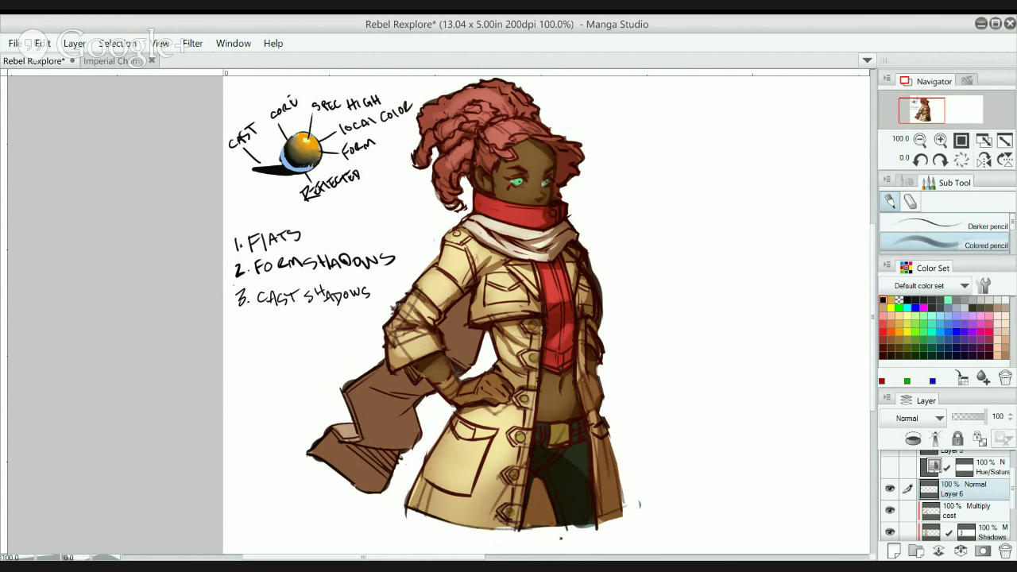
pyautogui.keyDown('alt'); pyautogui.click(601, 194); pyautogui.keyUp('alt')
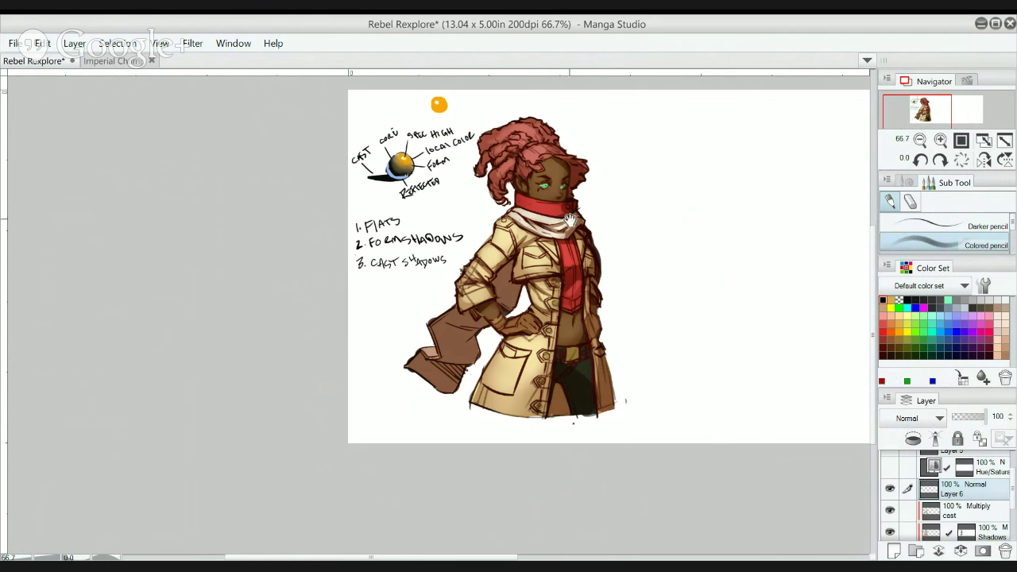
pyautogui.moveTo(566, 209); pyautogui.dragTo(390, 211)
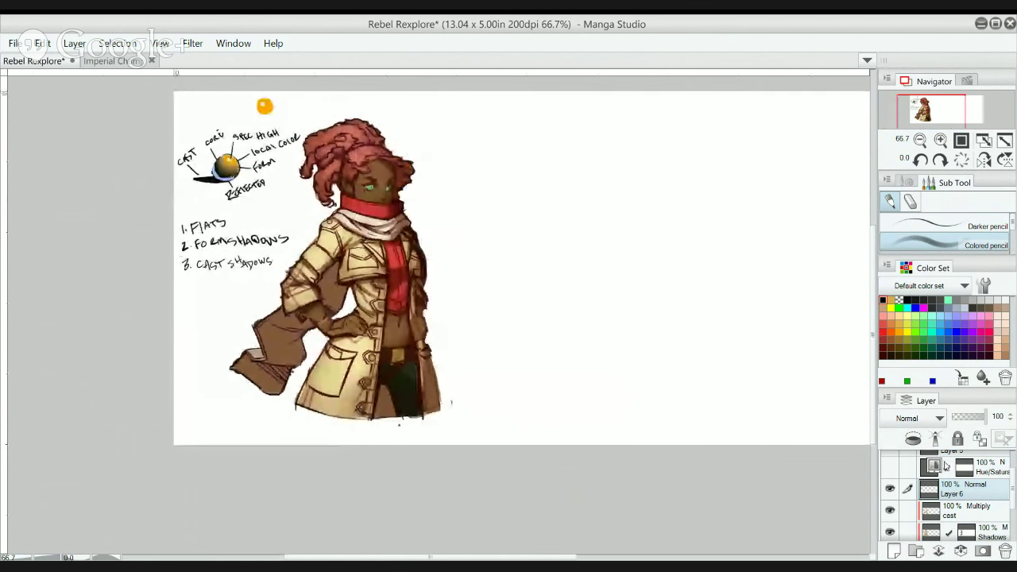
# - Expand Folder 1 and rename Layer 7 below the Lines layer as Soft Light
pyautogui.scroll(-3, 923, 508)
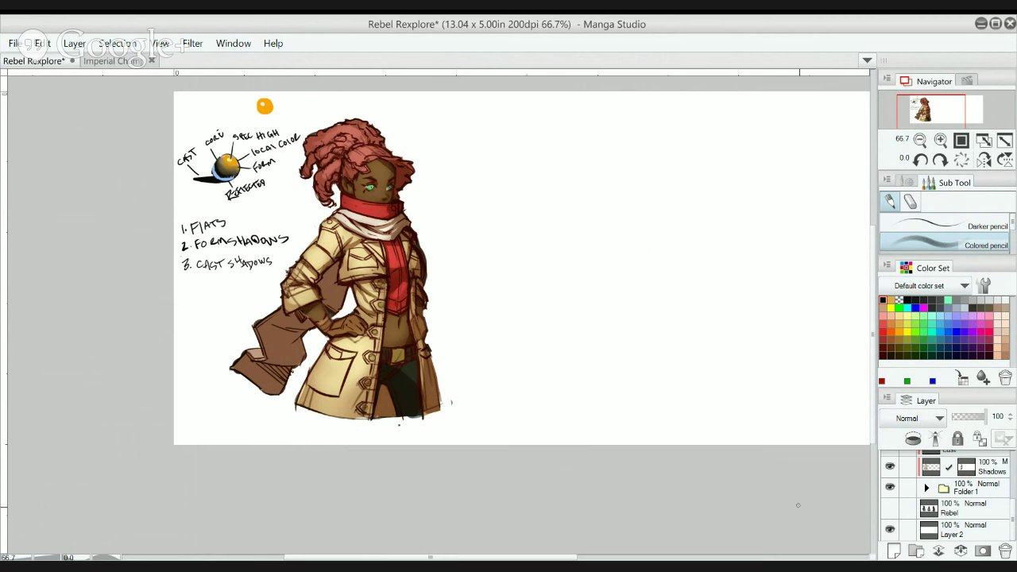
pyautogui.click(925, 487)
pyautogui.click(926, 487)
pyautogui.click(926, 488)
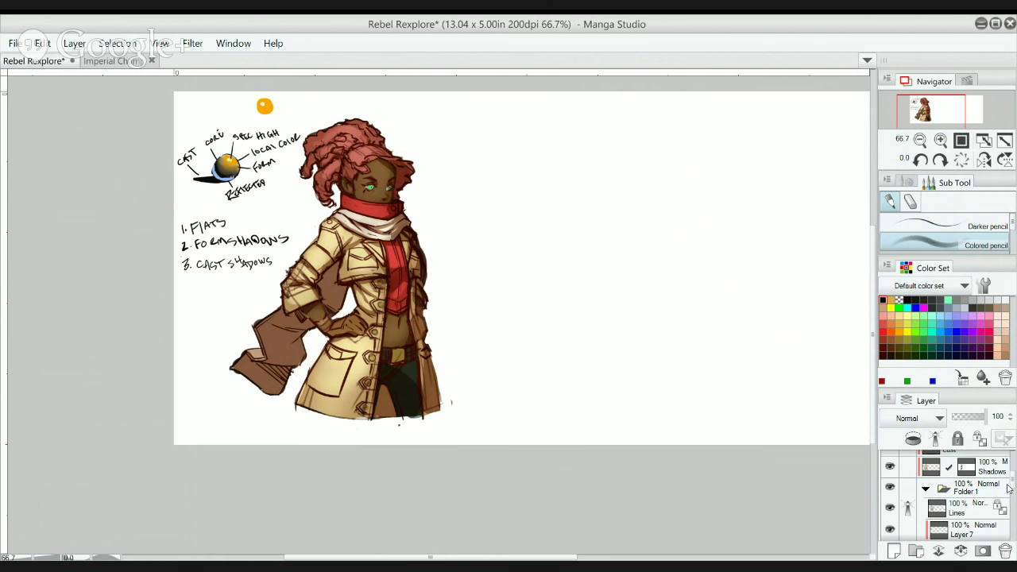
pyautogui.moveTo(1012, 481)
pyautogui.mouseDown()
pyautogui.moveTo(1010, 529)
pyautogui.moveTo(1012, 476)
pyautogui.mouseUp()
pyautogui.click(983, 520)
pyautogui.click(971, 485)
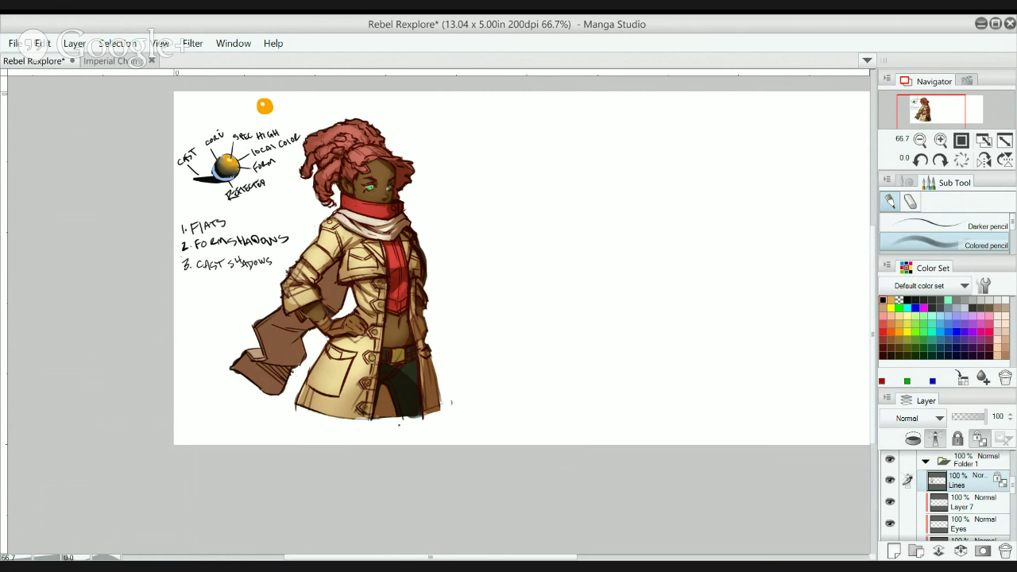
pyautogui.press('b')
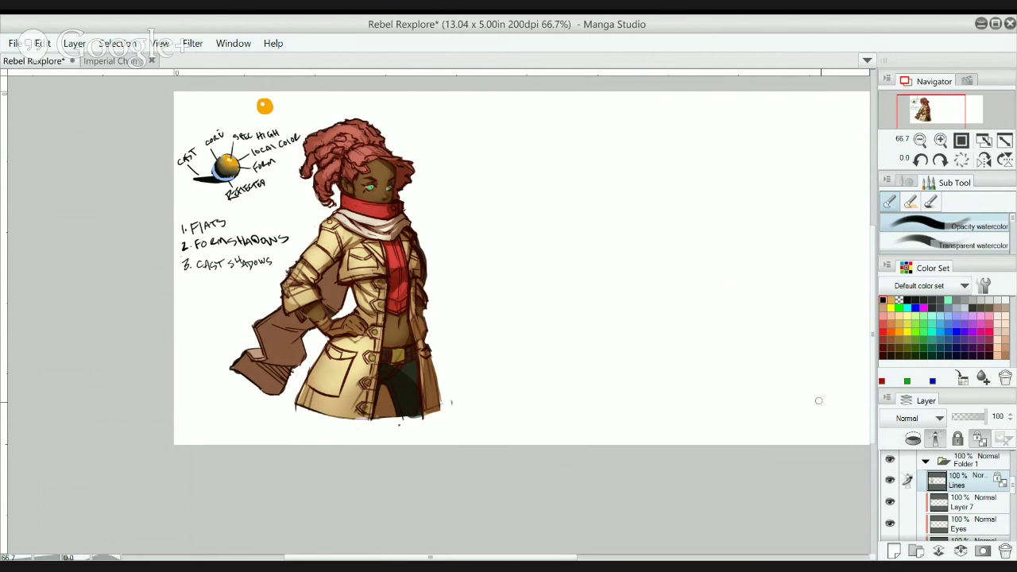
pyautogui.click(953, 499)
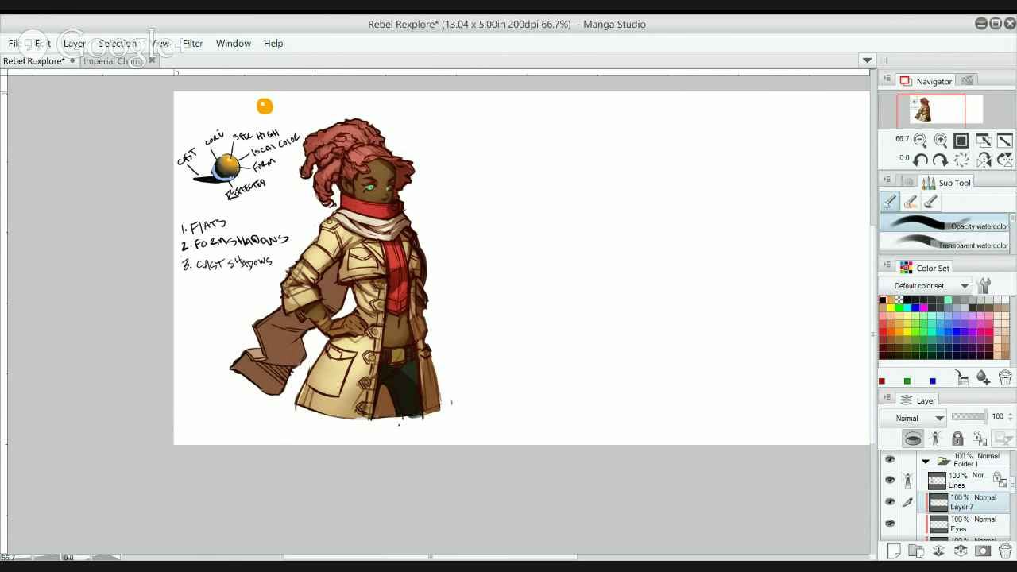
pyautogui.write('Soft Light')
pyautogui.press('Return')
pyautogui.moveTo(343, 221); pyautogui.dragTo(354, 224)
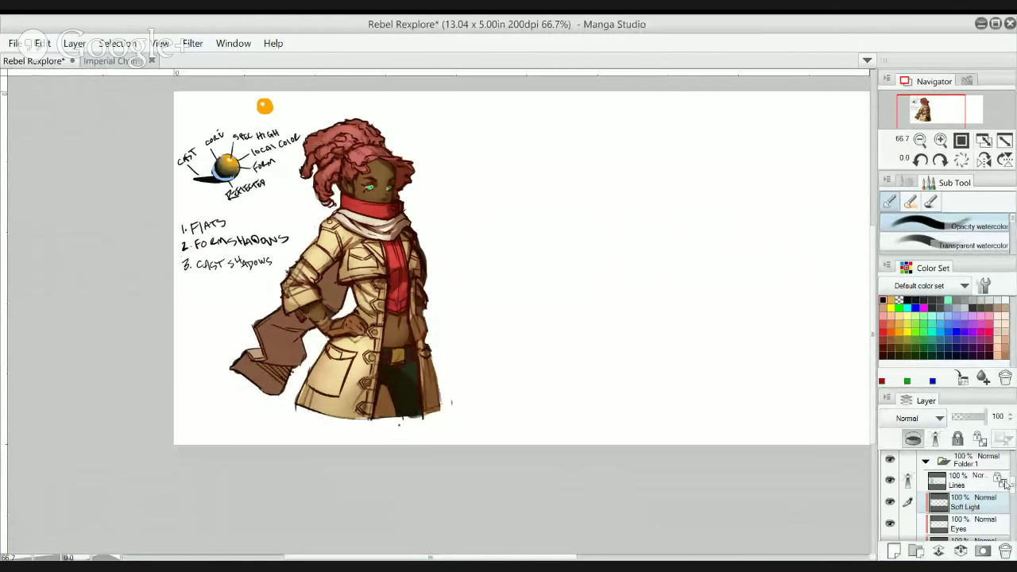
# - Move the Soft Light layer out of Folder 1 to directly above the cast layer, and collapse the folder
pyautogui.moveTo(1011, 484); pyautogui.dragTo(1011, 480)
pyautogui.moveTo(969, 518); pyautogui.dragTo(948, 466)
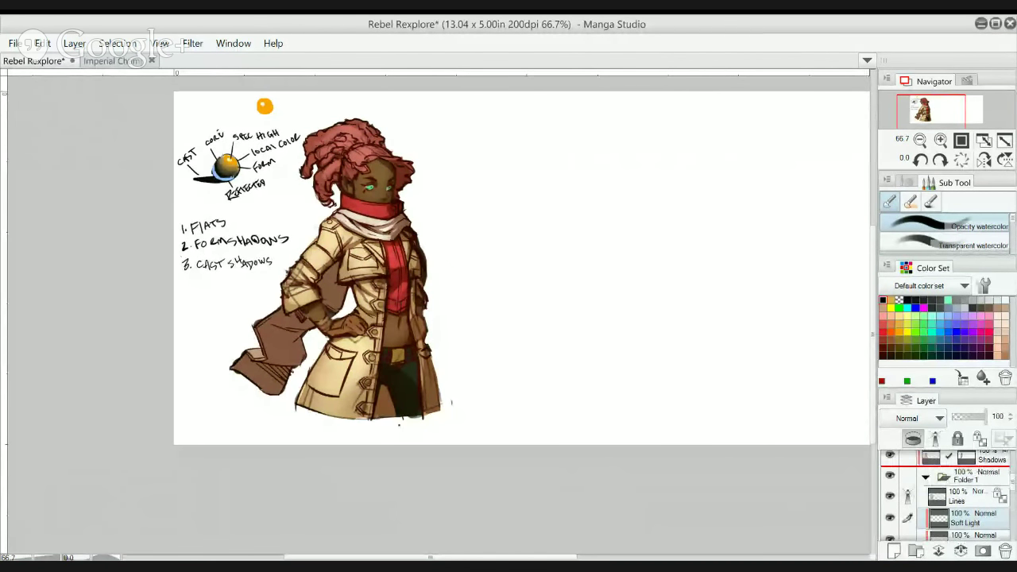
pyautogui.scroll(5, 970, 492)
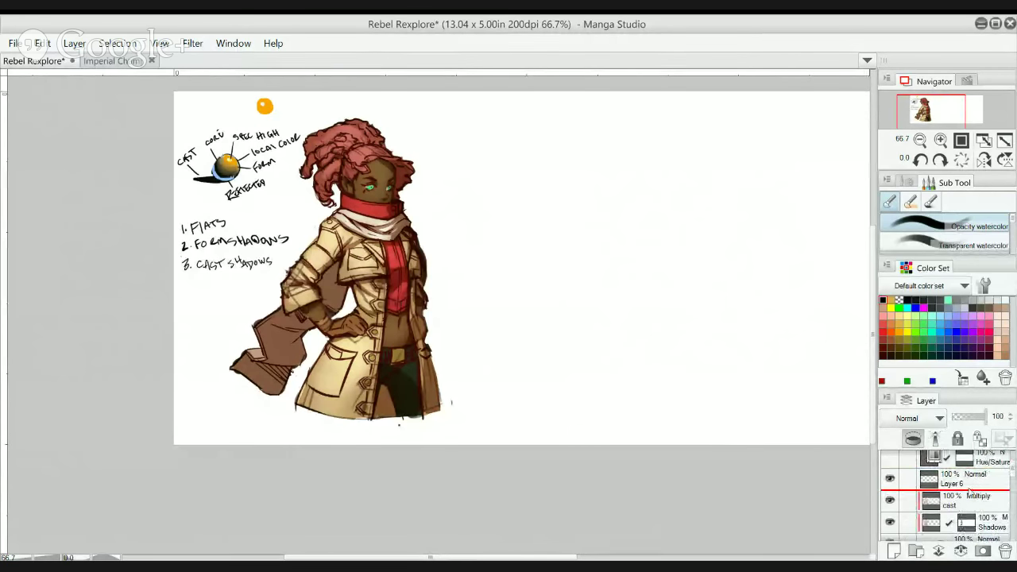
pyautogui.scroll(-3, 969, 492)
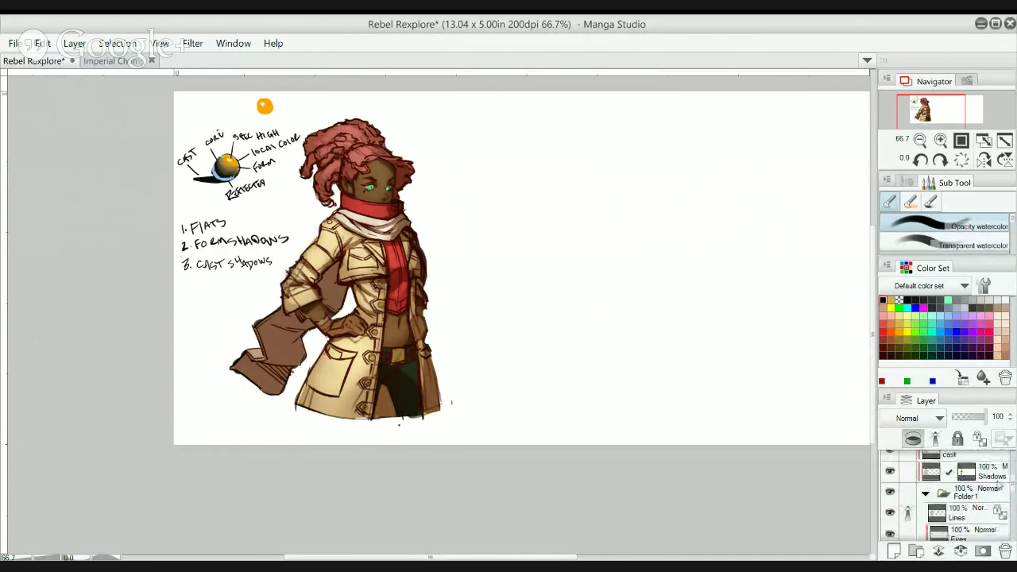
pyautogui.click(925, 494)
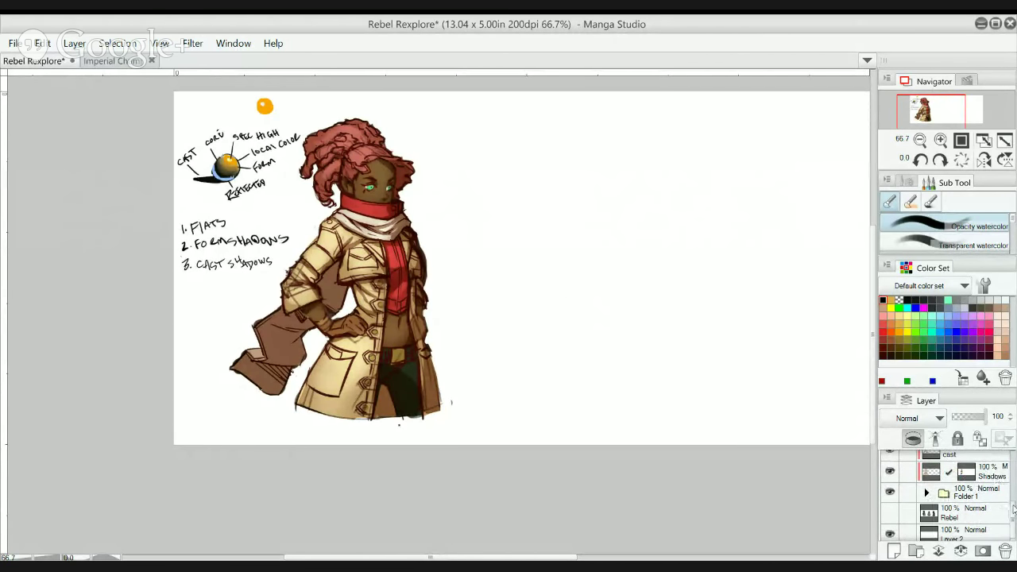
pyautogui.scroll(3, 1013, 510)
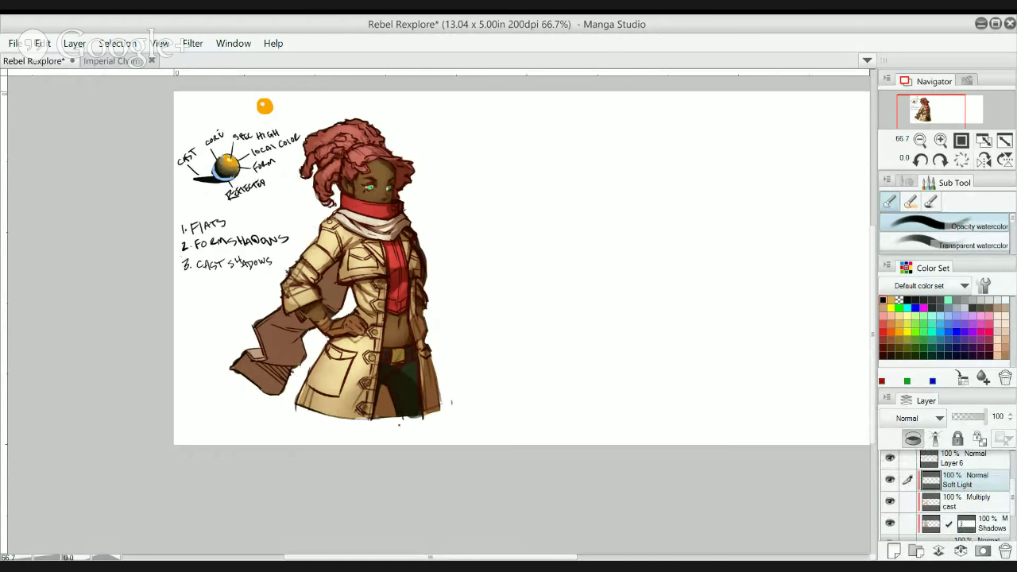
# - Set up the Soft brush with a larger tip and a dark gray from the Default color set
pyautogui.press('j')
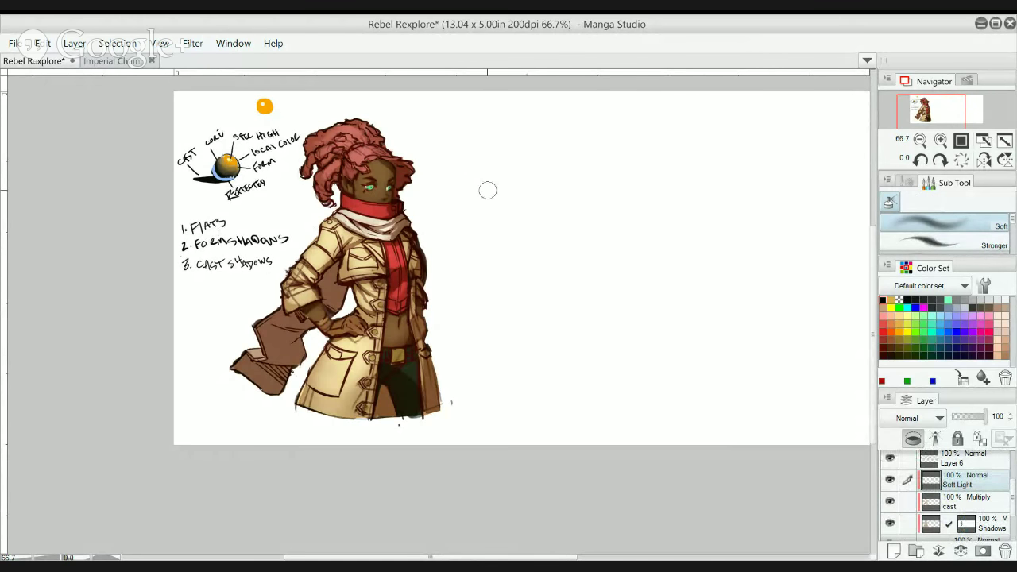
pyautogui.press(']')
pyautogui.press(']')
pyautogui.press(']')
pyautogui.click(1005, 331)
pyautogui.click(1003, 331)
pyautogui.click(955, 299)
pyautogui.click(961, 299)
pyautogui.click(946, 296)
pyautogui.click(949, 296)
# - Enlarge the brush further, set the Soft Light layer to Color dodge, and brush a soft glow over the hair and face
pyautogui.press(']')
pyautogui.press(']')
pyautogui.press(']')
pyautogui.press(']')
pyautogui.press(']')
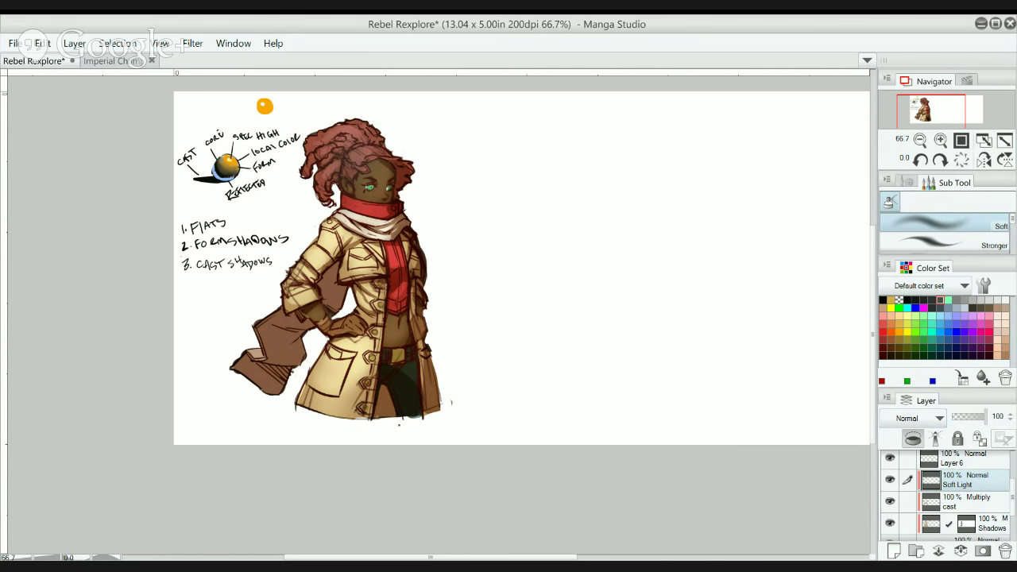
pyautogui.click(904, 285)
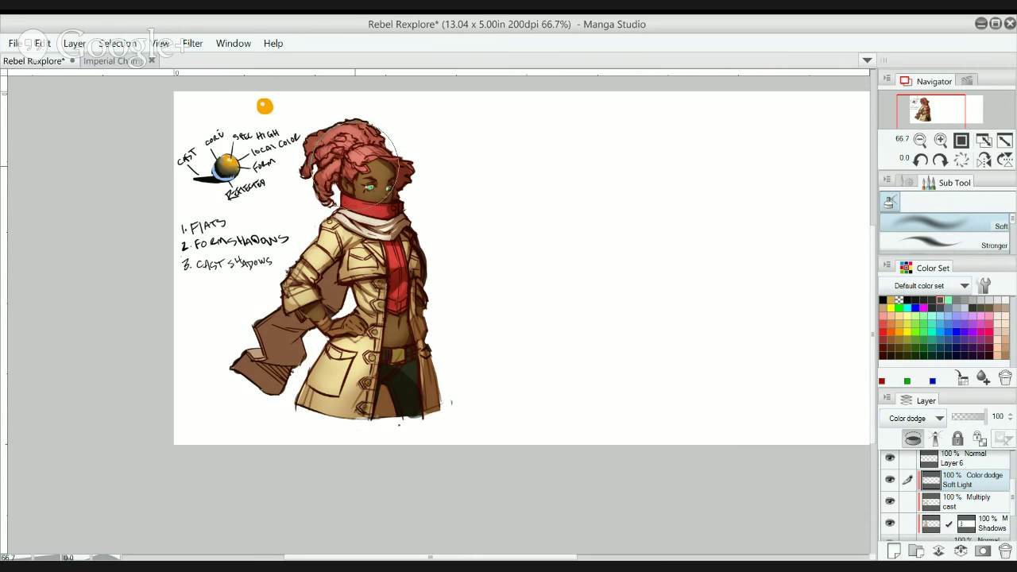
pyautogui.click(357, 172)
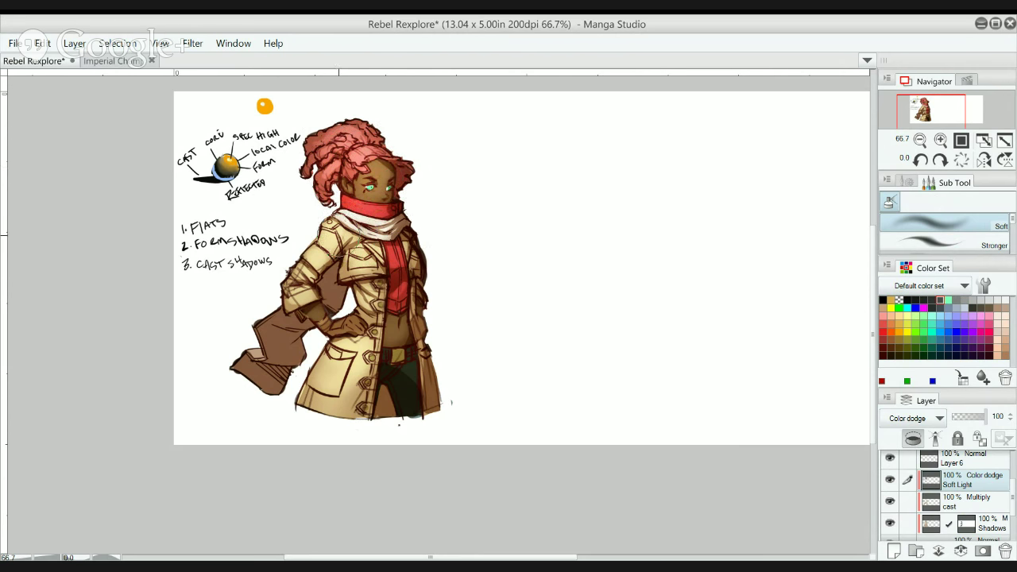
# - Brush soft glow onto the coat's chest and lower skirt on the Soft Light layer, undoing the unwanted shoulder strokes
pyautogui.moveTo(328, 211)
pyautogui.mouseDown()
pyautogui.moveTo(338, 254)
pyautogui.moveTo(350, 262)
pyautogui.moveTo(389, 243)
pyautogui.moveTo(371, 247)
pyautogui.mouseUp()
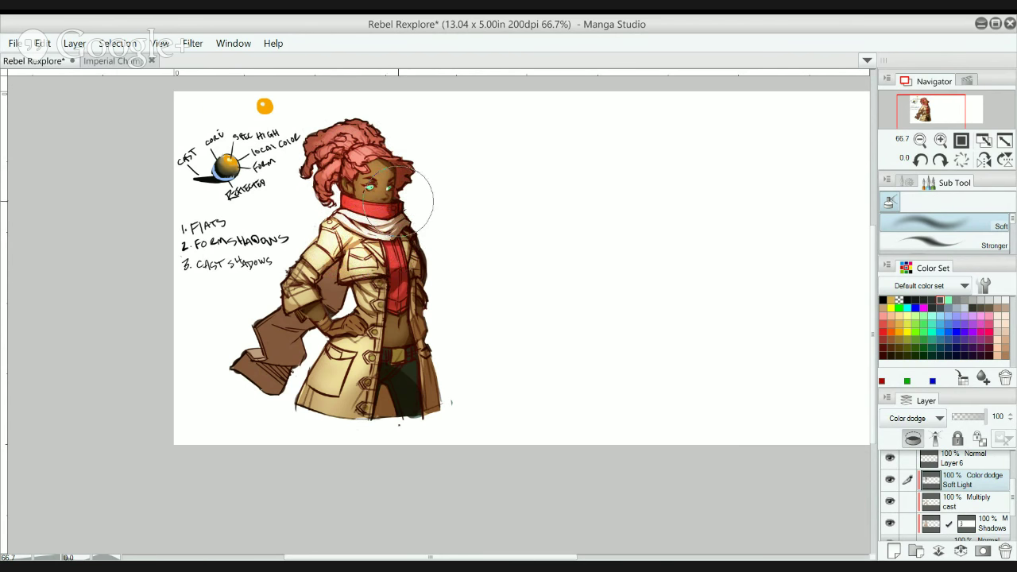
pyautogui.hotkey('ctrl', 'z')
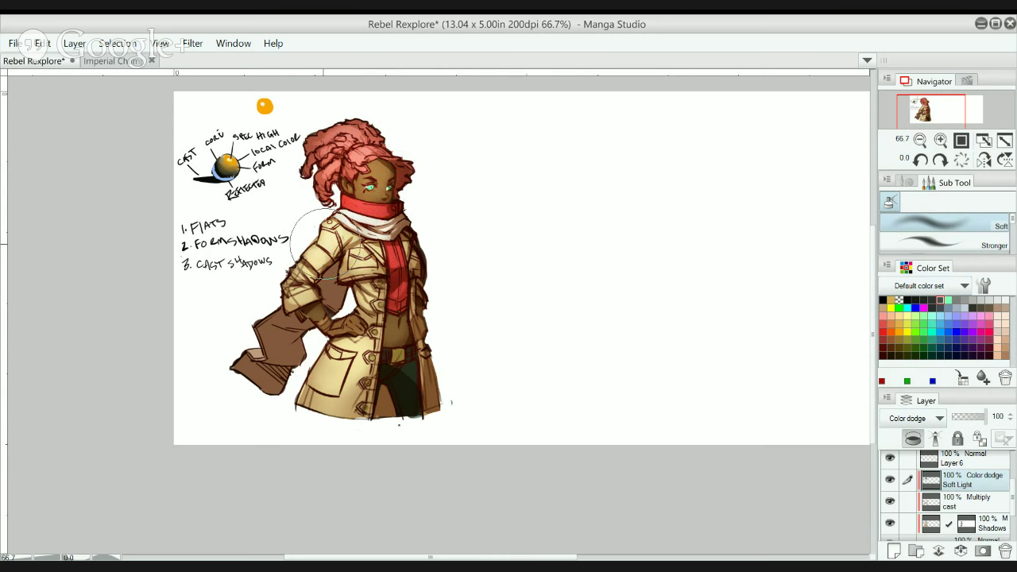
pyautogui.moveTo(326, 239)
pyautogui.mouseDown()
pyautogui.moveTo(331, 247)
pyautogui.moveTo(335, 237)
pyautogui.mouseUp()
pyautogui.hotkey('ctrl', 'z')
pyautogui.moveTo(352, 253); pyautogui.dragTo(365, 252)
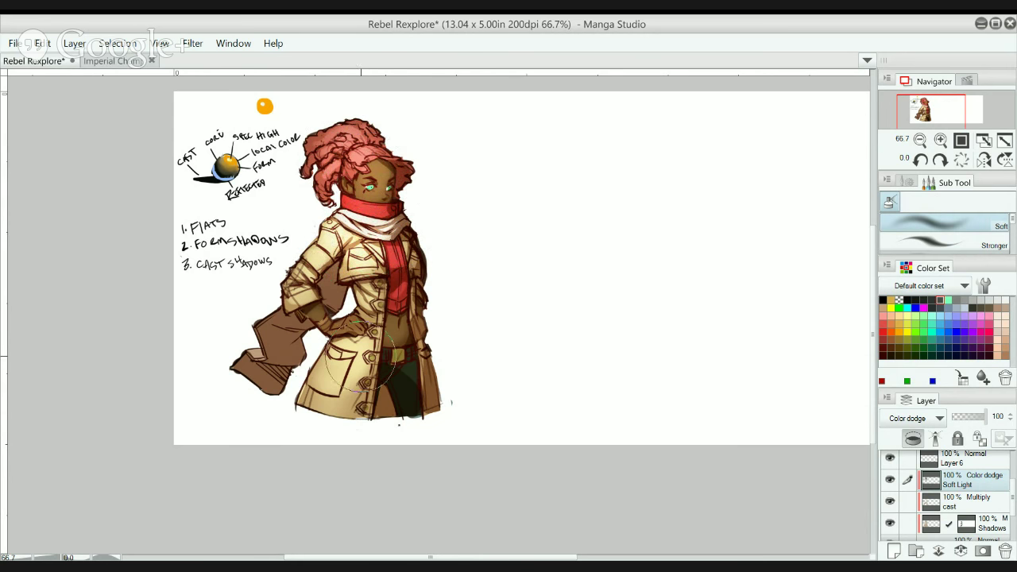
pyautogui.moveTo(360, 356)
pyautogui.mouseDown()
pyautogui.moveTo(360, 334)
pyautogui.moveTo(366, 347)
pyautogui.mouseUp()
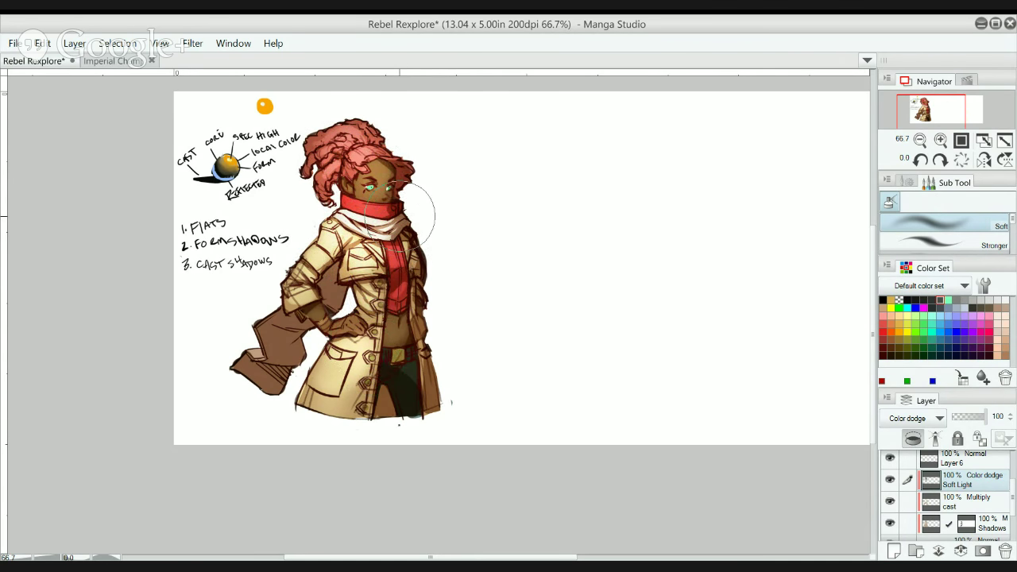
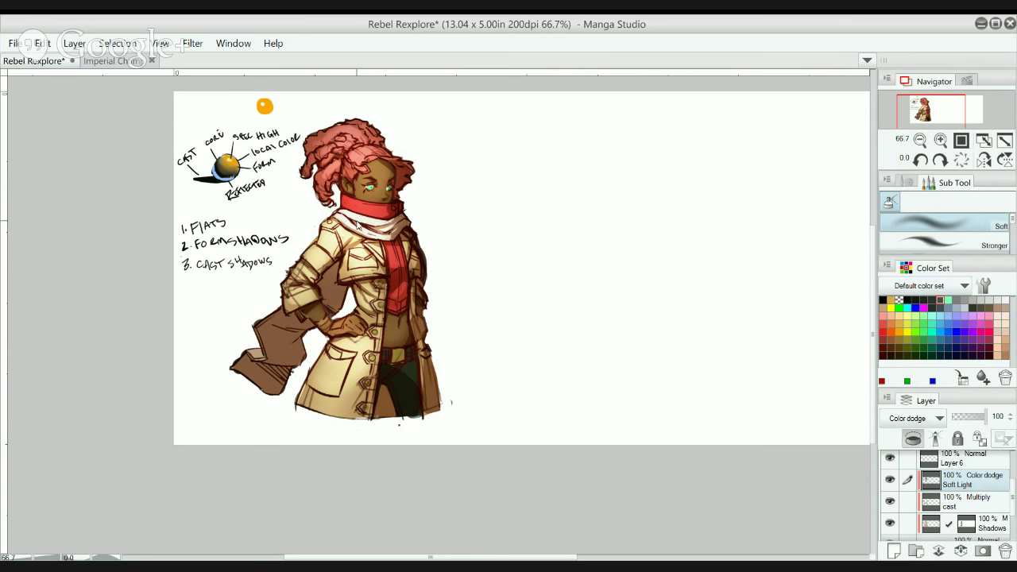
# - Undo the recent soft light strokes and redo them to compare the character with and without the glow
pyautogui.hotkey('ctrl', 'z')
pyautogui.hotkey('ctrl', 'z')
pyautogui.hotkey('ctrl', 'z')
pyautogui.hotkey('ctrl', 'z')
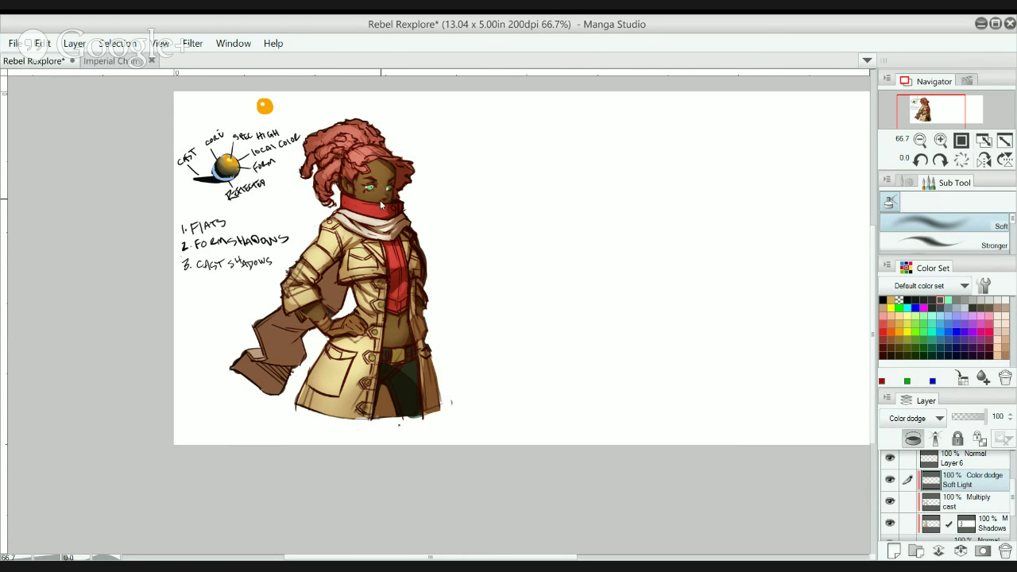
pyautogui.hotkey('ctrl', 'y')
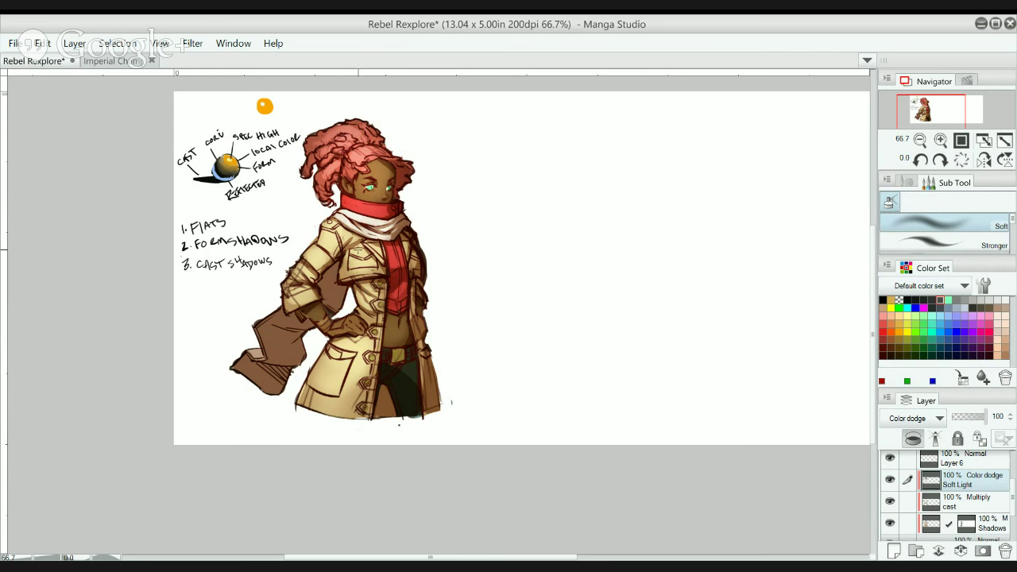
pyautogui.hotkey('ctrl', 'y')
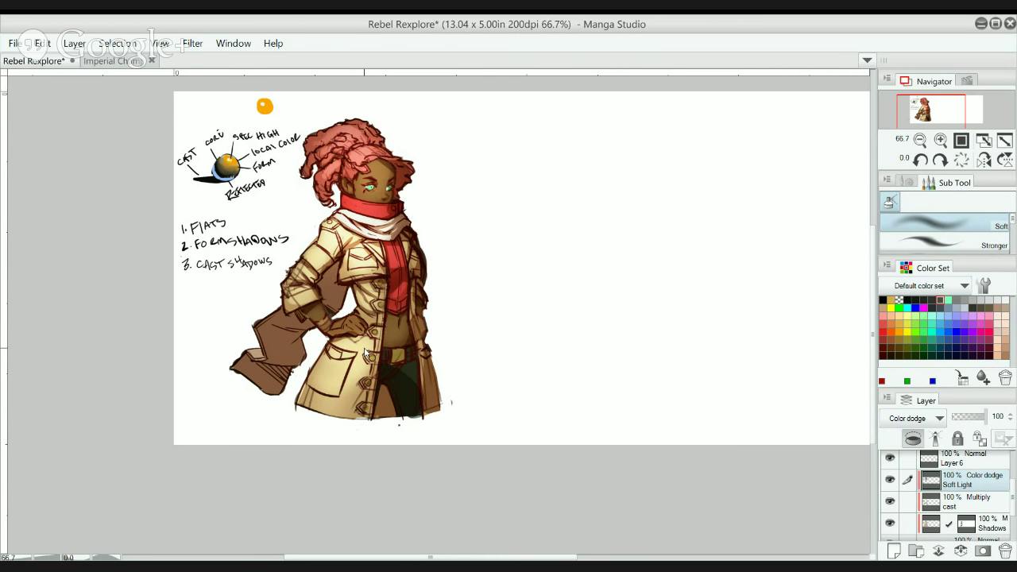
# - Brush soft light over the hand on the hip, the front of the hair and the bare midriff, undoing the last stroke
pyautogui.moveTo(365, 350); pyautogui.dragTo(344, 332)
pyautogui.moveTo(375, 147); pyautogui.dragTo(371, 144)
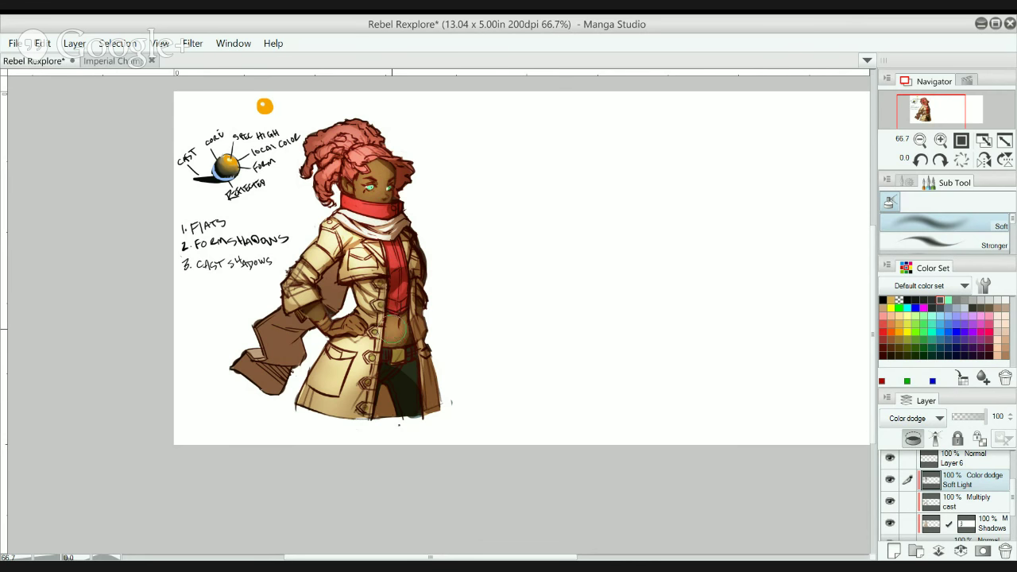
pyautogui.scroll(1, 362, 333)
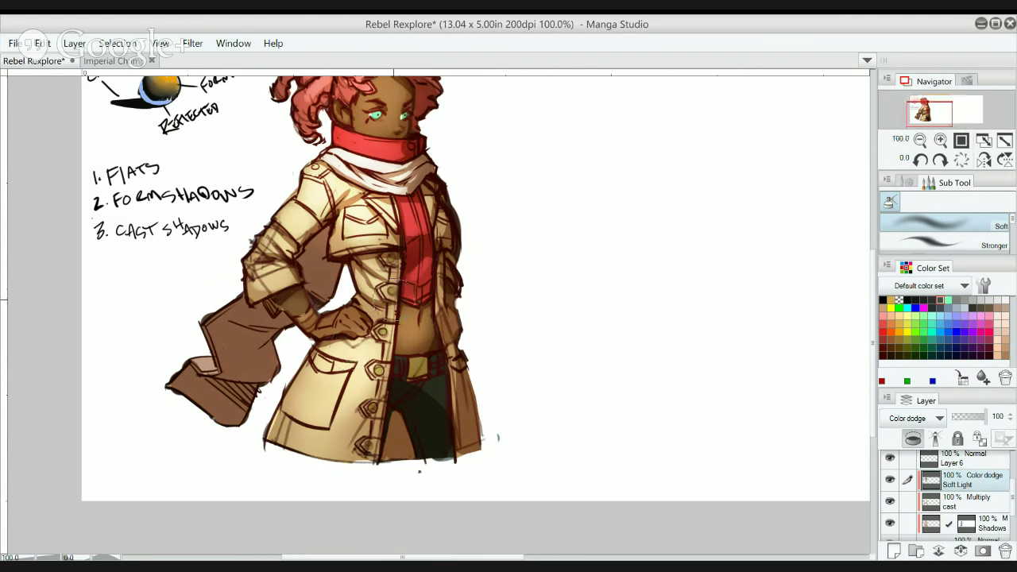
pyautogui.moveTo(393, 300); pyautogui.dragTo(395, 336)
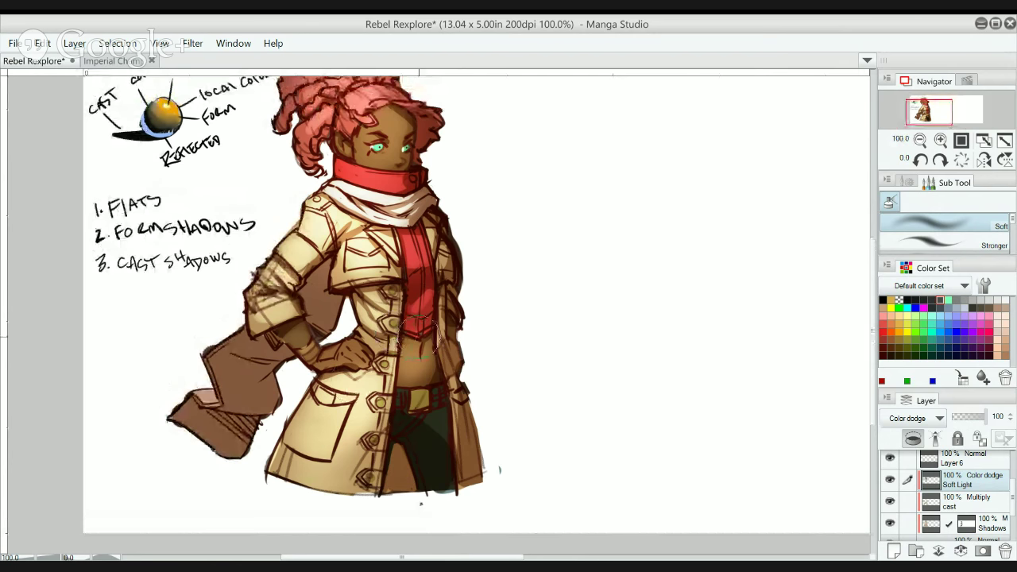
pyautogui.moveTo(405, 236); pyautogui.dragTo(404, 257)
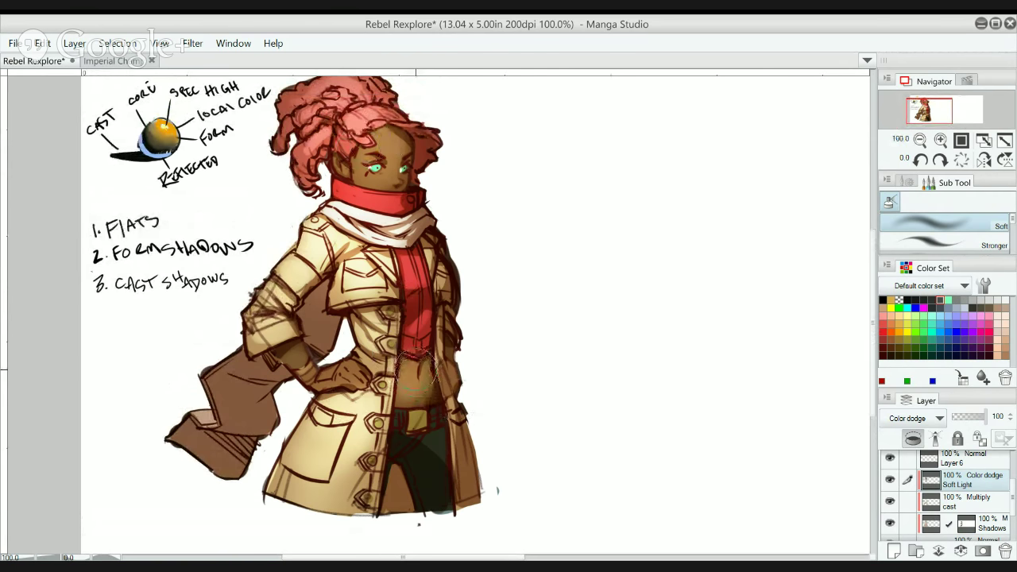
pyautogui.hotkey('ctrl', 'z')
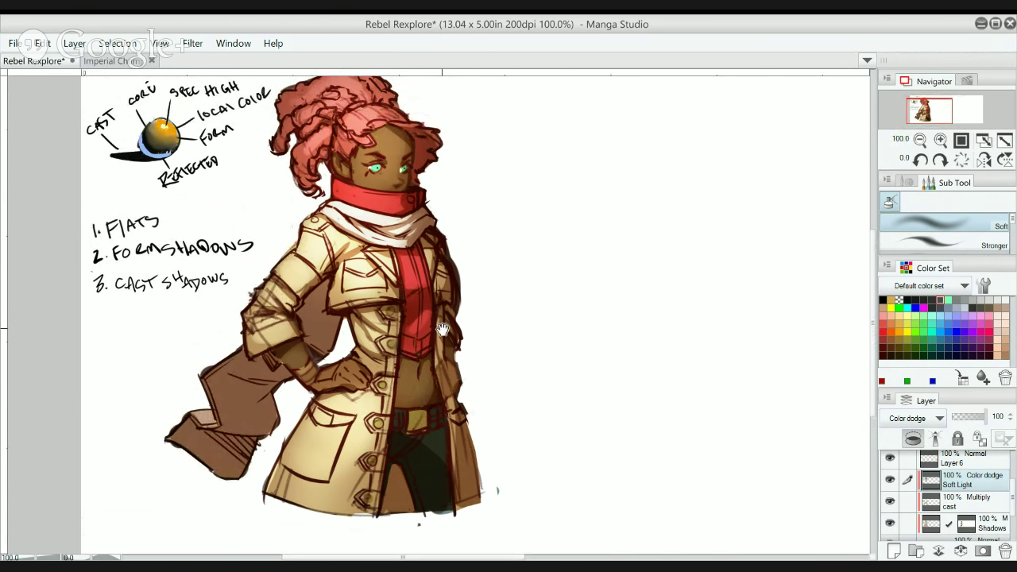
pyautogui.scroll(-2, 441, 316)
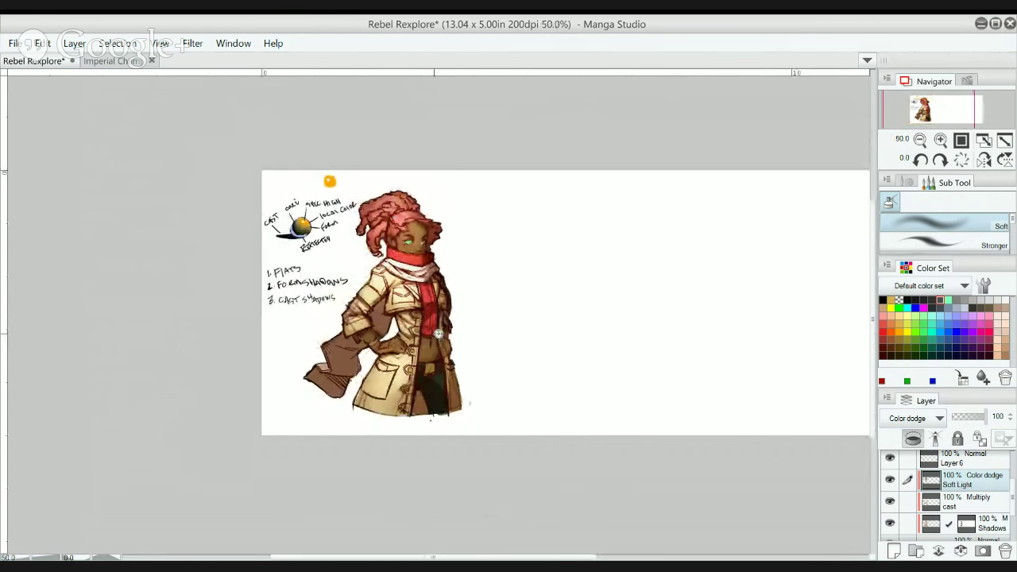
pyautogui.scroll(1, 442, 316)
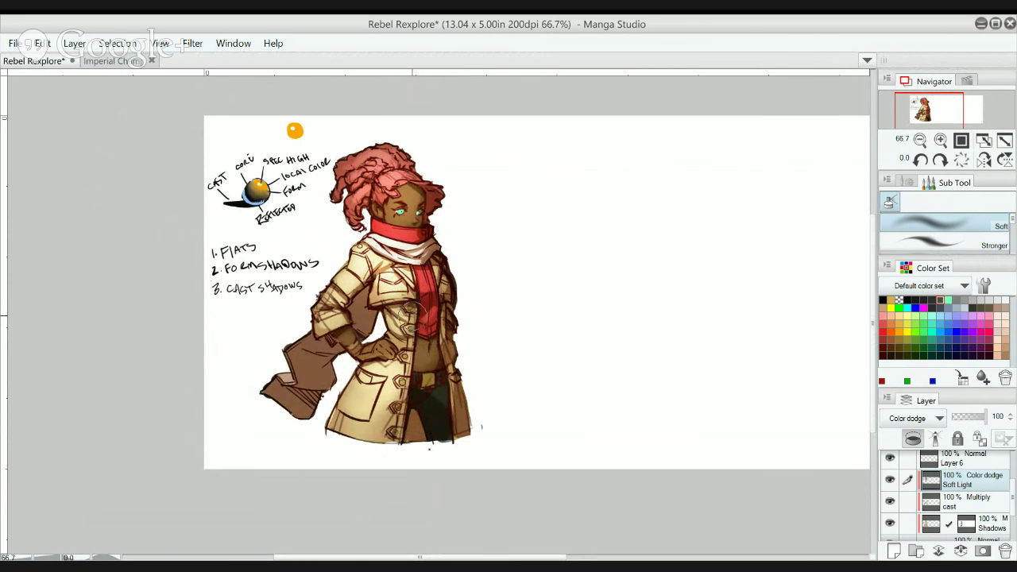
pyautogui.moveTo(380, 358); pyautogui.dragTo(371, 349)
pyautogui.hotkey('ctrl', 'z')
pyautogui.keyDown('alt'); pyautogui.click(454, 190); pyautogui.keyUp('alt')
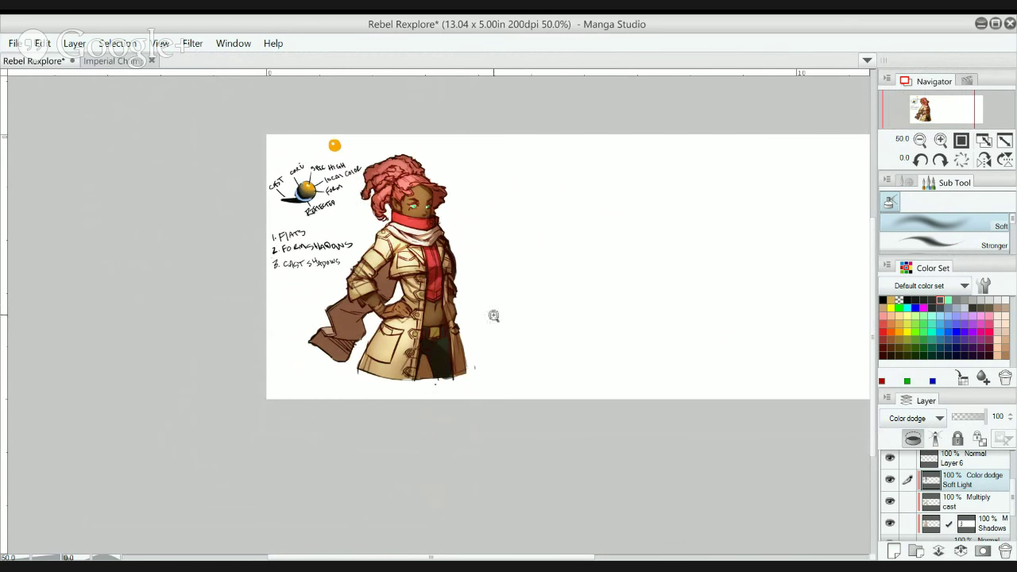
pyautogui.keyDown('ctrl'); pyautogui.click(495, 317); pyautogui.keyUp('ctrl')
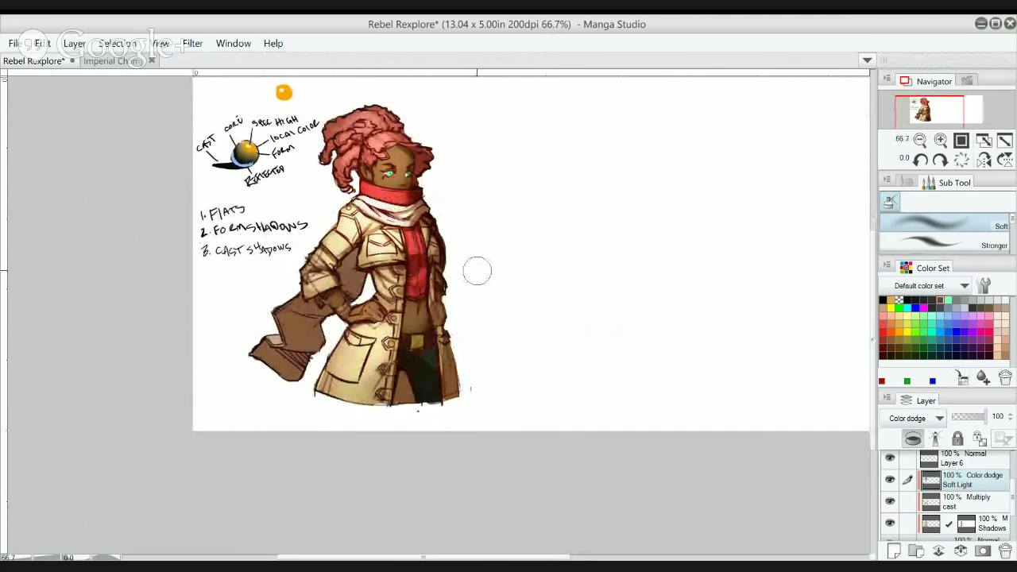
pyautogui.press(']')
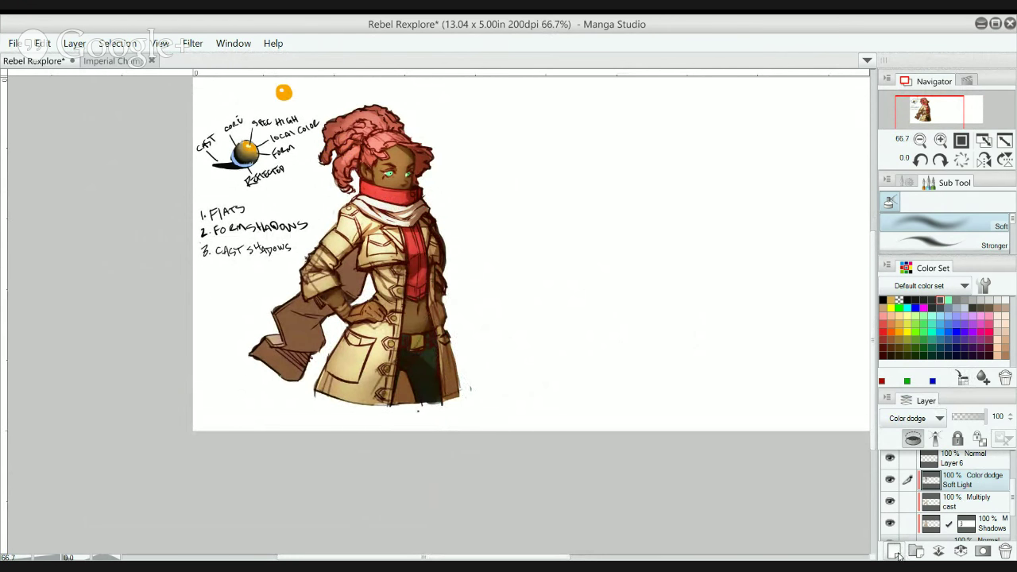
# - Hand-letter "4. Soft light" under the cast shadows note on Layer 6, using the G-pen in black
pyautogui.click(982, 466)
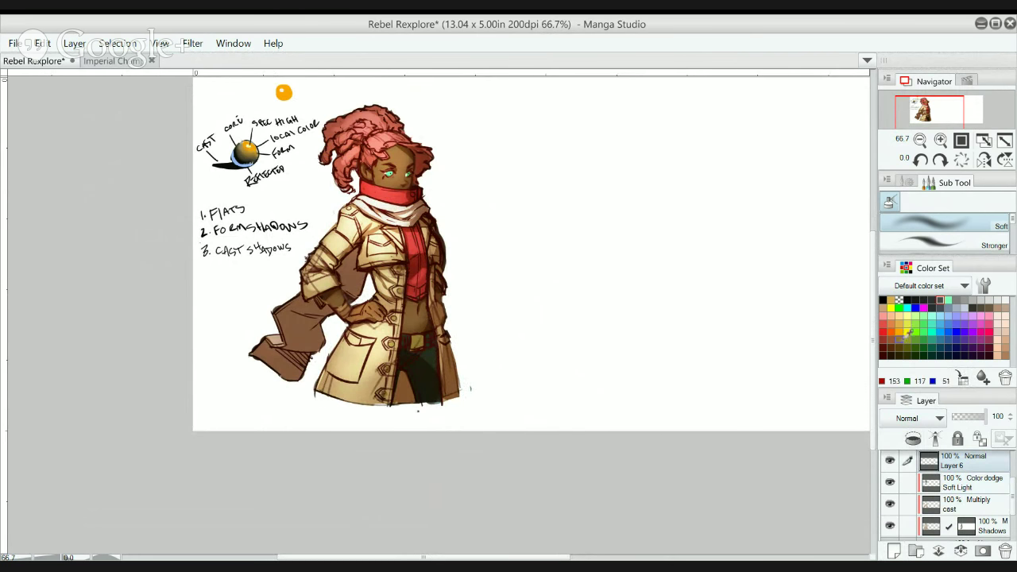
pyautogui.click(882, 299)
pyautogui.press('p')
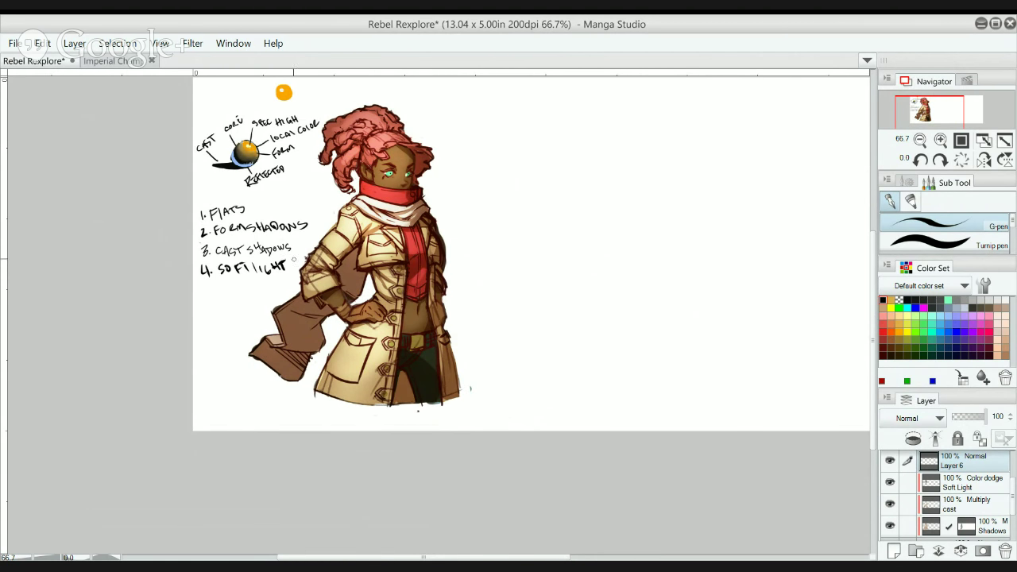
pyautogui.moveTo(208, 281); pyautogui.dragTo(315, 330)
# - Hand-letter "5. Spec light" beneath the soft light entry in the numbered notes
pyautogui.keyDown('ctrl'); pyautogui.click(288, 267); pyautogui.keyUp('ctrl')
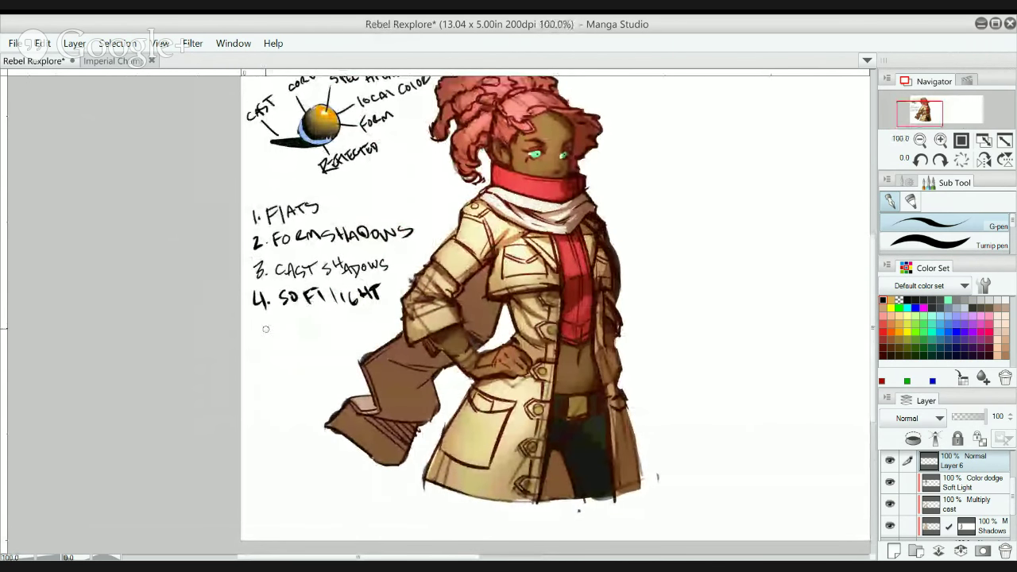
pyautogui.moveTo(256, 319)
pyautogui.mouseDown()
pyautogui.moveTo(257, 335)
pyautogui.moveTo(289, 335)
pyautogui.mouseUp()
pyautogui.click(268, 332)
pyautogui.moveTo(286, 321)
pyautogui.mouseDown()
pyautogui.moveTo(296, 332)
pyautogui.moveTo(302, 320)
pyautogui.mouseUp()
pyautogui.moveTo(296, 326); pyautogui.dragTo(301, 326)
pyautogui.moveTo(296, 332)
pyautogui.mouseDown()
pyautogui.moveTo(354, 325)
pyautogui.moveTo(362, 334)
pyautogui.mouseUp()
pyautogui.moveTo(355, 320); pyautogui.dragTo(367, 318)
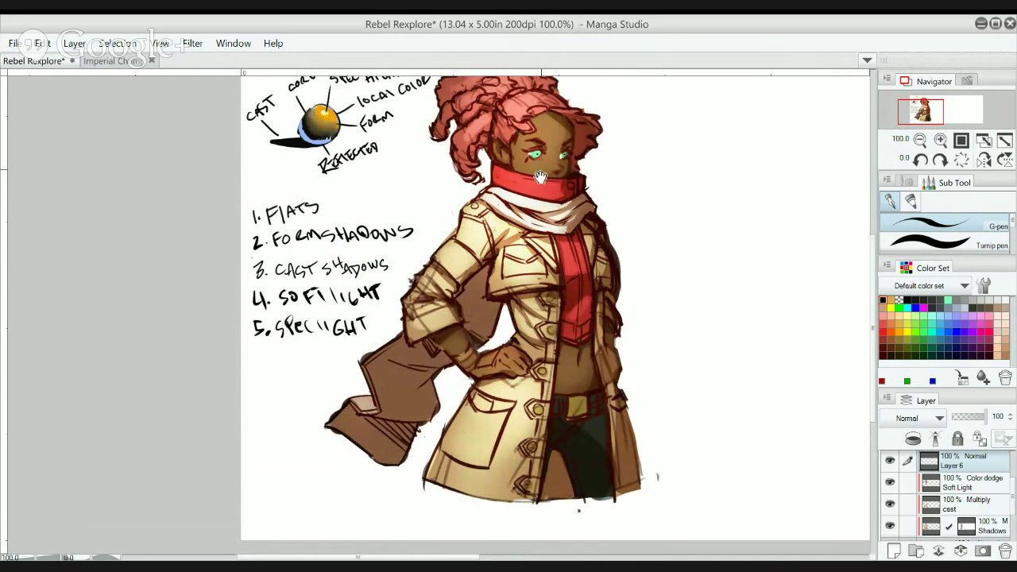
# - Add a new clipped layer directly above the Soft Light layer, leaving the notes layer unclipped
pyautogui.moveTo(539, 176); pyautogui.dragTo(525, 219)
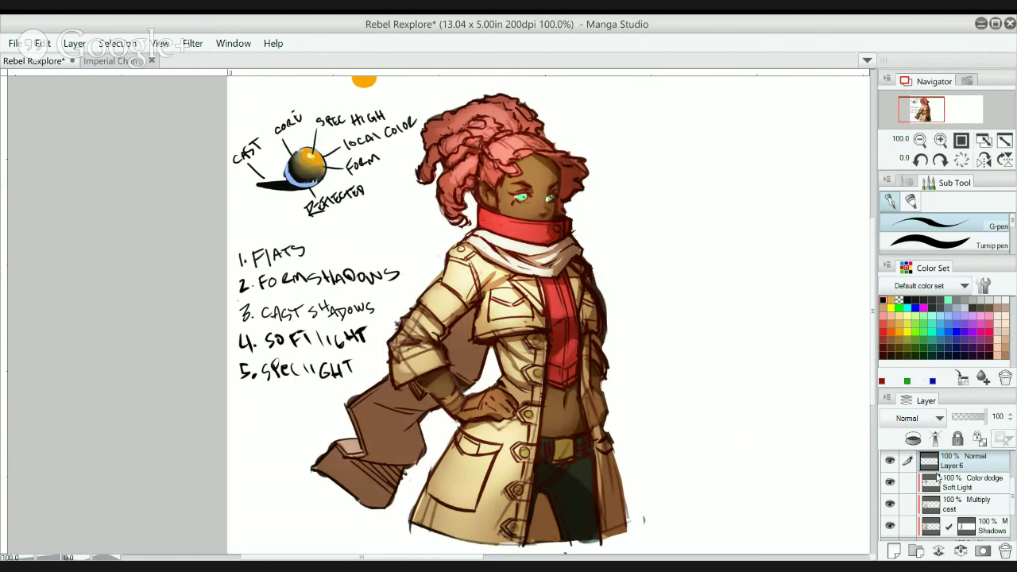
pyautogui.click(917, 442)
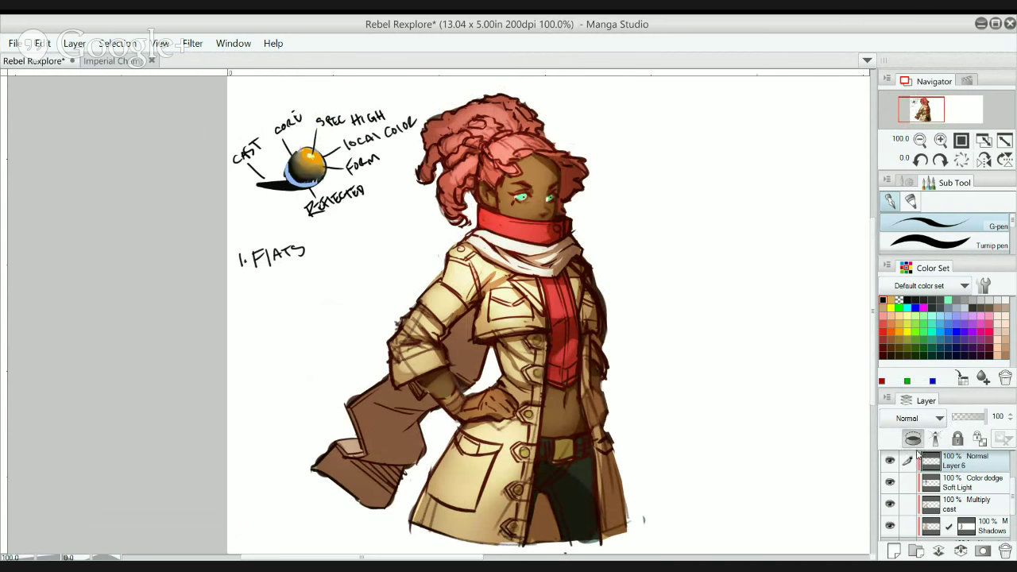
pyautogui.click(911, 444)
pyautogui.click(947, 482)
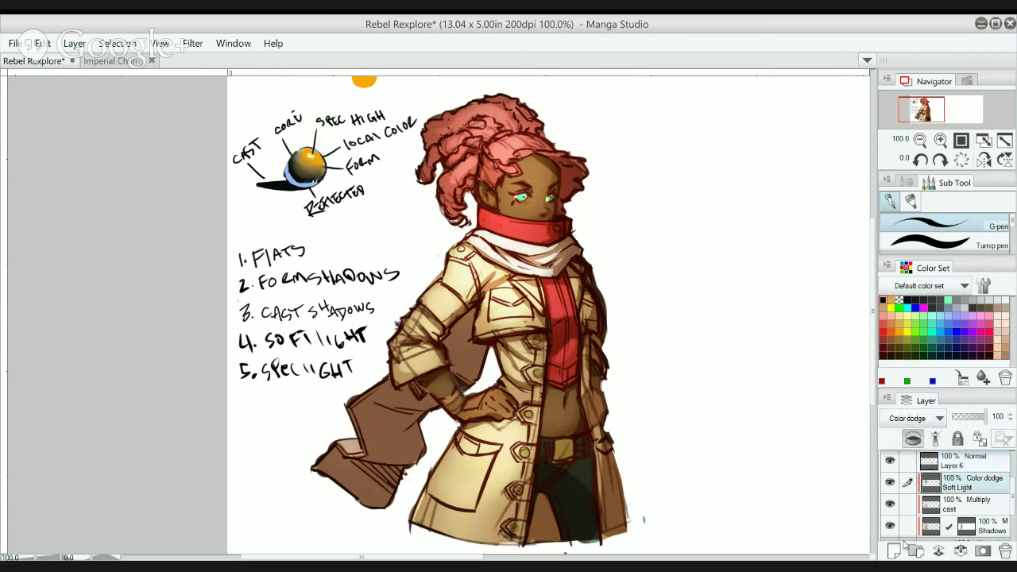
pyautogui.click(893, 549)
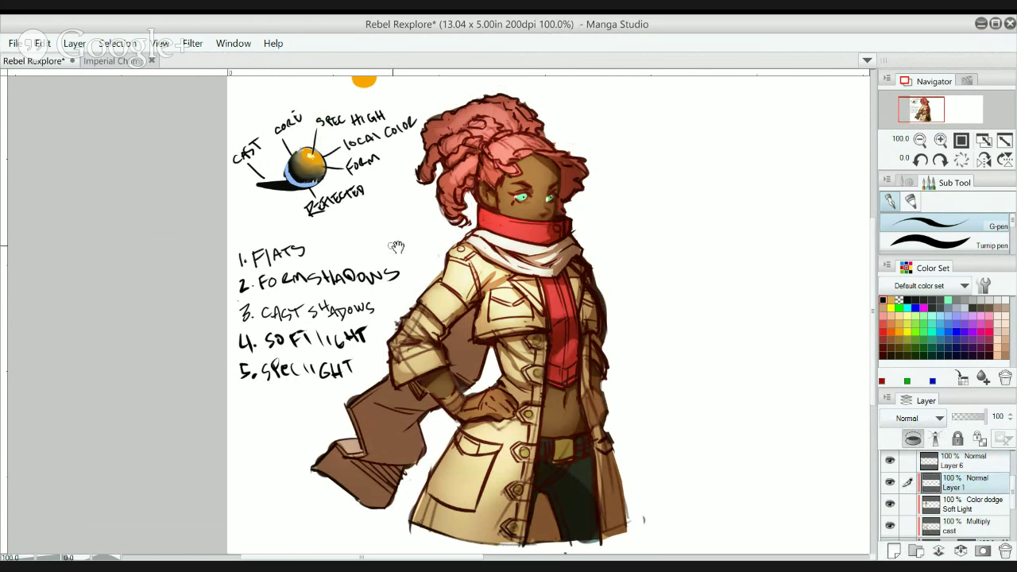
# - Set the new layer's blending mode to Color dodge and choose the Opacity watercolor brush with a light gray
pyautogui.moveTo(501, 196); pyautogui.dragTo(469, 222)
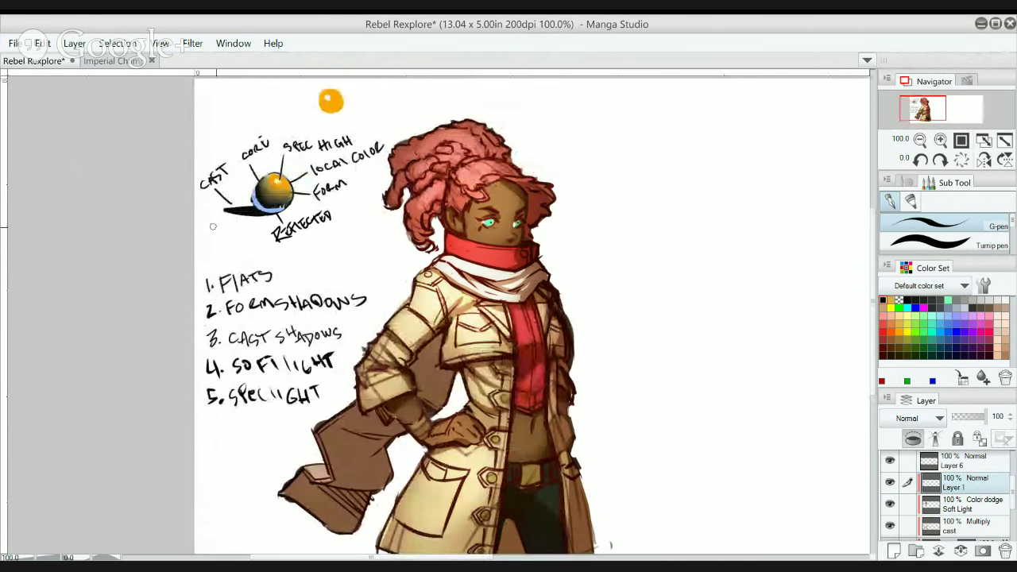
pyautogui.press('b')
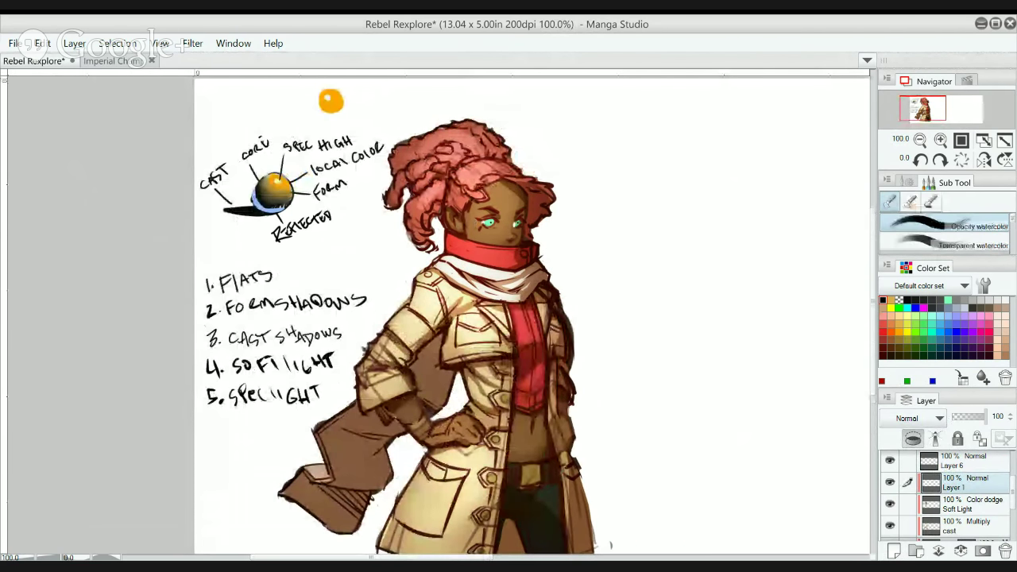
pyautogui.scroll(1, 482, 188)
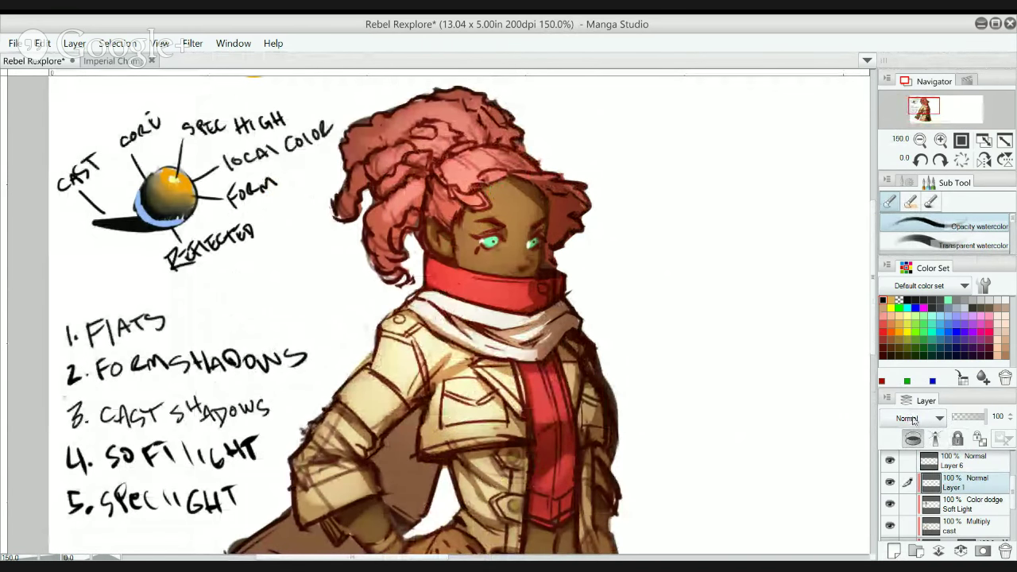
pyautogui.click(890, 289)
pyautogui.click(972, 300)
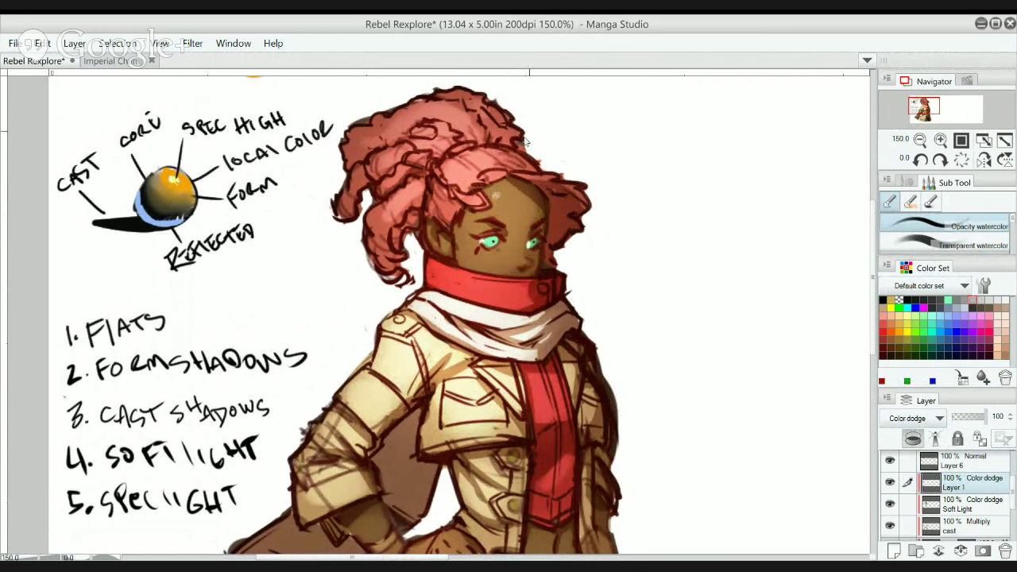
# - Review the specular highlight on the sphere diagram and the numbered notes, and switch to the Soft airbrush
pyautogui.moveTo(344, 291); pyautogui.dragTo(628, 175)
pyautogui.moveTo(441, 298); pyautogui.dragTo(429, 340)
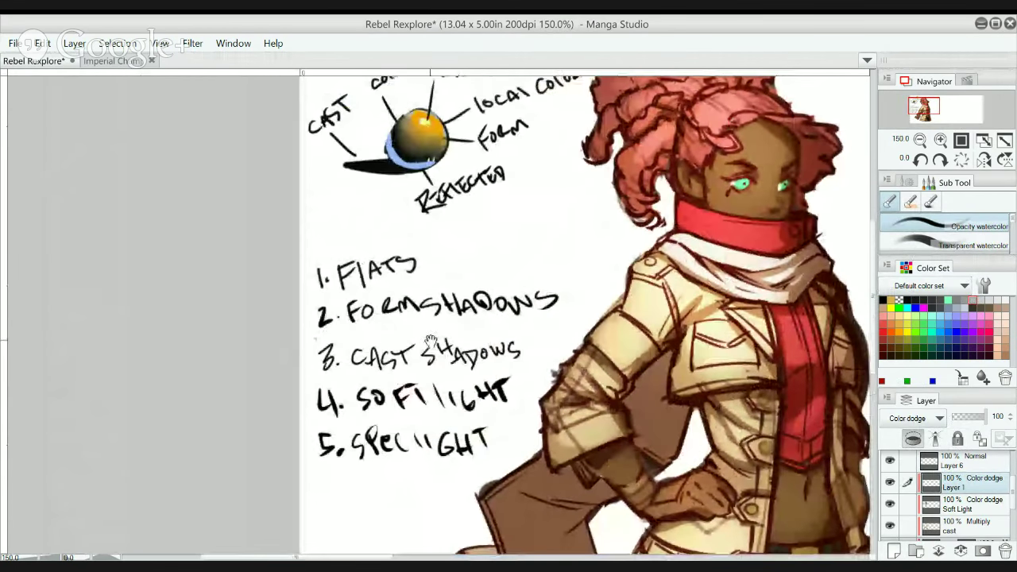
pyautogui.moveTo(466, 243); pyautogui.dragTo(444, 317)
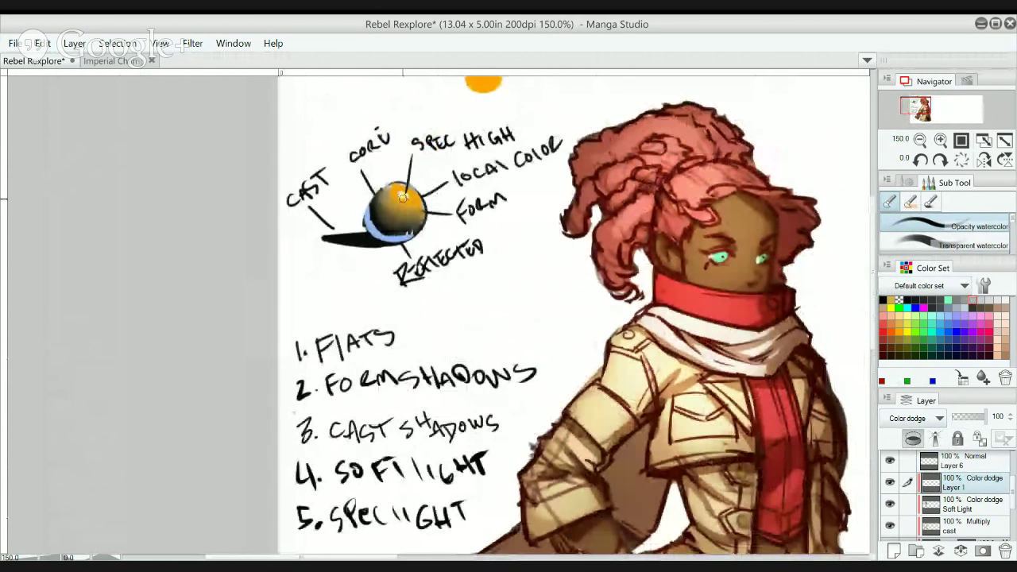
pyautogui.moveTo(349, 394); pyautogui.dragTo(336, 284)
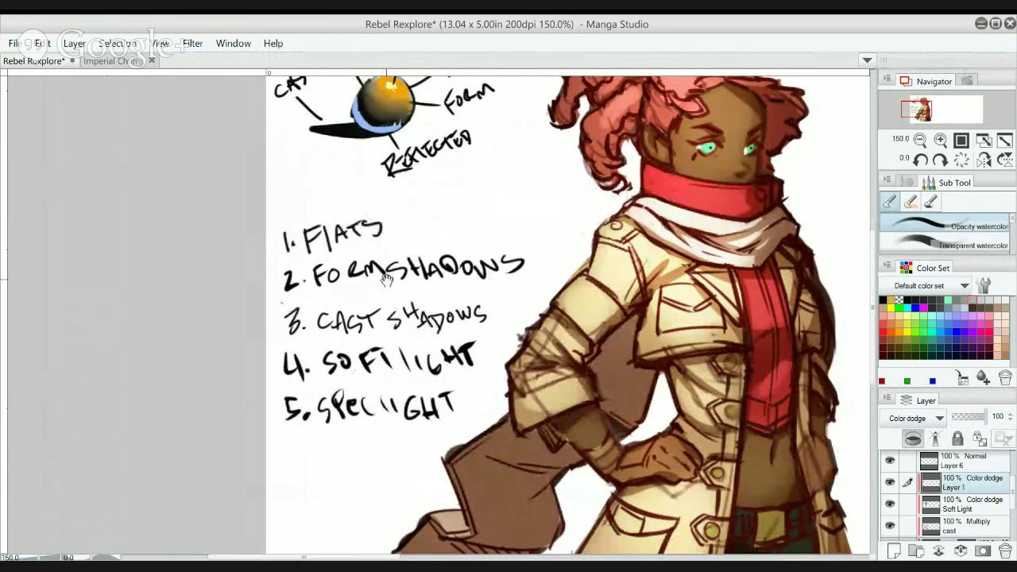
pyautogui.scroll(3, 386, 278)
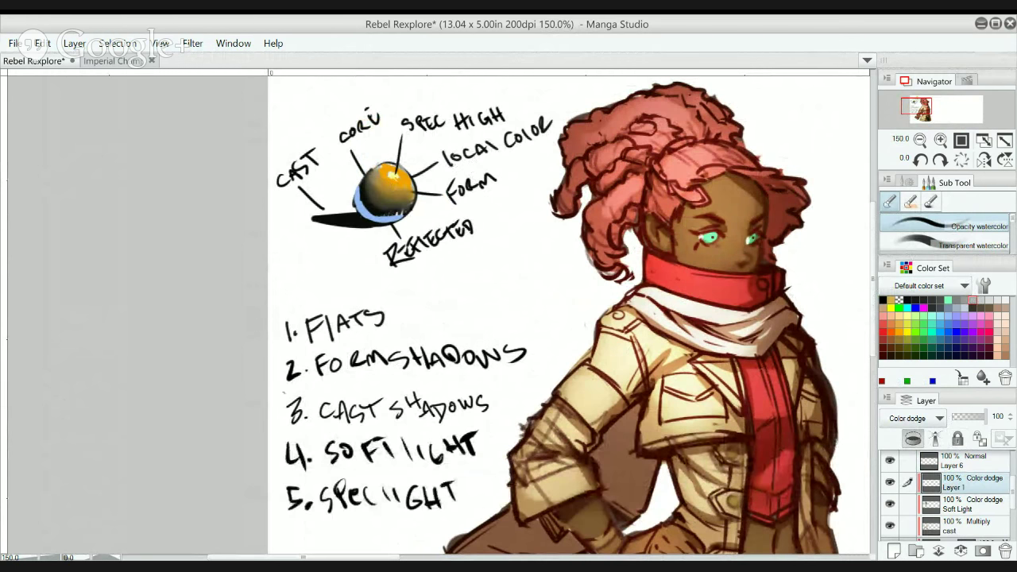
pyautogui.press('b')
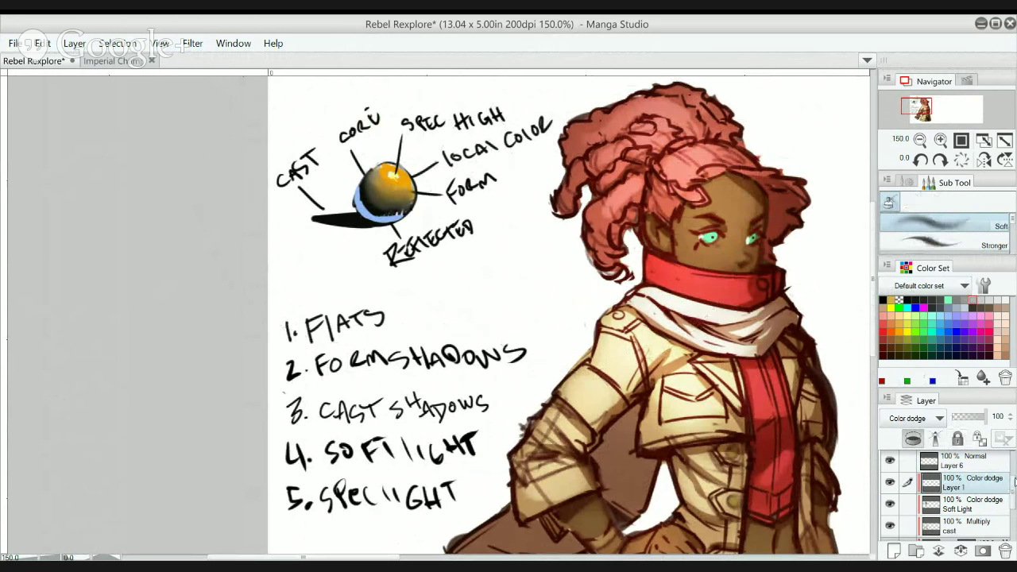
# - Toggle the notes layers' visibility to identify what each holds, and make Layer 4 with the sphere diagram active
pyautogui.click(969, 459)
pyautogui.click(889, 461)
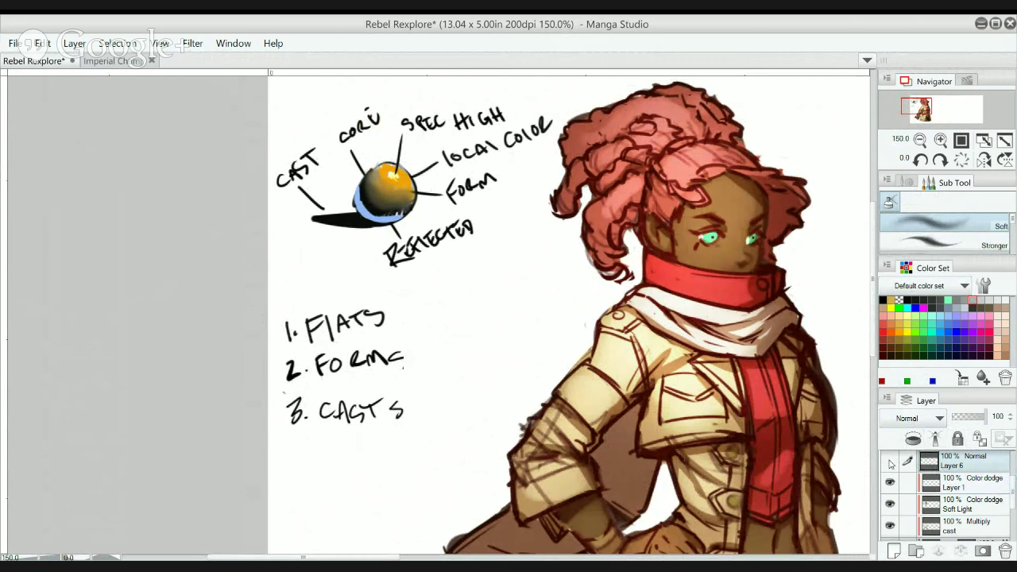
pyautogui.click(890, 463)
pyautogui.moveTo(1011, 483); pyautogui.dragTo(1011, 461)
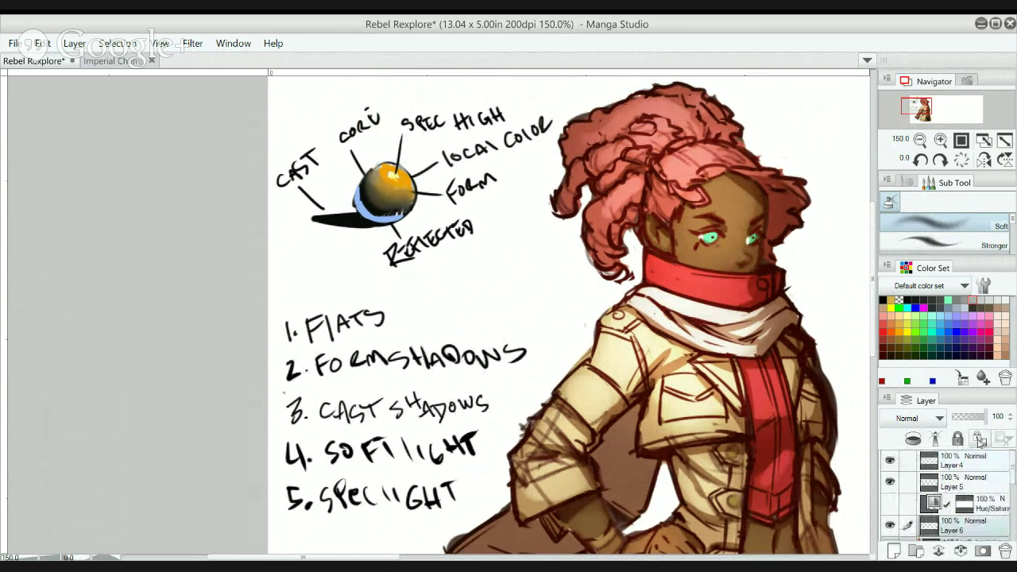
pyautogui.click(889, 483)
pyautogui.click(889, 482)
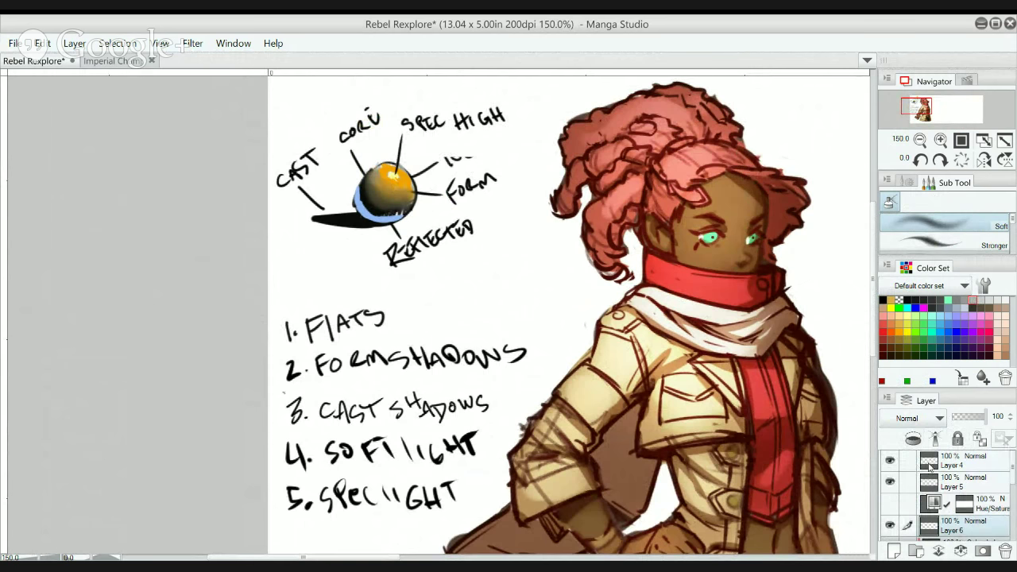
pyautogui.click(929, 468)
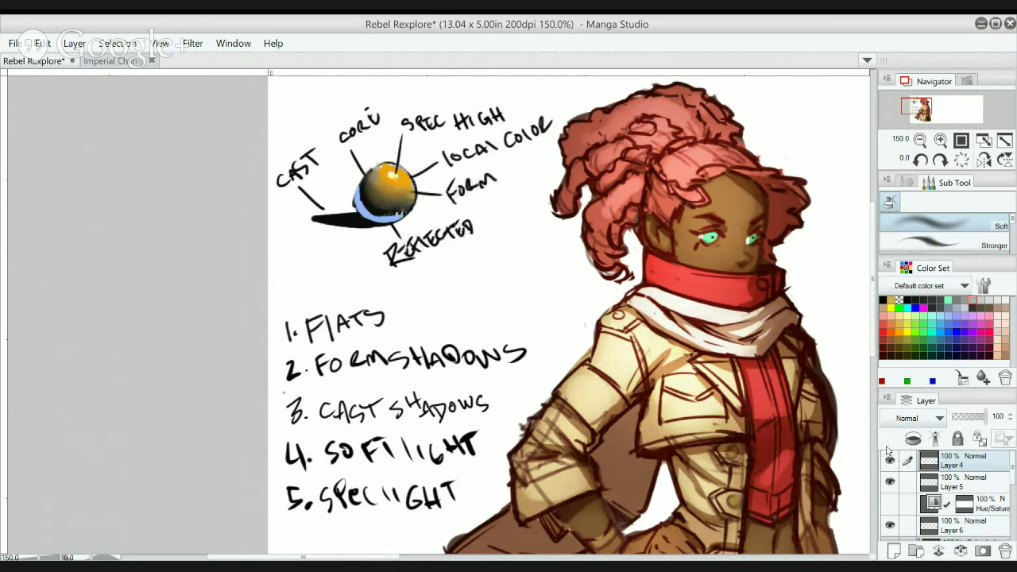
# - Soften the specular highlight into the orange on the sphere diagram using a smaller Blend brush
pyautogui.press('j')
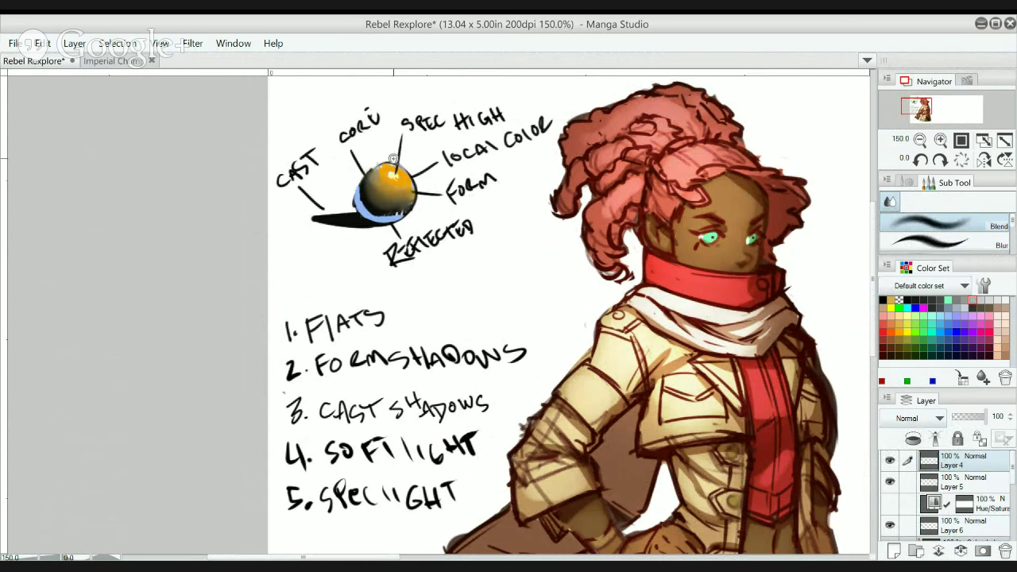
pyautogui.scroll(1, 393, 158)
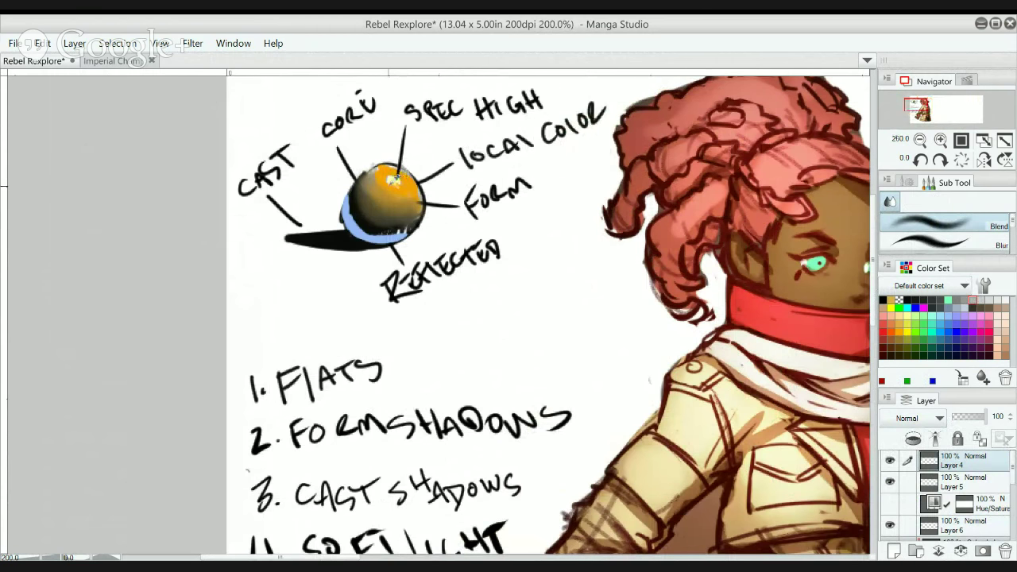
pyautogui.press('[')
pyautogui.press('[')
pyautogui.press('[')
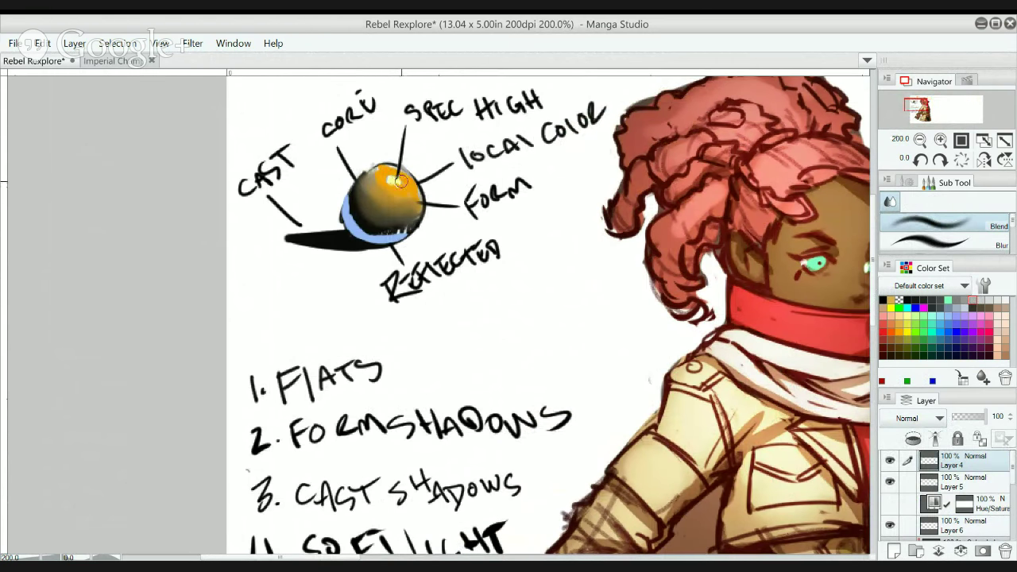
pyautogui.moveTo(400, 177); pyautogui.dragTo(397, 182)
pyautogui.scroll(2, 417, 179)
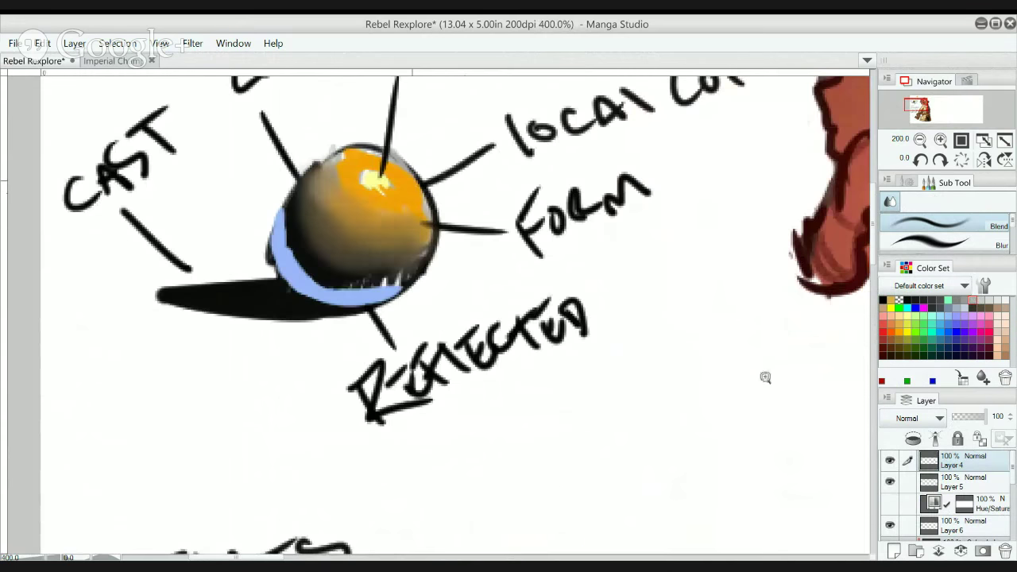
pyautogui.moveTo(370, 190)
pyautogui.mouseDown()
pyautogui.moveTo(333, 201)
pyautogui.moveTo(338, 193)
pyautogui.moveTo(311, 178)
pyautogui.moveTo(305, 158)
pyautogui.moveTo(307, 182)
pyautogui.moveTo(309, 155)
pyautogui.moveTo(309, 169)
pyautogui.moveTo(333, 190)
pyautogui.moveTo(332, 158)
pyautogui.mouseUp()
# - Add a small, crisp white specular dot to the sphere's highlight with a much smaller G-pen
pyautogui.press('p')
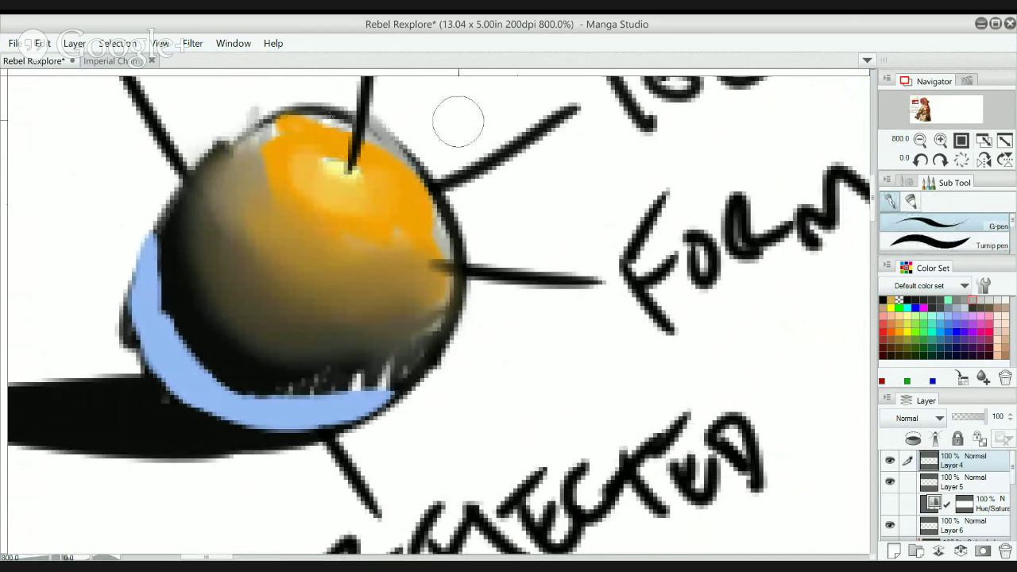
pyautogui.press('[')
pyautogui.press('[')
pyautogui.press('[')
pyautogui.press('[')
pyautogui.press('[')
pyautogui.press('[')
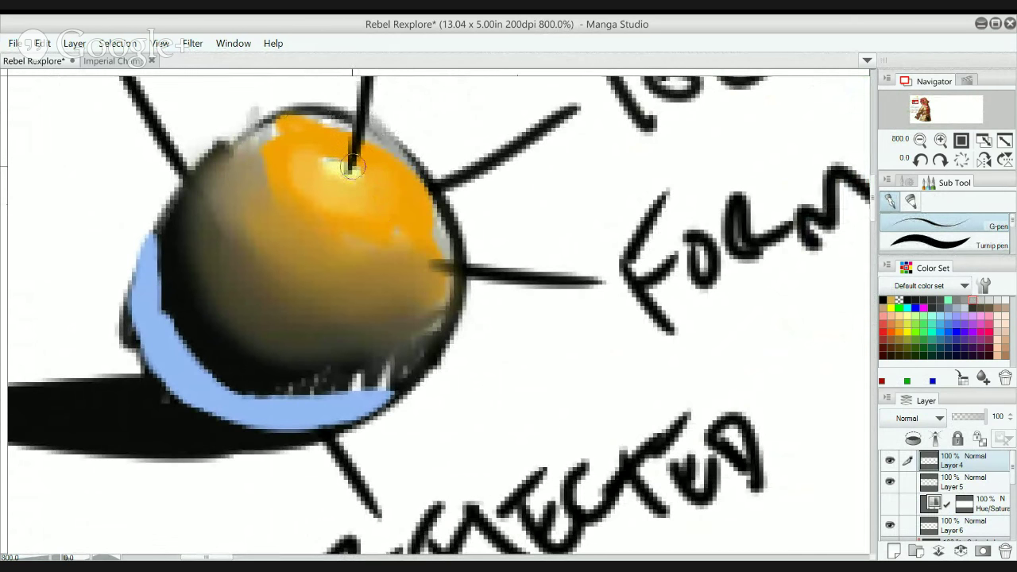
pyautogui.moveTo(348, 176); pyautogui.dragTo(342, 174)
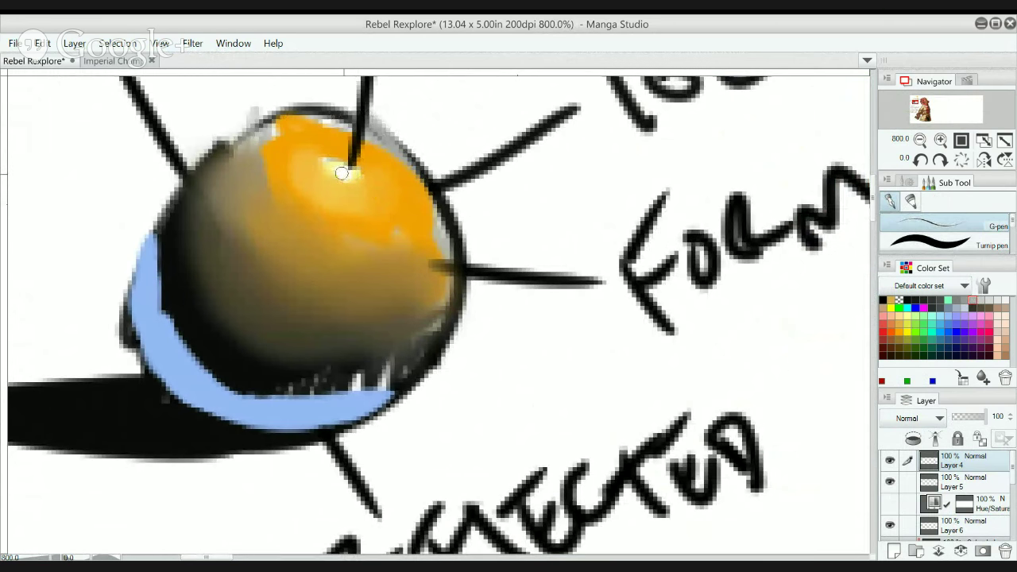
# - Draw a thin black leader line from the sphere's soft highlight up past the core and spec high labels
pyautogui.keyDown('alt'); pyautogui.click(346, 131); pyautogui.keyUp('alt')
pyautogui.keyDown('alt'); pyautogui.click(346, 131); pyautogui.keyUp('alt')
pyautogui.keyDown('alt'); pyautogui.click(346, 131); pyautogui.keyUp('alt')
pyautogui.moveTo(431, 209); pyautogui.dragTo(445, 277)
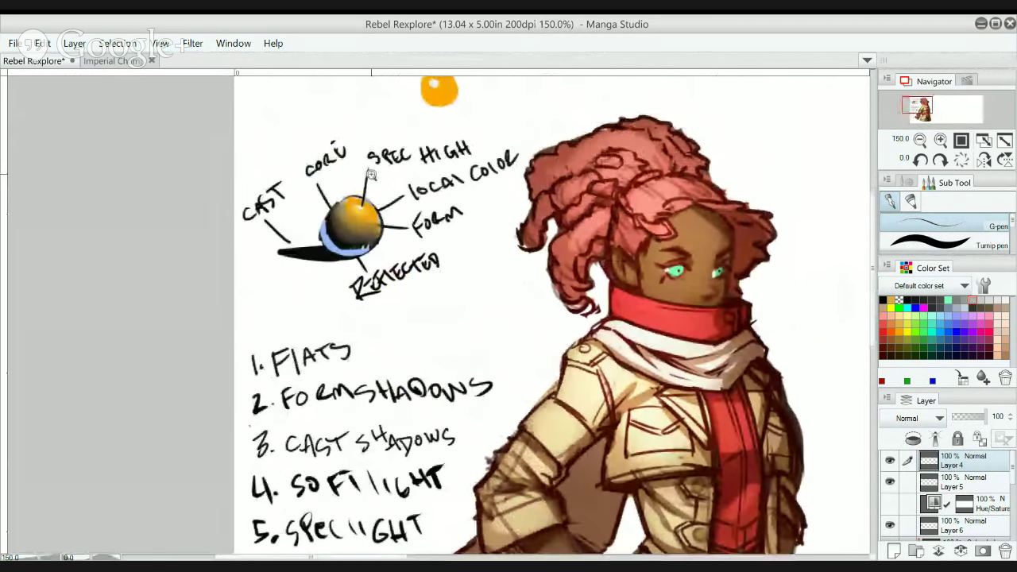
pyautogui.scroll(1, 224, 166)
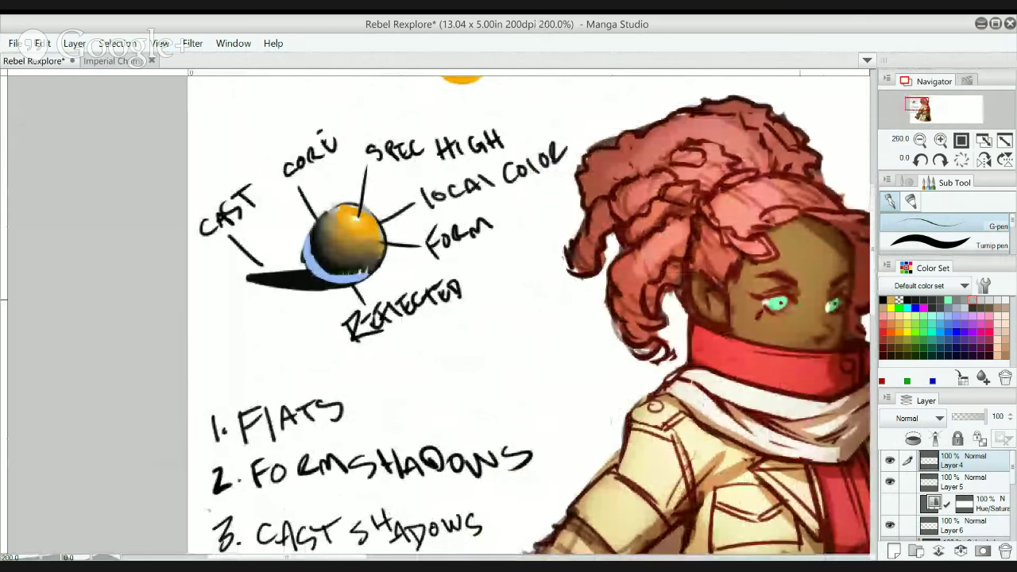
pyautogui.click(881, 299)
pyautogui.moveTo(348, 214); pyautogui.dragTo(340, 164)
pyautogui.hotkey('ctrl', 'z')
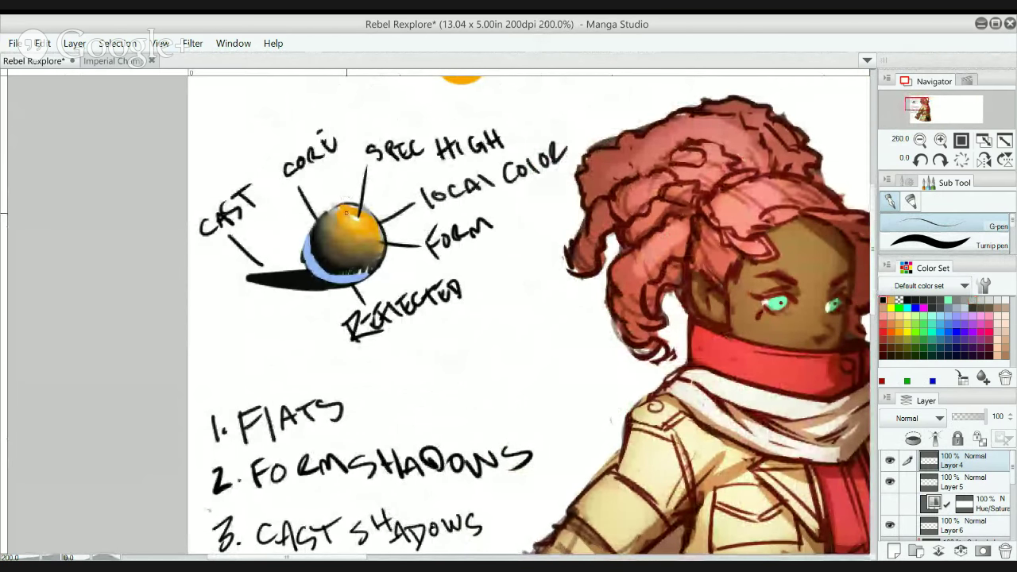
pyautogui.moveTo(348, 214)
pyautogui.mouseDown()
pyautogui.moveTo(352, 102)
pyautogui.moveTo(329, 105)
pyautogui.mouseUp()
# - Hand-letter "Soft light" at the upper end of the new leader line
pyautogui.moveTo(342, 96); pyautogui.dragTo(342, 94)
pyautogui.moveTo(350, 92); pyautogui.dragTo(354, 97)
pyautogui.moveTo(351, 90); pyautogui.dragTo(369, 86)
pyautogui.moveTo(378, 90)
pyautogui.mouseDown()
pyautogui.moveTo(388, 100)
pyautogui.moveTo(377, 102)
pyautogui.mouseUp()
pyautogui.hotkey('ctrl', 'z')
pyautogui.hotkey('ctrl', 'z')
pyautogui.hotkey('ctrl', 'z')
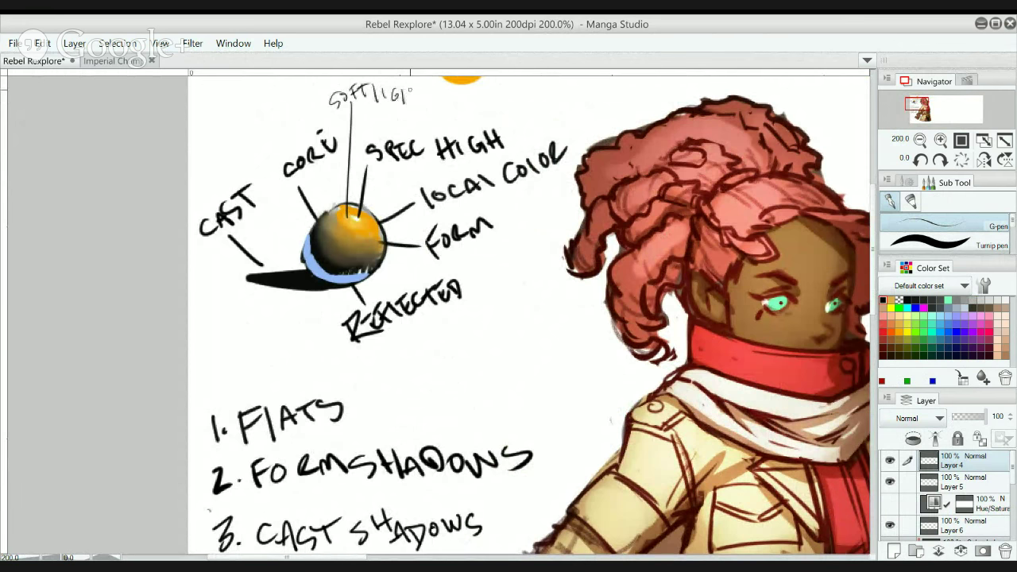
pyautogui.moveTo(416, 93); pyautogui.dragTo(433, 88)
# - Switch to the Lasso marquee and make the Shadows multiply layer active
pyautogui.keyDown('alt'); pyautogui.click(423, 112); pyautogui.keyUp('alt')
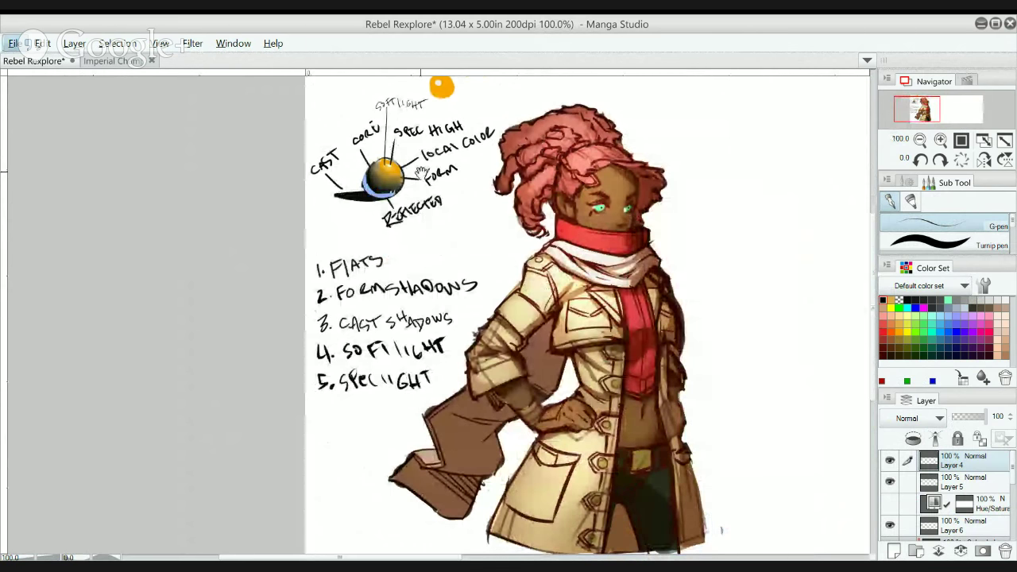
pyautogui.moveTo(566, 138); pyautogui.dragTo(561, 140)
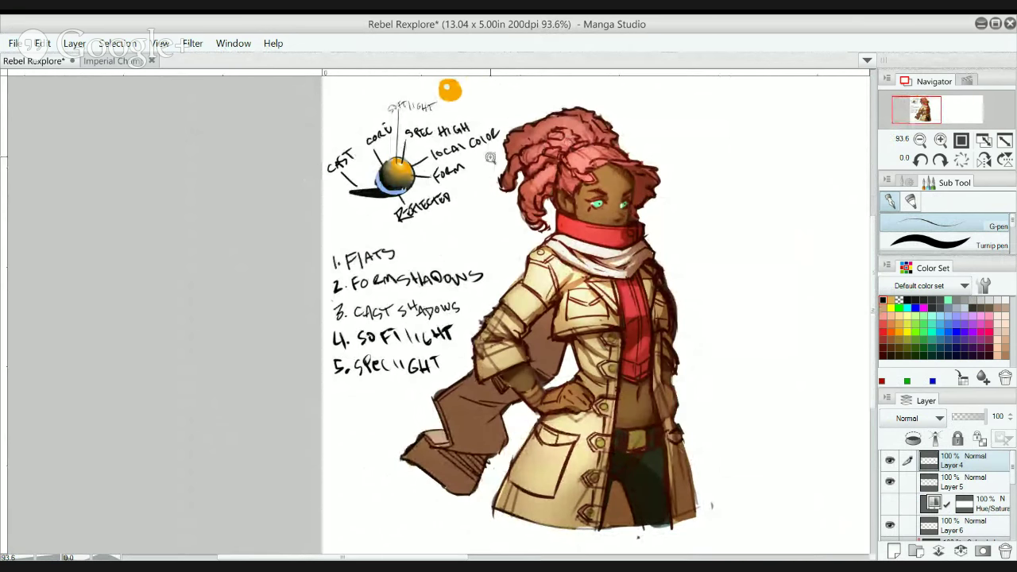
pyautogui.scroll(2, 542, 159)
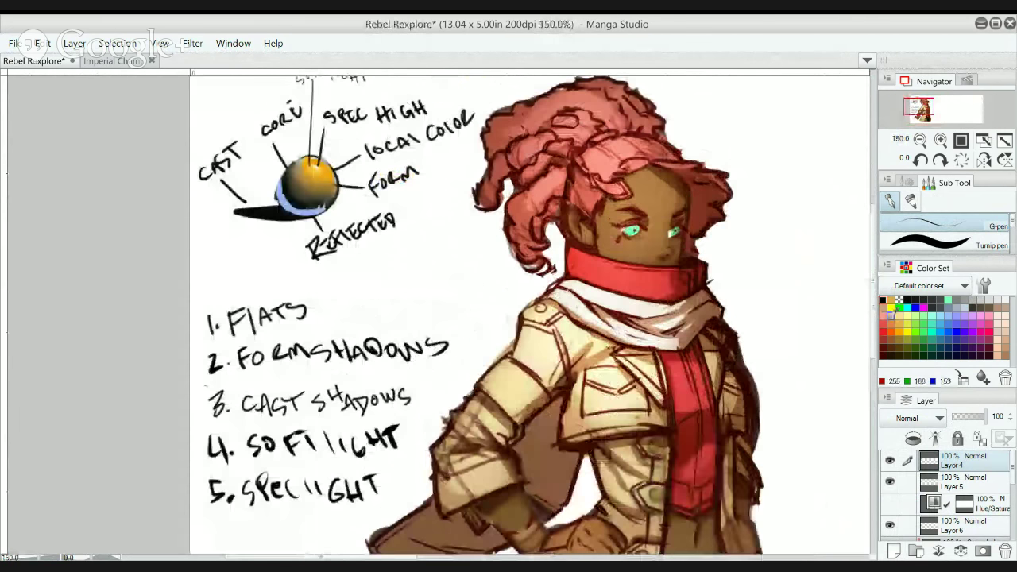
pyautogui.moveTo(676, 212); pyautogui.dragTo(585, 222)
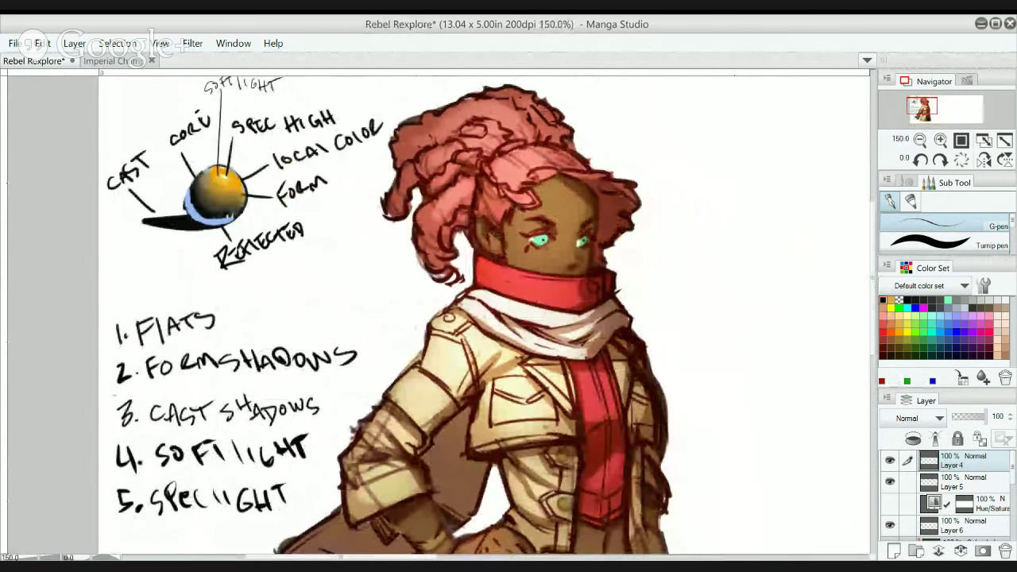
pyautogui.press('m')
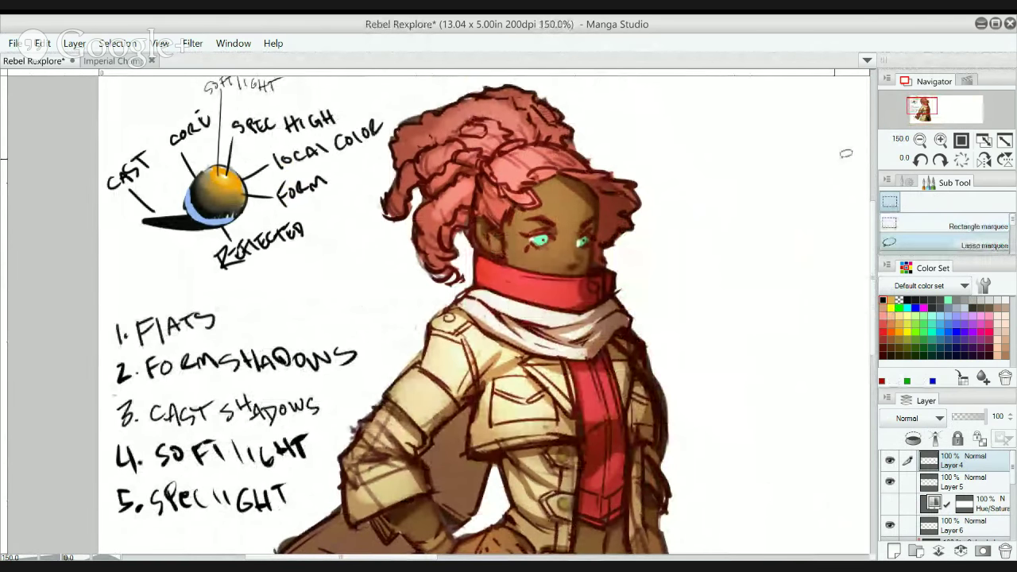
pyautogui.click(988, 300)
pyautogui.moveTo(1013, 463); pyautogui.dragTo(1013, 507)
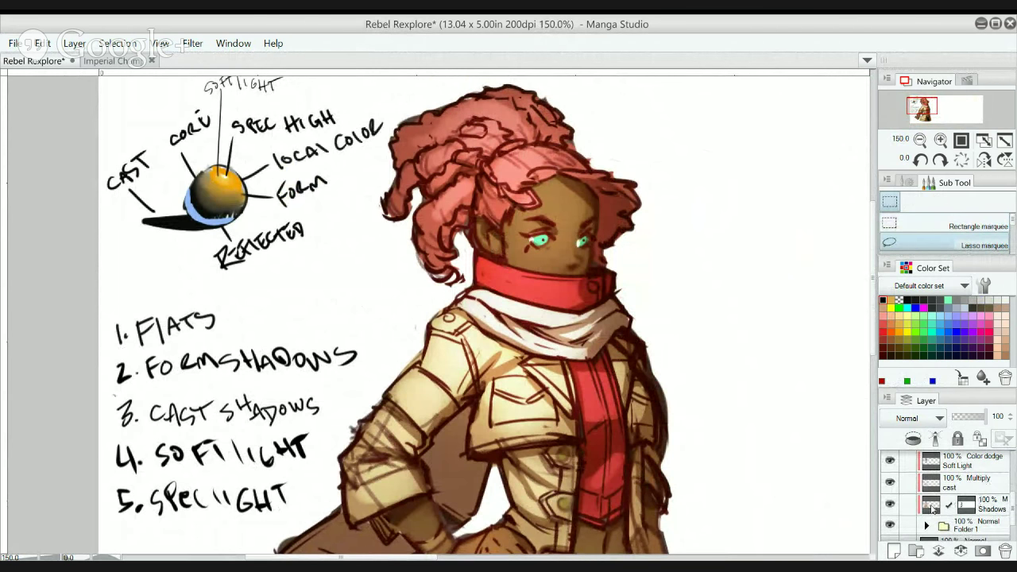
pyautogui.click(982, 500)
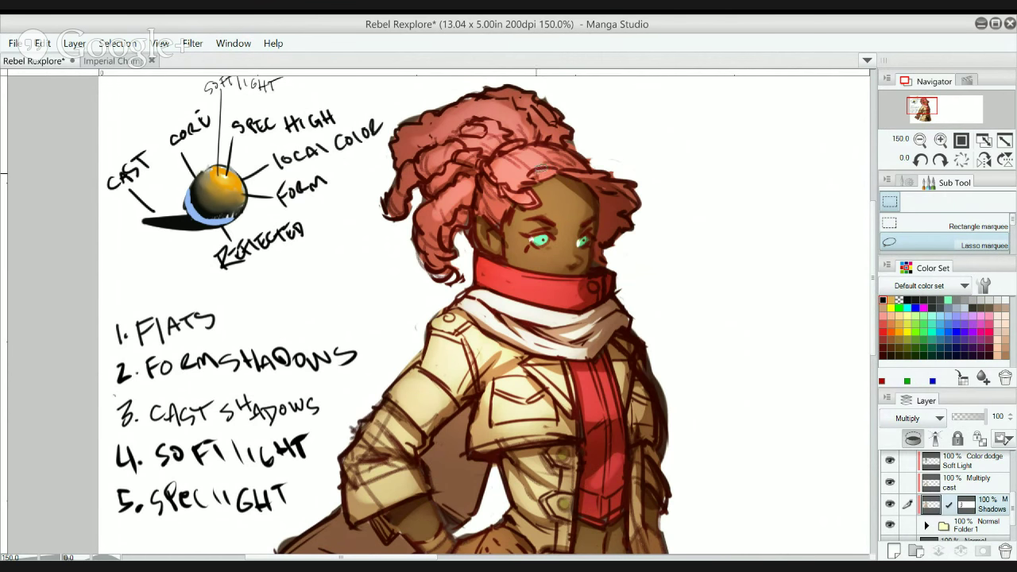
# - Switch to the G-pen and rename the upper Color dodge layer, Layer 1, as "Hard LIght"
pyautogui.press('p')
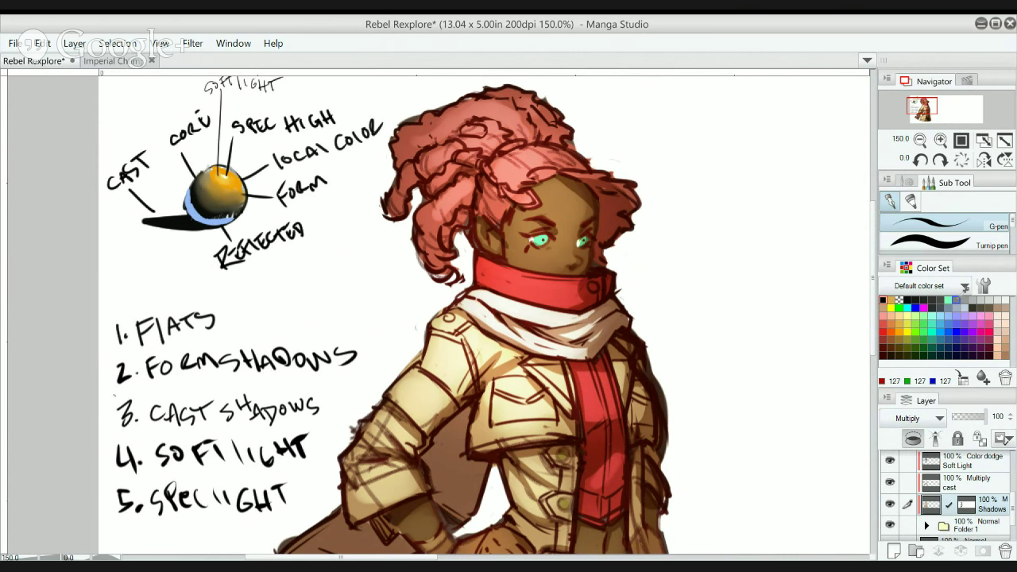
pyautogui.click(971, 299)
pyautogui.scroll(3, 966, 499)
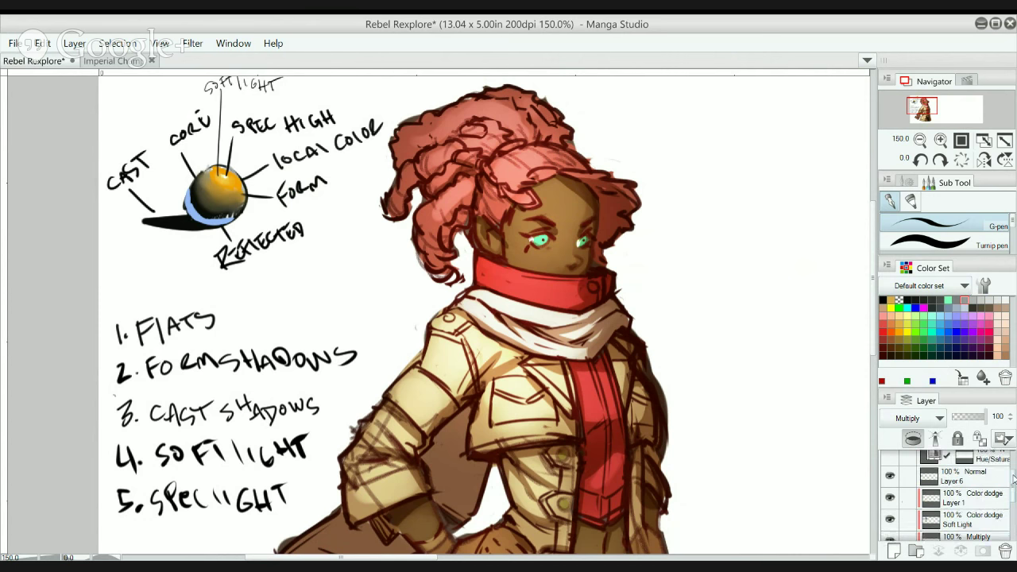
pyautogui.click(956, 506)
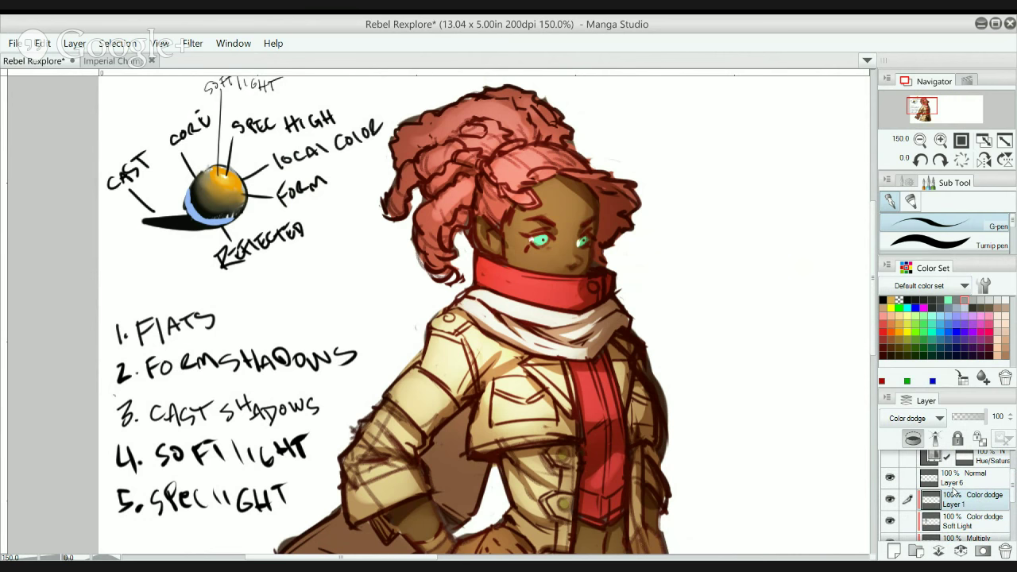
pyautogui.write('Hard LIght')
pyautogui.press('Return')
# - Paint crisp specular streaks on the hair above the forehead with the G-pen, trying different gray swatches on the Hard LIght layer
pyautogui.click(964, 299)
pyautogui.click(957, 299)
pyautogui.click(948, 307)
pyautogui.click(939, 301)
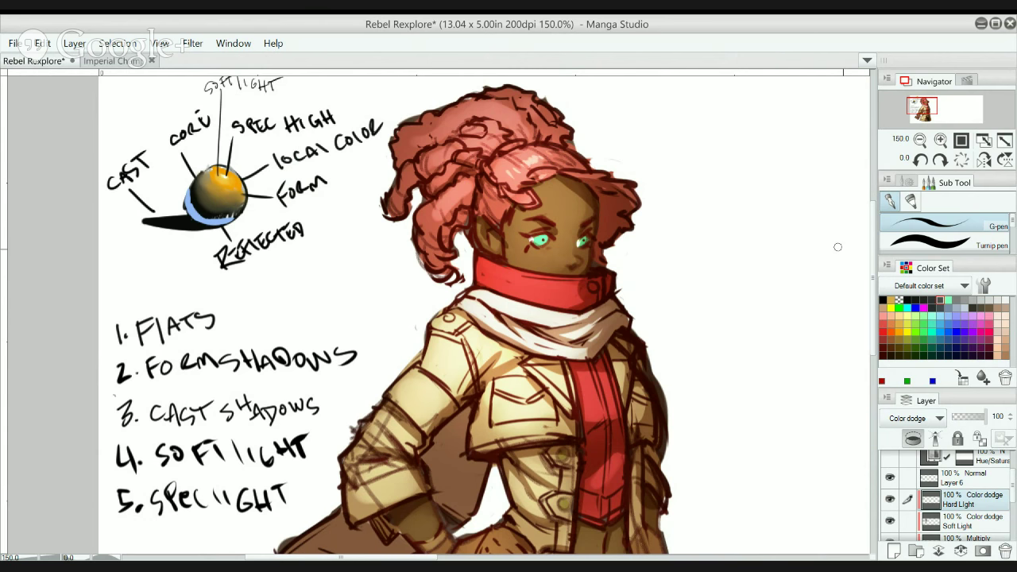
pyautogui.click(940, 298)
pyautogui.click(972, 298)
pyautogui.moveTo(496, 104); pyautogui.dragTo(509, 115)
pyautogui.click(997, 299)
pyautogui.moveTo(519, 160); pyautogui.dragTo(632, 180)
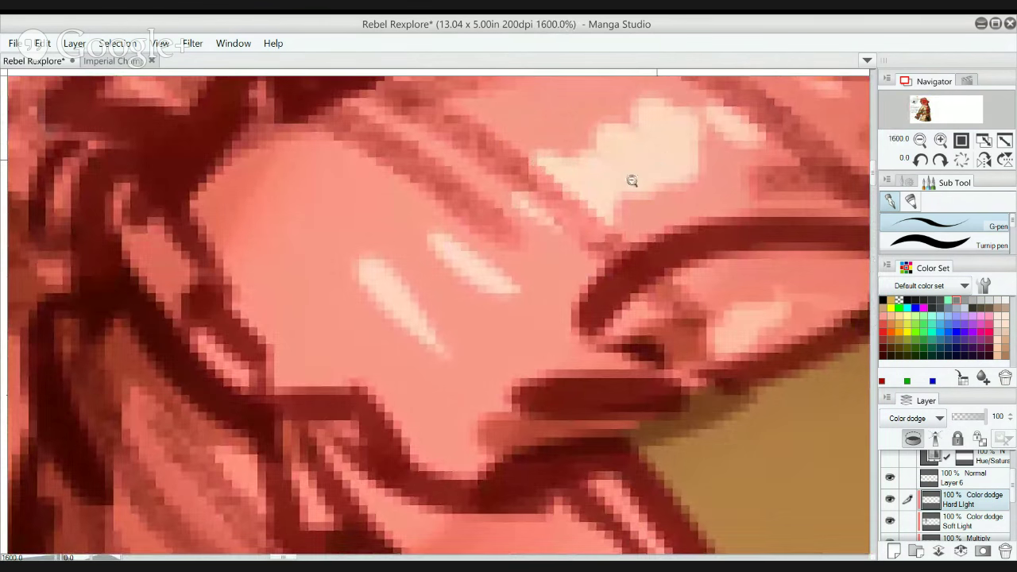
# - Touch up the specular streaks on the front lock of hair above the forehead
pyautogui.keyDown('alt'); pyautogui.click(633, 179); pyautogui.keyUp('alt')
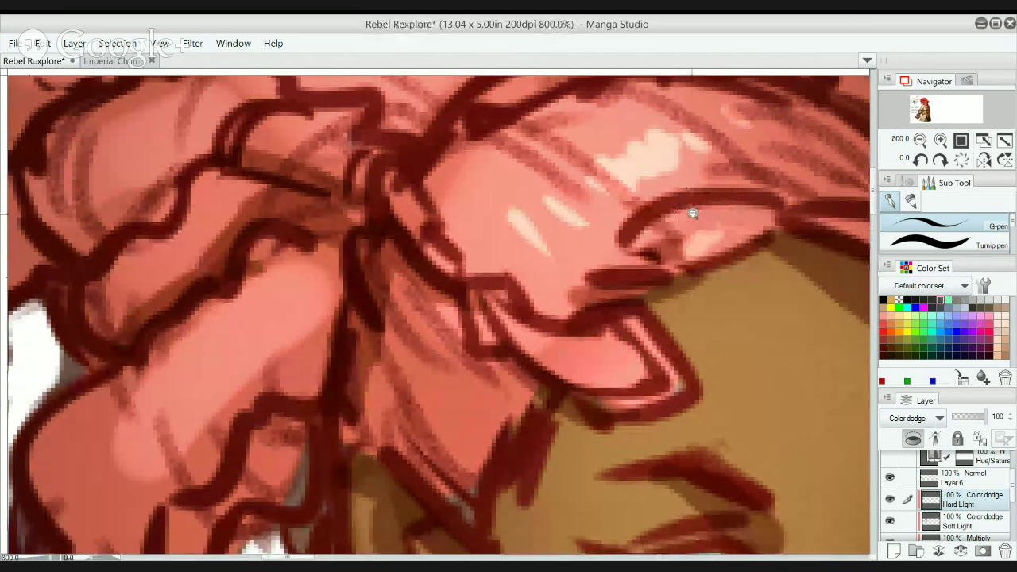
pyautogui.keyDown('alt'); pyautogui.click(684, 227); pyautogui.keyUp('alt')
pyautogui.keyDown('ctrl'); pyautogui.click(673, 235); pyautogui.keyUp('ctrl')
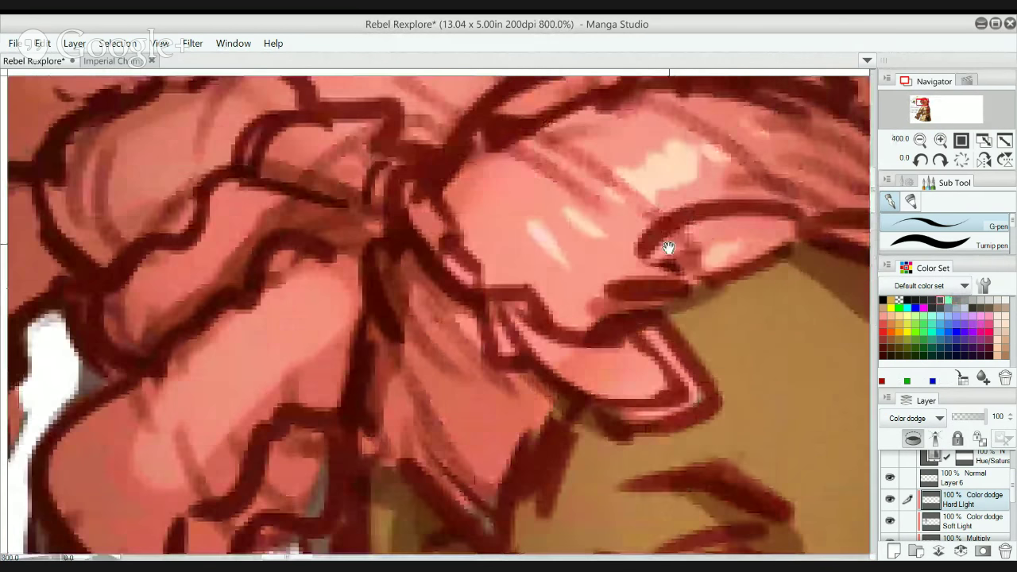
pyautogui.scroll(-2, 668, 247)
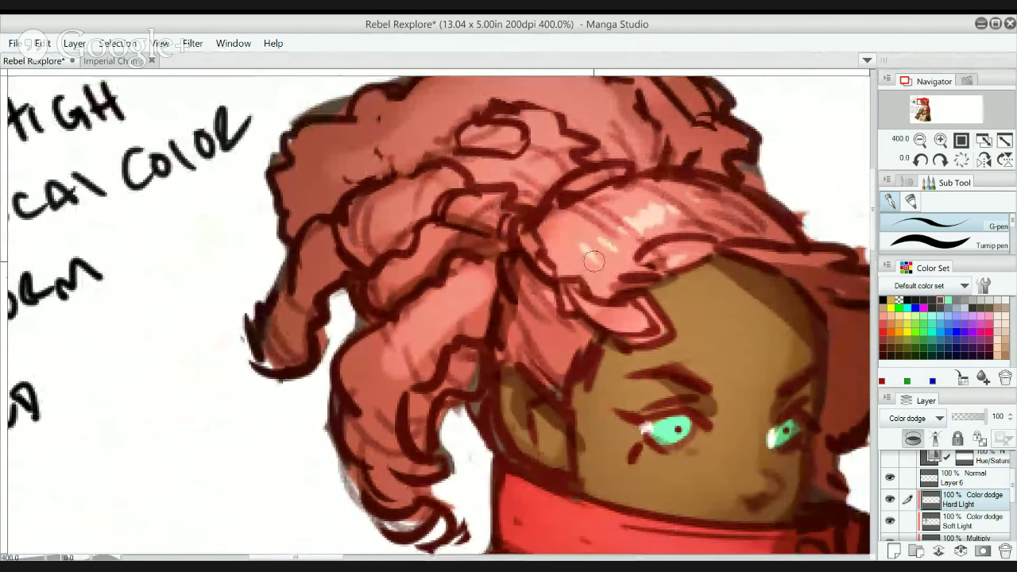
pyautogui.moveTo(595, 261); pyautogui.dragTo(588, 257)
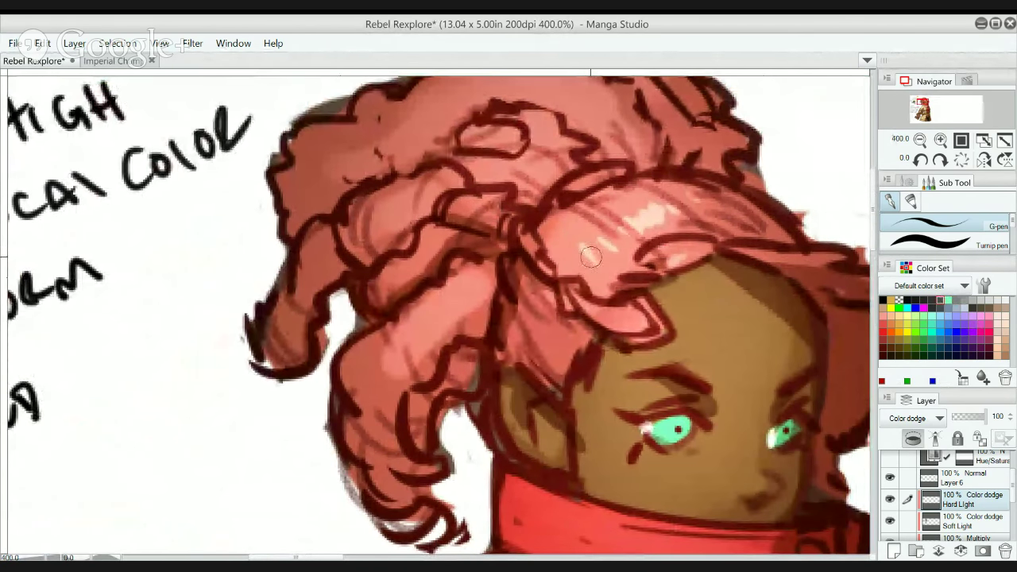
# - Paint light specular streaks on the top of the hair with a gray swatch, undoing trial strokes on the front lock and forehead
pyautogui.click(940, 308)
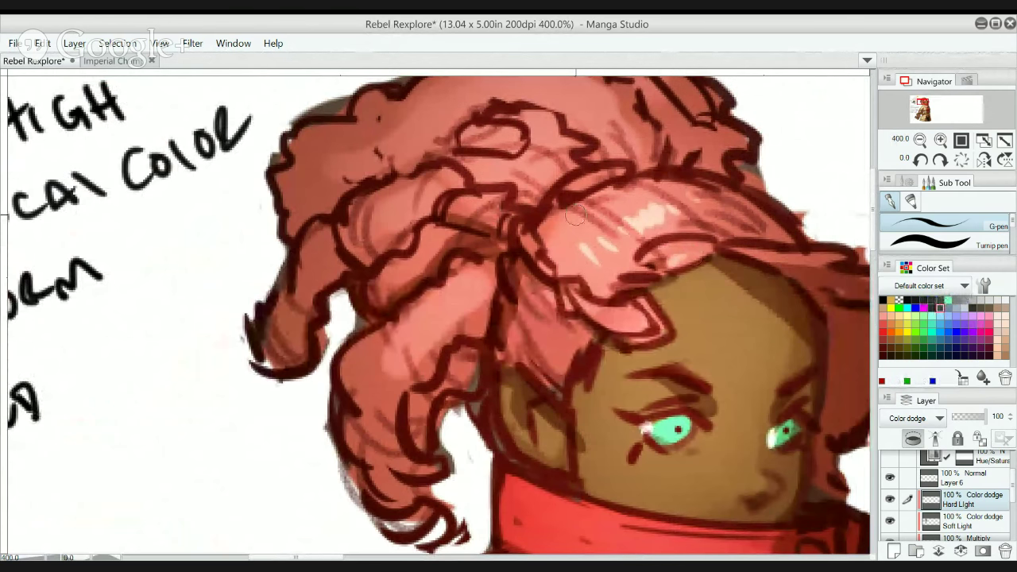
pyautogui.moveTo(565, 228)
pyautogui.mouseDown()
pyautogui.moveTo(562, 245)
pyautogui.moveTo(582, 233)
pyautogui.mouseUp()
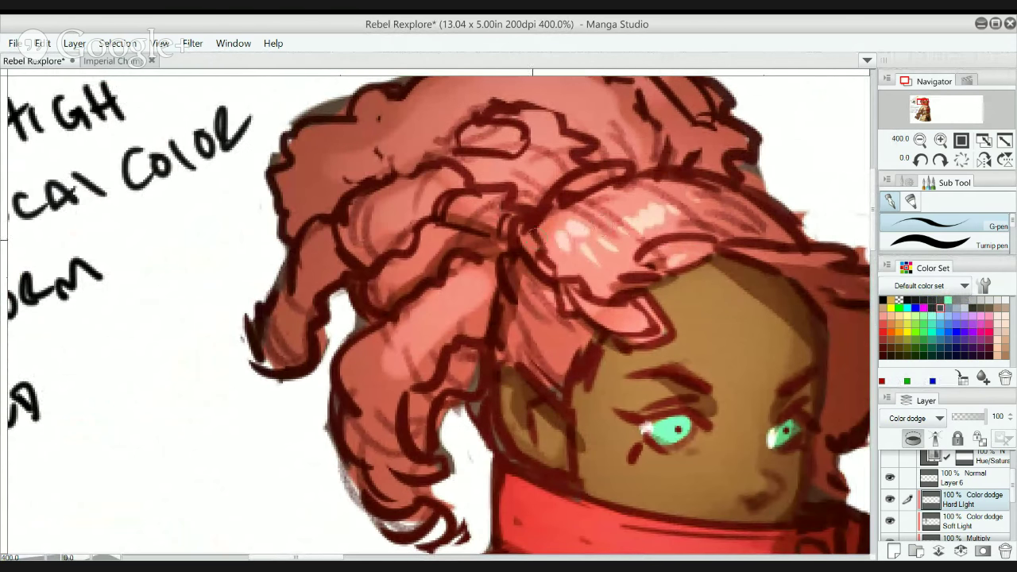
pyautogui.hotkey('ctrl', 'z')
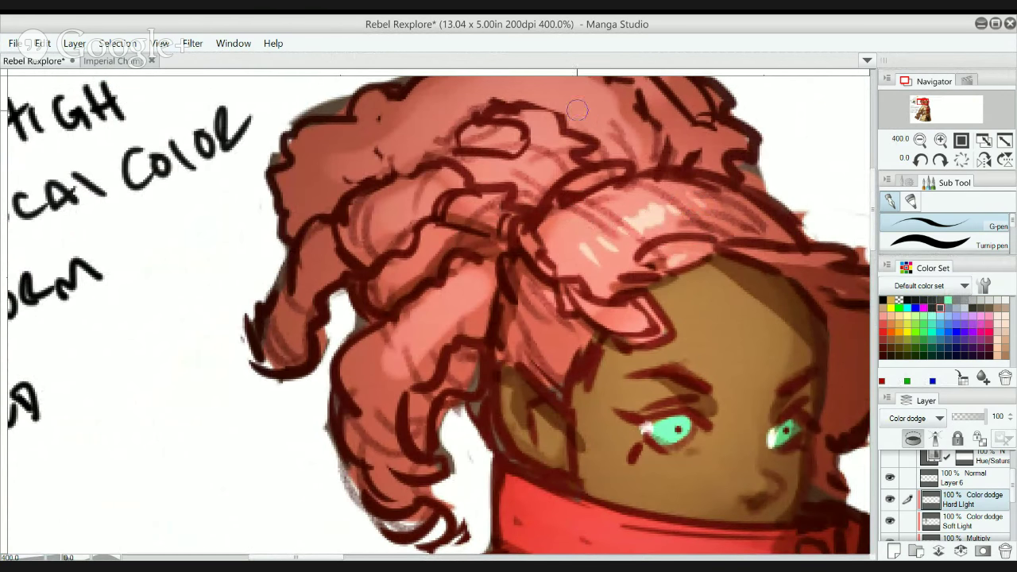
pyautogui.moveTo(667, 397)
pyautogui.mouseDown()
pyautogui.moveTo(691, 332)
pyautogui.moveTo(748, 433)
pyautogui.moveTo(782, 401)
pyautogui.moveTo(783, 346)
pyautogui.mouseUp()
pyautogui.click(948, 300)
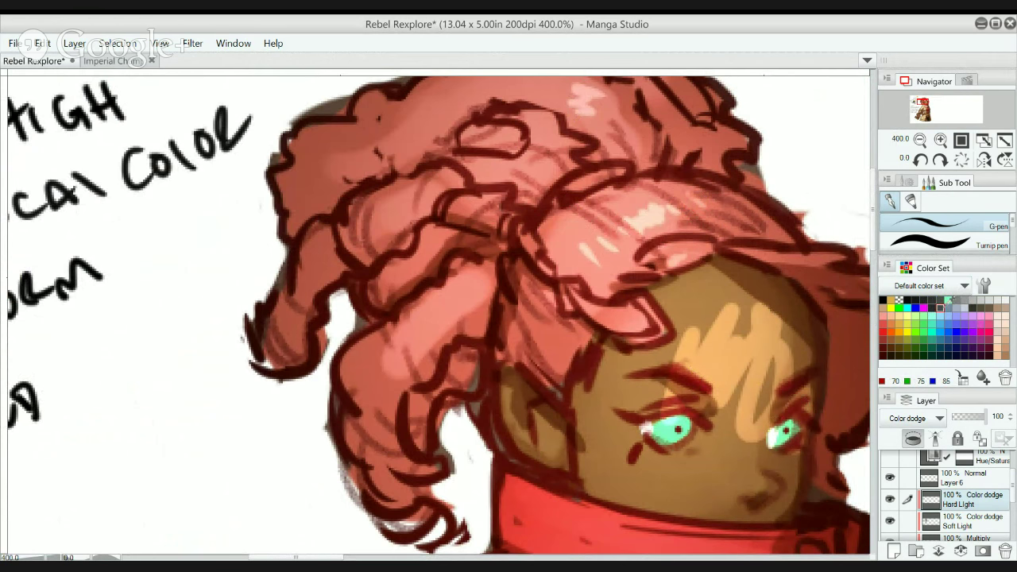
pyautogui.click(949, 304)
pyautogui.hotkey('ctrl', 'z')
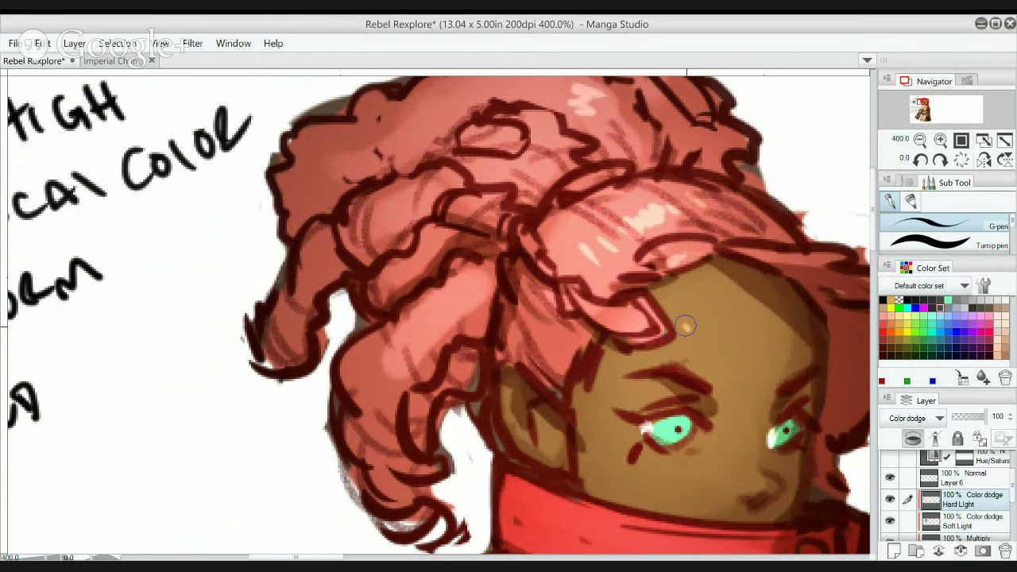
# - Dab small specular highlights on the forehead, below the eye and on the hair locks
pyautogui.click(691, 341)
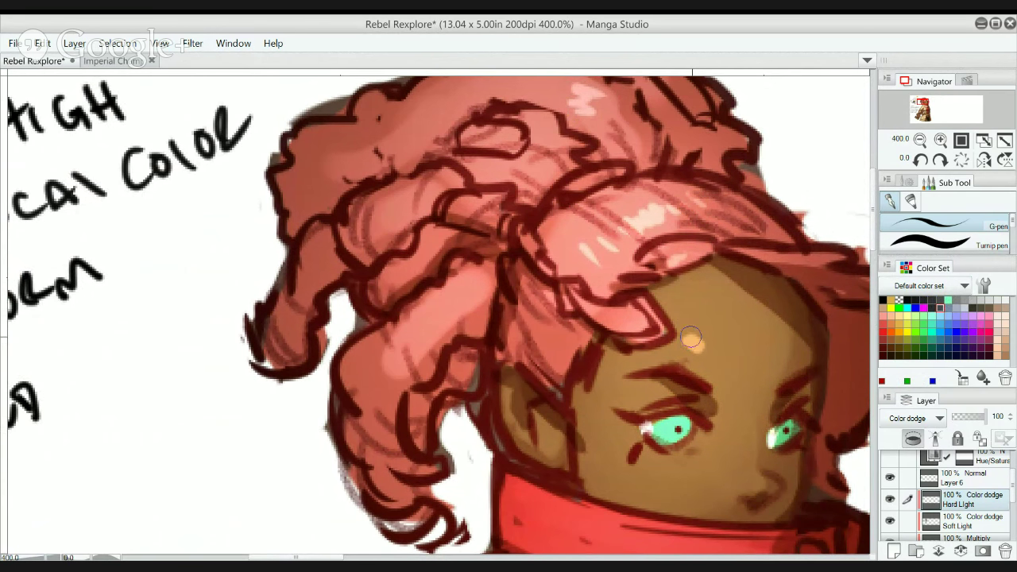
pyautogui.click(709, 453)
pyautogui.keyDown('alt'); pyautogui.click(703, 388); pyautogui.keyUp('alt')
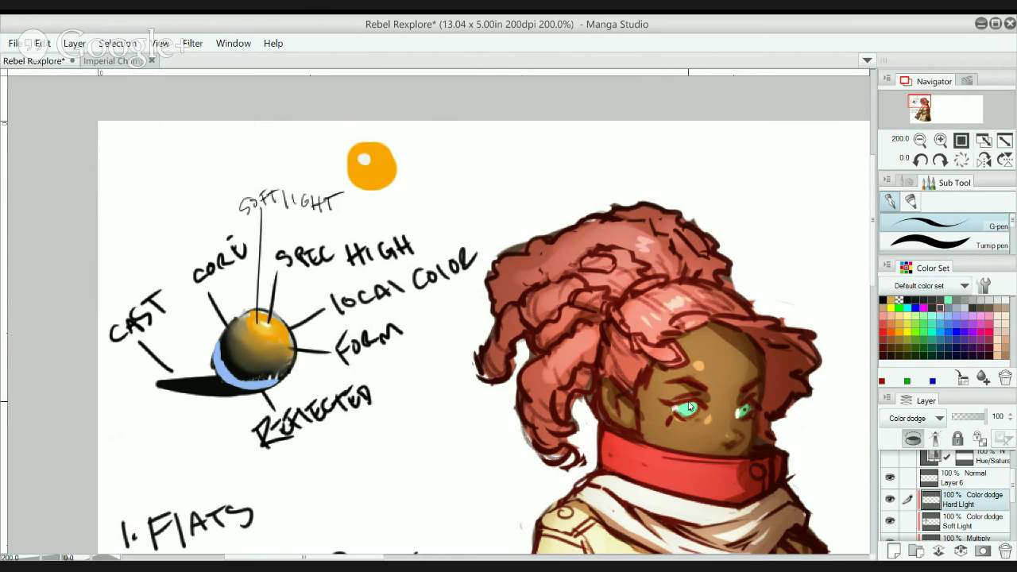
pyautogui.scroll(2, 685, 381)
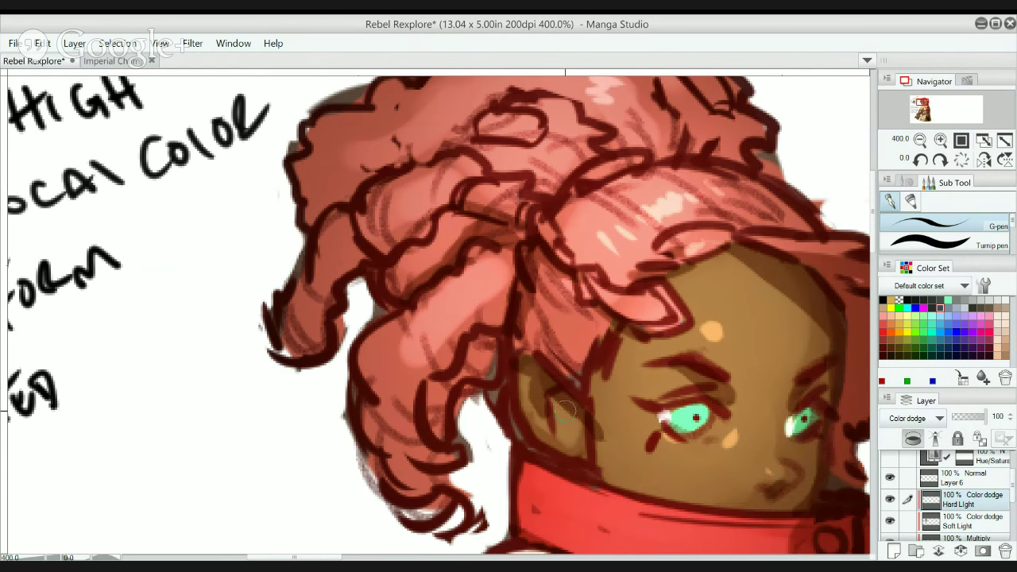
pyautogui.keyDown('alt'); pyautogui.click(810, 302); pyautogui.keyUp('alt')
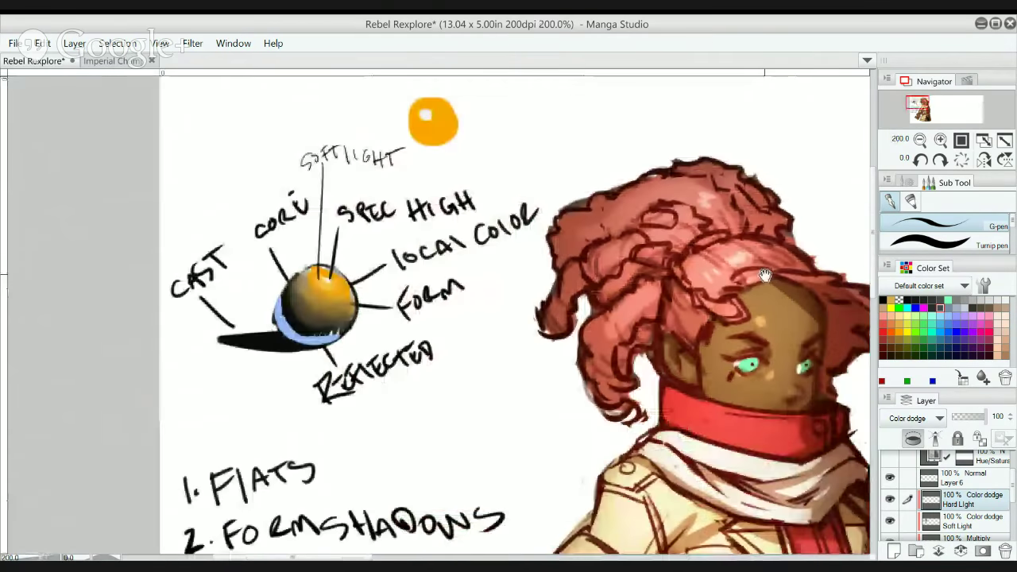
pyautogui.moveTo(767, 272); pyautogui.dragTo(752, 273)
pyautogui.moveTo(658, 197); pyautogui.dragTo(651, 191)
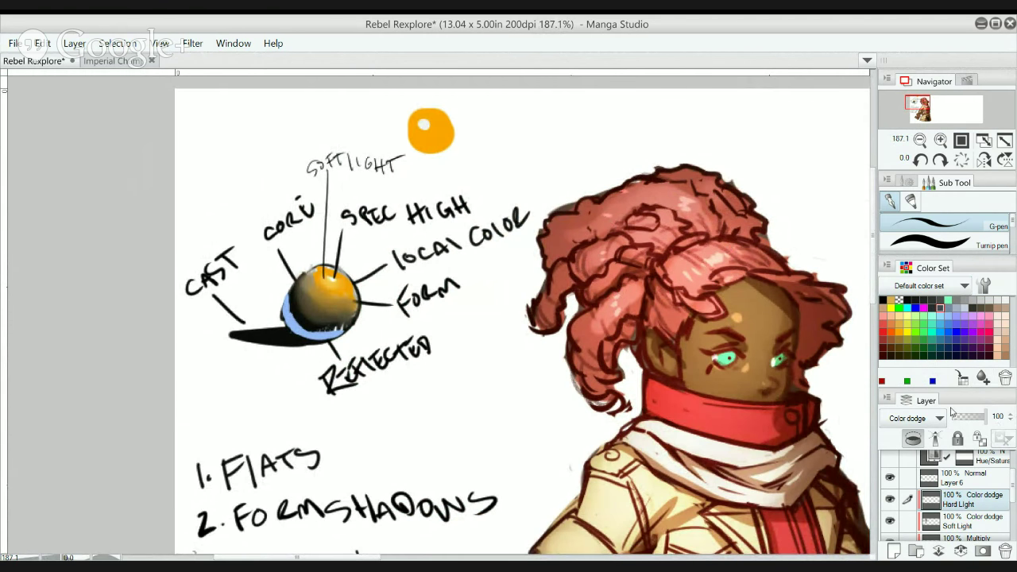
# - Try other gray swatches for highlight strokes across the hair and face, and undo them
pyautogui.click(963, 307)
pyautogui.click(940, 306)
pyautogui.click(935, 300)
pyautogui.moveTo(691, 232)
pyautogui.mouseDown()
pyautogui.moveTo(682, 276)
pyautogui.moveTo(694, 254)
pyautogui.moveTo(692, 271)
pyautogui.moveTo(700, 262)
pyautogui.moveTo(730, 356)
pyautogui.moveTo(737, 313)
pyautogui.moveTo(810, 391)
pyautogui.moveTo(844, 384)
pyautogui.moveTo(838, 345)
pyautogui.moveTo(846, 350)
pyautogui.moveTo(811, 341)
pyautogui.mouseUp()
pyautogui.hotkey('ctrl', 'z')
# - Try dark green highlight strokes on the forehead on the Hard LIght layer, and undo them
pyautogui.click(949, 336)
pyautogui.click(931, 347)
pyautogui.moveTo(739, 283)
pyautogui.mouseDown()
pyautogui.moveTo(751, 312)
pyautogui.moveTo(767, 318)
pyautogui.moveTo(774, 290)
pyautogui.moveTo(758, 267)
pyautogui.mouseUp()
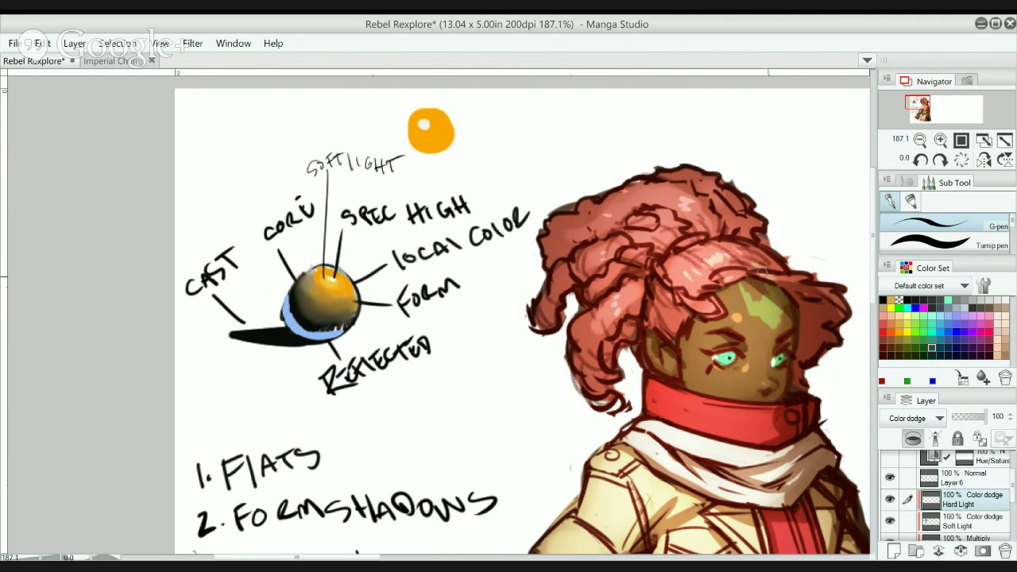
pyautogui.hotkey('ctrl', 'z')
# - Try a dark green glow over the face and hair with a smaller Soft airbrush, and undo it
pyautogui.press('b')
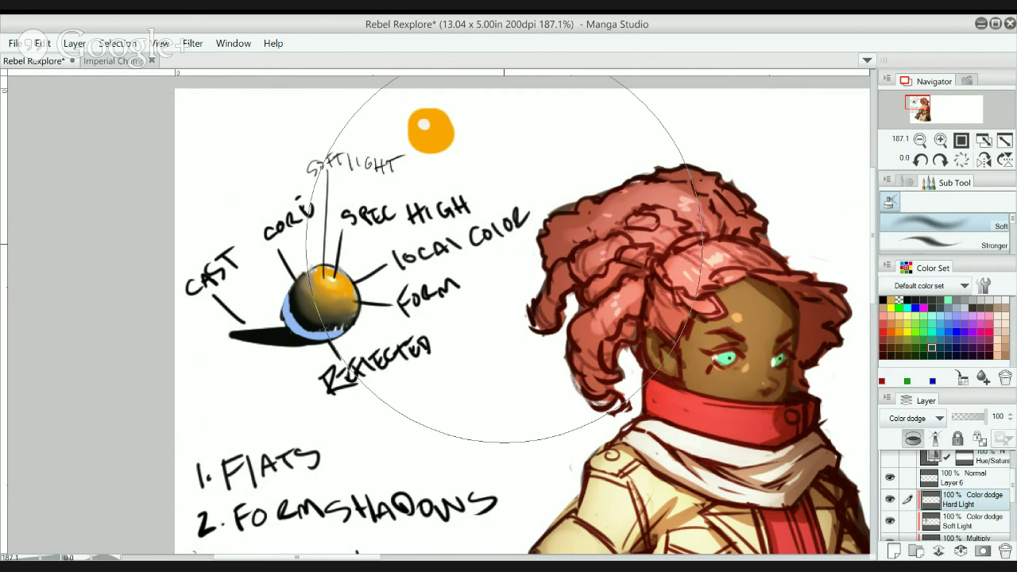
pyautogui.press('[')
pyautogui.press('[')
pyautogui.press('[')
pyautogui.press('[')
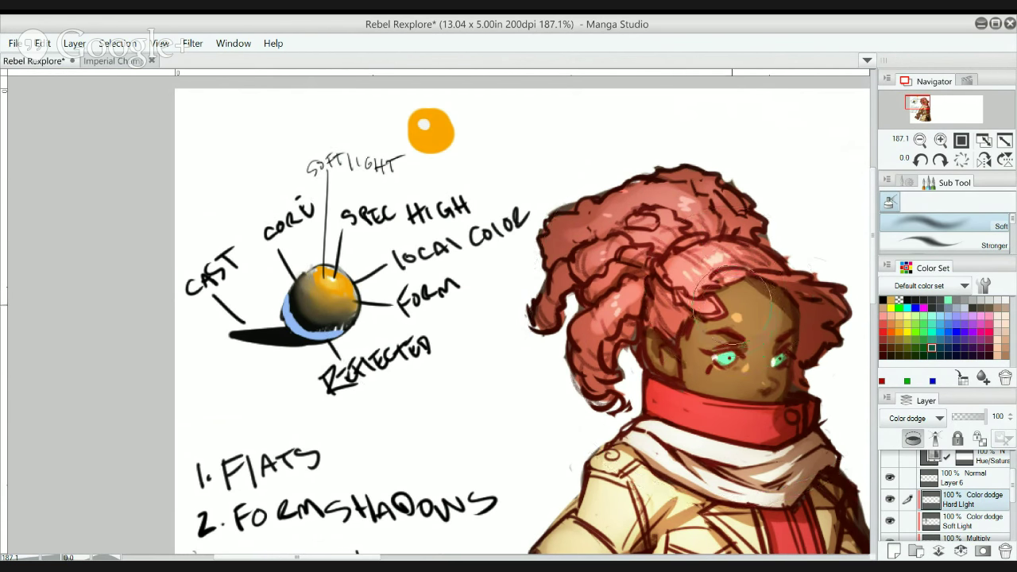
pyautogui.moveTo(737, 309)
pyautogui.mouseDown()
pyautogui.moveTo(714, 321)
pyautogui.moveTo(669, 266)
pyautogui.moveTo(670, 251)
pyautogui.moveTo(675, 259)
pyautogui.moveTo(688, 250)
pyautogui.moveTo(687, 263)
pyautogui.moveTo(654, 216)
pyautogui.moveTo(585, 231)
pyautogui.moveTo(556, 247)
pyautogui.mouseUp()
pyautogui.hotkey('ctrl', 'z')
pyautogui.hotkey('ctrl', 'z')
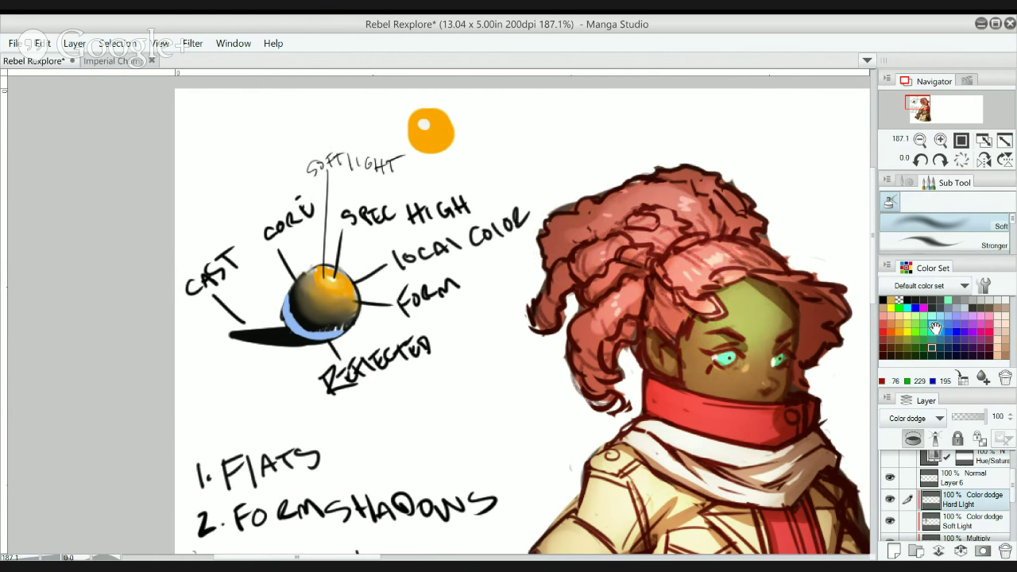
pyautogui.hotkey('ctrl', 'z')
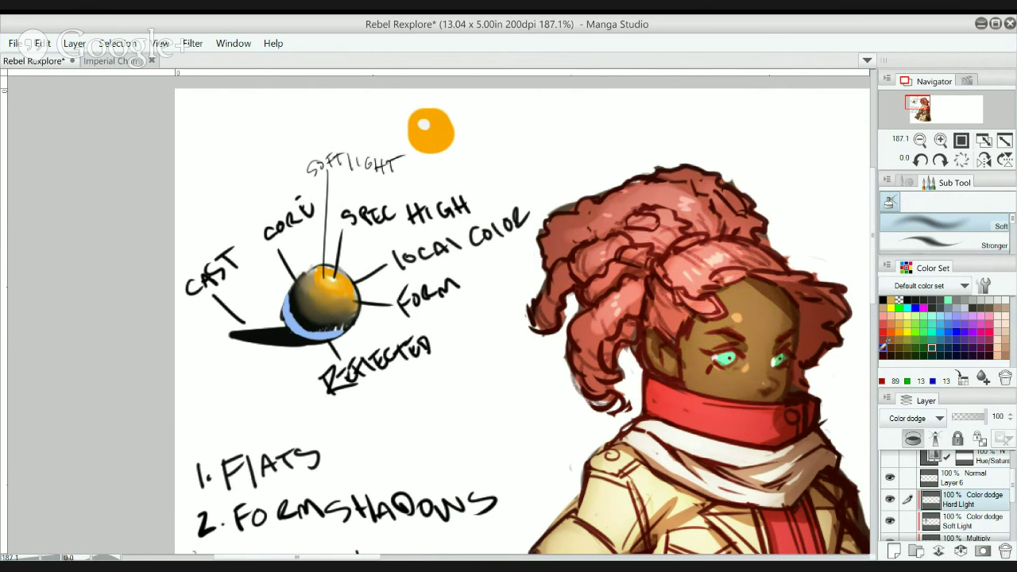
pyautogui.click(960, 333)
pyautogui.scroll(-1, 763, 350)
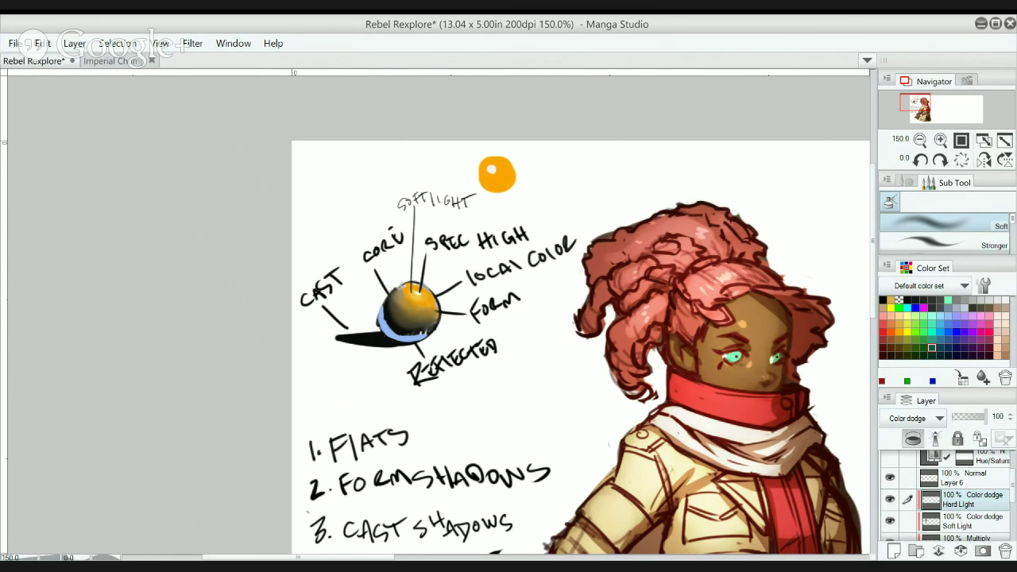
# - Try a bright turquoise G-pen dab at size 10.0 beside the forehead highlight, and undo it
pyautogui.press('p')
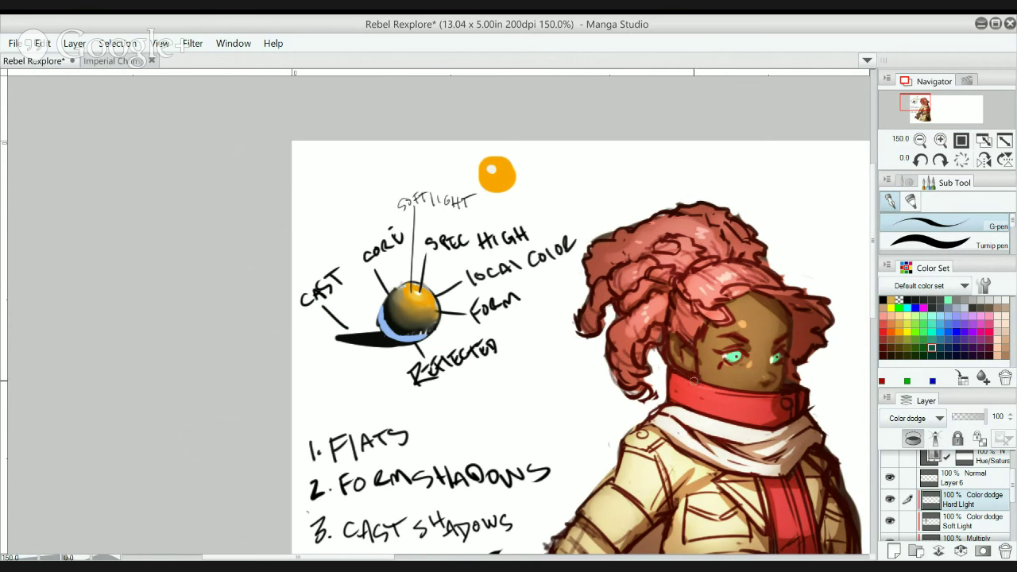
pyautogui.keyDown('ctrl'); pyautogui.click(747, 319); pyautogui.keyUp('ctrl')
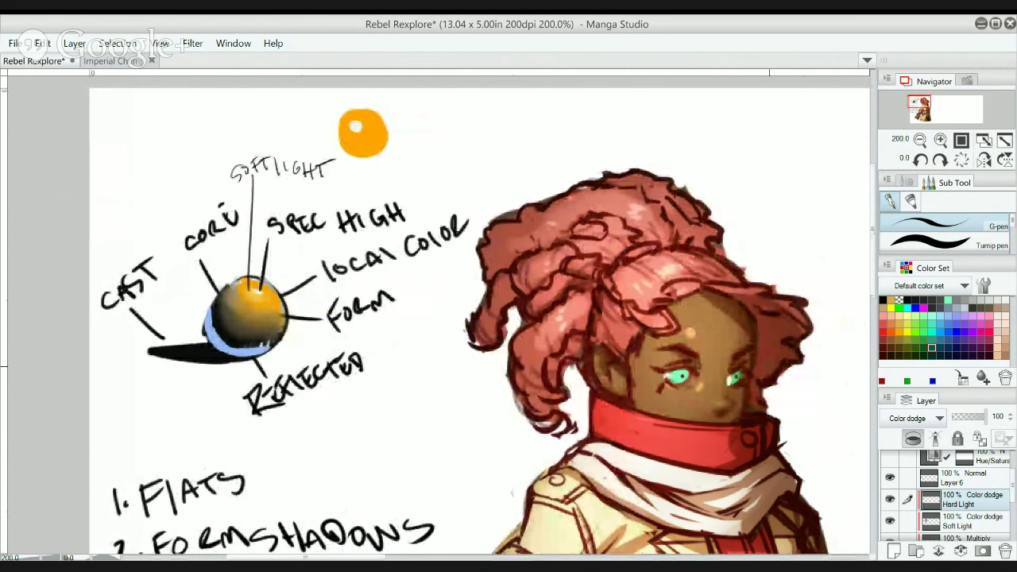
pyautogui.keyDown('ctrl'); pyautogui.click(697, 325); pyautogui.keyUp('ctrl')
pyautogui.keyDown('ctrl'); pyautogui.click(699, 327); pyautogui.keyUp('ctrl')
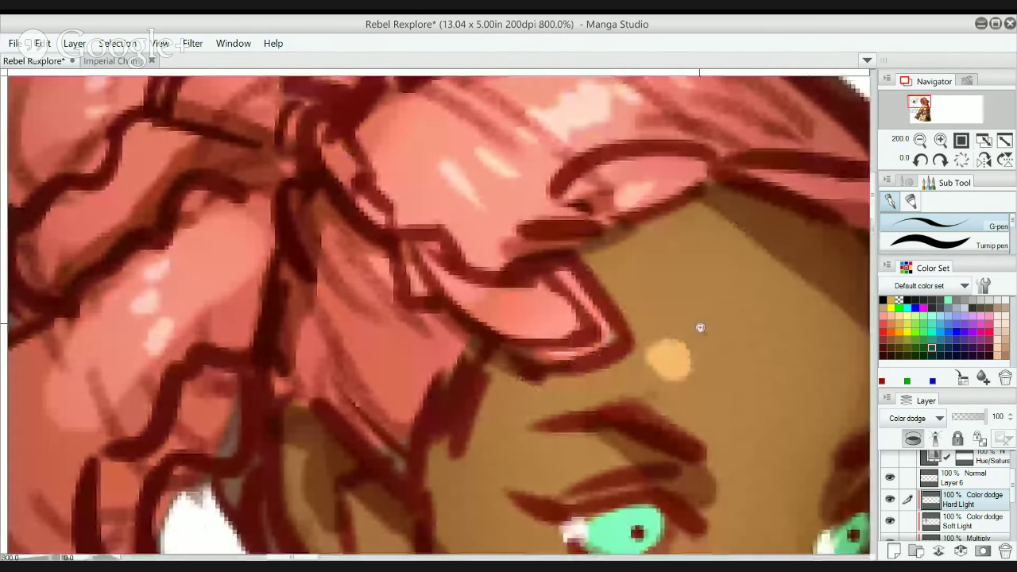
pyautogui.click(906, 182)
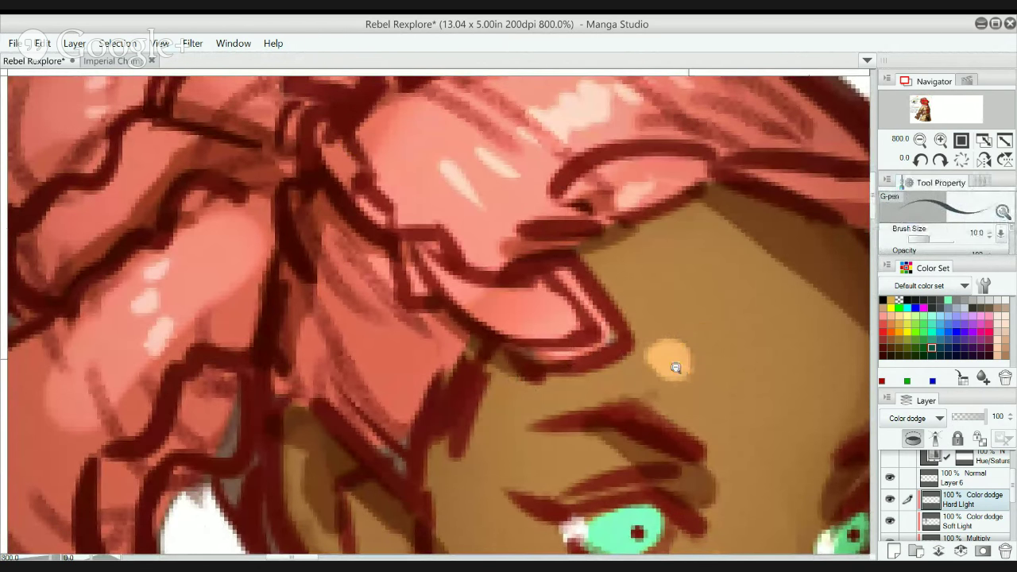
pyautogui.scroll(-2, 675, 367)
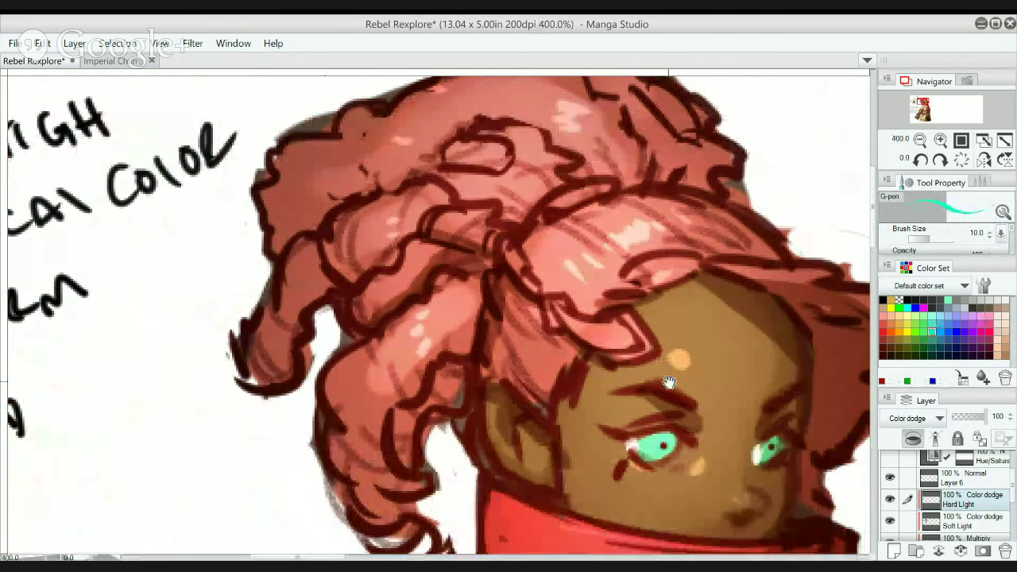
pyautogui.scroll(2, 671, 373)
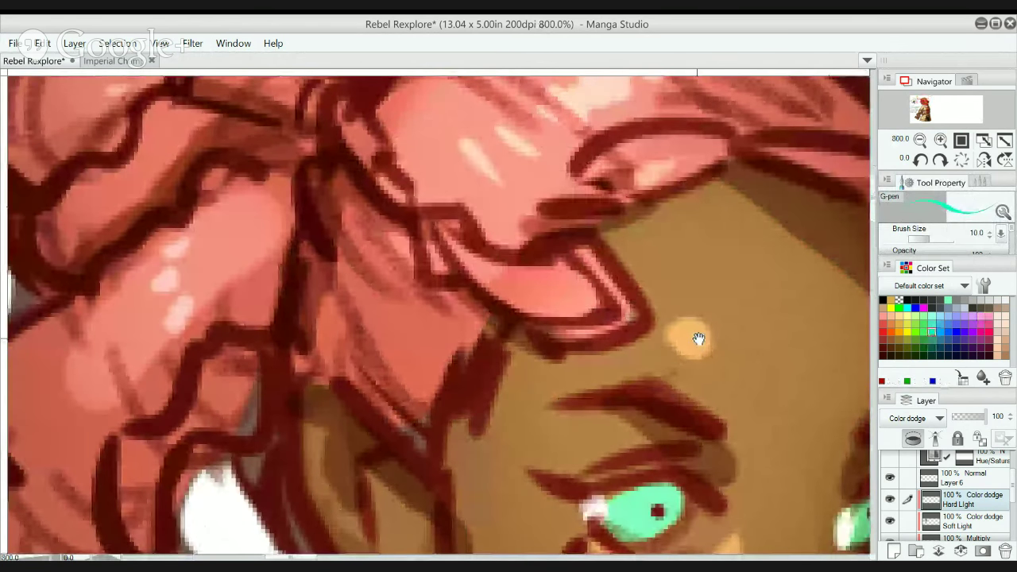
pyautogui.moveTo(713, 309)
pyautogui.mouseDown()
pyautogui.moveTo(731, 331)
pyautogui.moveTo(726, 306)
pyautogui.mouseUp()
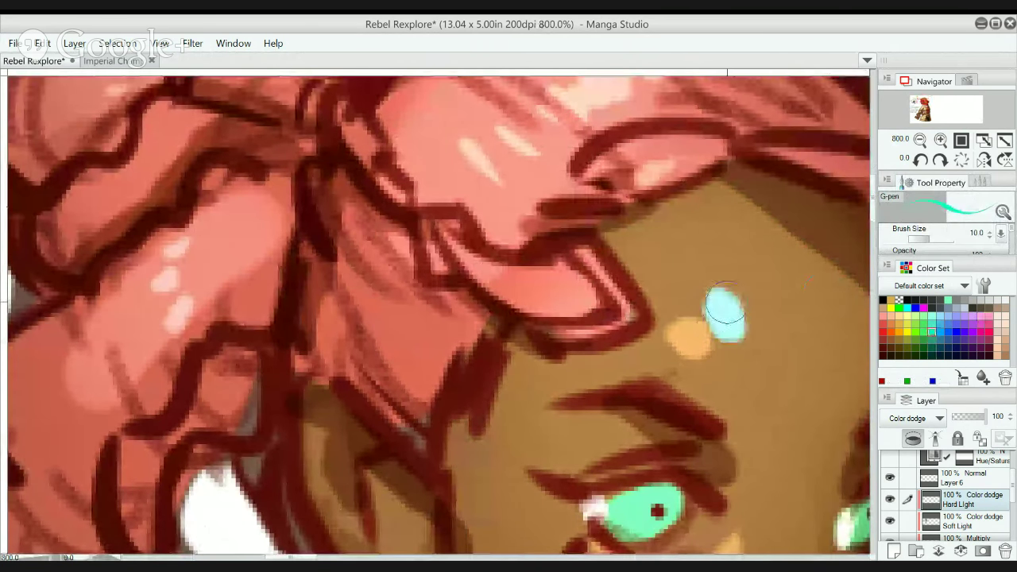
pyautogui.hotkey('ctrl', 'z')
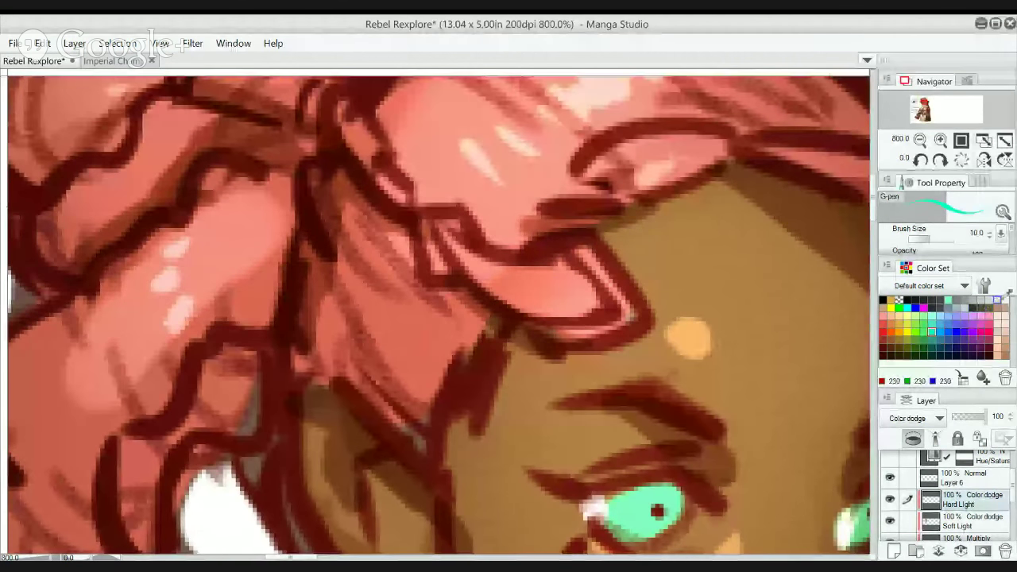
# - Try a larger dab with a peach skin-tone swatch beside the forehead highlight, and undo it
pyautogui.click(999, 307)
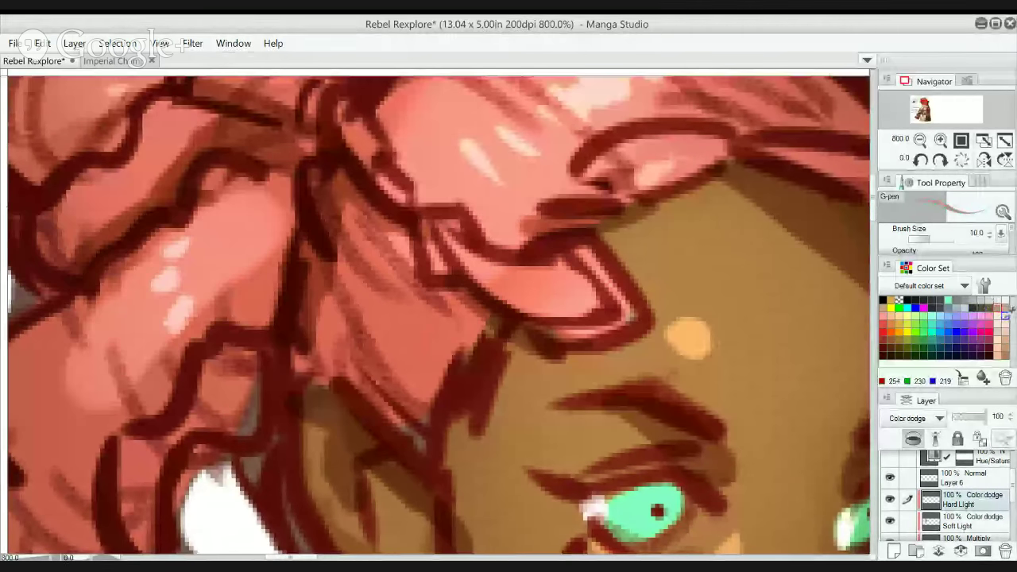
pyautogui.click(1004, 340)
pyautogui.moveTo(735, 313); pyautogui.dragTo(773, 326)
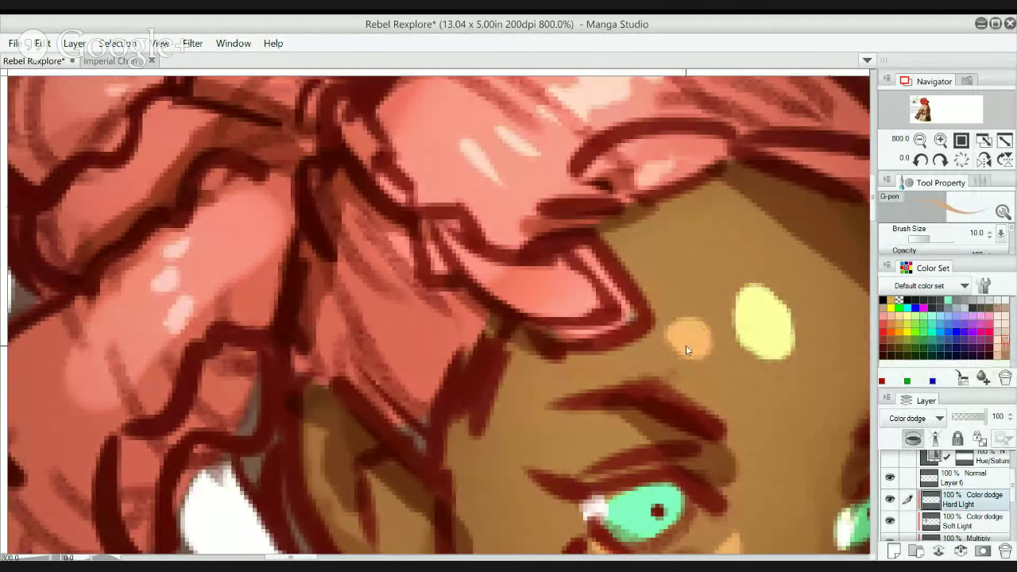
pyautogui.hotkey('ctrl', 'z')
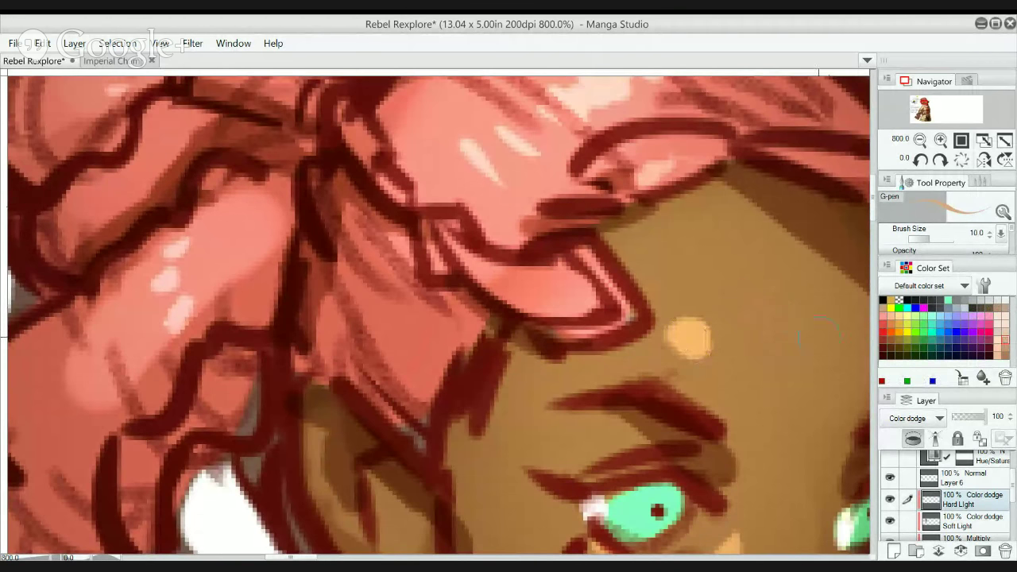
# - Switch to the color picker and choose its Pick up color from layer sub tool
pyautogui.keyDown('alt'); pyautogui.click(700, 328); pyautogui.keyUp('alt')
pyautogui.keyDown('alt'); pyautogui.click(656, 337); pyautogui.keyUp('alt')
pyautogui.keyDown('alt'); pyautogui.click(657, 337); pyautogui.keyUp('alt')
pyautogui.keyDown('alt'); pyautogui.click(658, 336); pyautogui.keyUp('alt')
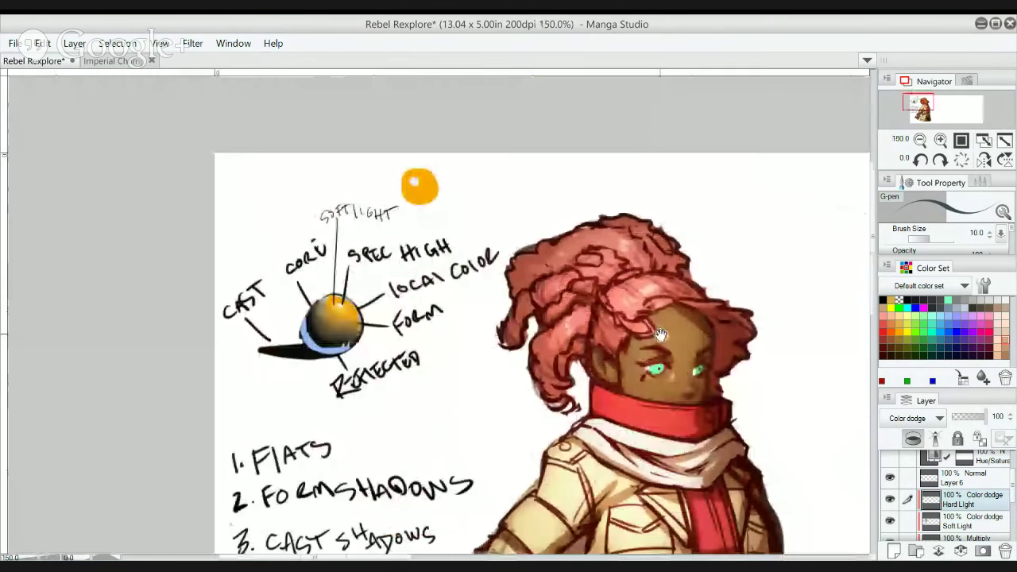
pyautogui.keyDown('ctrl'); pyautogui.click(664, 331); pyautogui.keyUp('ctrl')
pyautogui.keyDown('ctrl'); pyautogui.click(666, 329); pyautogui.keyUp('ctrl')
pyautogui.scroll(2, 668, 328)
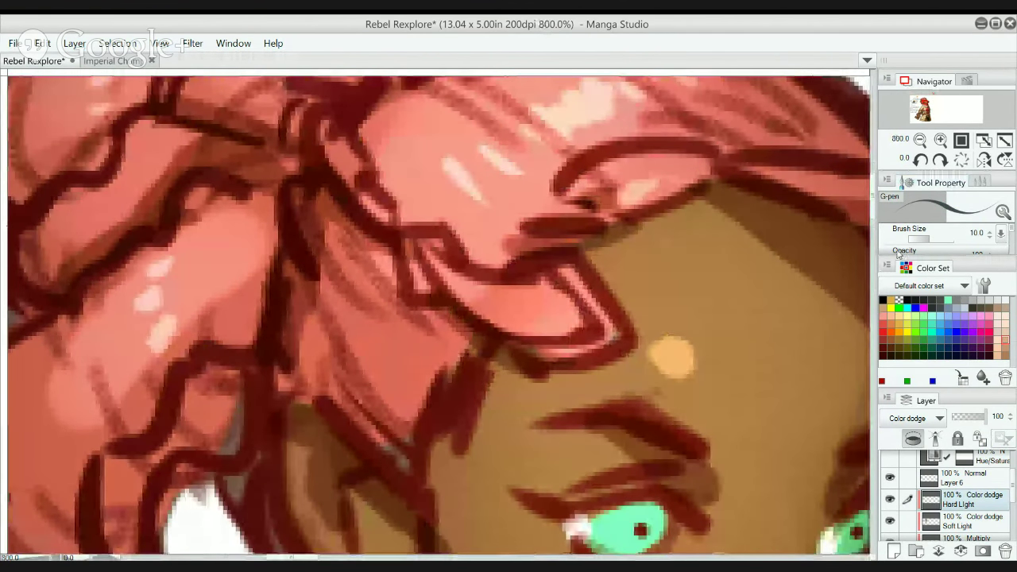
pyautogui.press('i')
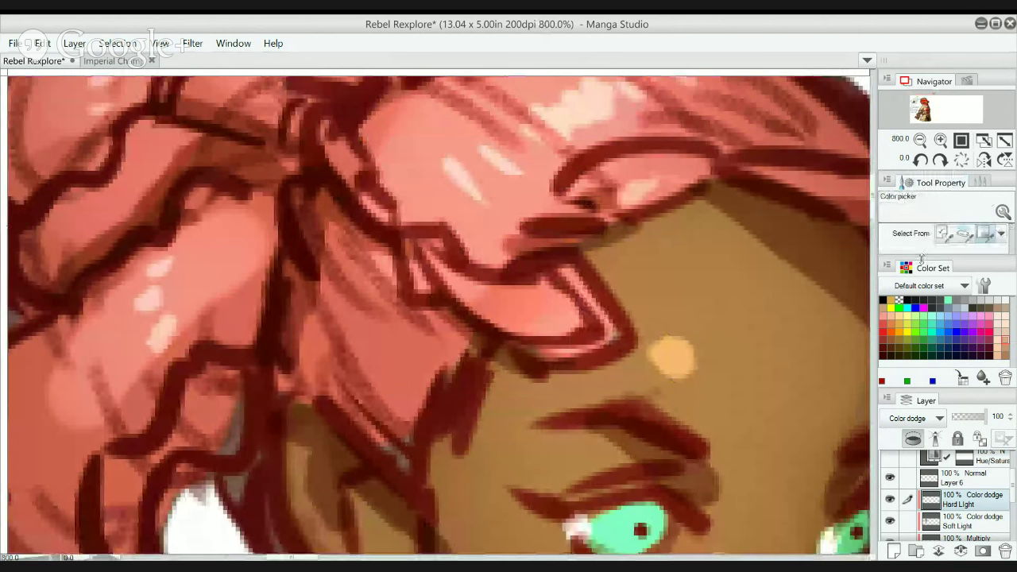
pyautogui.click(978, 182)
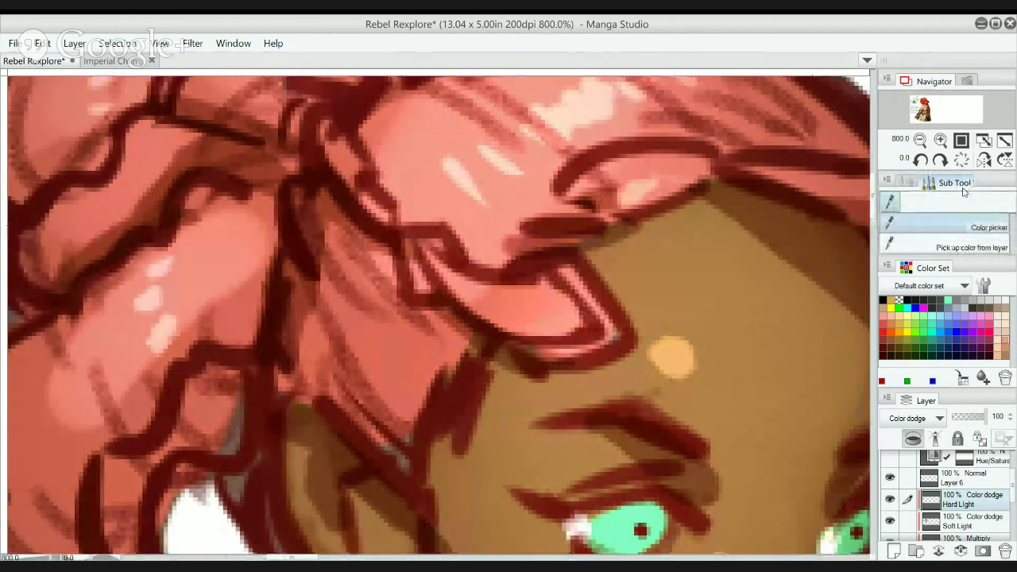
pyautogui.click(969, 247)
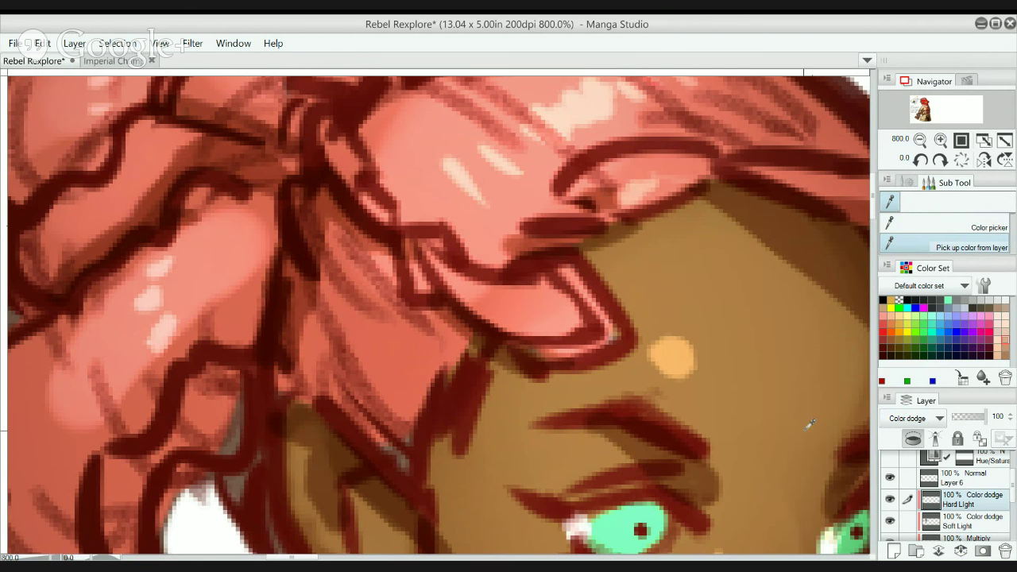
pyautogui.scroll(1, 762, 352)
pyautogui.scroll(-1, 761, 352)
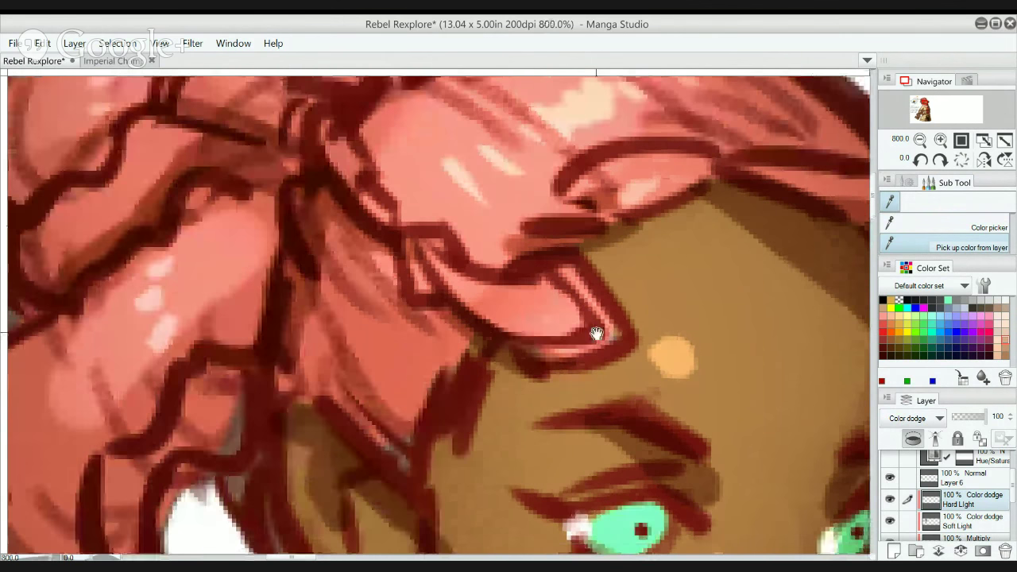
pyautogui.scroll(-3, 611, 334)
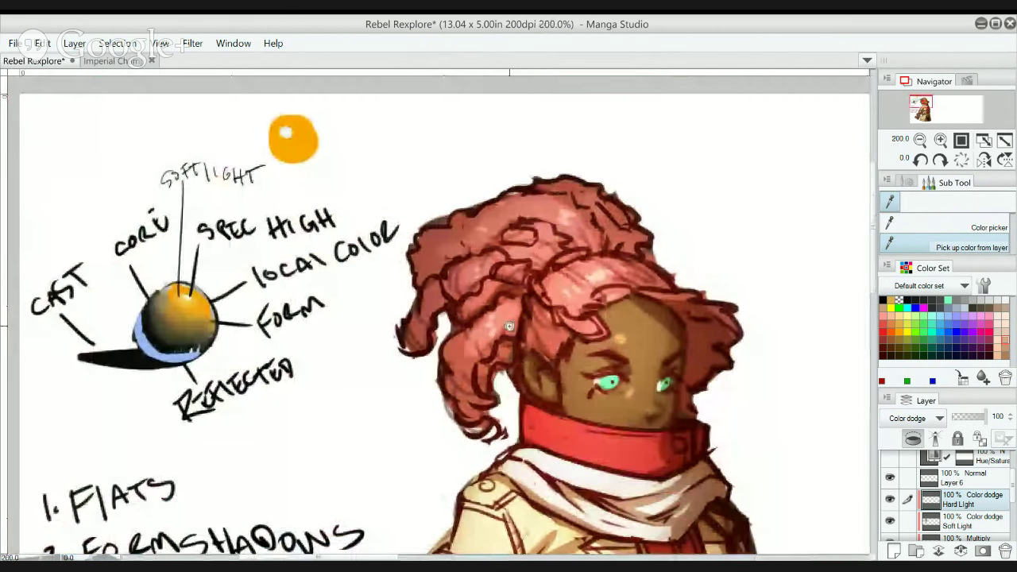
pyautogui.scroll(2, 487, 337)
pyautogui.scroll(-2, 651, 295)
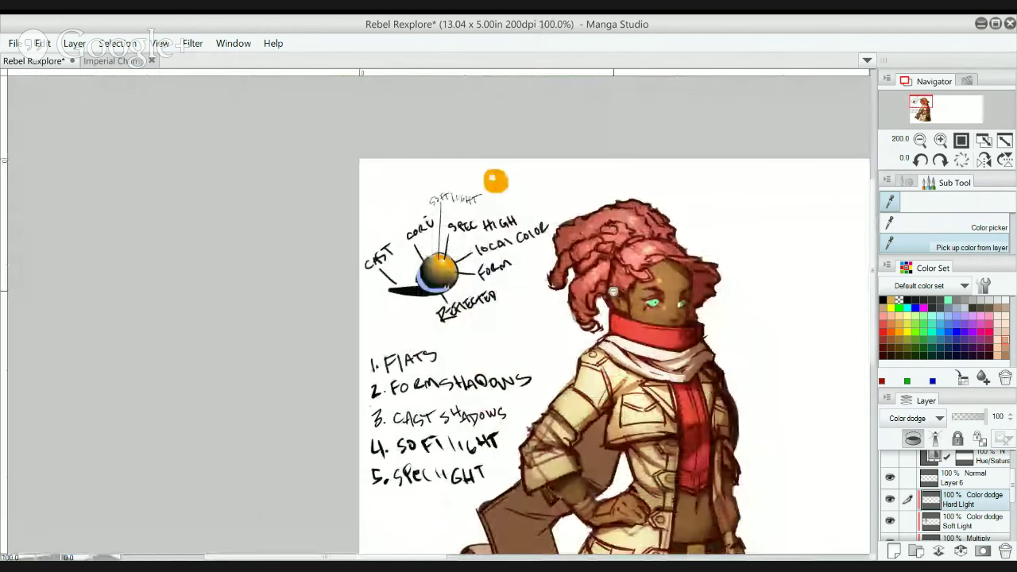
# - Add a small G-pen highlight to the belt buckle on the Hard LIght layer
pyautogui.press('p')
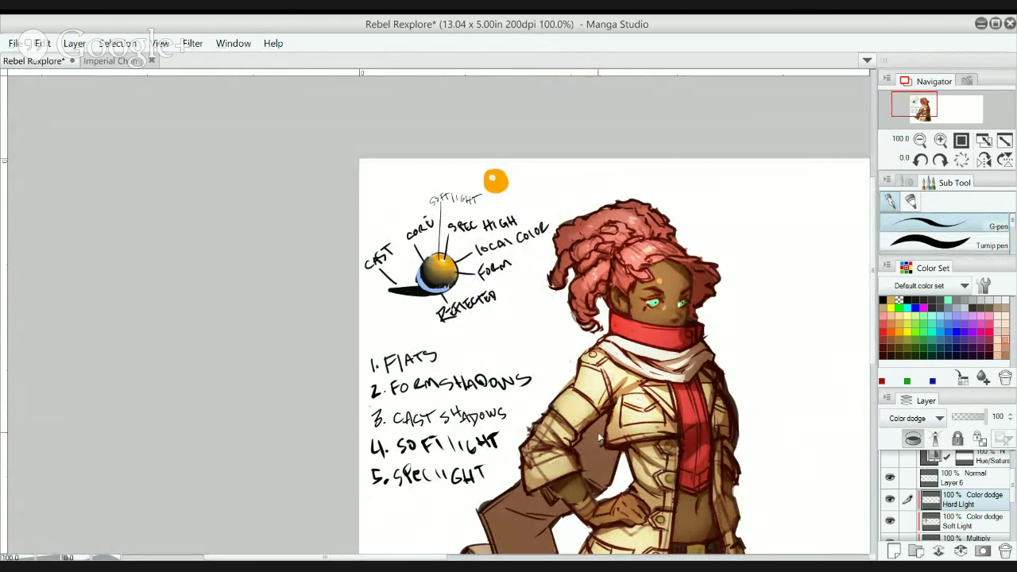
pyautogui.keyDown('ctrl'); pyautogui.click(683, 384); pyautogui.keyUp('ctrl')
pyautogui.moveTo(666, 467); pyautogui.dragTo(666, 278)
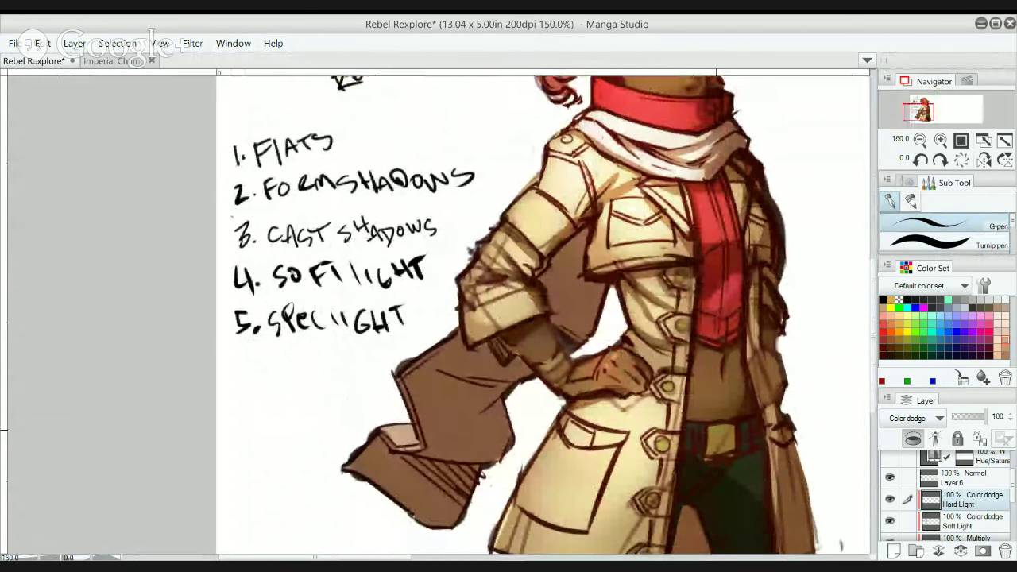
pyautogui.moveTo(719, 432)
pyautogui.mouseDown()
pyautogui.moveTo(709, 429)
pyautogui.moveTo(734, 432)
pyautogui.mouseUp()
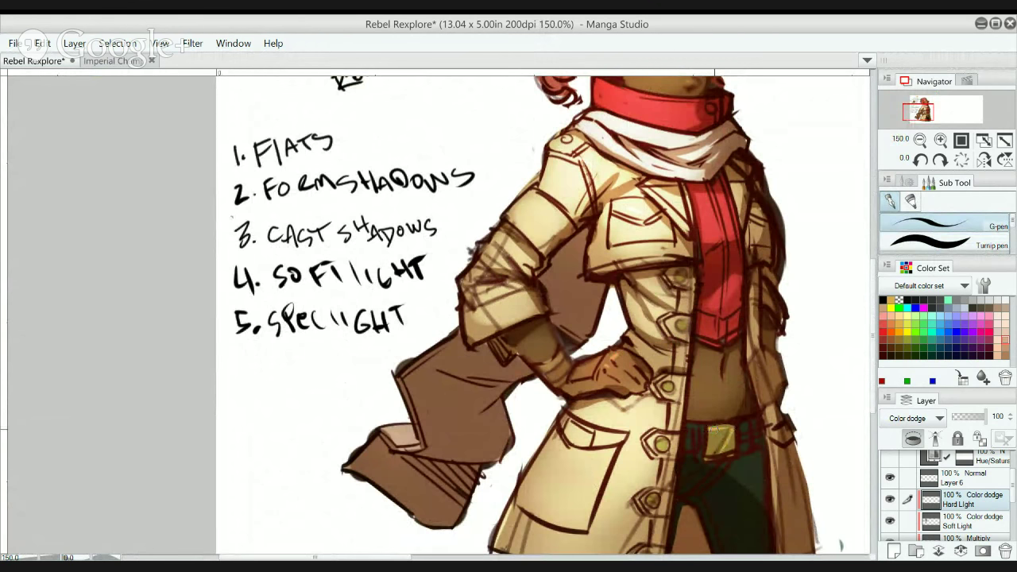
# - Try a small G-pen highlight dab on the front of the hair, and undo it
pyautogui.scroll(5, 620, 208)
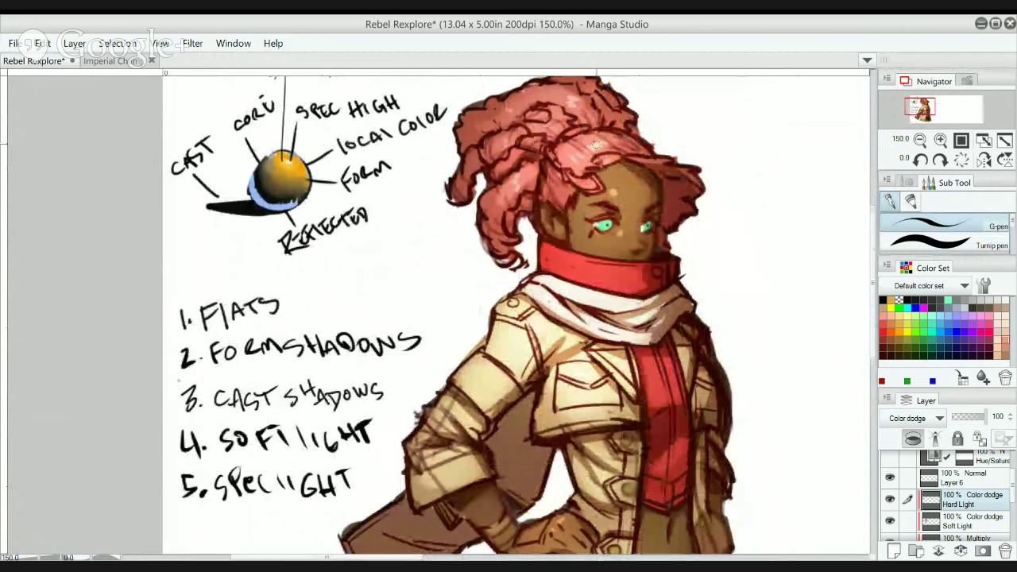
pyautogui.moveTo(597, 145); pyautogui.dragTo(600, 150)
pyautogui.hotkey('ctrl', 'z')
# - Examine the highlights on the coat, buttons, belt and face, both close up and across the whole figure
pyautogui.scroll(-1, 592, 384)
pyautogui.moveTo(669, 380); pyautogui.dragTo(647, 280)
pyautogui.scroll(1, 582, 380)
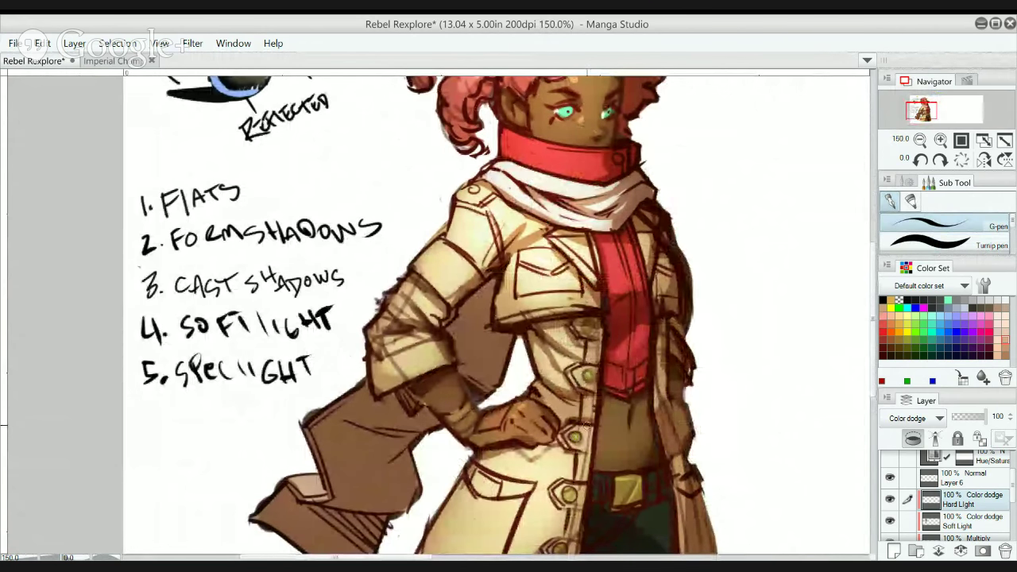
pyautogui.scroll(1, 592, 397)
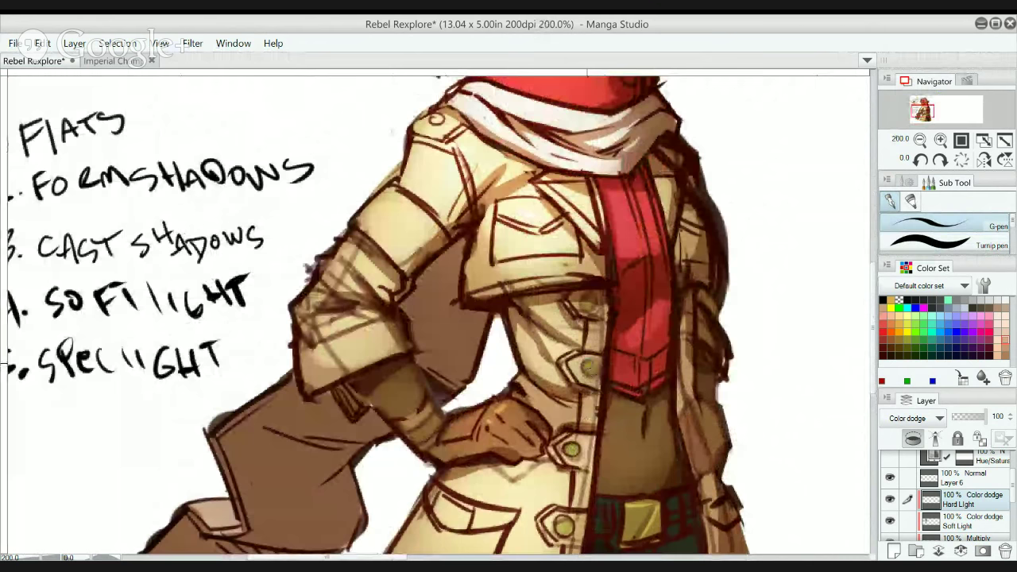
pyautogui.moveTo(580, 424); pyautogui.dragTo(580, 368)
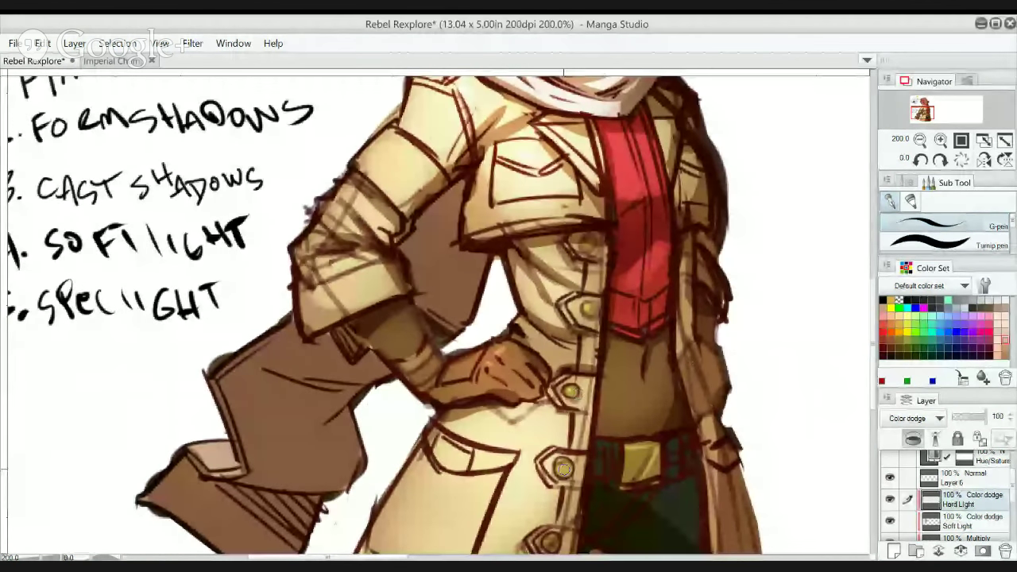
pyautogui.scroll(-2, 566, 379)
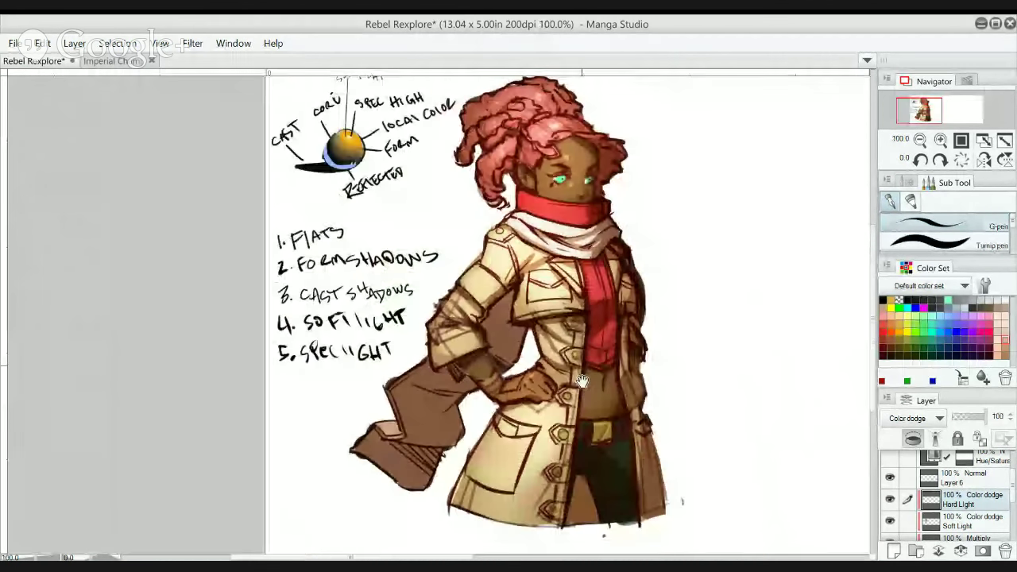
pyautogui.moveTo(681, 498); pyautogui.dragTo(705, 417)
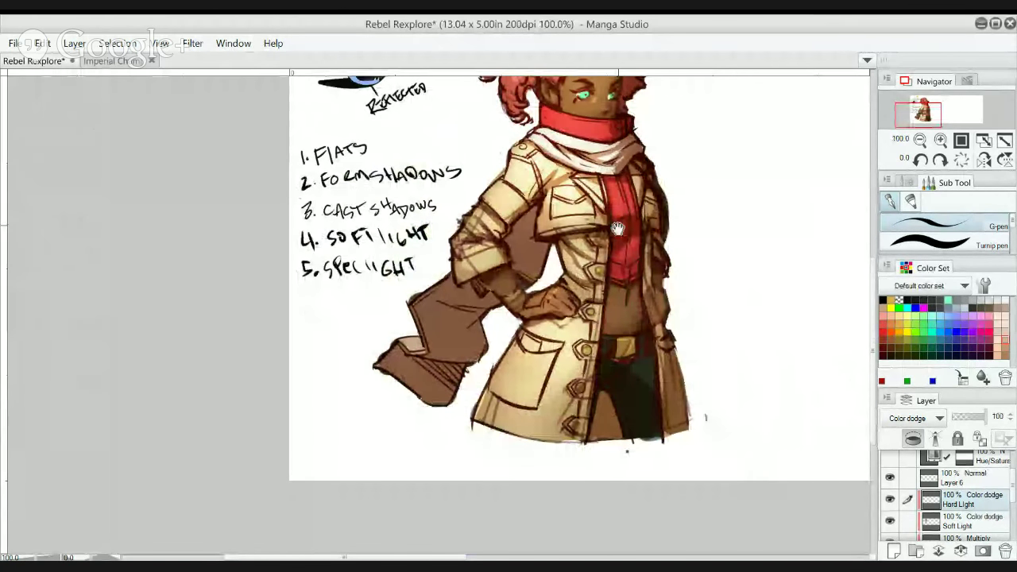
pyautogui.moveTo(577, 272); pyautogui.dragTo(566, 337)
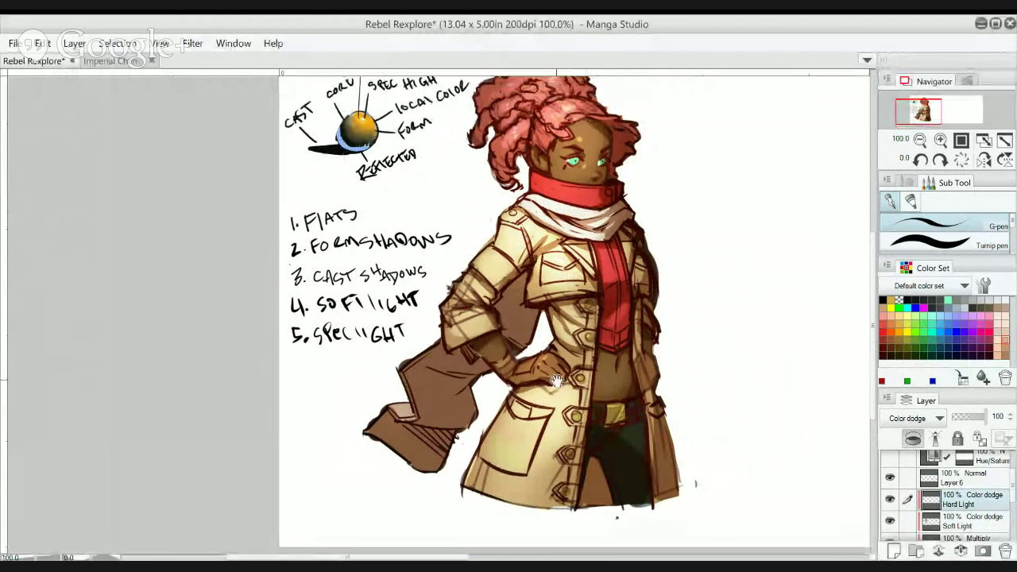
pyautogui.scroll(1, 659, 332)
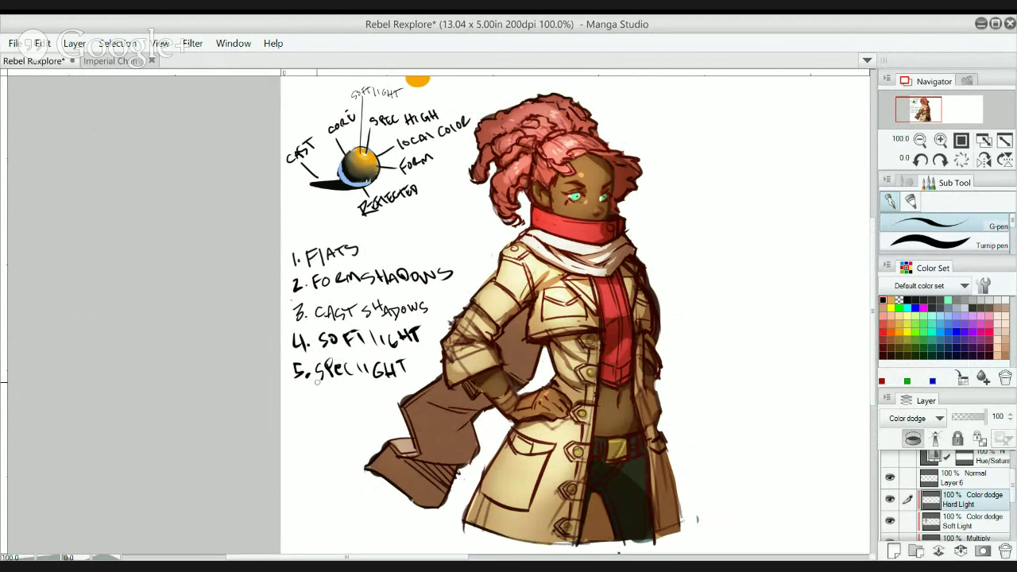
# - Handwrite "6. Reflected light" in black below the numbered list on Layer 5, and switch to the Soft airbrush
pyautogui.moveTo(478, 355); pyautogui.dragTo(592, 300)
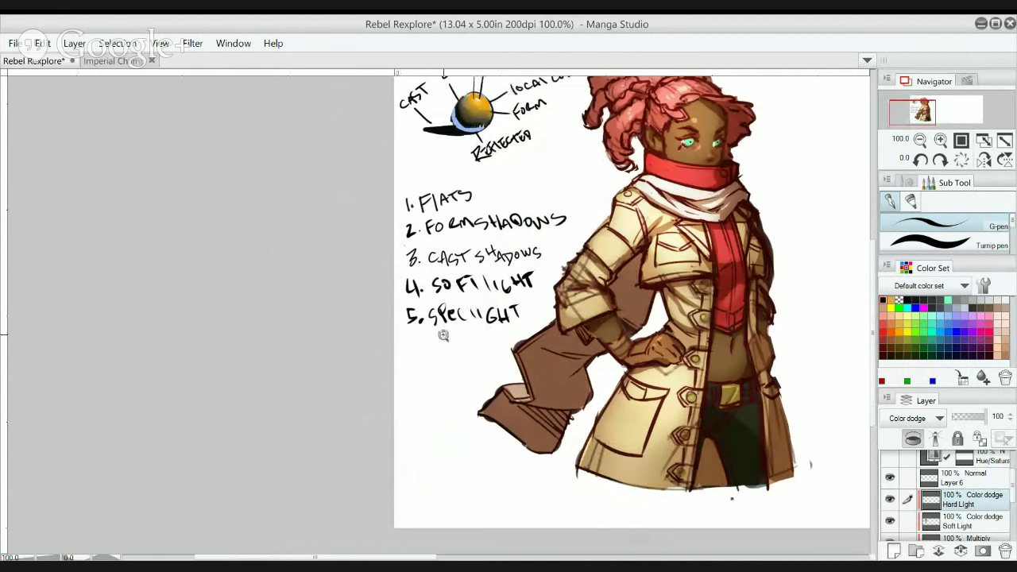
pyautogui.click(435, 327)
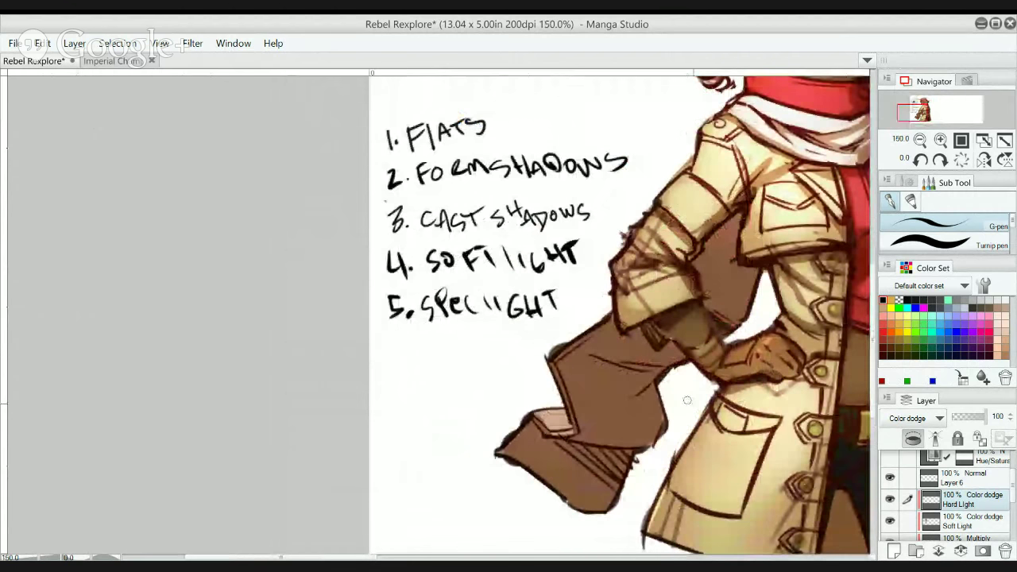
pyautogui.scroll(2, 1010, 483)
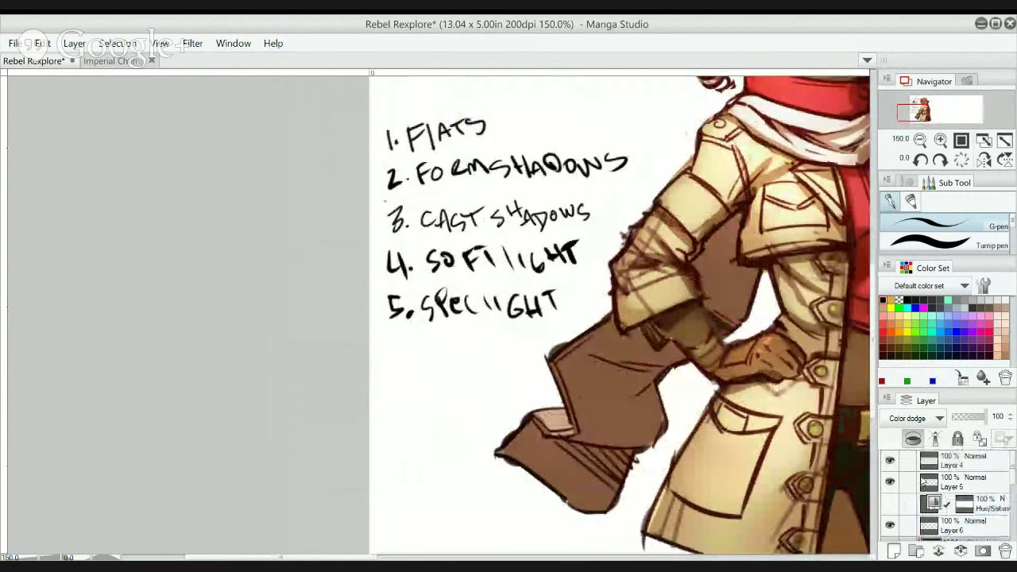
pyautogui.click(928, 480)
pyautogui.moveTo(396, 340)
pyautogui.mouseDown()
pyautogui.moveTo(388, 359)
pyautogui.moveTo(425, 364)
pyautogui.moveTo(437, 354)
pyautogui.moveTo(457, 367)
pyautogui.moveTo(467, 352)
pyautogui.moveTo(493, 362)
pyautogui.mouseUp()
pyautogui.click(414, 361)
pyautogui.moveTo(506, 347)
pyautogui.mouseDown()
pyautogui.moveTo(506, 362)
pyautogui.moveTo(534, 367)
pyautogui.mouseUp()
pyautogui.moveTo(421, 379)
pyautogui.mouseDown()
pyautogui.moveTo(421, 403)
pyautogui.moveTo(449, 400)
pyautogui.mouseUp()
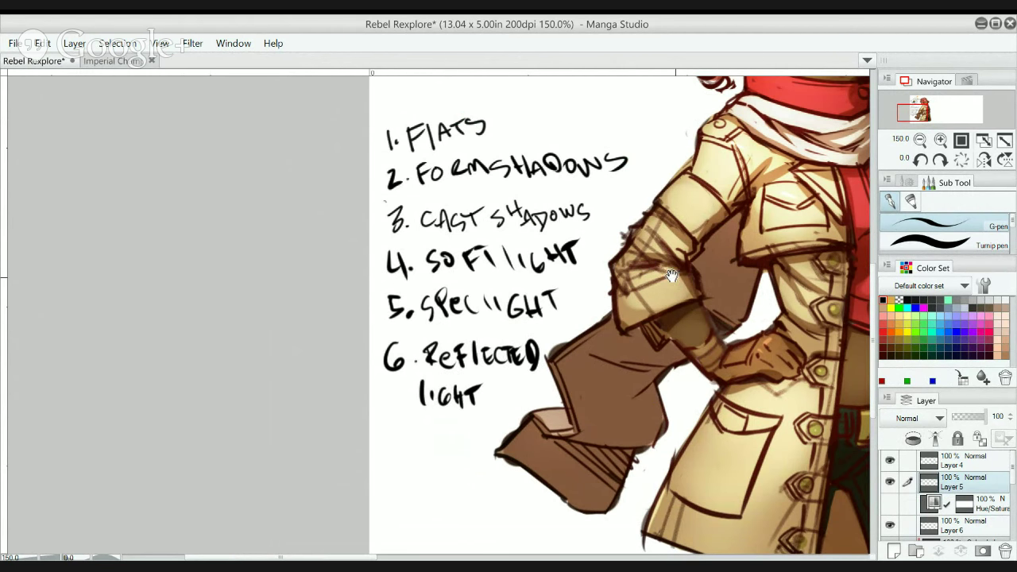
pyautogui.moveTo(658, 282); pyautogui.dragTo(612, 274)
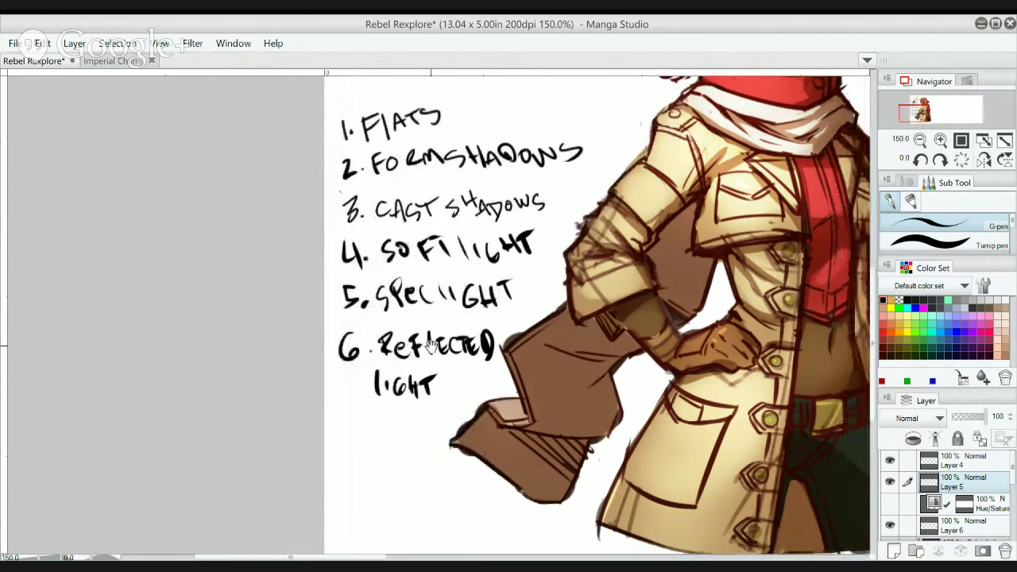
pyautogui.press('b')
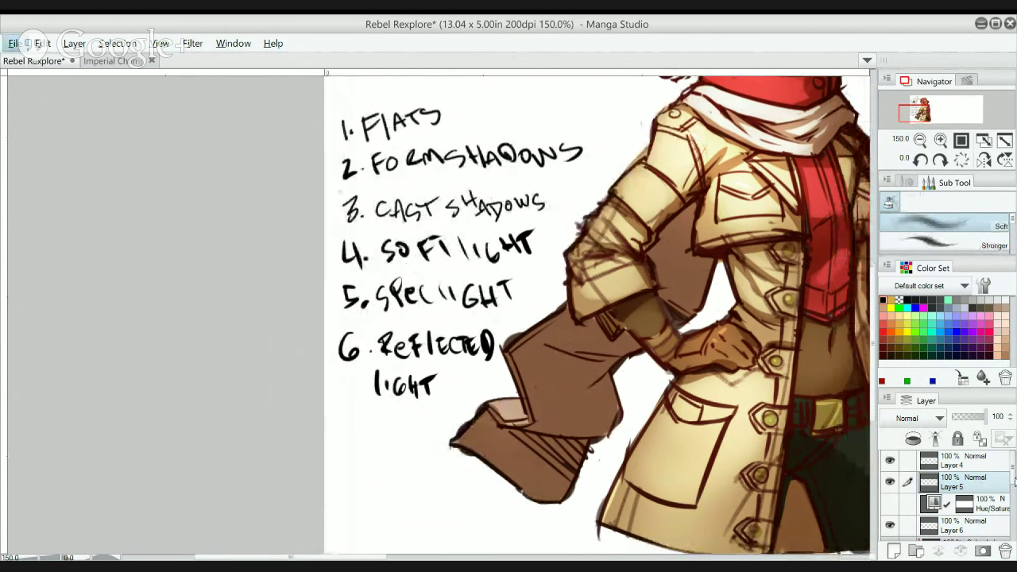
# - Try Color dodge blending on Layer 6, and undo it
pyautogui.click(944, 527)
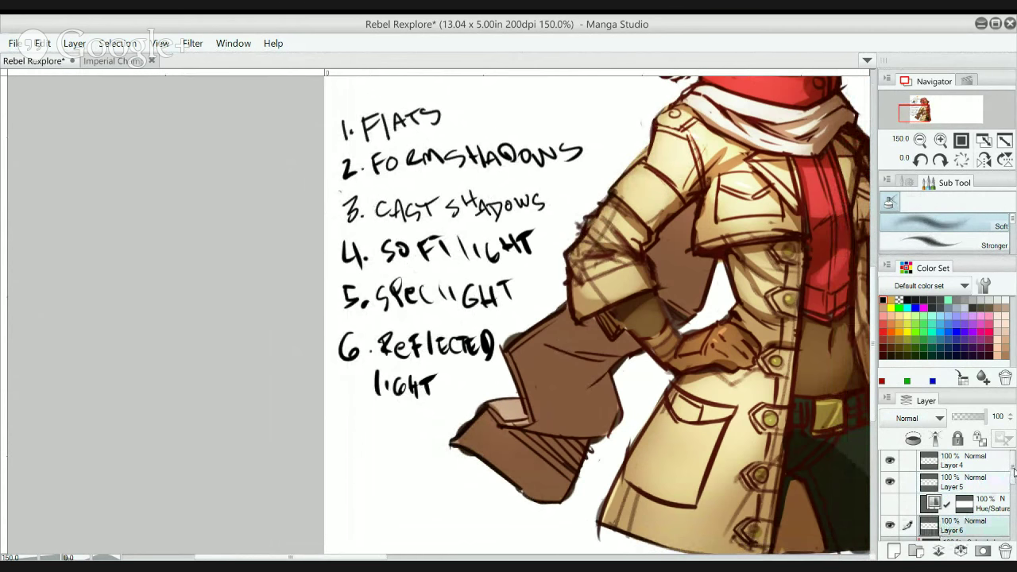
pyautogui.scroll(-3, 1013, 472)
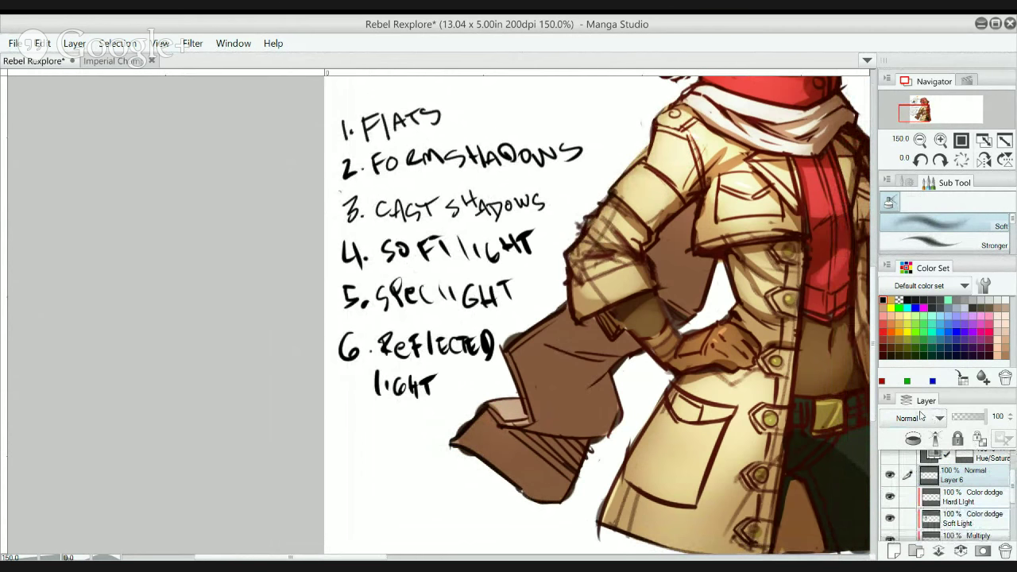
pyautogui.click(919, 288)
pyautogui.scroll(-1, 772, 327)
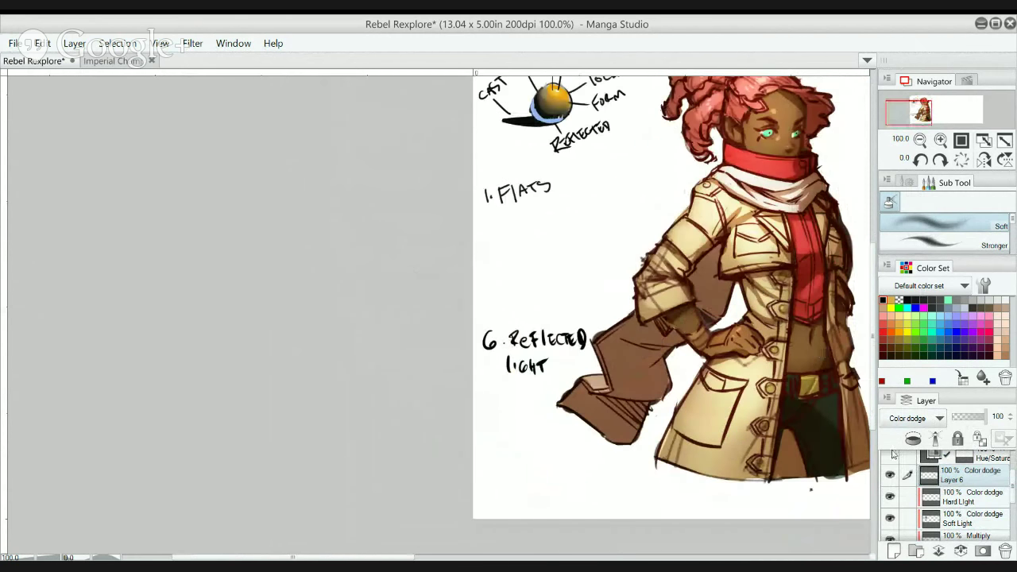
pyautogui.hotkey('ctrl', 'z')
# - Create a new layer directly above the Hard LIght layer and set its blending mode to Color dodge
pyautogui.click(950, 498)
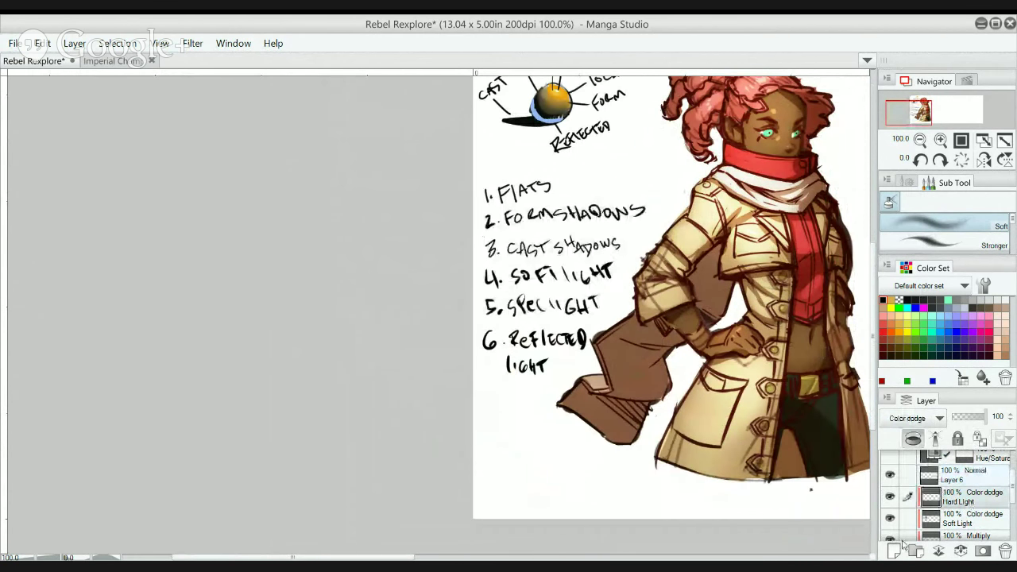
pyautogui.click(895, 550)
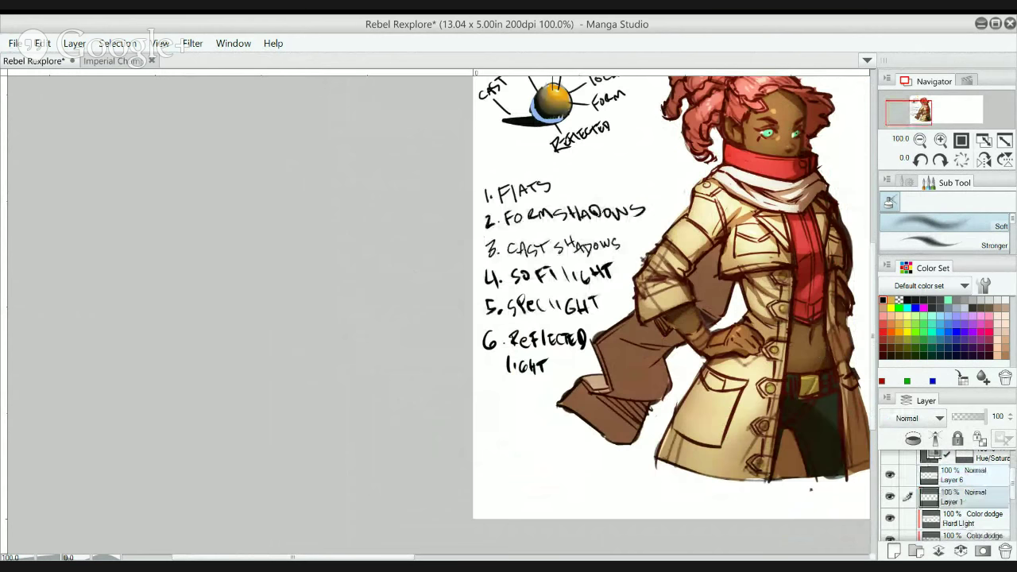
pyautogui.click(920, 287)
# - Enlarge the Soft airbrush and pick a dark swatch from the default color set for the reflected light
pyautogui.moveTo(738, 290)
pyautogui.mouseDown()
pyautogui.moveTo(634, 315)
pyautogui.moveTo(568, 314)
pyautogui.mouseUp()
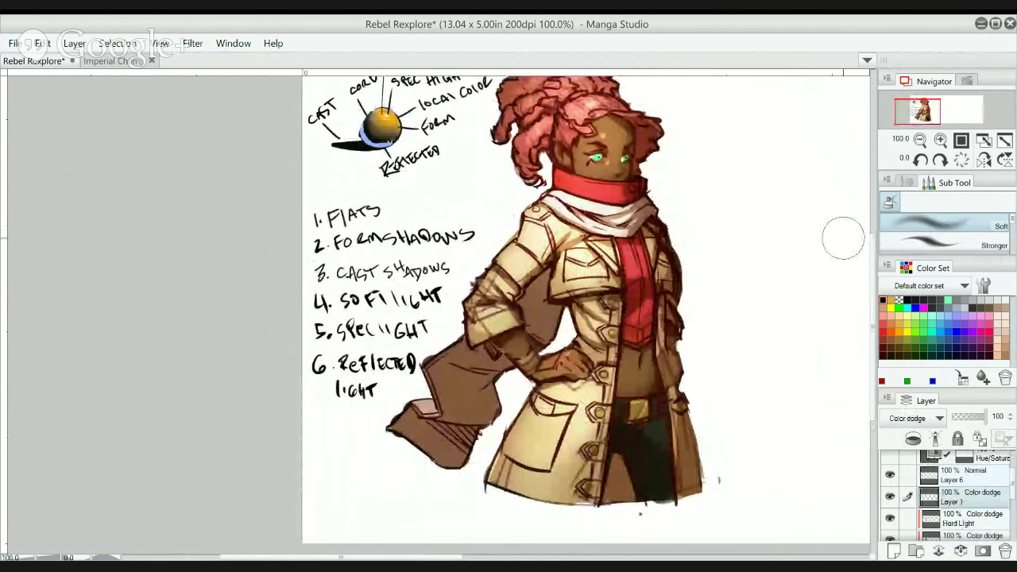
pyautogui.press(']')
pyautogui.press(']')
pyautogui.press(']')
pyautogui.press(']')
pyautogui.press(']')
pyautogui.press(']')
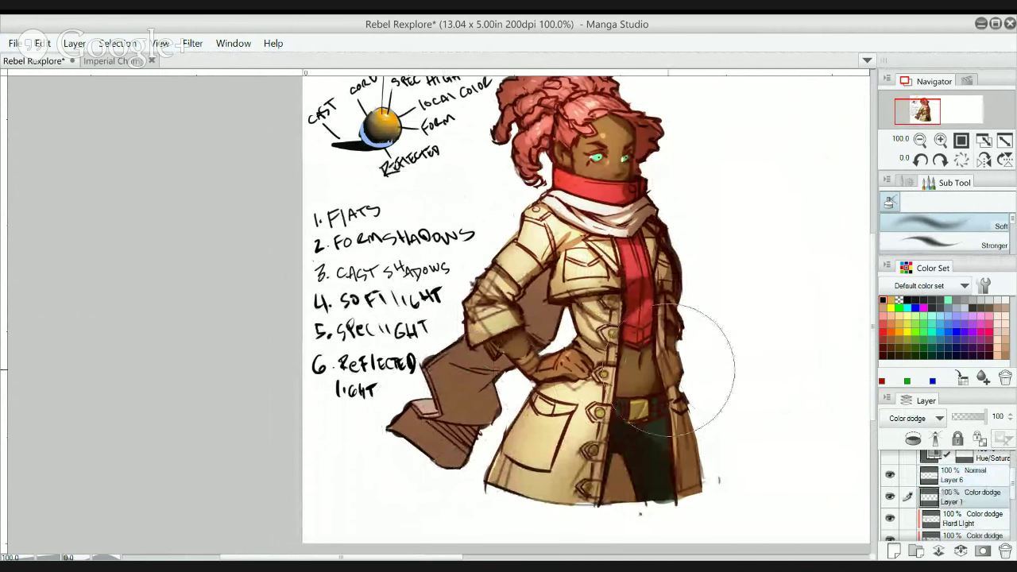
pyautogui.click(956, 300)
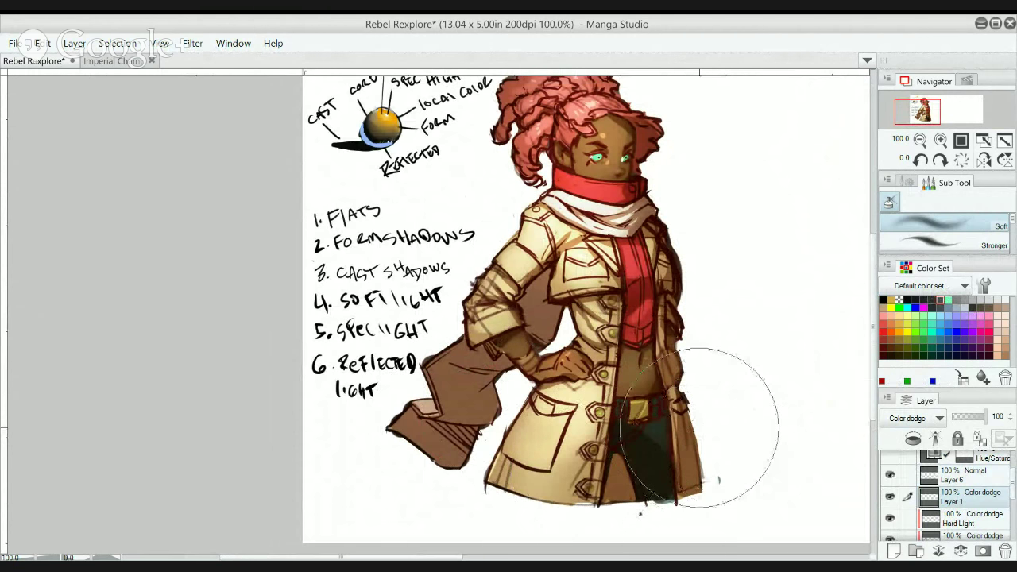
# - Examine the reflected light along the lower edge of the shaded reference sphere
pyautogui.moveTo(383, 96); pyautogui.dragTo(429, 247)
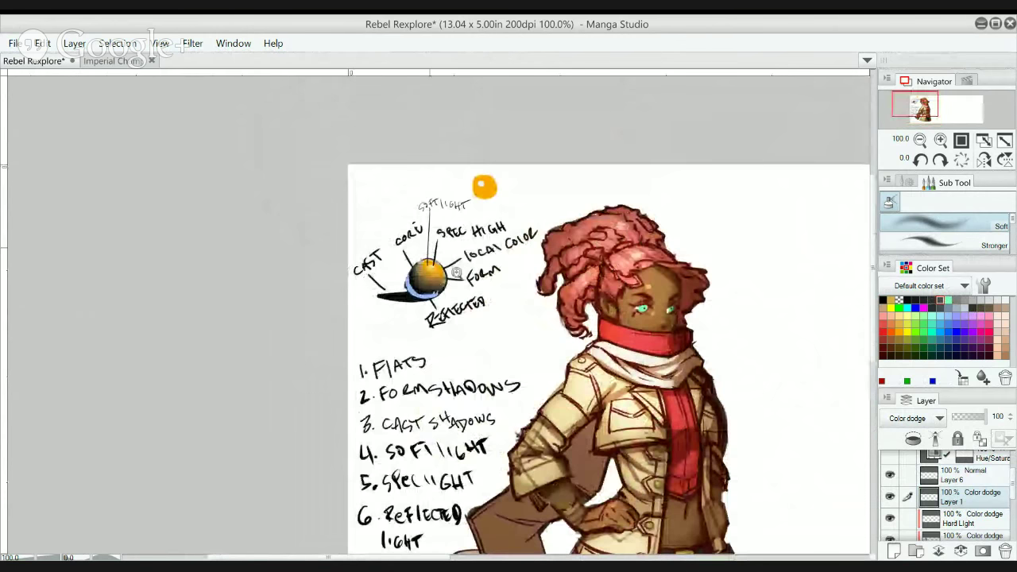
pyautogui.scroll(1, 427, 246)
pyautogui.press('[')
pyautogui.press('[')
pyautogui.press('[')
pyautogui.press('[')
pyautogui.press('[')
pyautogui.press('[')
pyautogui.press('[')
pyautogui.press('[')
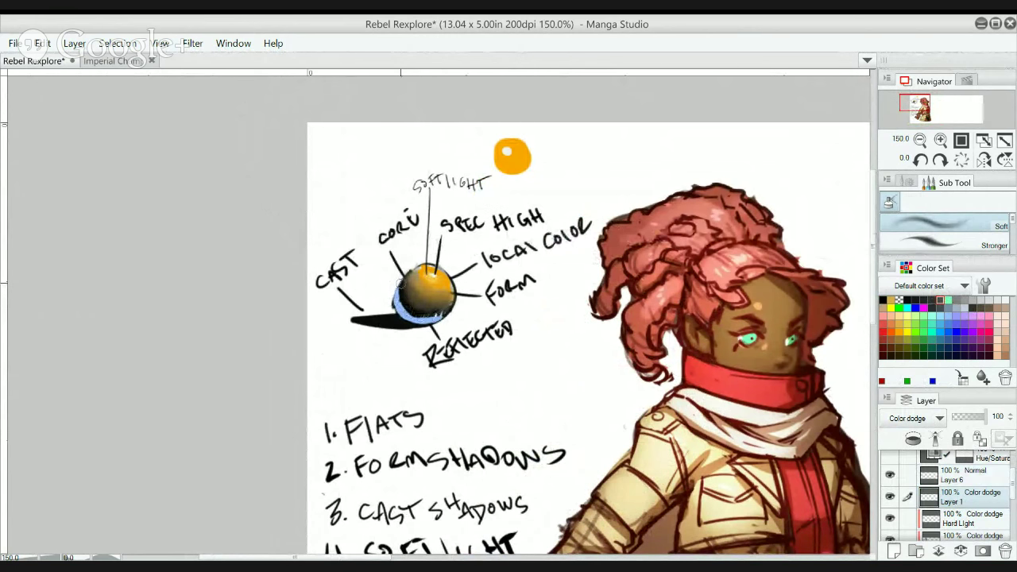
pyautogui.moveTo(441, 352)
pyautogui.mouseDown()
pyautogui.moveTo(470, 330)
pyautogui.moveTo(454, 269)
pyautogui.mouseUp()
pyautogui.scroll(-2, 719, 375)
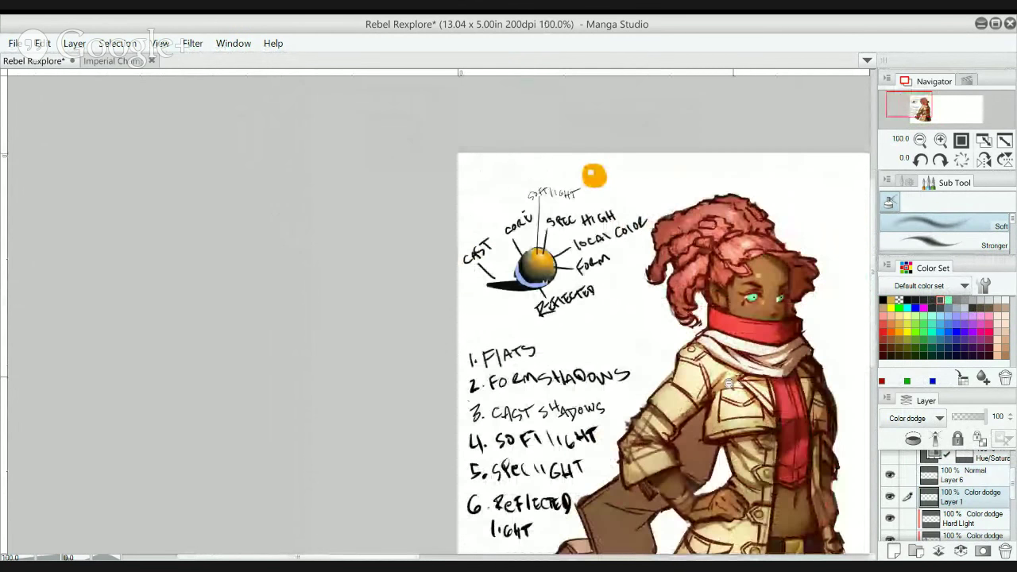
# - Airbrush a broad reflected glow over the coat's far tail with a much larger Soft airbrush on the new Color dodge layer
pyautogui.moveTo(714, 373); pyautogui.dragTo(534, 266)
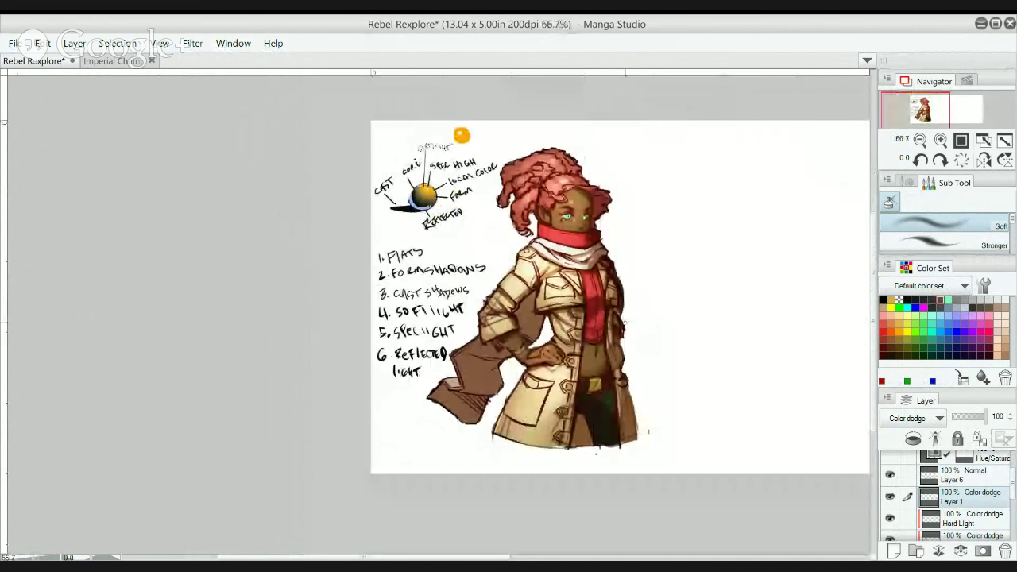
pyautogui.press(']')
pyautogui.press(']')
pyautogui.press(']')
pyautogui.press(']')
pyautogui.press(']')
pyautogui.press(']')
pyautogui.press(']')
pyautogui.press(']')
pyautogui.press(']')
pyautogui.press(']')
pyautogui.press(']')
pyautogui.press(']')
pyautogui.press(']')
pyautogui.press(']')
pyautogui.press(']')
pyautogui.press(']')
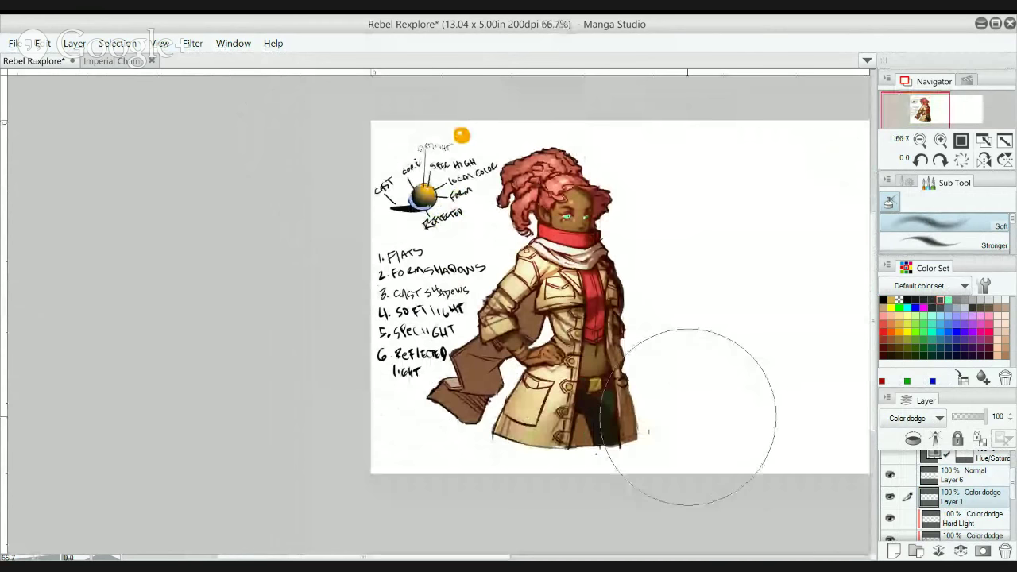
pyautogui.moveTo(693, 424)
pyautogui.mouseDown()
pyautogui.moveTo(658, 425)
pyautogui.moveTo(672, 377)
pyautogui.moveTo(658, 429)
pyautogui.moveTo(631, 438)
pyautogui.moveTo(652, 410)
pyautogui.moveTo(625, 421)
pyautogui.mouseUp()
# - Reduce the Soft airbrush to a medium size for the reflected light on the coat's far tail
pyautogui.press('[')
pyautogui.press(']')
pyautogui.press(']')
pyautogui.press('[')
pyautogui.press('[')
pyautogui.press('[')
pyautogui.press('[')
pyautogui.press('[')
pyautogui.press('[')
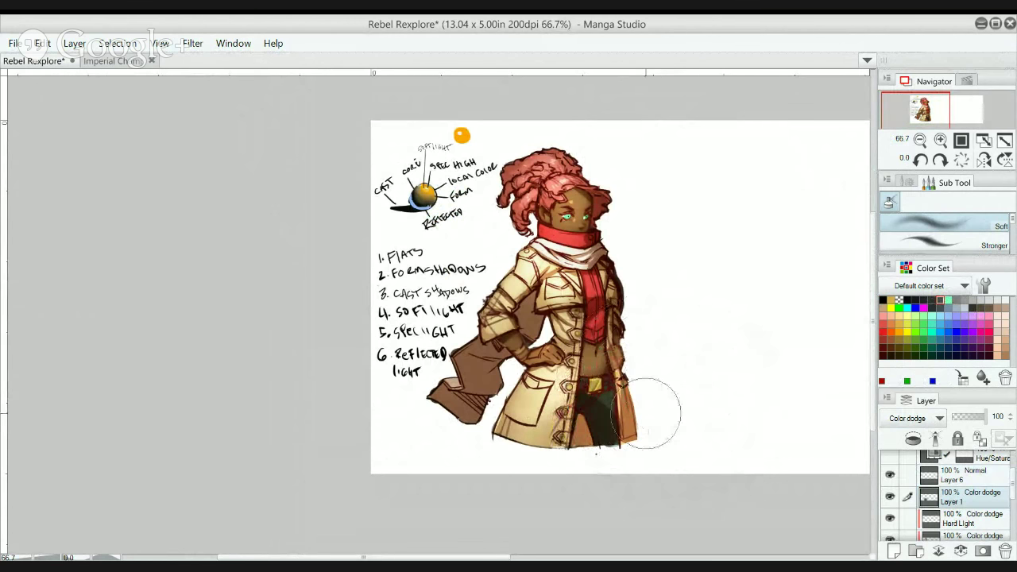
pyautogui.press('[')
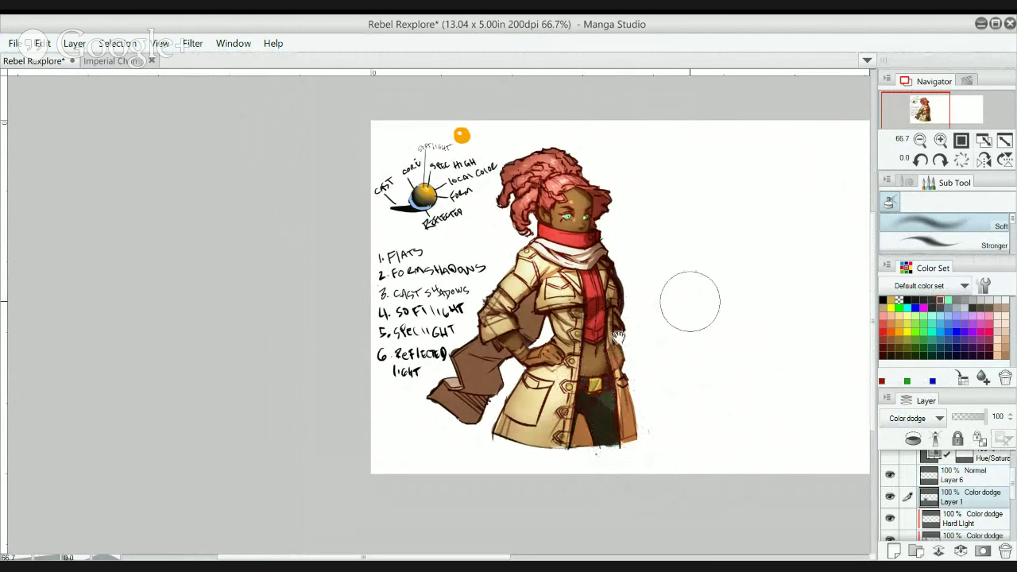
# - Airbrush soft reflected light down the far side of the coat toward its tail on the Color dodge layer
pyautogui.moveTo(690, 302); pyautogui.dragTo(693, 290)
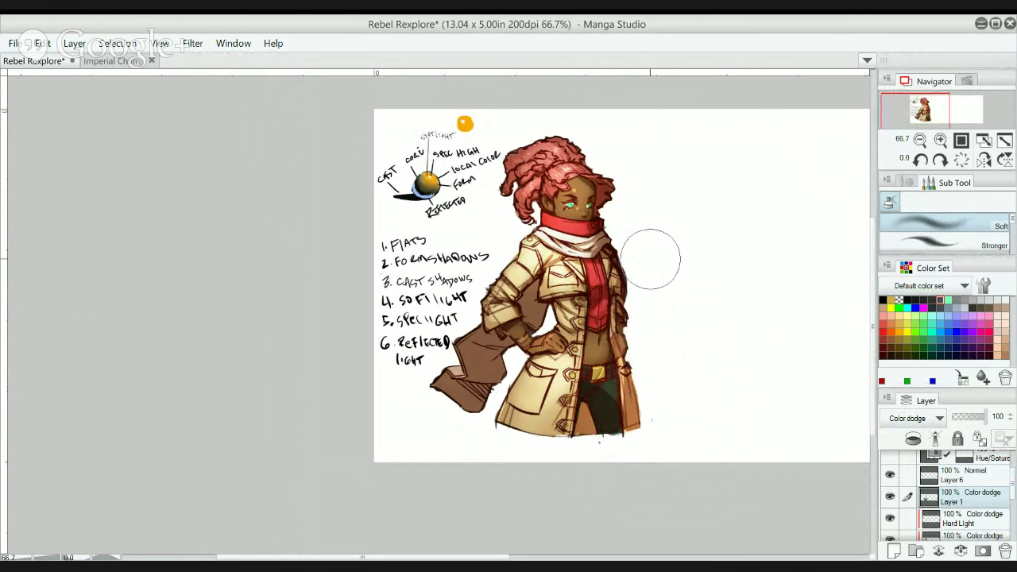
pyautogui.keyDown('ctrl'); pyautogui.click(633, 315); pyautogui.keyUp('ctrl')
pyautogui.moveTo(640, 403); pyautogui.dragTo(632, 367)
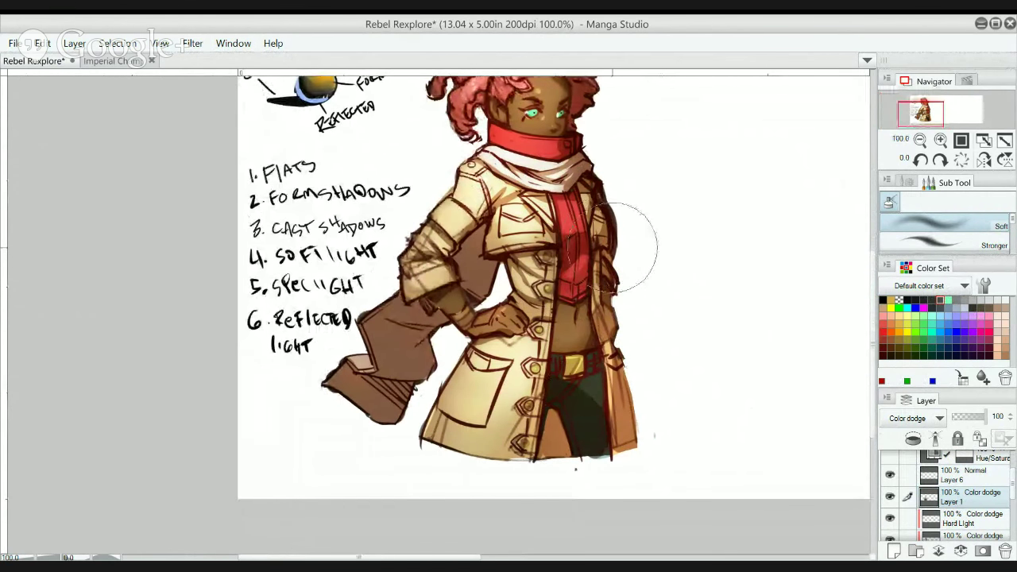
# - Reduce the Soft airbrush to a much smaller size
pyautogui.press('[')
pyautogui.press('[')
pyautogui.press('[')
pyautogui.press('[')
pyautogui.press('[')
pyautogui.press('[')
pyautogui.press('[')
pyautogui.press('[')
pyautogui.scroll(-1, 648, 352)
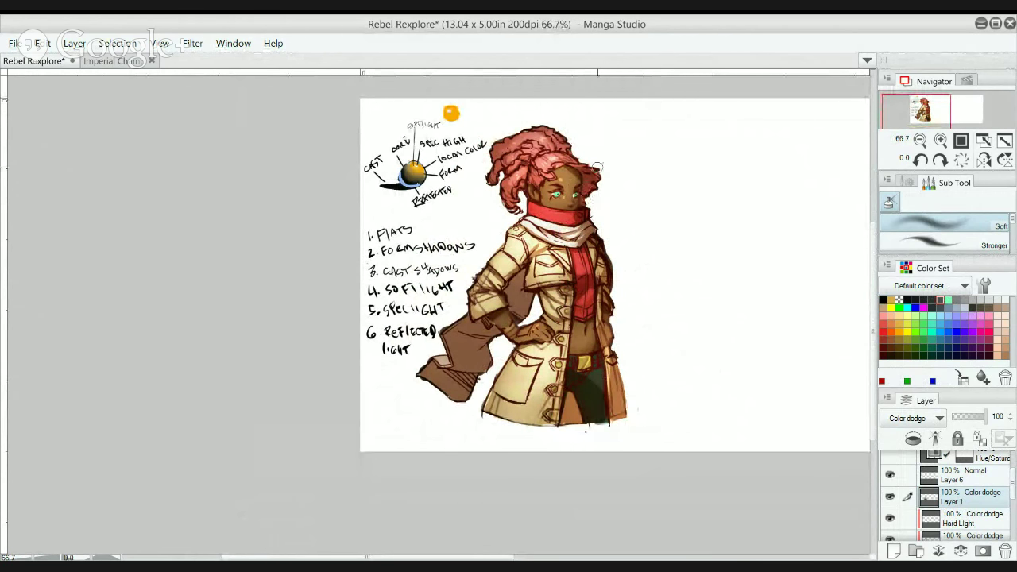
pyautogui.scroll(-1, 715, 227)
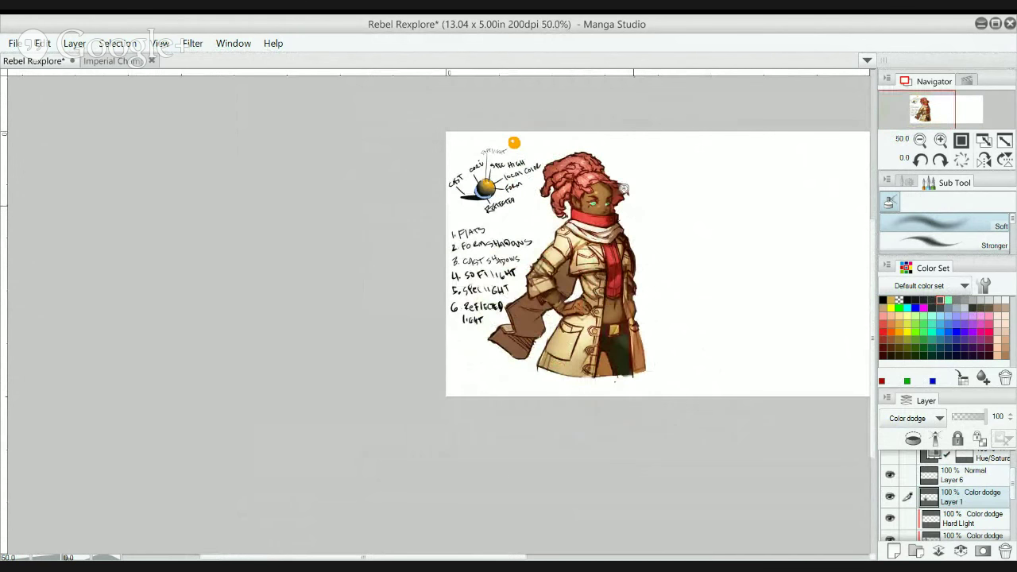
pyautogui.scroll(1, 631, 211)
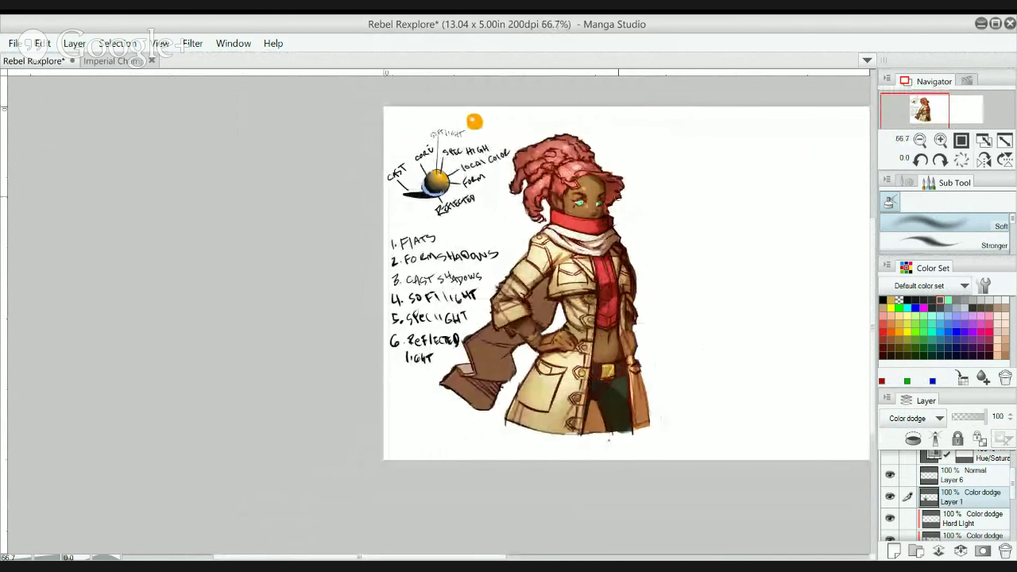
pyautogui.press('p')
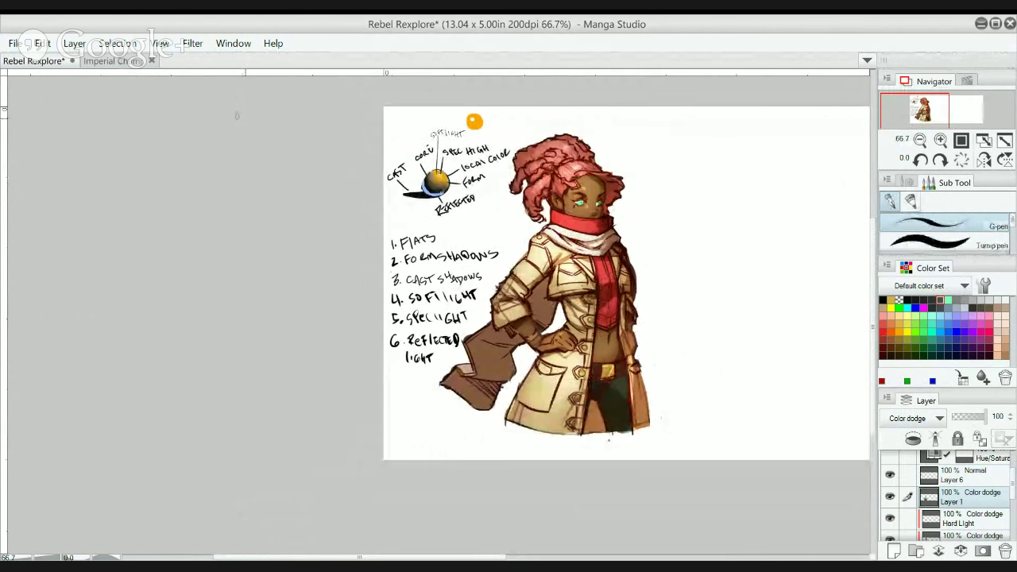
pyautogui.scroll(1, 653, 198)
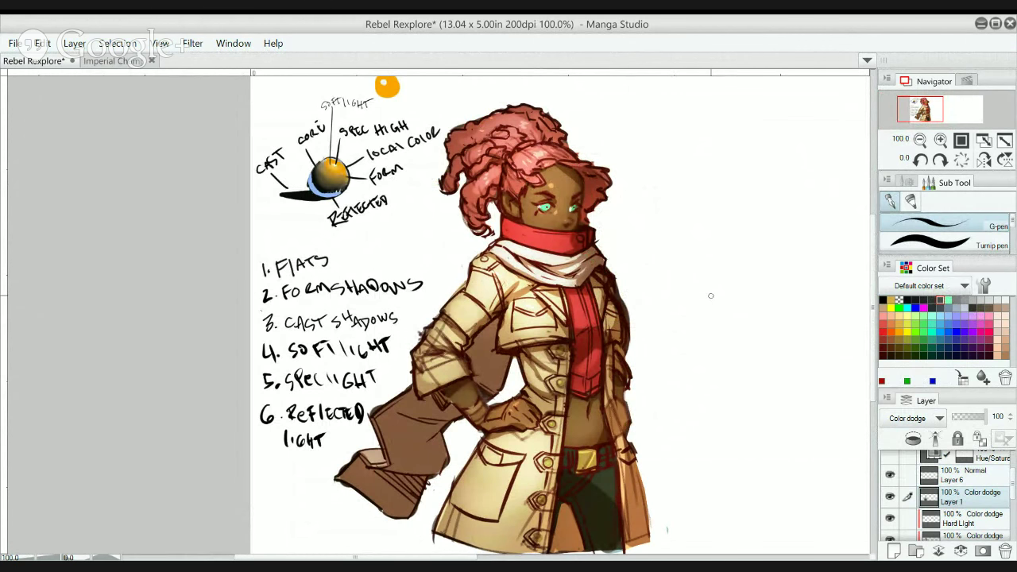
pyautogui.keyDown('alt'); pyautogui.click(634, 302); pyautogui.keyUp('alt')
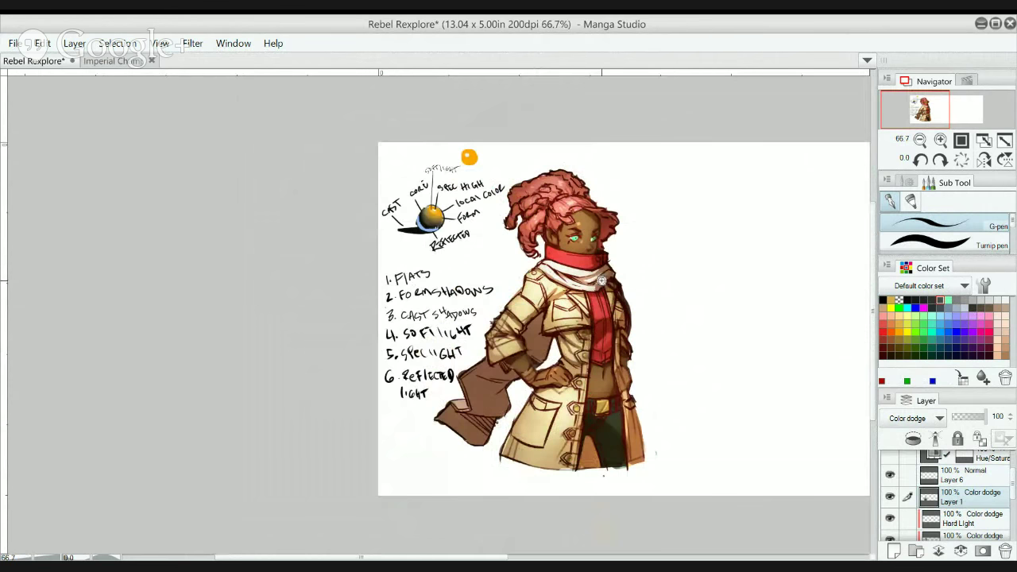
pyautogui.keyDown('ctrl'); pyautogui.click(602, 281); pyautogui.keyUp('ctrl')
# - Return to the Soft airbrush and enlarge it to a medium size
pyautogui.press('b')
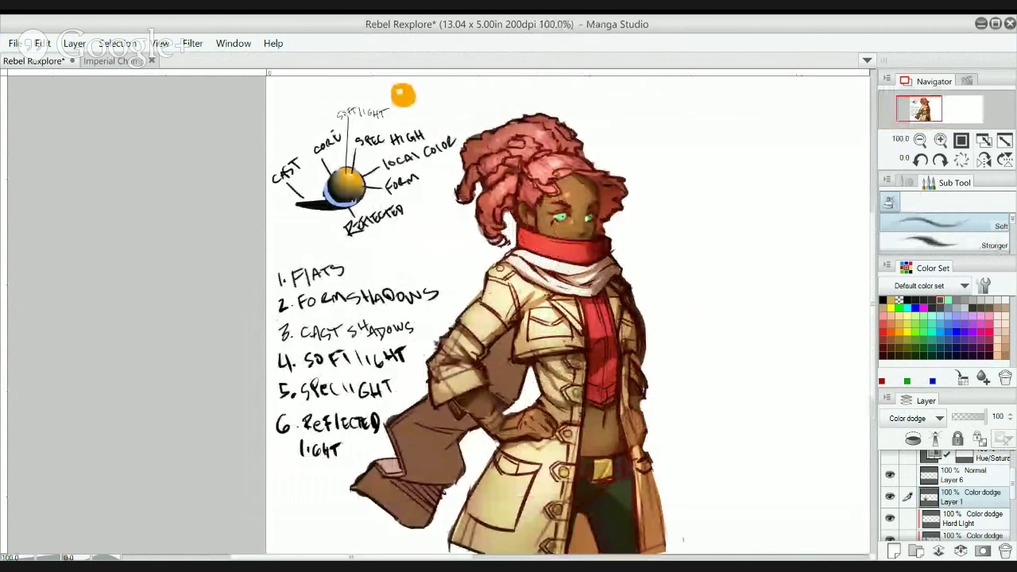
pyautogui.press(']')
pyautogui.press(']')
pyautogui.press(']')
pyautogui.press(']')
pyautogui.press(']')
pyautogui.press(']')
pyautogui.press(']')
pyautogui.press(']')
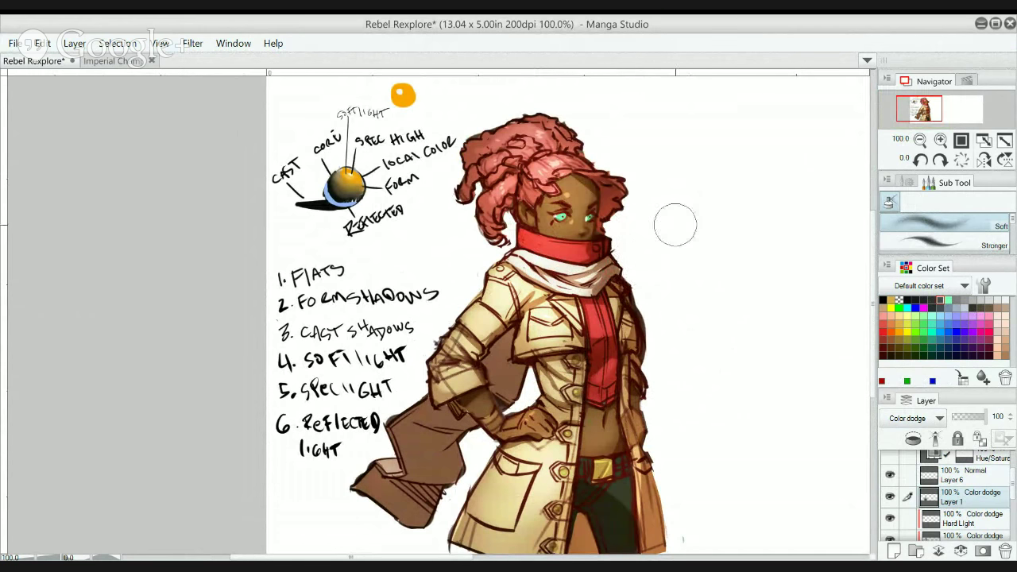
# - Airbrush reflected light onto the lower edge of the coat's far tail
pyautogui.keyDown('alt'); pyautogui.click(655, 266); pyautogui.keyUp('alt')
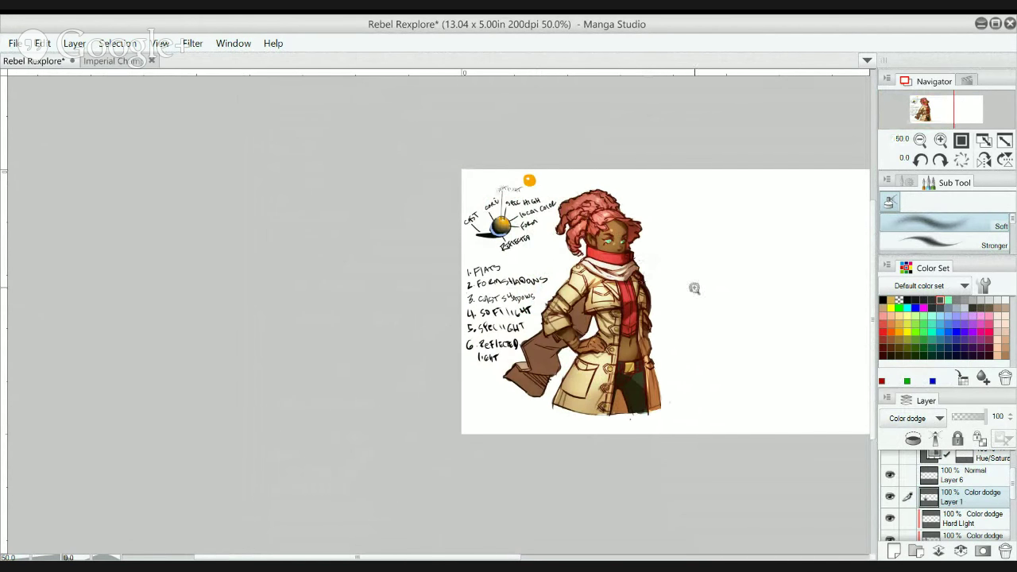
pyautogui.keyDown('ctrl'); pyautogui.keyDown('alt'); pyautogui.click(715, 333); pyautogui.keyUp('alt'); pyautogui.keyUp('ctrl')
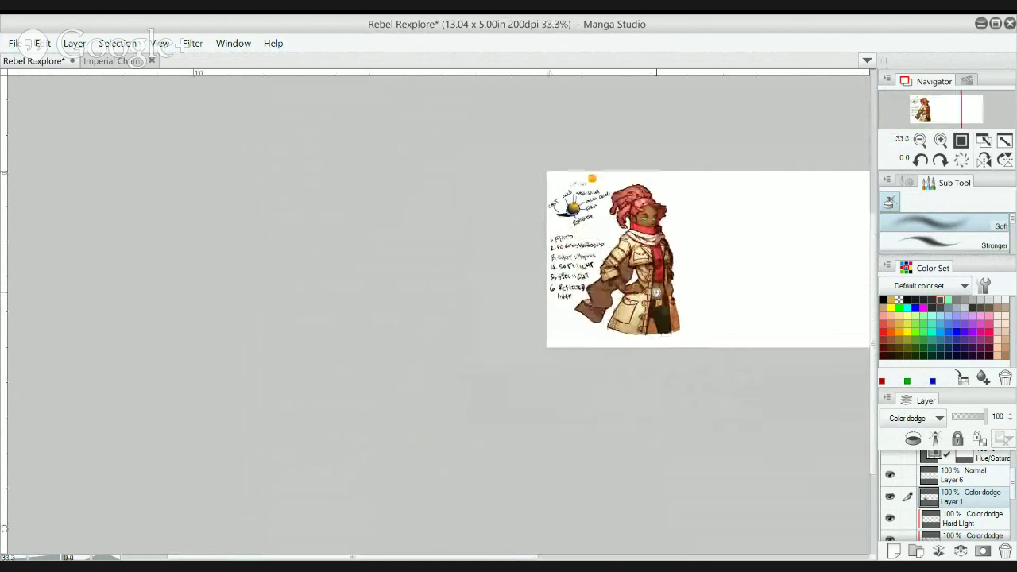
pyautogui.click(657, 292)
pyautogui.click(681, 316)
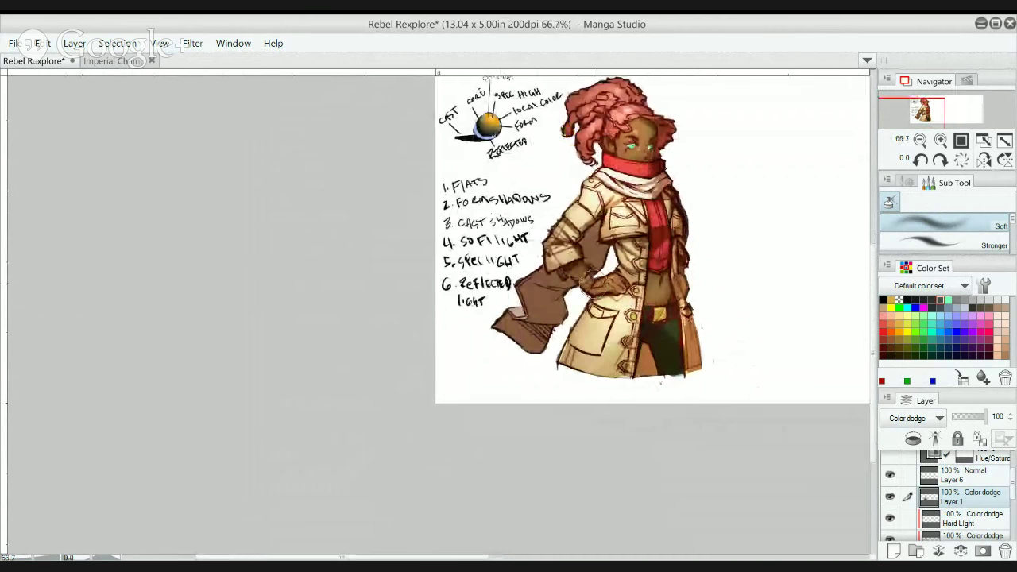
pyautogui.moveTo(713, 343)
pyautogui.mouseDown()
pyautogui.moveTo(688, 374)
pyautogui.moveTo(706, 349)
pyautogui.moveTo(701, 359)
pyautogui.mouseUp()
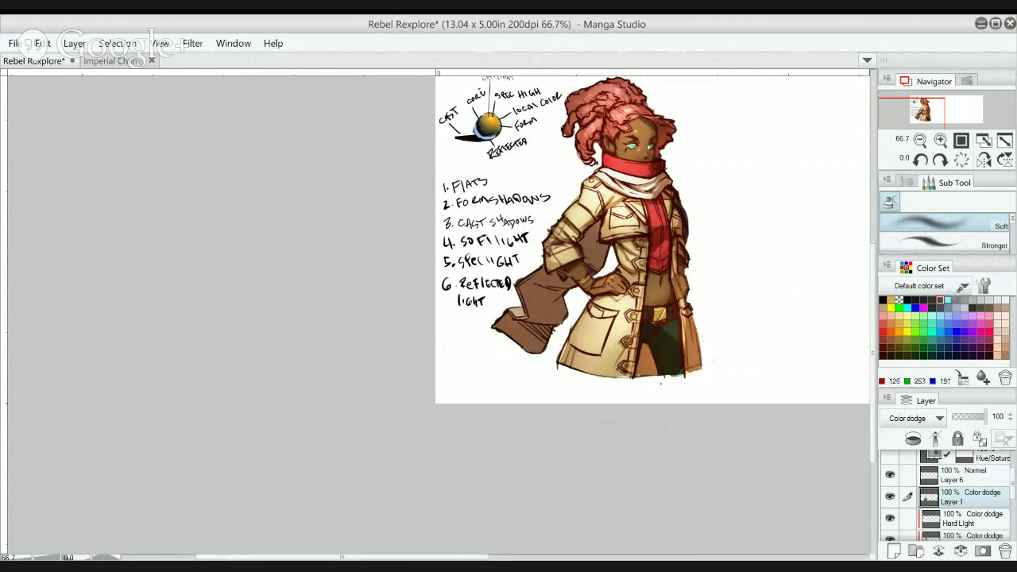
# - Pick the swatch beside mint green, enlarge the Soft airbrush and brush a broader reflected glow up the coat's far edge
pyautogui.click(956, 300)
pyautogui.press(']')
pyautogui.press(']')
pyautogui.press(']')
pyautogui.press(']')
pyautogui.press(']')
pyautogui.moveTo(698, 362)
pyautogui.mouseDown()
pyautogui.moveTo(714, 302)
pyautogui.moveTo(688, 374)
pyautogui.moveTo(721, 302)
pyautogui.moveTo(711, 300)
pyautogui.mouseUp()
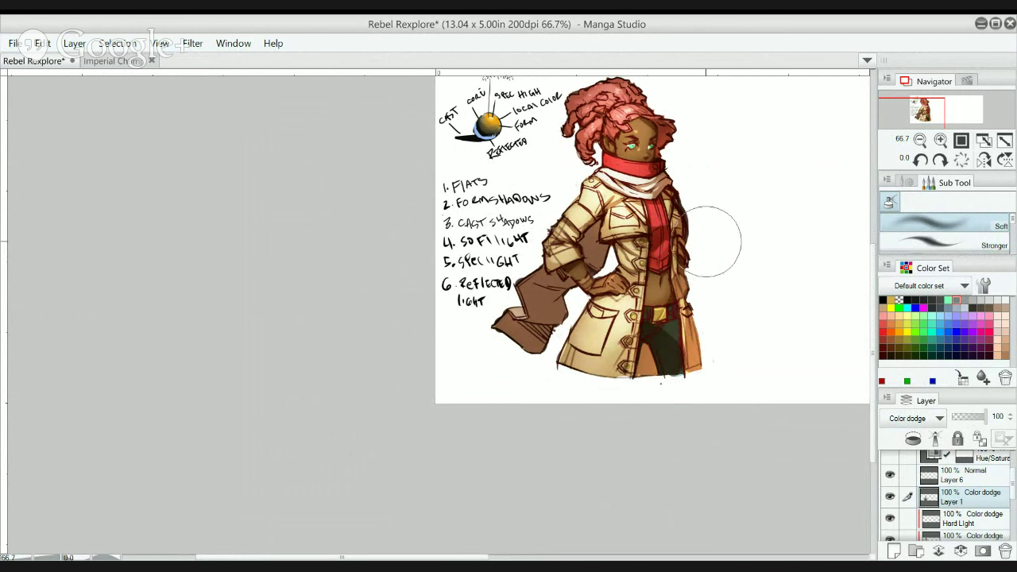
pyautogui.moveTo(743, 330)
pyautogui.mouseDown()
pyautogui.moveTo(733, 347)
pyautogui.moveTo(713, 349)
pyautogui.mouseUp()
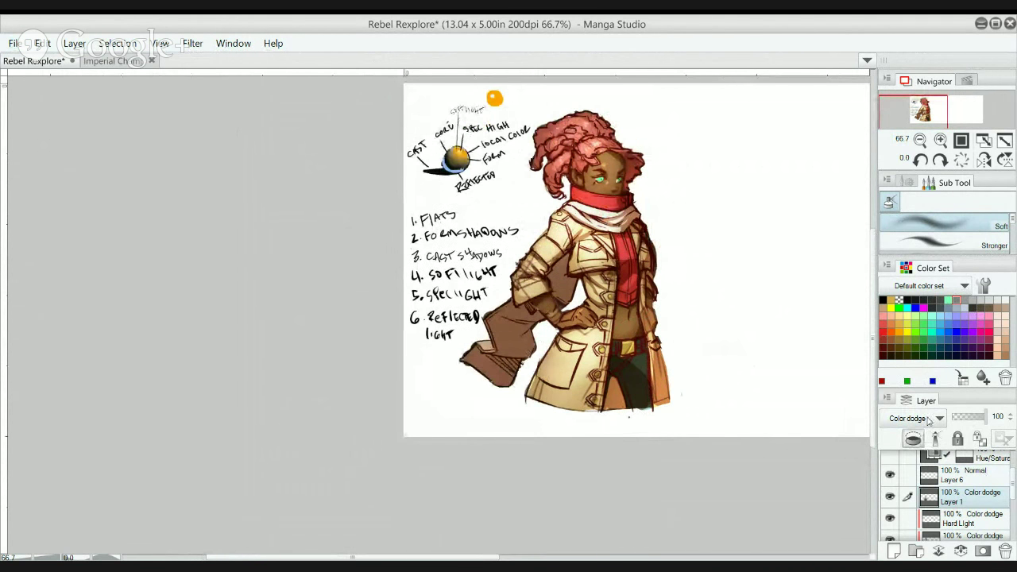
# - Clip the Color dodge Layer 1 to the layer below and rename it "Soft reflected light"
pyautogui.click(912, 438)
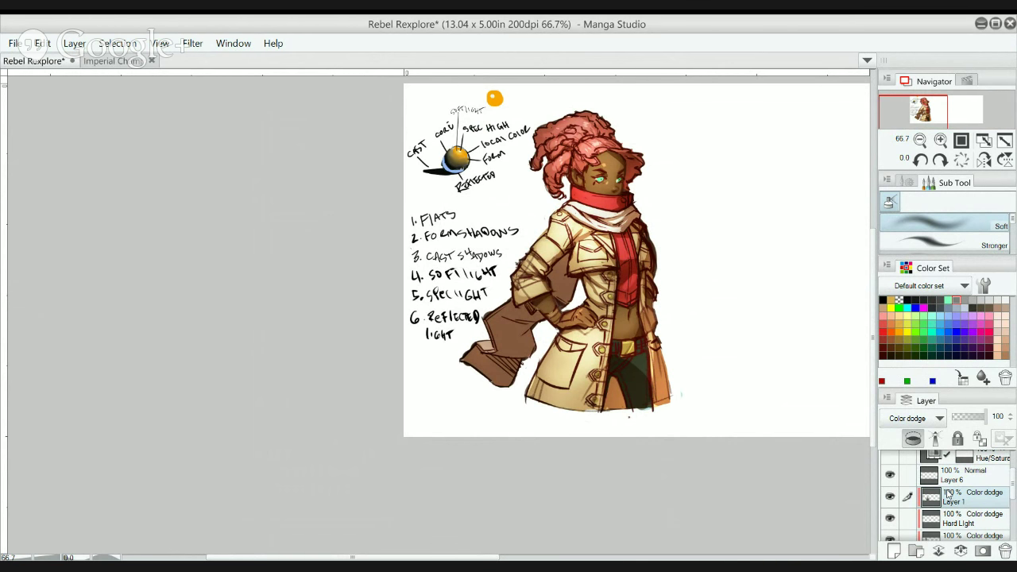
pyautogui.press('Return')
pyautogui.moveTo(712, 277); pyautogui.dragTo(660, 294)
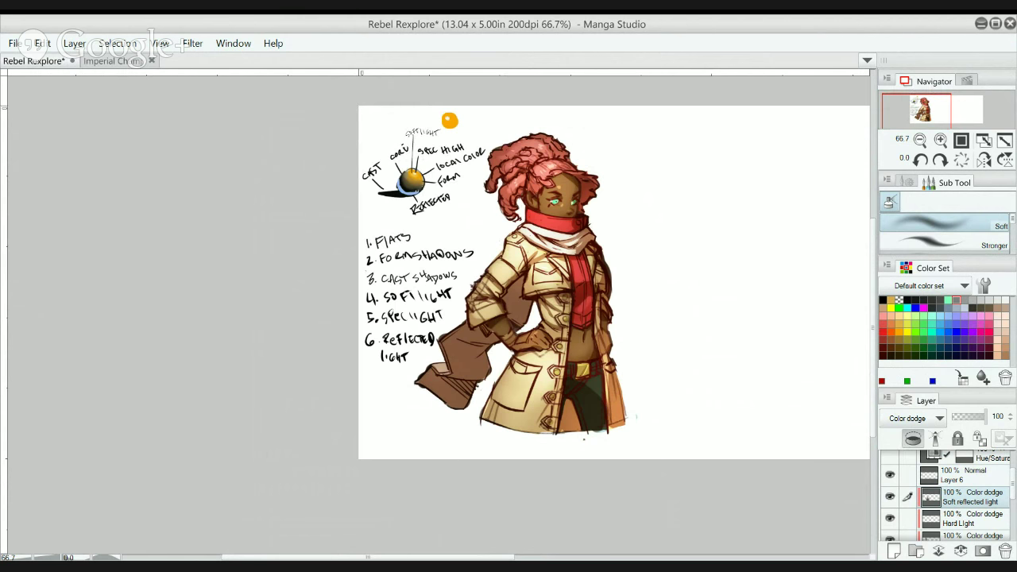
# - Letter "soft" in black with the G-pen above "Reflected" in list item 6 on Layer 6
pyautogui.press('p')
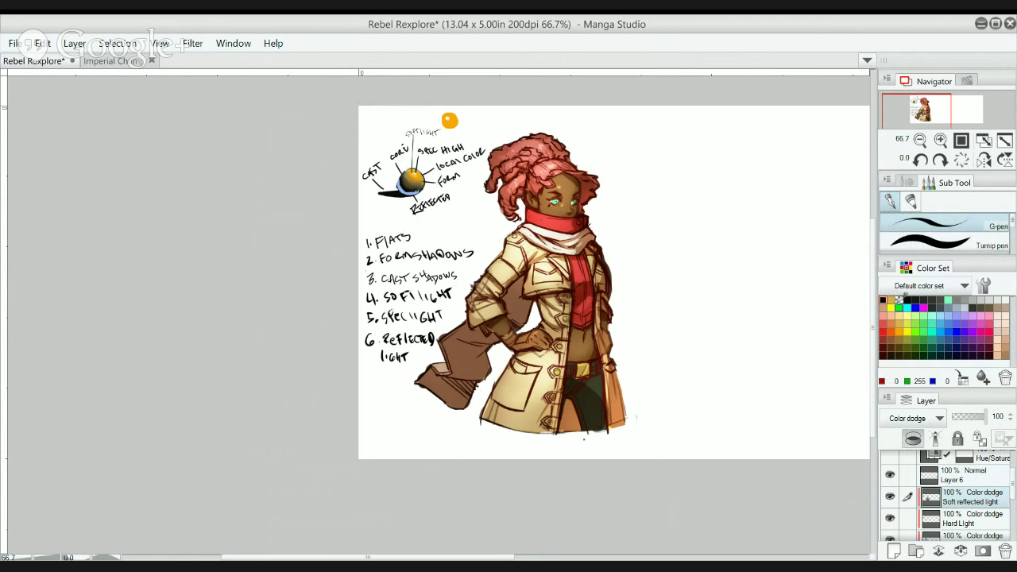
pyautogui.scroll(1, 1013, 478)
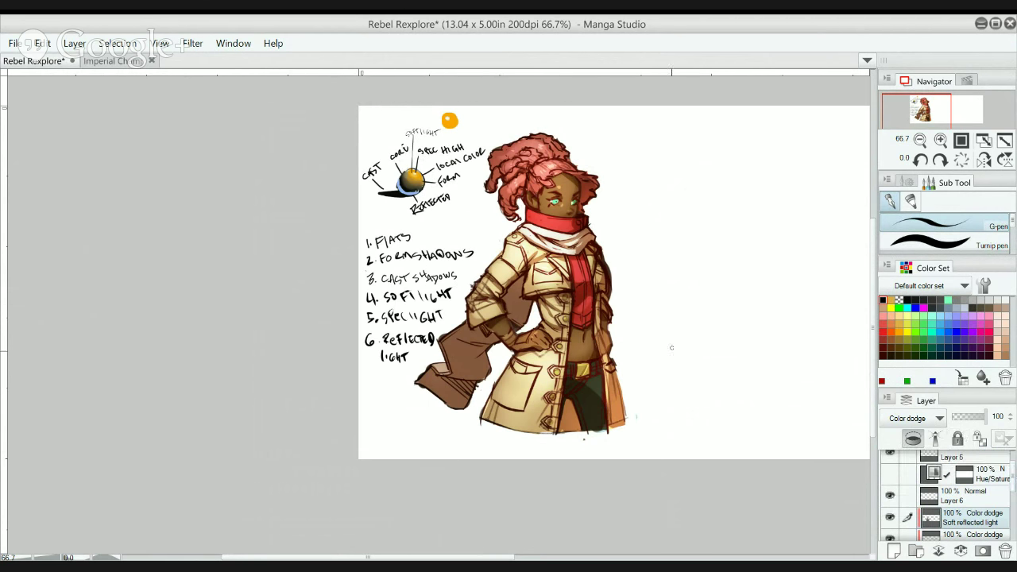
pyautogui.scroll(2, 451, 257)
pyautogui.moveTo(421, 339); pyautogui.dragTo(614, 206)
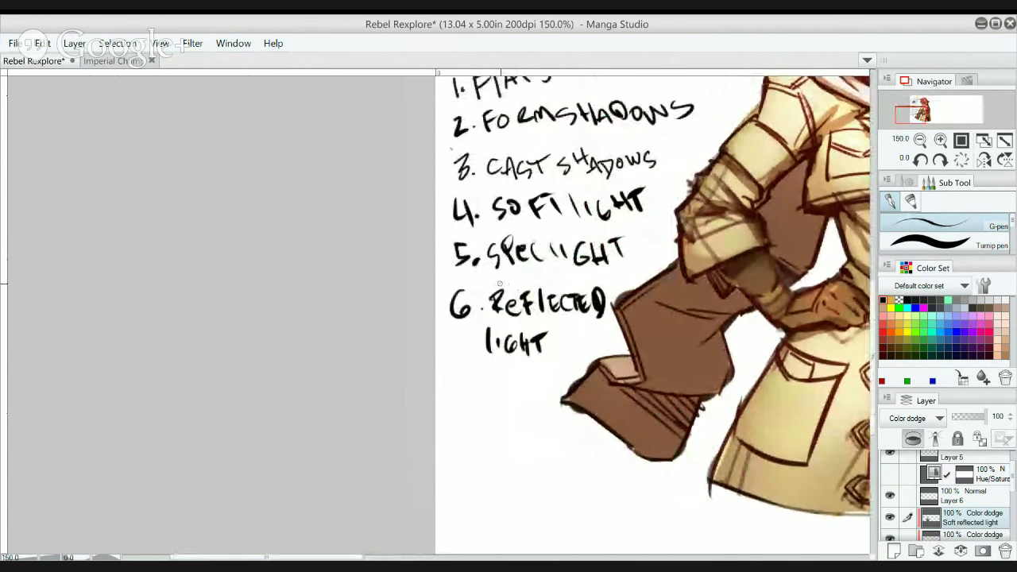
pyautogui.moveTo(499, 283); pyautogui.dragTo(436, 275)
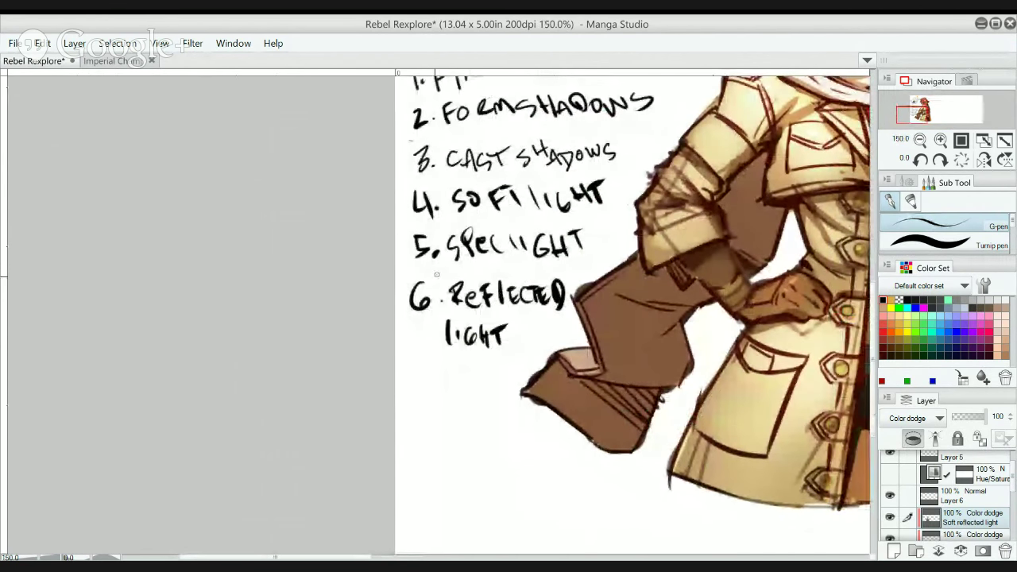
pyautogui.click(954, 496)
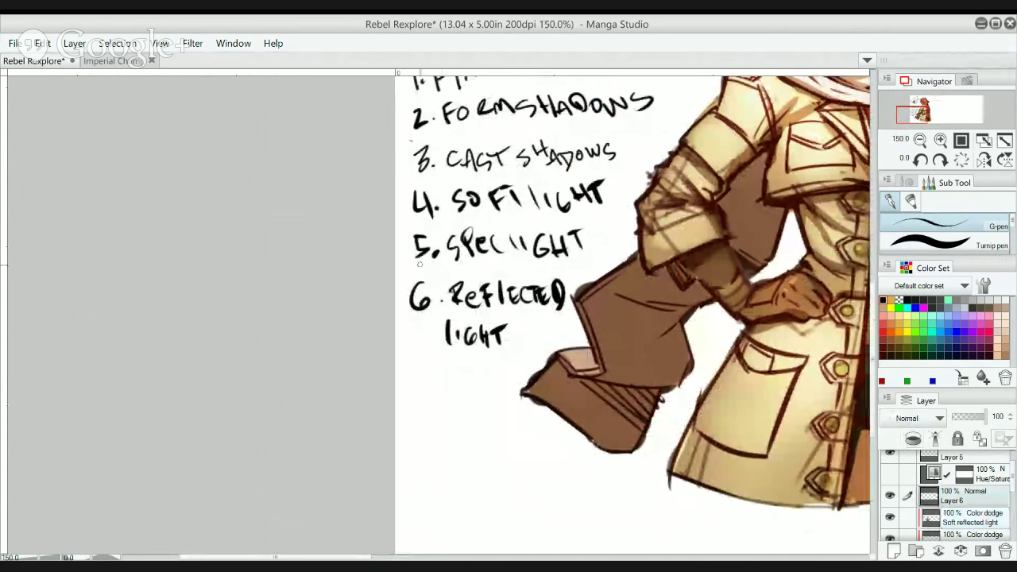
pyautogui.moveTo(446, 277)
pyautogui.mouseDown()
pyautogui.moveTo(474, 274)
pyautogui.moveTo(477, 247)
pyautogui.mouseUp()
# - Hand-letter a seventh list item, "Hard Ref", below the soft reflected light entry
pyautogui.moveTo(419, 326)
pyautogui.mouseDown()
pyautogui.moveTo(434, 325)
pyautogui.moveTo(420, 353)
pyautogui.mouseUp()
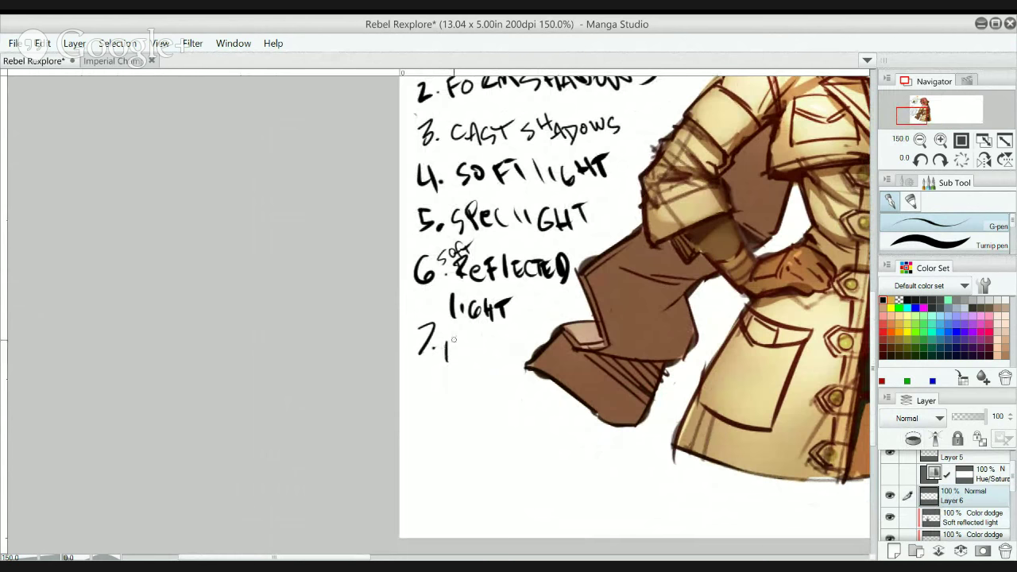
pyautogui.moveTo(459, 360)
pyautogui.mouseDown()
pyautogui.moveTo(467, 343)
pyautogui.moveTo(488, 361)
pyautogui.moveTo(500, 356)
pyautogui.moveTo(461, 383)
pyautogui.moveTo(468, 391)
pyautogui.moveTo(482, 392)
pyautogui.moveTo(491, 376)
pyautogui.mouseUp()
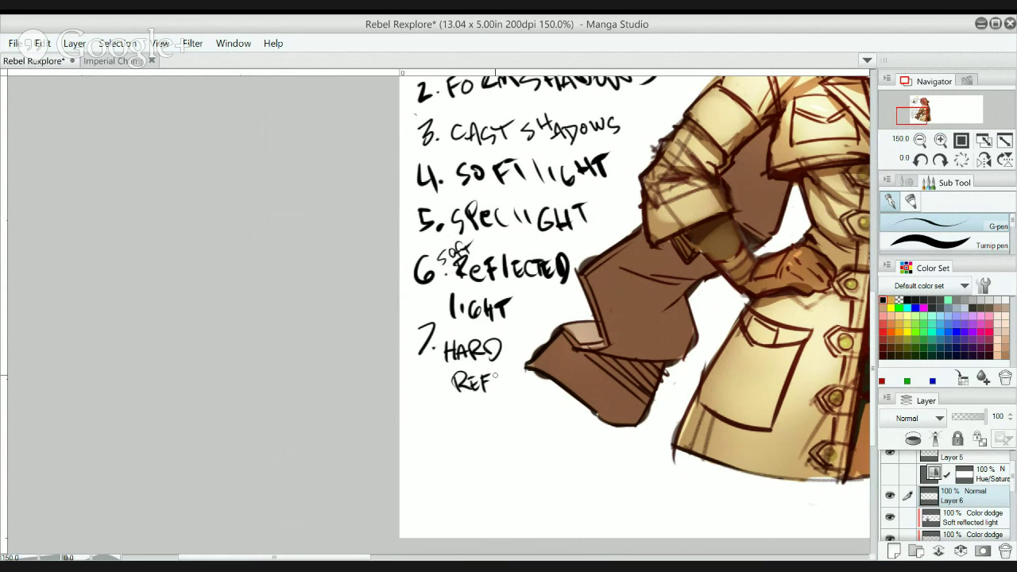
pyautogui.moveTo(493, 373)
pyautogui.mouseDown()
pyautogui.moveTo(496, 390)
pyautogui.moveTo(510, 382)
pyautogui.mouseUp()
pyautogui.moveTo(516, 373); pyautogui.dragTo(517, 386)
# - Paint a solid tan-brown disc beside the shaded reference sphere with a large G-pen and pick a dark swatch for it
pyautogui.scroll(5, 525, 371)
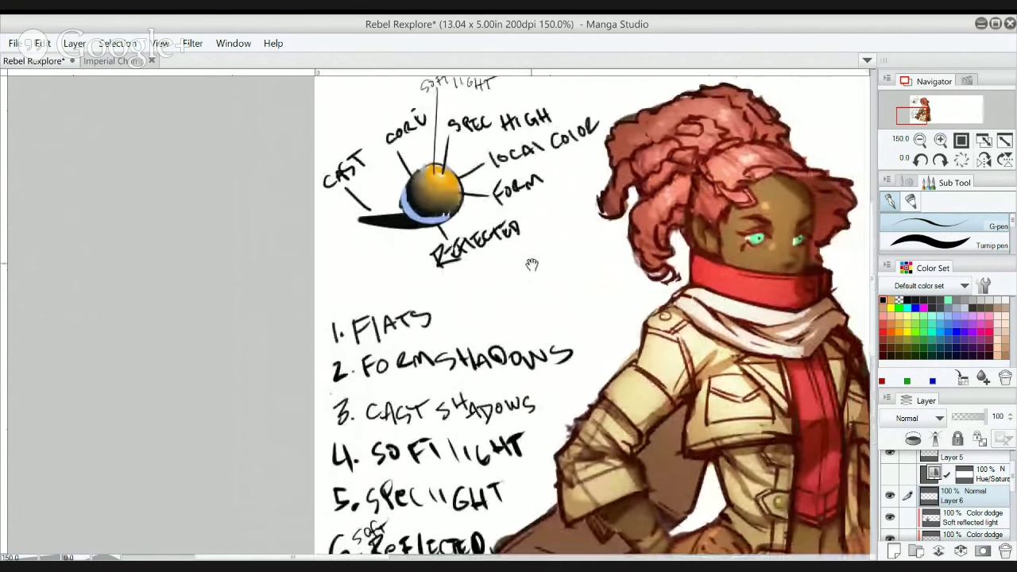
pyautogui.scroll(2, 425, 236)
pyautogui.scroll(2, 425, 236)
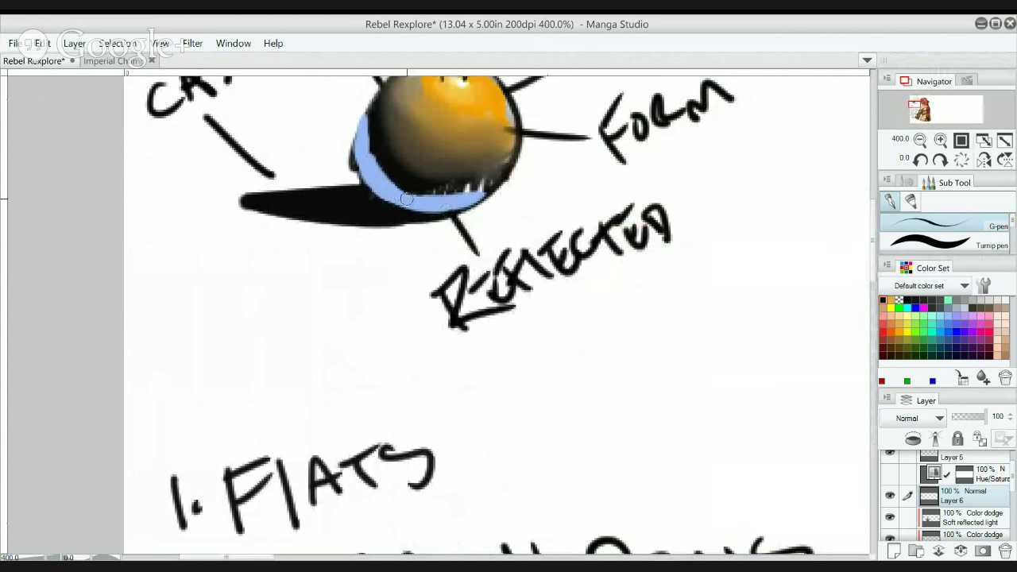
pyautogui.moveTo(480, 199); pyautogui.dragTo(493, 250)
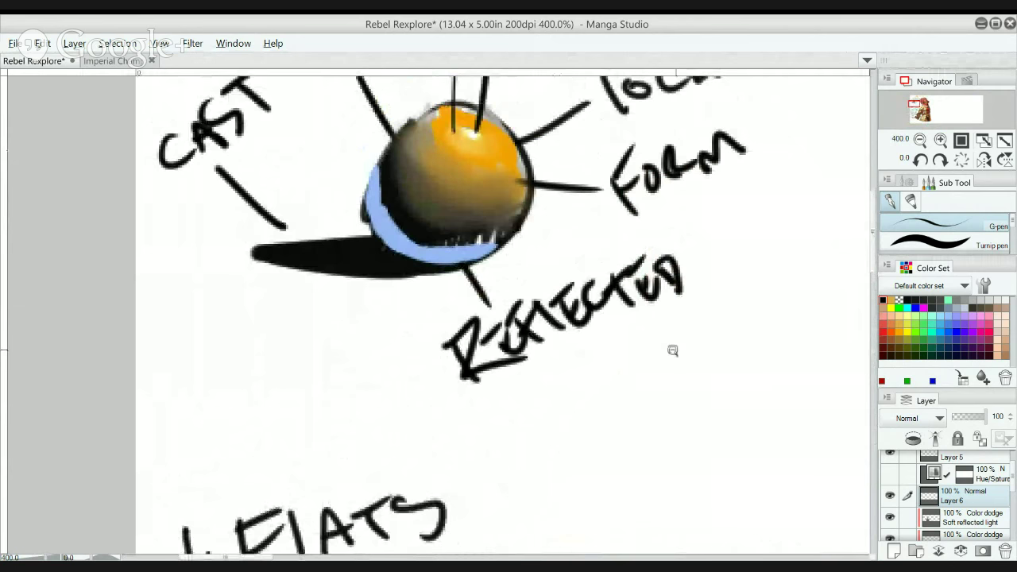
pyautogui.scroll(-2, 670, 350)
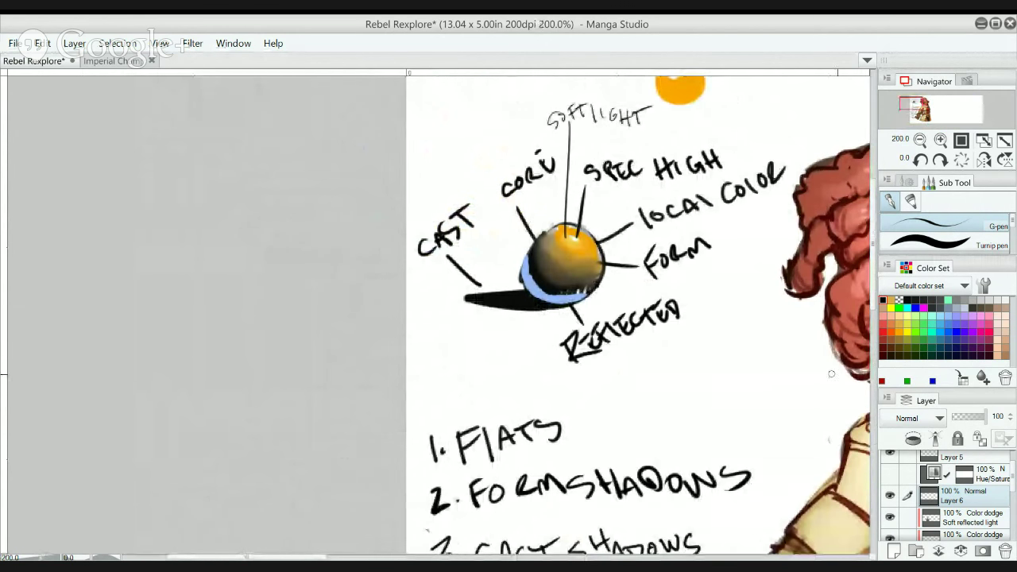
pyautogui.click(939, 316)
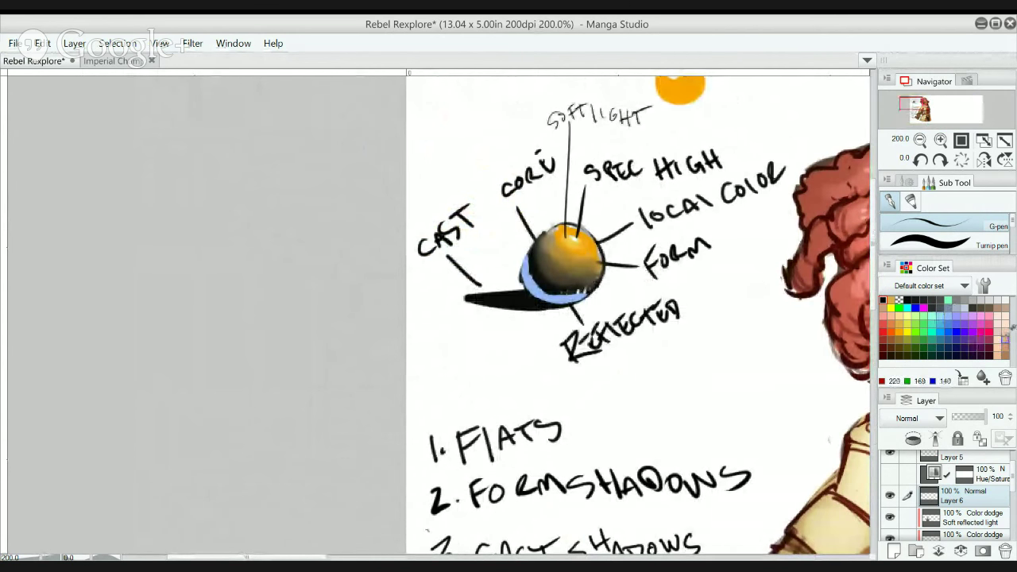
pyautogui.click(997, 298)
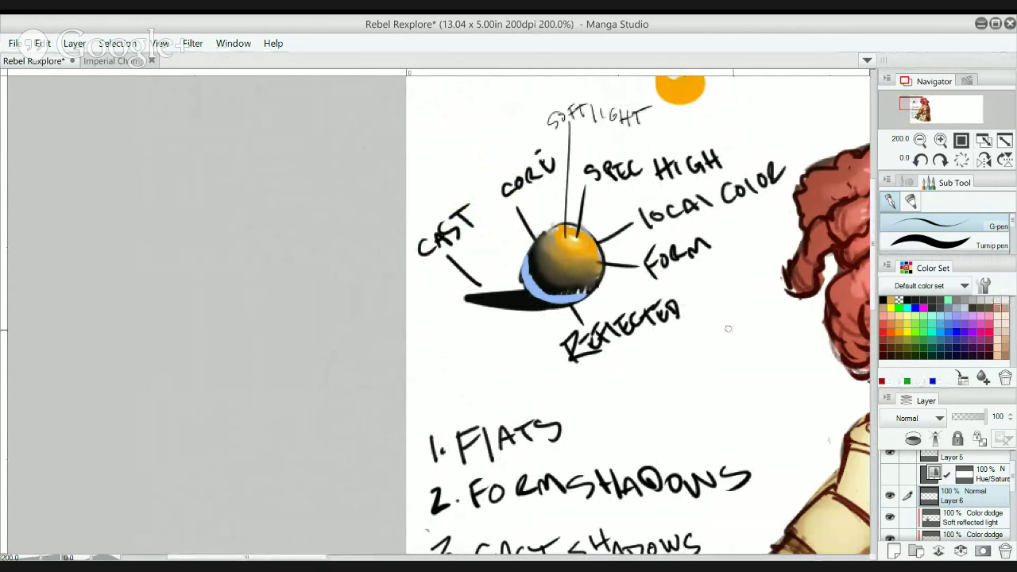
pyautogui.scroll(2, 747, 318)
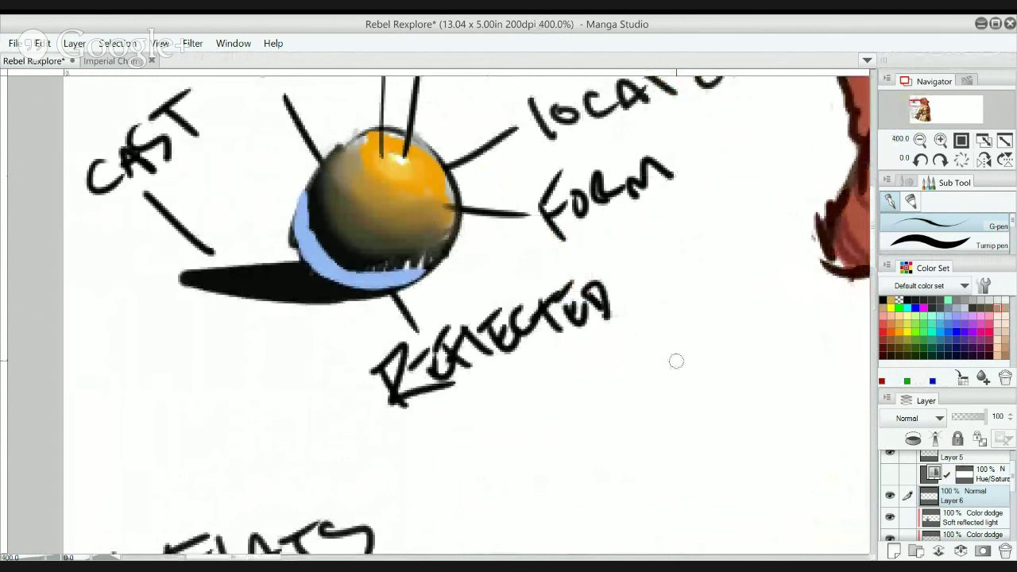
pyautogui.moveTo(683, 371)
pyautogui.mouseDown()
pyautogui.moveTo(703, 391)
pyautogui.moveTo(699, 368)
pyautogui.mouseUp()
pyautogui.click(908, 300)
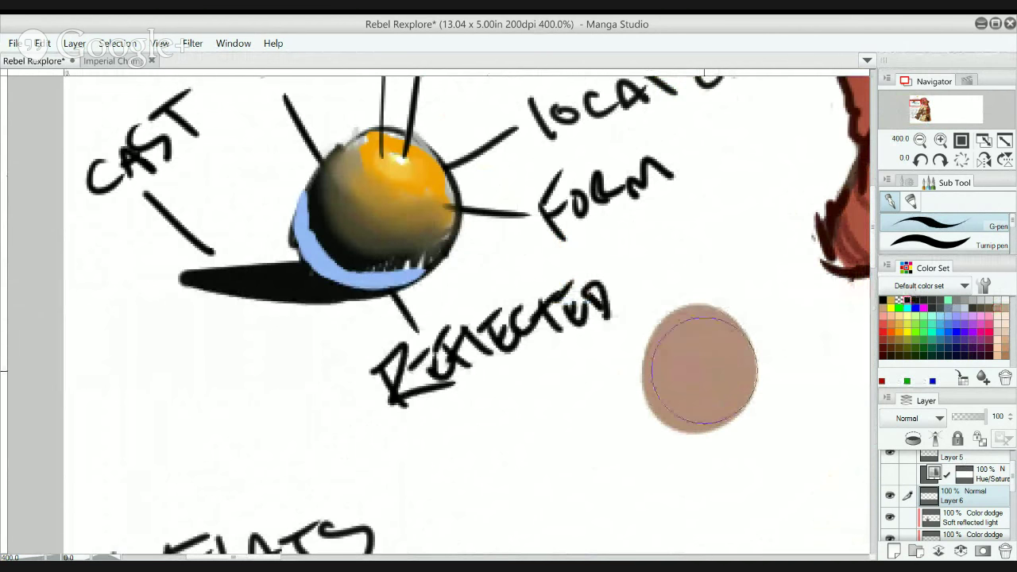
# - Repaint the practice circle in warm brown and outline its rim with thin pale yellow strokes using a smaller brush
pyautogui.click(1004, 354)
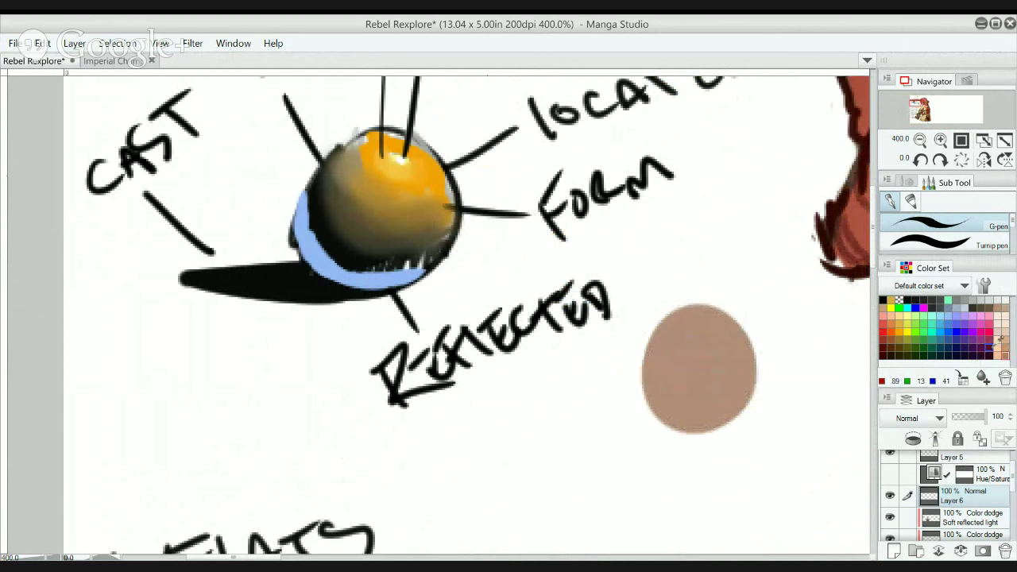
pyautogui.moveTo(691, 375)
pyautogui.mouseDown()
pyautogui.moveTo(712, 361)
pyautogui.moveTo(708, 373)
pyautogui.moveTo(708, 363)
pyautogui.mouseUp()
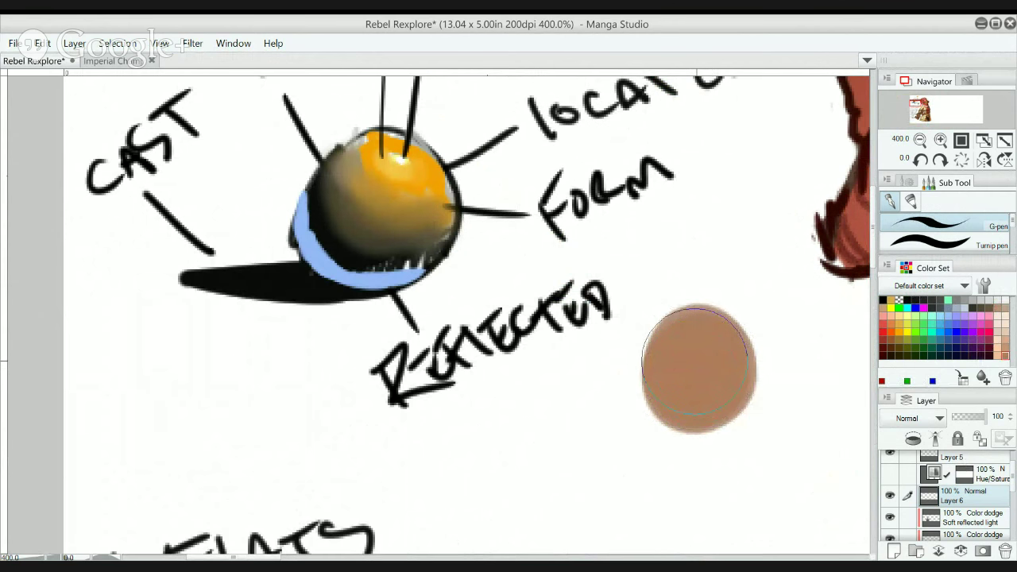
pyautogui.click(907, 317)
pyautogui.press('[')
pyautogui.press('[')
pyautogui.press('[')
pyautogui.press('[')
pyautogui.press('[')
pyautogui.press('[')
pyautogui.press('[')
pyautogui.press('[')
pyautogui.press('[')
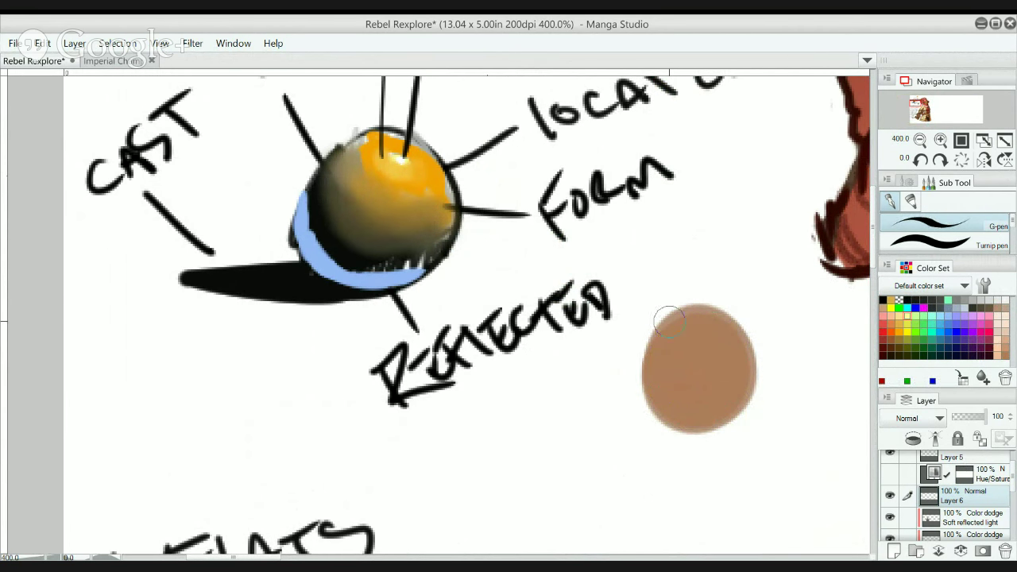
pyautogui.moveTo(666, 323); pyautogui.dragTo(648, 380)
pyautogui.moveTo(655, 329)
pyautogui.mouseDown()
pyautogui.moveTo(645, 381)
pyautogui.moveTo(644, 359)
pyautogui.moveTo(662, 417)
pyautogui.mouseUp()
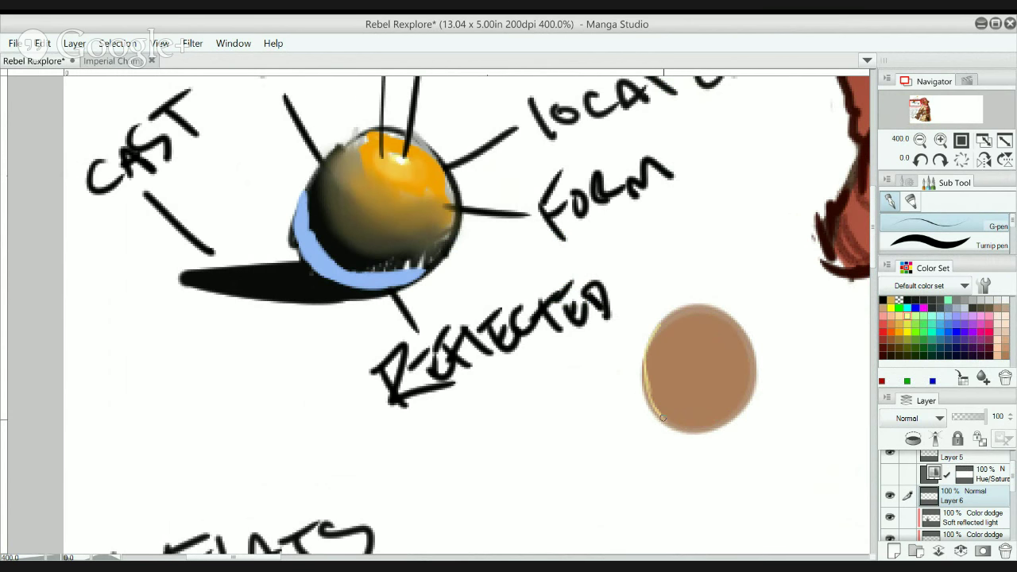
pyautogui.moveTo(740, 318); pyautogui.dragTo(749, 391)
pyautogui.moveTo(745, 338)
pyautogui.mouseDown()
pyautogui.moveTo(745, 406)
pyautogui.moveTo(725, 425)
pyautogui.mouseUp()
pyautogui.moveTo(661, 325)
pyautogui.mouseDown()
pyautogui.moveTo(692, 306)
pyautogui.moveTo(747, 338)
pyautogui.mouseUp()
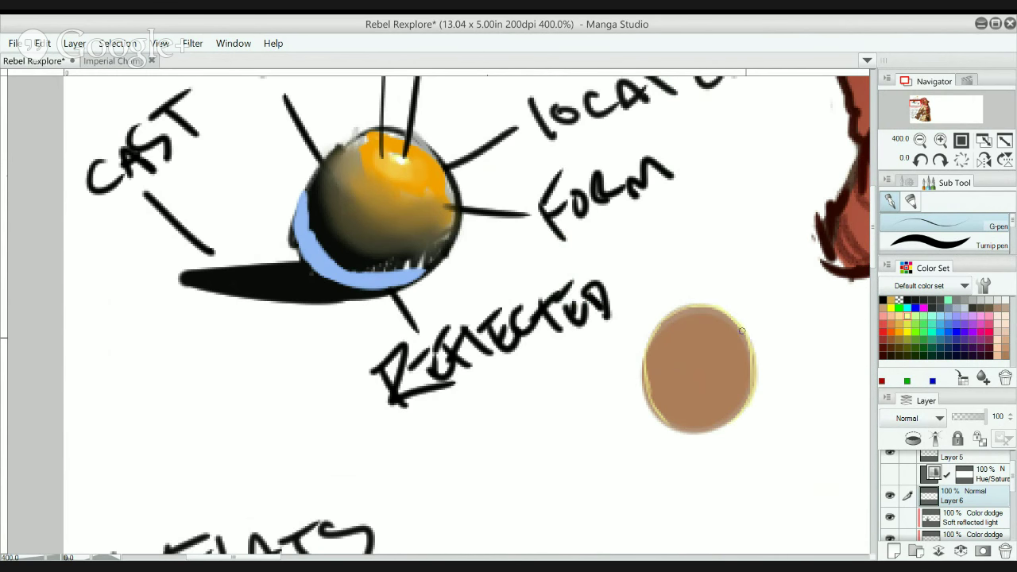
# - Glaze the practice circle with translucent dark blue using an enlarged Opacity watercolor brush
pyautogui.click(947, 324)
pyautogui.press('b')
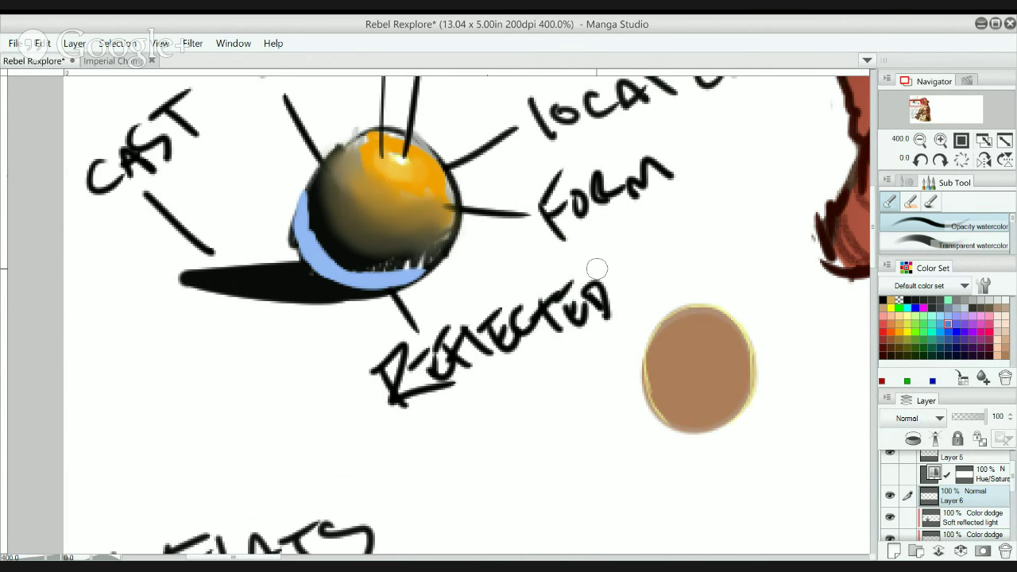
pyautogui.press(']')
pyautogui.press(']')
pyautogui.press(']')
pyautogui.press(']')
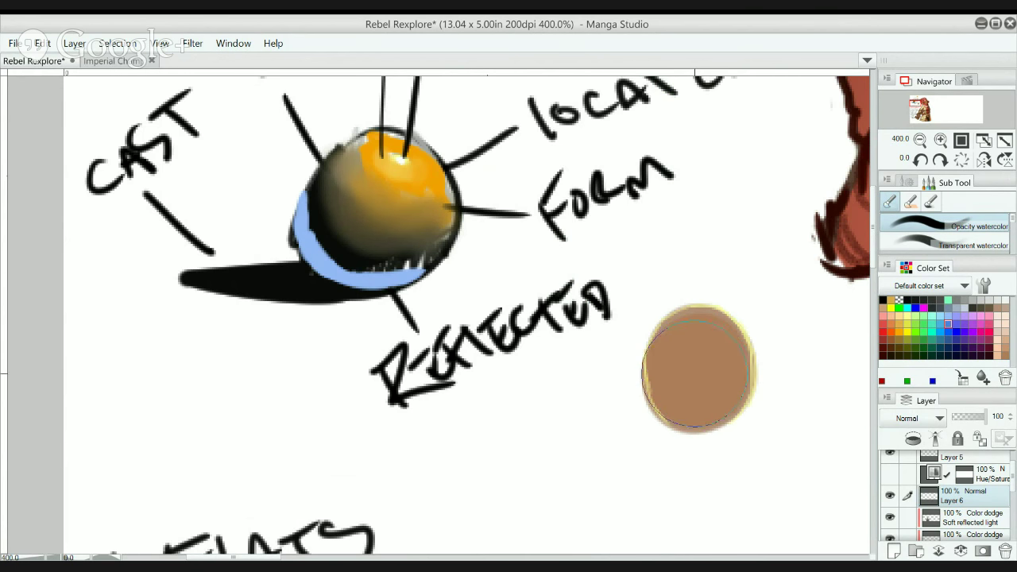
pyautogui.moveTo(694, 372)
pyautogui.mouseDown()
pyautogui.moveTo(697, 388)
pyautogui.moveTo(699, 361)
pyautogui.mouseUp()
pyautogui.hotkey('ctrl', 'z')
pyautogui.click(955, 340)
pyautogui.moveTo(695, 358)
pyautogui.mouseDown()
pyautogui.moveTo(699, 340)
pyautogui.moveTo(699, 385)
pyautogui.mouseUp()
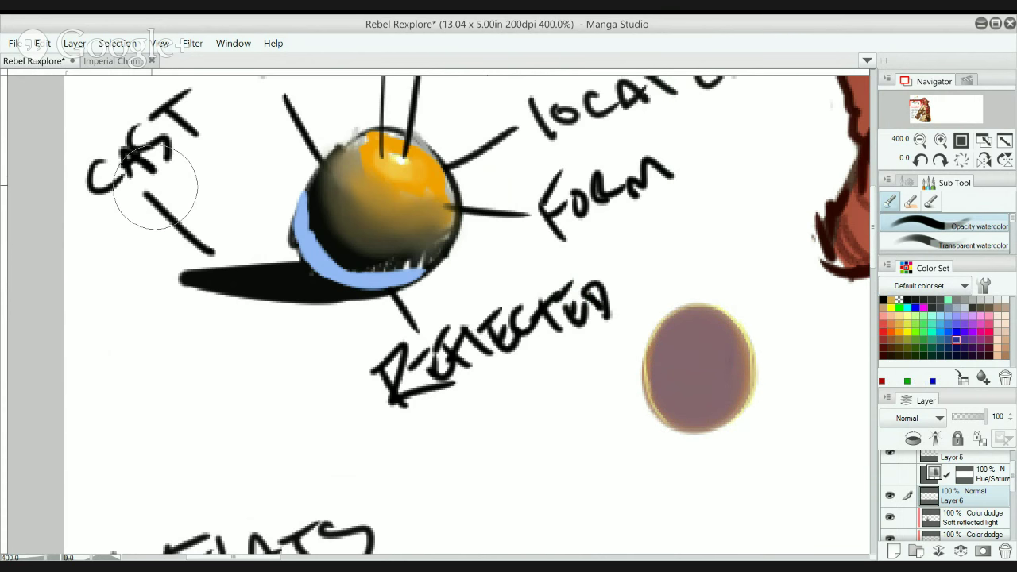
# - Draw a small angry face in dark blue inside the practice circle with the G-pen
pyautogui.press('p')
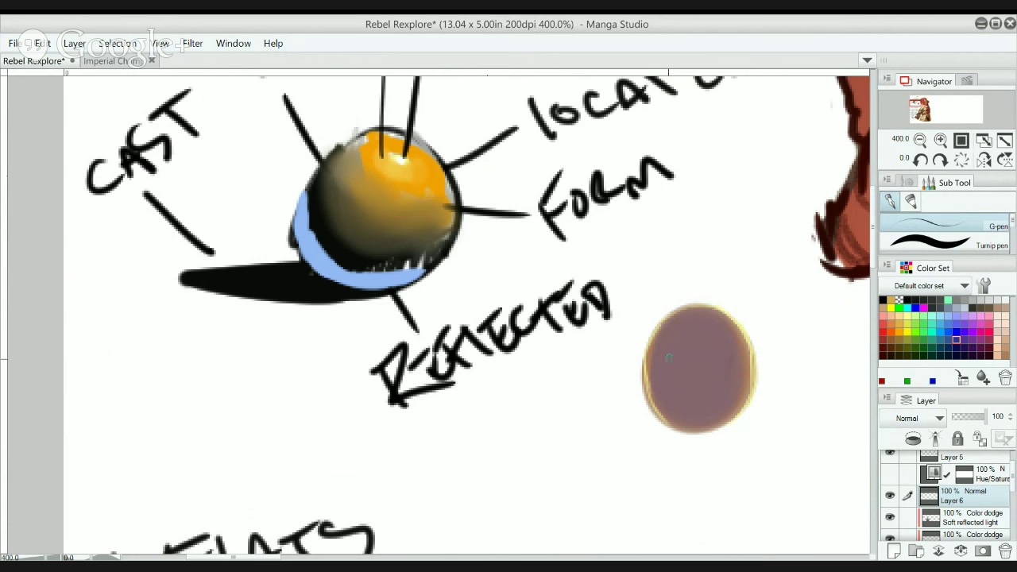
pyautogui.moveTo(663, 351); pyautogui.dragTo(660, 353)
pyautogui.moveTo(726, 347)
pyautogui.mouseDown()
pyautogui.moveTo(711, 363)
pyautogui.moveTo(726, 356)
pyautogui.mouseUp()
pyautogui.moveTo(659, 357); pyautogui.dragTo(714, 397)
# - Remove the practice circle and its face from the canvas beside the shading notes
pyautogui.scroll(-2, 691, 315)
pyautogui.scroll(-2, 707, 310)
pyautogui.scroll(1, 721, 327)
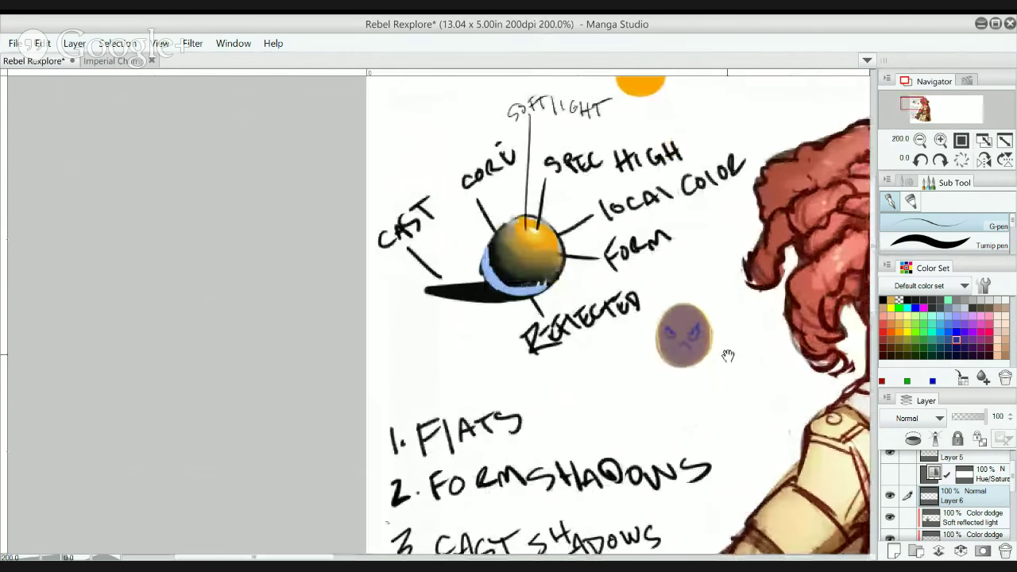
pyautogui.moveTo(726, 352); pyautogui.dragTo(726, 283)
pyautogui.scroll(-1, 700, 275)
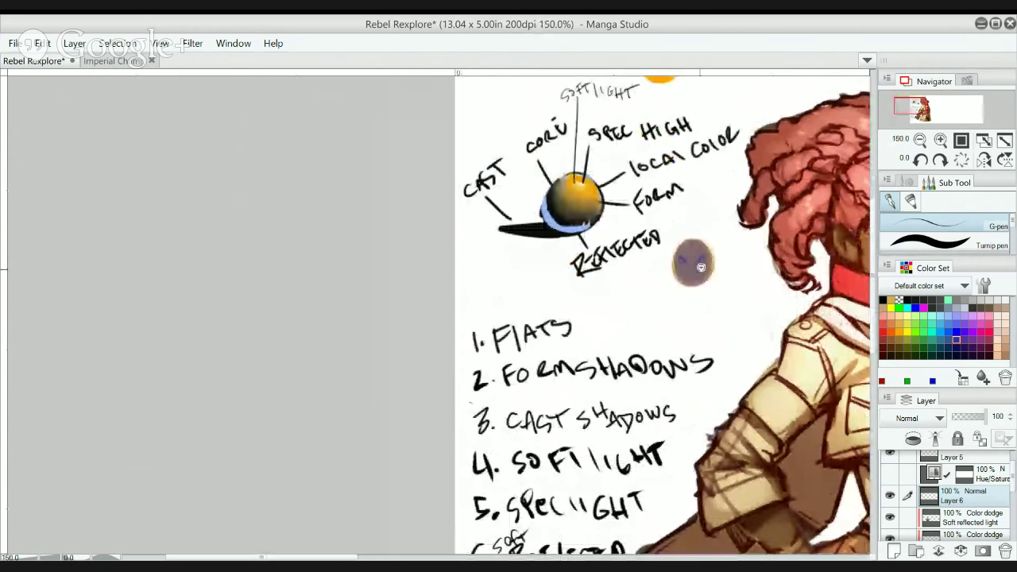
pyautogui.scroll(1, 701, 272)
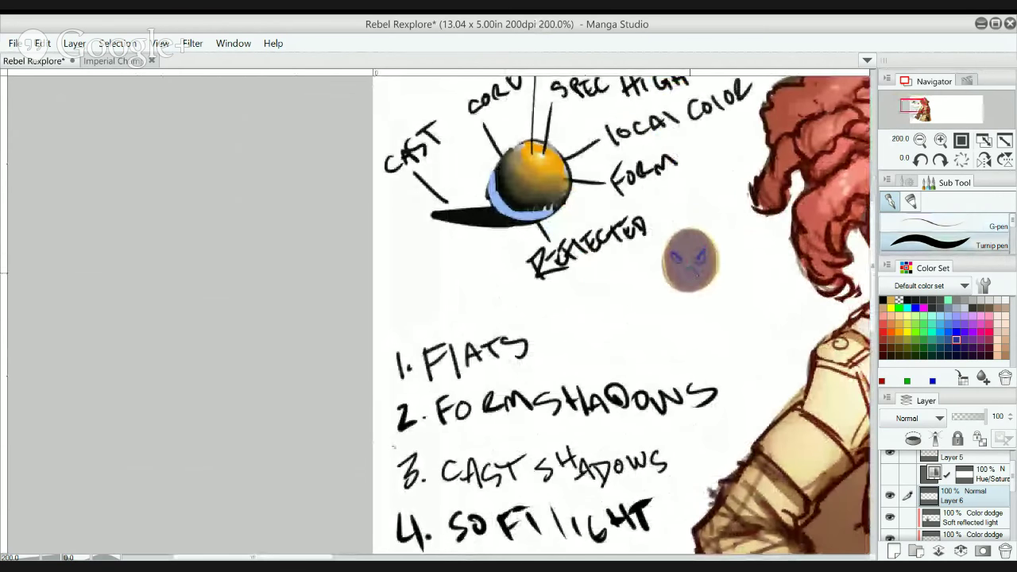
pyautogui.click(938, 240)
pyautogui.moveTo(681, 278)
pyautogui.mouseDown()
pyautogui.moveTo(689, 254)
pyautogui.moveTo(674, 230)
pyautogui.moveTo(667, 257)
pyautogui.moveTo(675, 223)
pyautogui.moveTo(699, 223)
pyautogui.moveTo(712, 240)
pyautogui.moveTo(637, 189)
pyautogui.moveTo(561, 154)
pyautogui.mouseUp()
pyautogui.hotkey('ctrl', 'z')
pyautogui.press('e')
pyautogui.hotkey('ctrl', 'z')
pyautogui.click(717, 266)
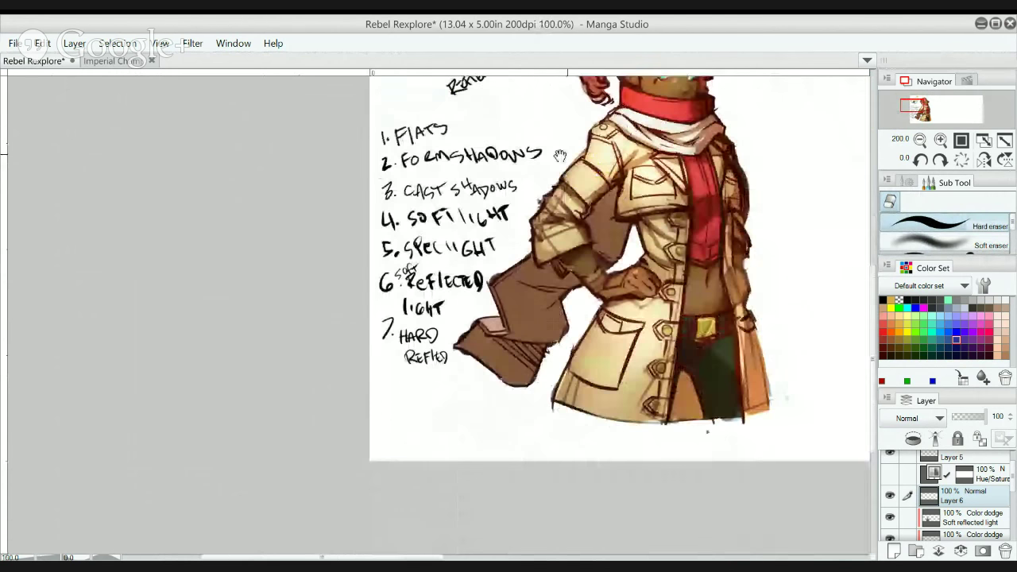
# - Clip Layer 6 to the layer below it, ready for painting on the character
pyautogui.moveTo(711, 214); pyautogui.dragTo(665, 294)
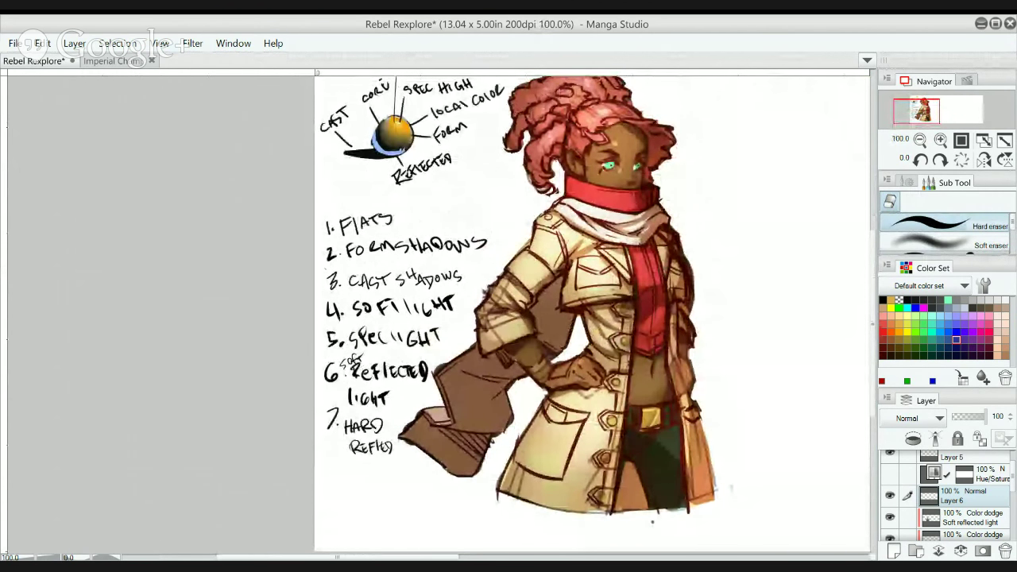
pyautogui.press('b')
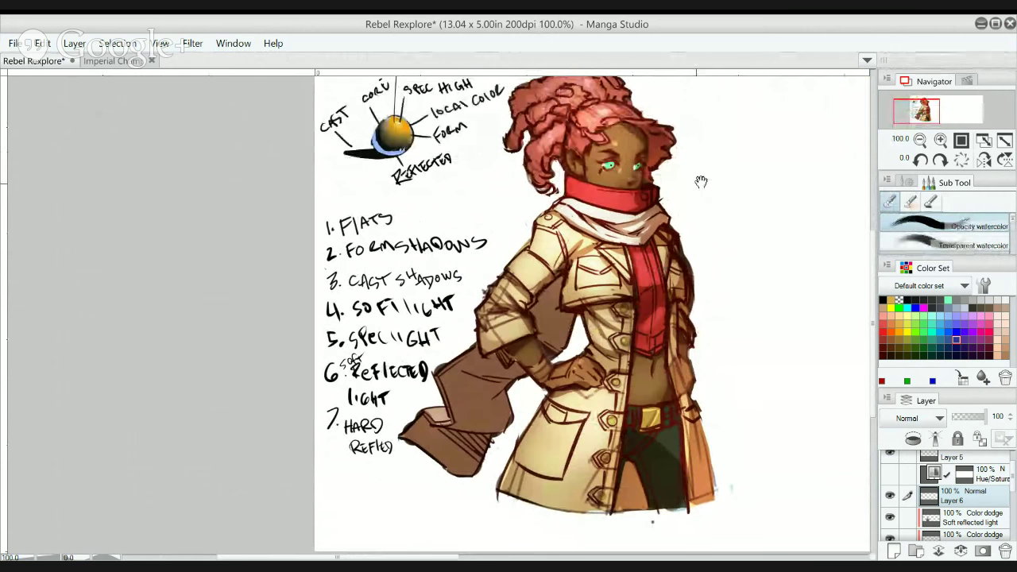
pyautogui.click(698, 165)
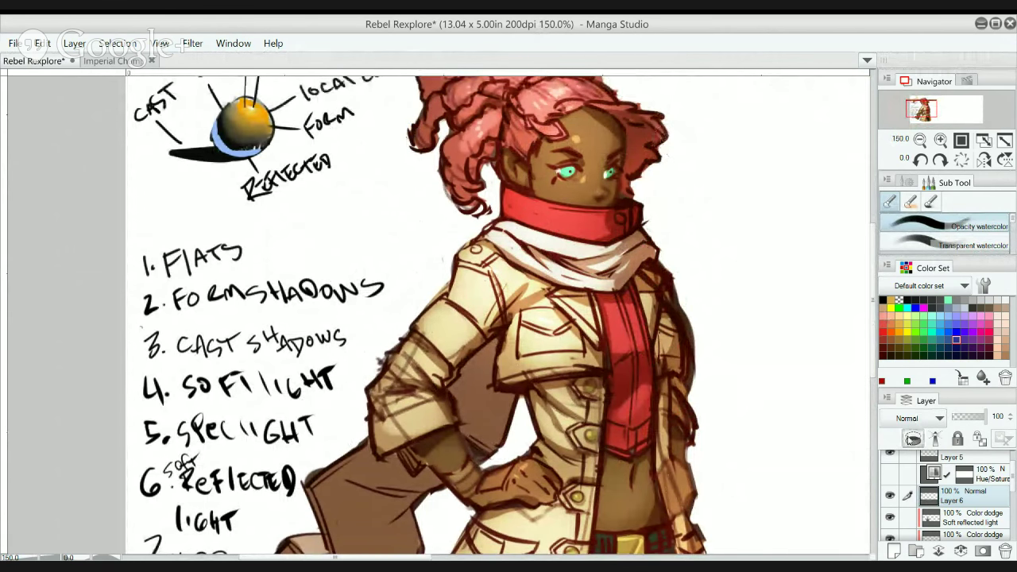
pyautogui.click(913, 439)
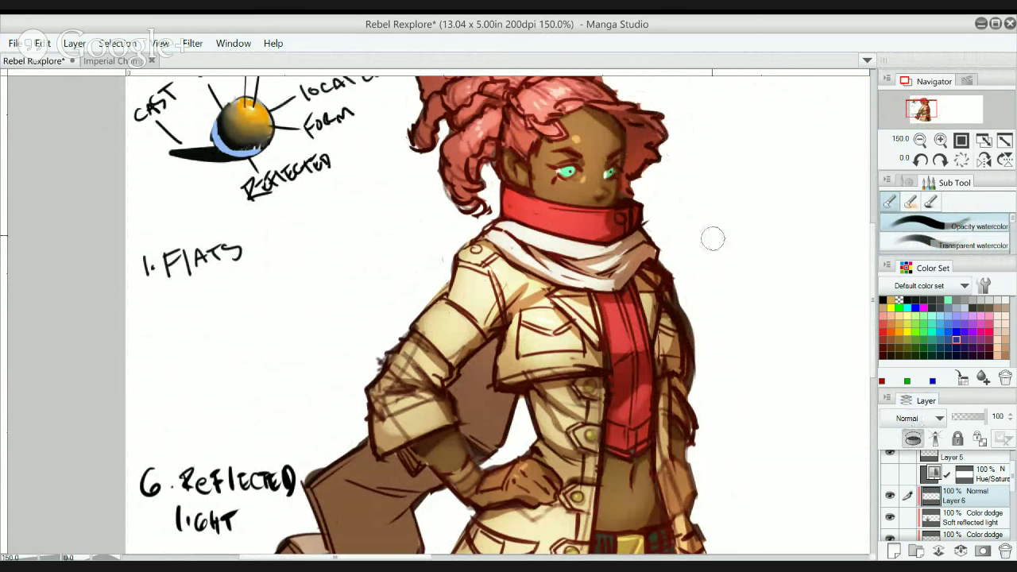
# - Shrink the brush, choose a light blue colour and set Layer 6's blending mode to Color dodge
pyautogui.press('[')
pyautogui.press('[')
pyautogui.press('[')
pyautogui.press('[')
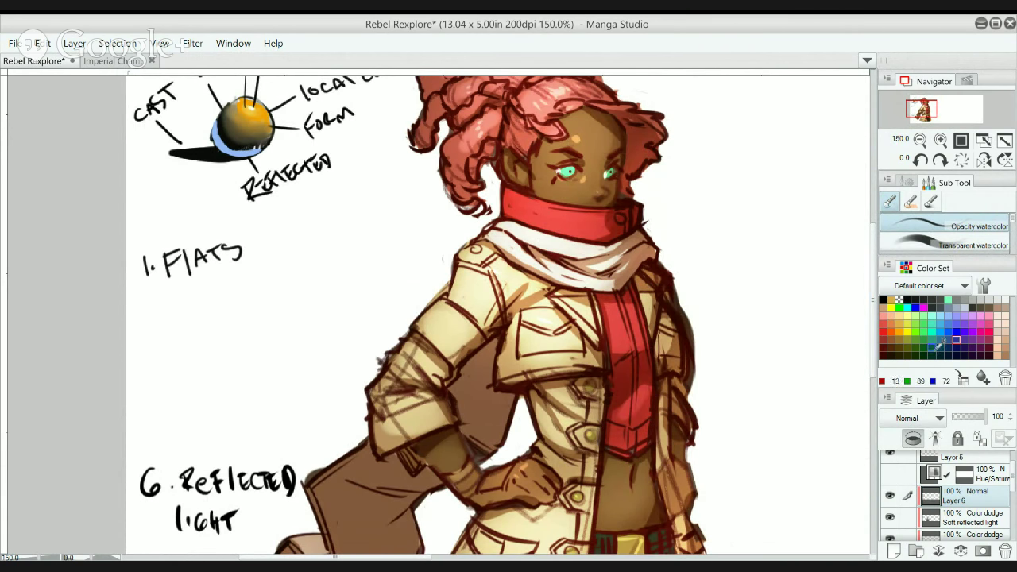
pyautogui.click(940, 325)
pyautogui.click(913, 349)
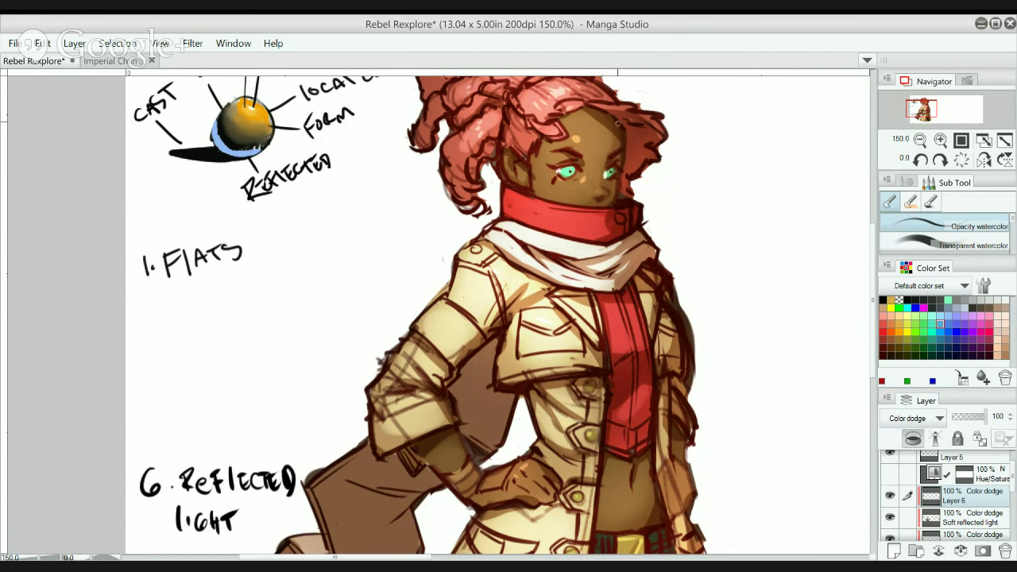
# - Draw light blue reflected light with the G-pen along the shadowed side of the face and the adjacent hair edge
pyautogui.press('p')
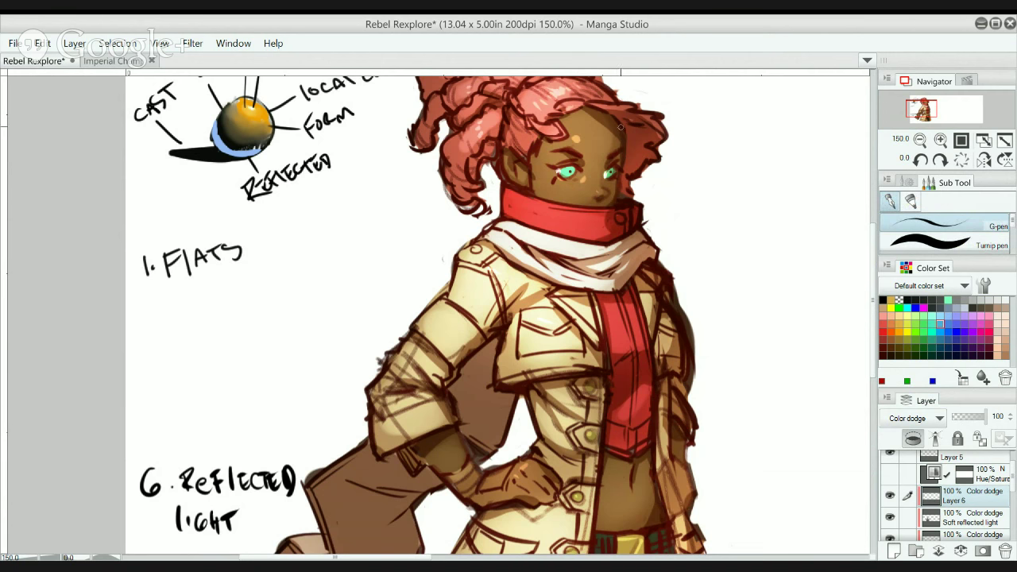
pyautogui.moveTo(620, 128); pyautogui.dragTo(625, 171)
pyautogui.moveTo(623, 131)
pyautogui.mouseDown()
pyautogui.moveTo(610, 203)
pyautogui.moveTo(606, 194)
pyautogui.moveTo(658, 155)
pyautogui.moveTo(662, 123)
pyautogui.moveTo(640, 108)
pyautogui.moveTo(654, 119)
pyautogui.mouseUp()
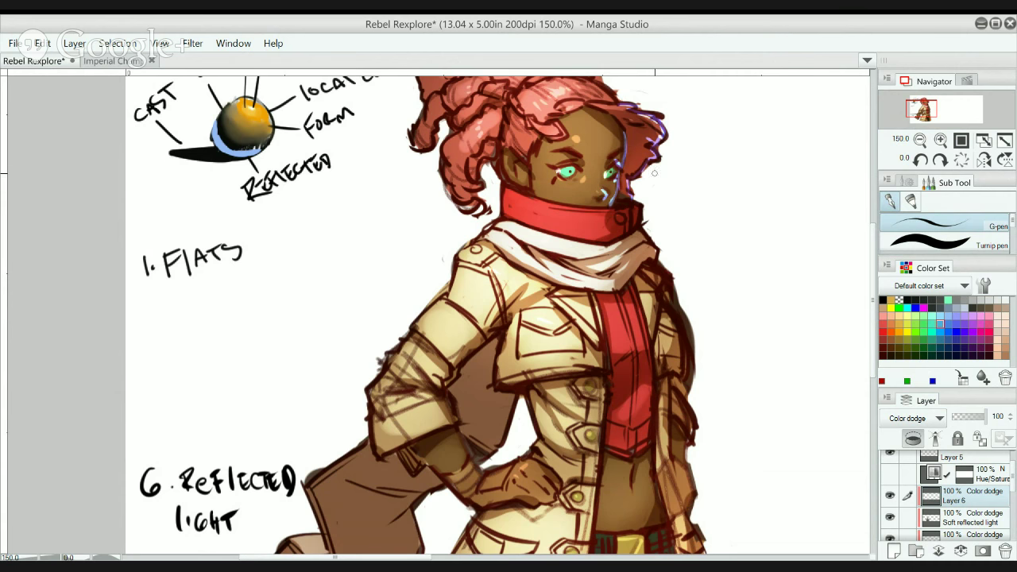
# - Add light blue reflected light to the shadowed edges of the red collar, white scarf and coat lapel
pyautogui.moveTo(635, 210)
pyautogui.mouseDown()
pyautogui.moveTo(635, 226)
pyautogui.moveTo(632, 211)
pyautogui.mouseUp()
pyautogui.moveTo(631, 232)
pyautogui.mouseDown()
pyautogui.moveTo(624, 211)
pyautogui.moveTo(629, 229)
pyautogui.mouseUp()
pyautogui.moveTo(636, 275); pyautogui.dragTo(654, 299)
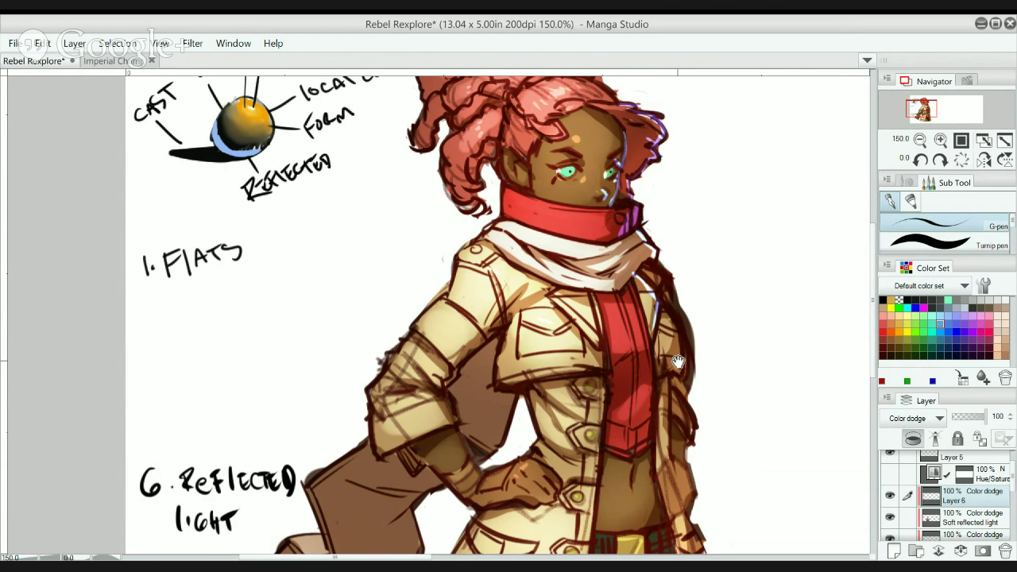
# - Draw light blue reflected light down the outer edge of the far sleeve, from the shoulder to the wrist
pyautogui.scroll(-2, 680, 318)
pyautogui.moveTo(665, 277); pyautogui.dragTo(671, 324)
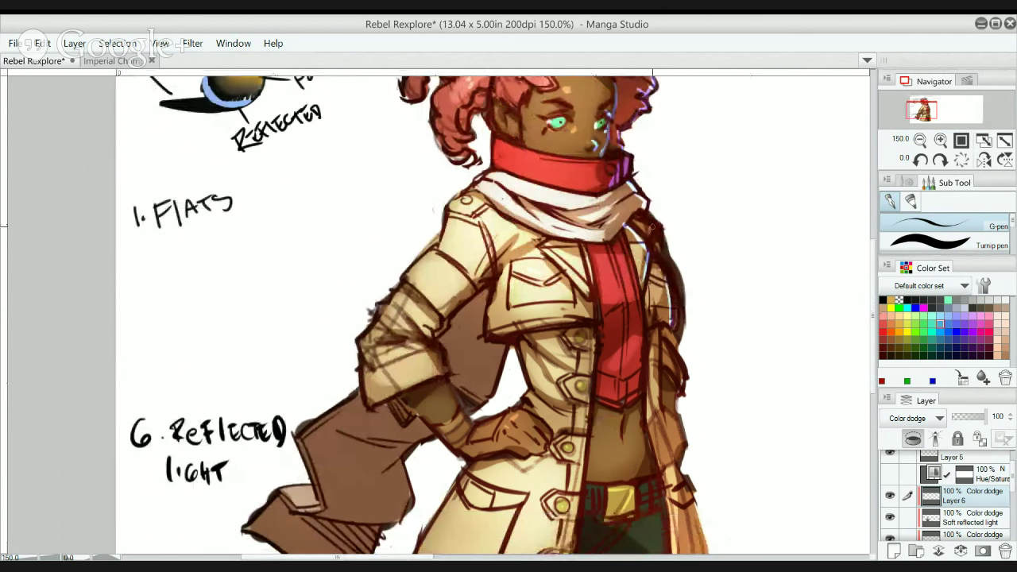
pyautogui.moveTo(651, 226)
pyautogui.mouseDown()
pyautogui.moveTo(682, 292)
pyautogui.moveTo(672, 312)
pyautogui.moveTo(677, 286)
pyautogui.moveTo(679, 354)
pyautogui.moveTo(668, 344)
pyautogui.moveTo(677, 401)
pyautogui.mouseUp()
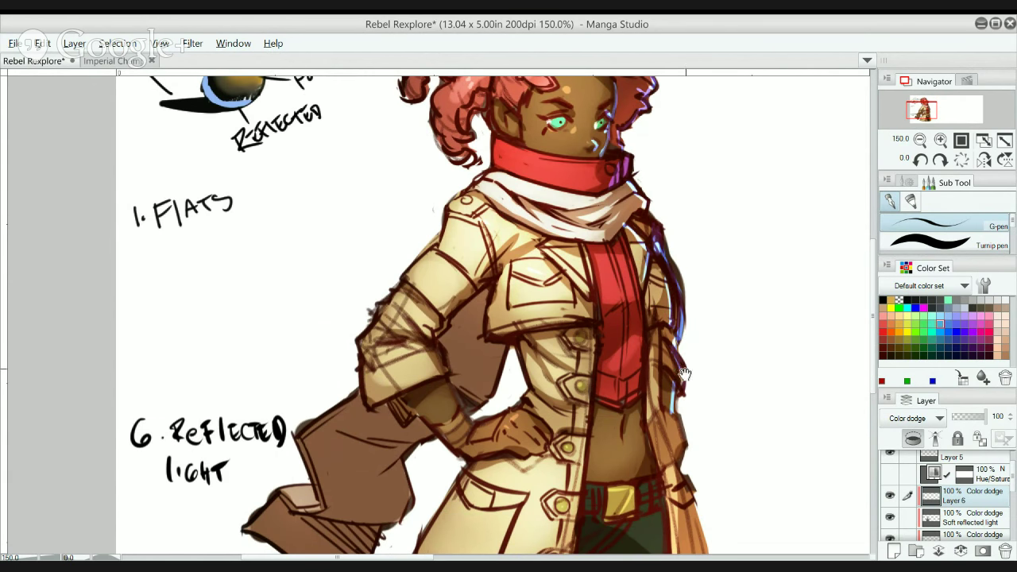
pyautogui.scroll(-1, 683, 373)
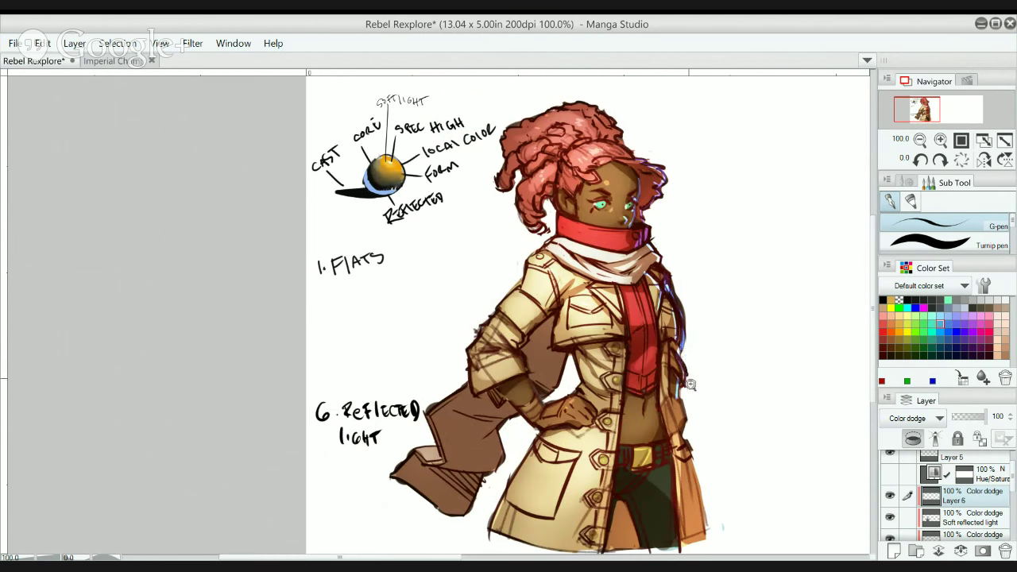
pyautogui.scroll(1, 690, 384)
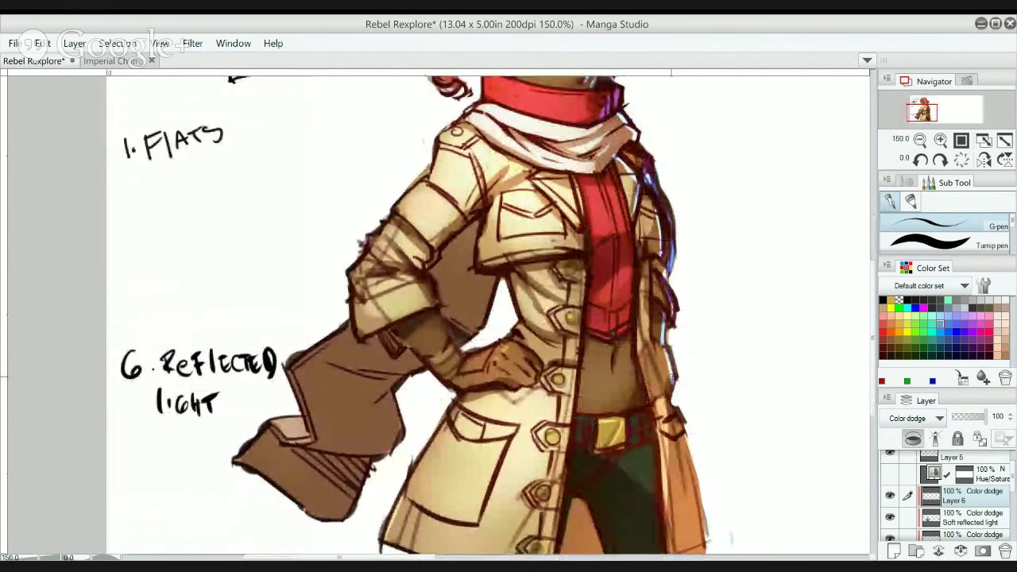
pyautogui.moveTo(668, 389); pyautogui.dragTo(670, 298)
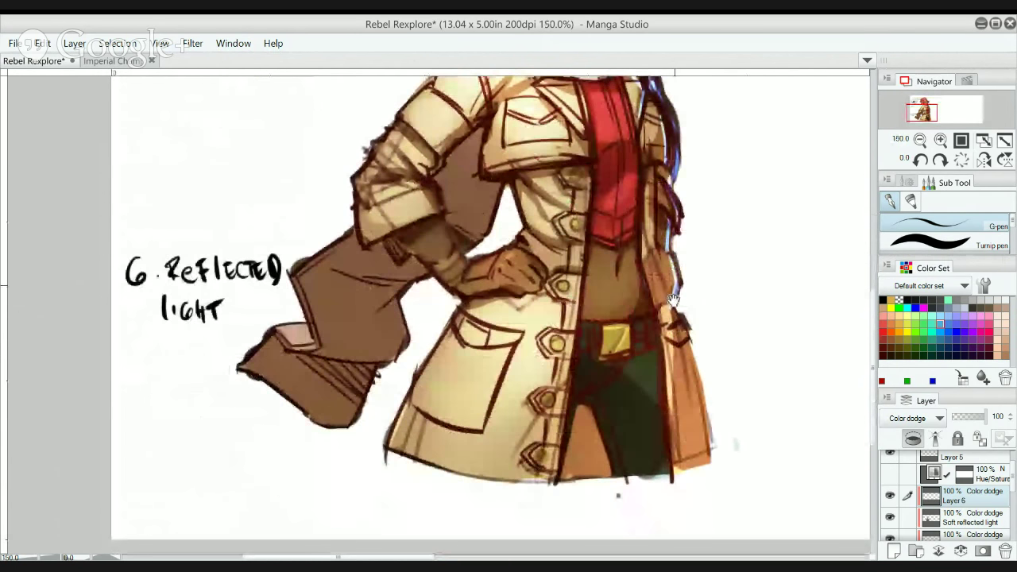
pyautogui.moveTo(661, 233); pyautogui.dragTo(662, 363)
pyautogui.scroll(2, 665, 322)
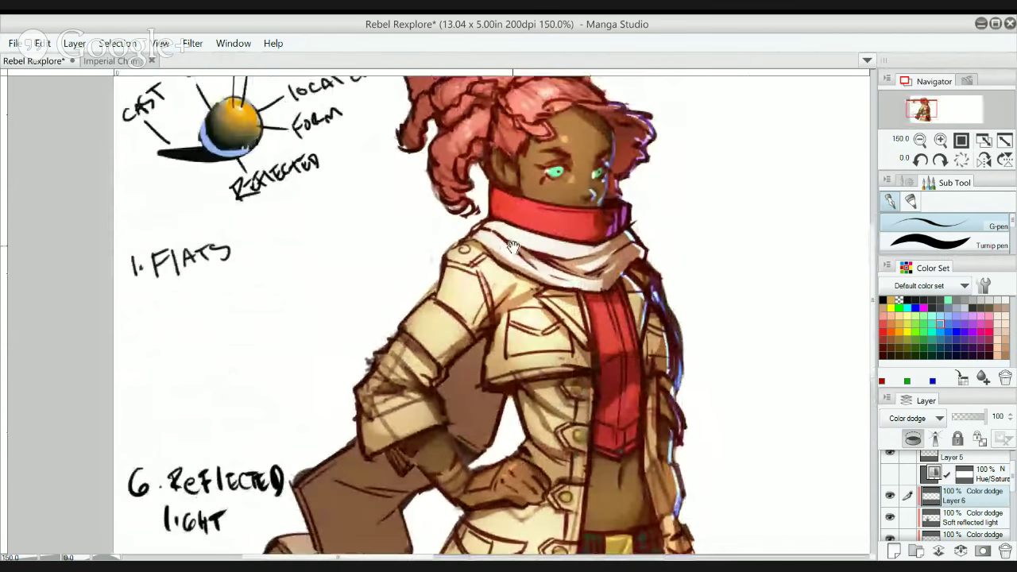
# - Draw reflected light strokes along the outer edge of the coat's lower flap, from below the wrist to the hem
pyautogui.scroll(-4, 515, 249)
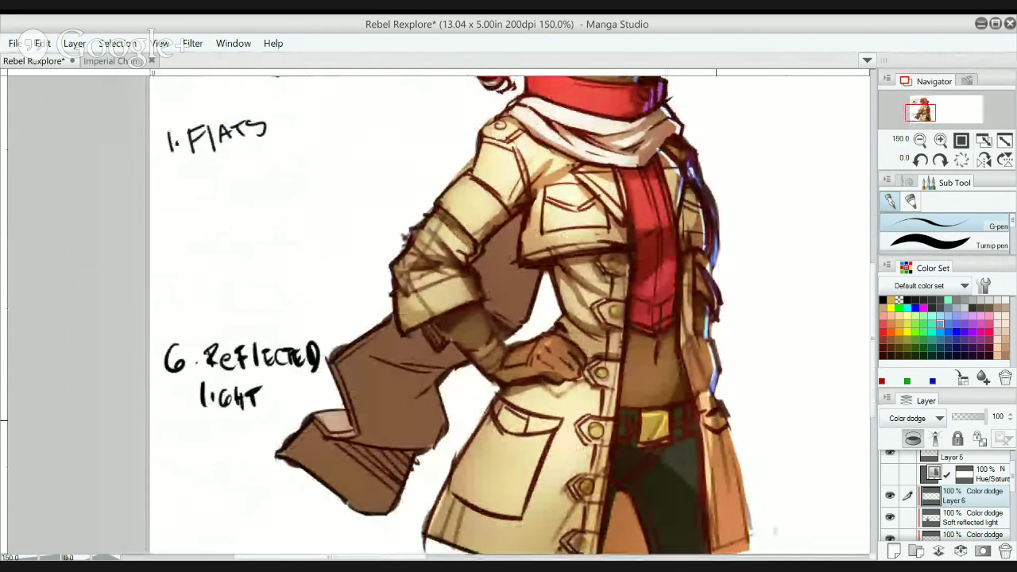
pyautogui.moveTo(717, 402); pyautogui.dragTo(747, 545)
pyautogui.moveTo(724, 419); pyautogui.dragTo(745, 546)
pyautogui.scroll(-2, 708, 325)
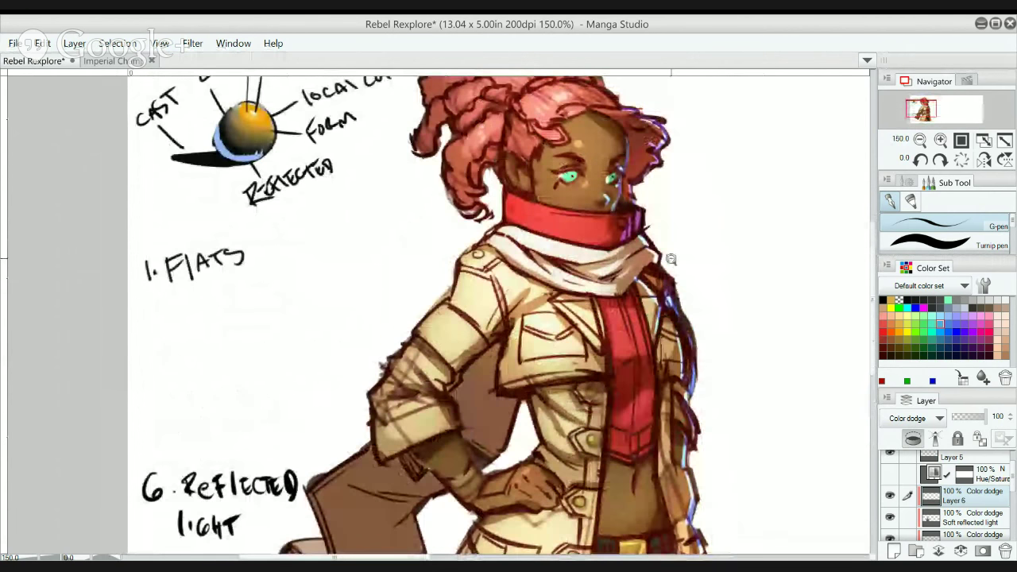
# - Extend the light blue reflected light along the outer edge of the upper hair
pyautogui.scroll(-2, 677, 310)
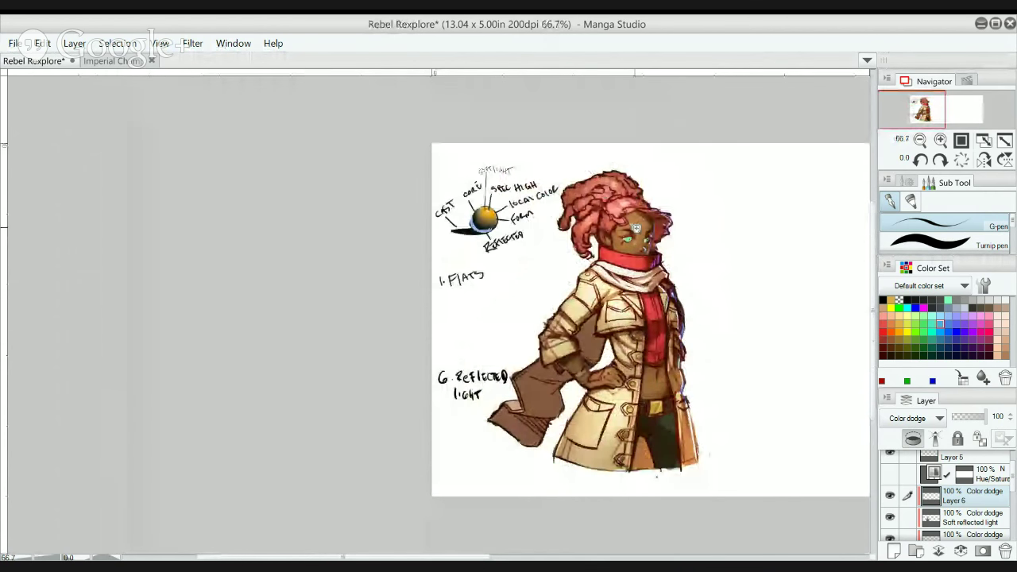
pyautogui.scroll(2, 626, 203)
pyautogui.scroll(1, 627, 191)
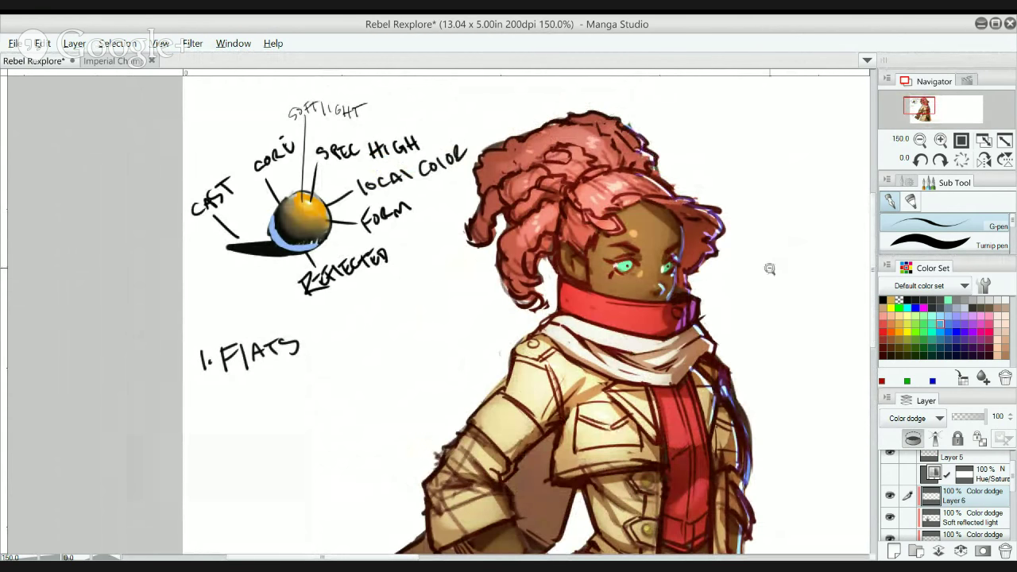
pyautogui.scroll(-1, 774, 262)
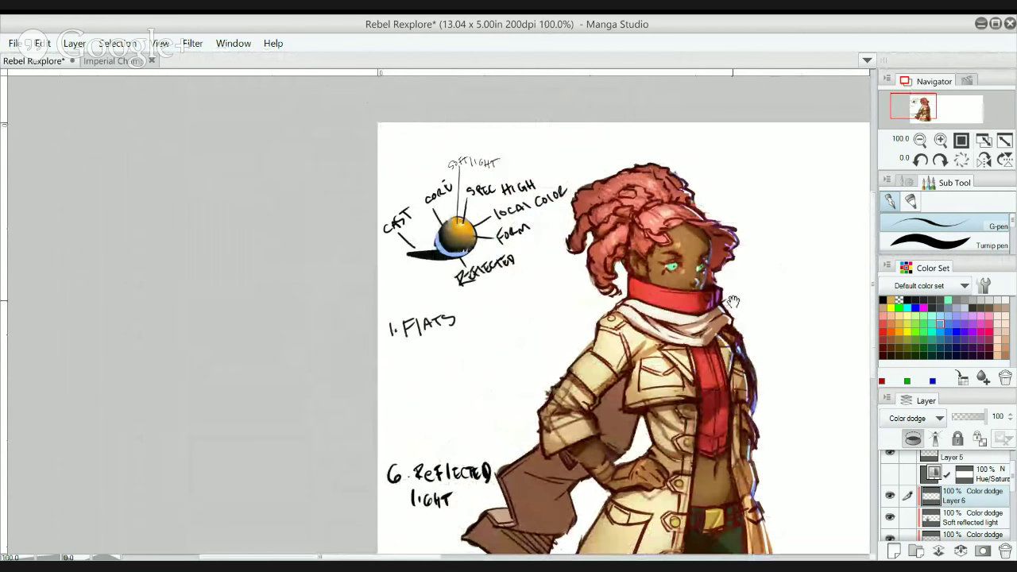
pyautogui.moveTo(564, 306); pyautogui.dragTo(556, 225)
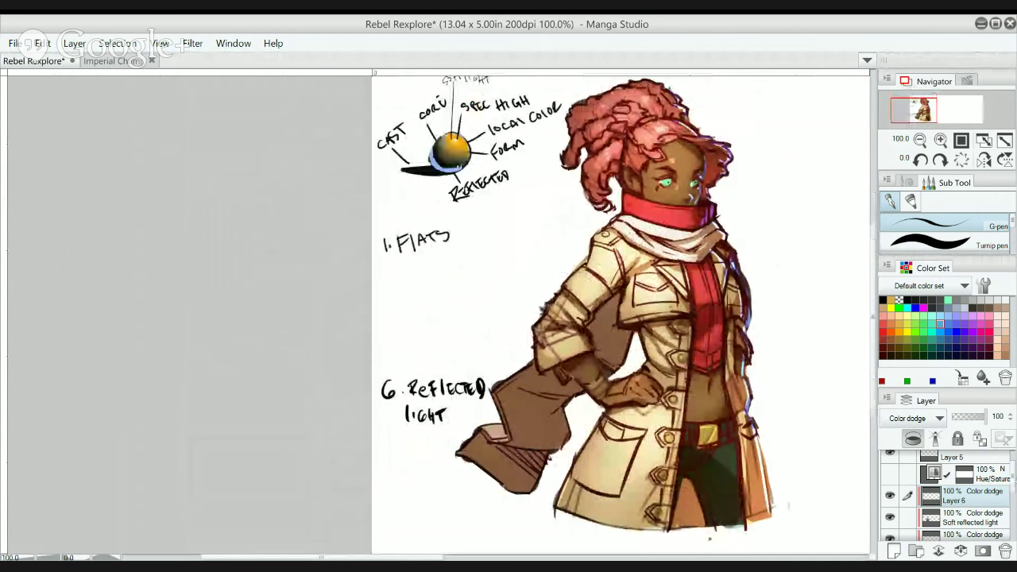
pyautogui.scroll(2, 953, 492)
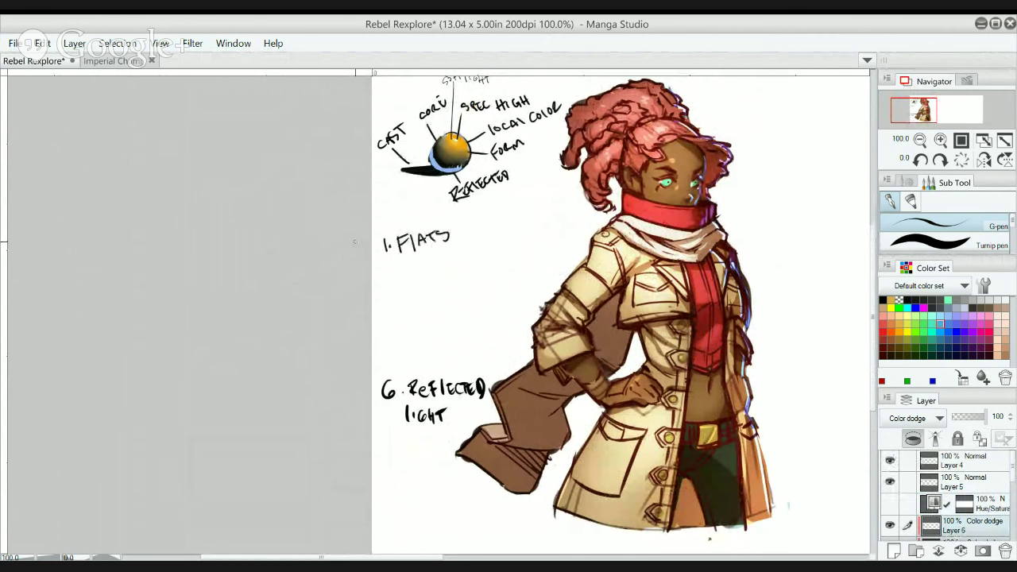
pyautogui.scroll(4, 451, 150)
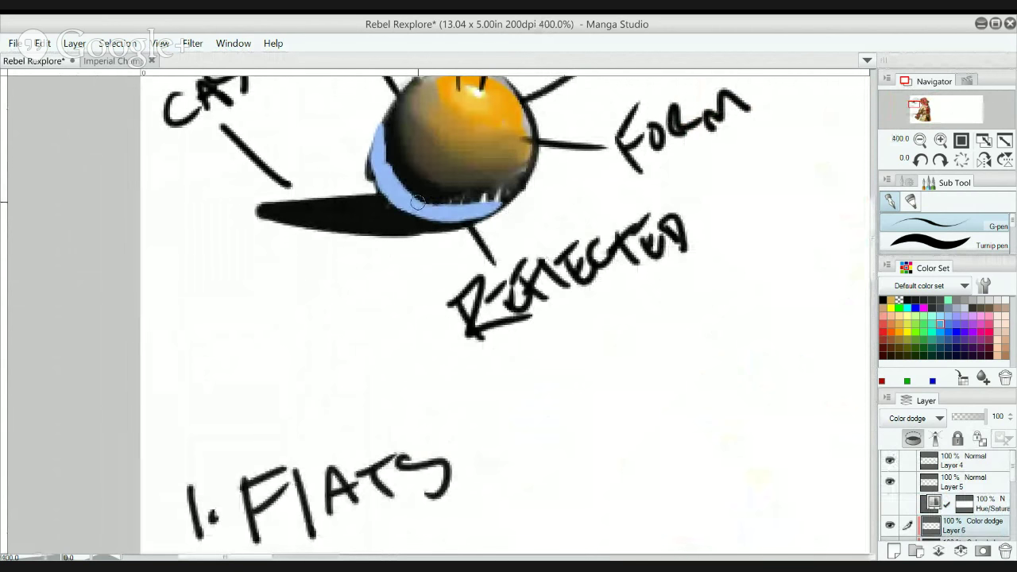
pyautogui.scroll(-4, 417, 204)
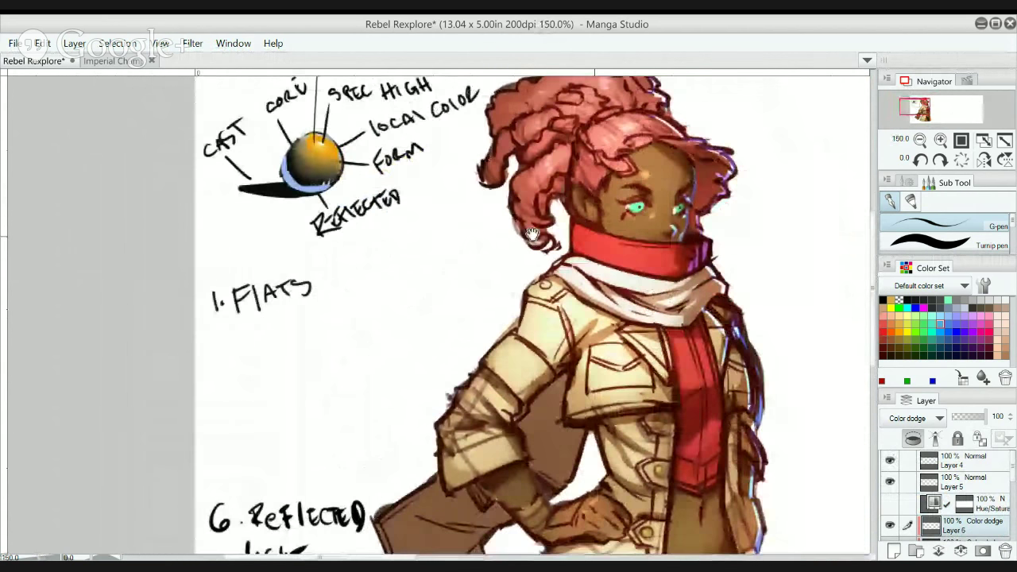
pyautogui.moveTo(532, 234); pyautogui.dragTo(500, 236)
pyautogui.keyDown('ctrl'); pyautogui.click(626, 333); pyautogui.keyUp('ctrl')
pyautogui.moveTo(493, 360); pyautogui.dragTo(552, 278)
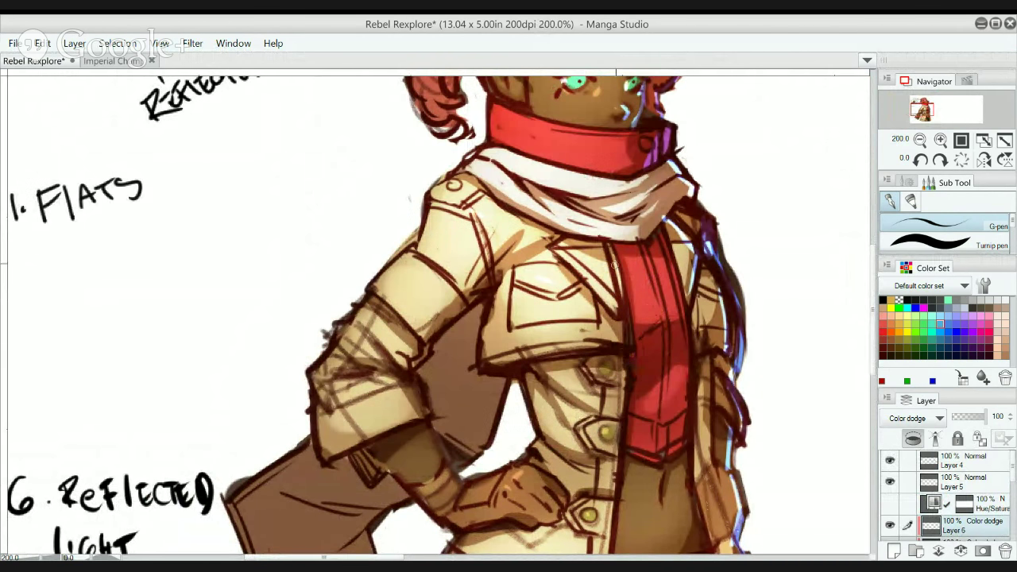
pyautogui.press(']')
pyautogui.press(']')
pyautogui.press(']')
pyautogui.moveTo(638, 353); pyautogui.dragTo(655, 340)
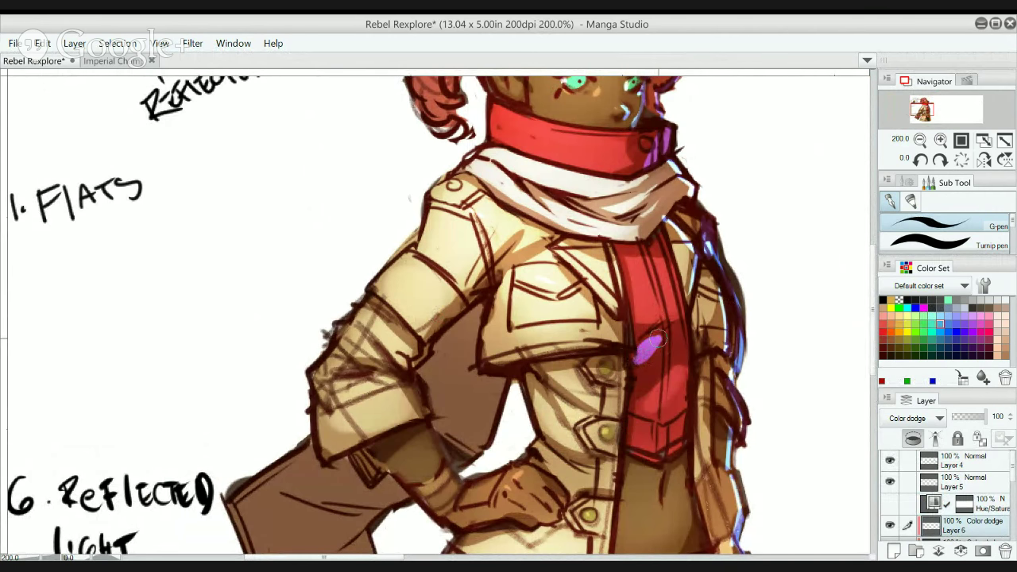
pyautogui.hotkey('ctrl', 'z')
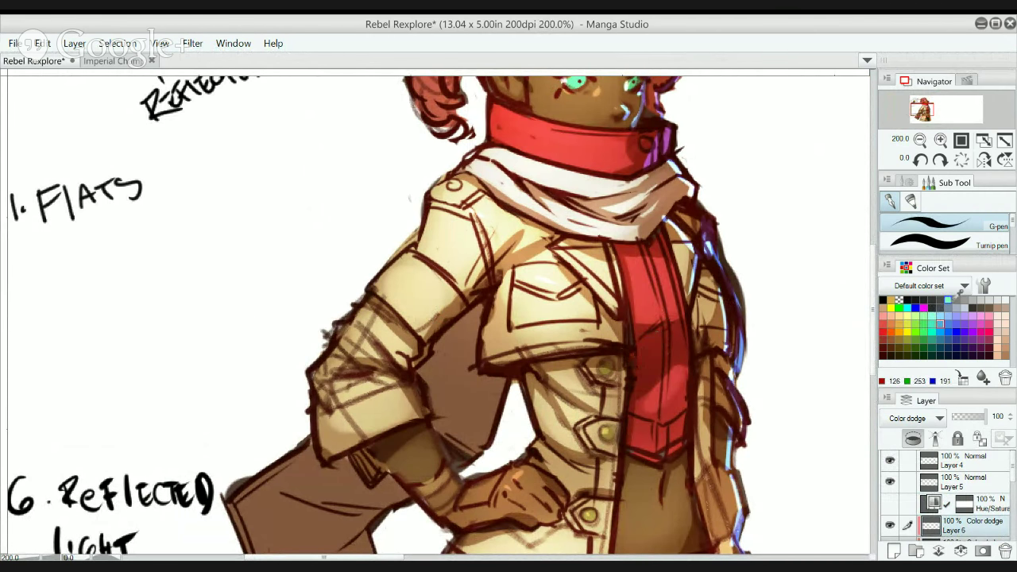
# - Pick a dark swatch from the default color set and activate the Multiply layer named Shadows
pyautogui.click(940, 300)
pyautogui.hotkey('ctrl', 'z')
pyautogui.click(924, 299)
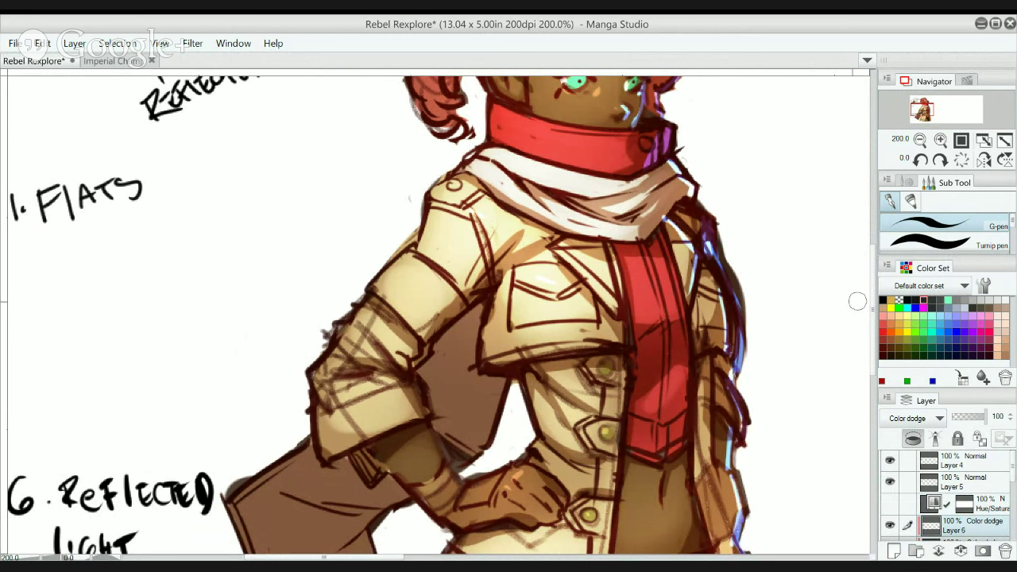
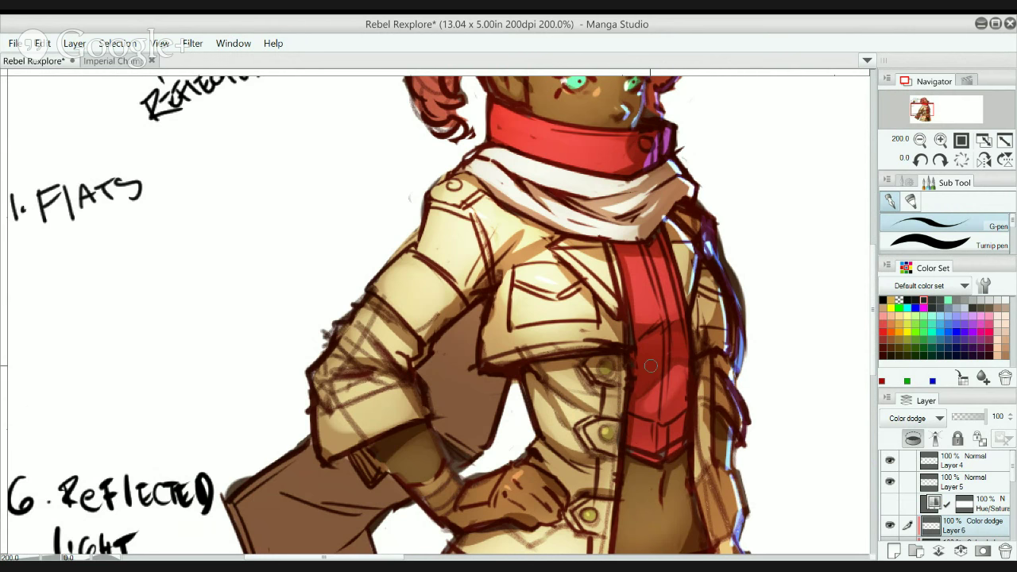
pyautogui.scroll(-3, 644, 377)
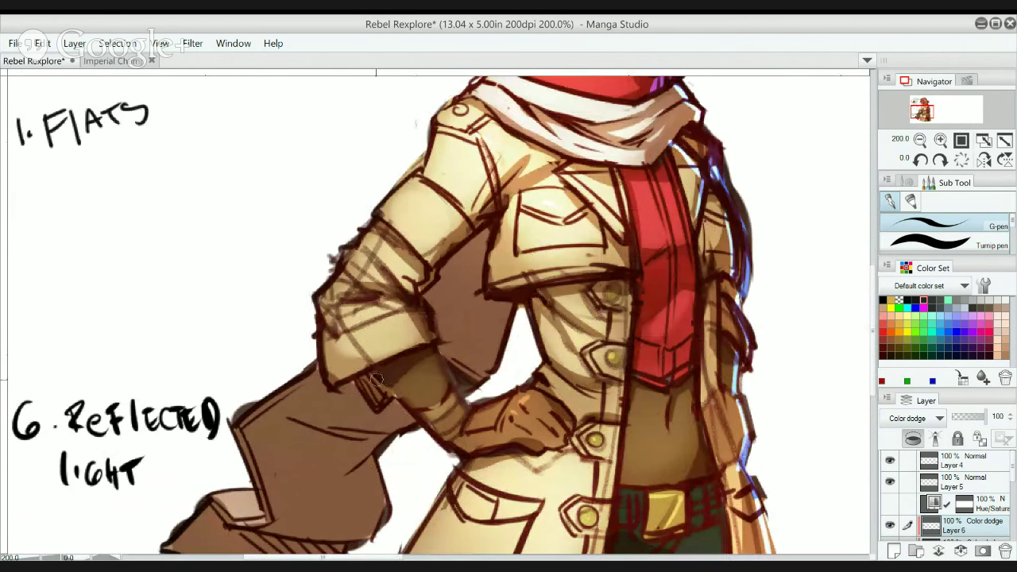
pyautogui.moveTo(594, 408)
pyautogui.mouseDown()
pyautogui.moveTo(590, 380)
pyautogui.moveTo(540, 295)
pyautogui.moveTo(534, 250)
pyautogui.moveTo(524, 357)
pyautogui.moveTo(521, 332)
pyautogui.mouseUp()
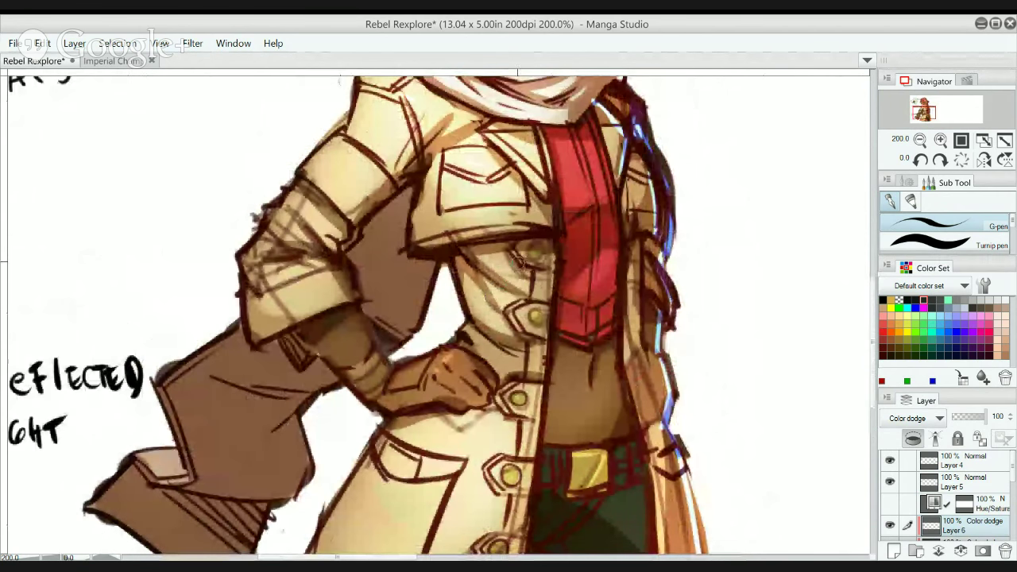
pyautogui.moveTo(511, 118); pyautogui.dragTo(519, 171)
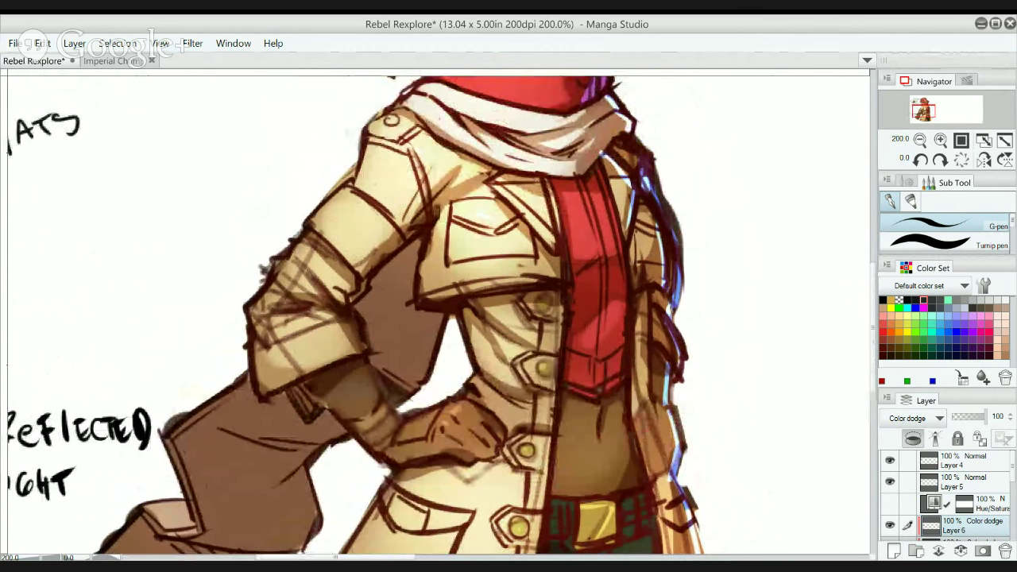
pyautogui.scroll(-5, 946, 495)
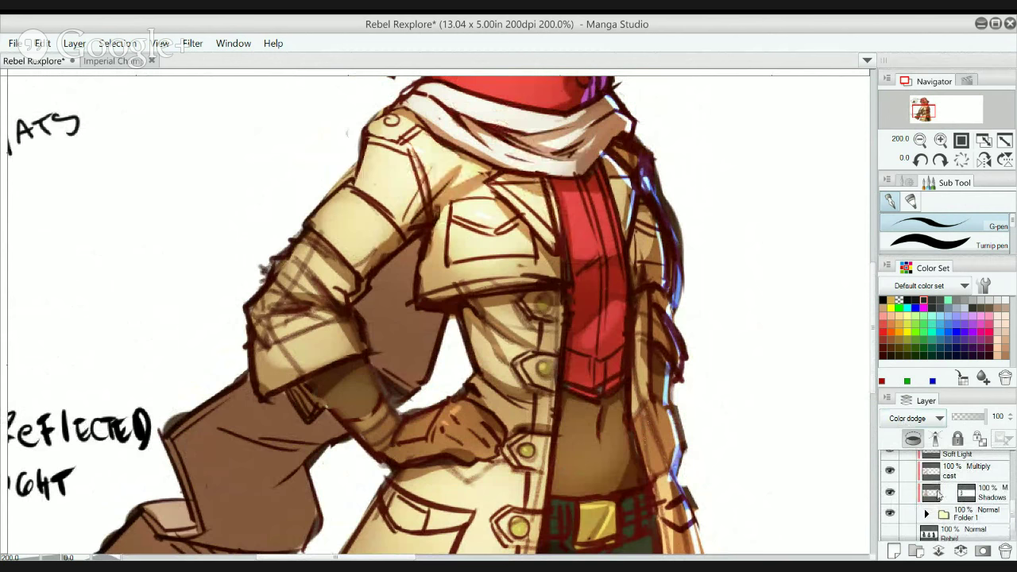
pyautogui.click(950, 494)
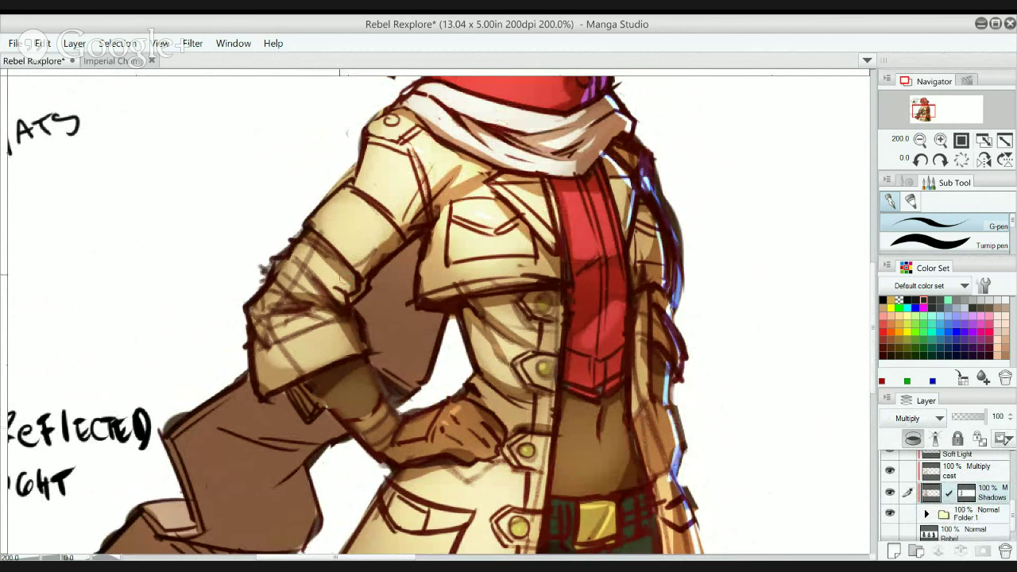
# - Paint a shadow stroke along the folds of the white scarf with a resized Turnip pen
pyautogui.moveTo(571, 244); pyautogui.dragTo(571, 362)
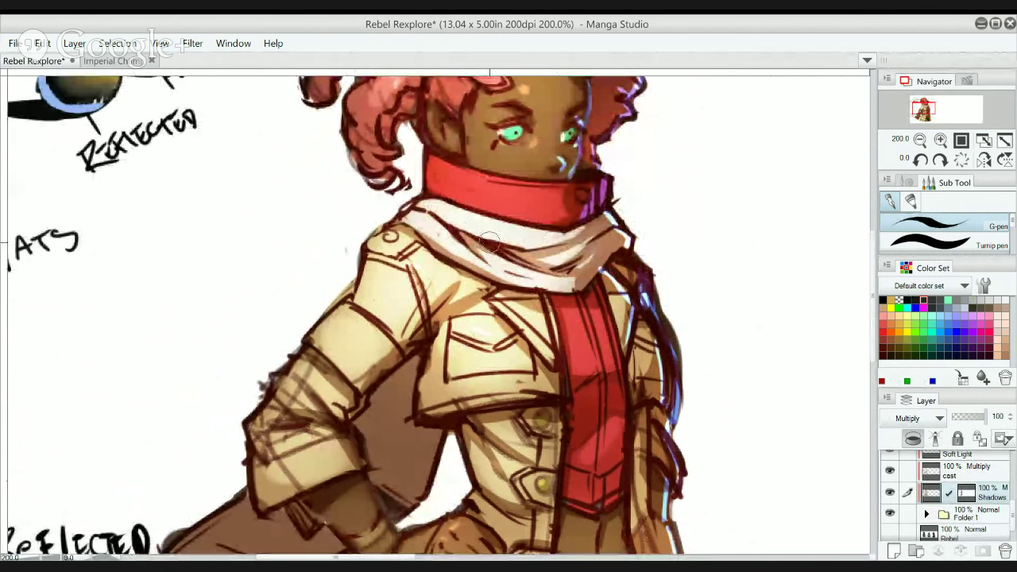
pyautogui.press('.')
pyautogui.press('[')
pyautogui.press('[')
pyautogui.press('[')
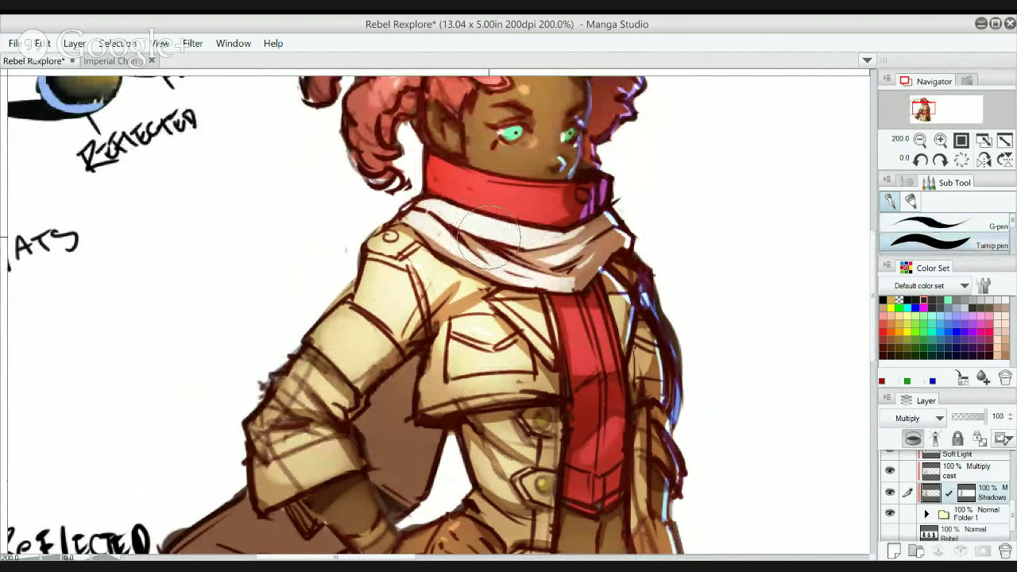
pyautogui.moveTo(434, 208); pyautogui.dragTo(523, 242)
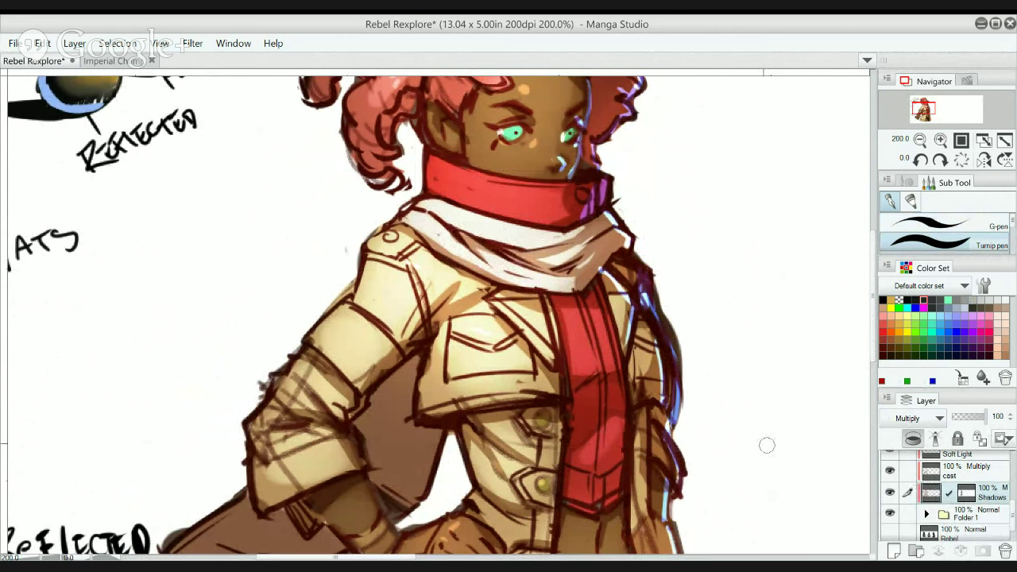
# - Hide and show the Shadows layer to compare the figure with and without its form shadows
pyautogui.scroll(-3, 584, 338)
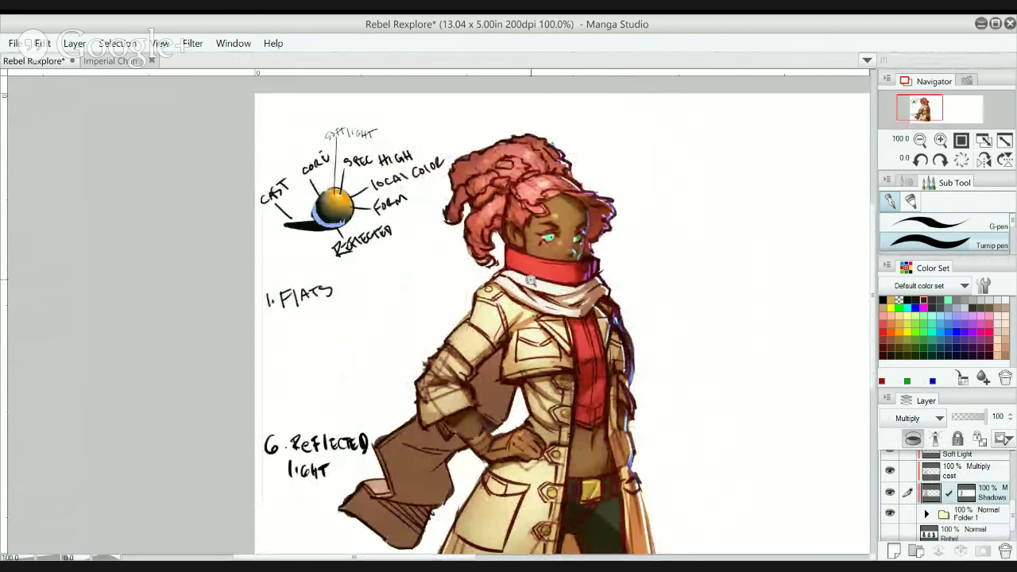
pyautogui.scroll(3, 530, 280)
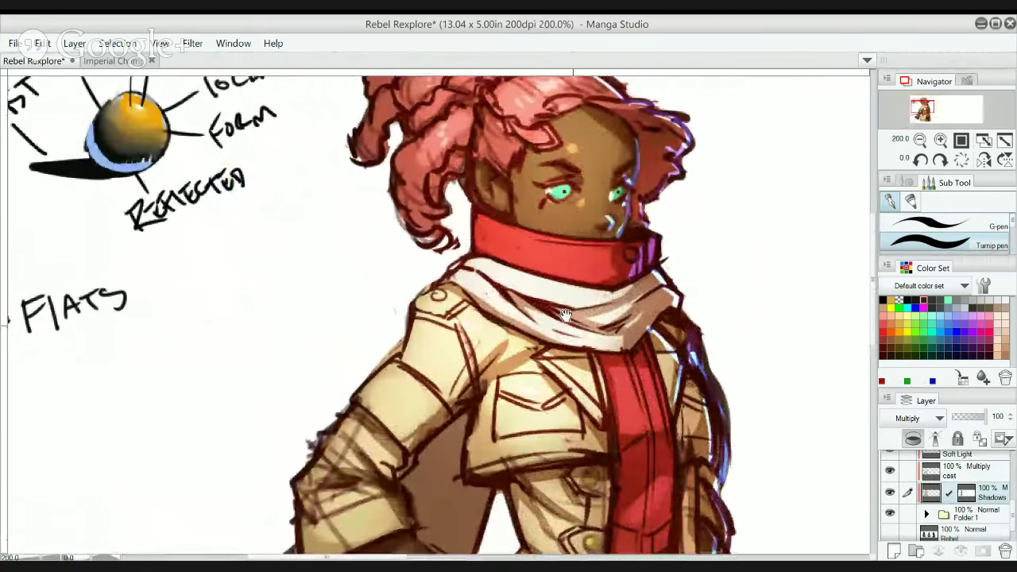
pyautogui.moveTo(564, 314); pyautogui.dragTo(548, 307)
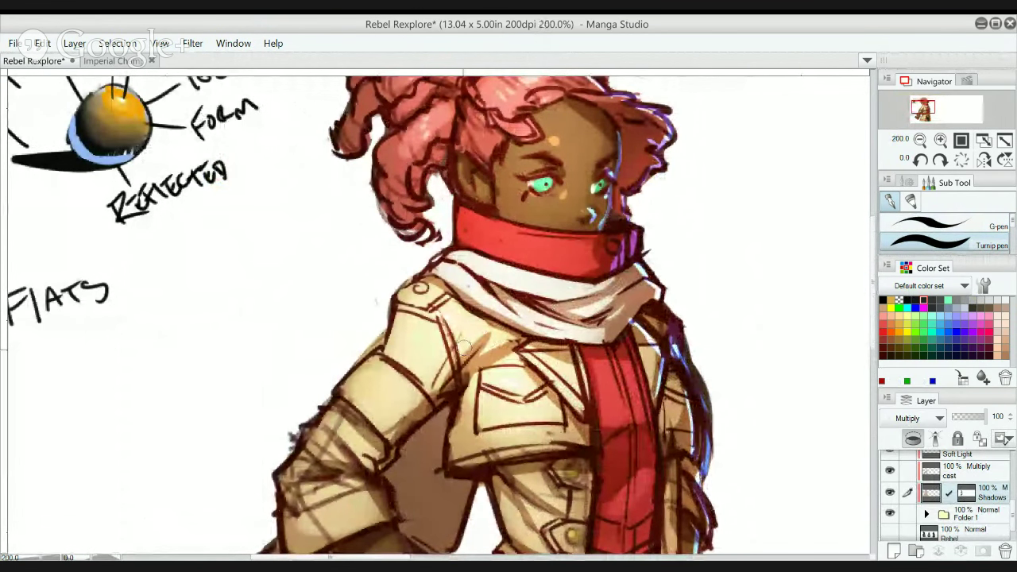
pyautogui.click(889, 493)
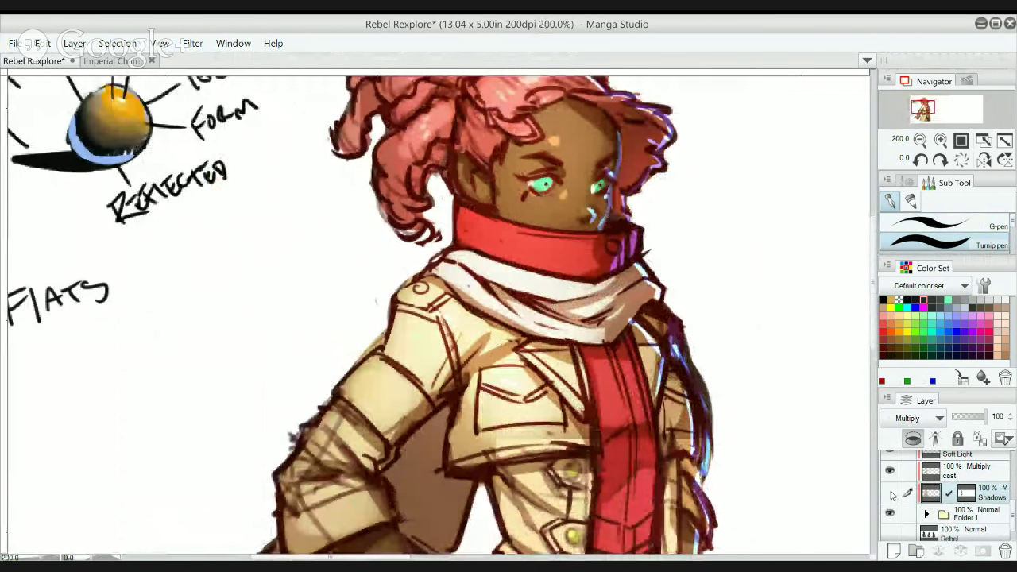
pyautogui.click(890, 493)
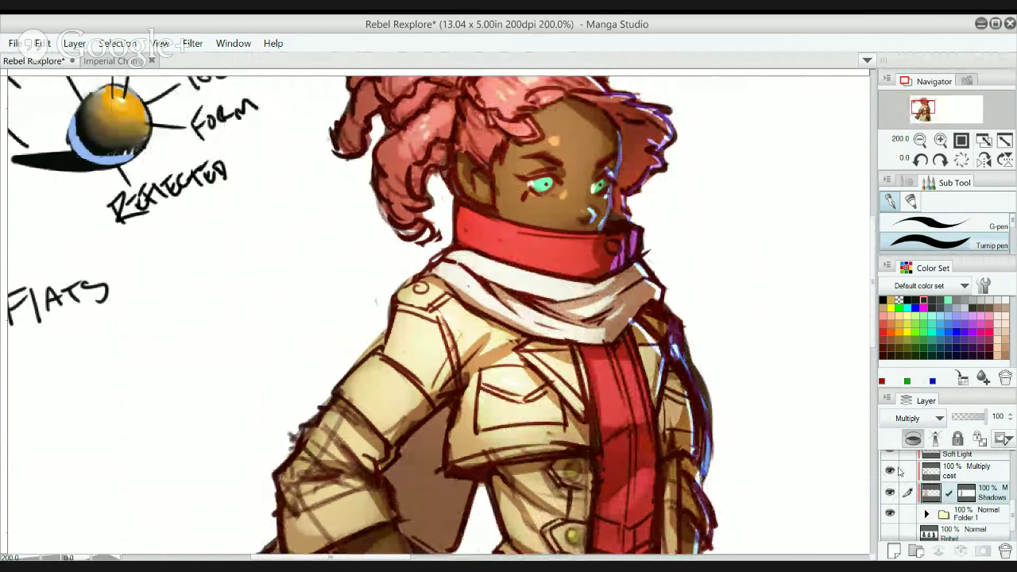
# - Paint cast shadows on the coat's chest beside the pocket and armpit, using the Multiply layer named cast
pyautogui.click(901, 472)
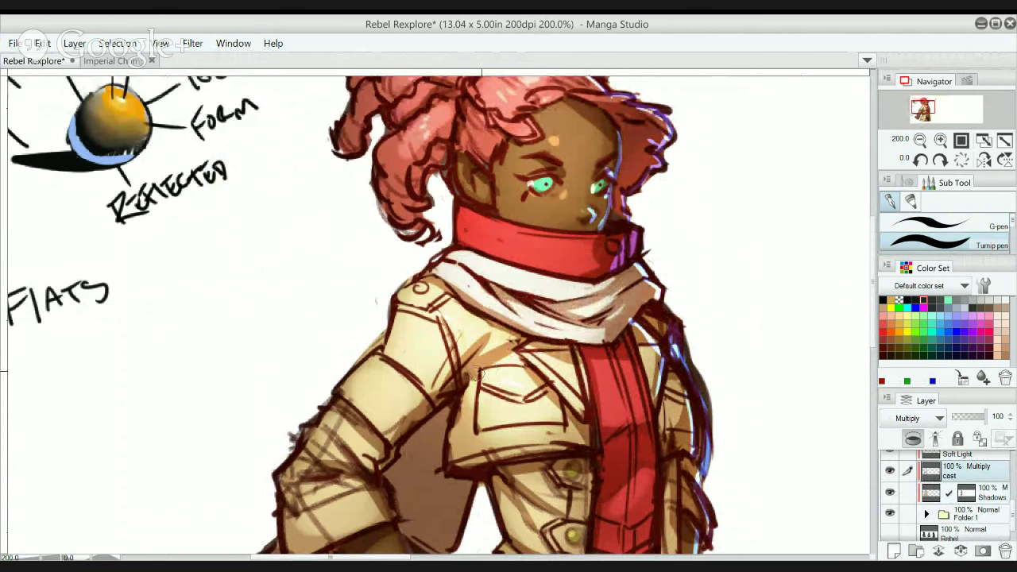
pyautogui.moveTo(477, 373)
pyautogui.mouseDown()
pyautogui.moveTo(508, 343)
pyautogui.moveTo(477, 377)
pyautogui.moveTo(507, 352)
pyautogui.moveTo(464, 410)
pyautogui.moveTo(462, 430)
pyautogui.moveTo(456, 414)
pyautogui.moveTo(470, 417)
pyautogui.moveTo(459, 394)
pyautogui.moveTo(490, 456)
pyautogui.mouseUp()
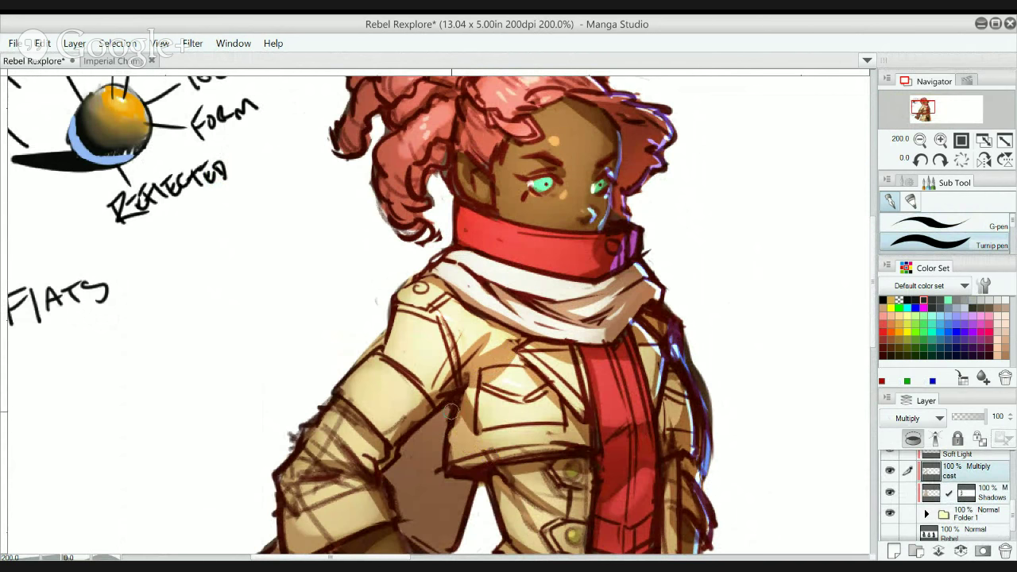
pyautogui.moveTo(451, 412); pyautogui.dragTo(452, 418)
pyautogui.moveTo(471, 478)
pyautogui.mouseDown()
pyautogui.moveTo(533, 444)
pyautogui.moveTo(462, 470)
pyautogui.moveTo(521, 442)
pyautogui.moveTo(555, 442)
pyautogui.mouseUp()
pyautogui.hotkey('ctrl', 'z')
pyautogui.moveTo(464, 470); pyautogui.dragTo(568, 435)
pyautogui.hotkey('ctrl', 'z')
pyautogui.hotkey('ctrl', 'z')
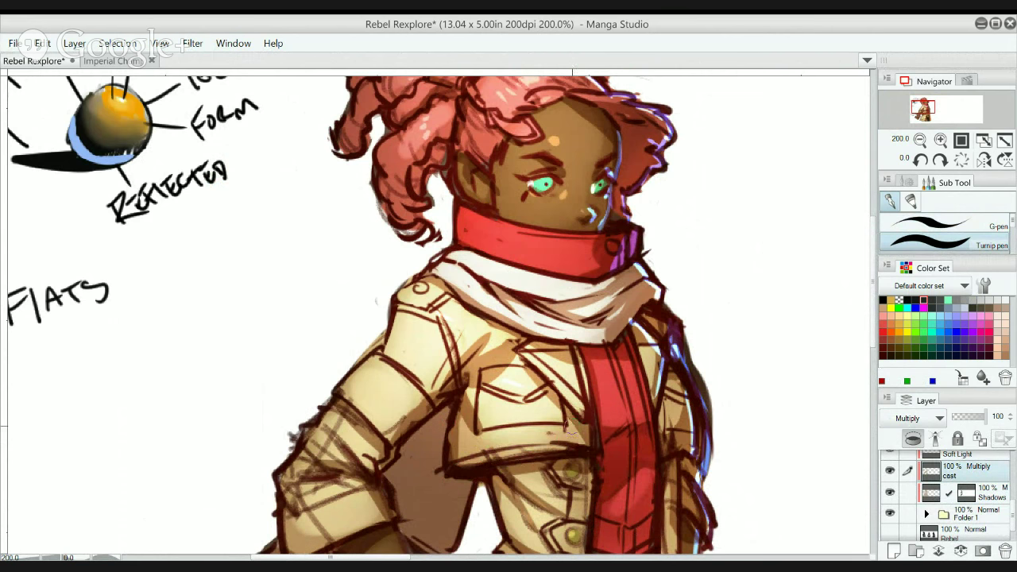
# - Draw thin cast shadow shapes on the near upper sleeve and the inner corner of its cuff with a smaller Turnip pen
pyautogui.press('[')
pyautogui.press('[')
pyautogui.press('[')
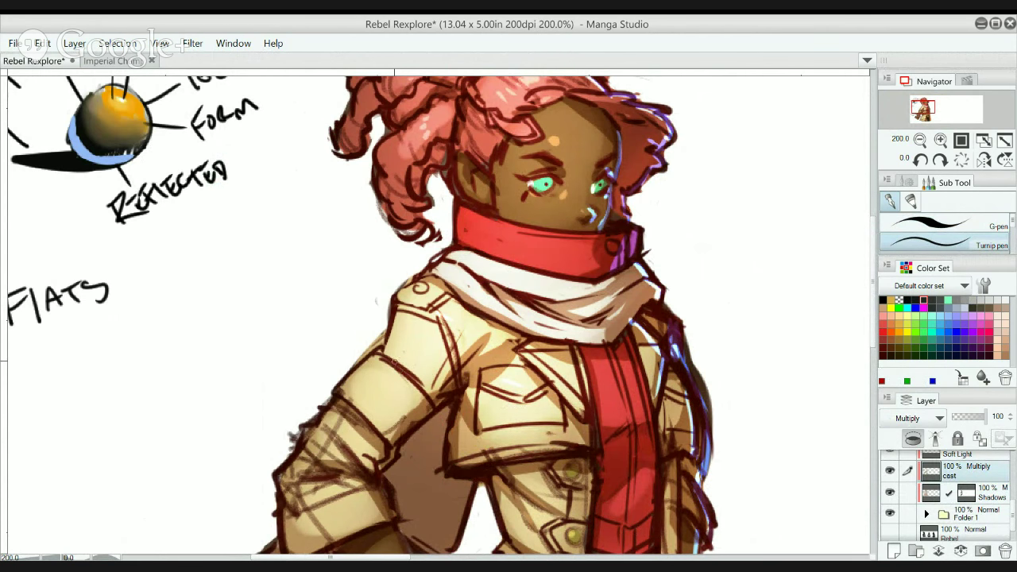
pyautogui.moveTo(394, 360); pyautogui.dragTo(456, 366)
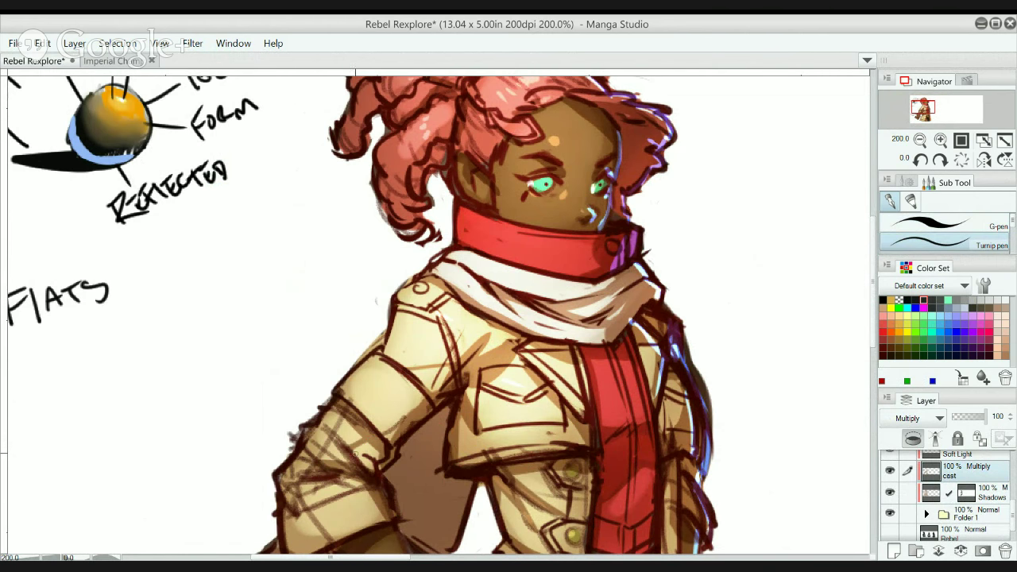
pyautogui.moveTo(371, 483)
pyautogui.mouseDown()
pyautogui.moveTo(368, 459)
pyautogui.moveTo(460, 306)
pyautogui.mouseUp()
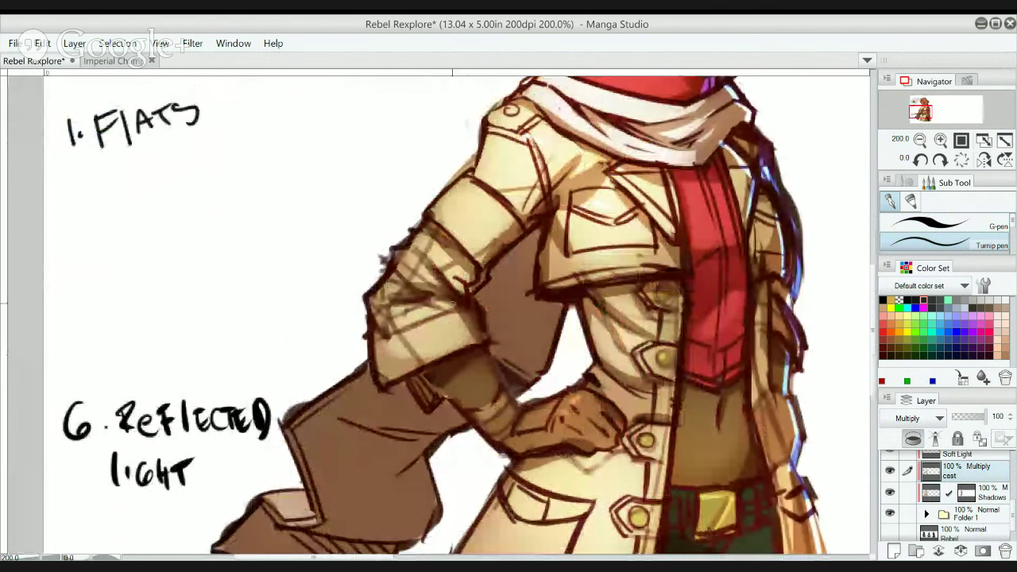
pyautogui.moveTo(410, 335)
pyautogui.mouseDown()
pyautogui.moveTo(446, 305)
pyautogui.moveTo(414, 329)
pyautogui.moveTo(479, 341)
pyautogui.mouseUp()
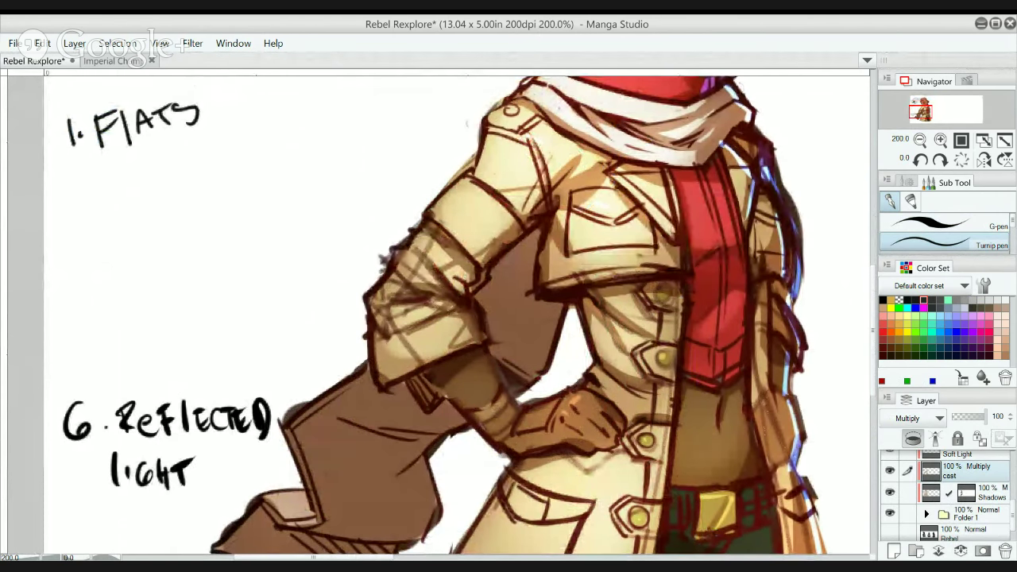
# - Fill in and soften the cast shadow at the cuff's inner corner with the Opacity watercolor brush
pyautogui.press('b')
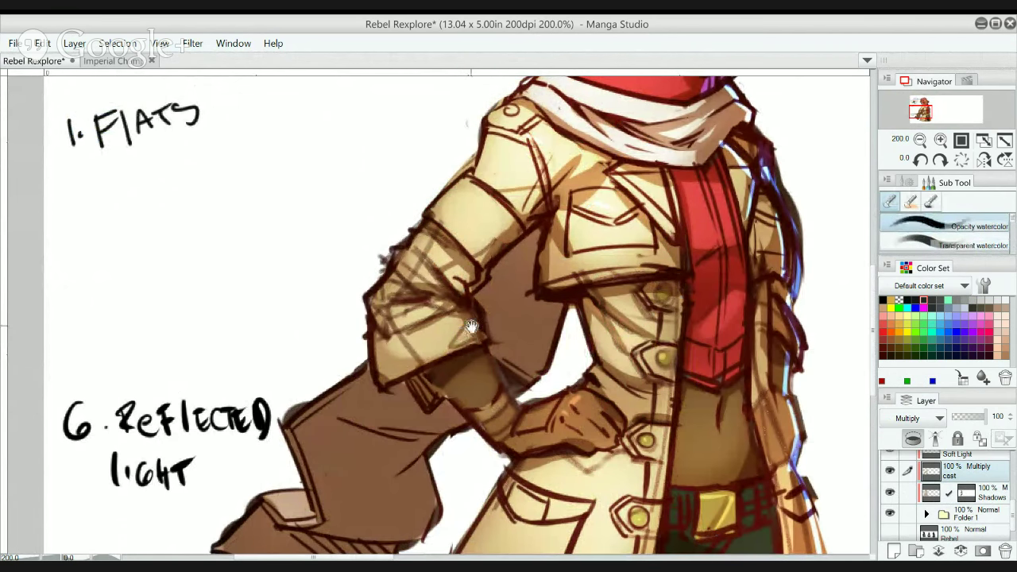
pyautogui.scroll(5, 471, 334)
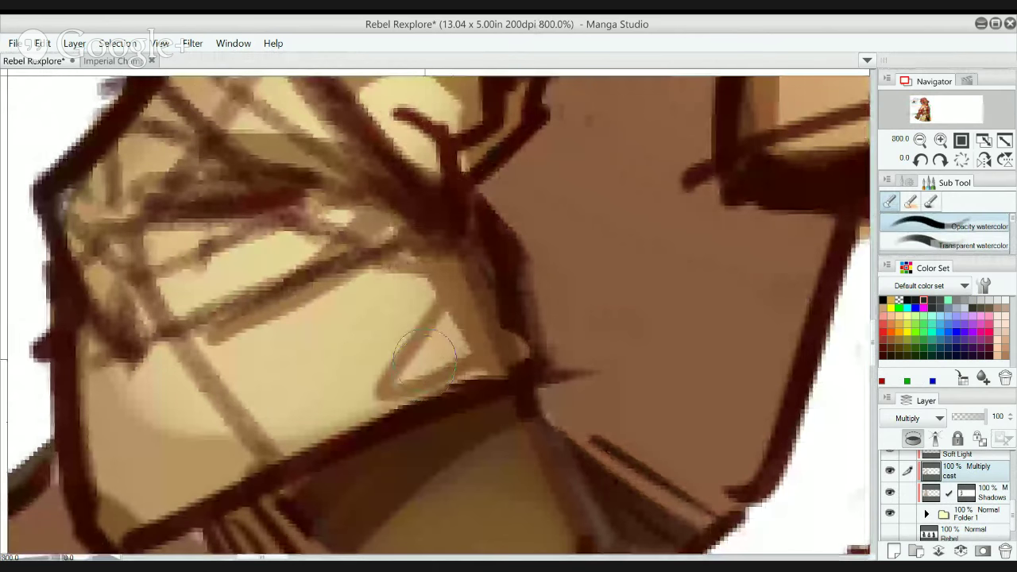
pyautogui.moveTo(413, 373)
pyautogui.mouseDown()
pyautogui.moveTo(452, 318)
pyautogui.moveTo(443, 344)
pyautogui.moveTo(413, 368)
pyautogui.moveTo(469, 341)
pyautogui.moveTo(453, 328)
pyautogui.moveTo(485, 350)
pyautogui.mouseUp()
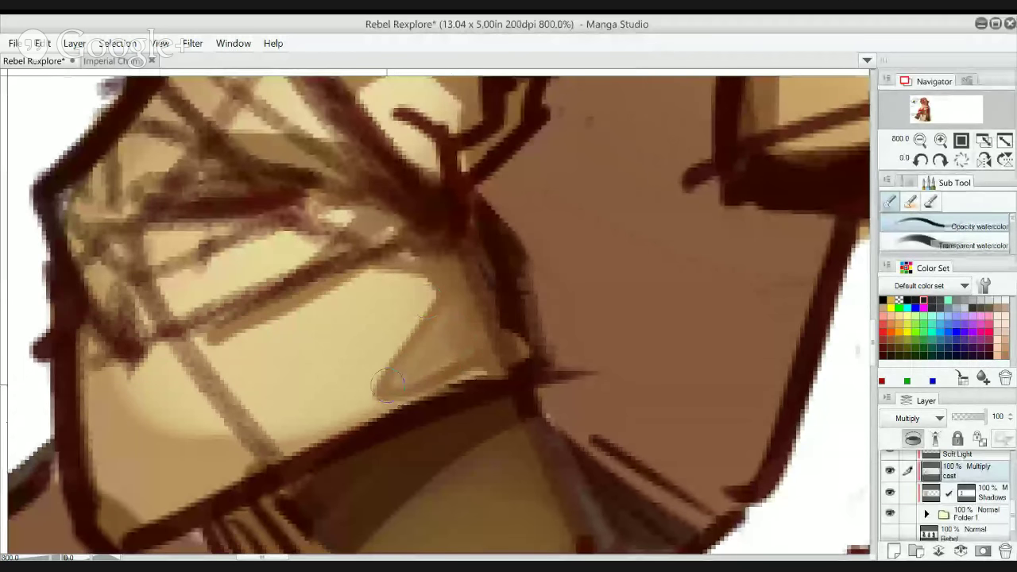
pyautogui.moveTo(388, 386); pyautogui.dragTo(424, 355)
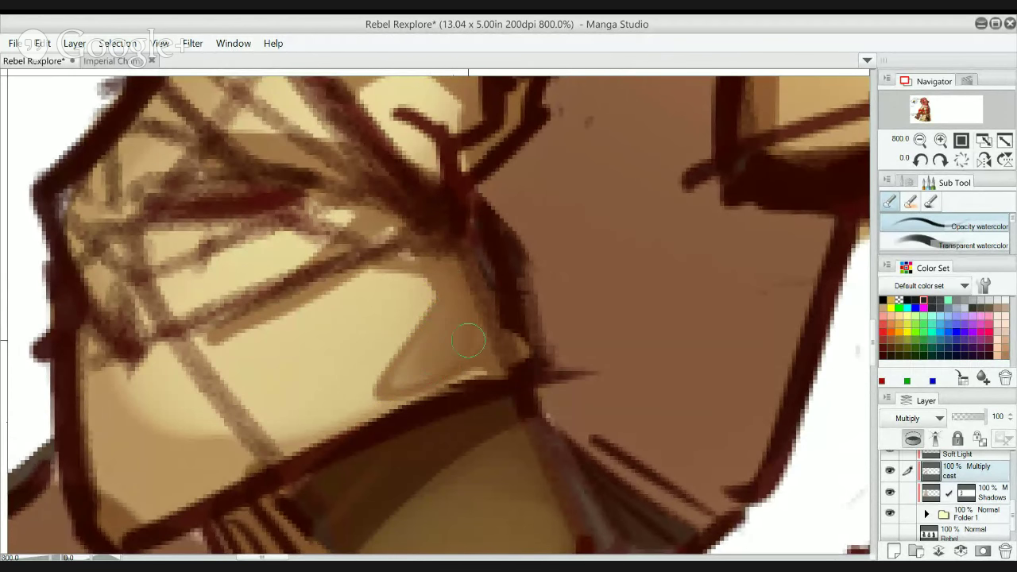
# - Brush reflected light over the chest cast shadow beside the coat pocket on Color dodge Layer 6, using dark gray (76, 76, 76)
pyautogui.scroll(-10, 474, 320)
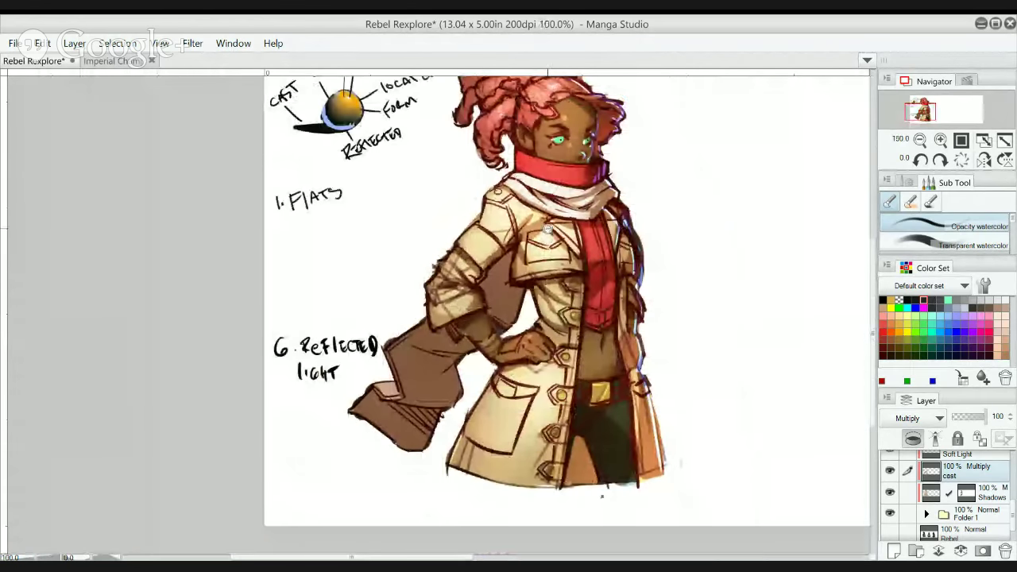
pyautogui.scroll(5, 527, 215)
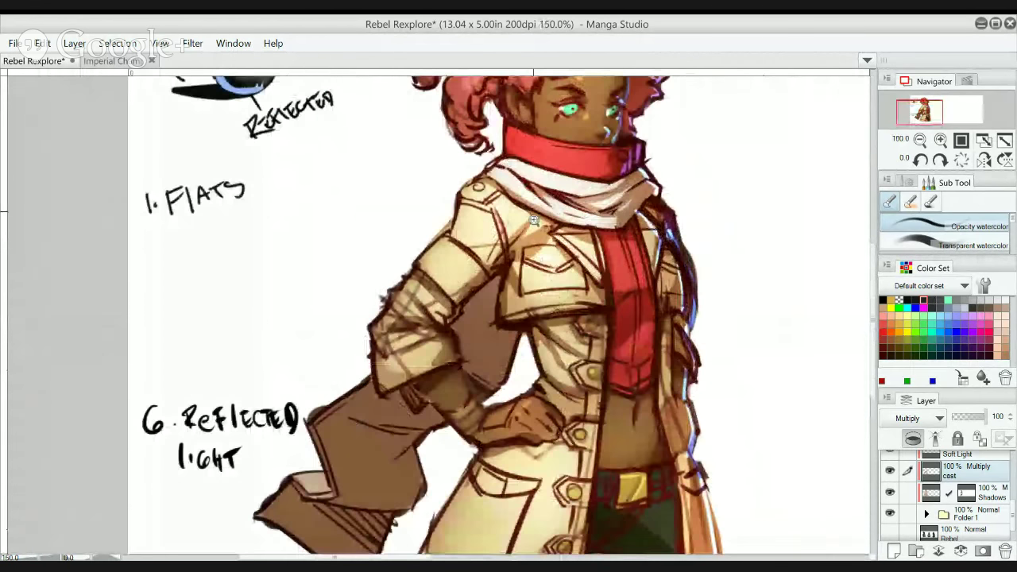
pyautogui.moveTo(1013, 511); pyautogui.dragTo(1014, 474)
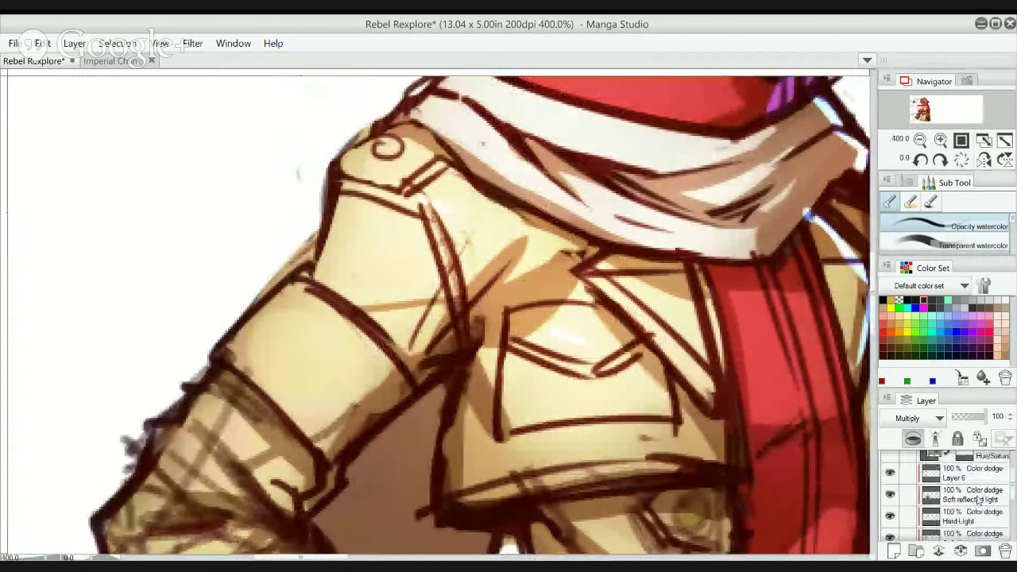
pyautogui.click(980, 490)
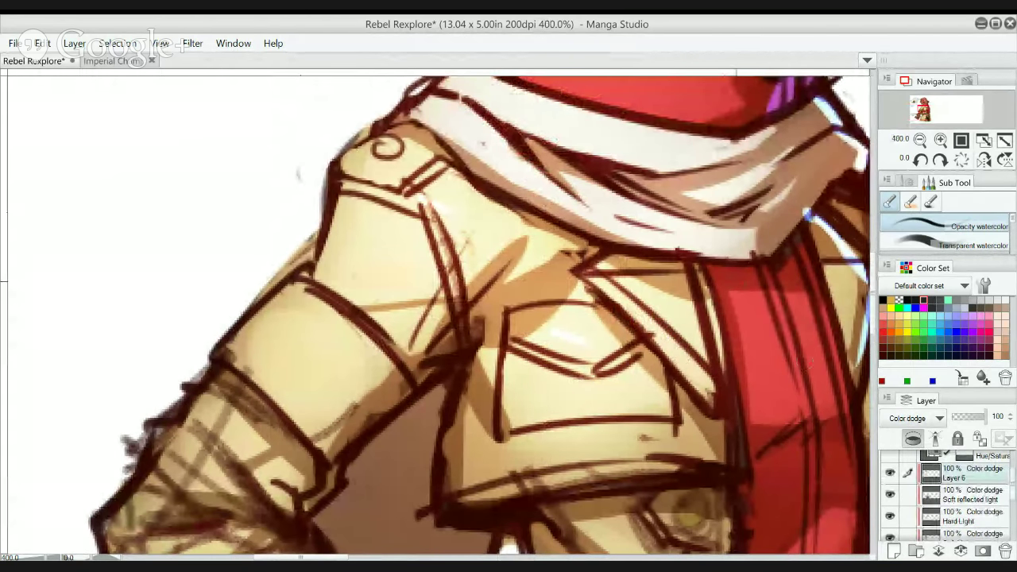
pyautogui.moveTo(757, 236); pyautogui.dragTo(475, 255)
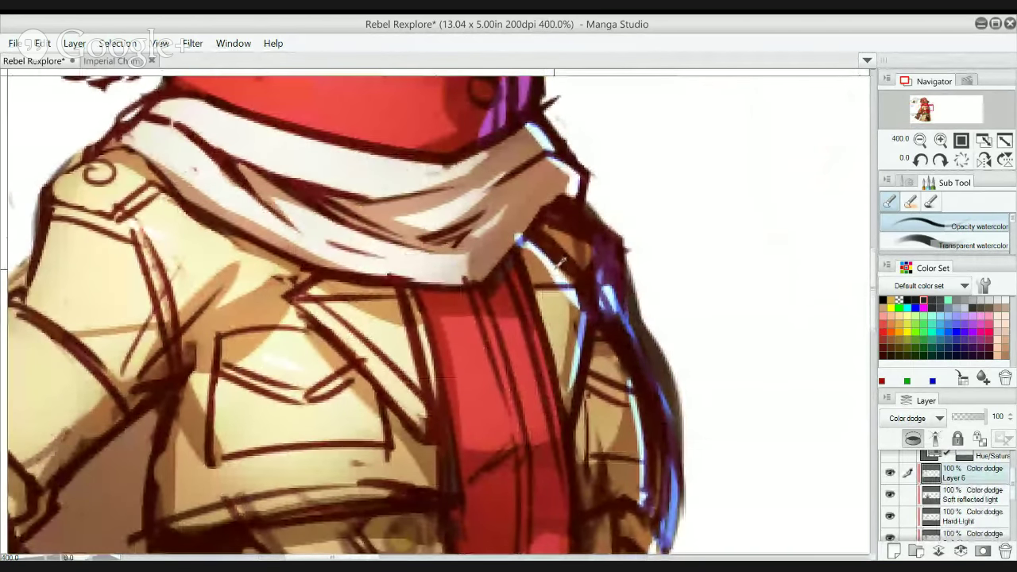
pyautogui.moveTo(618, 317); pyautogui.dragTo(985, 405)
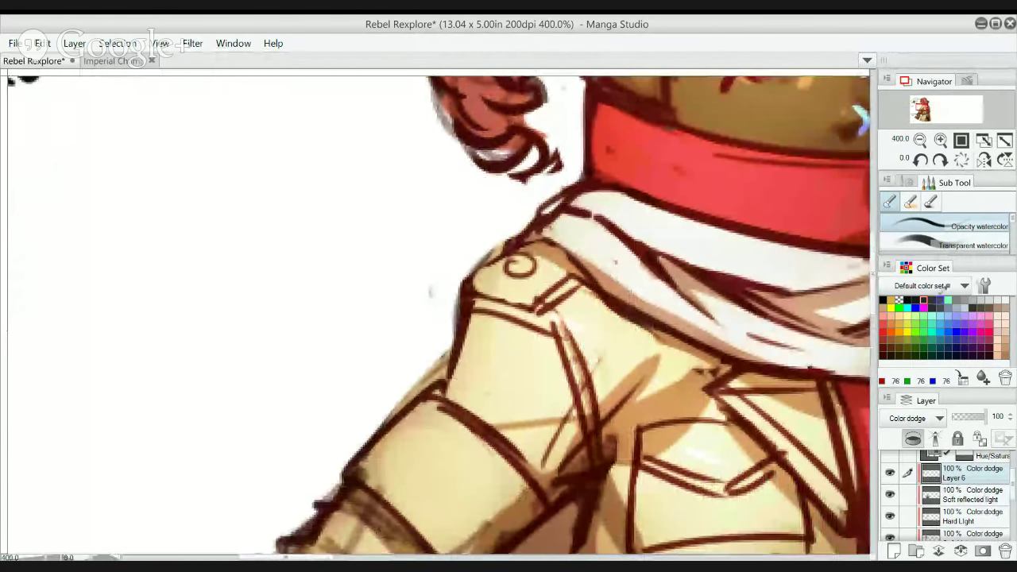
pyautogui.moveTo(649, 446)
pyautogui.mouseDown()
pyautogui.moveTo(581, 318)
pyautogui.moveTo(586, 266)
pyautogui.moveTo(521, 324)
pyautogui.moveTo(591, 267)
pyautogui.moveTo(520, 321)
pyautogui.mouseUp()
pyautogui.moveTo(577, 273)
pyautogui.mouseDown()
pyautogui.moveTo(526, 261)
pyautogui.moveTo(493, 295)
pyautogui.moveTo(529, 255)
pyautogui.moveTo(506, 293)
pyautogui.mouseUp()
# - Paint reflected light along the underside of the near upper sleeve toward the armpit on Layer 6
pyautogui.scroll(-2, 560, 248)
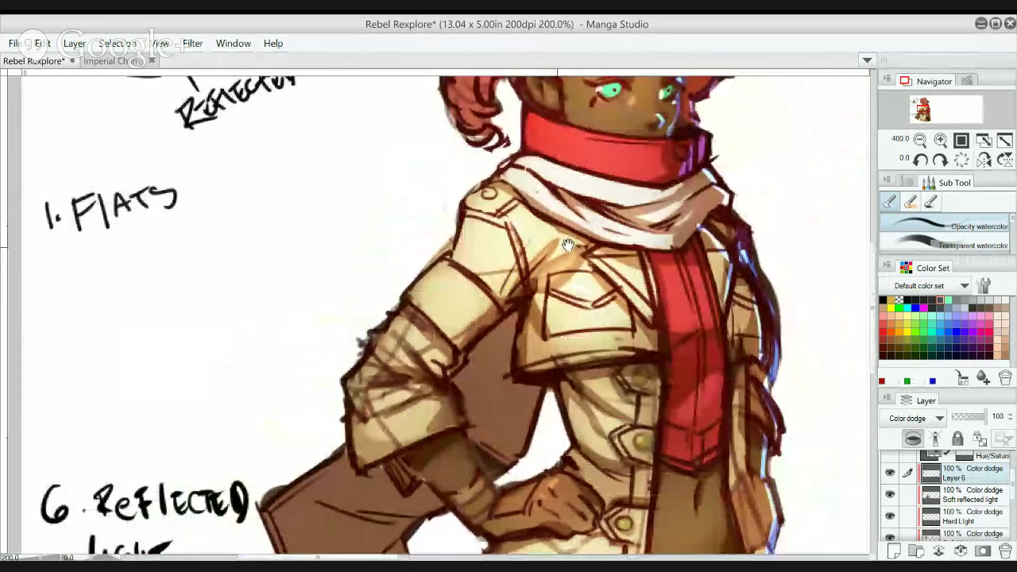
pyautogui.scroll(-1, 567, 247)
pyautogui.scroll(1, 573, 251)
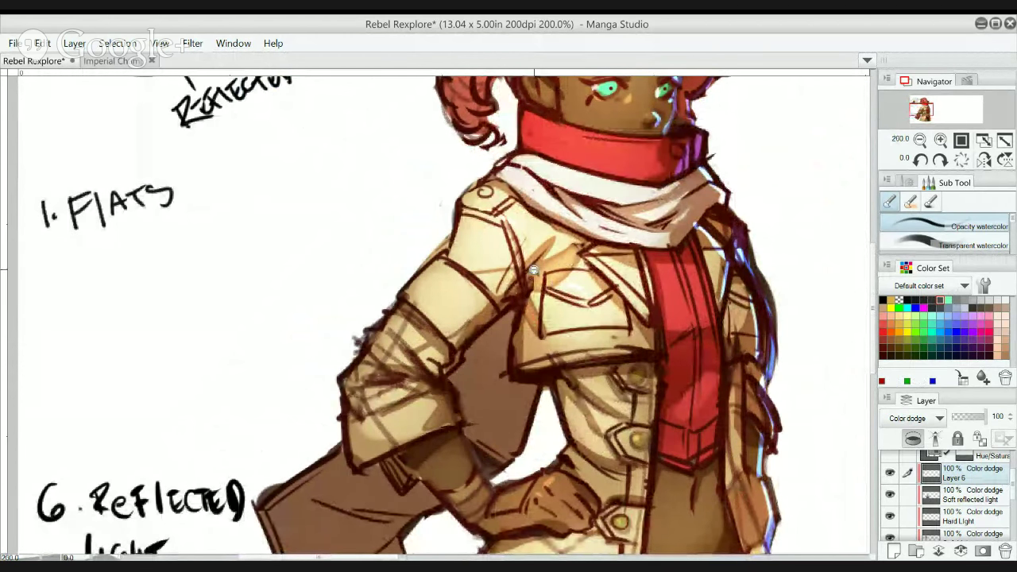
pyautogui.scroll(-2, 551, 250)
pyautogui.scroll(2, 546, 252)
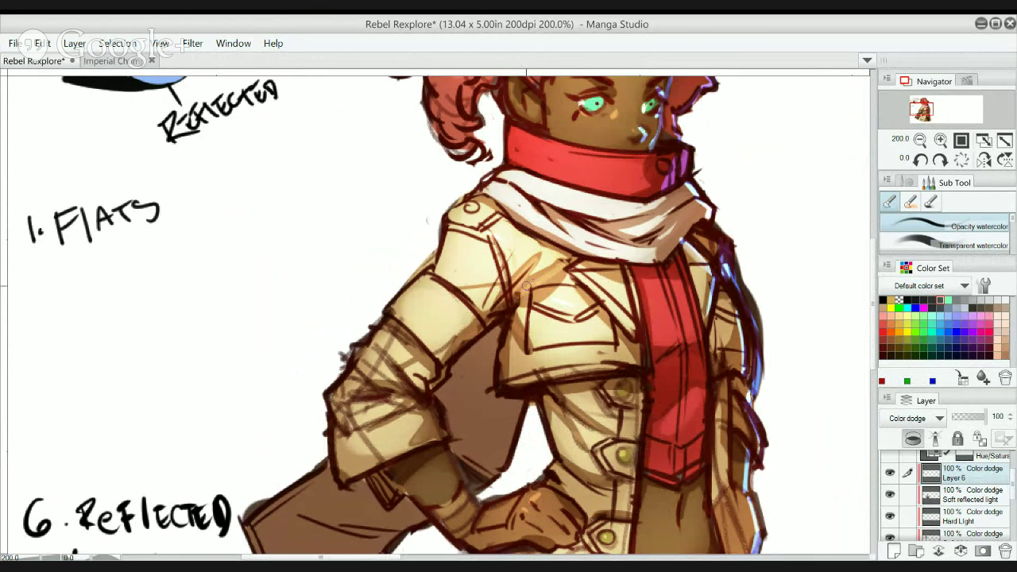
pyautogui.scroll(2, 538, 286)
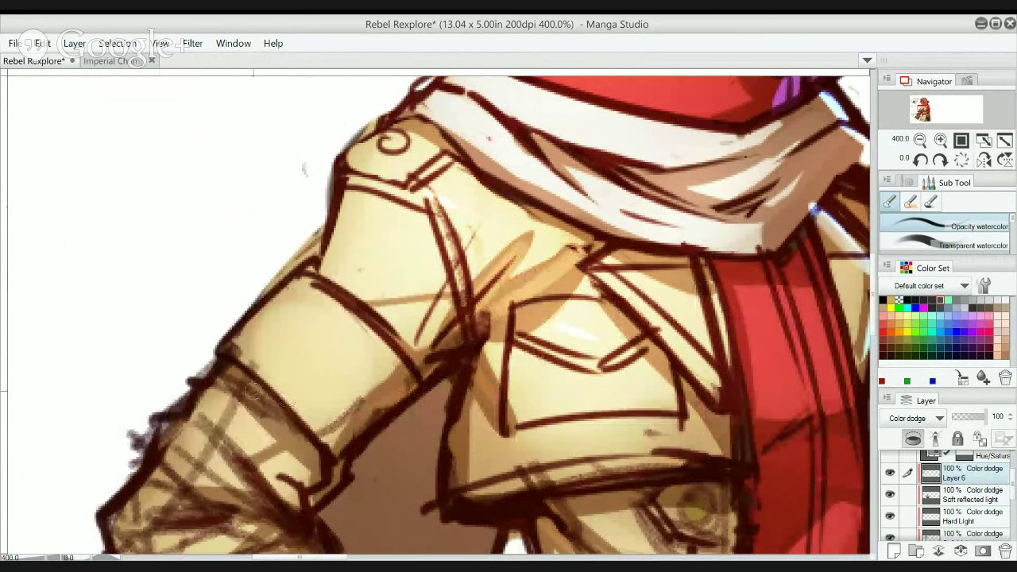
pyautogui.moveTo(241, 390); pyautogui.dragTo(229, 372)
pyautogui.moveTo(342, 445); pyautogui.dragTo(404, 383)
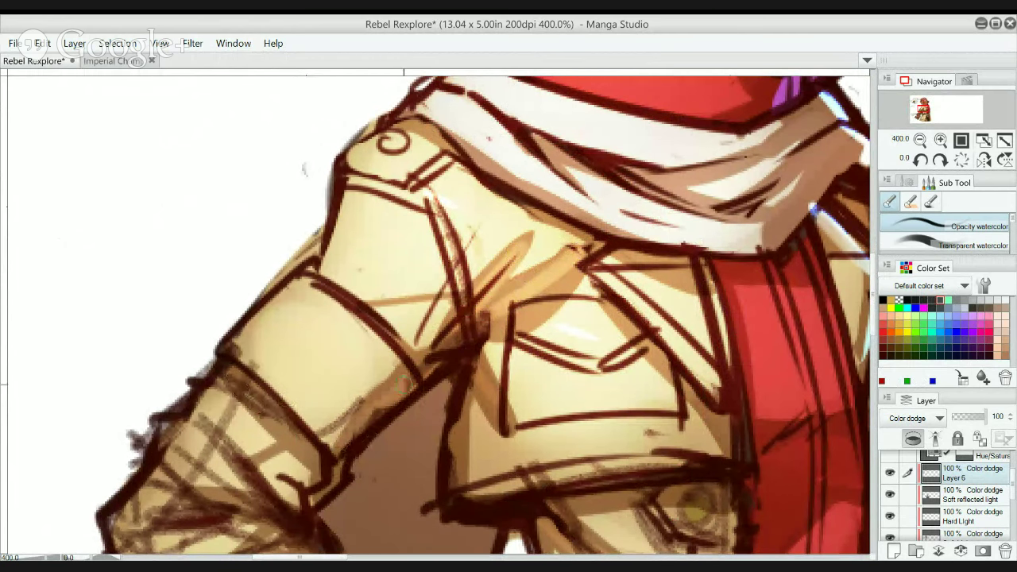
pyautogui.moveTo(377, 415)
pyautogui.mouseDown()
pyautogui.moveTo(453, 333)
pyautogui.moveTo(435, 355)
pyautogui.mouseUp()
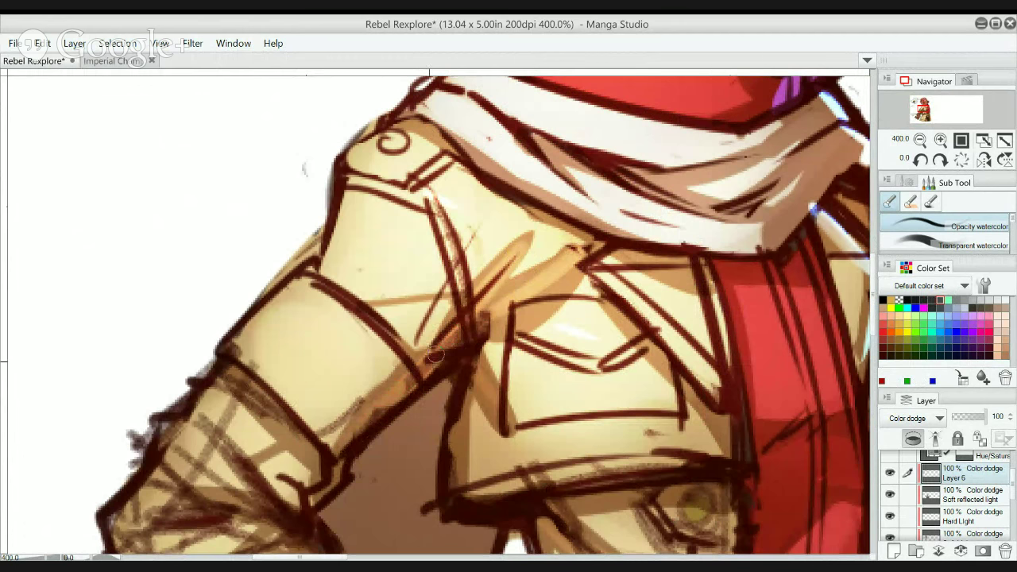
# - Examine the whole figure at lower magnification to judge the reflected light on the coat and face
pyautogui.keyDown('alt'); pyautogui.click(457, 302); pyautogui.keyUp('alt')
pyautogui.keyDown('alt'); pyautogui.click(458, 302); pyautogui.keyUp('alt')
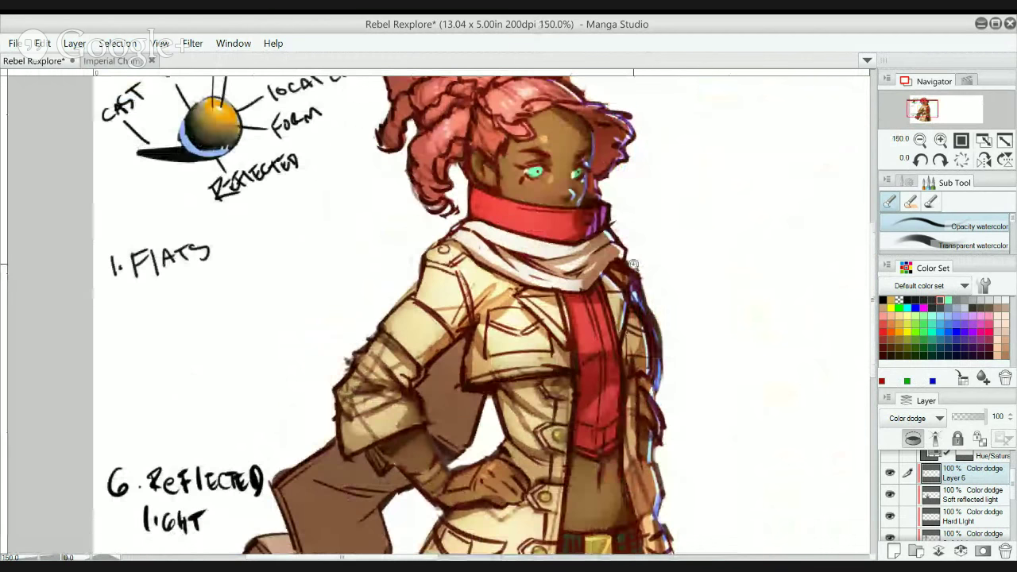
pyautogui.scroll(1, 578, 208)
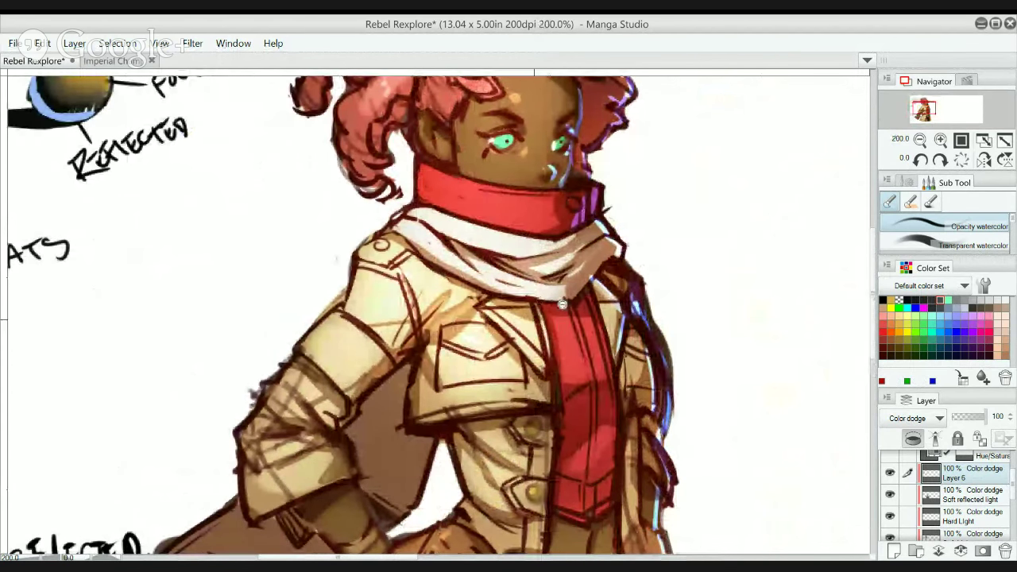
pyautogui.scroll(-1, 548, 309)
pyautogui.scroll(1, 598, 289)
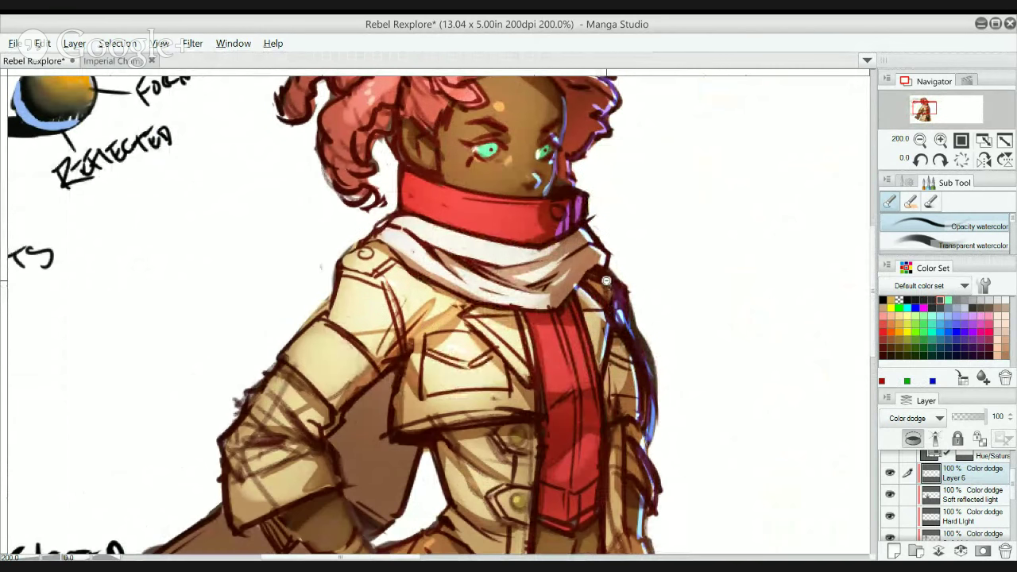
pyautogui.keyDown('alt'); pyautogui.click(681, 327); pyautogui.keyUp('alt')
pyautogui.moveTo(703, 314); pyautogui.dragTo(776, 157)
pyautogui.moveTo(448, 397); pyautogui.dragTo(524, 345)
pyautogui.moveTo(492, 290); pyautogui.dragTo(522, 357)
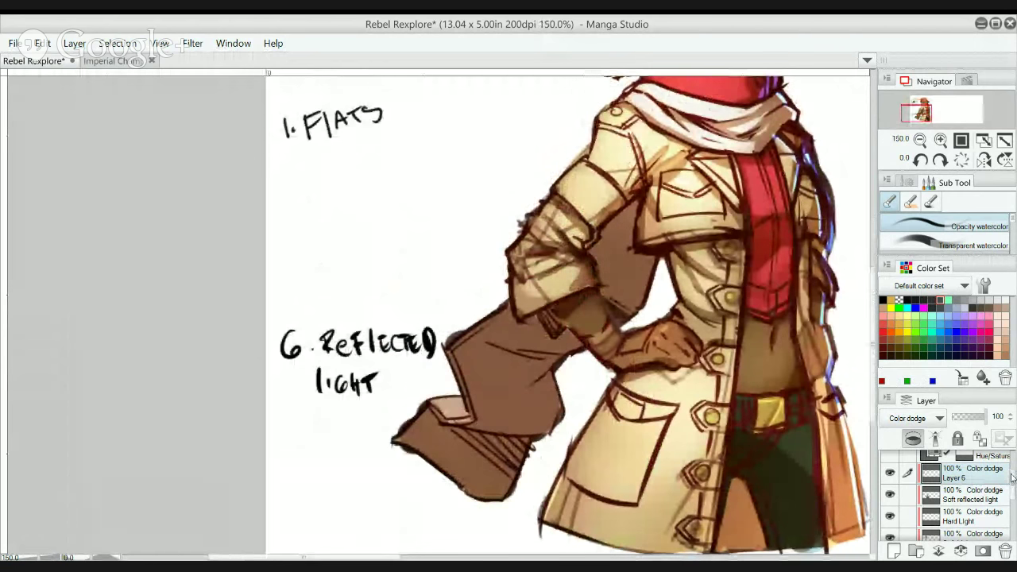
# - Hide and show Layer 6 to compare the figure with and without its reflected light
pyautogui.moveTo(1011, 475); pyautogui.dragTo(995, 531)
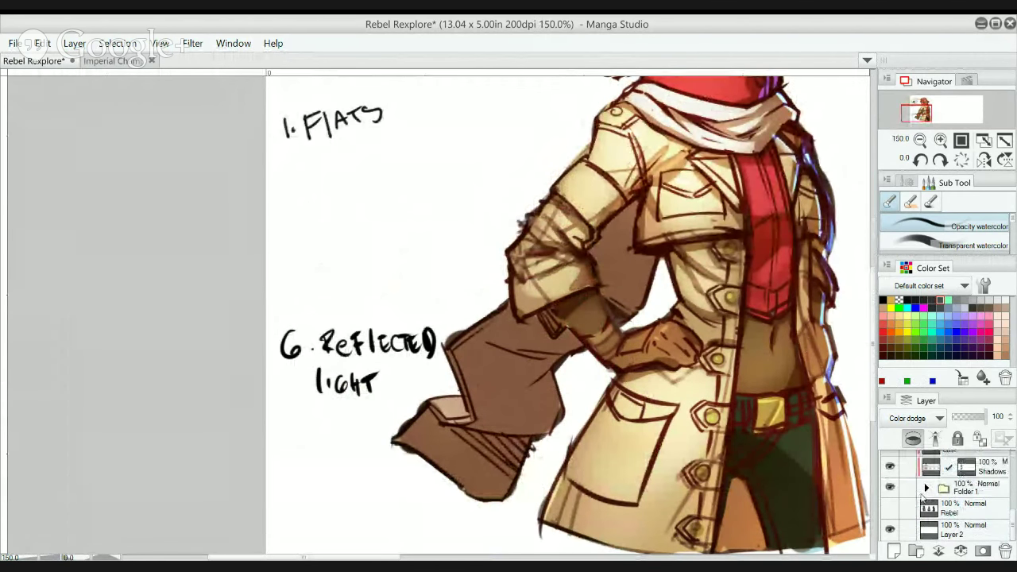
pyautogui.scroll(5, 1005, 513)
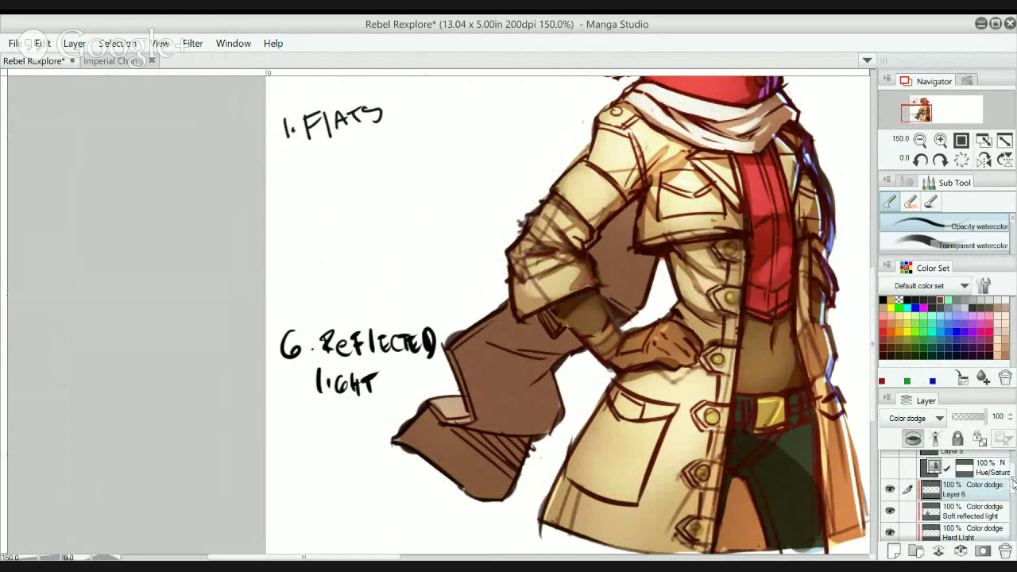
pyautogui.click(891, 491)
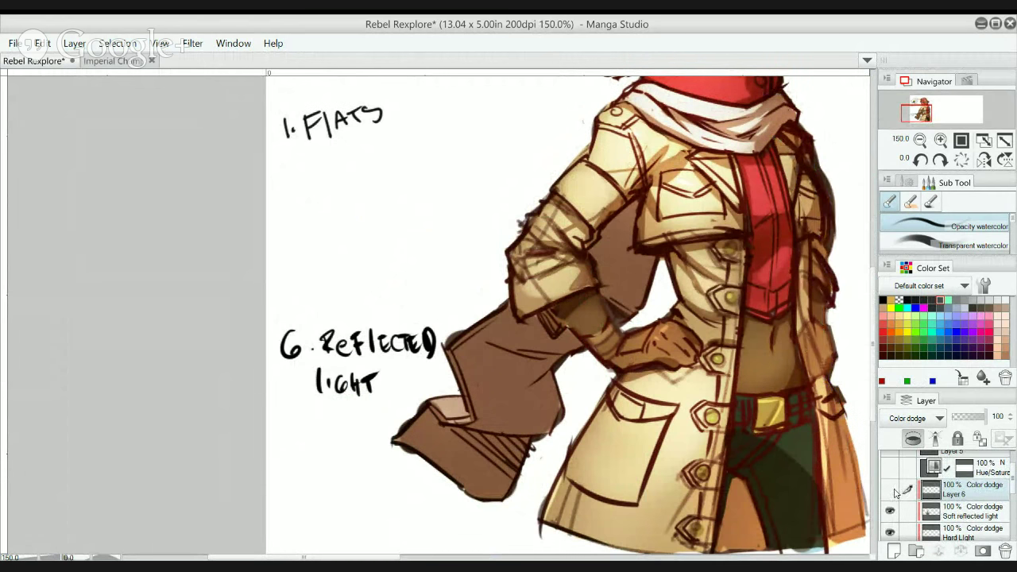
pyautogui.click(890, 489)
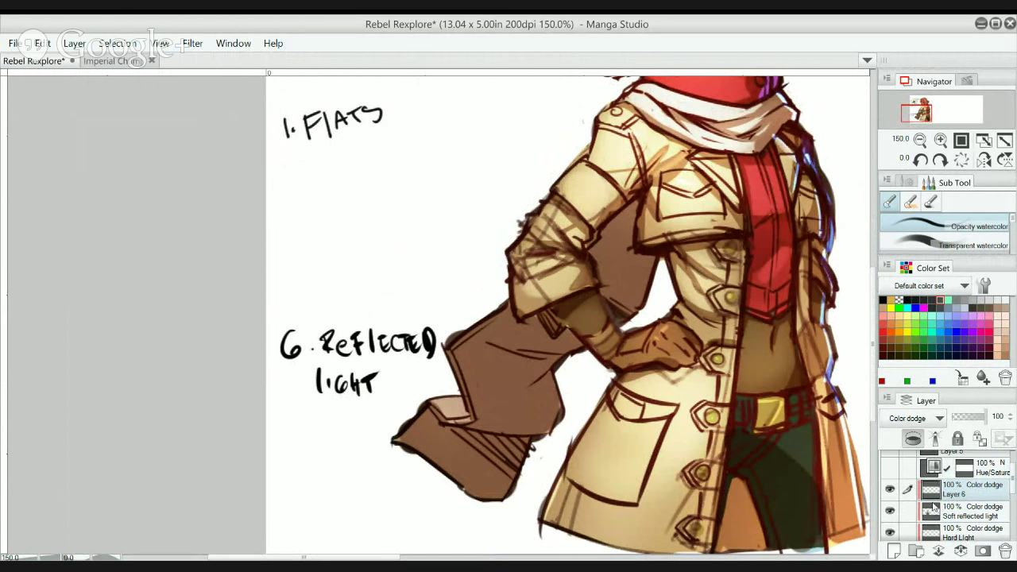
# - Make Layer 5 visible and select it, keeping the Hue/Saturation correction layer hidden after a brief grayscale check
pyautogui.moveTo(1011, 499); pyautogui.dragTo(1012, 472)
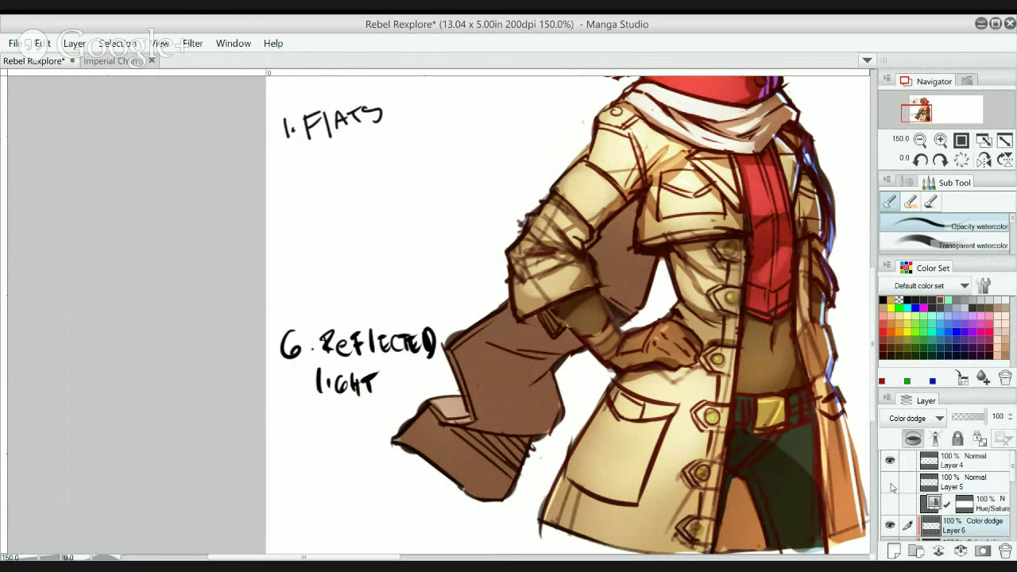
pyautogui.moveTo(890, 481); pyautogui.dragTo(890, 503)
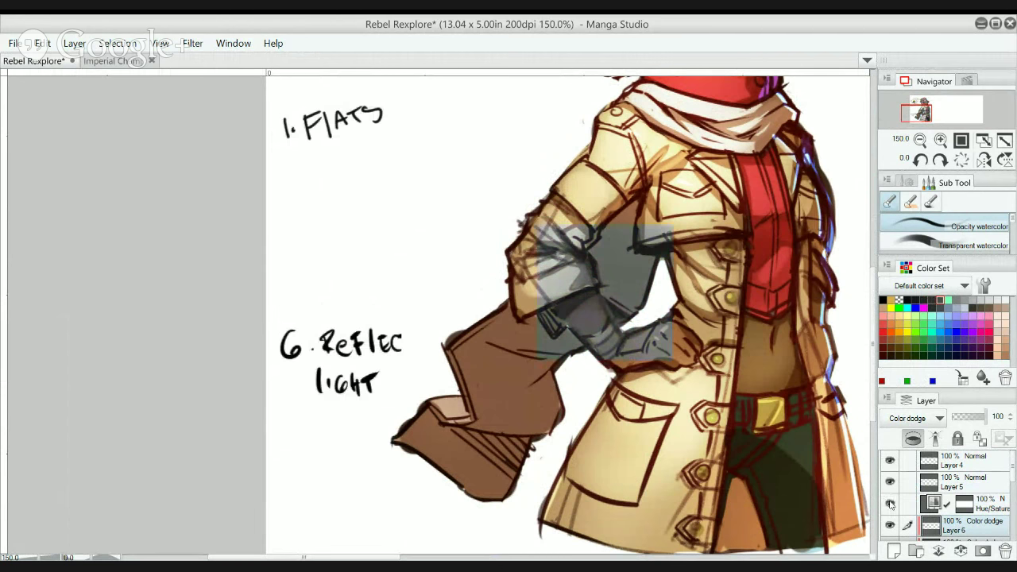
pyautogui.click(889, 503)
pyautogui.click(908, 483)
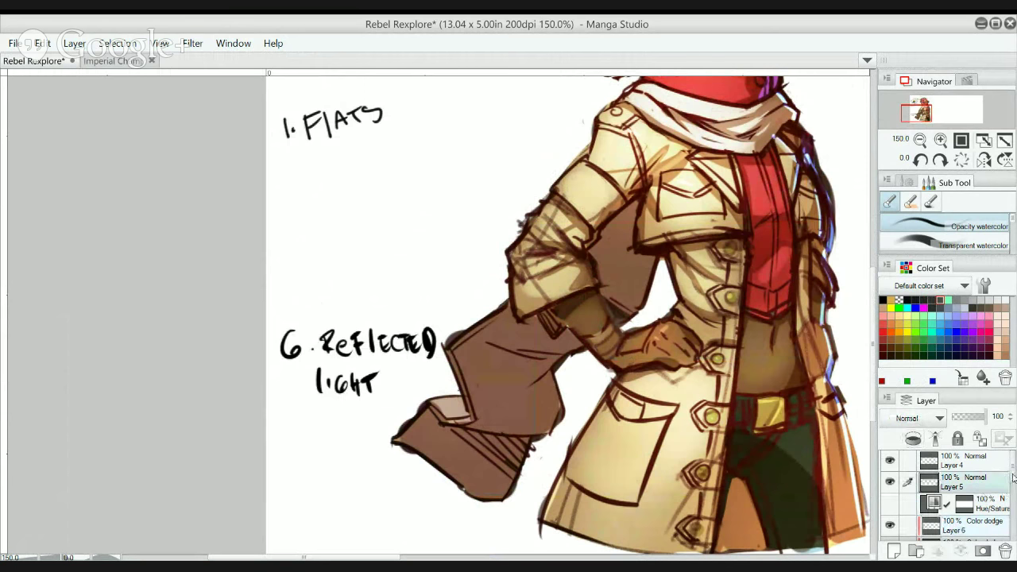
# - Expand Folder 1 and look through the layer stack from the Lines layer up to Layer 4
pyautogui.scroll(-2, 1013, 476)
pyautogui.scroll(-3, 777, 367)
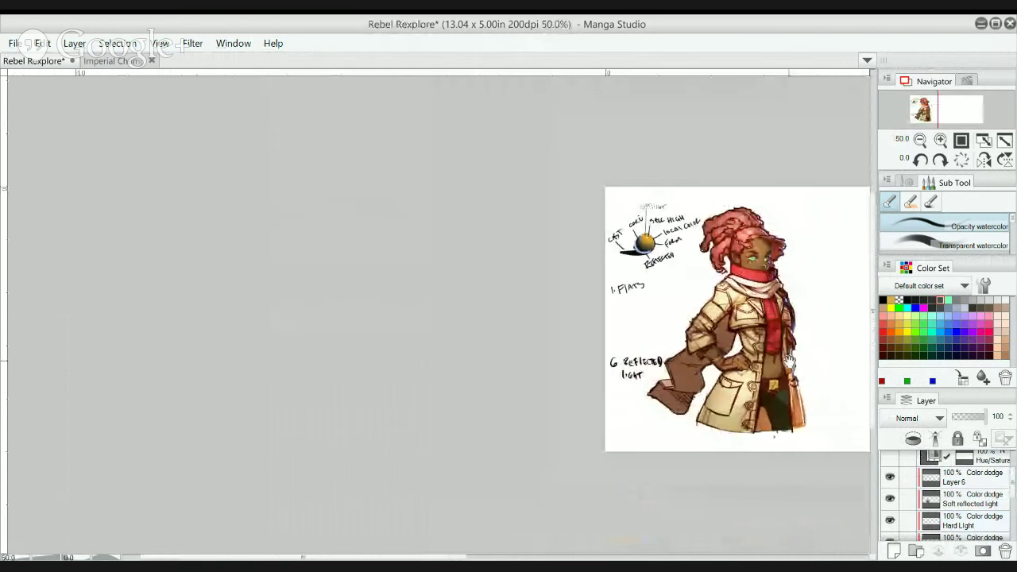
pyautogui.moveTo(1011, 485); pyautogui.dragTo(1011, 498)
pyautogui.click(927, 501)
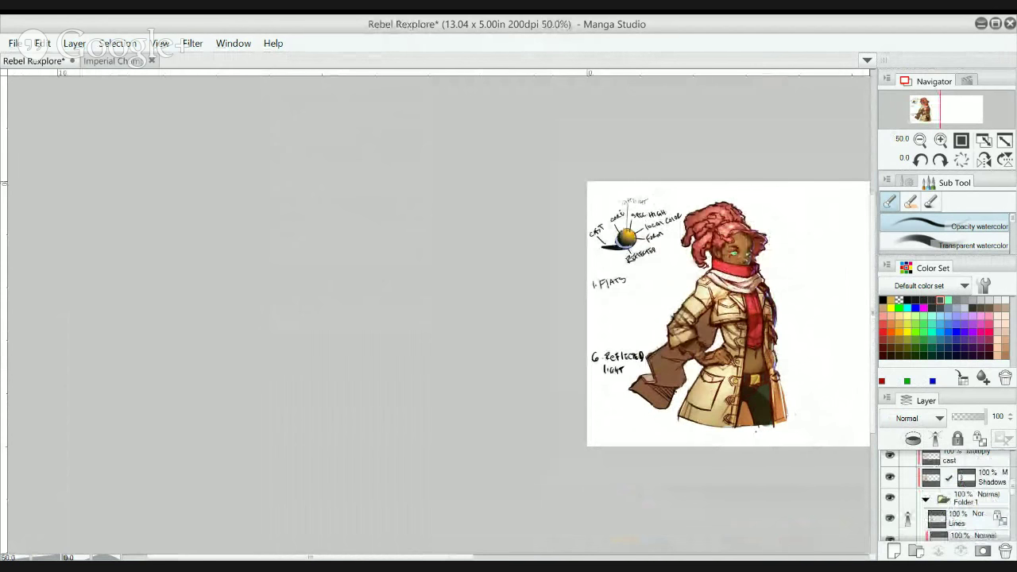
pyautogui.scroll(3, 1009, 485)
pyautogui.scroll(5, 897, 488)
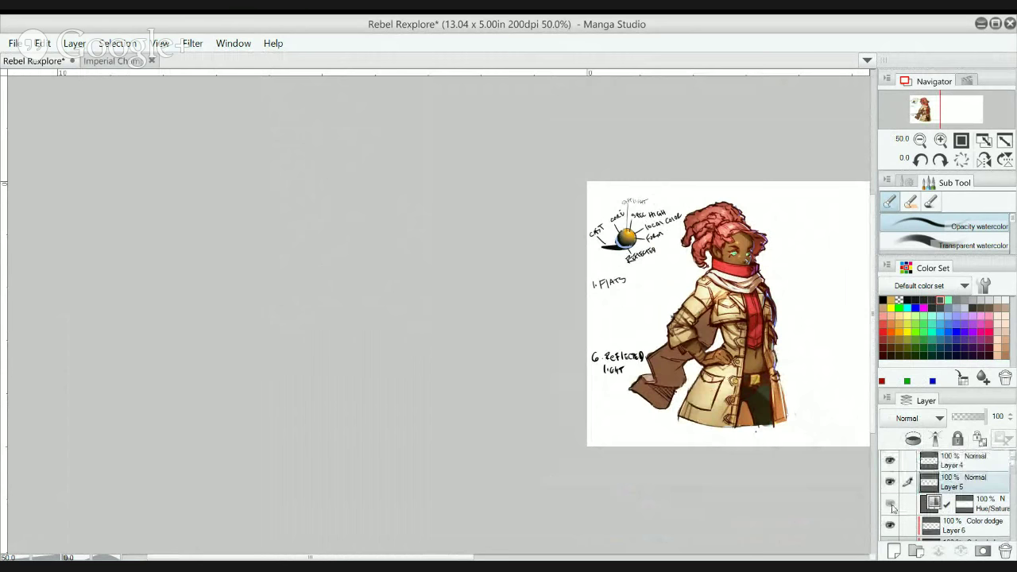
# - Toggle the visibility of the Hue/Saturation layer, Layer 5 and Layer 6 in turn to compare their effects on the figure
pyautogui.click(890, 503)
pyautogui.click(890, 503)
pyautogui.click(889, 481)
pyautogui.click(889, 481)
pyautogui.click(914, 529)
pyautogui.click(891, 527)
pyautogui.click(891, 527)
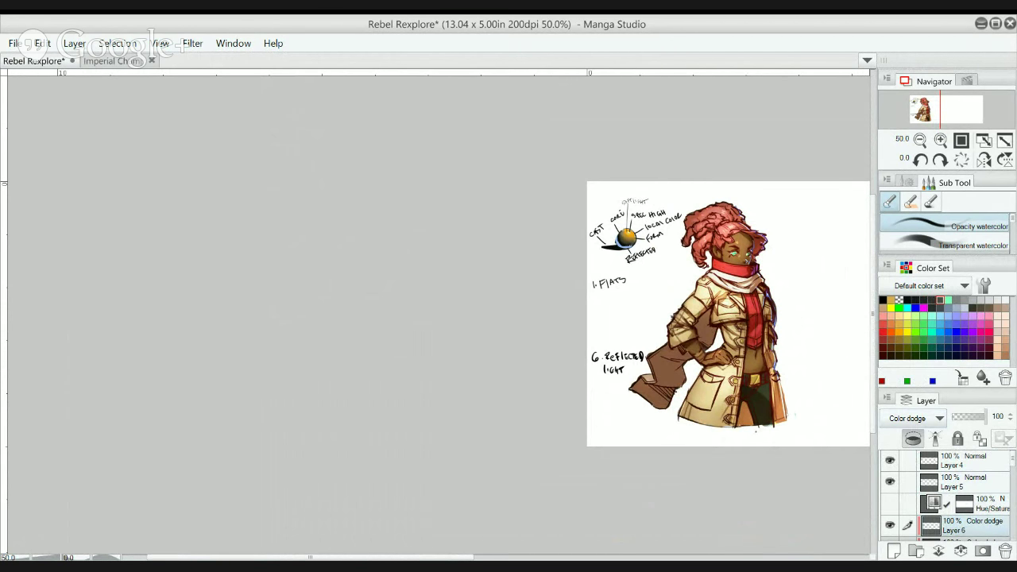
# - Set the blending mode of Layer 6 to Normal to expose the raw reflected light strokes
pyautogui.click(887, 201)
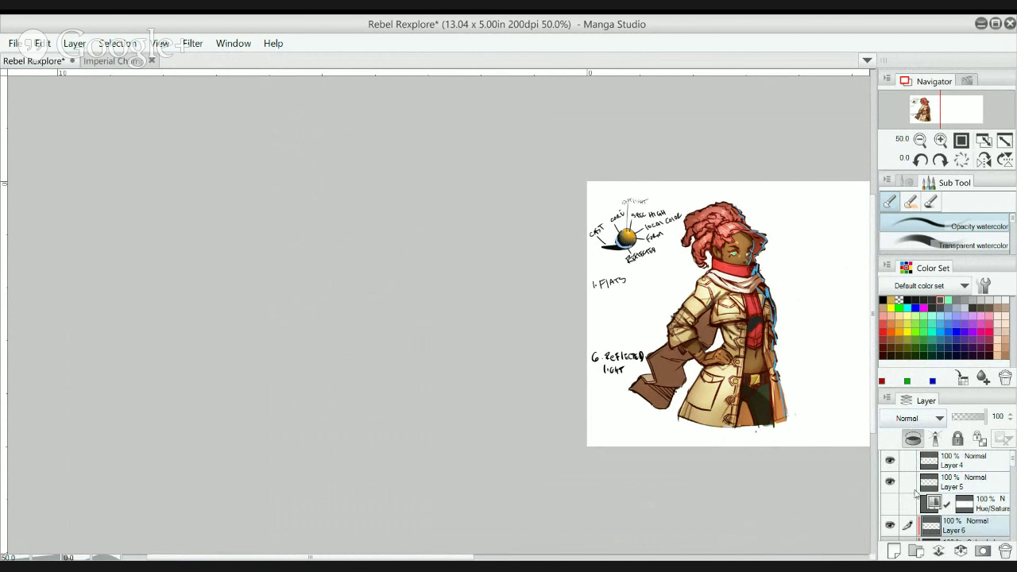
pyautogui.click(788, 326)
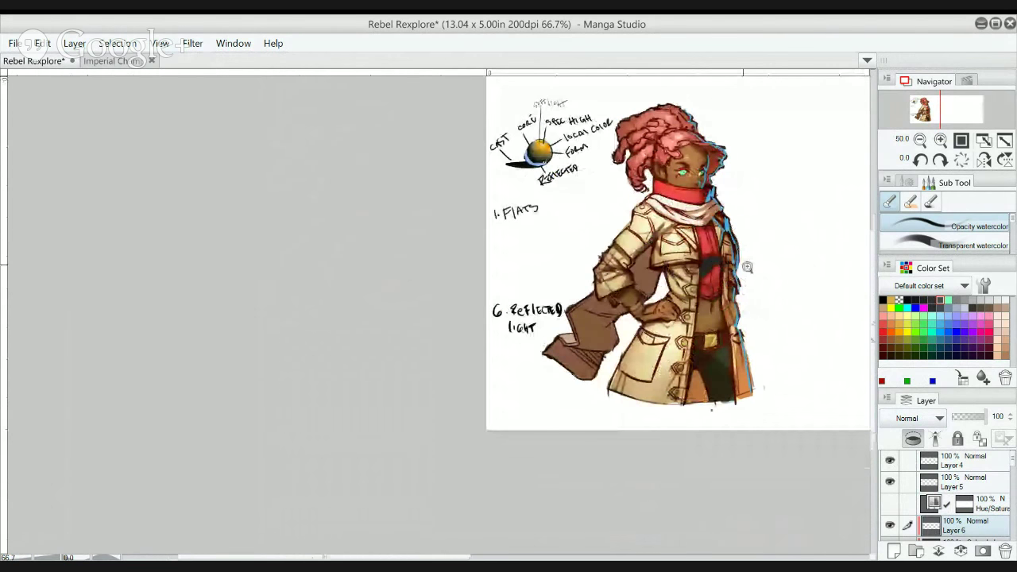
pyautogui.click(747, 267)
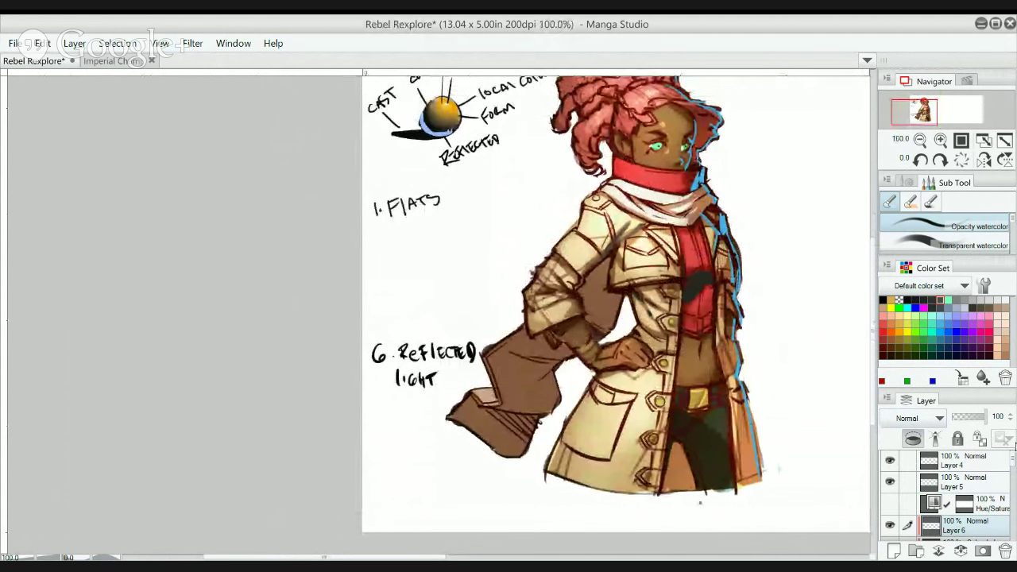
# - Switch the Soft reflected light layer to Normal blending and undo that change
pyautogui.scroll(-5, 953, 492)
pyautogui.click(965, 465)
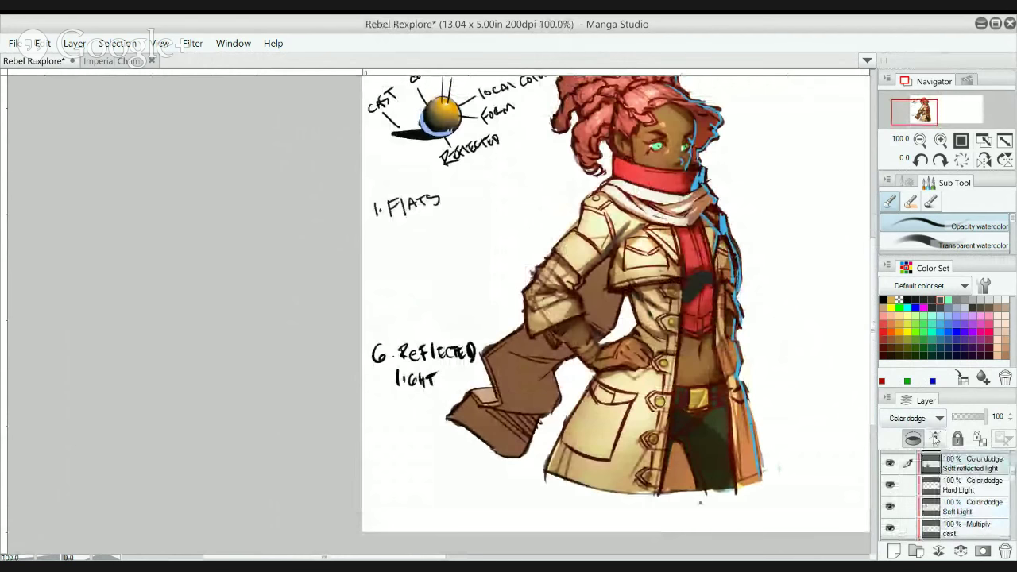
pyautogui.click(920, 419)
pyautogui.click(911, 183)
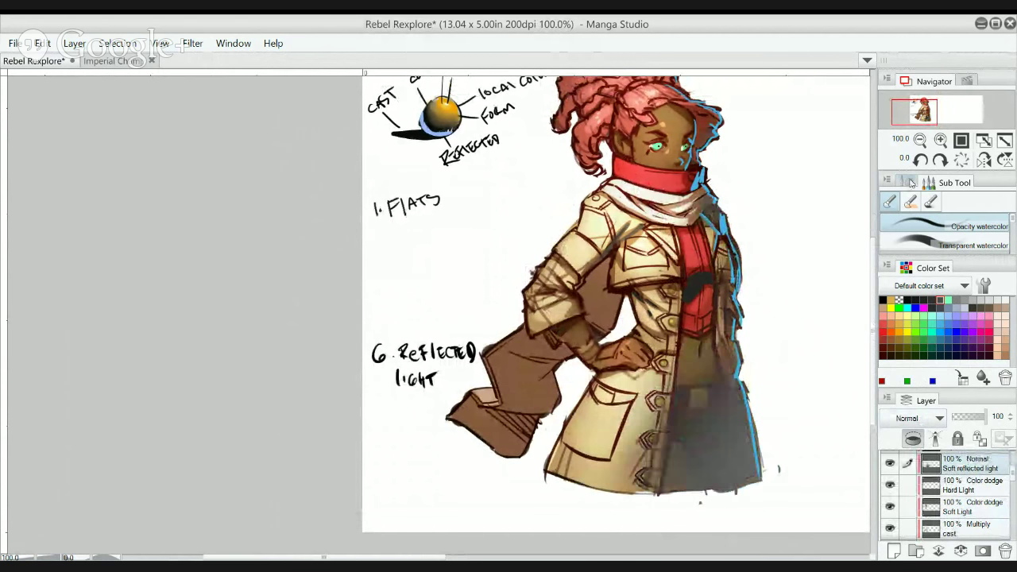
pyautogui.hotkey('ctrl', 'z')
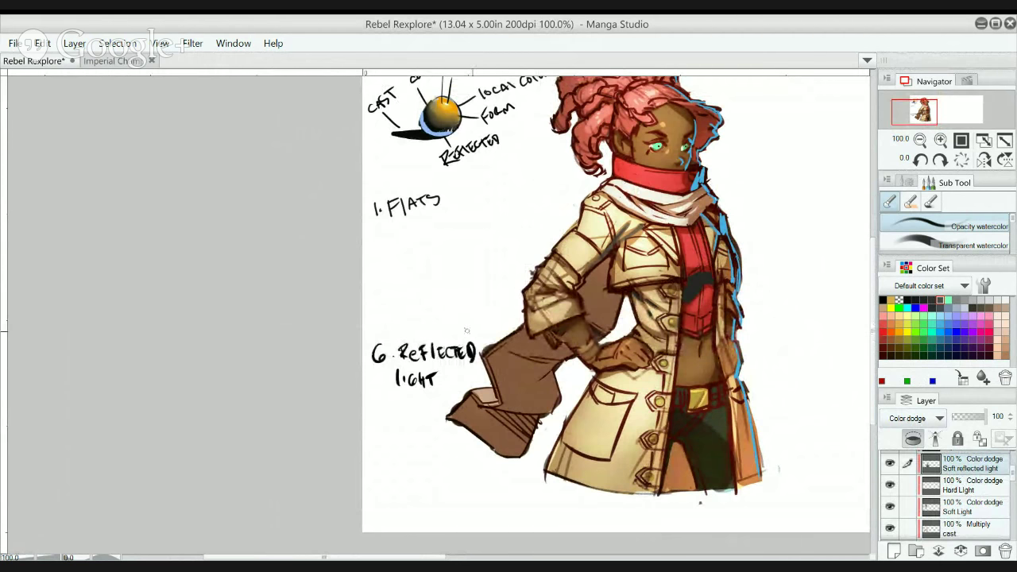
# - Toggle the visibility of Layer 5 off and on to compare its contribution, and select Layer 4
pyautogui.scroll(-5, 1009, 456)
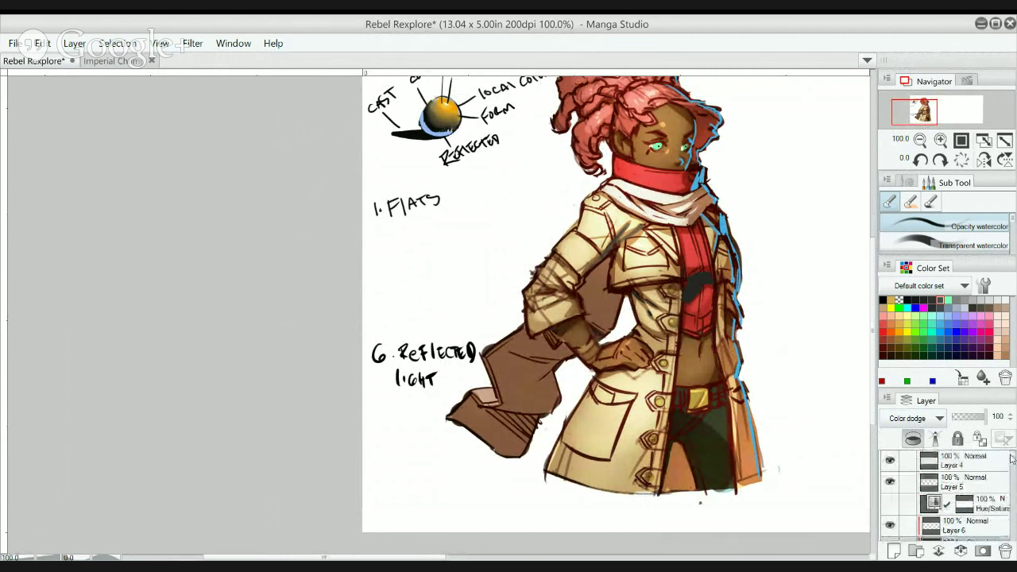
pyautogui.scroll(-2, 1009, 458)
pyautogui.click(942, 515)
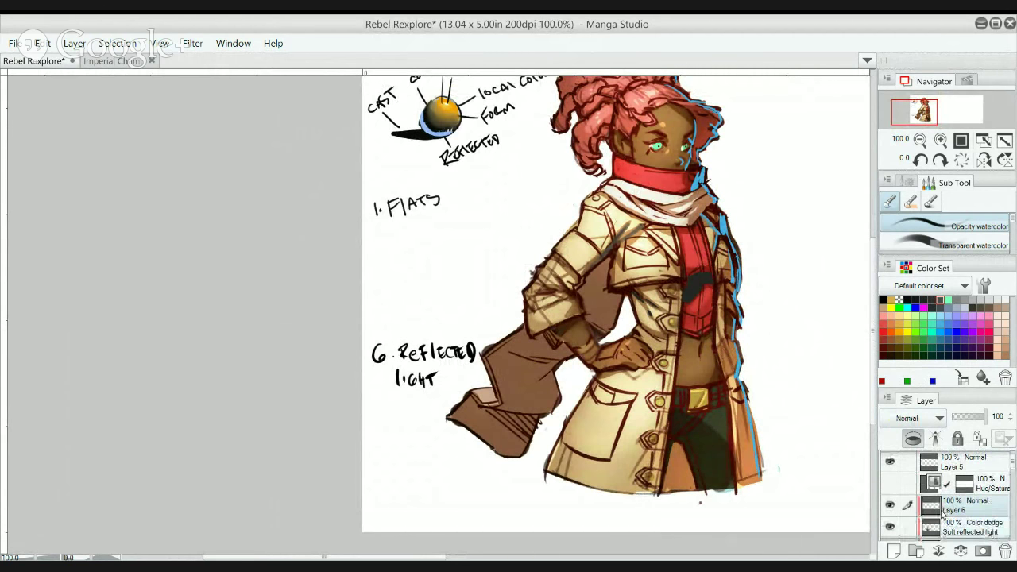
pyautogui.click(890, 462)
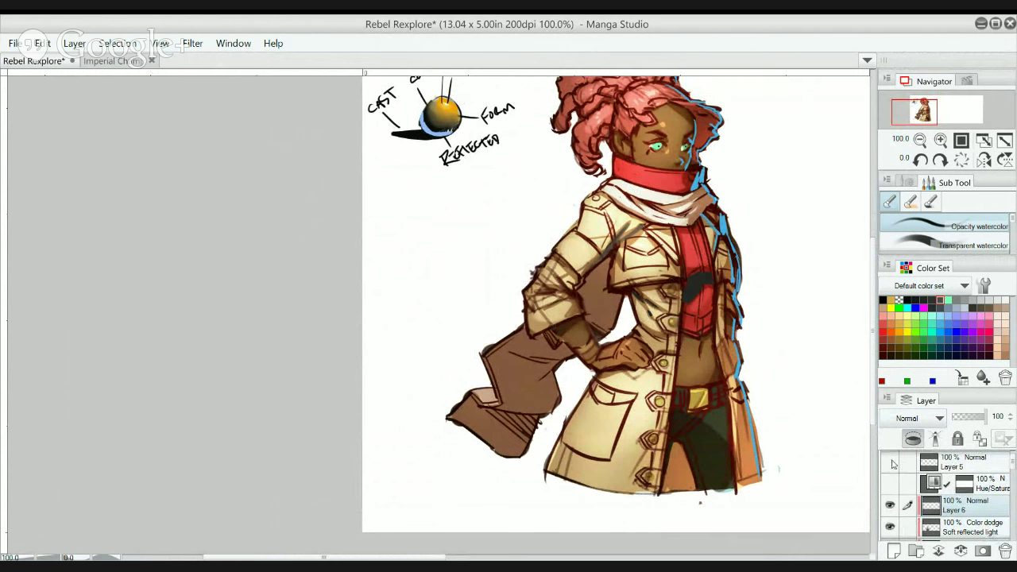
pyautogui.click(890, 461)
pyautogui.click(934, 465)
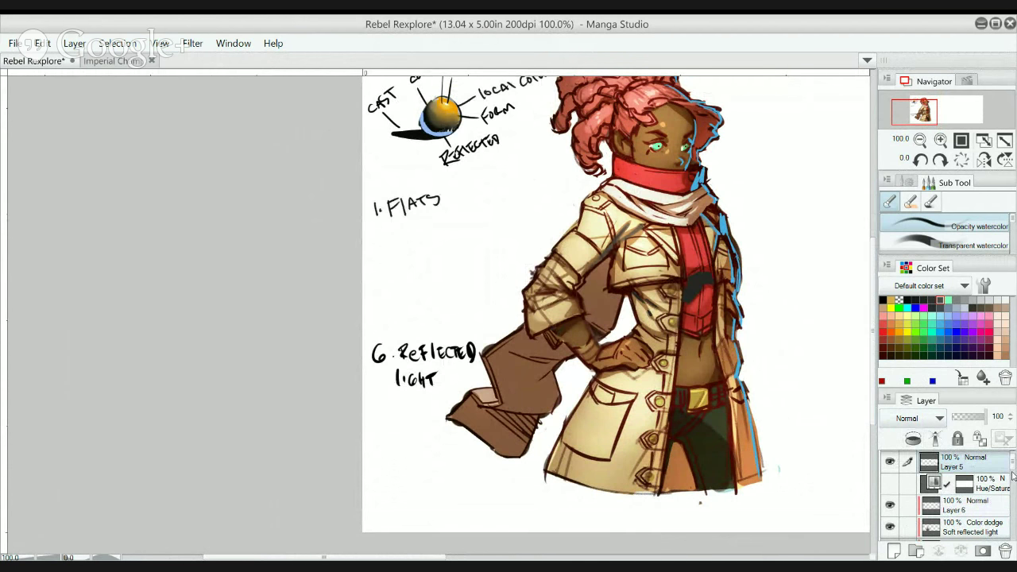
pyautogui.scroll(1, 1012, 475)
pyautogui.click(943, 460)
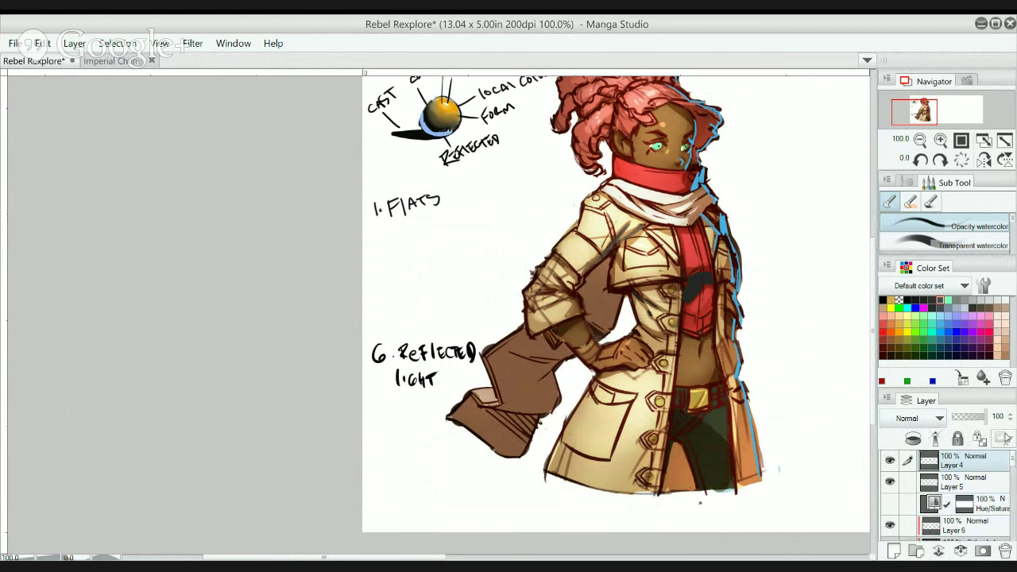
# - Select the Hard Light layer and restore the Color dodge blending of Layer 6
pyautogui.scroll(-10, 958, 483)
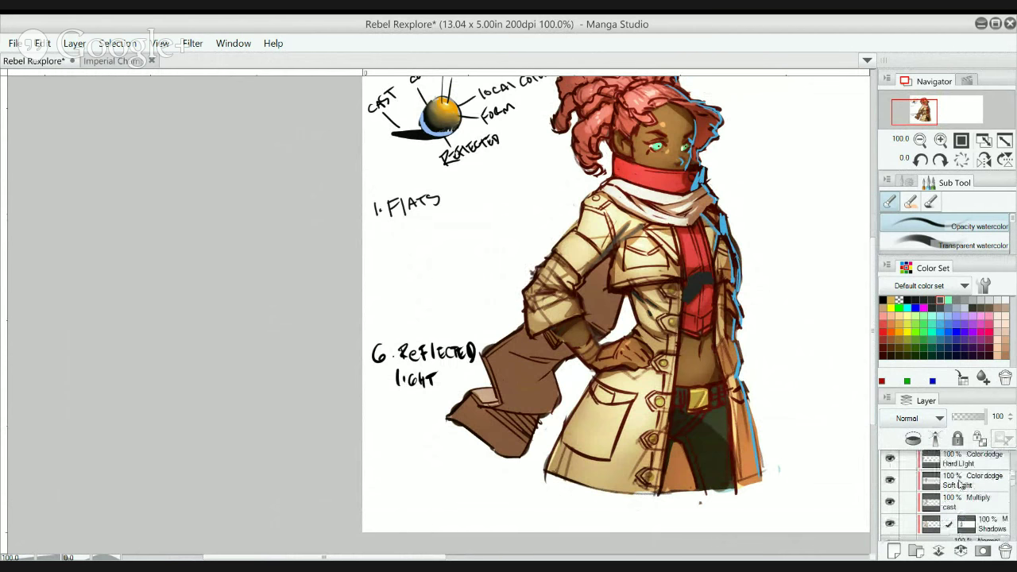
pyautogui.click(985, 468)
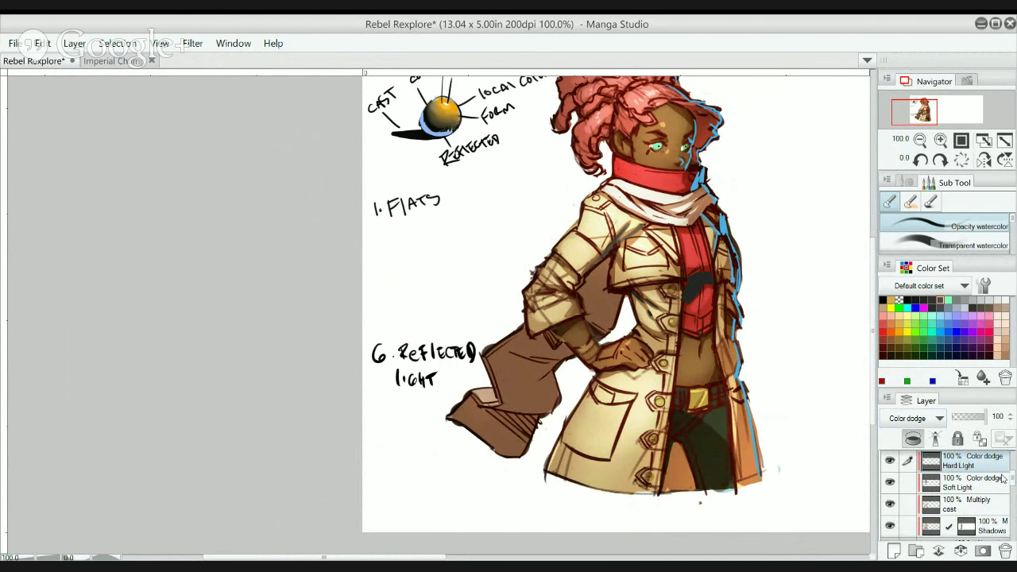
pyautogui.moveTo(1013, 480); pyautogui.dragTo(1012, 476)
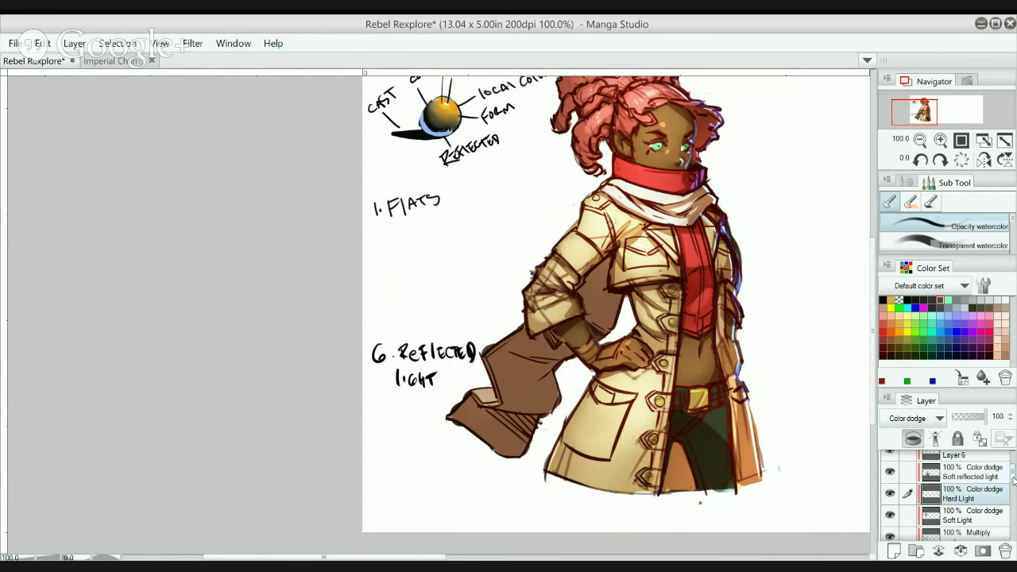
# - Toggle the Hue/Saturation layer to compare the colors, and examine the whole figure beside the labeled light sphere
pyautogui.moveTo(1013, 475); pyautogui.dragTo(1006, 448)
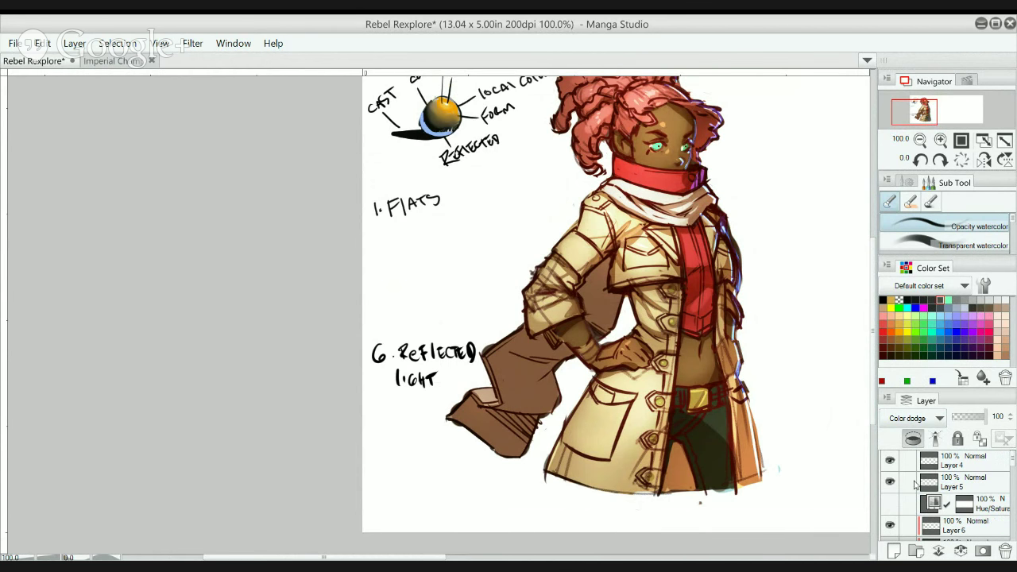
pyautogui.click(890, 502)
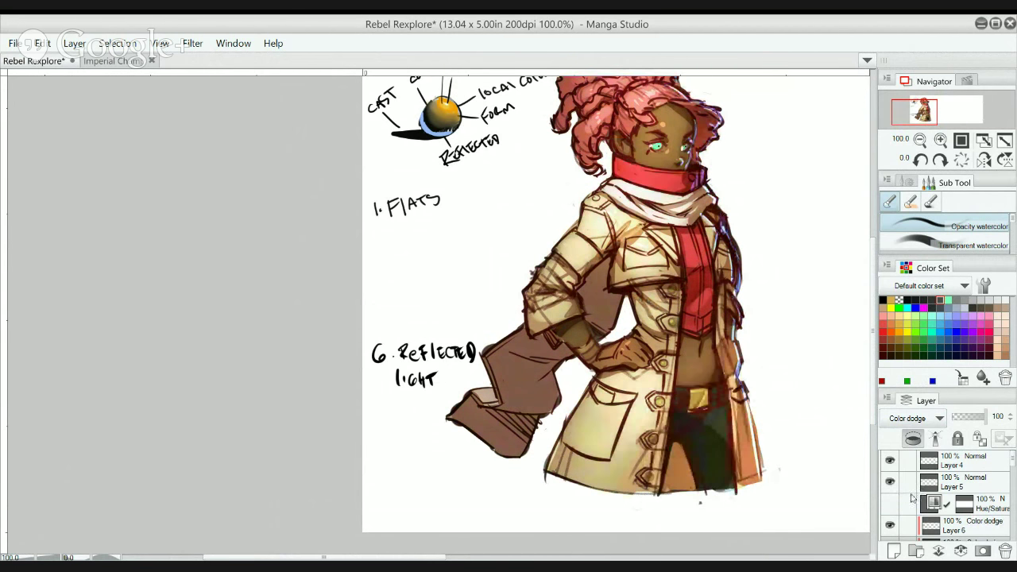
pyautogui.moveTo(682, 286); pyautogui.dragTo(694, 289)
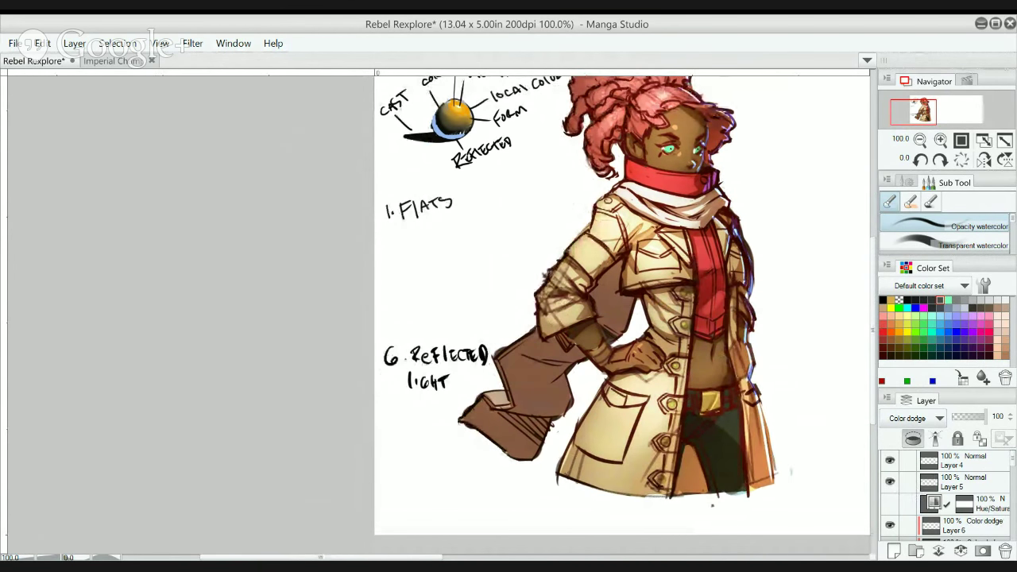
pyautogui.press('p')
pyautogui.moveTo(501, 321); pyautogui.dragTo(454, 351)
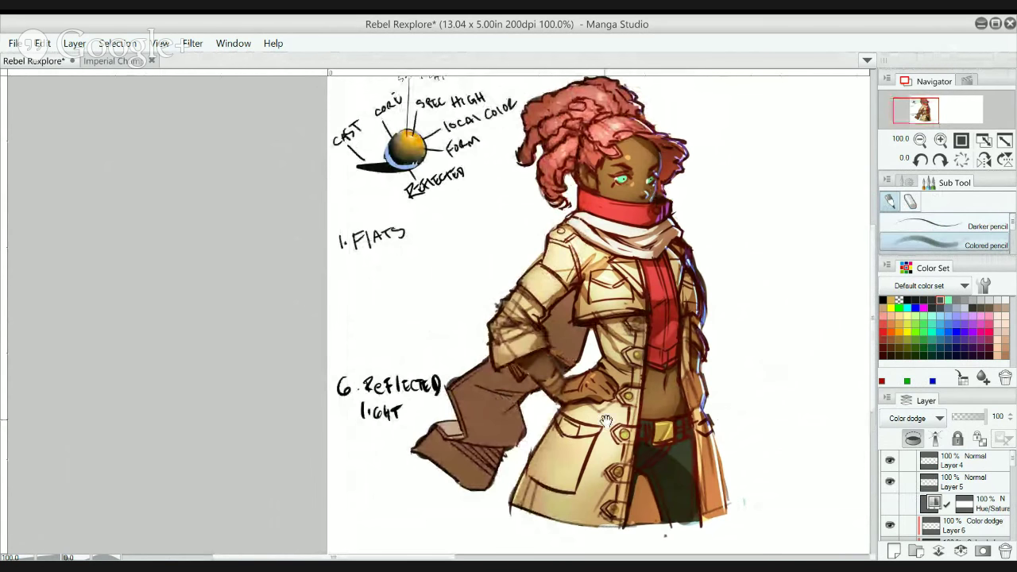
pyautogui.moveTo(500, 306); pyautogui.dragTo(469, 337)
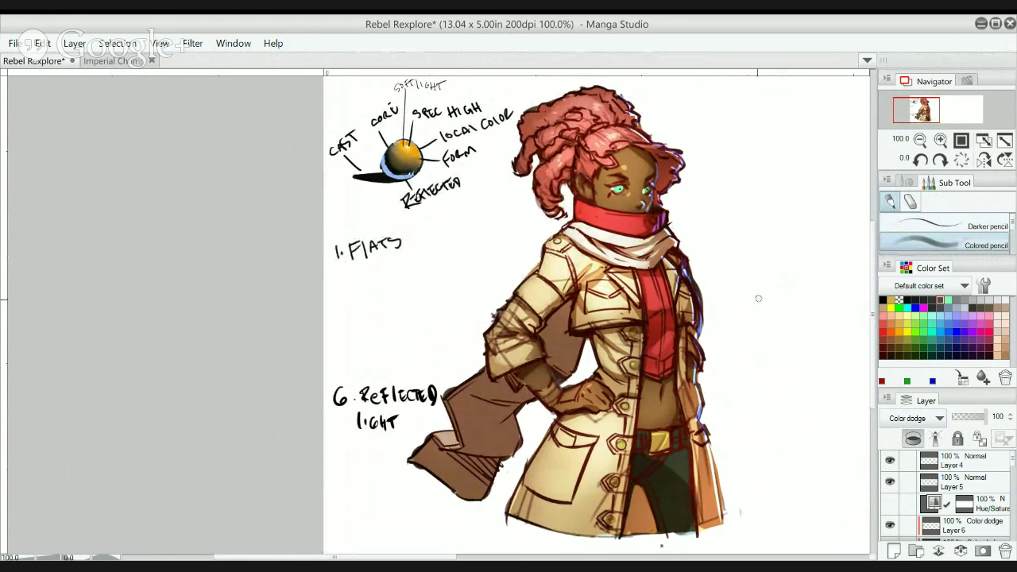
pyautogui.moveTo(574, 228)
pyautogui.mouseDown()
pyautogui.moveTo(566, 238)
pyautogui.moveTo(561, 226)
pyautogui.mouseUp()
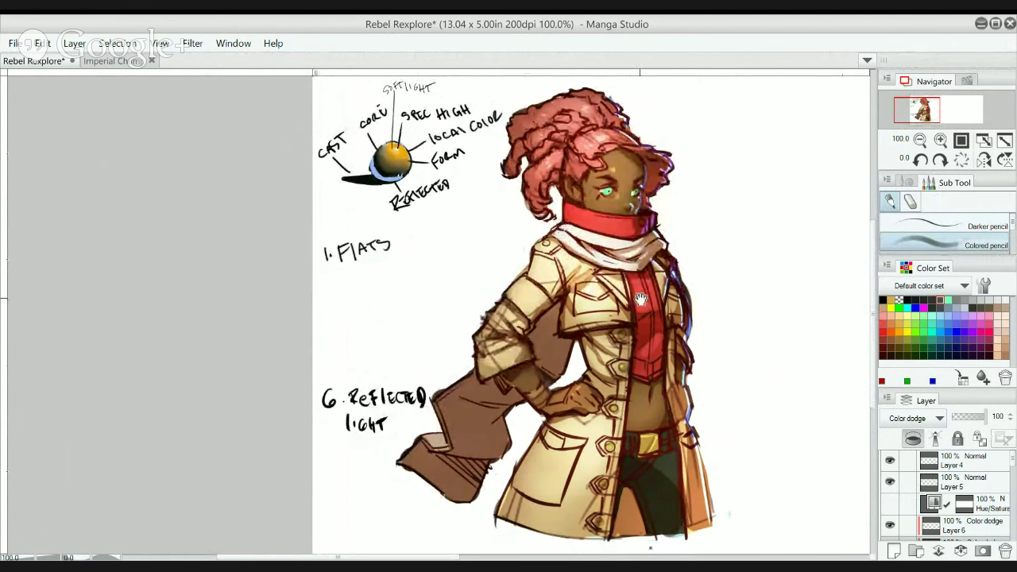
# - Paint cast shadows on the white scarf beneath the red collar with the G-pen on the Multiply layer named cast
pyautogui.moveTo(1012, 459); pyautogui.dragTo(1012, 477)
pyautogui.scroll(-5, 1011, 472)
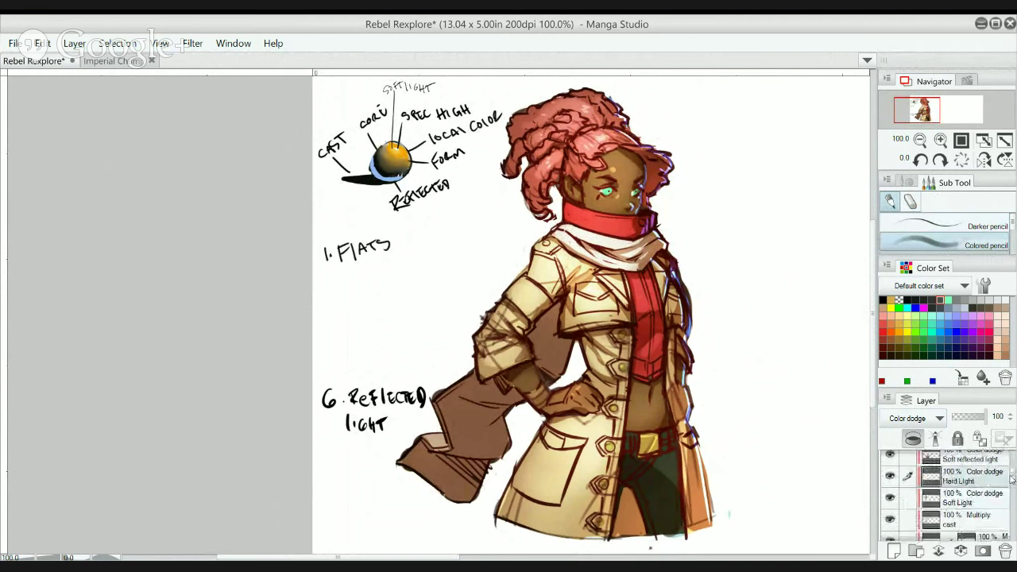
pyautogui.click(939, 507)
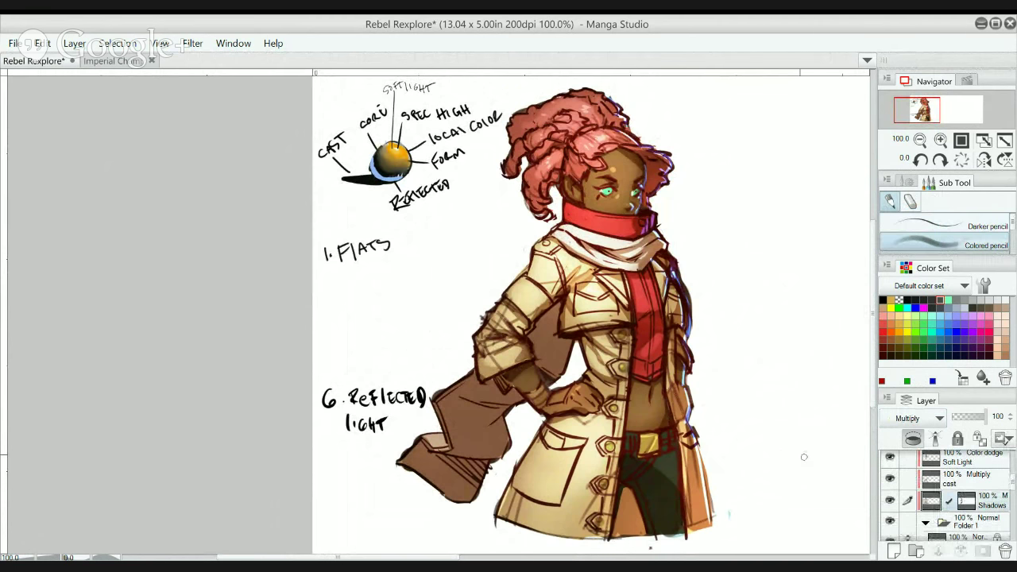
pyautogui.keyDown('ctrl'); pyautogui.click(536, 301); pyautogui.keyUp('ctrl')
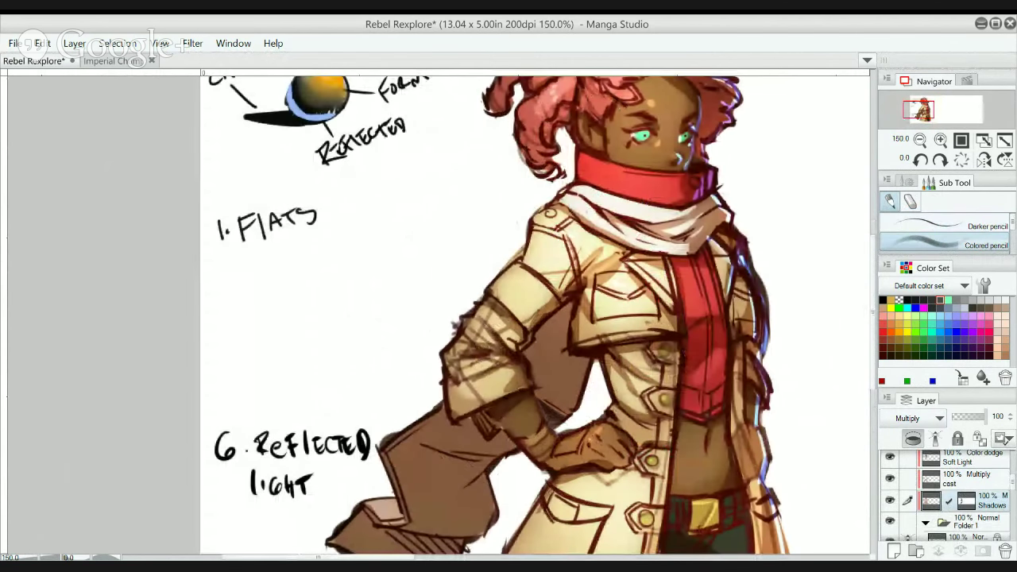
pyautogui.press('b')
pyautogui.moveTo(592, 137); pyautogui.dragTo(589, 220)
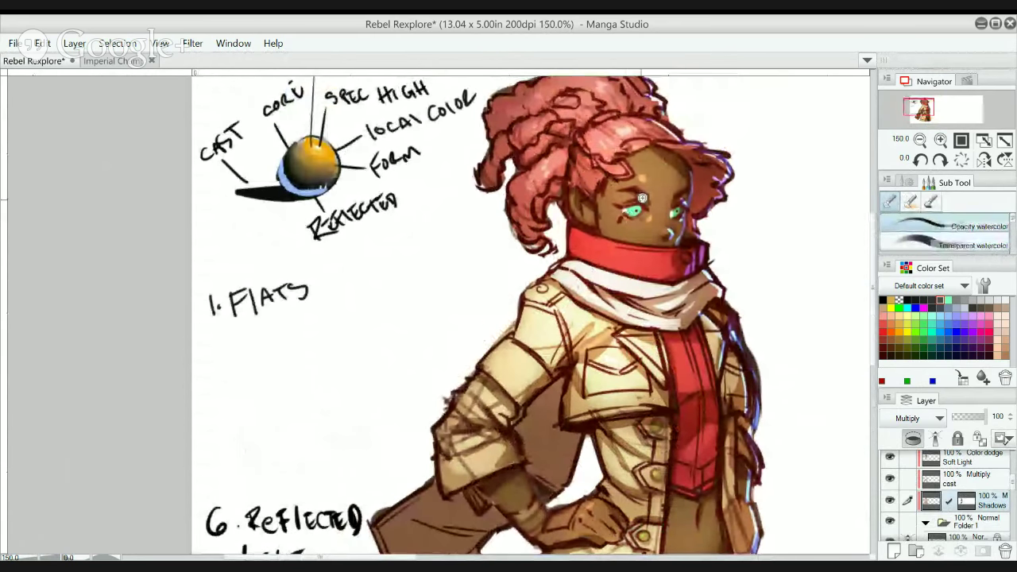
pyautogui.scroll(1, 675, 224)
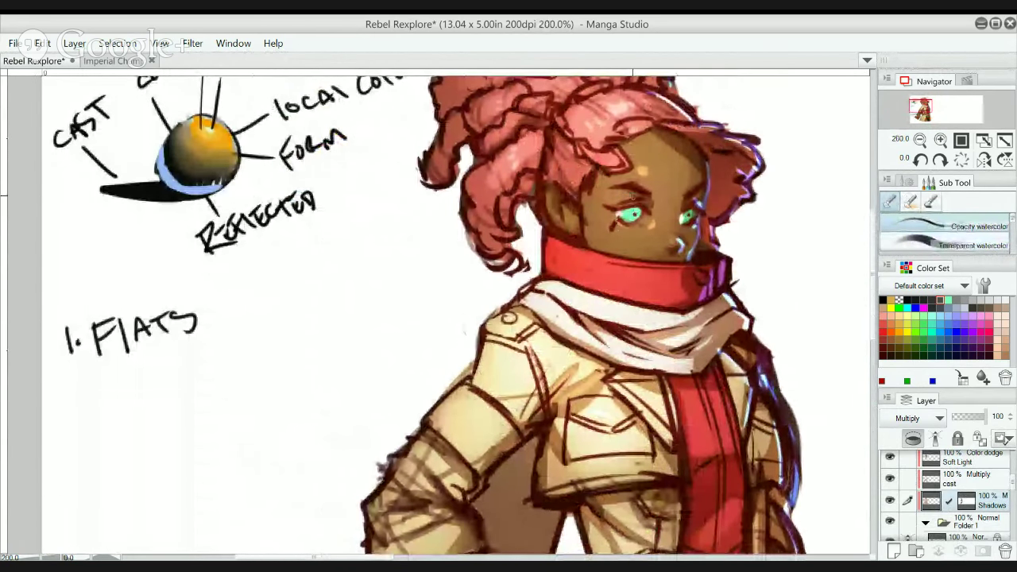
pyautogui.moveTo(626, 374); pyautogui.dragTo(626, 347)
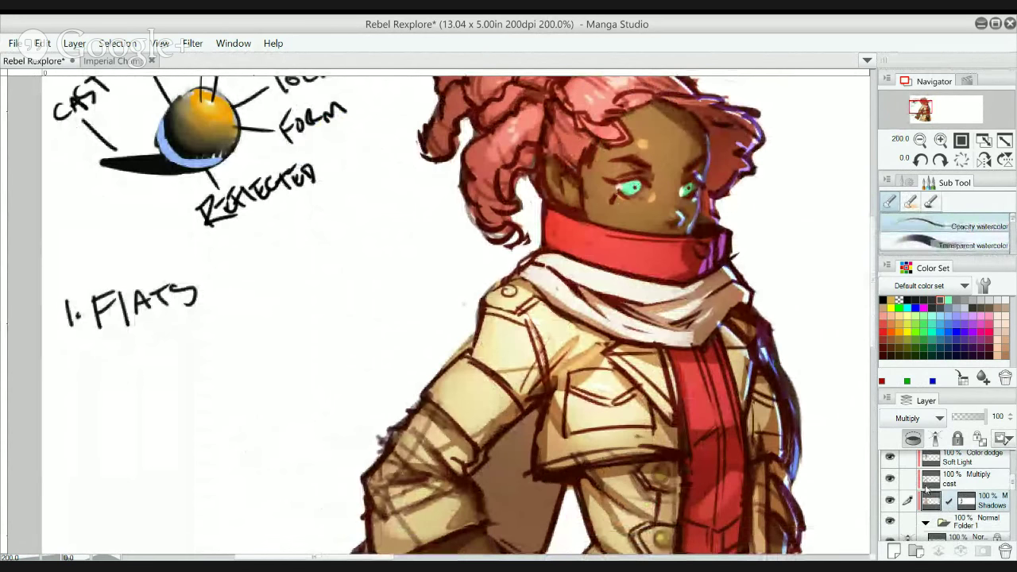
pyautogui.press('p')
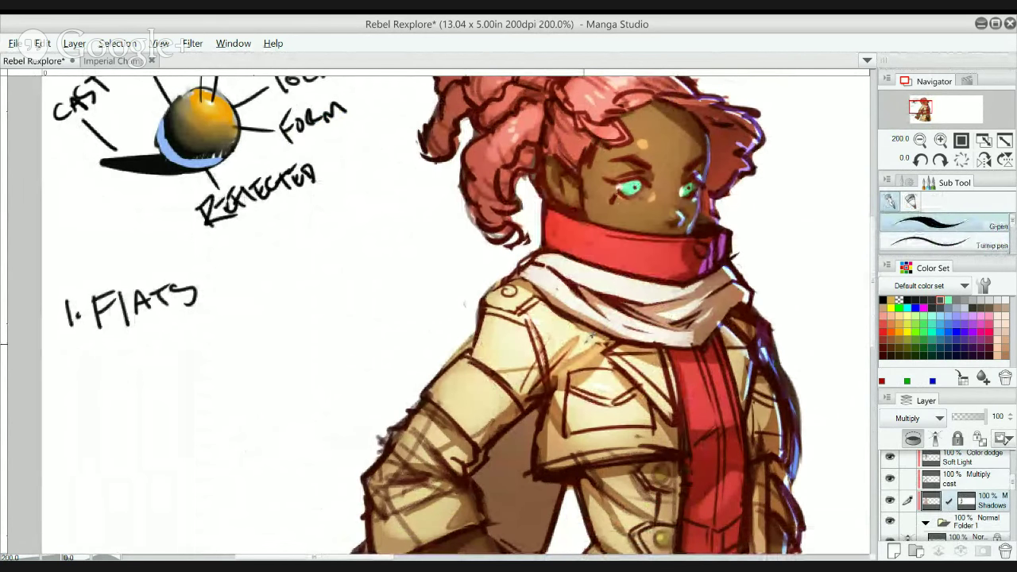
pyautogui.click(936, 479)
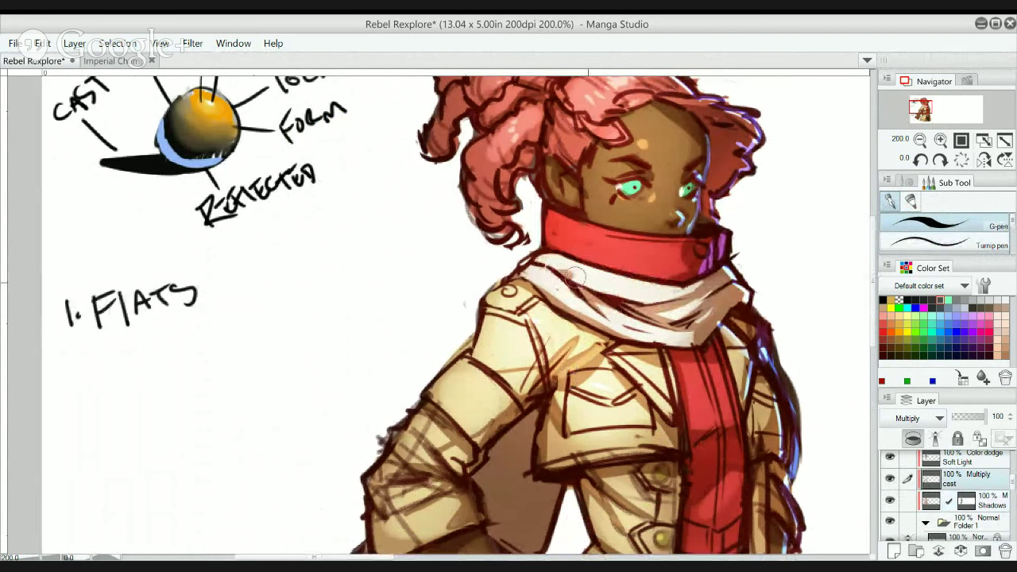
pyautogui.moveTo(566, 273)
pyautogui.mouseDown()
pyautogui.moveTo(658, 305)
pyautogui.moveTo(642, 301)
pyautogui.moveTo(735, 265)
pyautogui.mouseUp()
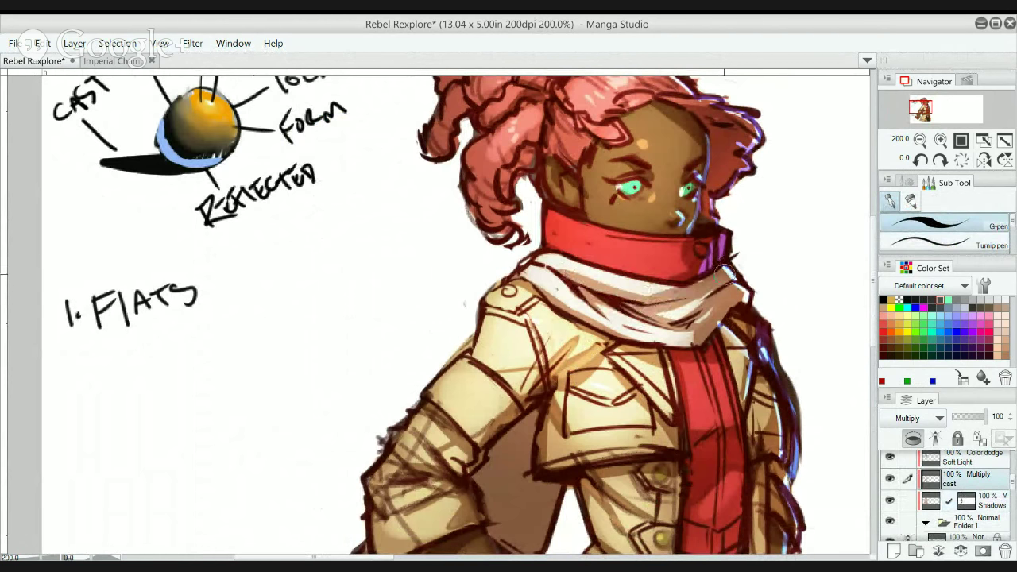
pyautogui.moveTo(548, 237); pyautogui.dragTo(679, 256)
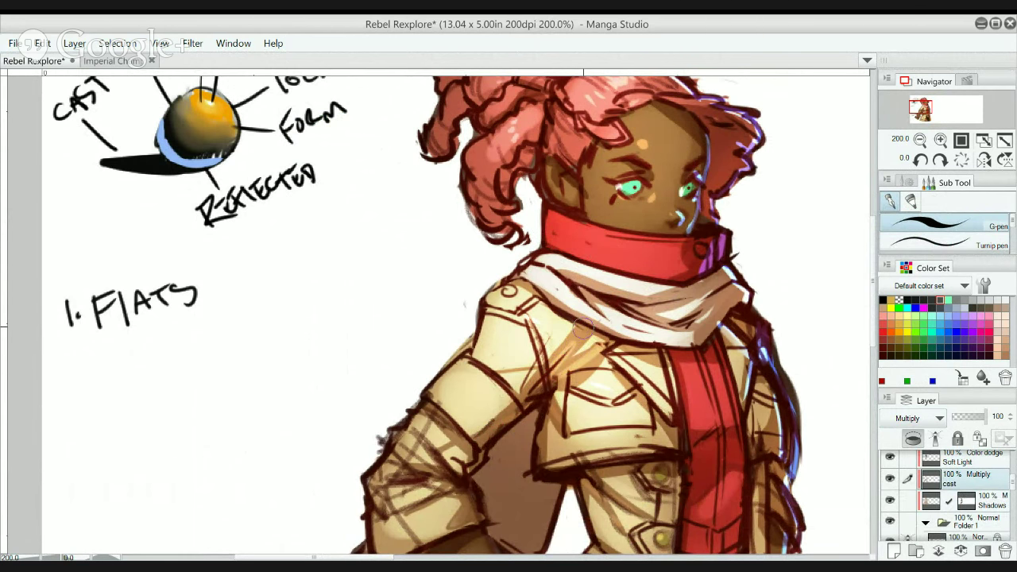
# - Soften the cast shadows on the scarf with the Blend tool
pyautogui.keyDown('alt'); pyautogui.click(577, 299); pyautogui.keyUp('alt')
pyautogui.keyDown('alt'); pyautogui.click(577, 300); pyautogui.keyUp('alt')
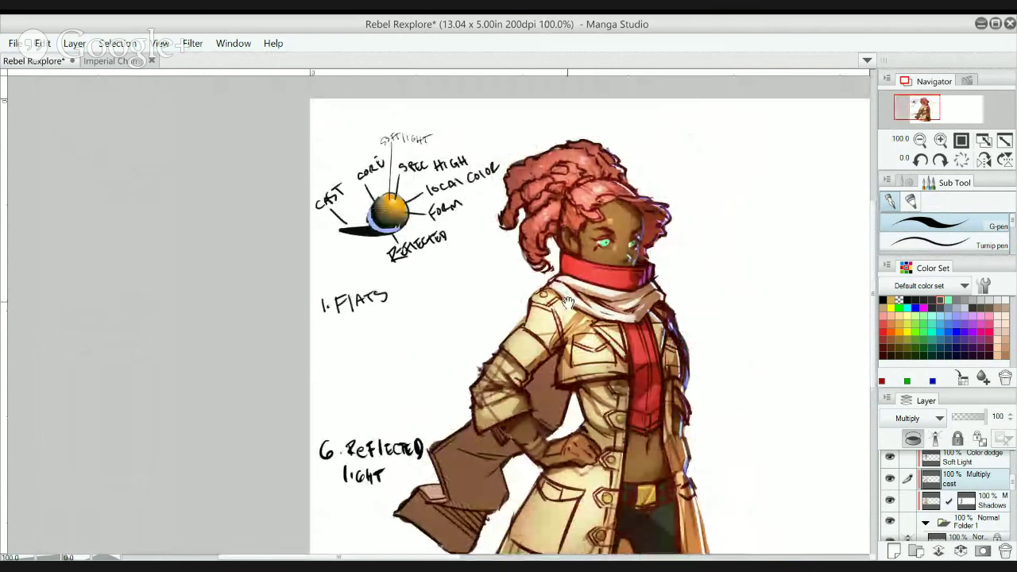
pyautogui.keyDown('ctrl'); pyautogui.click(571, 308); pyautogui.keyUp('ctrl')
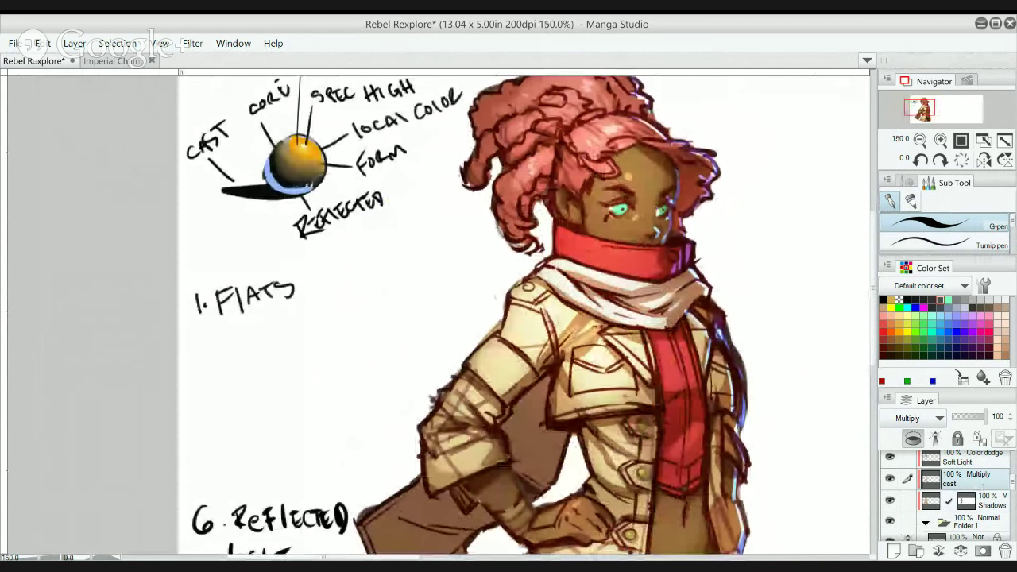
pyautogui.press('j')
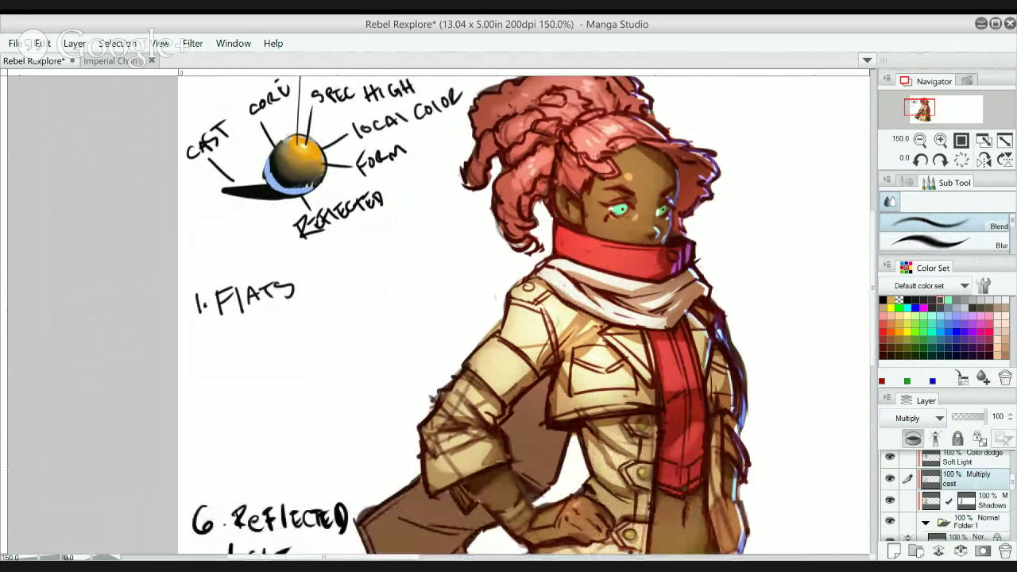
pyautogui.scroll(1, 592, 267)
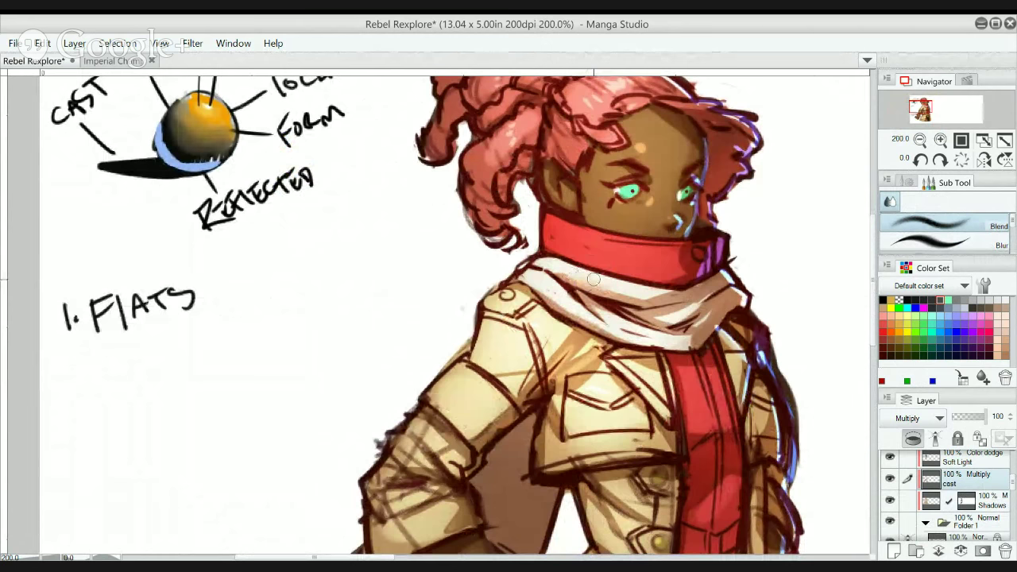
pyautogui.moveTo(581, 340); pyautogui.dragTo(687, 213)
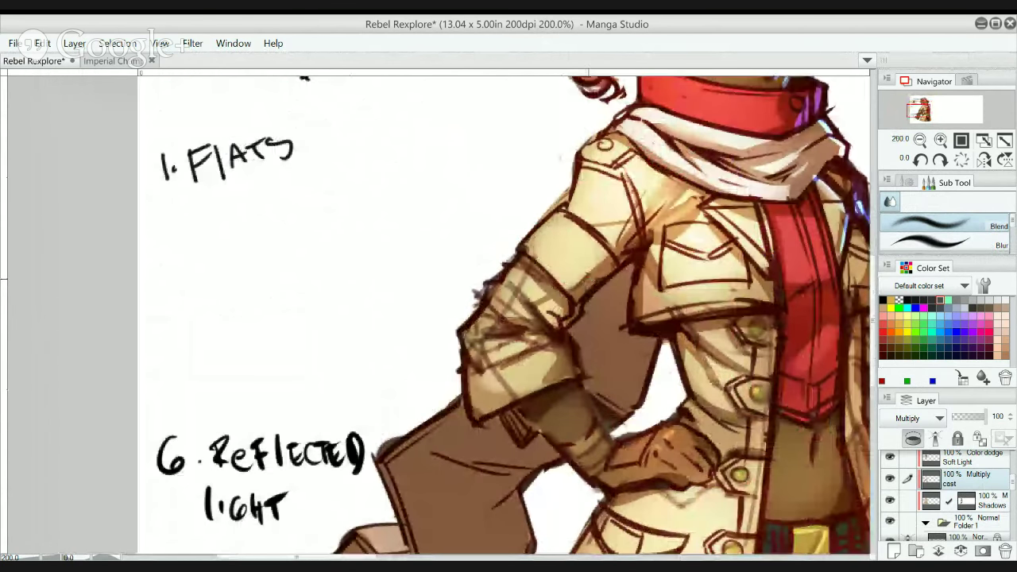
pyautogui.moveTo(721, 333); pyautogui.dragTo(650, 294)
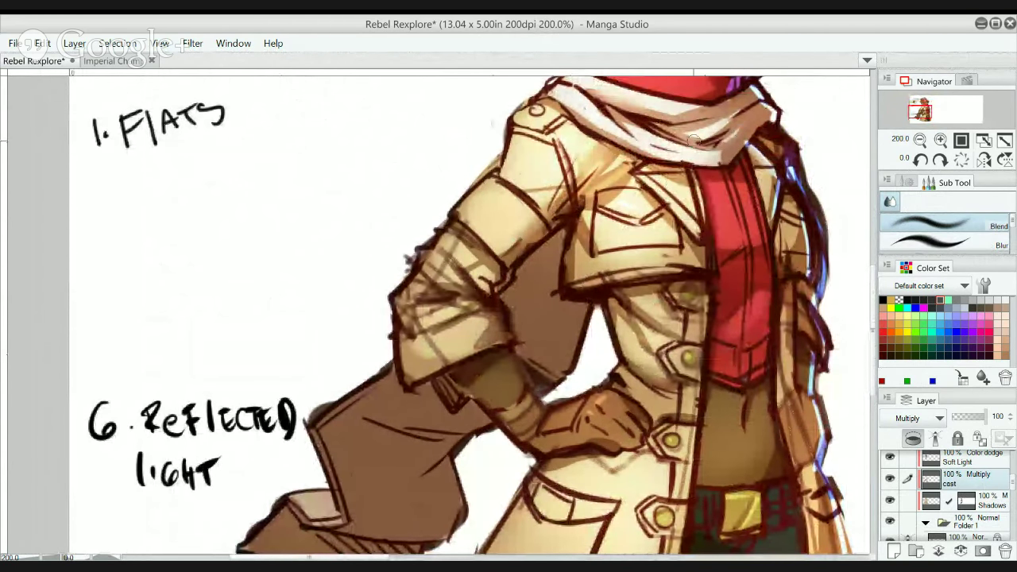
pyautogui.moveTo(710, 122); pyautogui.dragTo(630, 200)
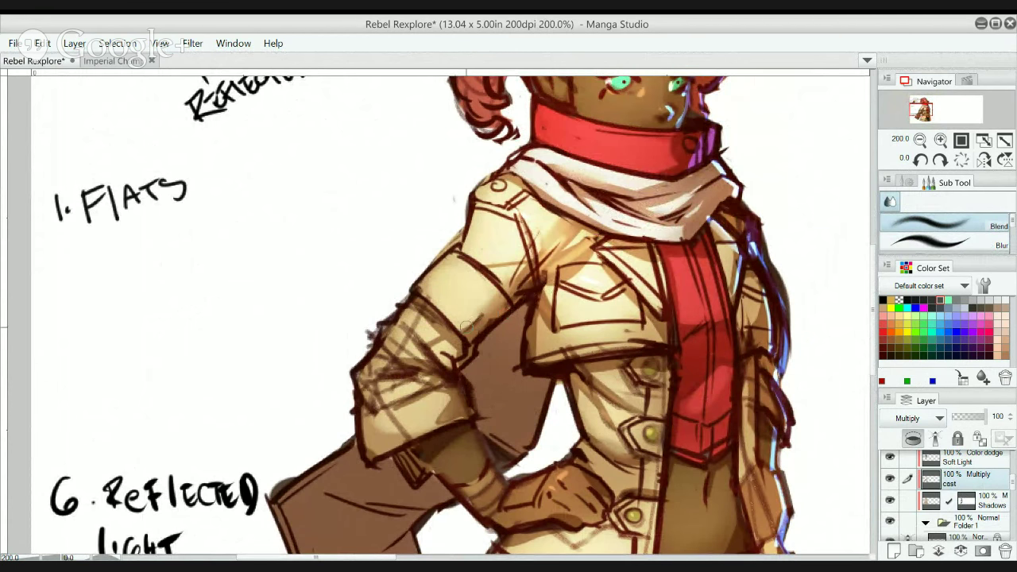
# - Touch up the cast shadows on the coat sleeve and scarf with the G-pen and Blend tool, checking the whole figure
pyautogui.press('p')
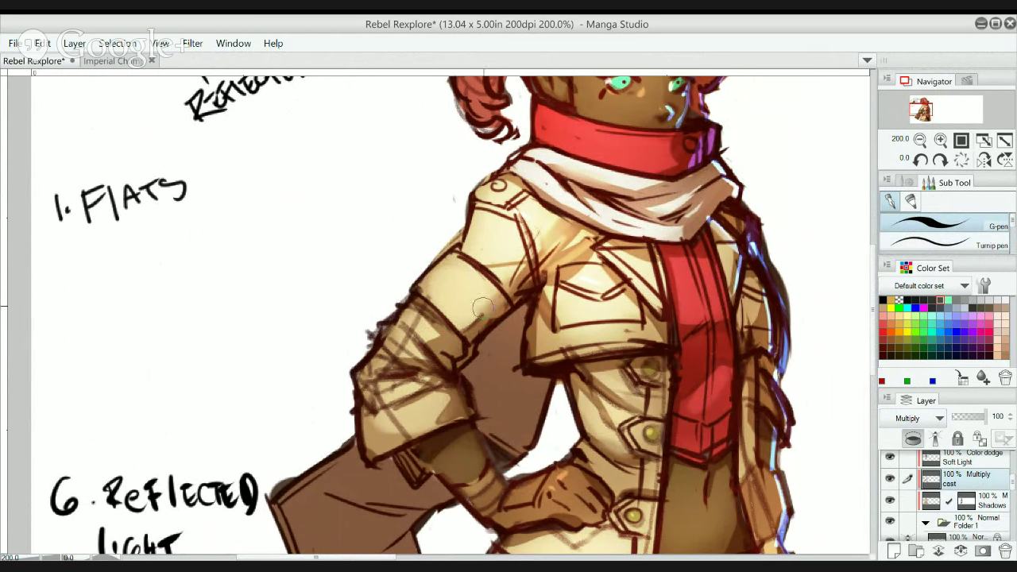
pyautogui.keyDown('alt'); pyautogui.click(535, 246); pyautogui.keyUp('alt')
pyautogui.keyDown('alt'); pyautogui.click(535, 247); pyautogui.keyUp('alt')
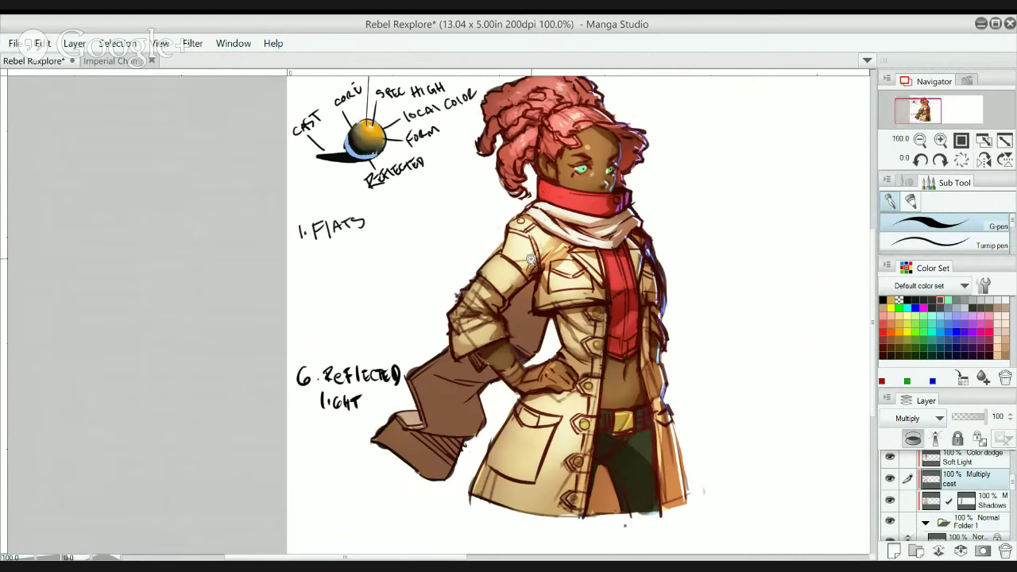
pyautogui.keyDown('ctrl'); pyautogui.click(519, 240); pyautogui.keyUp('ctrl')
pyautogui.press('j')
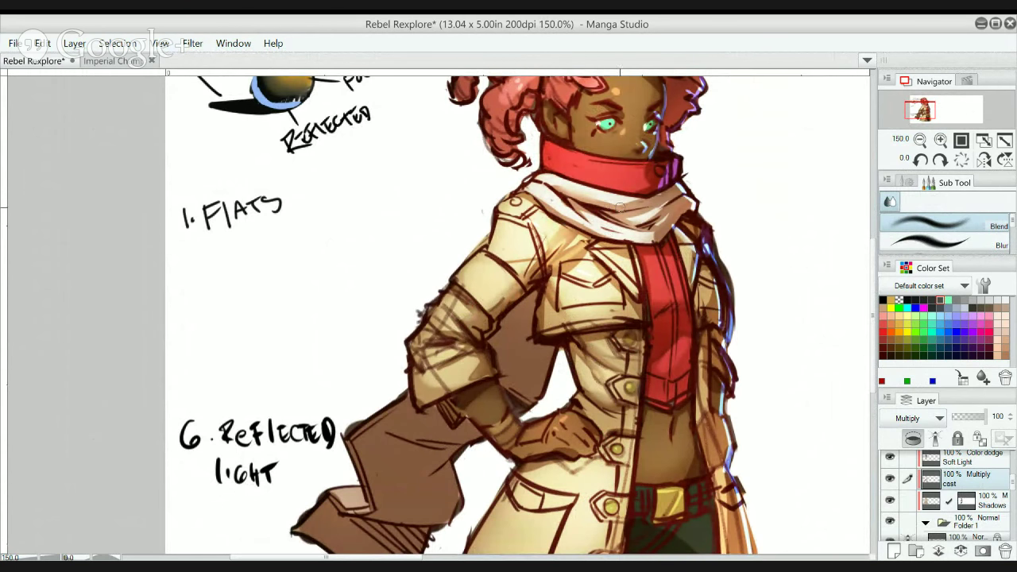
pyautogui.keyDown('alt'); pyautogui.click(687, 281); pyautogui.keyUp('alt')
pyautogui.keyDown('alt'); pyautogui.click(687, 281); pyautogui.keyUp('alt')
pyautogui.keyDown('ctrl'); pyautogui.click(672, 306); pyautogui.keyUp('ctrl')
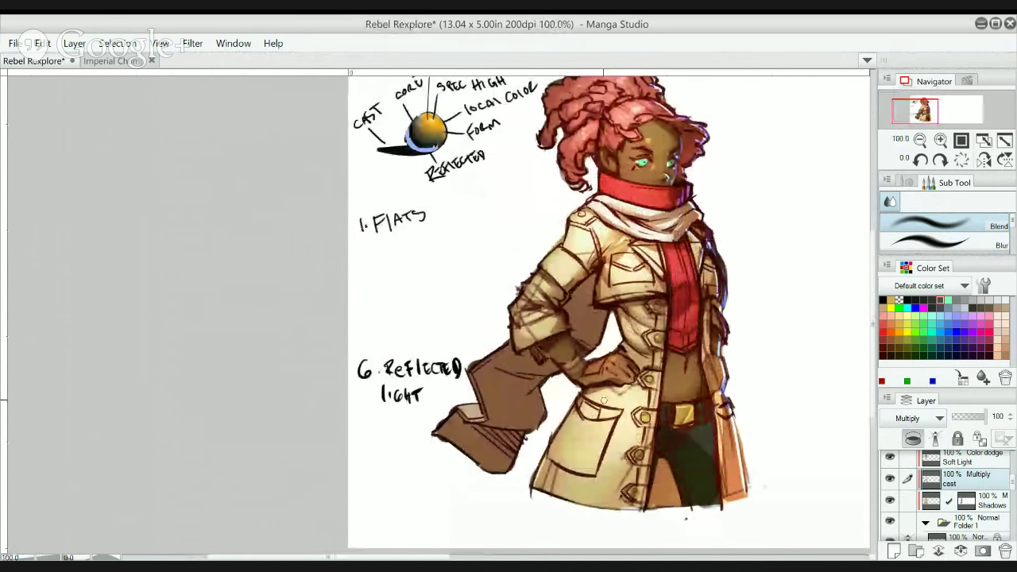
# - Soften the shading on the coat's chest just below the scarf with the Blend tool on the cast layer
pyautogui.keyDown('ctrl'); pyautogui.click(664, 172); pyautogui.keyUp('ctrl')
pyautogui.moveTo(679, 154); pyautogui.dragTo(656, 232)
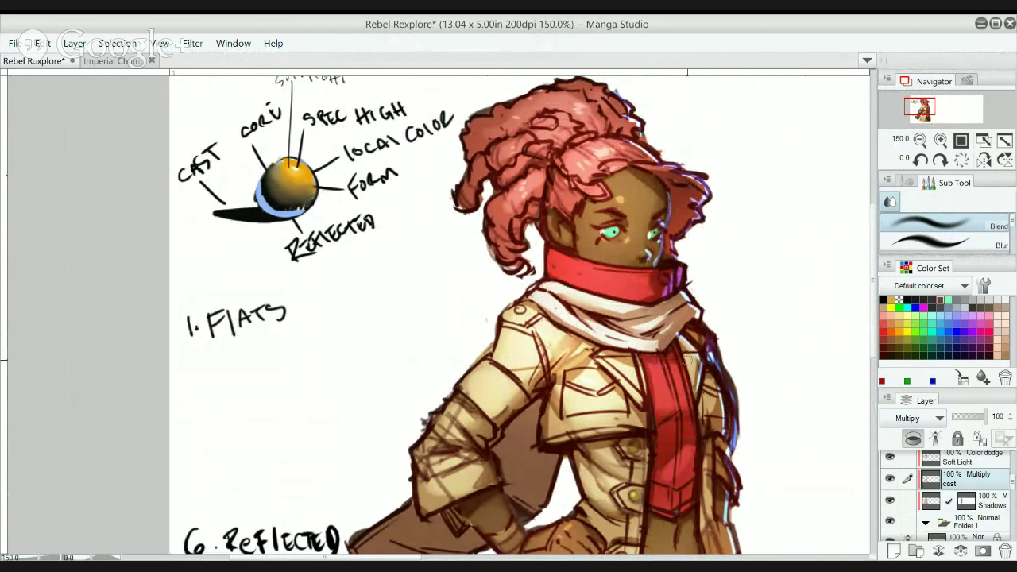
pyautogui.scroll(1, 645, 364)
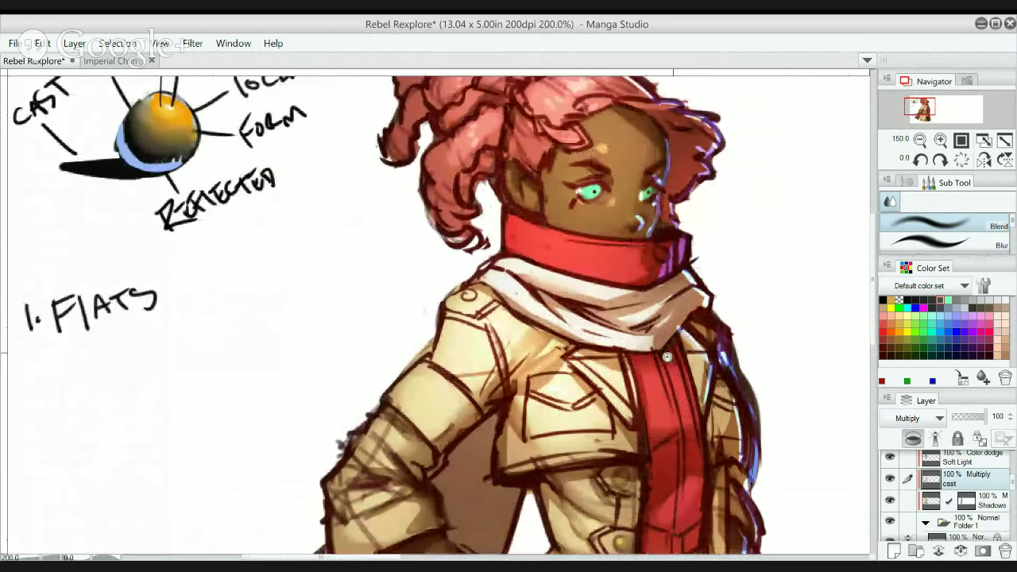
pyautogui.moveTo(669, 409); pyautogui.dragTo(634, 351)
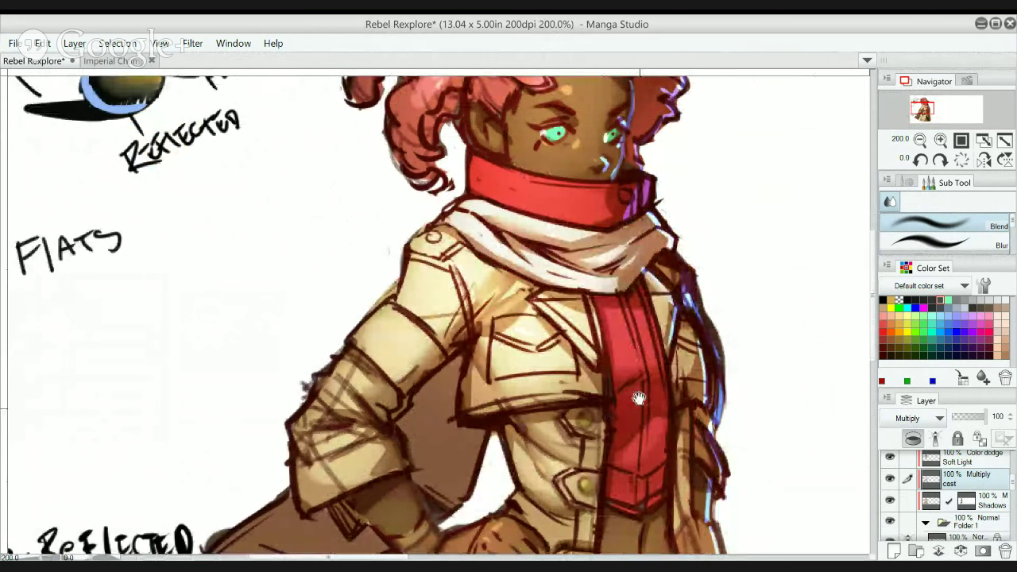
pyautogui.scroll(-2, 647, 411)
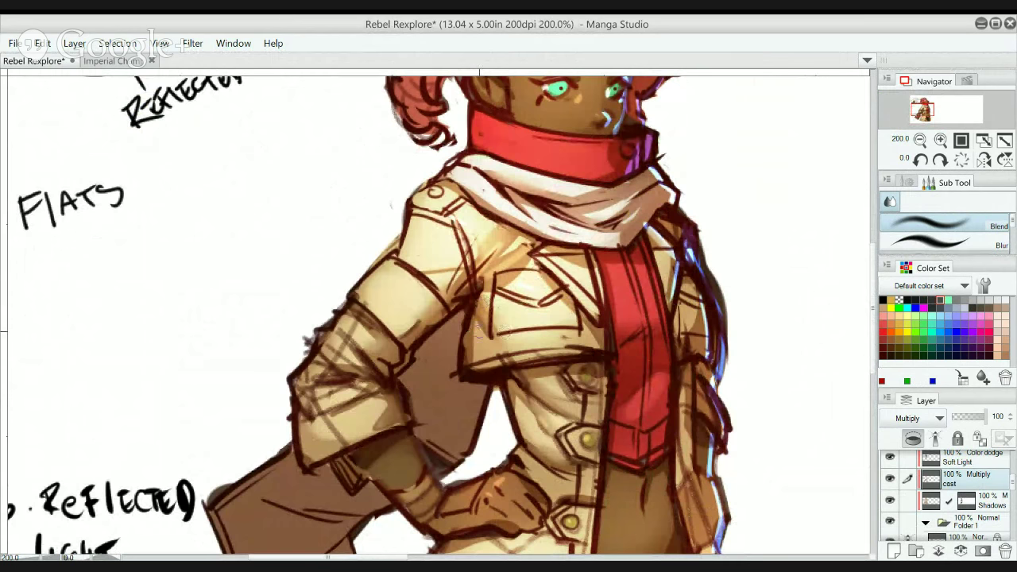
pyautogui.scroll(2, 493, 330)
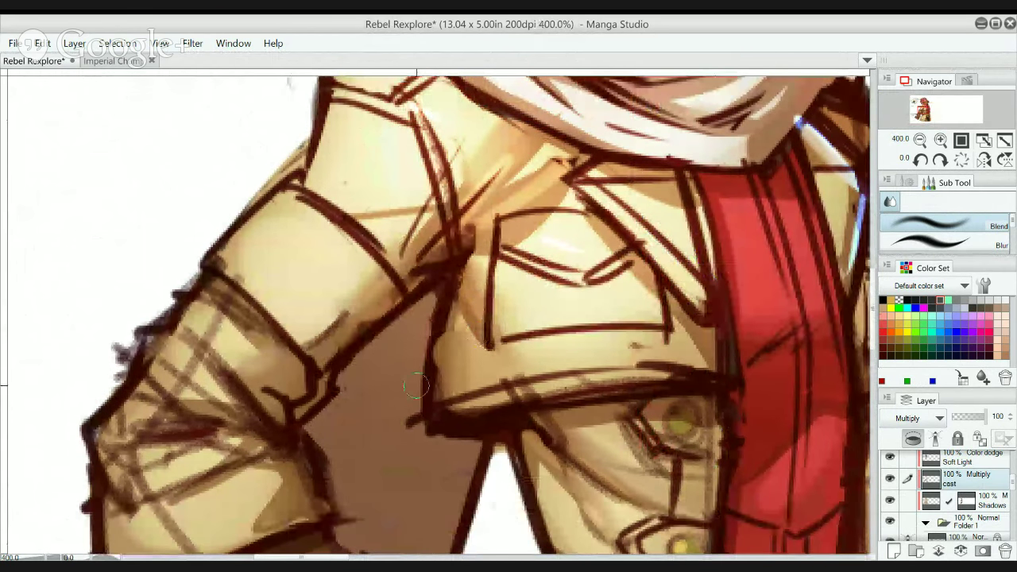
pyautogui.moveTo(519, 184); pyautogui.dragTo(552, 155)
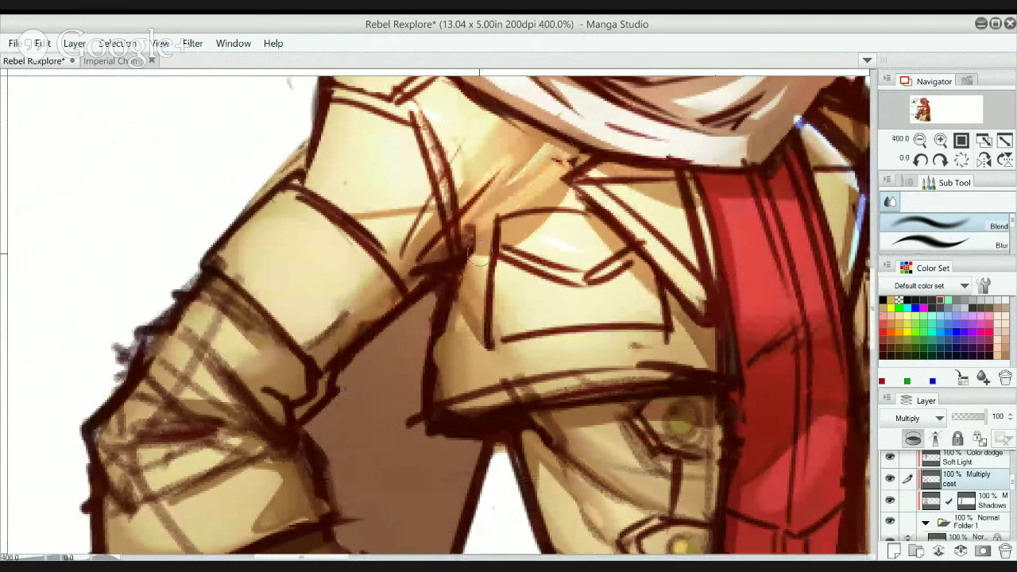
pyautogui.scroll(-3, 454, 238)
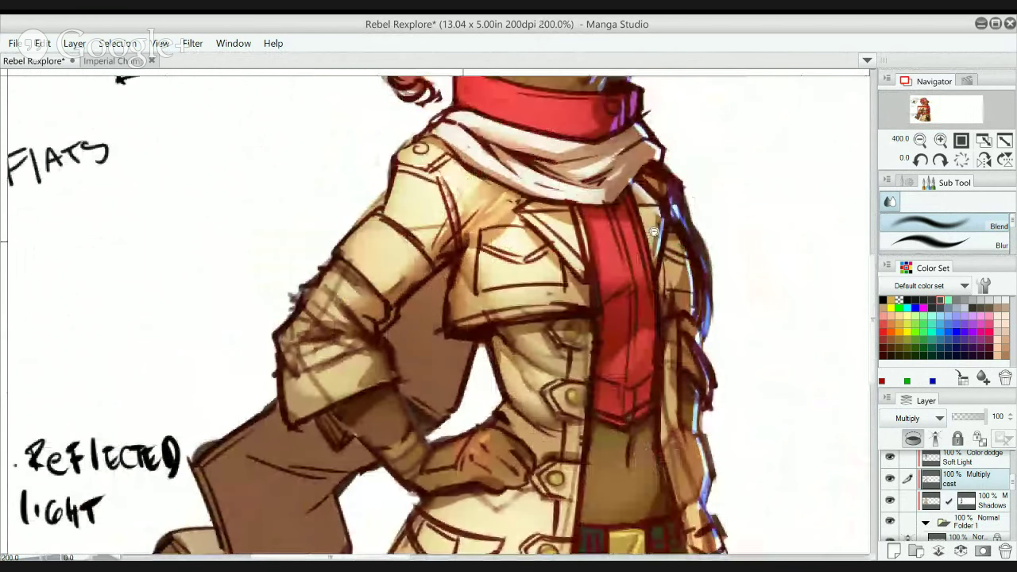
pyautogui.scroll(-2, 626, 232)
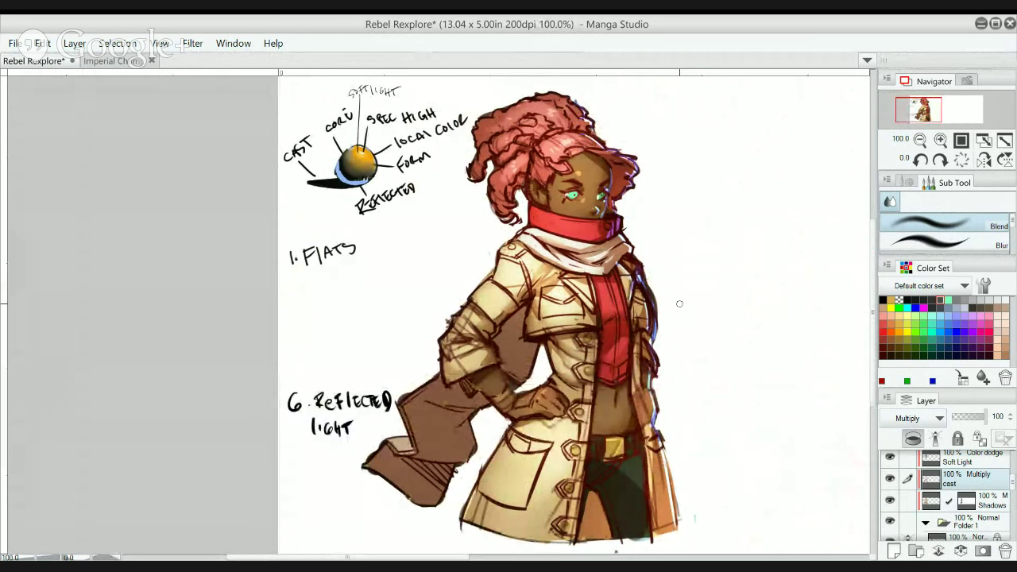
# - Examine the cast shadows on the coat, sleeve and scarf up close and across the whole figure
pyautogui.click(394, 370)
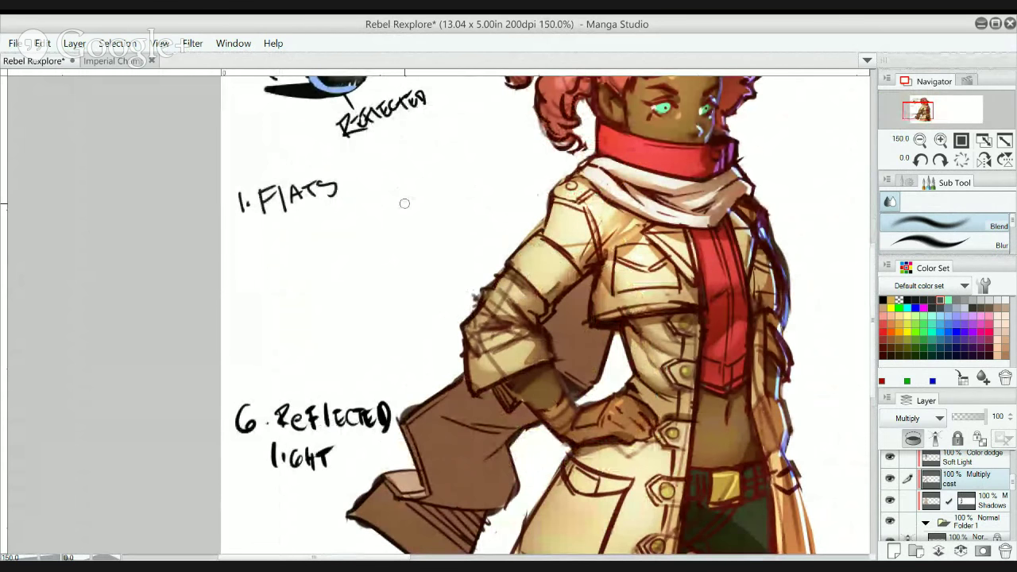
pyautogui.scroll(1, 517, 319)
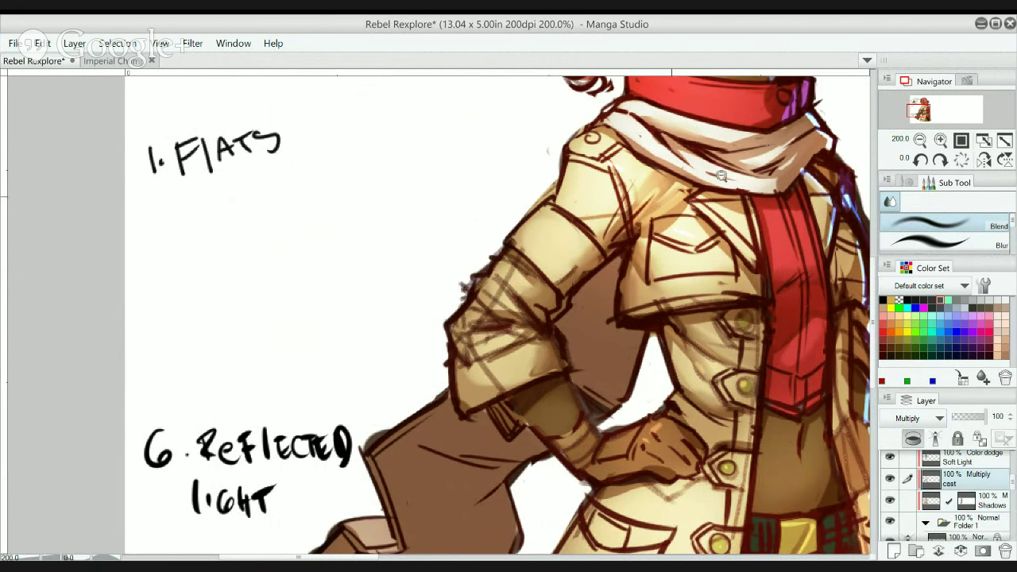
pyautogui.scroll(-4, 719, 162)
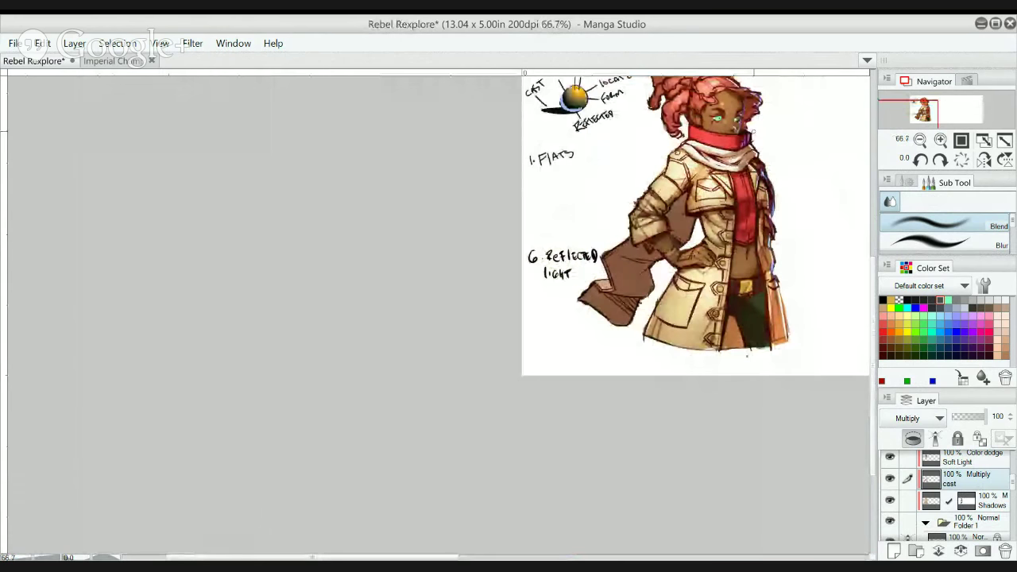
pyautogui.scroll(3, 612, 257)
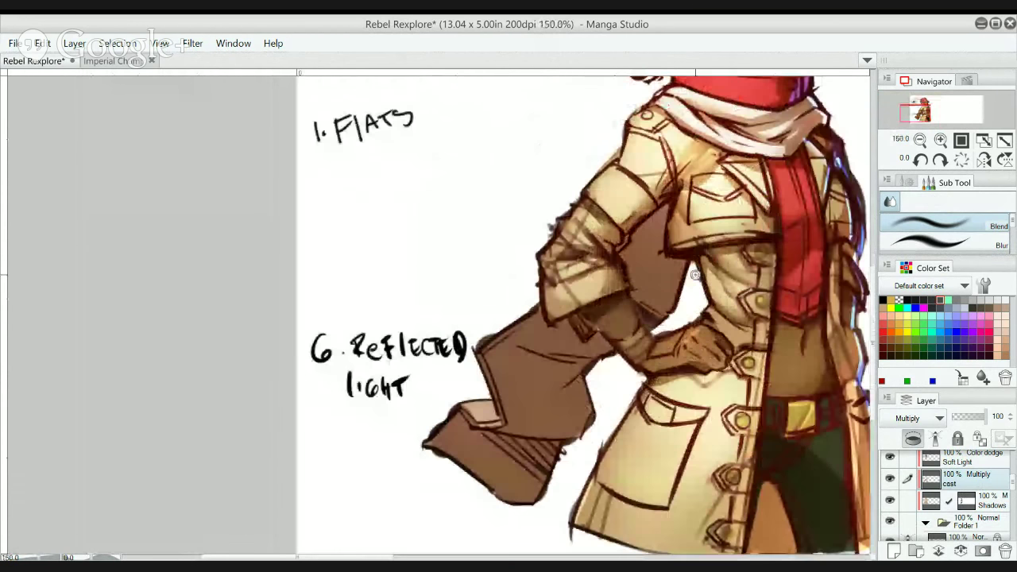
pyautogui.moveTo(630, 298); pyautogui.dragTo(513, 360)
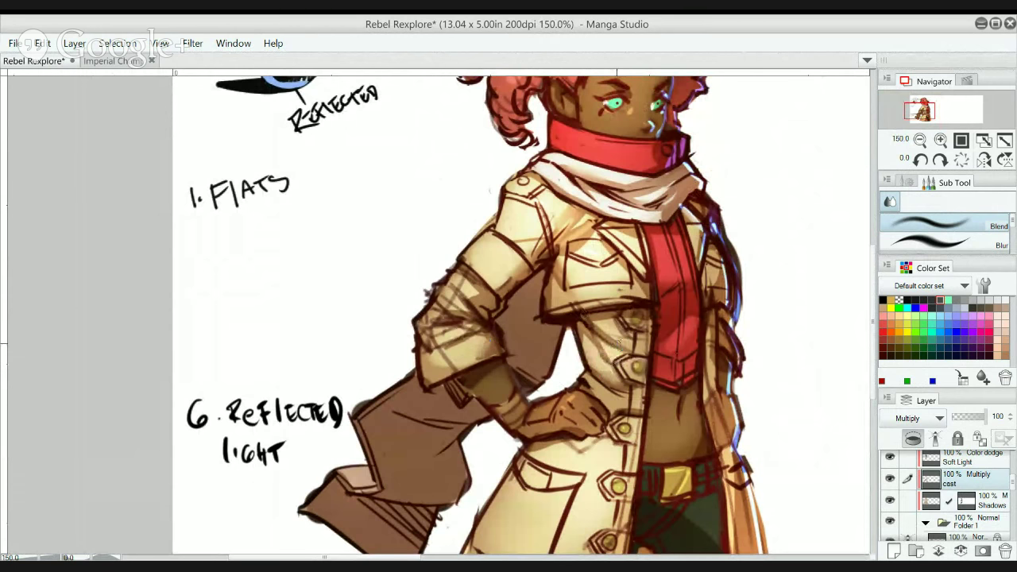
pyautogui.press('alt')
pyautogui.scroll(1, 619, 366)
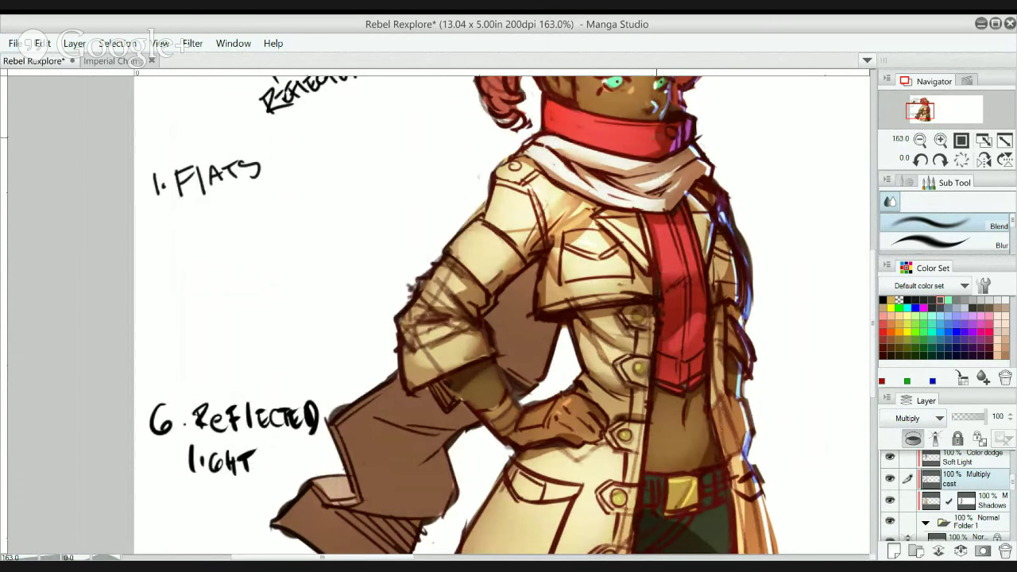
pyautogui.scroll(-1, 699, 109)
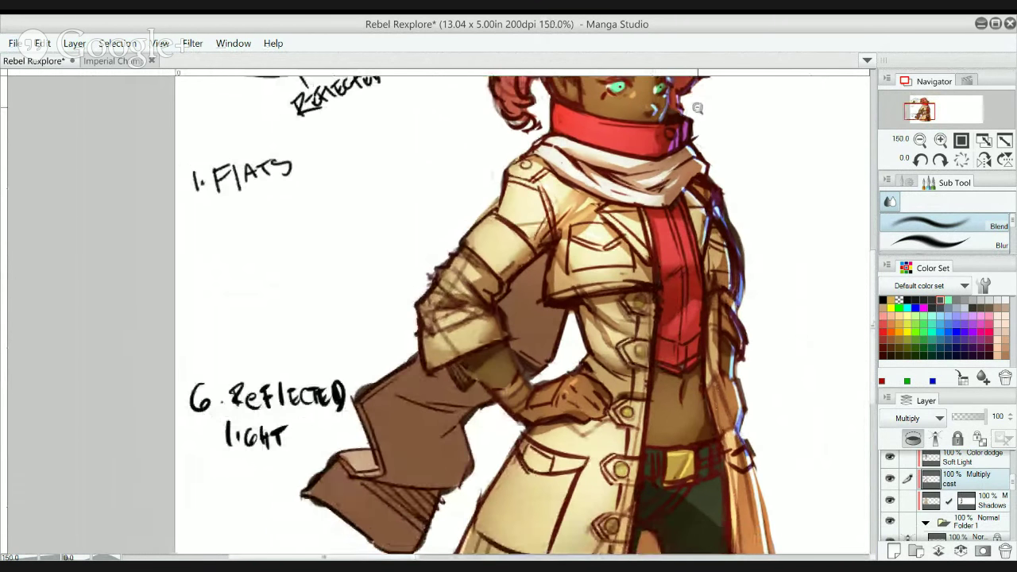
pyautogui.scroll(-2, 690, 107)
pyautogui.moveTo(688, 108); pyautogui.dragTo(650, 212)
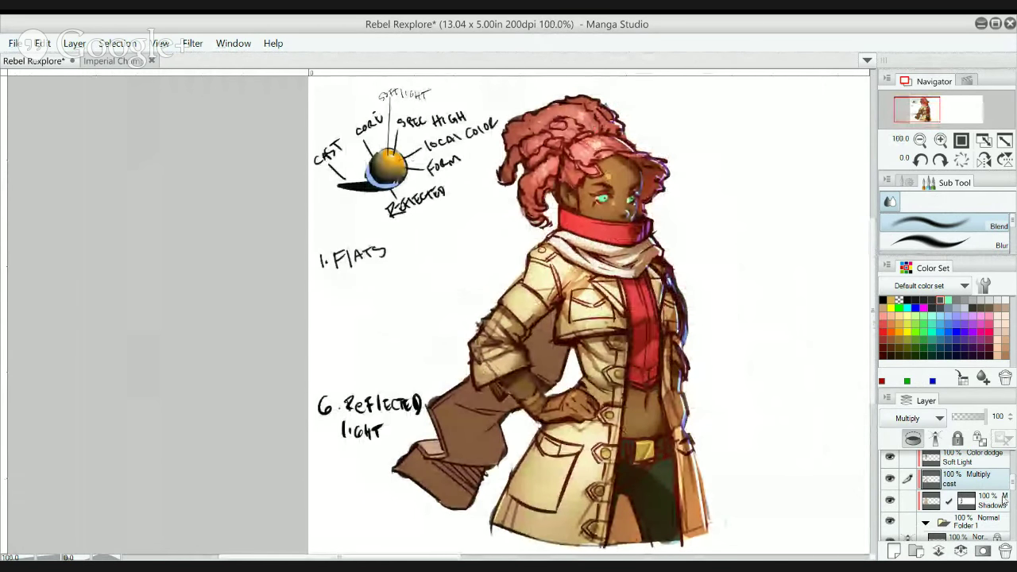
# - Make the Color dodge layer named Layer 6 active and switch to the G-pen
pyautogui.scroll(3, 1010, 483)
pyautogui.click(979, 481)
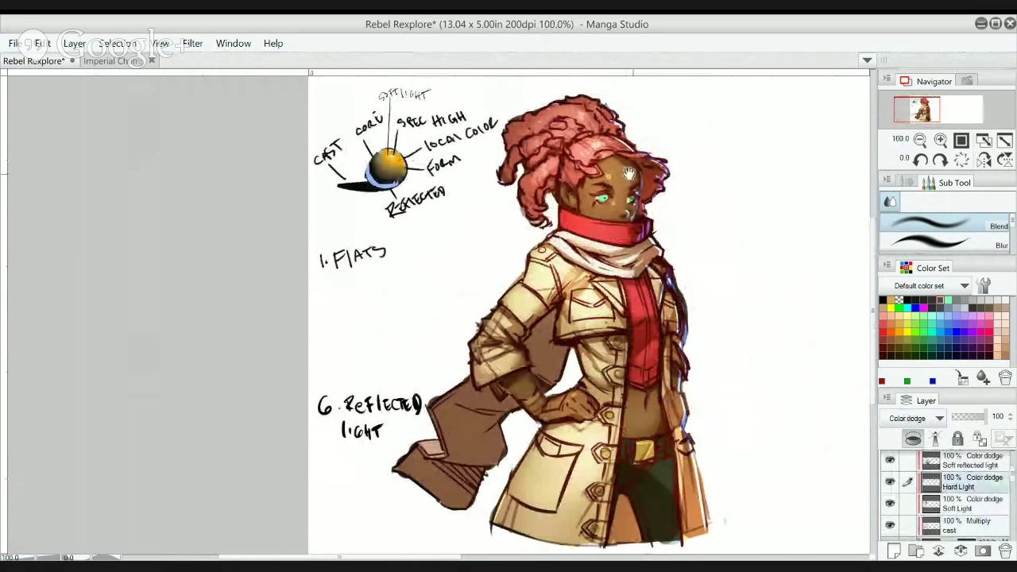
pyautogui.scroll(2, 588, 147)
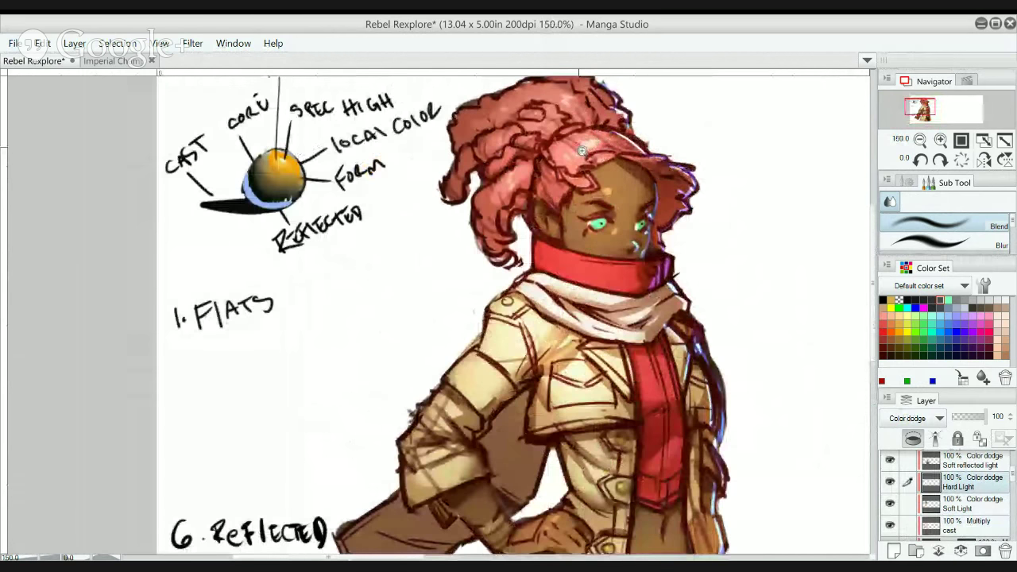
pyautogui.scroll(1, 580, 147)
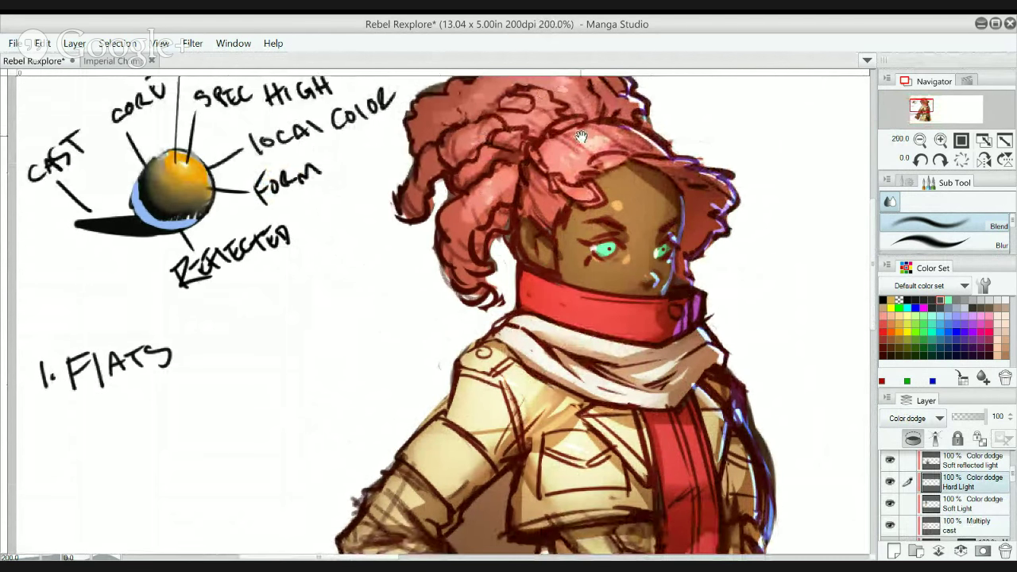
pyautogui.moveTo(584, 139); pyautogui.dragTo(583, 178)
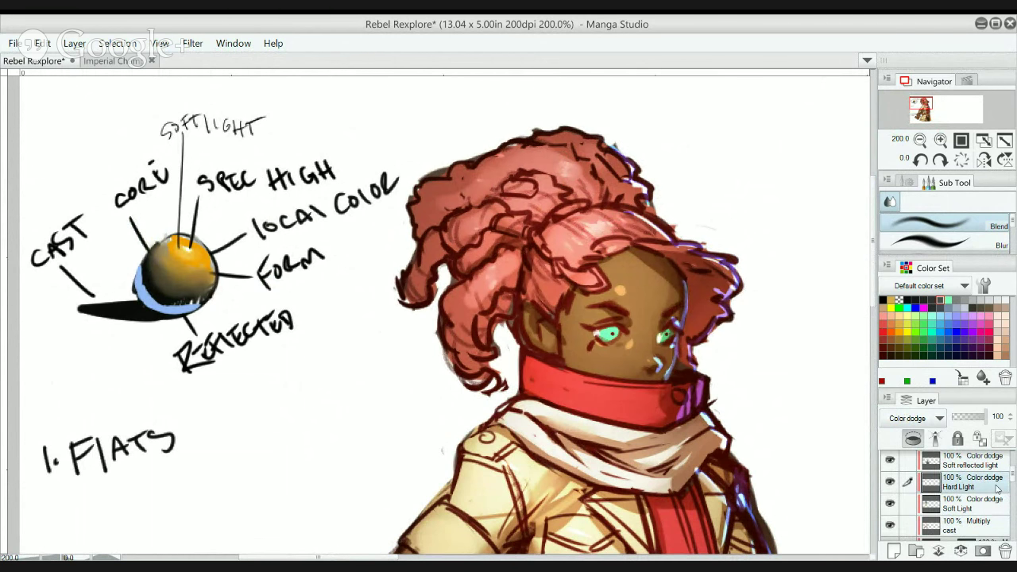
pyautogui.moveTo(1014, 476); pyautogui.dragTo(1011, 467)
pyautogui.keyDown('shift'); pyautogui.click(970, 477); pyautogui.keyUp('shift')
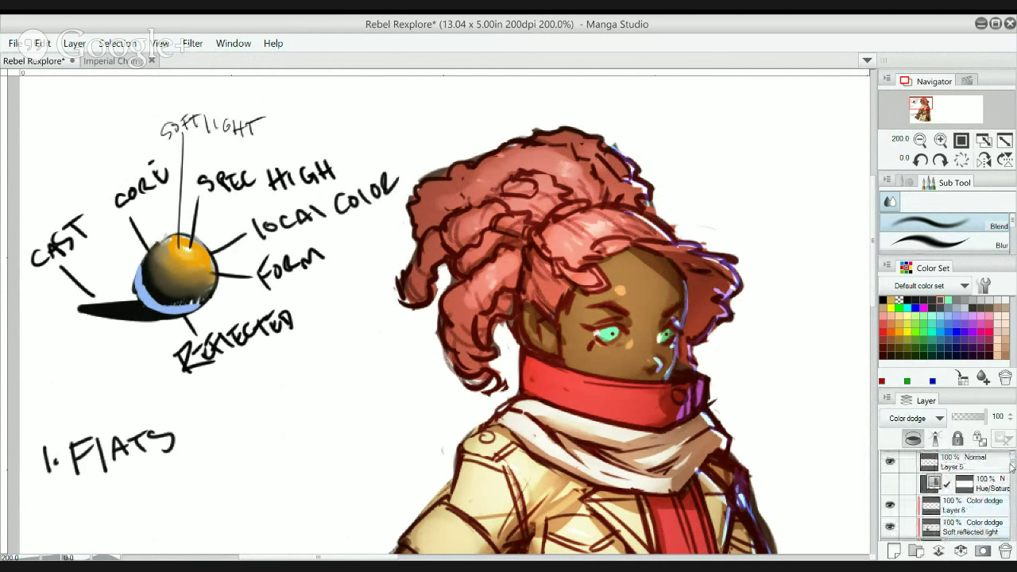
pyautogui.click(980, 511)
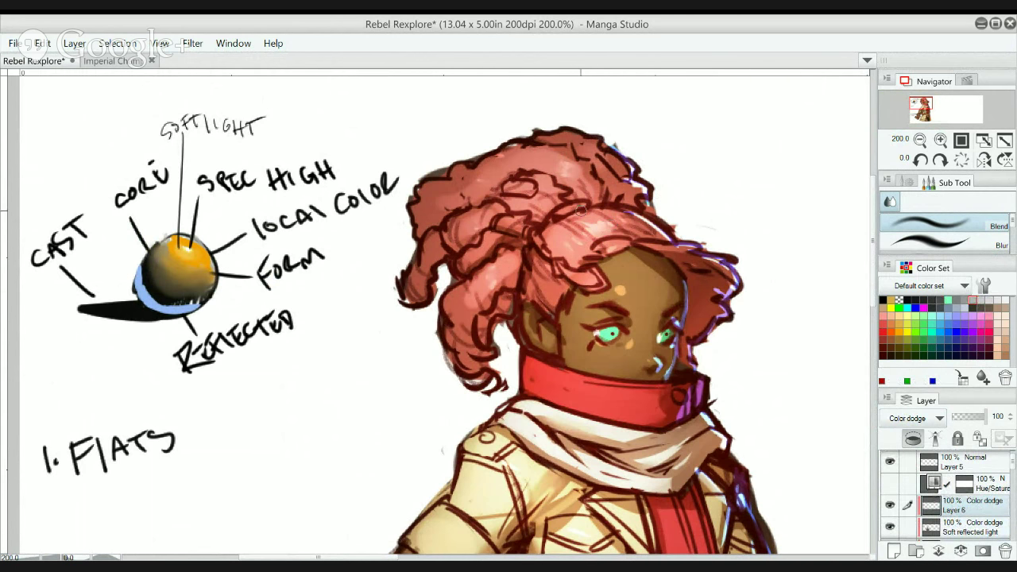
pyautogui.press('p')
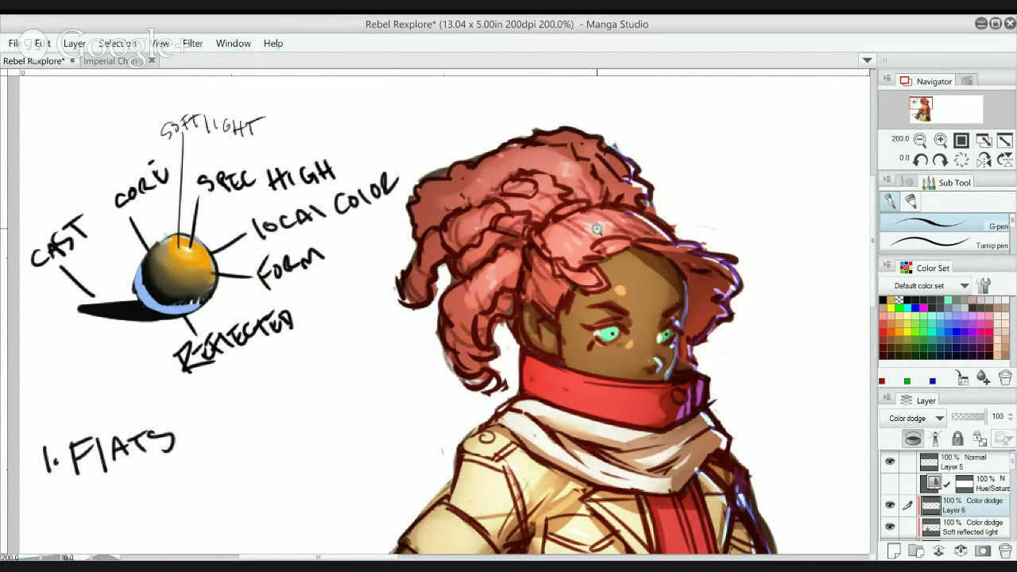
pyautogui.click(596, 228)
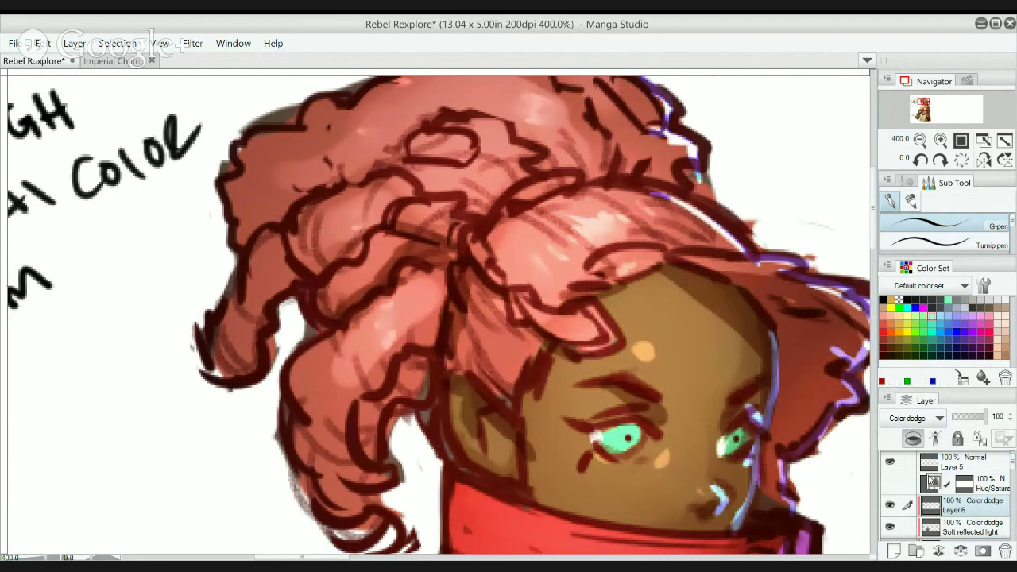
pyautogui.click(972, 299)
pyautogui.click(602, 433)
pyautogui.hotkey('ctrl', 'z')
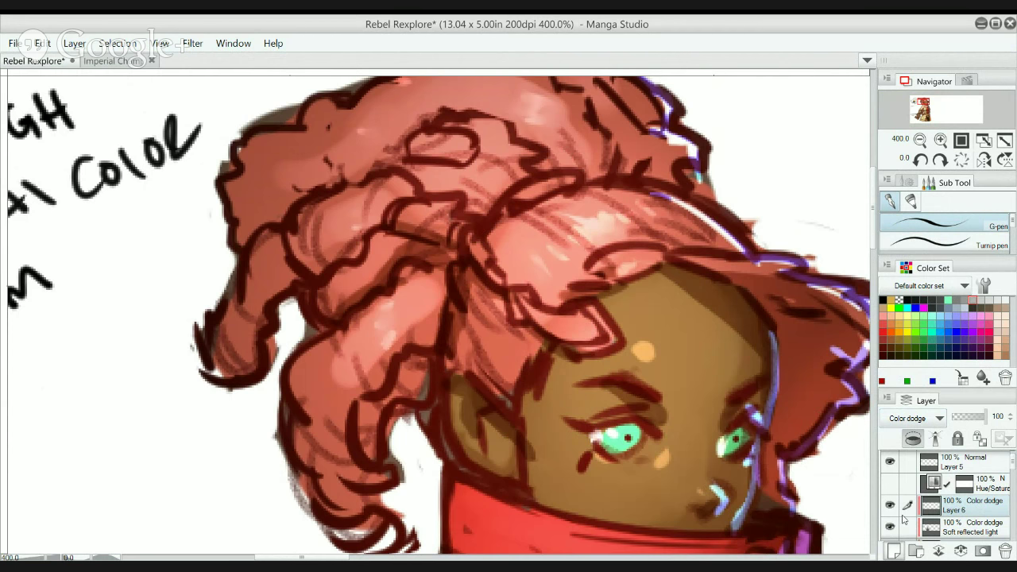
# - Add a Normal layer above Layer 6, clip it to the layer below, and dab a near-white highlight on the front hair
pyautogui.click(893, 550)
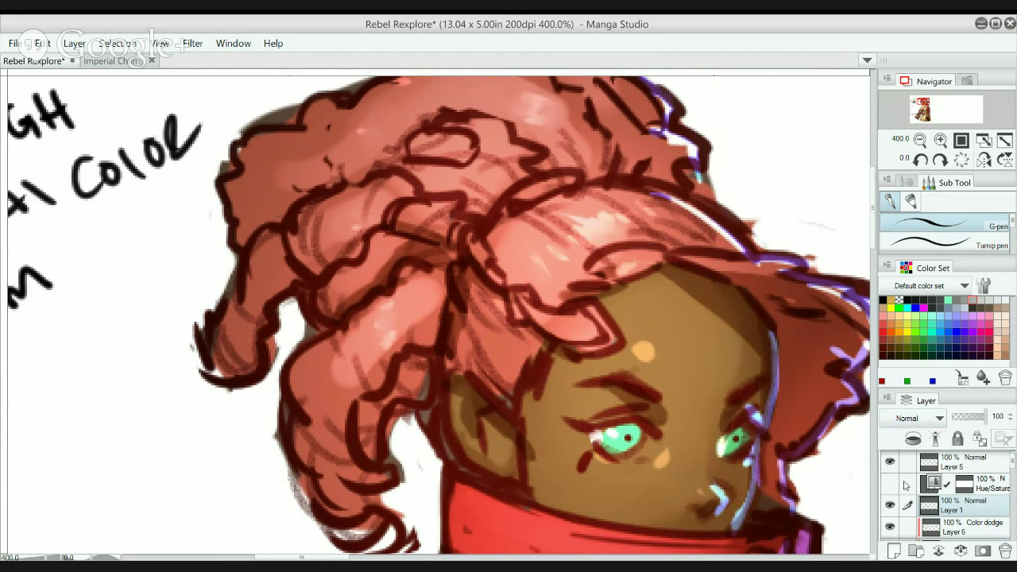
pyautogui.click(913, 439)
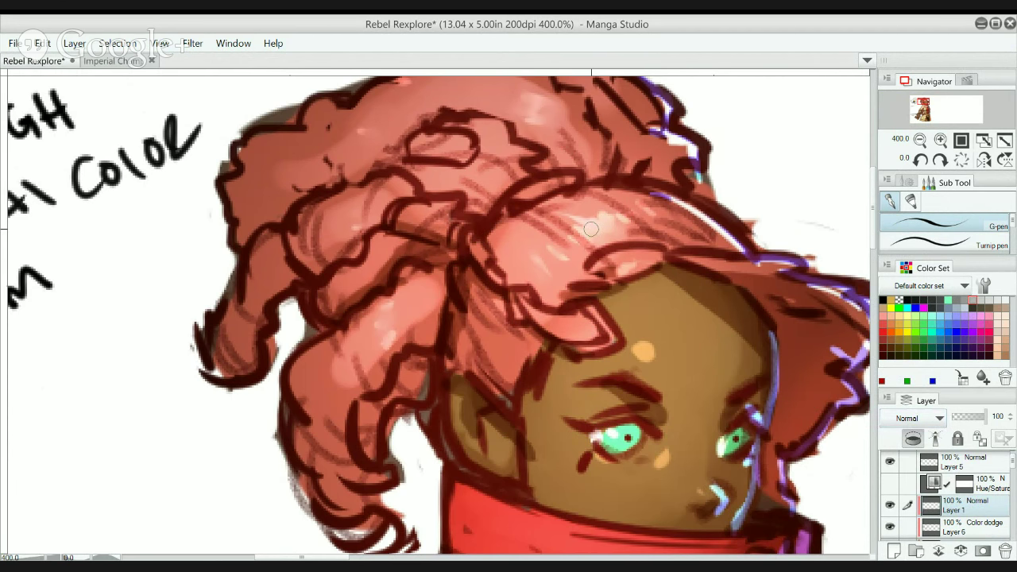
pyautogui.click(1005, 301)
pyautogui.moveTo(591, 226); pyautogui.dragTo(605, 225)
# - Paint small near-white highlights on both green eyes with the G-pen on the clipped Layer 1
pyautogui.keyDown('ctrl'); pyautogui.click(634, 443); pyautogui.keyUp('ctrl')
pyautogui.moveTo(634, 442); pyautogui.dragTo(595, 325)
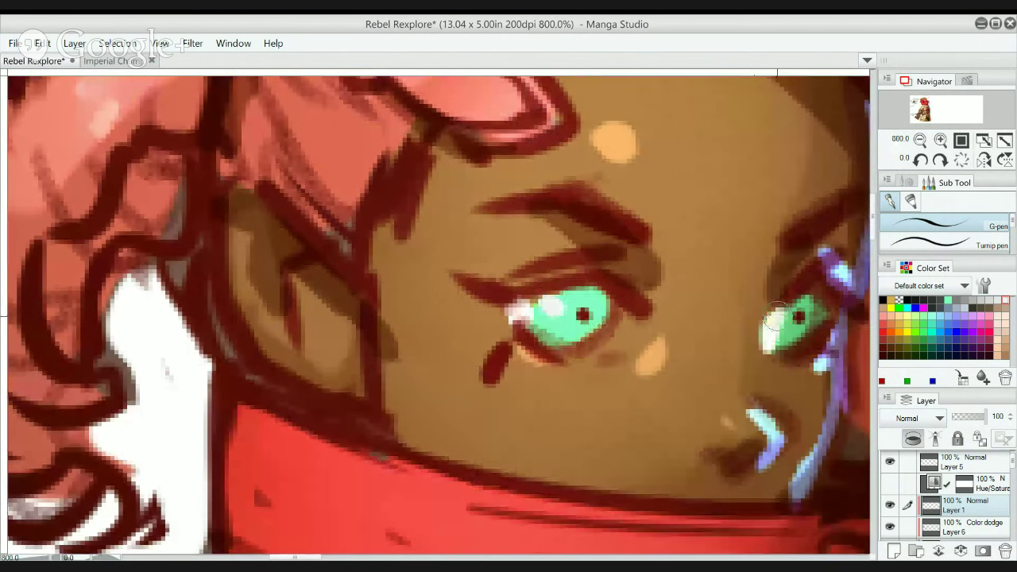
pyautogui.scroll(-2, 809, 268)
pyautogui.scroll(-2, 742, 270)
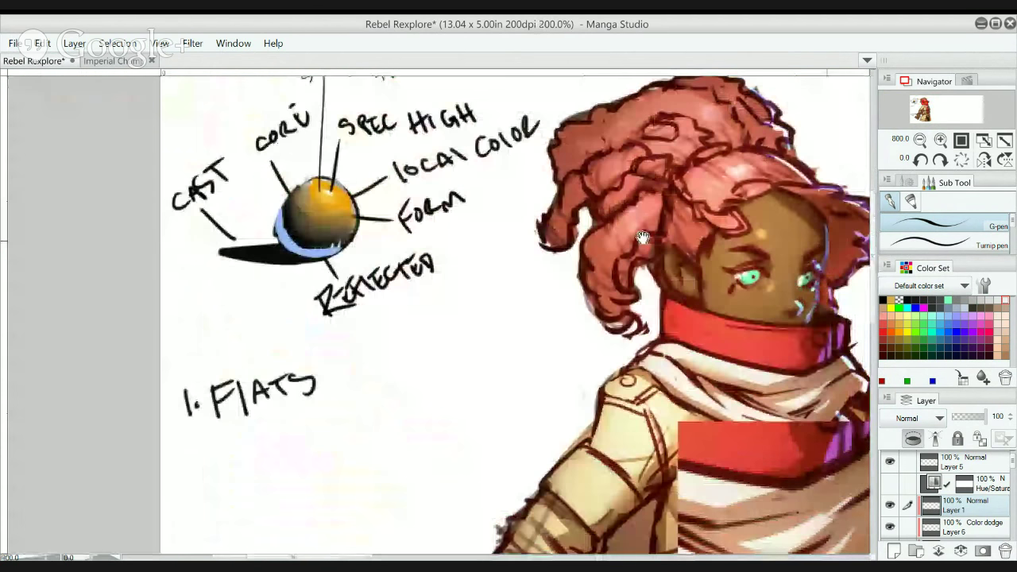
pyautogui.scroll(6, 681, 220)
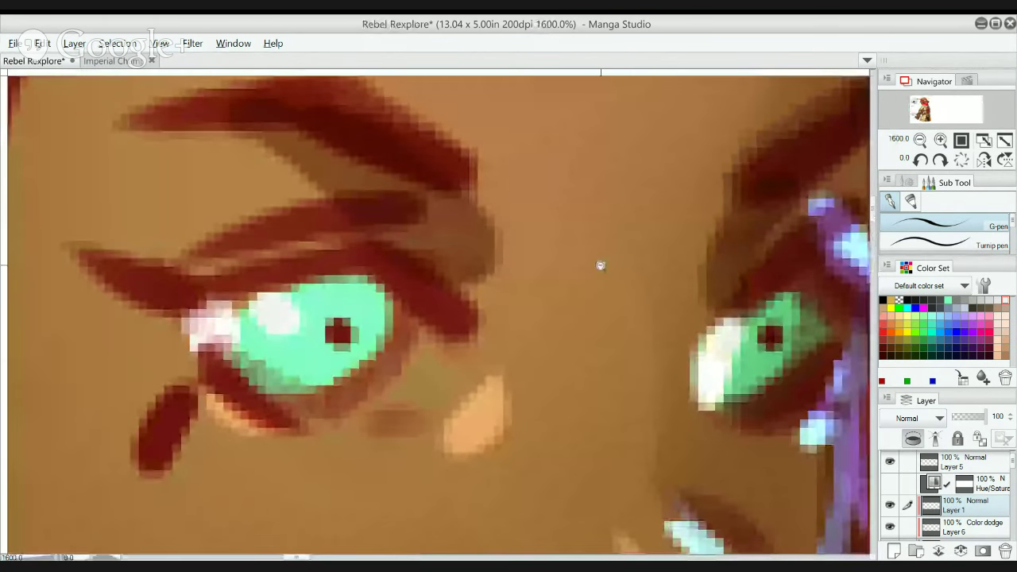
pyautogui.moveTo(717, 345); pyautogui.dragTo(731, 341)
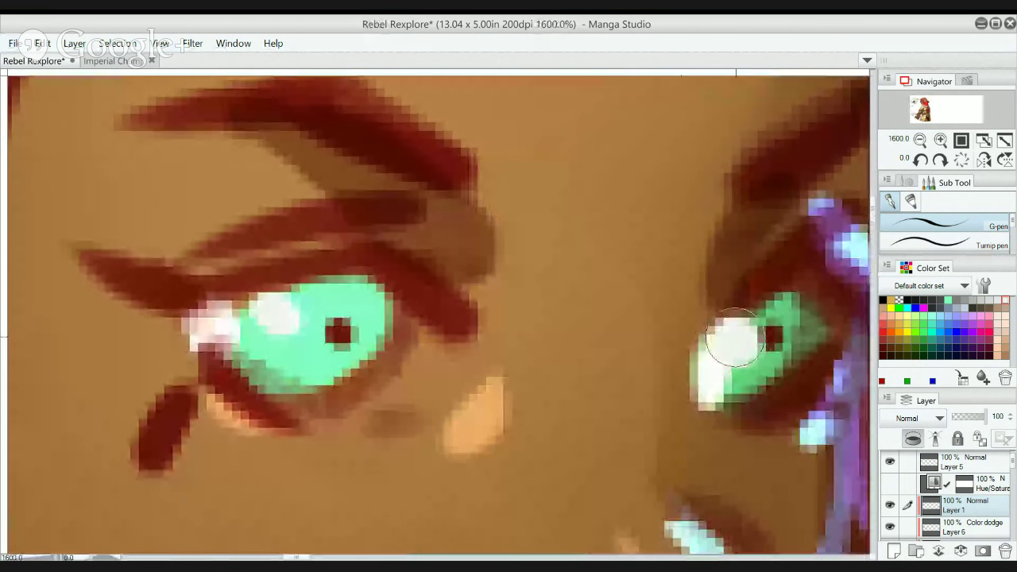
pyautogui.hotkey('ctrl', 'z')
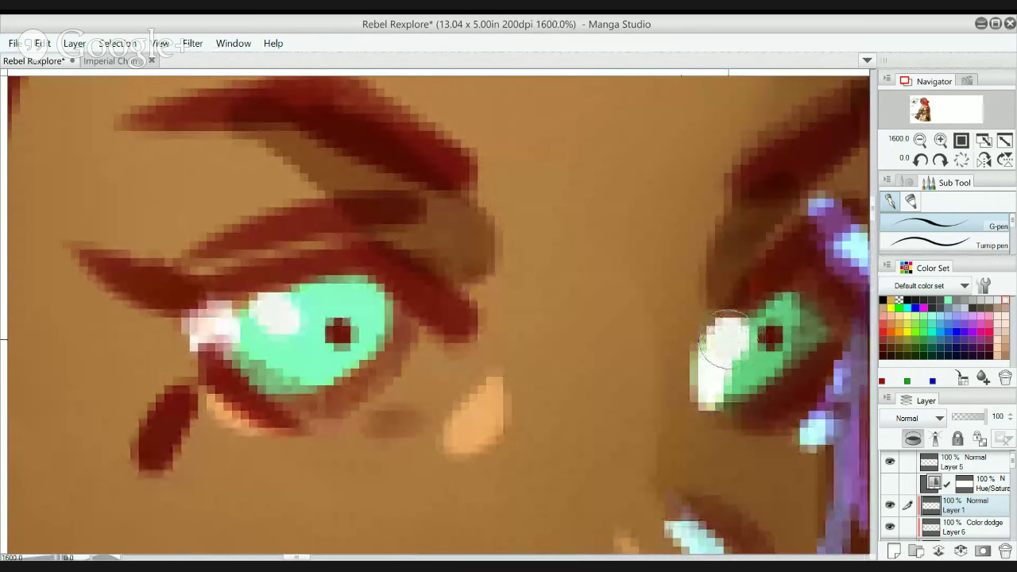
pyautogui.moveTo(276, 310); pyautogui.dragTo(270, 308)
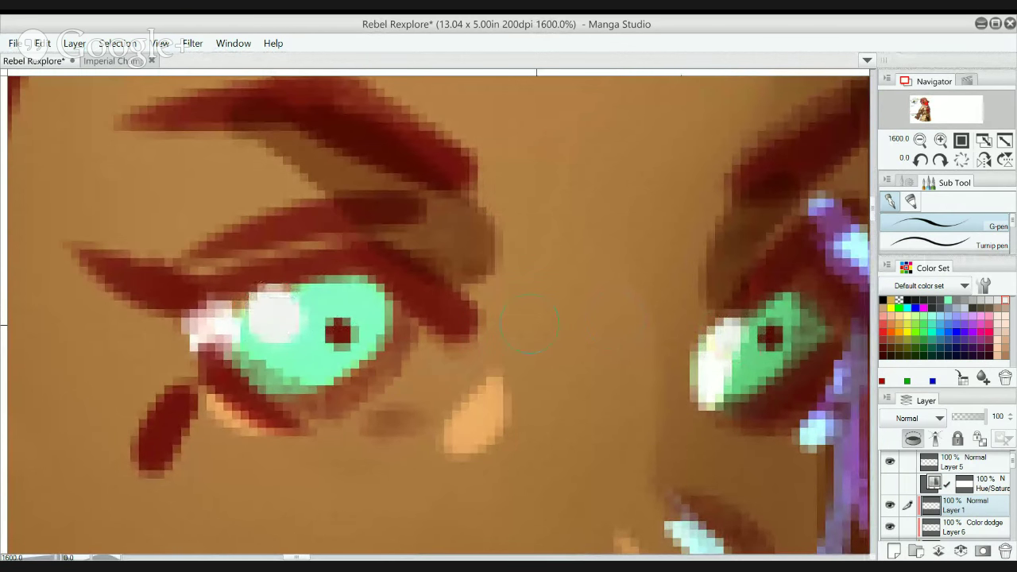
pyautogui.moveTo(729, 343)
pyautogui.mouseDown()
pyautogui.moveTo(731, 333)
pyautogui.moveTo(729, 343)
pyautogui.mouseUp()
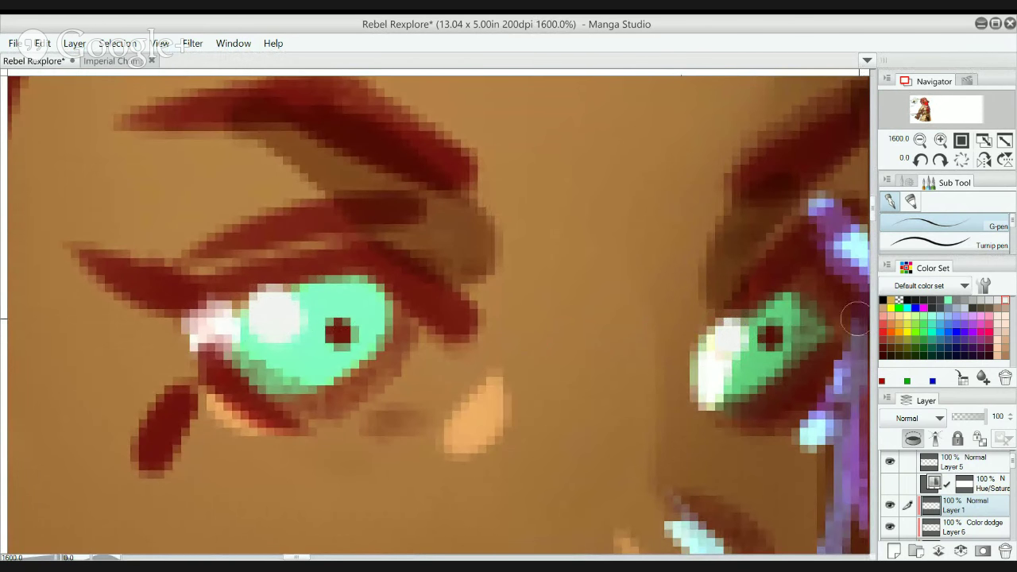
# - On Layer 5, draw a thin dark outline beneath the near eye's highlight, try one on the far eye and undo the last stroke
pyautogui.click(898, 299)
pyautogui.click(957, 464)
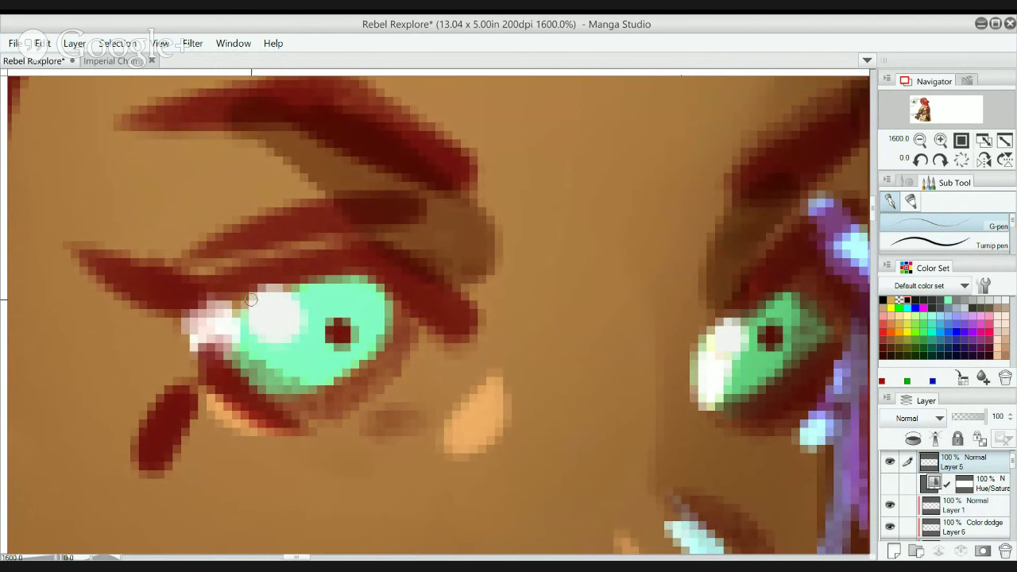
pyautogui.moveTo(250, 301)
pyautogui.mouseDown()
pyautogui.moveTo(276, 339)
pyautogui.moveTo(275, 315)
pyautogui.moveTo(298, 314)
pyautogui.moveTo(296, 328)
pyautogui.moveTo(301, 307)
pyautogui.moveTo(283, 340)
pyautogui.moveTo(248, 331)
pyautogui.moveTo(305, 320)
pyautogui.mouseUp()
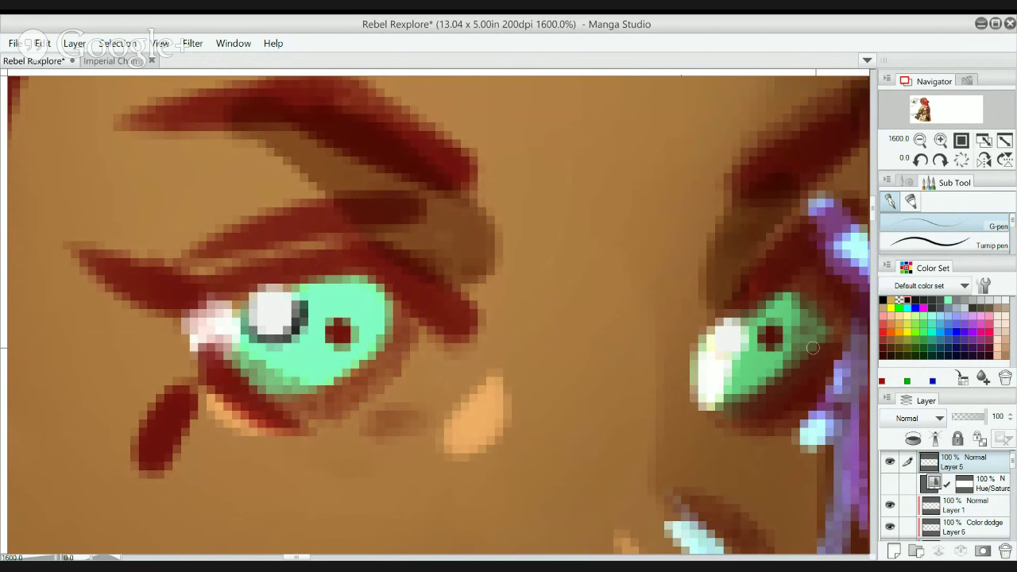
pyautogui.moveTo(717, 349); pyautogui.dragTo(757, 342)
pyautogui.hotkey('ctrl', 'z')
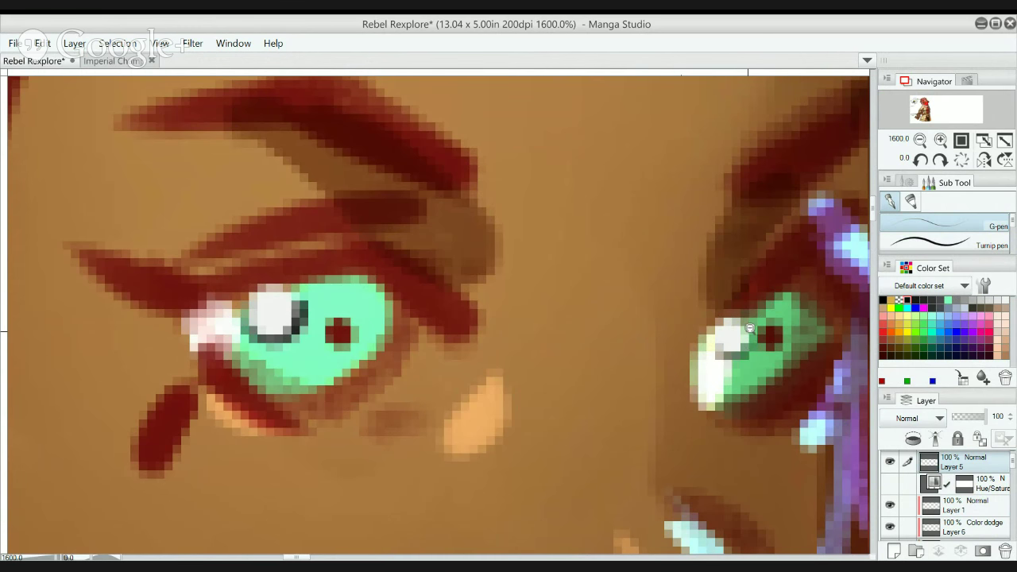
# - Draw a thin dark edge beneath the white highlight in the character's far eye
pyautogui.scroll(-7, 749, 328)
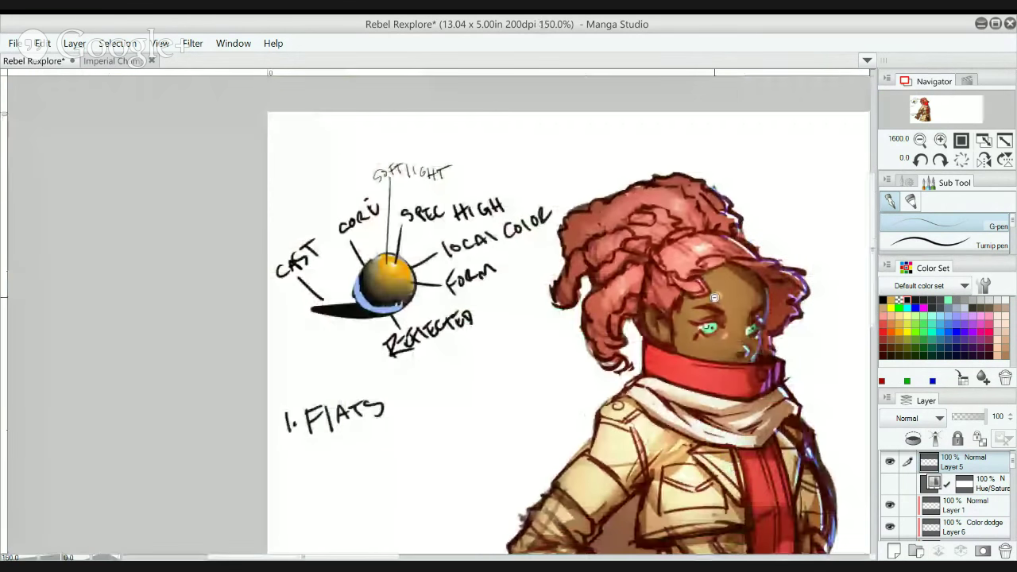
pyautogui.scroll(-1, 714, 297)
pyautogui.scroll(2, 699, 343)
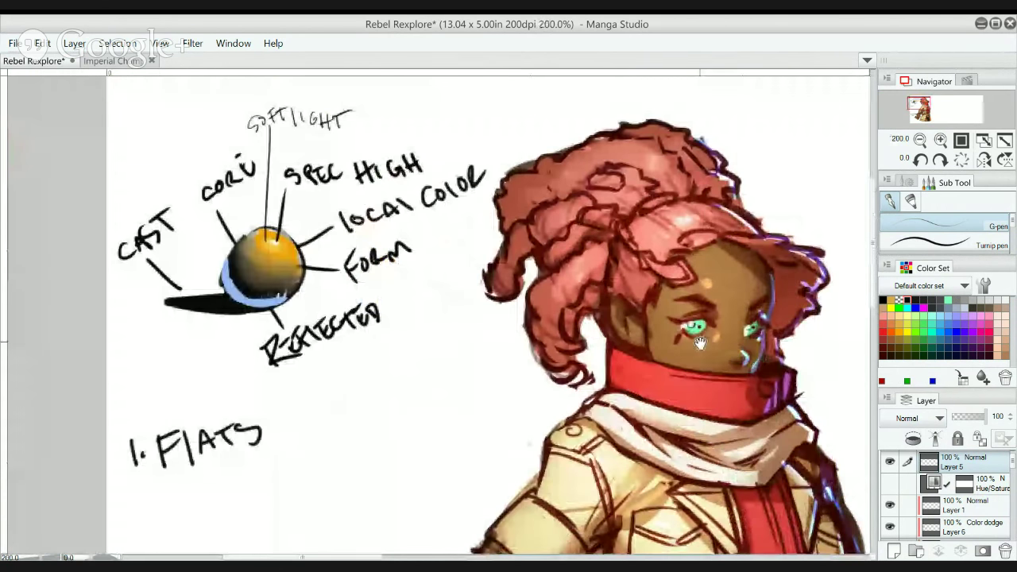
pyautogui.scroll(2, 699, 344)
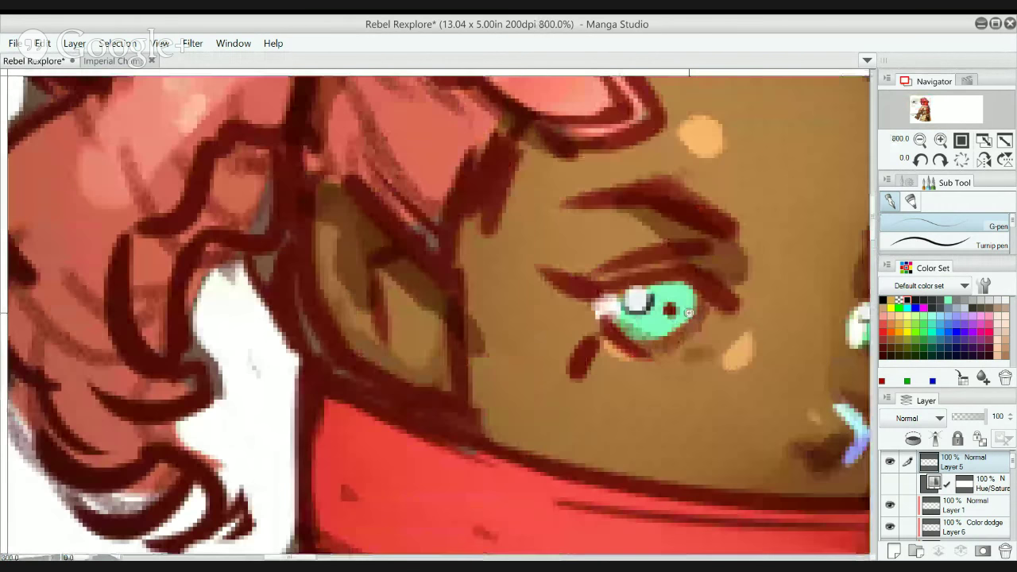
pyautogui.moveTo(627, 311)
pyautogui.mouseDown()
pyautogui.moveTo(649, 308)
pyautogui.moveTo(565, 270)
pyautogui.moveTo(422, 267)
pyautogui.mouseUp()
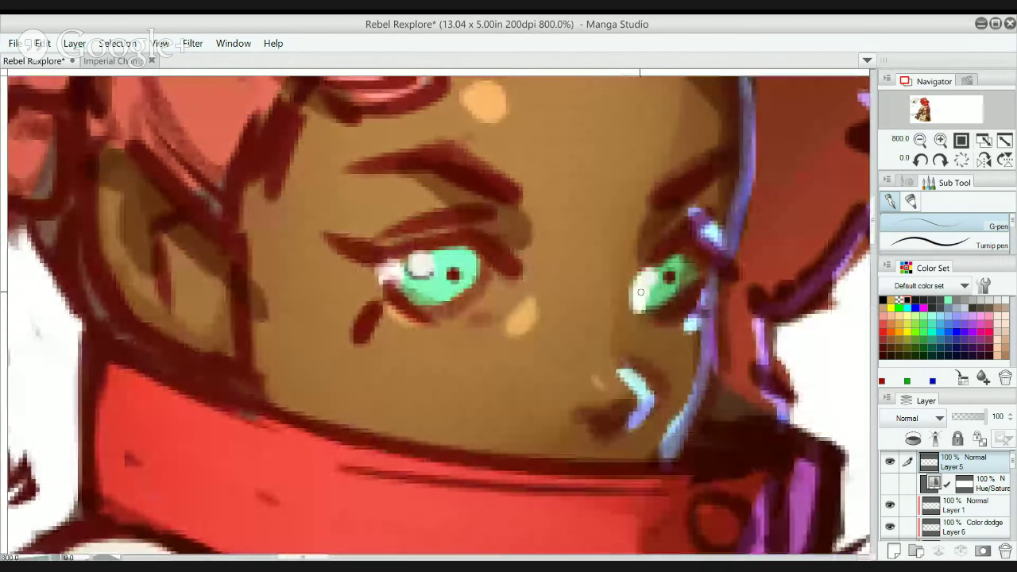
pyautogui.moveTo(641, 287); pyautogui.dragTo(670, 276)
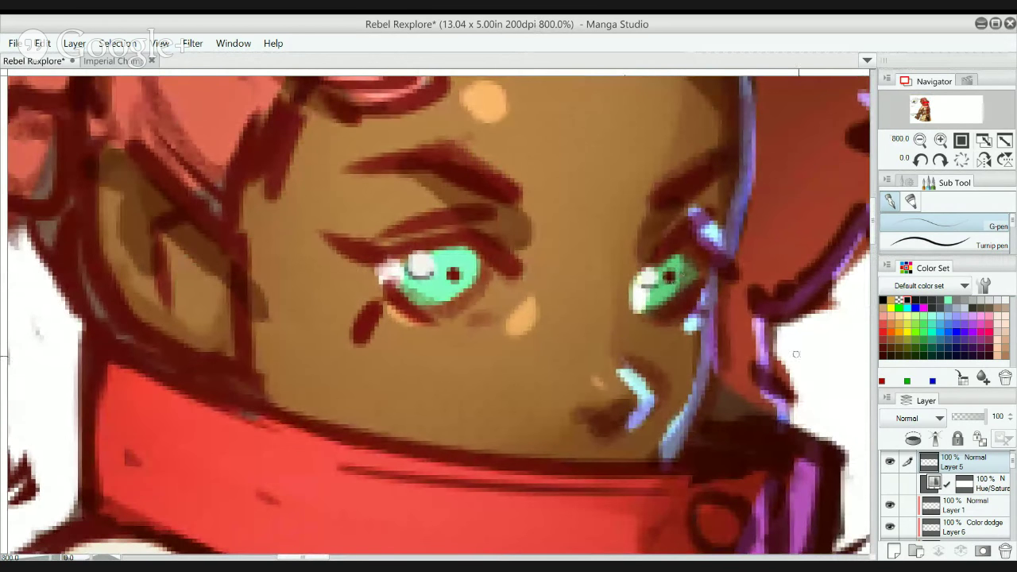
# - Move Layer 5 below the Hue/Saturation layer and touch up the edges of the eye highlights in very dark red
pyautogui.moveTo(936, 472); pyautogui.dragTo(932, 480)
pyautogui.moveTo(719, 401); pyautogui.dragTo(932, 483)
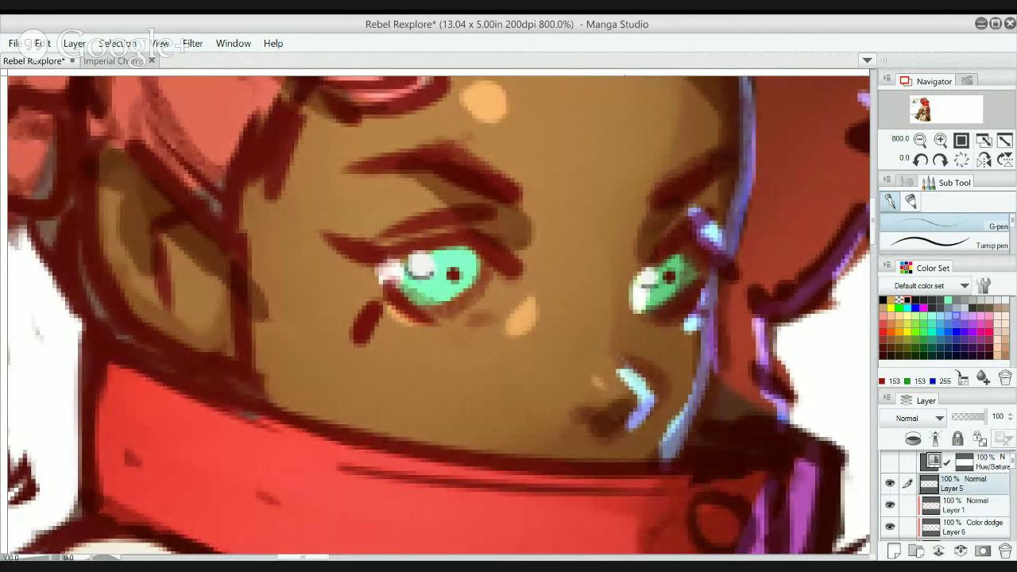
pyautogui.click(891, 347)
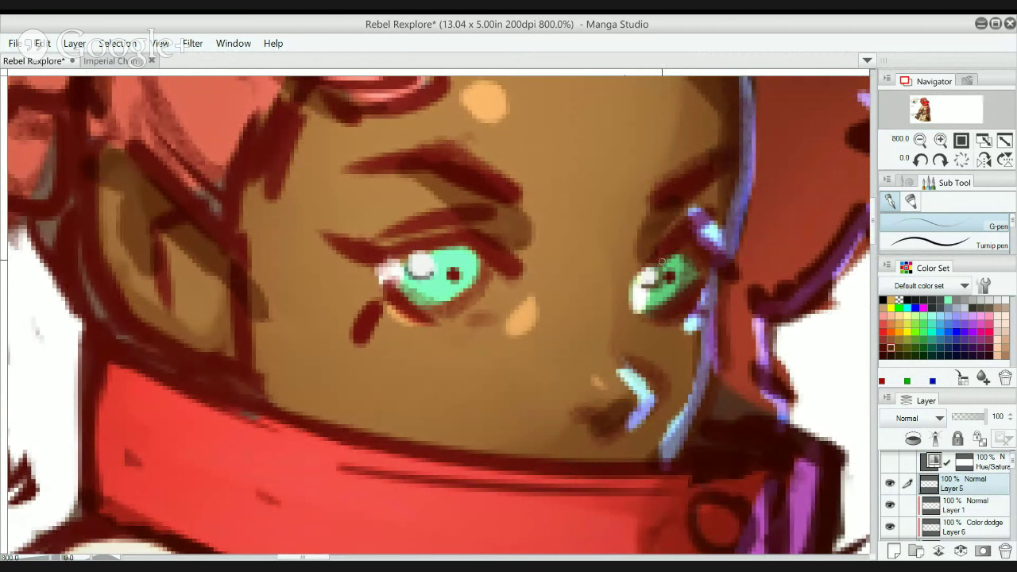
pyautogui.moveTo(413, 274); pyautogui.dragTo(438, 268)
pyautogui.keyDown('alt'); pyautogui.click(445, 243); pyautogui.keyUp('alt')
pyautogui.keyDown('alt'); pyautogui.click(446, 243); pyautogui.keyUp('alt')
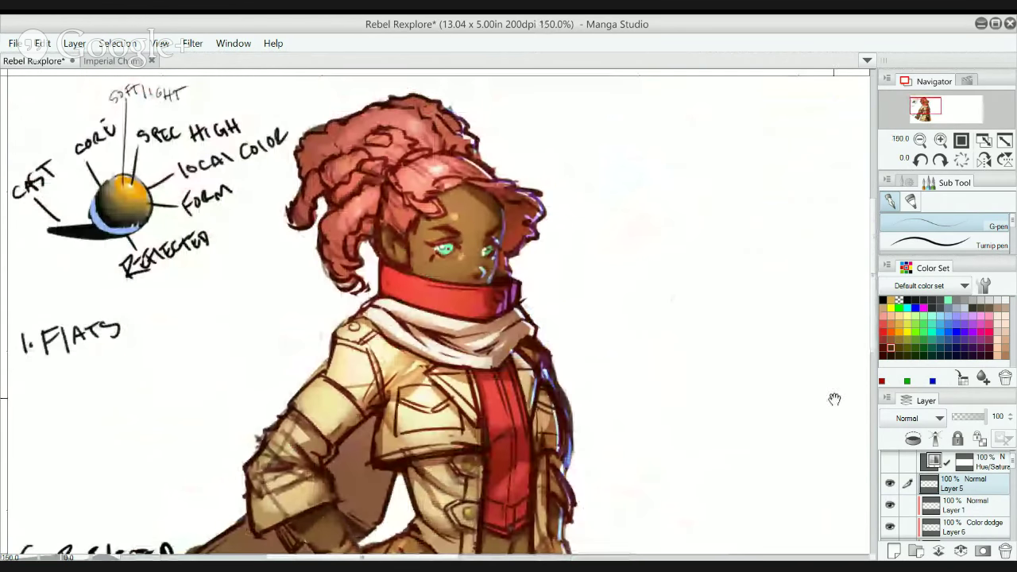
pyautogui.keyDown('alt'); pyautogui.click(534, 257); pyautogui.keyUp('alt')
pyautogui.moveTo(534, 274)
pyautogui.mouseDown()
pyautogui.moveTo(661, 273)
pyautogui.moveTo(706, 243)
pyautogui.moveTo(656, 196)
pyautogui.moveTo(632, 204)
pyautogui.moveTo(622, 232)
pyautogui.moveTo(584, 236)
pyautogui.mouseUp()
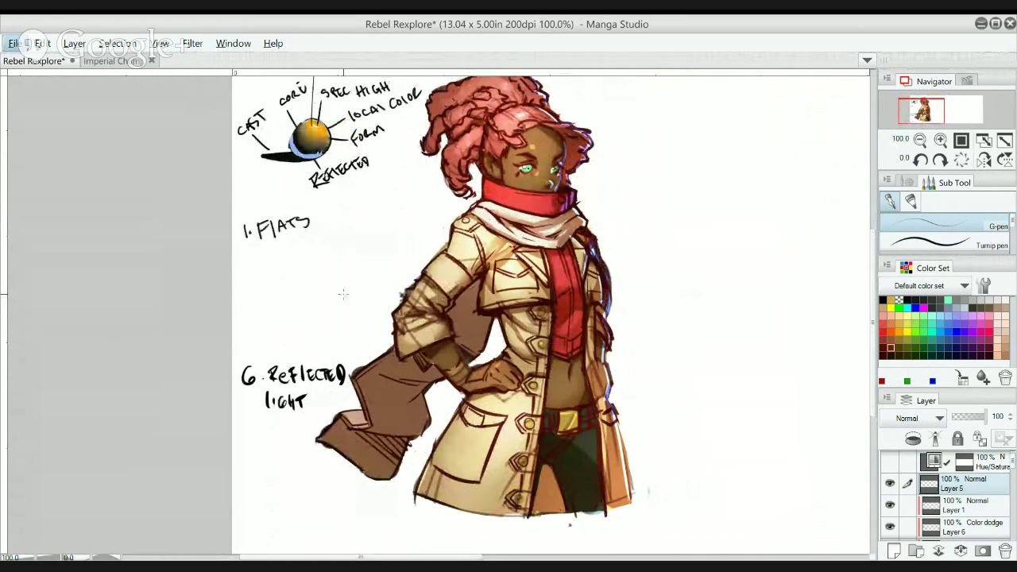
# - Switch to the Soft airbrush and make the Color dodge layer named Soft reflected light active
pyautogui.press('b')
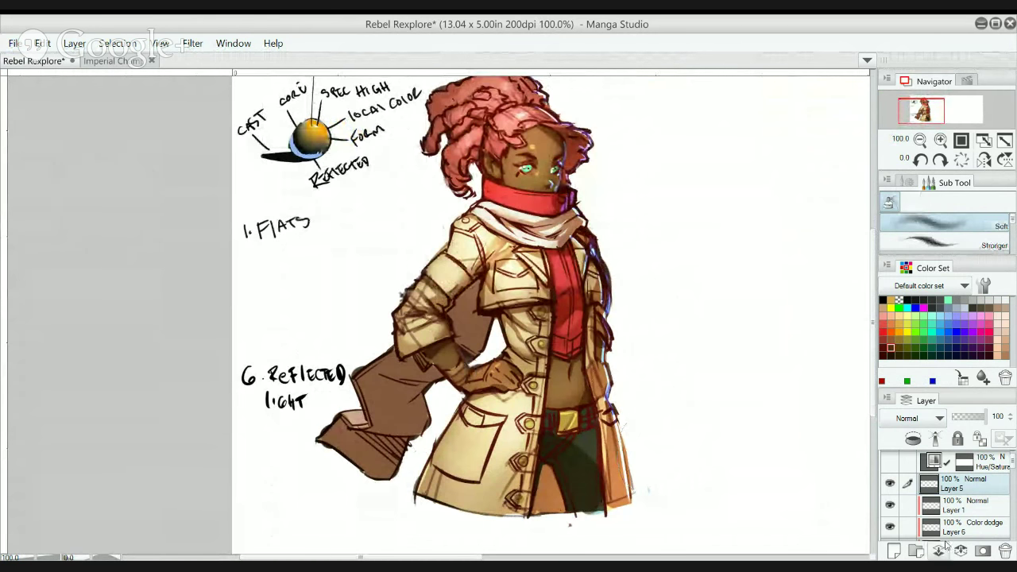
pyautogui.scroll(-5, 968, 477)
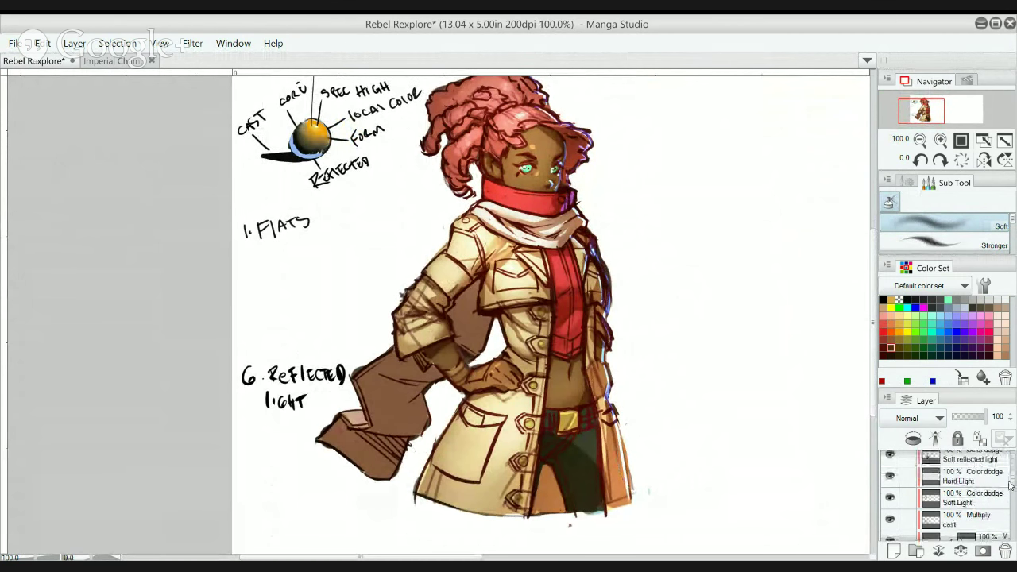
pyautogui.click(969, 468)
pyautogui.moveTo(394, 389)
pyautogui.mouseDown()
pyautogui.moveTo(363, 476)
pyautogui.moveTo(376, 447)
pyautogui.moveTo(318, 440)
pyautogui.mouseUp()
pyautogui.hotkey('ctrl', 'z')
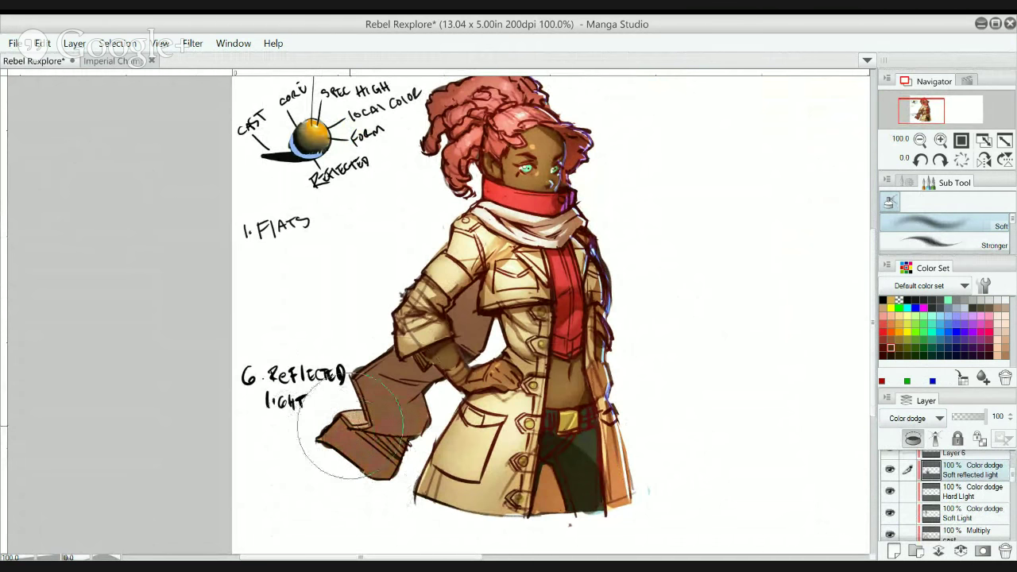
pyautogui.press(']')
pyautogui.press(']')
pyautogui.press(']')
pyautogui.press('[')
pyautogui.press('[')
pyautogui.press('[')
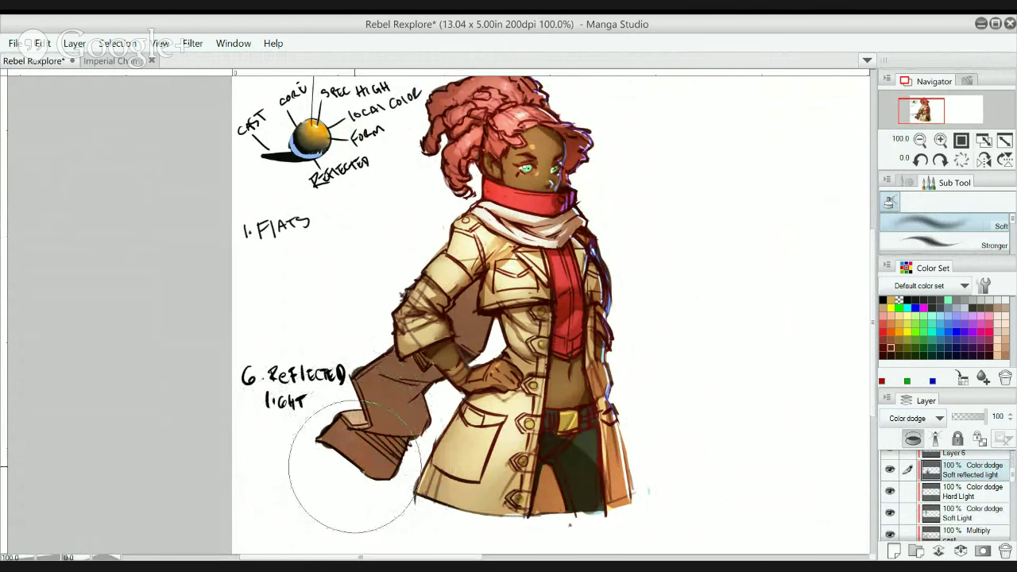
pyautogui.moveTo(323, 463)
pyautogui.mouseDown()
pyautogui.moveTo(380, 462)
pyautogui.moveTo(362, 413)
pyautogui.moveTo(421, 421)
pyautogui.moveTo(393, 381)
pyautogui.moveTo(474, 358)
pyautogui.mouseUp()
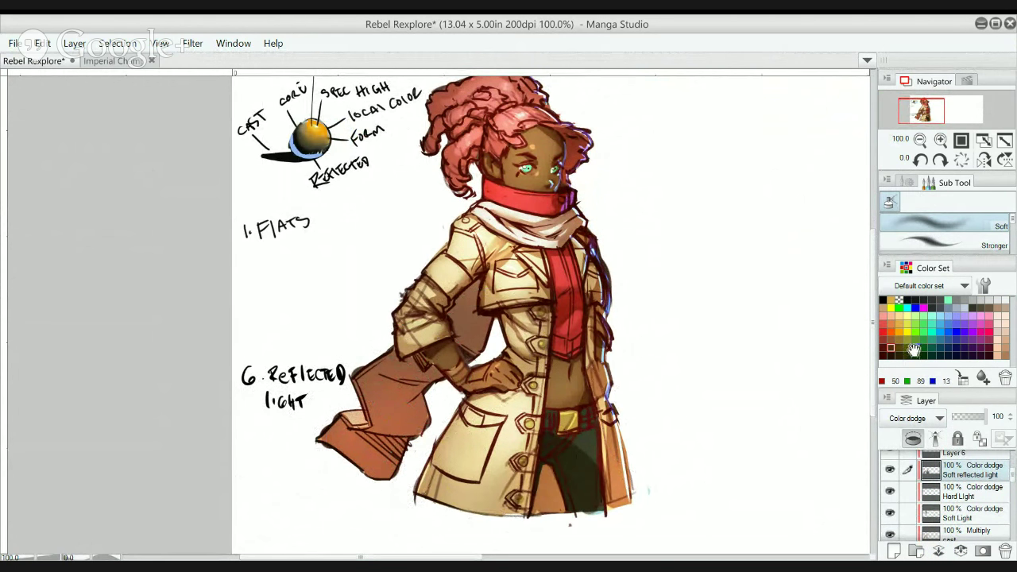
pyautogui.hotkey('ctrl', 'z')
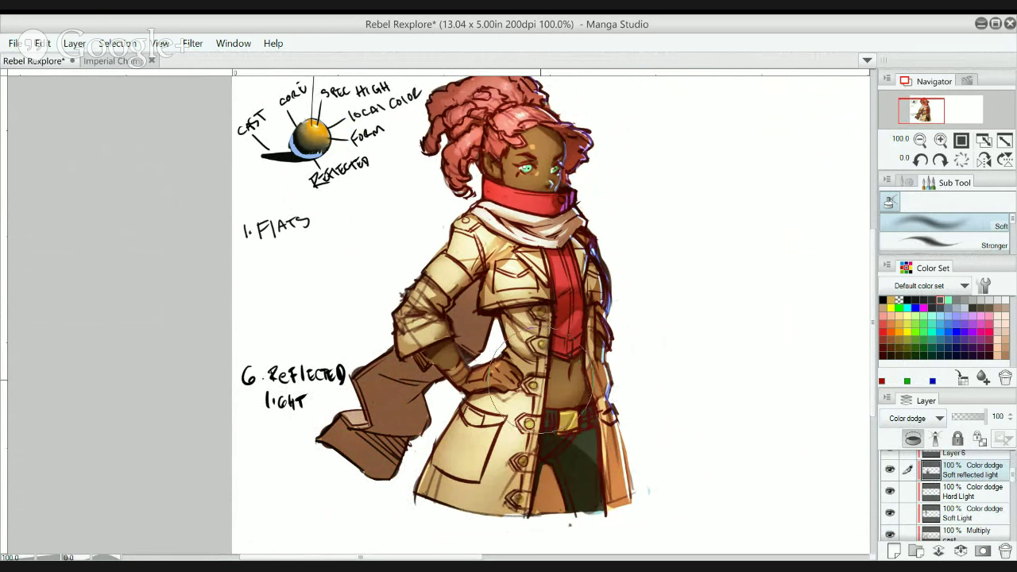
# - Airbrush a faint warm reflected light over the hanging scarf tail, using a smaller brush for the section behind the arm
pyautogui.moveTo(344, 463)
pyautogui.mouseDown()
pyautogui.moveTo(400, 433)
pyautogui.moveTo(413, 402)
pyautogui.moveTo(332, 444)
pyautogui.mouseUp()
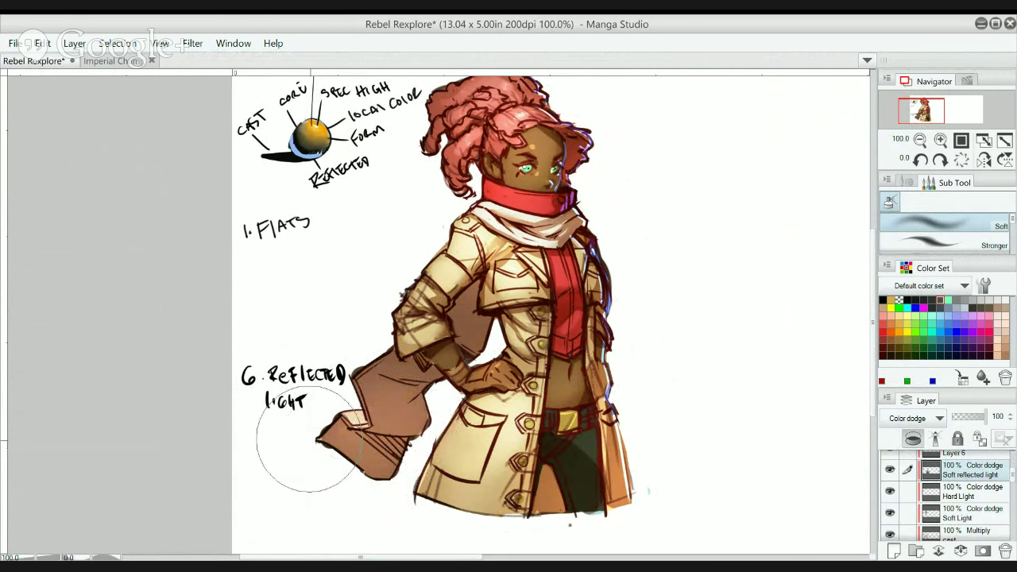
pyautogui.press('[')
pyautogui.press('[')
pyautogui.press('[')
pyautogui.press('[')
pyautogui.press('[')
pyautogui.press('[')
pyautogui.press('[')
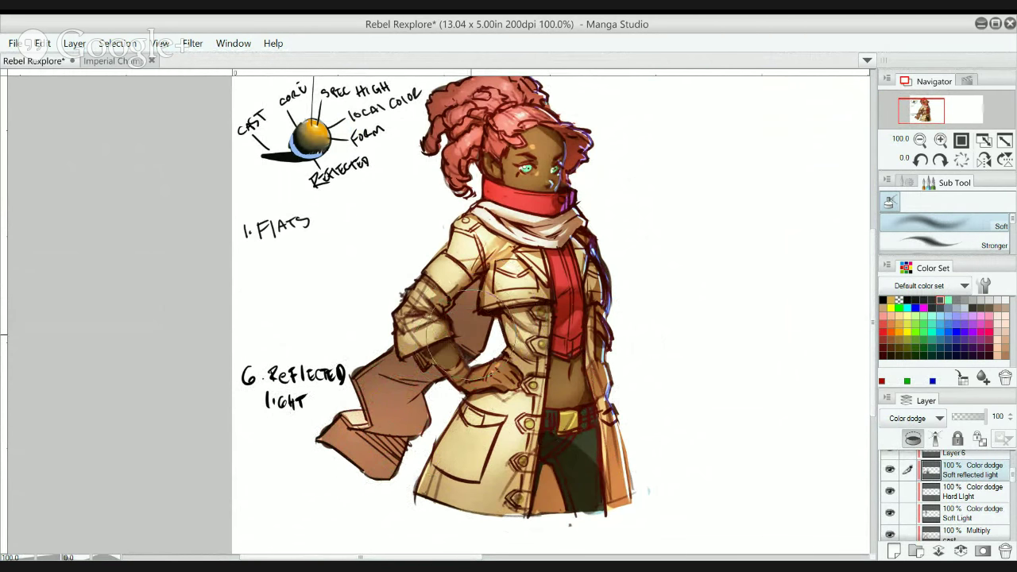
pyautogui.moveTo(467, 337)
pyautogui.mouseDown()
pyautogui.moveTo(467, 307)
pyautogui.moveTo(463, 326)
pyautogui.moveTo(470, 323)
pyautogui.moveTo(441, 333)
pyautogui.moveTo(388, 422)
pyautogui.moveTo(484, 314)
pyautogui.mouseUp()
# - Strengthen the reflected light across the scarf tail with a large soft brush in very dark red
pyautogui.scroll(1, 414, 362)
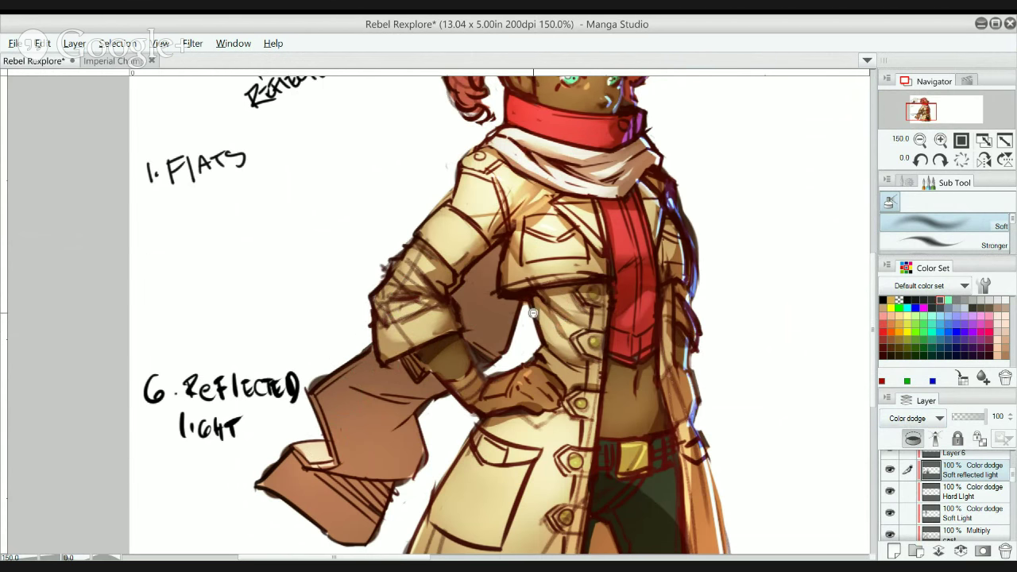
pyautogui.scroll(-1, 608, 336)
pyautogui.moveTo(608, 336); pyautogui.dragTo(647, 332)
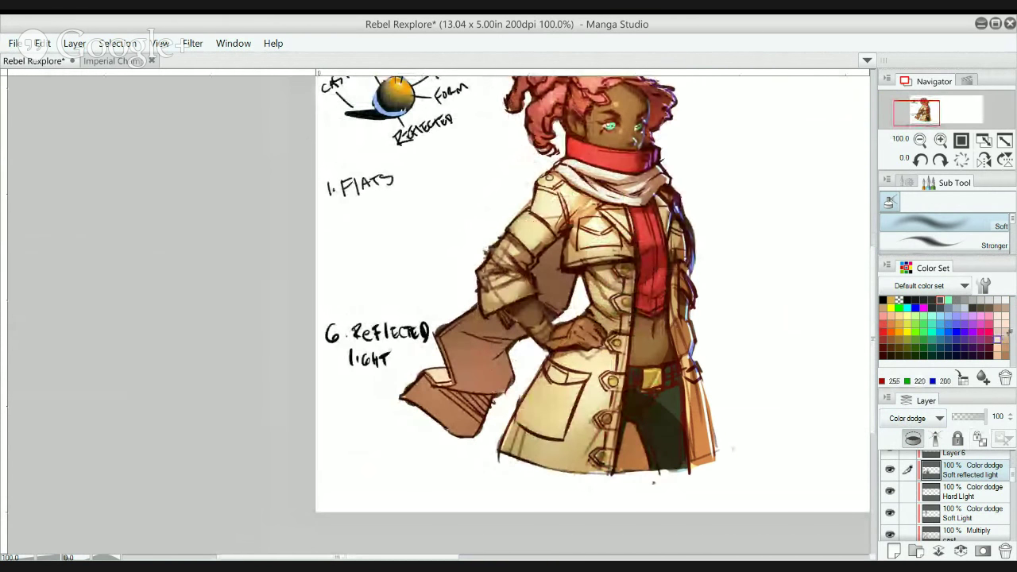
pyautogui.click(904, 328)
pyautogui.click(890, 348)
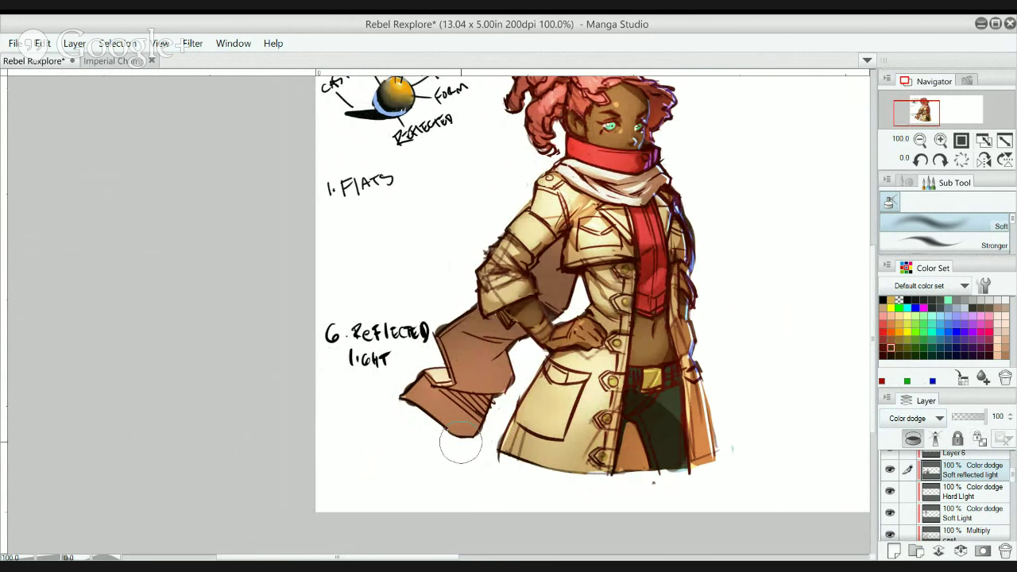
pyautogui.press(']')
pyautogui.press(']')
pyautogui.press(']')
pyautogui.press(']')
pyautogui.press(']')
pyautogui.press(']')
pyautogui.press(']')
pyautogui.press(']')
pyautogui.press(']')
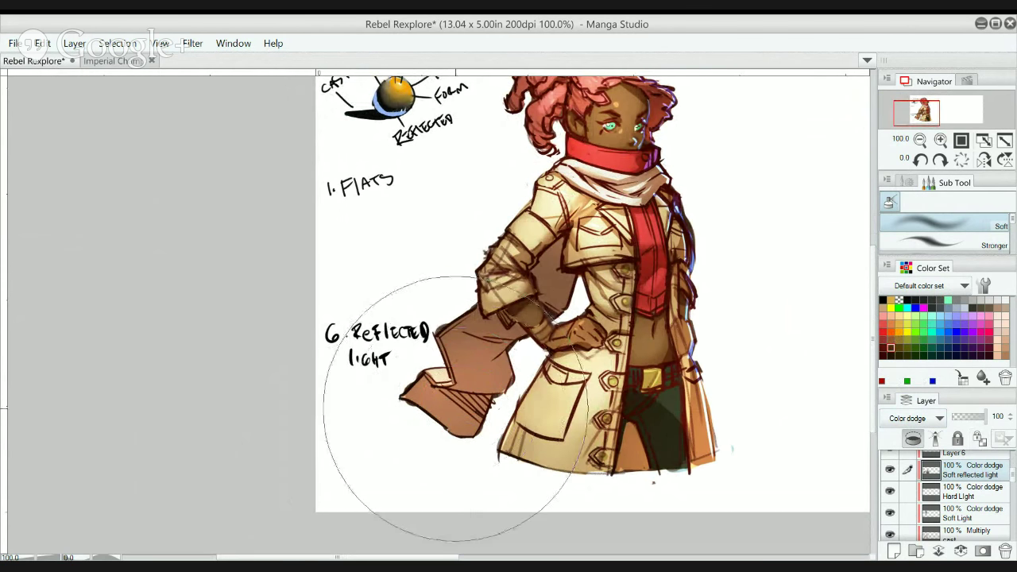
pyautogui.press('[')
pyautogui.press('[')
pyautogui.press('[')
pyautogui.moveTo(440, 404)
pyautogui.mouseDown()
pyautogui.moveTo(490, 377)
pyautogui.moveTo(536, 306)
pyautogui.mouseUp()
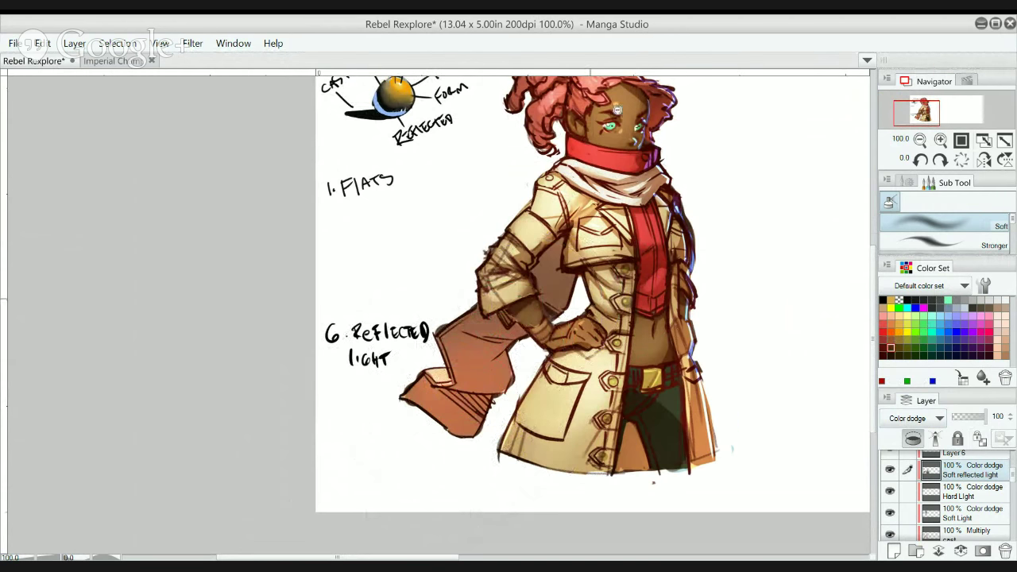
# - Refine the soft reddish reflected light on the scarf tail's folds and the section behind the arm, undoing one stray stroke
pyautogui.hotkey('ctrl', '-')
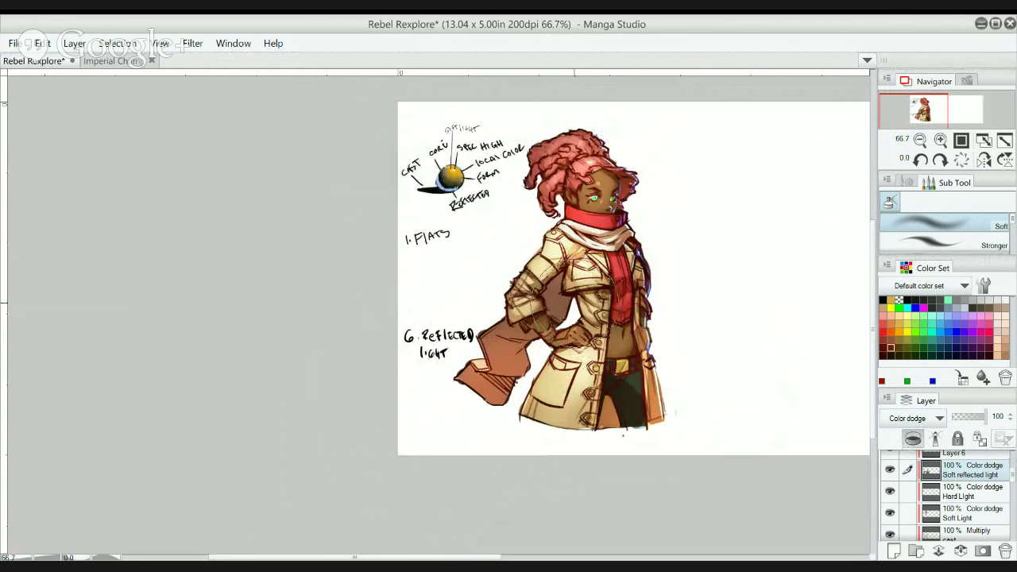
pyautogui.keyDown('ctrl'); pyautogui.click(512, 335); pyautogui.keyUp('ctrl')
pyautogui.keyDown('ctrl'); pyautogui.click(531, 337); pyautogui.keyUp('ctrl')
pyautogui.moveTo(556, 297); pyautogui.dragTo(533, 306)
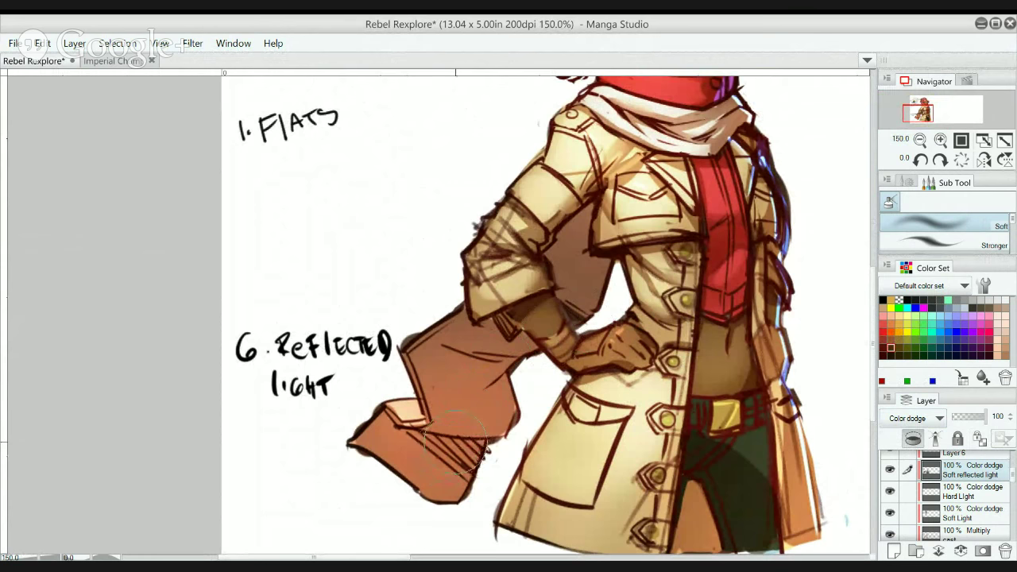
pyautogui.moveTo(457, 439); pyautogui.dragTo(457, 407)
pyautogui.hotkey('ctrl', 'z')
pyautogui.moveTo(592, 306); pyautogui.dragTo(611, 282)
pyautogui.scroll(-1, 632, 231)
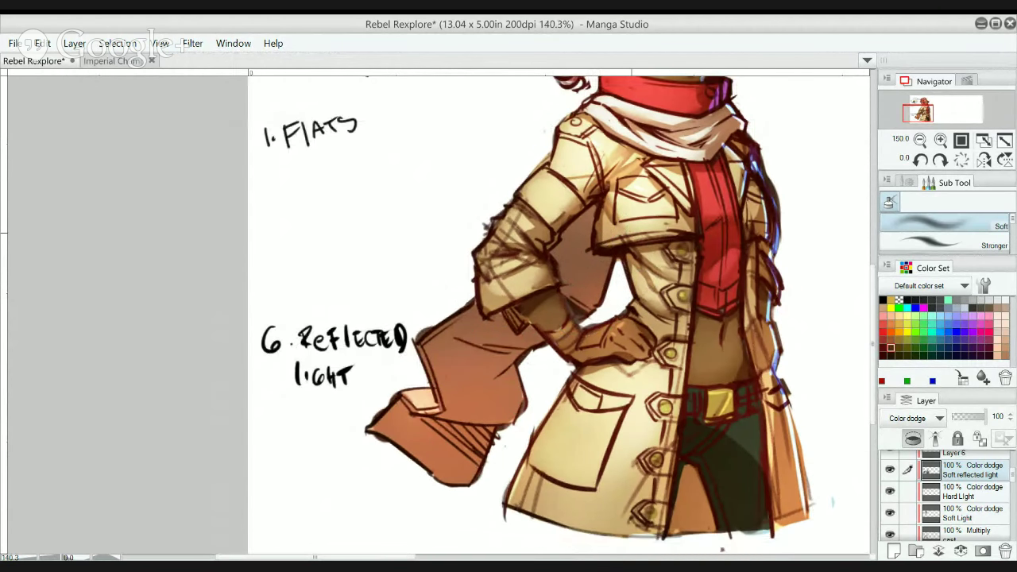
pyautogui.moveTo(591, 211)
pyautogui.mouseDown()
pyautogui.moveTo(556, 211)
pyautogui.moveTo(597, 250)
pyautogui.moveTo(558, 219)
pyautogui.moveTo(559, 267)
pyautogui.moveTo(454, 307)
pyautogui.moveTo(538, 433)
pyautogui.moveTo(596, 310)
pyautogui.moveTo(441, 431)
pyautogui.mouseUp()
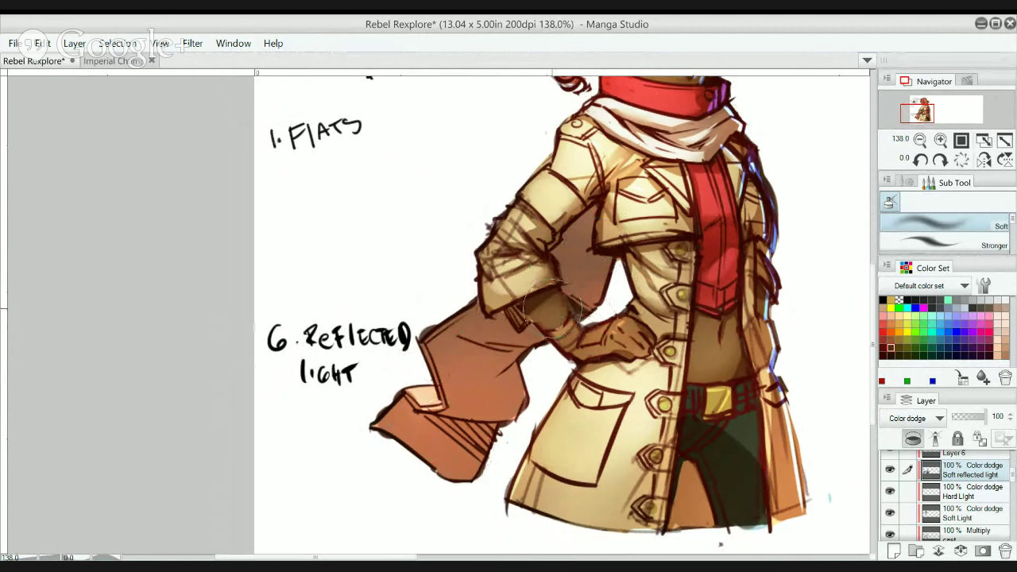
# - Check the whole figure at a small scale and make the clipped Normal layer named Layer 1 active
pyautogui.scroll(-5, 575, 293)
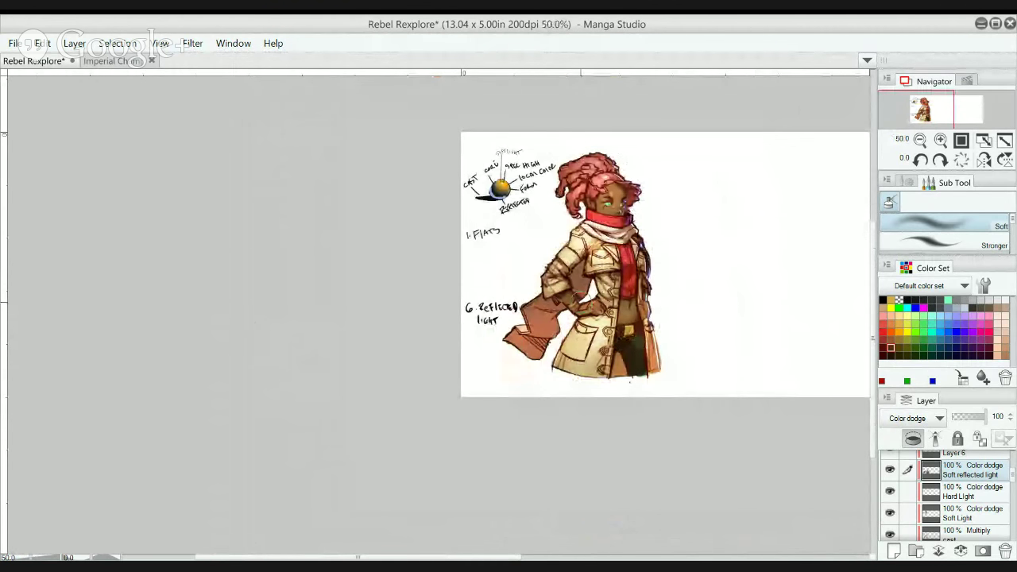
pyautogui.scroll(-1, 760, 206)
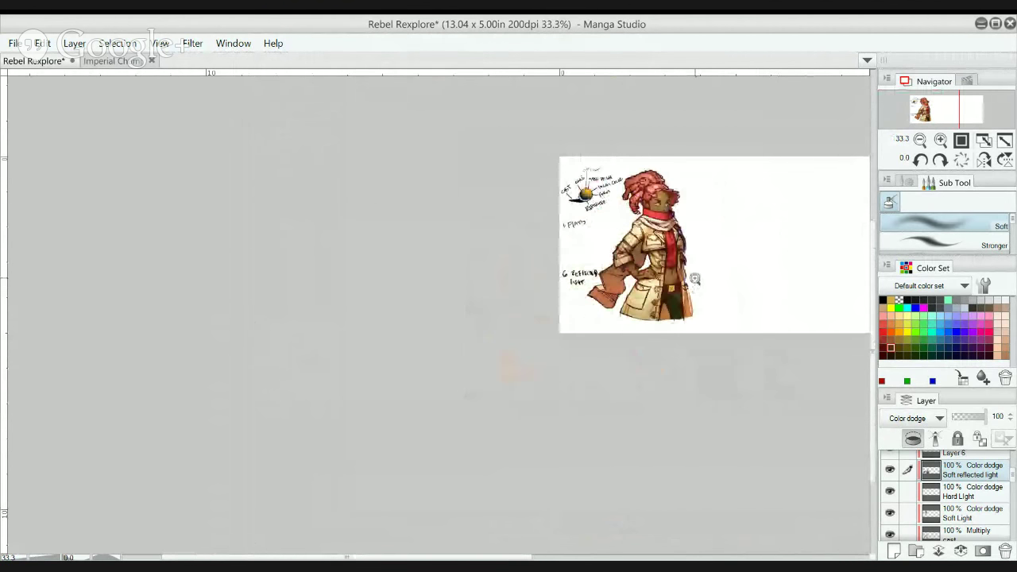
pyautogui.keyDown('ctrl'); pyautogui.click(695, 280); pyautogui.keyUp('ctrl')
pyautogui.moveTo(718, 216); pyautogui.dragTo(644, 233)
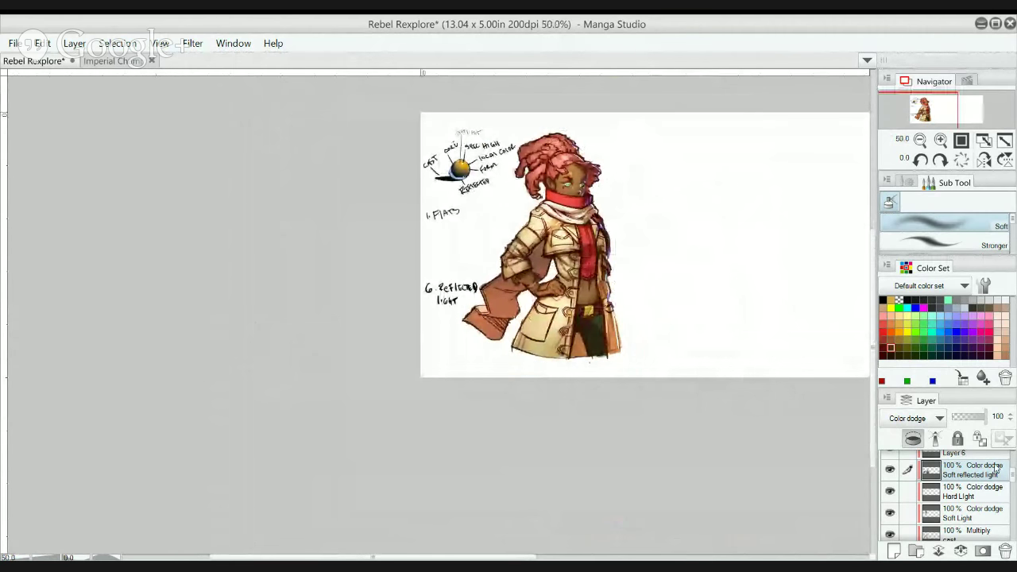
pyautogui.scroll(3, 1009, 469)
pyautogui.scroll(2, 1011, 464)
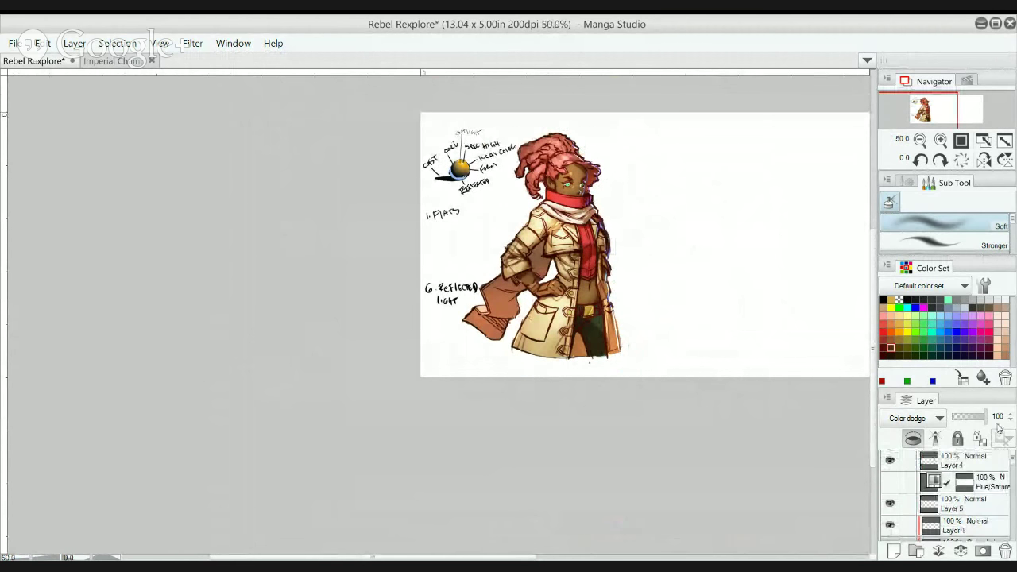
pyautogui.click(947, 523)
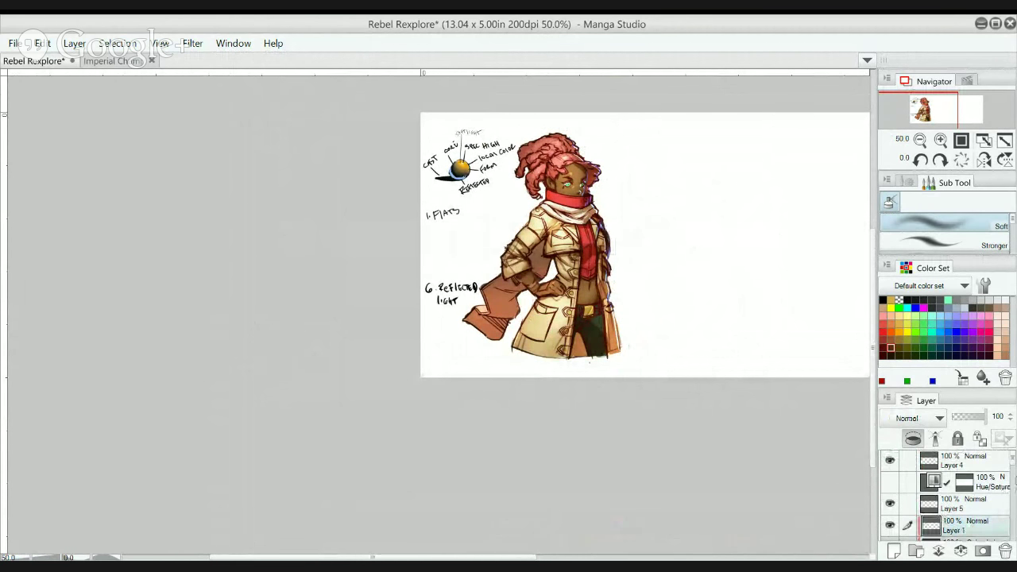
pyautogui.scroll(-2, 1012, 459)
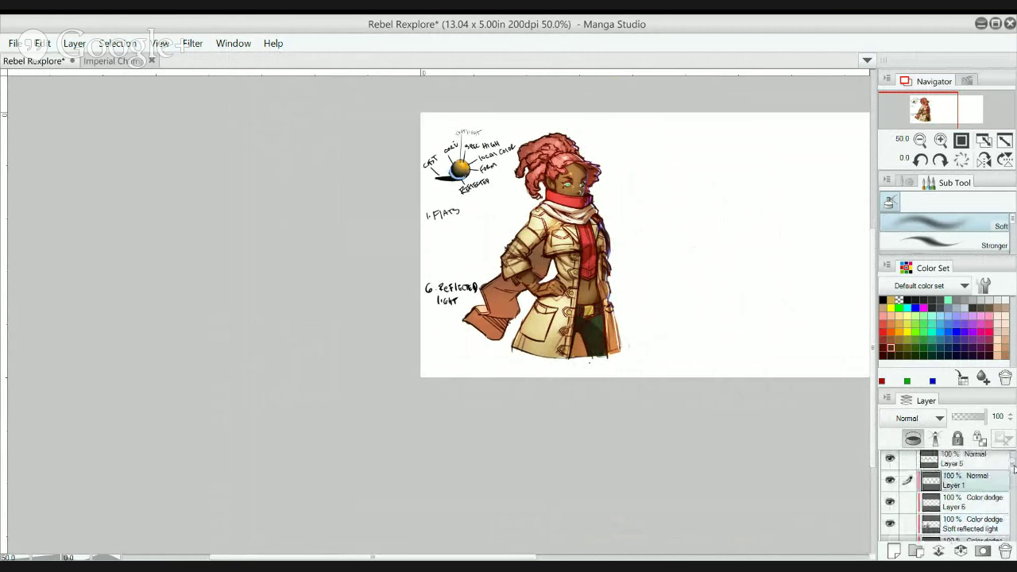
# - Create a new layer folder above Layer 1, move the character's layers from Layer 1 down through Folder 1 into it, and collapse it
pyautogui.scroll(-2, 1012, 468)
pyautogui.scroll(3, 1011, 468)
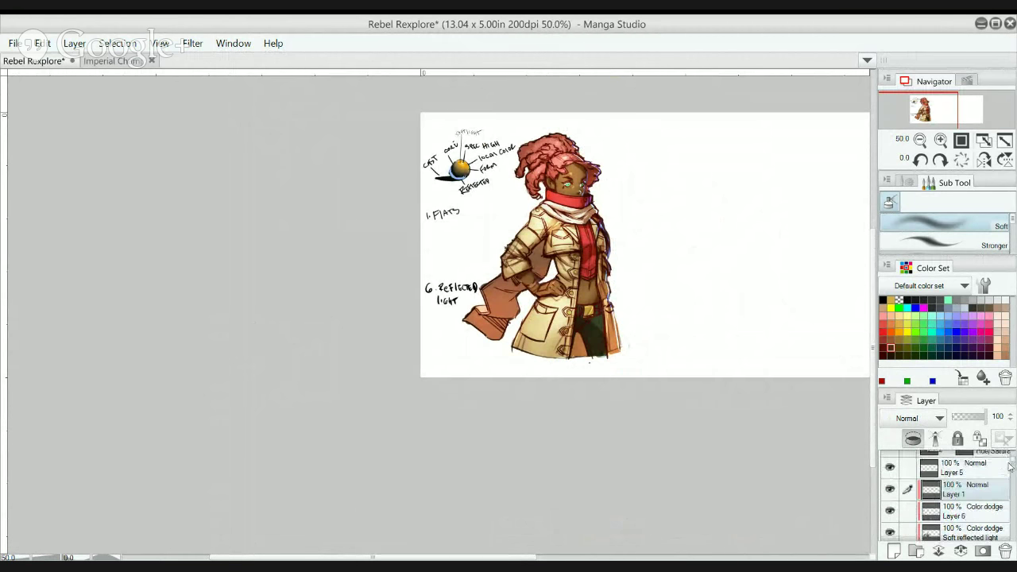
pyautogui.scroll(1, 1011, 466)
pyautogui.click(915, 550)
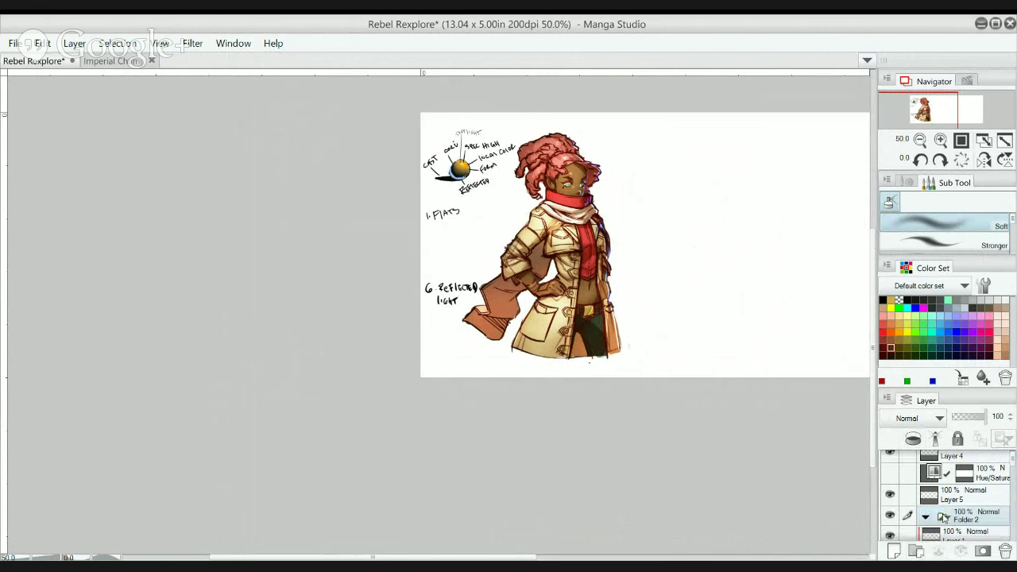
pyautogui.moveTo(1015, 462); pyautogui.dragTo(1014, 494)
pyautogui.click(926, 517)
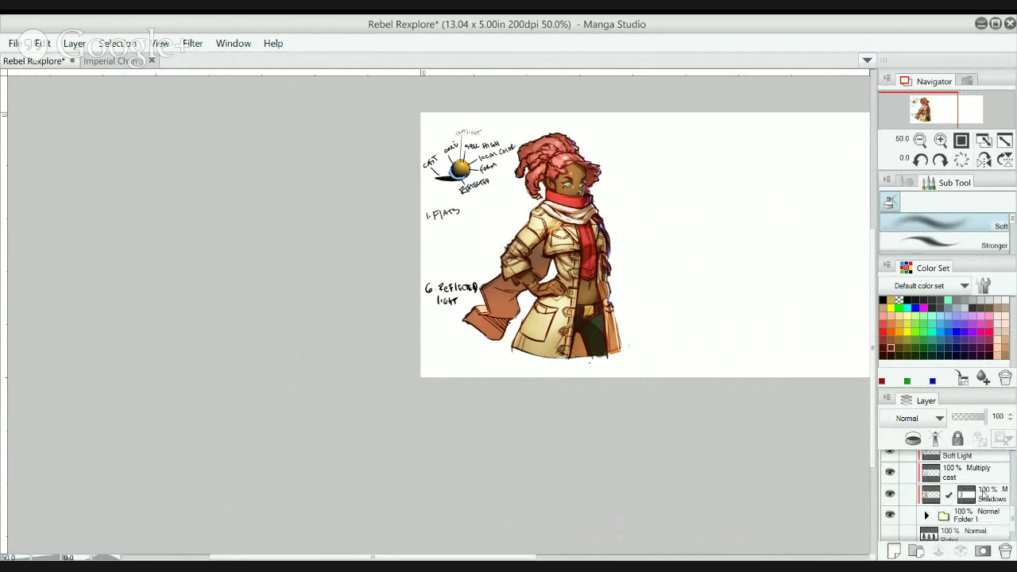
pyautogui.scroll(5, 985, 509)
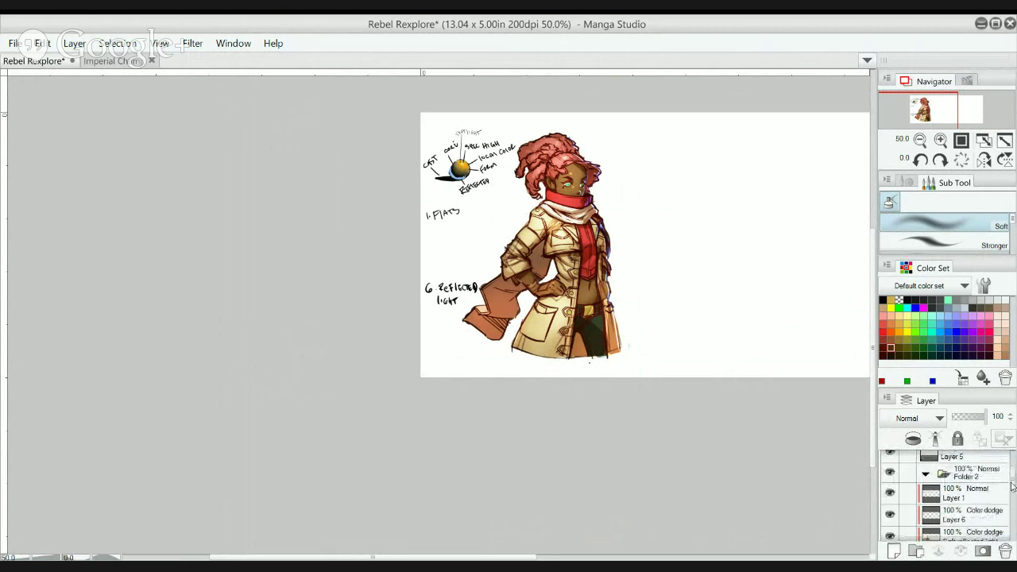
pyautogui.keyDown('shift'); pyautogui.click(970, 496); pyautogui.keyUp('shift')
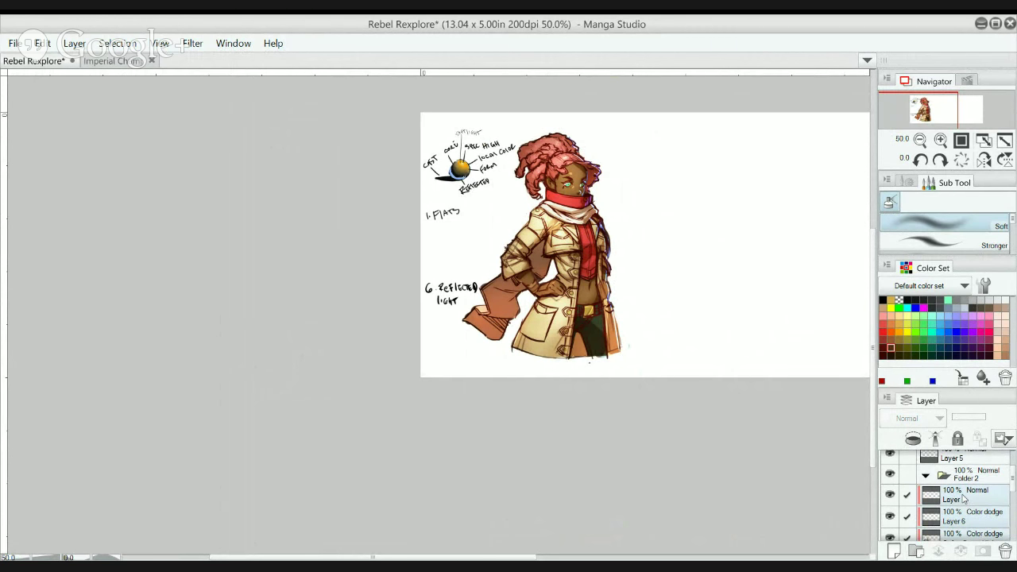
pyautogui.moveTo(965, 493); pyautogui.dragTo(929, 479)
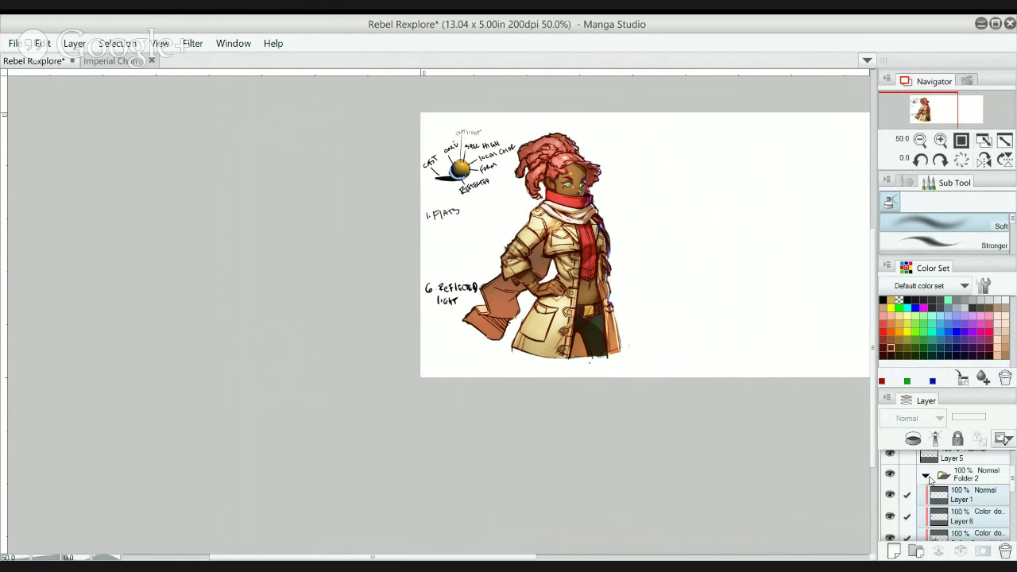
pyautogui.click(926, 477)
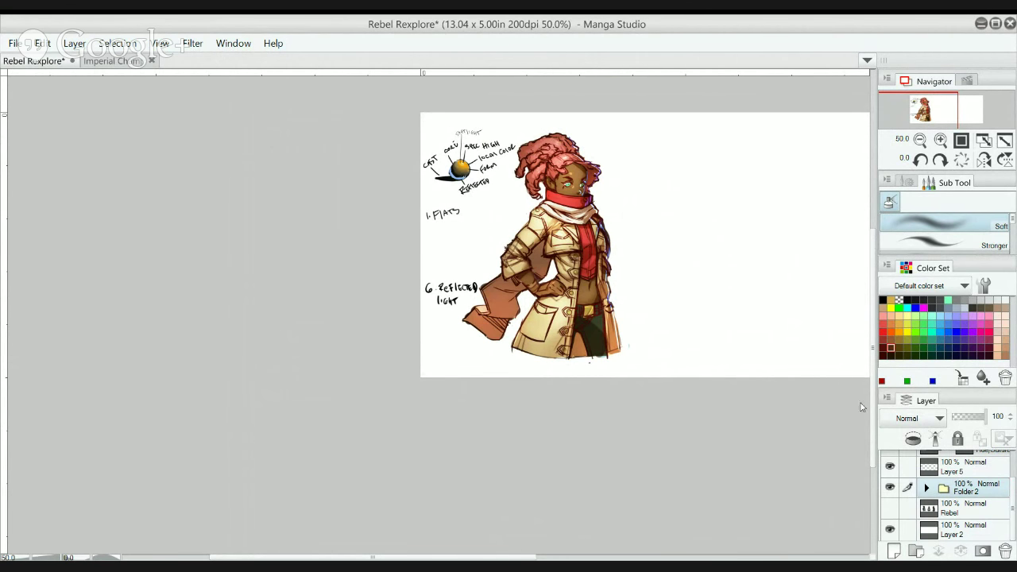
# - Duplicate the character folder and move the copy onto the blank canvas to the right of the original figure
pyautogui.hotkey('ctrl', 'v')
pyautogui.press('k')
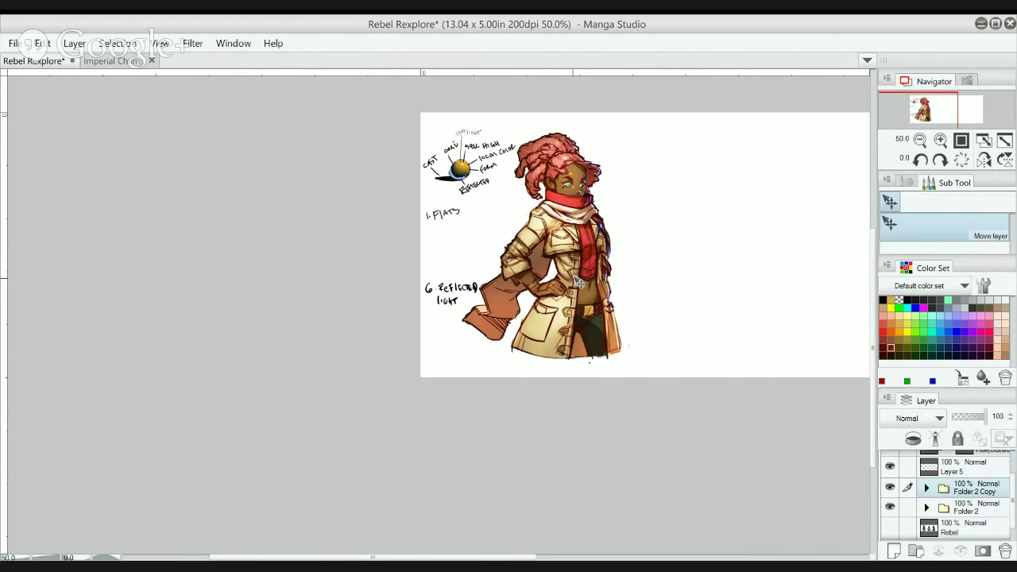
pyautogui.moveTo(578, 283); pyautogui.dragTo(761, 286)
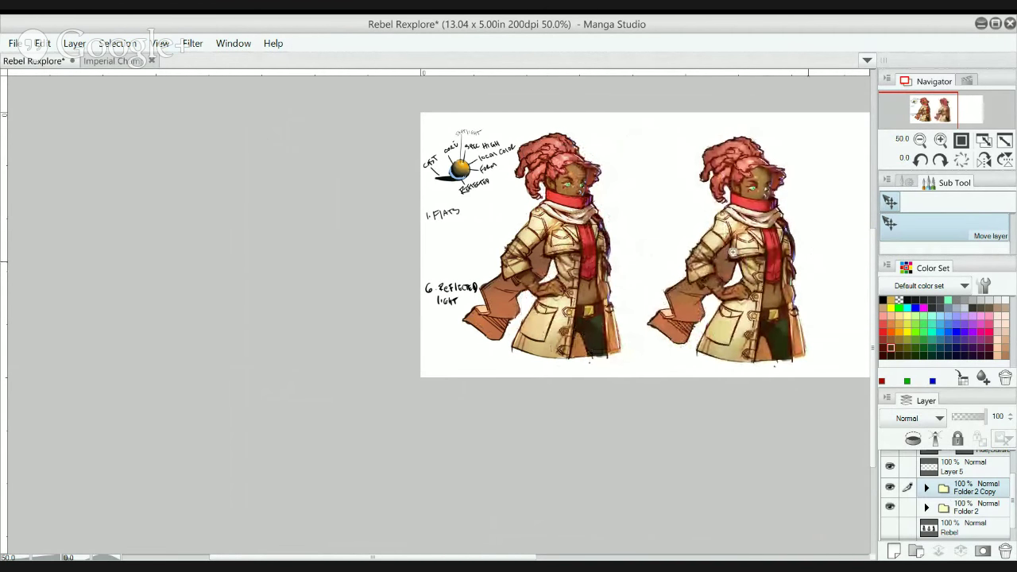
pyautogui.click(732, 252)
pyautogui.moveTo(733, 251); pyautogui.dragTo(609, 244)
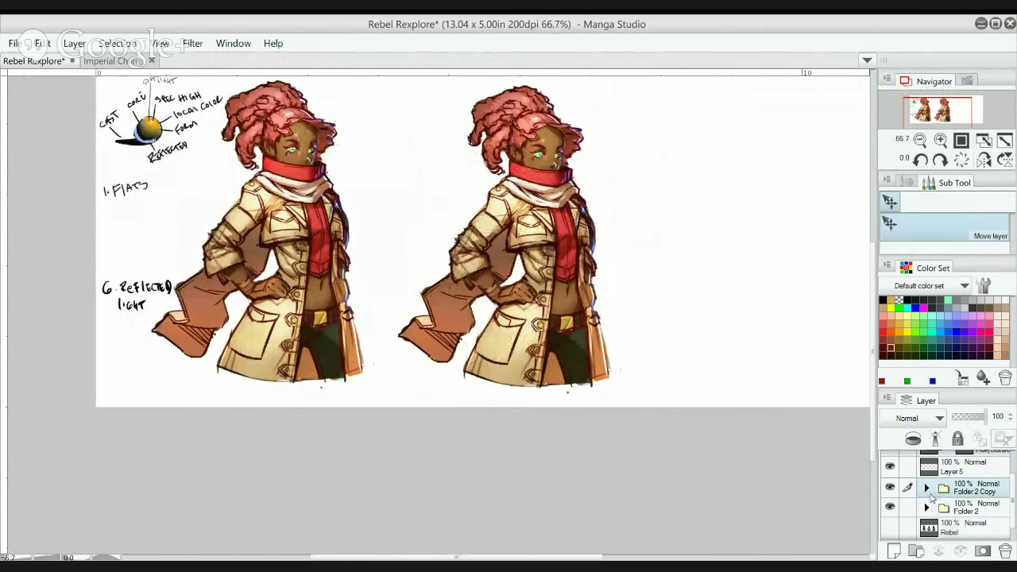
# - Recolor the duplicate figure's hair from the Hair Copy layer to blue with a hue and saturation adjustment
pyautogui.click(927, 489)
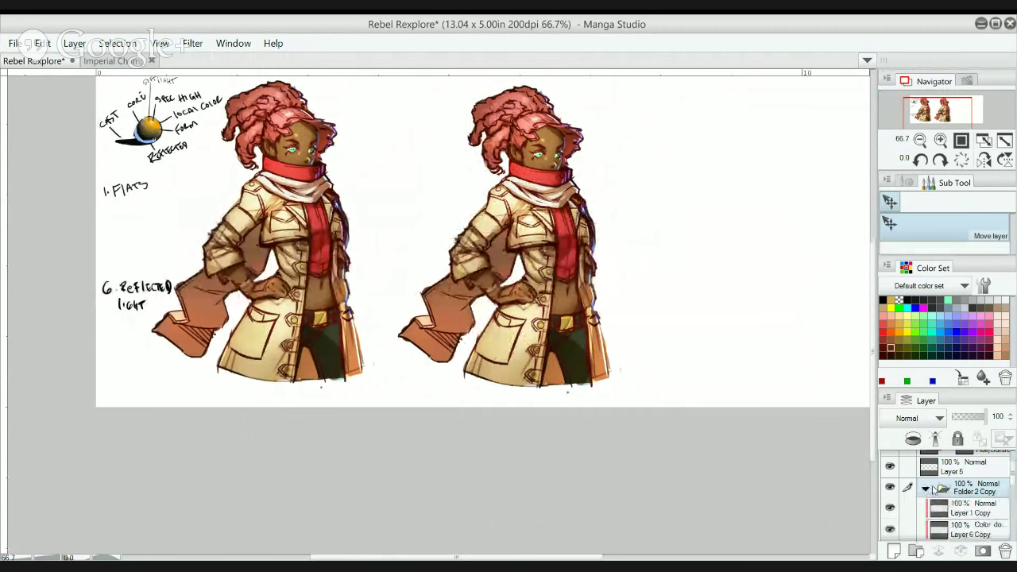
pyautogui.moveTo(1012, 475); pyautogui.dragTo(1013, 525)
pyautogui.click(933, 474)
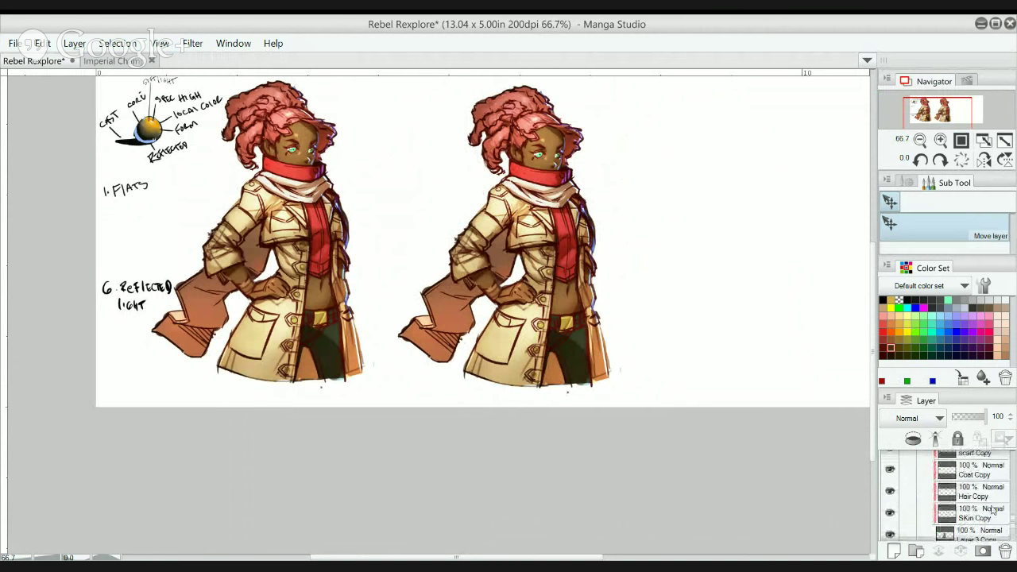
pyautogui.click(988, 490)
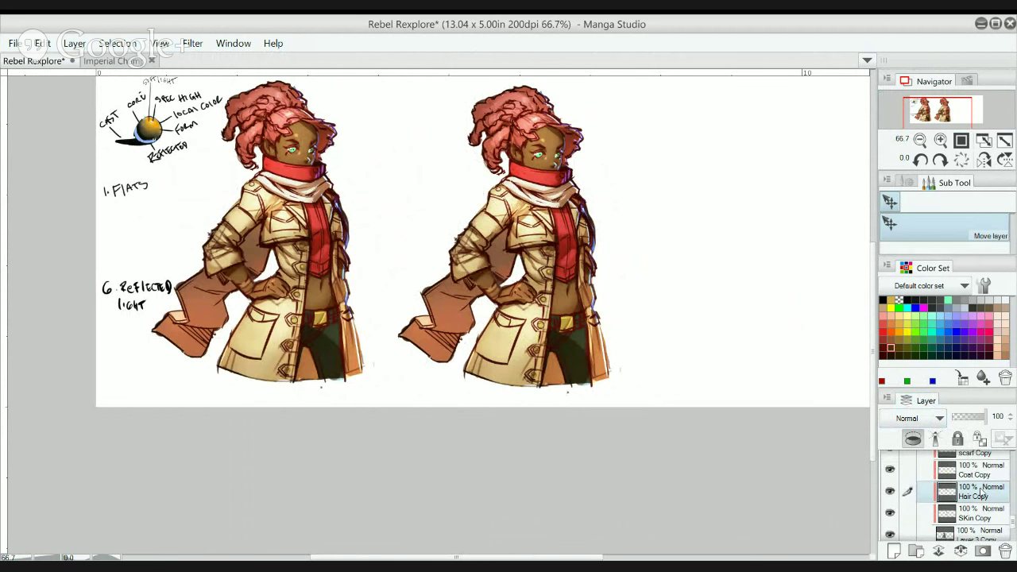
pyautogui.hotkey('ctrl', 'u')
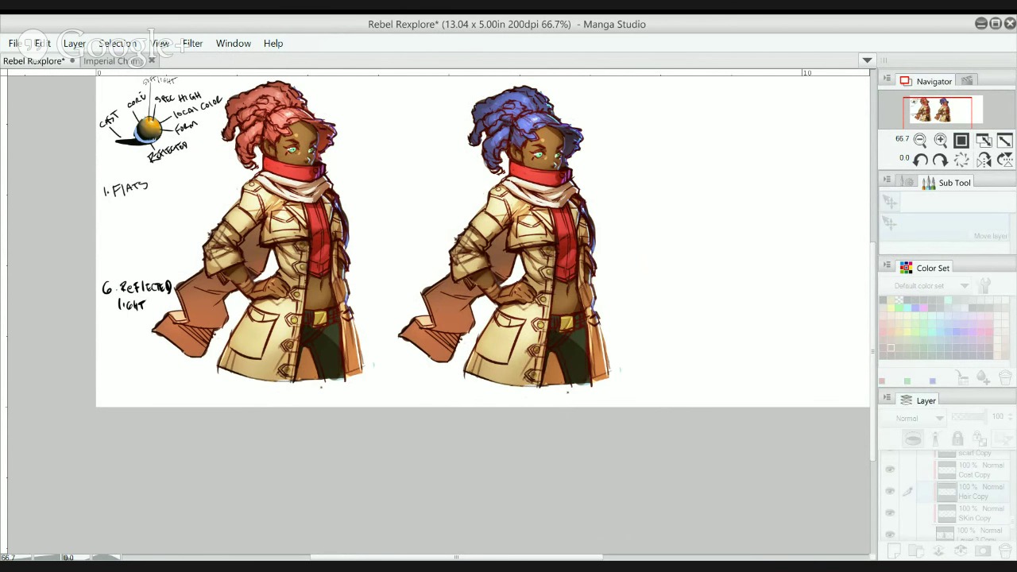
pyautogui.click(932, 144)
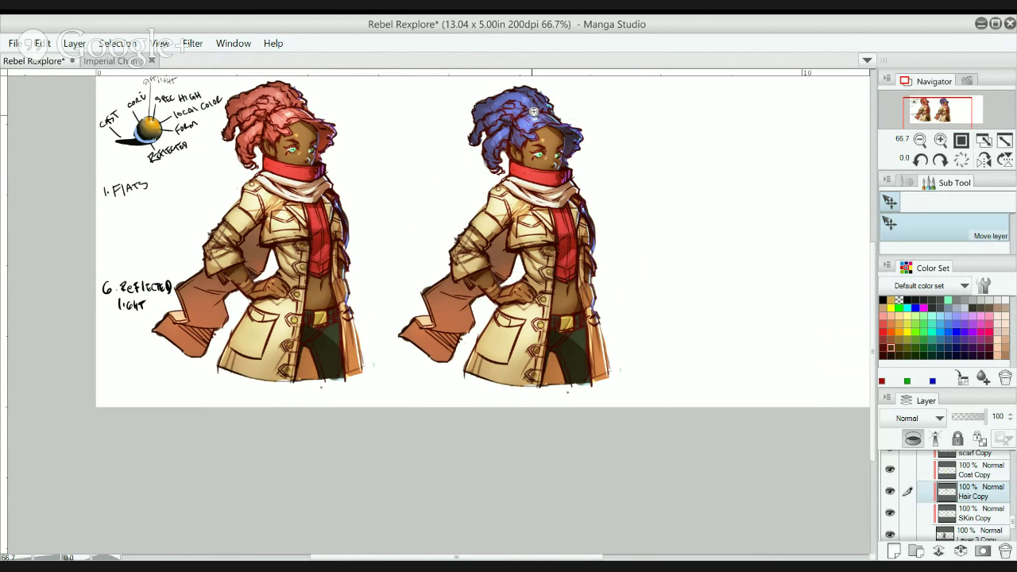
# - Examine up close how the existing shadows, highlights and rim light sit on the duplicate figure's blue hair
pyautogui.scroll(2, 534, 112)
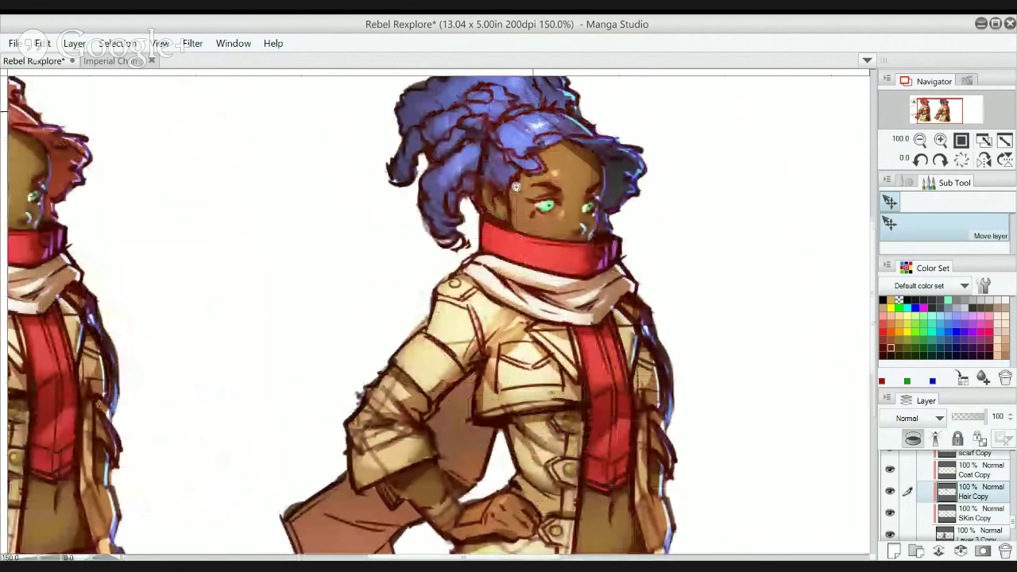
pyautogui.scroll(1, 515, 187)
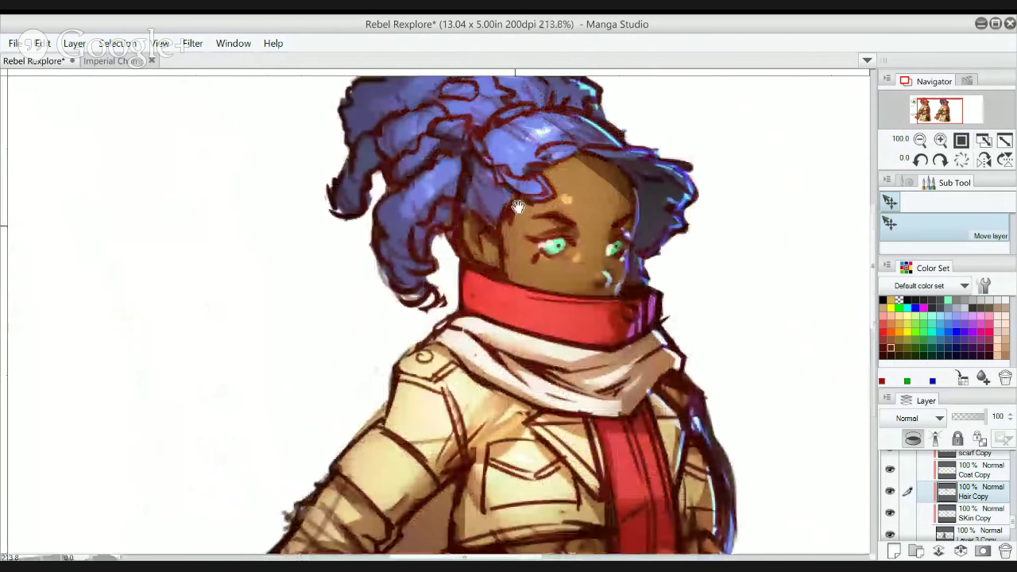
pyautogui.scroll(2, 517, 206)
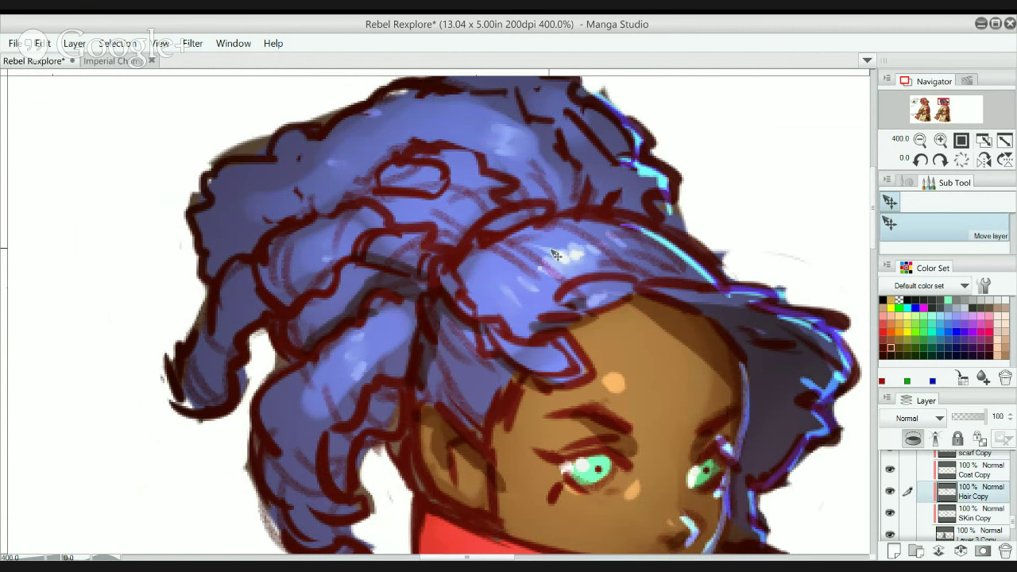
pyautogui.moveTo(617, 339); pyautogui.dragTo(540, 342)
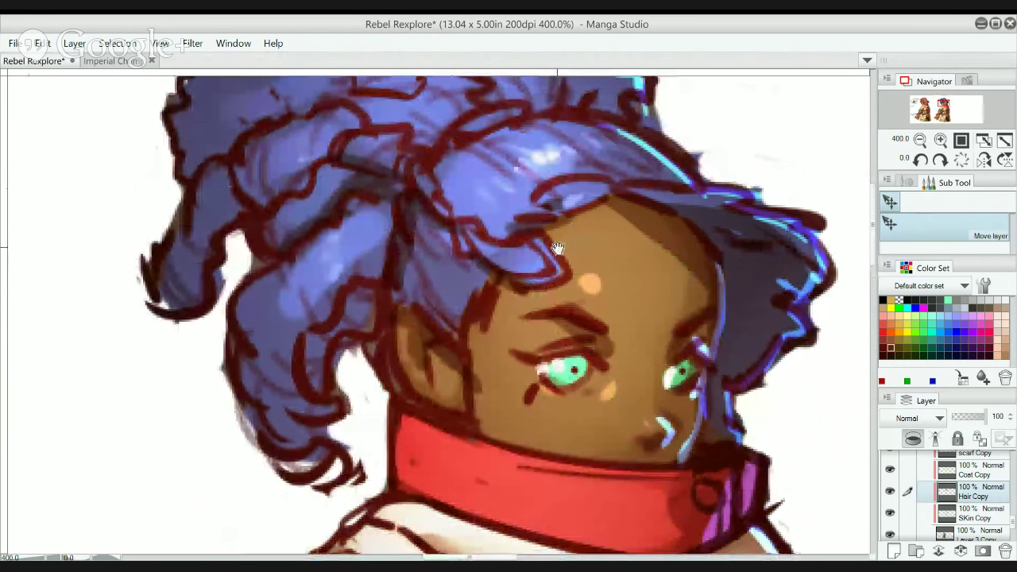
pyautogui.scroll(-3, 555, 245)
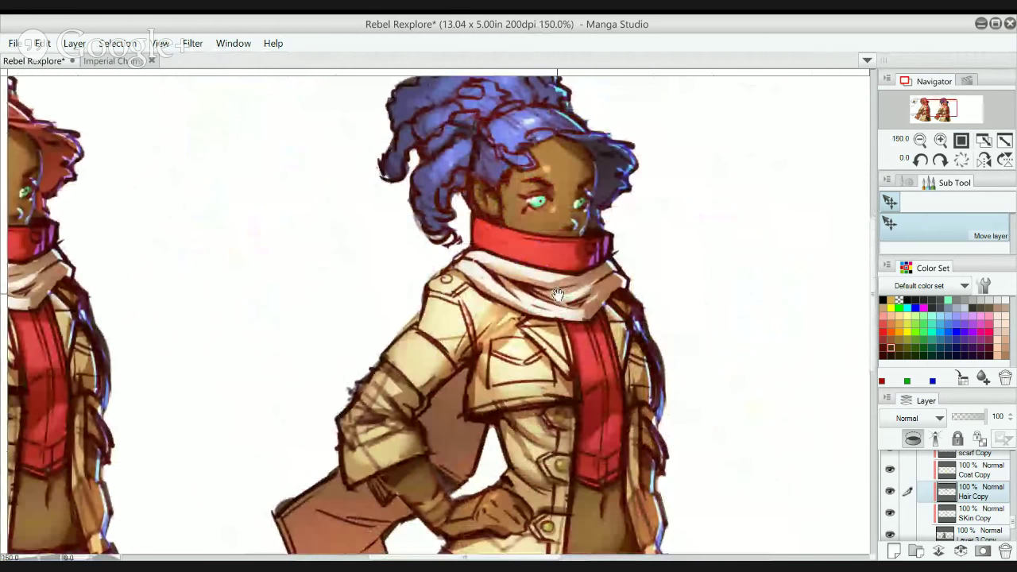
pyautogui.keyDown('alt'); pyautogui.click(543, 340); pyautogui.keyUp('alt')
pyautogui.moveTo(700, 376); pyautogui.dragTo(707, 291)
# - Recolor the duplicate figure's coat on the Coat Copy layer to dark green with hue, saturation and luminosity adjustments
pyautogui.scroll(3, 1010, 516)
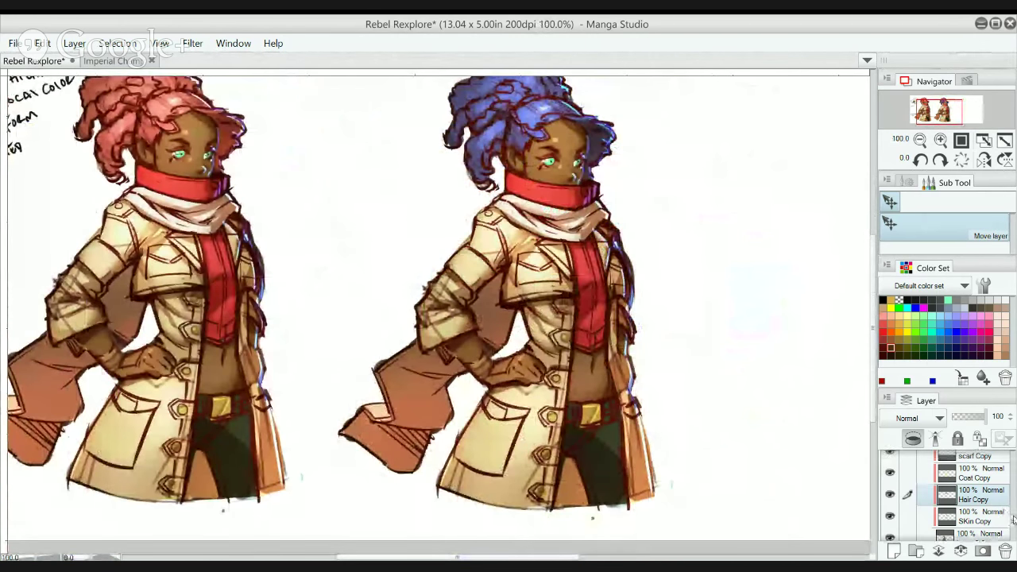
pyautogui.scroll(-2, 1013, 514)
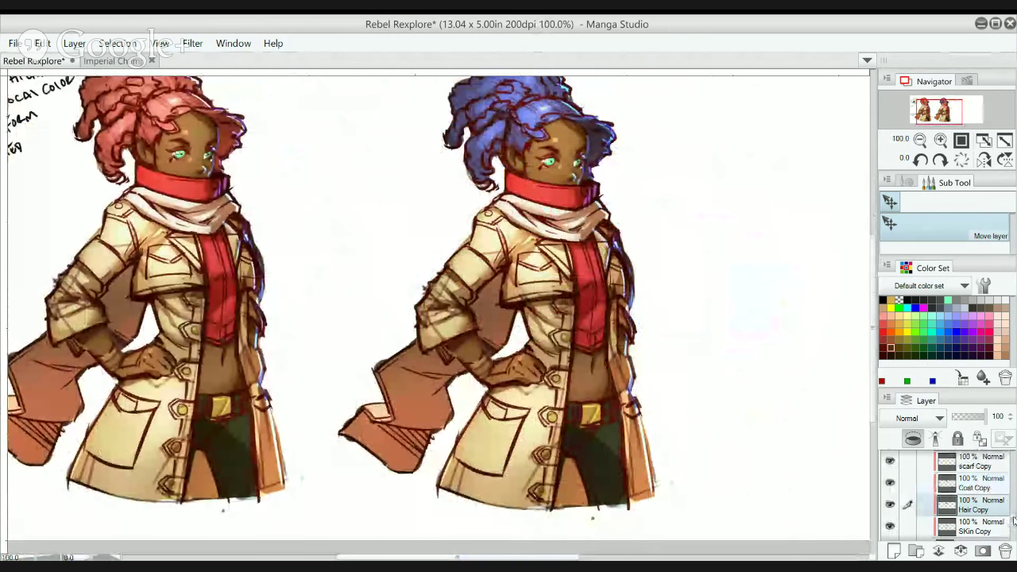
pyautogui.scroll(1, 993, 498)
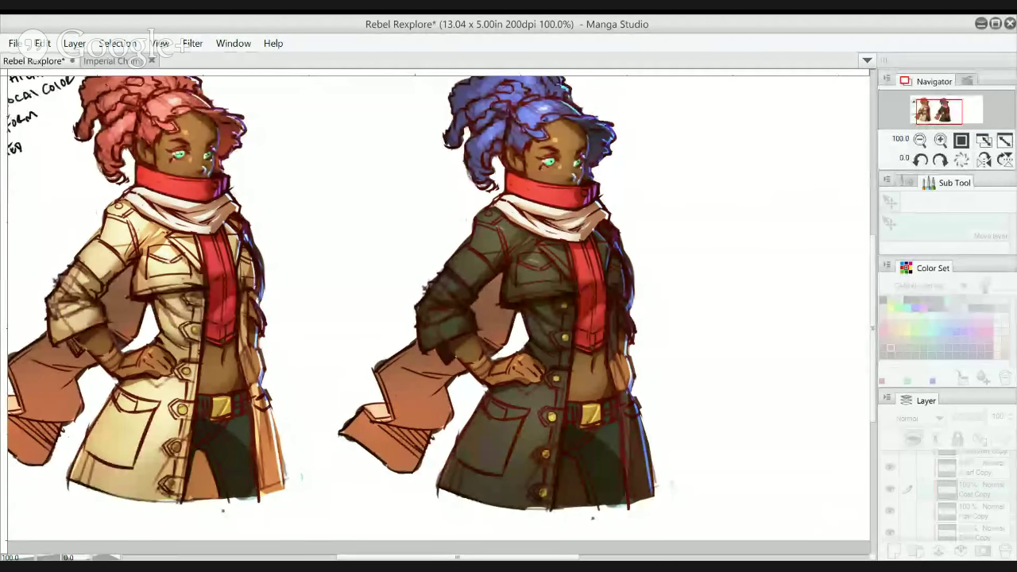
pyautogui.scroll(-1, 659, 301)
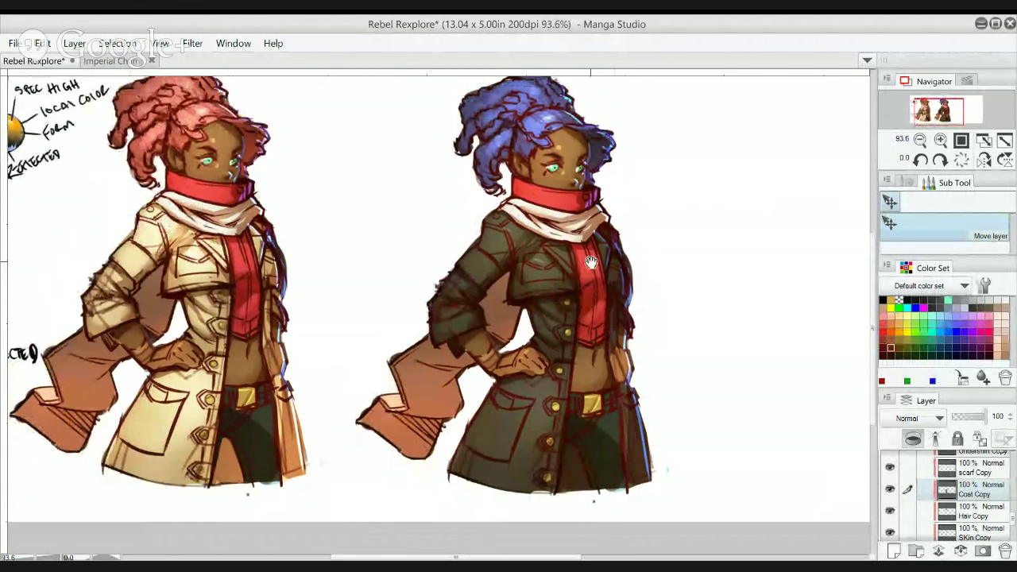
pyautogui.hotkey('ctrl', 'u')
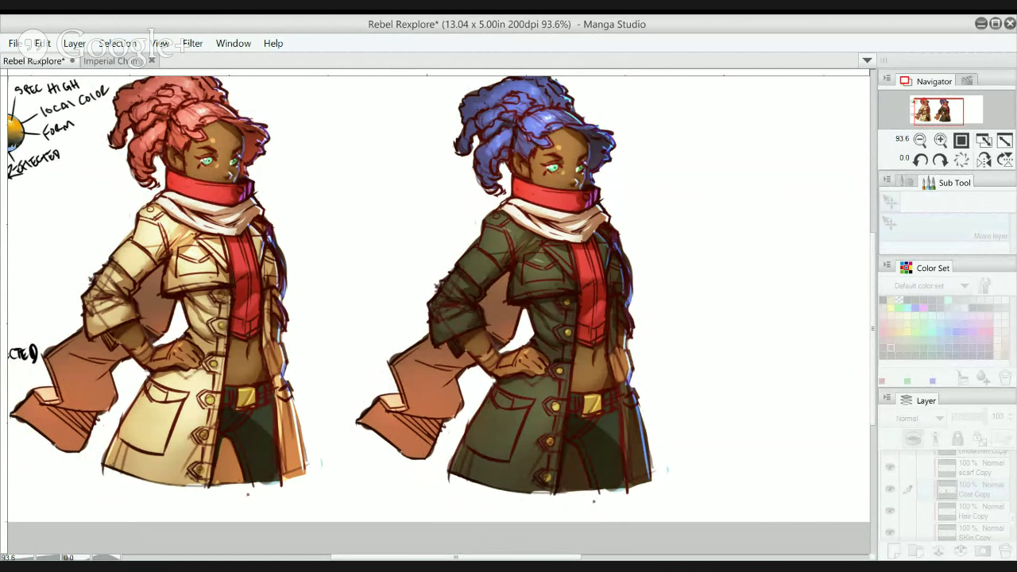
# - Set the blending mode of the duplicate figure's Lines Copy layer to Multiply
pyautogui.scroll(-5, 969, 500)
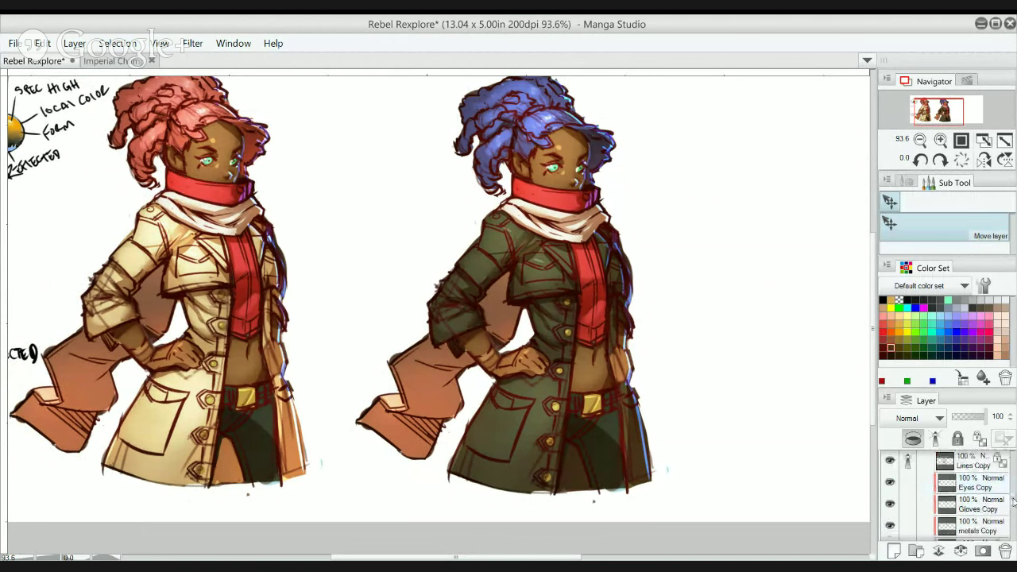
pyautogui.click(985, 506)
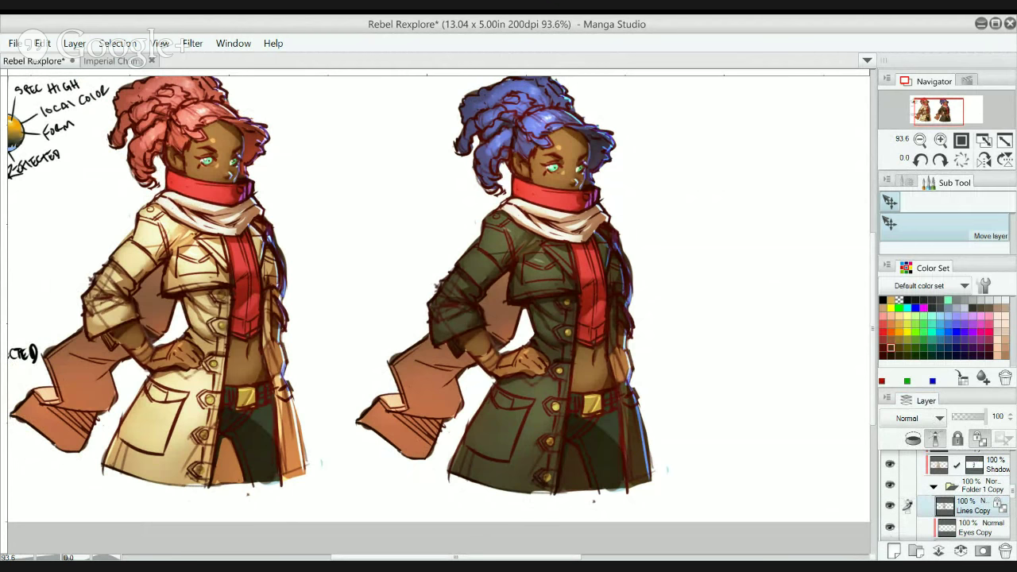
pyautogui.click(894, 195)
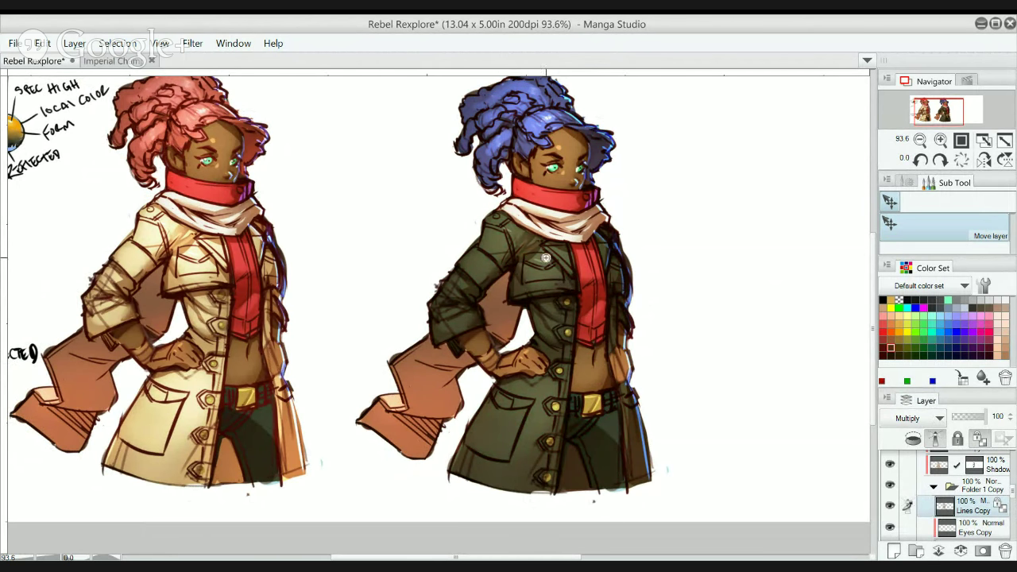
# - Paint grey highlights on the dark coat's chest on the Hard Light Copy layer with the Opacity watercolor brush
pyautogui.moveTo(393, 265); pyautogui.dragTo(611, 256)
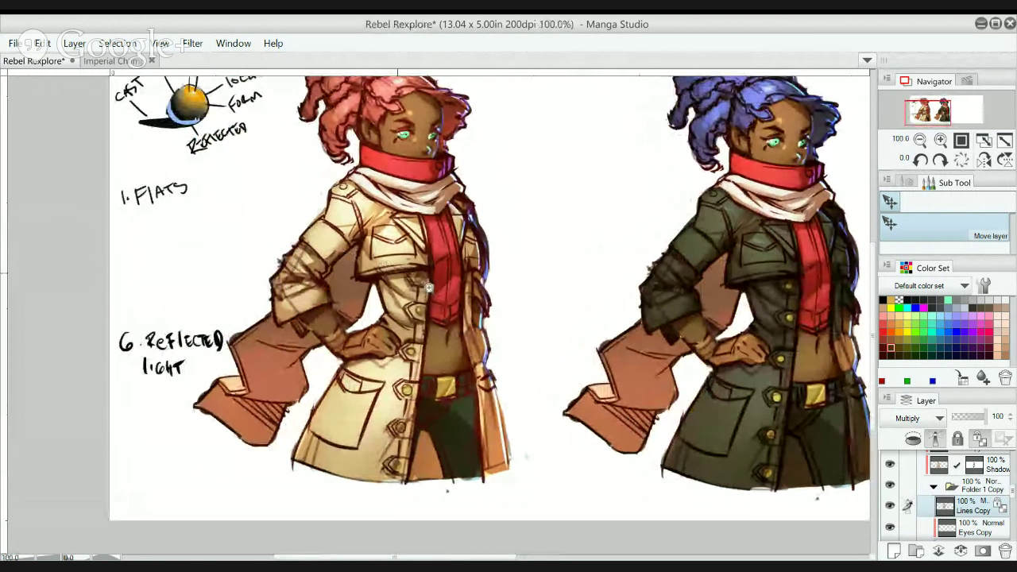
pyautogui.scroll(1, 362, 243)
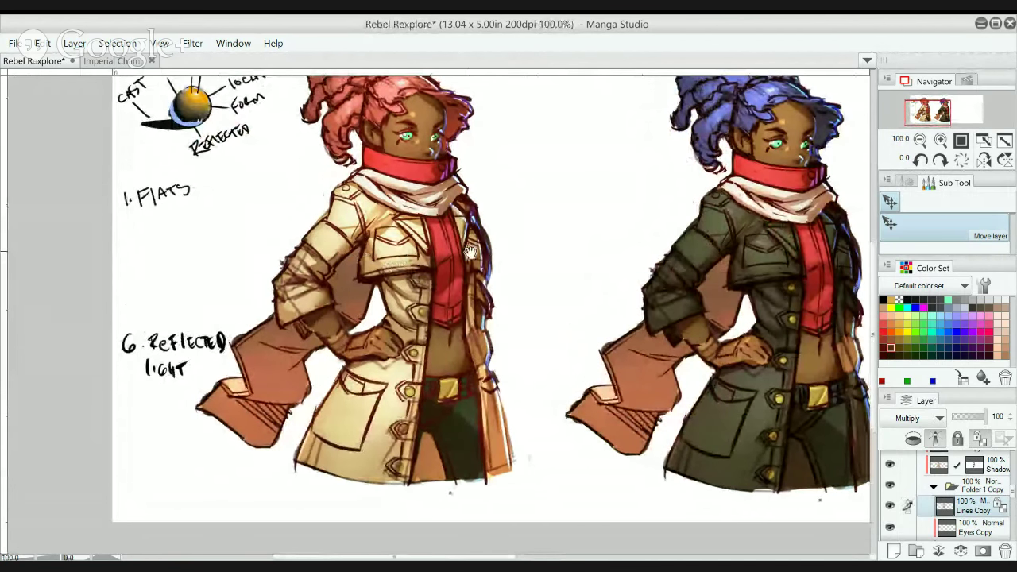
pyautogui.moveTo(635, 230); pyautogui.dragTo(473, 216)
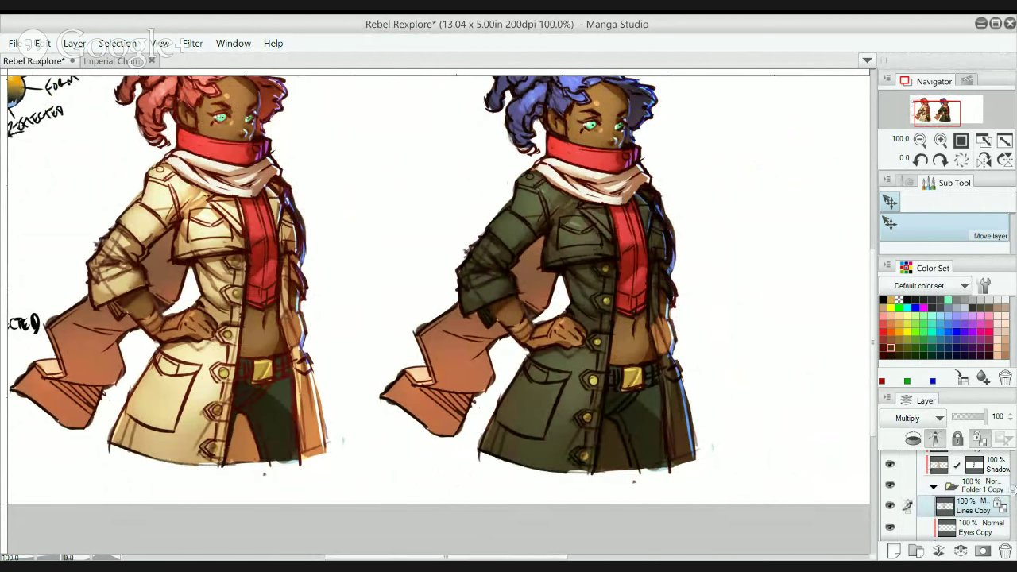
pyautogui.scroll(5, 1008, 485)
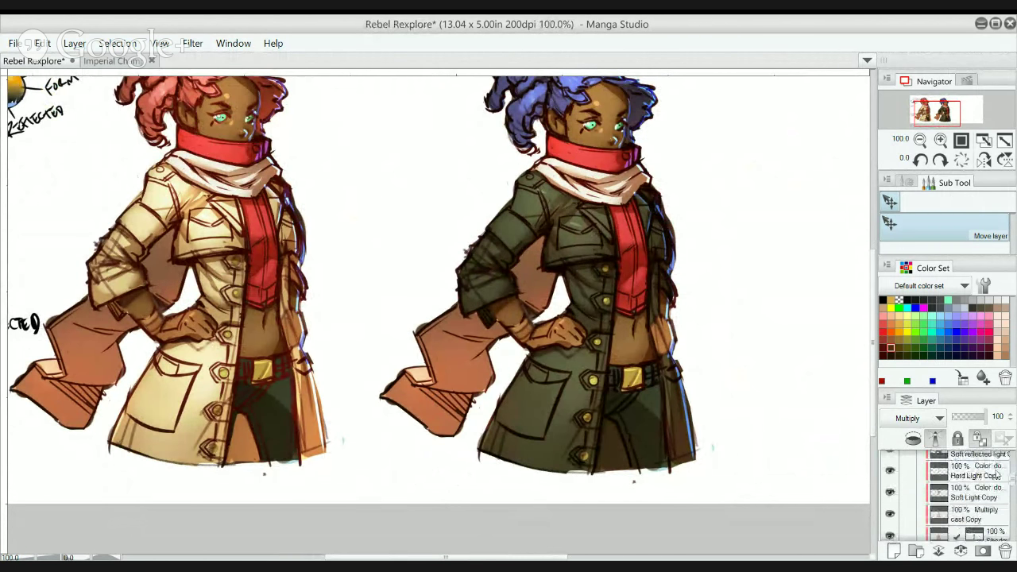
pyautogui.click(985, 475)
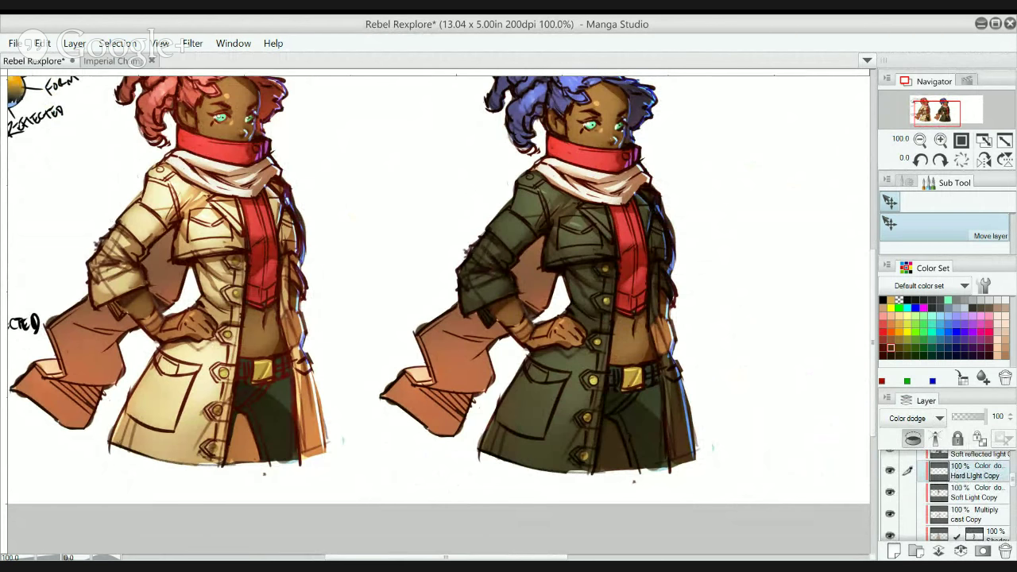
pyautogui.press('b')
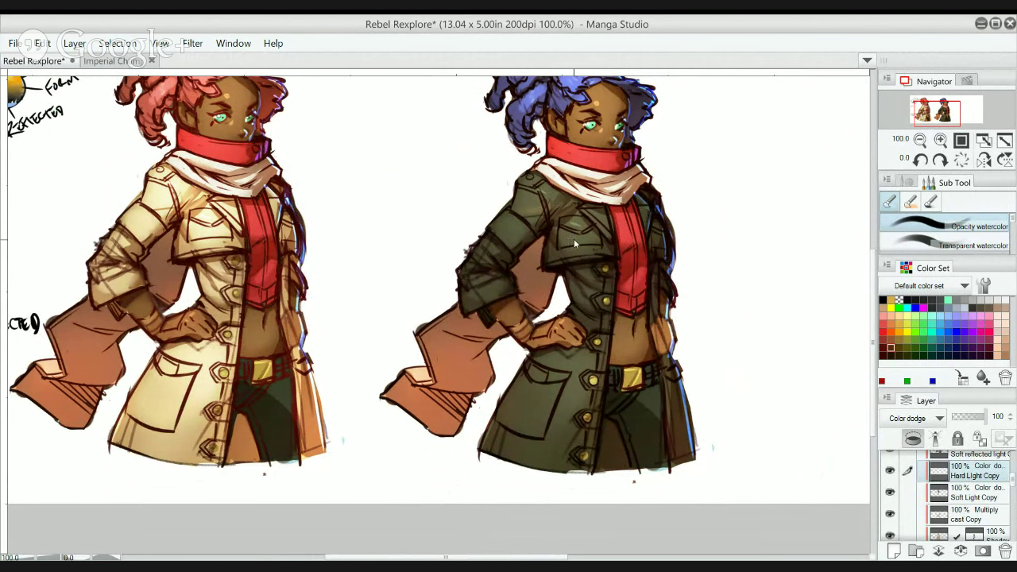
pyautogui.click(964, 300)
pyautogui.moveTo(562, 255)
pyautogui.mouseDown()
pyautogui.moveTo(601, 240)
pyautogui.moveTo(602, 251)
pyautogui.mouseUp()
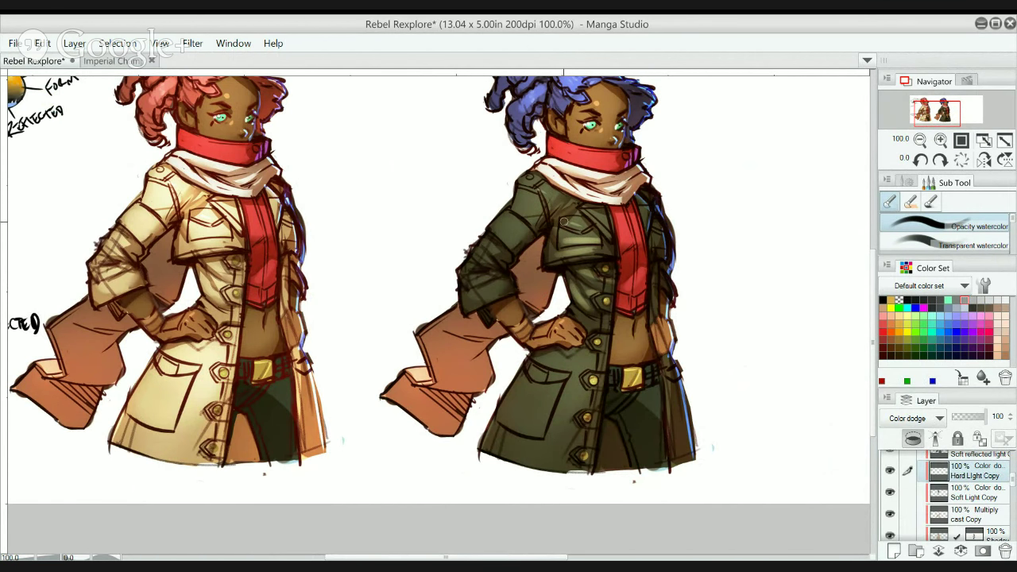
# - Paint light grey highlights over the dark coat's chest pocket, shoulder and sleeve on the Hard Light Copy layer
pyautogui.moveTo(563, 221); pyautogui.dragTo(600, 235)
pyautogui.moveTo(526, 210)
pyautogui.mouseDown()
pyautogui.moveTo(516, 205)
pyautogui.moveTo(541, 205)
pyautogui.moveTo(526, 194)
pyautogui.moveTo(532, 180)
pyautogui.mouseUp()
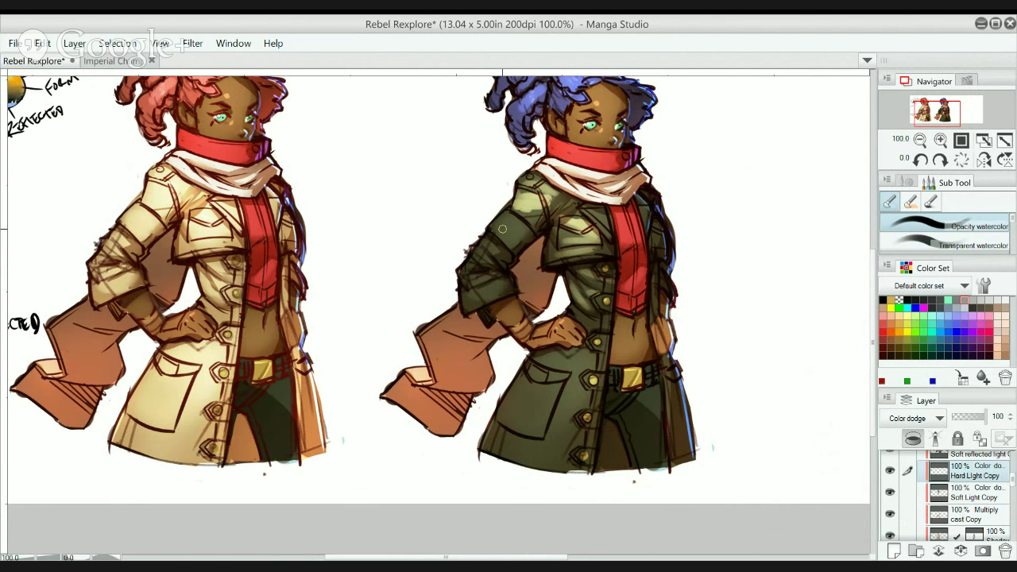
pyautogui.moveTo(502, 228); pyautogui.dragTo(531, 219)
pyautogui.moveTo(482, 241)
pyautogui.mouseDown()
pyautogui.moveTo(504, 254)
pyautogui.moveTo(477, 265)
pyautogui.moveTo(480, 250)
pyautogui.moveTo(492, 263)
pyautogui.moveTo(474, 261)
pyautogui.moveTo(482, 293)
pyautogui.mouseUp()
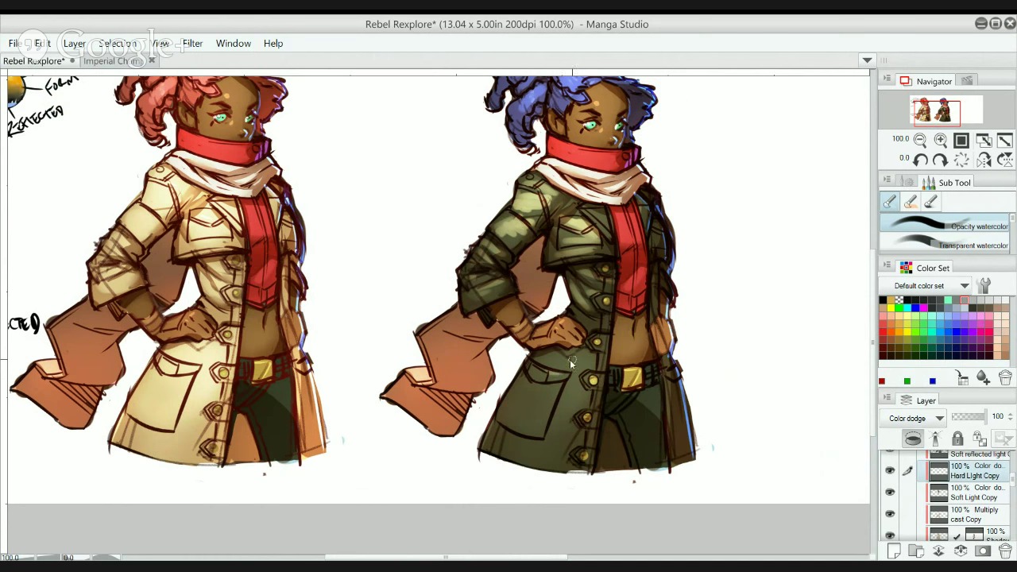
pyautogui.moveTo(570, 359); pyautogui.dragTo(563, 364)
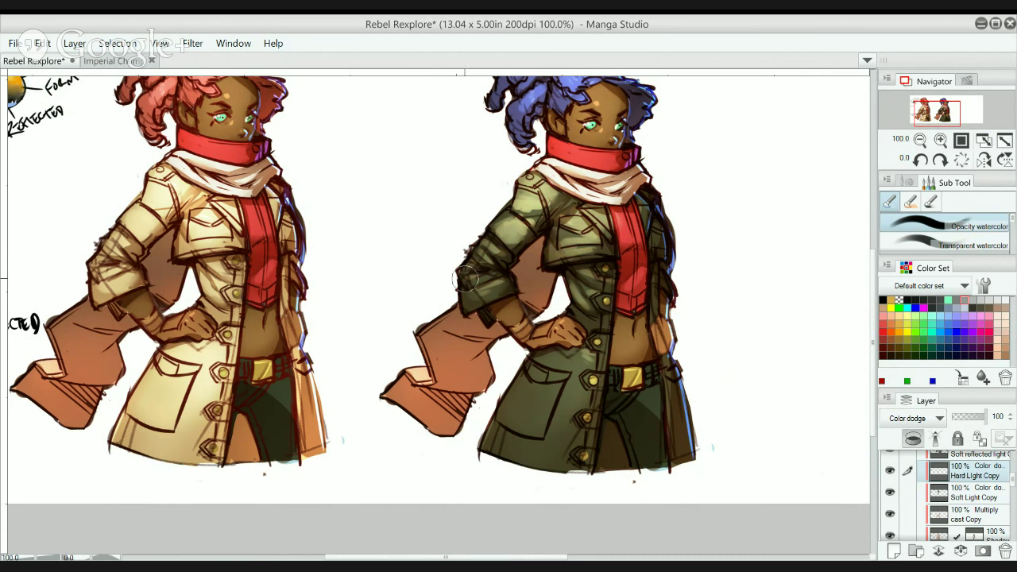
pyautogui.keyDown('alt'); pyautogui.click(489, 201); pyautogui.keyUp('alt')
pyautogui.keyDown('alt'); pyautogui.click(489, 202); pyautogui.keyUp('alt')
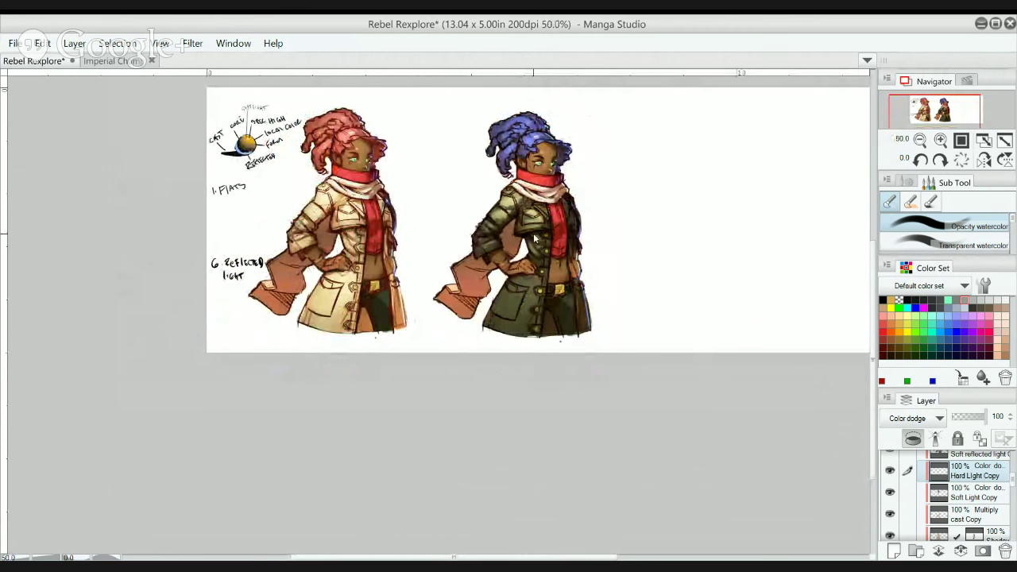
# - Undo the light grey highlight strokes on the duplicate figure's dark coat
pyautogui.hotkey('ctrl', 'z')
pyautogui.hotkey('ctrl', 'z')
pyautogui.hotkey('ctrl', 'z')
pyautogui.hotkey('ctrl', 'z')
pyautogui.hotkey('ctrl', 'z')
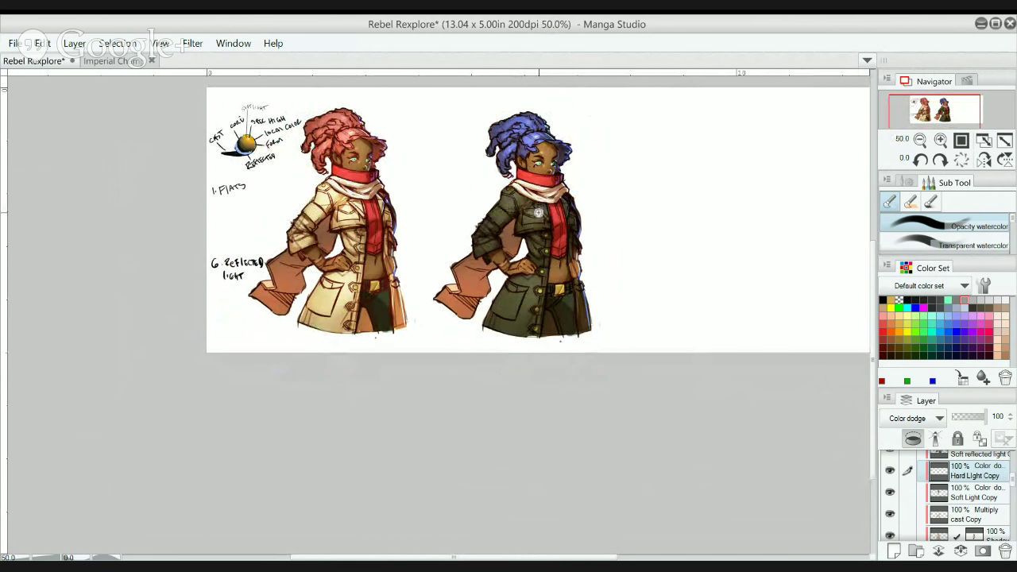
# - Paint subtler highlights in a darker grey on the dark coat's sleeve, chest and shoulder on the Hard Light Copy layer
pyautogui.keyDown('ctrl'); pyautogui.click(541, 210); pyautogui.keyUp('ctrl')
pyautogui.keyDown('ctrl'); pyautogui.click(541, 210); pyautogui.keyUp('ctrl')
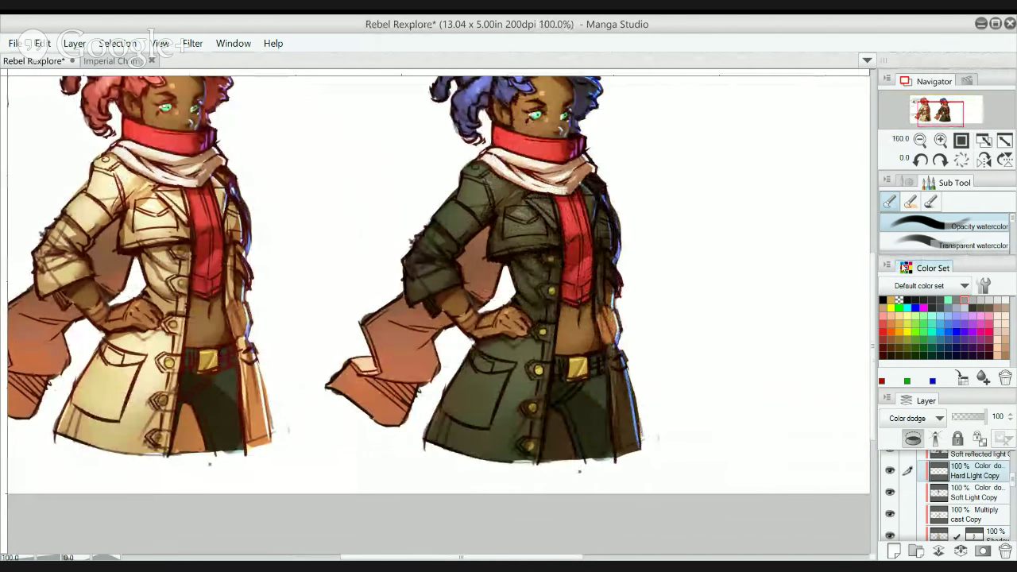
pyautogui.click(942, 298)
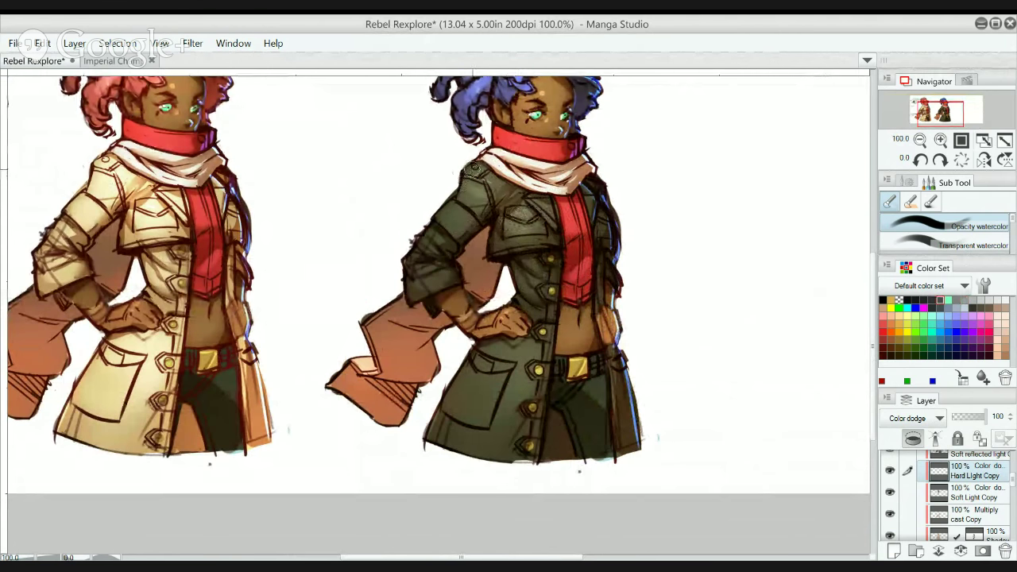
pyautogui.moveTo(451, 209)
pyautogui.mouseDown()
pyautogui.moveTo(462, 228)
pyautogui.moveTo(426, 242)
pyautogui.moveTo(429, 267)
pyautogui.moveTo(419, 270)
pyautogui.mouseUp()
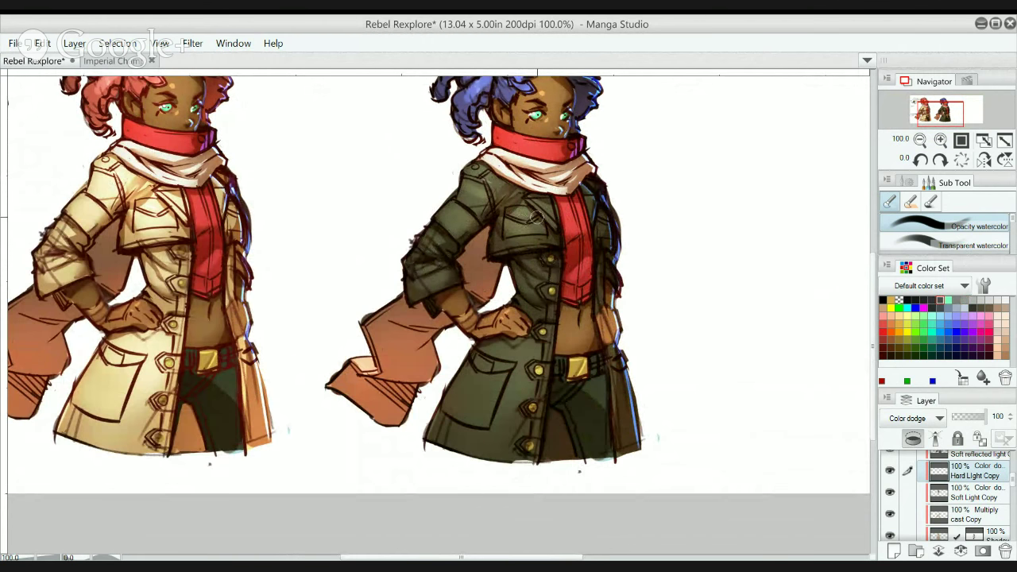
pyautogui.moveTo(538, 218); pyautogui.dragTo(534, 228)
pyautogui.moveTo(464, 195); pyautogui.dragTo(490, 213)
pyautogui.moveTo(490, 175); pyautogui.dragTo(497, 189)
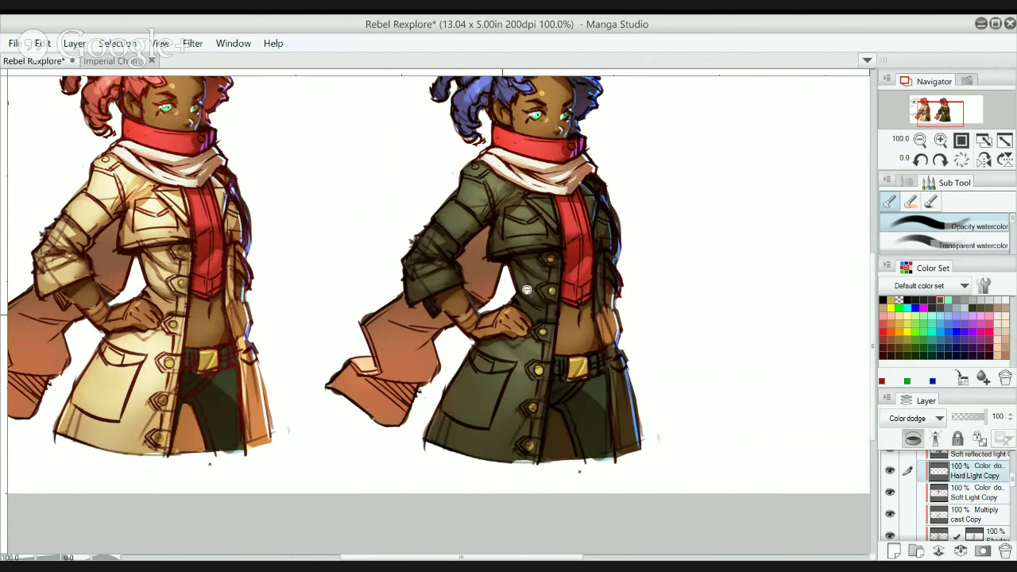
# - Compare the shading and highlights of the dark green coat with the original figure's cream coat
pyautogui.scroll(-2, 527, 290)
pyautogui.scroll(2, 493, 312)
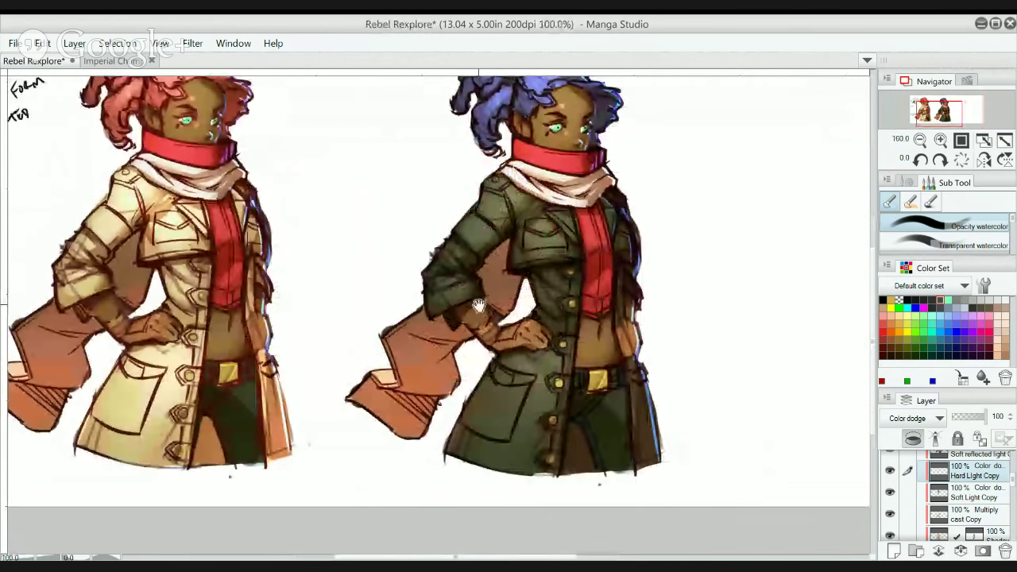
pyautogui.moveTo(479, 306); pyautogui.dragTo(705, 282)
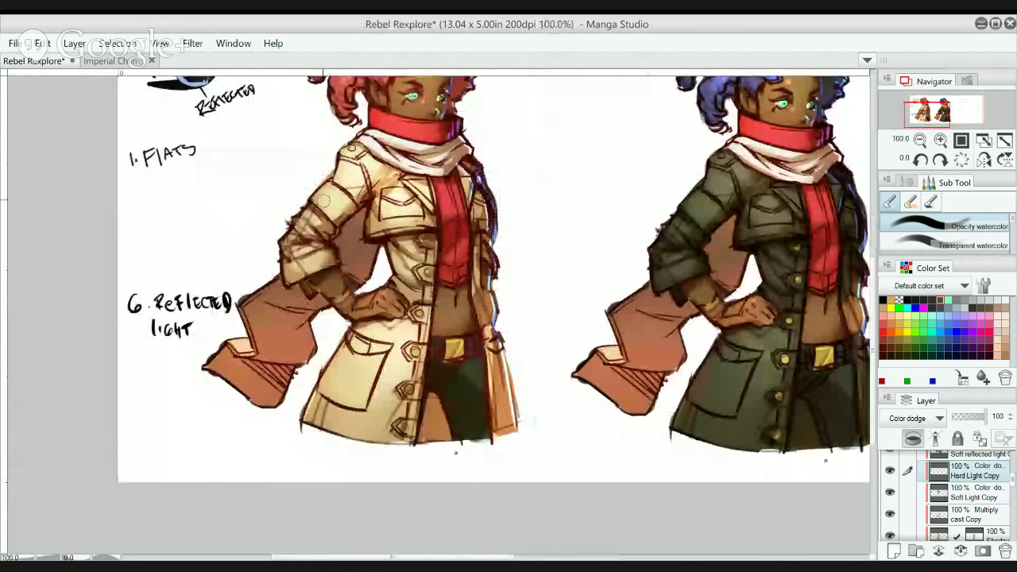
pyautogui.moveTo(323, 200); pyautogui.dragTo(234, 243)
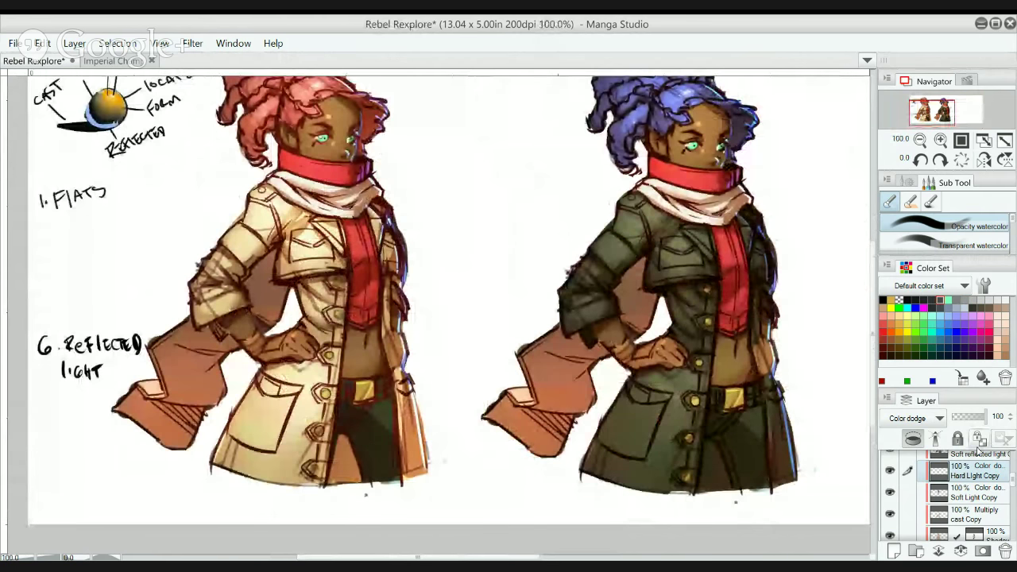
pyautogui.scroll(3, 977, 461)
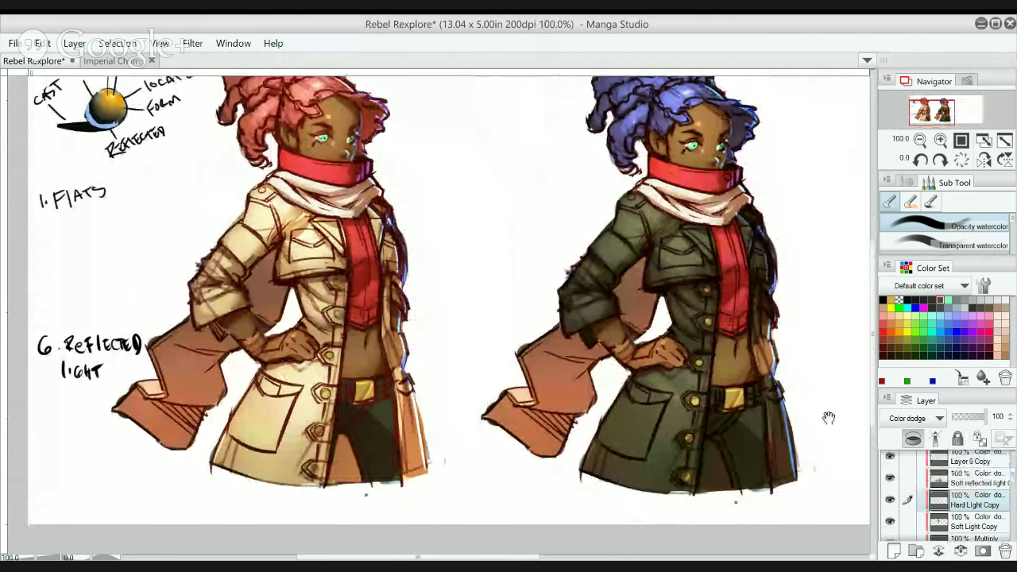
pyautogui.press('alt')
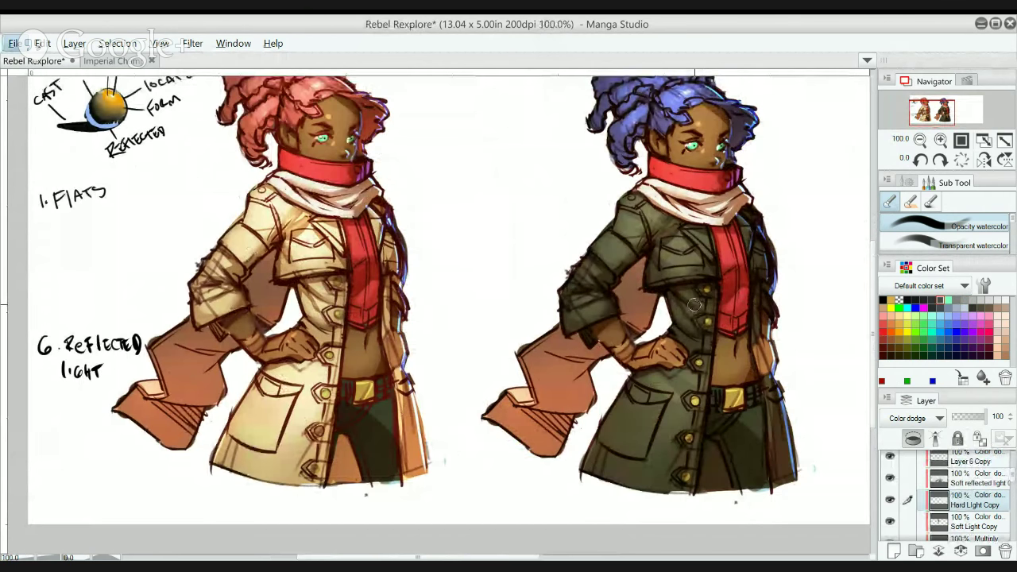
pyautogui.press('alt')
pyautogui.scroll(-1, 707, 276)
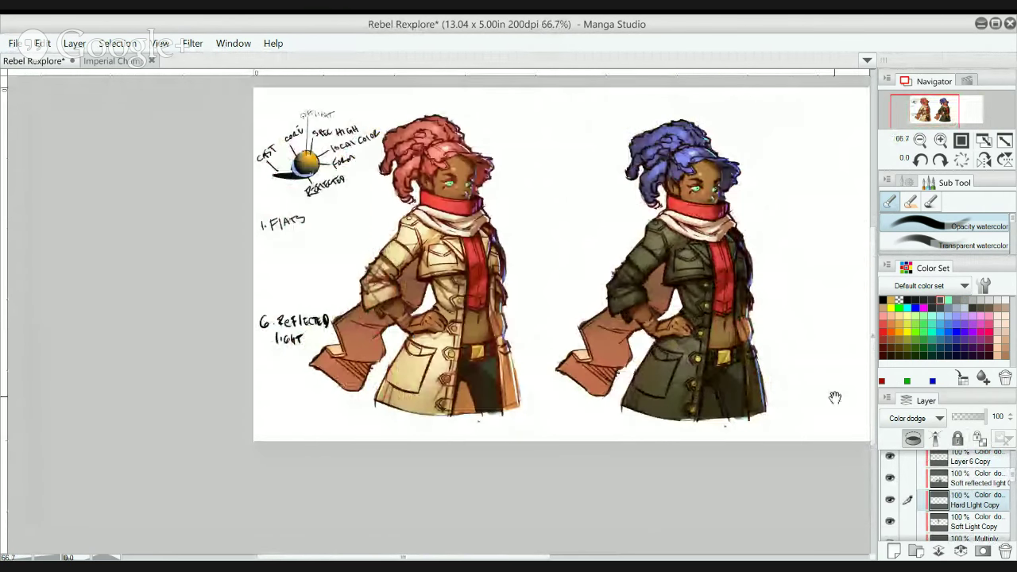
pyautogui.moveTo(684, 273); pyautogui.dragTo(556, 260)
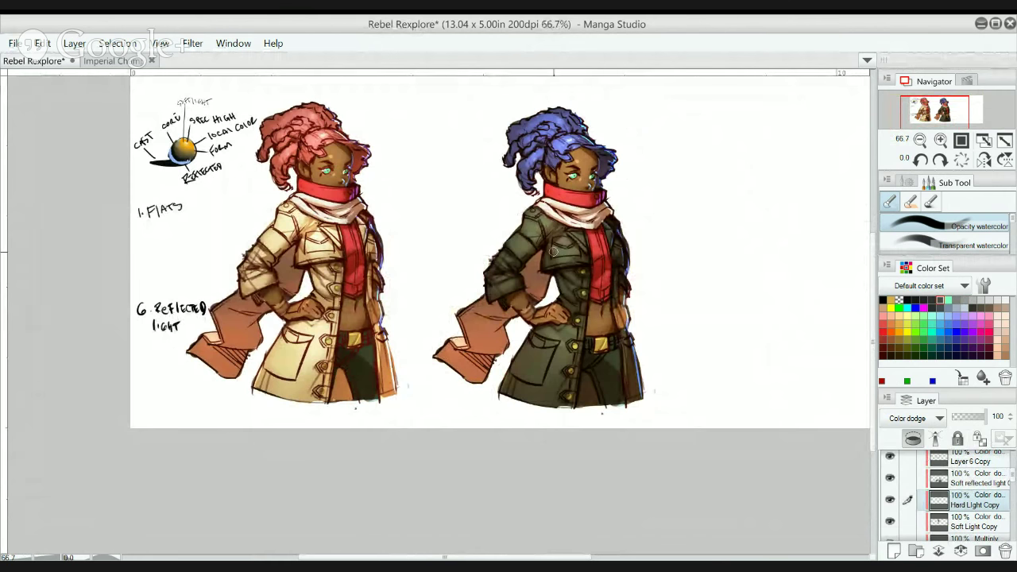
pyautogui.scroll(1, 606, 287)
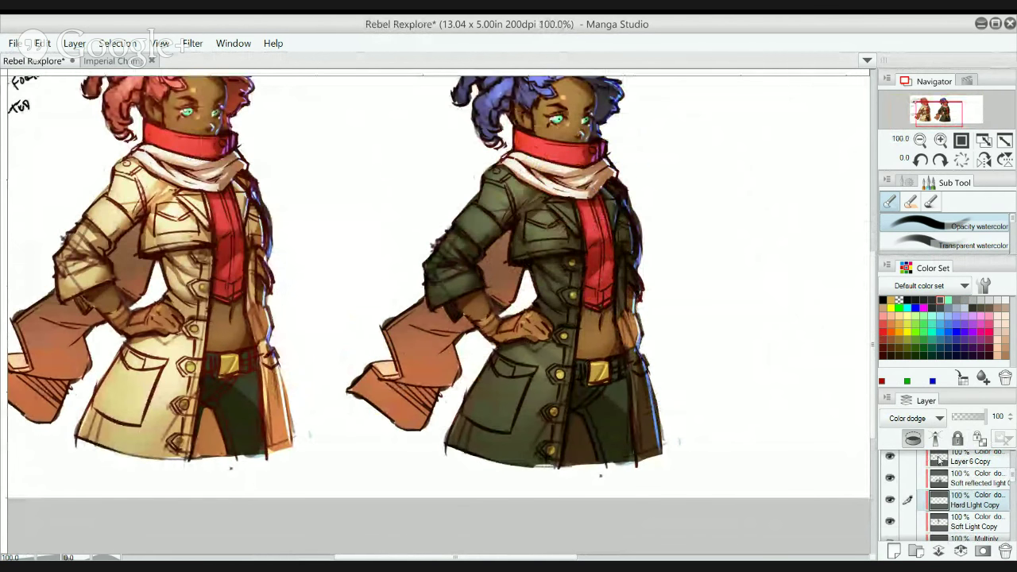
# - Duplicate the collapsed Folder 2 Copy layer folder and move the new figure into the blank space beside the dark-coated one
pyautogui.scroll(5, 1012, 469)
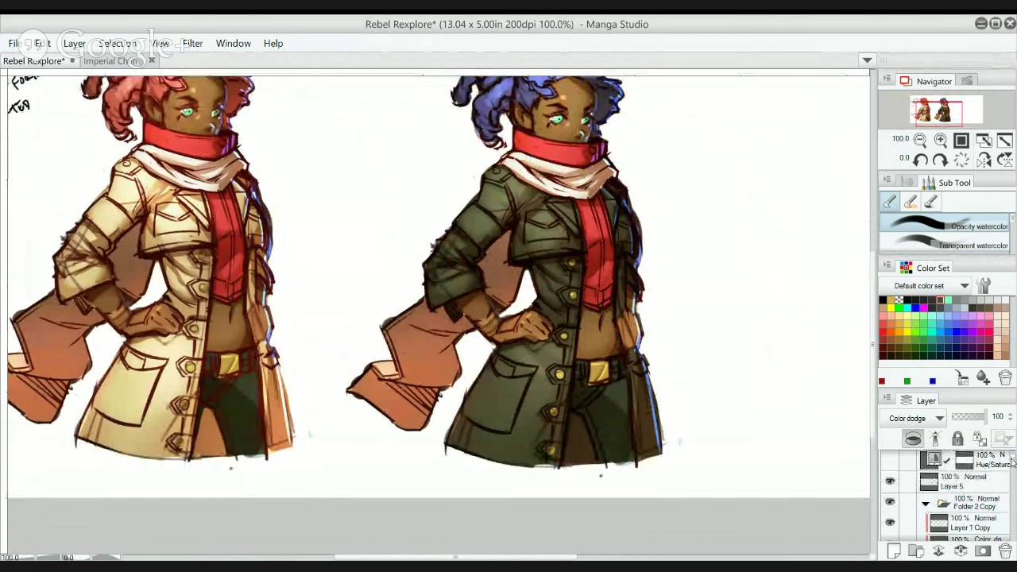
pyautogui.scroll(1, 1011, 461)
pyautogui.scroll(-1, 1012, 459)
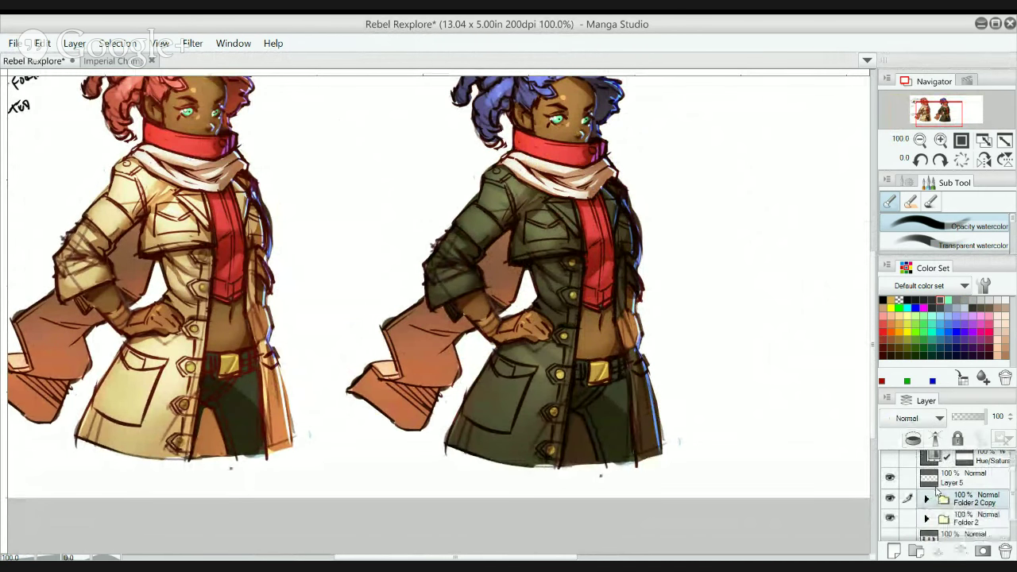
pyautogui.click(937, 496)
pyautogui.hotkey('ctrl', 'v')
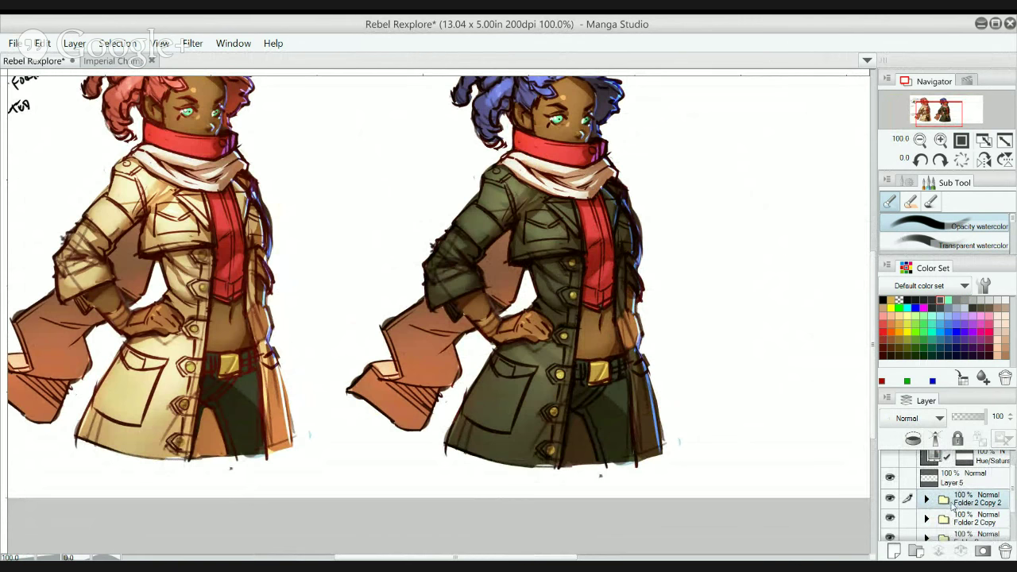
pyautogui.press('k')
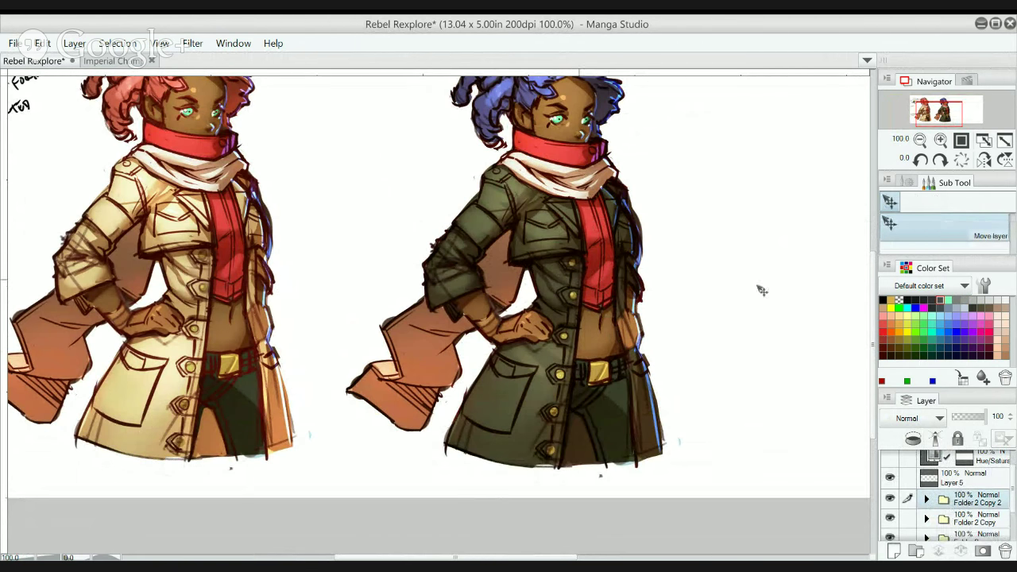
pyautogui.moveTo(779, 275); pyautogui.dragTo(692, 289)
pyautogui.hotkey('ctrl', '-')
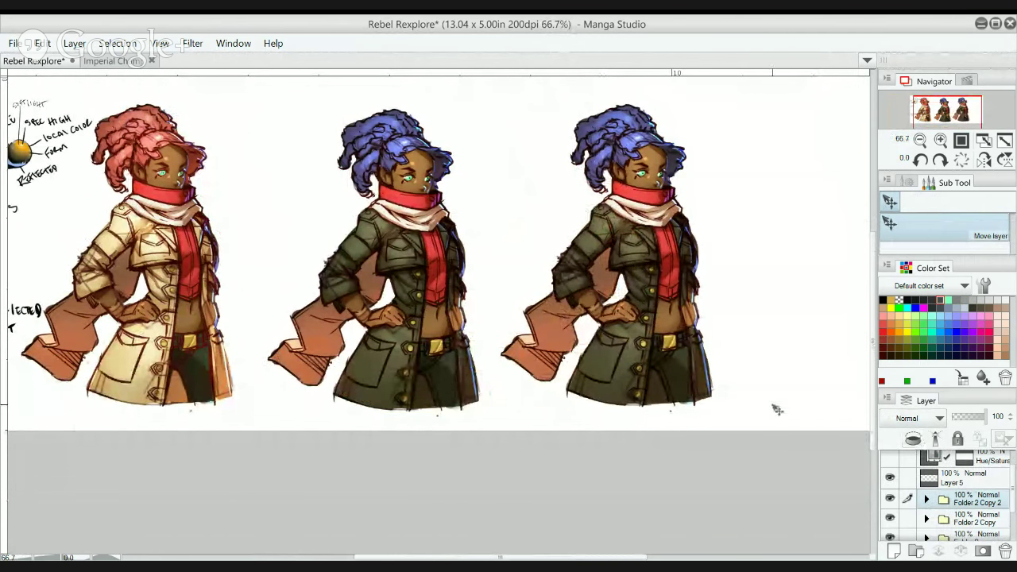
pyautogui.moveTo(664, 312); pyautogui.dragTo(668, 314)
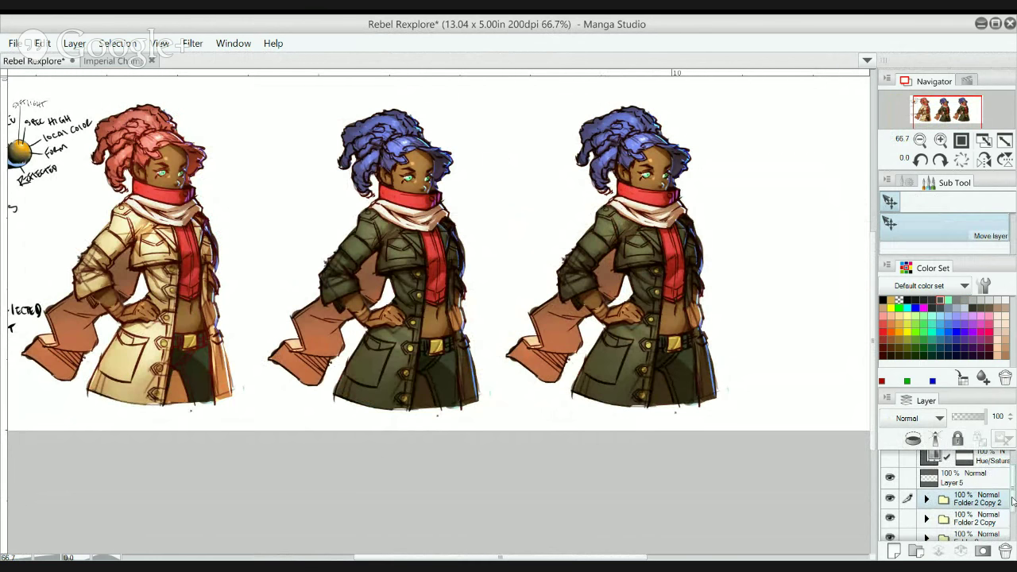
# - Expand the third figure's Folder 2 Copy 2 folder and select its cast Copy 2 layer
pyautogui.moveTo(1013, 501); pyautogui.dragTo(1010, 506)
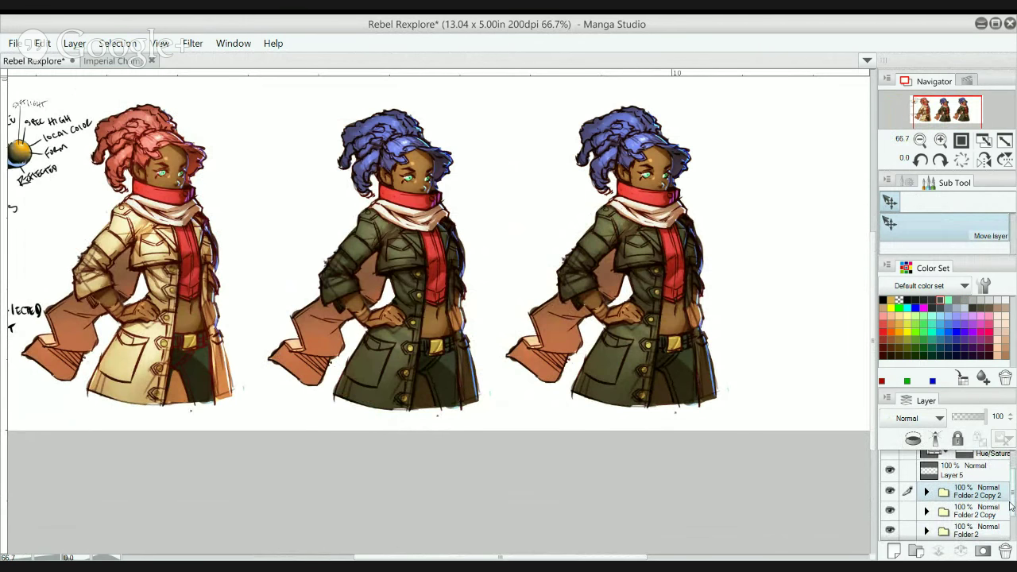
pyautogui.scroll(-1, 1009, 499)
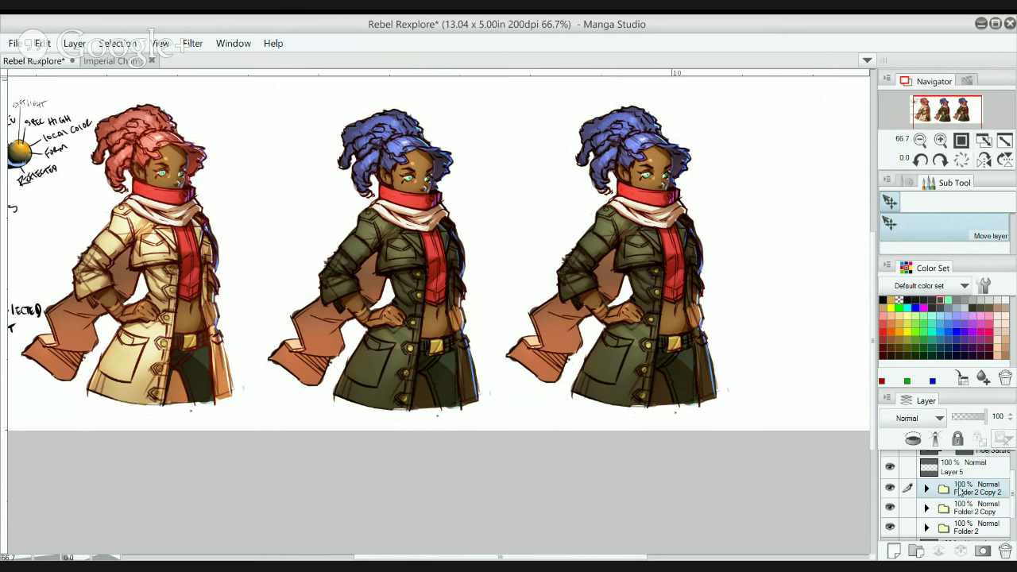
pyautogui.click(926, 490)
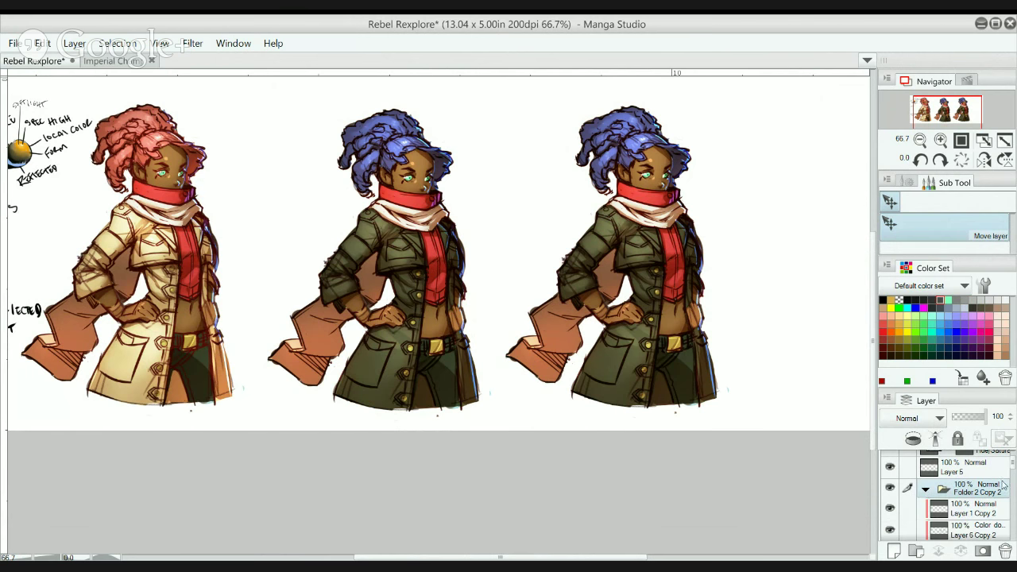
pyautogui.moveTo(1013, 467); pyautogui.dragTo(985, 490)
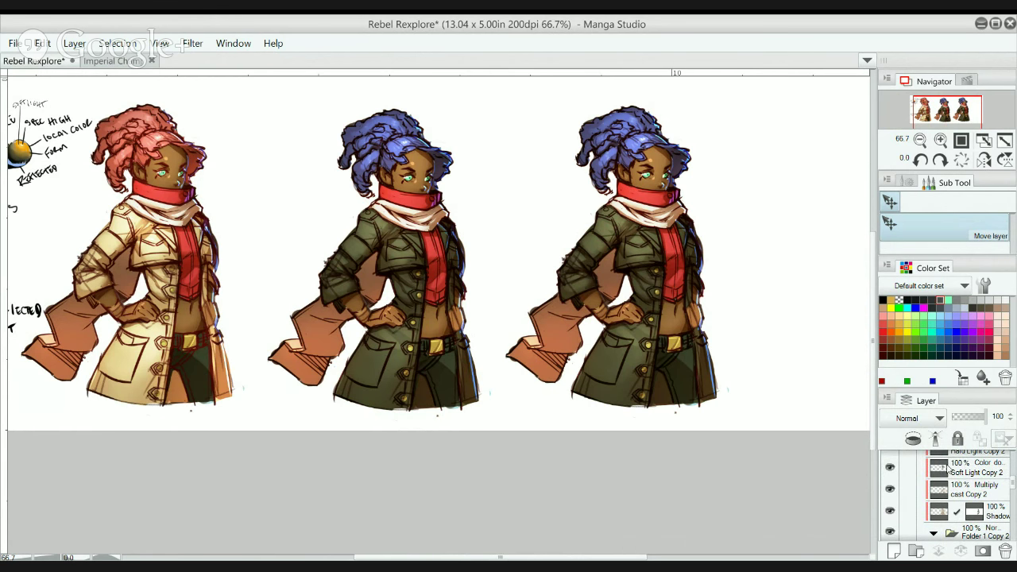
pyautogui.click(956, 494)
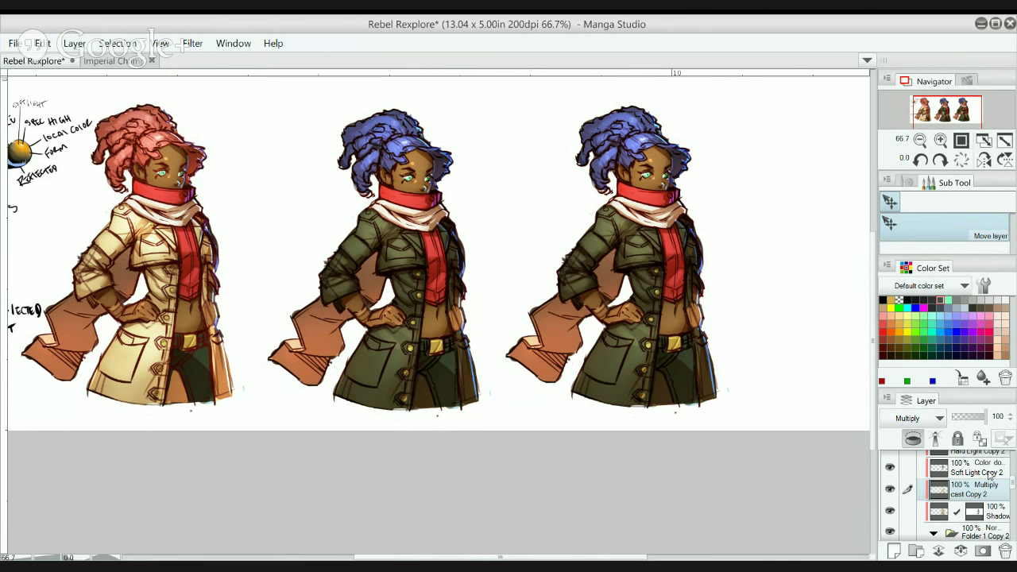
# - Look through the light and shadow layers inside the third figure's Folder 2 Copy 2, from Layer 1 Copy 2 down to its shadow layer
pyautogui.scroll(2, 1012, 477)
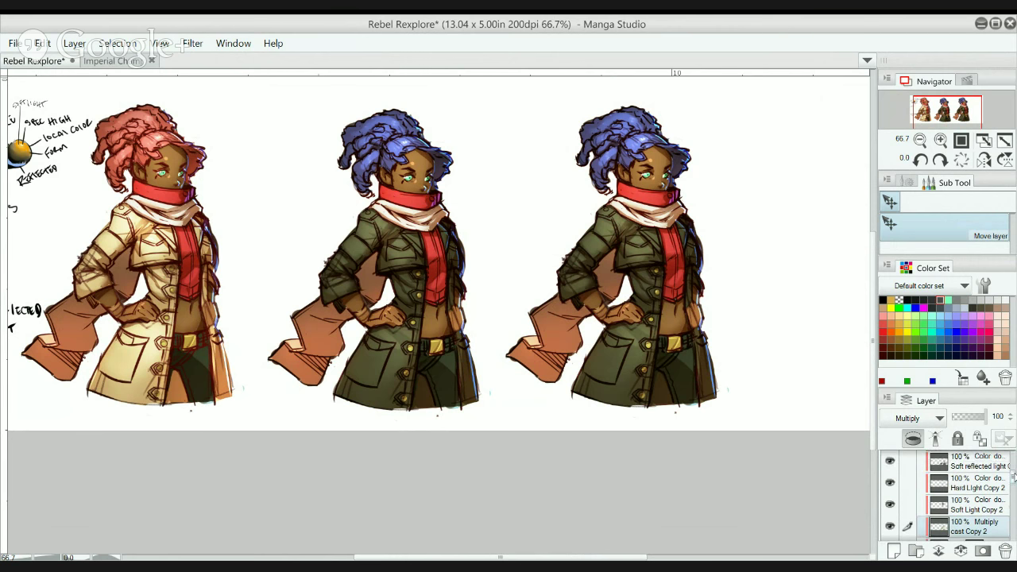
pyautogui.scroll(4, 1012, 475)
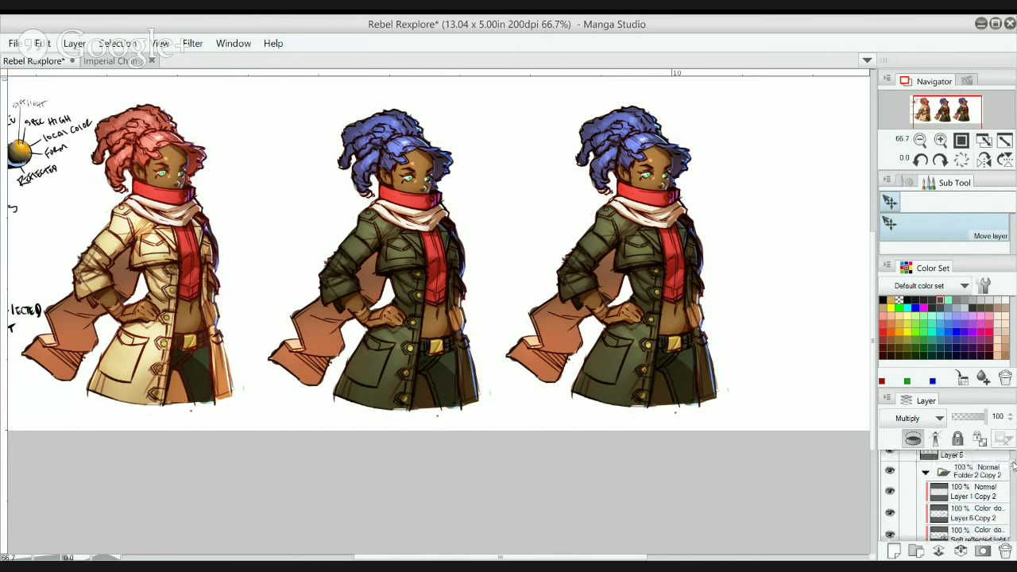
pyautogui.scroll(2, 1013, 469)
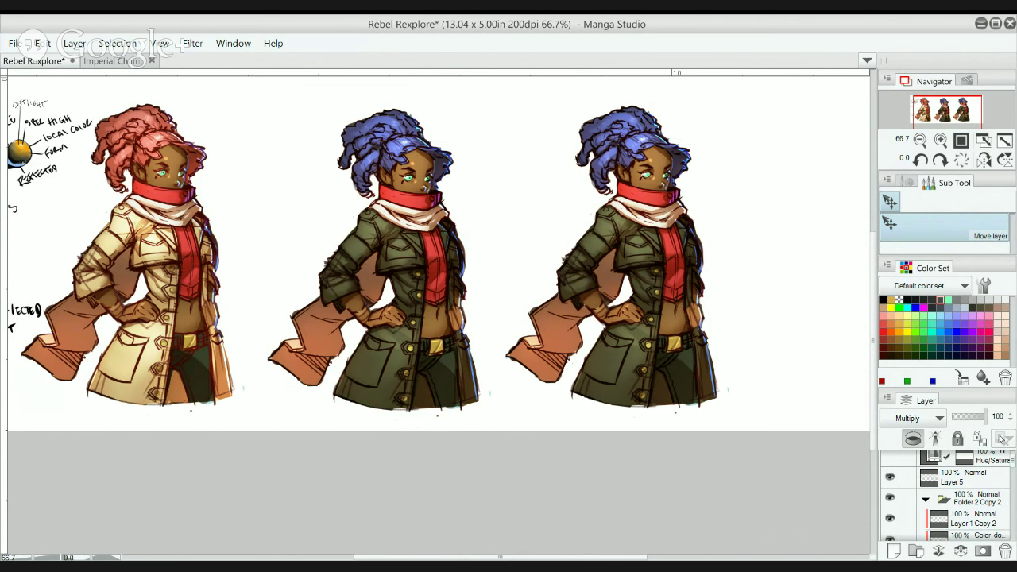
pyautogui.scroll(-2, 1009, 477)
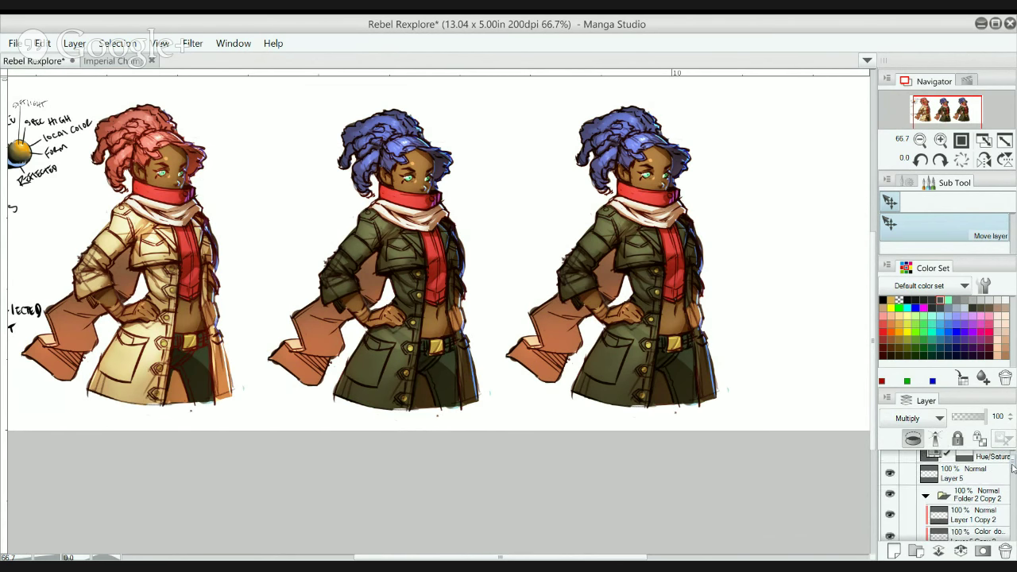
pyautogui.scroll(-3, 1010, 476)
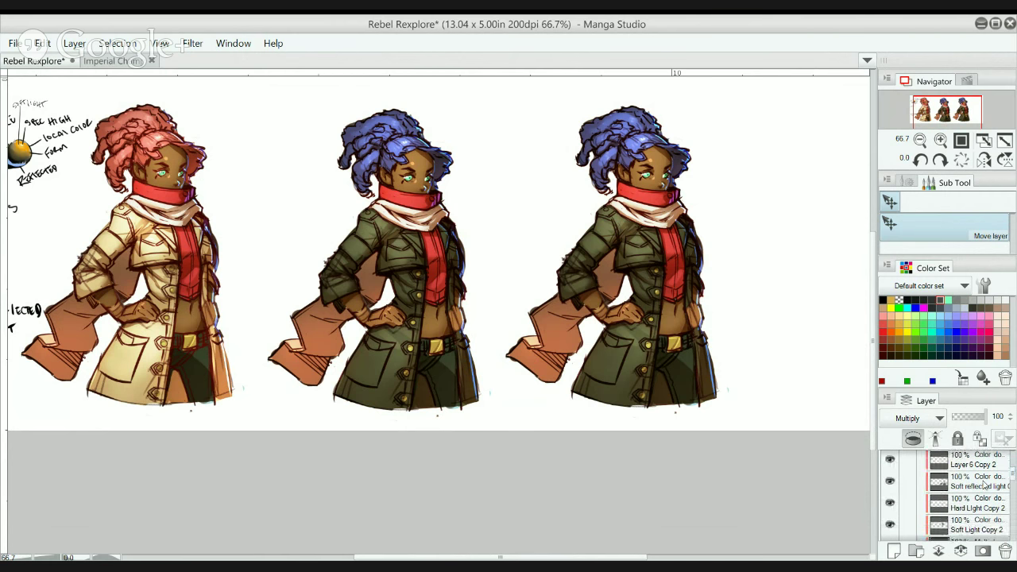
pyautogui.click(1002, 483)
pyautogui.scroll(-2, 1002, 484)
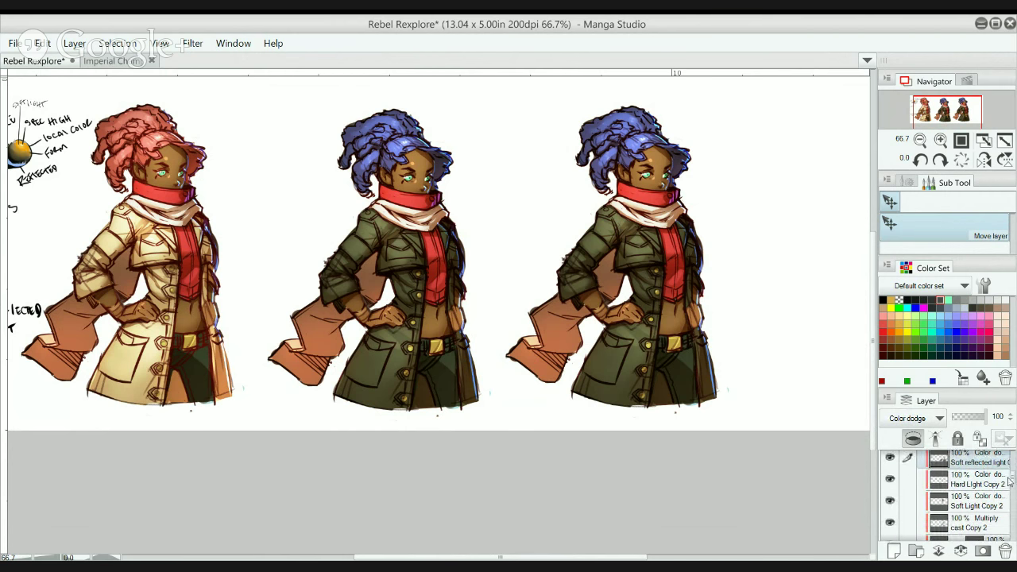
pyautogui.scroll(-2, 1005, 481)
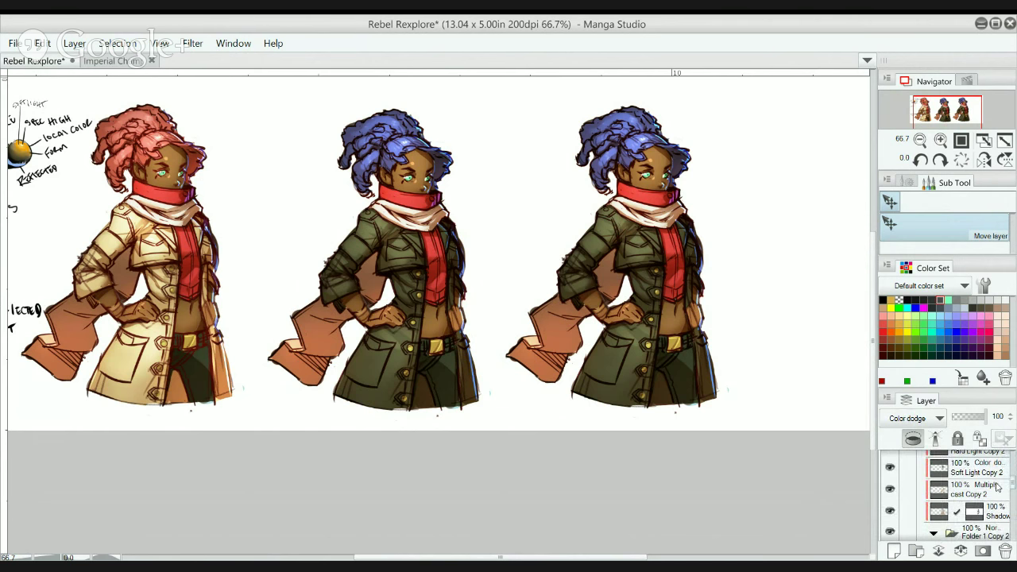
pyautogui.scroll(-2, 997, 486)
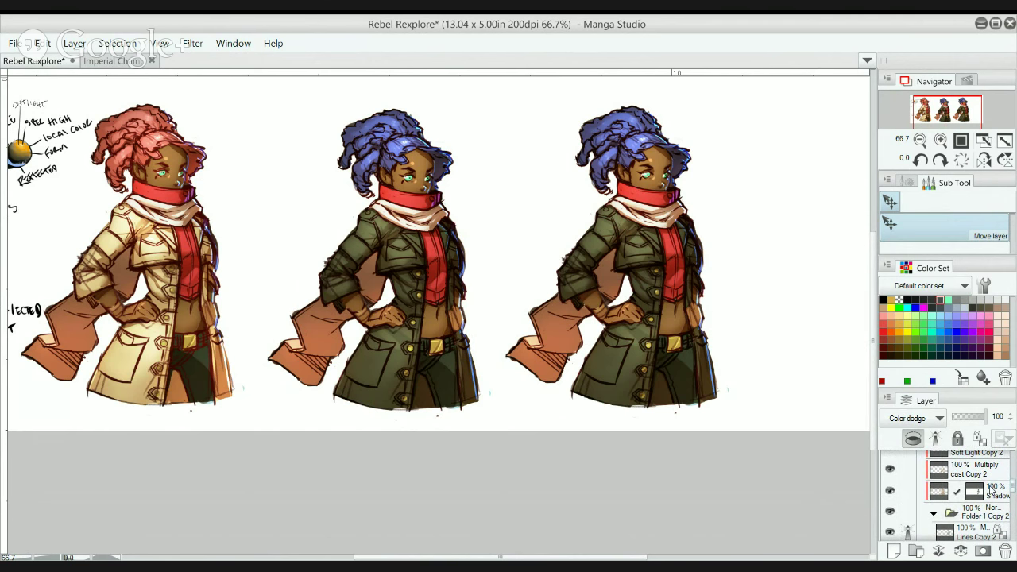
pyautogui.scroll(-6, 991, 491)
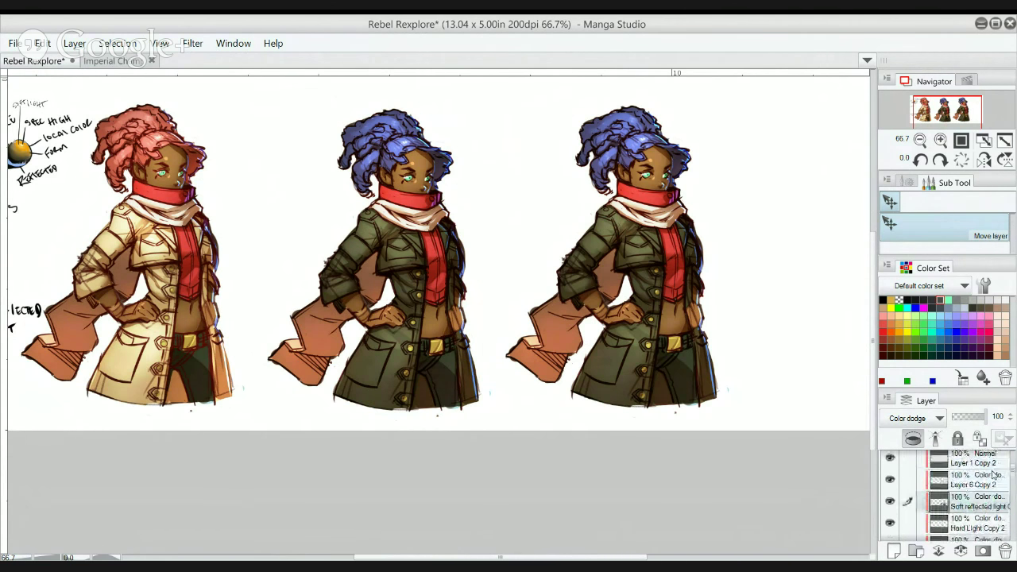
pyautogui.scroll(1, 990, 467)
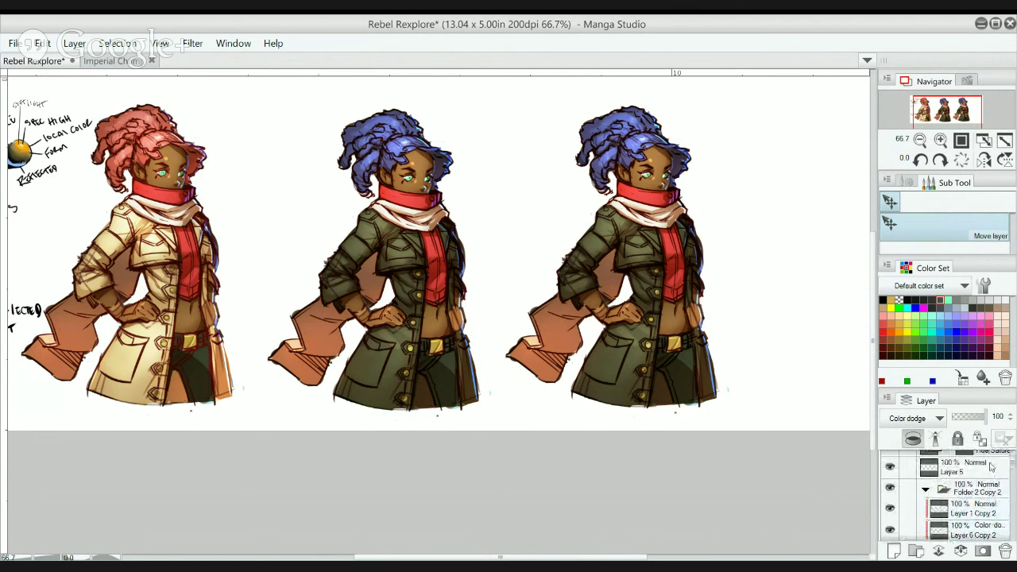
pyautogui.scroll(1, 992, 467)
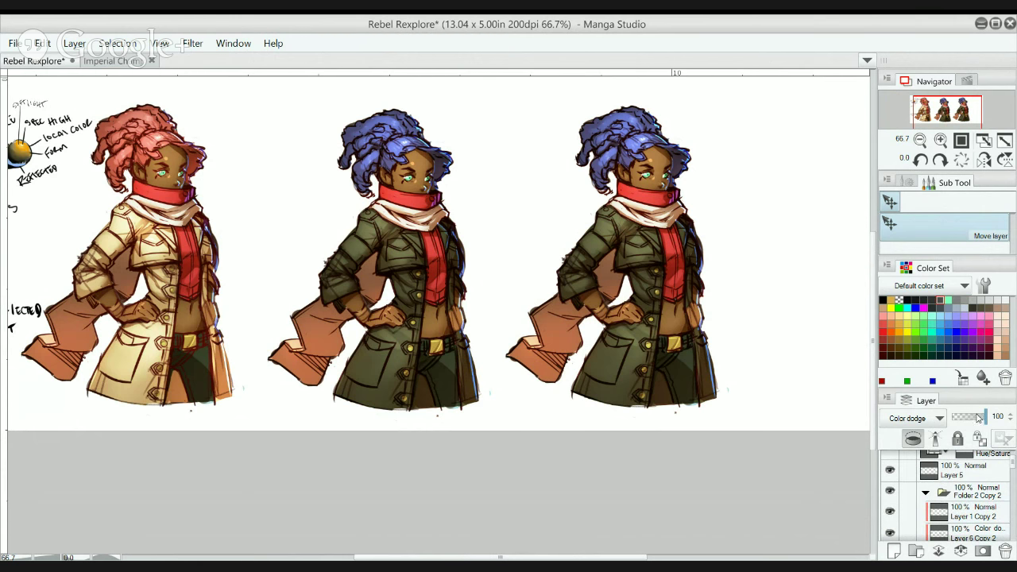
# - Collapse Folder 2 Copy 2 and undo the third figure's move into the blank space
pyautogui.click(925, 492)
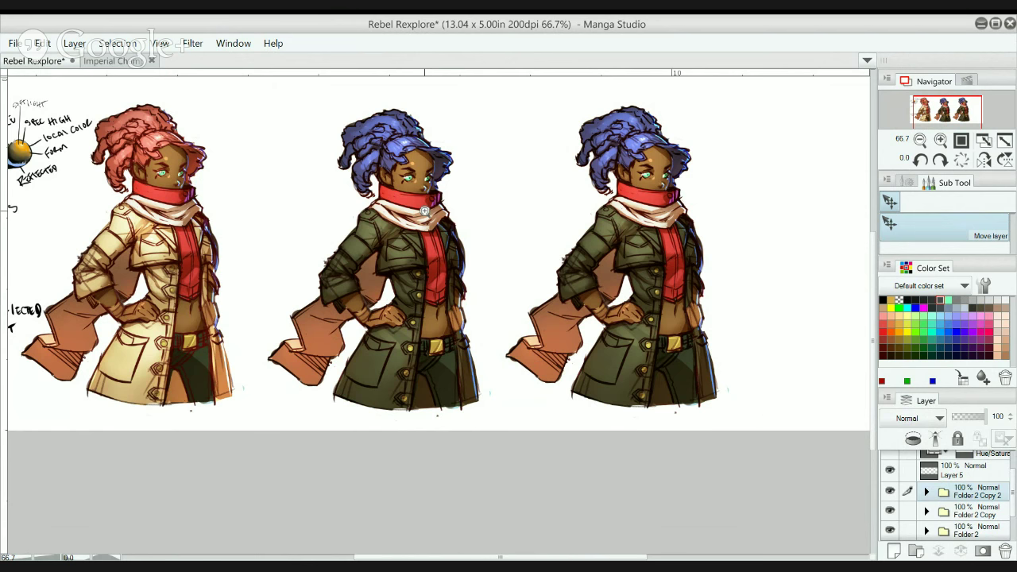
pyautogui.moveTo(425, 211); pyautogui.dragTo(444, 211)
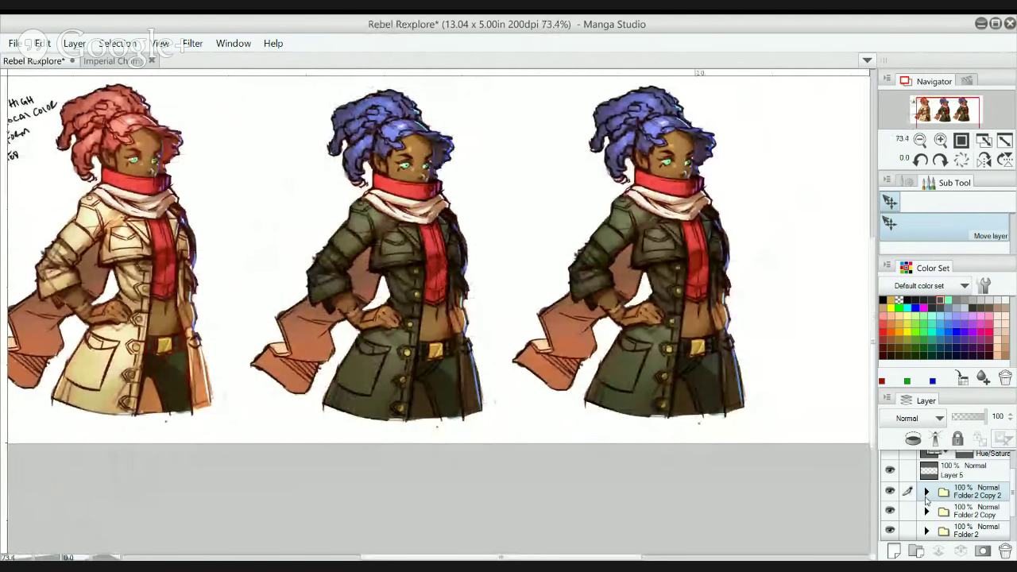
pyautogui.hotkey('ctrl', 'z')
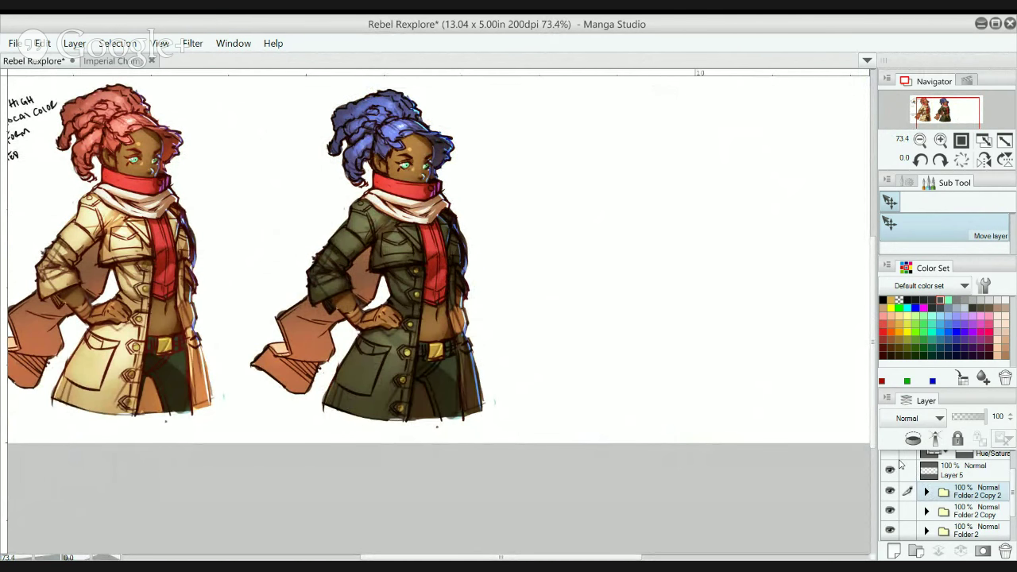
# - Expand Folder 2 Copy 2 and toggle the Hard Light Copy 2 layer's visibility off and on to check its effect
pyautogui.click(926, 492)
pyautogui.moveTo(1013, 468); pyautogui.dragTo(1010, 481)
pyautogui.scroll(-1, 889, 505)
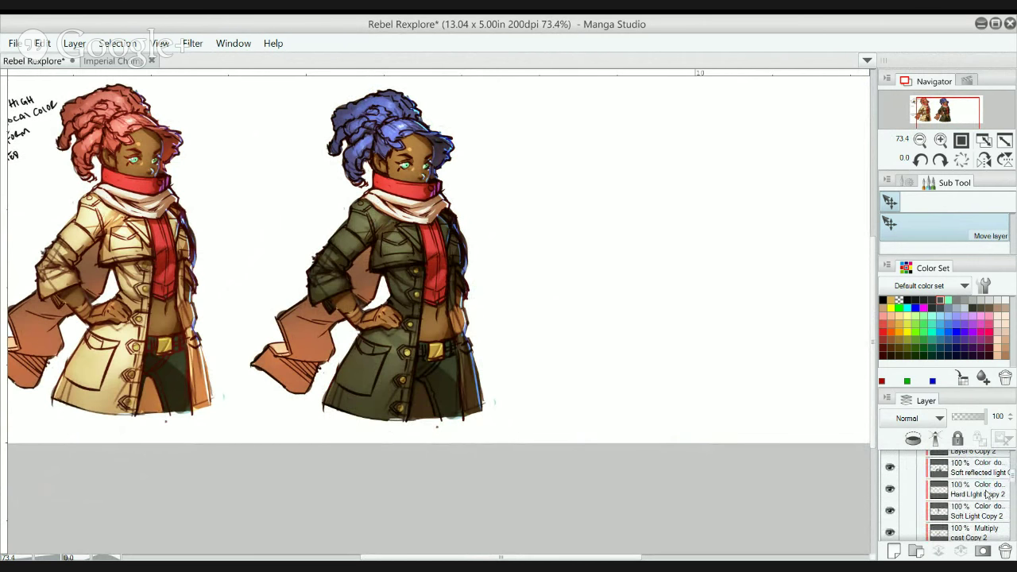
pyautogui.click(895, 491)
pyautogui.click(890, 491)
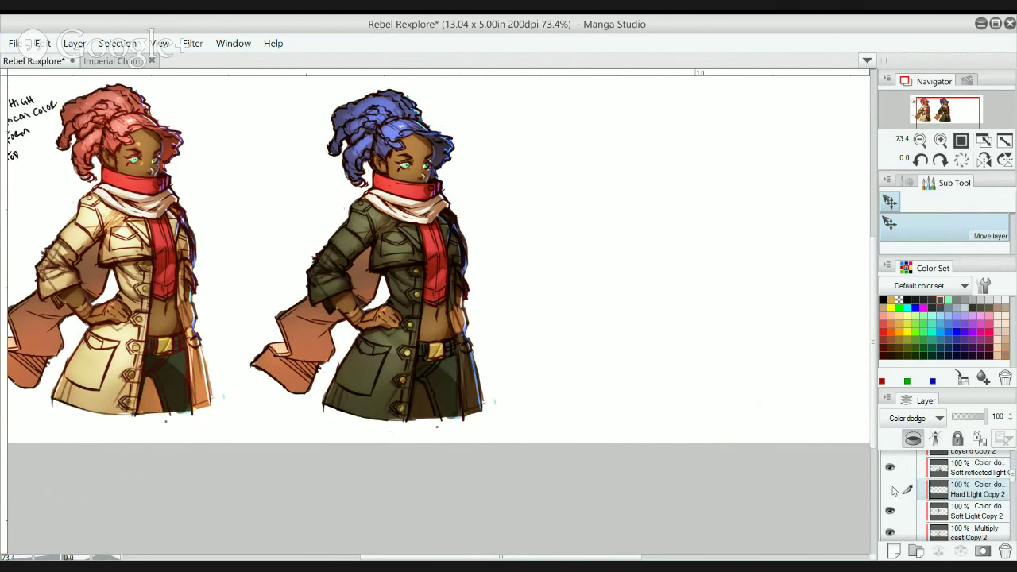
pyautogui.click(891, 490)
pyautogui.moveTo(1011, 475); pyautogui.dragTo(1011, 473)
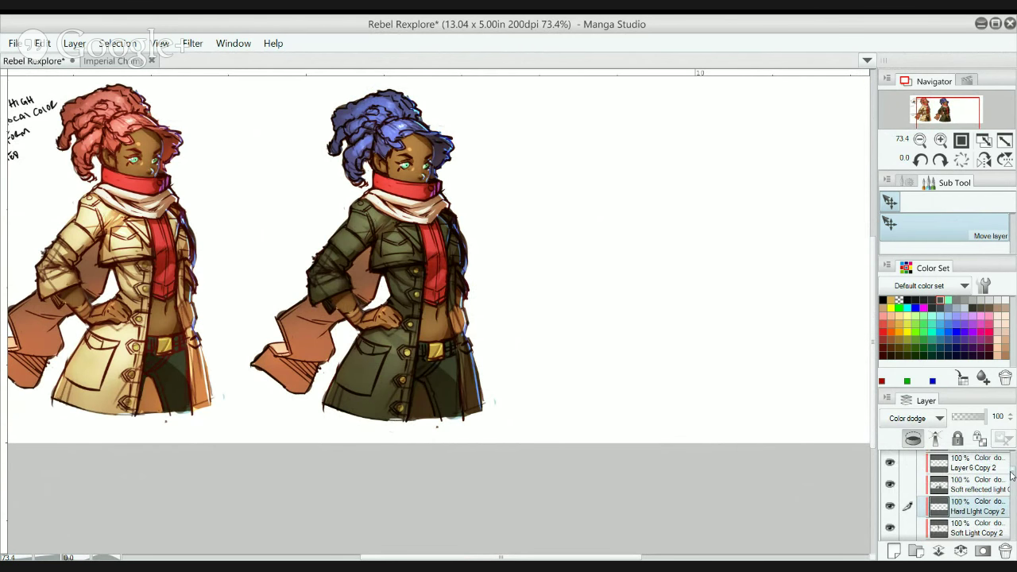
pyautogui.scroll(-1, 1011, 475)
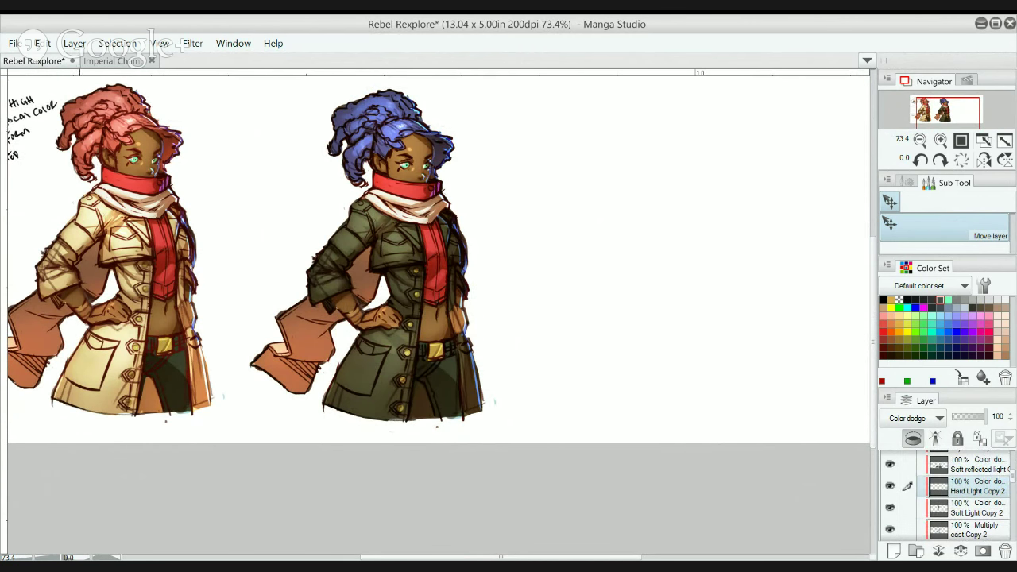
# - Examine the lighting on the dark-coated figure's face and coat up close and beside the original figure
pyautogui.press('b')
pyautogui.scroll(1, 383, 175)
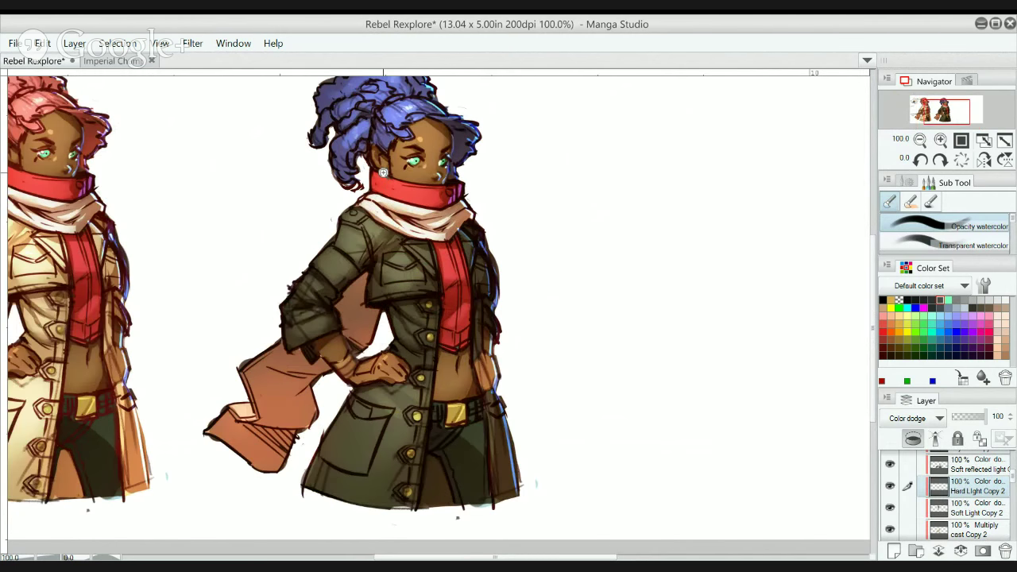
pyautogui.scroll(2, 383, 172)
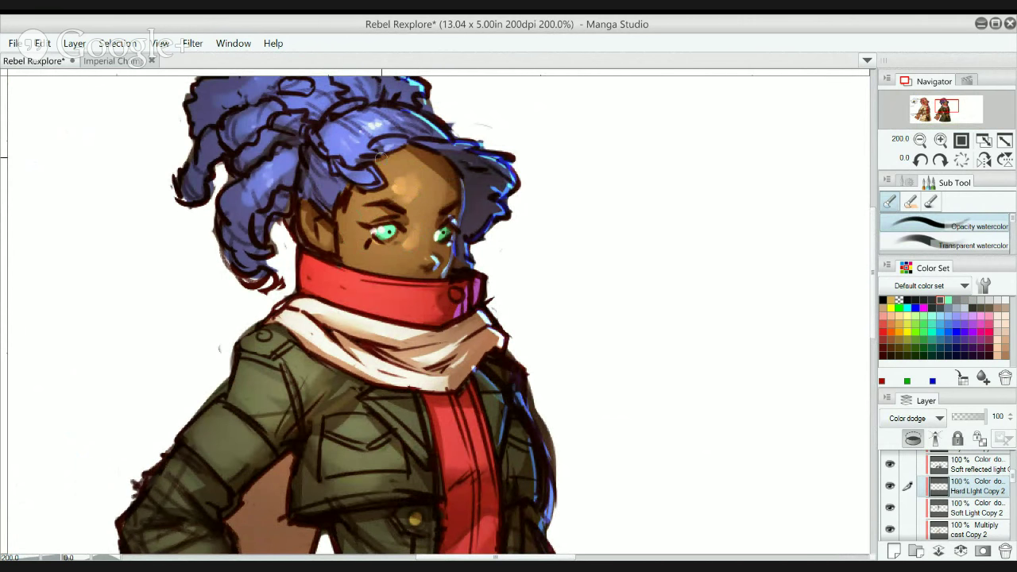
pyautogui.keyDown('alt'); pyautogui.click(526, 252); pyautogui.keyUp('alt')
pyautogui.keyDown('alt'); pyautogui.click(527, 253); pyautogui.keyUp('alt')
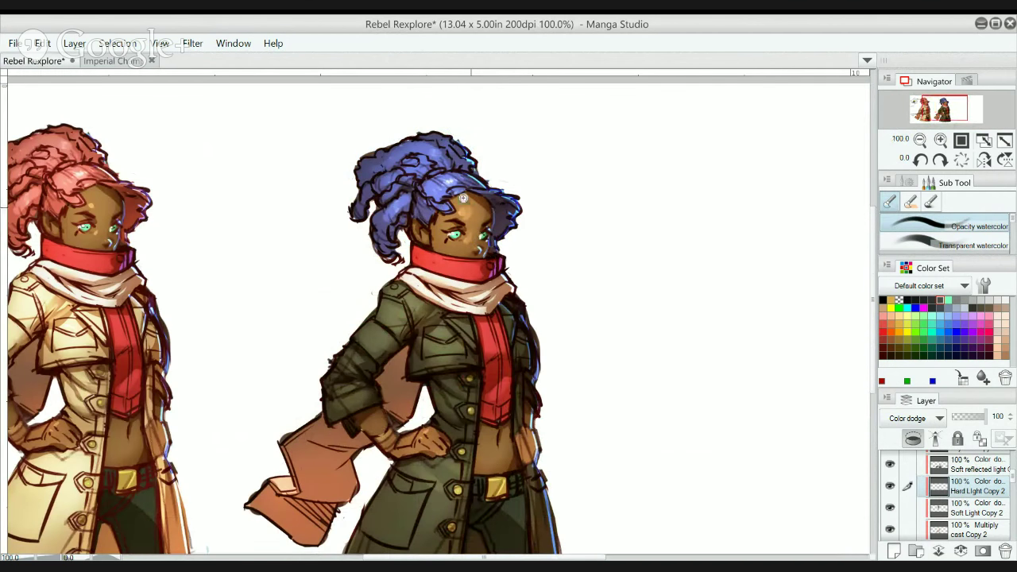
pyautogui.keyDown('ctrl'); pyautogui.click(493, 202); pyautogui.keyUp('ctrl')
pyautogui.keyDown('alt'); pyautogui.click(537, 250); pyautogui.keyUp('alt')
pyautogui.keyDown('alt'); pyautogui.click(538, 259); pyautogui.keyUp('alt')
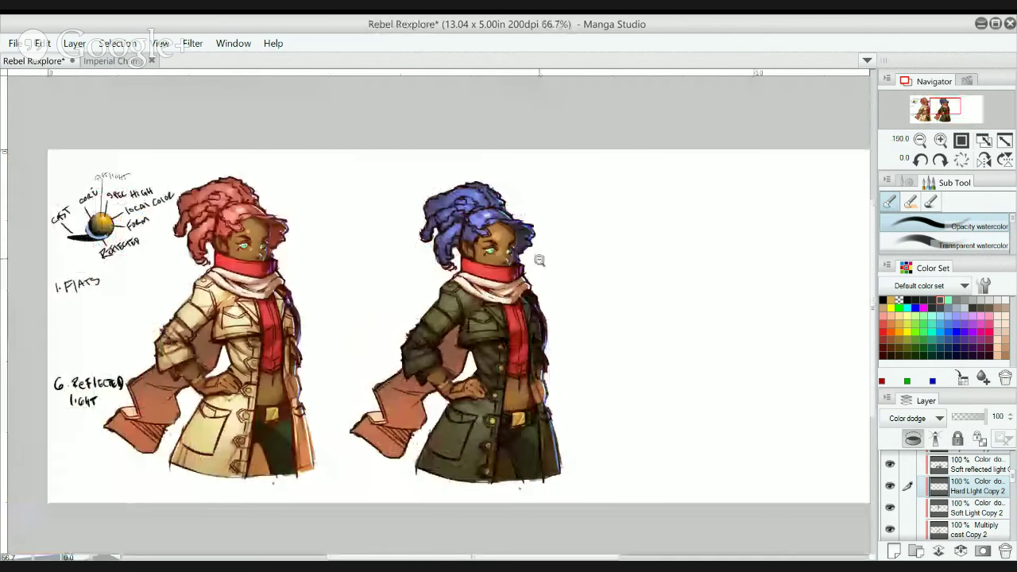
pyautogui.moveTo(536, 277); pyautogui.dragTo(552, 227)
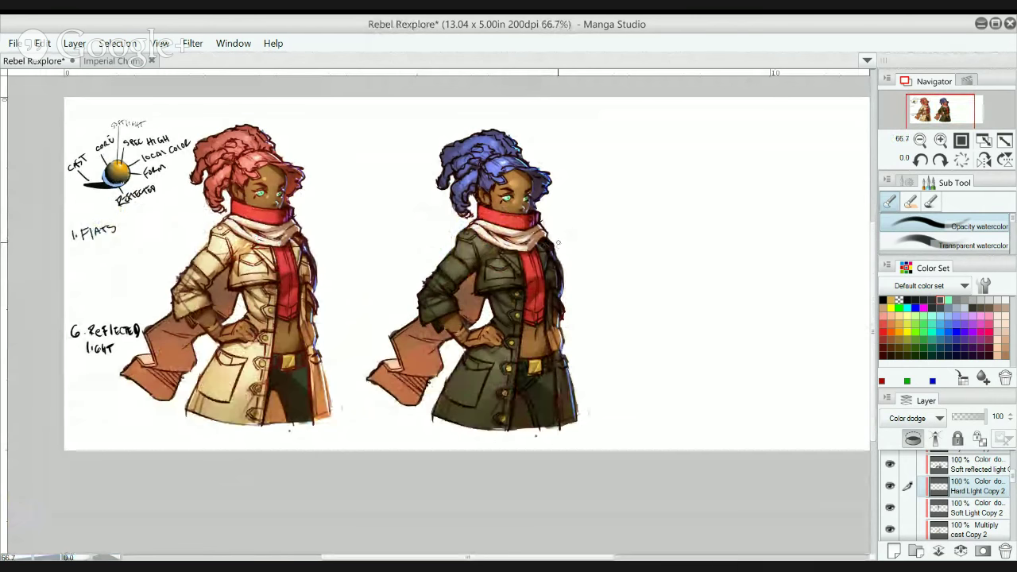
# - Review the color dodge light layers in Folder 2 Copy 2 and select its soft reflected light layer
pyautogui.scroll(3, 1012, 474)
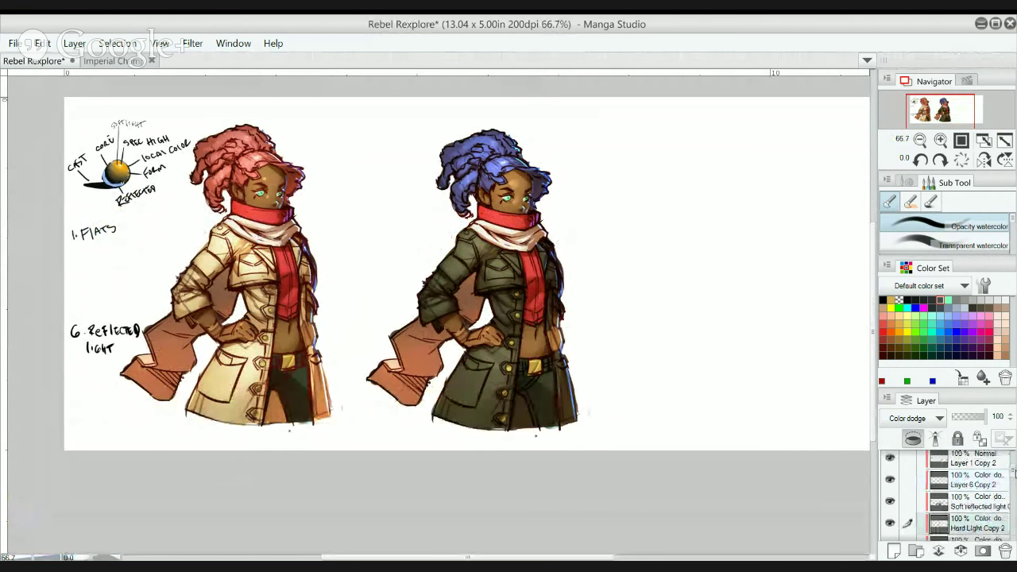
pyautogui.scroll(-1, 1012, 474)
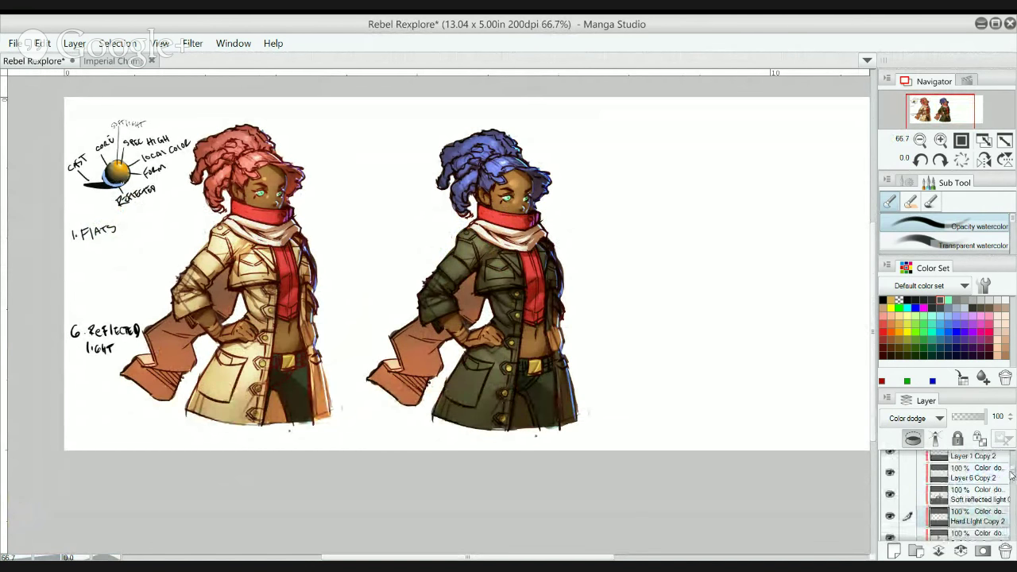
pyautogui.scroll(1, 1010, 474)
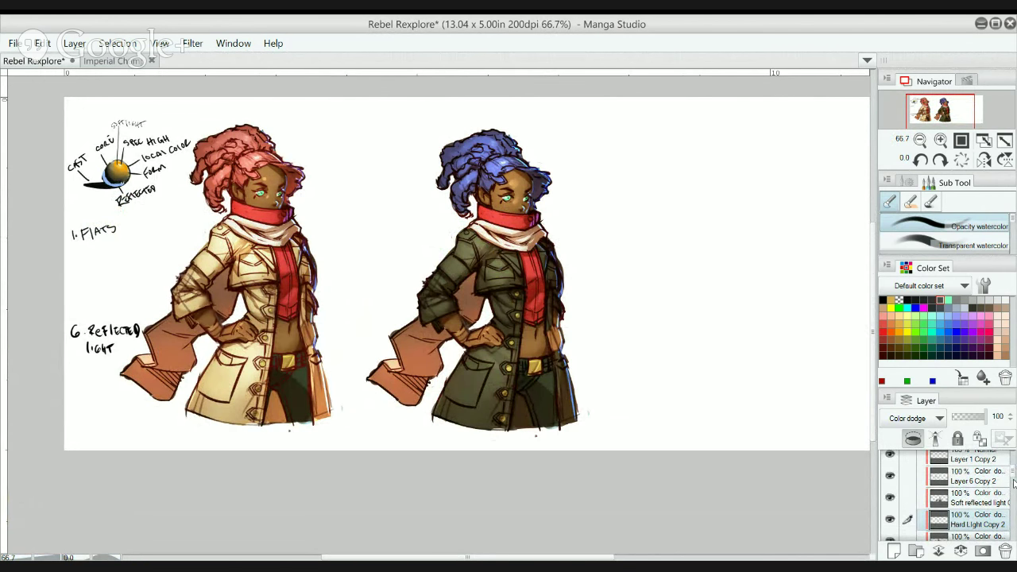
pyautogui.moveTo(1013, 473); pyautogui.dragTo(1013, 473)
pyautogui.scroll(-1, 1012, 474)
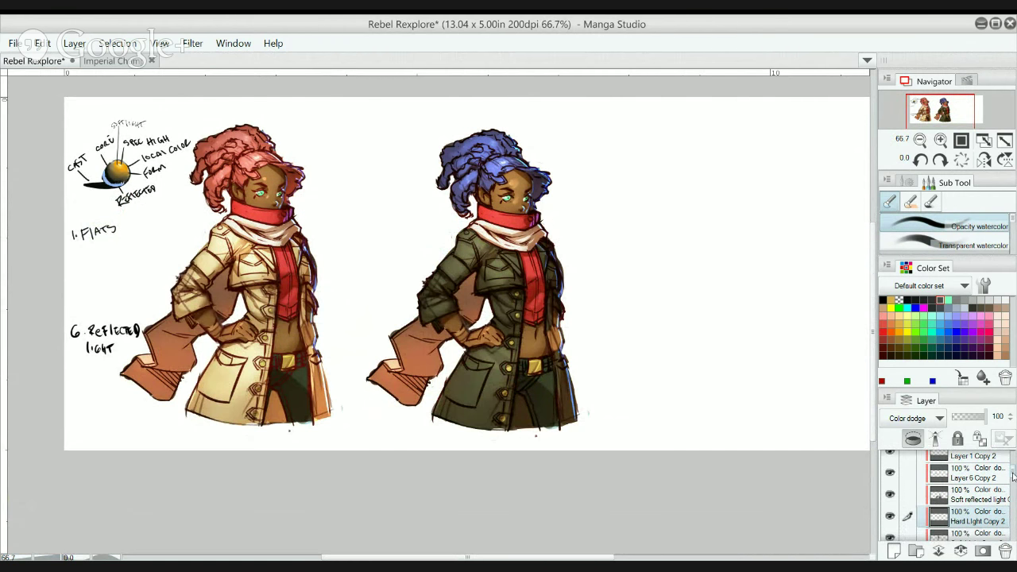
pyautogui.scroll(-1, 1012, 475)
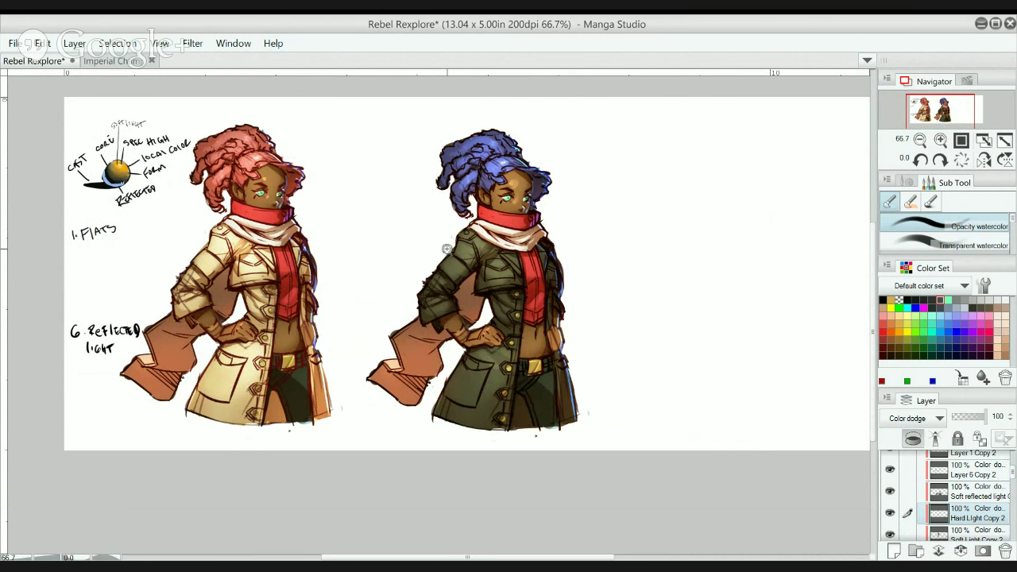
pyautogui.scroll(1, 446, 249)
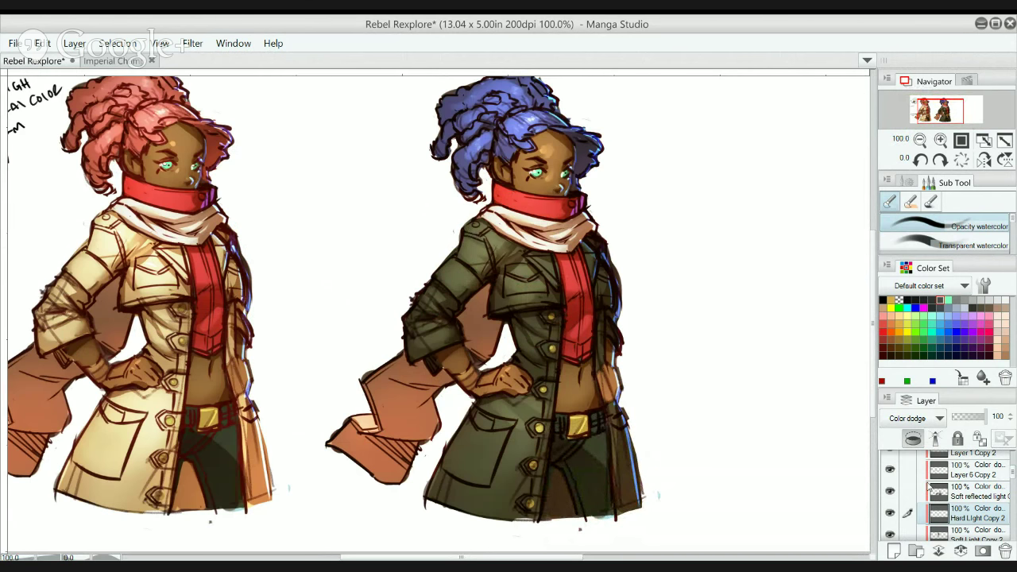
pyautogui.moveTo(1012, 476); pyautogui.dragTo(1013, 475)
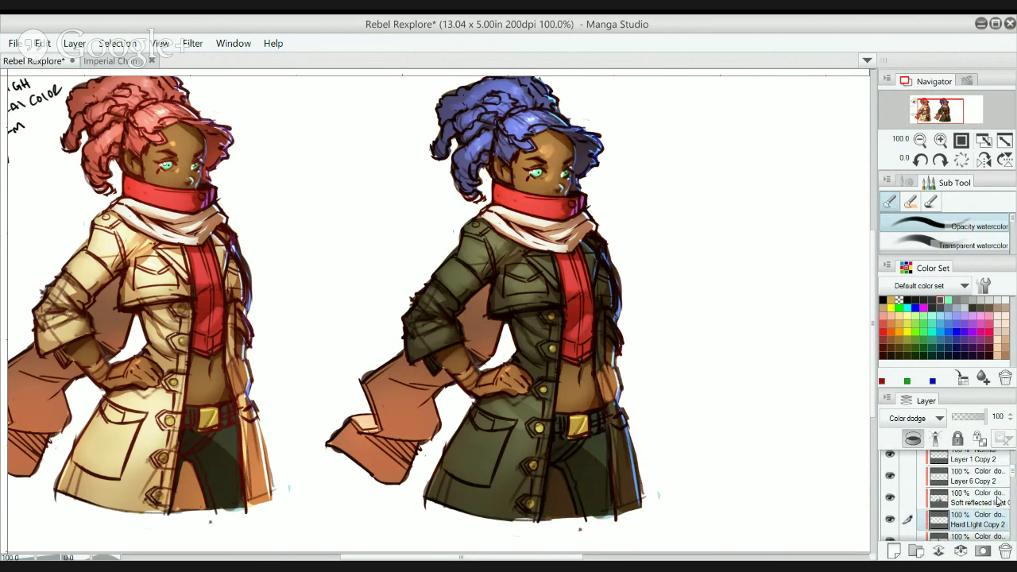
pyautogui.click(1001, 500)
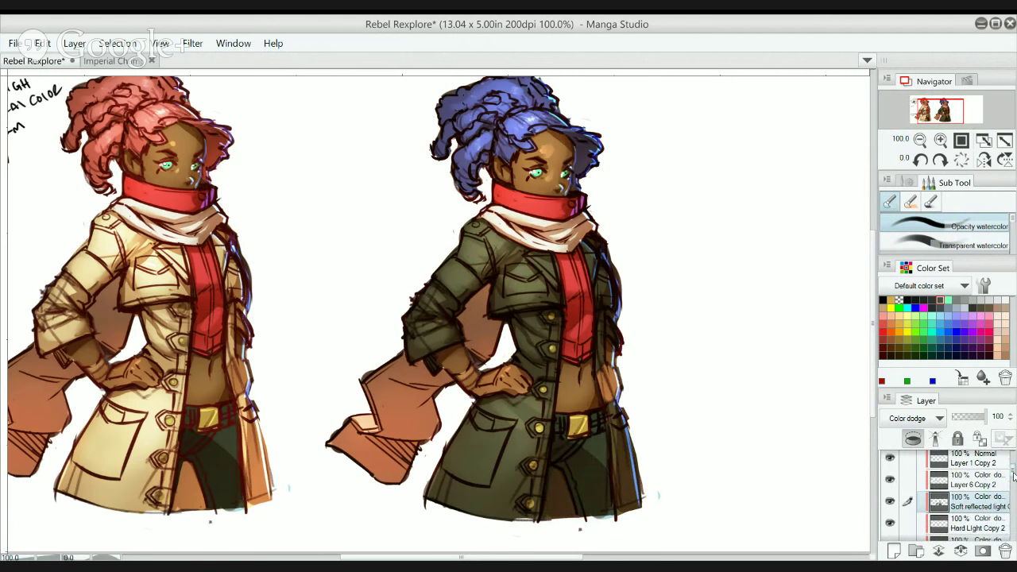
pyautogui.scroll(2, 1013, 474)
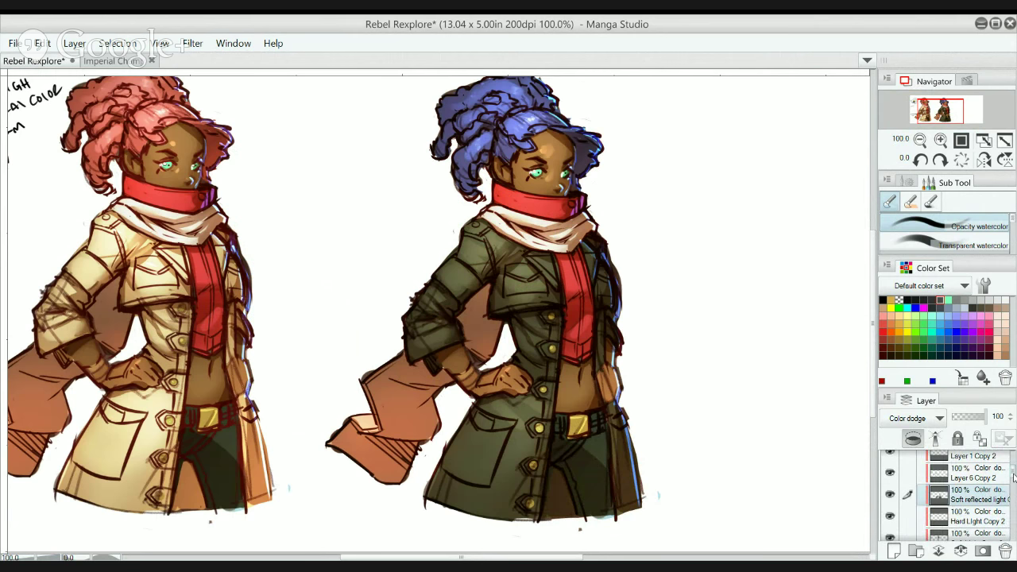
pyautogui.scroll(3, 1012, 474)
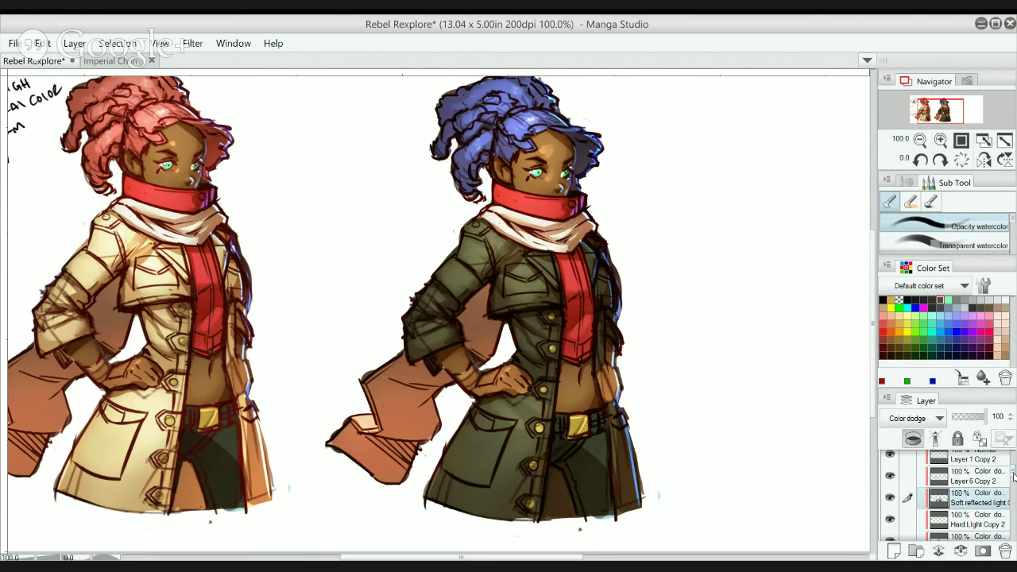
pyautogui.scroll(-4, 1012, 474)
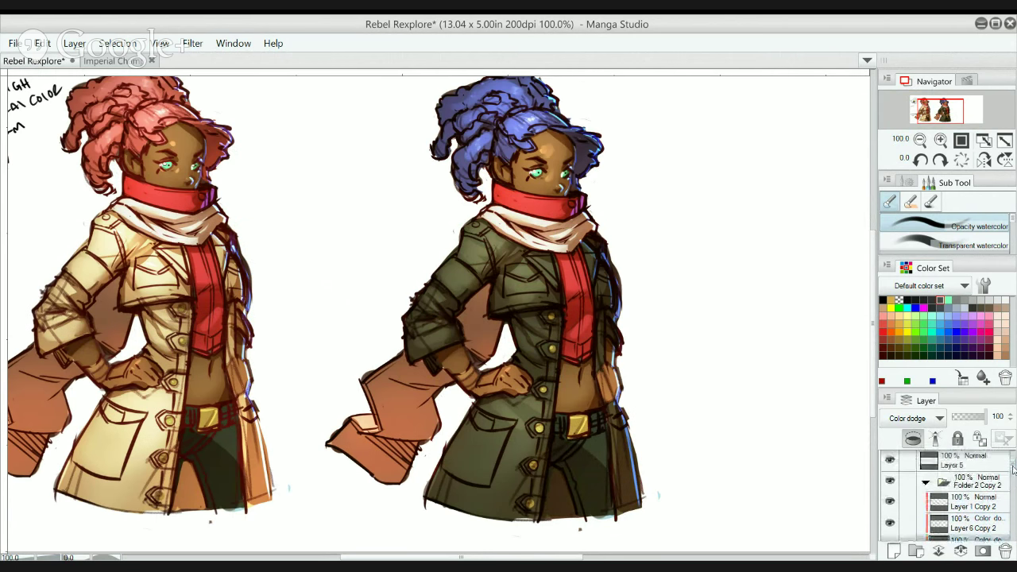
pyautogui.scroll(-2, 1013, 476)
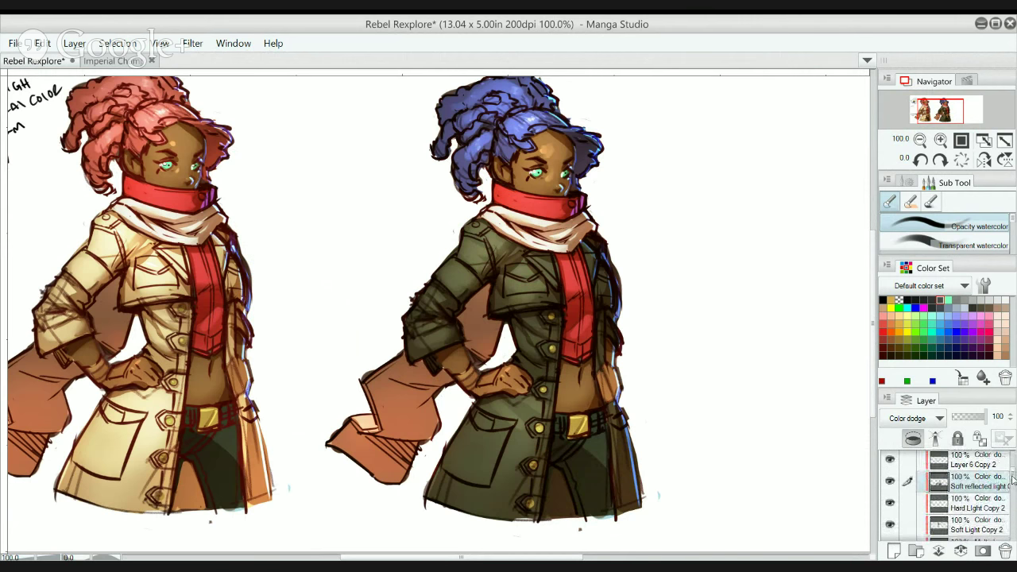
pyautogui.scroll(4, 1008, 480)
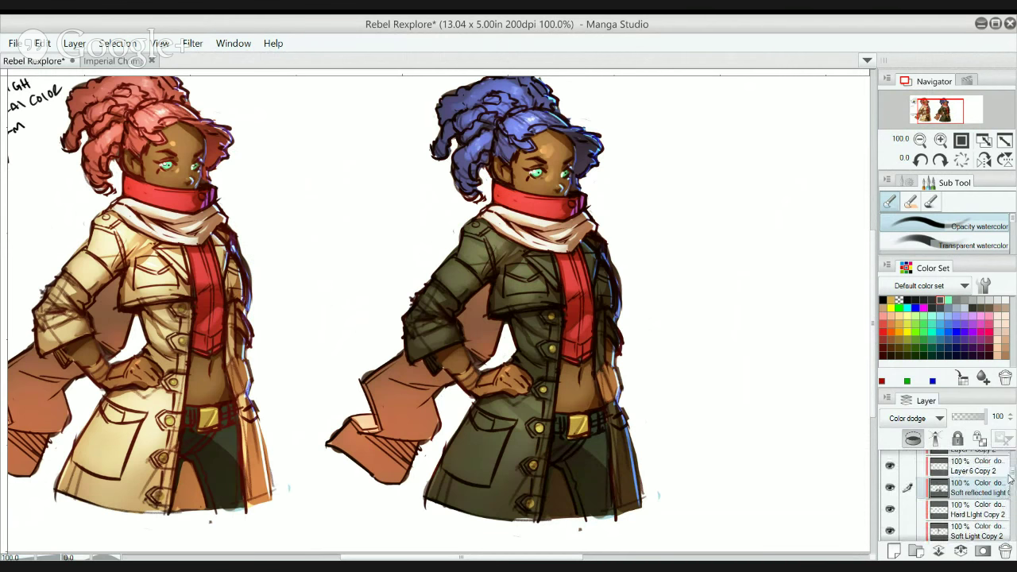
# - Select the Gloves Copy 2 layer and recolor the dark-coated figure's gloves to a pale tan yellow
pyautogui.moveTo(1010, 476)
pyautogui.mouseDown()
pyautogui.moveTo(1001, 503)
pyautogui.moveTo(1001, 491)
pyautogui.mouseUp()
pyautogui.click(982, 482)
pyautogui.click(979, 491)
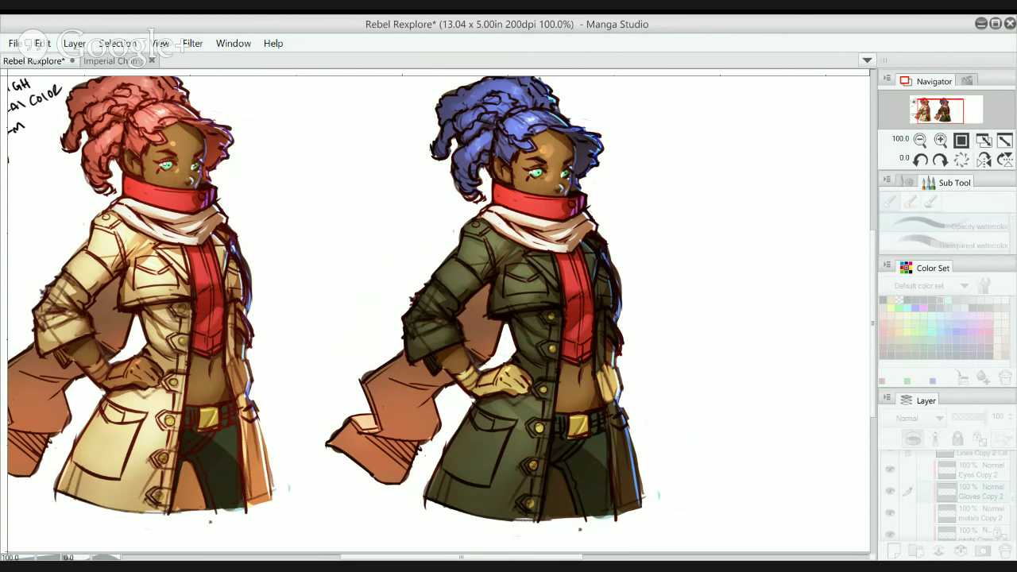
pyautogui.click(958, 145)
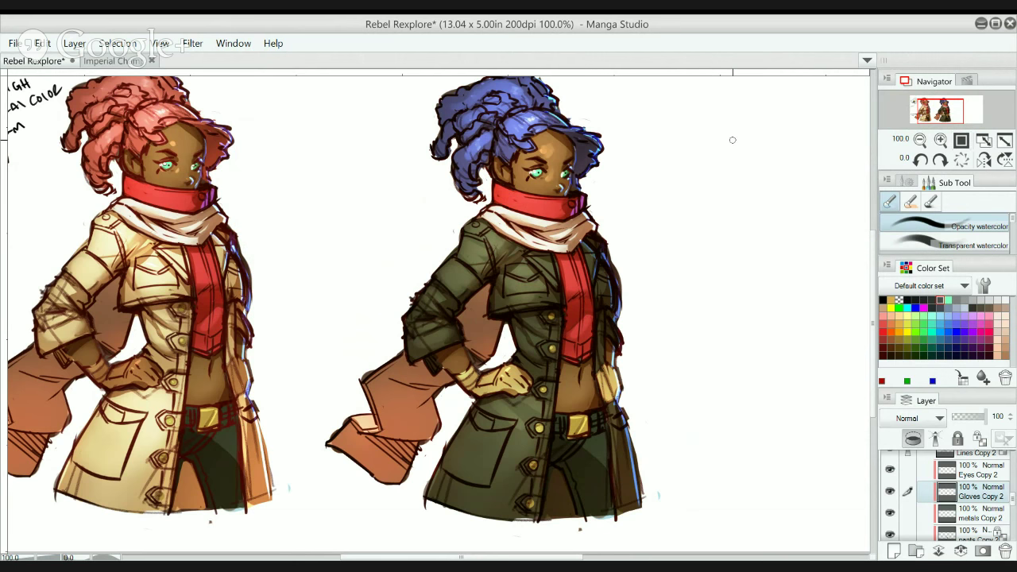